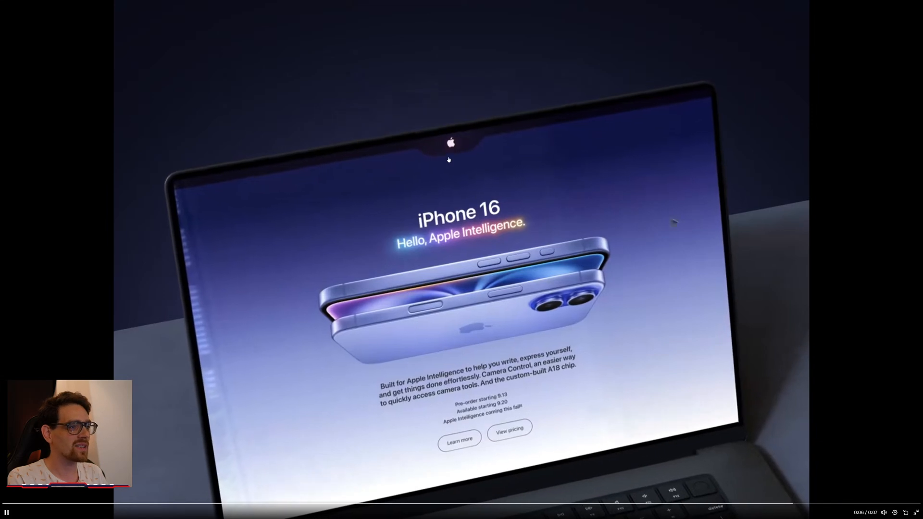
Leave full screen and try downloading the post's video, dismissing the premium prompt with Maybe later.
key("Escape")
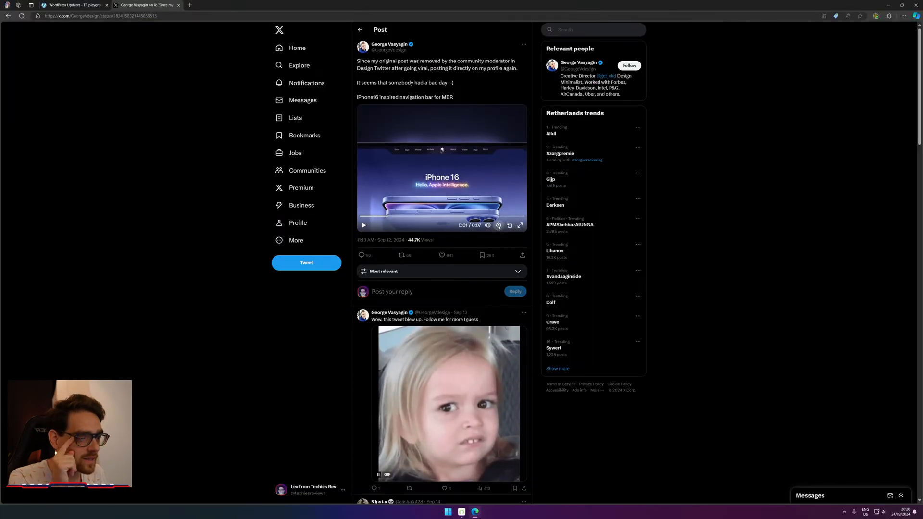
left_click(506, 270)
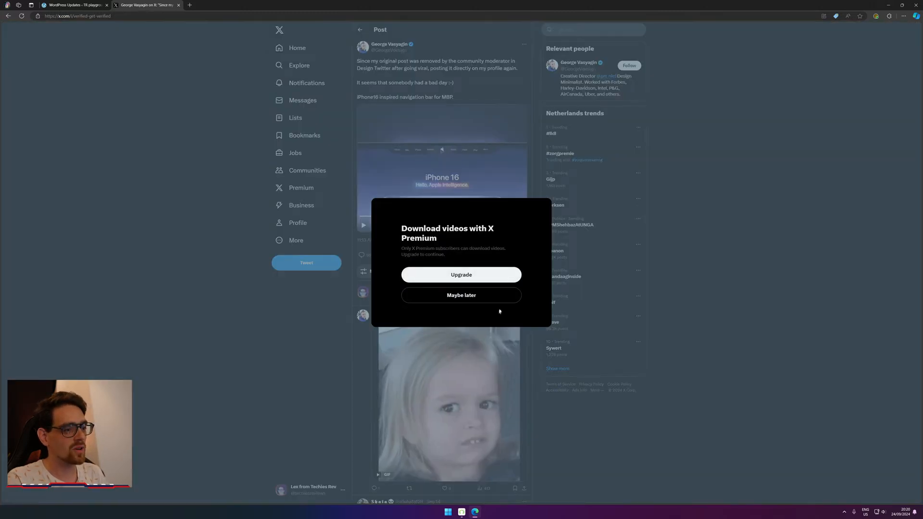
left_click(447, 295)
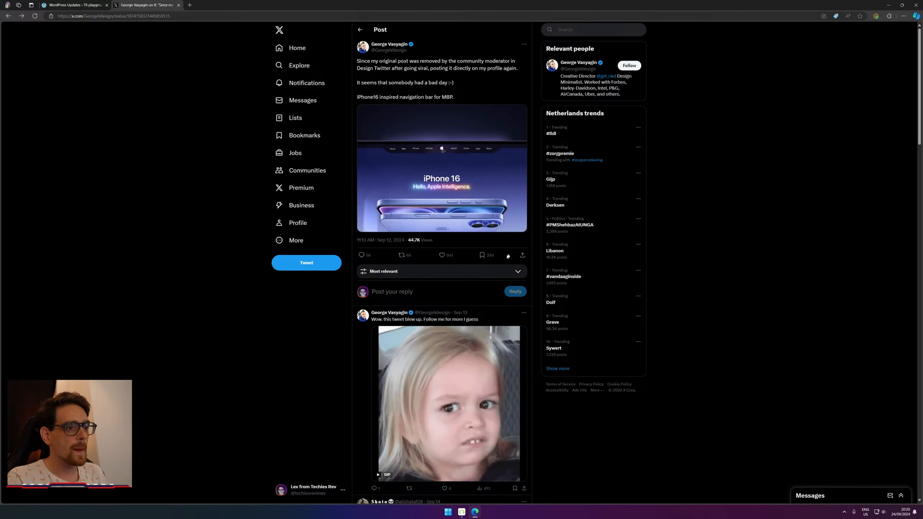
Rewatch the iPhone16-inspired nav bar video full screen, then bring up Windows search.
left_click(521, 229)
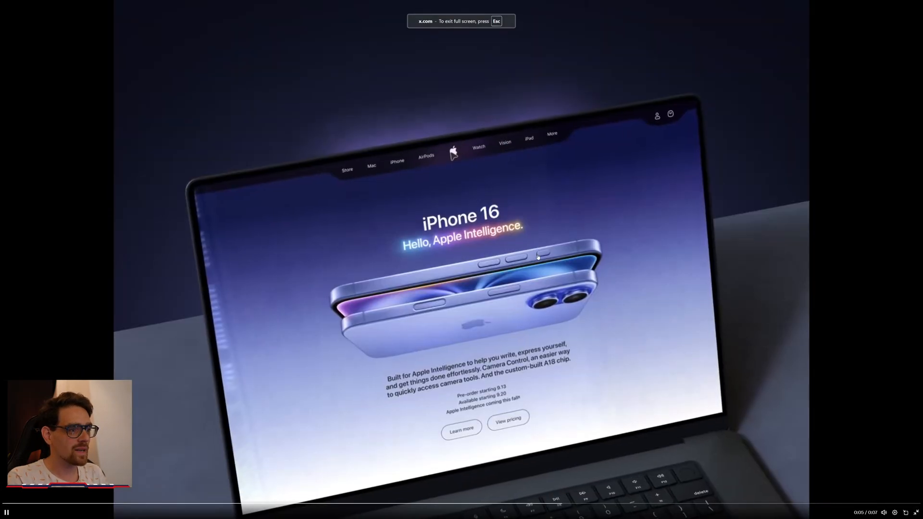
key("Escape")
scroll(519, 225, "up", 3)
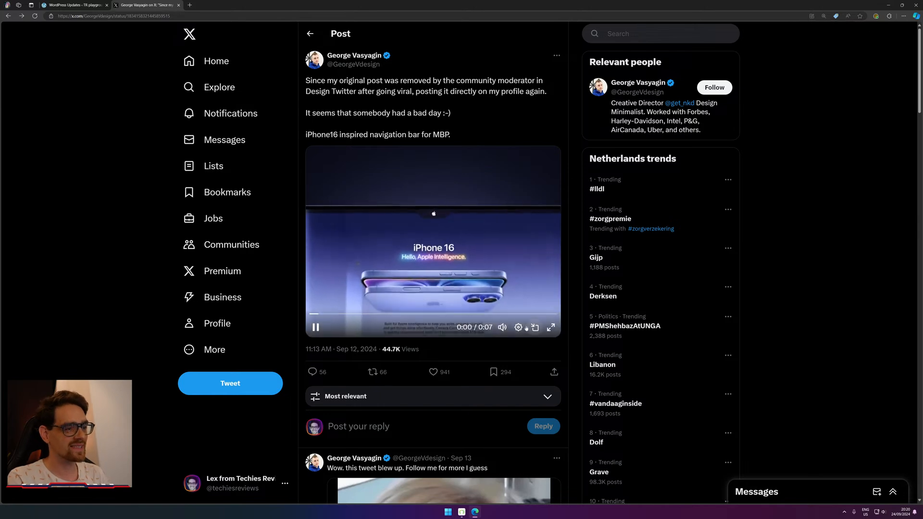
left_click(551, 327)
key("Escape")
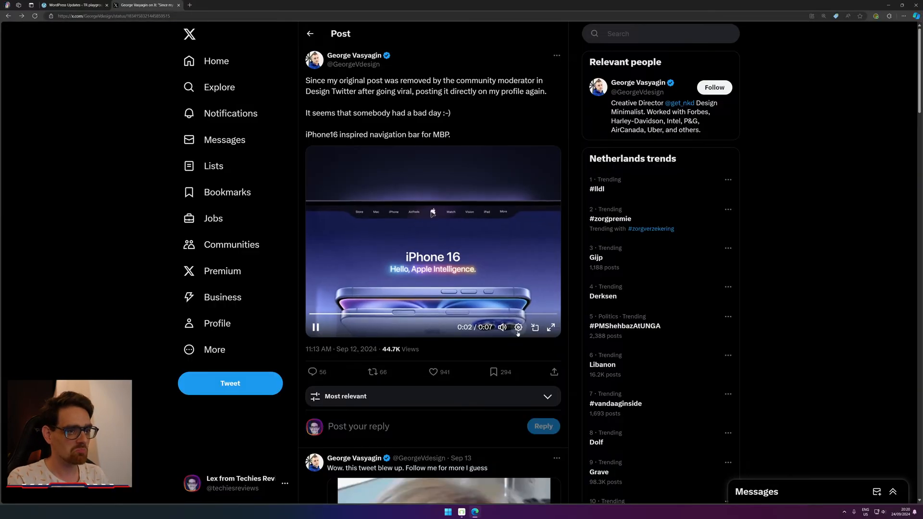
key("super")
Search 'figma', launch Figma and open the Untitled draft with its blank Desktop - 1 frame.
type("figma")
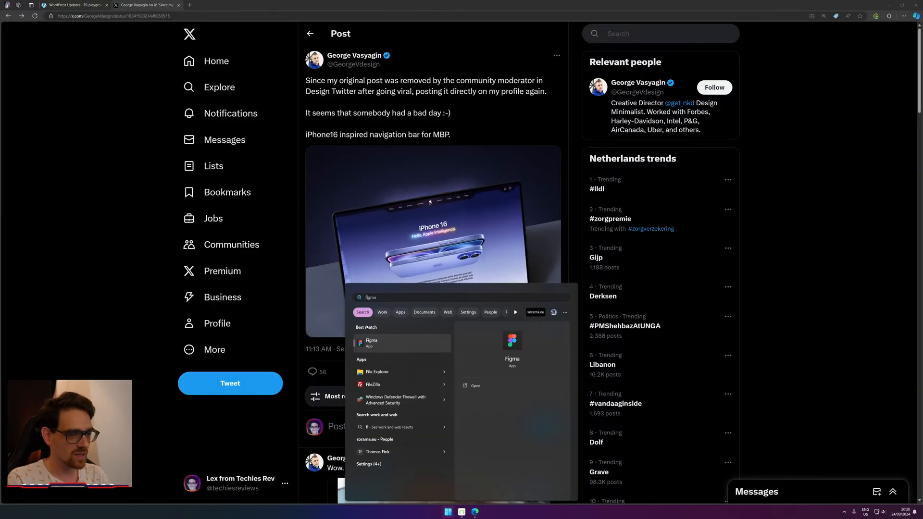
key("Return")
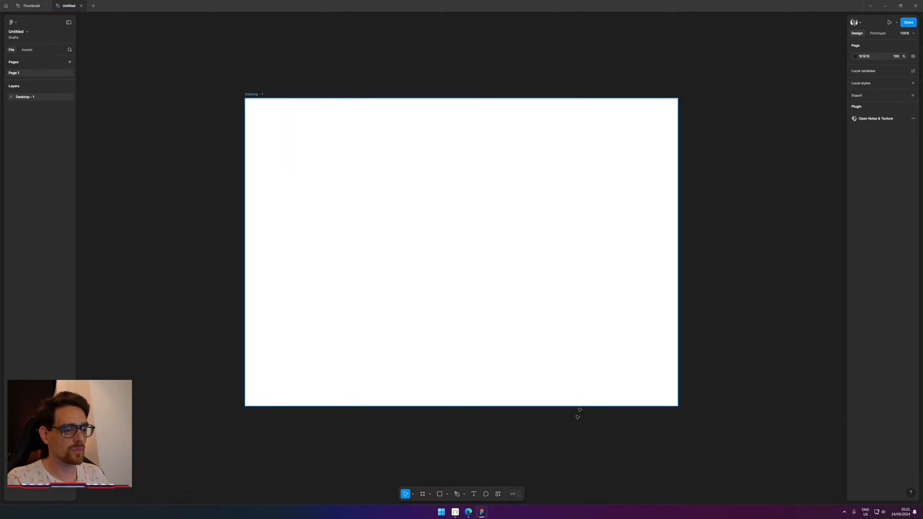
scroll(436, 195, "up", 5)
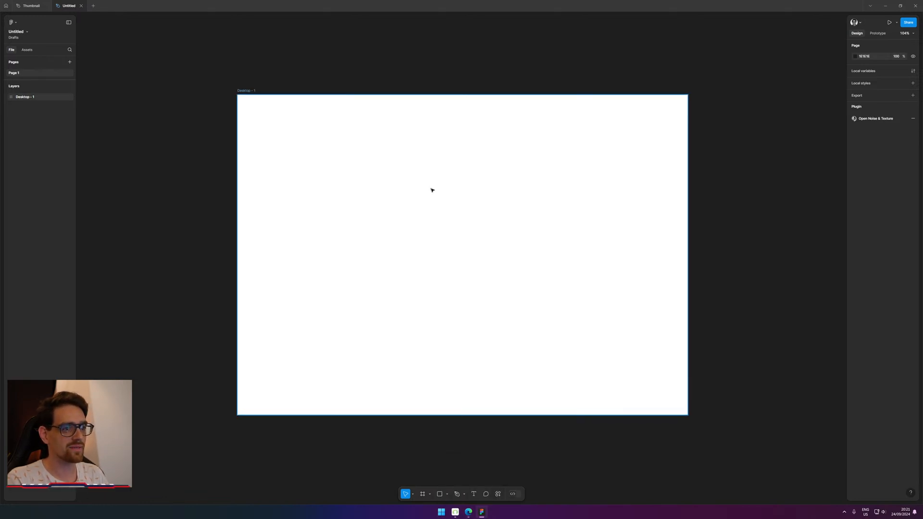
scroll(465, 245, "down", 1)
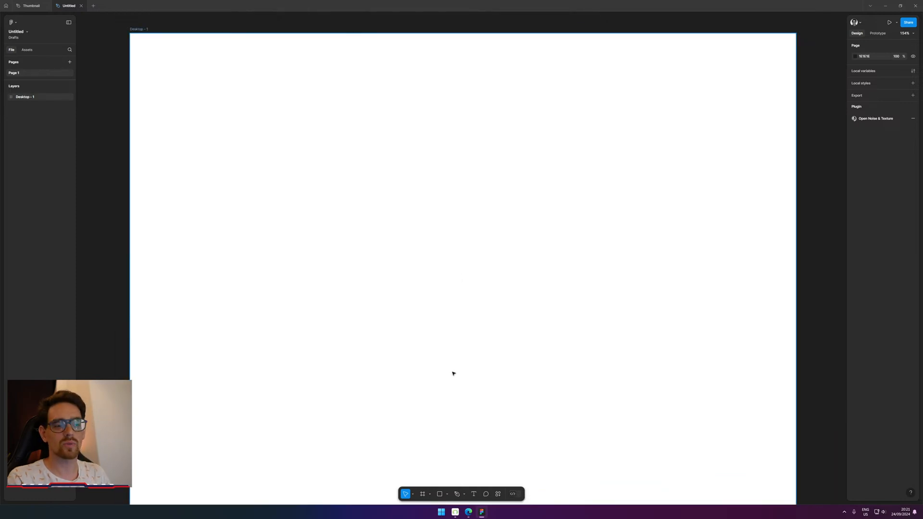
Back in the X post, screenshot the video's nav bar with the Apple logo notch.
mouse_move(469, 513)
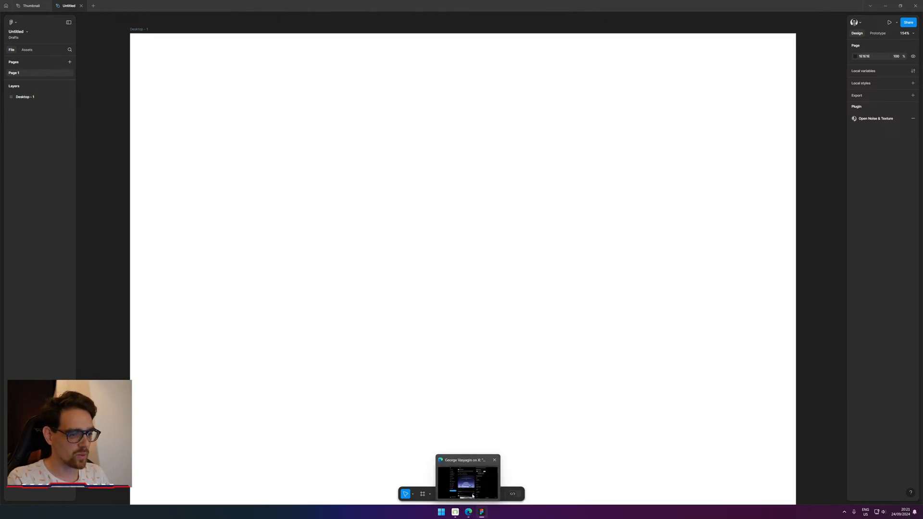
left_click(474, 491)
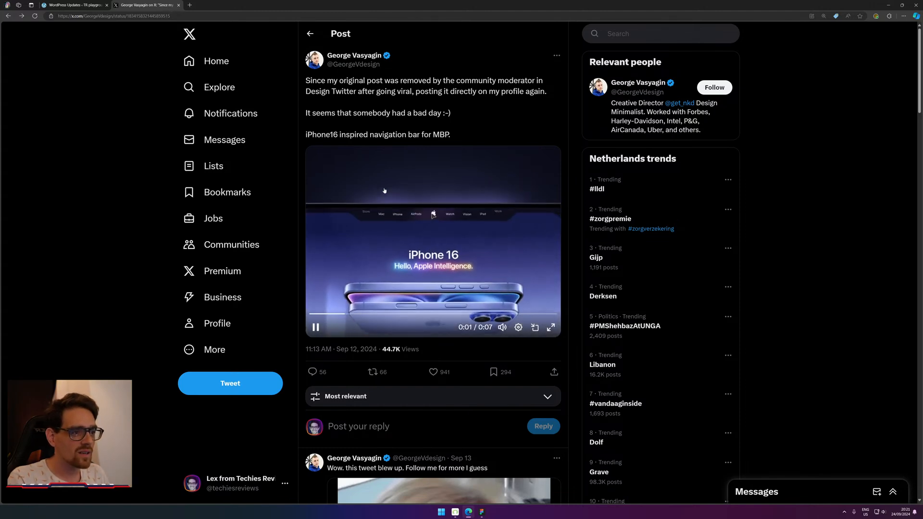
key("super+shift+s")
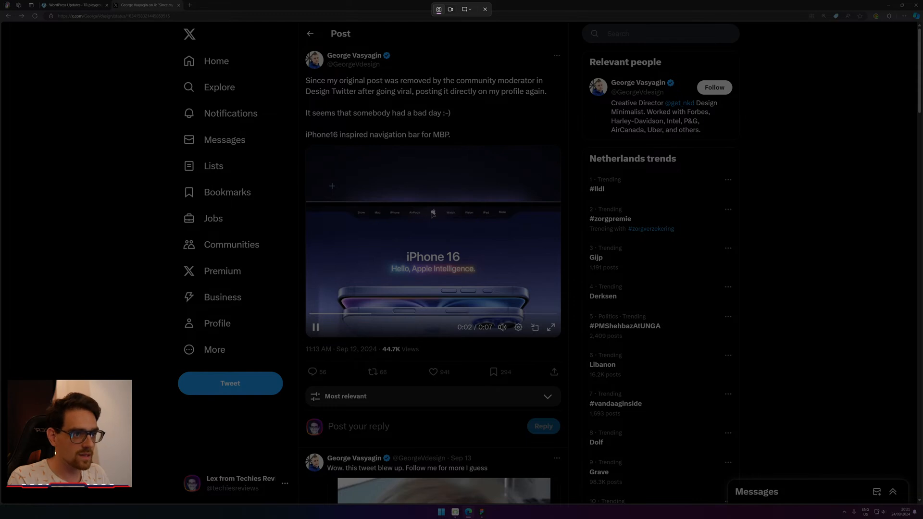
left_click_drag(331, 186, 534, 244)
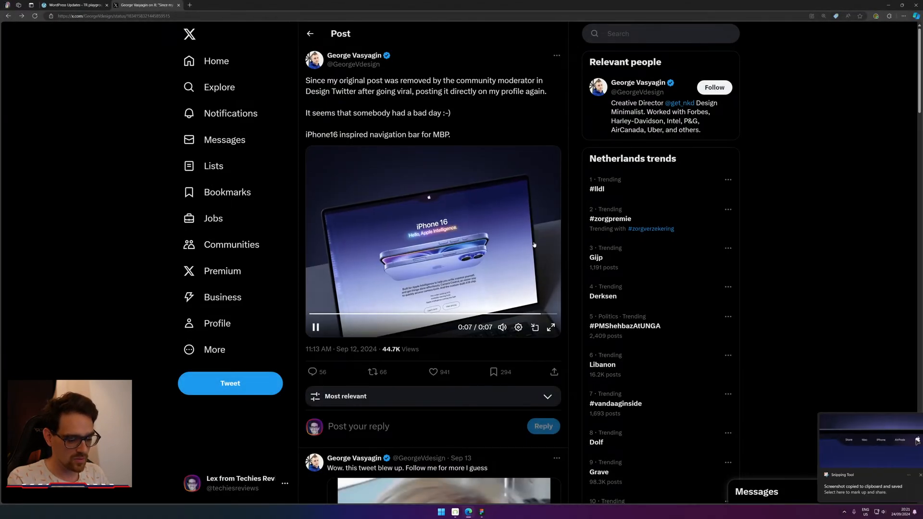
Paste the nav bar screenshot into Desktop - 1, move it higher, then return to the X post.
left_click(482, 512)
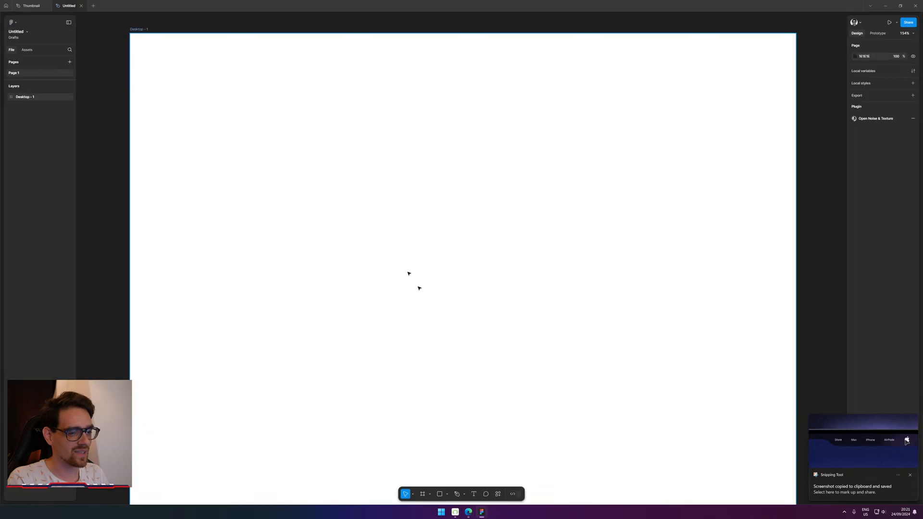
key("ctrl+v")
left_click_drag(394, 255, 390, 200)
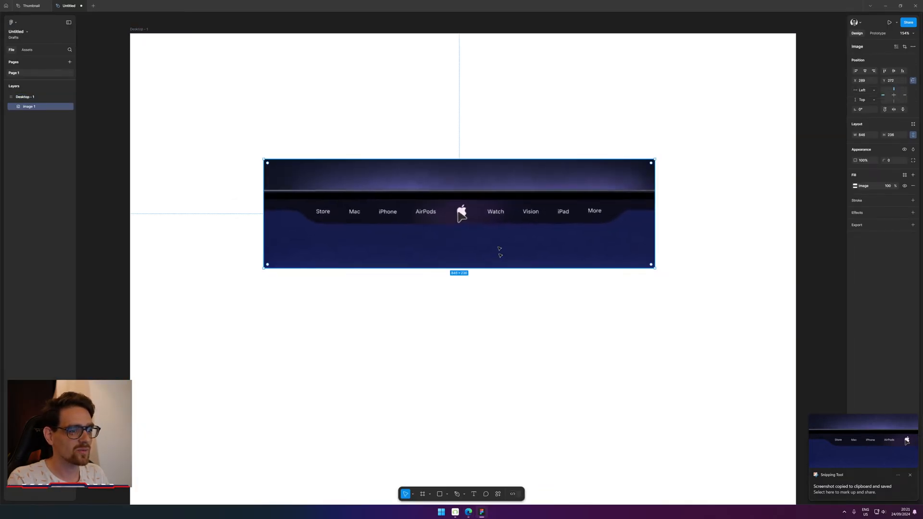
left_click(532, 285)
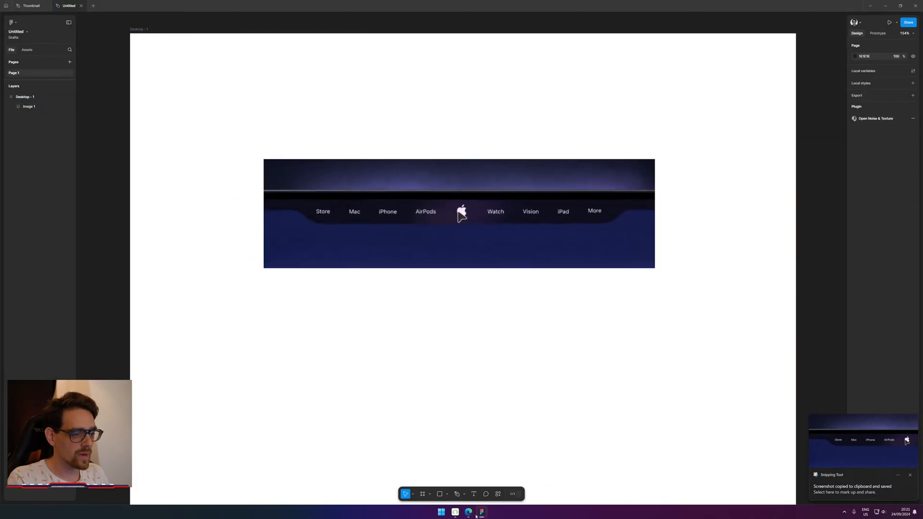
mouse_move(469, 512)
left_click(466, 476)
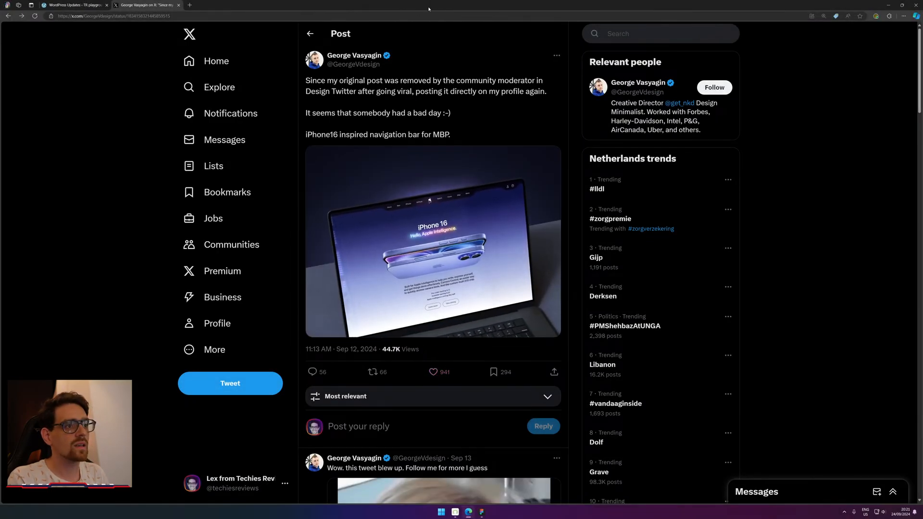
Record a two-second Snipping Tool clip of the post's video area for Clipchamp.
key("super+shift+s")
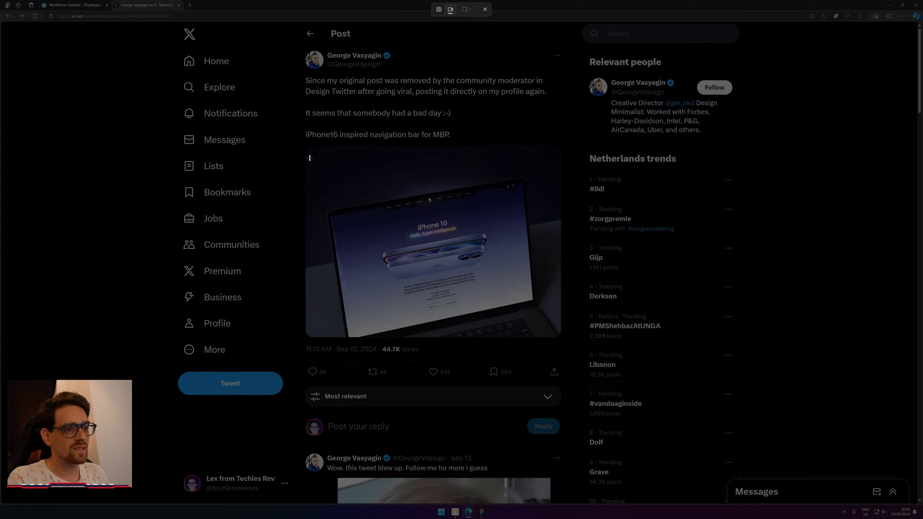
left_click_drag(309, 158, 563, 335)
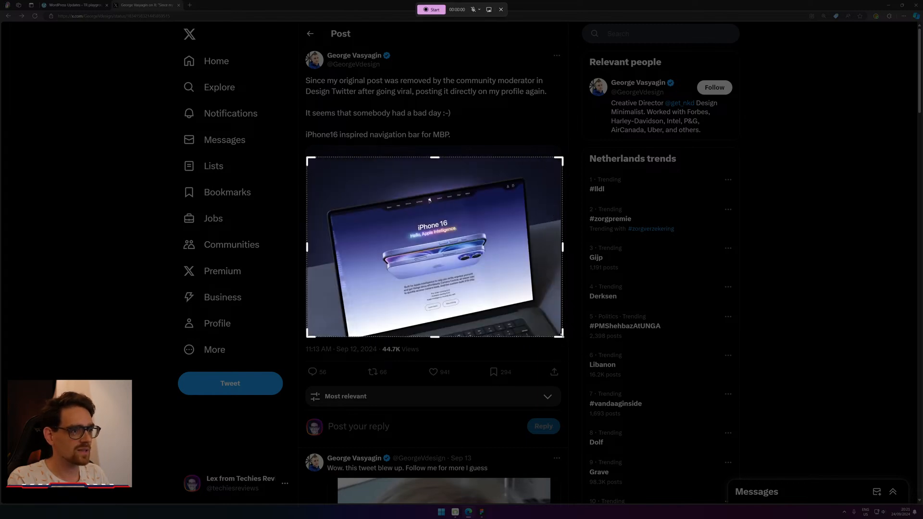
left_click(432, 10)
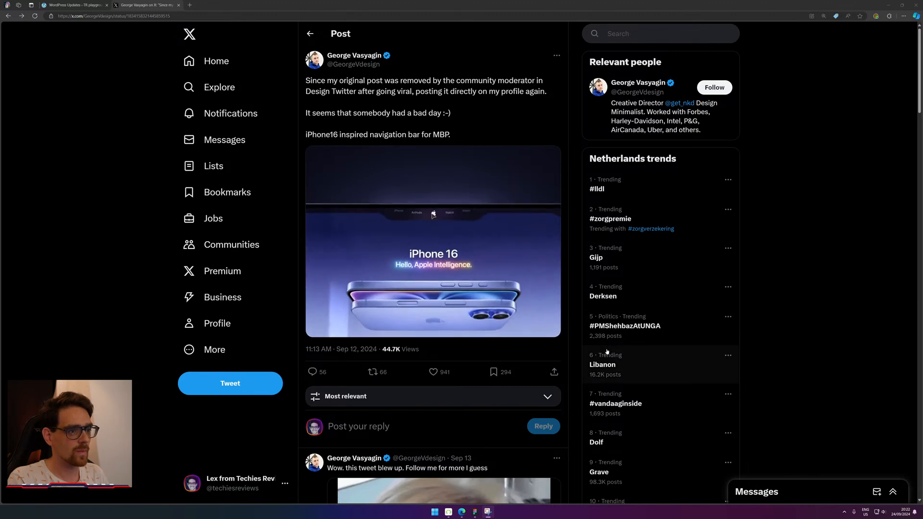
left_click(541, 2)
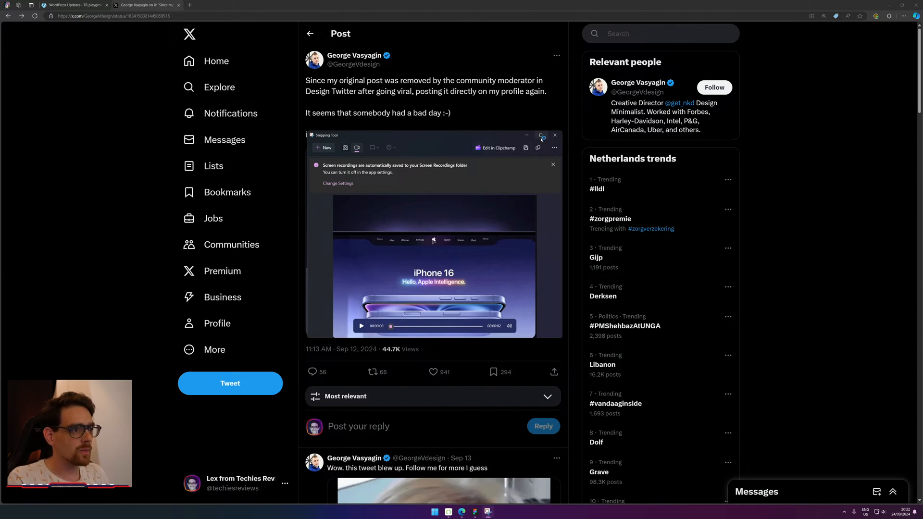
mouse_move(541, 139)
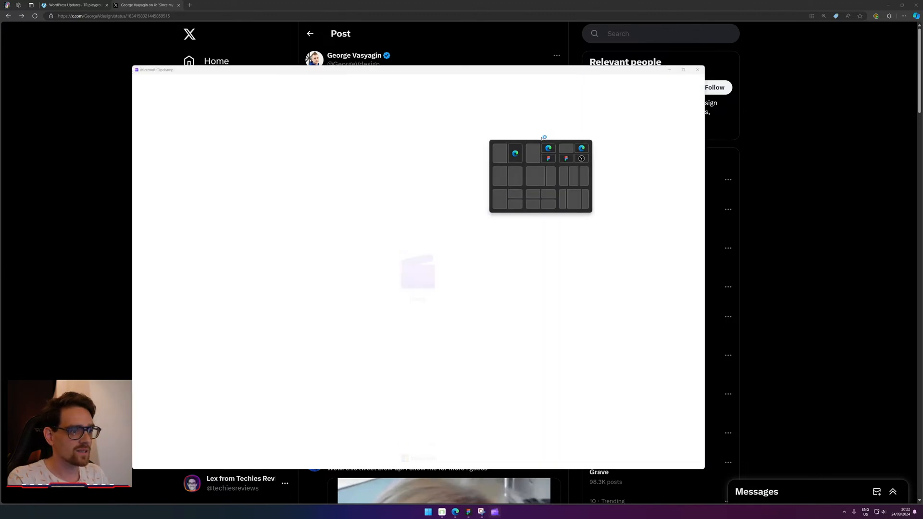
Maximize Clipchamp and scrub and play the recording between about 0.87 and 1.8 seconds.
left_click(683, 71)
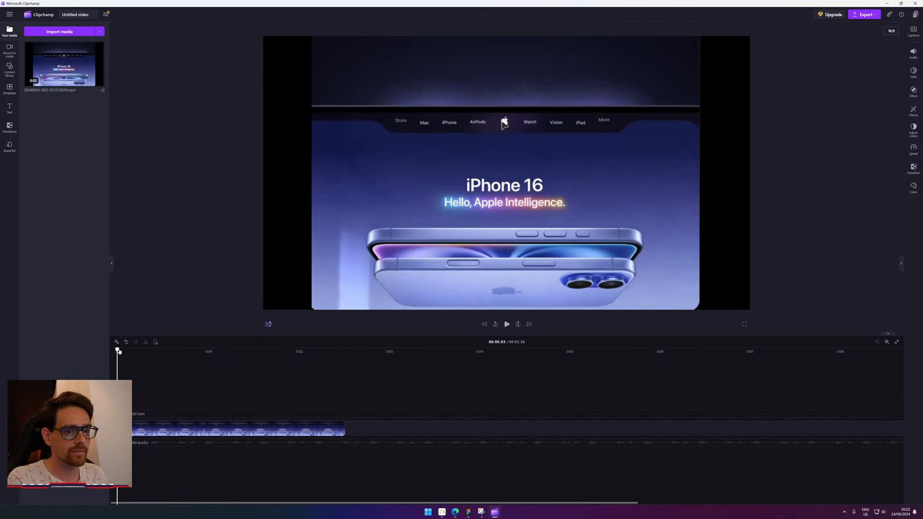
left_click_drag(119, 352, 78, 352)
left_click(192, 352)
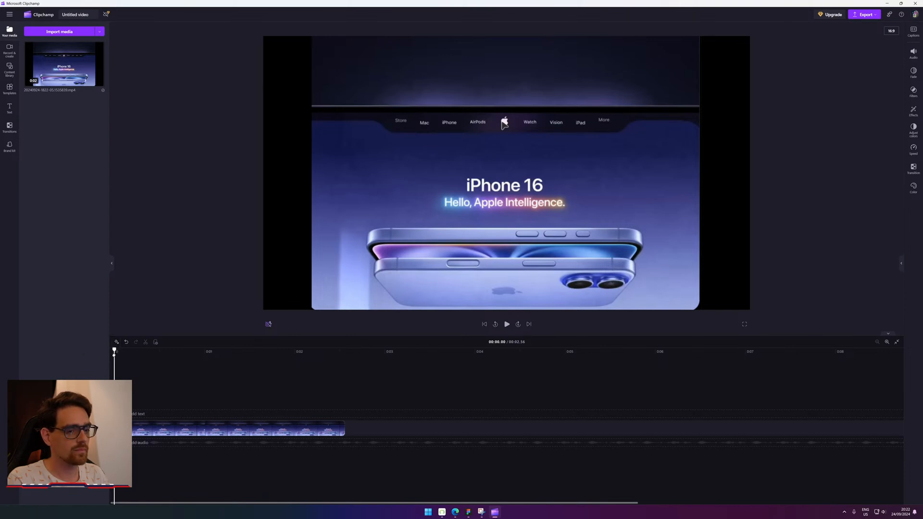
key("space")
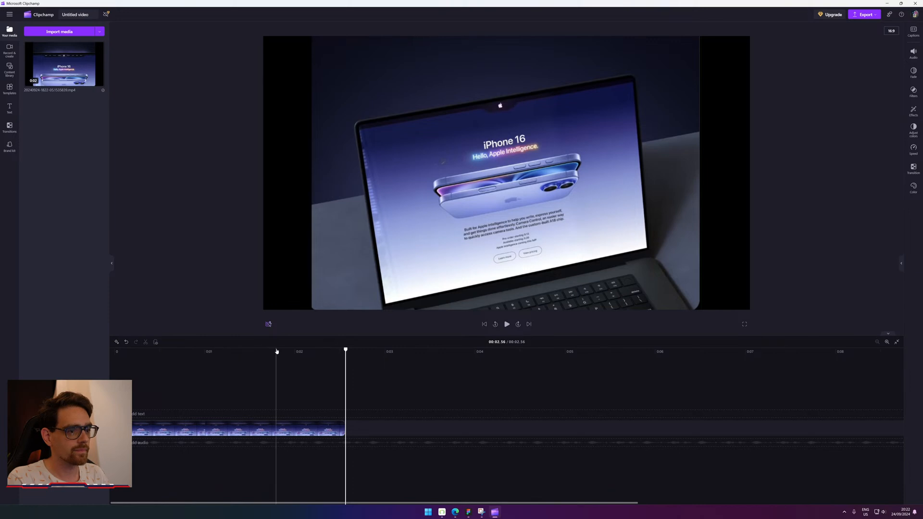
left_click(268, 346)
mouse_move(268, 350)
left_mouse_down()
mouse_move(288, 349)
mouse_move(250, 350)
left_mouse_up()
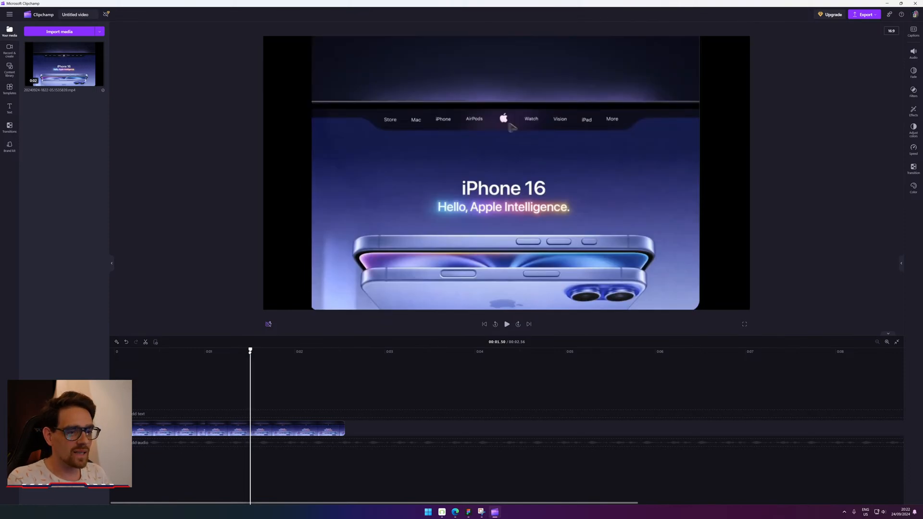
left_click_drag(250, 352, 251, 350)
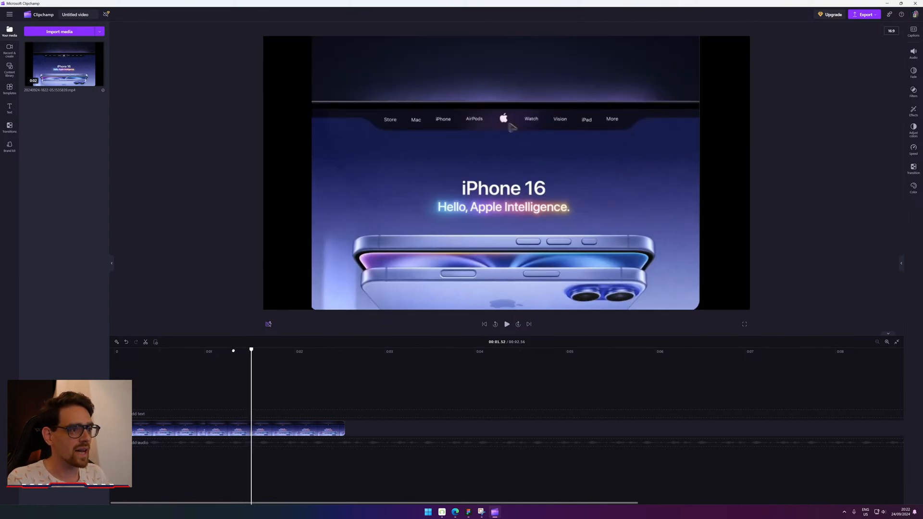
left_click(231, 351)
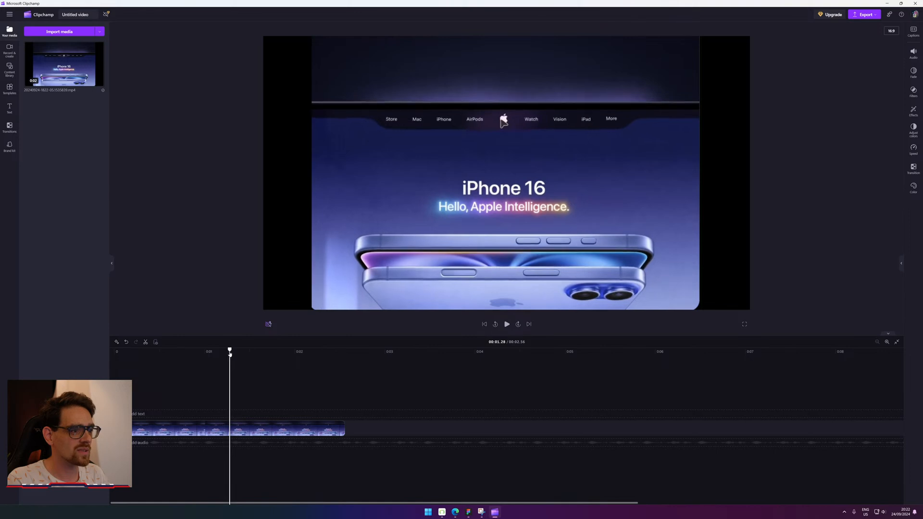
key("space")
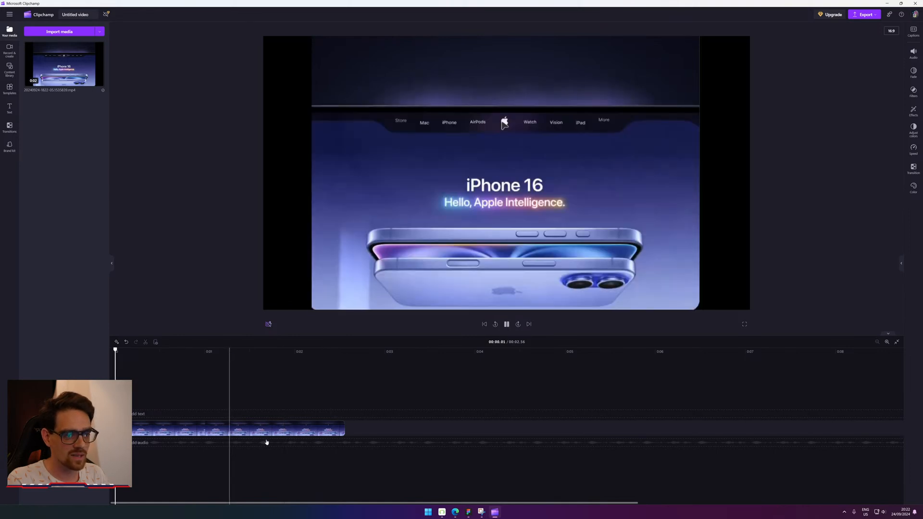
Browse the clip's context actions, audio properties and visual effects list.
right_click(266, 428)
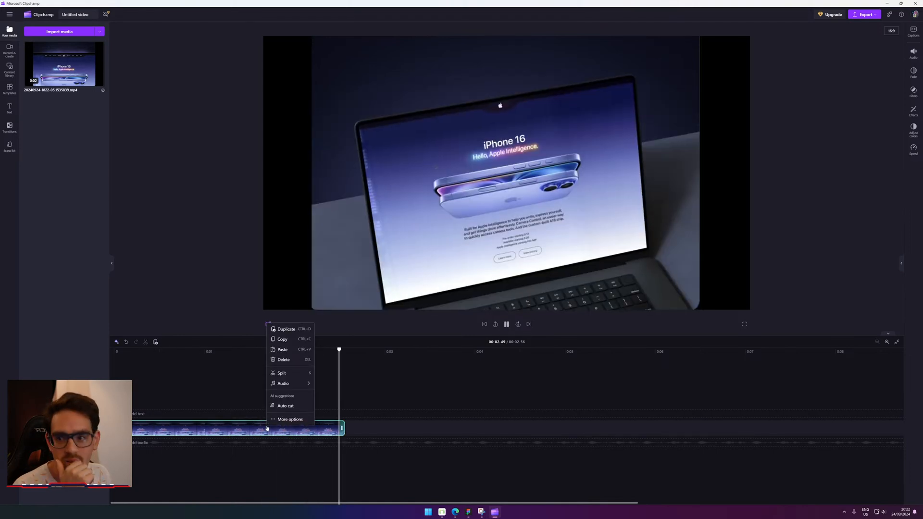
left_click(294, 385)
key("space")
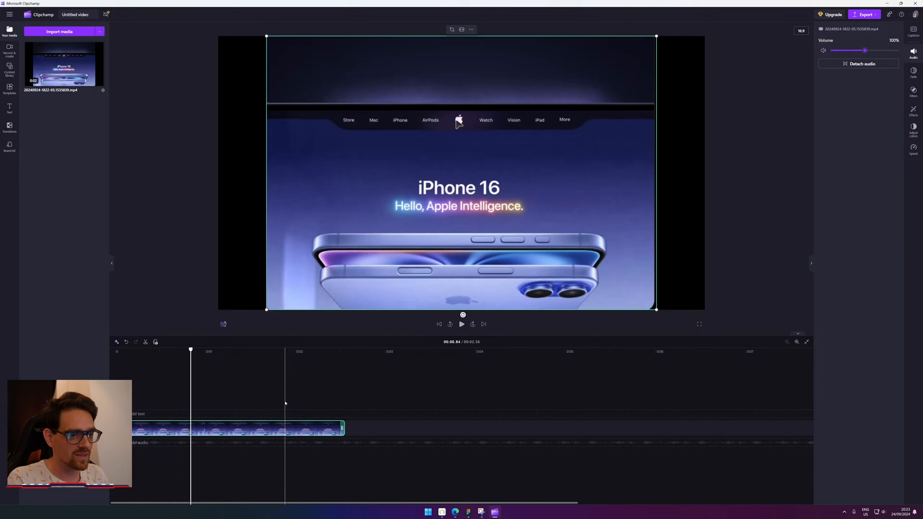
right_click(295, 423)
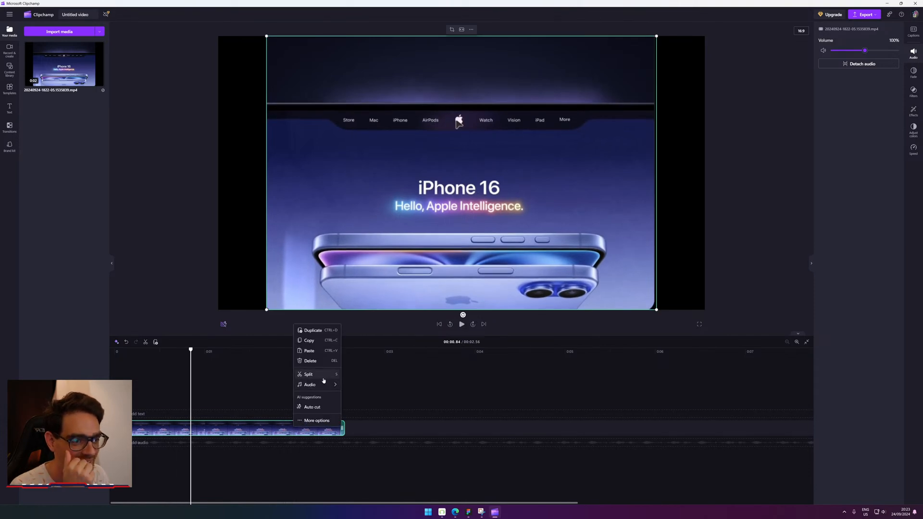
left_click(324, 422)
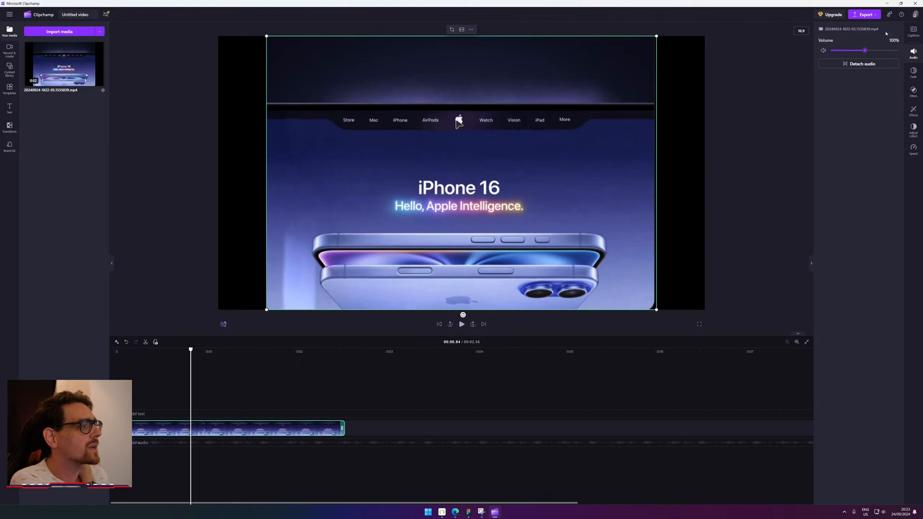
left_click(912, 108)
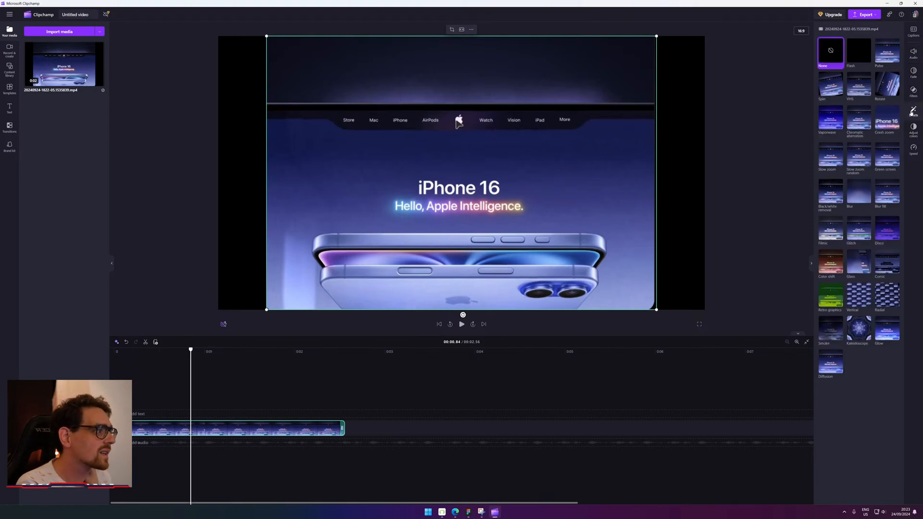
right_click(316, 427)
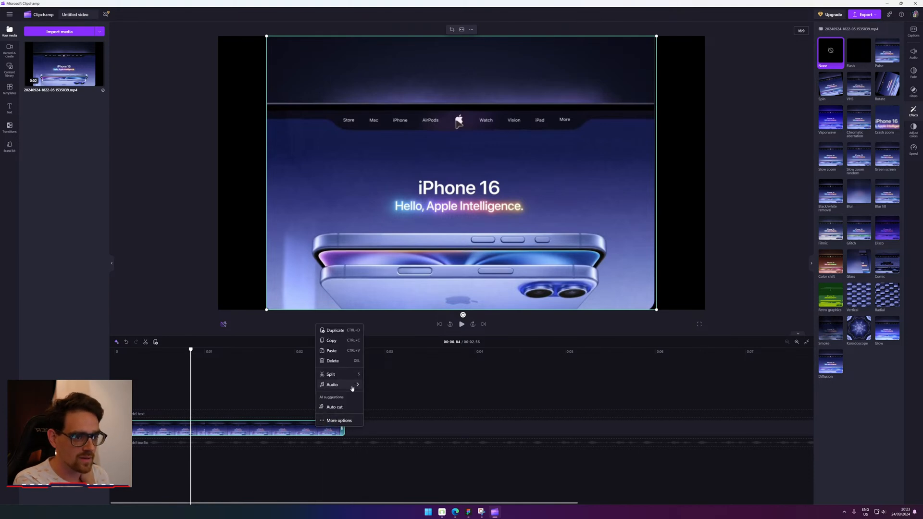
left_click(216, 352)
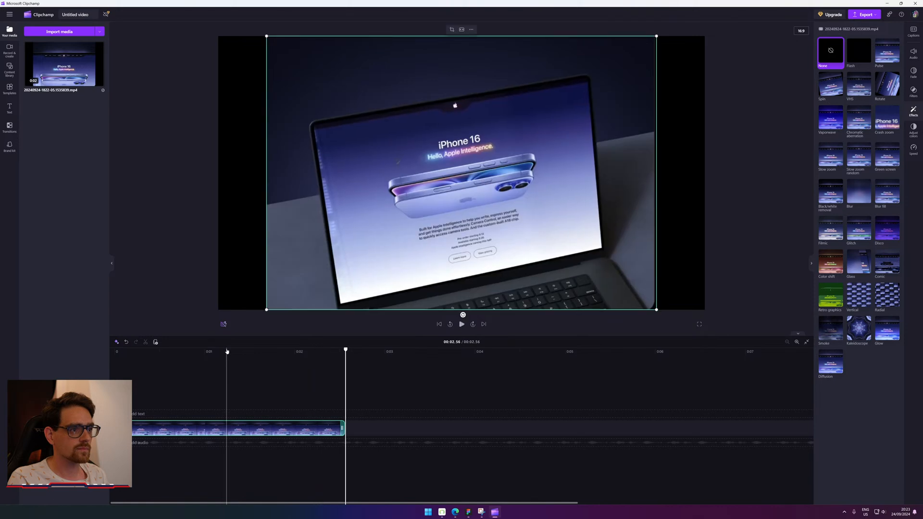
Trim the clip's end slightly shorter and preview from around 1.41 seconds.
left_click(227, 351)
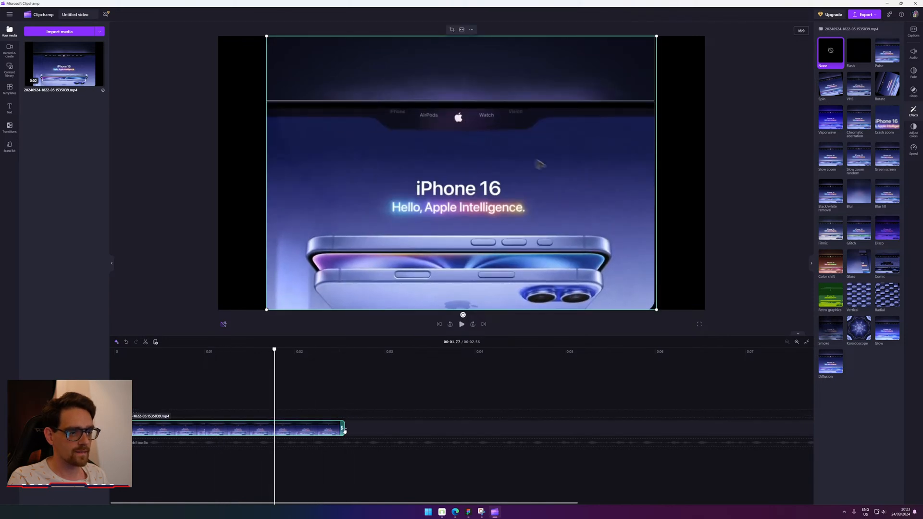
left_click_drag(344, 430, 332, 428)
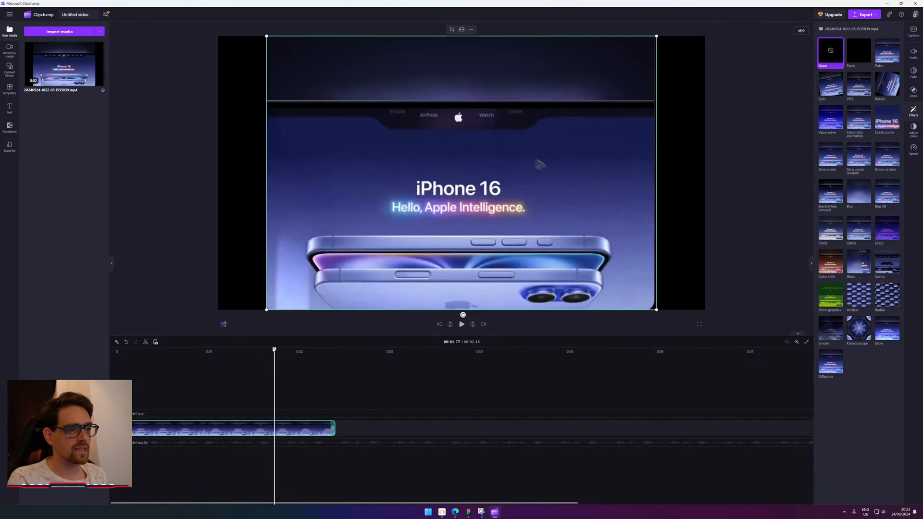
left_click(266, 351)
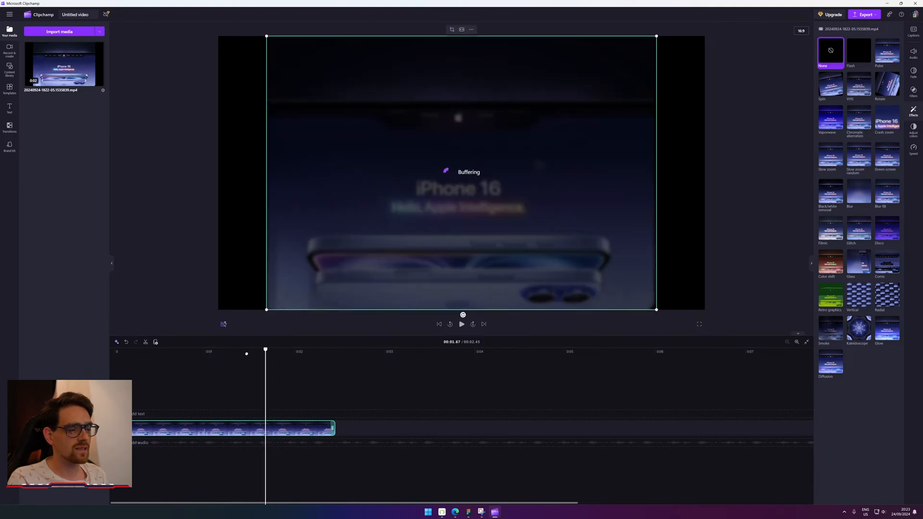
left_click_drag(243, 354, 245, 355)
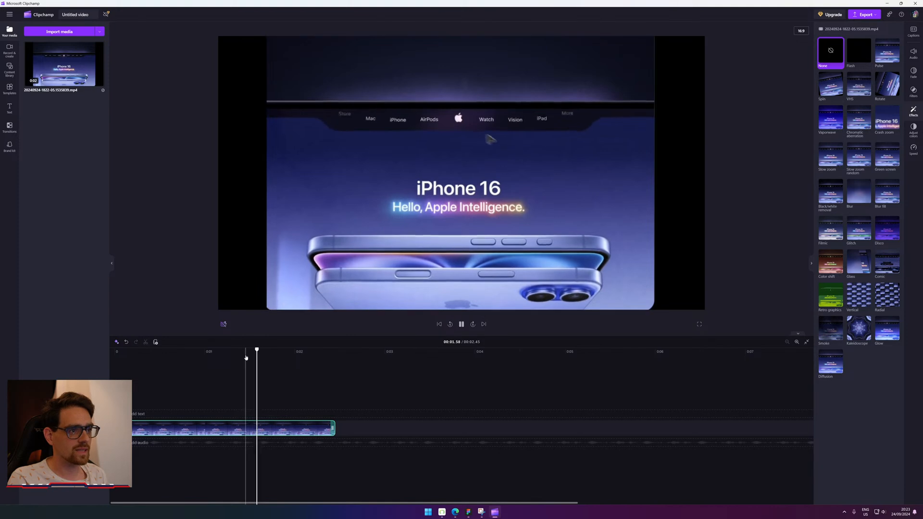
left_click(240, 355)
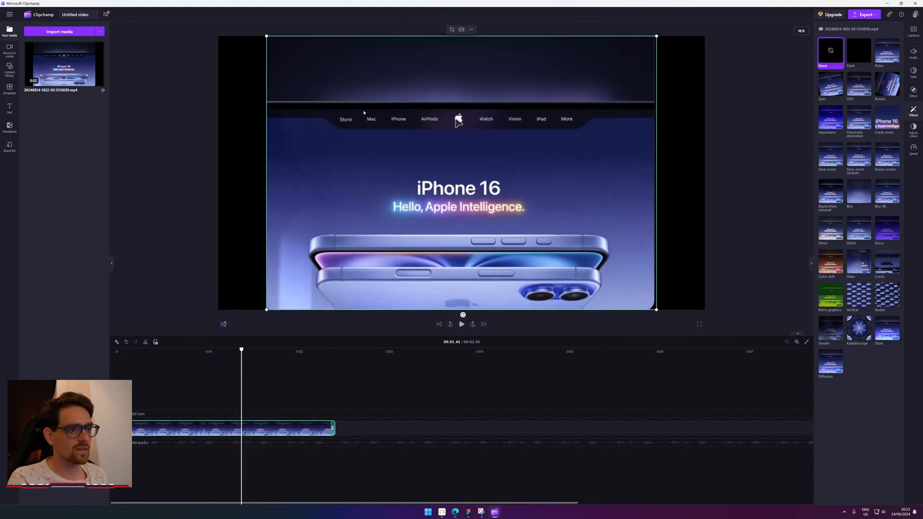
key("space")
key("space")
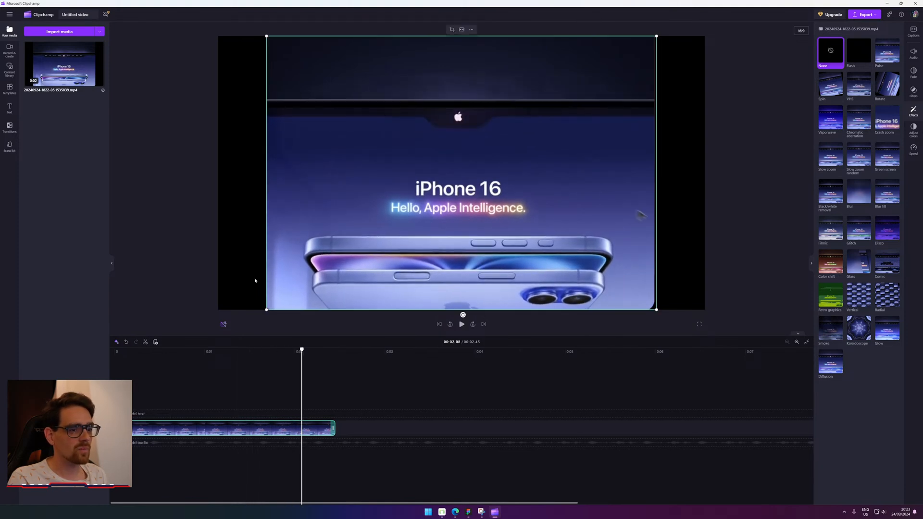
left_click(227, 353)
key("space")
key("space")
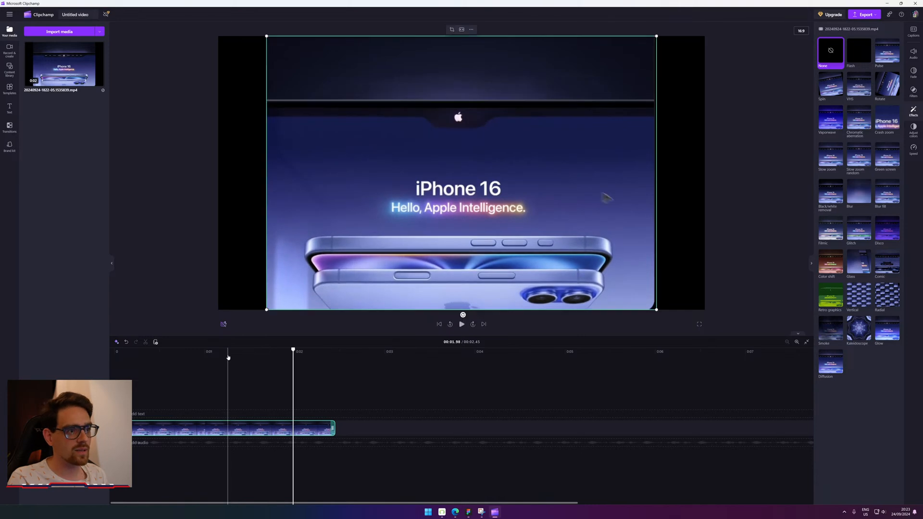
Replay the nav animation starting from 1.03 seconds and from 1.47 seconds.
left_click(226, 354)
left_click(217, 354)
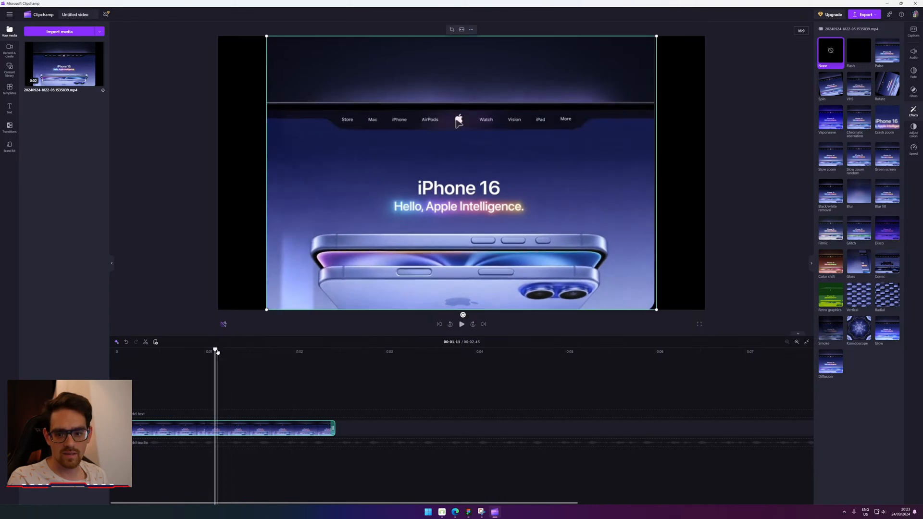
left_click(208, 353)
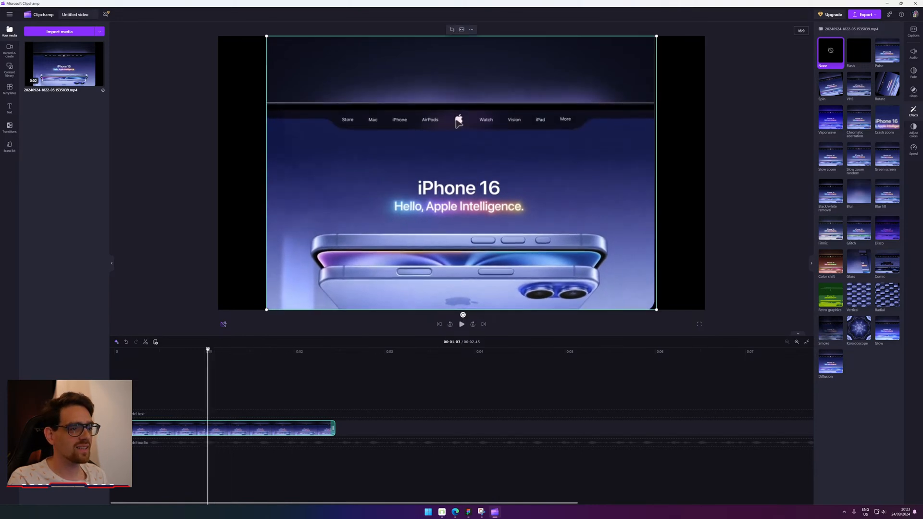
key("space")
key("space")
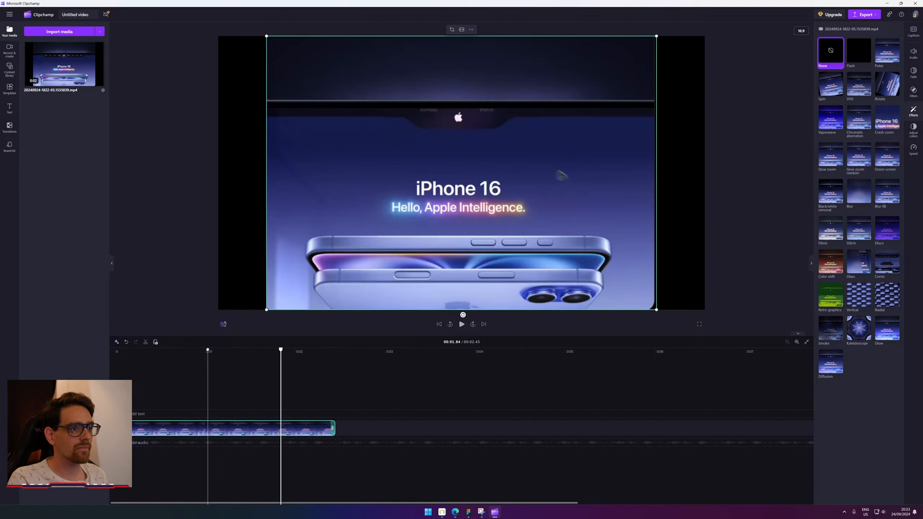
left_click(207, 351)
key("space")
key("space")
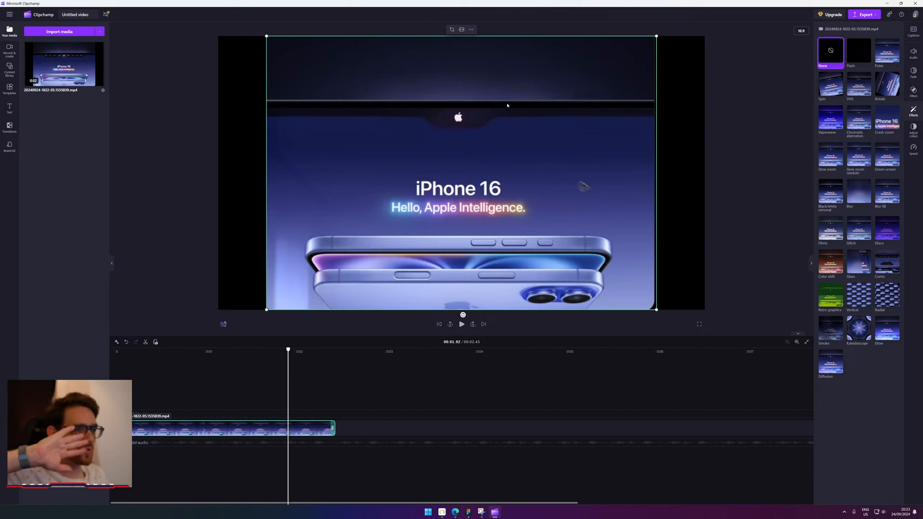
left_click(253, 352)
key("space")
key("space")
left_click(247, 352)
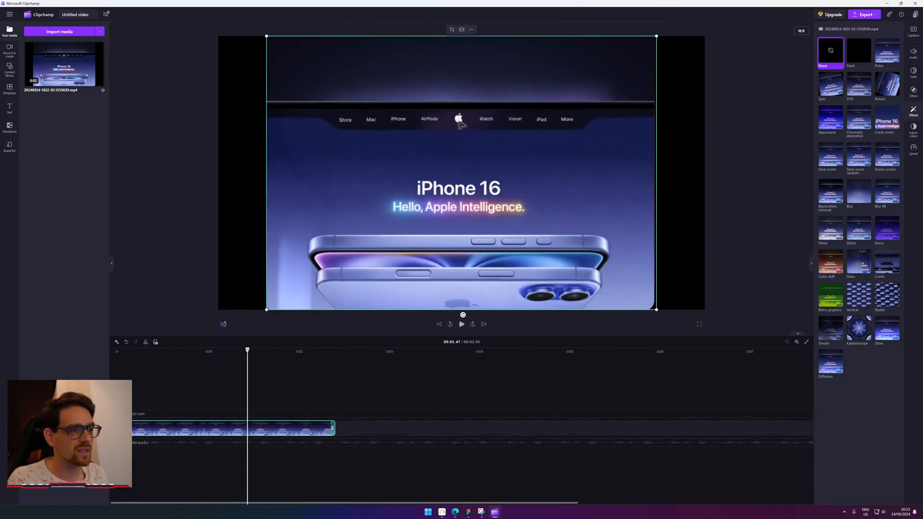
Replay the nav animation from 1.34 seconds, selecting the clip in the preview.
key("space")
key("space")
left_click(247, 353)
left_click(236, 351)
key("space")
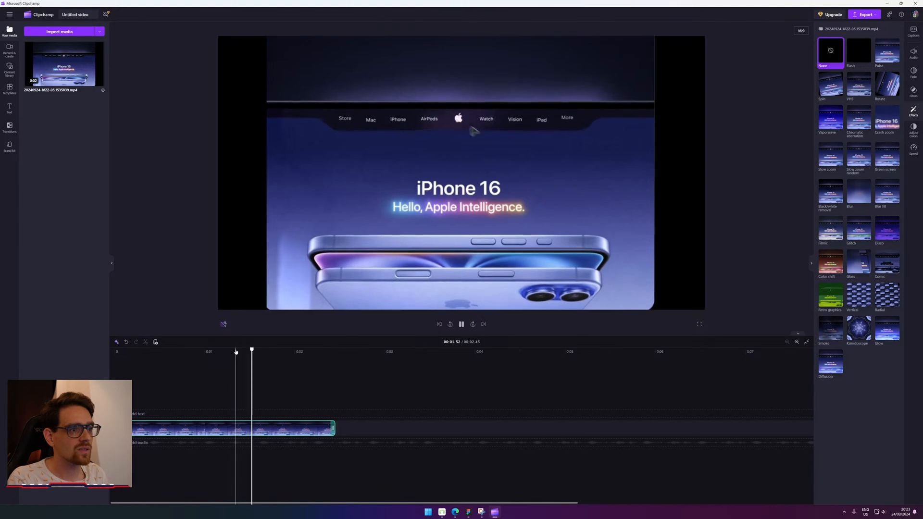
key("space")
left_click(236, 352)
key("space")
left_click(528, 159)
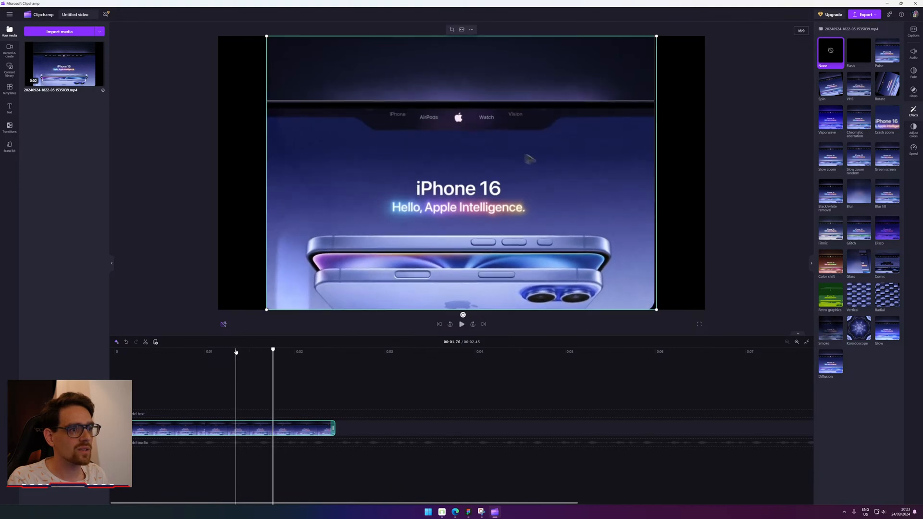
key("space")
Play and pause the preview repeatedly between about 1.2 and 2.07 seconds.
key("space")
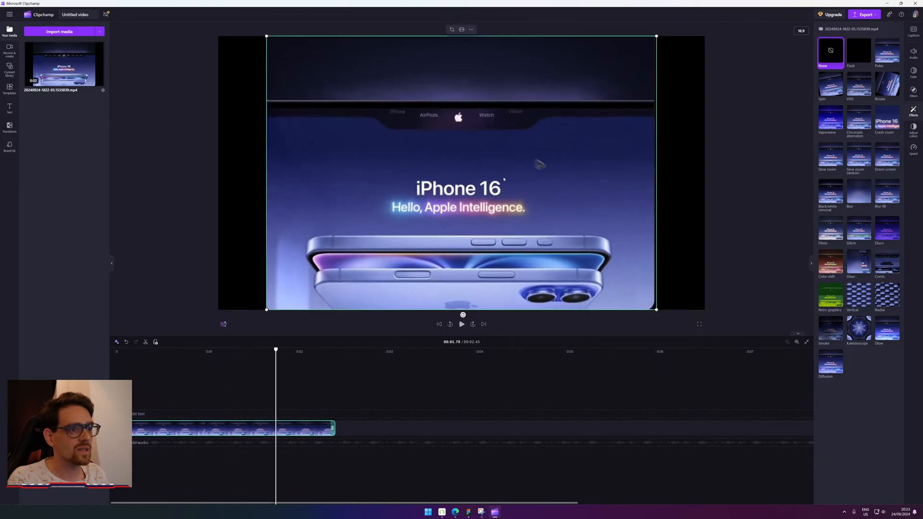
key("space")
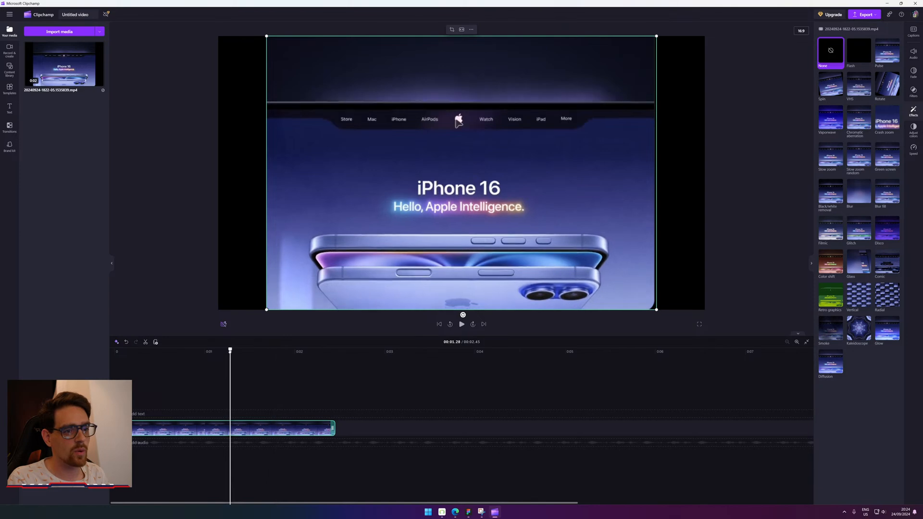
key("space")
key("space")
key("space")
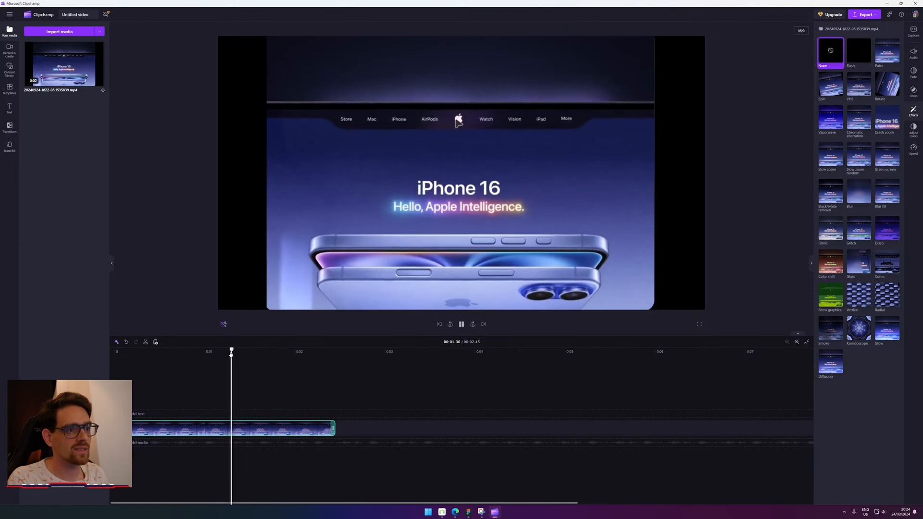
key("space")
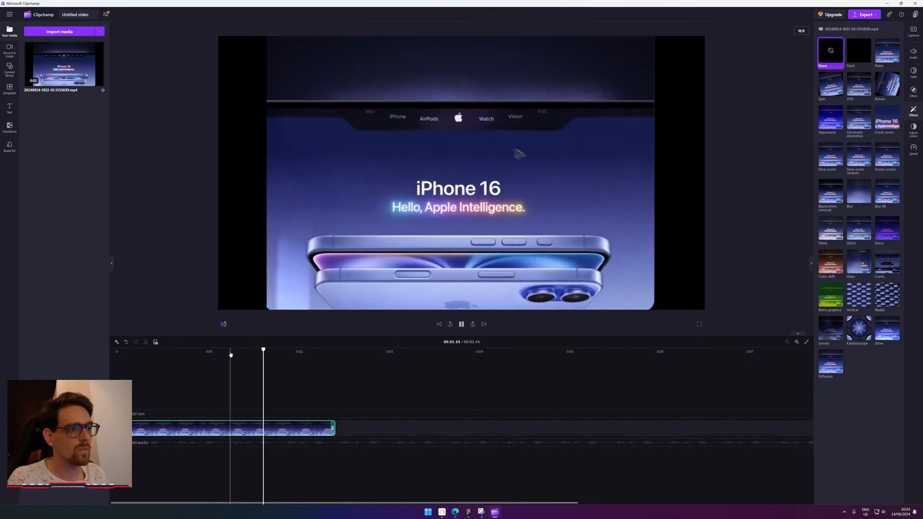
left_click(230, 354)
key("space")
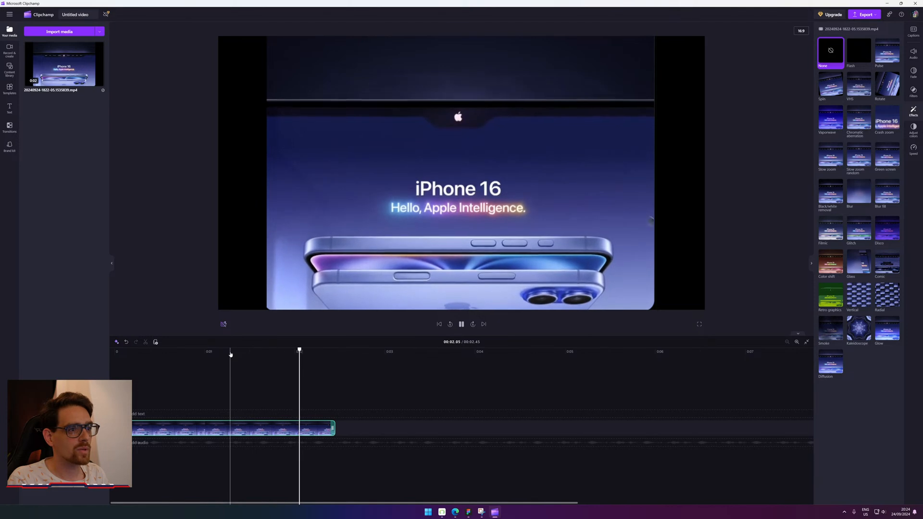
Replay from 0.20 seconds, then rewatch the notch menu expanding from about 1.54 seconds.
key("space")
key("space")
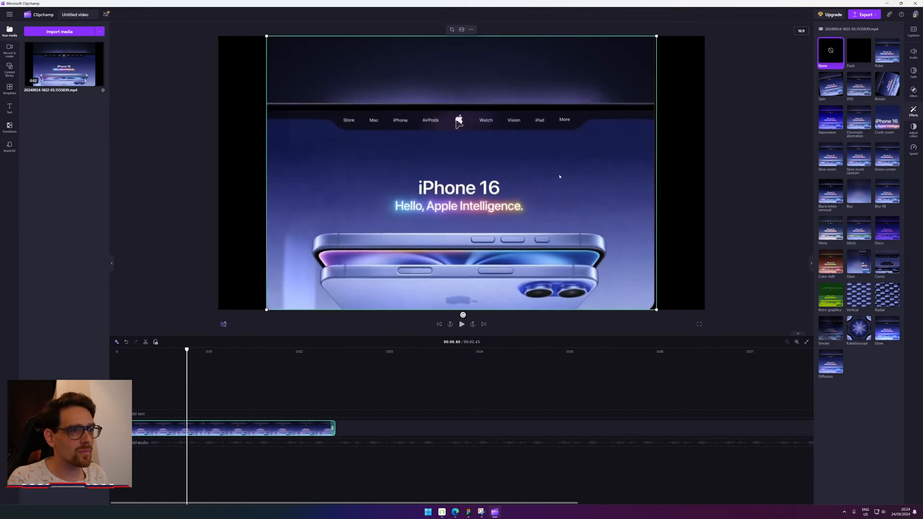
left_click_drag(187, 350, 113, 350)
key("space")
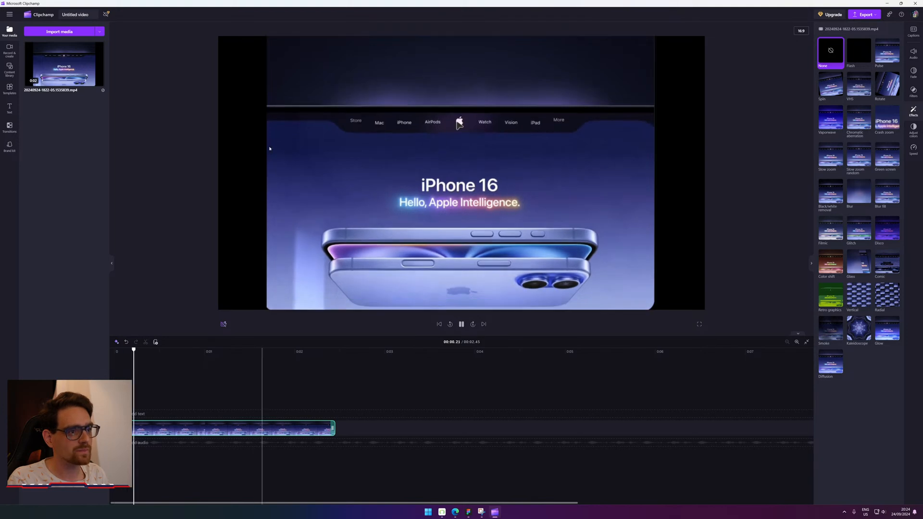
key("space")
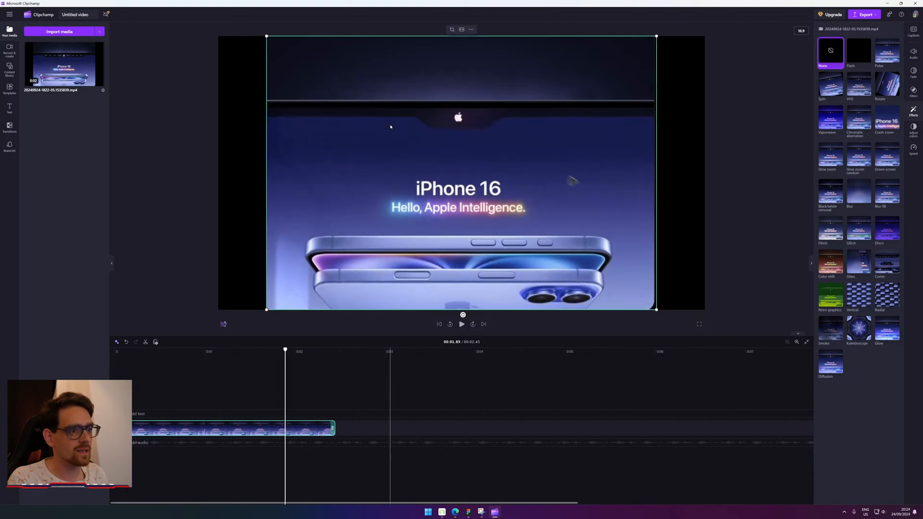
left_click_drag(260, 350, 252, 350)
key("space")
key("space")
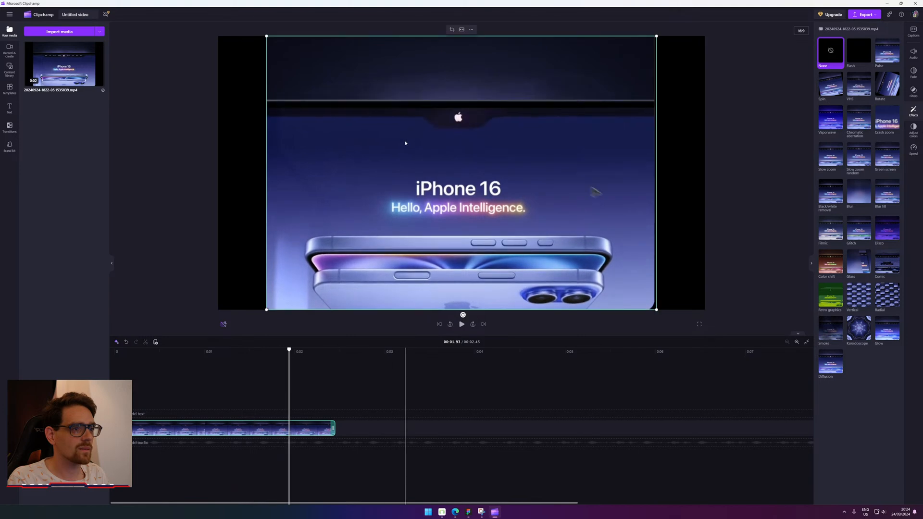
left_click(247, 351)
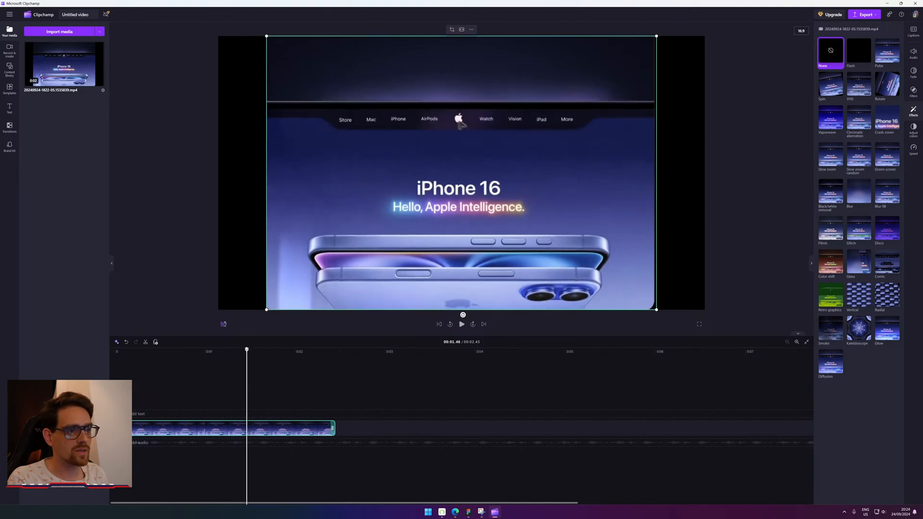
key("space")
left_click(247, 350)
key("space")
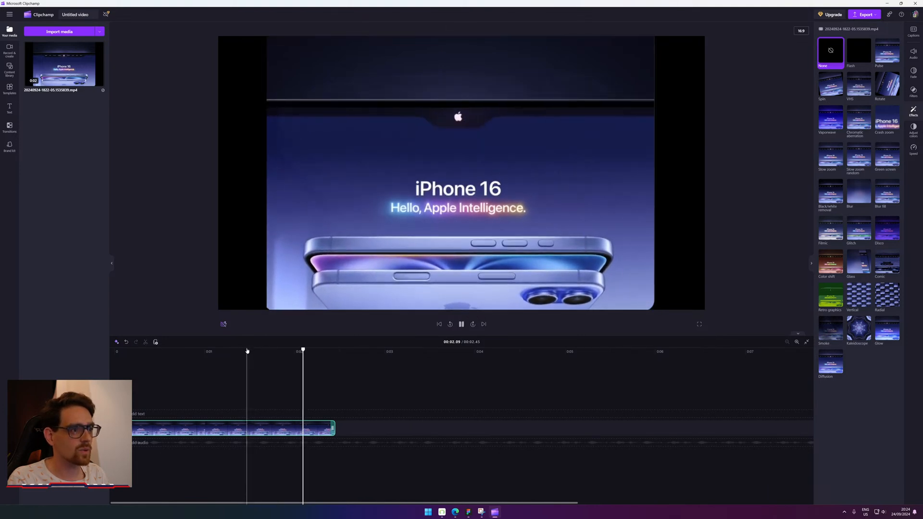
key("space")
Minimize Clipchamp and start a new post from the WordPress Posts menu.
left_click(887, 4)
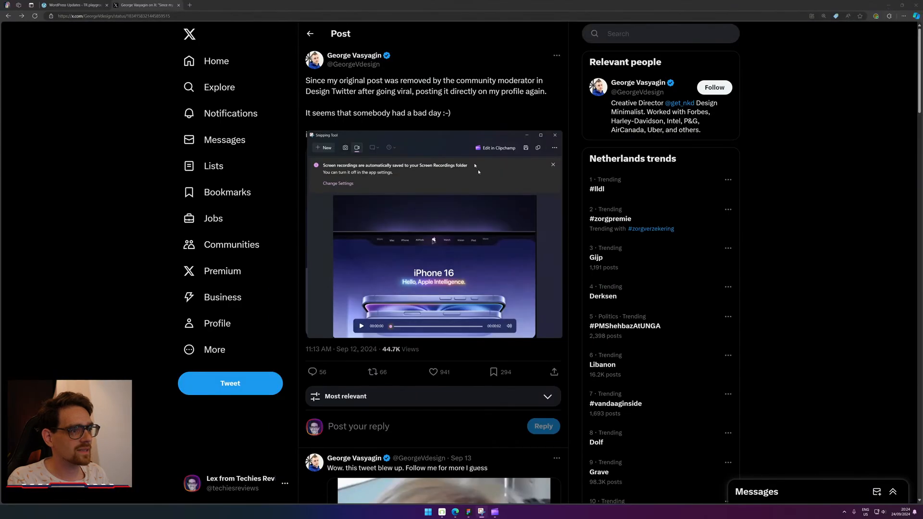
left_click(84, 3)
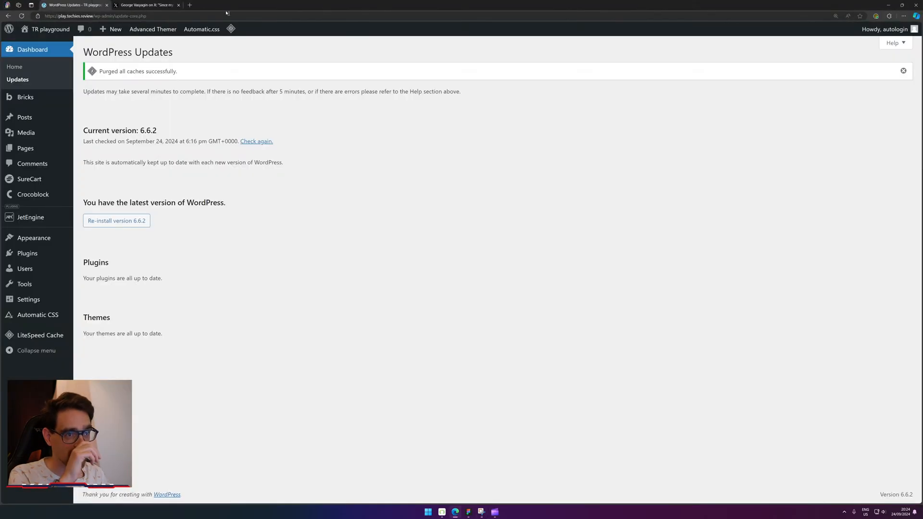
mouse_move(50, 120)
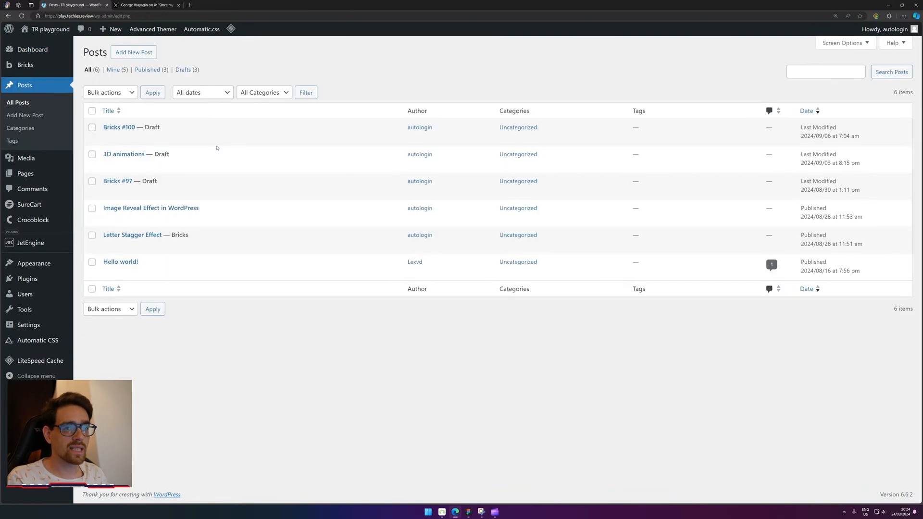
left_click(143, 57)
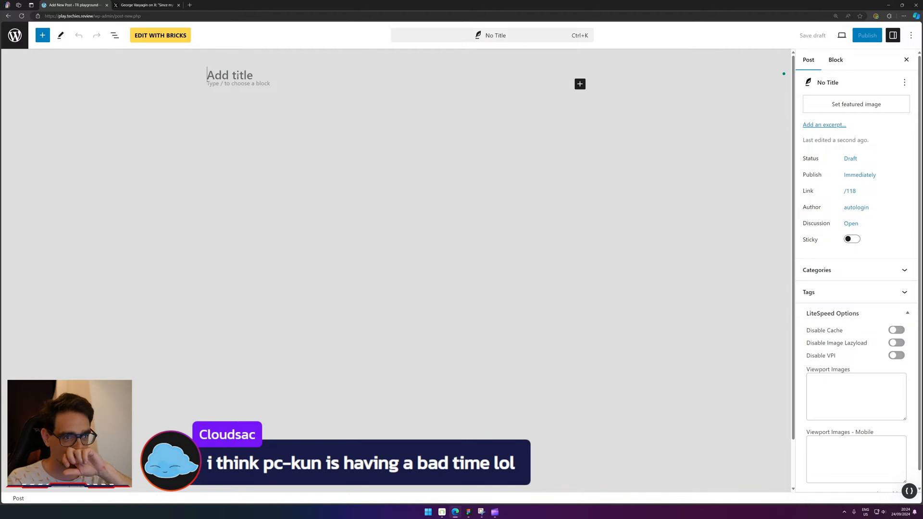
Title the post 'Apple Notch Menu' and save it as a draft.
type("Appl")
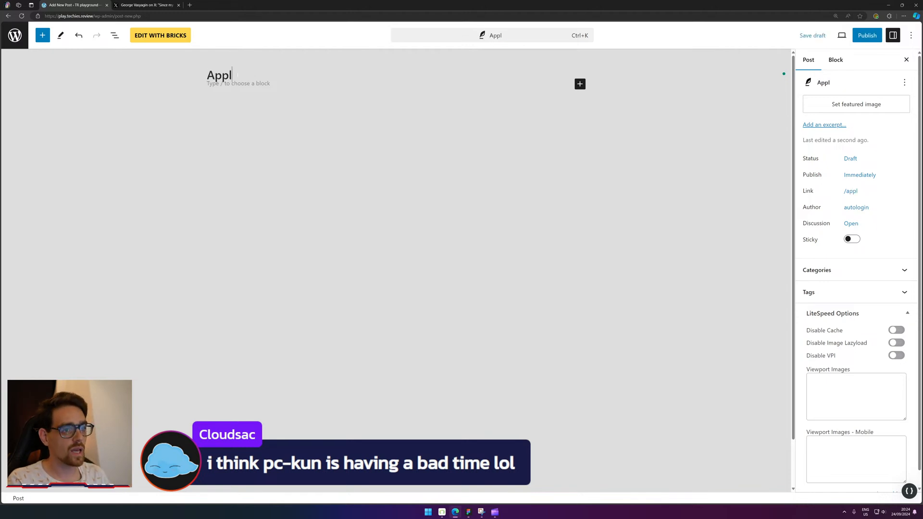
type("e Nothc")
key("BackSpace")
key("BackSpace")
type("c")
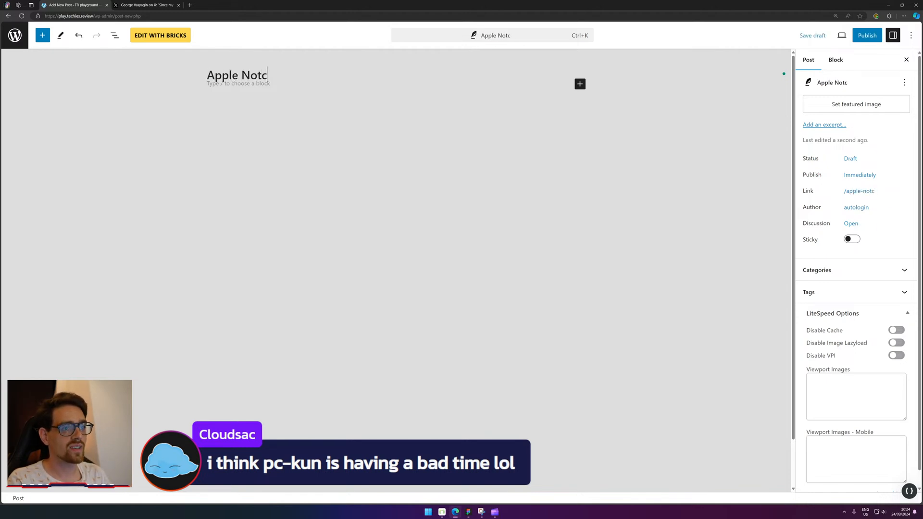
type("h Menu")
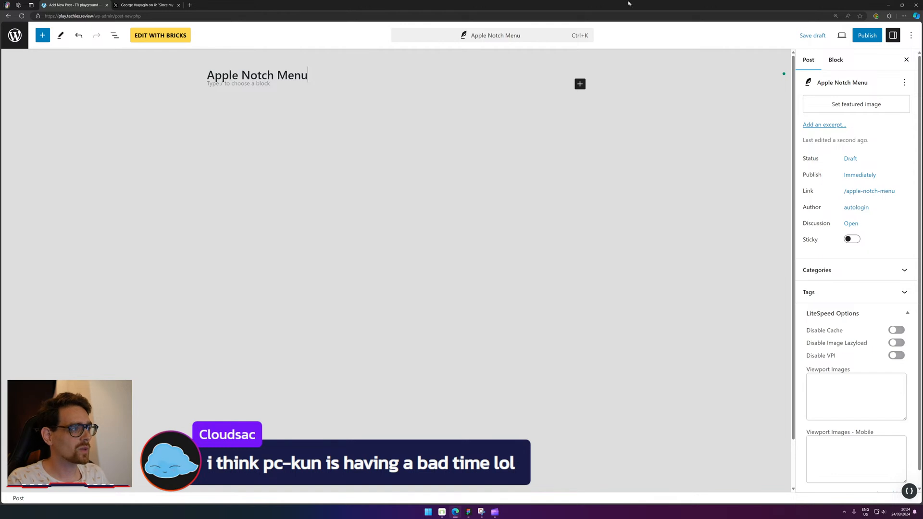
left_click(806, 36)
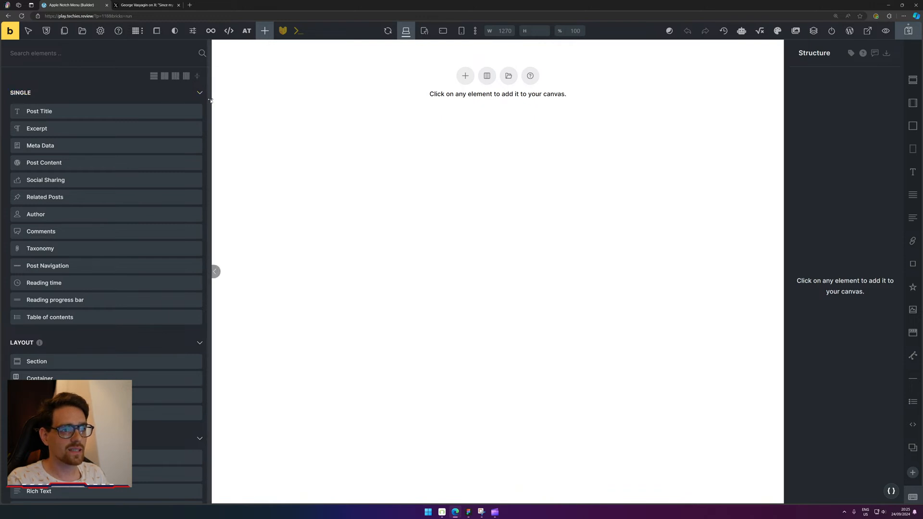
Narrow the elements panel and add a Div with its HTML tag set to nav.
left_click_drag(212, 99, 127, 98)
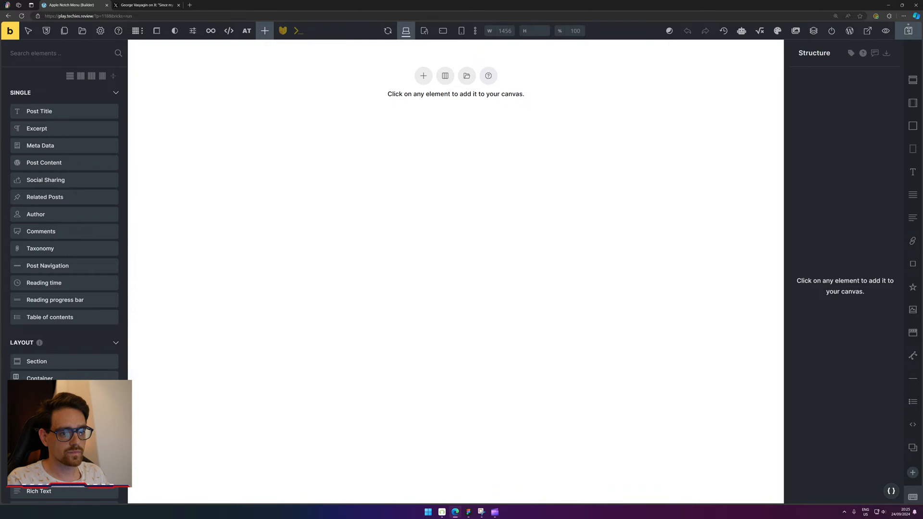
left_click(64, 413)
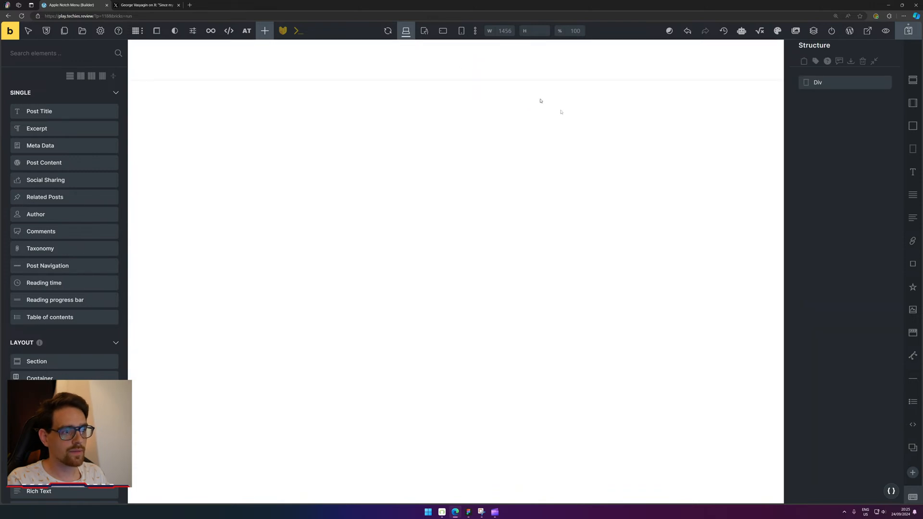
left_click(810, 83)
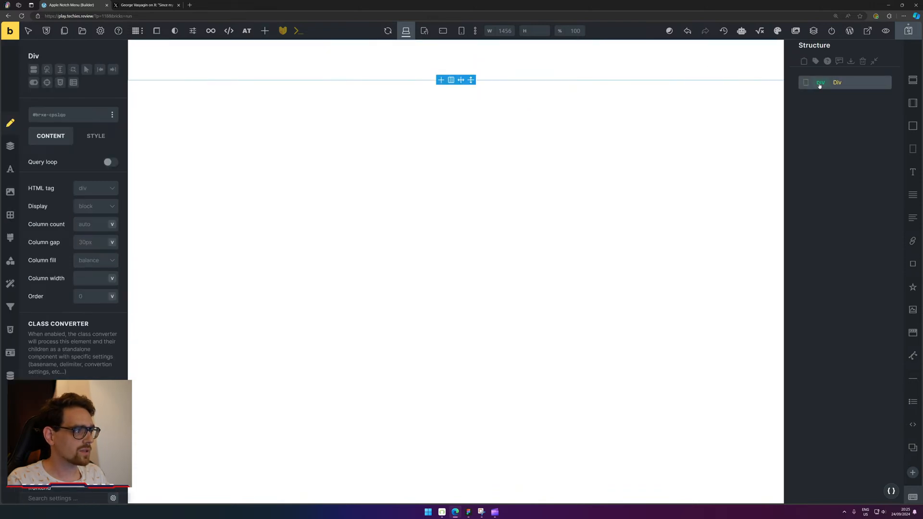
left_click(821, 82)
scroll(859, 190, "down", 2)
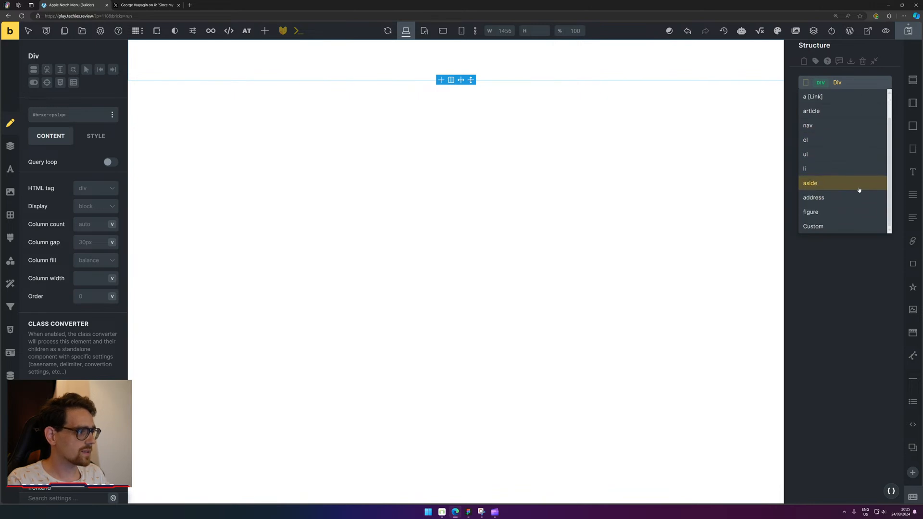
scroll(860, 190, "up", 1)
left_click(850, 146)
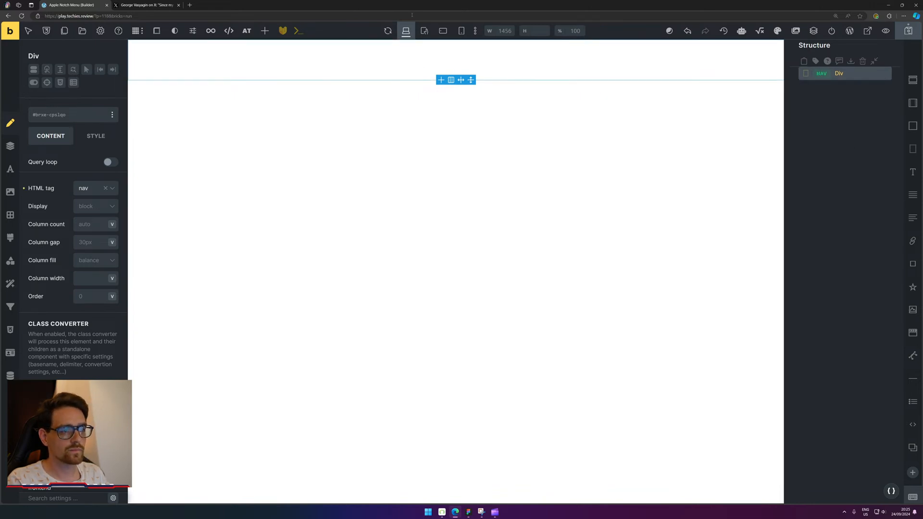
double_click(859, 79)
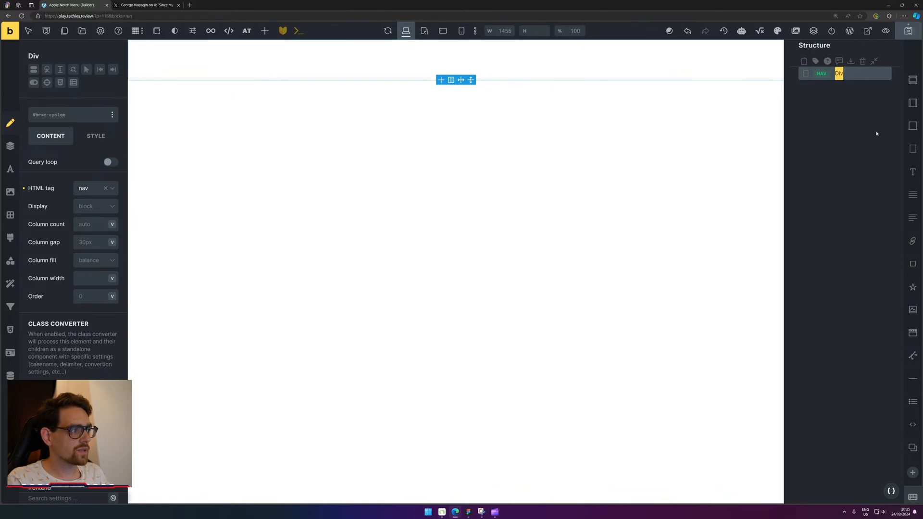
left_click(833, 78)
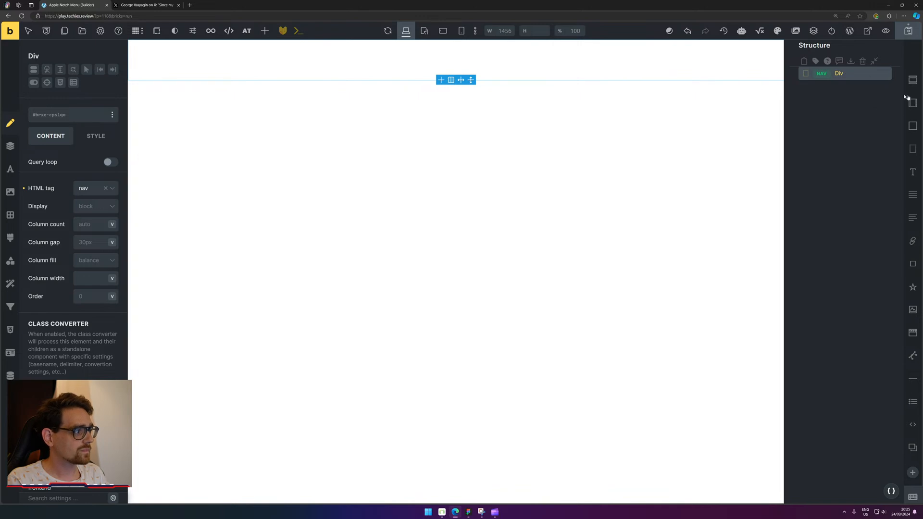
Replace the Div with a Section holding a Container, setting the Section's tag to nav.
right_click(865, 72)
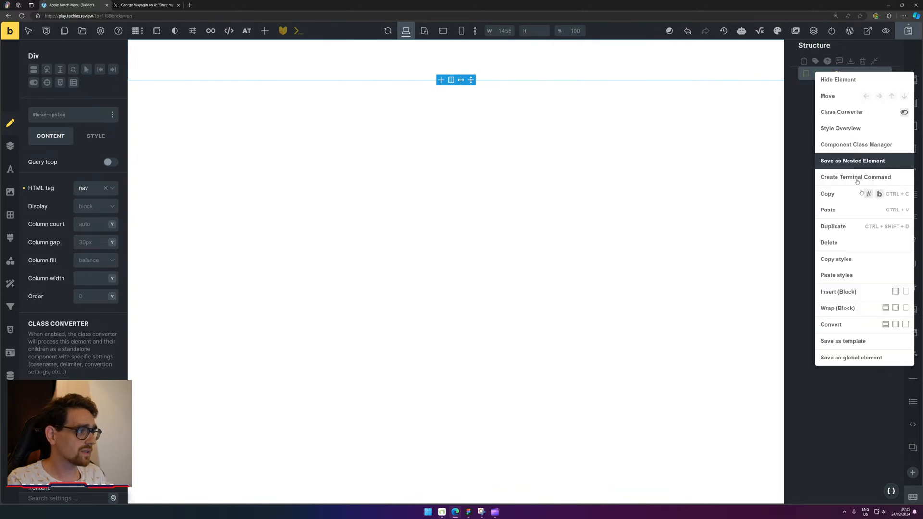
left_click(863, 62)
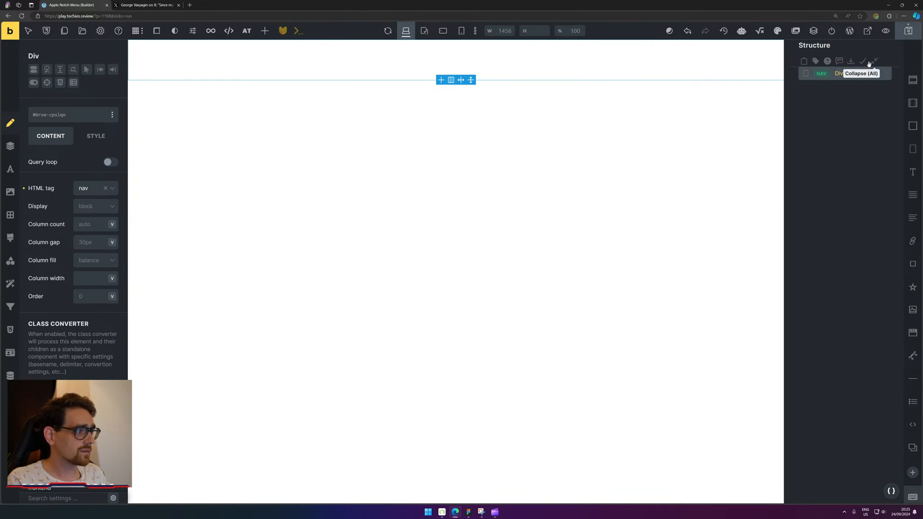
left_click(863, 62)
left_click(914, 82)
left_click(440, 93)
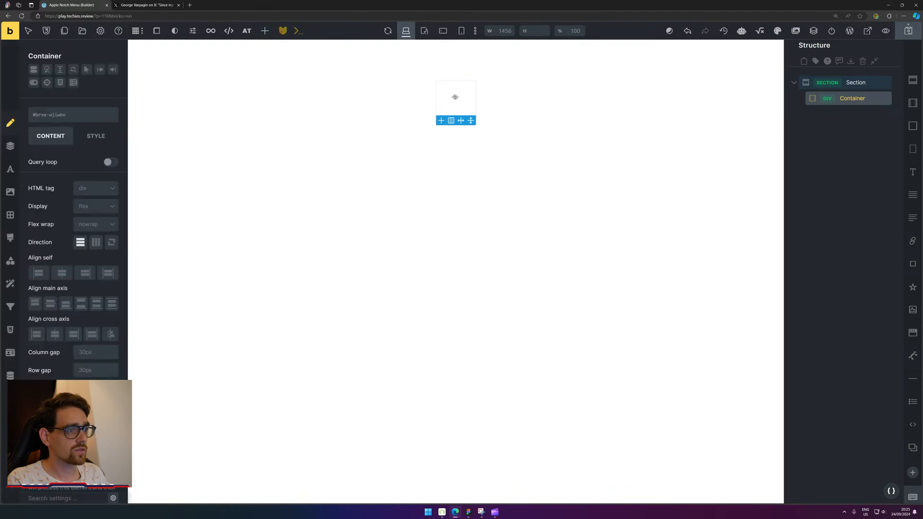
left_click(832, 100)
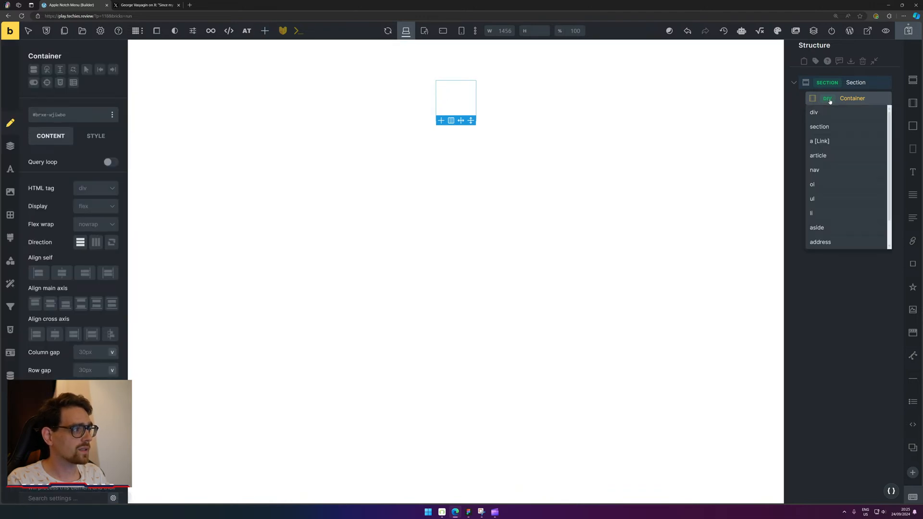
left_click(856, 85)
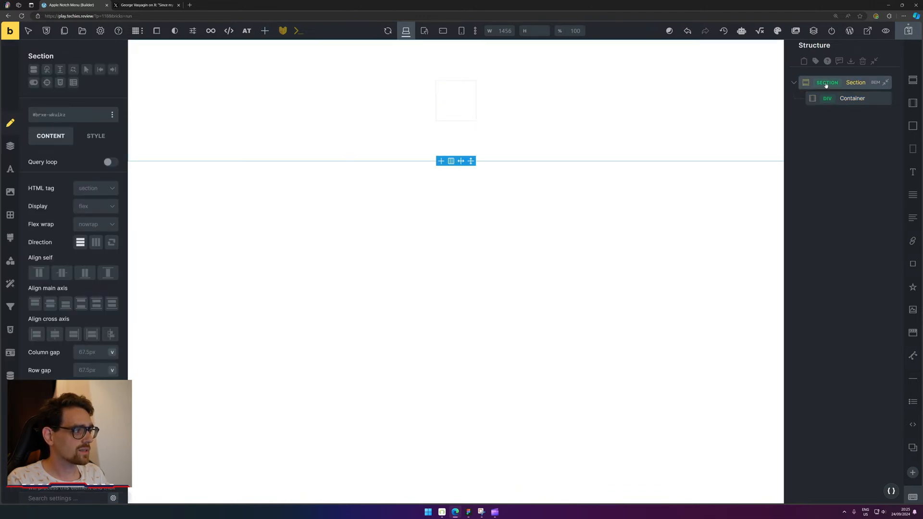
left_click(827, 82)
left_click(815, 154)
left_click(451, 64)
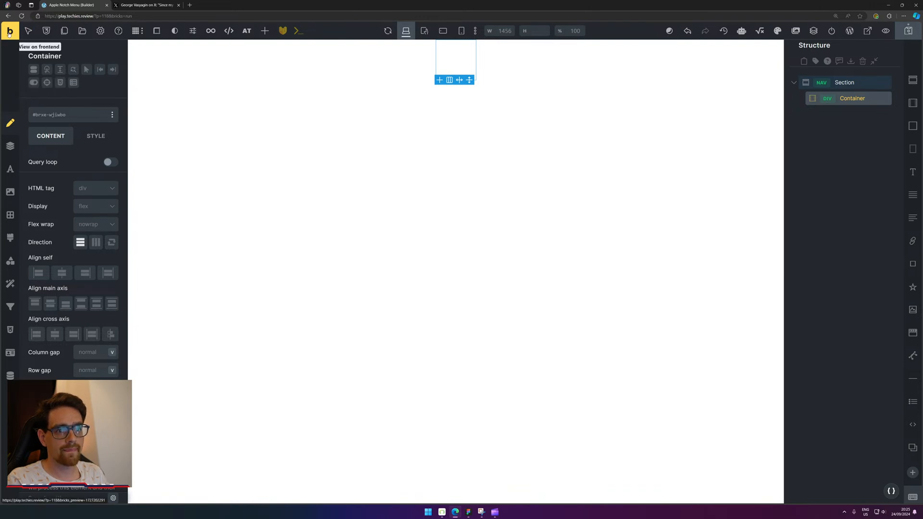
Add a List element to the Container and remove its first sample list item.
left_click(266, 33)
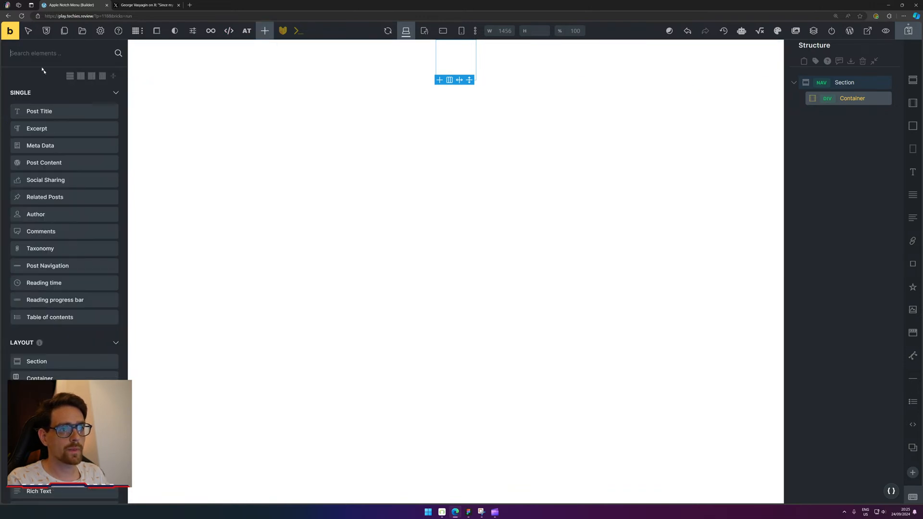
type("list")
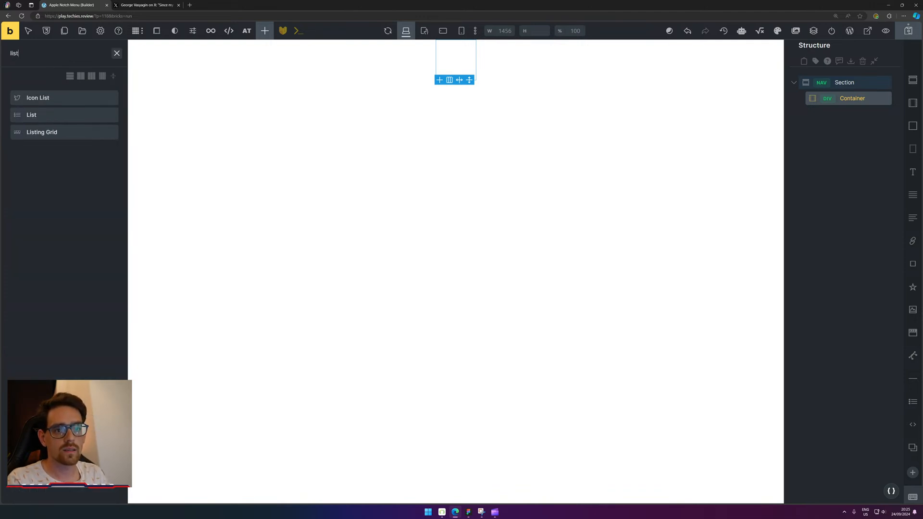
left_click_drag(57, 115, 452, 58)
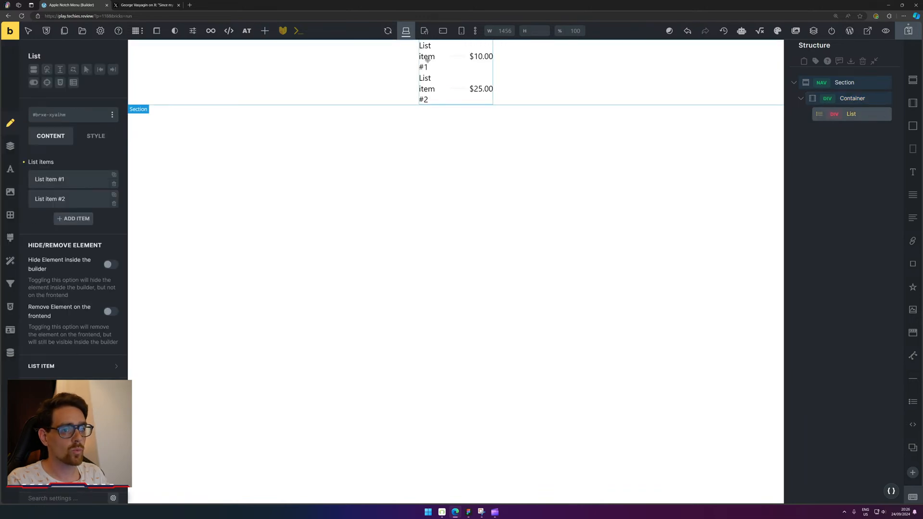
left_click(72, 184)
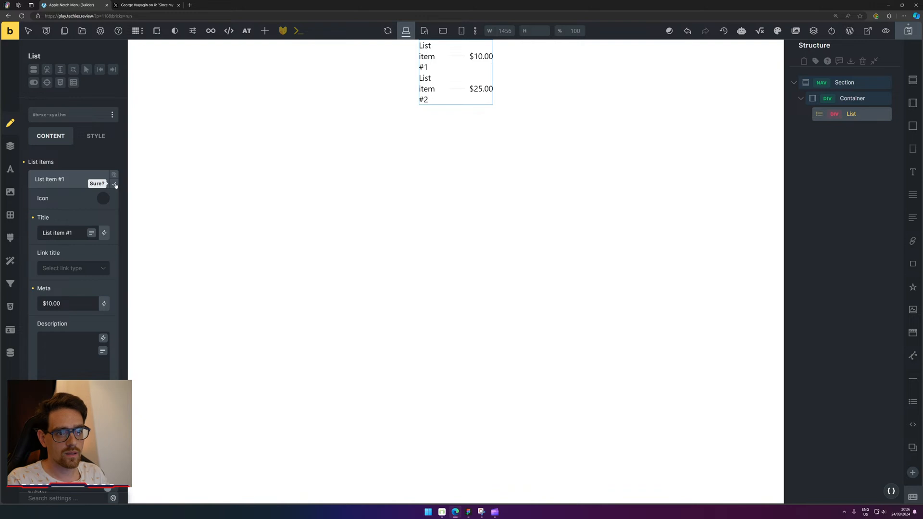
left_click(114, 185)
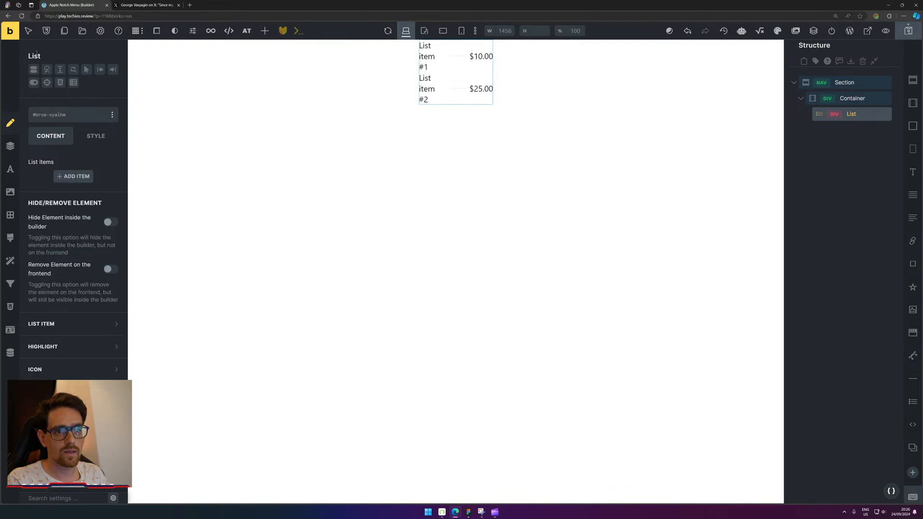
Add a Nav Menu element to the container and delete the List element.
left_click(264, 30)
left_click(59, 58)
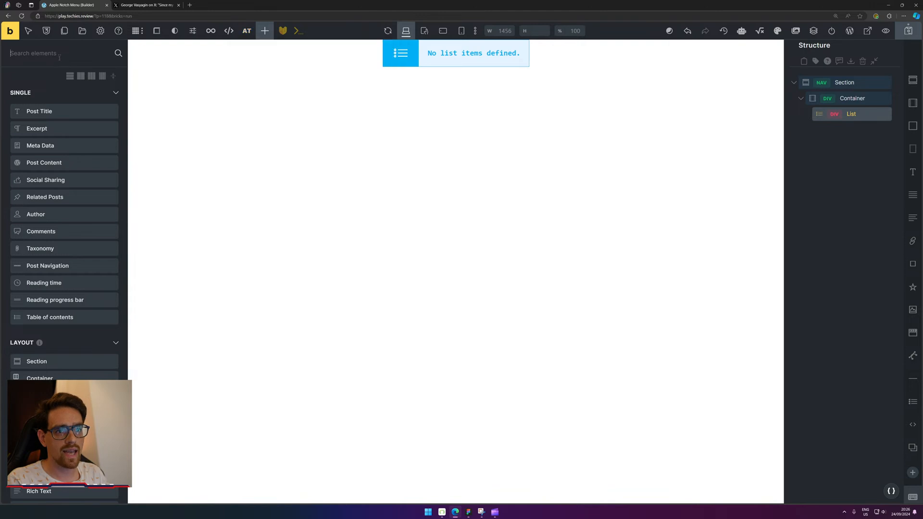
type("menu")
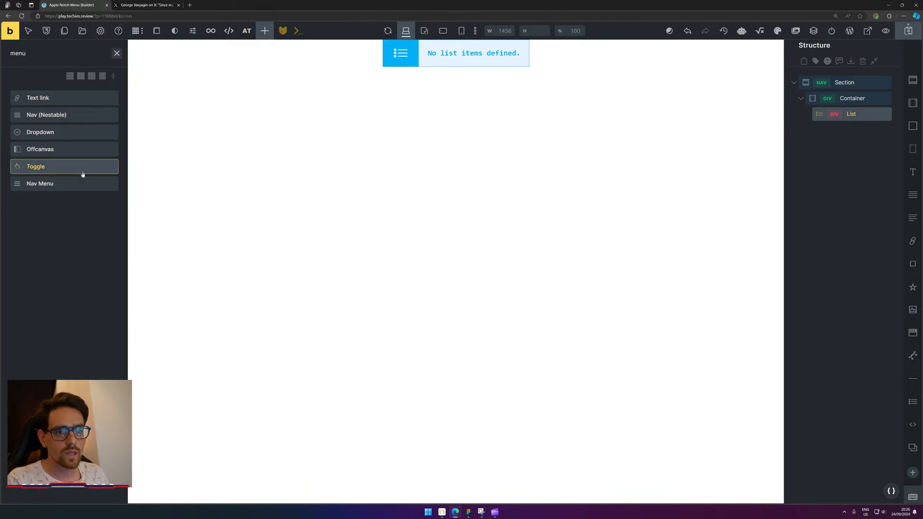
left_click_drag(82, 184, 870, 133)
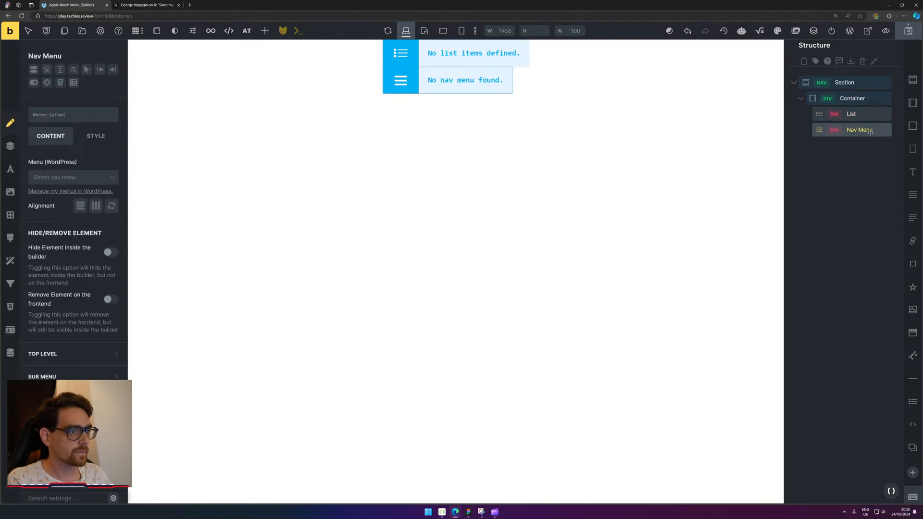
left_click(860, 115)
key("Delete")
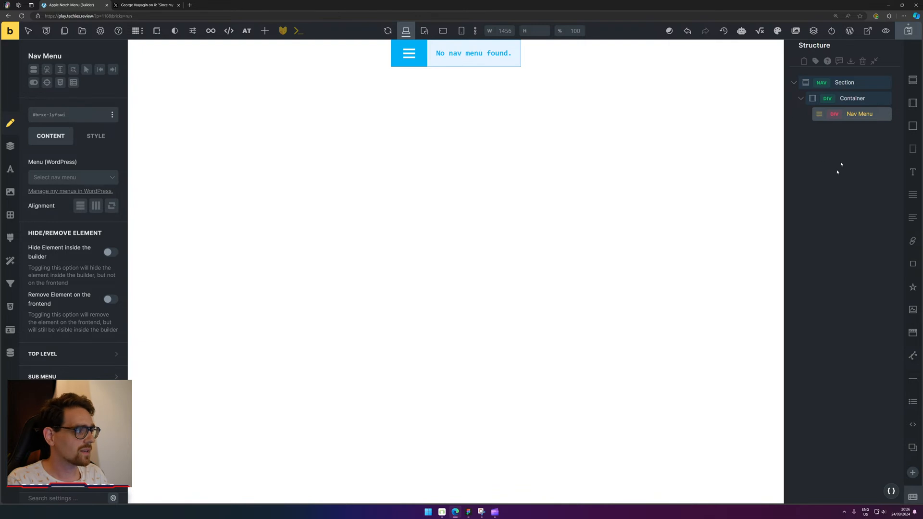
Add an Image element, hide the Nav Menu in the builder, and move a duplicate outside the container.
left_click(911, 310)
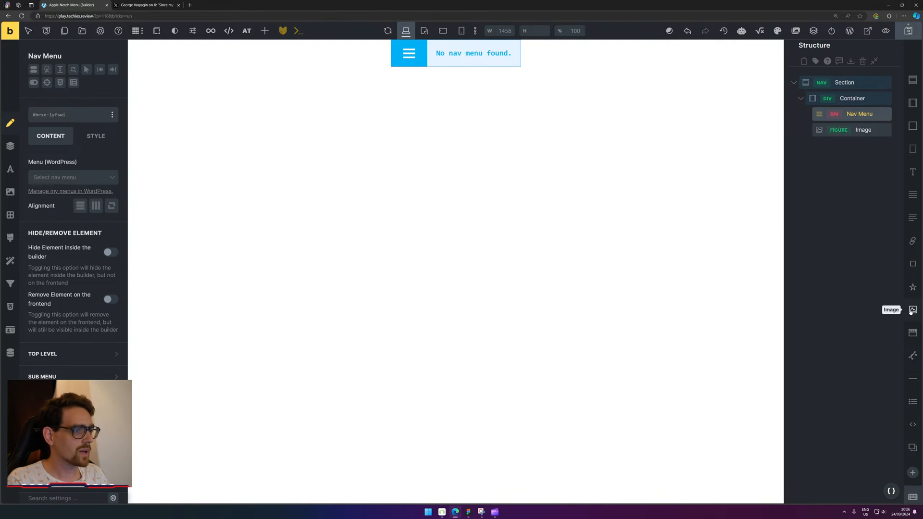
mouse_move(862, 130)
left_mouse_down()
mouse_move(862, 111)
mouse_move(866, 136)
mouse_move(864, 126)
left_mouse_up()
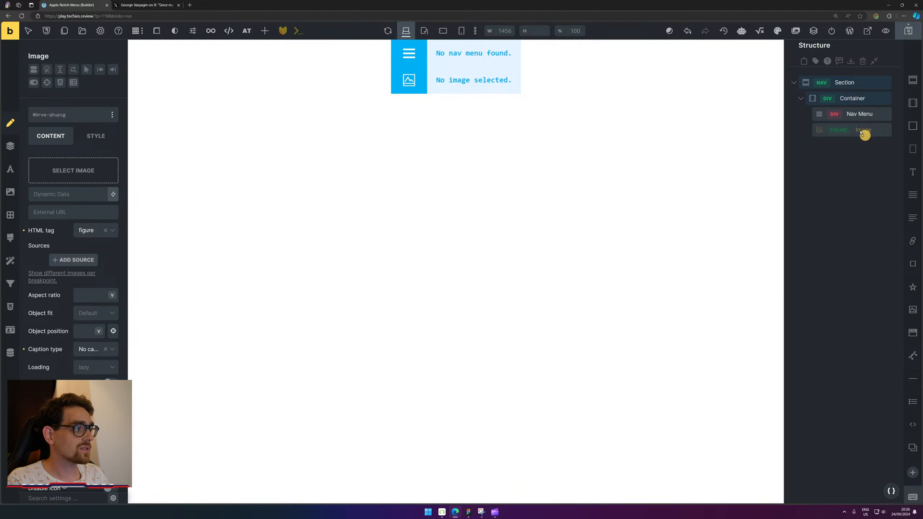
left_click(863, 115)
right_click(866, 118)
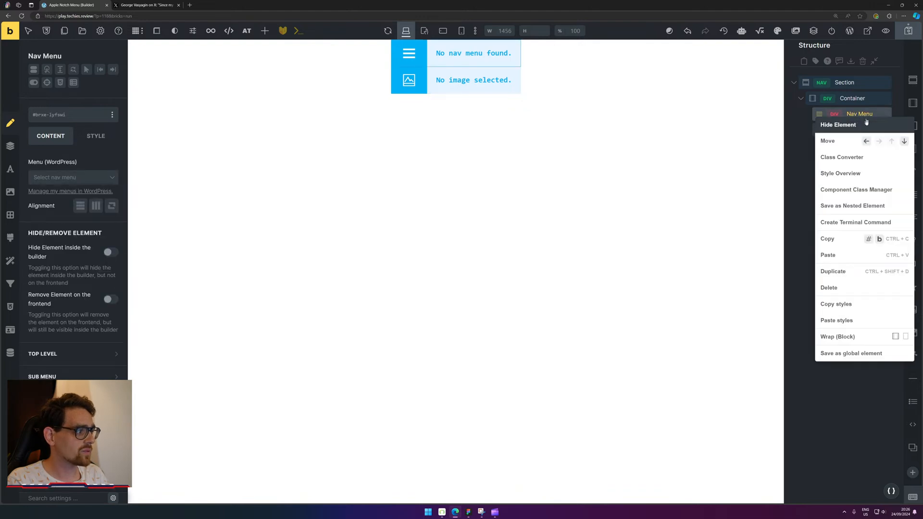
left_click(867, 124)
key("ctrl+d")
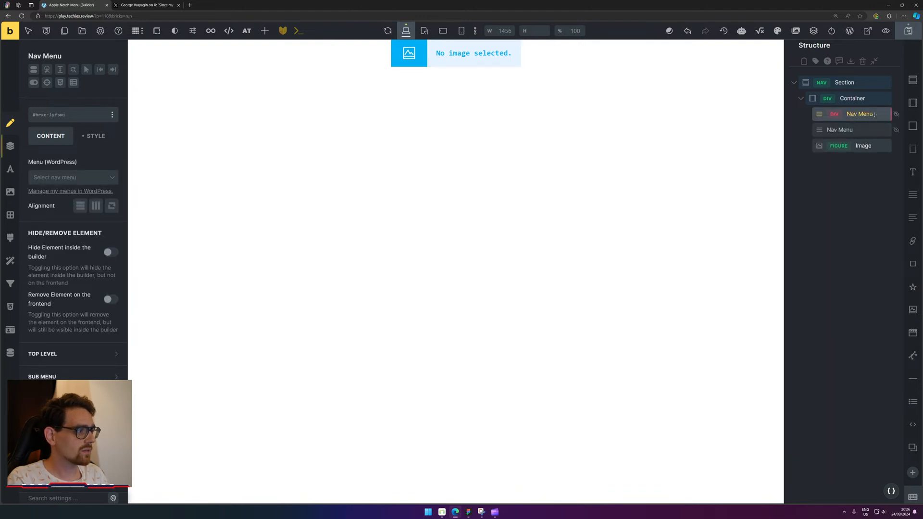
left_click(883, 144)
left_click(896, 115)
left_click(885, 129)
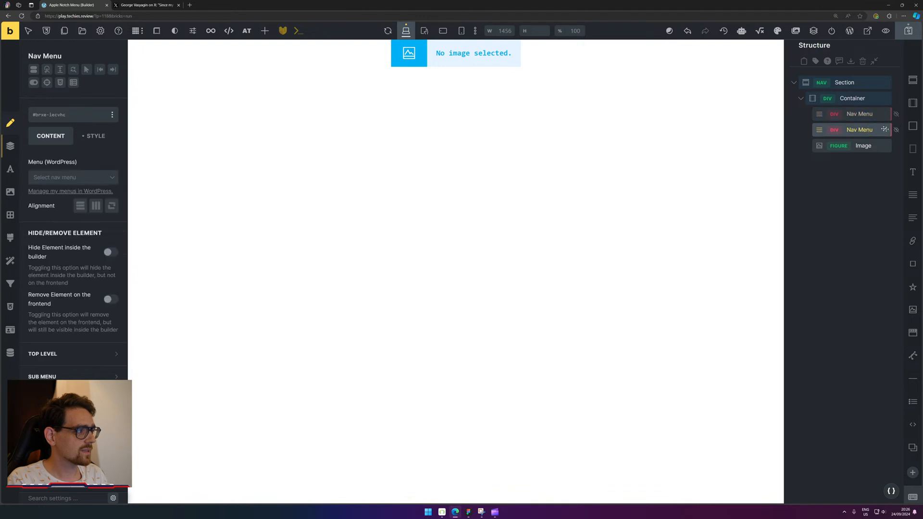
left_click_drag(874, 149, 895, 146)
Delete the Nav Menu copy outside the container and the one inside it.
right_click(865, 146)
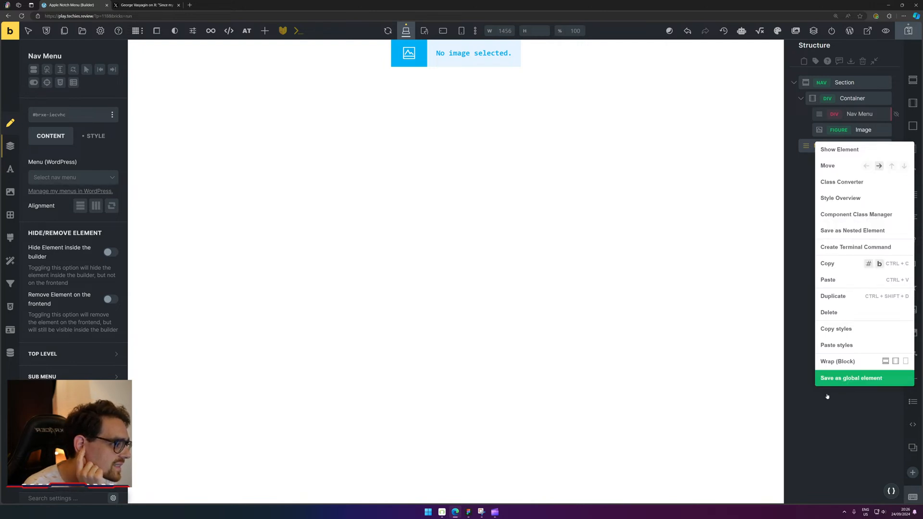
left_click(847, 418)
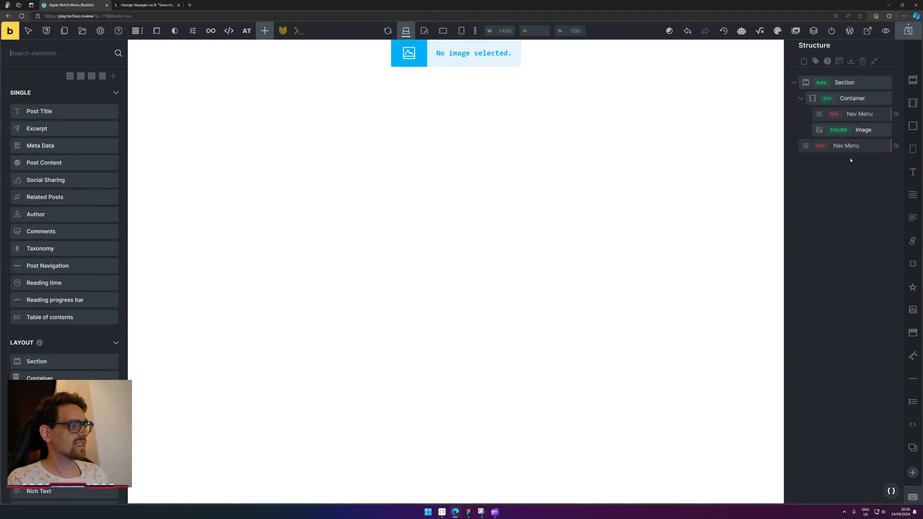
left_click(865, 146)
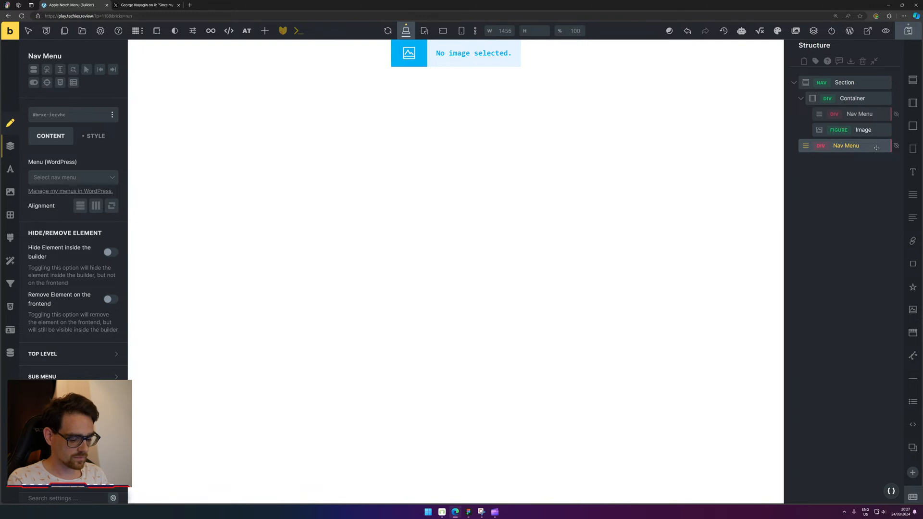
key("ctrl+shift+m")
key("Delete")
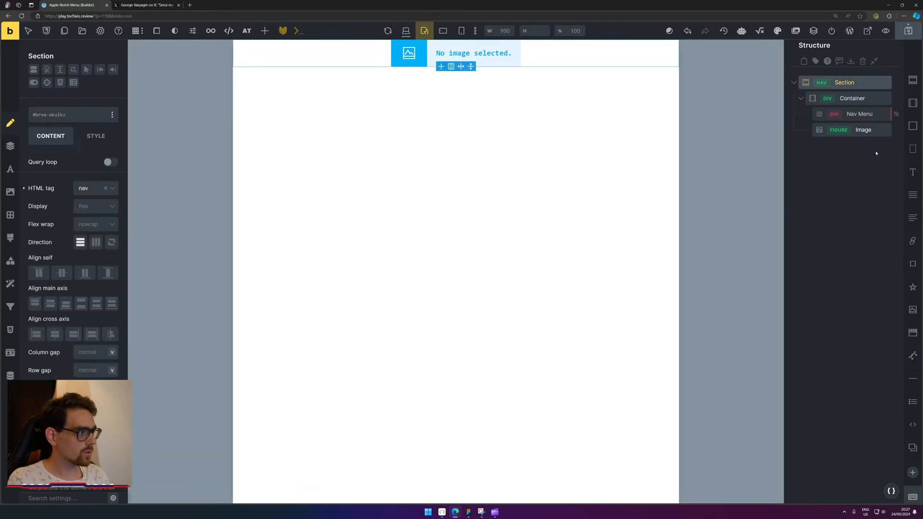
left_click(880, 114)
key("Delete")
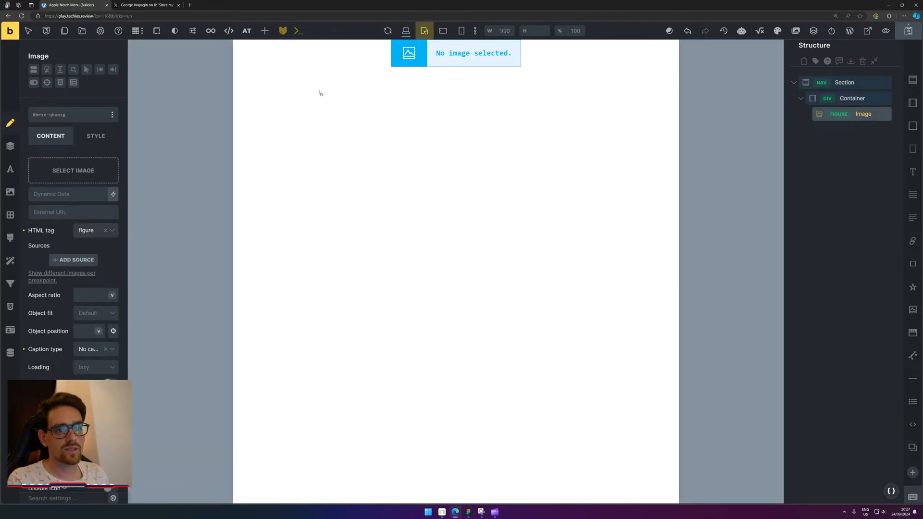
Add another Nav Menu above the image, then delete it as well.
left_click(264, 31)
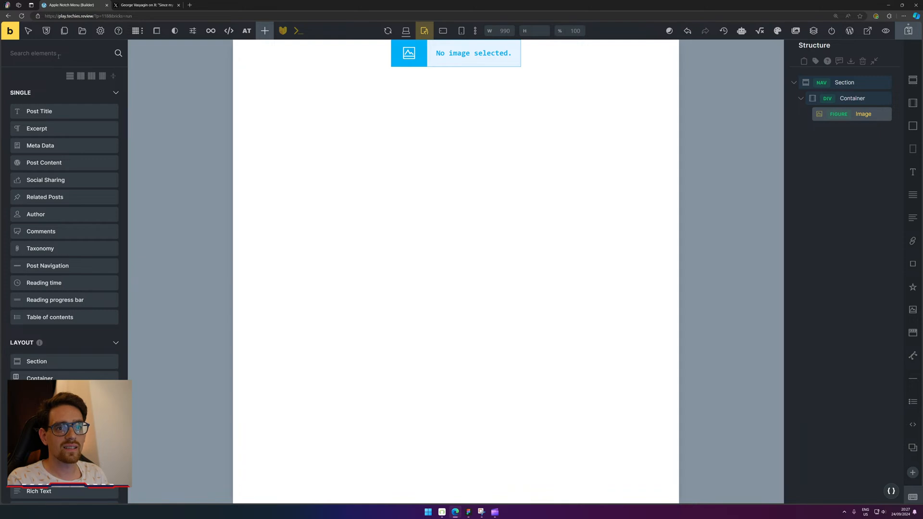
type("nav")
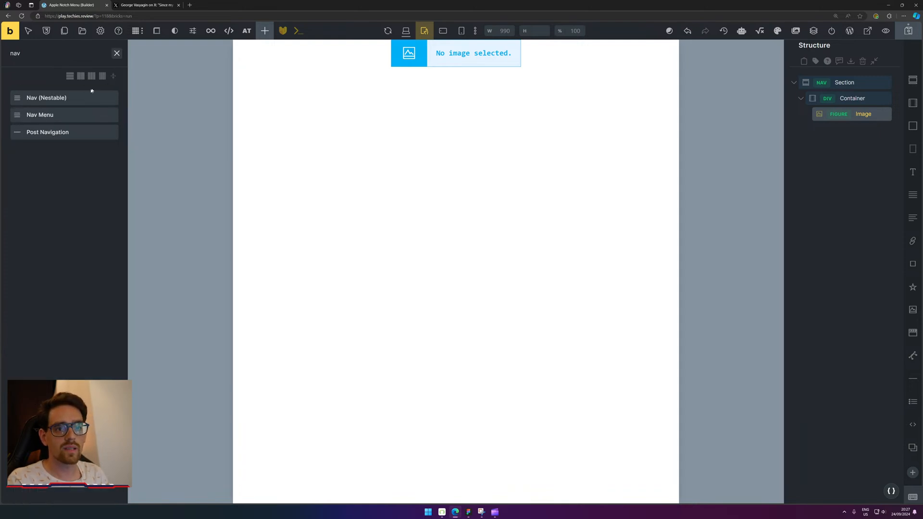
left_click_drag(72, 114, 849, 129)
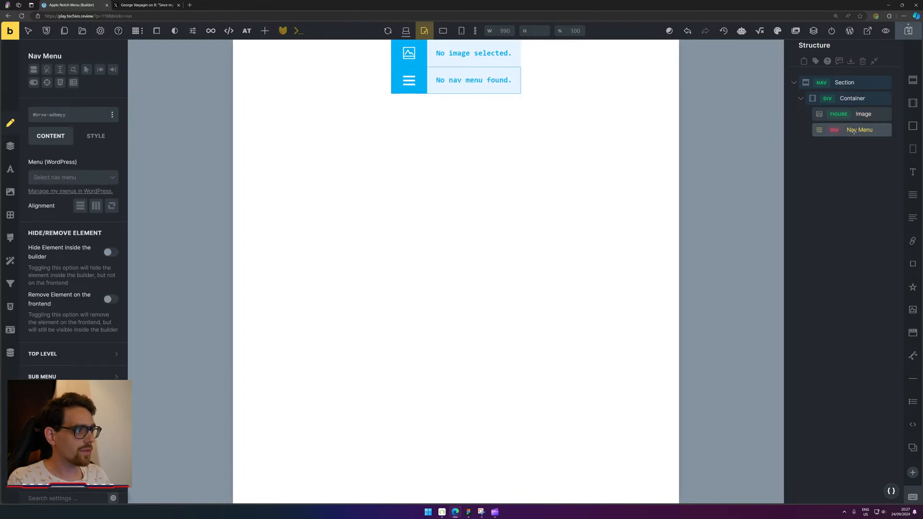
key("Delete")
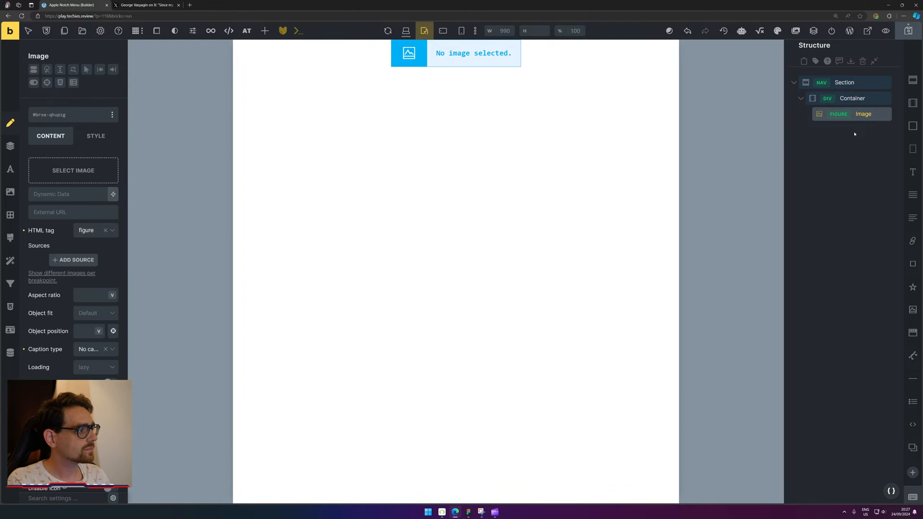
Add a Heading and two Basic Text paragraphs, move one paragraph above the image, and delete the Heading.
left_click(913, 172)
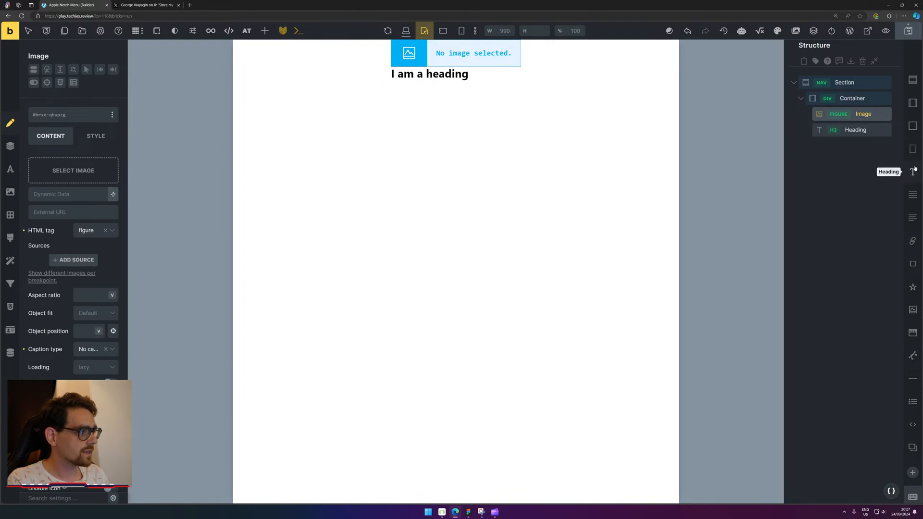
left_click_drag(863, 114, 876, 133)
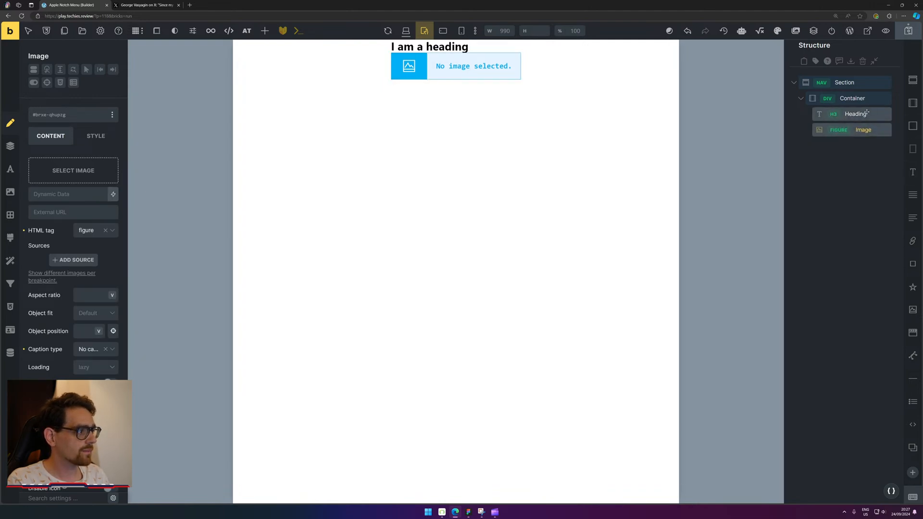
left_click(832, 116)
left_click(833, 115)
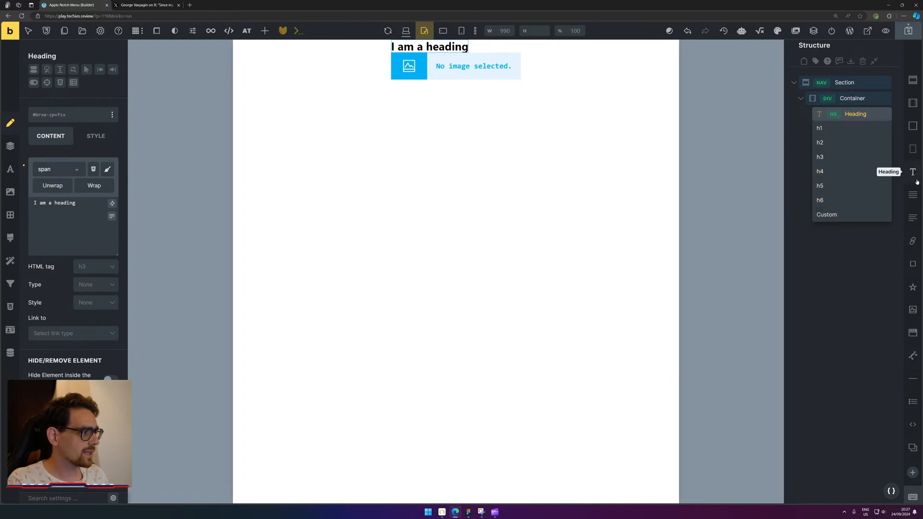
left_click(914, 196)
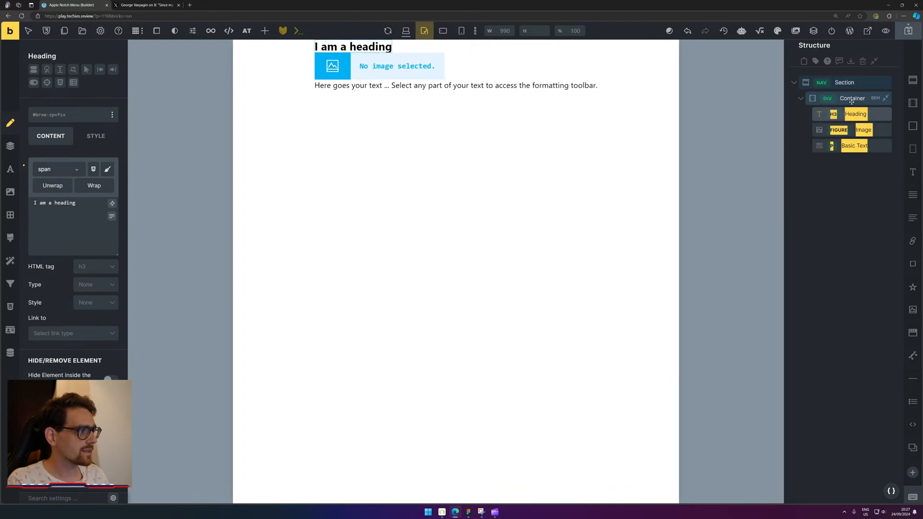
left_click(915, 202)
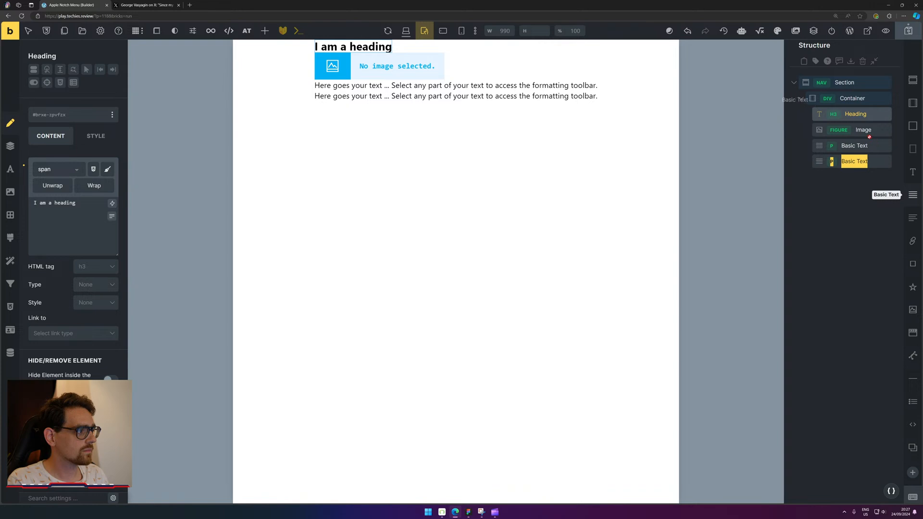
left_click(875, 160)
left_click_drag(874, 160, 870, 114)
key("Delete")
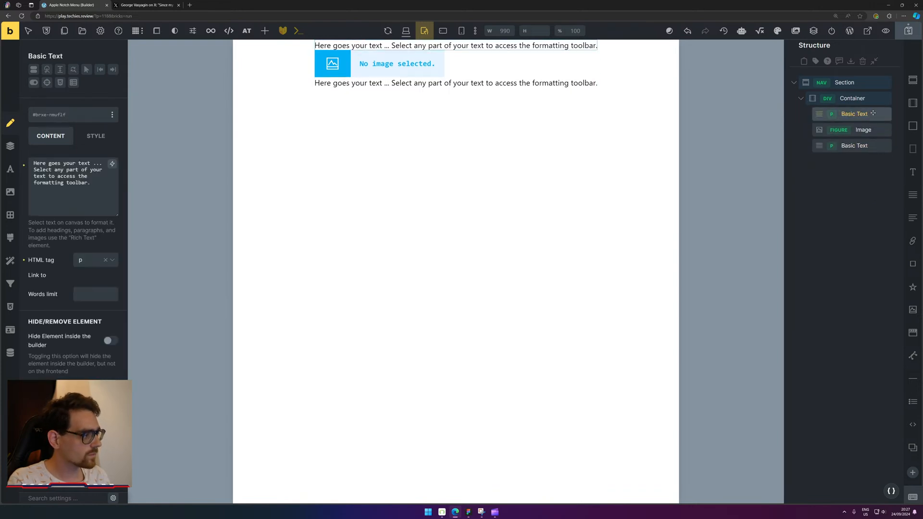
Change the first paragraph's text to 'Home' and review its link type and HTML tag options.
triple_click(71, 229)
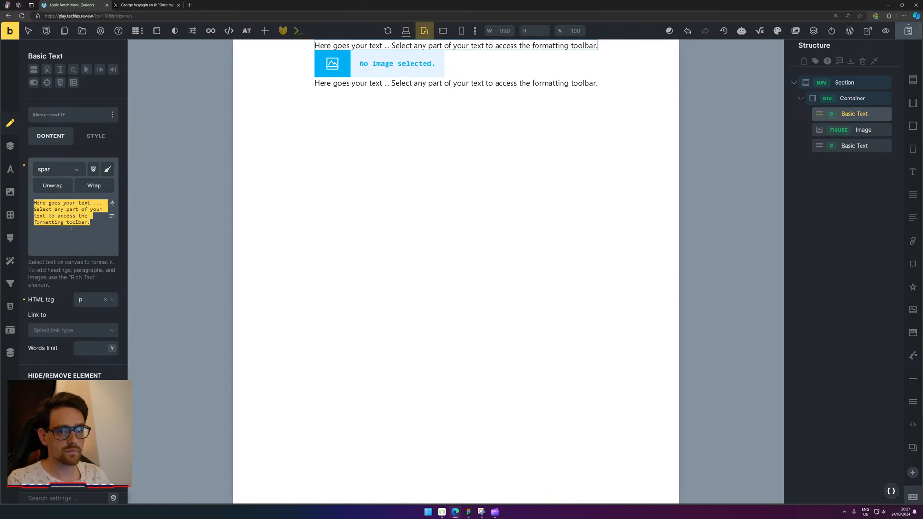
type("Header")
triple_click(63, 220)
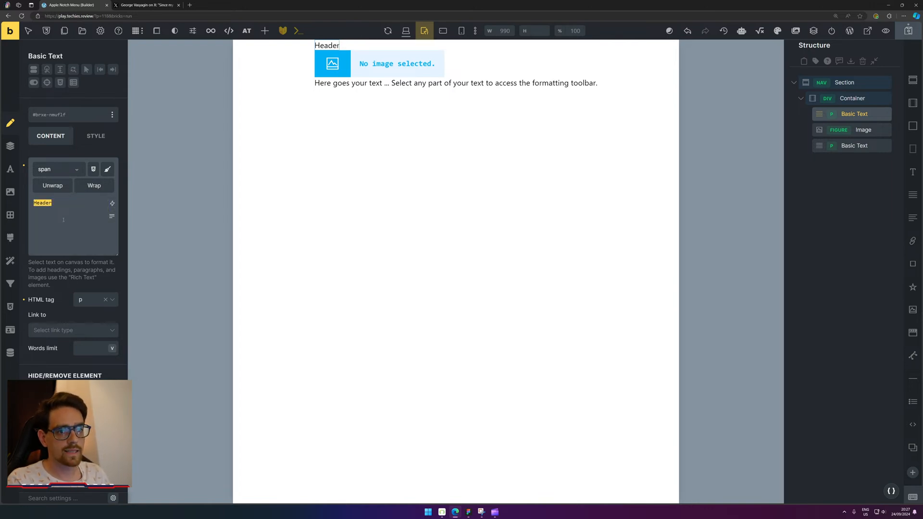
type("Hopme")
key("BackSpace")
key("BackSpace")
key("BackSpace")
key("BackSpace")
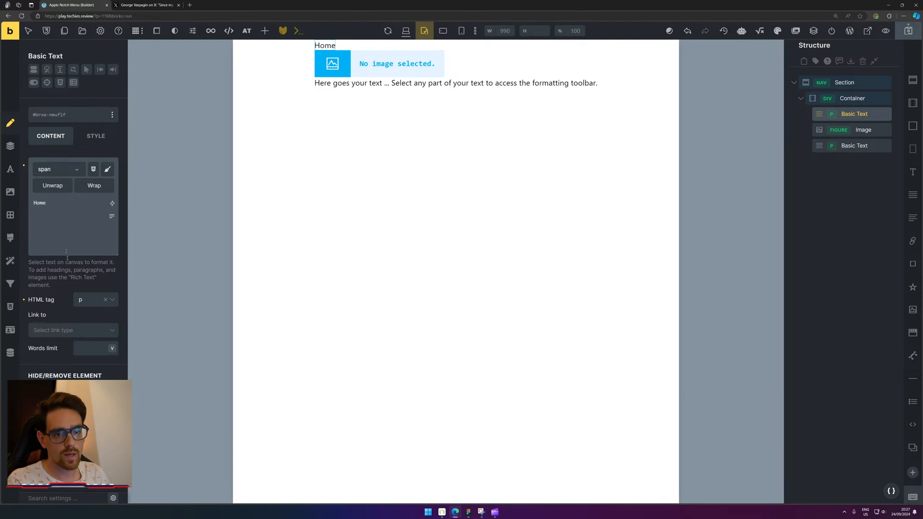
left_click(100, 330)
left_click(95, 302)
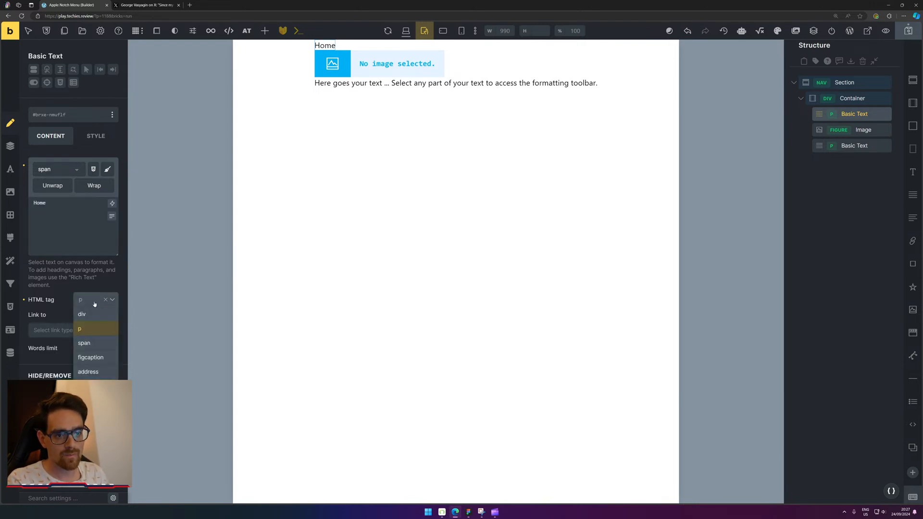
scroll(102, 355, "down", 1)
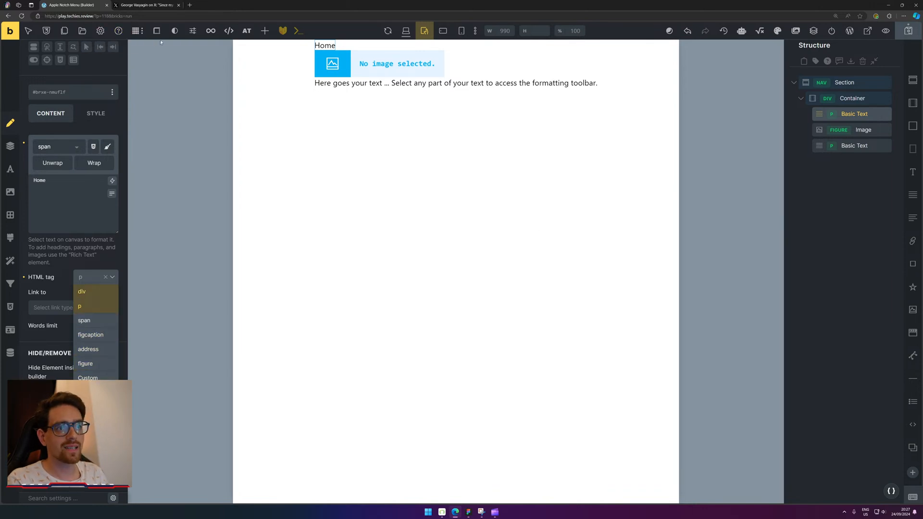
left_click(264, 30)
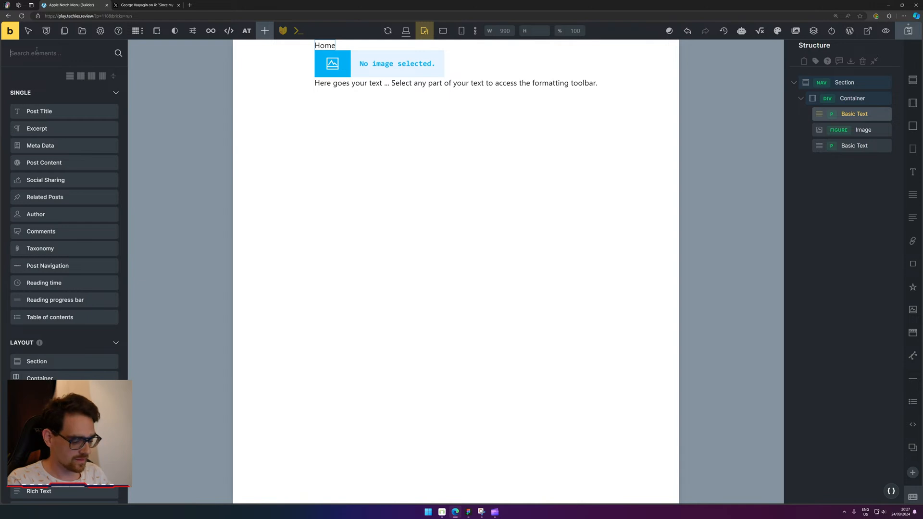
Add a Text link element and delete both Basic Text elements.
type("link")
left_click(40, 99)
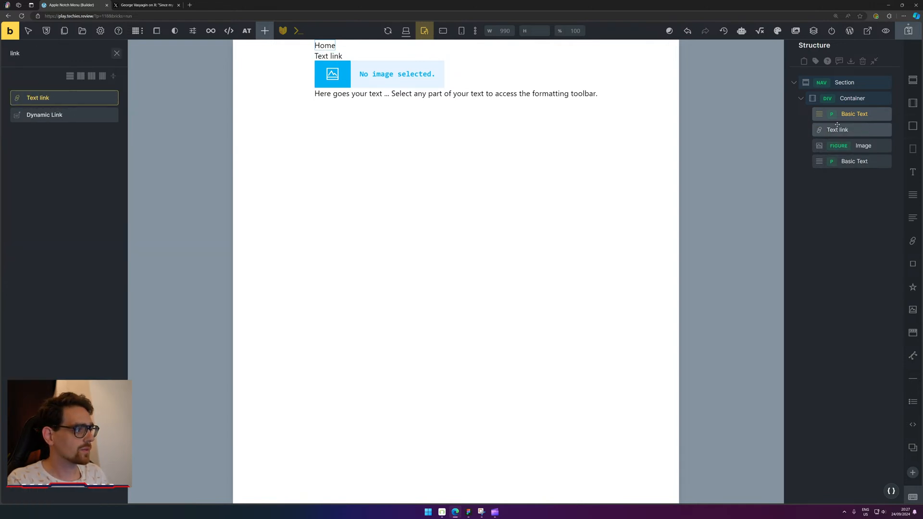
left_click(859, 115)
key("Delete")
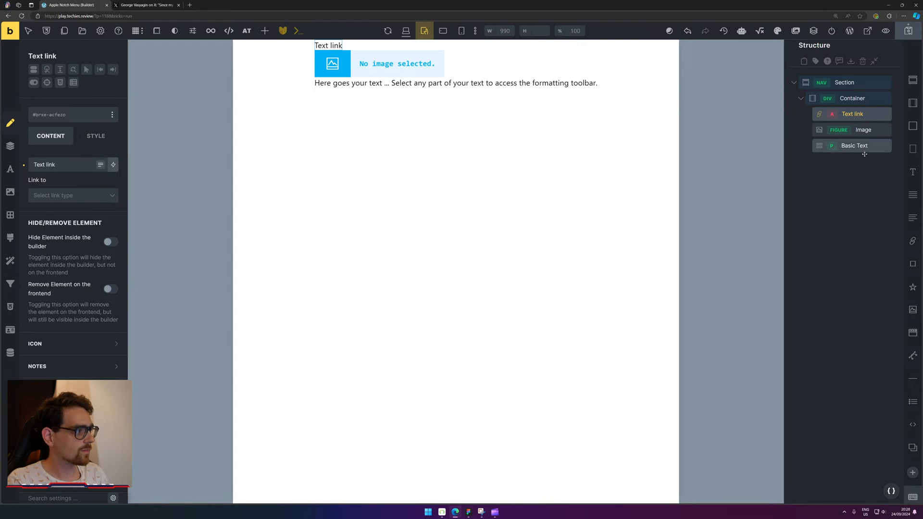
left_click(866, 147)
key("Delete")
Set the Text link's label to 'Home'.
left_click(853, 114)
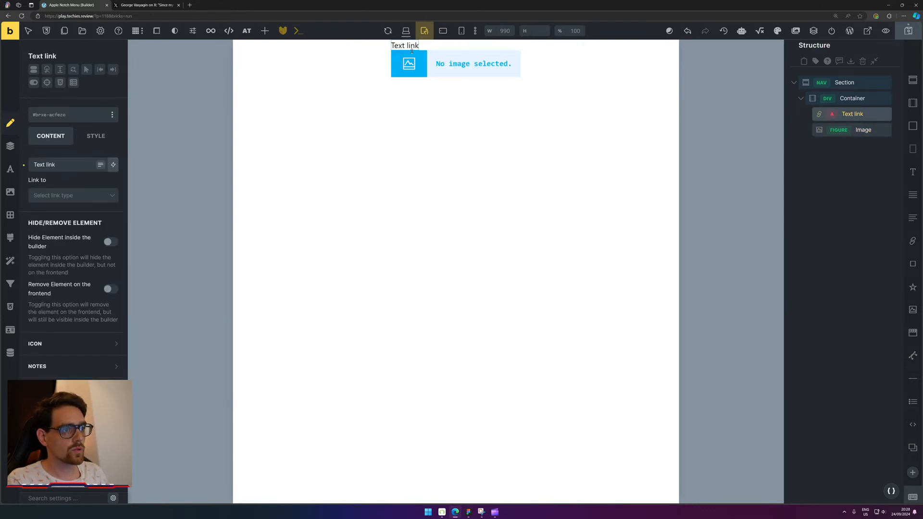
left_click(406, 31)
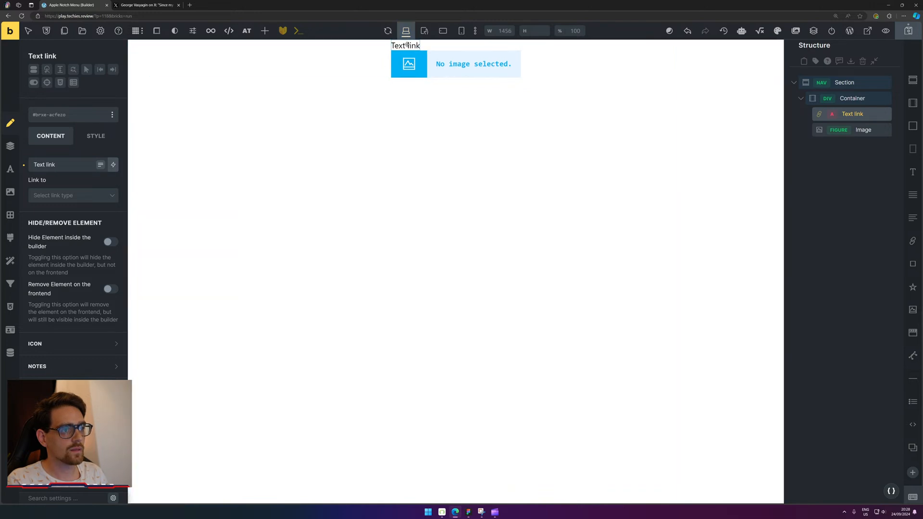
left_click(80, 163)
key("ctrl+a")
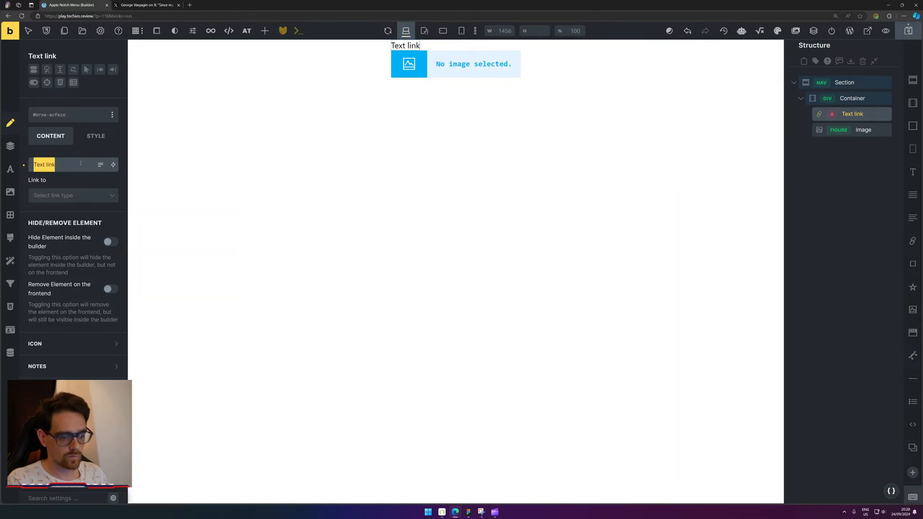
type("Home")
Duplicate the Home link and rename the copy 'Store'.
key("ctrl+d")
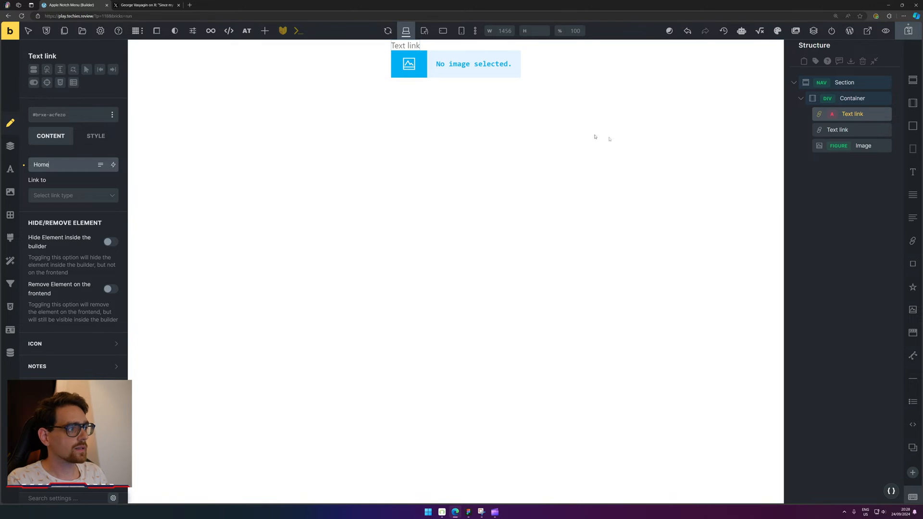
left_click(841, 130)
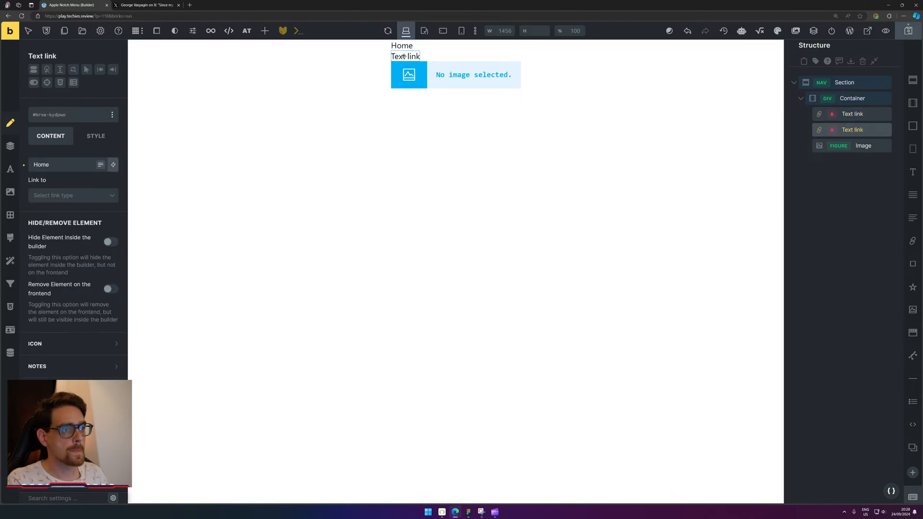
double_click(59, 167)
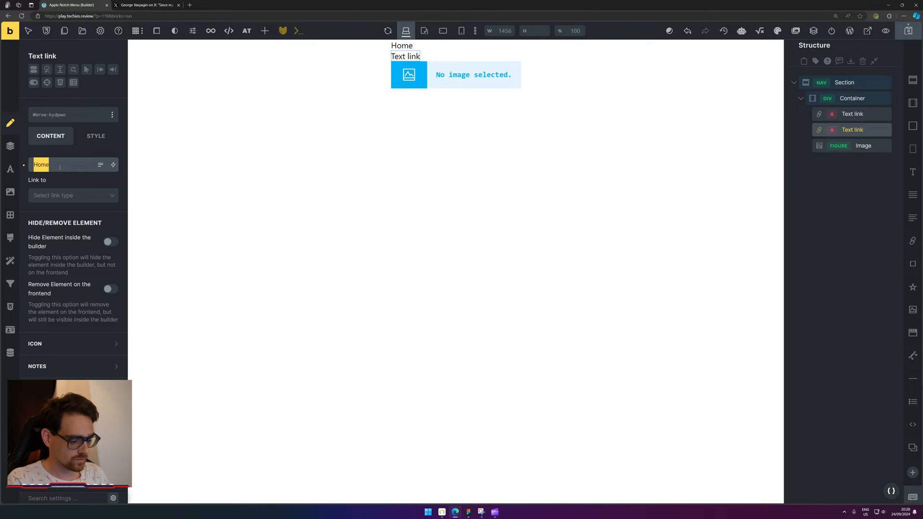
type("Store")
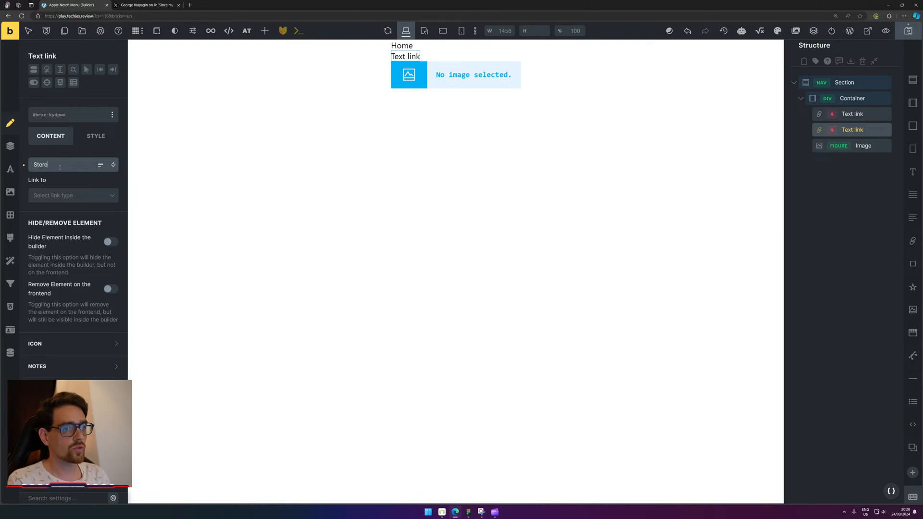
key("ctrl+f")
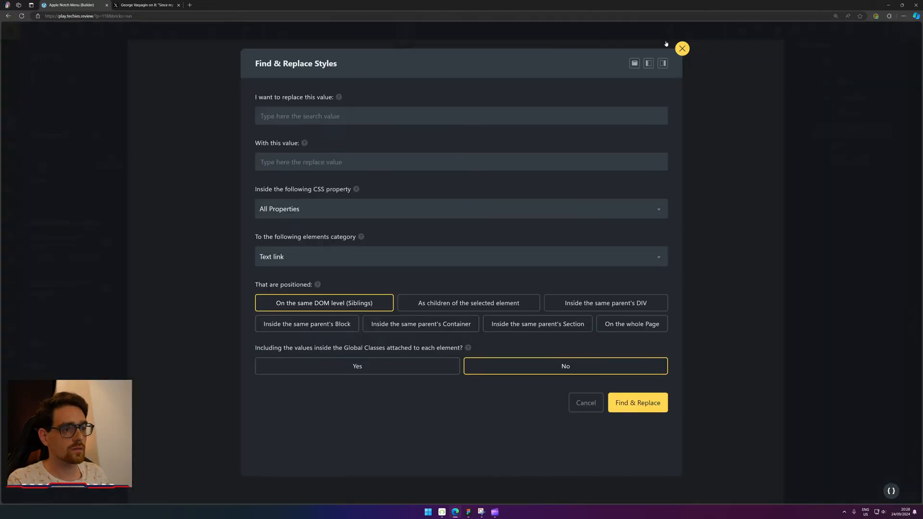
left_click(683, 49)
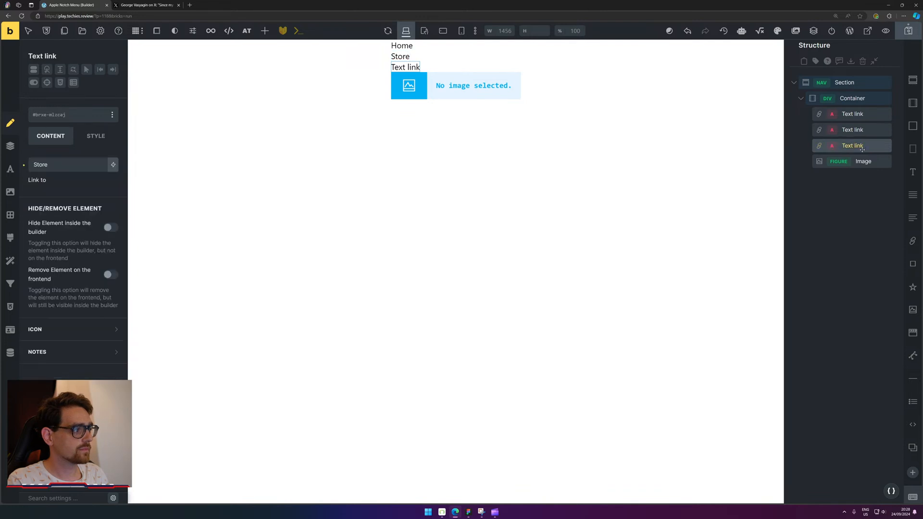
double_click(67, 165)
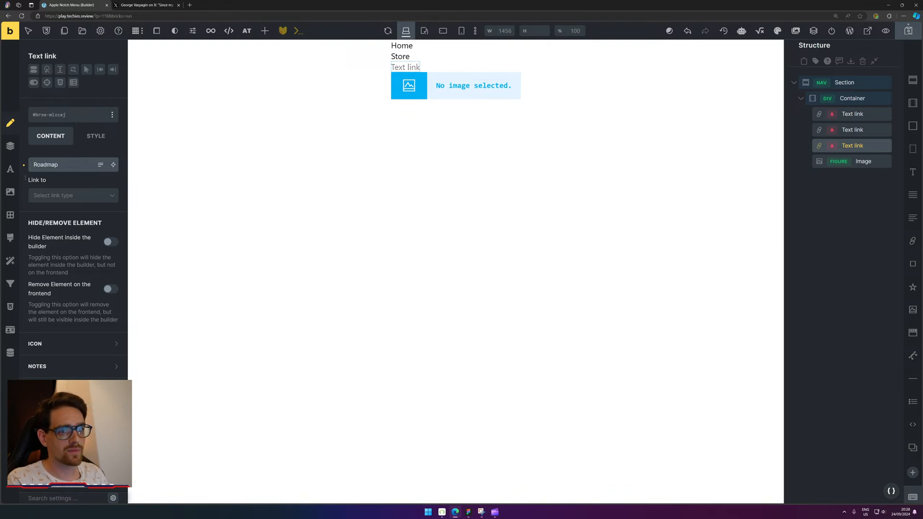
Move a copied link below the image, rename it 'Contact', and duplicate it for 'Roadmap'.
left_click(912, 241)
left_click_drag(851, 161, 872, 202)
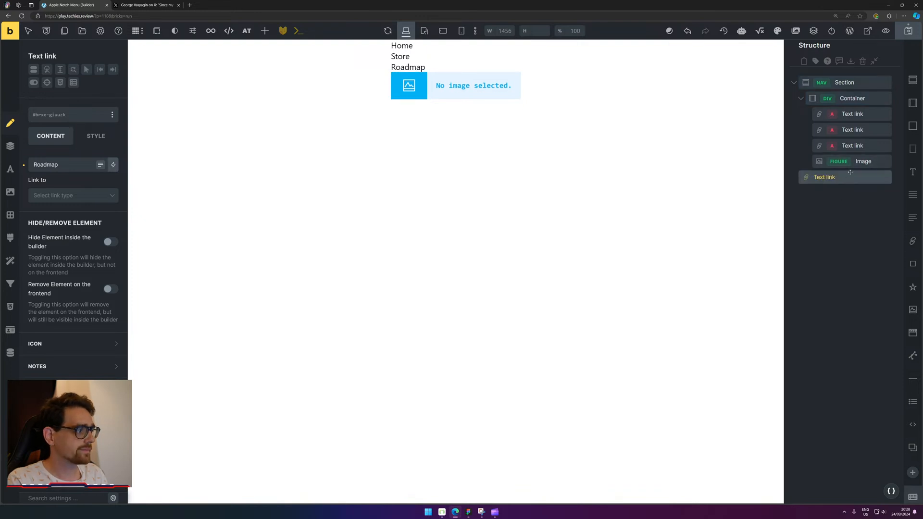
left_click_drag(824, 177, 865, 174)
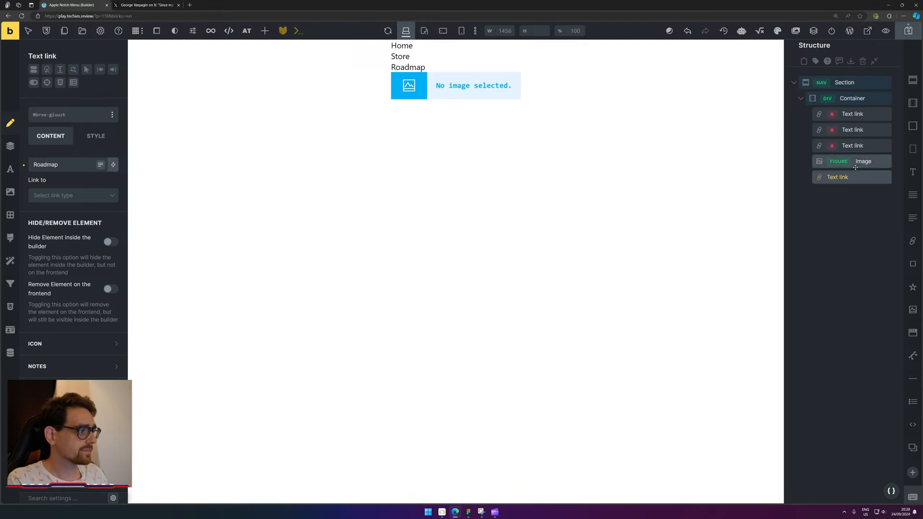
double_click(75, 165)
type("Contact")
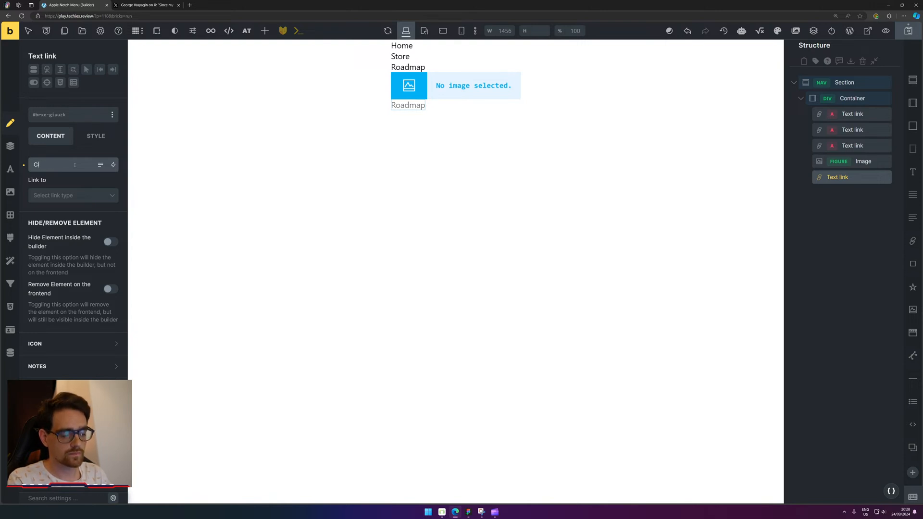
left_click(853, 177)
key("ctrl+d")
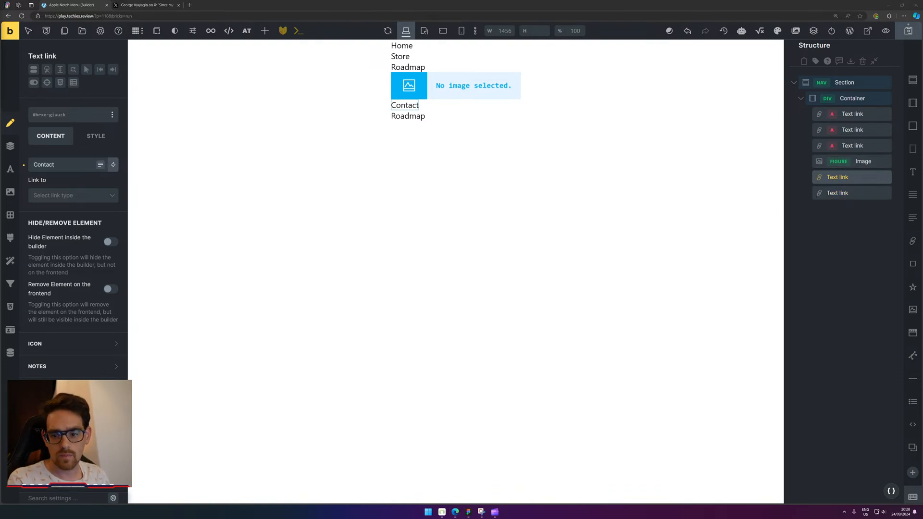
Rename the third link above the image to 'Tutorials'.
key("XF86AudioLowerVolume")
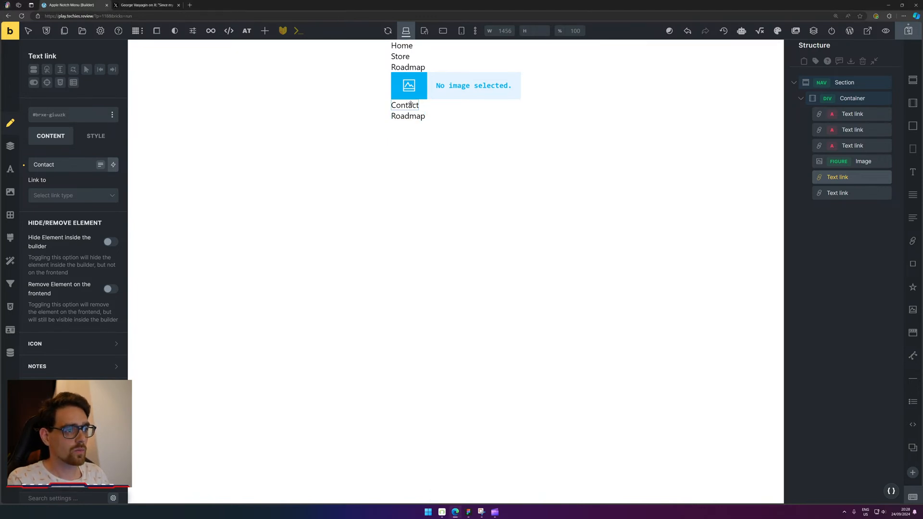
left_click(428, 107)
left_click(416, 68)
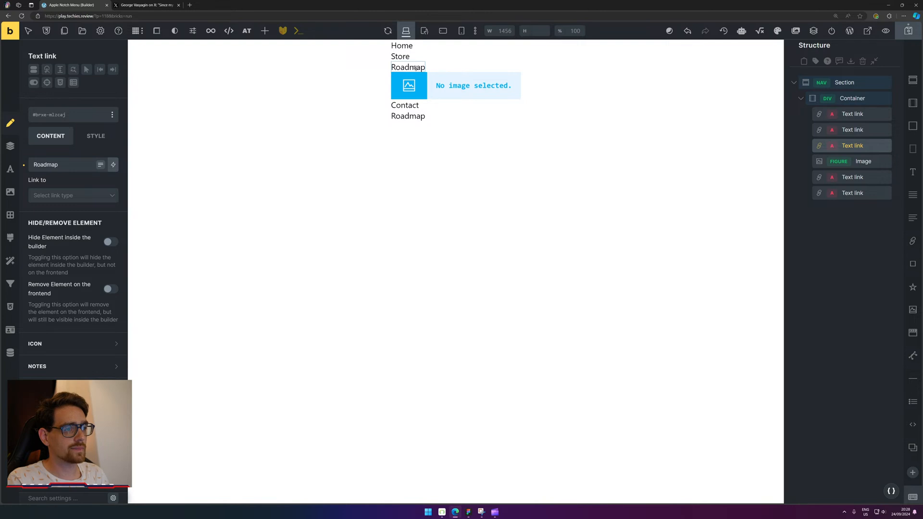
left_click(402, 56)
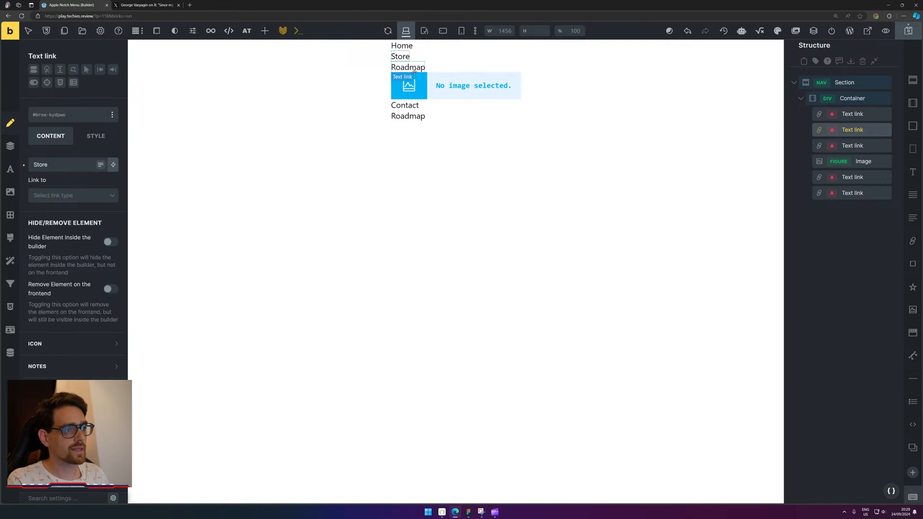
left_click(413, 69)
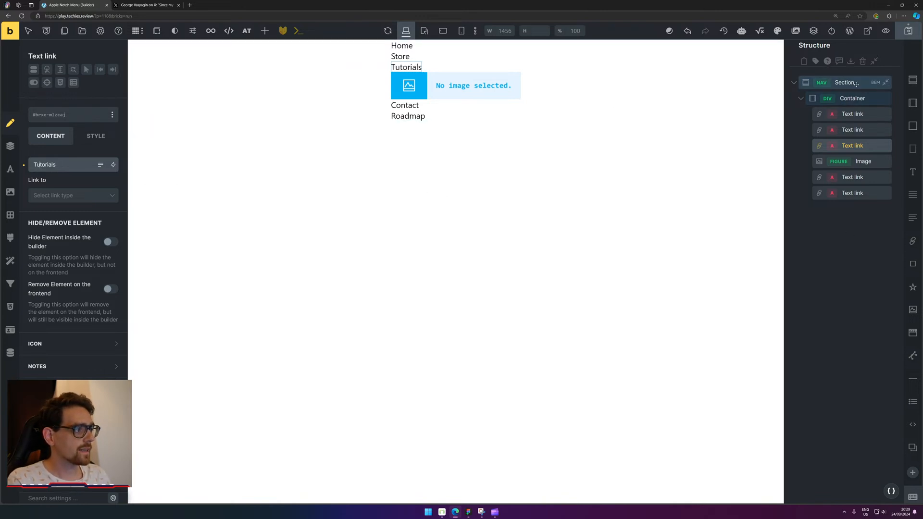
left_click(851, 97)
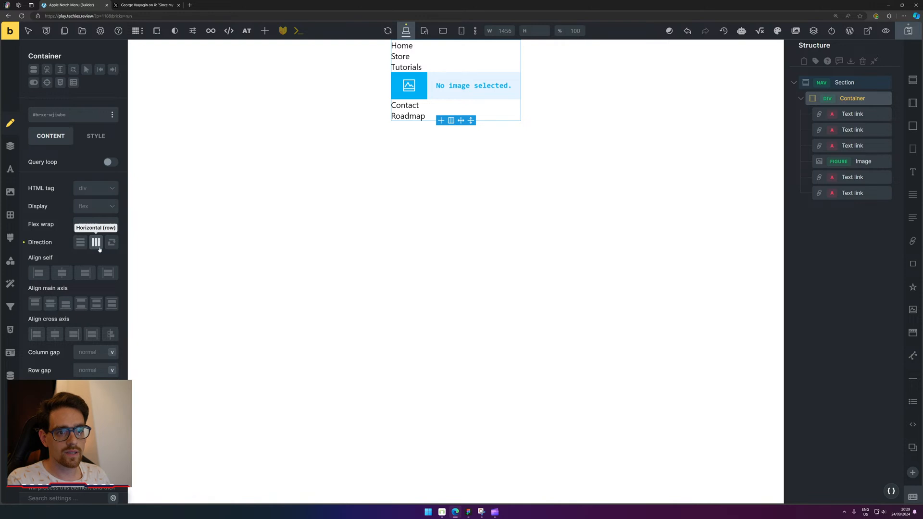
Set the container's direction to horizontal, leaving the row gap empty.
left_click(97, 245)
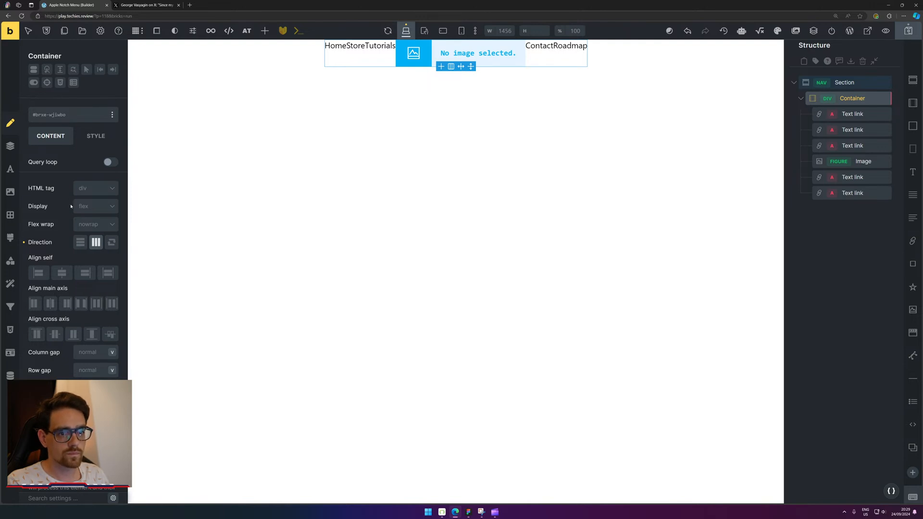
scroll(71, 237, "down", 1)
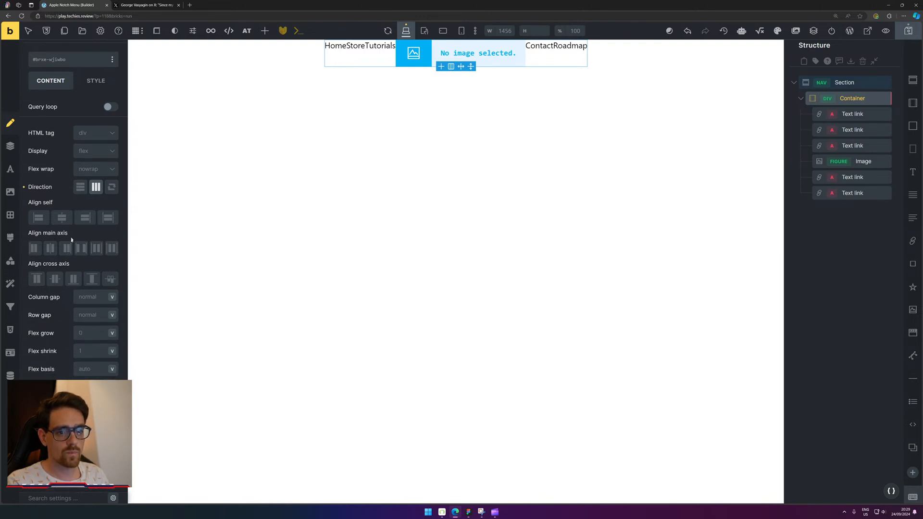
right_click(89, 307)
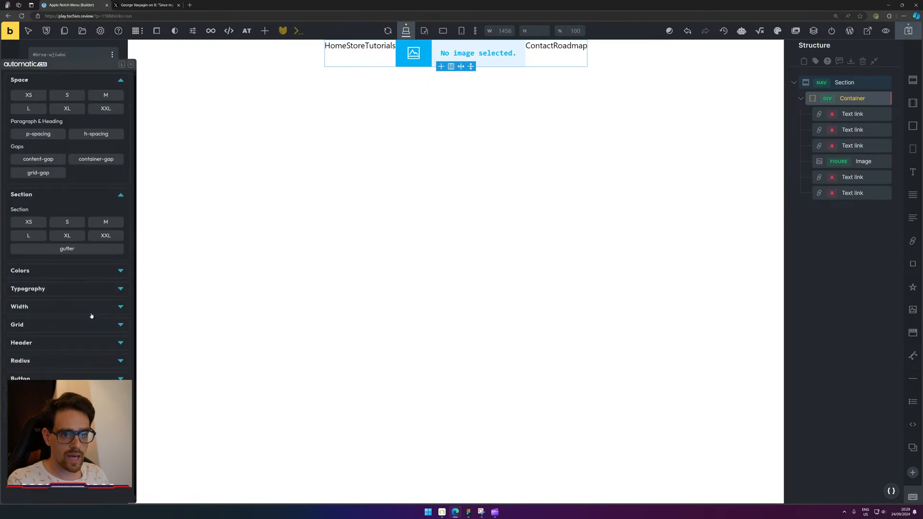
left_click(61, 97)
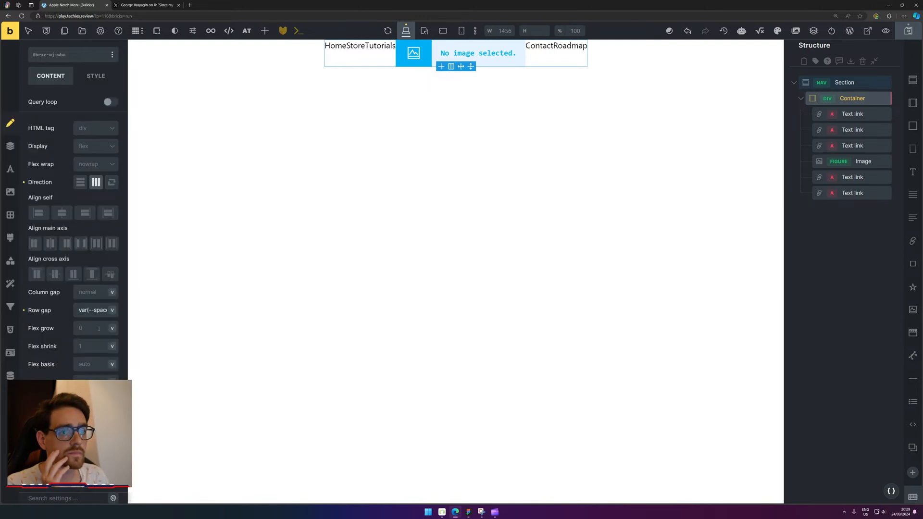
double_click(97, 310)
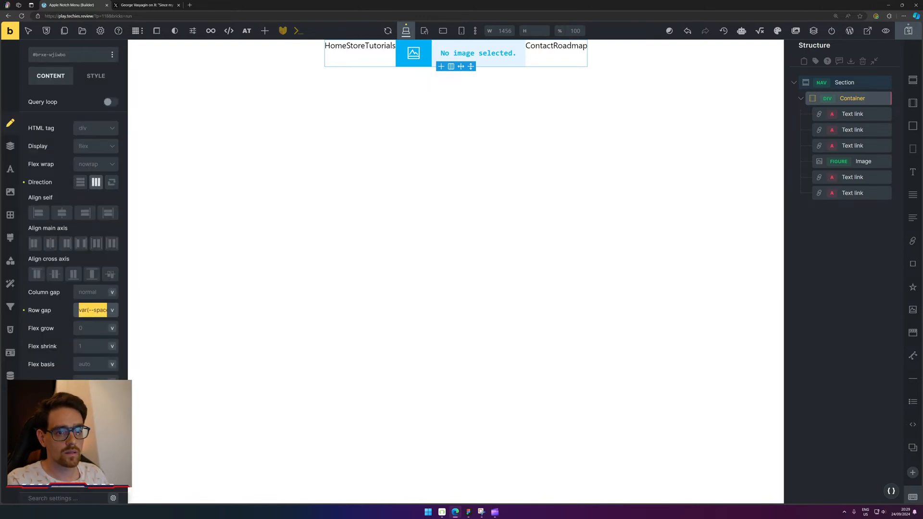
key("BackSpace")
Apply a space variable as column gap, centre items vertically, and open the Image's media library.
left_click(93, 294)
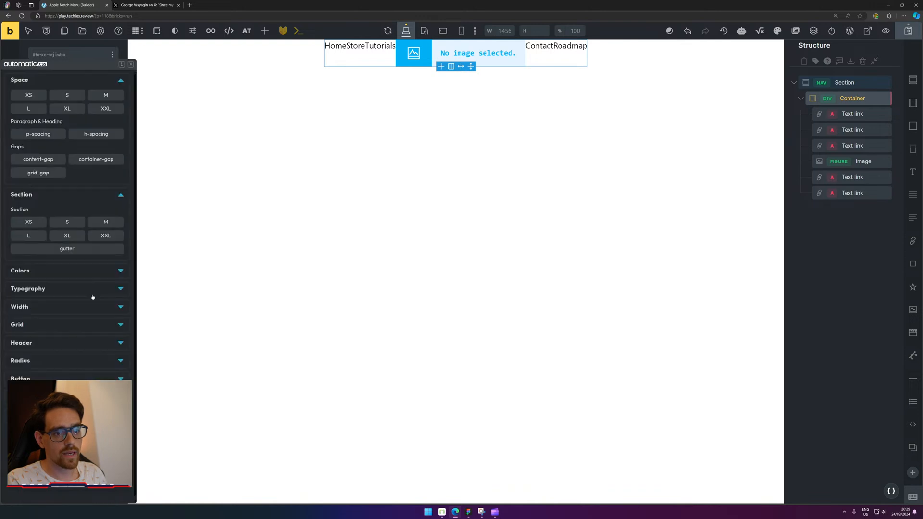
left_click(102, 95)
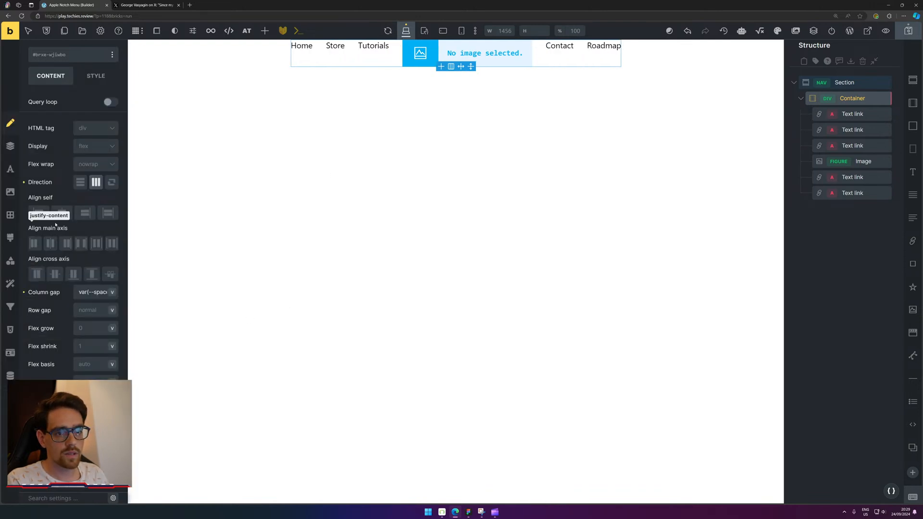
left_click(55, 274)
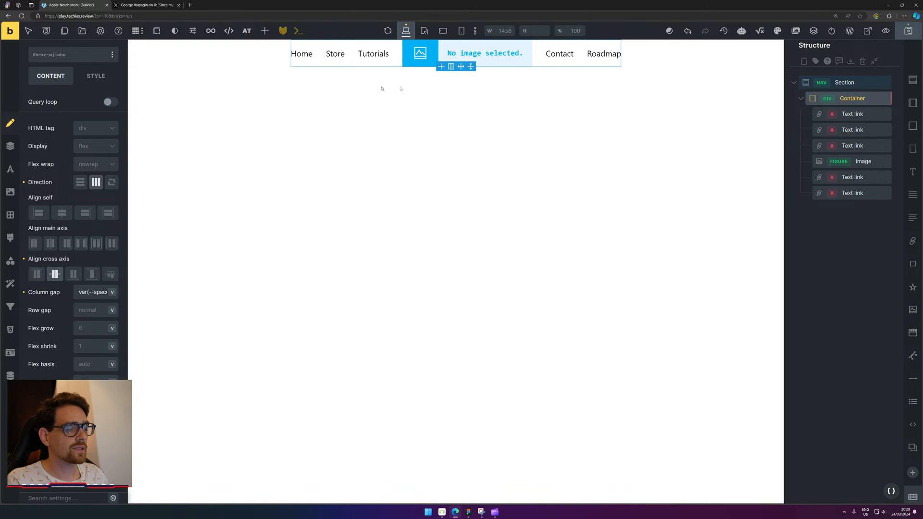
left_click(471, 57)
left_click(78, 171)
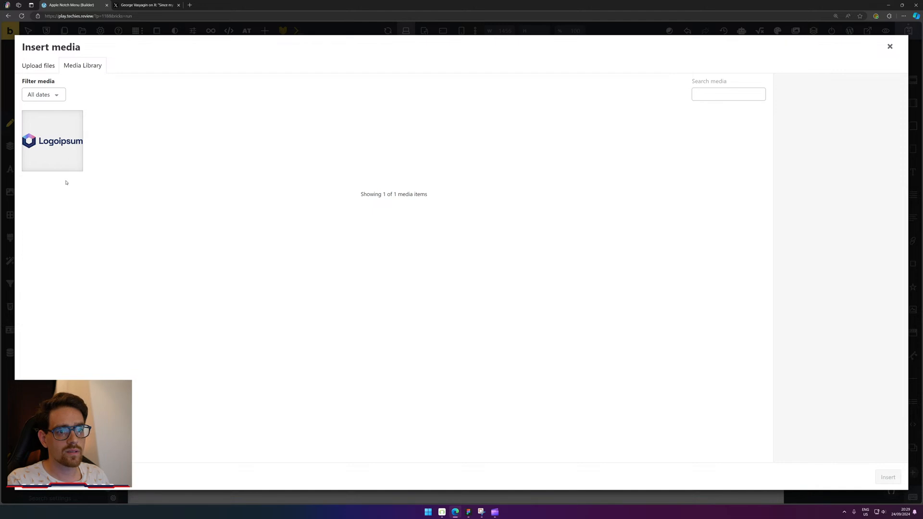
Select the Logoipsum image in the media library and open its SVG file in a new tab.
right_click(61, 142)
left_click(52, 130)
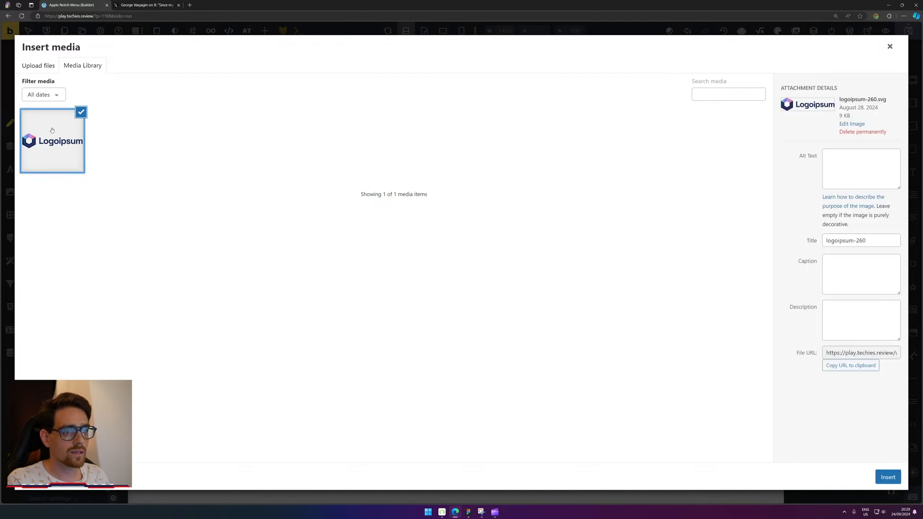
left_click(851, 123)
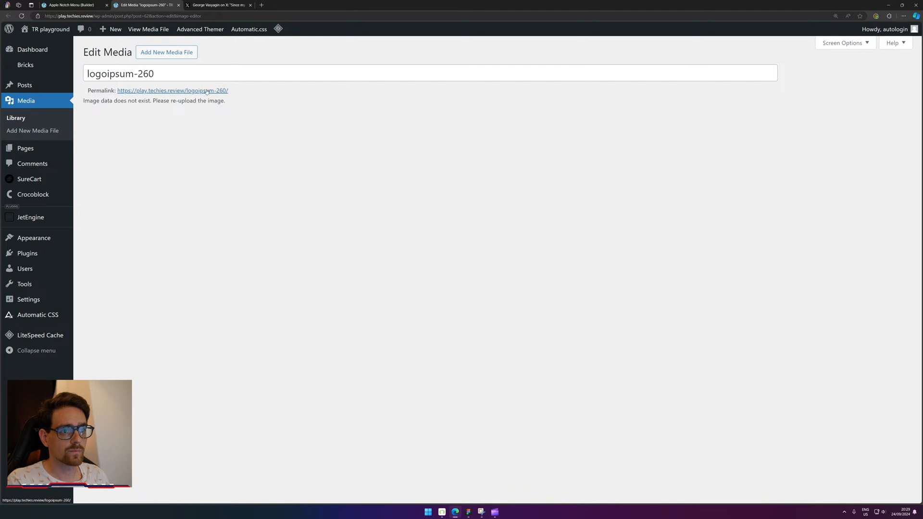
left_click(207, 91)
Save the logoipsum-260 SVG to Downloads and close its tab.
right_click(31, 52)
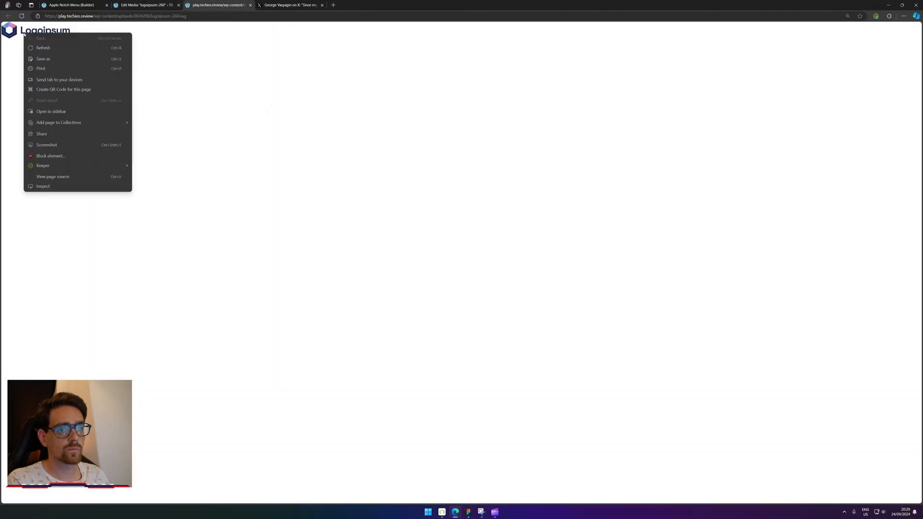
left_click(61, 62)
key("Return")
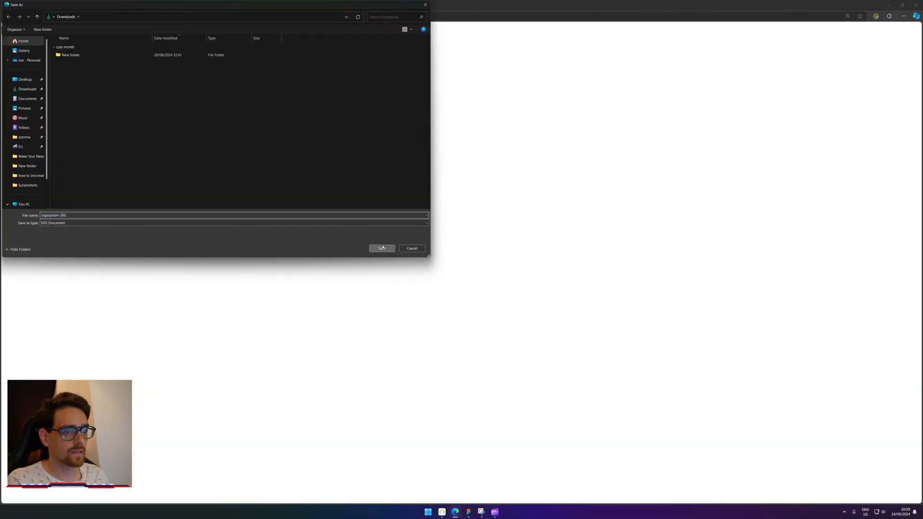
key("ctrl+w")
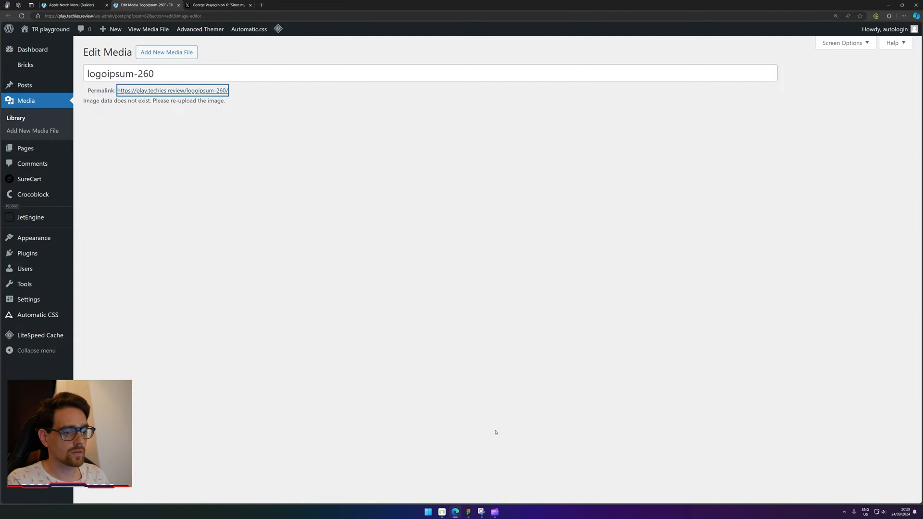
left_click(442, 512)
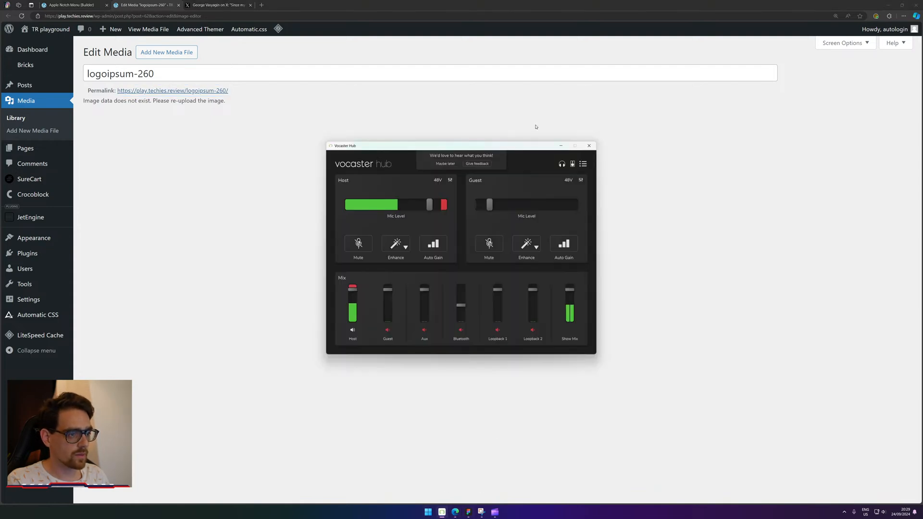
left_click(590, 146)
Drag logoipsum-260 from File Explorer's Downloads folder onto the Figma frame.
key("super")
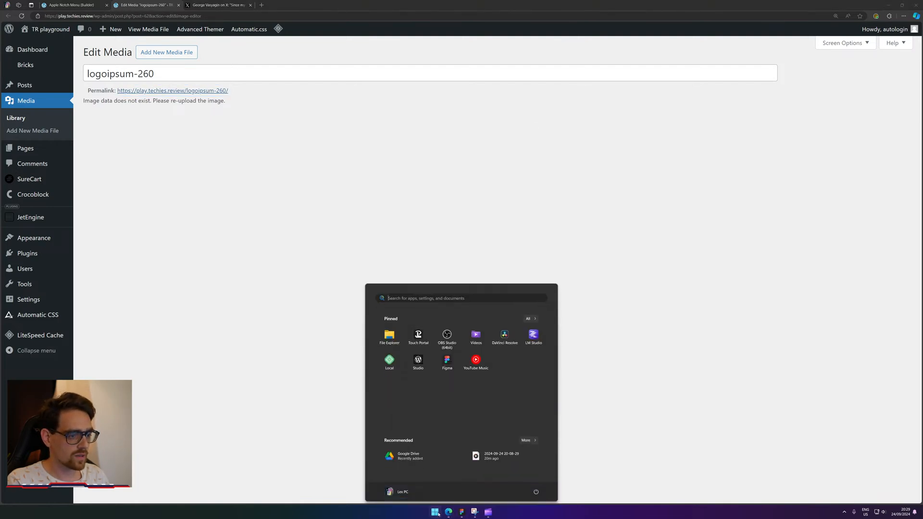
left_click(390, 335)
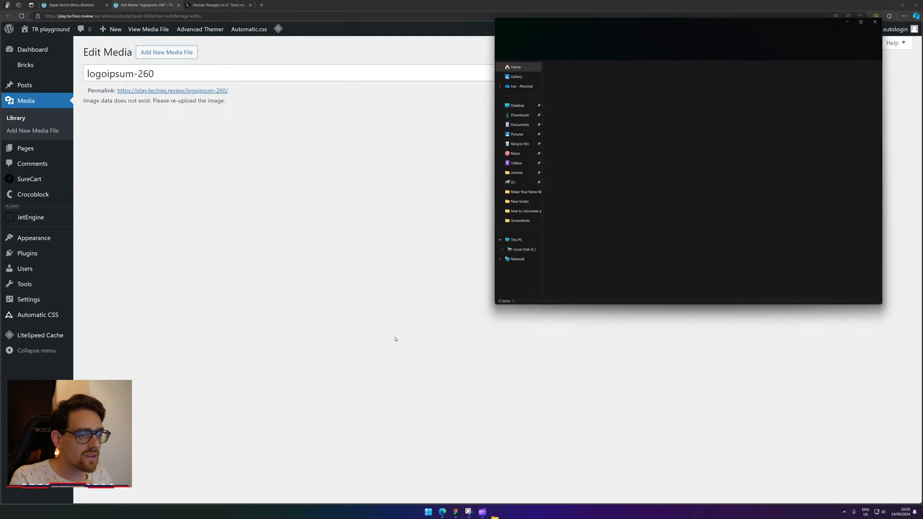
left_click(528, 116)
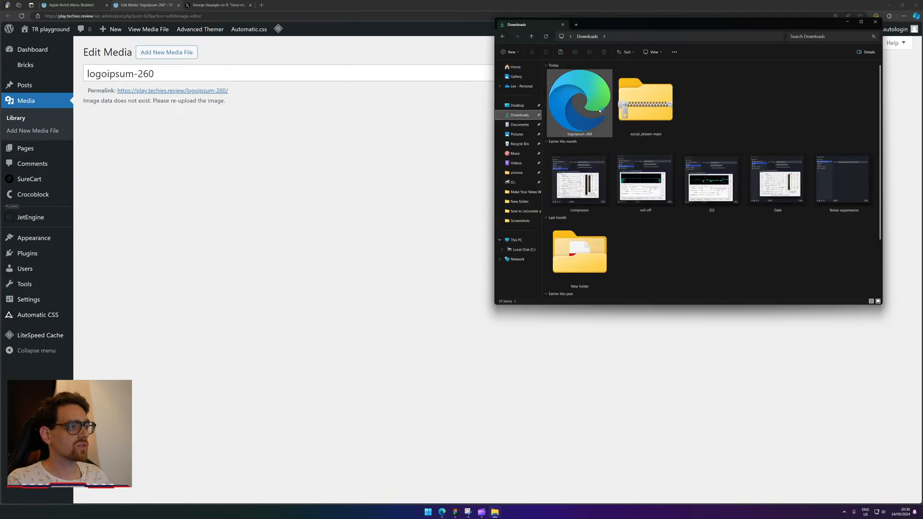
left_click(577, 104)
left_click_drag(577, 105, 451, 371)
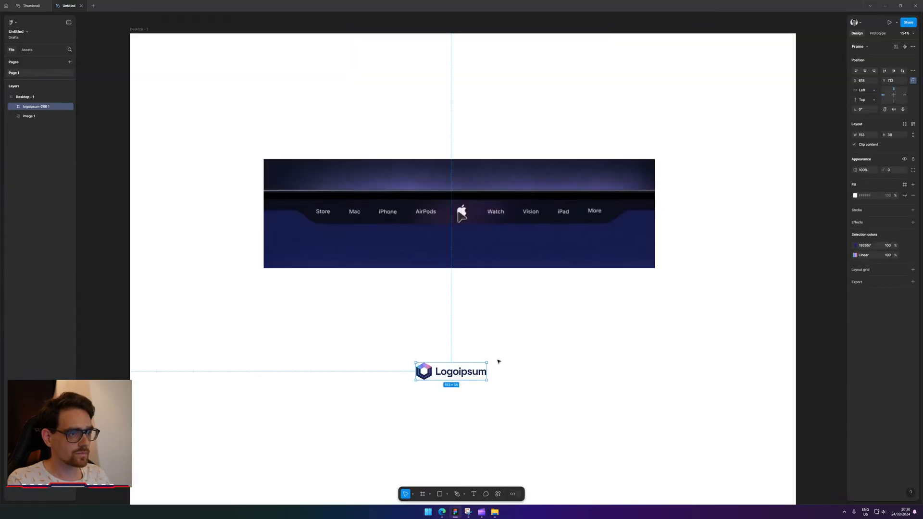
Cut the two hexagon vectors out of the logo into Desktop - 1 and move them up.
double_click(464, 373)
left_click(437, 373)
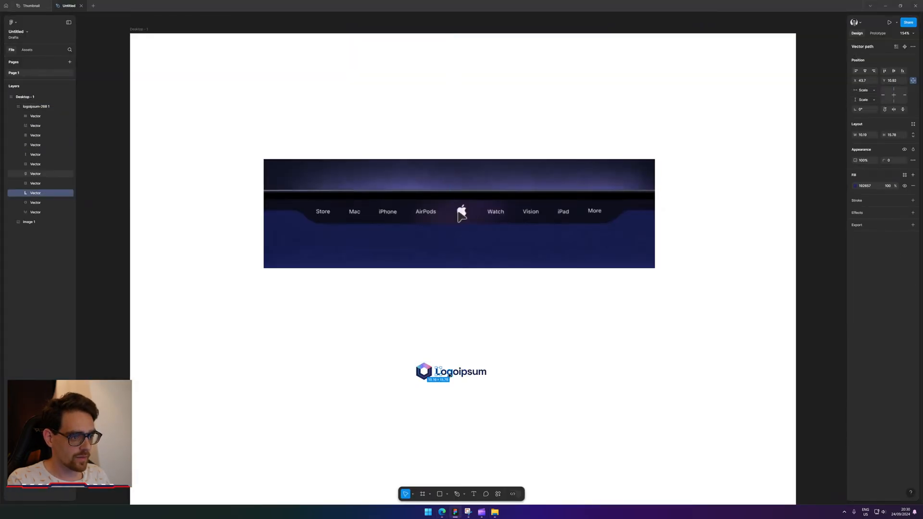
left_click(38, 203)
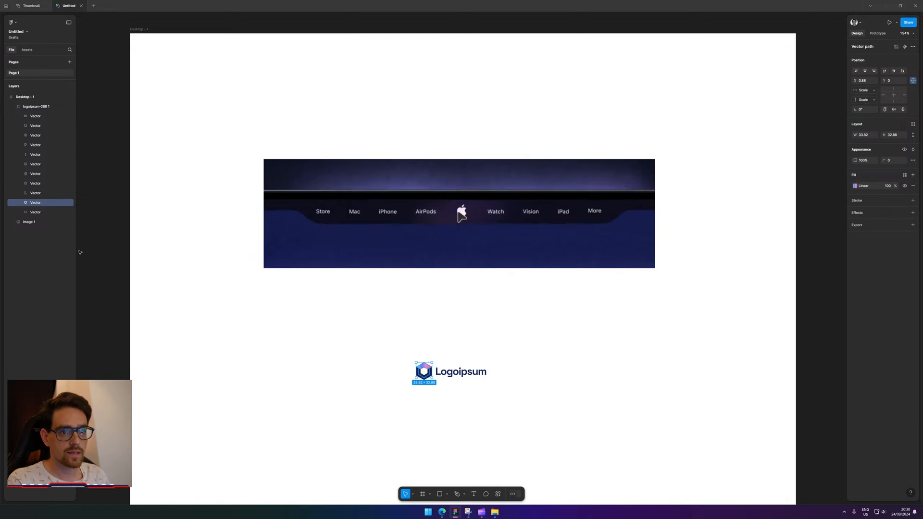
left_click(42, 213, "shift")
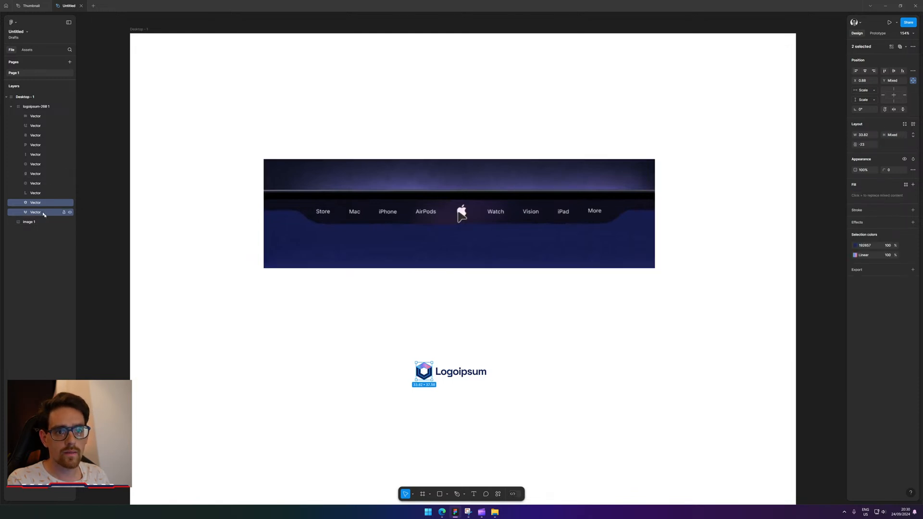
key("ctrl+x")
key("ctrl+v")
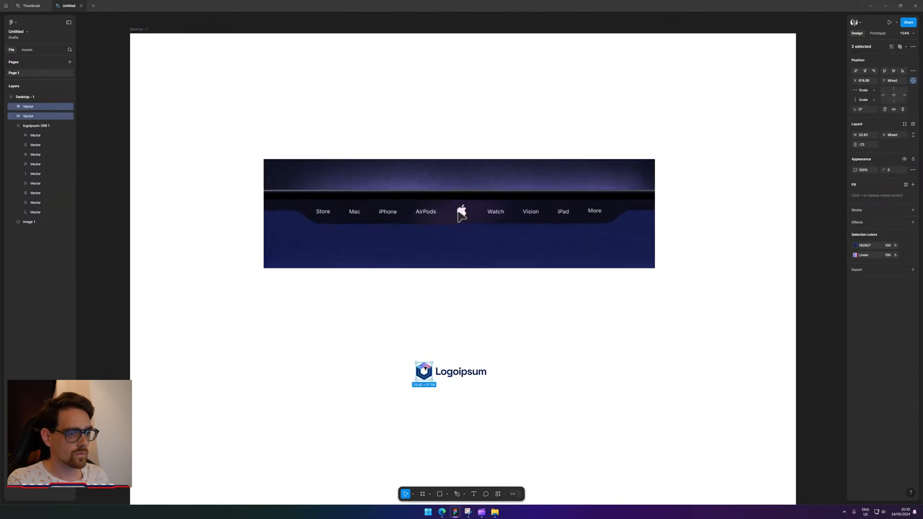
left_click_drag(424, 368, 456, 321)
left_click(639, 395)
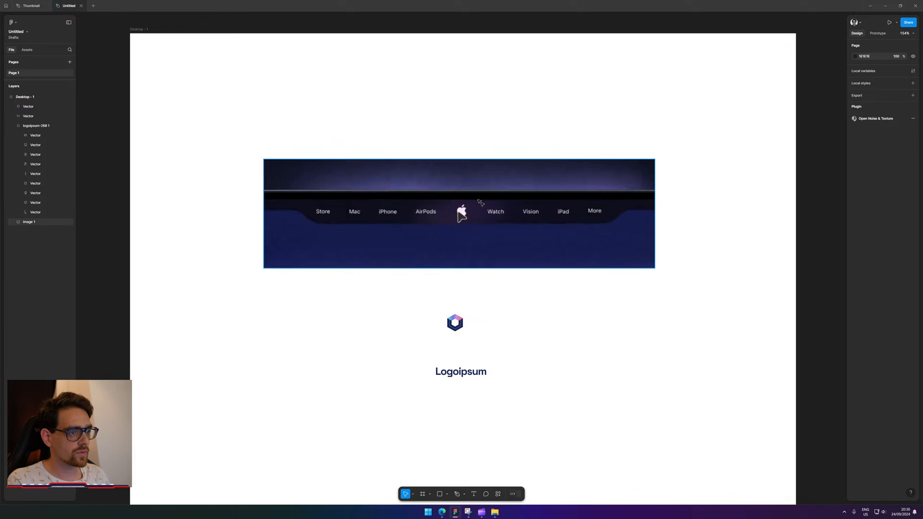
Move the reference navigation image higher and delete the Logoipsum wordmark frame.
left_click_drag(494, 216, 490, 156)
left_click(519, 415)
left_click_drag(519, 414, 416, 352)
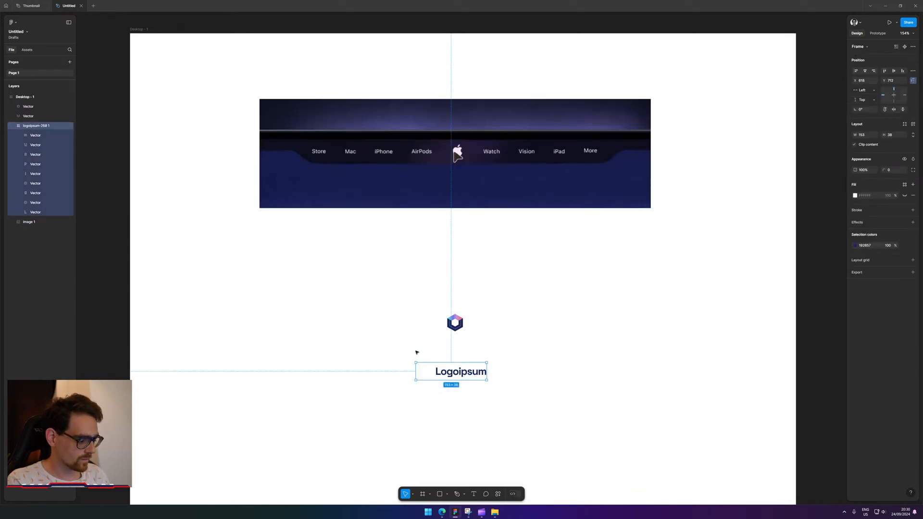
key("Delete")
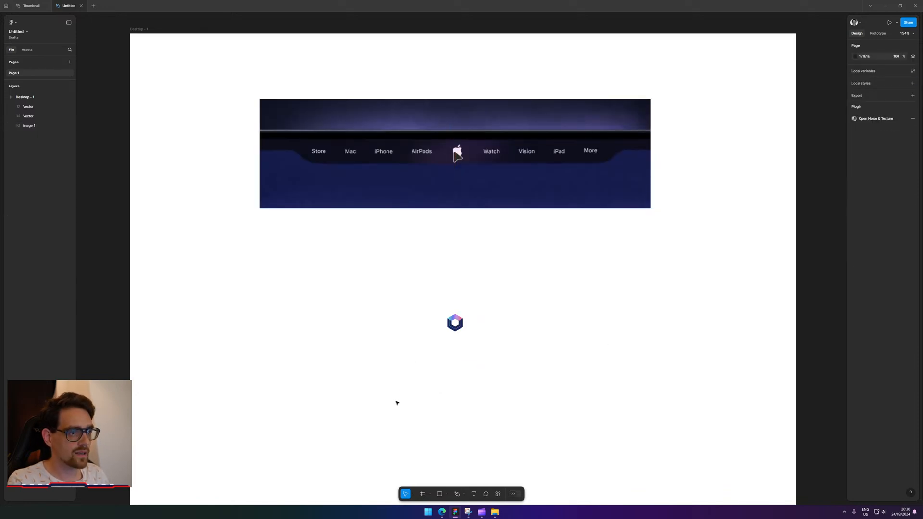
key("r")
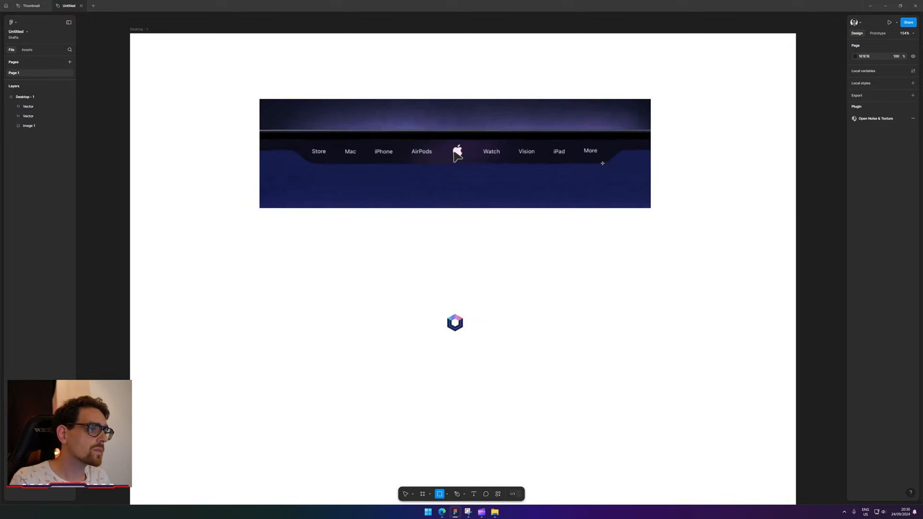
Draw a grey 624×60 bar rectangle and place it below the notch reference image.
mouse_move(599, 164)
left_mouse_down()
mouse_move(264, 138)
mouse_move(362, 138)
mouse_move(311, 136)
left_mouse_up()
left_click_drag(532, 152, 535, 284)
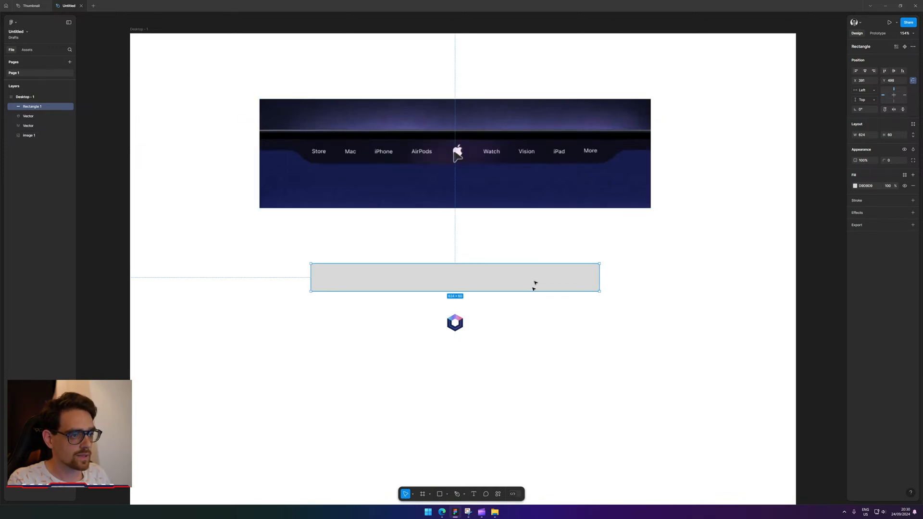
left_click(472, 325)
Group the two hexagon pieces and move the logo group onto the grey bar.
left_click_drag(461, 318, 463, 297)
key("ctrl+z")
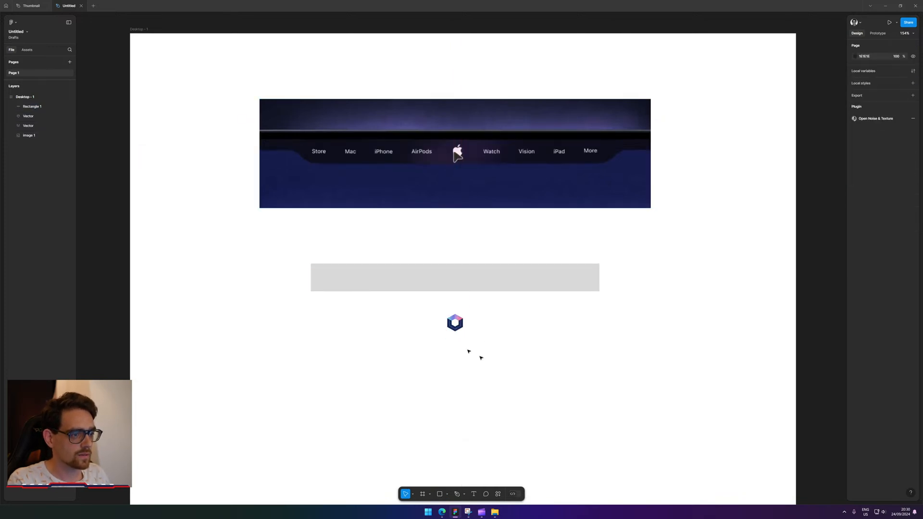
left_click_drag(481, 357, 409, 308)
key("ctrl+g")
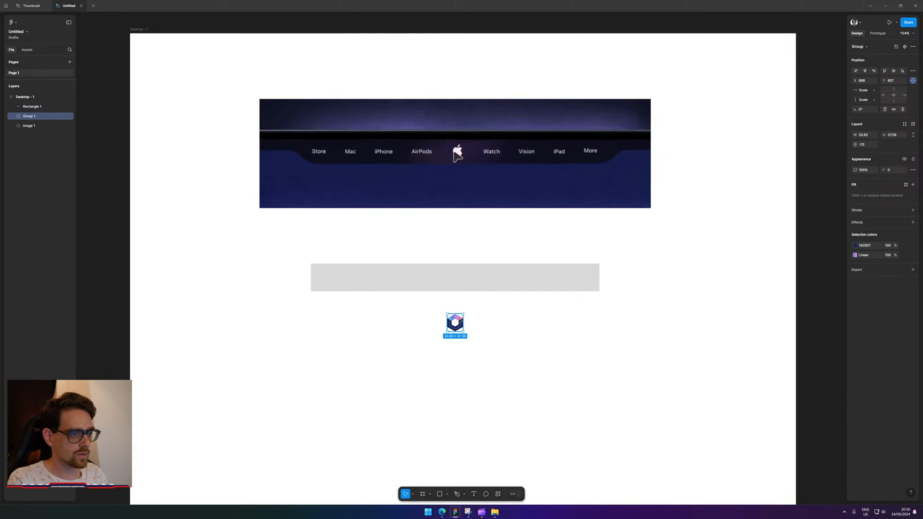
left_click_drag(460, 321, 461, 278)
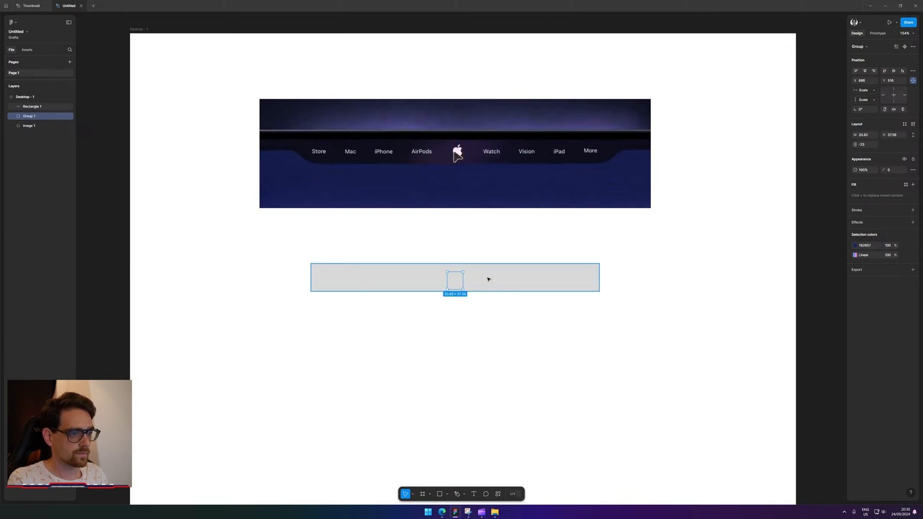
Centre the logo vertically within the grey bar.
left_click(483, 279, "shift")
right_click(480, 279)
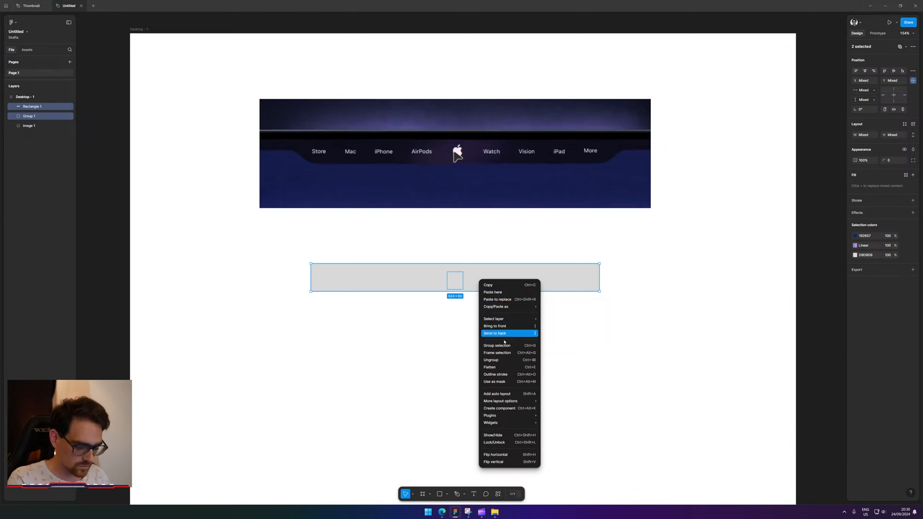
left_click(865, 71)
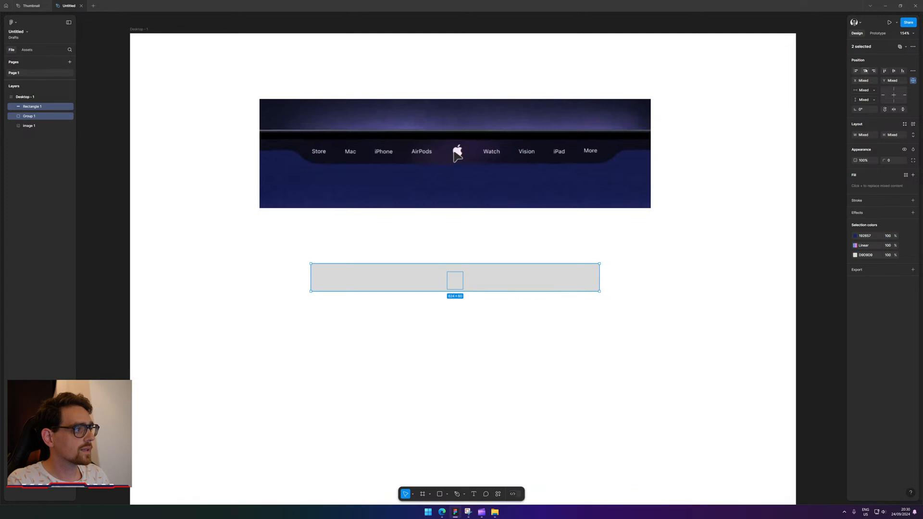
left_click(894, 72)
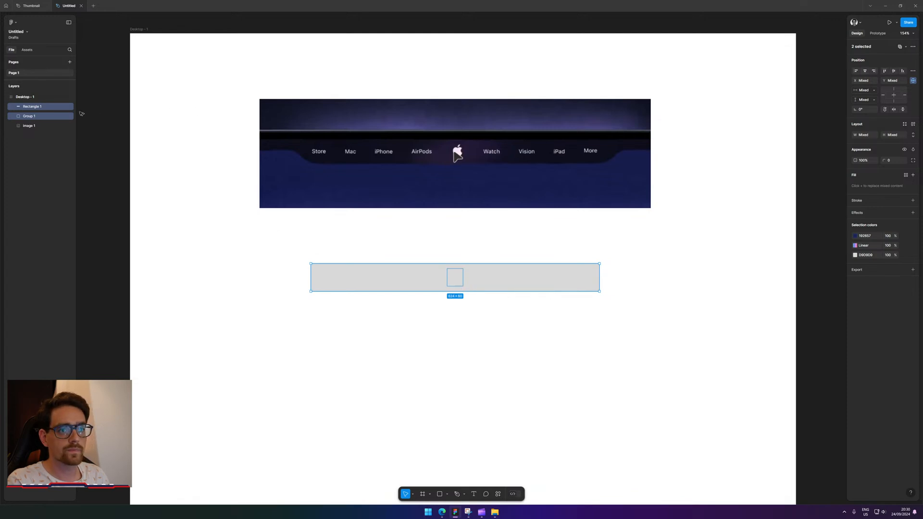
Reorder the layers so the logo group sits above the grey bar.
left_click(48, 109)
left_click(32, 116)
left_click(10, 116)
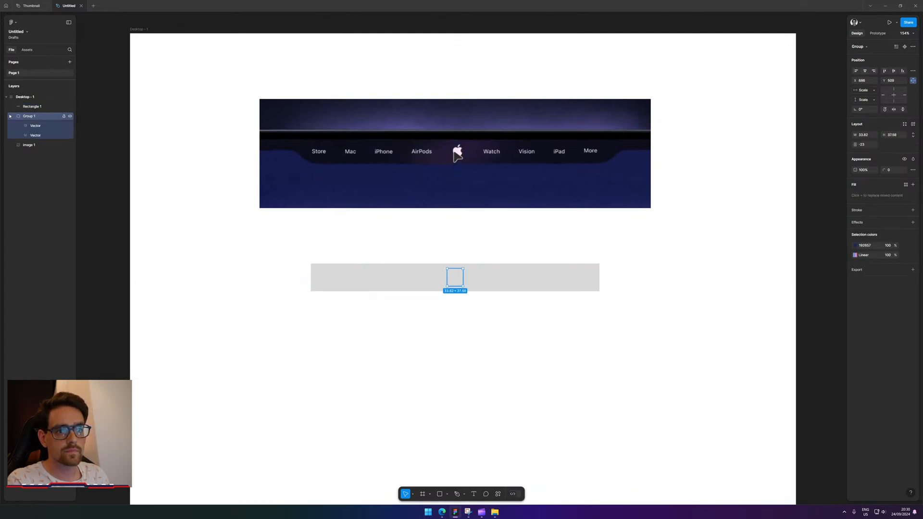
left_click_drag(40, 105, 36, 104)
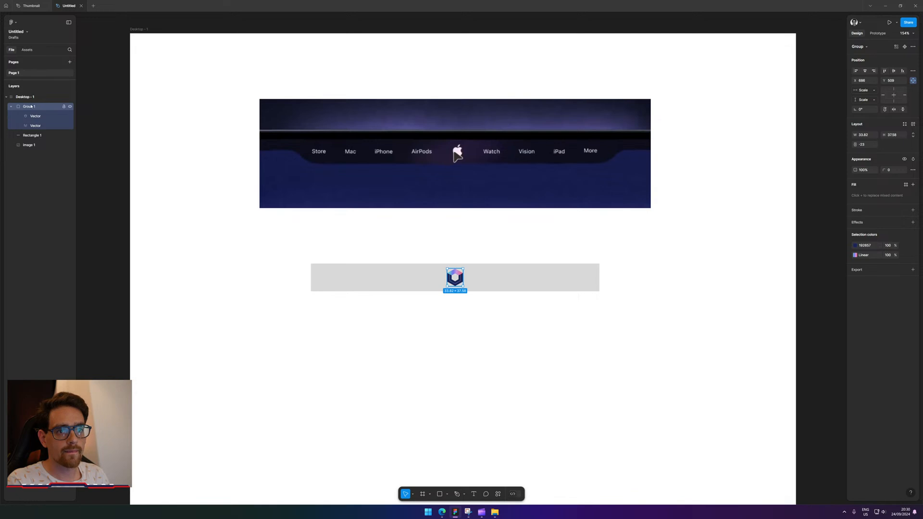
key("ctrl+x")
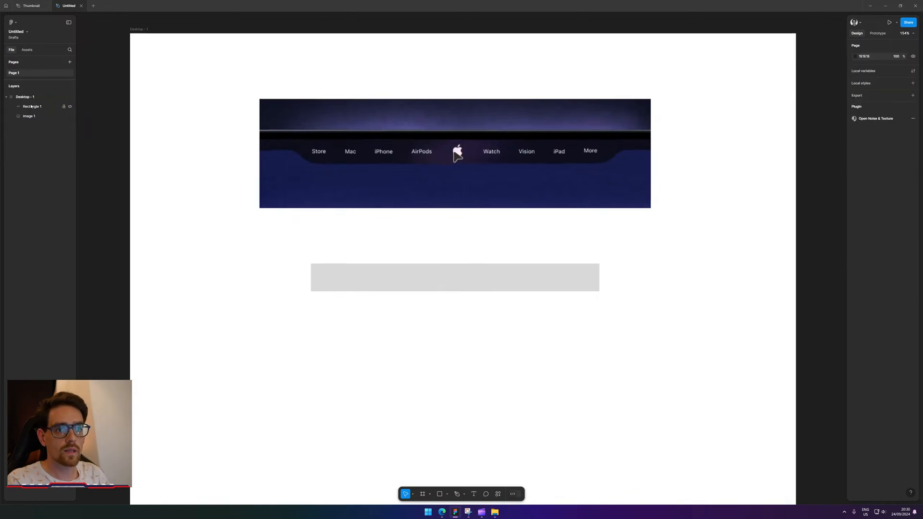
key("ctrl+v")
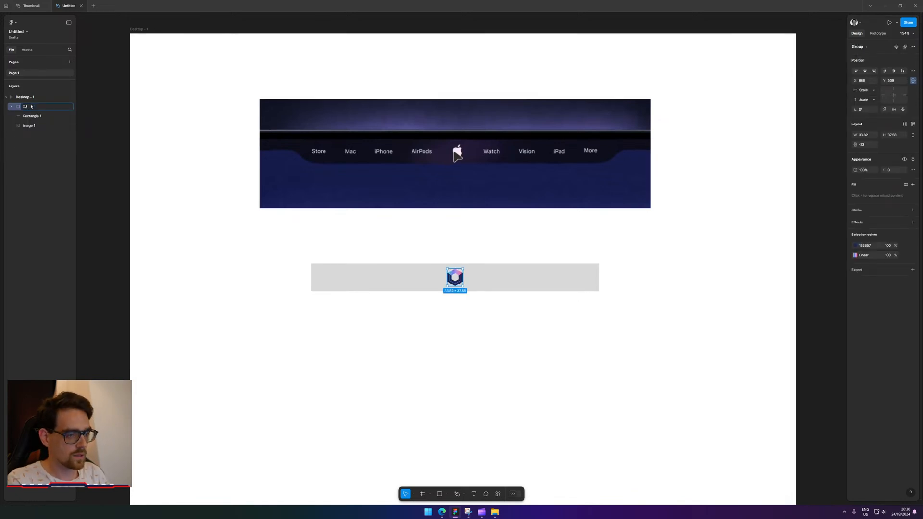
Reselect the grey bar to check its size and the centred logo on it.
left_click(321, 354)
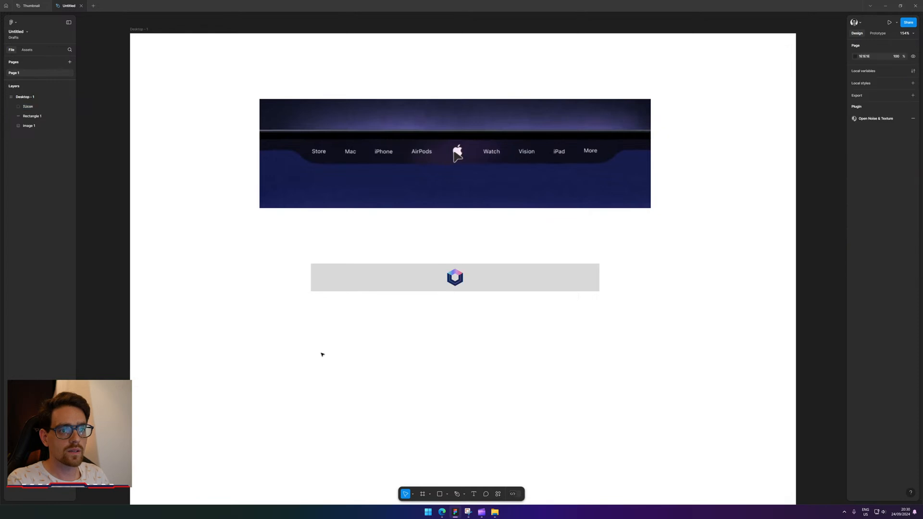
left_click(374, 275)
left_click_drag(484, 320, 389, 259)
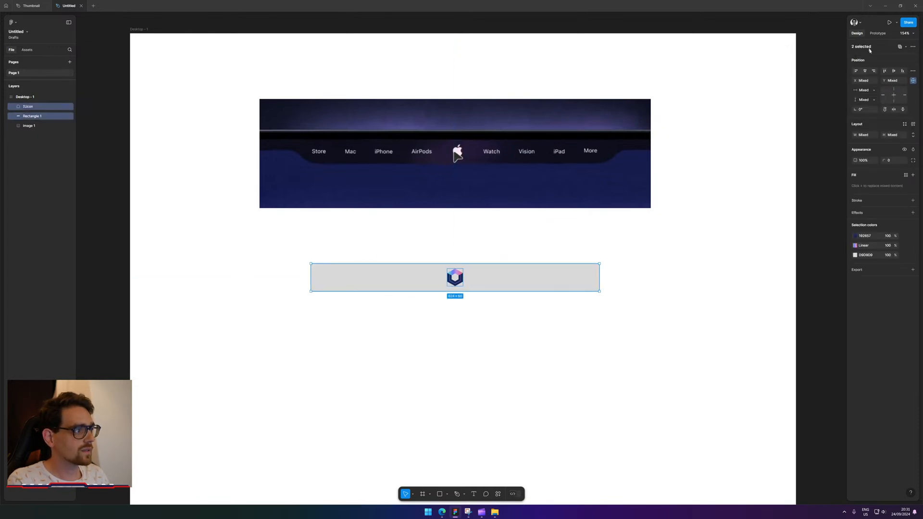
left_click(674, 296)
left_click(480, 286)
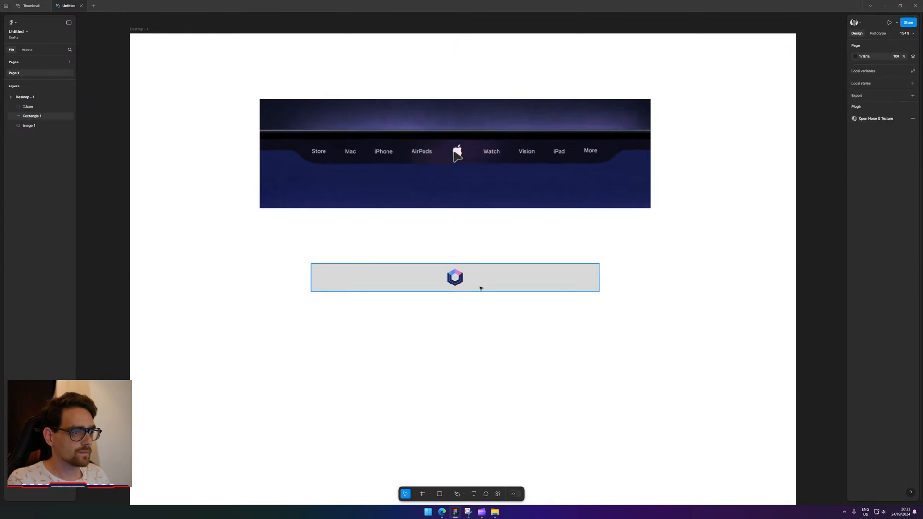
Zoom in on the reference's notch curve near 'More', then return to WordPress's logoipsum-260 Edit Media page.
left_click(509, 356)
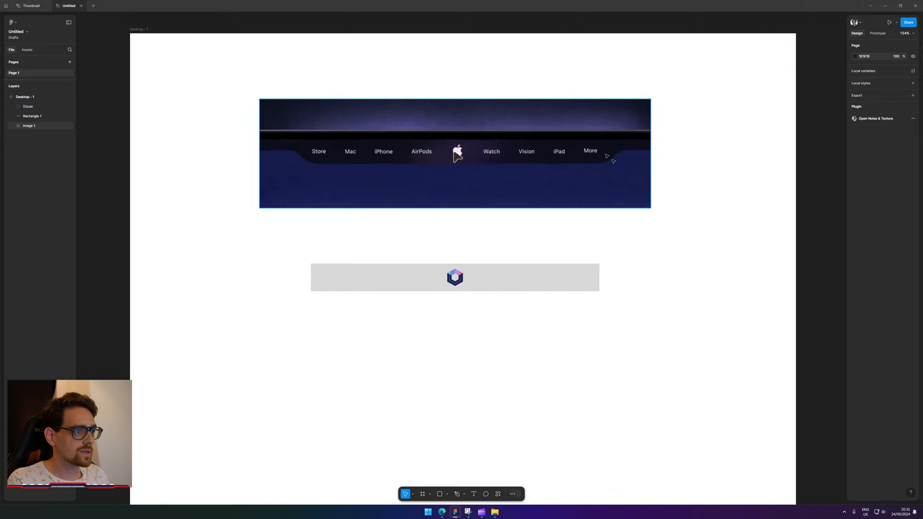
scroll(632, 153, "up", 10)
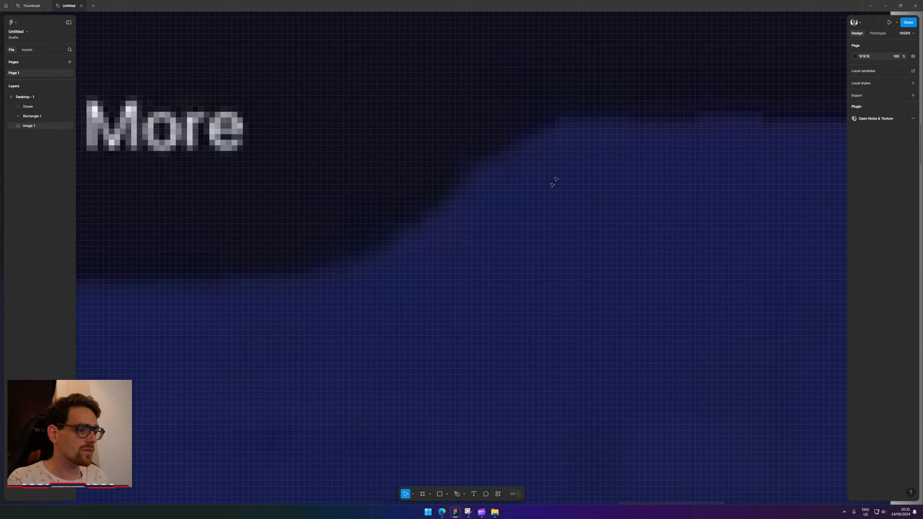
scroll(553, 183, "down", 3)
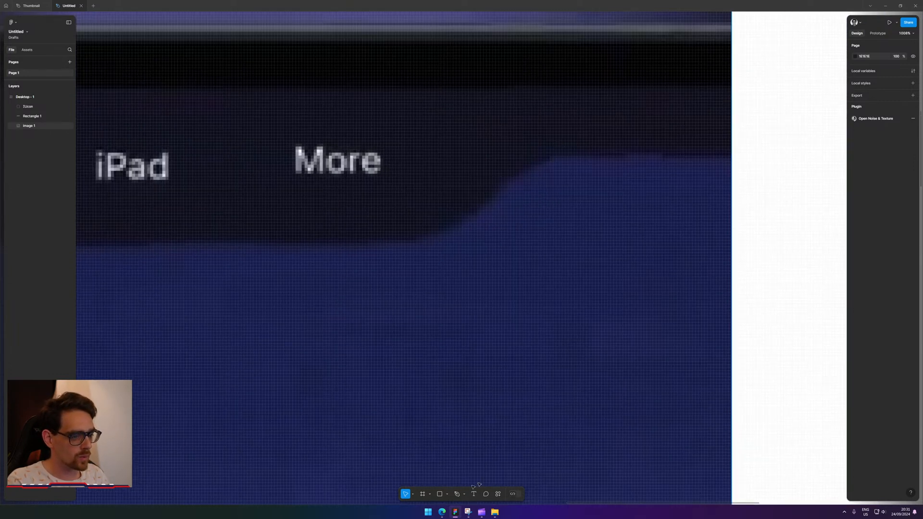
mouse_move(442, 511)
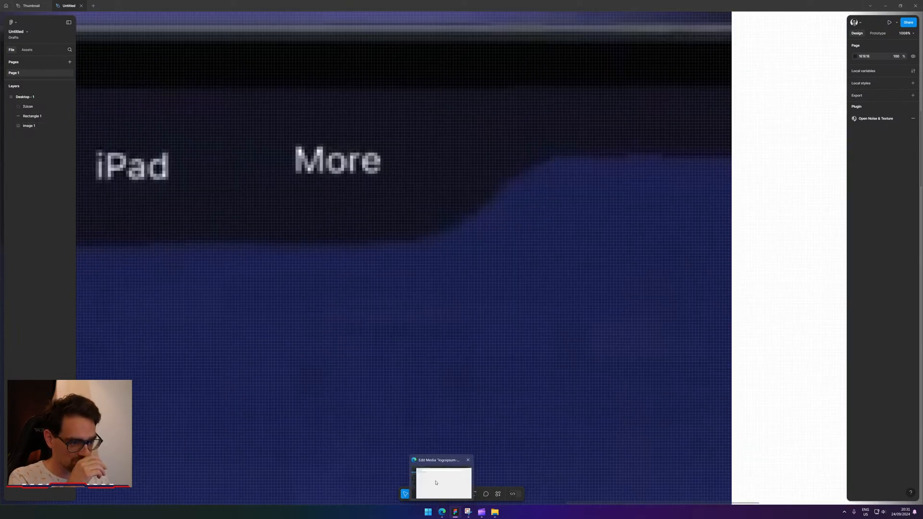
left_click(436, 483)
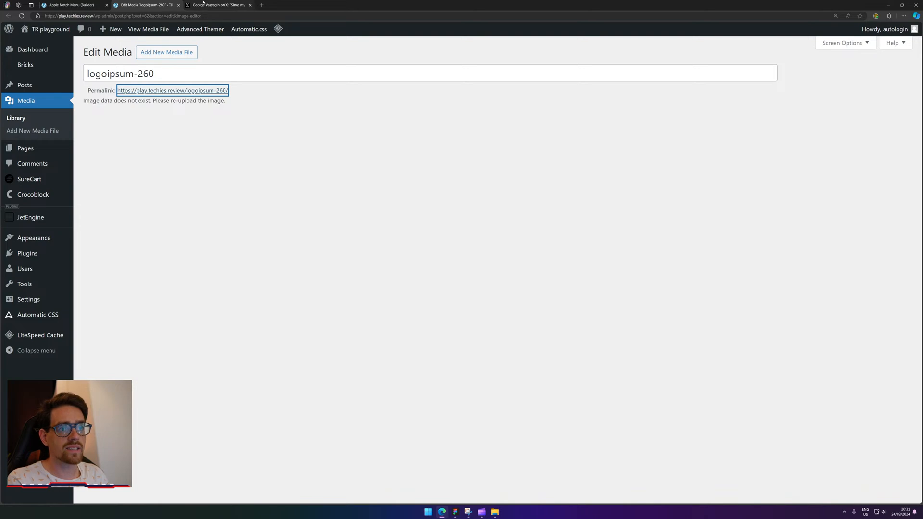
On X, go to the home feed and search for 'framer university'.
left_click(218, 5)
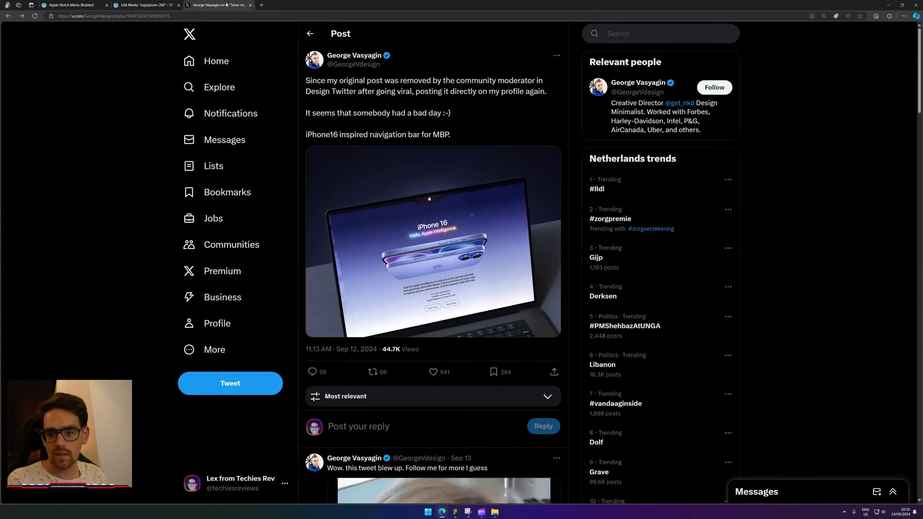
left_click(216, 62)
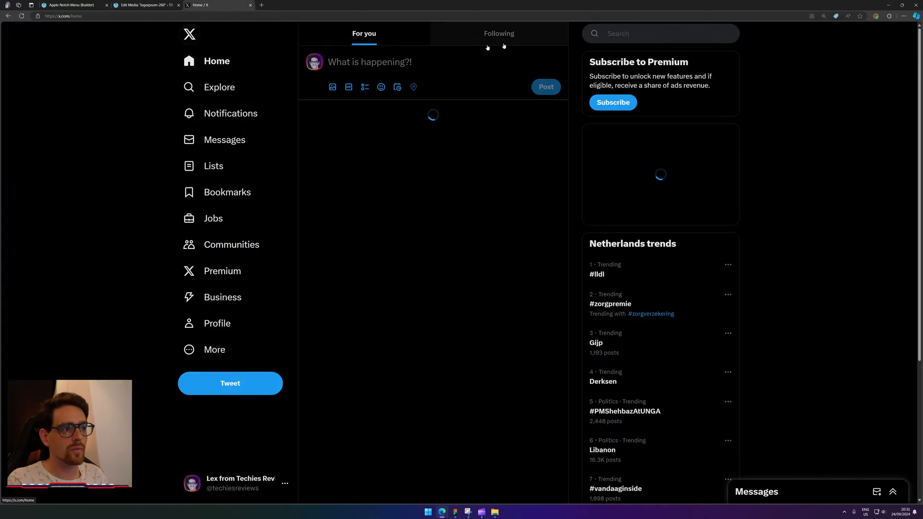
left_click(606, 40)
type("fra,er")
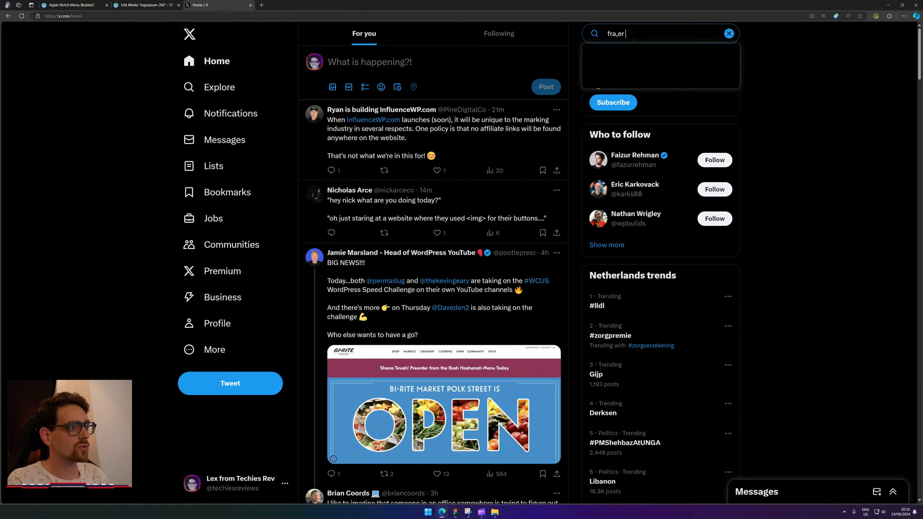
key("BackSpace")
key("BackSpace")
key("BackSpace")
type("mer")
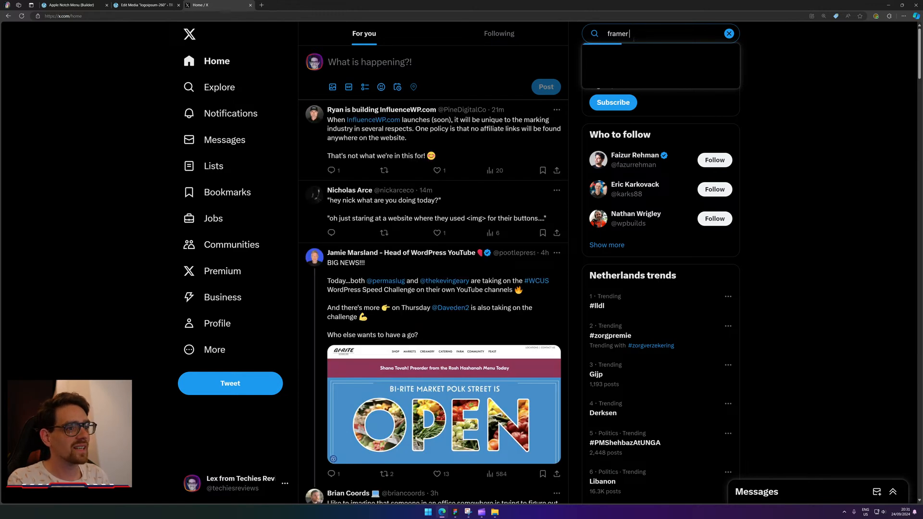
type(" uni")
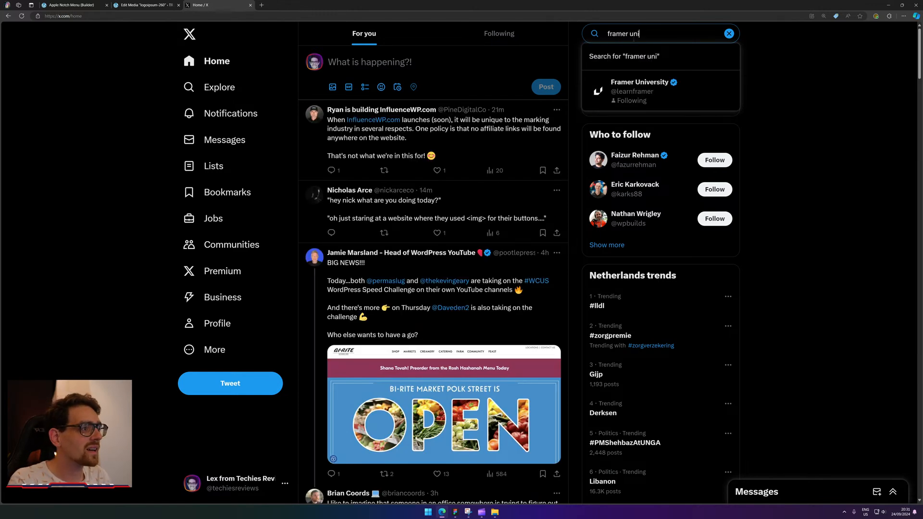
Open the Framer University profile and scroll down to its dynamic notch navigation posts.
left_click(639, 90)
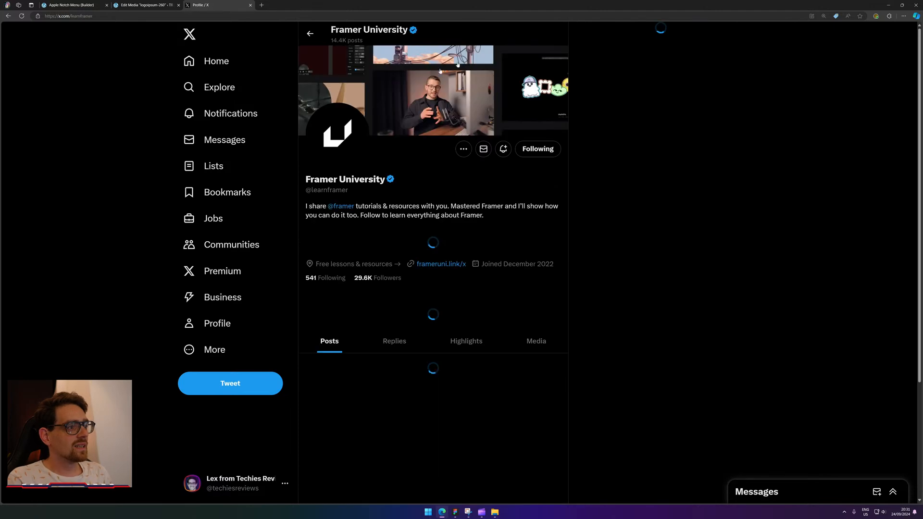
scroll(467, 145, "down", 8)
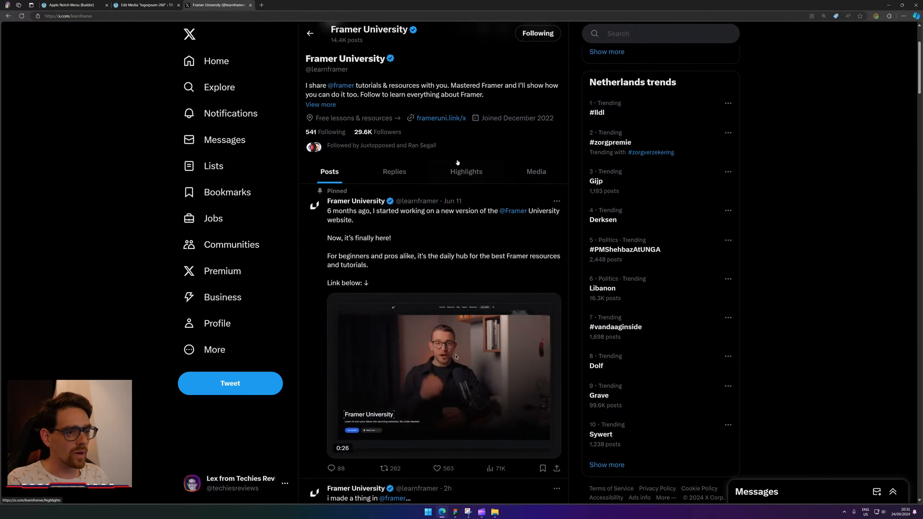
scroll(296, 126, "up", 8)
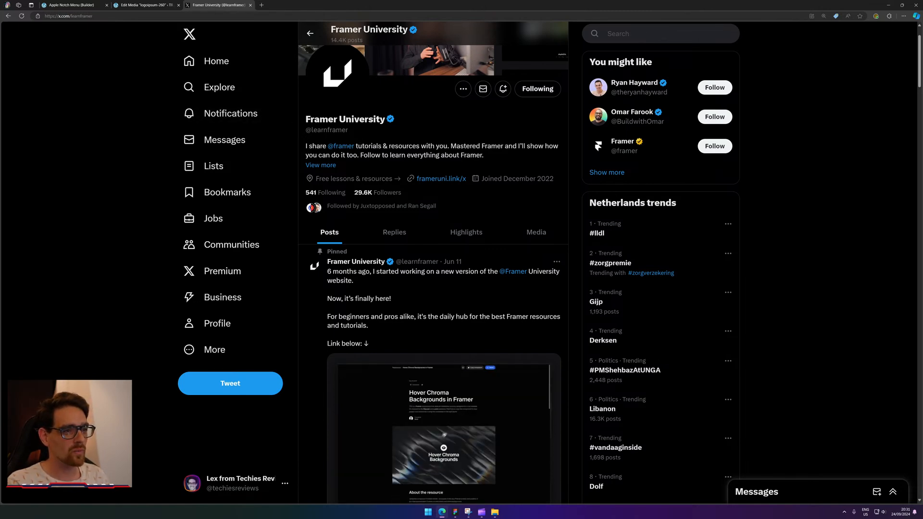
scroll(431, 446, "down", 15)
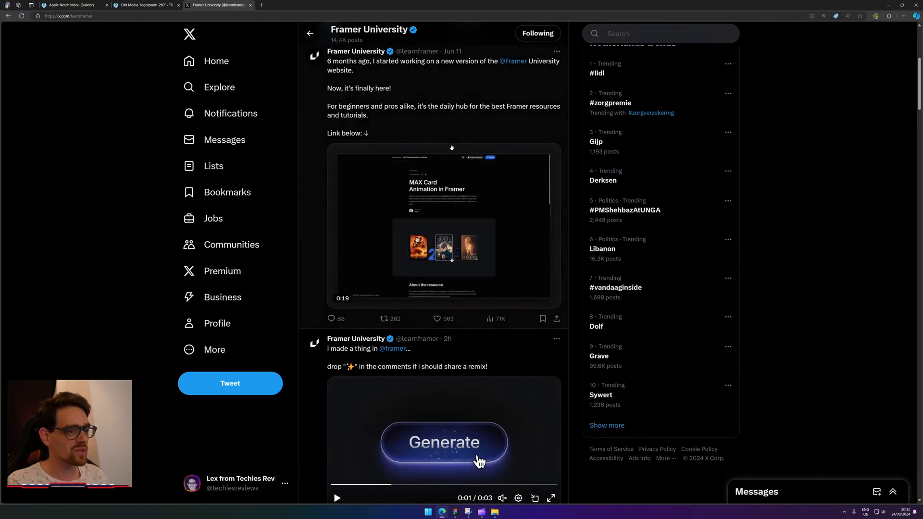
scroll(451, 147, "down", 7)
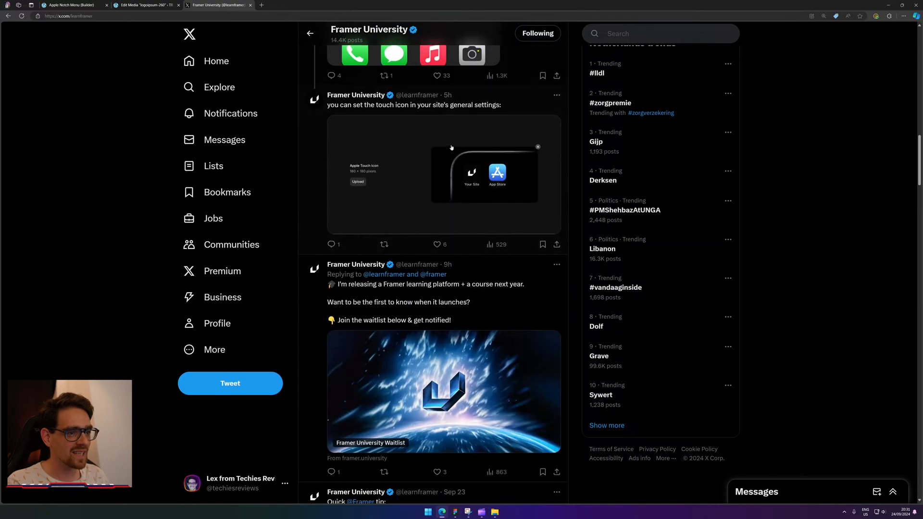
scroll(451, 148, "down", 5)
scroll(451, 149, "up", 15)
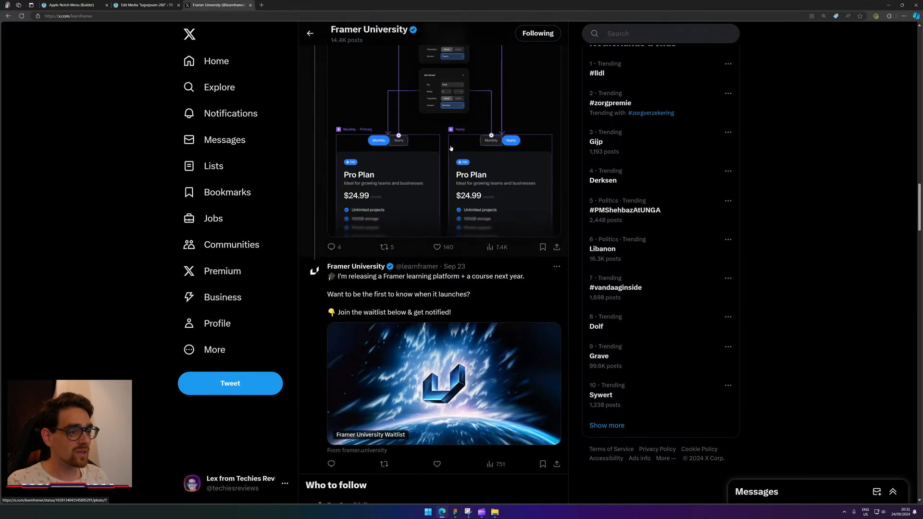
scroll(426, 145, "down", 10)
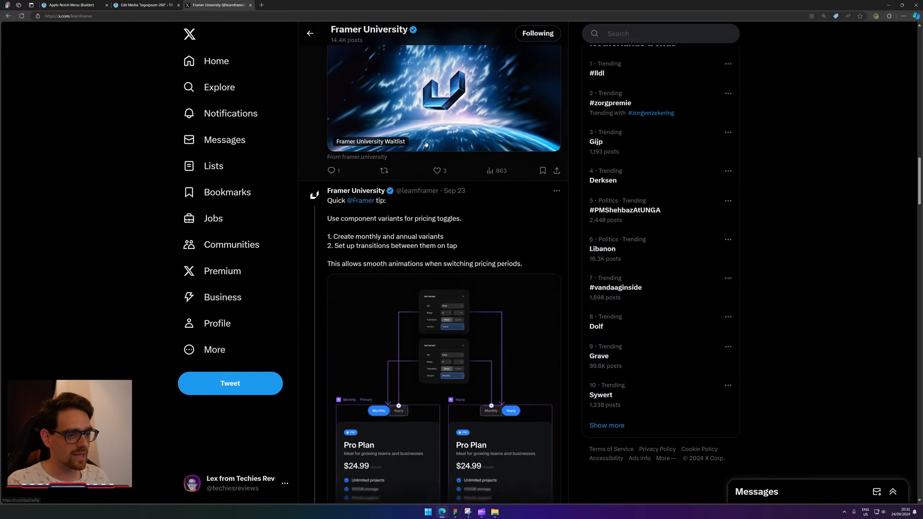
scroll(426, 144, "up", 2)
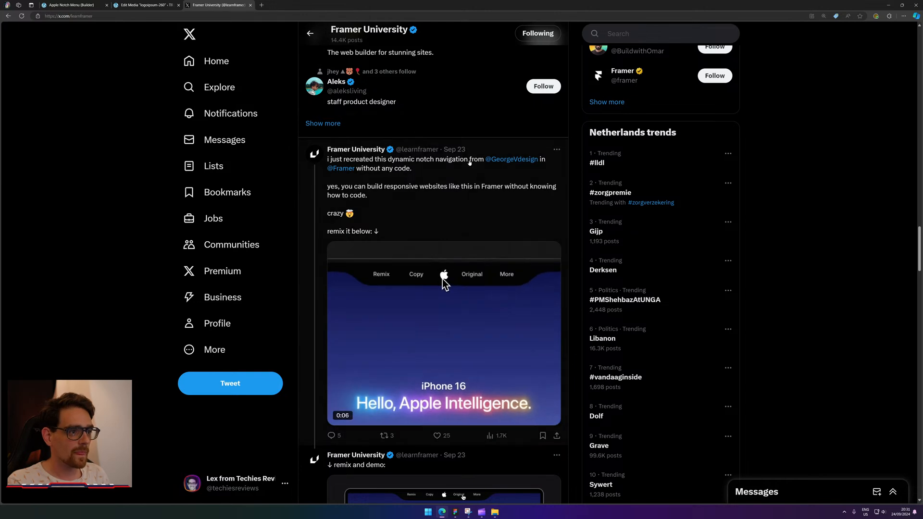
scroll(441, 228, "down", 3)
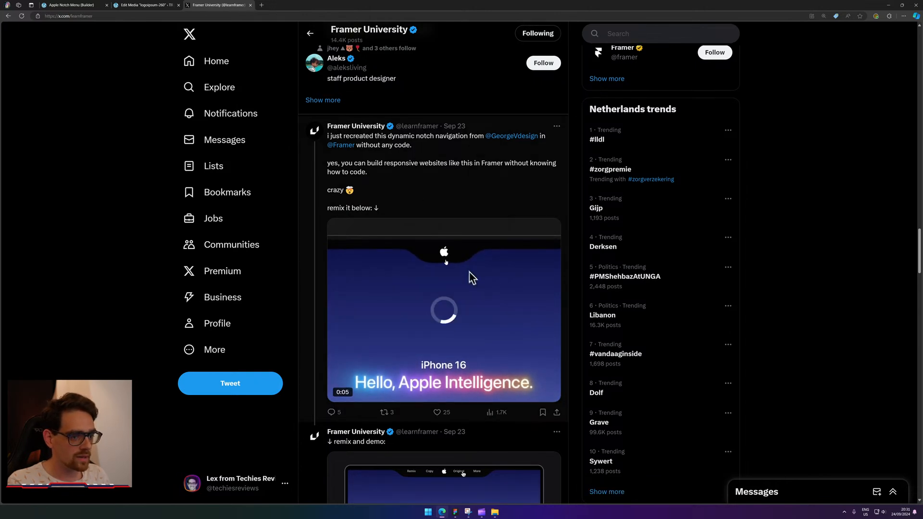
scroll(470, 402, "down", 3)
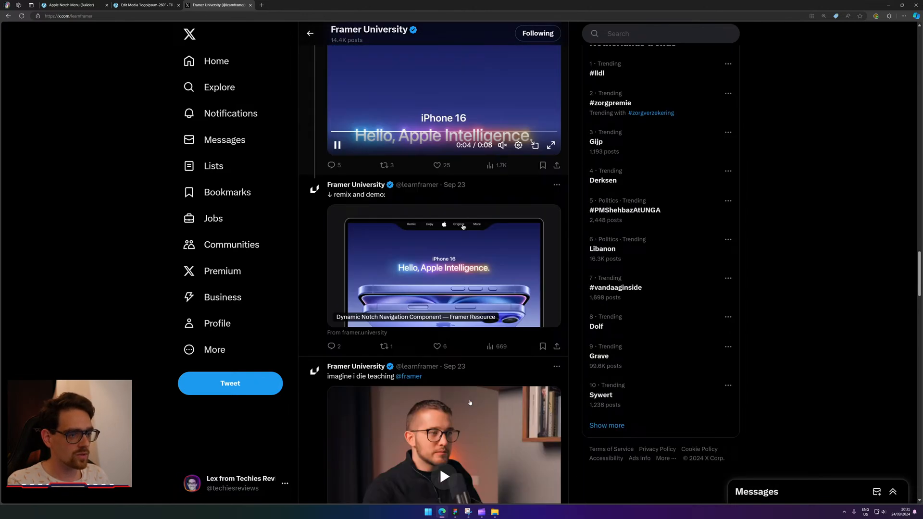
Open the Dynamic Notch Navigation Component resource, read 'About the resource', then open a new tab.
left_click(477, 315)
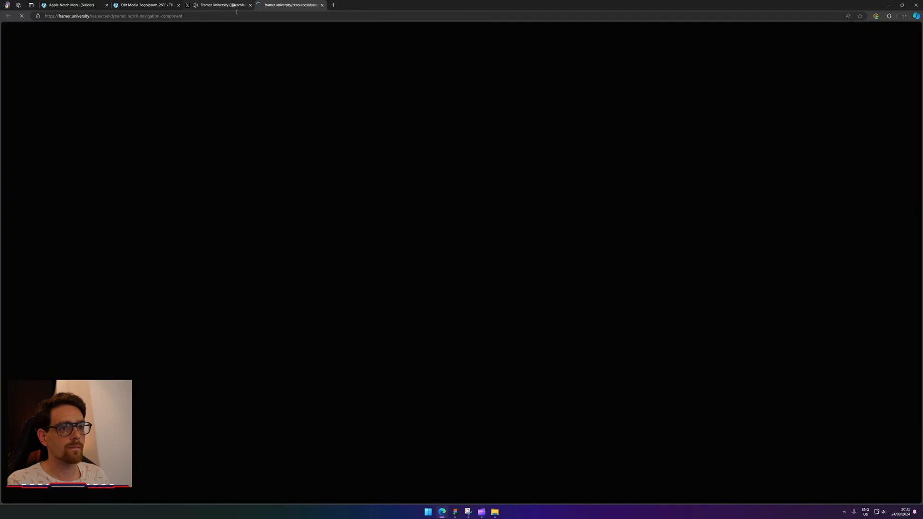
scroll(237, 230, "down", 7)
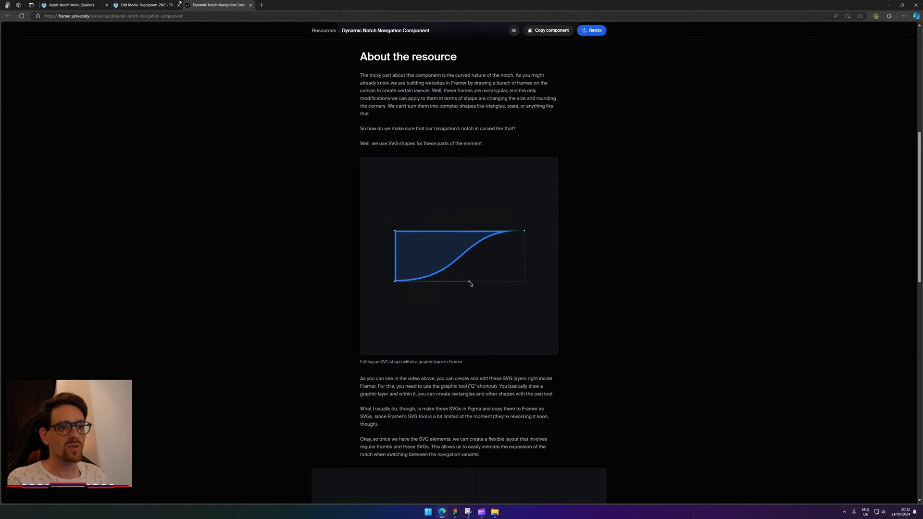
left_click(260, 5)
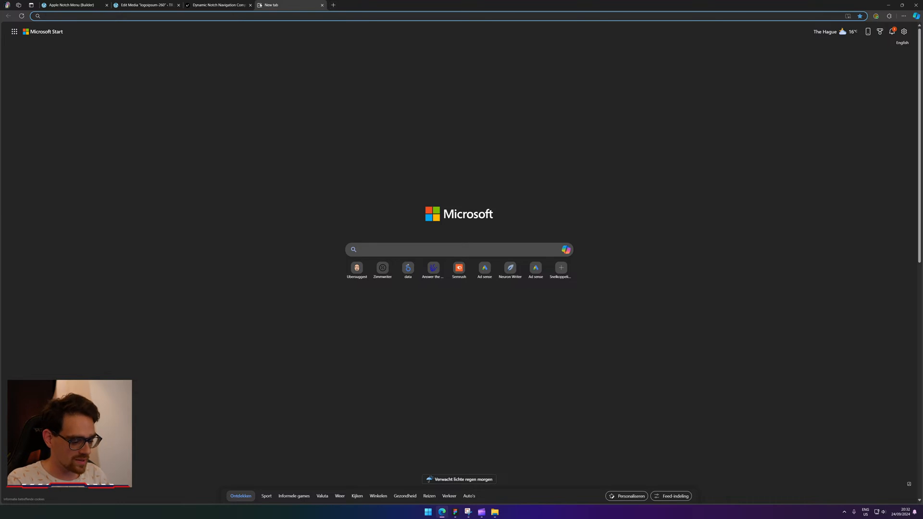
Load YouTube at 150% zoom and browse the watch history.
type("youtube.com")
key("Return")
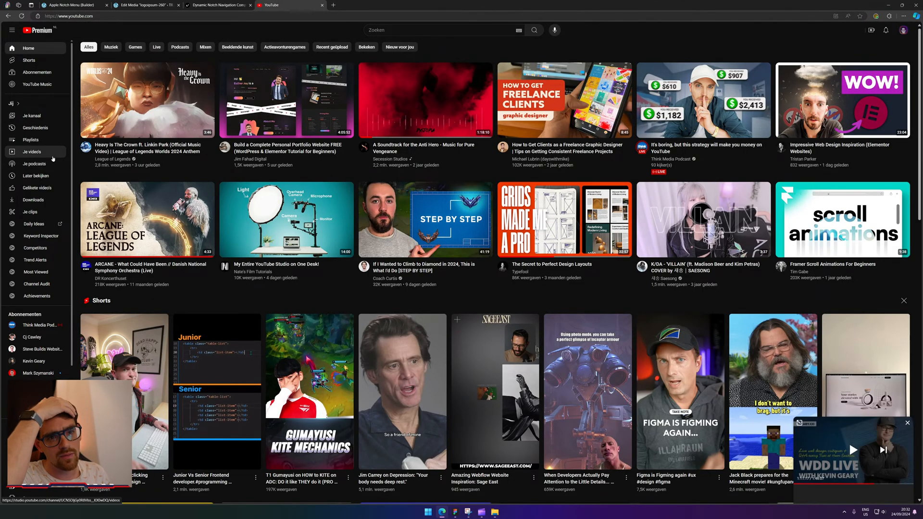
key("ctrl+plus")
key("ctrl+plus")
key("ctrl+plus")
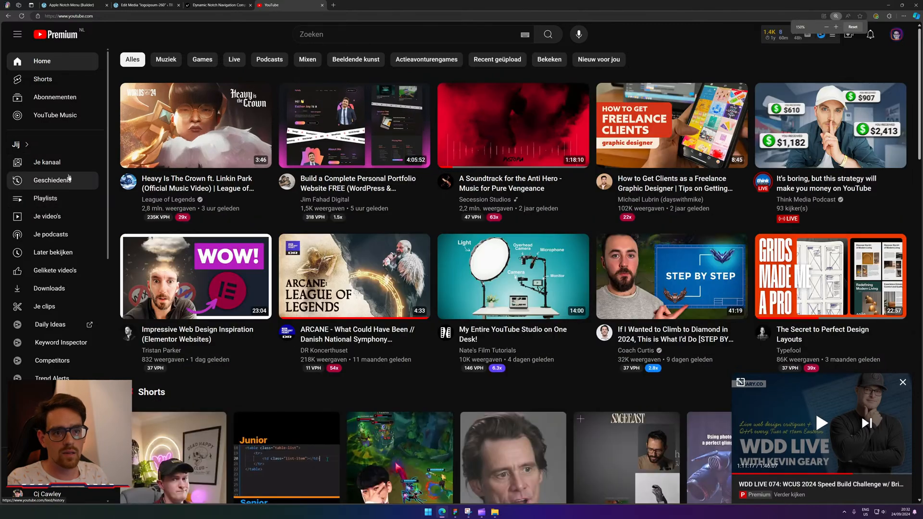
left_click(69, 179)
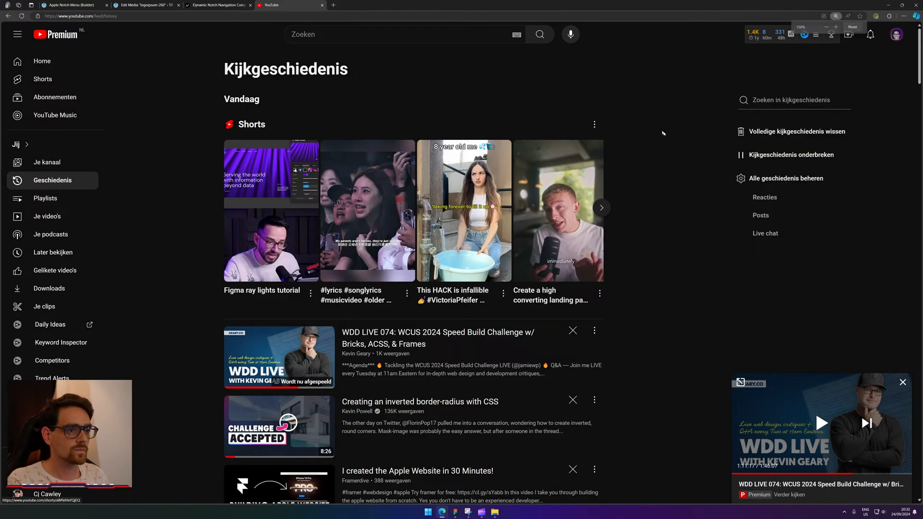
scroll(680, 255, "down", 5)
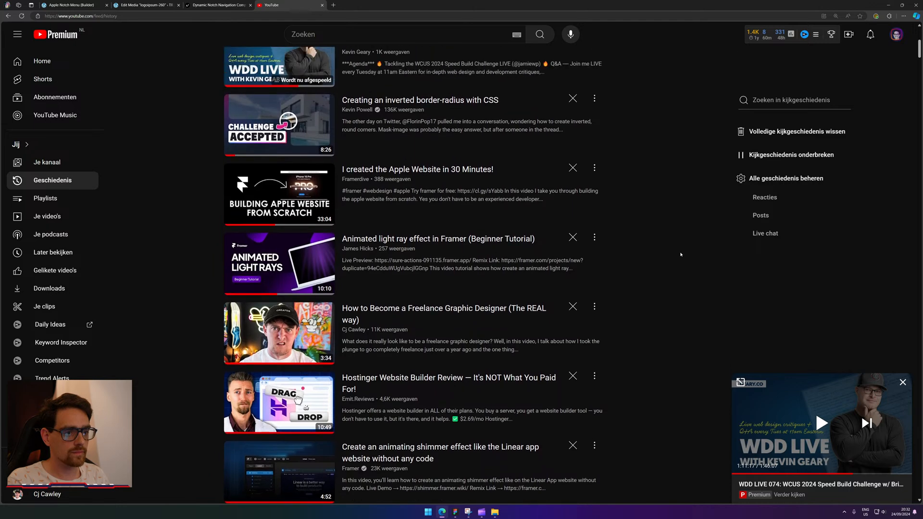
scroll(681, 254, "up", 3)
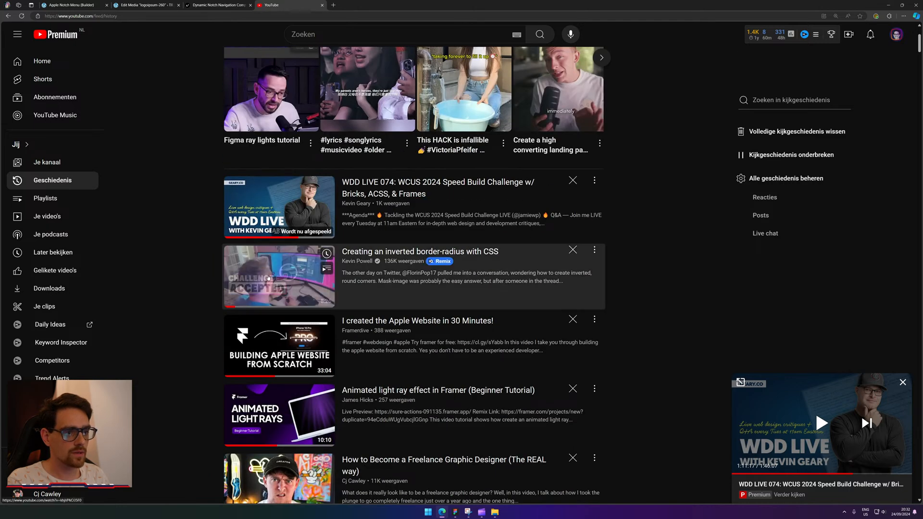
Play 'Creating an inverted border-radius with CSS', skip to 7:00 and switch to theater mode.
left_click(314, 256)
left_click(403, 239)
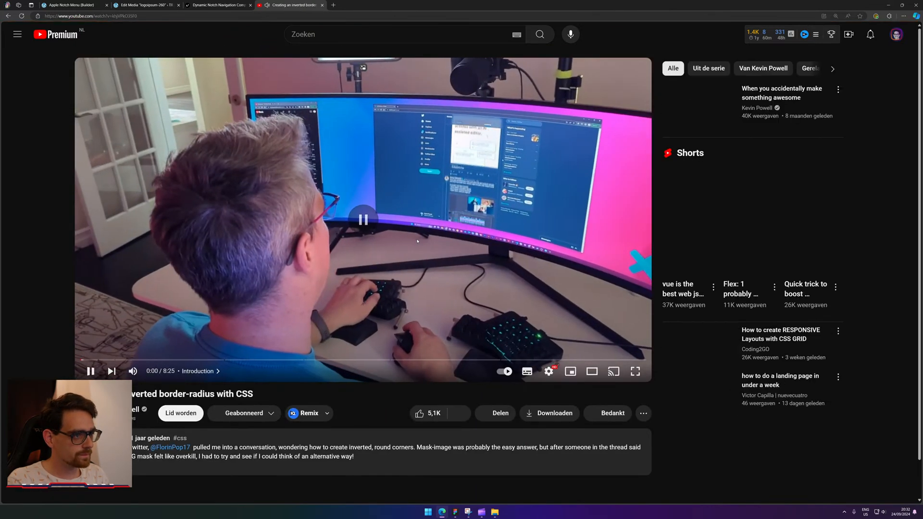
left_click(479, 358)
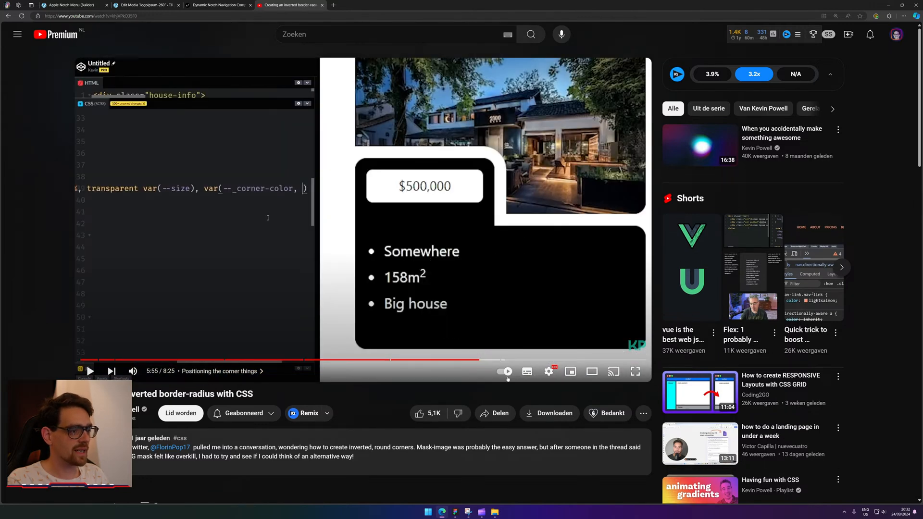
left_click(526, 360)
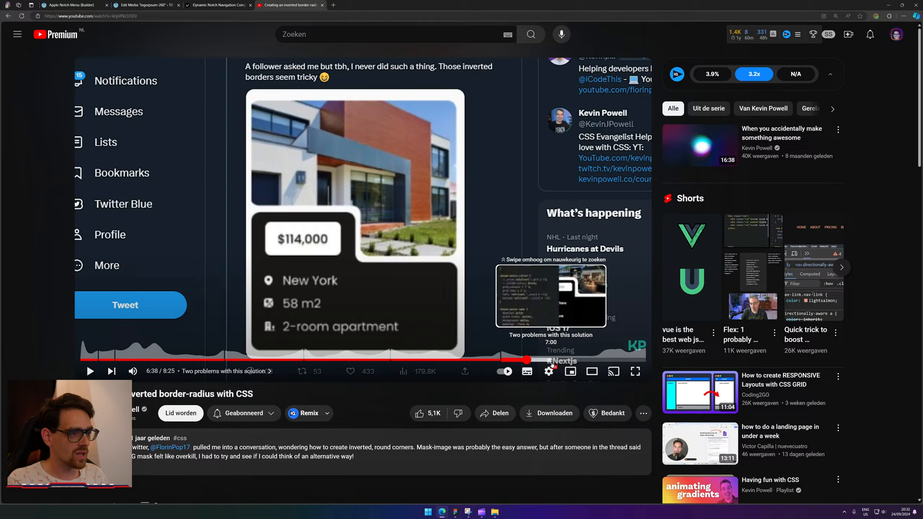
left_click(551, 360)
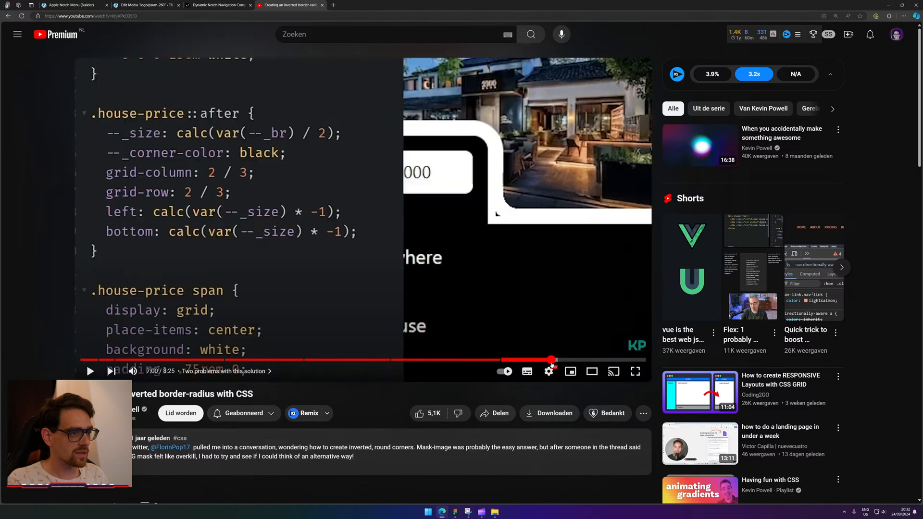
left_click(592, 371)
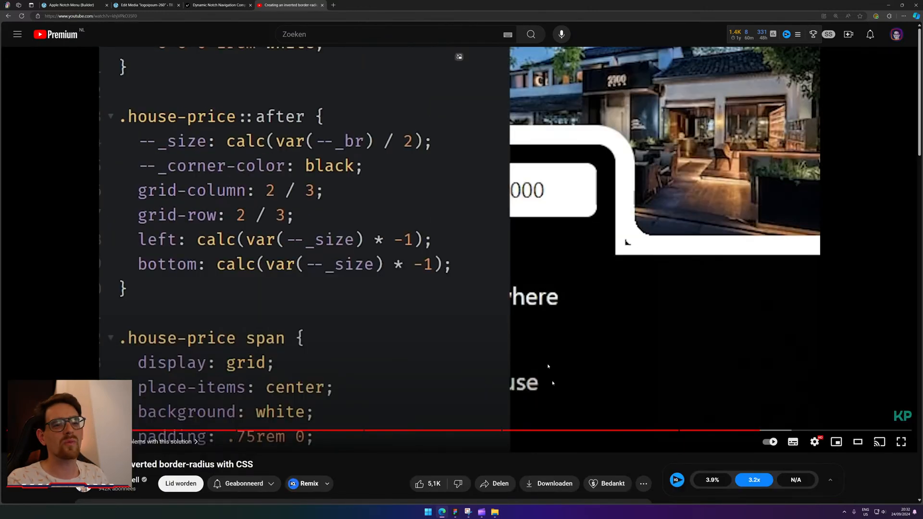
Expand the video description and follow the 'My finished code' codepen.io link.
scroll(422, 408, "down", 3)
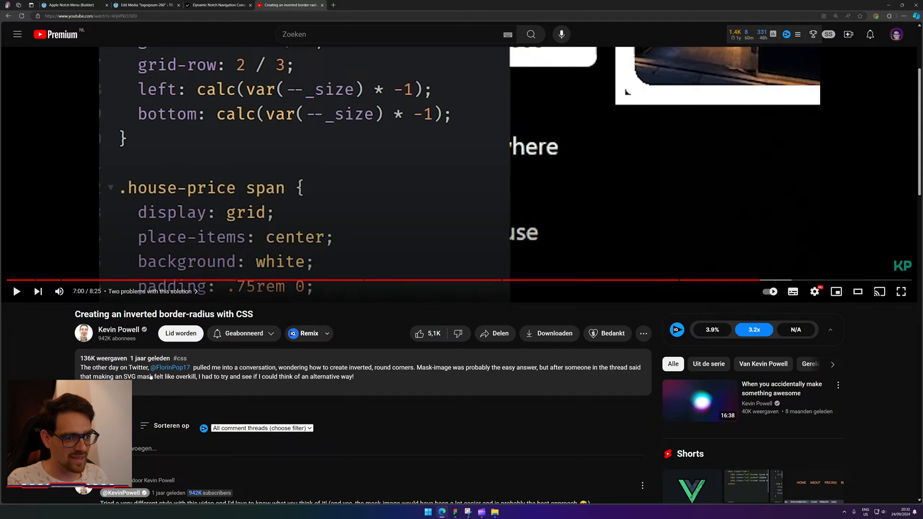
left_click(151, 377)
scroll(151, 377, "down", 3)
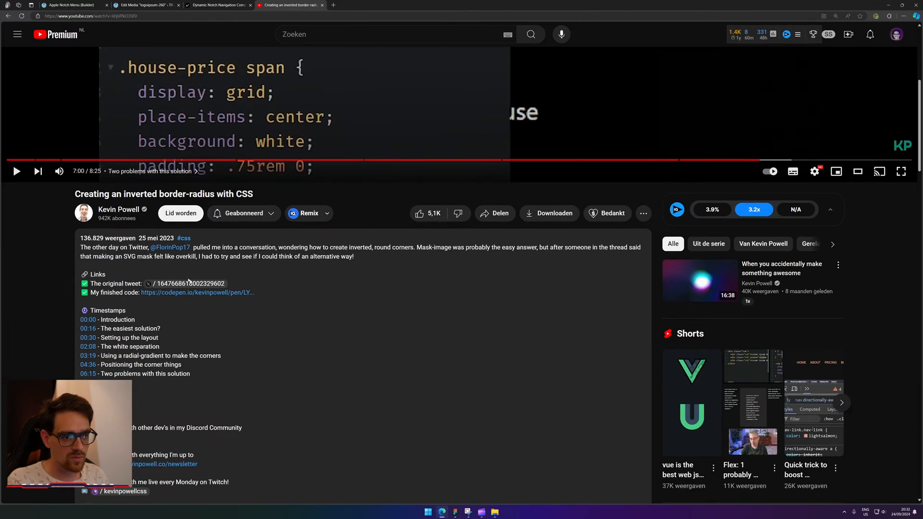
left_click(216, 292)
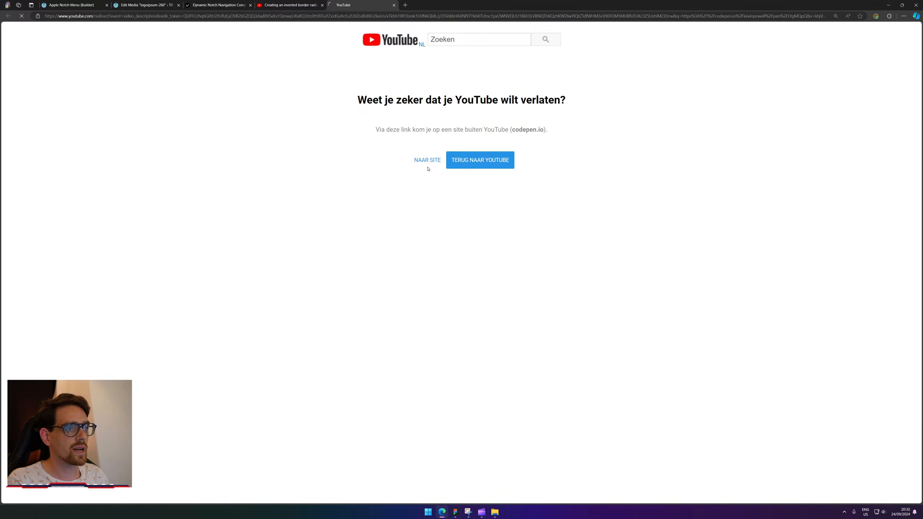
Continue to the CodePen pen 'Inverted border radius, the hard way' and settle on 125% zoom.
left_click(428, 166)
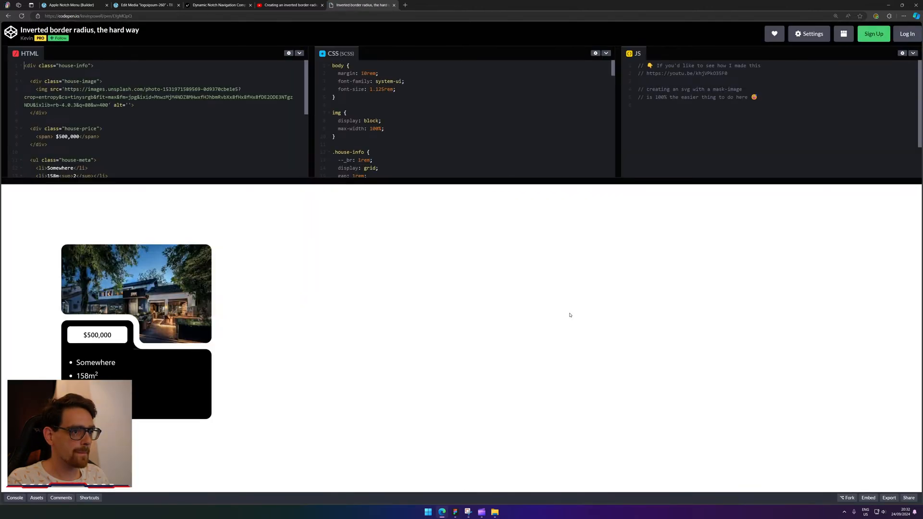
key("ctrl+plus")
key("ctrl+plus")
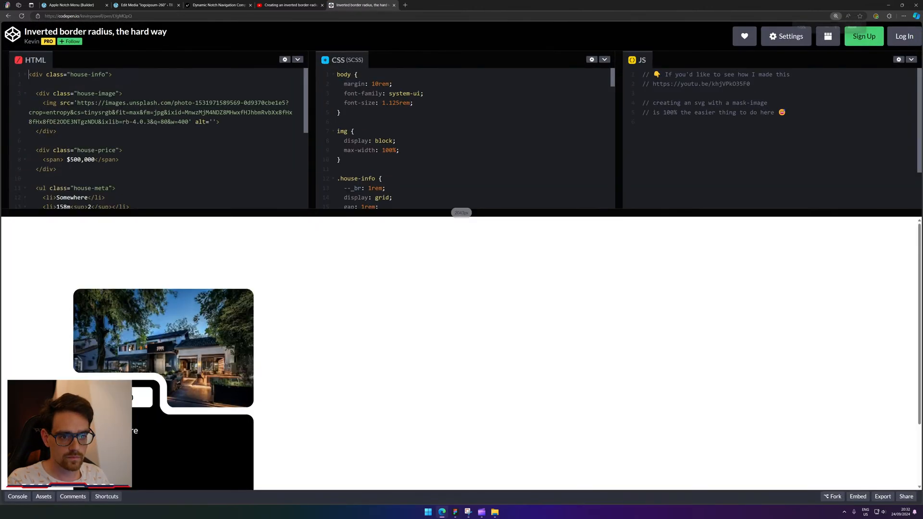
key("ctrl+minus")
key("ctrl+minus")
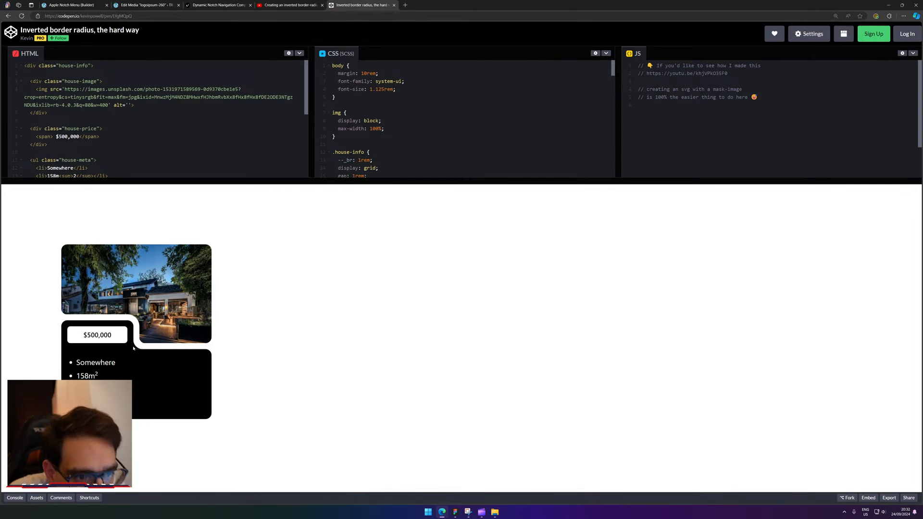
key("ctrl+l")
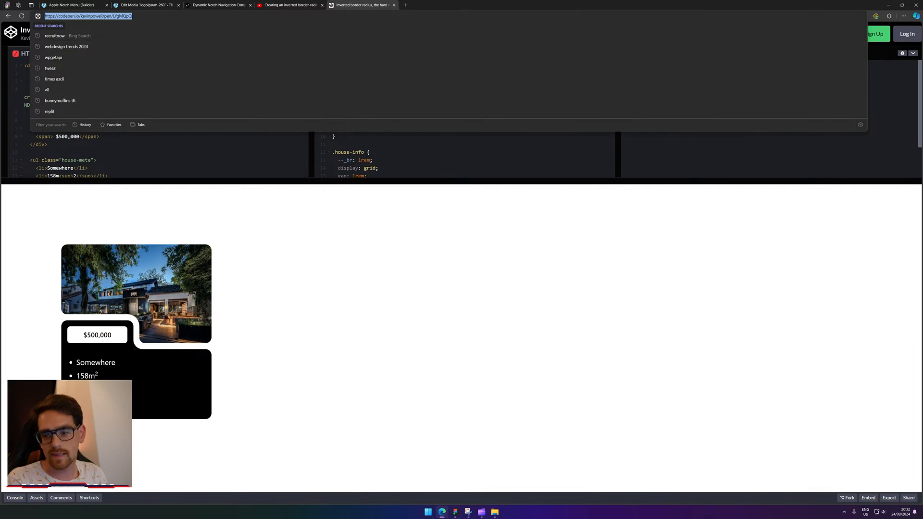
key("Escape")
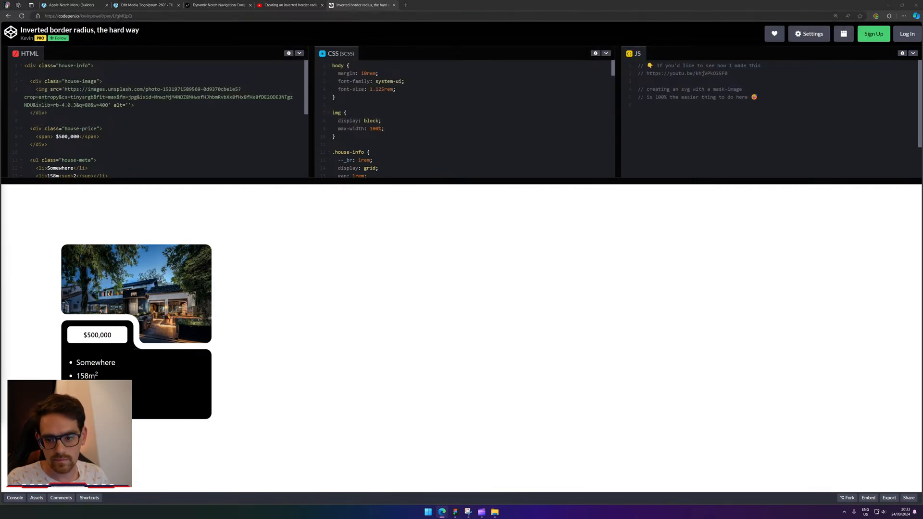
Move the CodePen tab into its own maximized window, viewing it at 125% zoom.
left_click_drag(360, 2, 395, 78)
double_click(395, 77)
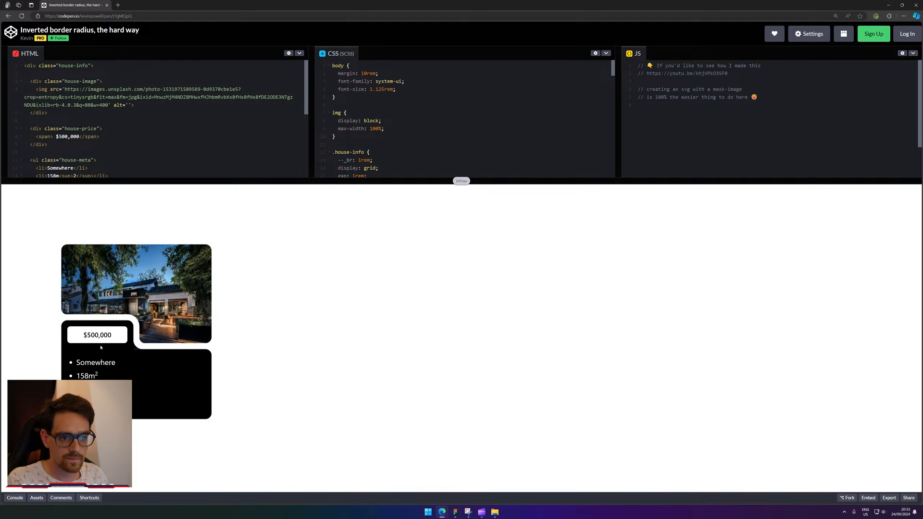
key("ctrl+plus")
key("ctrl+plus")
scroll(183, 424, "down", 3)
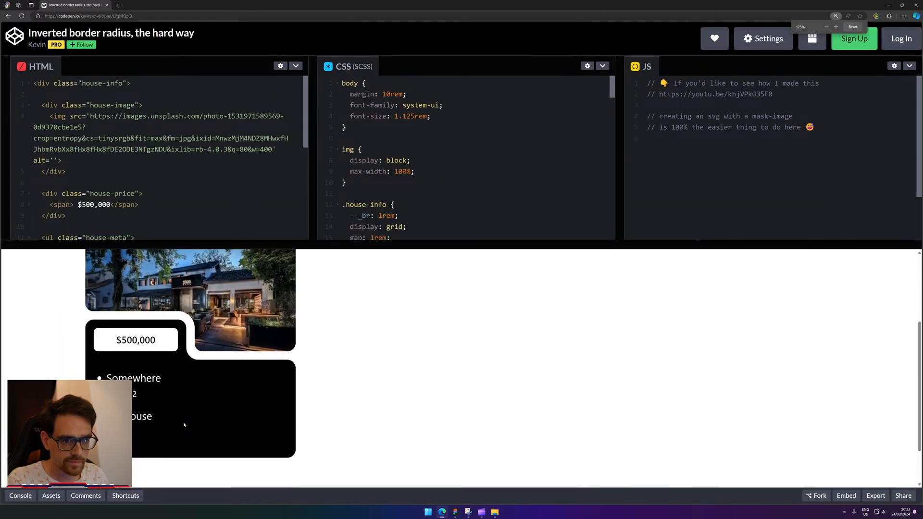
key("ctrl+plus")
key("ctrl+plus")
scroll(281, 381, "down", 3)
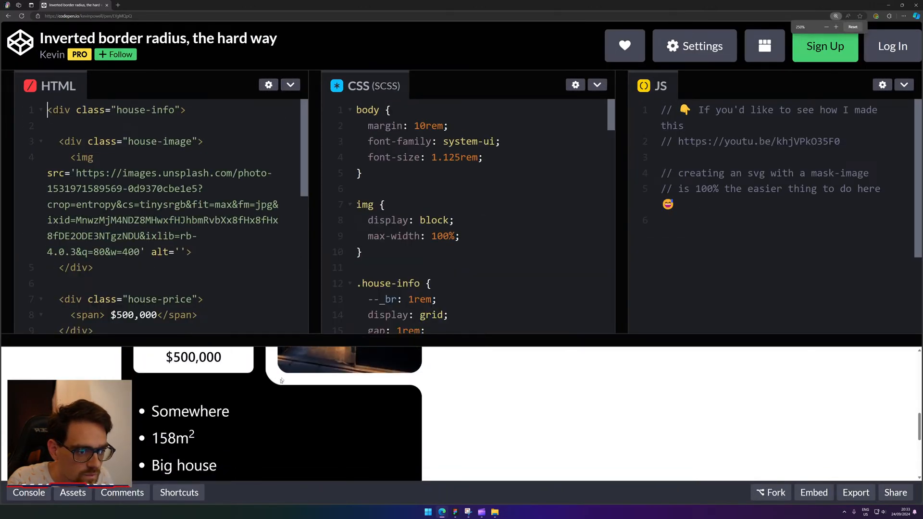
key("ctrl+minus")
key("ctrl+minus")
key("ctrl+minus")
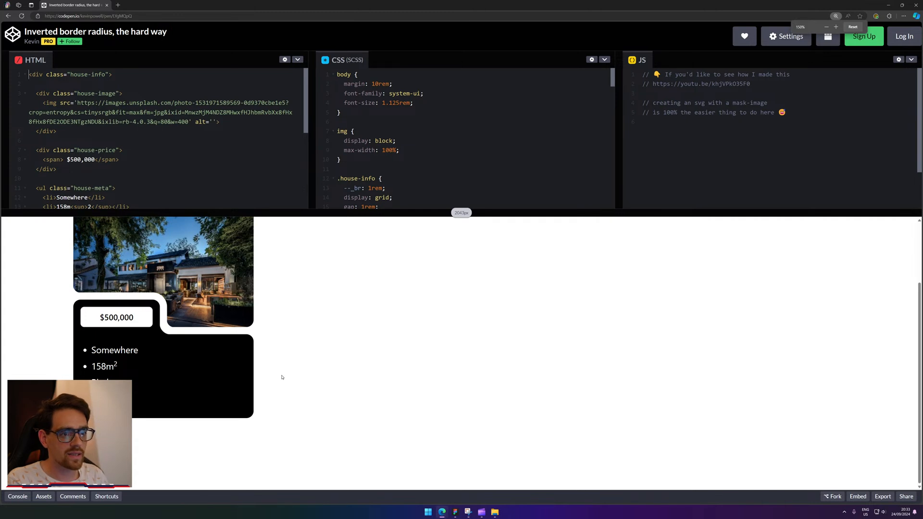
key("ctrl+minus")
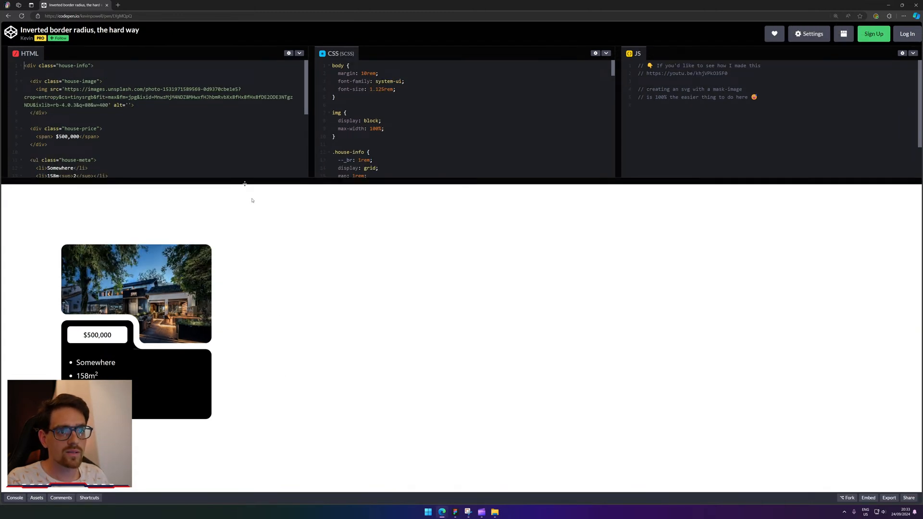
Scroll through the pen's CSS, then minimize the CodePen window.
scroll(442, 138, "down", 3)
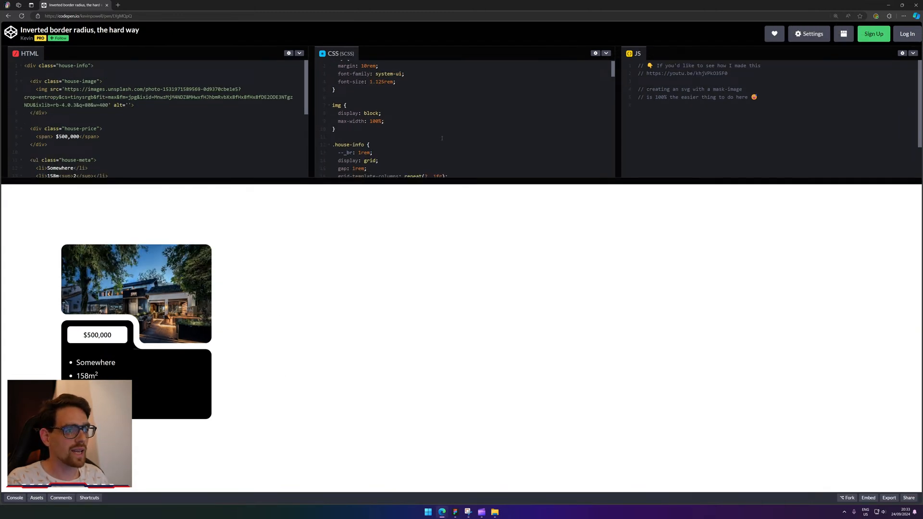
scroll(442, 138, "down", 15)
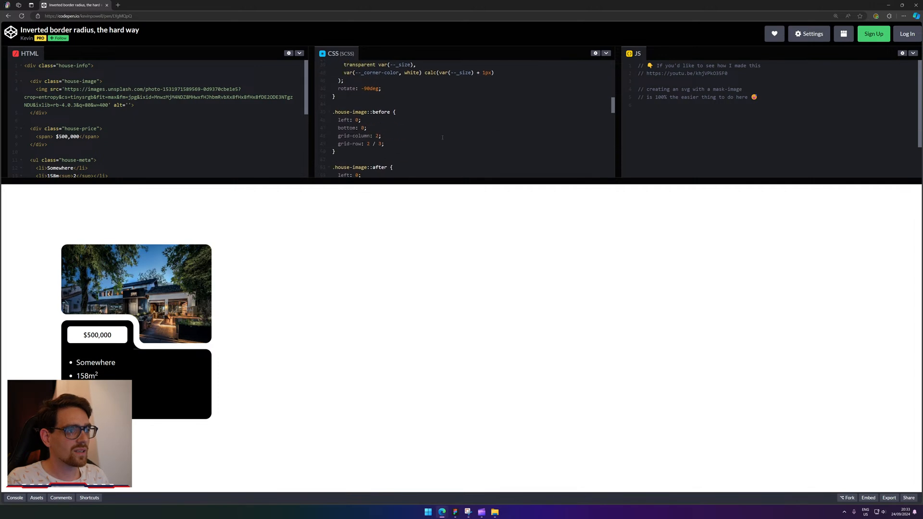
scroll(442, 137, "down", 1)
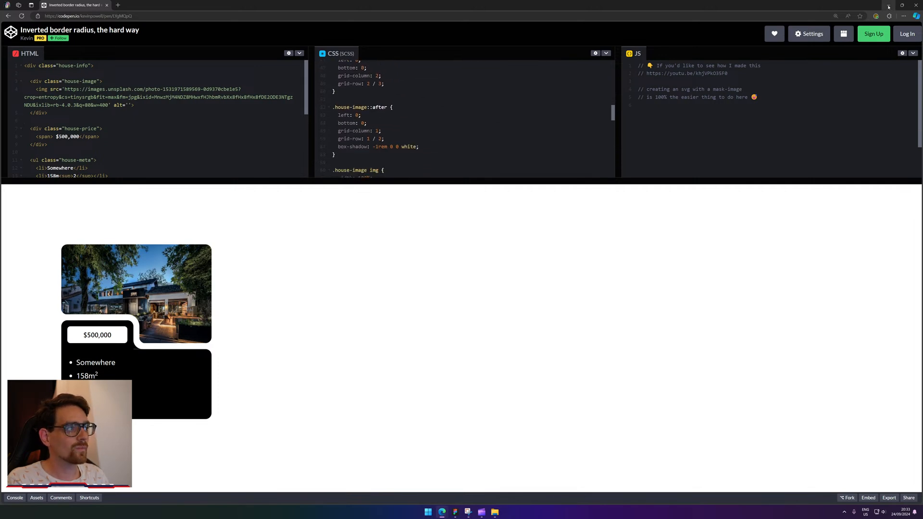
scroll(448, 125, "up", 3)
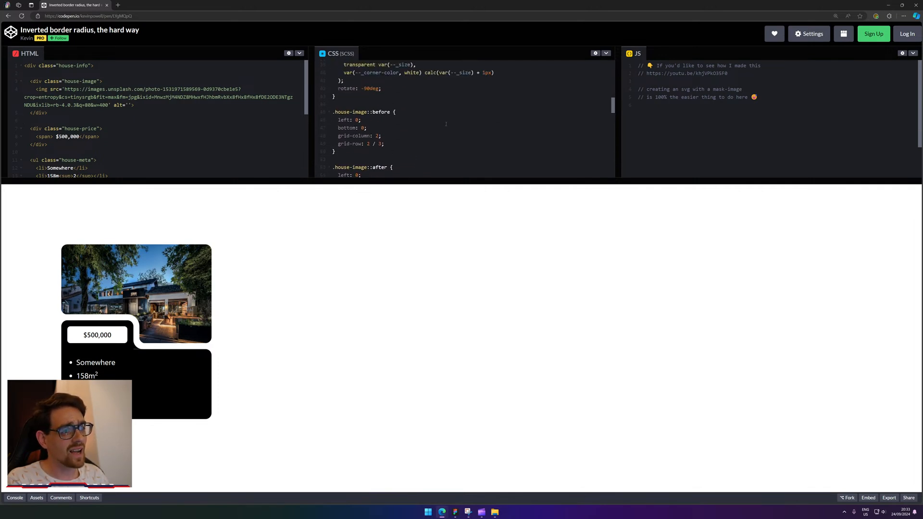
scroll(448, 125, "down", 4)
scroll(448, 125, "down", 3)
scroll(448, 125, "up", 3)
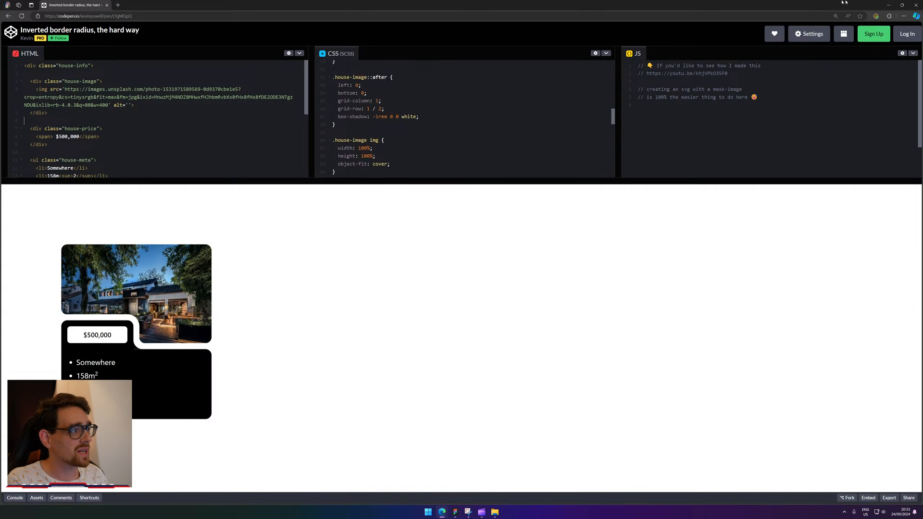
left_click(889, 5)
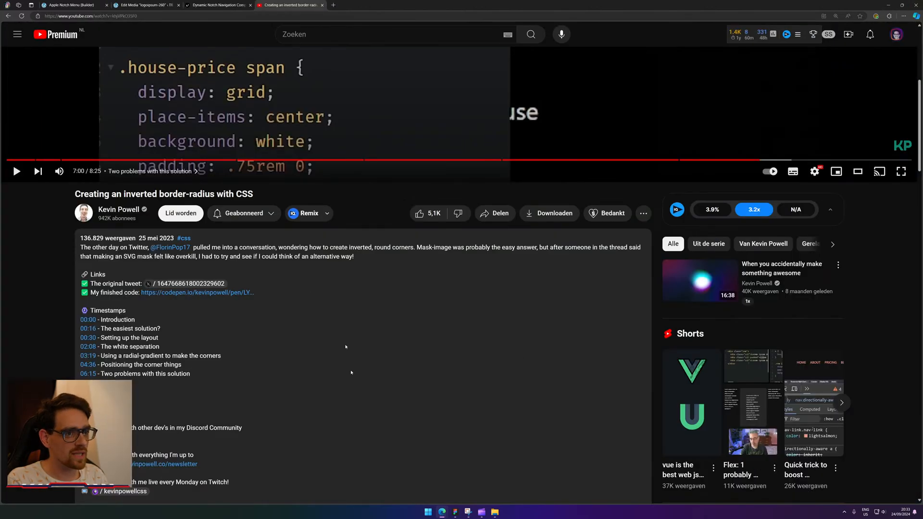
Close the YouTube and Dynamic Notch Navigation tabs.
scroll(281, 90, "up", 5)
middle_click(278, 2)
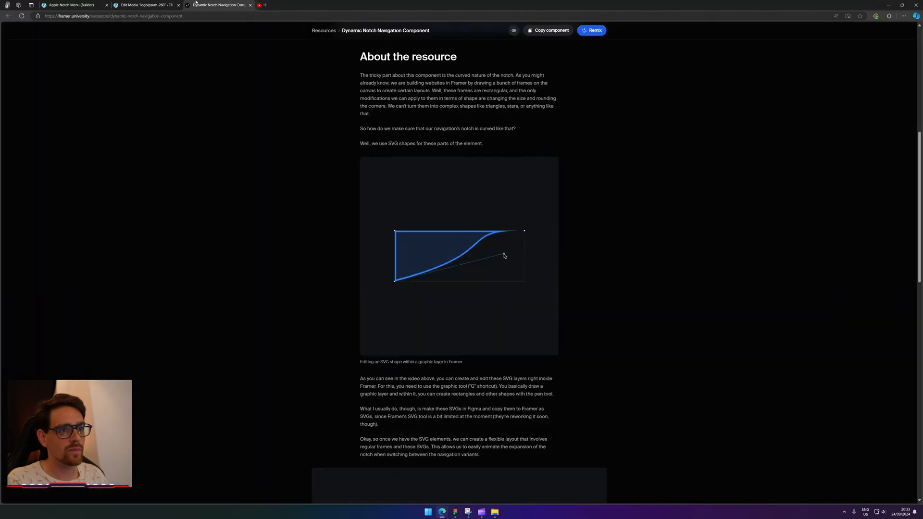
middle_click(201, 2)
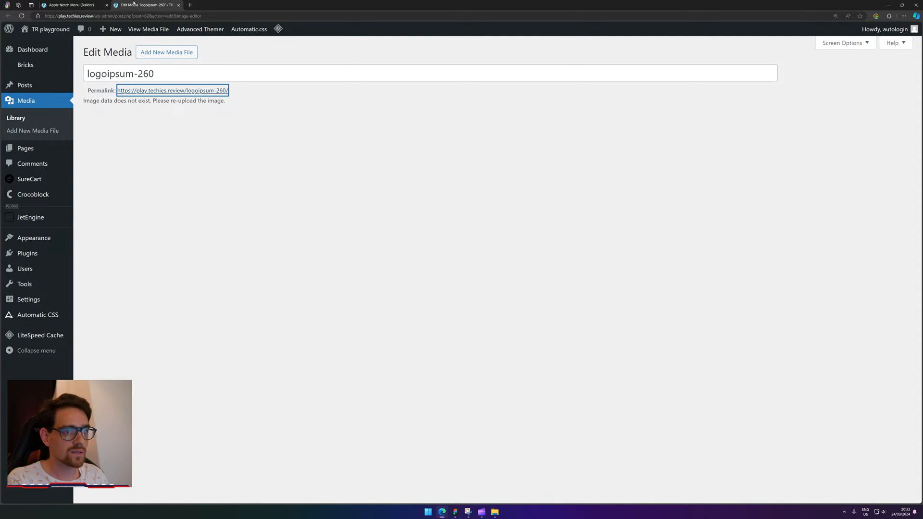
Return to the logoipsum-260 Edit Media page, then bring the Figma design forward.
left_click(77, 4)
left_click(152, 3)
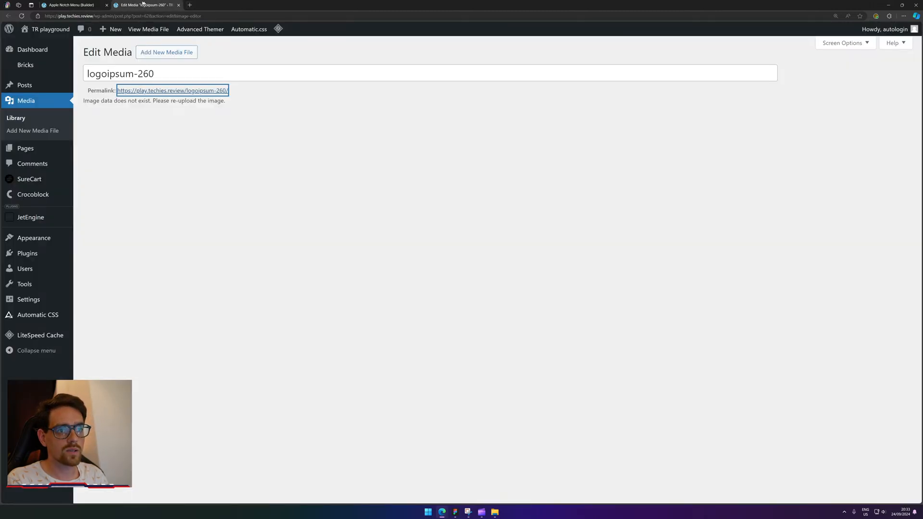
left_click(455, 513)
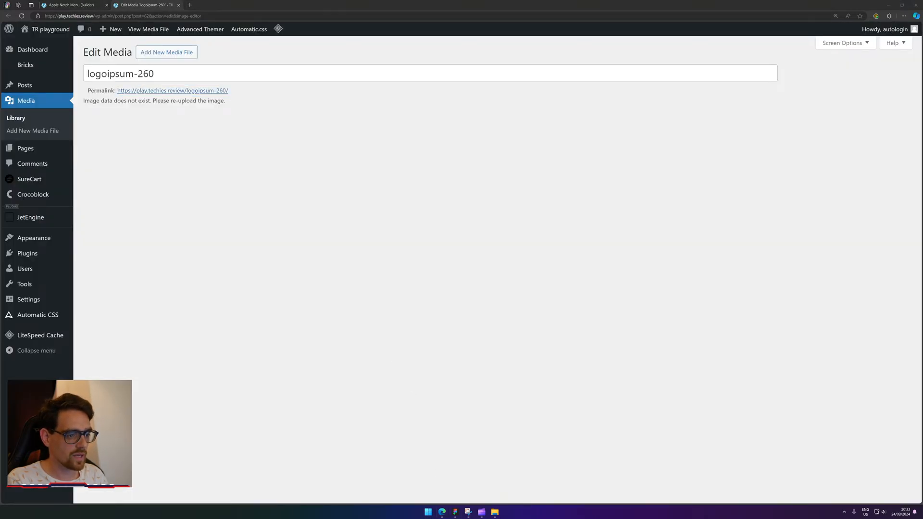
Drag the grey bar and hexagon icon up onto the navigation-bar screenshot's menu row.
scroll(476, 223, "down", 10)
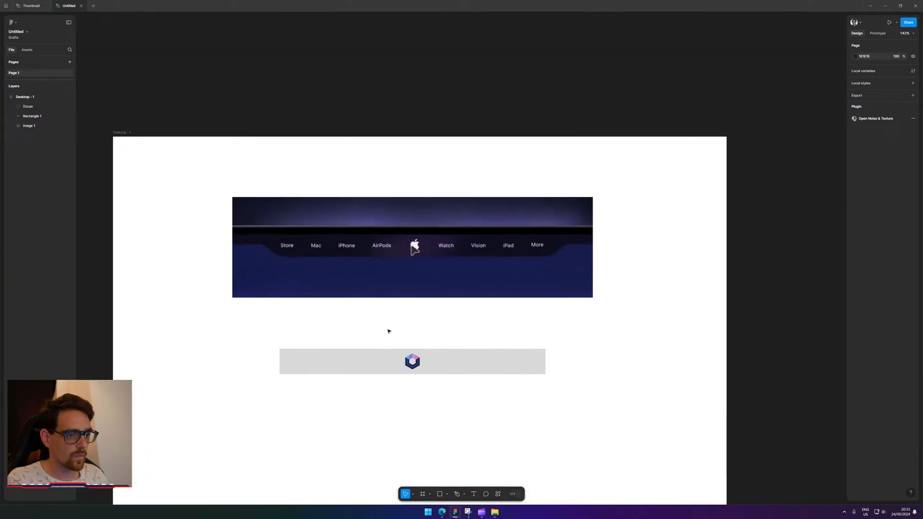
left_click_drag(389, 331, 484, 253)
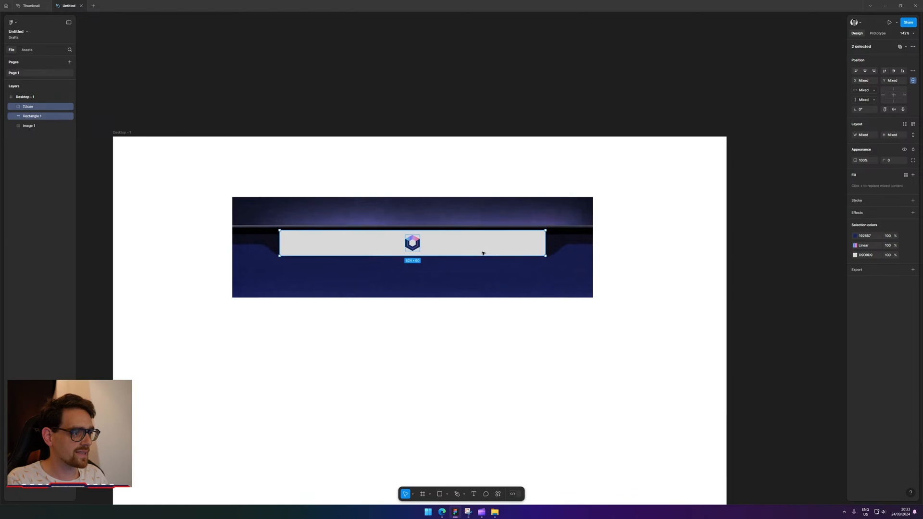
scroll(483, 253, "up", 10)
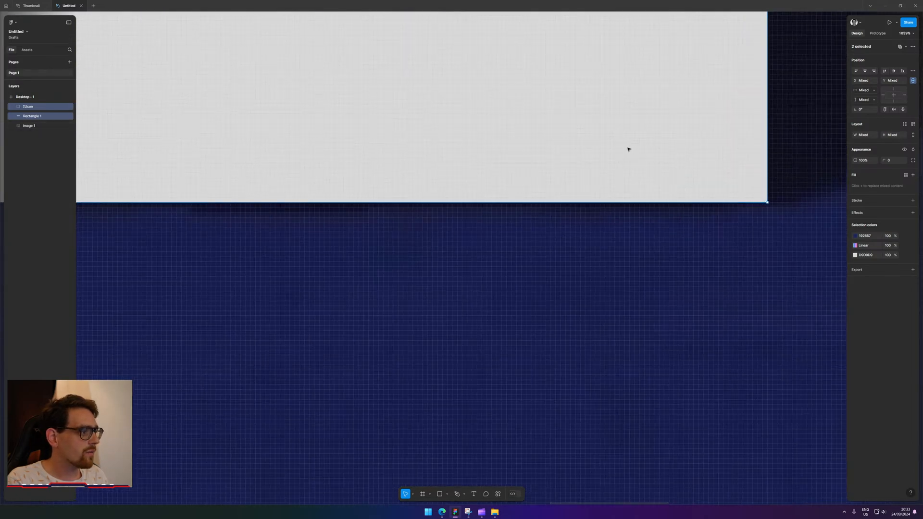
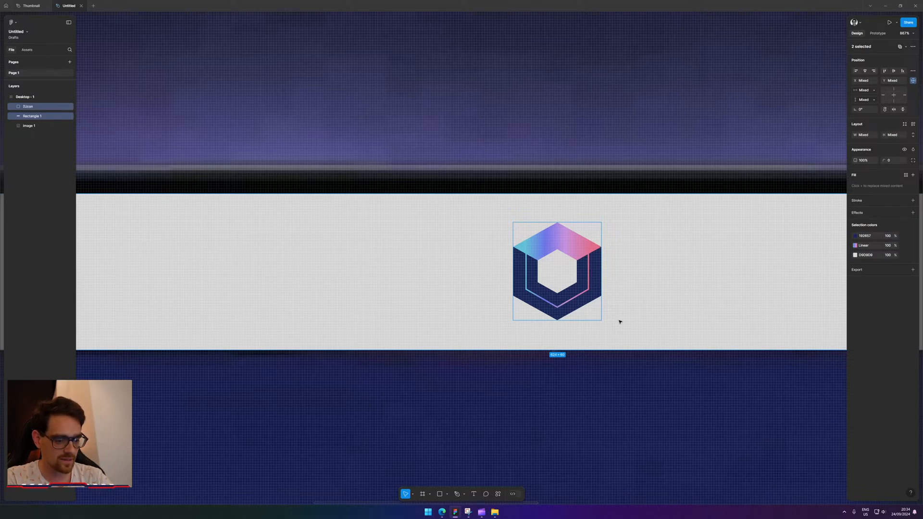
Drag the grey rectangle's top edge down onto the dark nav bar.
scroll(676, 266, "down", 5)
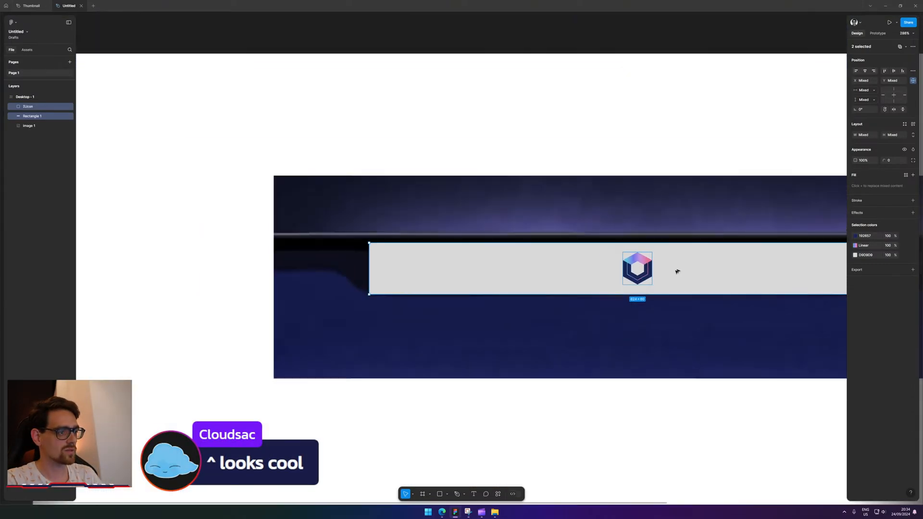
left_click_drag(451, 296, 530, 292)
scroll(445, 270, "up", 2)
scroll(446, 272, "up", 4)
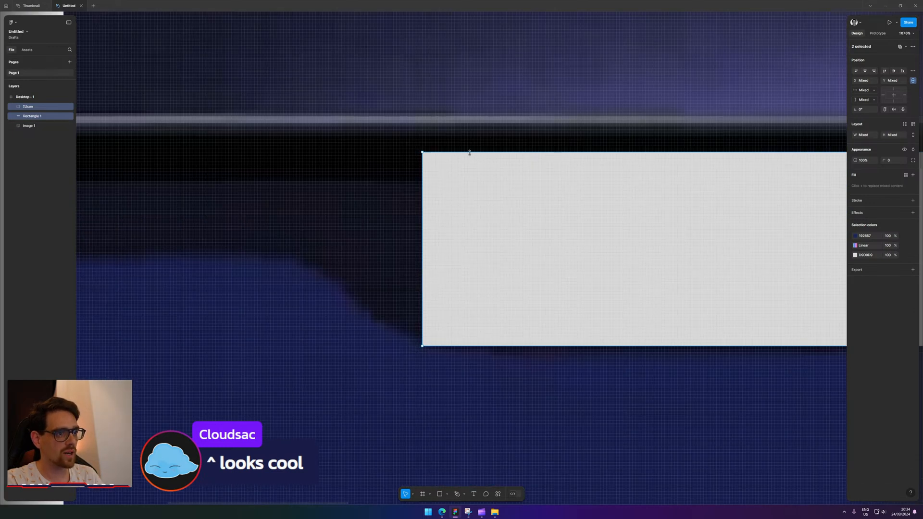
left_click_drag(470, 153, 468, 185)
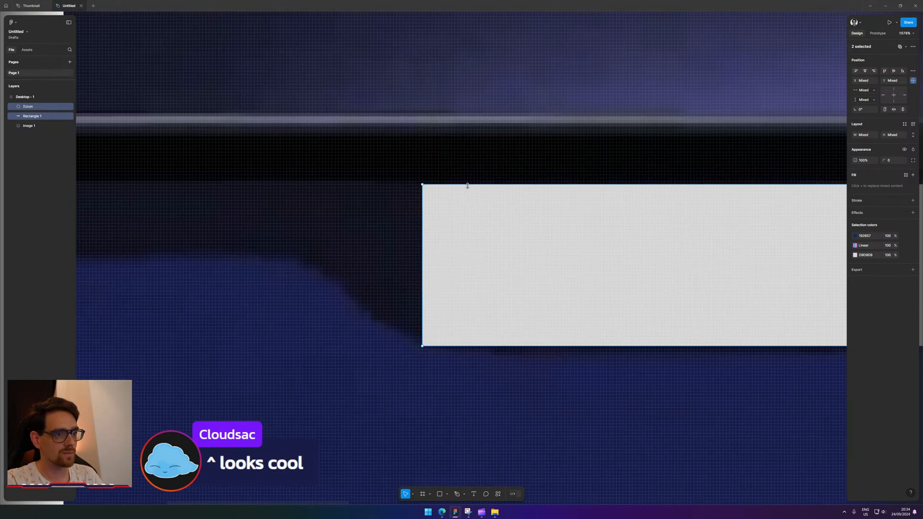
Pull the rectangle's left edge in to uncover Store and narrow its right edge.
scroll(397, 358, "left", 2)
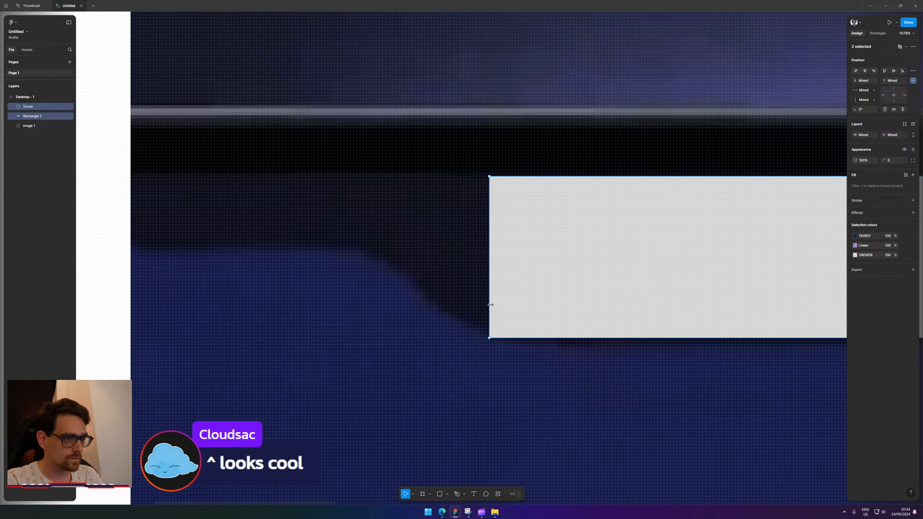
mouse_move(490, 304)
left_mouse_down()
mouse_move(837, 298)
mouse_move(484, 295)
left_mouse_up()
scroll(237, 398, "left", 5)
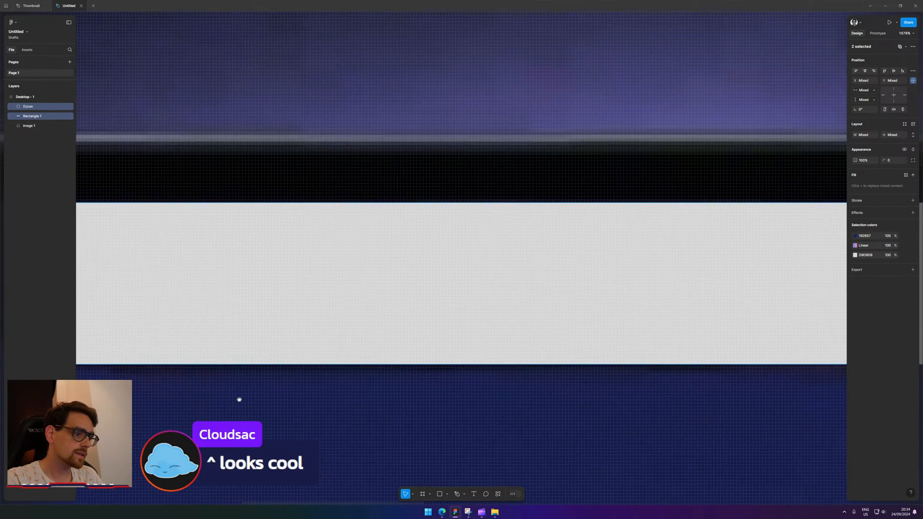
scroll(342, 317, "right", 10)
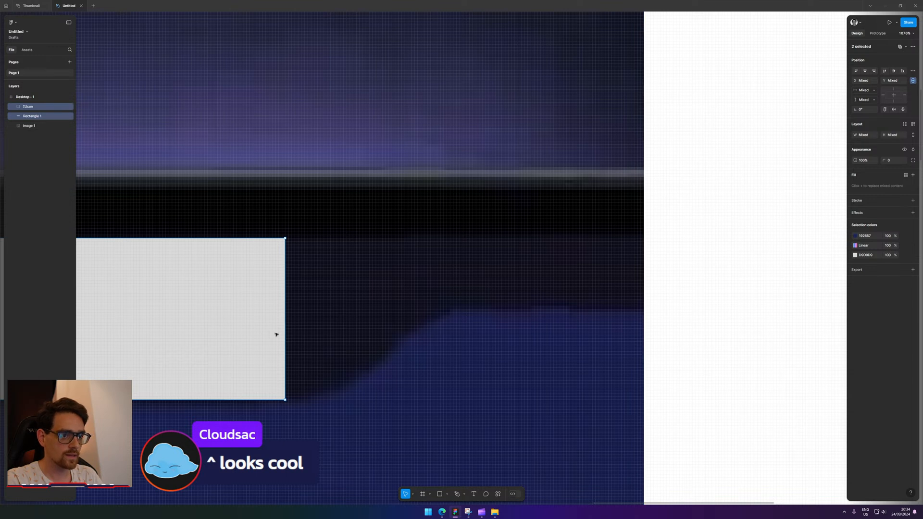
mouse_move(287, 333)
left_mouse_down()
mouse_move(243, 333)
mouse_move(268, 334)
left_mouse_up()
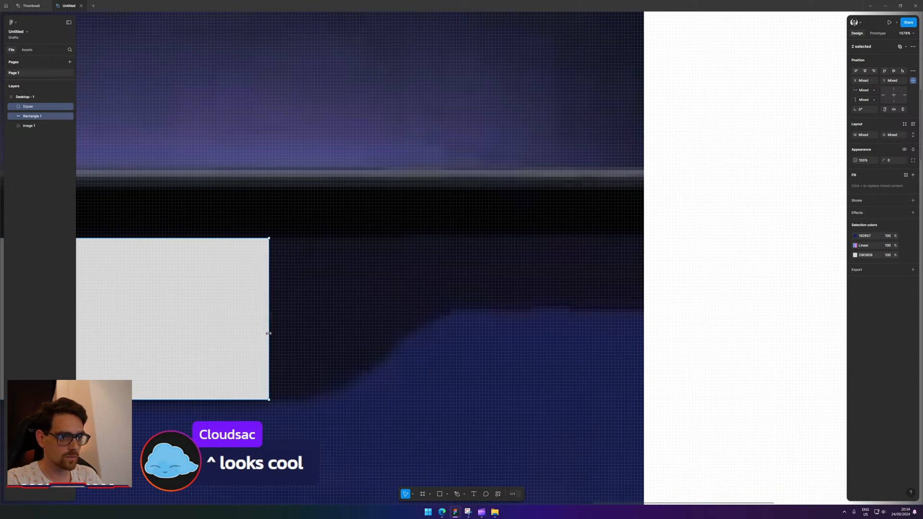
scroll(342, 364, "down", 3)
scroll(449, 268, "left", 4)
With the Pen tool, draw a closed triangle from the rectangle's bottom-right corner.
key("p")
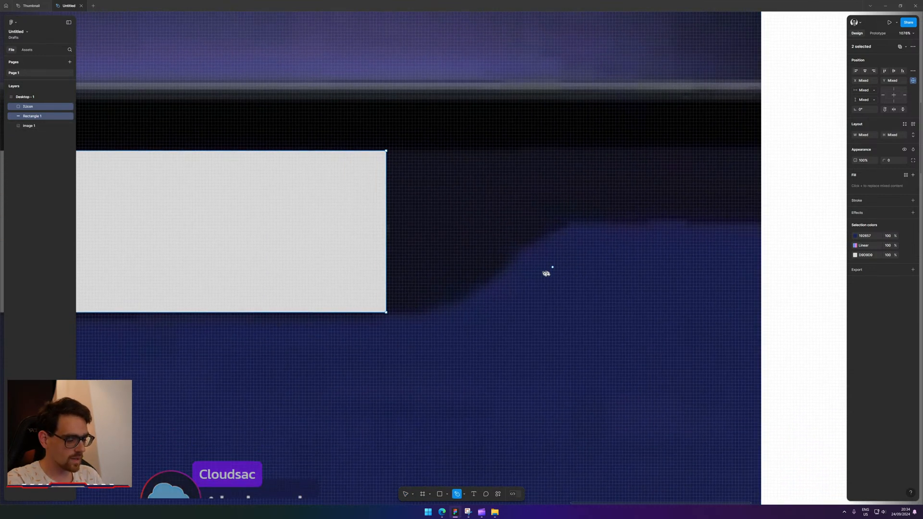
scroll(392, 324, "up", 3)
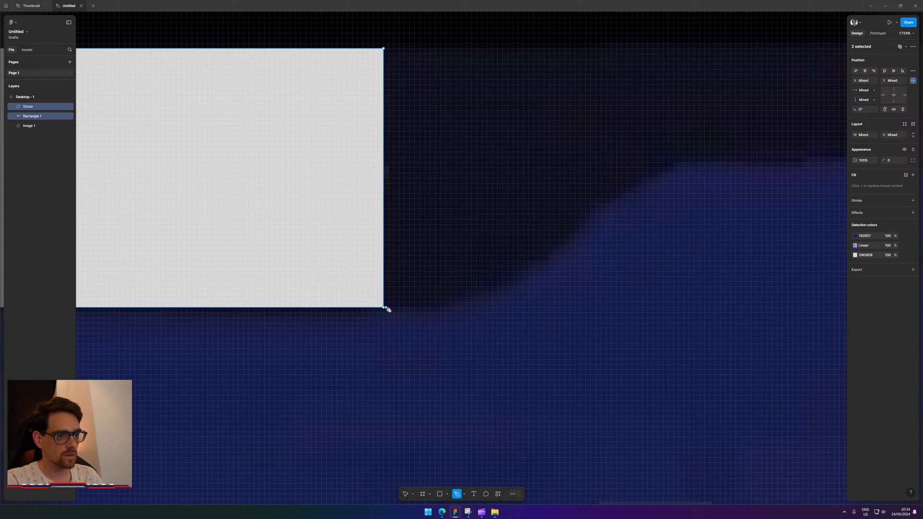
scroll(390, 310, "up", 5)
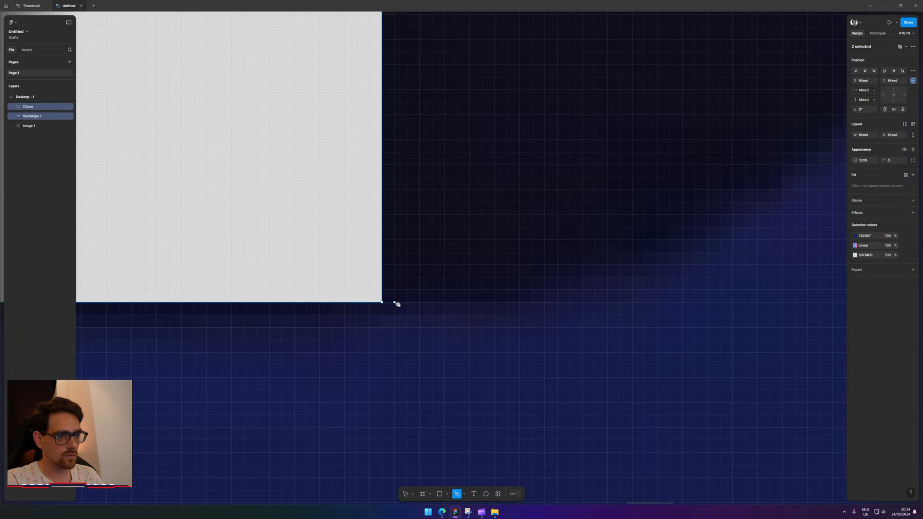
left_click(395, 302)
scroll(395, 304, "down", 5)
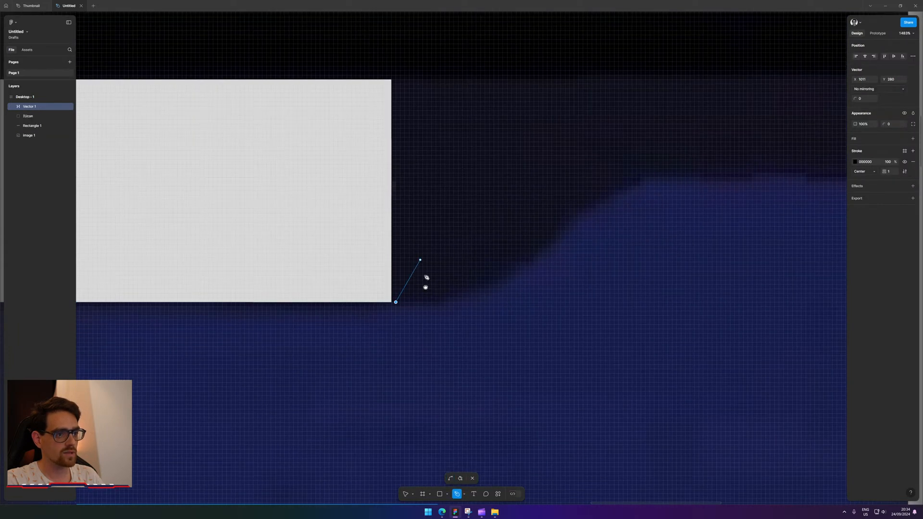
scroll(416, 217, "up", 2)
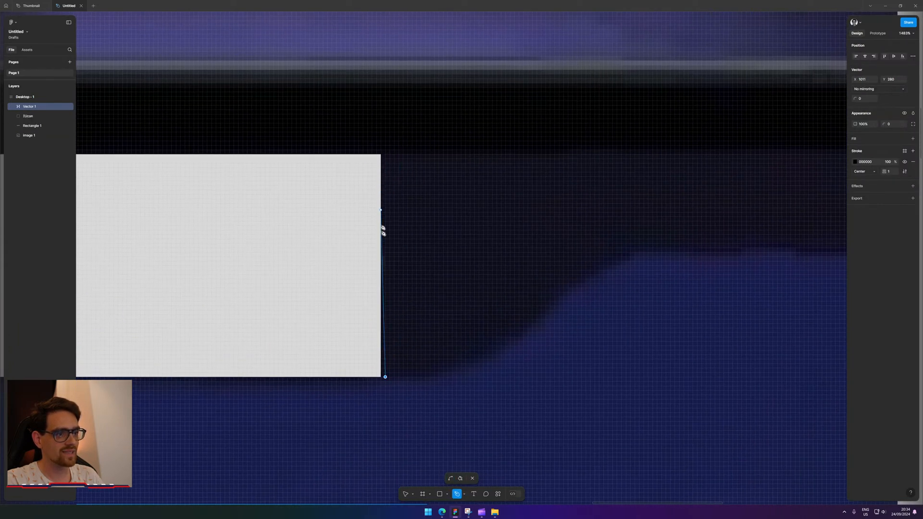
left_click(386, 248)
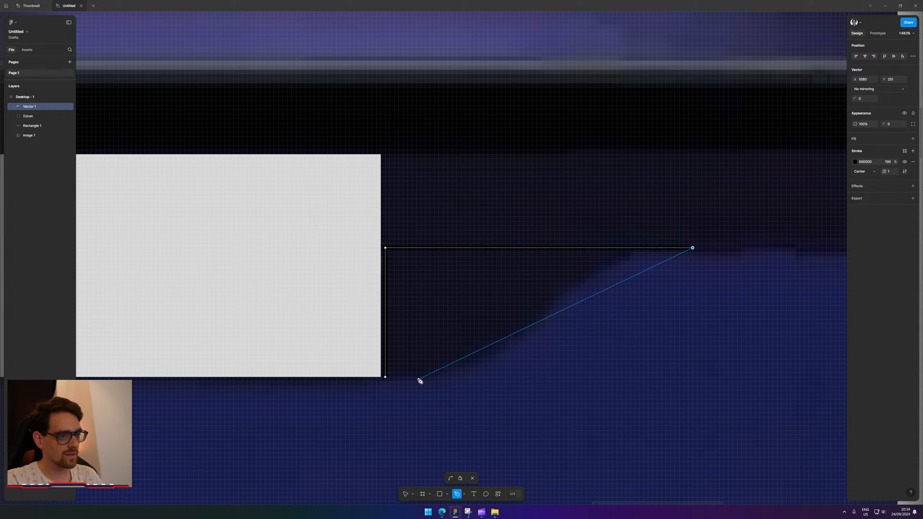
left_click(387, 378)
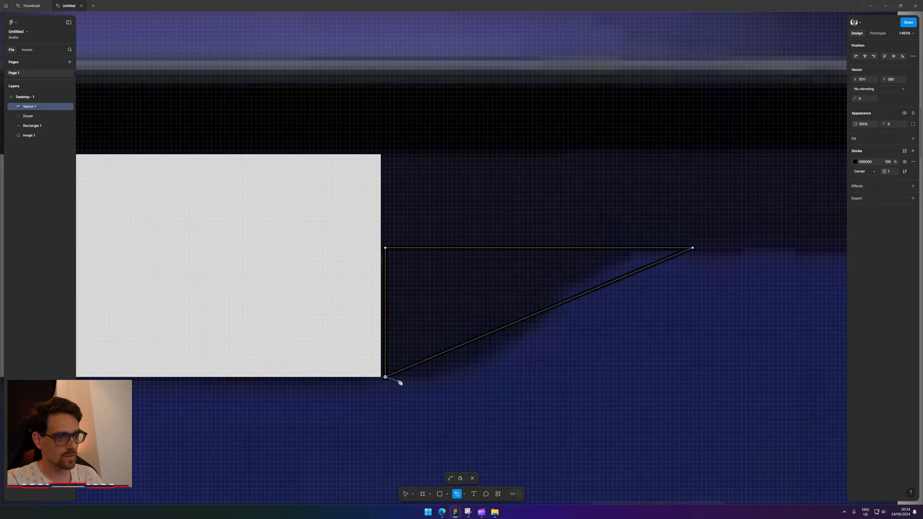
scroll(392, 384, "up", 5)
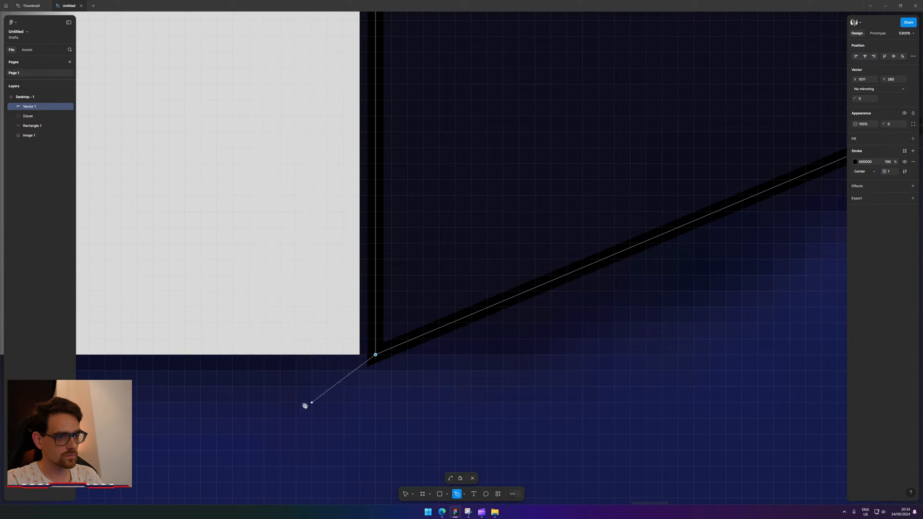
Bend the triangle's bottom corner into a smooth curve.
key("Escape")
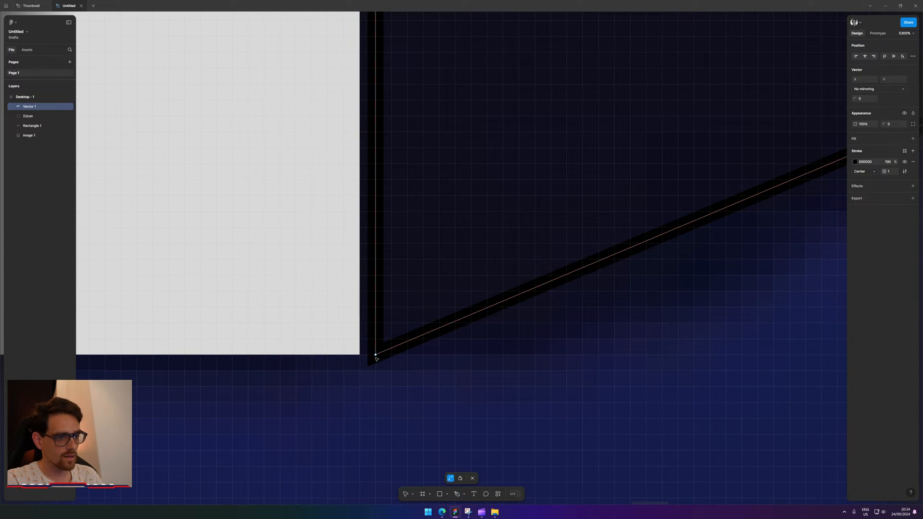
left_click_drag(376, 356, 364, 366)
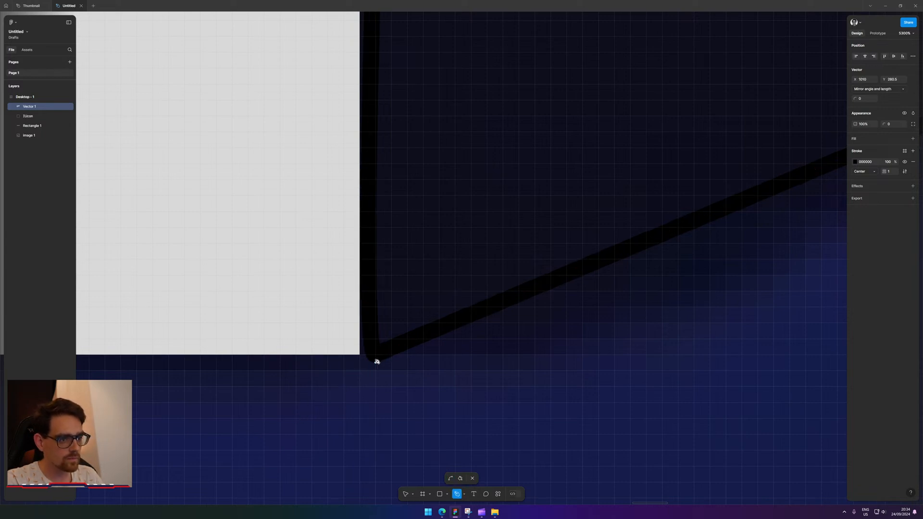
key("ctrl+z")
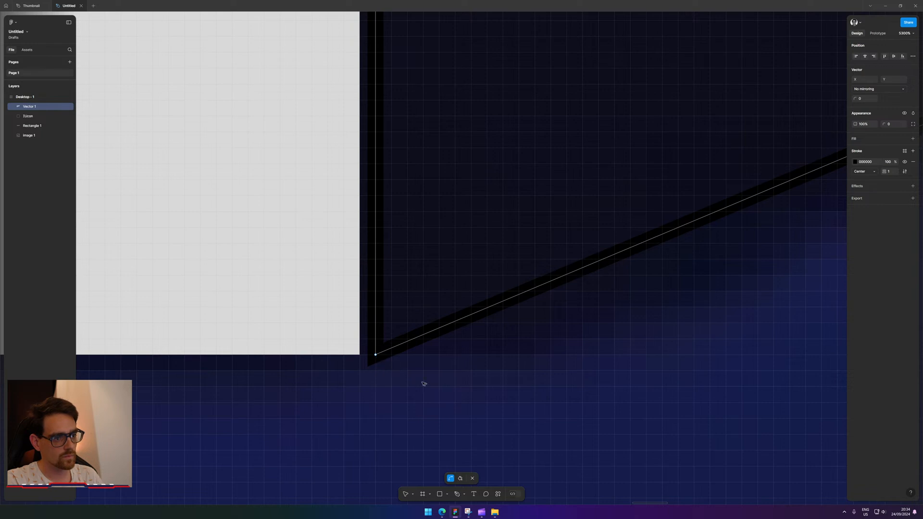
left_click_drag(377, 358, 487, 468)
Reshape the lower curve with the bottom handle, keeping the left side vertical.
scroll(520, 422, "down", 5)
scroll(520, 421, "down", 1)
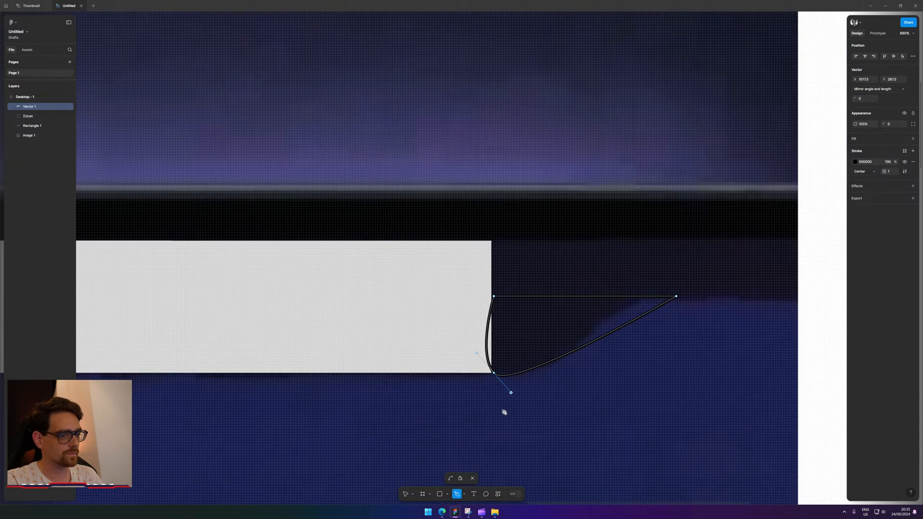
scroll(503, 410, "up", 2)
mouse_move(455, 313)
left_mouse_down()
mouse_move(478, 313)
mouse_move(460, 319)
left_mouse_up()
left_click_drag(465, 318, 489, 315)
scroll(494, 319, "right", 5)
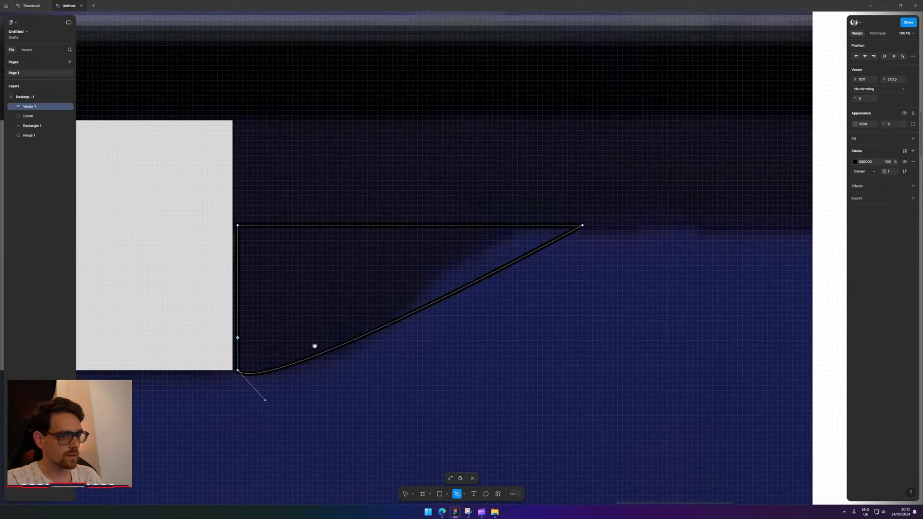
left_click_drag(266, 401, 470, 375)
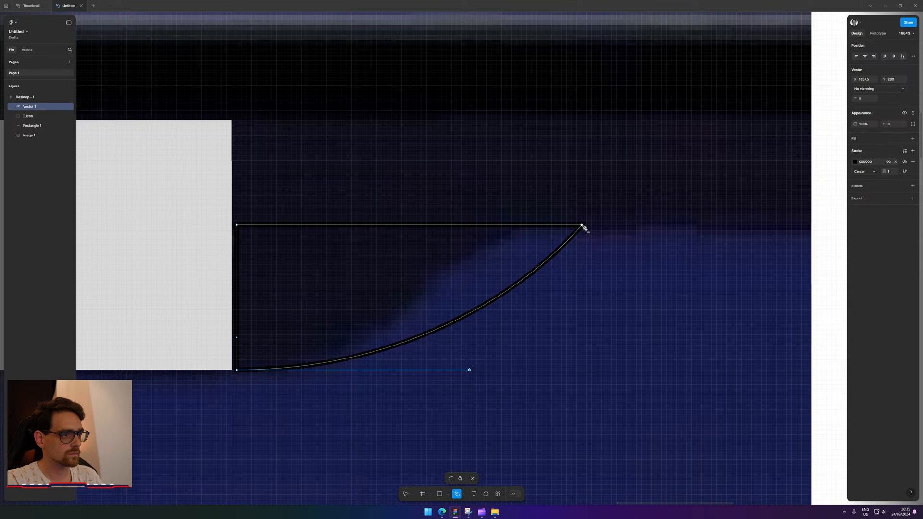
Flatten the curve near the top-right point and extend the bottom handle into an S-curve.
left_click_drag(582, 225, 599, 247)
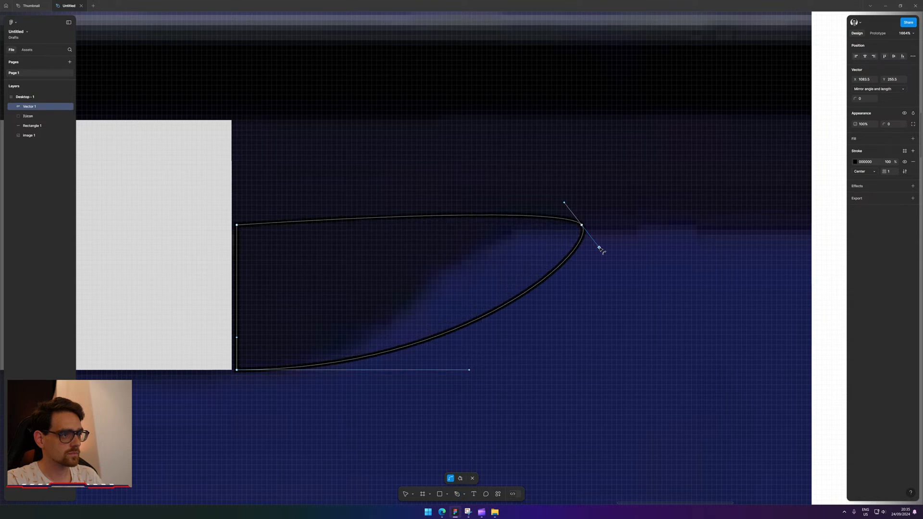
key("ctrl")
left_click_drag(565, 204, 391, 225)
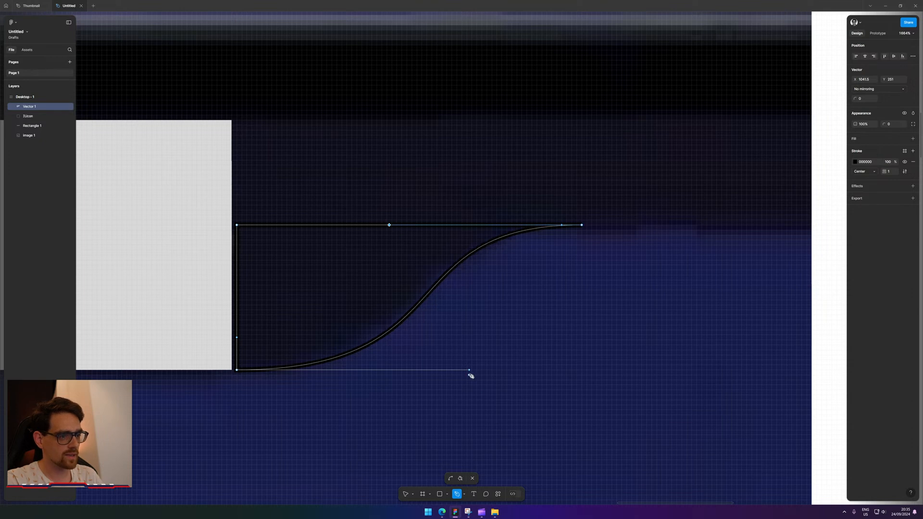
left_click_drag(470, 370, 433, 370)
scroll(576, 226, "up", 5)
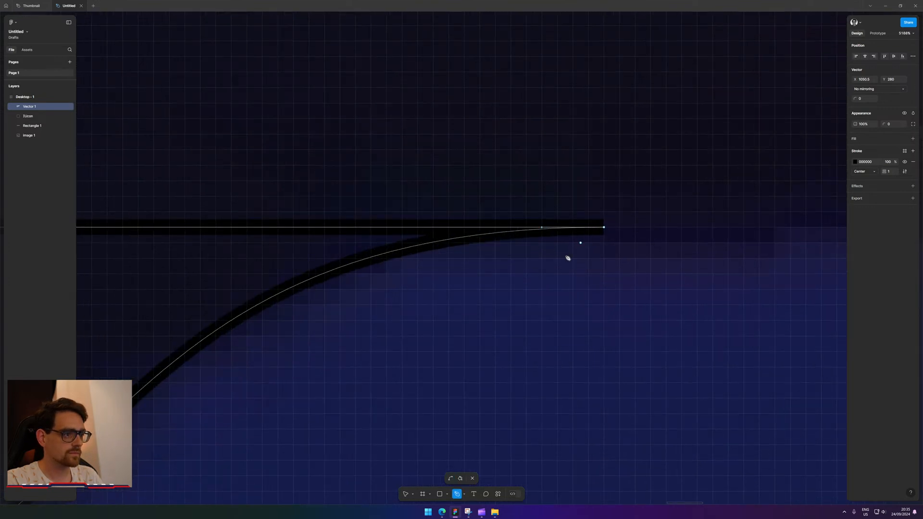
left_click_drag(263, 359, 636, 360)
left_click_drag(289, 375, 192, 327)
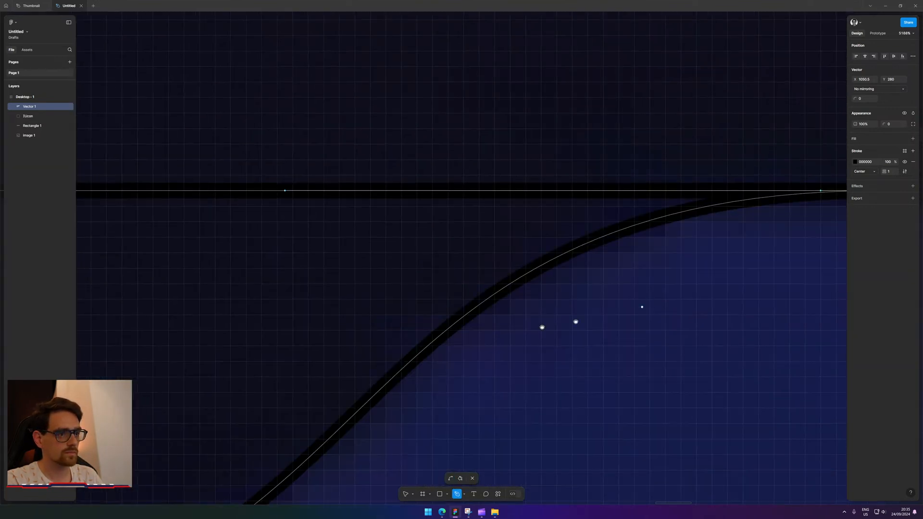
scroll(542, 327, "down", 3)
scroll(436, 416, "down", 5)
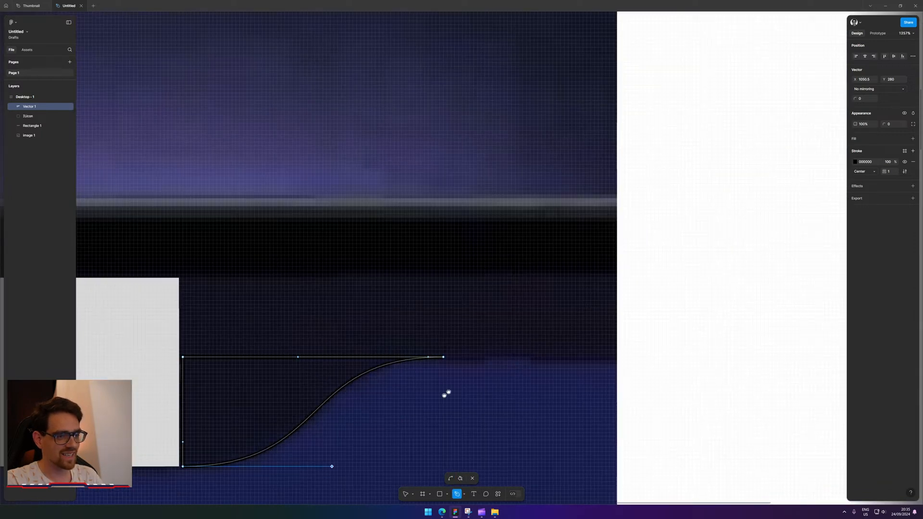
left_click_drag(446, 394, 624, 286)
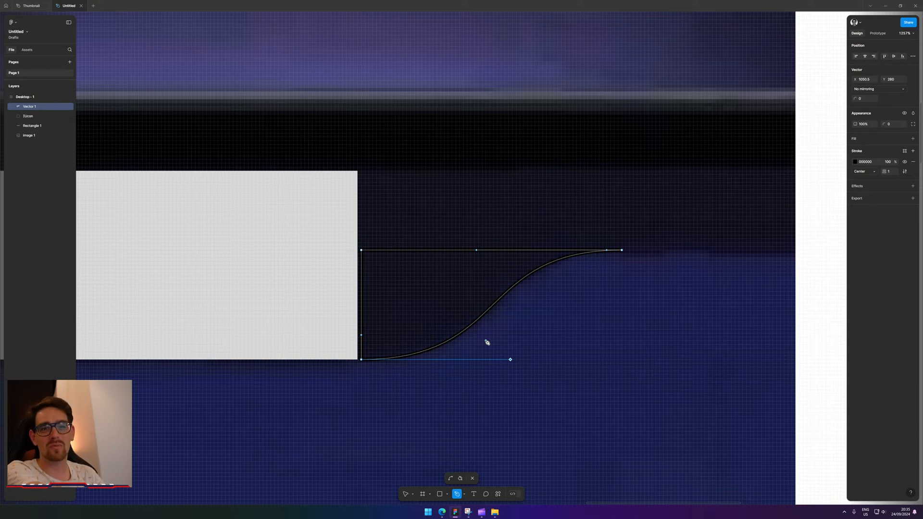
Use the Paint bucket to fill the enclosed curved region of the path.
key("Escape")
key("Escape")
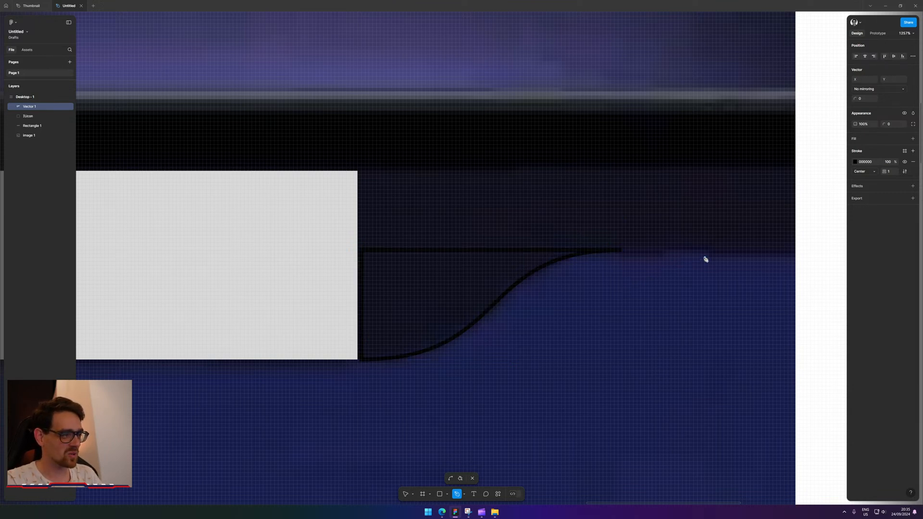
key("b")
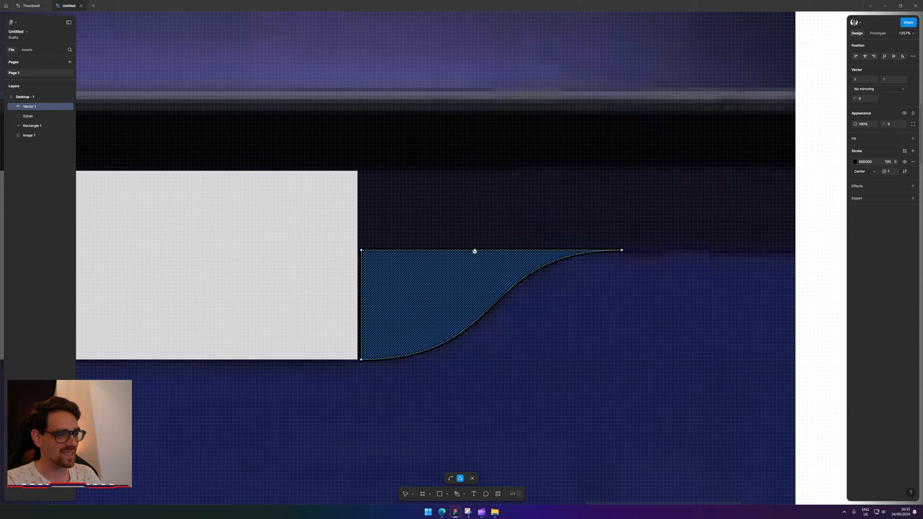
left_click(493, 291)
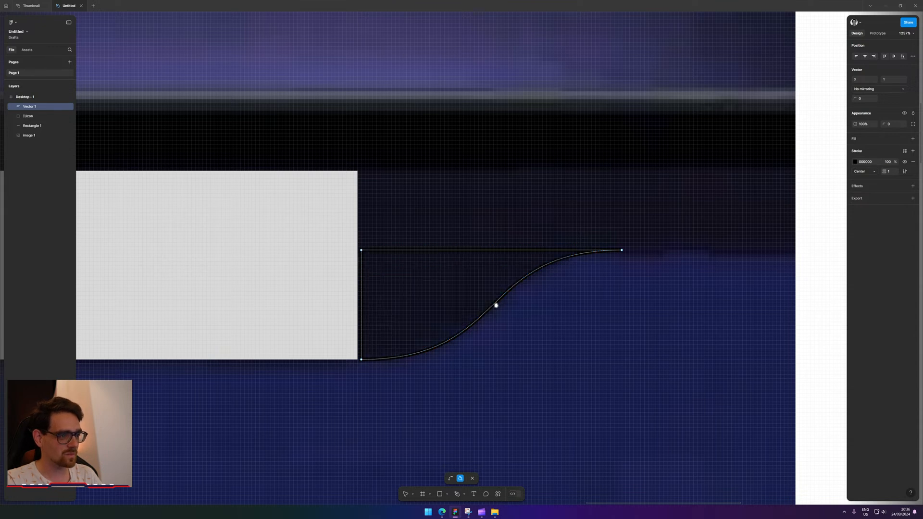
key("Escape")
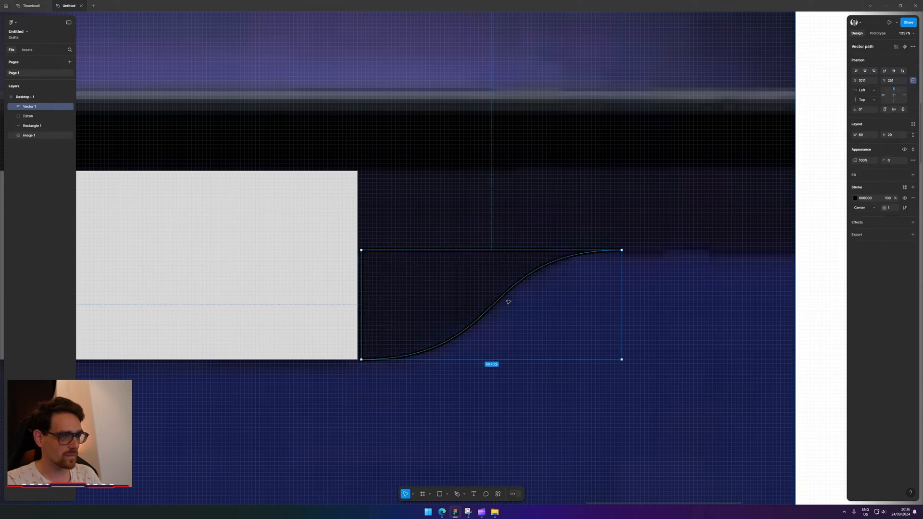
Give Vector 1 a solid 000000 black fill and delete its stroke.
left_click(913, 175)
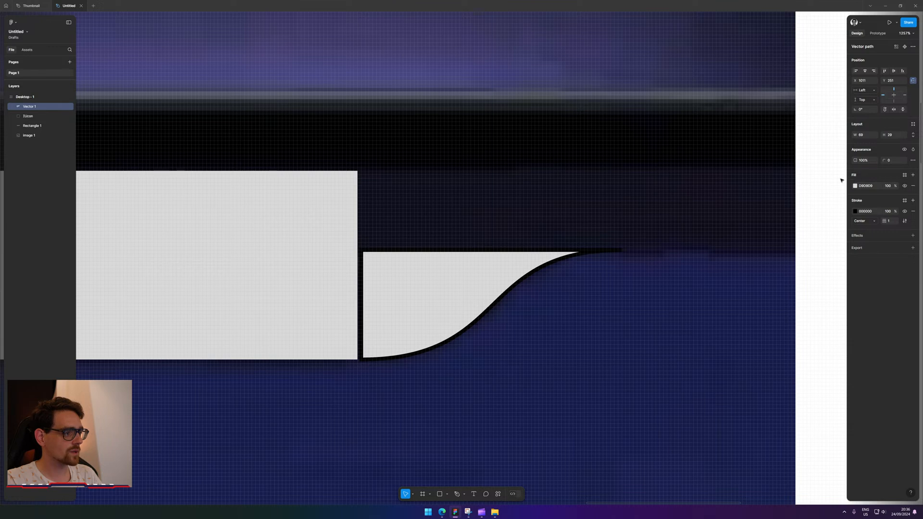
left_click(855, 186)
left_click_drag(823, 232, 604, 339)
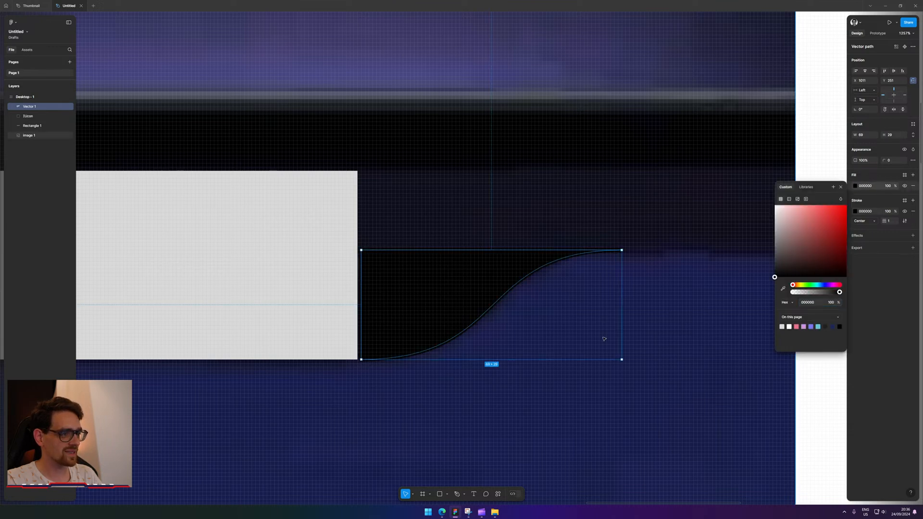
left_click(480, 290)
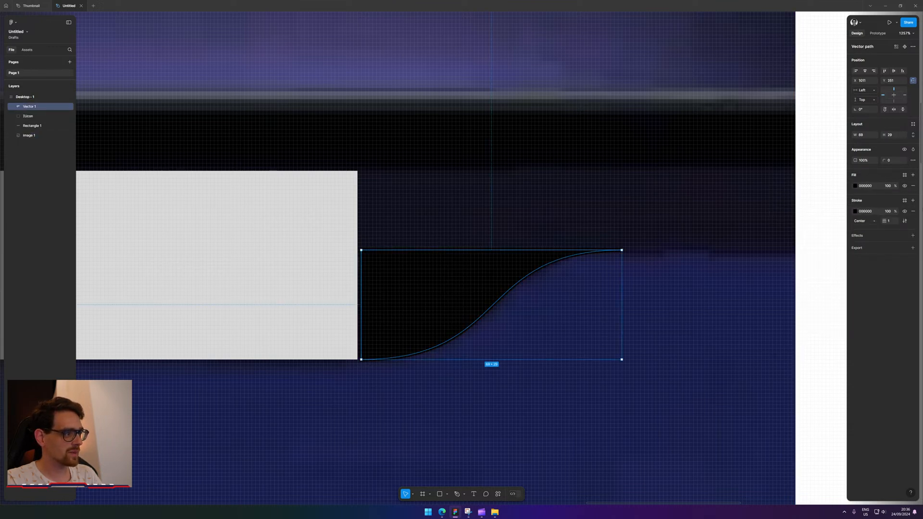
left_click(913, 211)
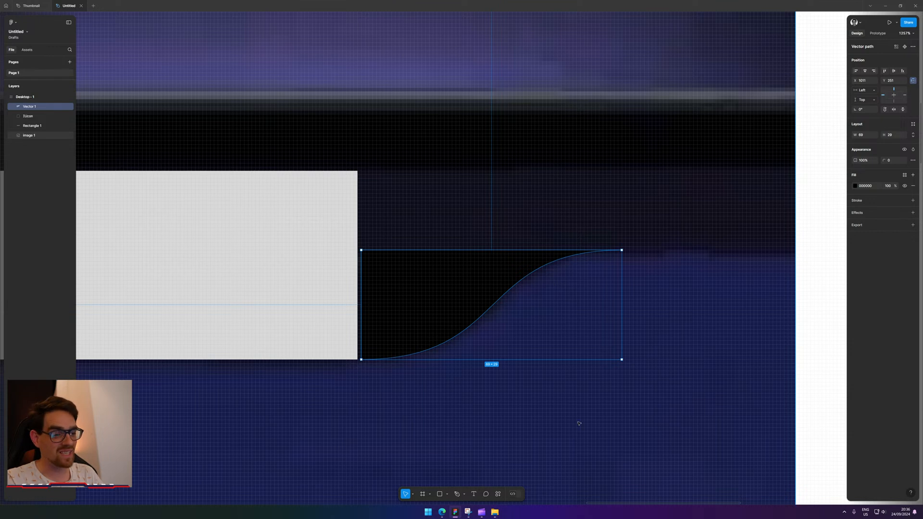
left_click(441, 512)
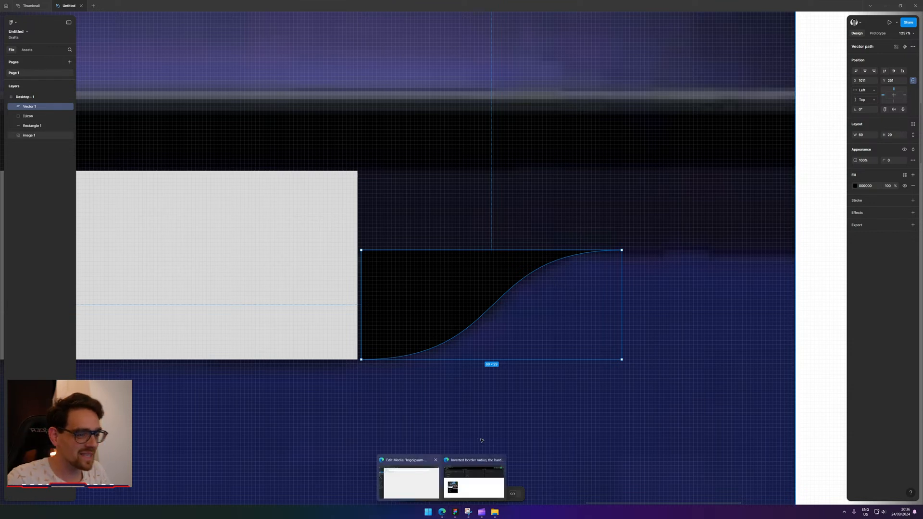
Search Bing for 'illustrator' in a new Edge tab.
left_click(409, 481)
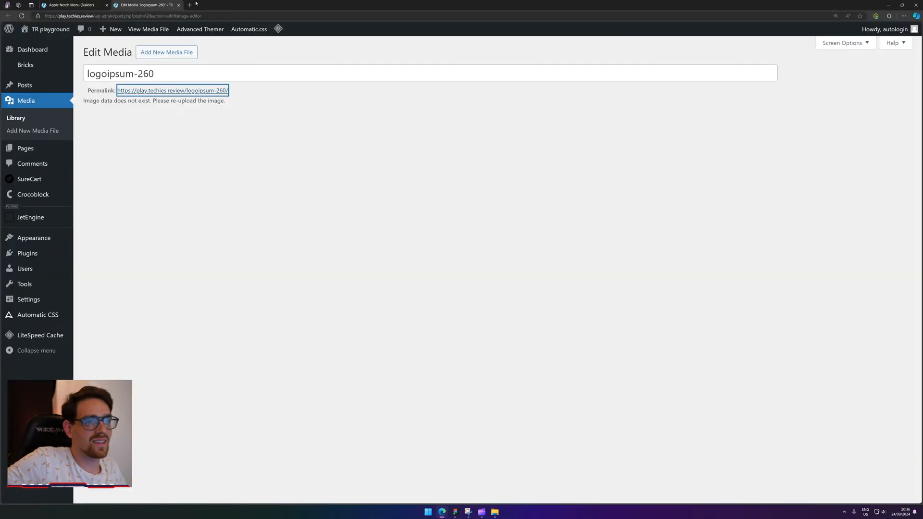
left_click(189, 5)
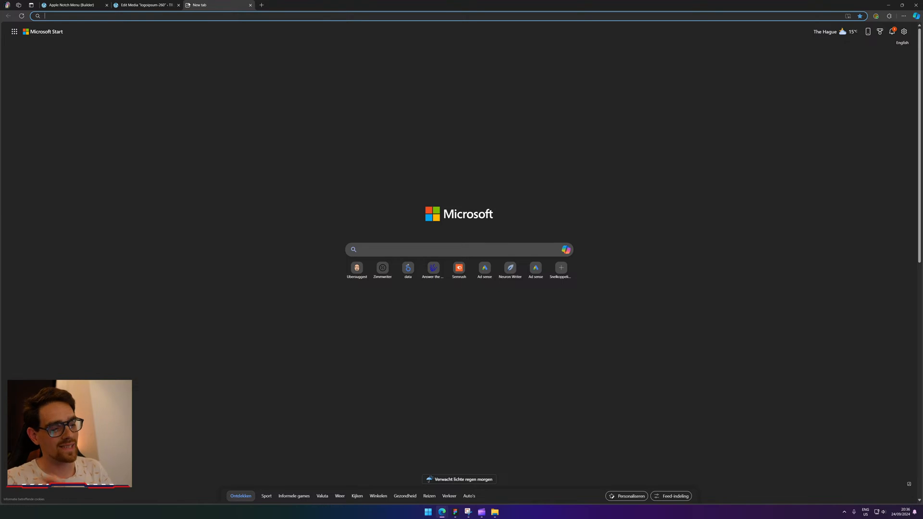
type("i")
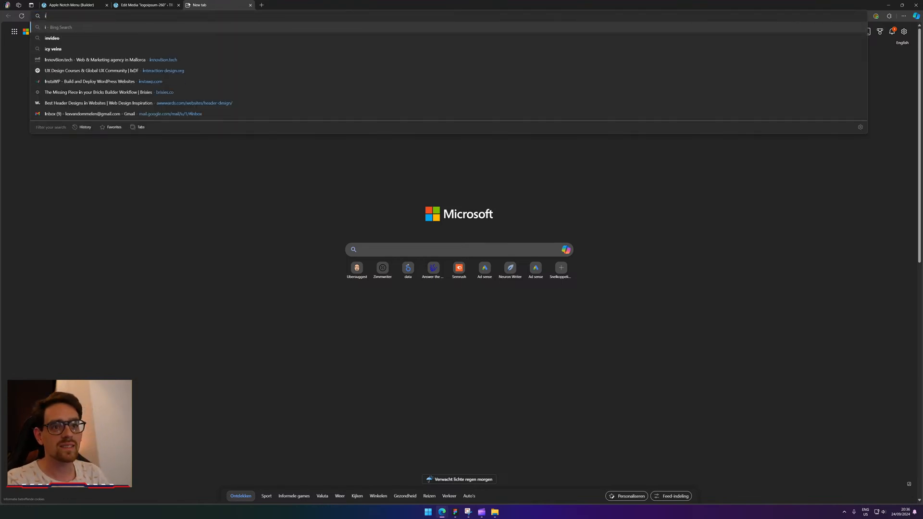
type("llustrator")
key("Return")
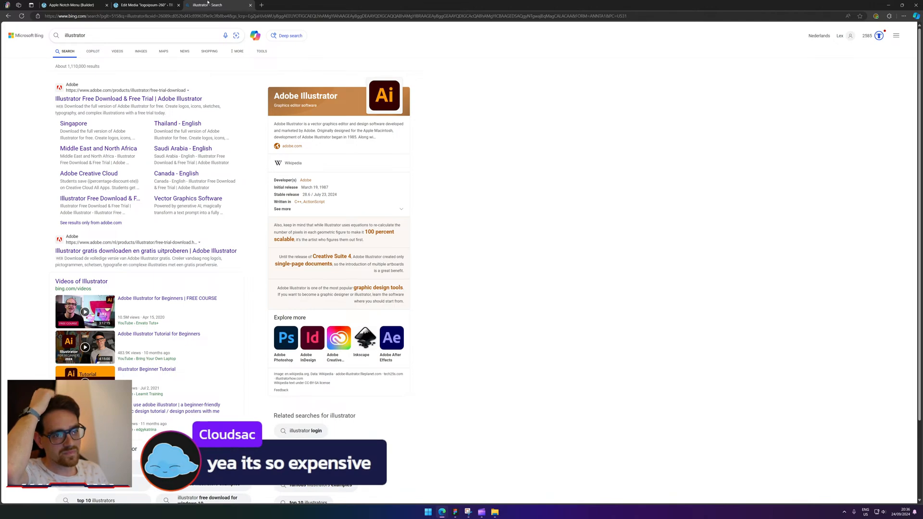
middle_click(207, 3)
key("ctrl+shift+t")
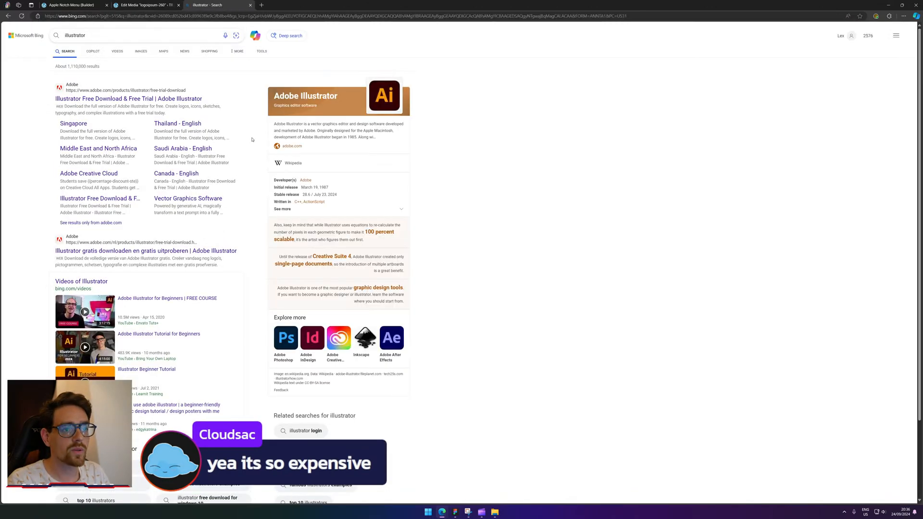
Check Adobe's Illustrator and Creative Cloud All Apps monthly prices, then close both tabs.
left_click(97, 102)
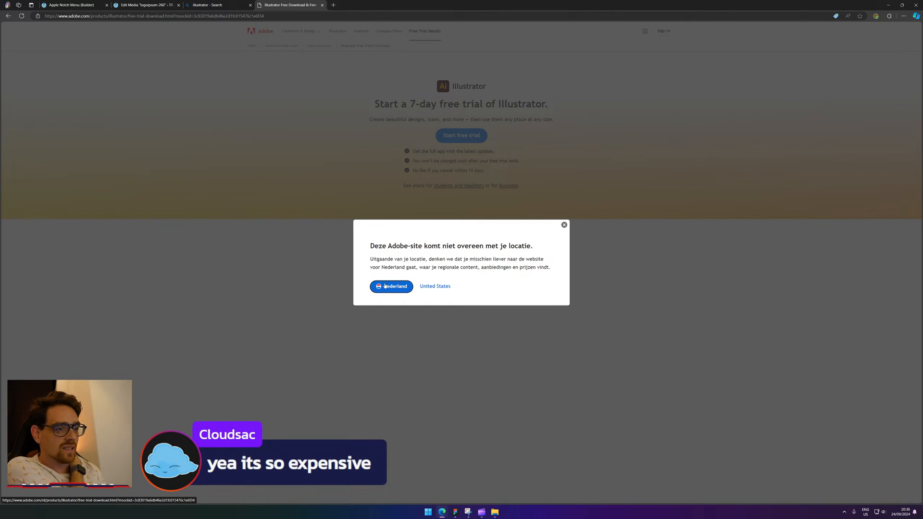
left_click(389, 287)
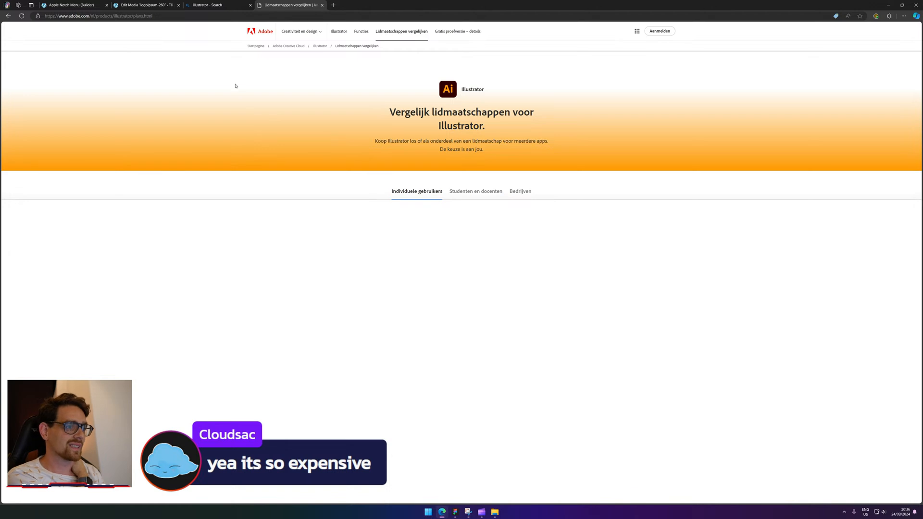
scroll(216, 213, "down", 1)
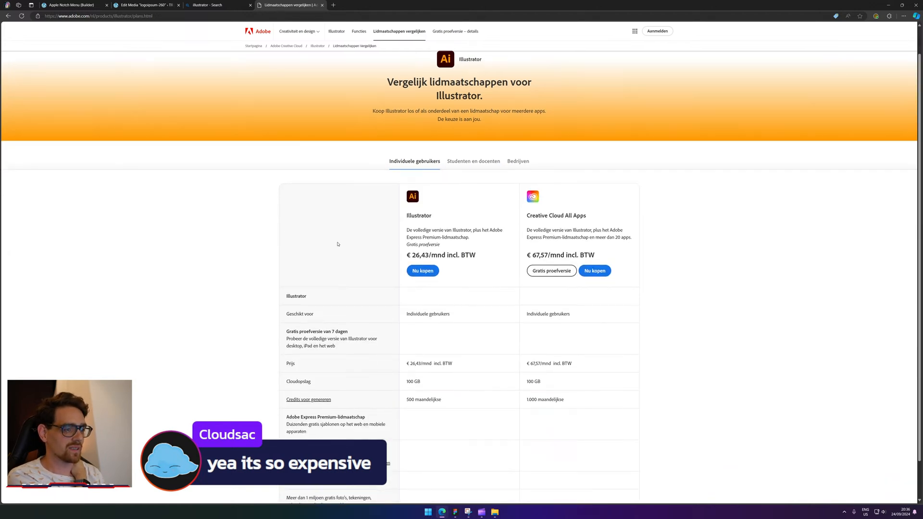
left_click_drag(411, 255, 420, 255)
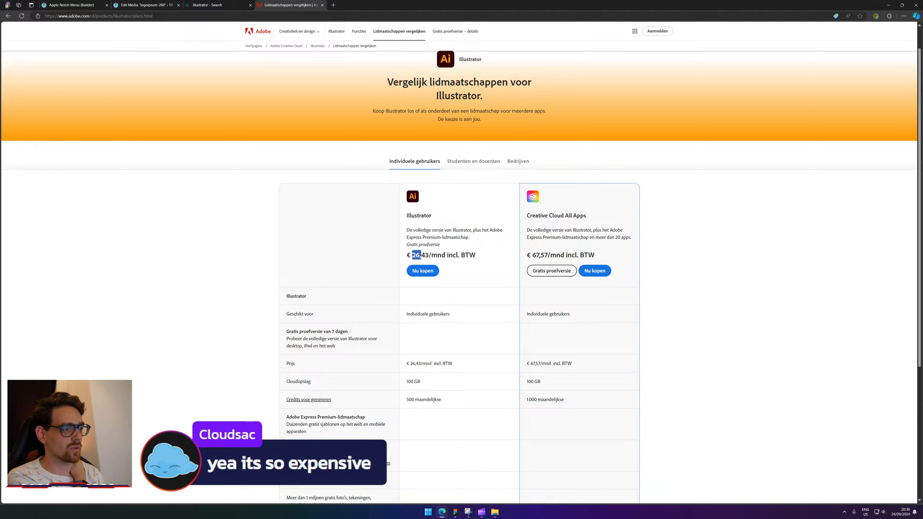
left_click_drag(540, 255, 536, 255)
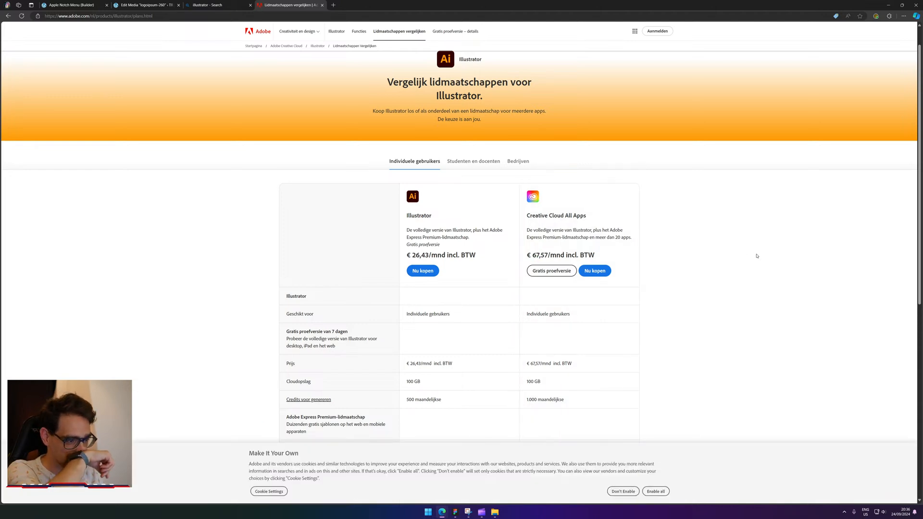
scroll(756, 256, "down", 8)
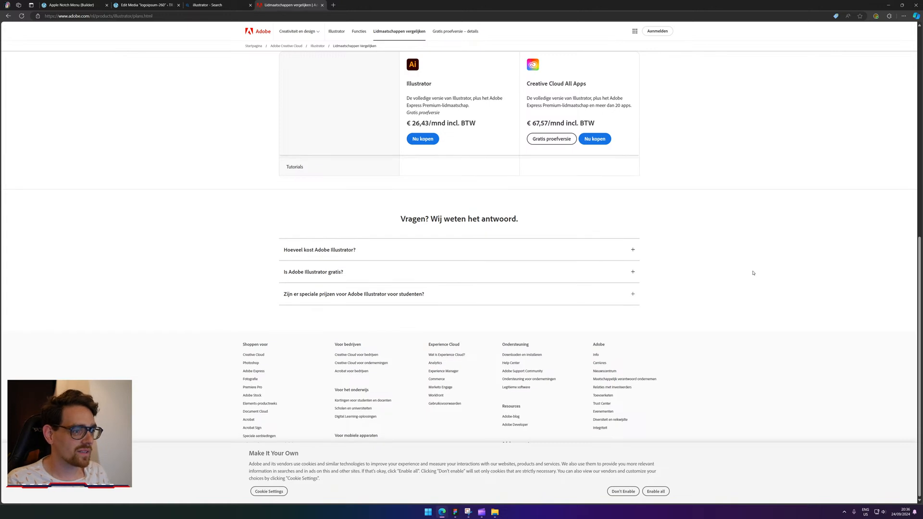
scroll(753, 272, "up", 10)
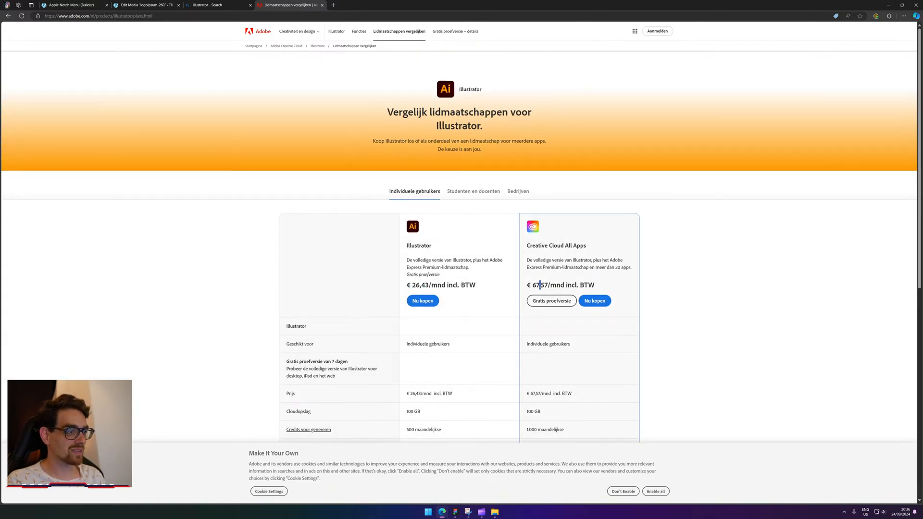
left_click_drag(540, 285, 575, 285)
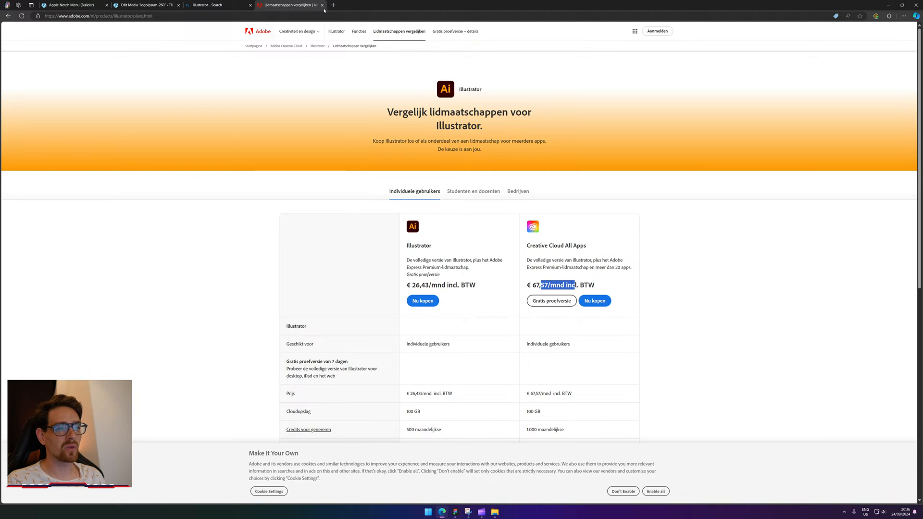
middle_click(284, 5)
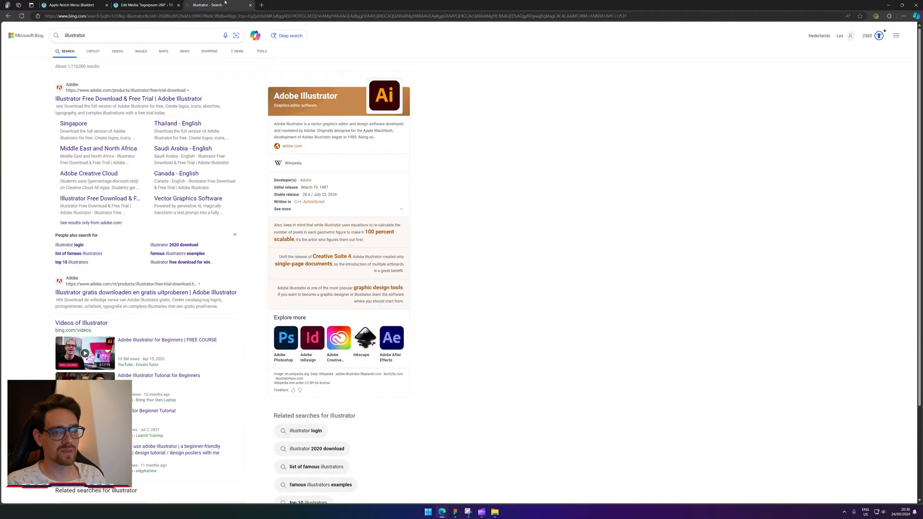
middle_click(225, 4)
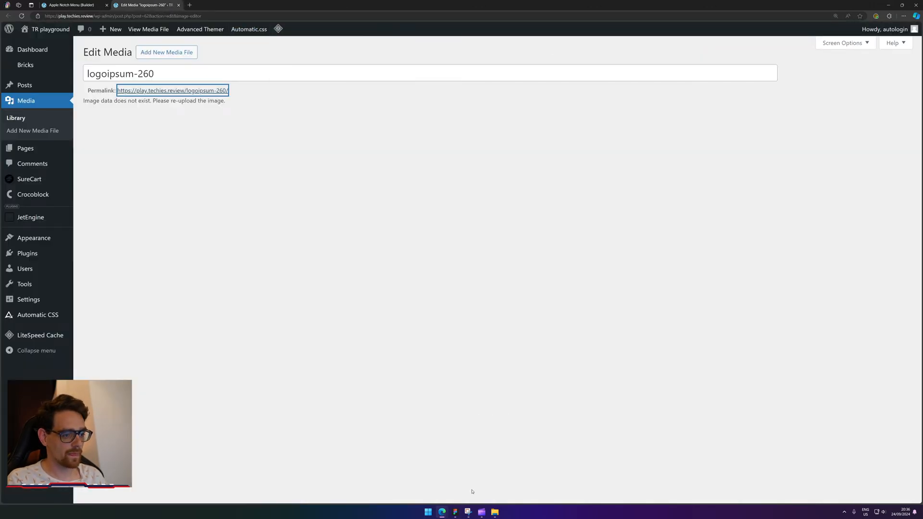
Back in Figma, stretch the curved vector's left edge to meet the grey bar.
left_click(456, 512)
left_click_drag(545, 400, 638, 364)
left_click(495, 424)
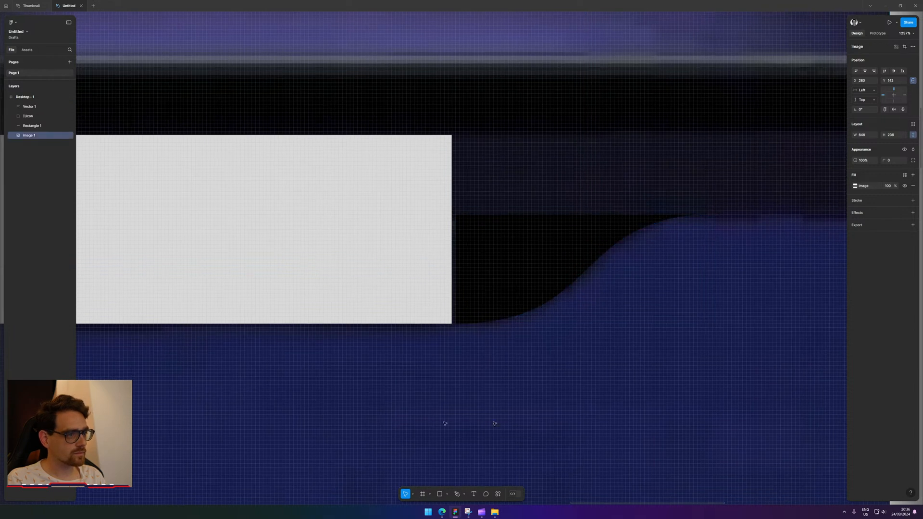
left_click_drag(236, 412, 440, 348)
scroll(539, 353, "down", 2)
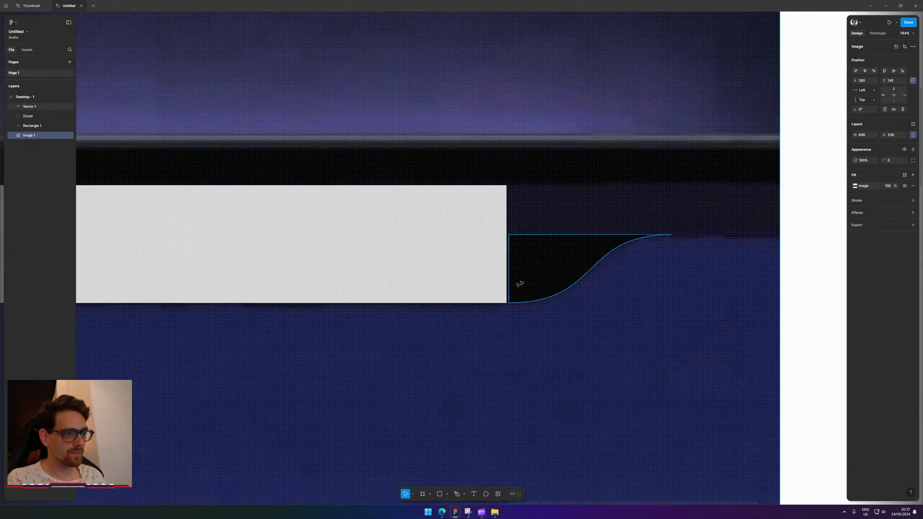
left_click(520, 284)
scroll(517, 269, "up", 5)
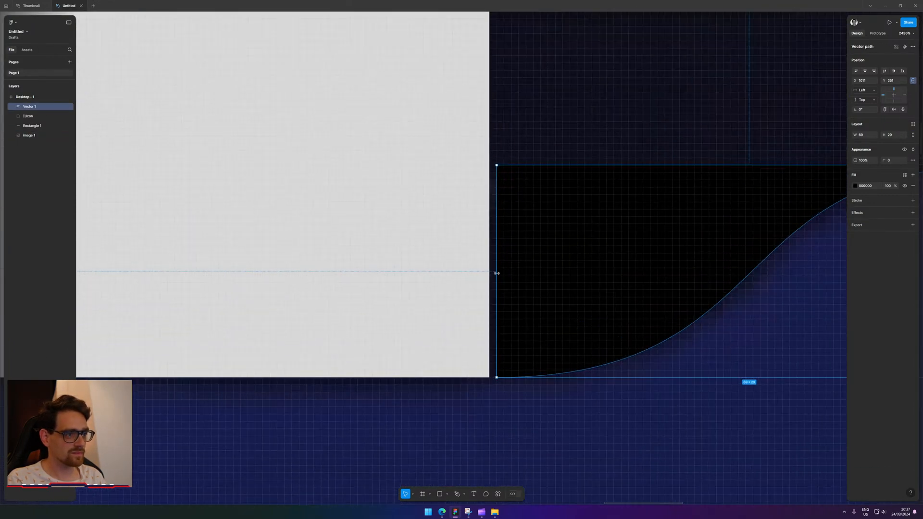
left_click_drag(496, 273, 487, 273)
scroll(573, 310, "down", 4)
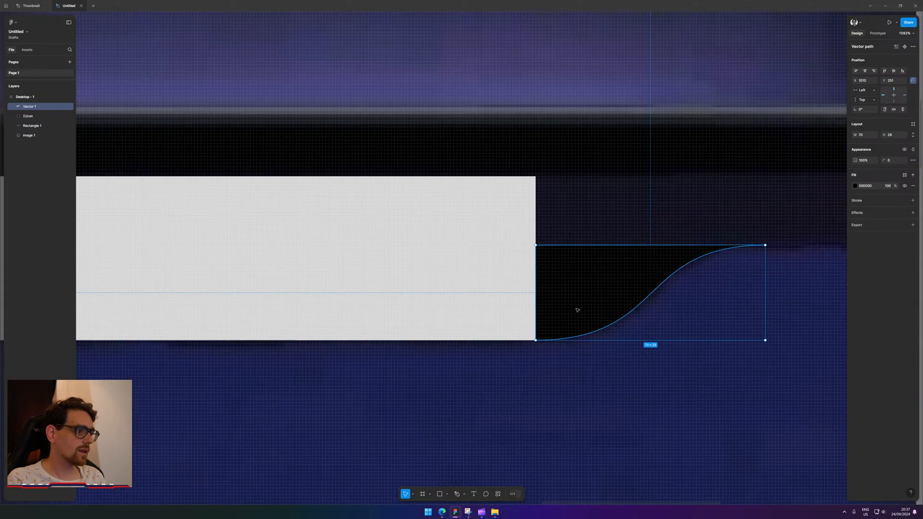
left_click_drag(637, 322, 435, 350)
left_click_drag(324, 315, 445, 303)
Zoom out over the whole nav bar, check the centred logo icon, then deselect it.
scroll(445, 303, "up", 5)
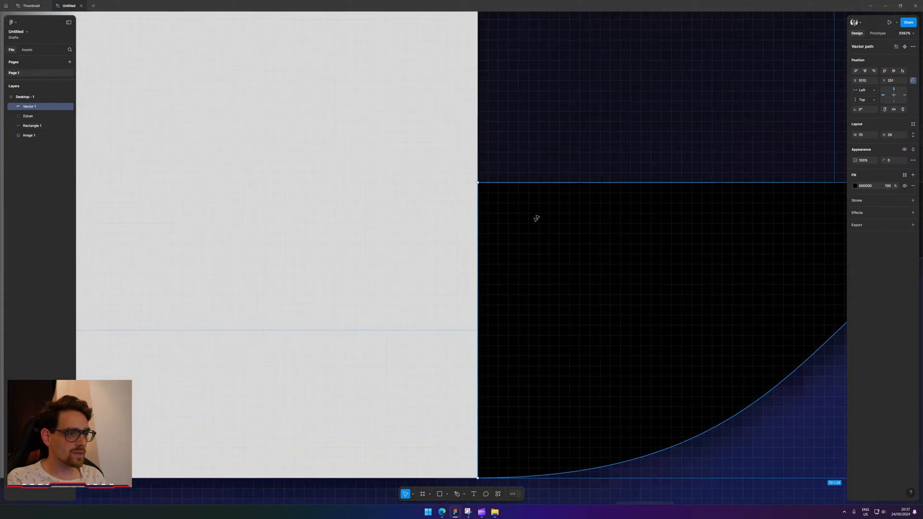
scroll(516, 186, "down", 4)
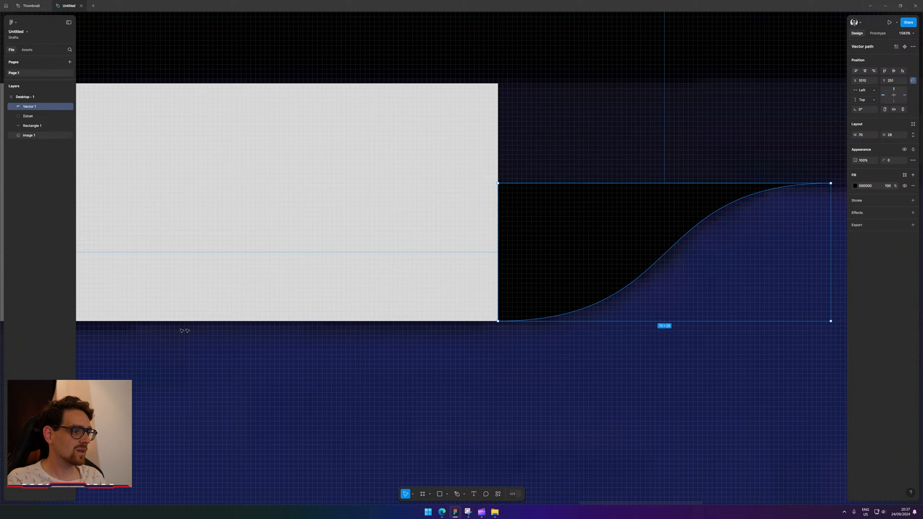
scroll(121, 316, "down", 5)
left_click_drag(120, 316, 397, 282)
scroll(370, 342, "down", 1)
left_click_drag(370, 341, 636, 305)
left_click_drag(256, 342, 684, 302)
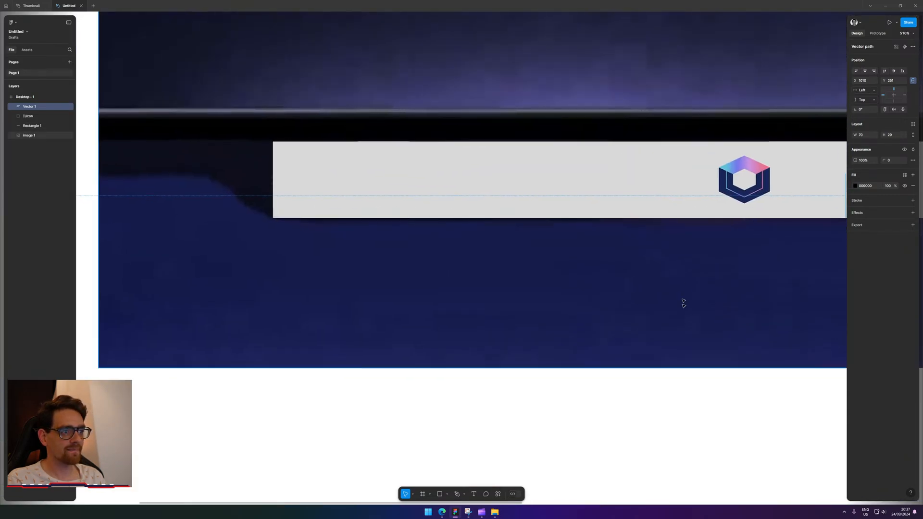
left_click_drag(600, 293, 288, 339)
scroll(387, 356, "down", 3)
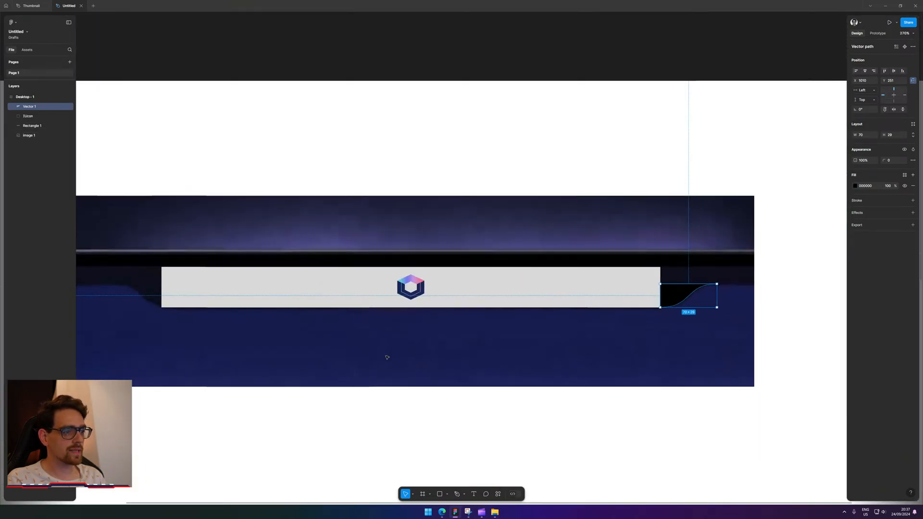
left_click(418, 288)
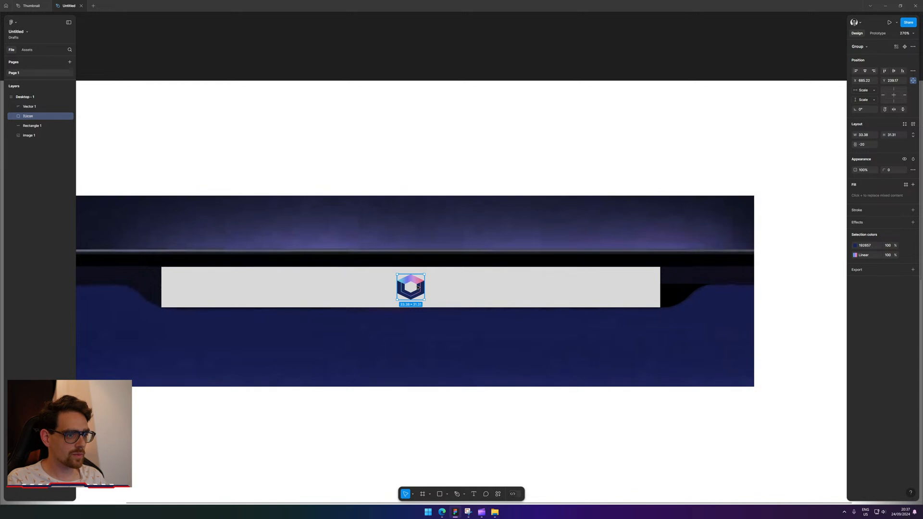
scroll(420, 287, "up", 3)
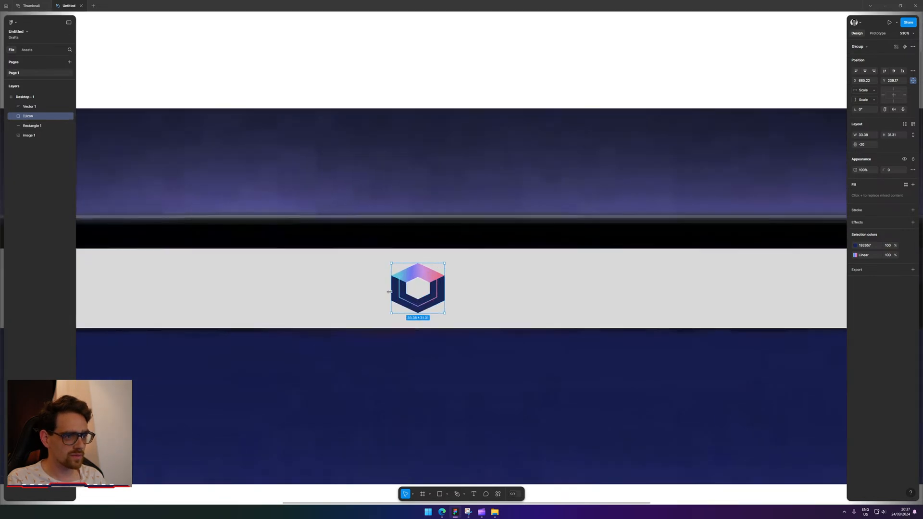
scroll(458, 284, "down", 6)
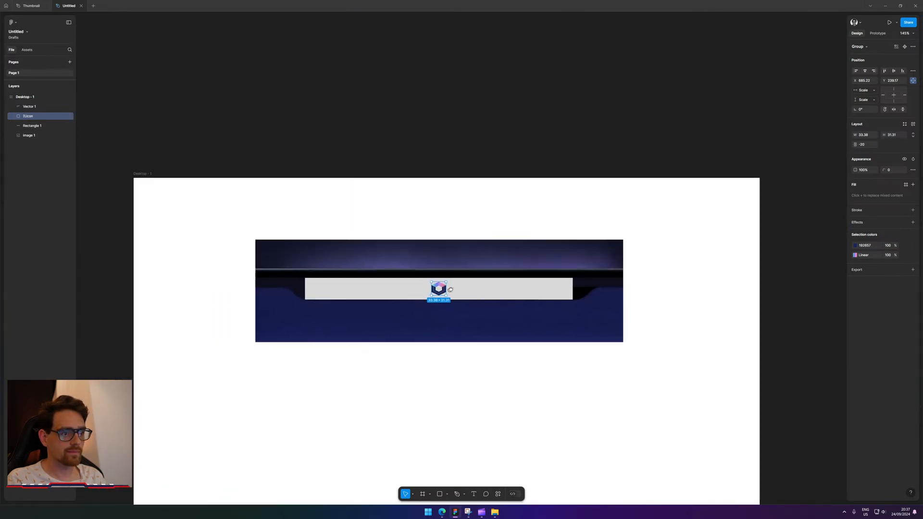
left_click(472, 415)
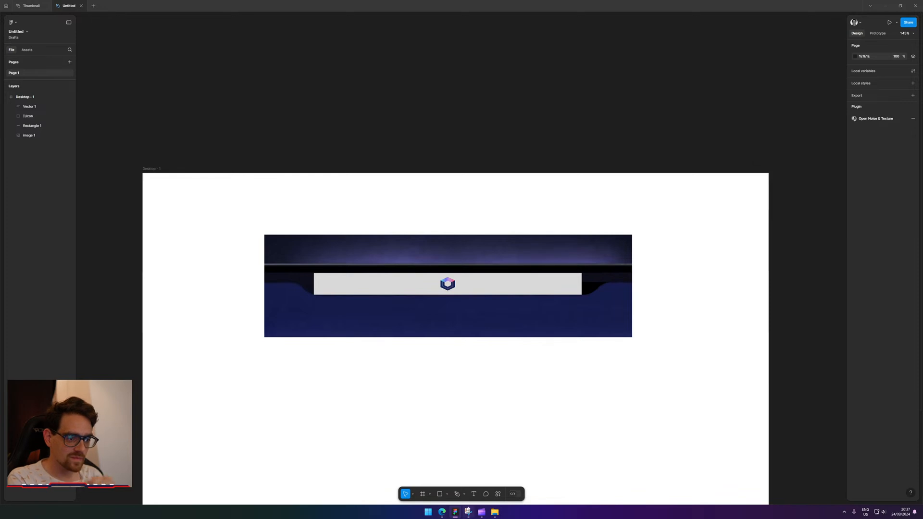
Drop the Logoipsum logo file onto the canvas and select its hexagon shapes.
key("alt+Tab")
left_click_drag(579, 96, 499, 285)
scroll(457, 279, "up", 6)
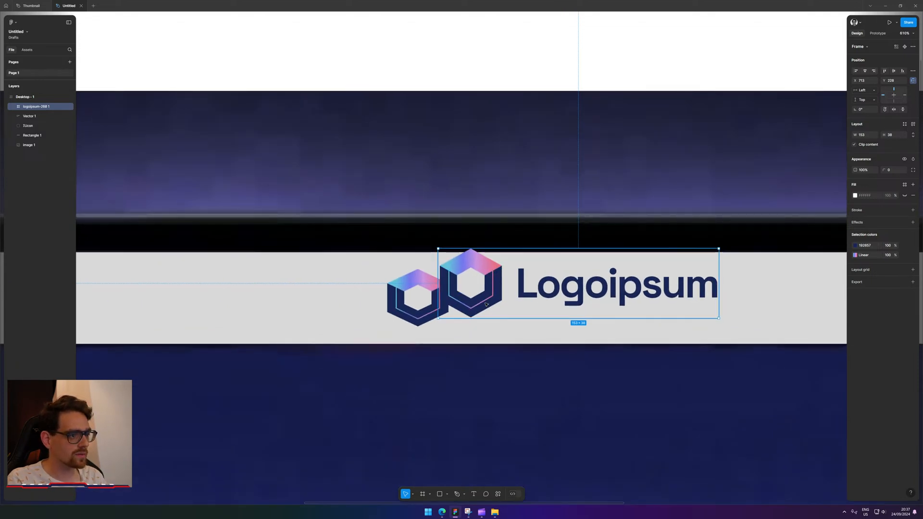
double_click(485, 304)
left_click(488, 264, "shift")
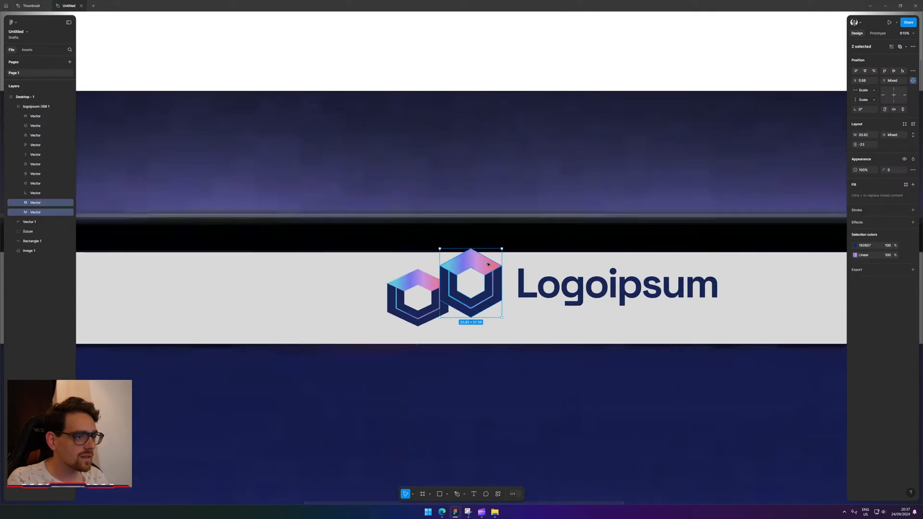
left_click(416, 312)
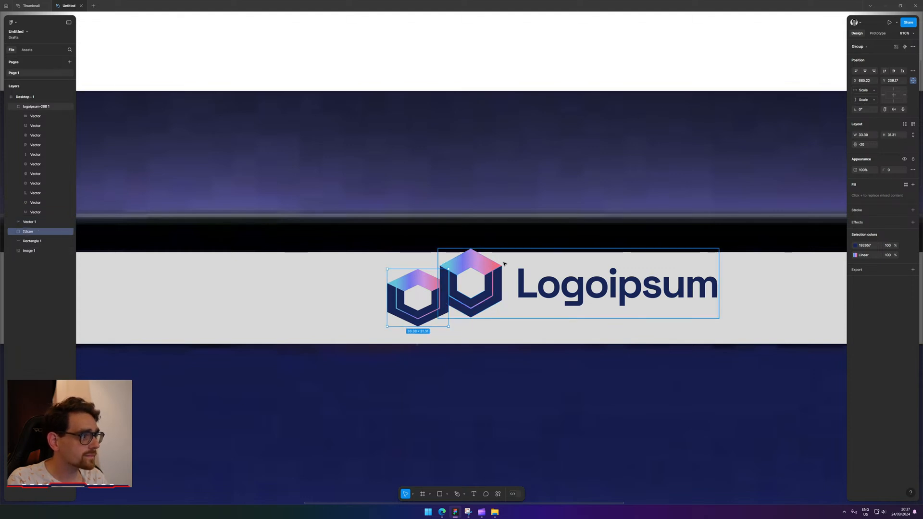
double_click(489, 269)
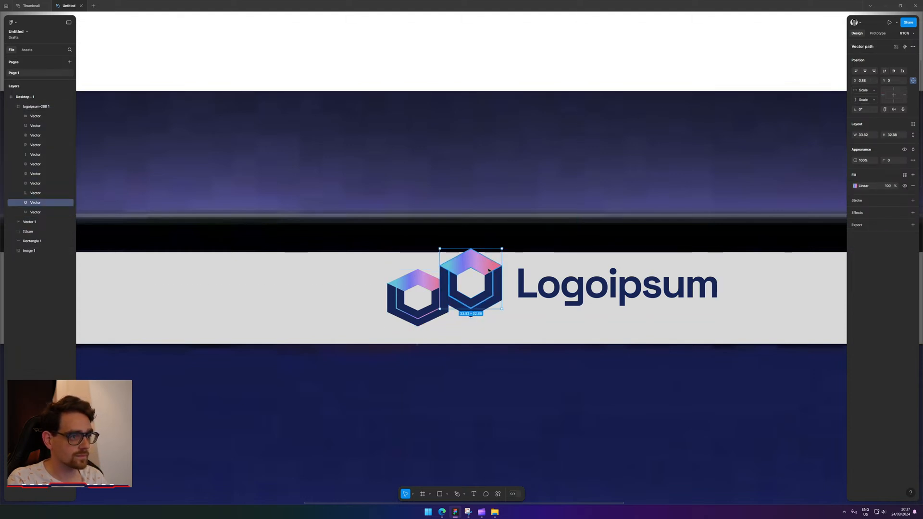
key("ctrl+d")
left_click_drag(489, 270, 389, 409)
key("ctrl+z")
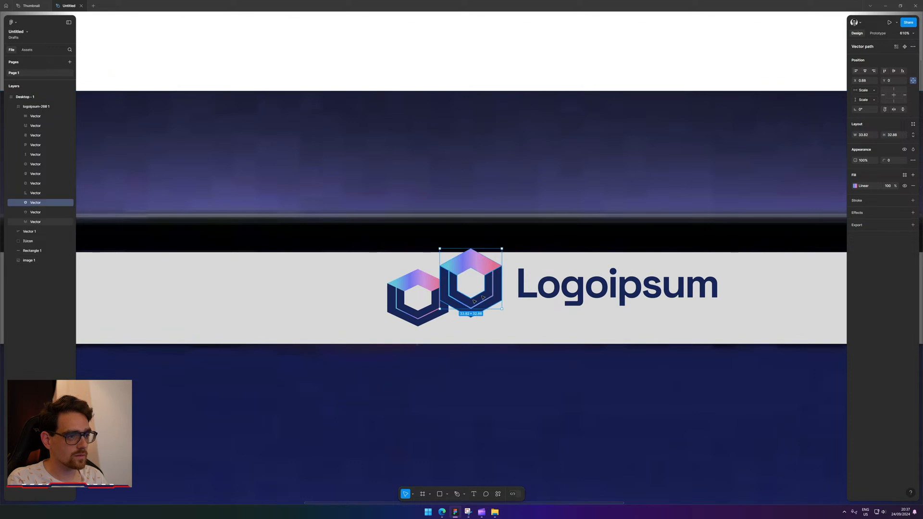
Duplicate the three hexagon layers below the banner and delete the Logoipsum logo group.
left_click(43, 212)
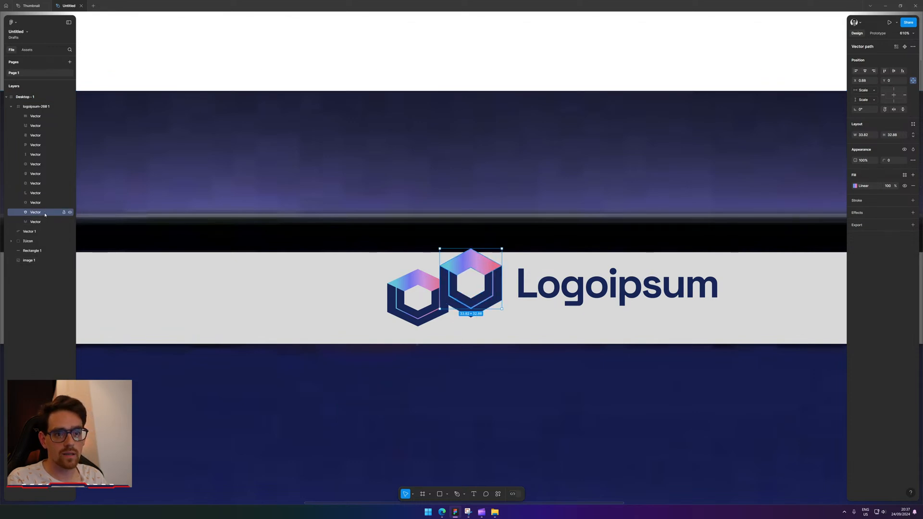
left_click(44, 203)
left_click(42, 213)
left_click(43, 222, "shift")
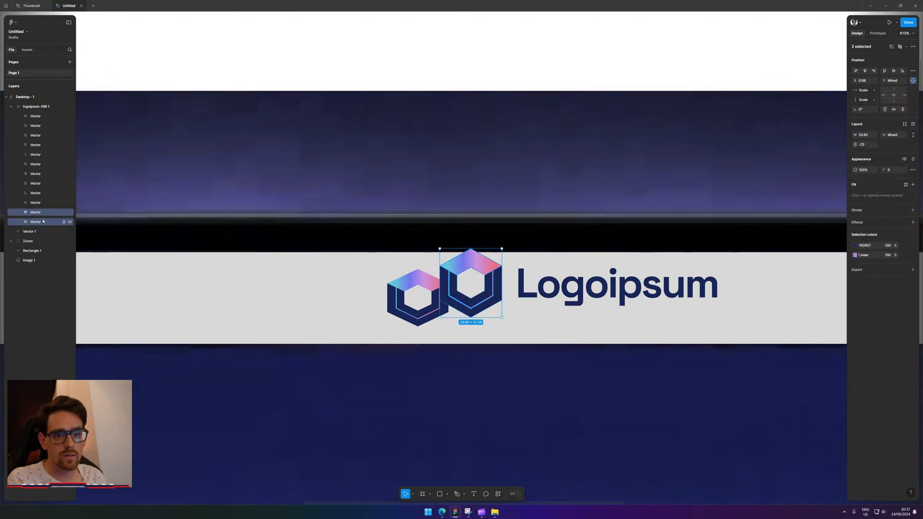
left_click(42, 205, "shift")
key("ctrl+d")
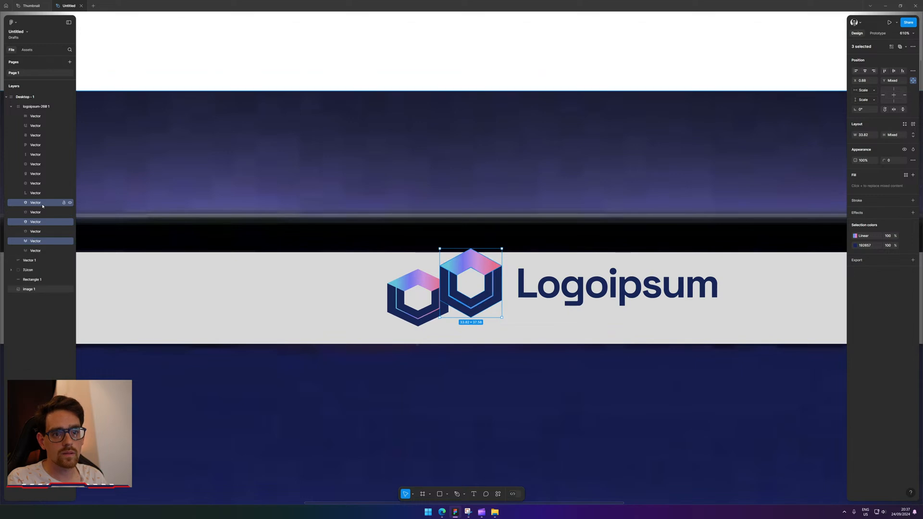
left_click_drag(42, 203, 30, 101)
scroll(406, 234, "down", 10)
scroll(414, 238, "up", 5)
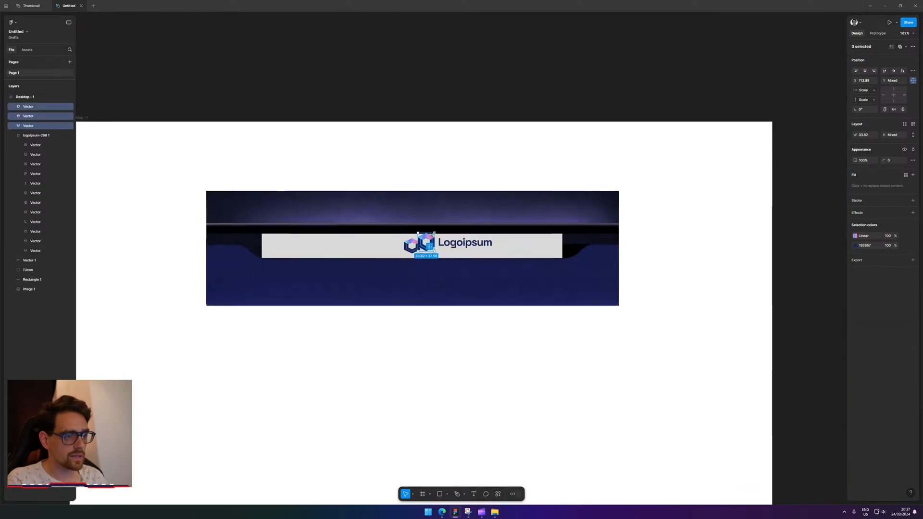
left_click_drag(432, 238, 401, 357)
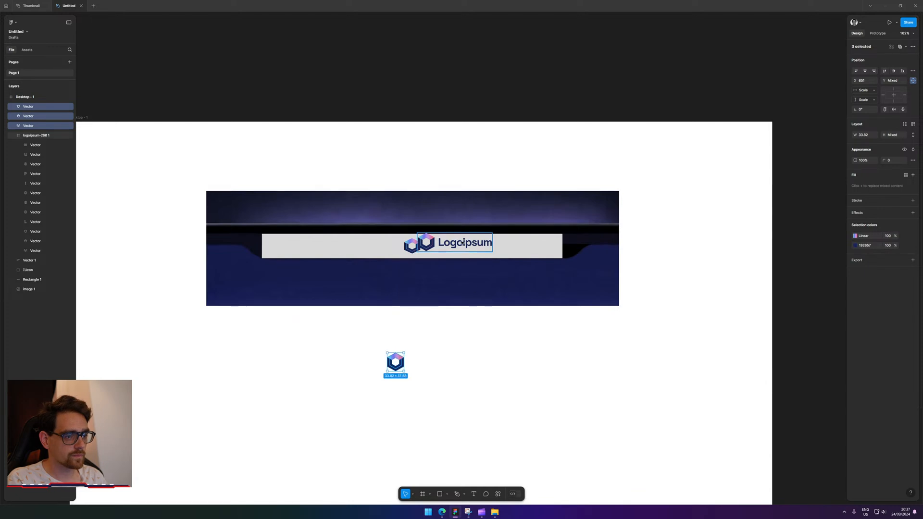
left_click(455, 242)
key("Delete")
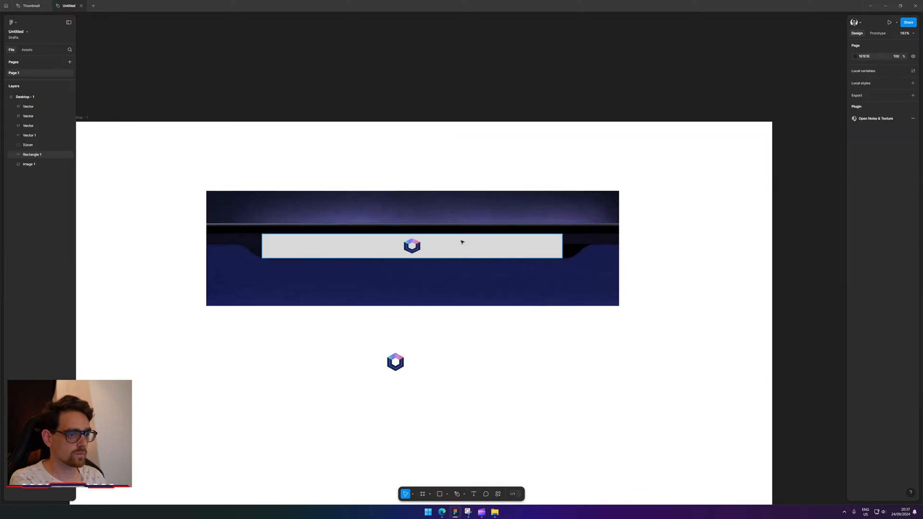
Delete the old icon from the nav bar and group the three hexagon pieces.
left_click(417, 245)
key("Delete")
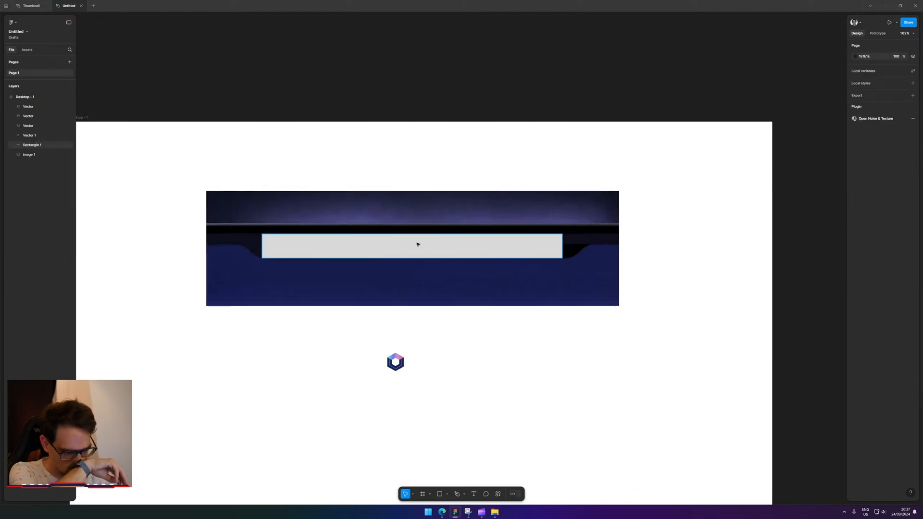
left_click(390, 355)
left_click_drag(373, 336, 473, 414)
key("ctrl+t")
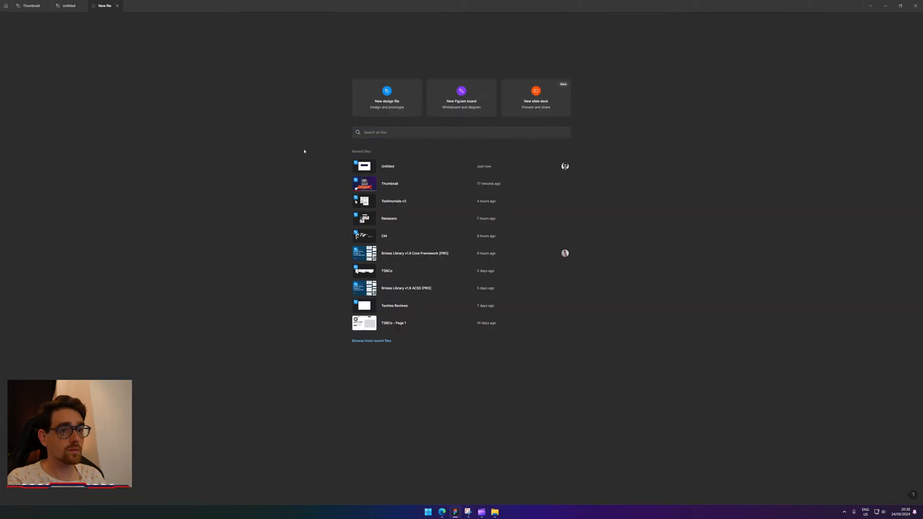
left_click(82, 6)
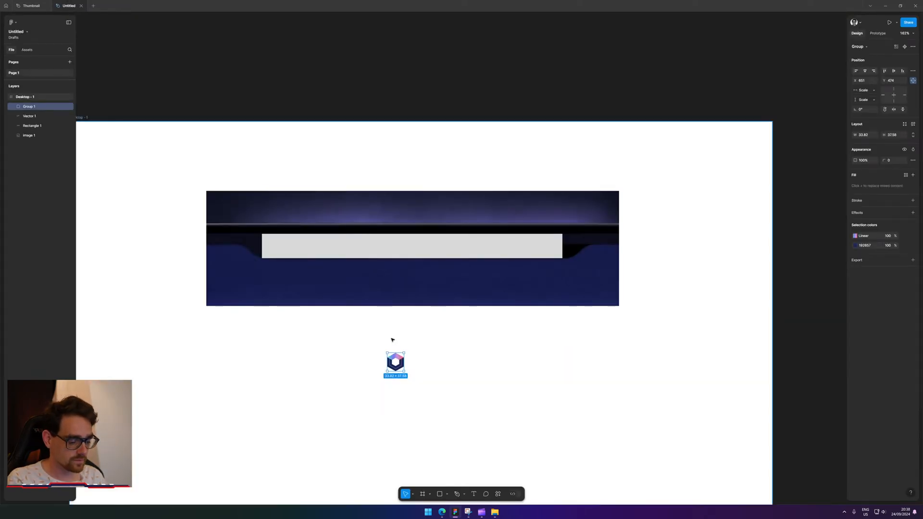
scroll(406, 354, "up", 5)
left_click_drag(404, 358, 442, 348)
Move the black curved shape out beside the hexagon logo.
left_click(678, 187)
scroll(679, 188, "up", 3)
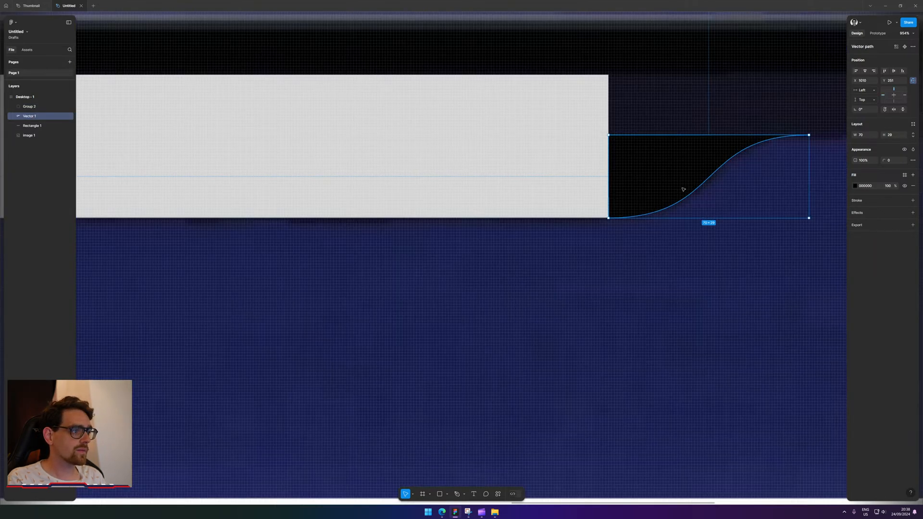
scroll(677, 202, "up", 3)
scroll(676, 203, "down", 2)
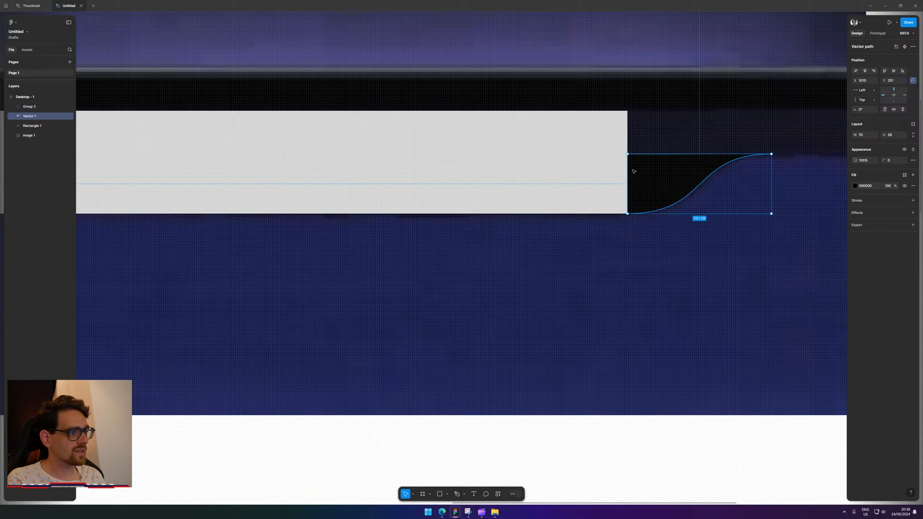
scroll(660, 262, "down", 5)
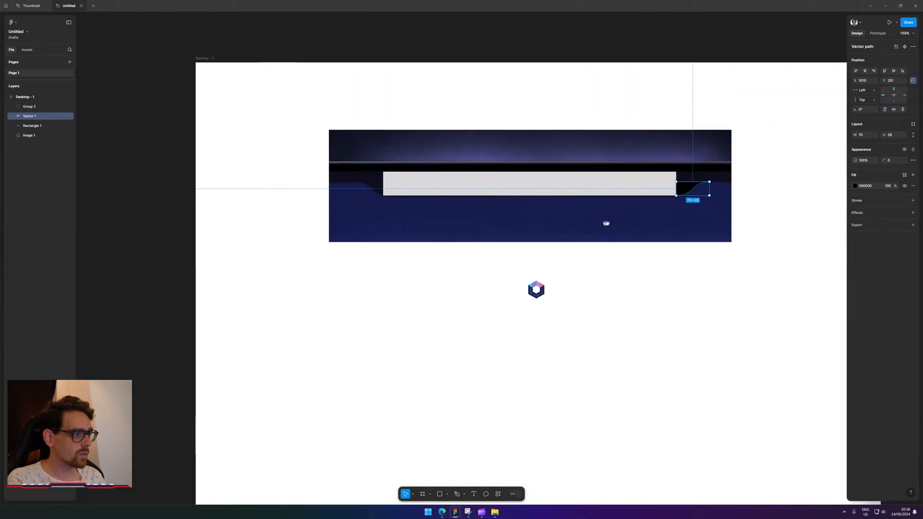
scroll(658, 211, "up", 2)
scroll(658, 211, "up", 1)
left_click_drag(707, 188, 577, 327)
left_click(580, 351)
Duplicate the curve, flip the copy horizontally and place it left of the original.
left_click(577, 321)
key("ctrl+d")
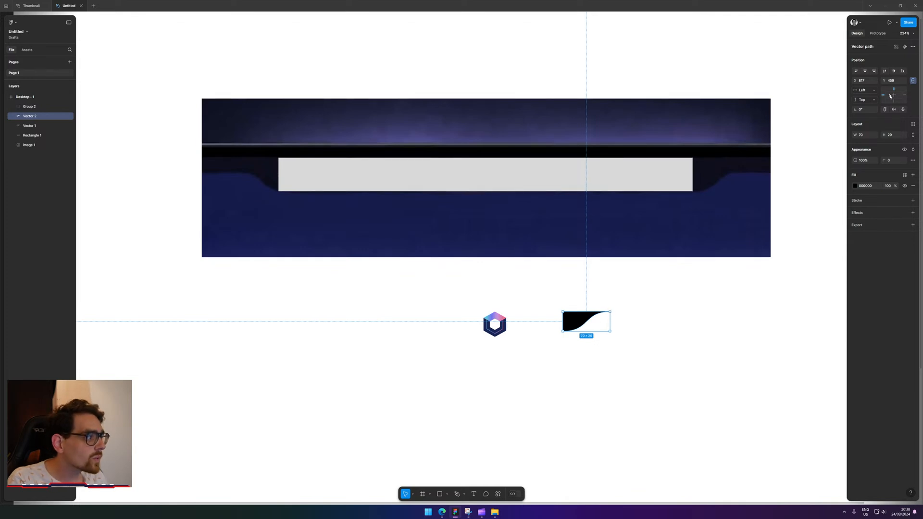
left_click(894, 110)
left_click_drag(604, 326, 559, 329)
Align the curve with its mirror and fill the gap between them with a black rectangle.
left_click_drag(584, 325, 593, 326)
left_click(630, 370)
scroll(584, 373, "up", 10)
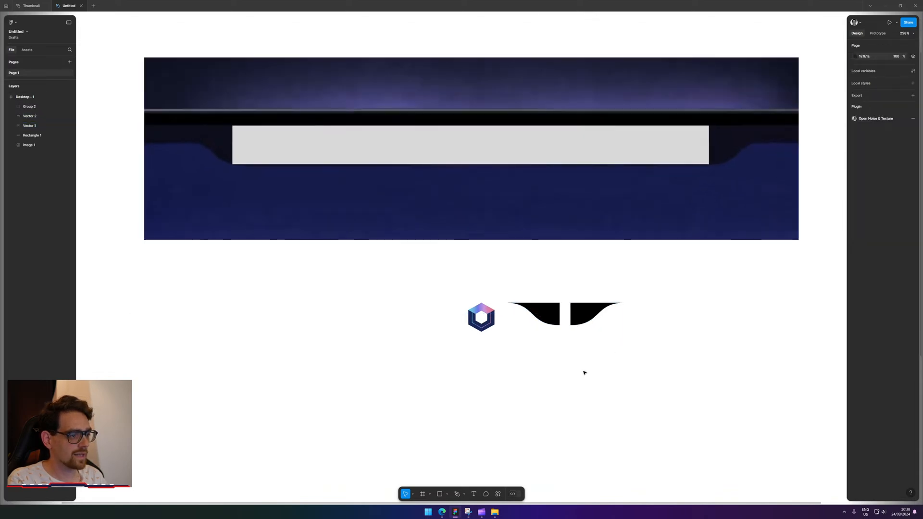
key("r")
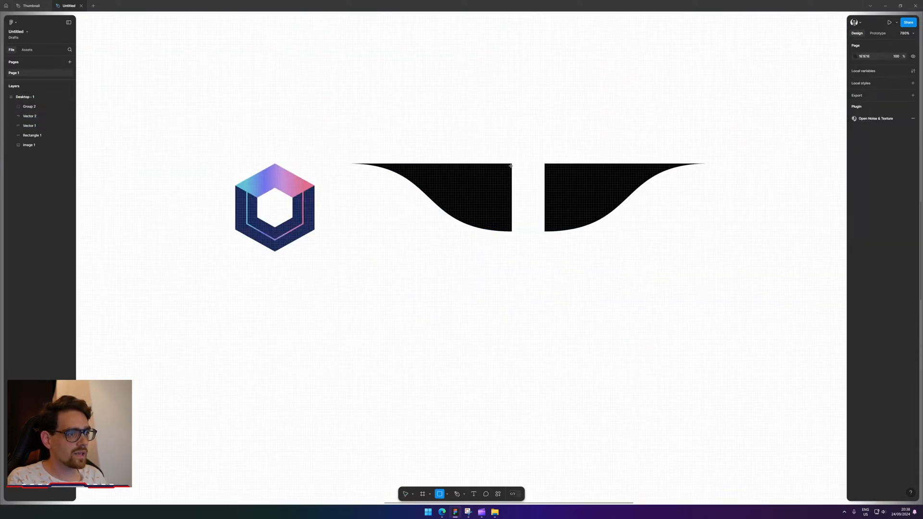
scroll(511, 166, "up", 6)
left_click_drag(512, 164, 585, 316)
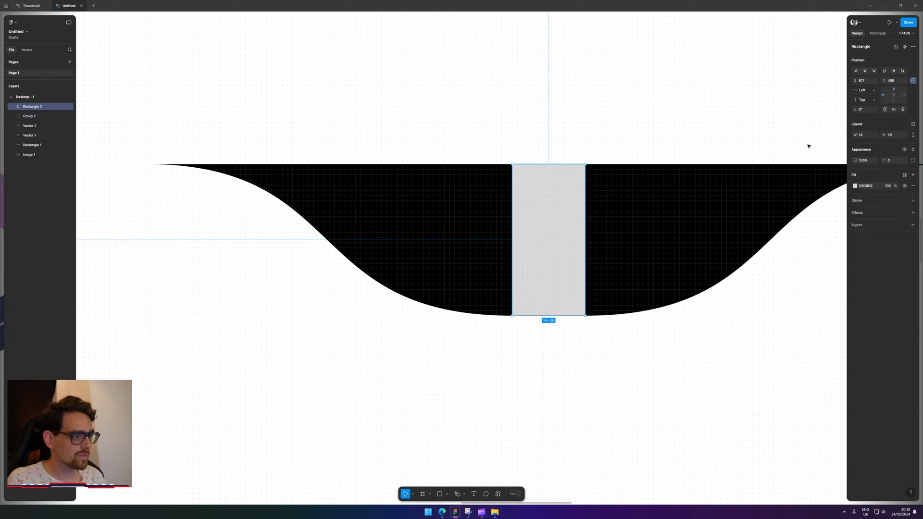
left_click(856, 186)
left_click_drag(810, 253, 719, 337)
left_click(690, 354)
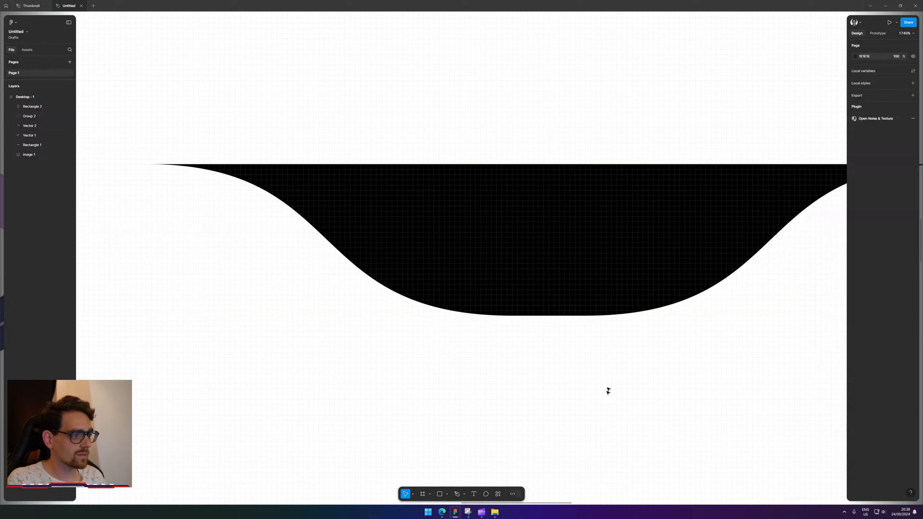
Place the hexagon logo on the black notch, layered above the filler rectangle.
scroll(633, 345, "down", 8)
left_click_drag(637, 364, 574, 332)
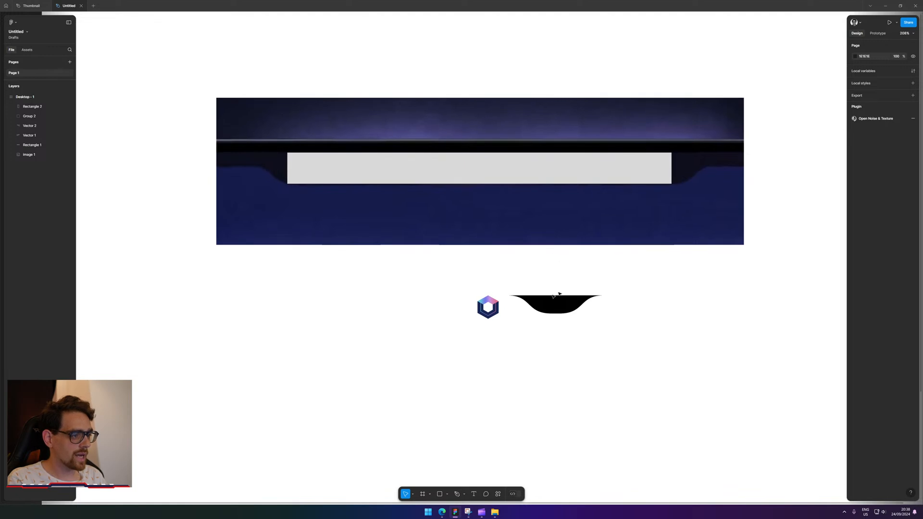
left_click(492, 301)
scroll(529, 324, "up", 5)
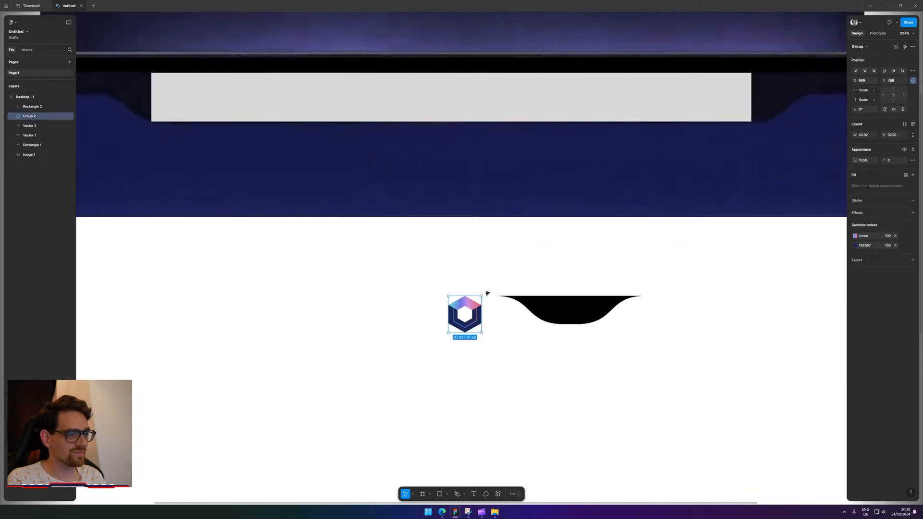
left_click_drag(473, 309, 579, 286)
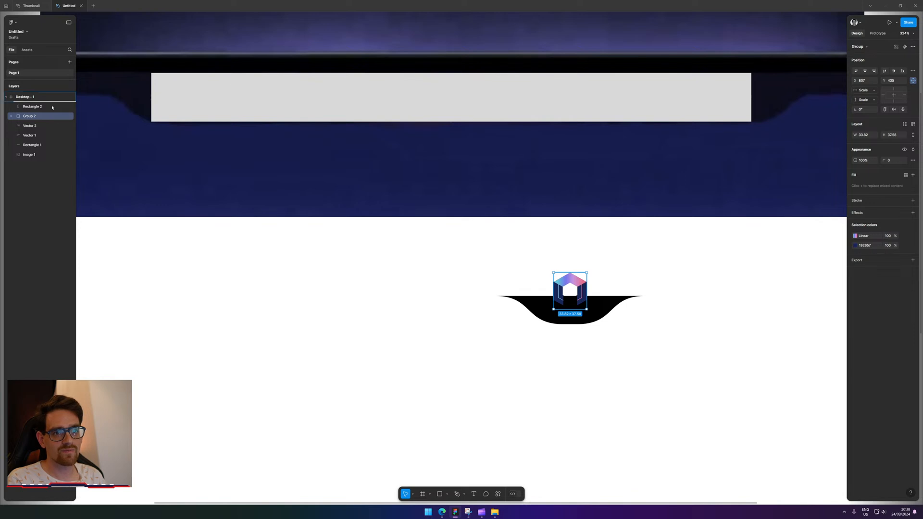
left_click_drag(52, 108, 53, 105)
left_click(482, 322)
left_click_drag(791, 346, 719, 323)
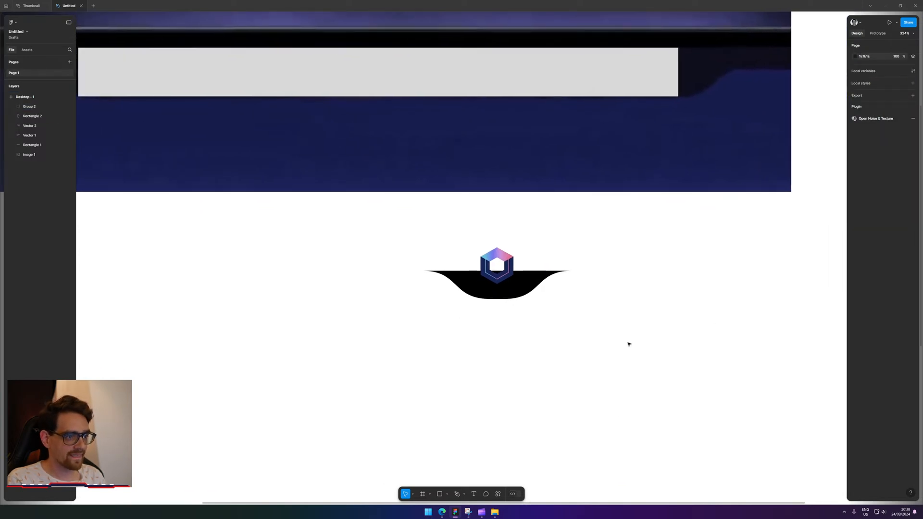
left_click(509, 58)
Try a black copy of the grey bar over the notch, then delete it.
left_click_drag(535, 74, 566, 279)
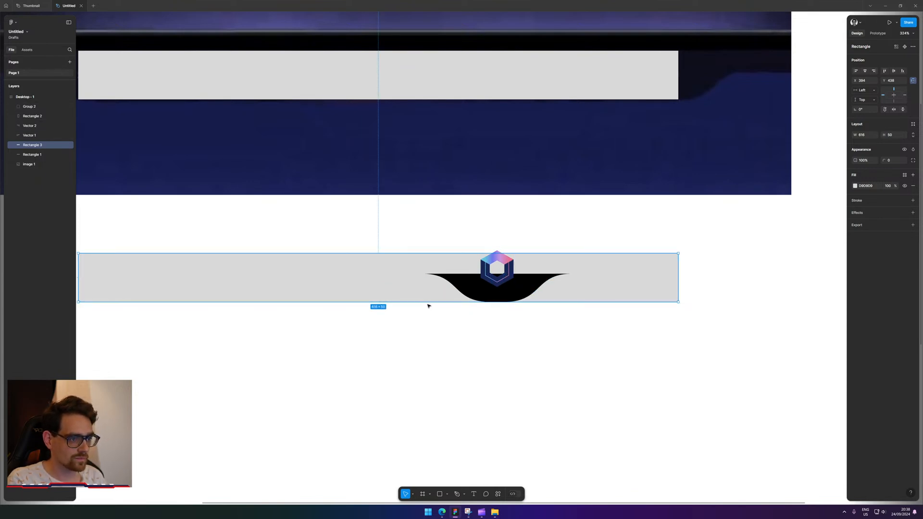
left_click(855, 186)
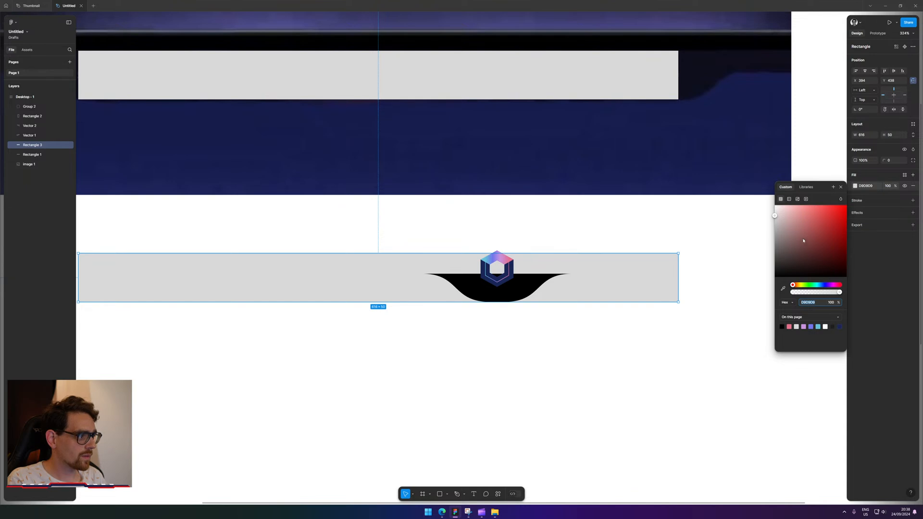
left_click_drag(803, 241, 745, 305)
left_click(582, 399)
left_click(614, 295)
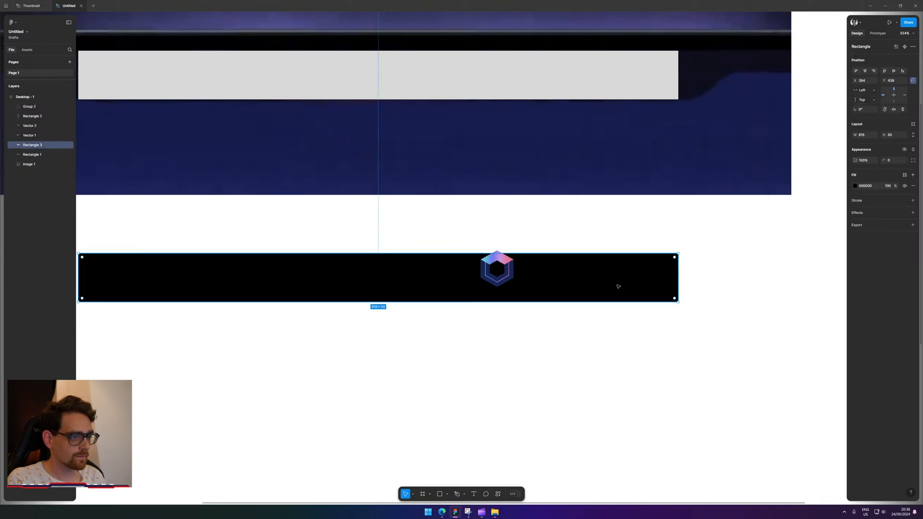
key("Delete")
Extend the small black rectangle behind the logo up past the hexagon's centre.
scroll(618, 286, "up", 5)
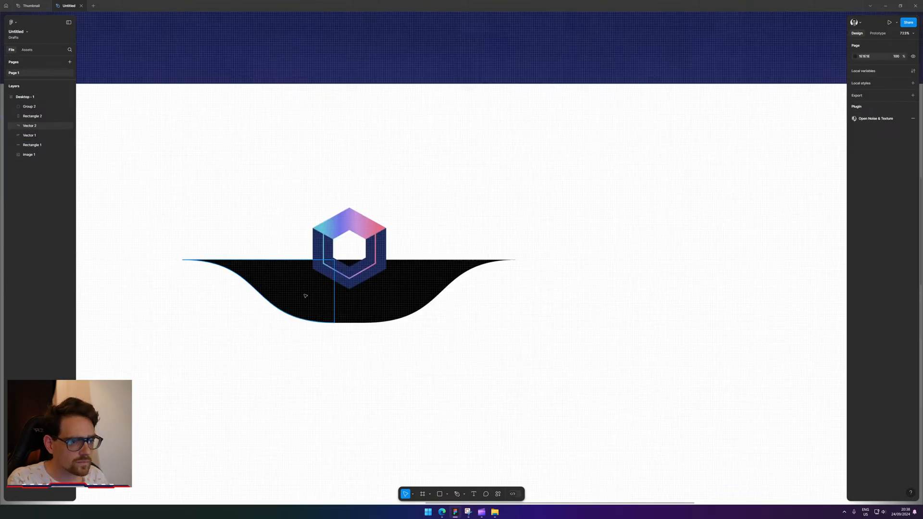
left_click(354, 303)
left_click_drag(345, 260, 183, 192)
Fit the black rectangle's left and top edges to the start of the left curve.
scroll(256, 169, "up", 3)
left_click(282, 185)
left_click_drag(383, 162, 465, 133)
left_click(363, 243)
scroll(182, 258, "up", 3)
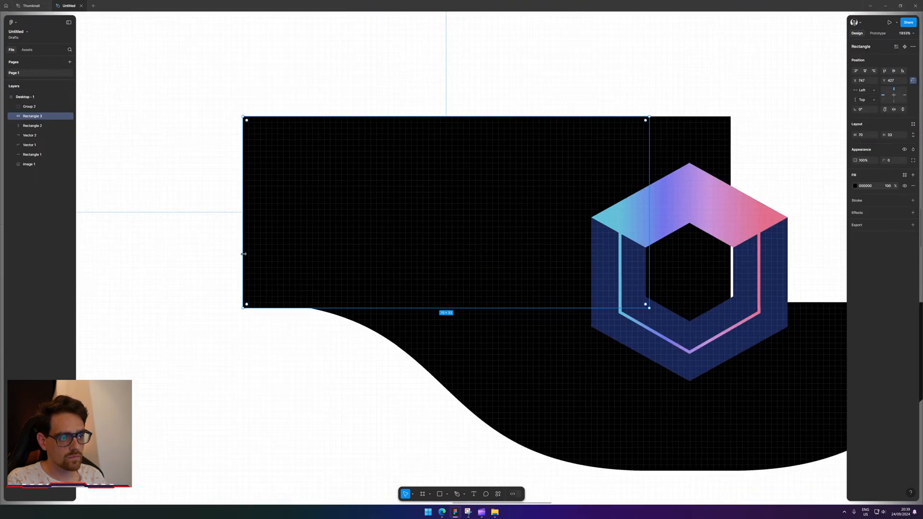
left_click_drag(243, 255, 309, 251)
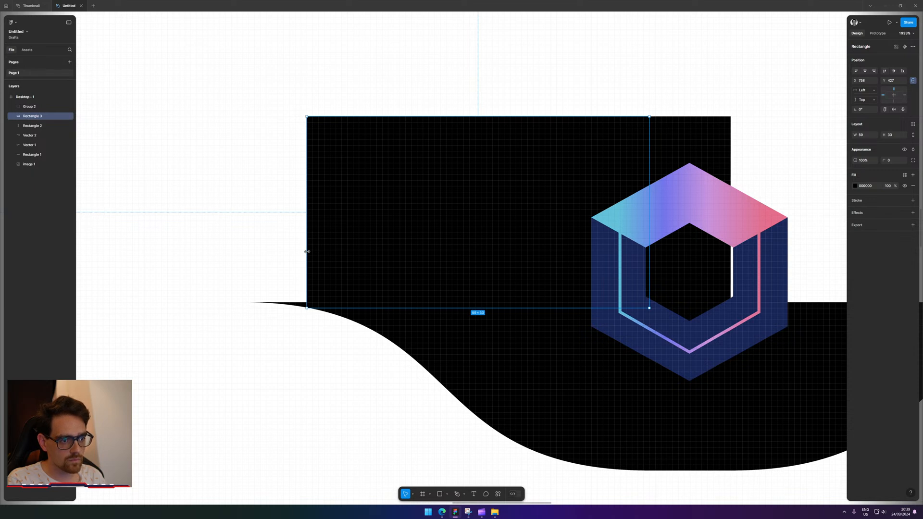
left_click_drag(433, 291, 433, 284)
mouse_move(469, 110)
left_mouse_down()
mouse_move(467, 124)
mouse_move(469, 117)
left_mouse_up()
left_click_drag(307, 218, 252, 218)
left_click(284, 379)
Duplicate the rectangle to the right of the logo as Rectangle 4 (69 × 32).
scroll(284, 402, "down", 5)
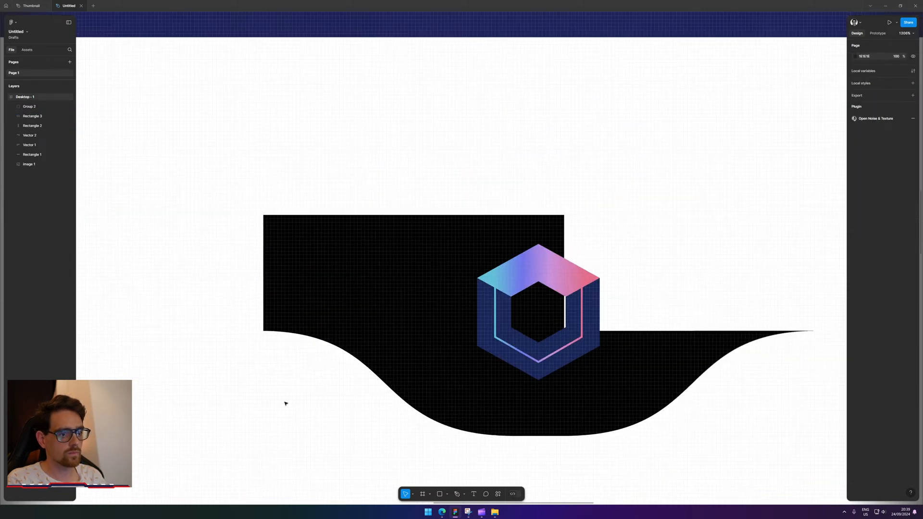
left_click(303, 252)
left_click_drag(280, 264, 469, 246)
left_click(649, 407)
scroll(645, 420, "down", 5)
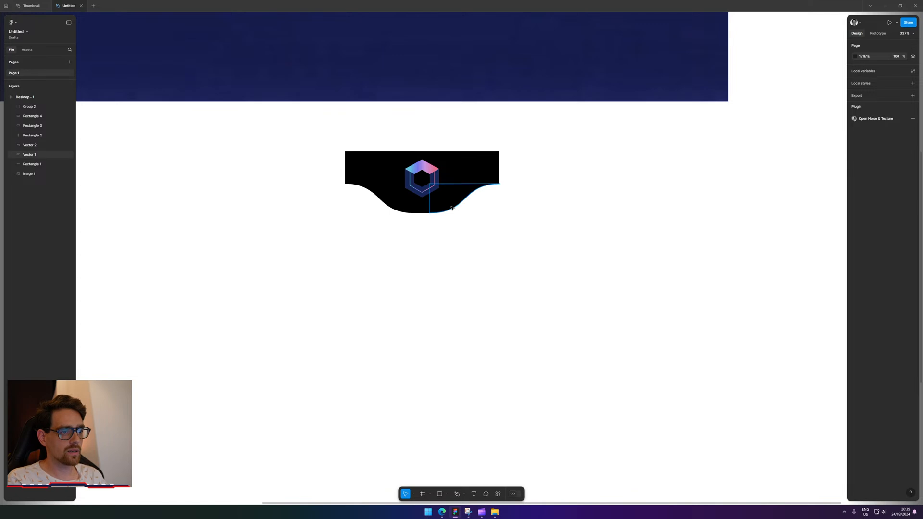
Export Vector 1, Vector 2 and Group 2 as SVG files into Downloads.
left_click(452, 206)
left_click(360, 202, "shift")
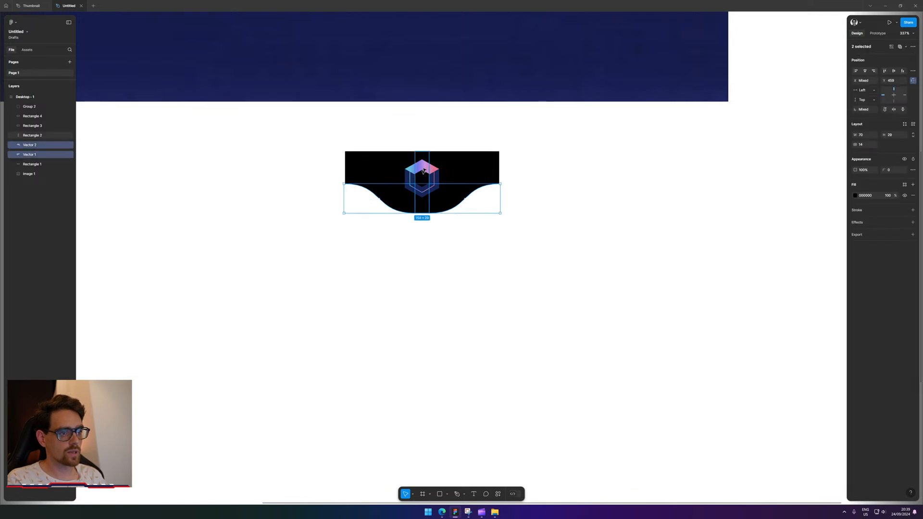
left_click(434, 182, "shift")
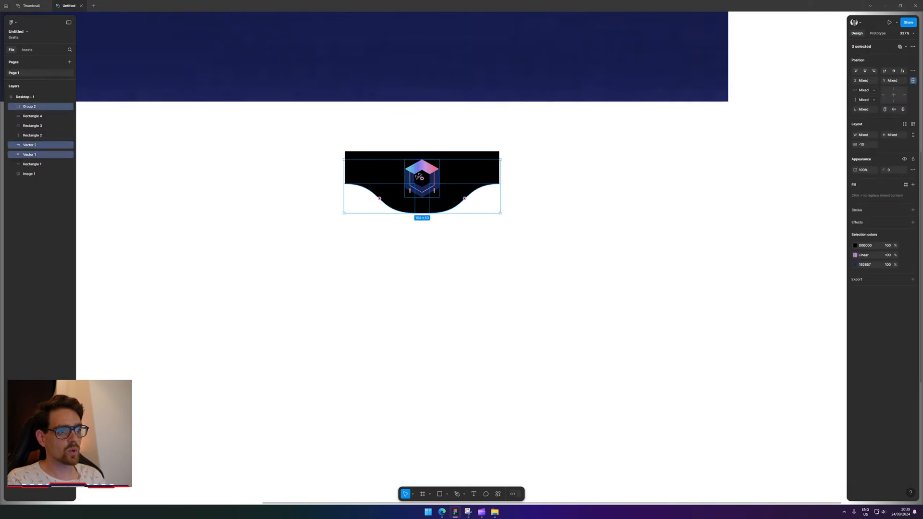
left_click(857, 280)
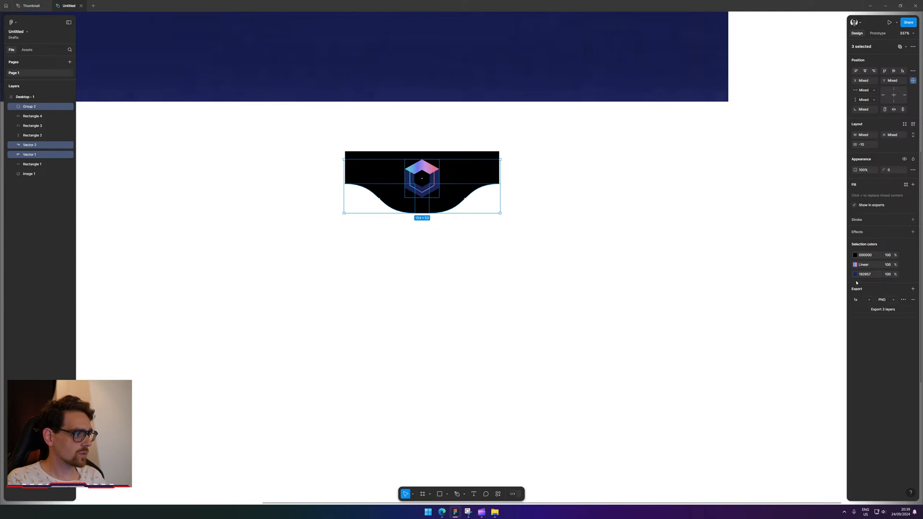
left_click(888, 300)
left_click(892, 315)
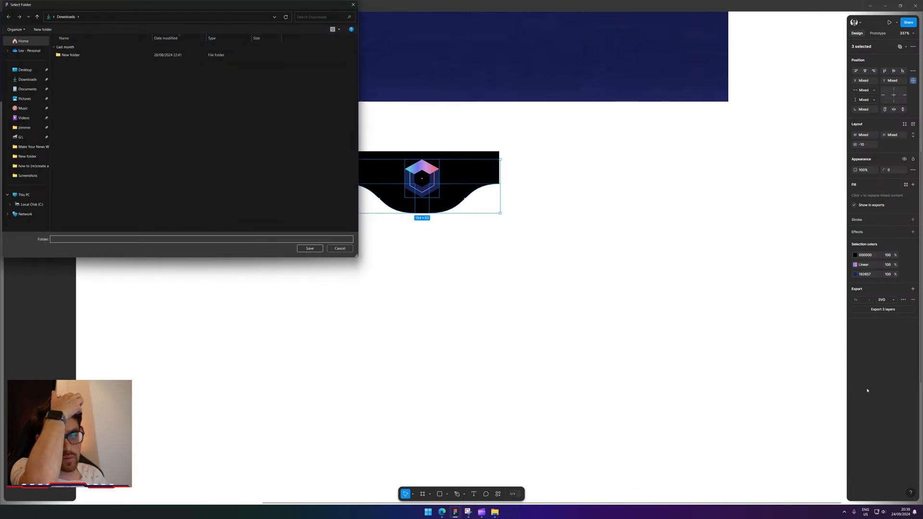
left_click(311, 248)
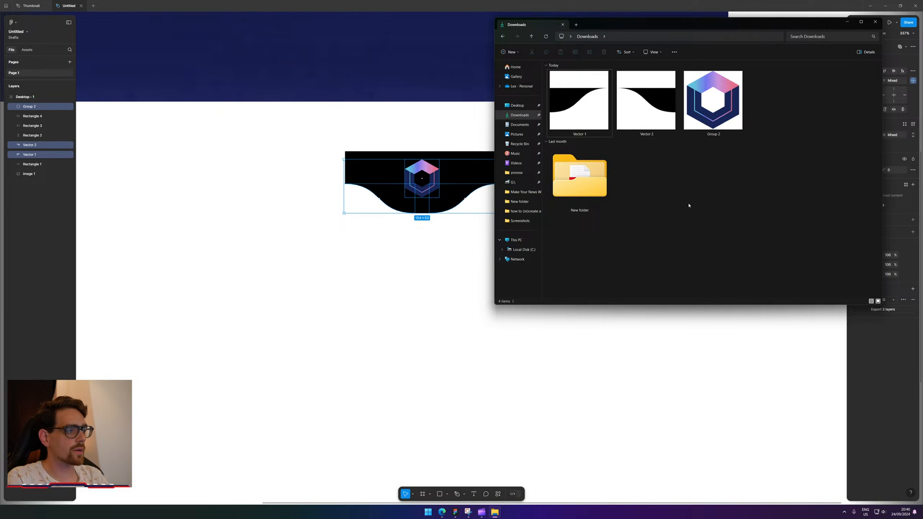
Rename the exported Vector 1 and Vector 2 files to left-border and right-border.
left_click(886, 7)
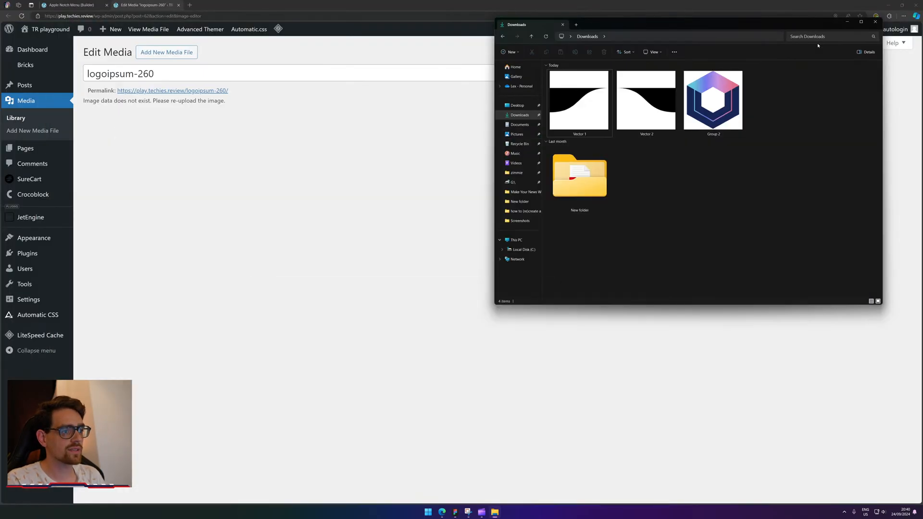
left_click(68, 5)
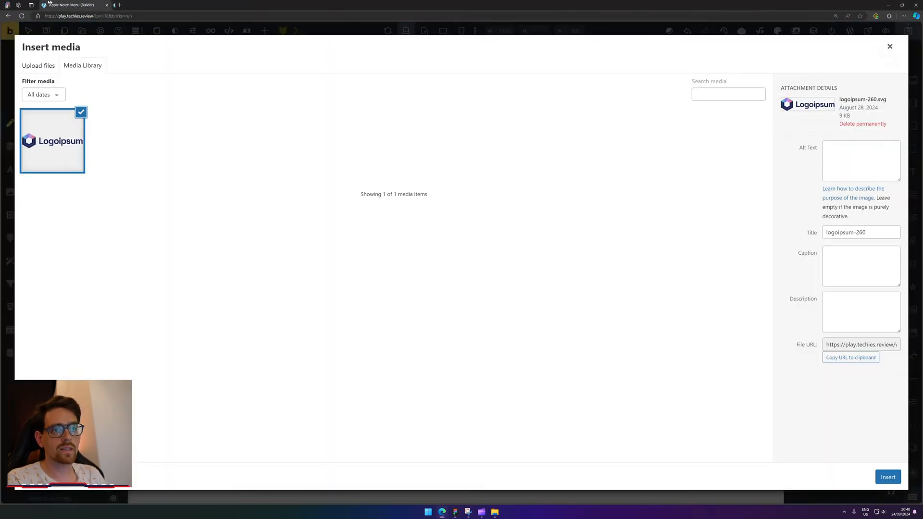
left_click(494, 512)
left_click(580, 135)
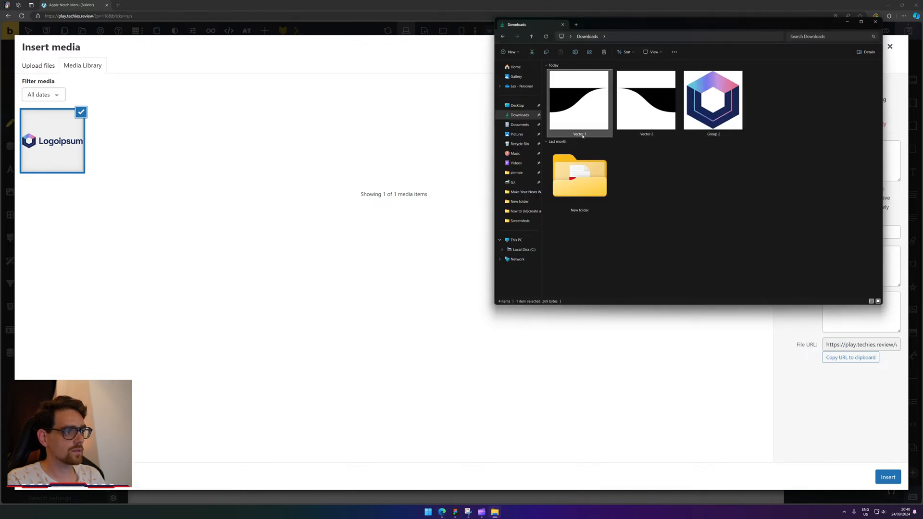
key("F2")
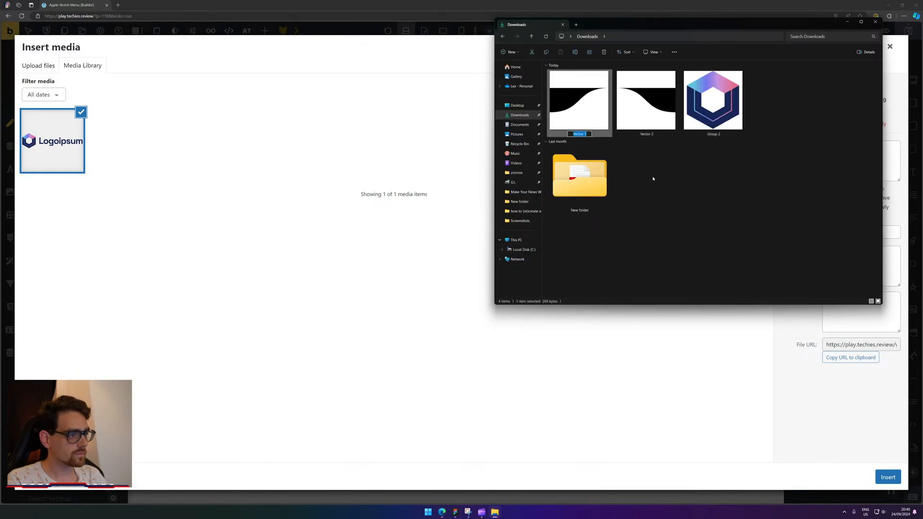
type("Lef")
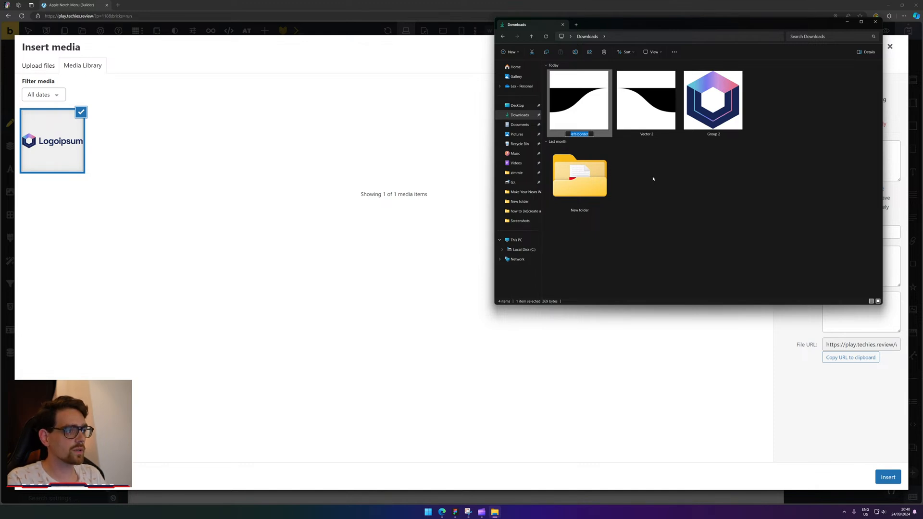
left_click(651, 137)
key("F2")
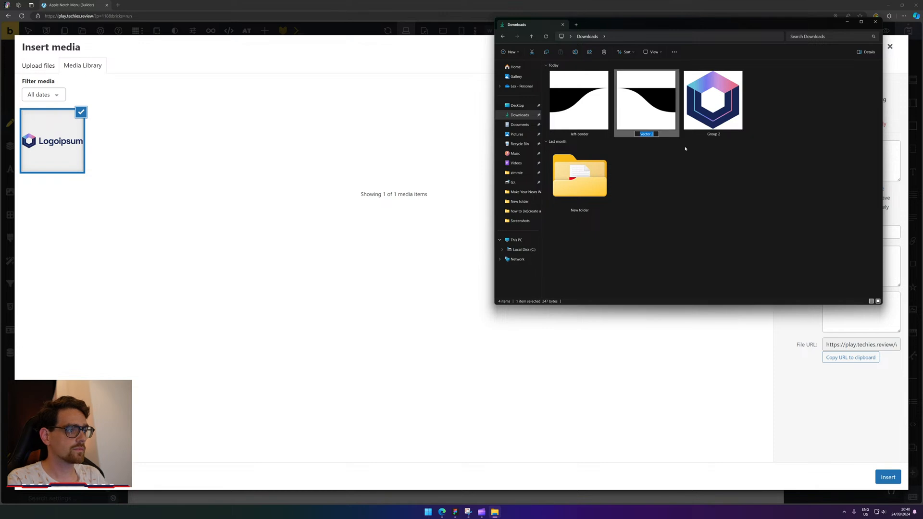
type("left-border")
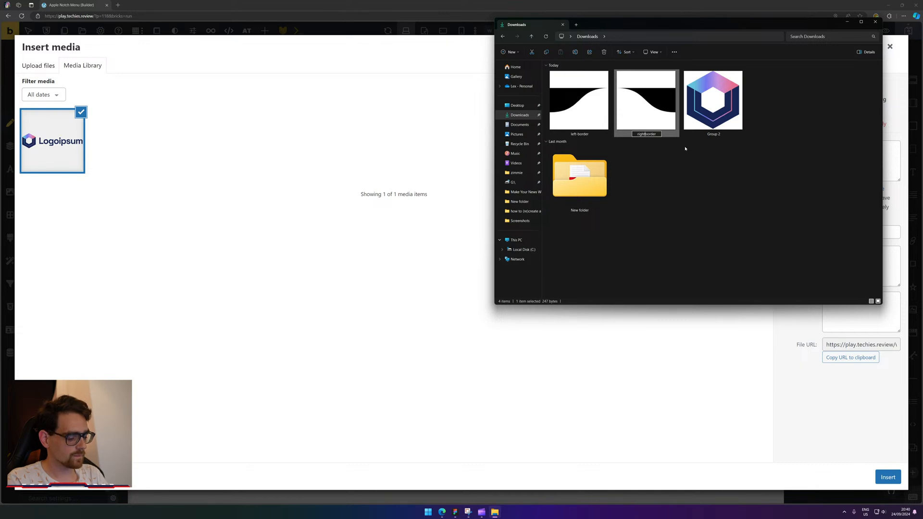
left_click(714, 137)
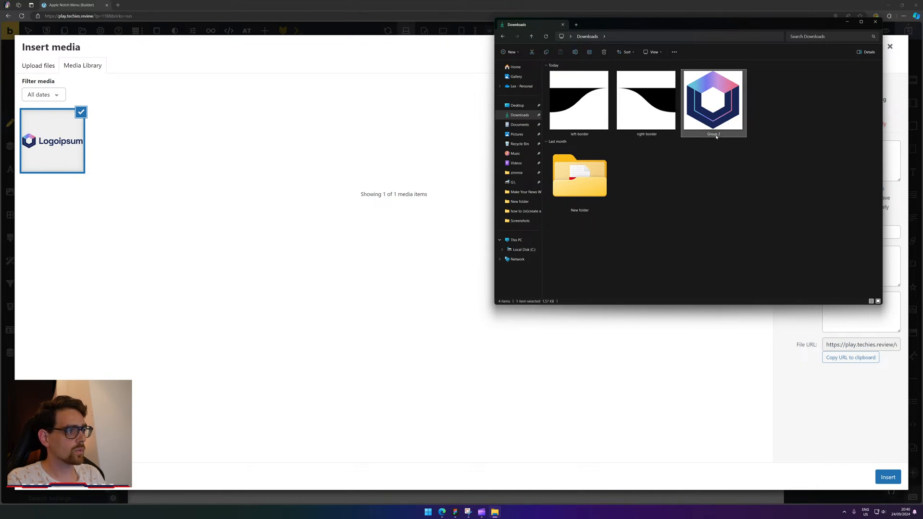
Rename Group 2 to logo-icon and upload the three SVGs to the media library.
key("F2")
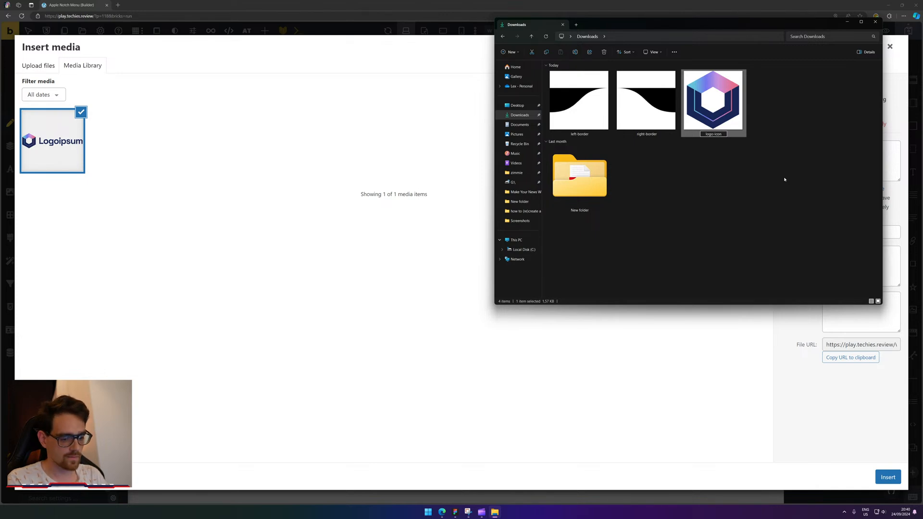
left_click(785, 179)
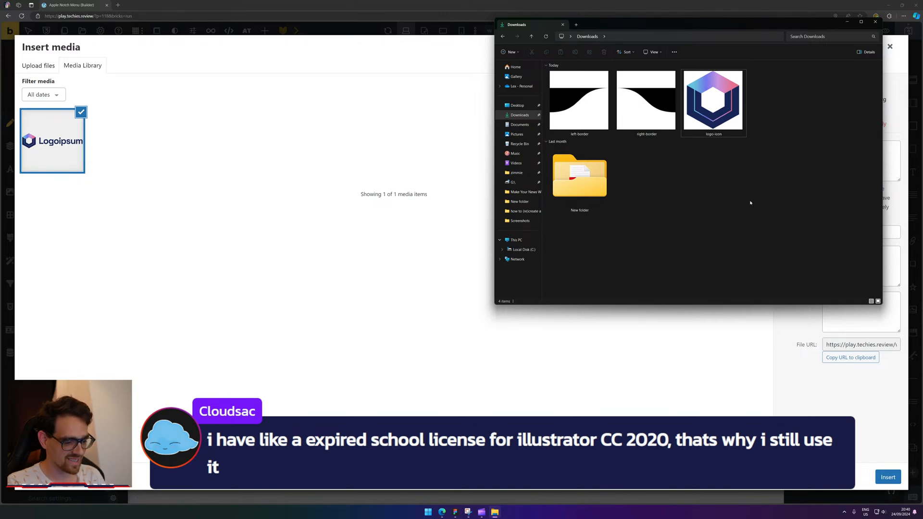
left_click_drag(579, 101, 327, 226)
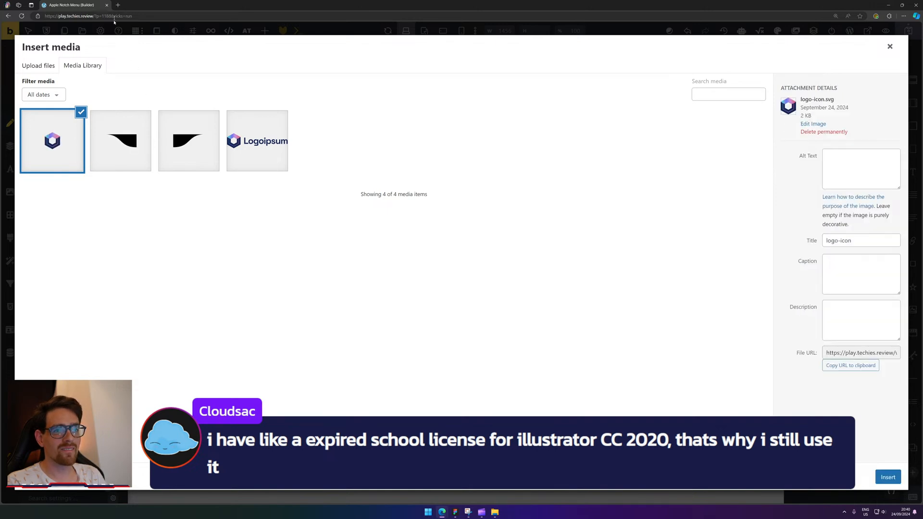
Open YouTube in a new tab and search for 'danksy'.
left_click(118, 5)
type("youtube.com")
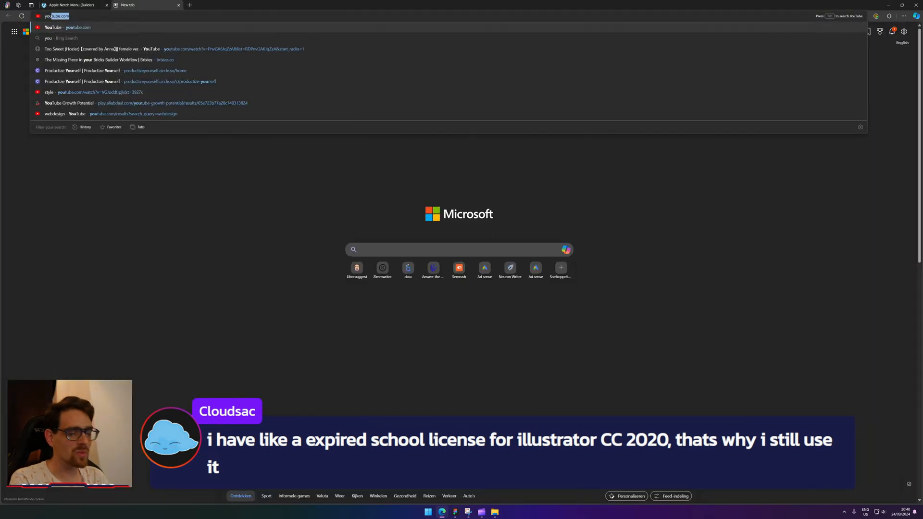
key("Return")
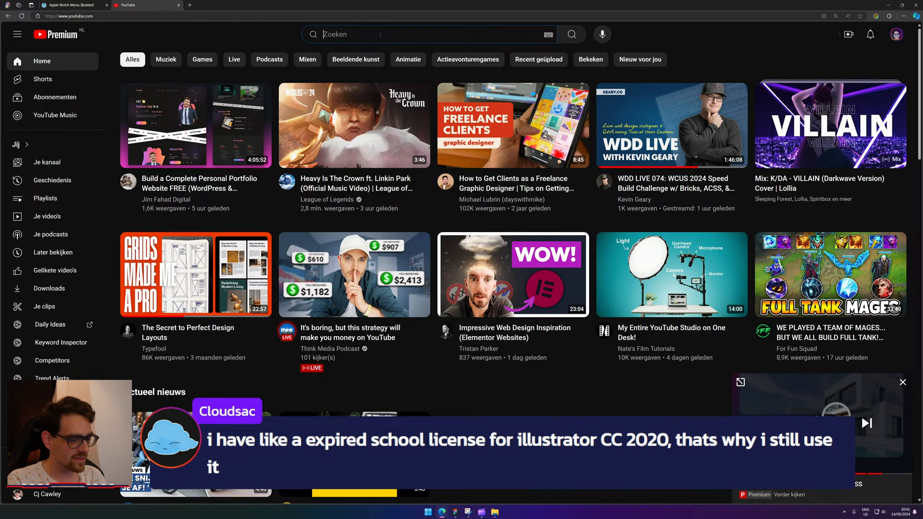
type("dnka")
key("BackSpace")
key("BackSpace")
type("anksy")
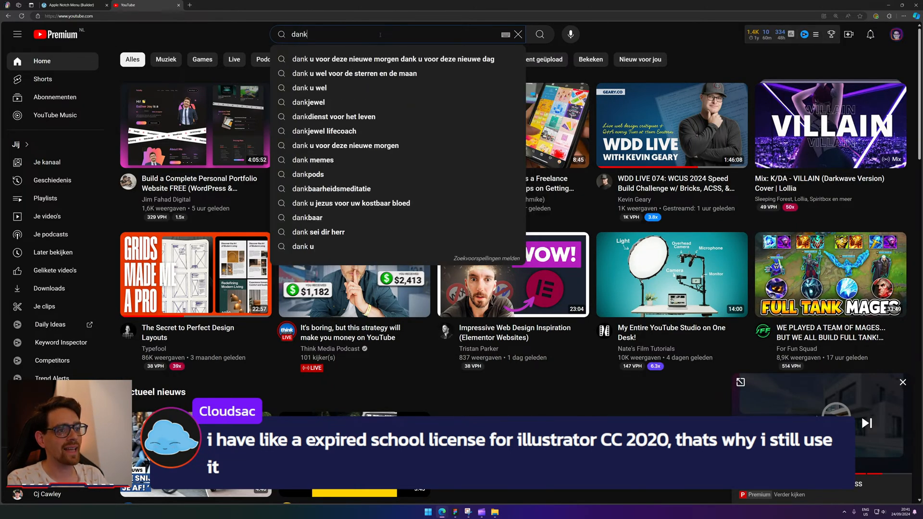
key("Return")
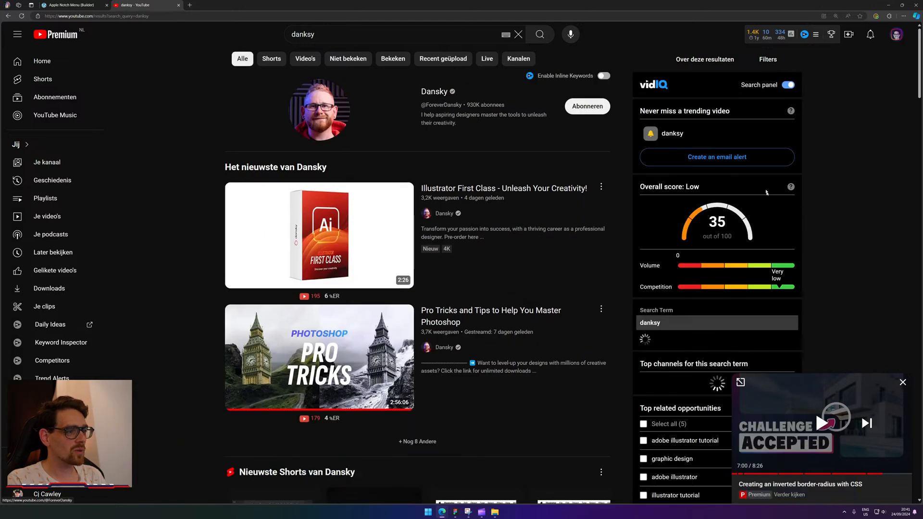
Open the Dansky channel, browse its Videos and Live streams, then open a new tab.
left_click(902, 384)
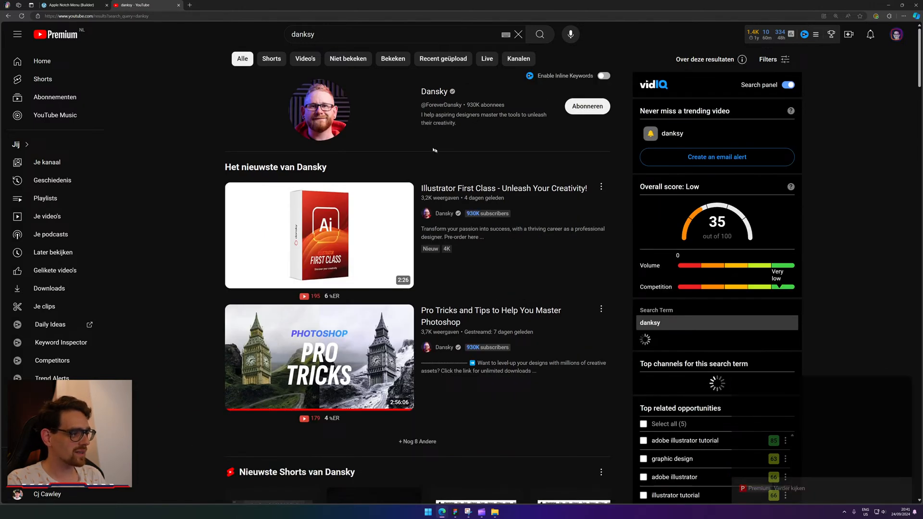
left_click(331, 118)
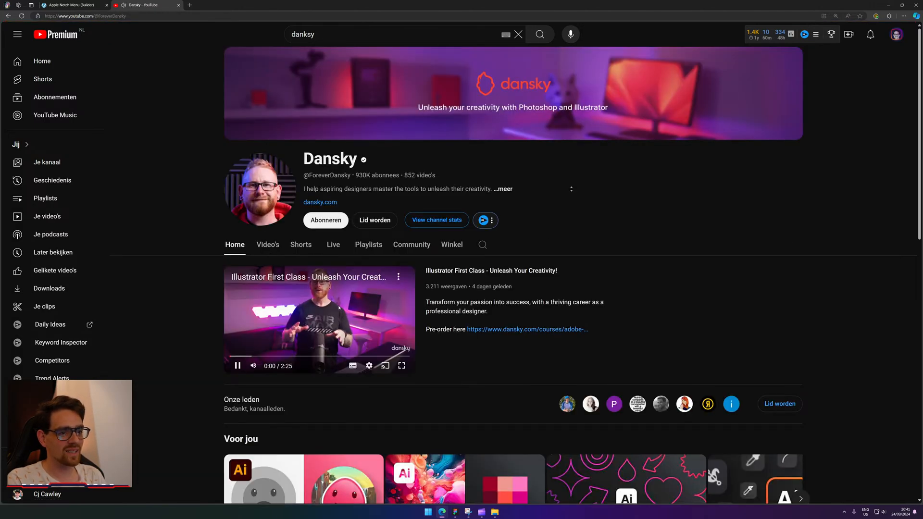
left_click(259, 246)
scroll(381, 254, "down", 2)
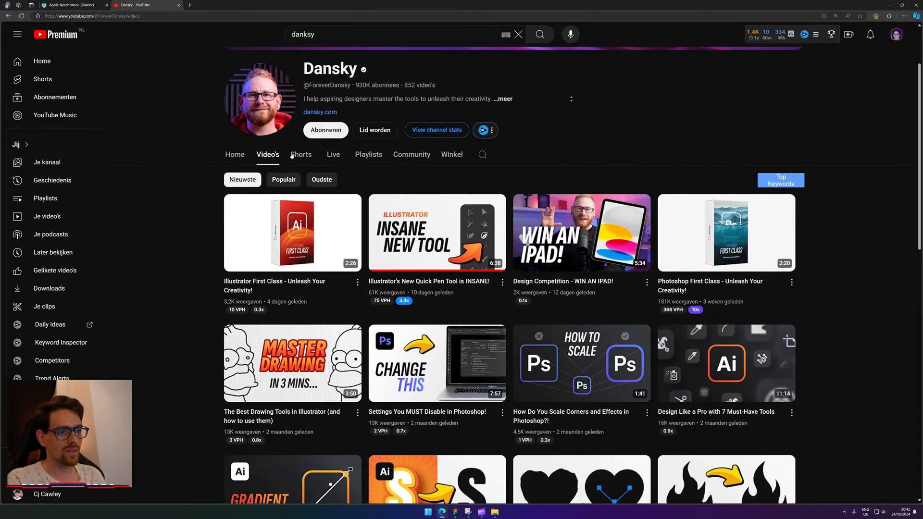
left_click(332, 154)
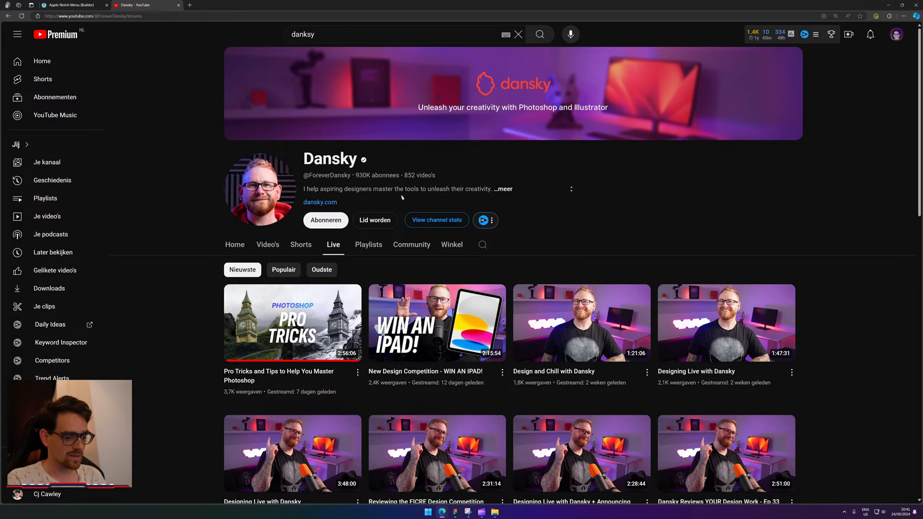
scroll(404, 201, "down", 1)
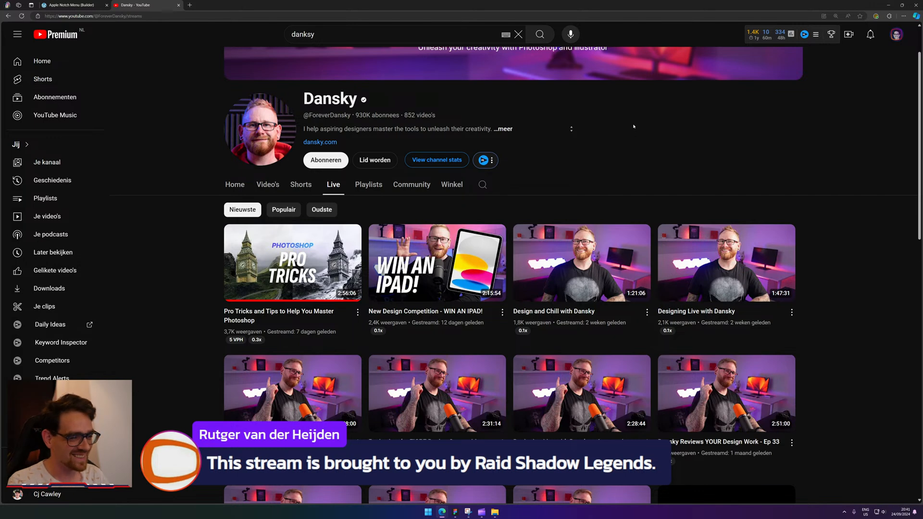
scroll(634, 126, "down", 3)
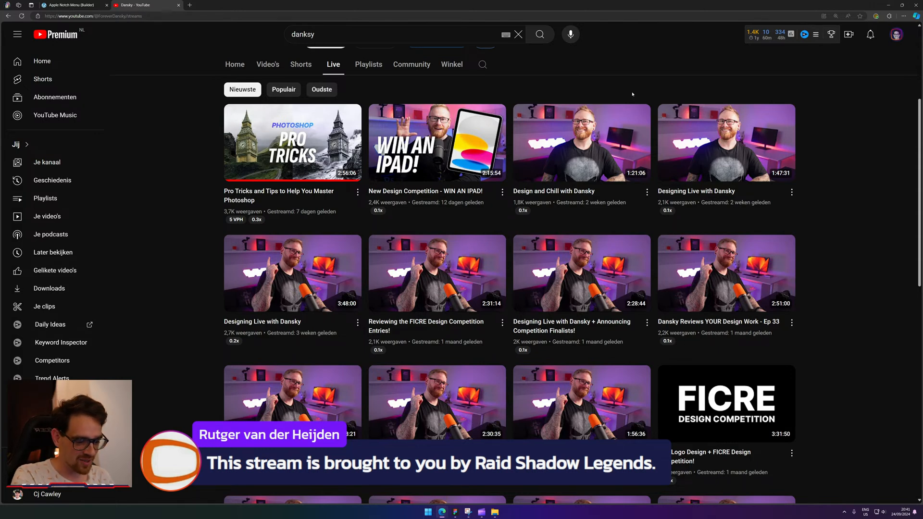
left_click(190, 6)
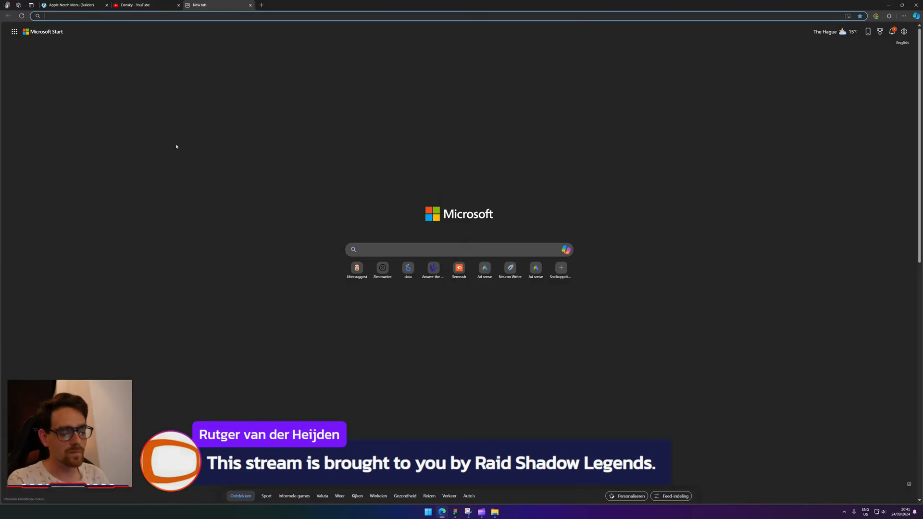
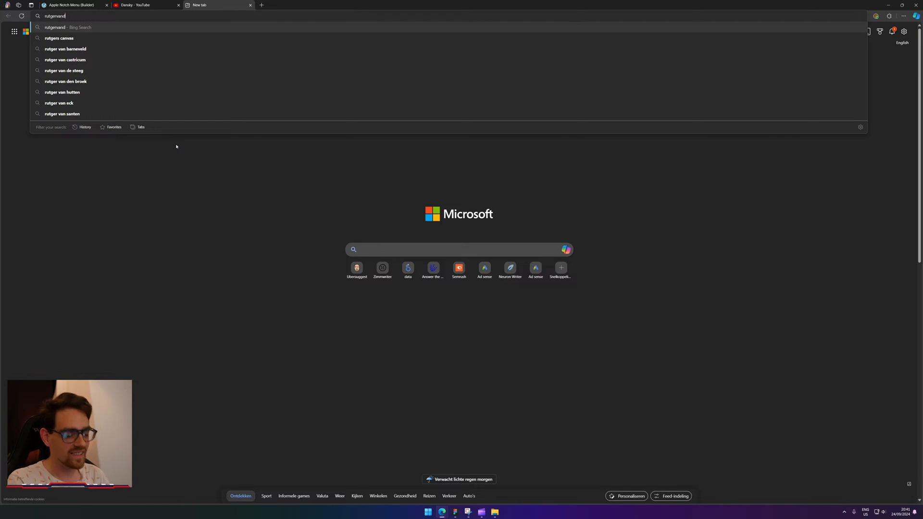
Search the web for the company's site name and open the top result.
key("Return")
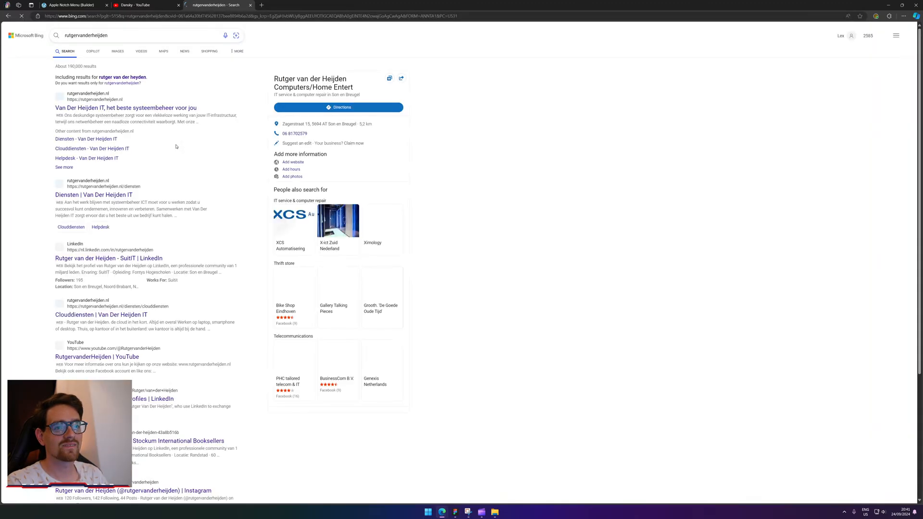
left_click(159, 109)
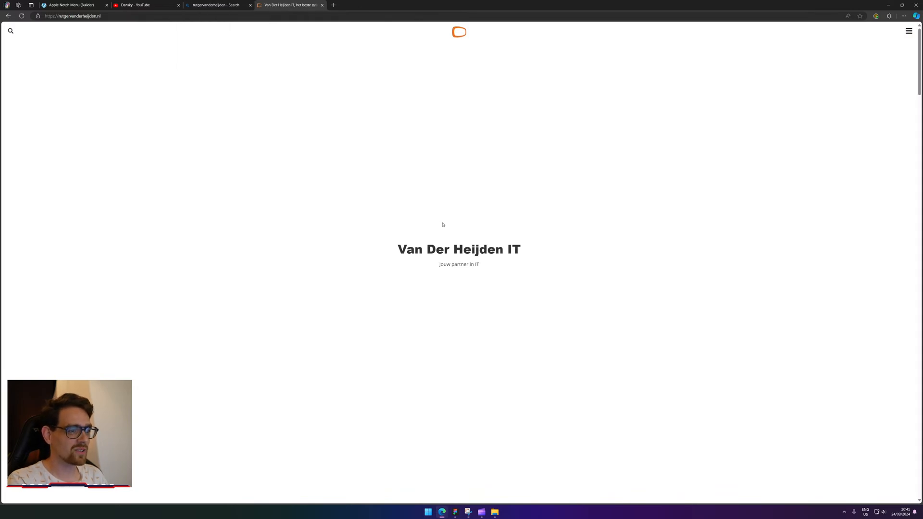
Scroll through the company website and open, then close, its full-screen navigation menu.
scroll(485, 214, "down", 5)
scroll(484, 215, "down", 3)
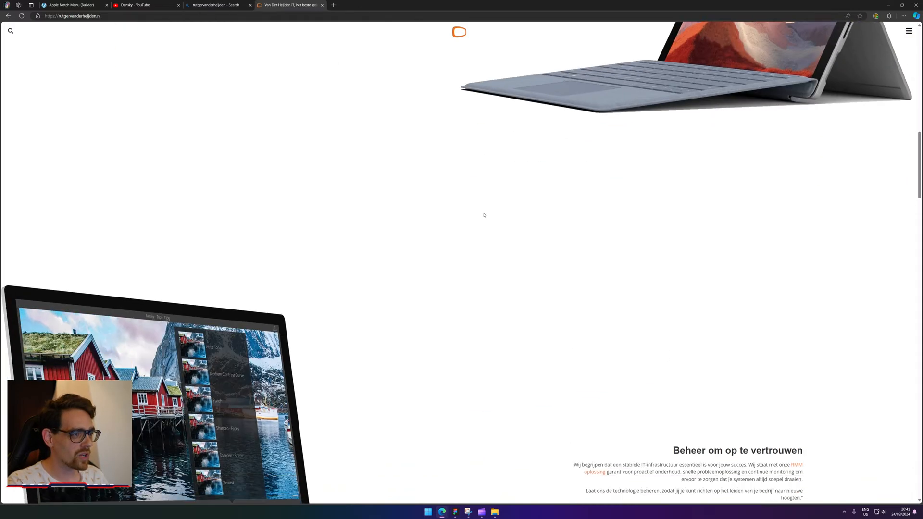
scroll(484, 214, "up", 8)
scroll(485, 216, "down", 5)
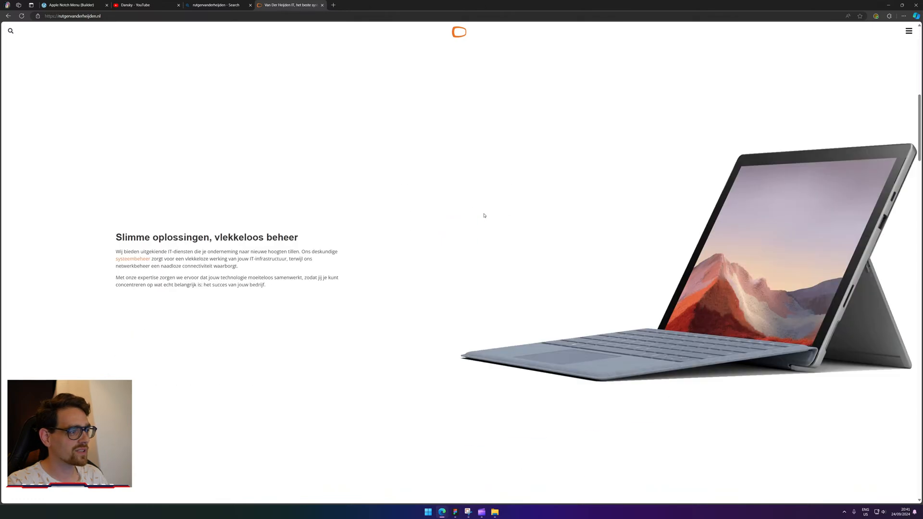
scroll(484, 215, "down", 3)
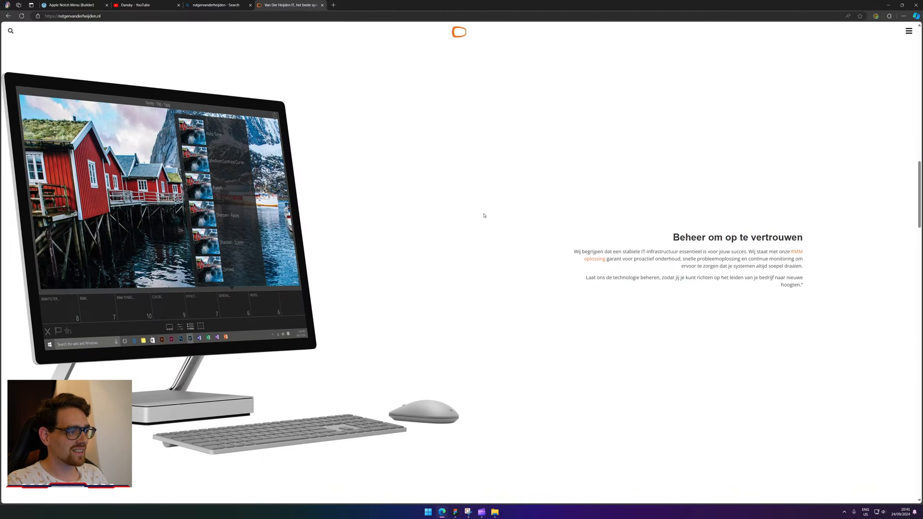
scroll(485, 216, "down", 6)
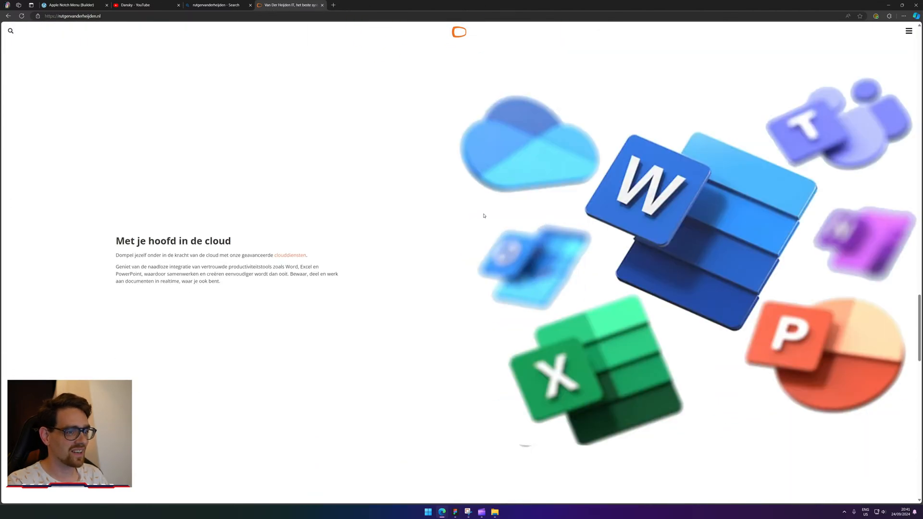
scroll(539, 310, "down", 5)
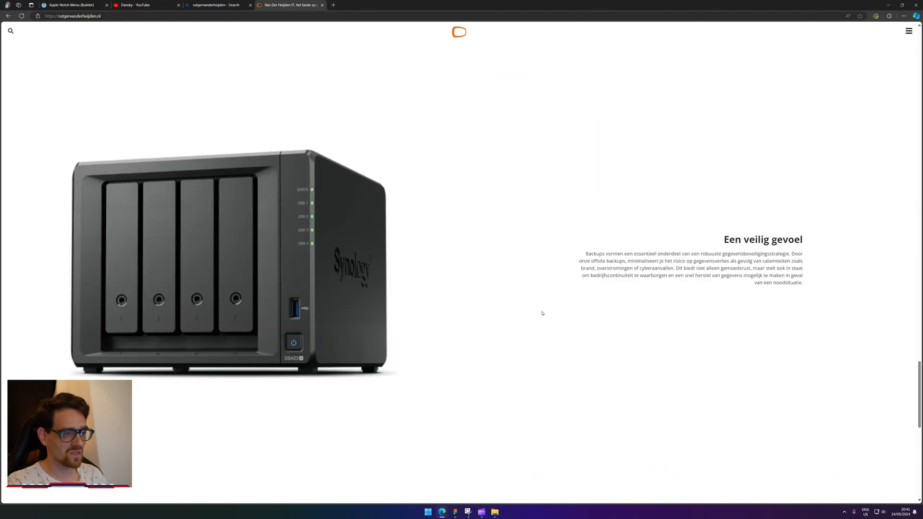
scroll(542, 313, "down", 5)
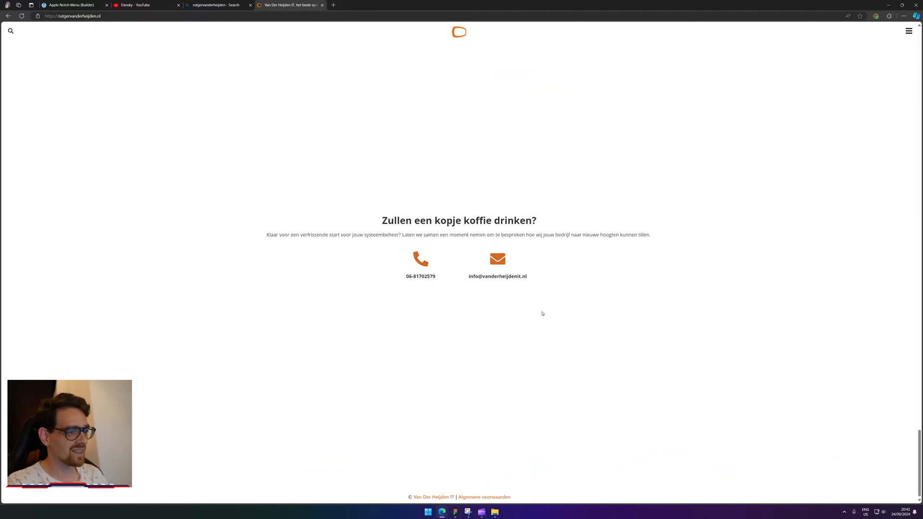
scroll(543, 313, "up", 15)
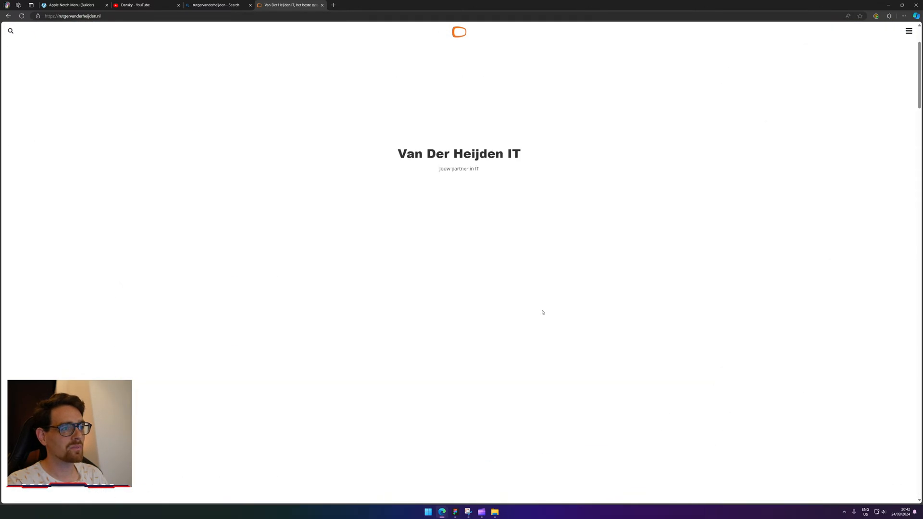
scroll(542, 312, "up", 2)
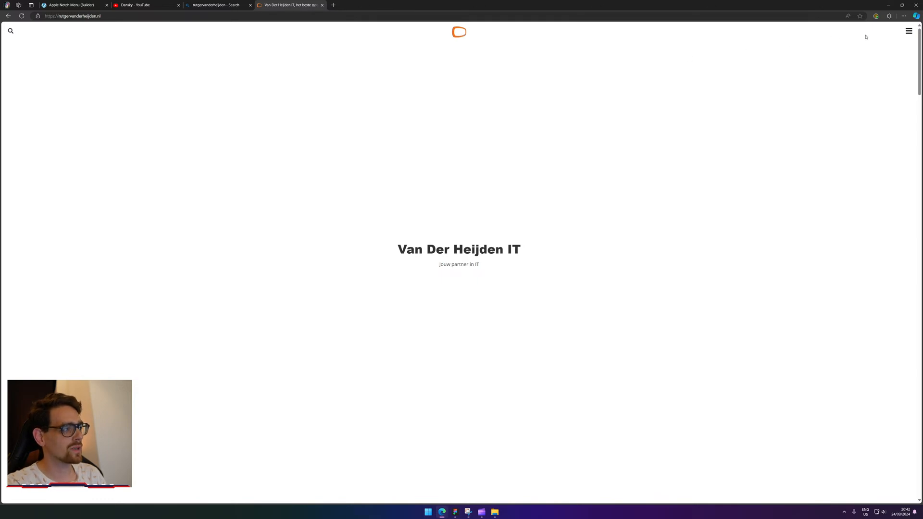
left_click(909, 32)
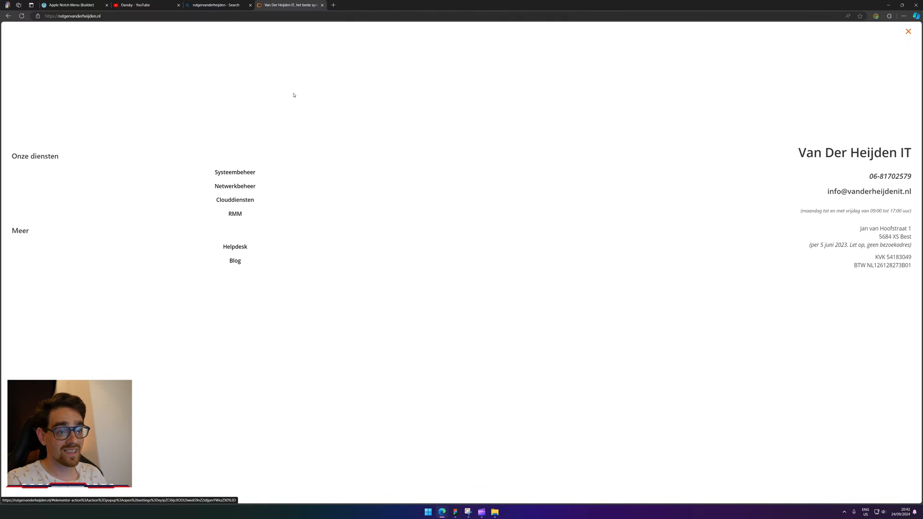
left_click(22, 16)
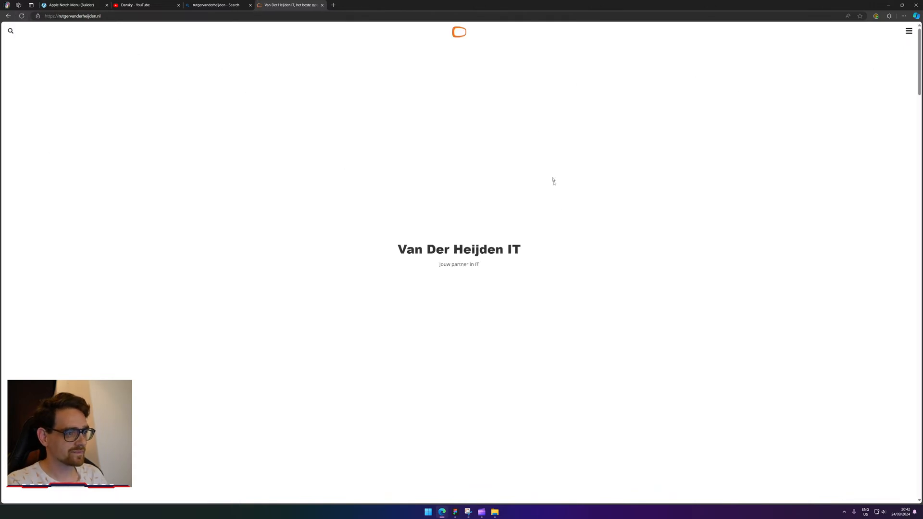
Close the company website and search results tabs.
scroll(572, 219, "down", 5)
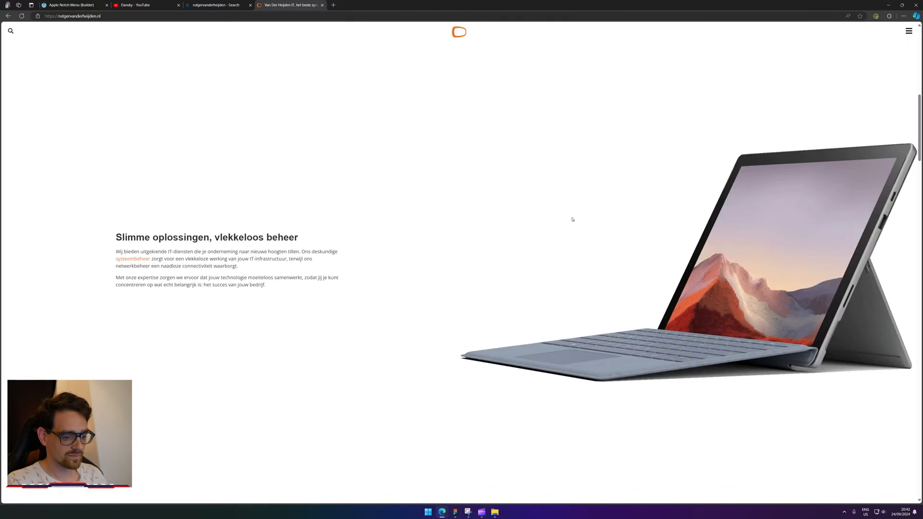
middle_click(283, 2)
middle_click(220, 2)
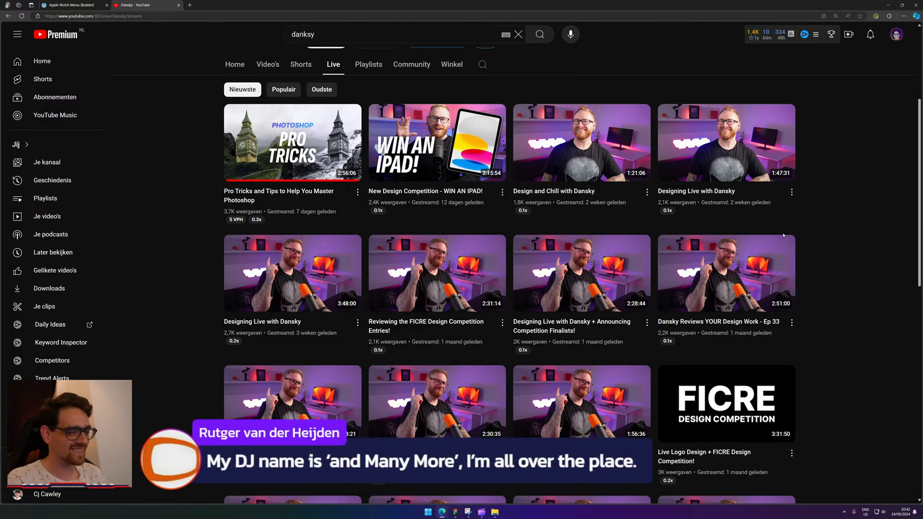
Close the Dansky YouTube tab to return to the builder's Insert media dialog.
mouse_move(775, 286)
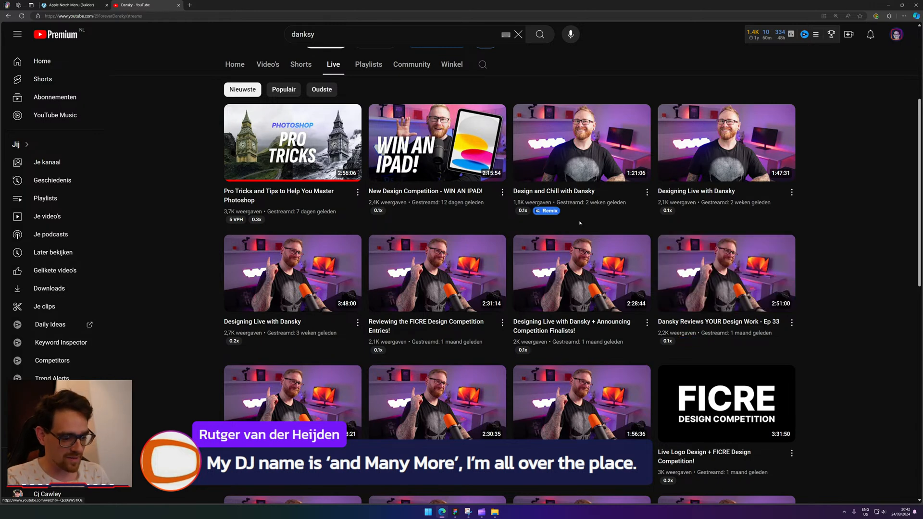
mouse_move(519, 178)
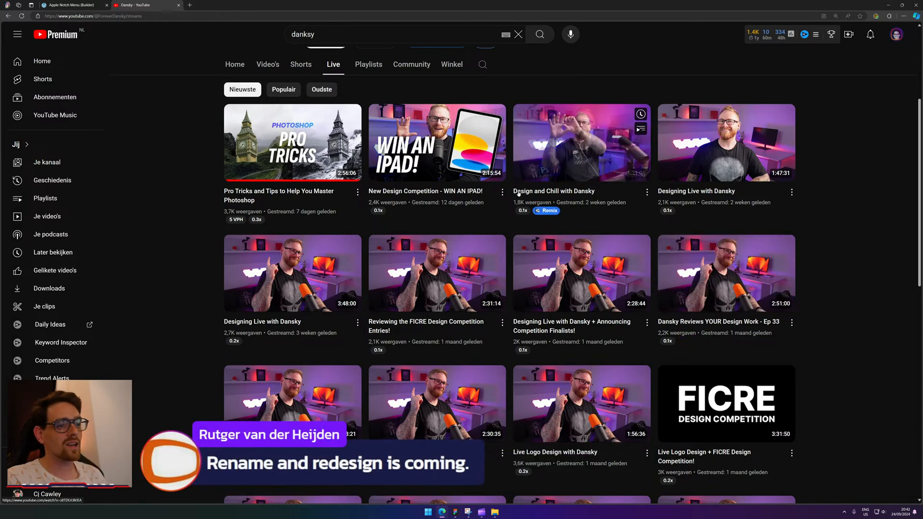
scroll(518, 194, "up", 1)
scroll(518, 194, "up", 2)
middle_click(151, 2)
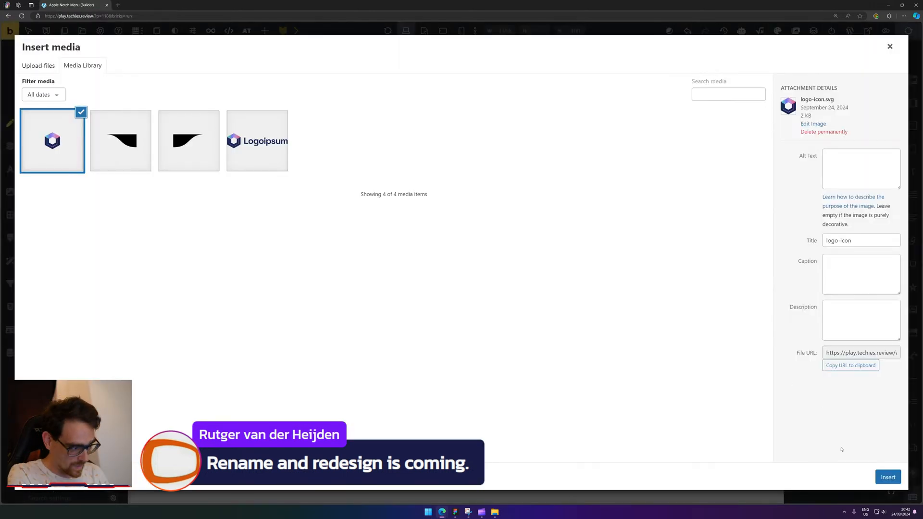
Insert the logo-icon image into the nav and select its inner Container.
left_click(888, 477)
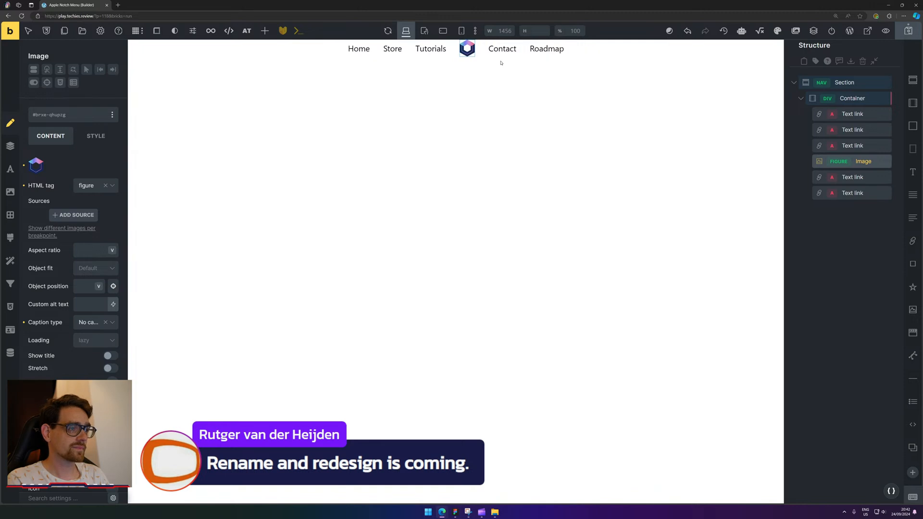
left_click(620, 51)
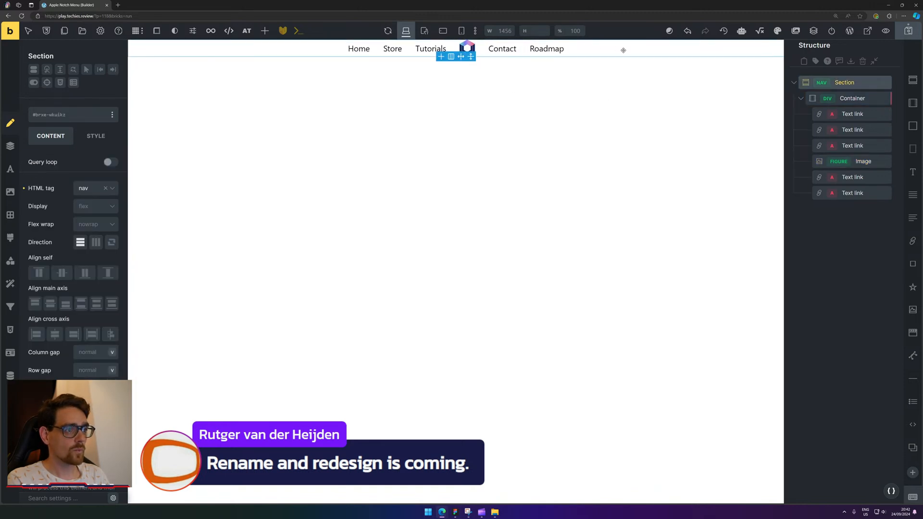
left_click(847, 98)
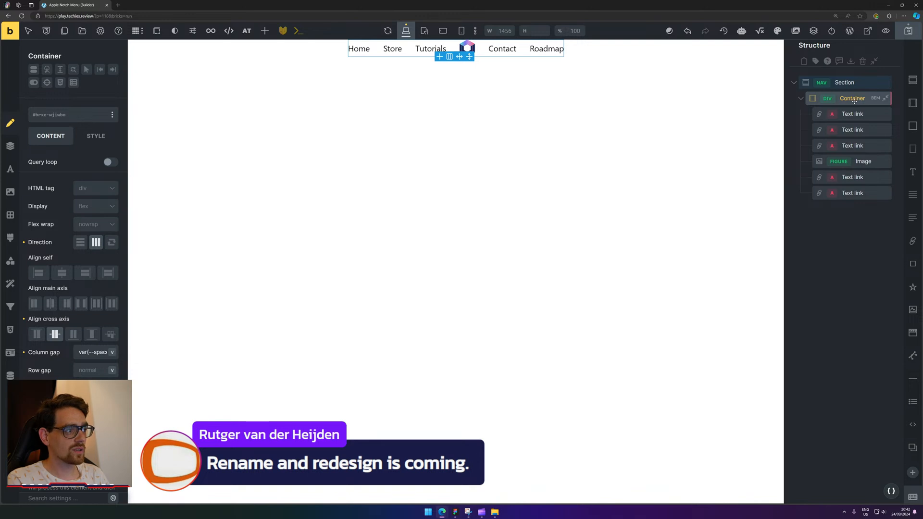
left_click(801, 99)
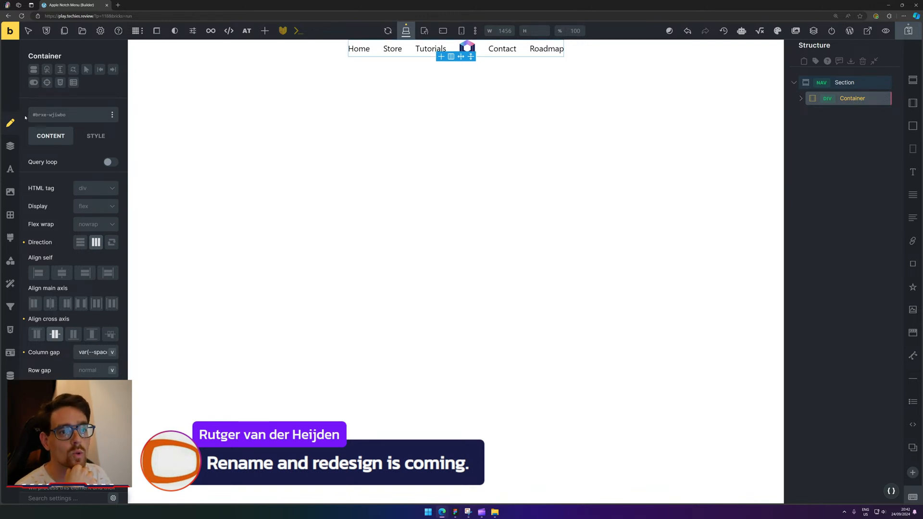
Set the Container's background colour to ACSS Black (var(--black)).
left_click(10, 192)
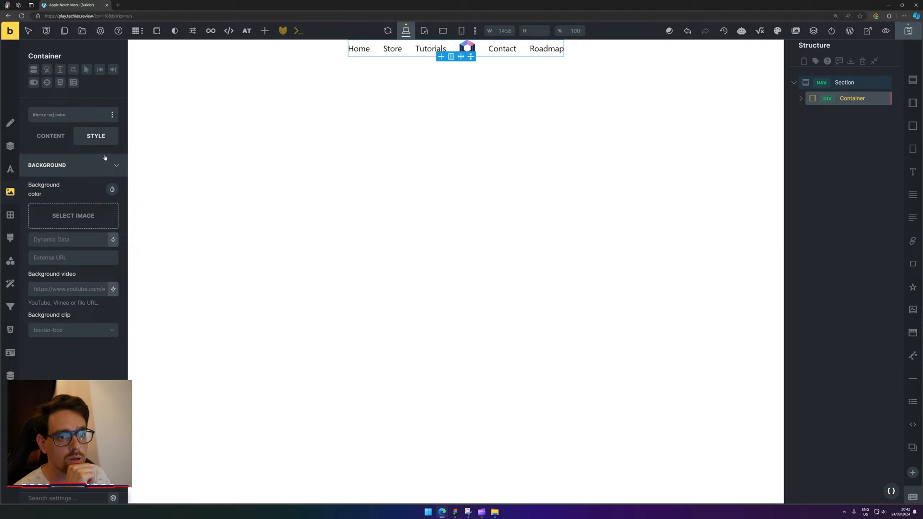
left_click(112, 189)
left_click(39, 239)
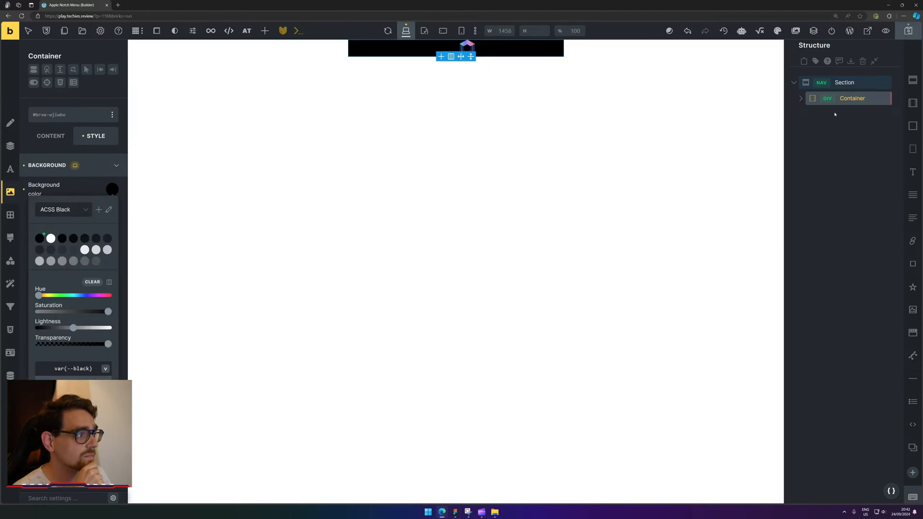
left_click(800, 98)
left_click(846, 114)
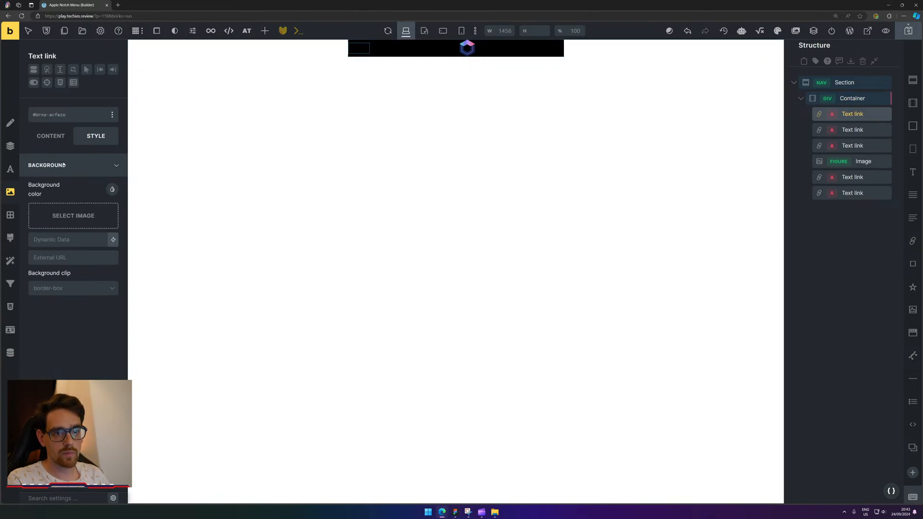
Set the Home link's typography colour to white (var(--white)).
left_click(57, 138)
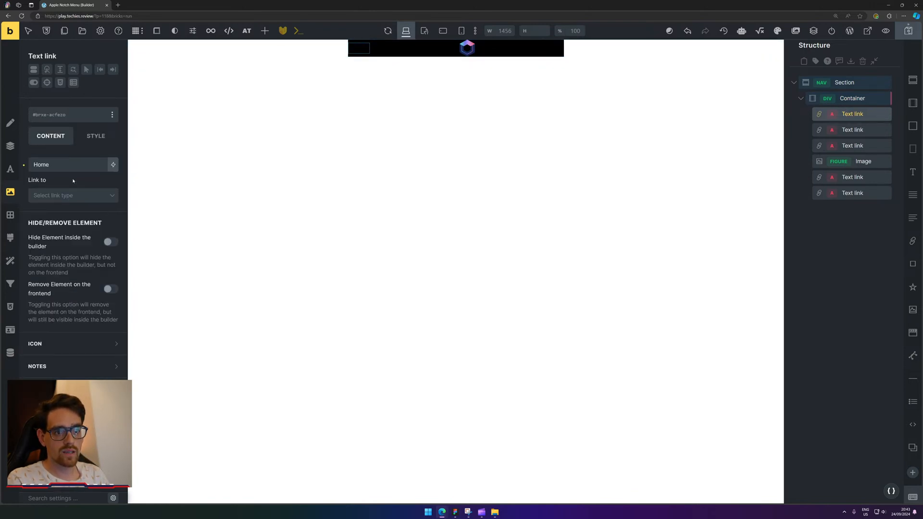
left_click(10, 169)
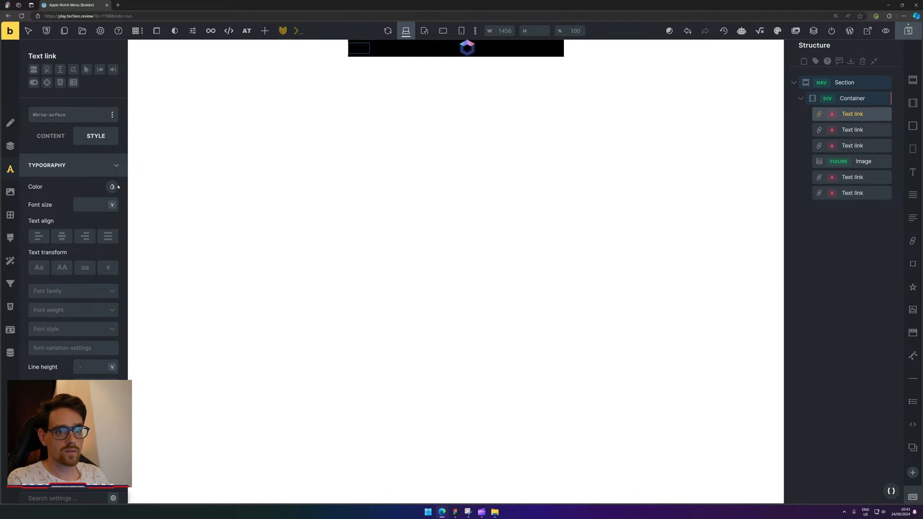
left_click(112, 187)
left_click(50, 238)
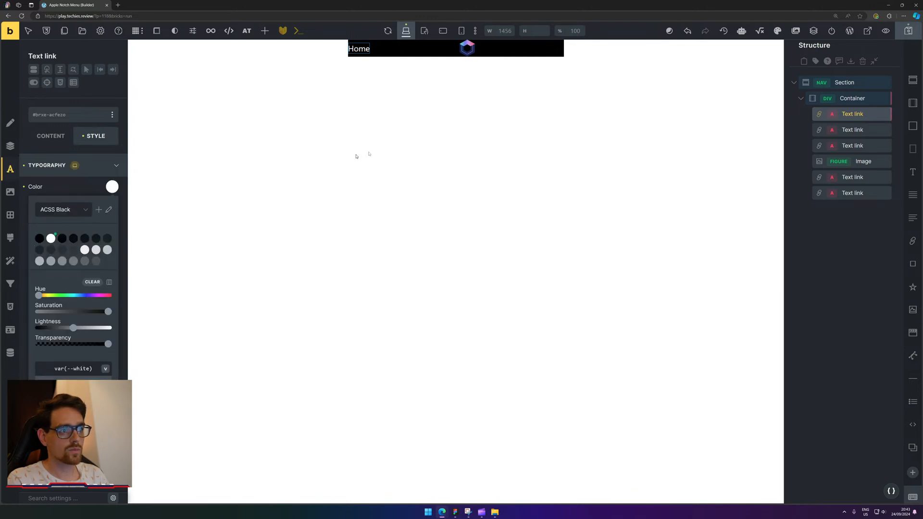
left_click(856, 119)
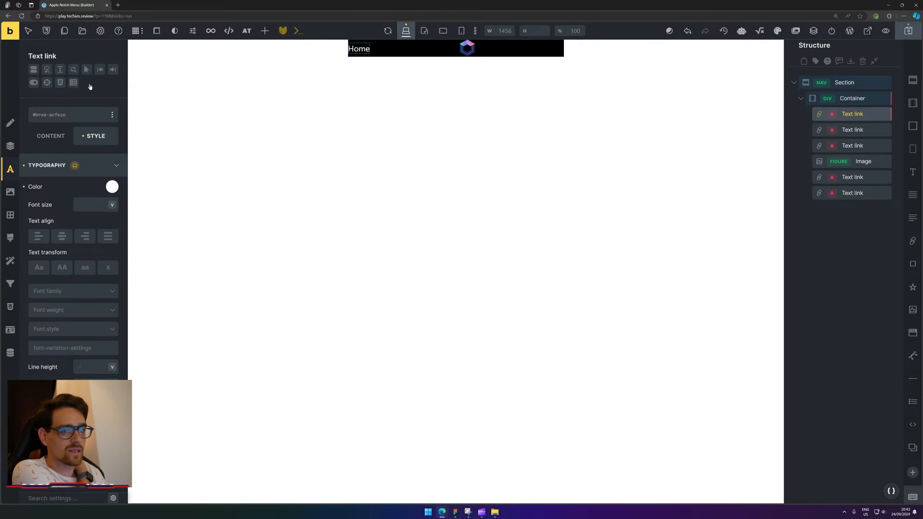
left_click(45, 116)
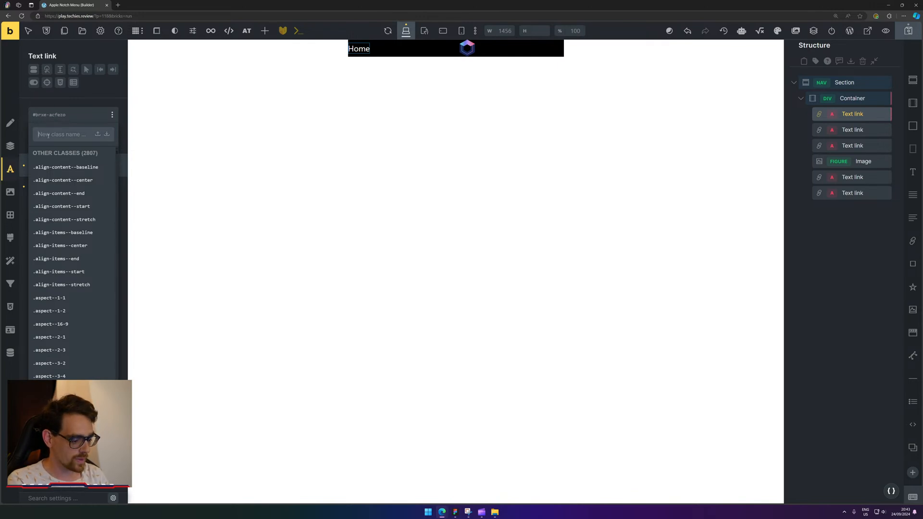
Add a new class 'an-nav-menu' to the Home link and set its text colour to white.
type("nav")
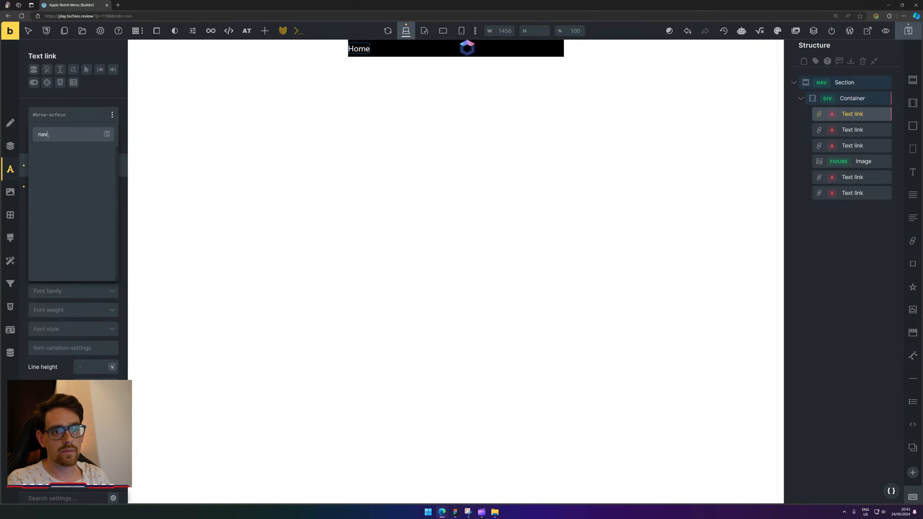
key("BackSpace")
key("BackSpace")
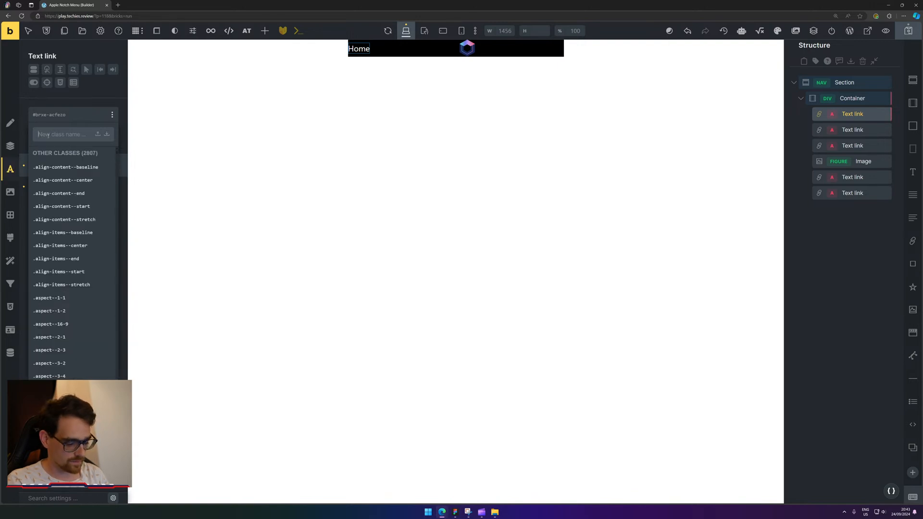
type("A")
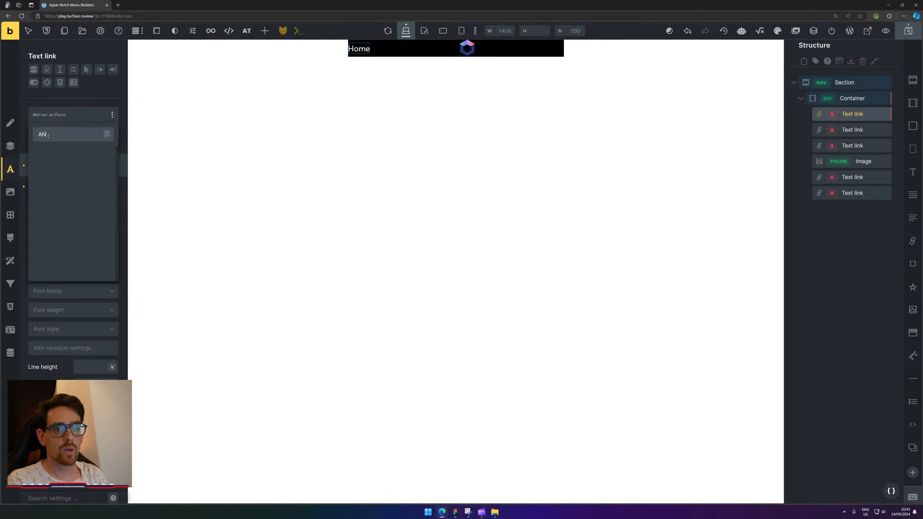
key("BackSpace")
type("an-")
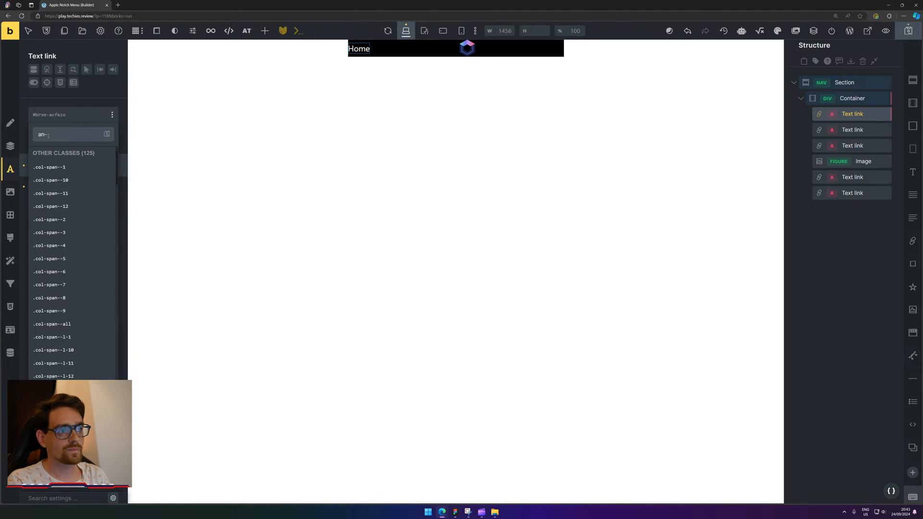
type("nav-m")
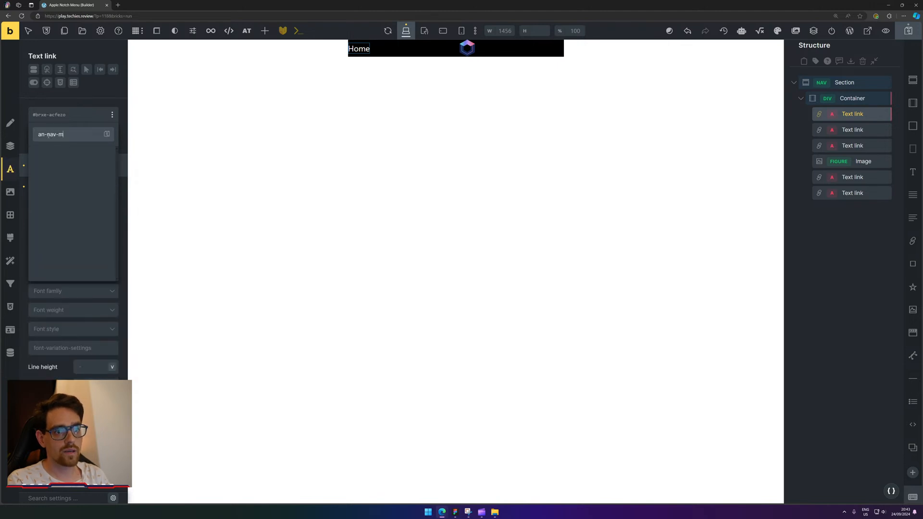
type("enu")
key("Return")
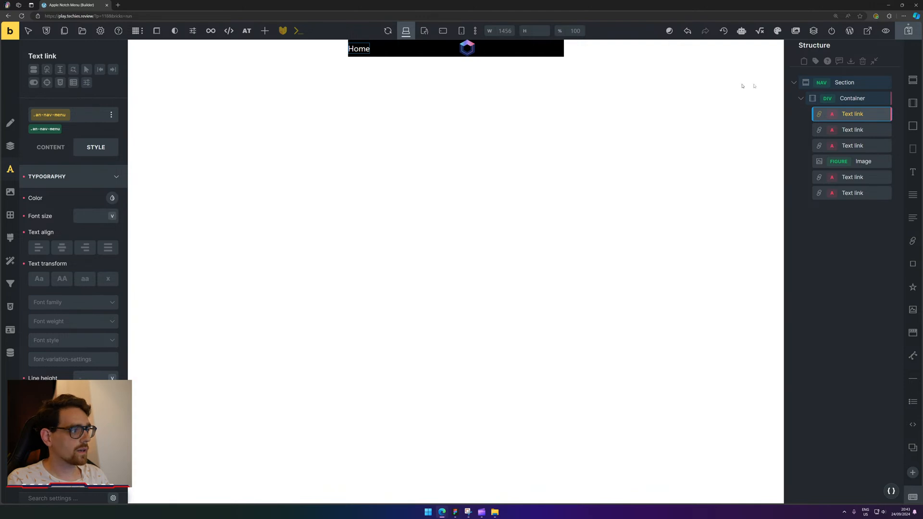
left_click(112, 199)
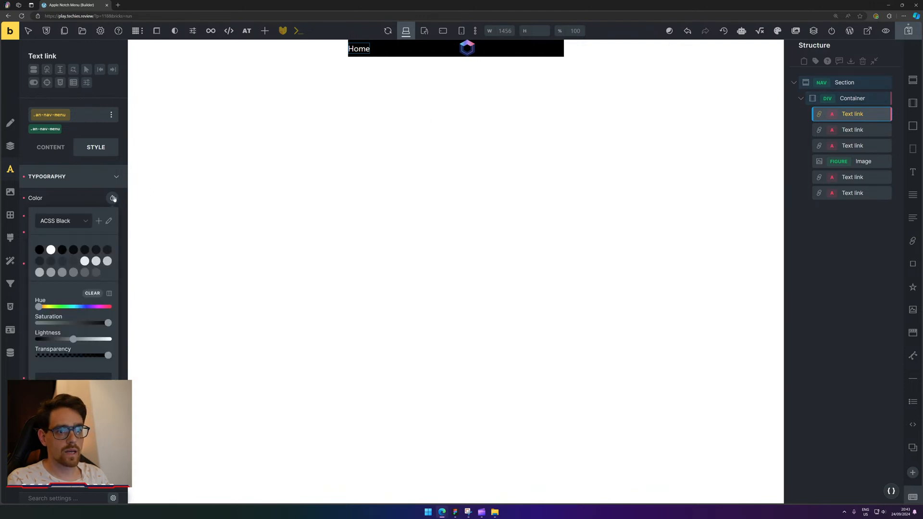
left_click(51, 249)
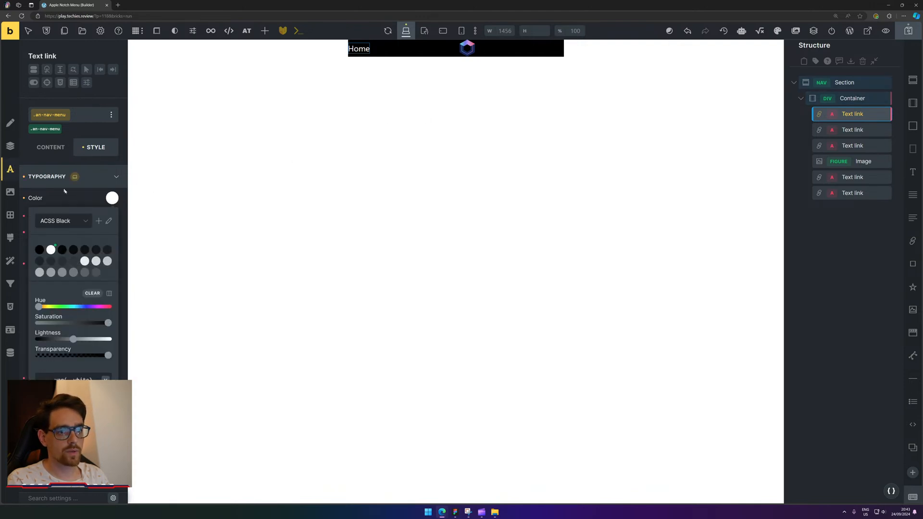
left_click(76, 206)
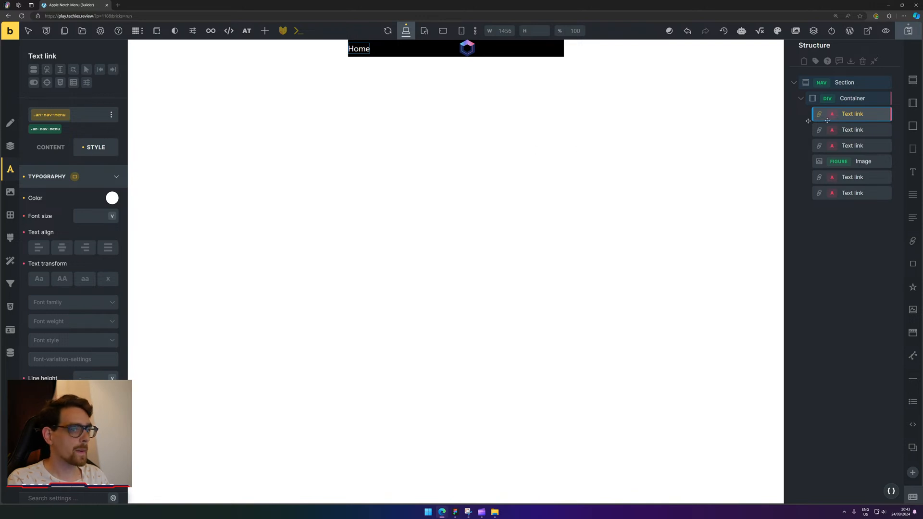
Apply the existing an-nav-menu class to the Store link.
left_click(866, 129)
left_click(69, 116)
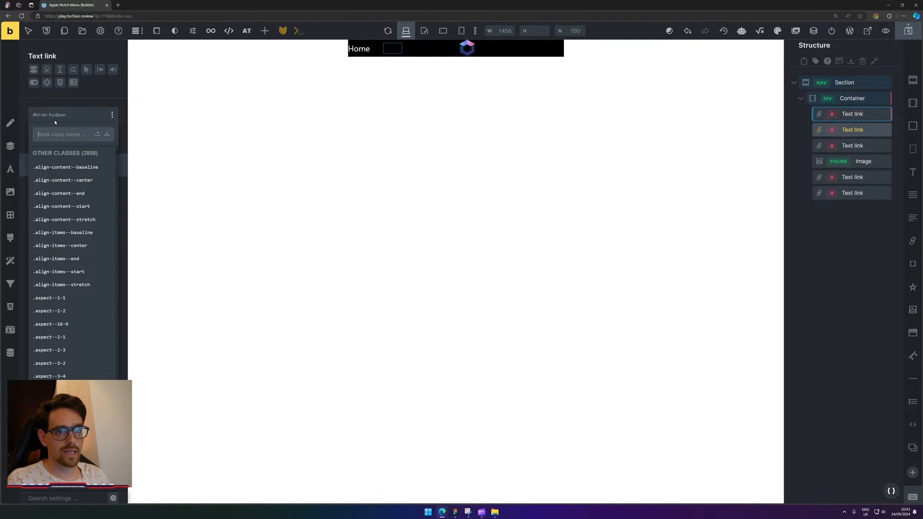
type("an")
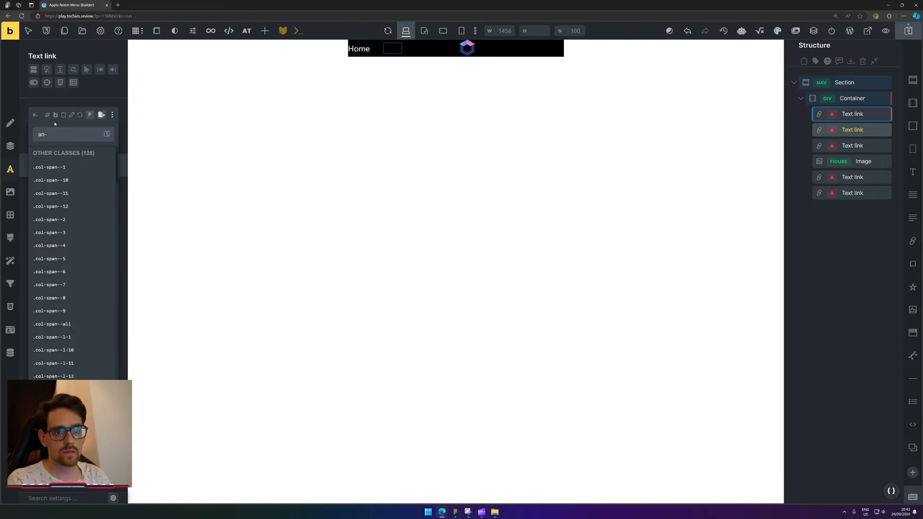
type("-nav")
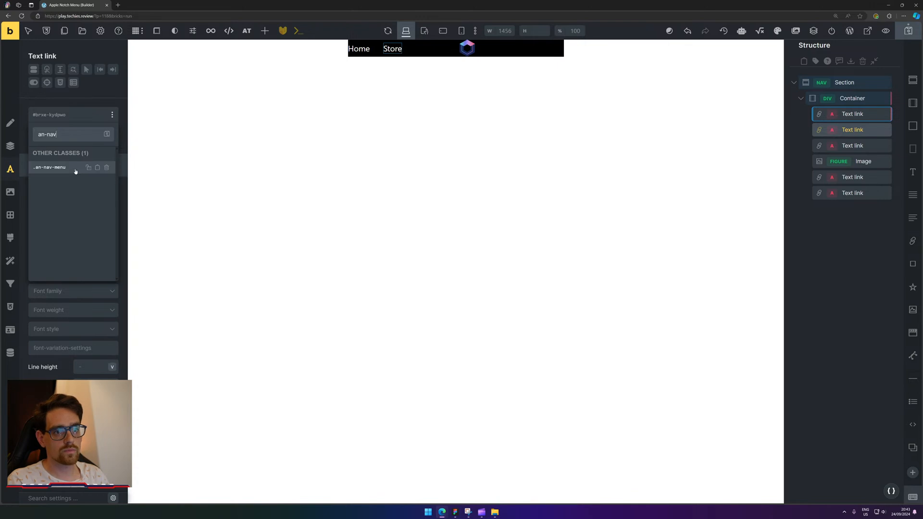
left_click(74, 168)
Apply the an-nav-menu class to the Tutorials link, leaving its ID unchanged.
left_click(841, 145)
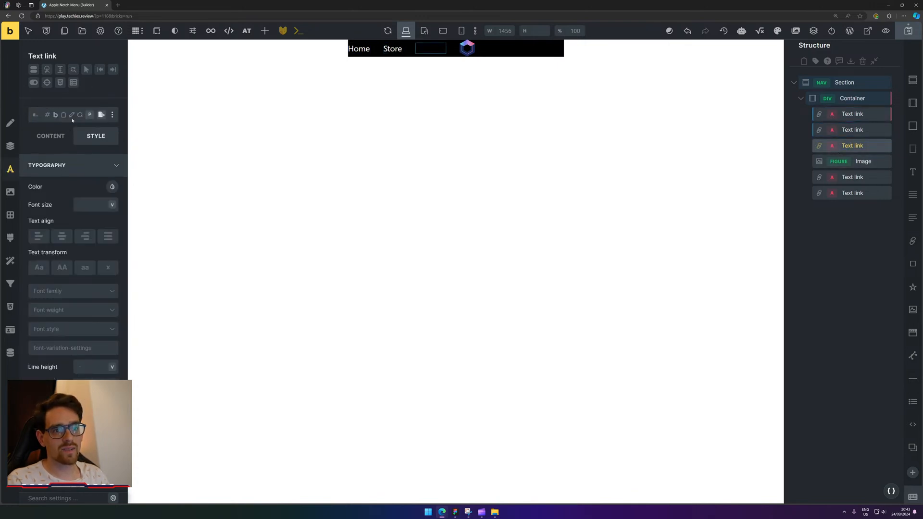
left_click(72, 116)
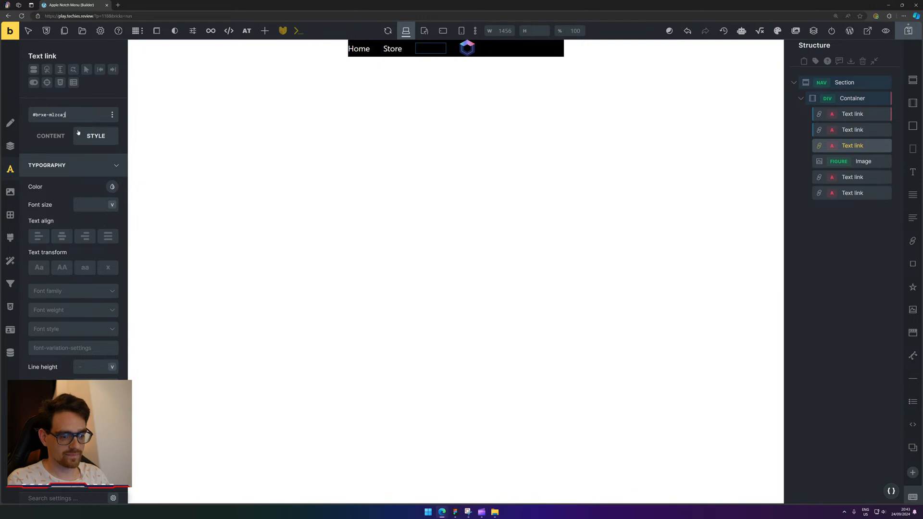
key("ctrl+shift+Left")
key("ctrl+shift+Left")
key("ctrl+shift+Left")
key("BackSpace")
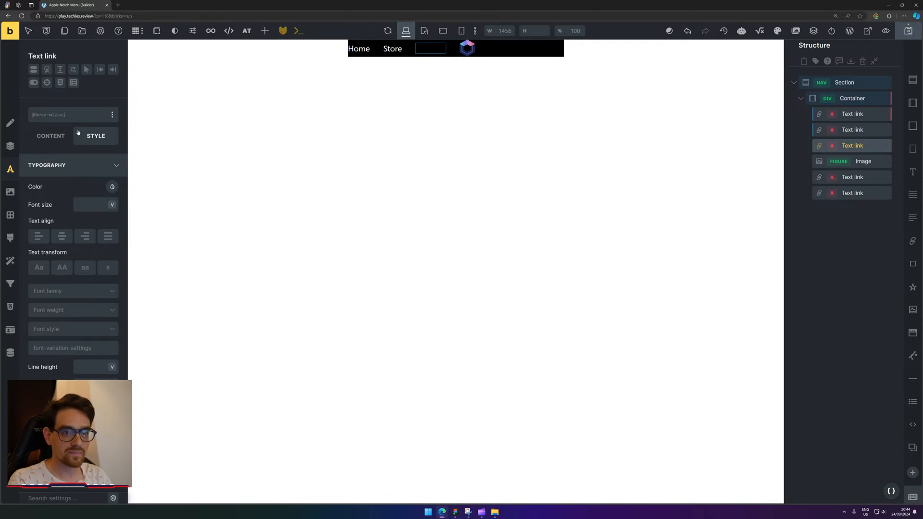
type("a")
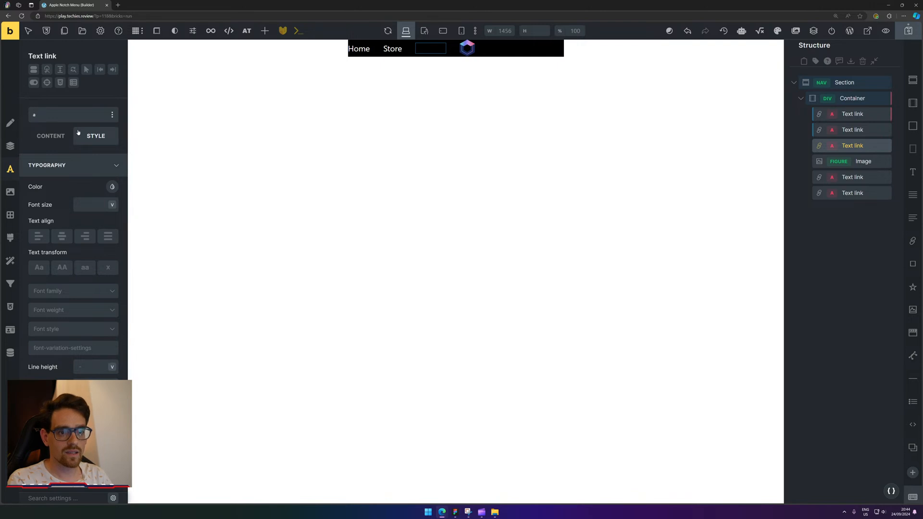
type("n-nav")
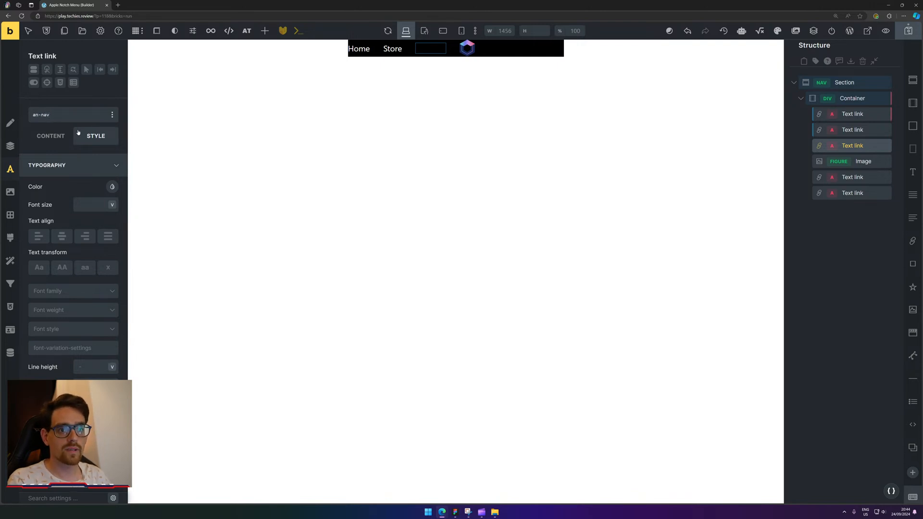
key("BackSpace")
key("BackSpace")
key("BackSpace")
key("BackSpace")
key("BackSpace")
key("BackSpace")
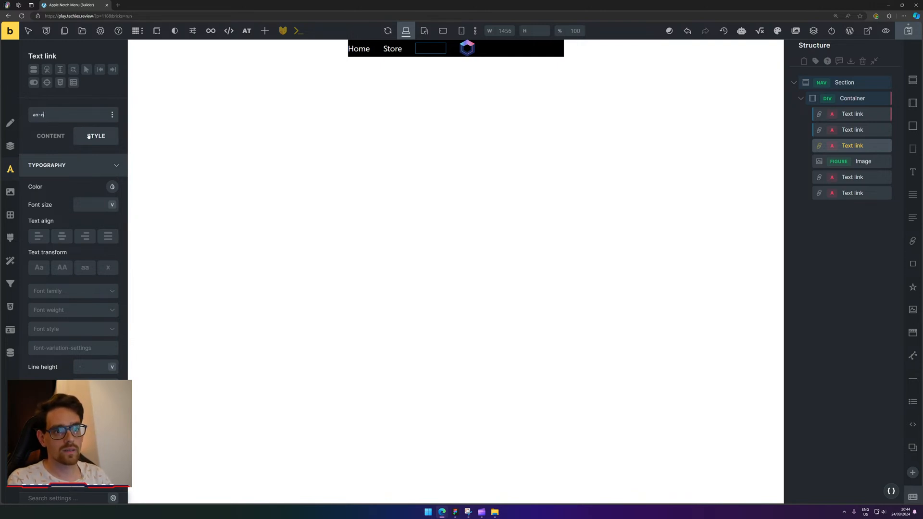
mouse_move(80, 117)
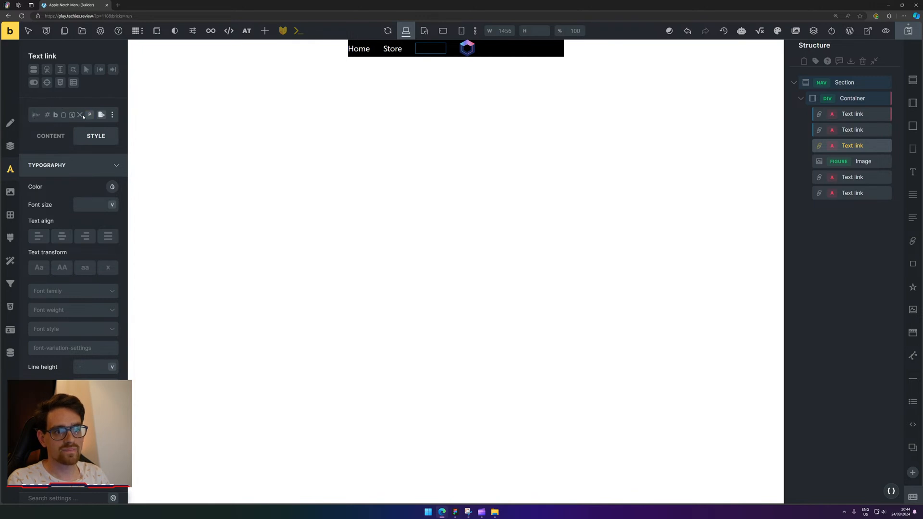
left_click(71, 116)
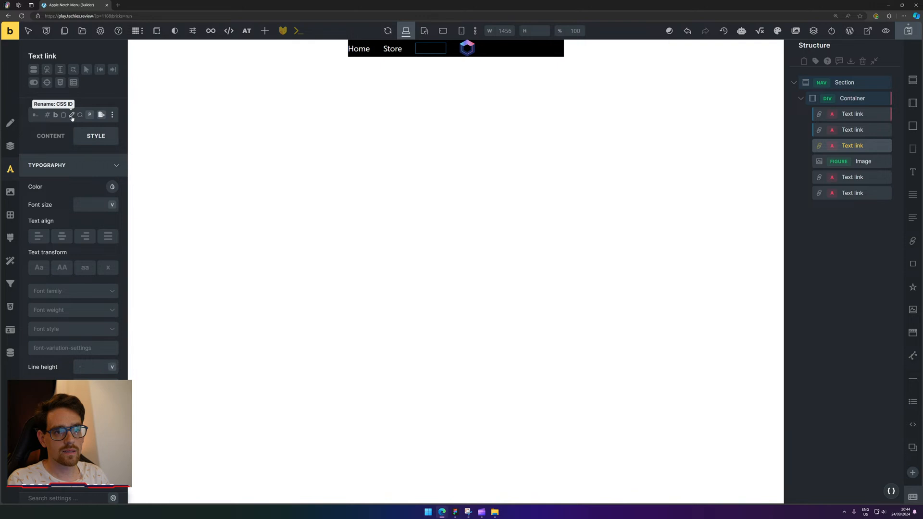
left_click(66, 119)
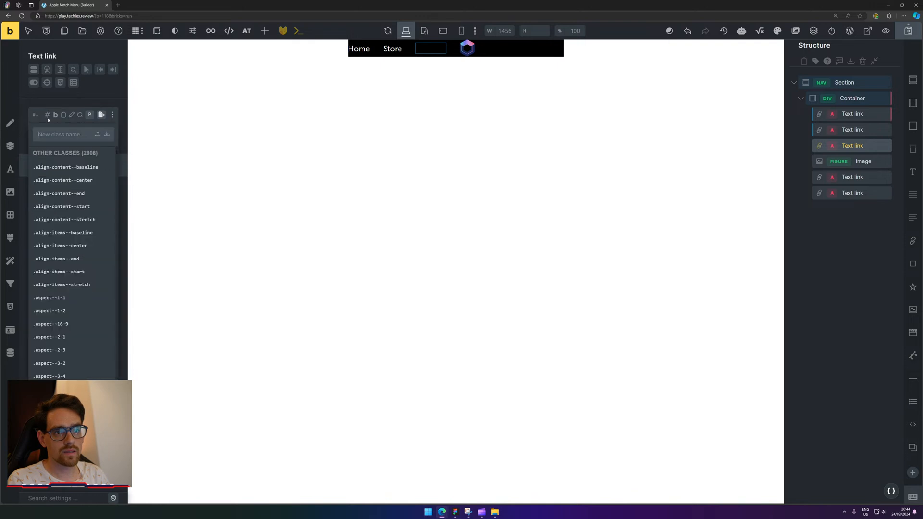
type("an")
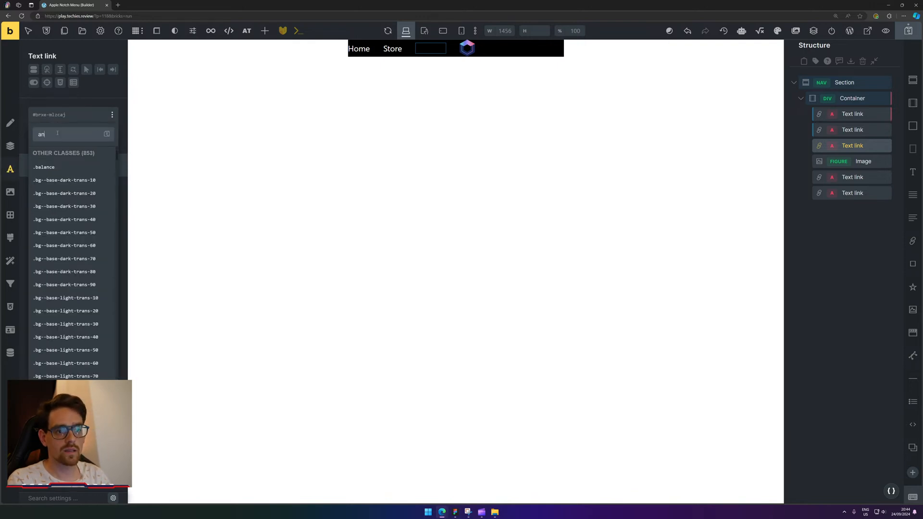
type("-nav")
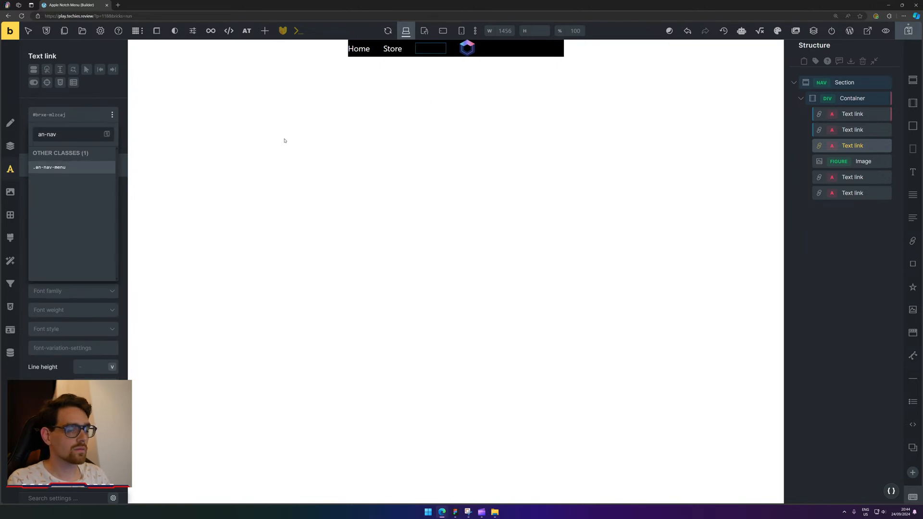
key("Return")
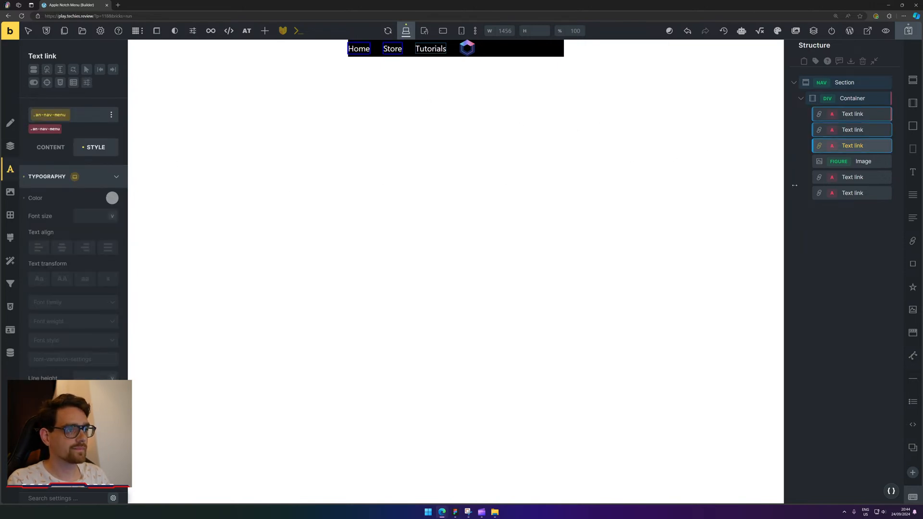
Add the an-nav-menu class to the Contact link.
left_click(39, 130)
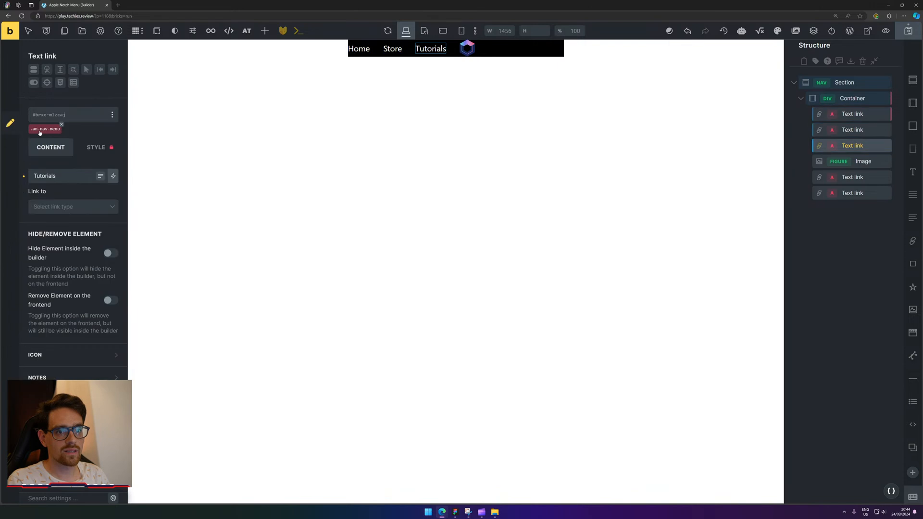
left_click(40, 129)
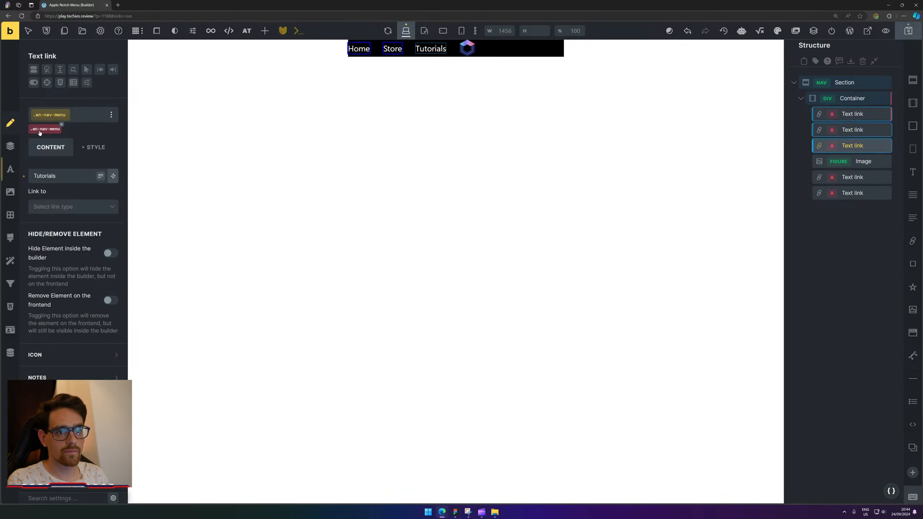
left_click(852, 177)
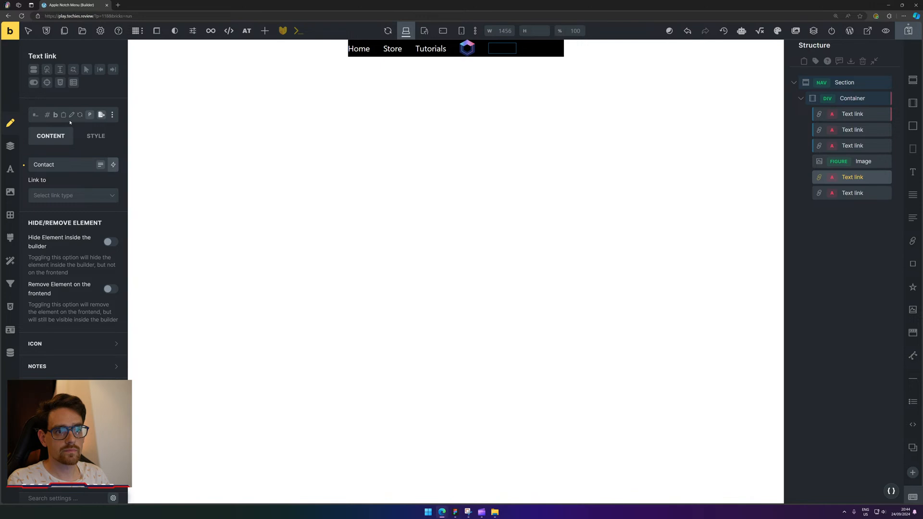
left_click(70, 122)
type("an=")
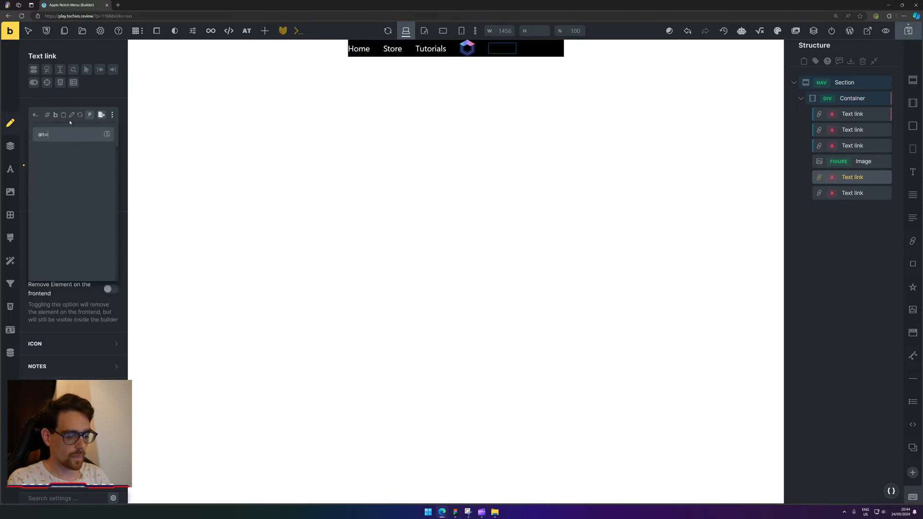
type("-na")
key("BackSpace")
key("BackSpace")
key("BackSpace")
key("BackSpace")
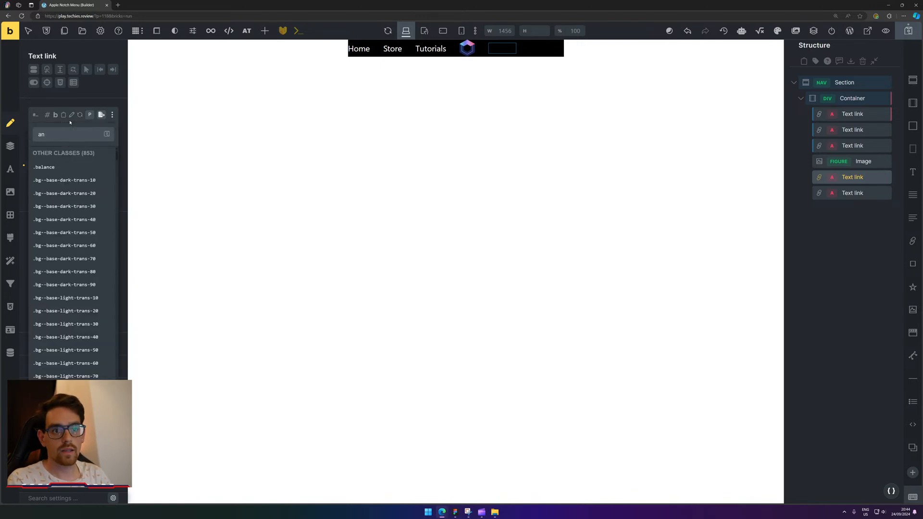
type("-nav-menu")
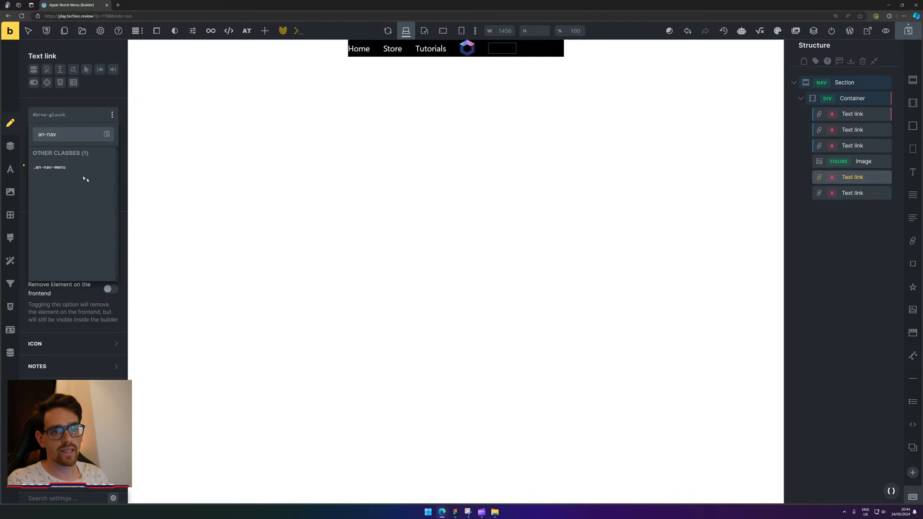
left_click(60, 169)
Give the final nav link the an-nav-menu class as well.
left_click(849, 191)
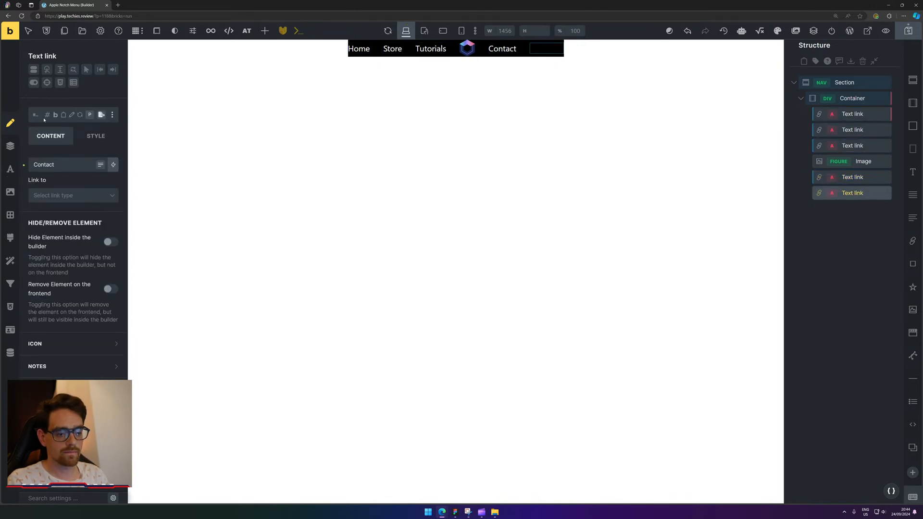
left_click(43, 120)
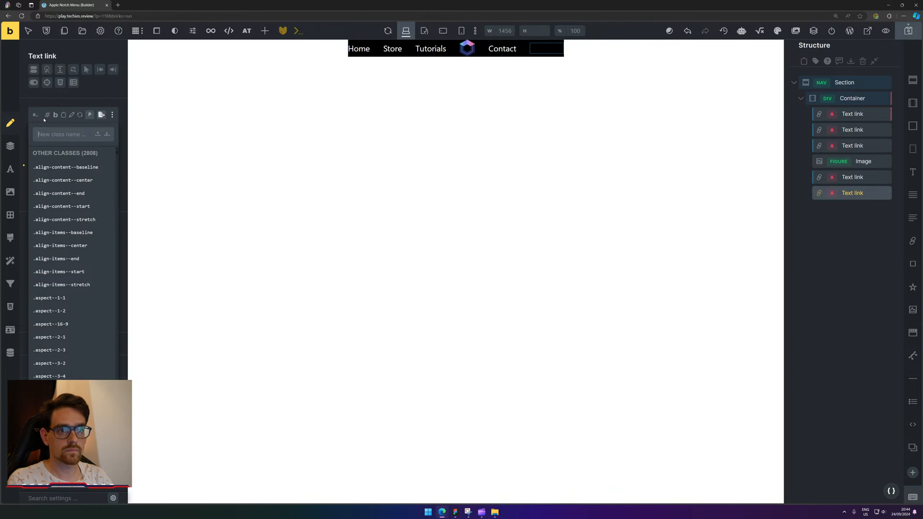
type("an-nav-menu")
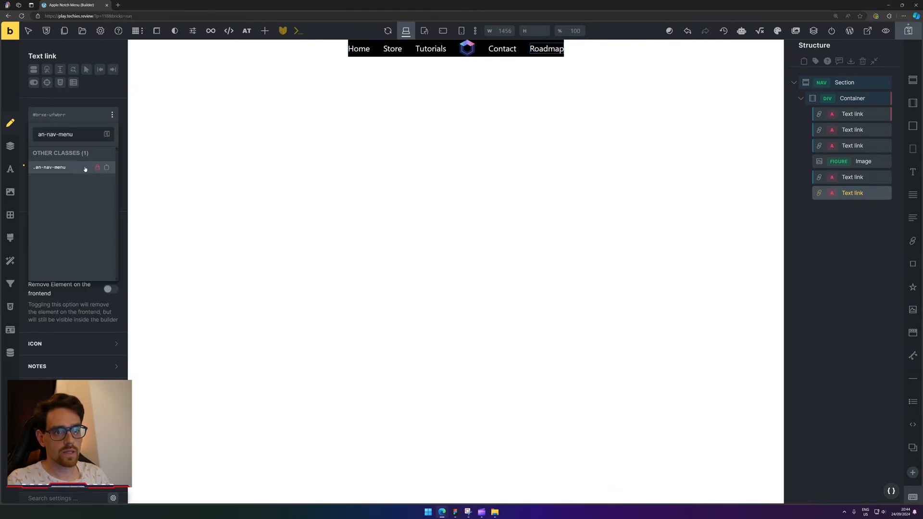
left_click(84, 168)
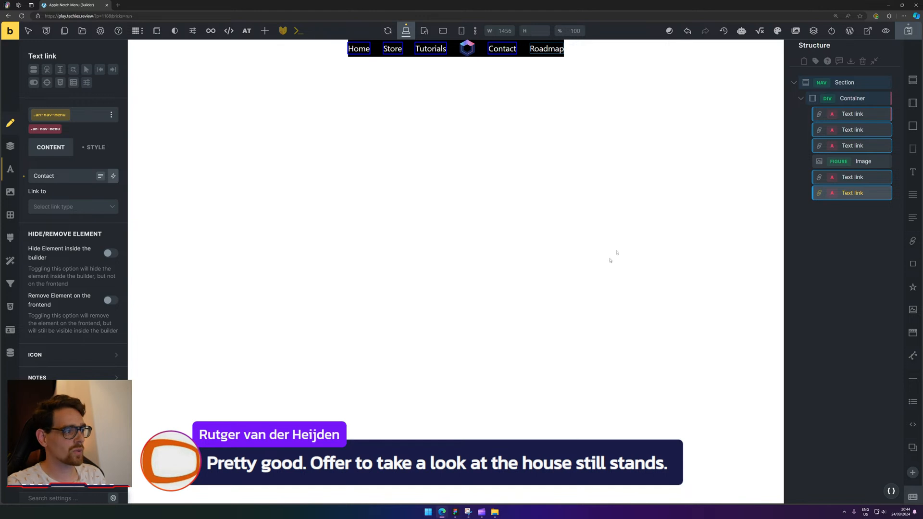
Duplicate the selected nav link and reorder the links so Contact comes last.
key("ctrl+d")
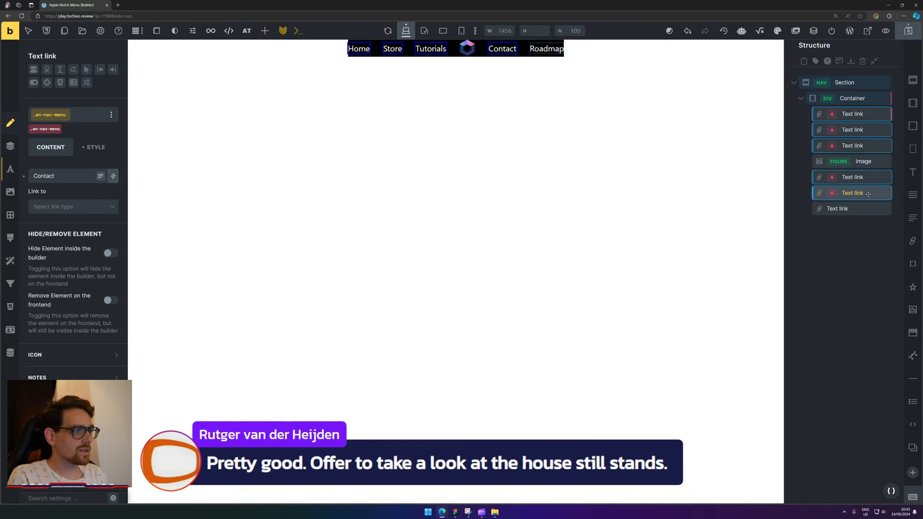
left_click(862, 178)
left_click_drag(866, 179, 851, 217)
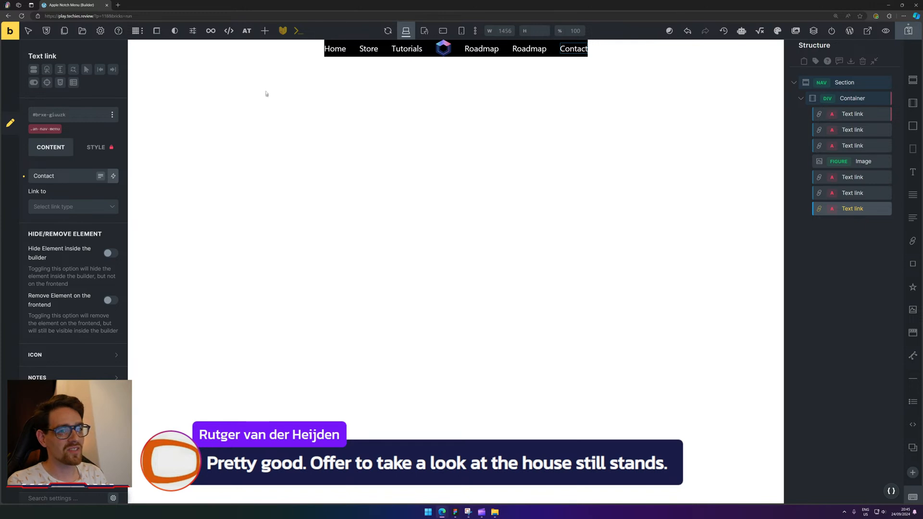
Add two Image elements to the link Container and move one to its start.
left_click(853, 99)
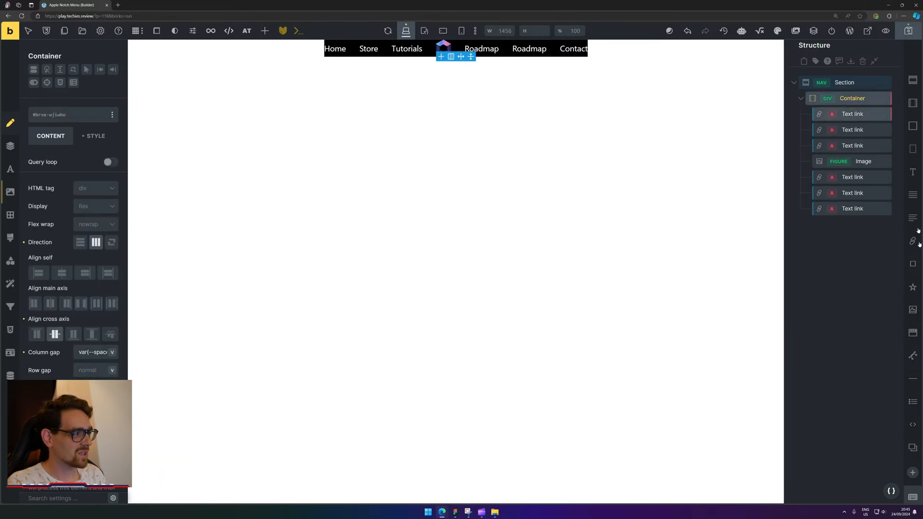
left_click(913, 310)
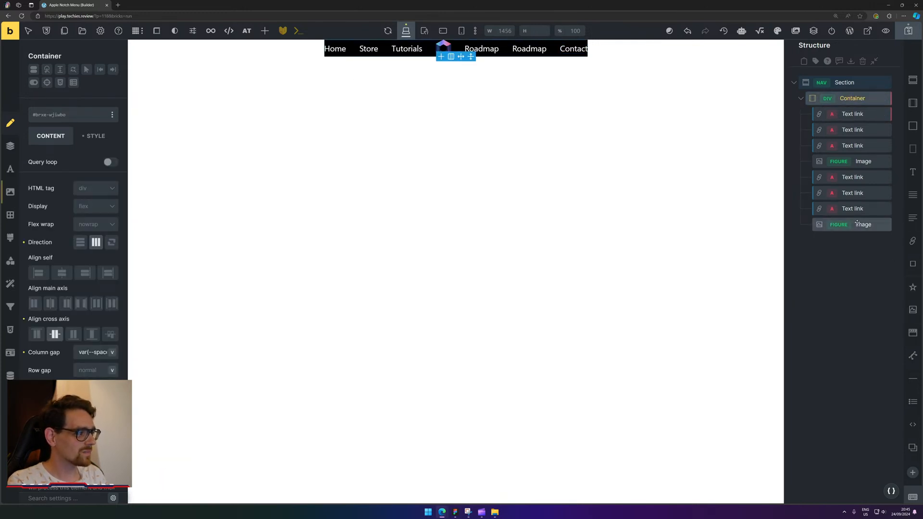
left_click(913, 310)
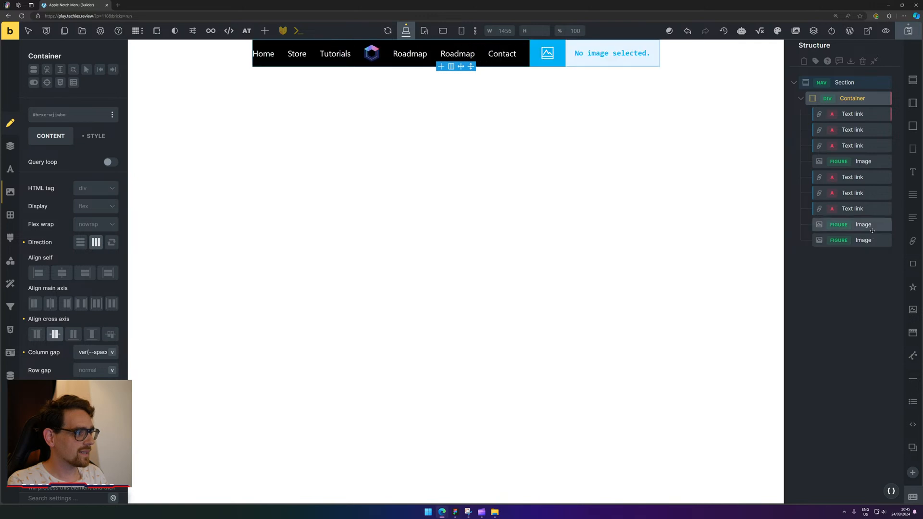
left_click_drag(872, 231, 856, 108)
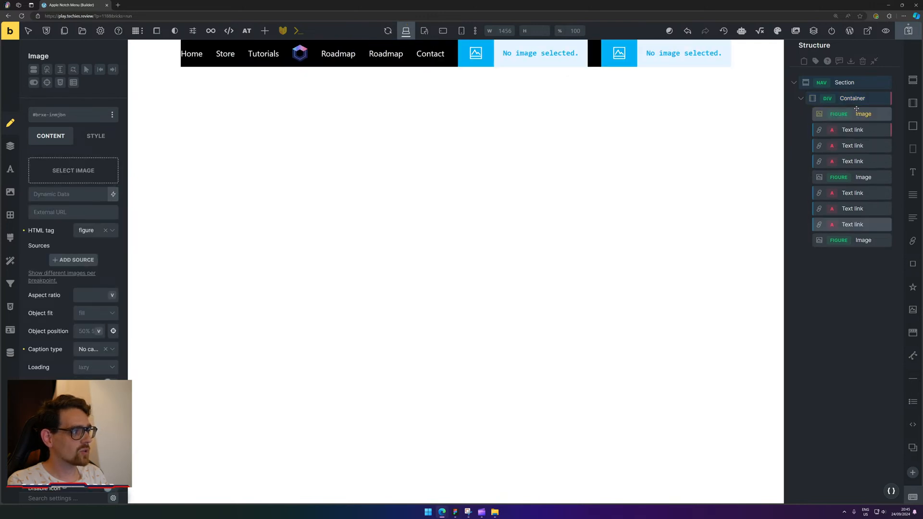
Insert right-border.svg into the first Image element.
left_click(56, 173)
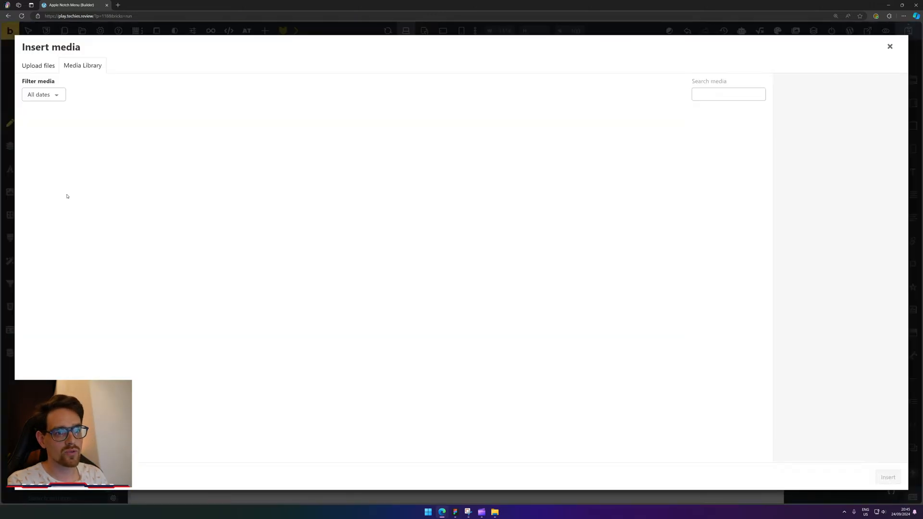
left_click(141, 147)
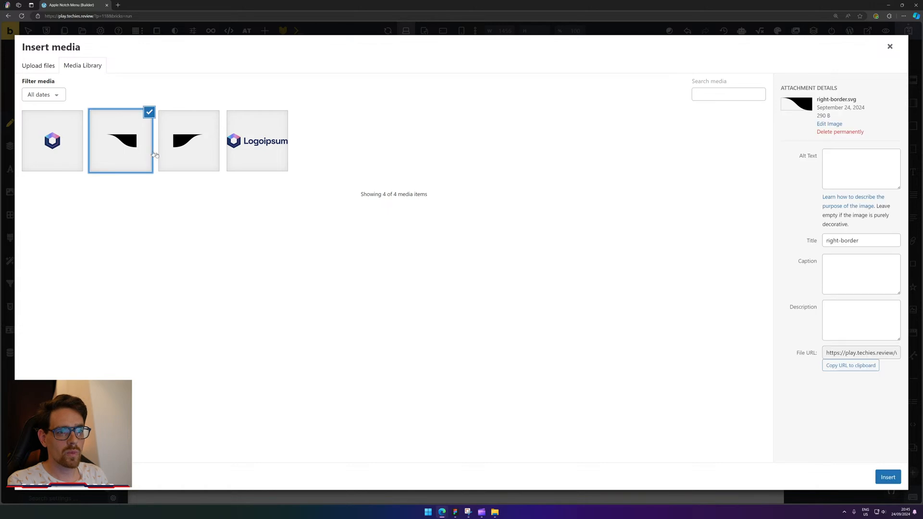
left_click(897, 479)
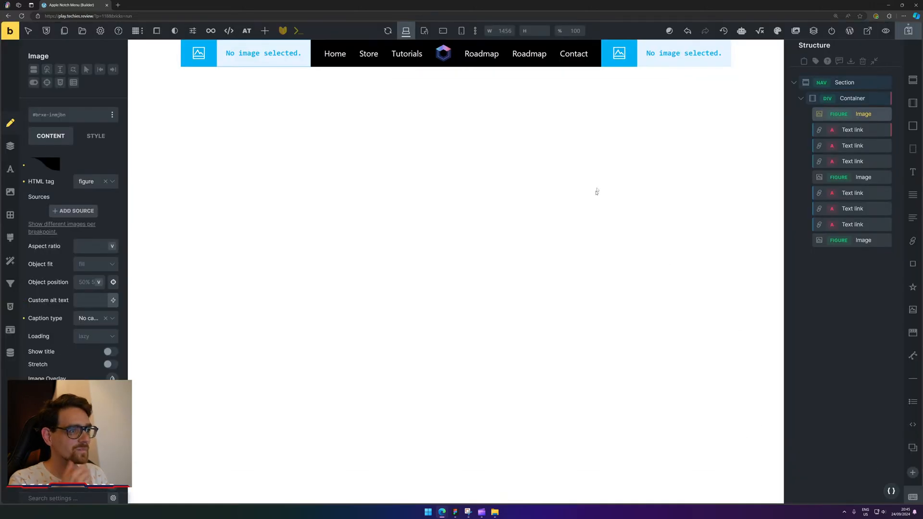
Insert left-border.svg into the last Image element.
left_click(882, 244)
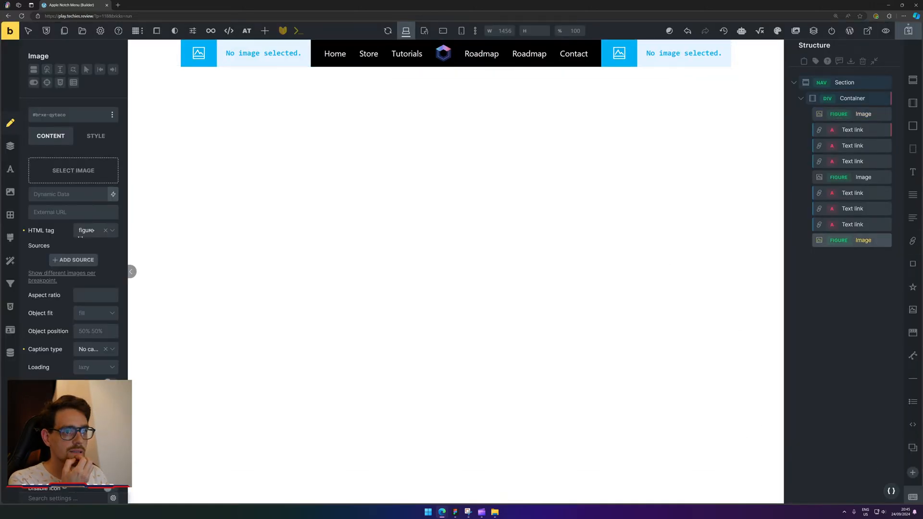
left_click(72, 171)
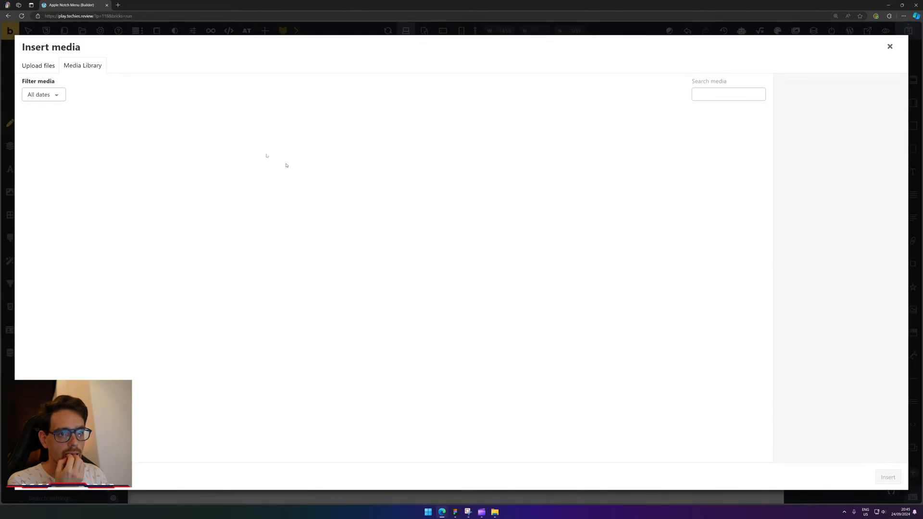
left_click(178, 139)
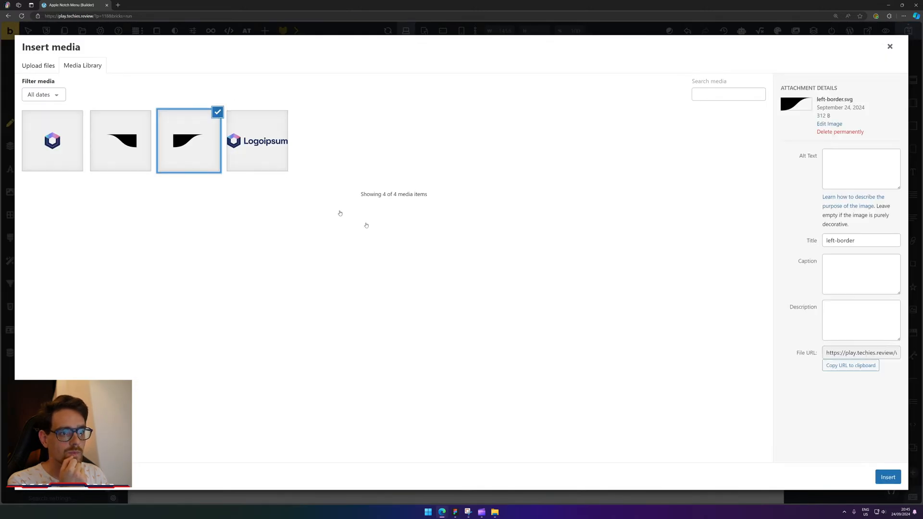
left_click(888, 477)
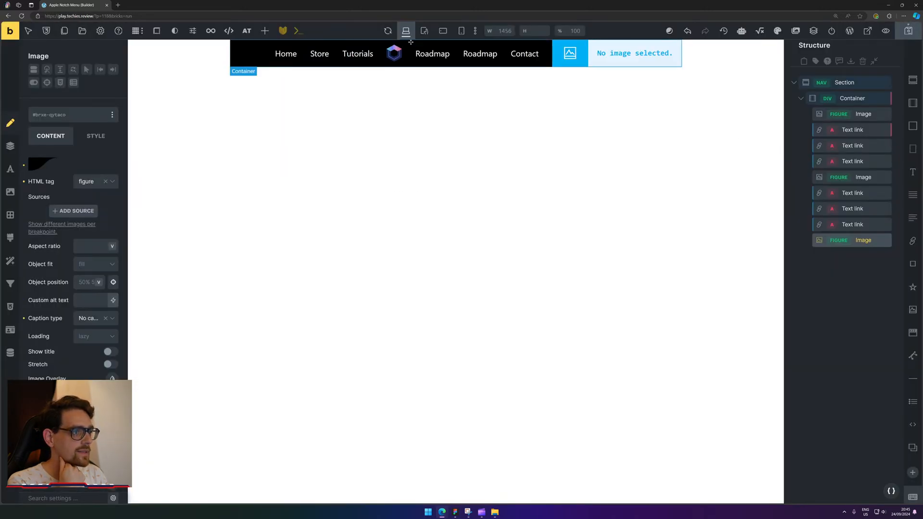
left_click(861, 115)
Move both Image elements out of the Container, one above it and one below.
left_click_drag(870, 117, 864, 97)
left_click(799, 116)
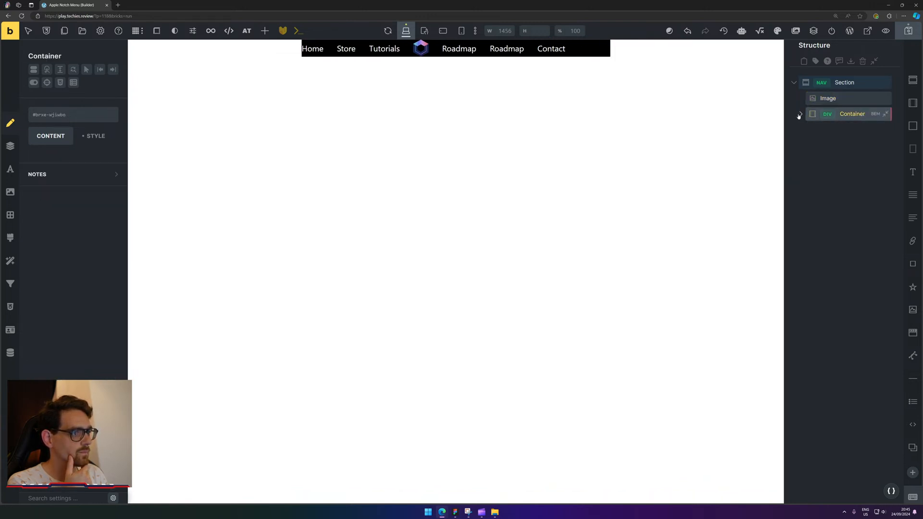
left_click(801, 114)
left_click_drag(870, 240, 861, 144)
left_click(801, 131)
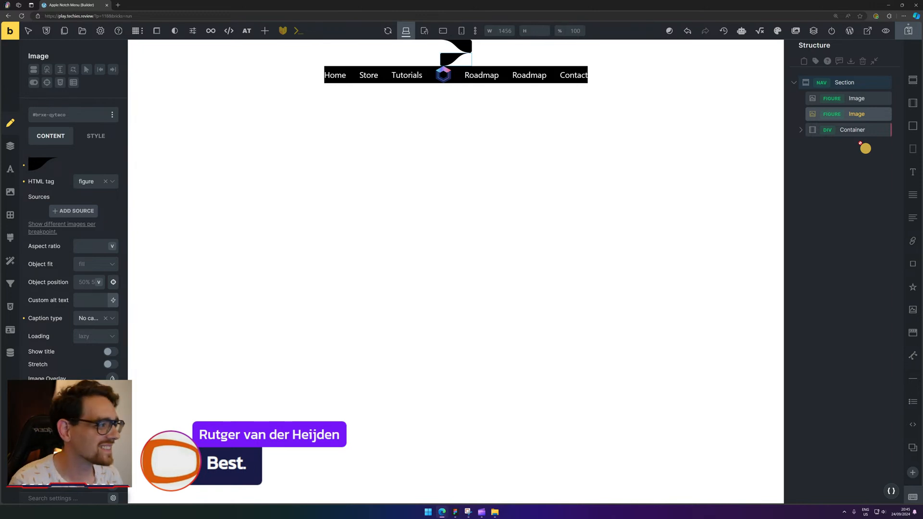
left_click_drag(855, 113, 858, 138)
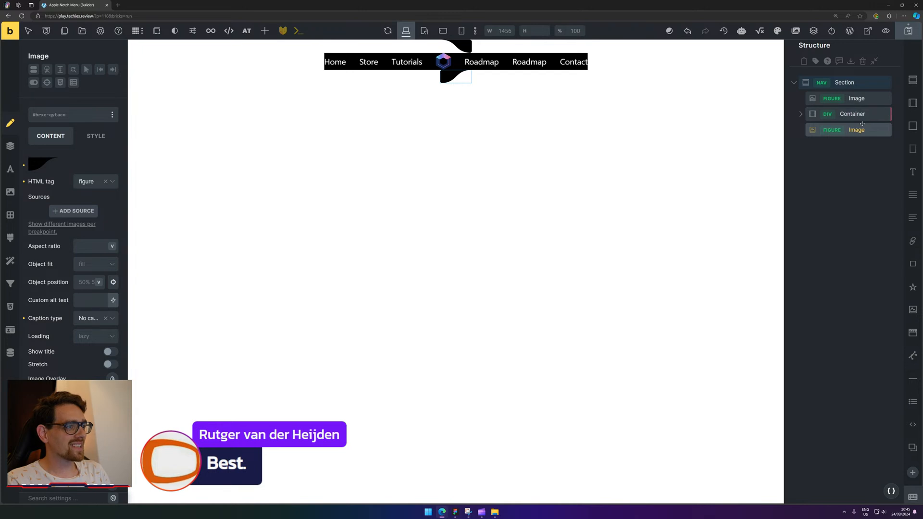
Check the upper image, lower image and Container, ending with the nav Section selected.
left_click(861, 99)
left_click(864, 129)
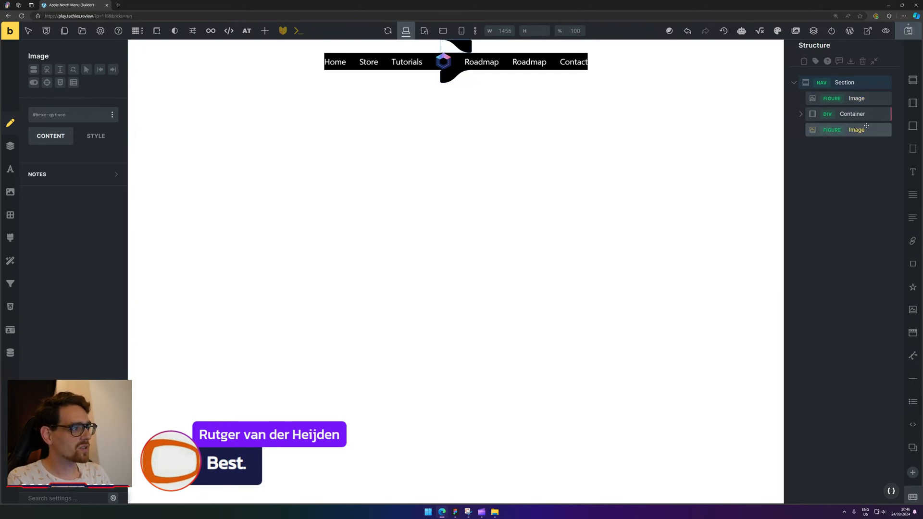
left_click(865, 115)
left_click(871, 98)
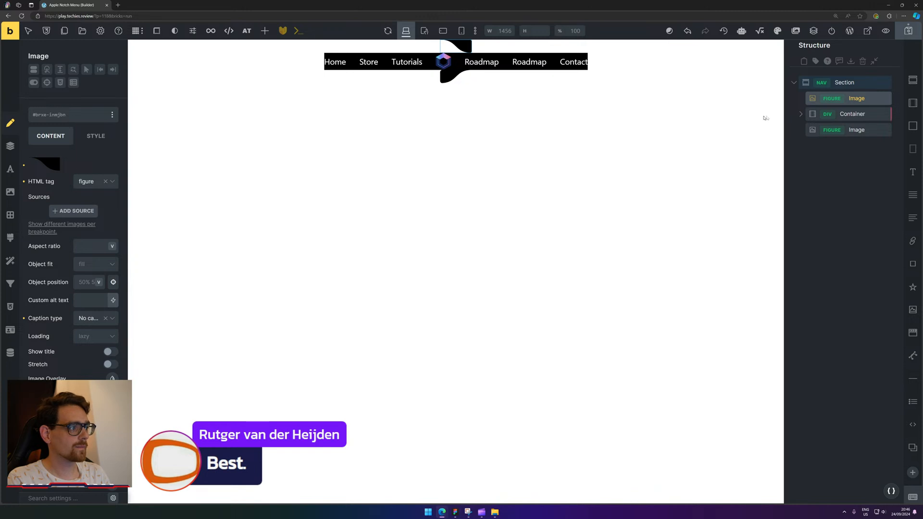
left_click(848, 205)
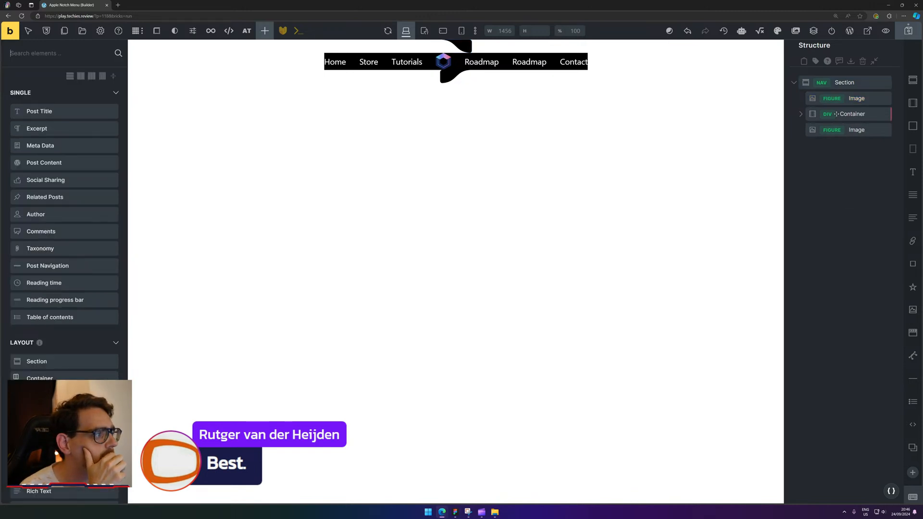
left_click(851, 98)
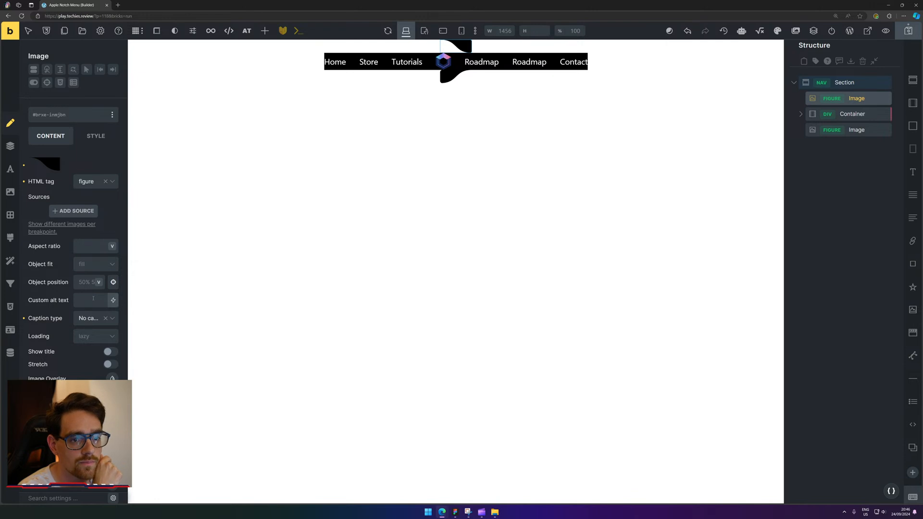
left_click(845, 83)
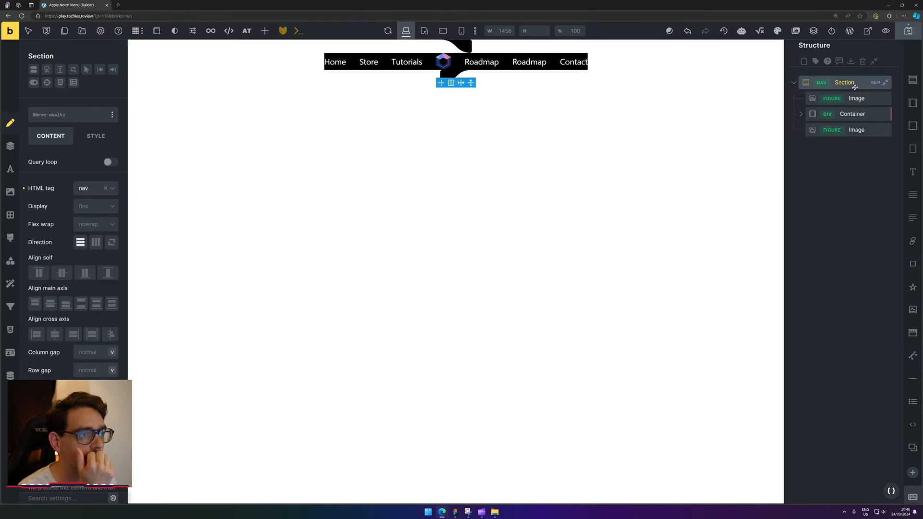
Set the nav Section to a horizontal row and clear Center on both alignment axes.
left_click(93, 242)
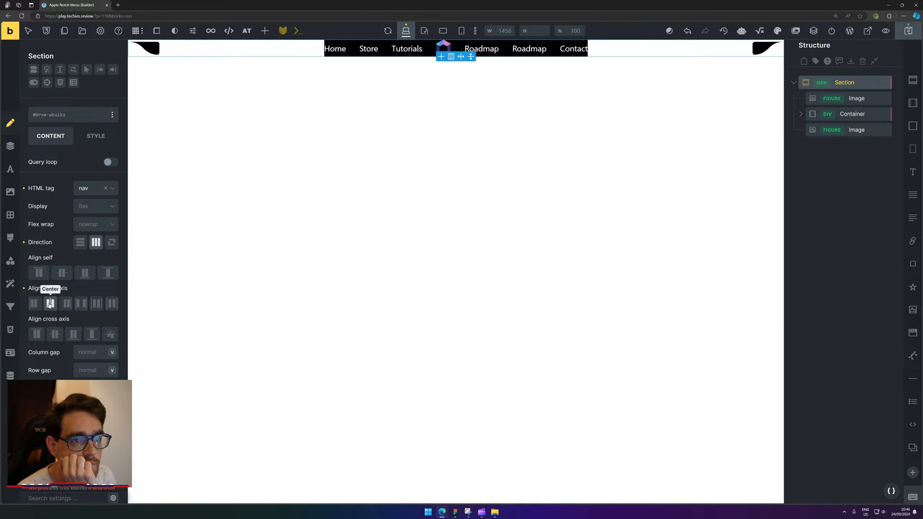
left_click(56, 333)
left_click(50, 303)
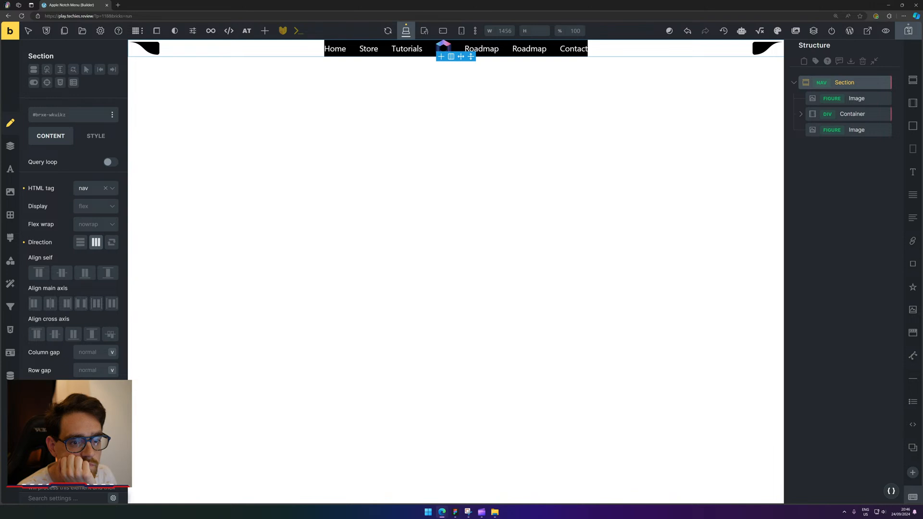
left_click(95, 424)
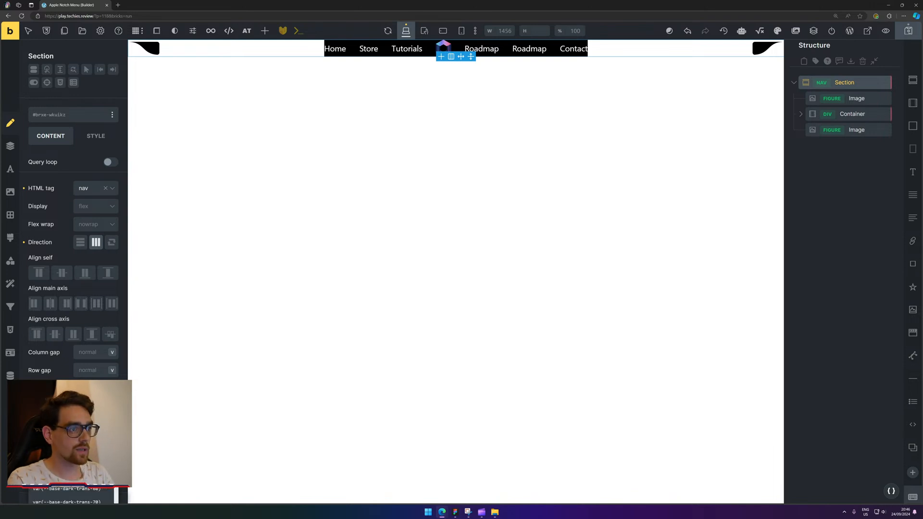
left_click(96, 424)
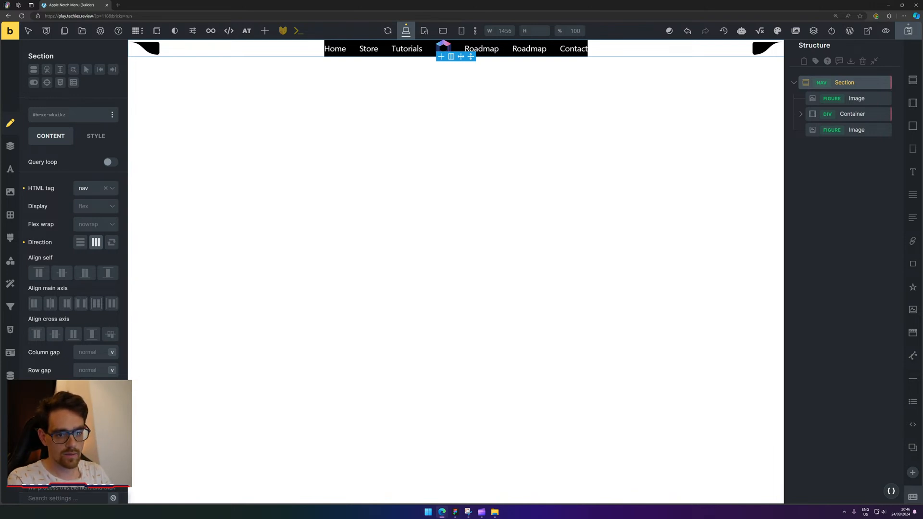
left_click(853, 98)
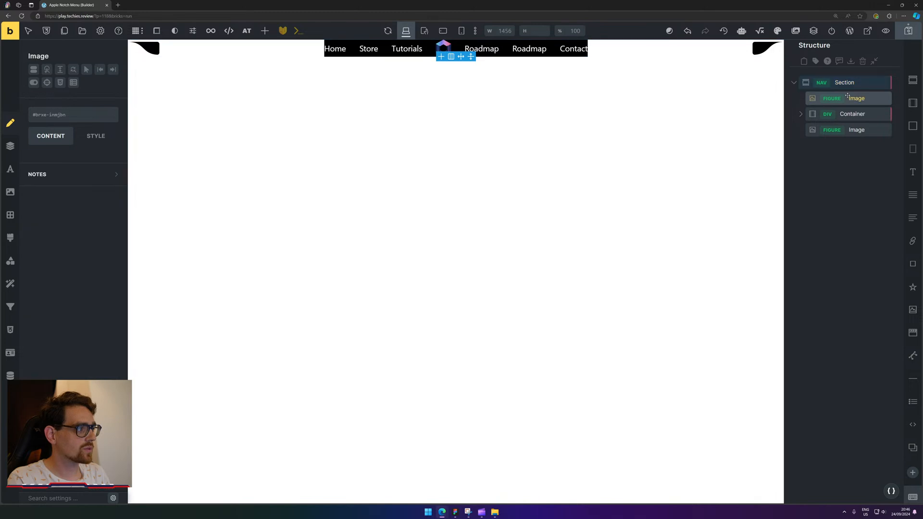
Wrap the first image in a new Div and move the link Container into it.
right_click(859, 98)
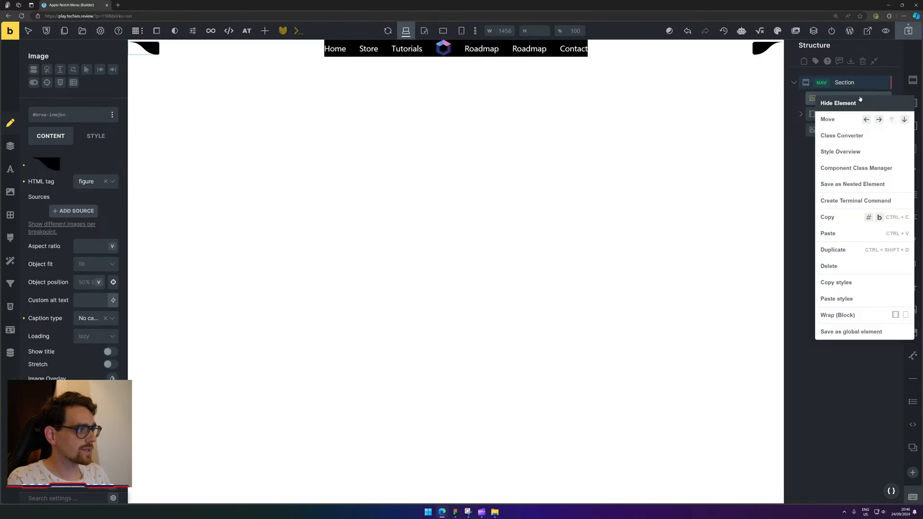
left_click(906, 315)
left_click_drag(846, 130, 868, 124)
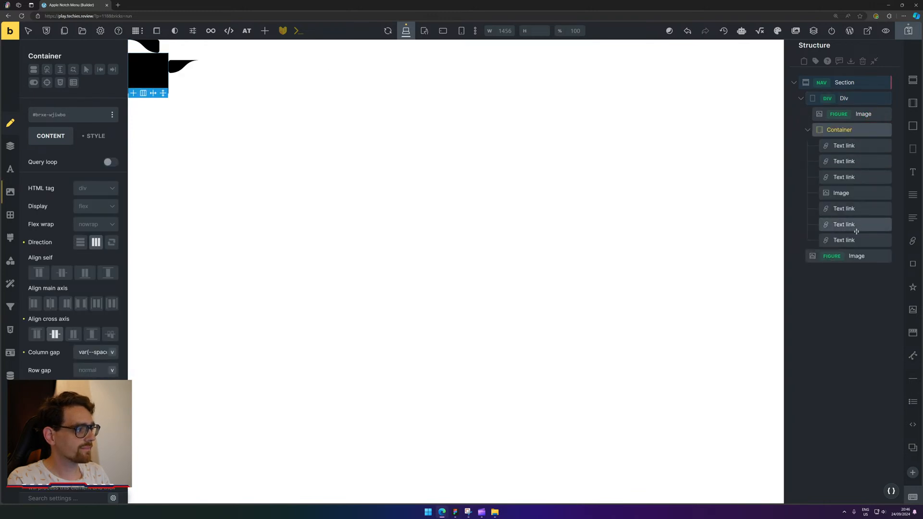
Move the right curve image out of the Container to sit right after it in the Div.
left_click(808, 129)
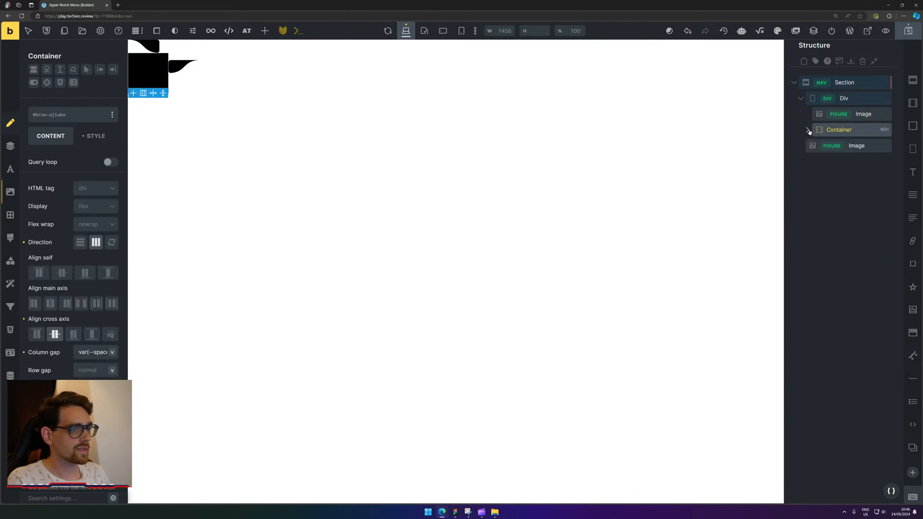
left_click_drag(858, 147, 866, 133)
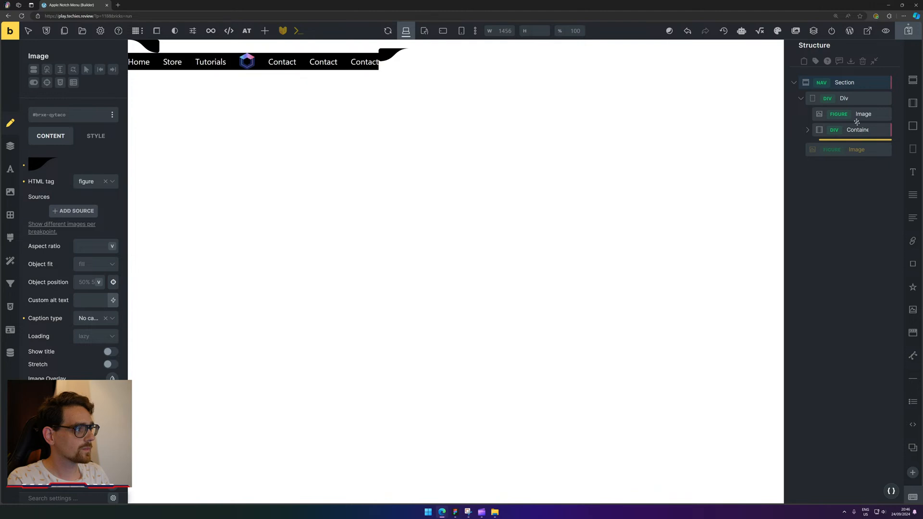
left_click(808, 130)
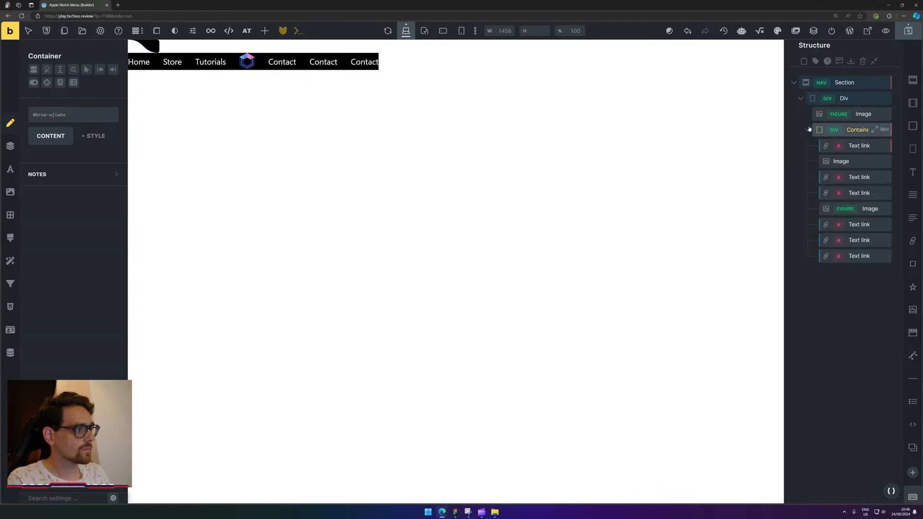
left_click(864, 161)
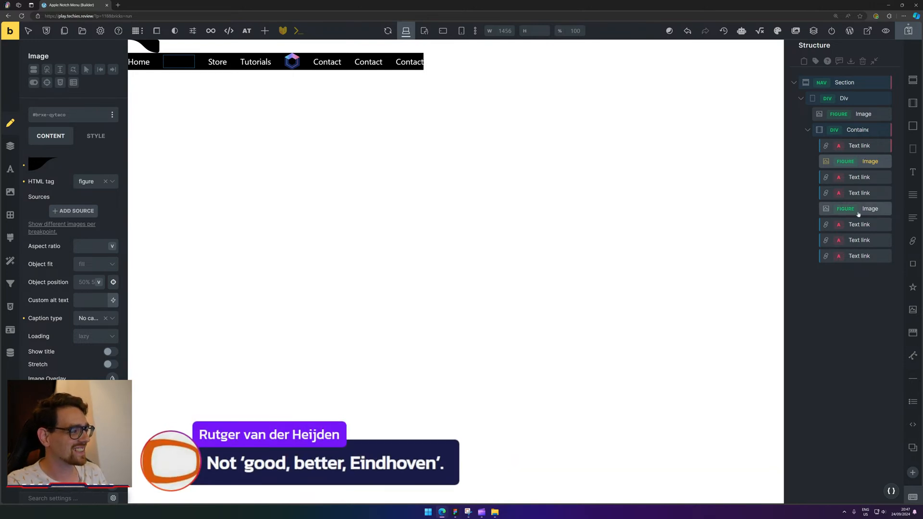
mouse_move(855, 166)
left_mouse_down()
mouse_move(870, 146)
mouse_move(867, 130)
mouse_move(854, 129)
mouse_move(870, 132)
mouse_move(875, 165)
mouse_move(868, 154)
left_mouse_up()
left_click(808, 145)
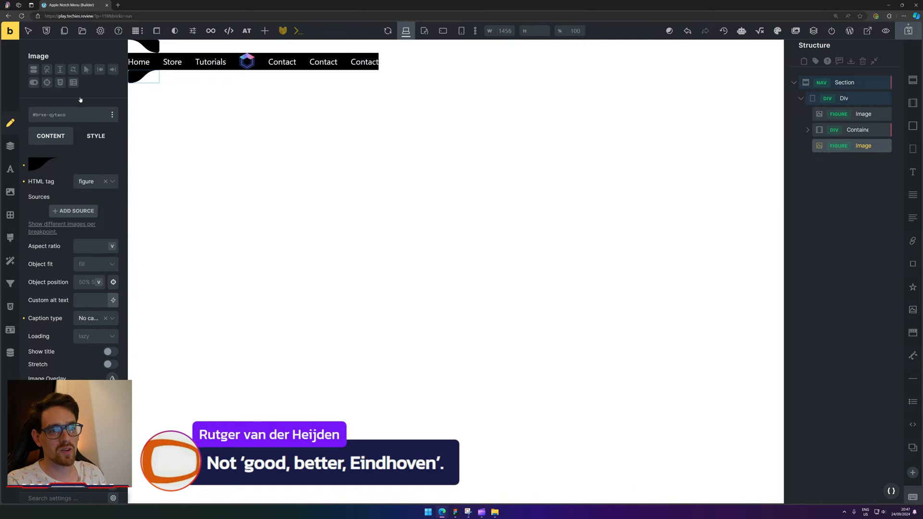
Set the nav Div to display flex with column gap 0 and row gap 0.
left_click(860, 99)
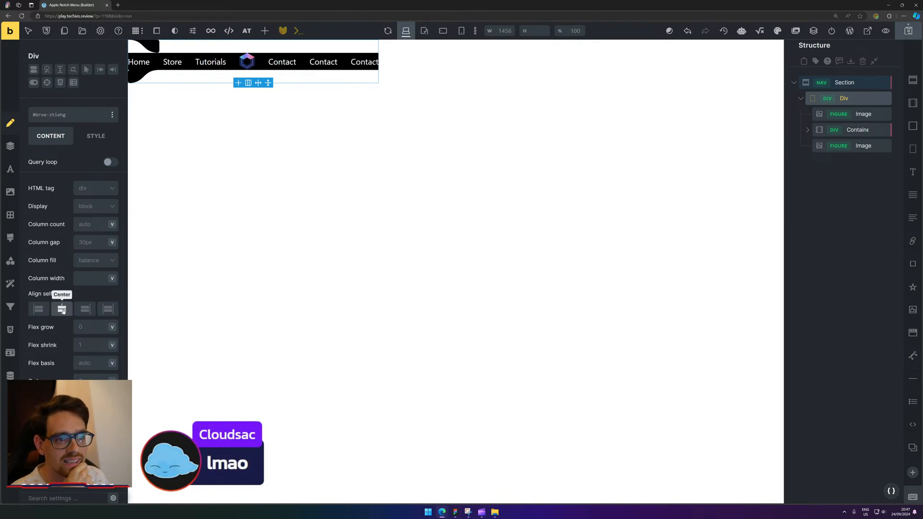
left_click(100, 207)
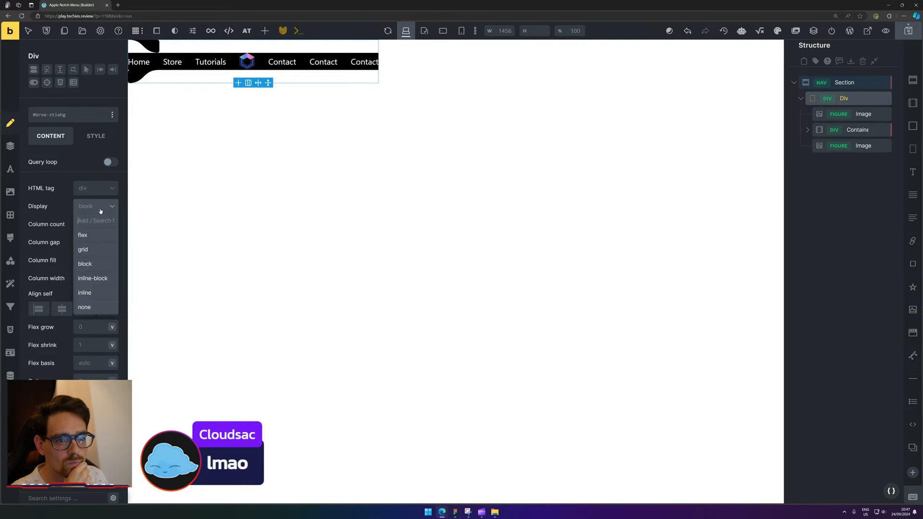
left_click(96, 240)
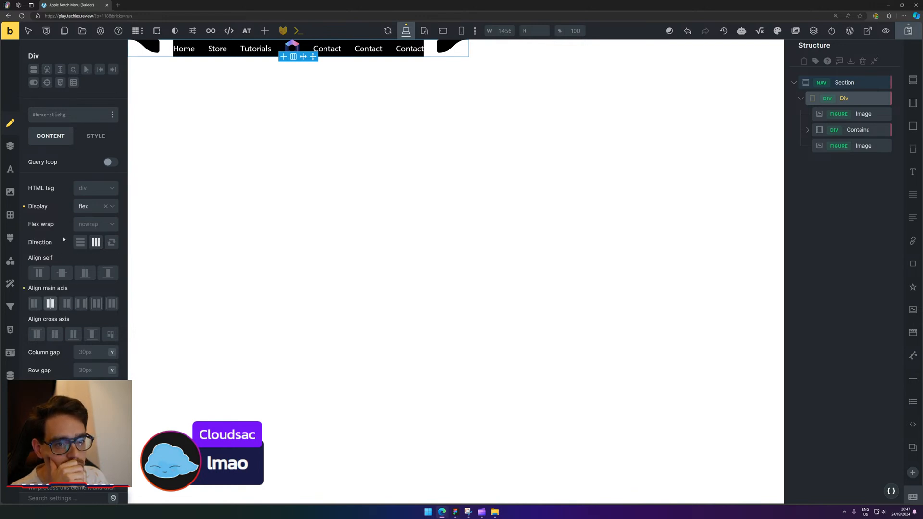
left_click(82, 352)
type("0")
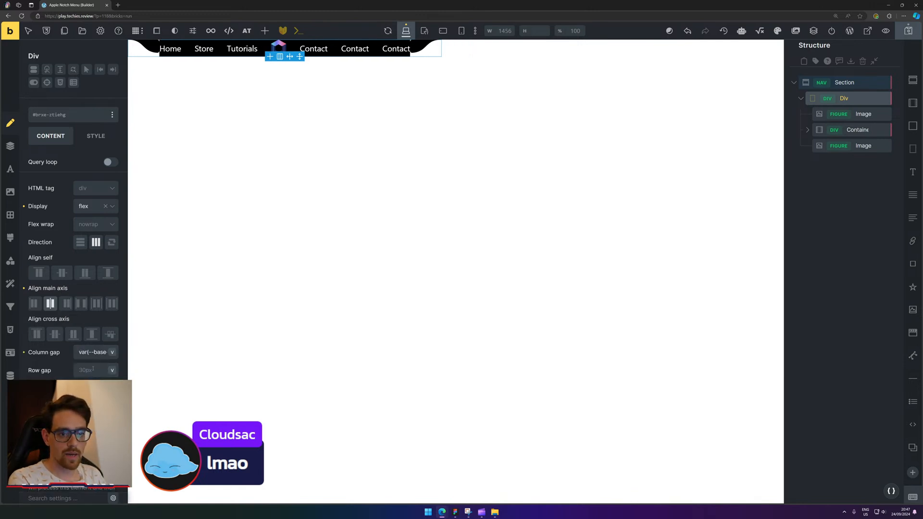
key("ctrl+v")
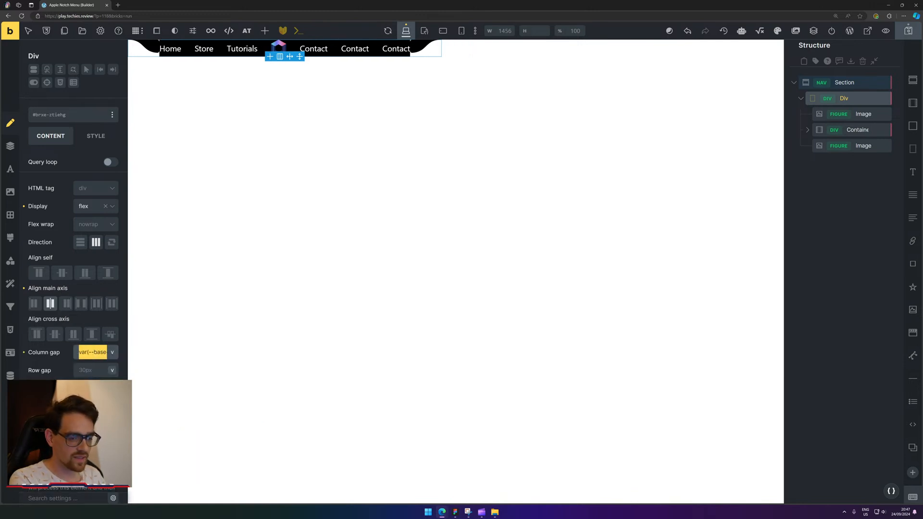
key("ctrl+z")
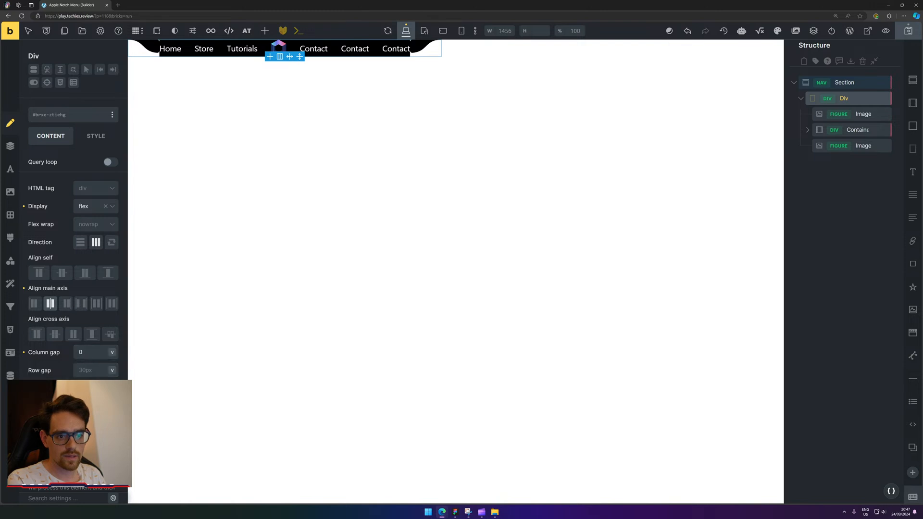
left_click(91, 371)
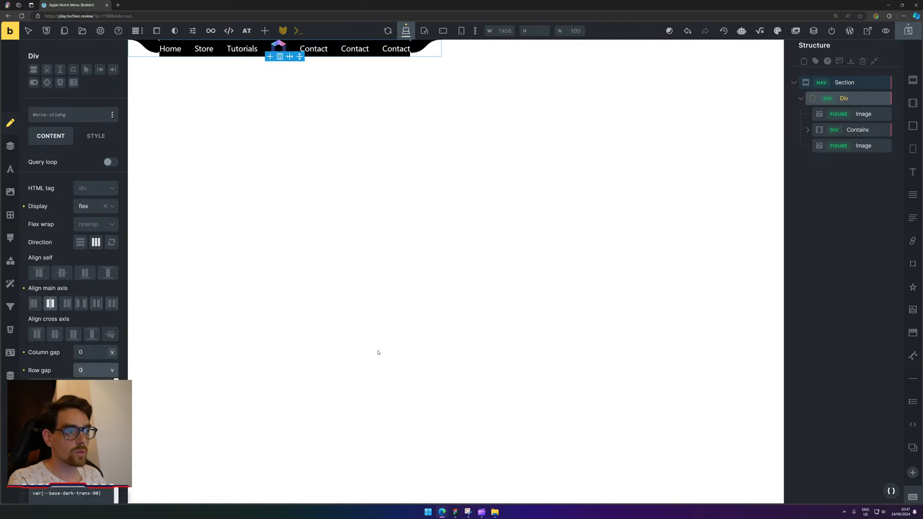
left_click(796, 271)
Give the left curve image 0 radius on all corners and border style None, then save the draft.
left_click(858, 112)
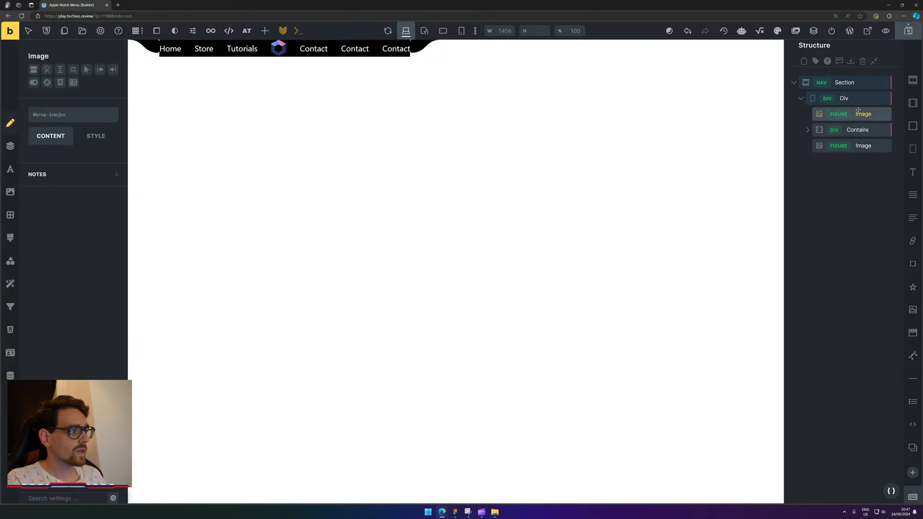
scroll(72, 250, "down", 5)
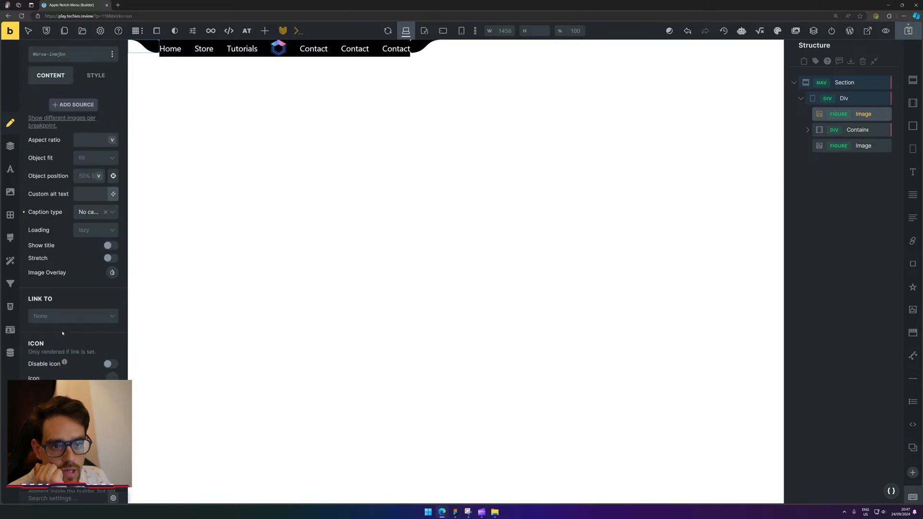
scroll(50, 258, "up", 5)
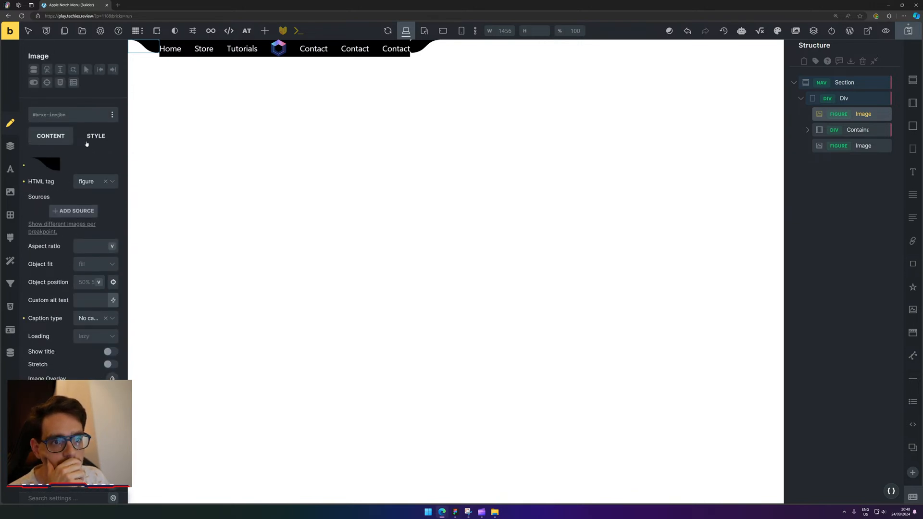
left_click(10, 215)
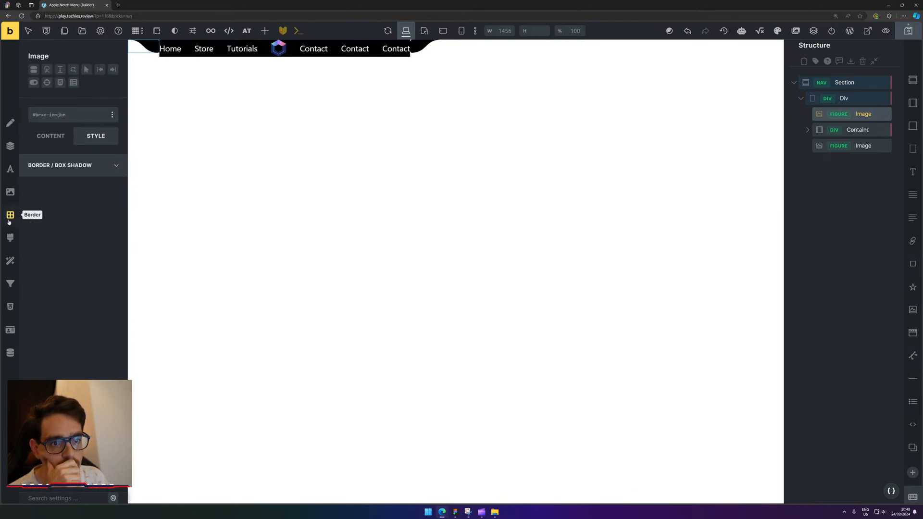
left_click(112, 186)
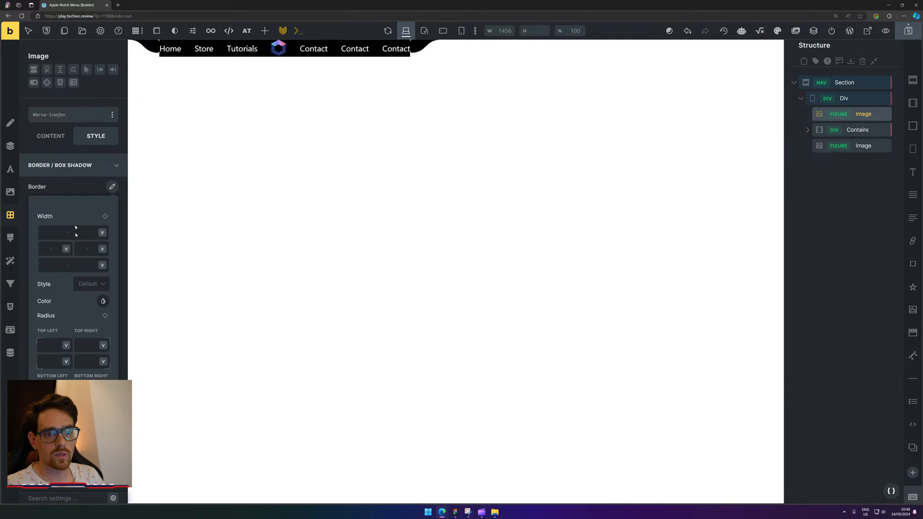
left_click(51, 344)
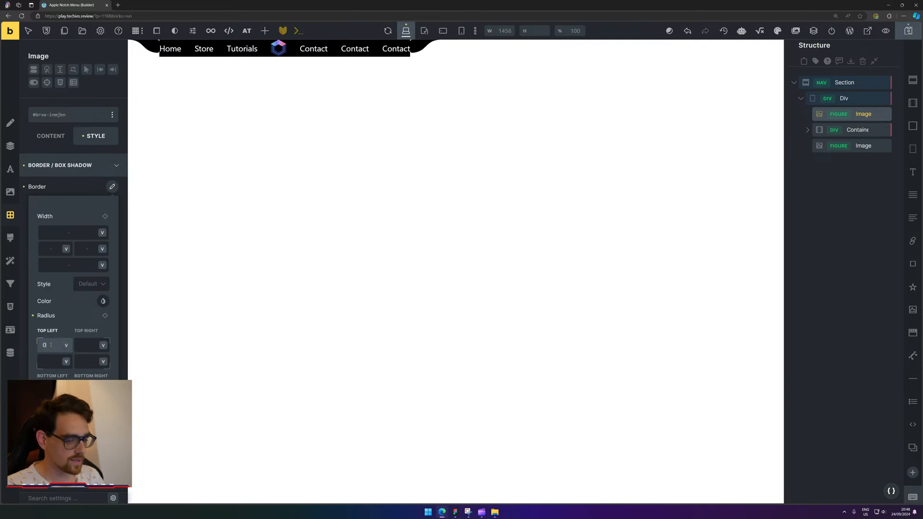
type("0")
left_click(105, 315)
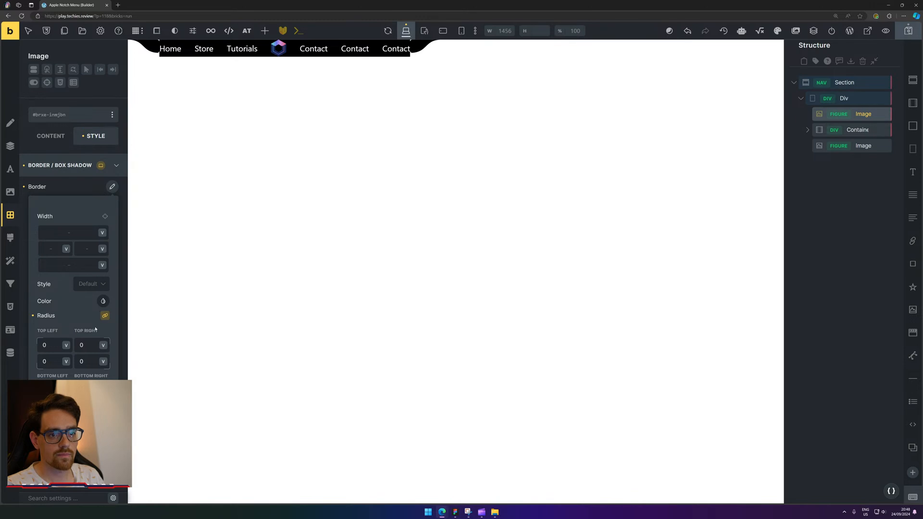
left_click(86, 285)
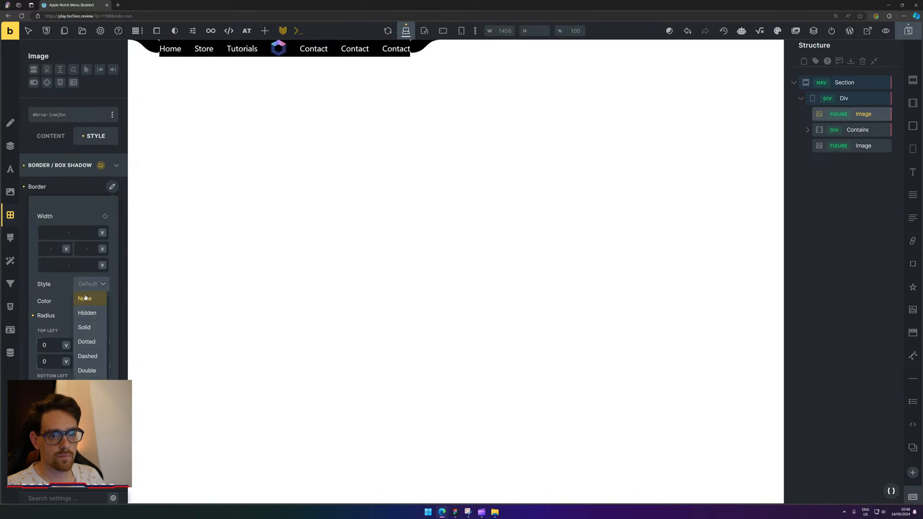
left_click(85, 298)
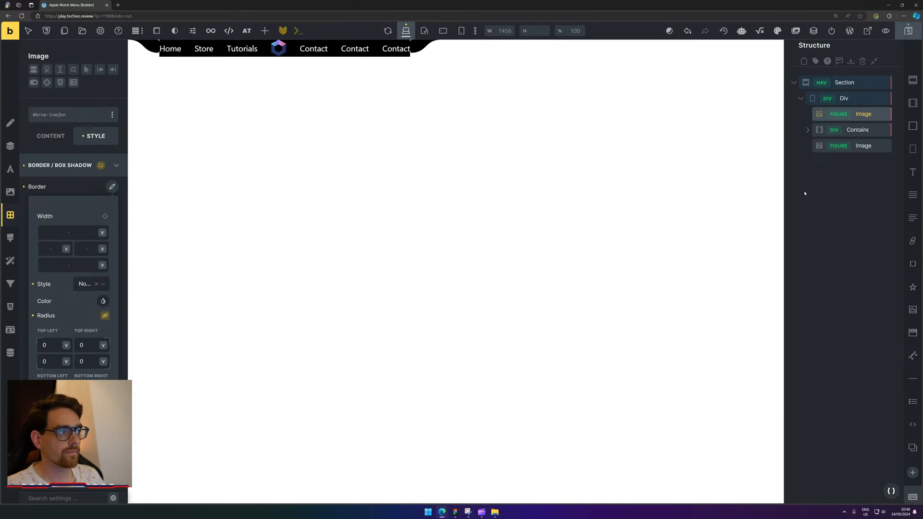
left_click(854, 145)
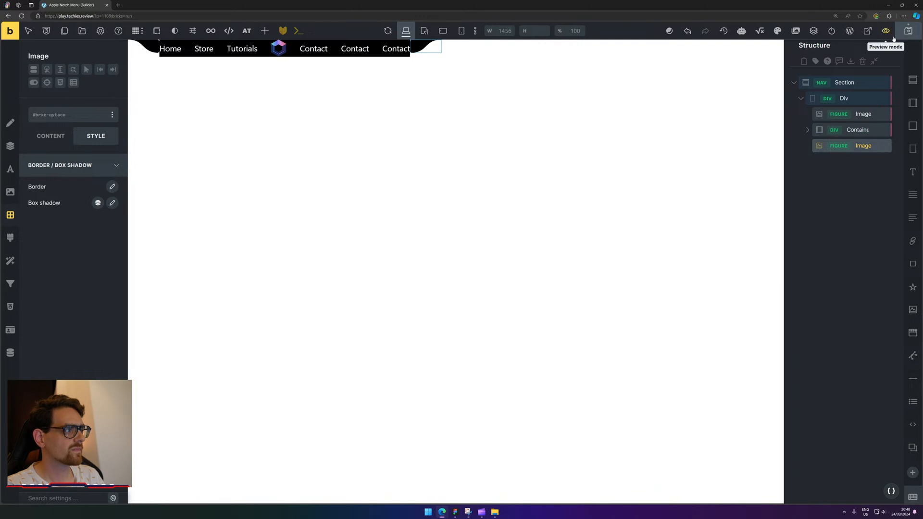
left_click(909, 35)
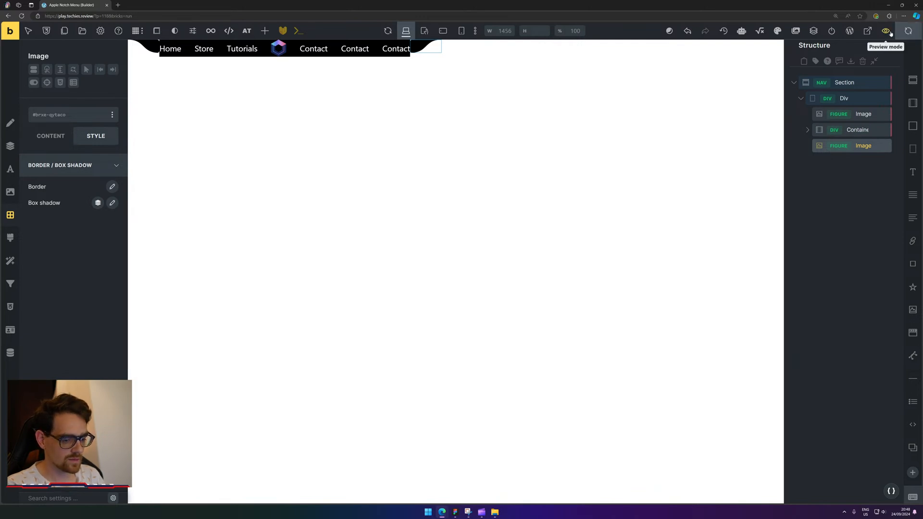
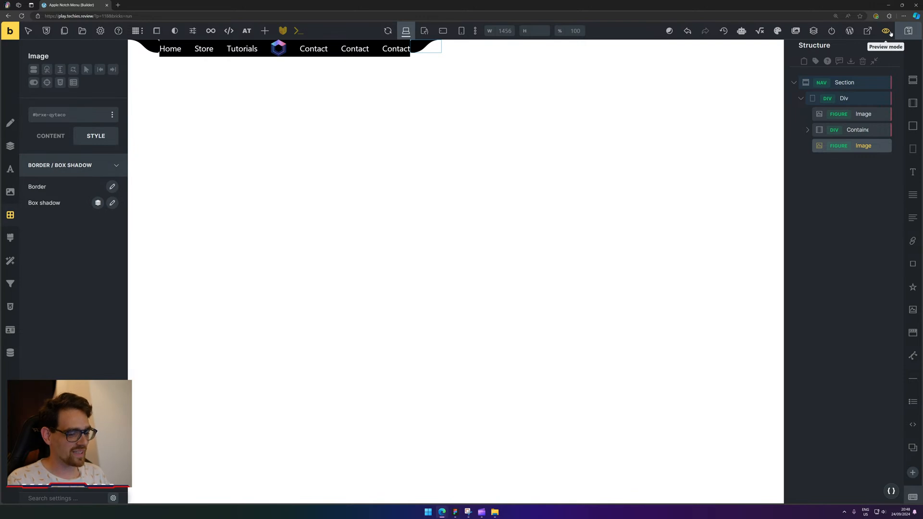
Preview the notch nav in the builder and open the page on the frontend in a new tab.
left_click(886, 31)
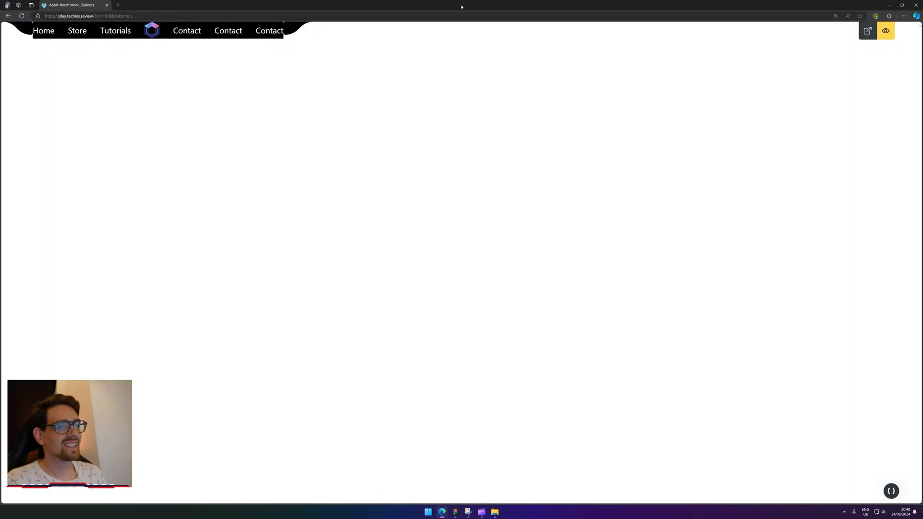
left_click(868, 30)
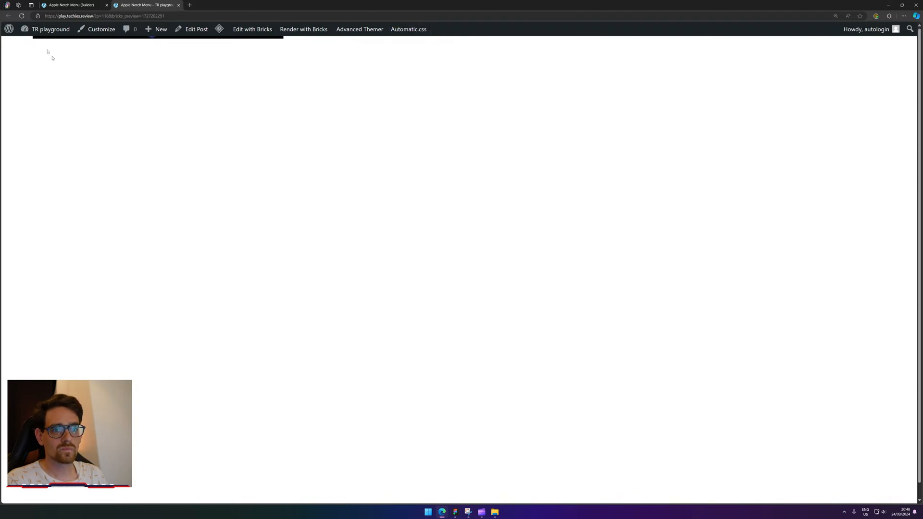
Reload the frontend page and inspect its nav markup in DevTools, then go back to the builder.
left_click(21, 17)
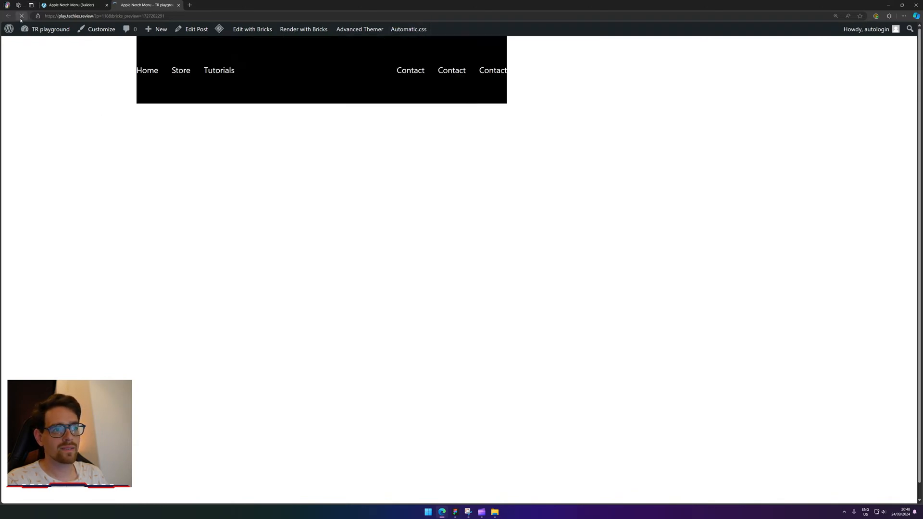
right_click(54, 38)
left_click(63, 200)
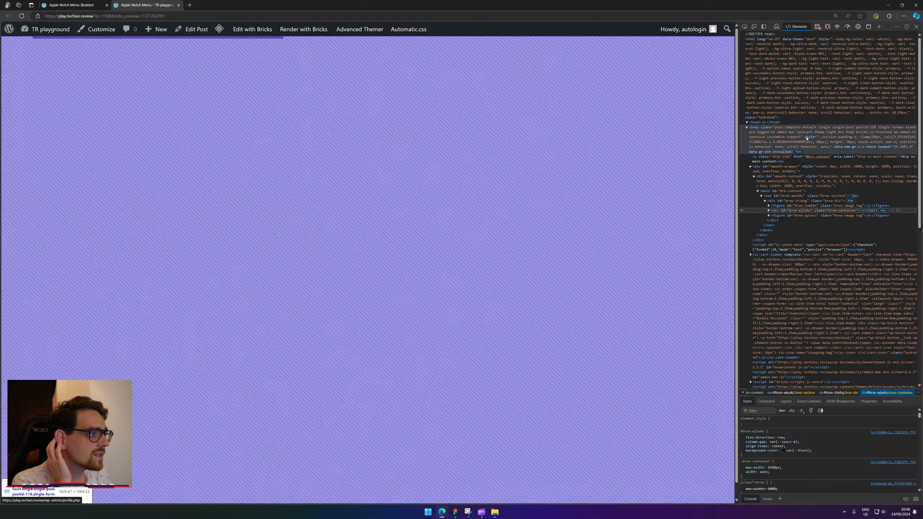
left_click(60, 1)
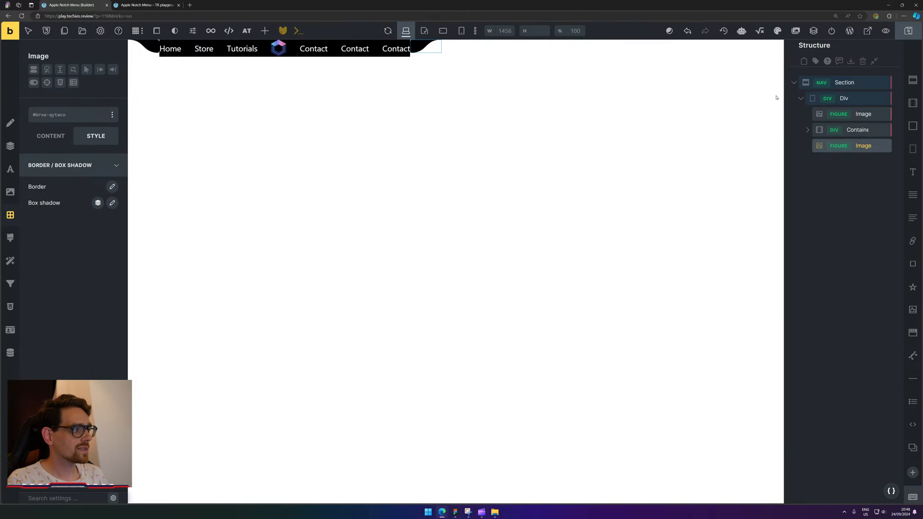
Change the Section's tag from nav to section and save the draft.
left_click(821, 82)
left_click(820, 111)
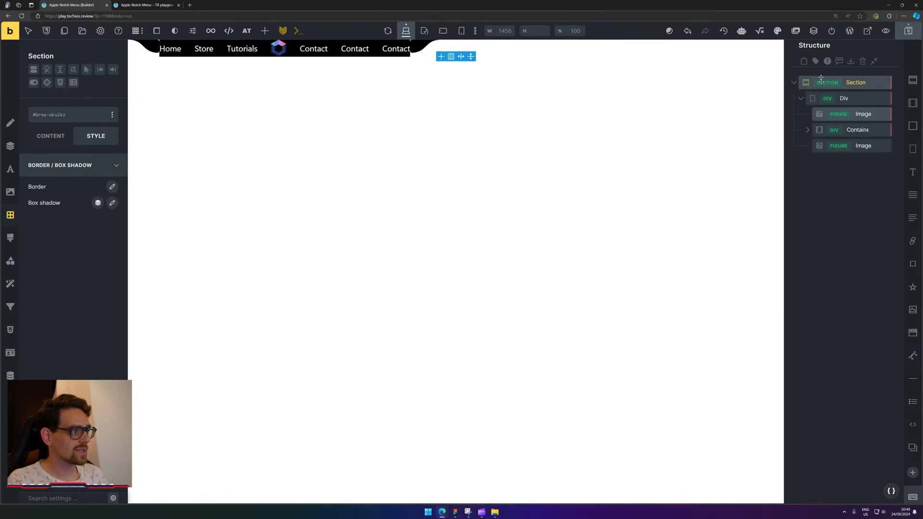
left_click(908, 33)
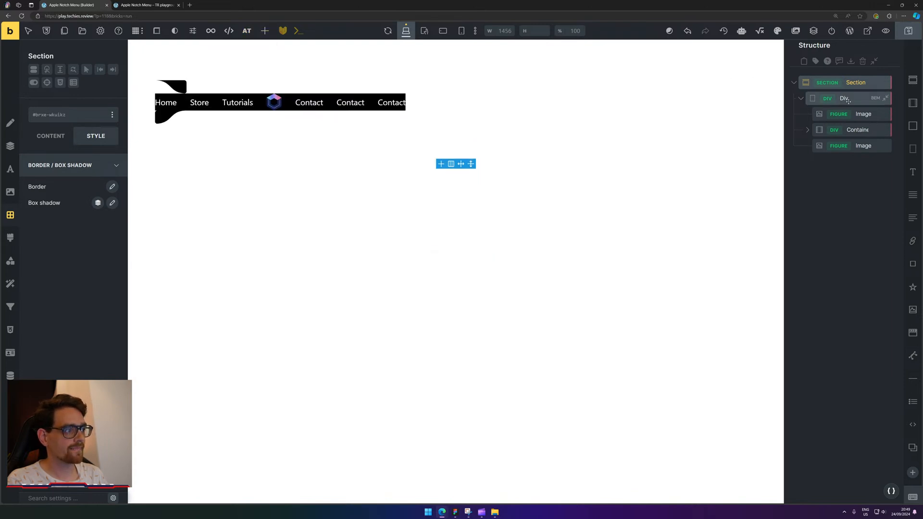
Lay out the Div horizontally with cross-axis alignment End, and recheck it on the frontend.
left_click(848, 101)
left_click(800, 99)
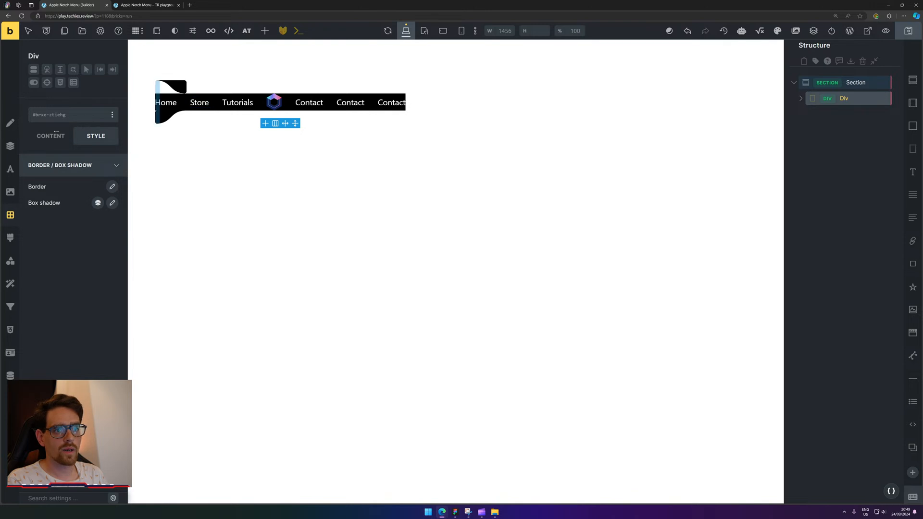
left_click(44, 138)
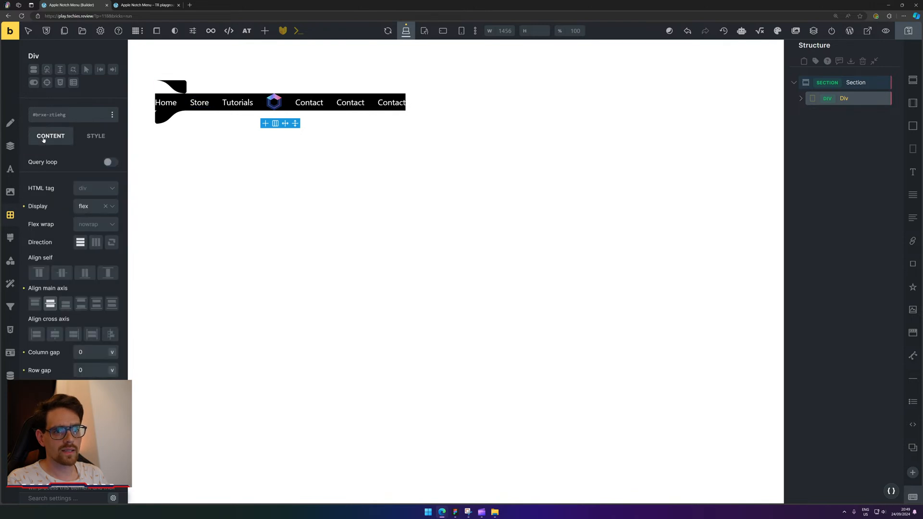
left_click(96, 241)
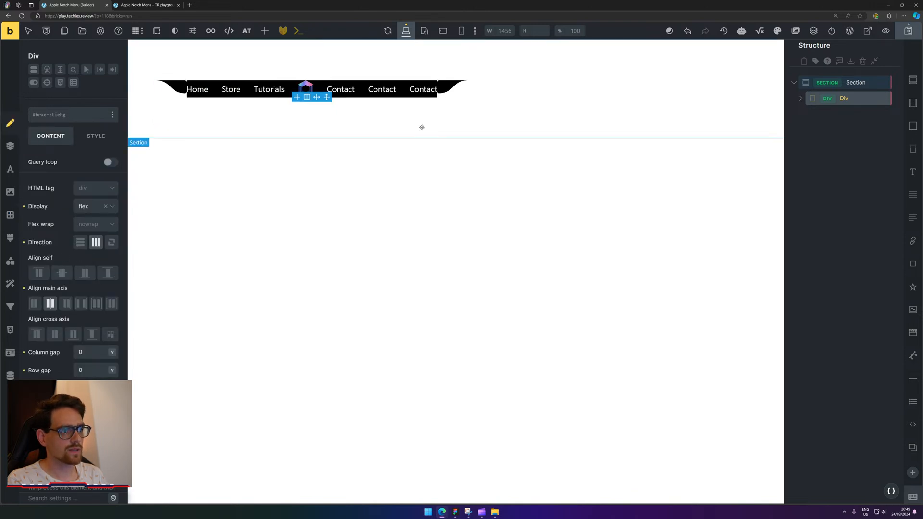
left_click(73, 334)
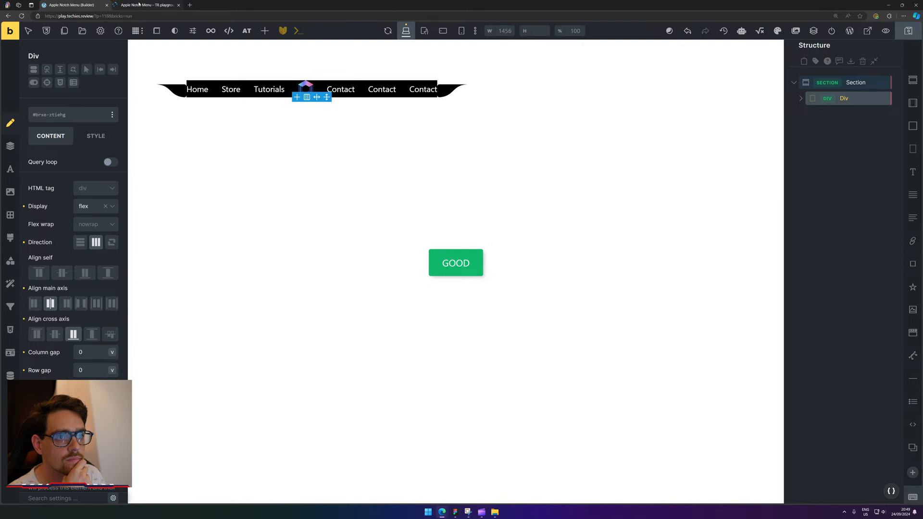
left_click(139, 4)
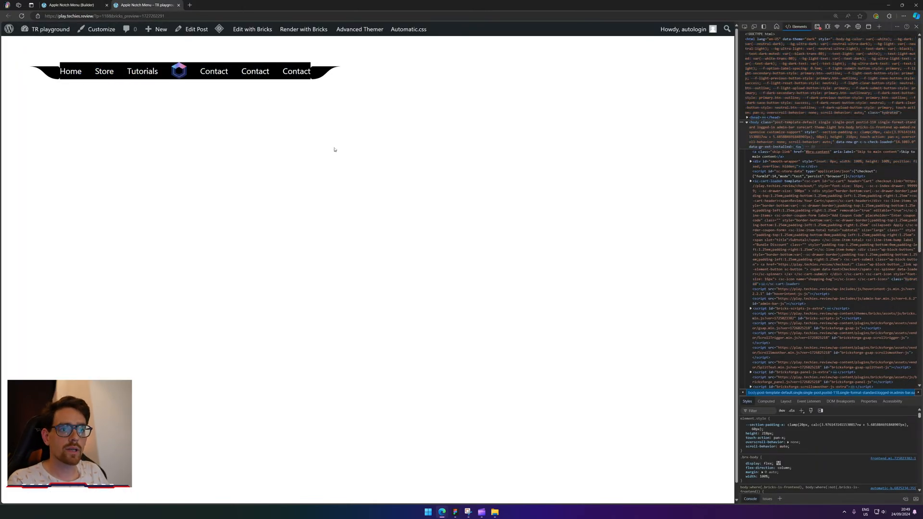
left_click(60, 4)
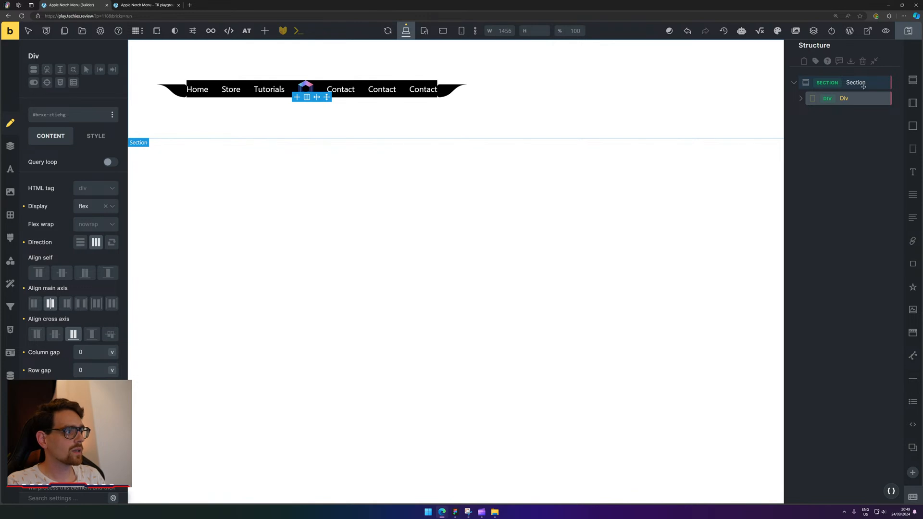
Set the Section's main-axis alignment to Center and its column and row gaps to 0.
left_click(865, 83)
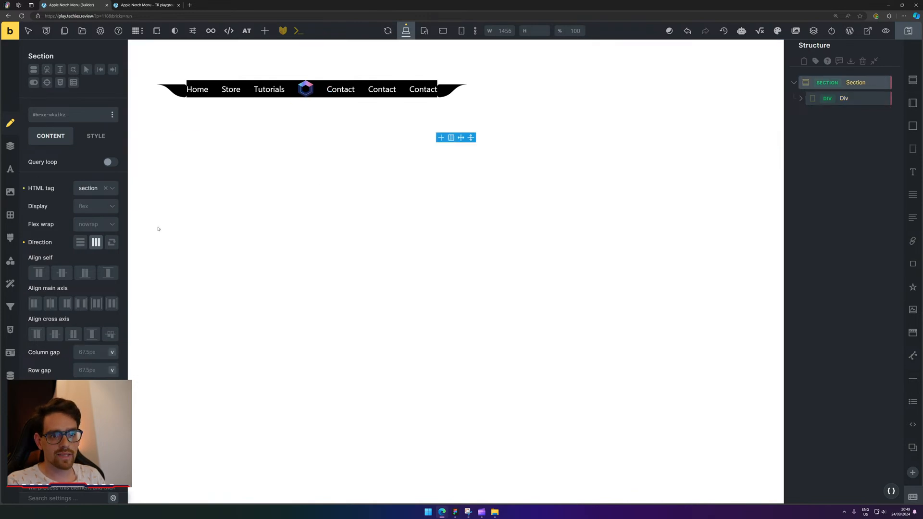
left_click(50, 304)
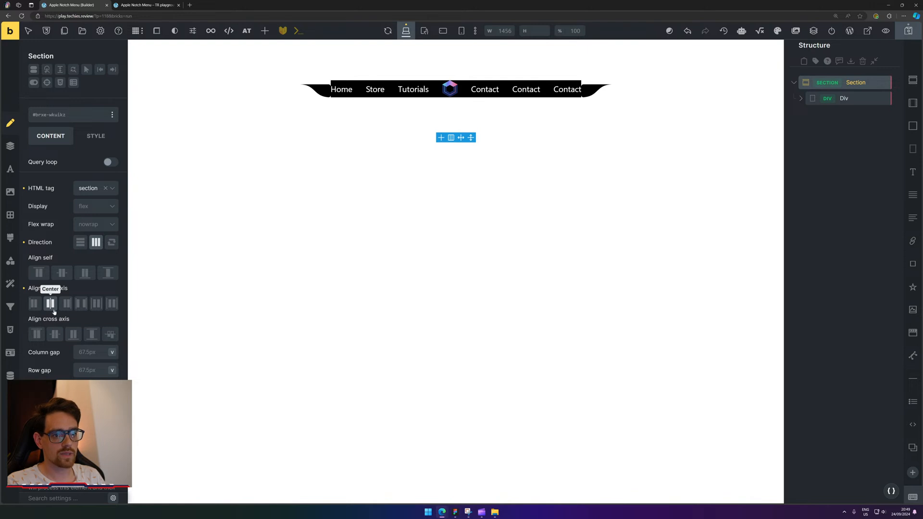
left_click(80, 353)
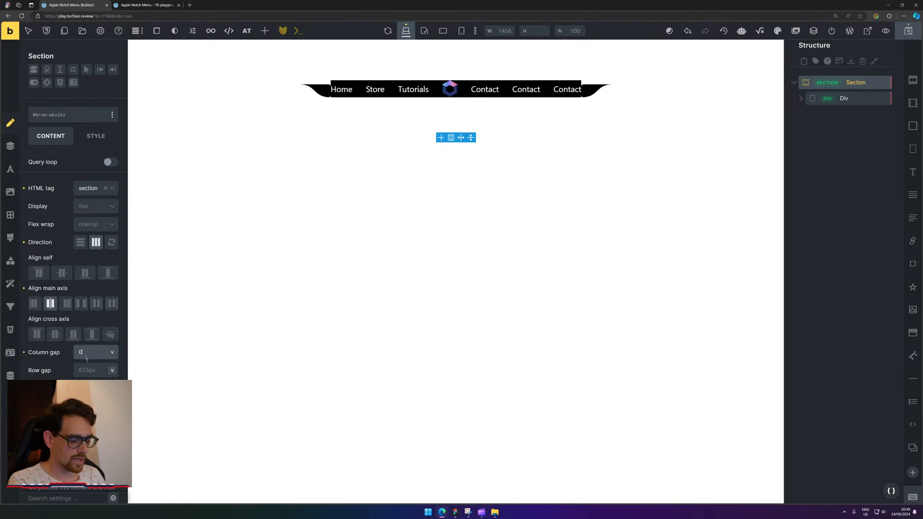
left_click(90, 370)
triple_click(88, 352)
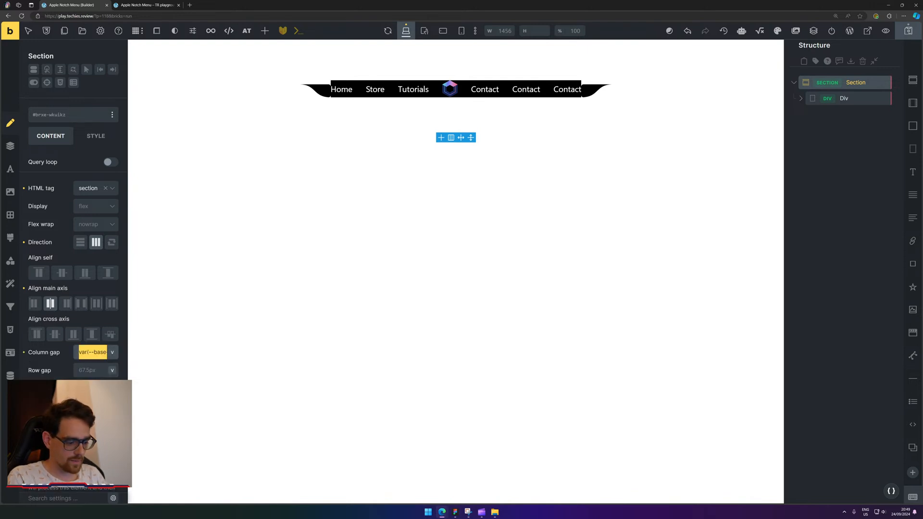
type("0")
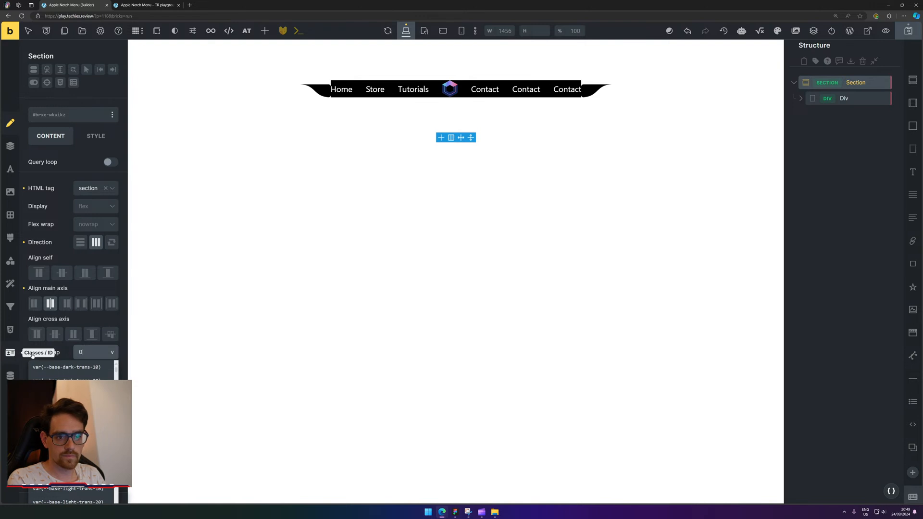
left_click(62, 351)
left_click(84, 370)
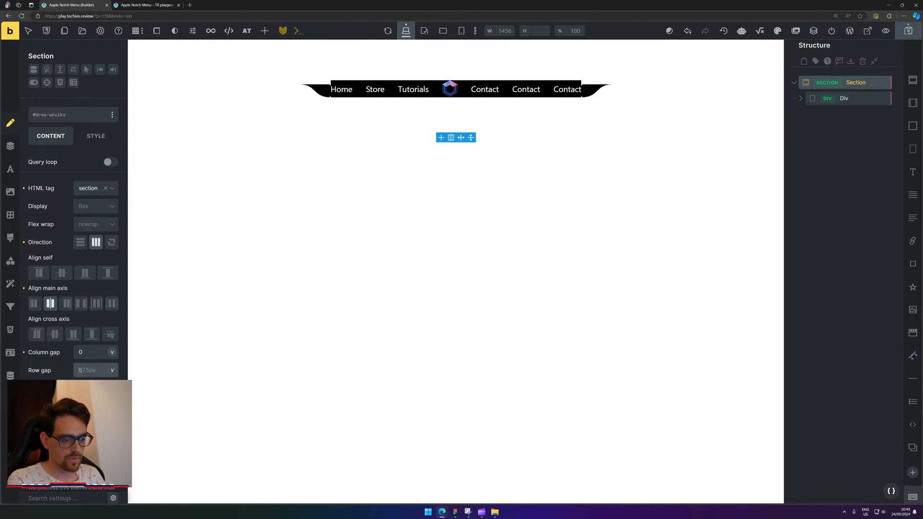
left_click(50, 353)
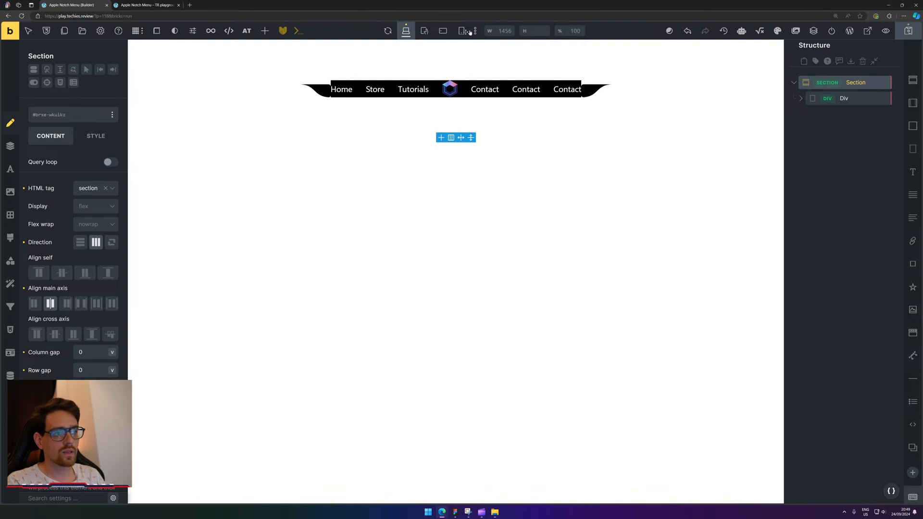
left_click(873, 83)
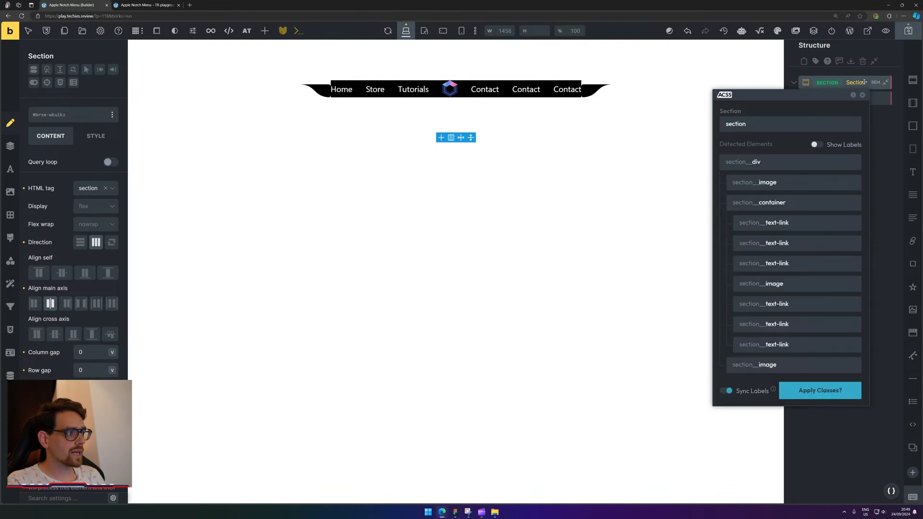
Close the BEM dialog and delete the stray empty Image element from the Div.
left_click(878, 99)
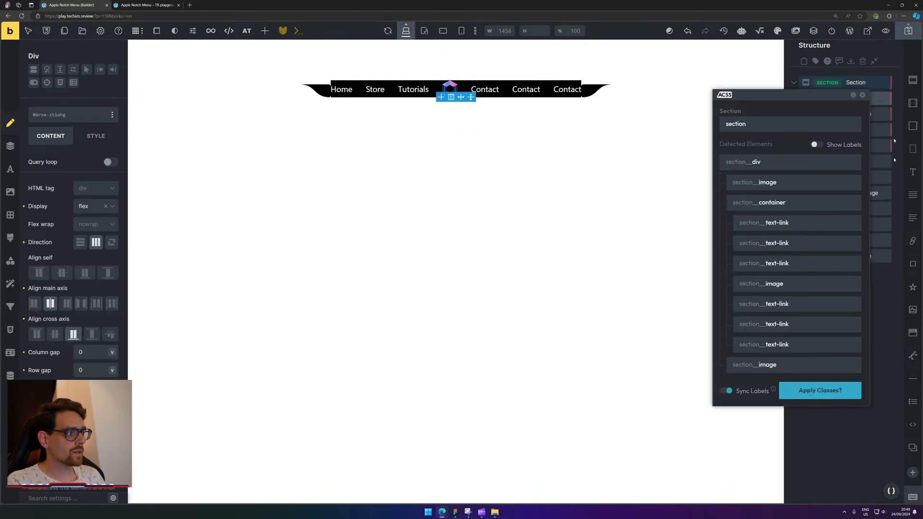
left_click(862, 97)
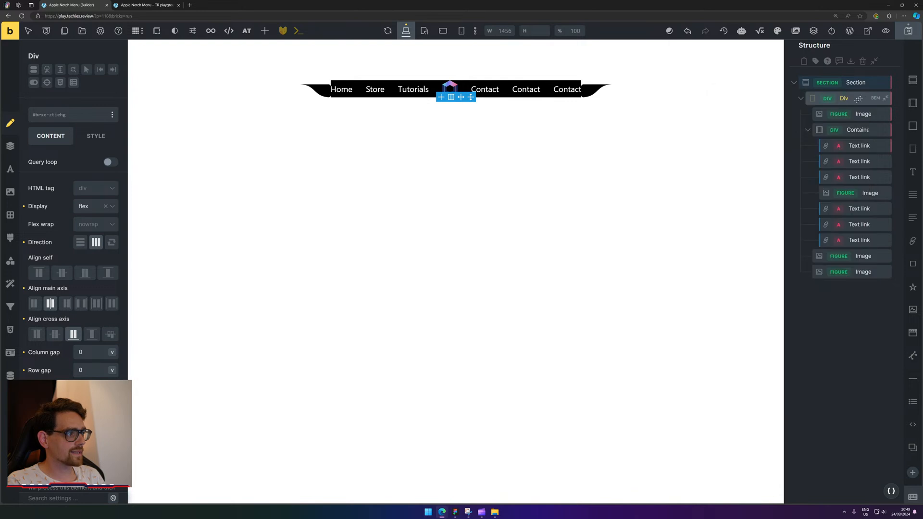
left_click(801, 98)
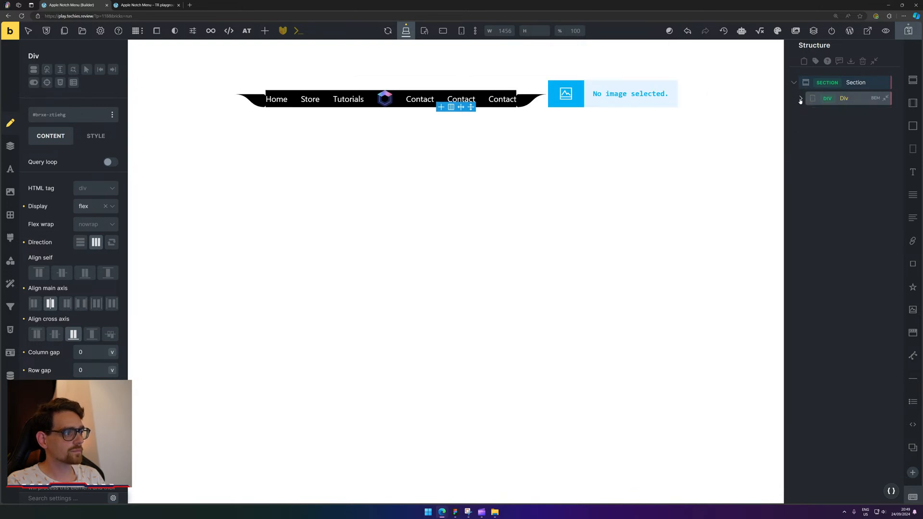
left_click(634, 92)
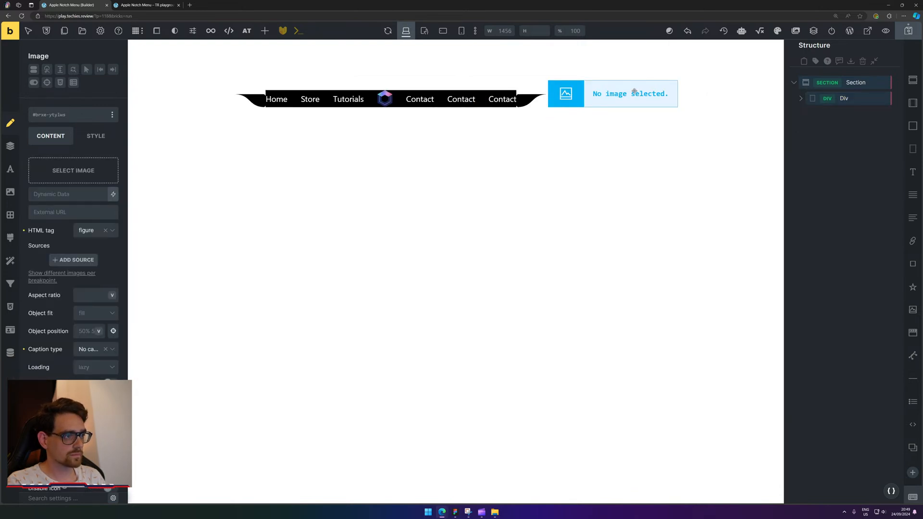
key("Delete")
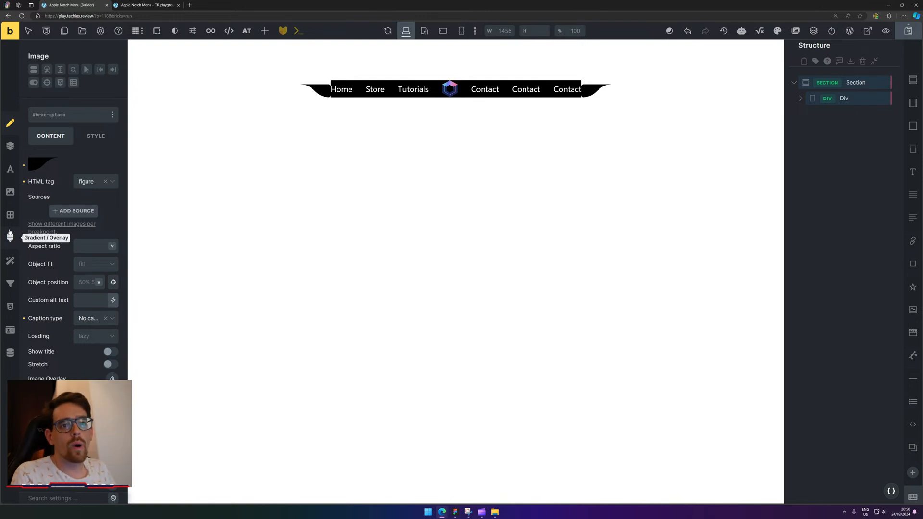
left_click(194, 101)
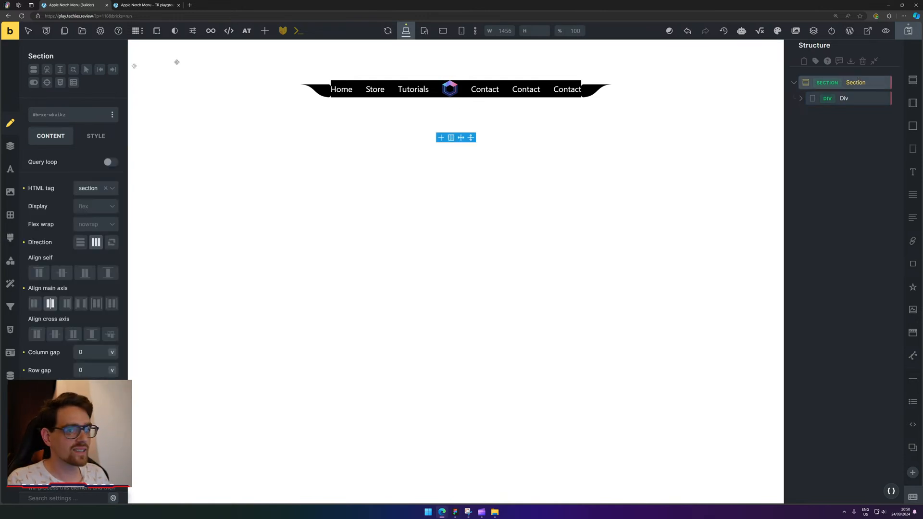
Link all four Section padding sides, set them to 0, and save the draft.
left_click(11, 146)
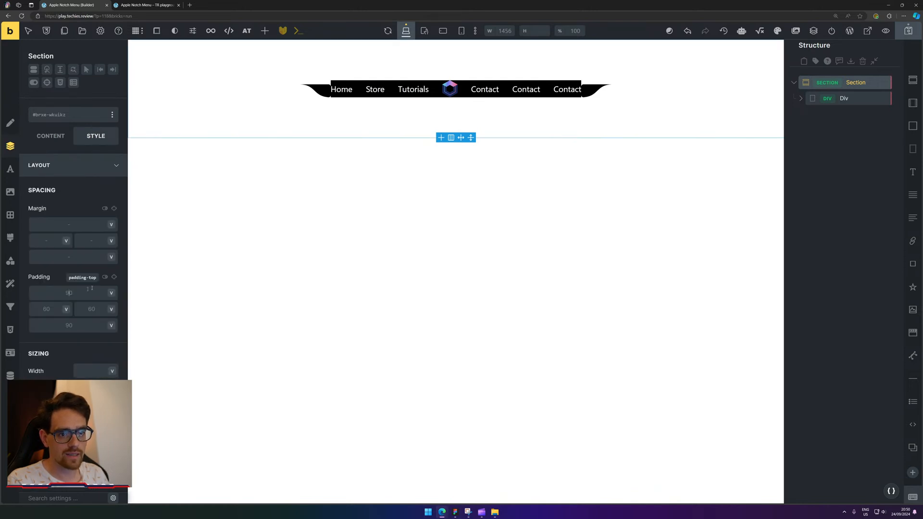
left_click(114, 277)
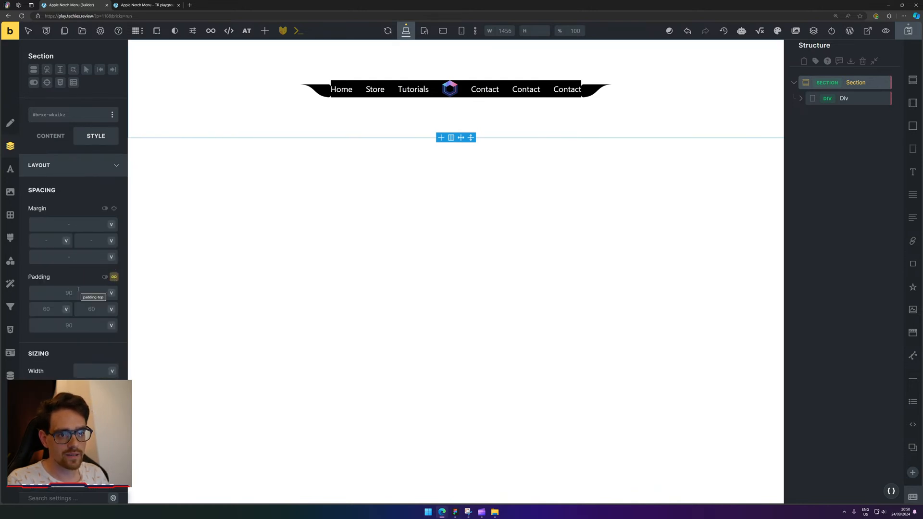
left_click(114, 278)
left_click(83, 290)
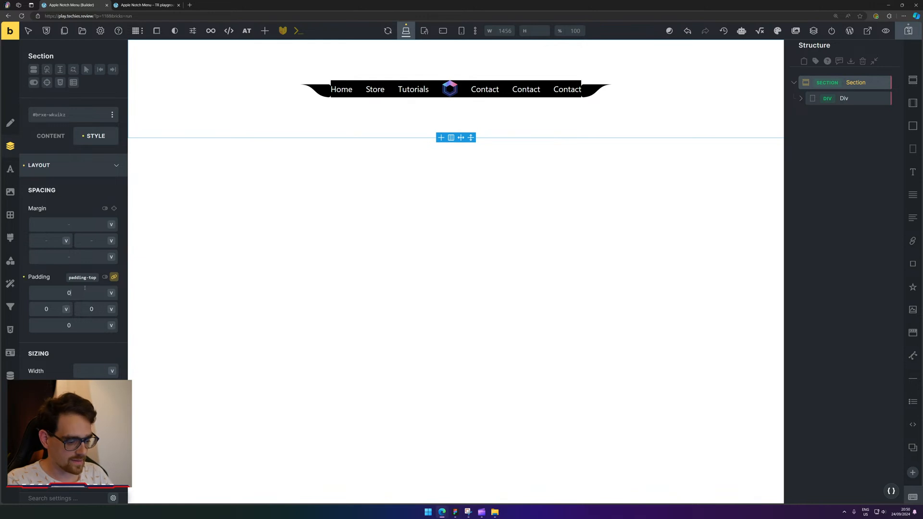
type("0")
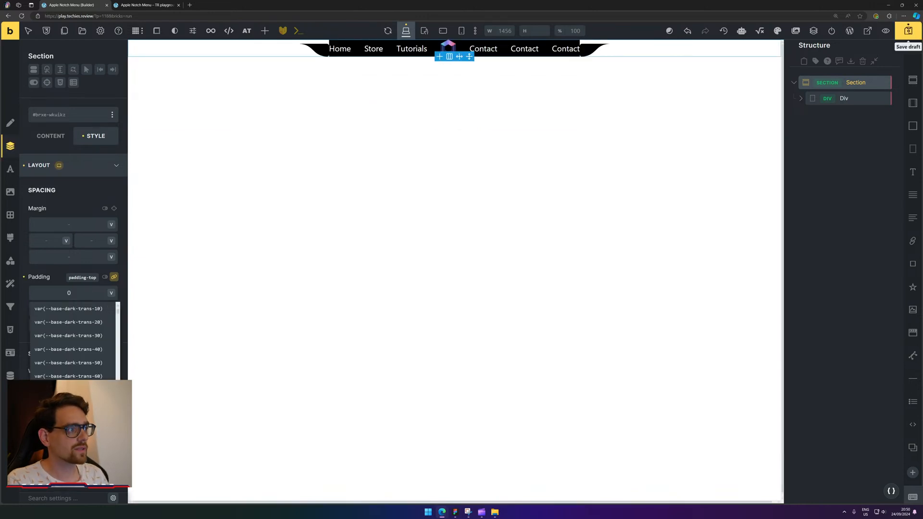
left_click(908, 31)
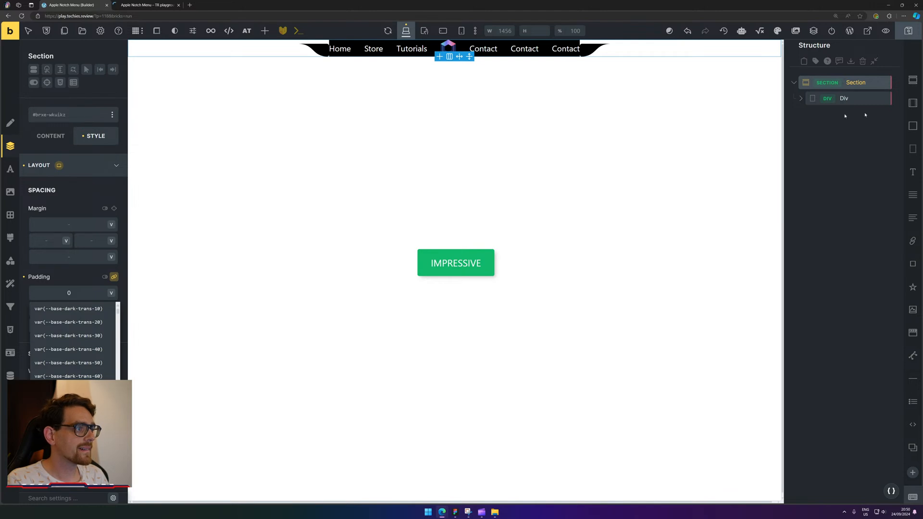
On the frontend, inspect the nav in DevTools and select the right curved image's figure.
left_click(165, 2)
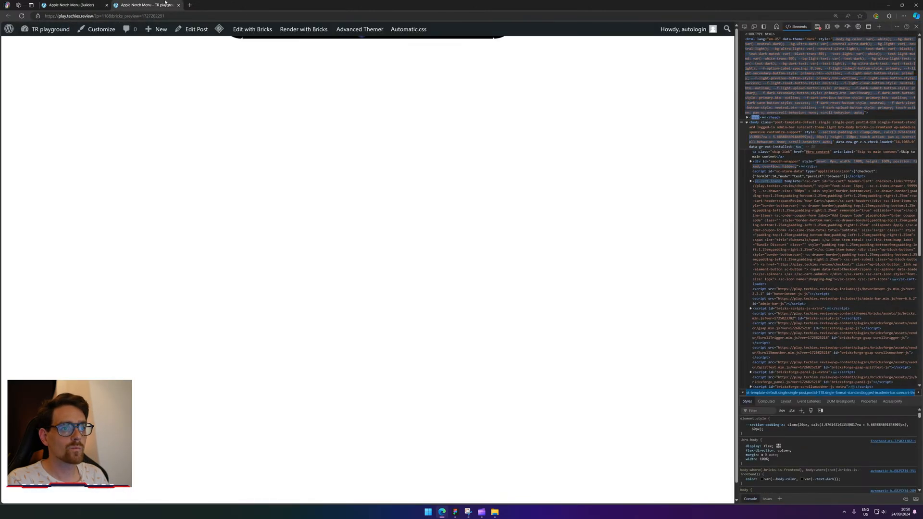
right_click(446, 33)
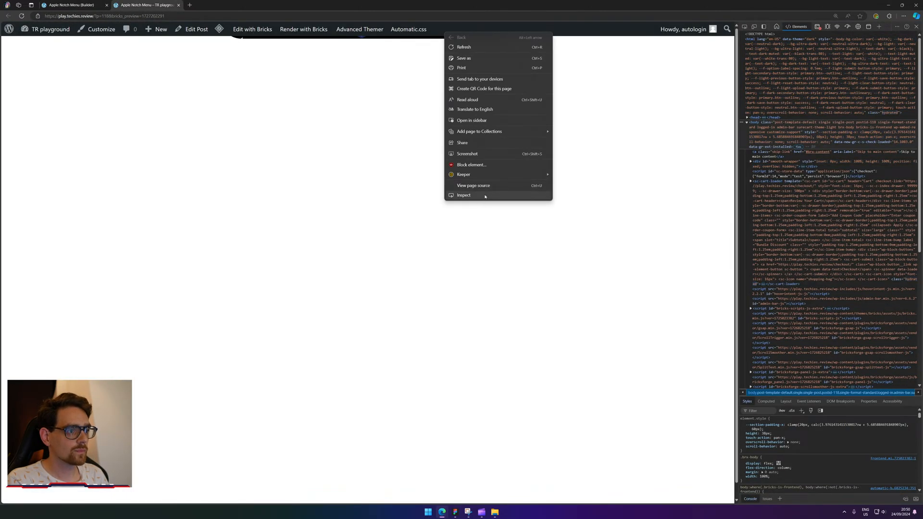
left_click(485, 196)
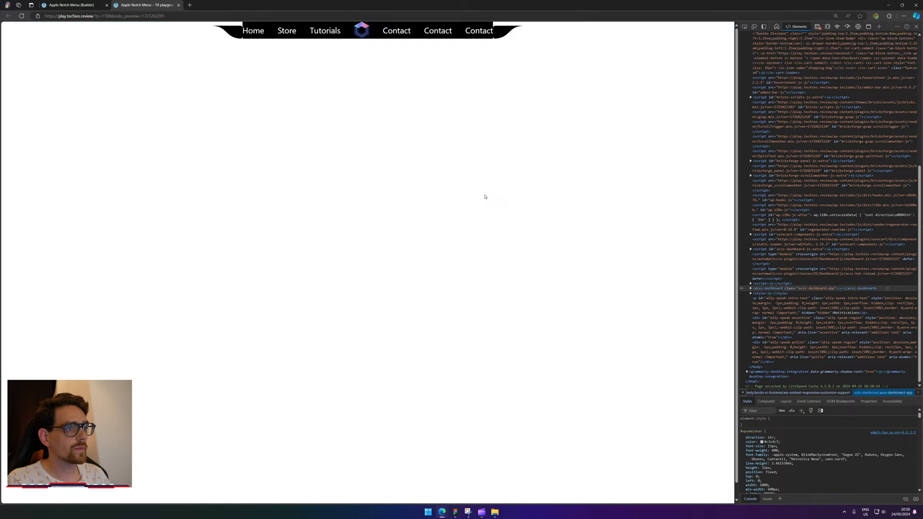
right_click(241, 35)
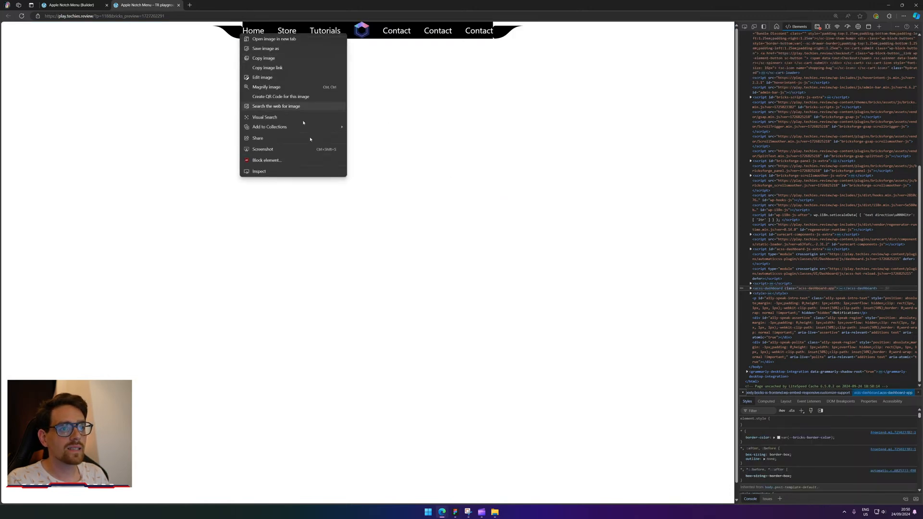
left_click(280, 171)
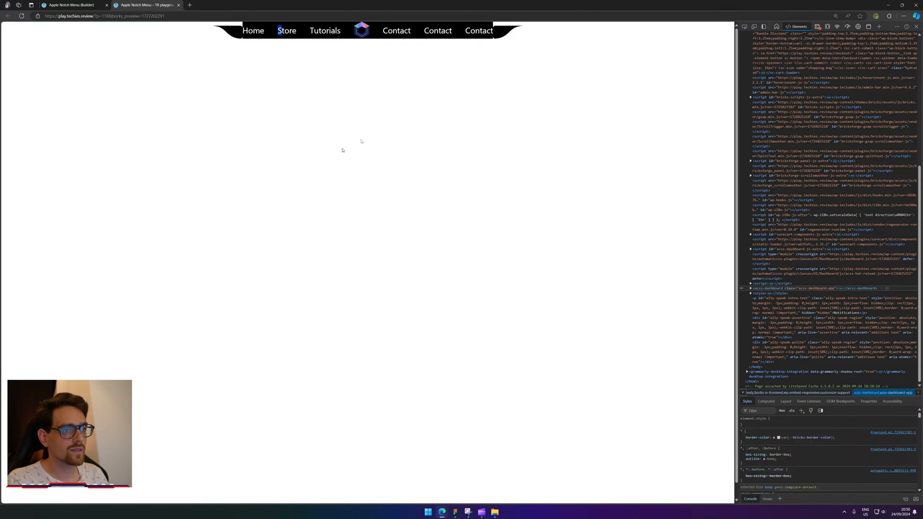
left_click(744, 27)
left_click(507, 30)
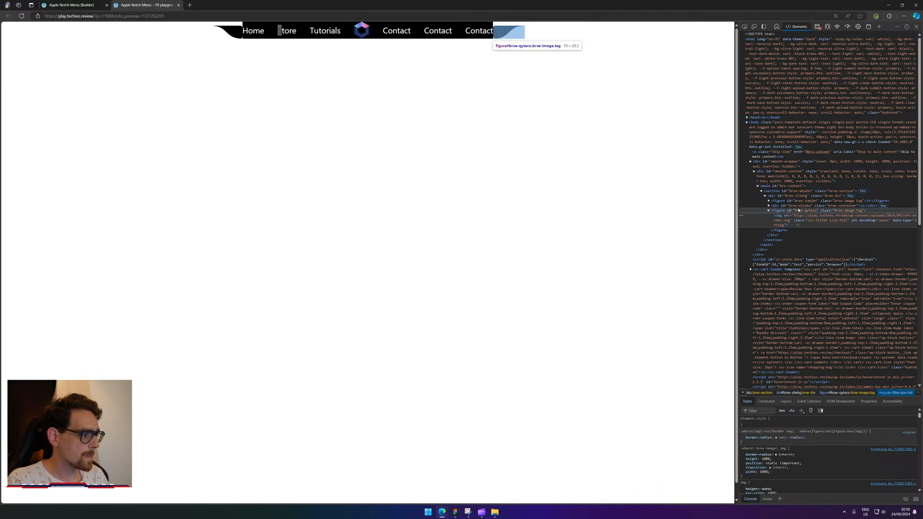
left_click(798, 211)
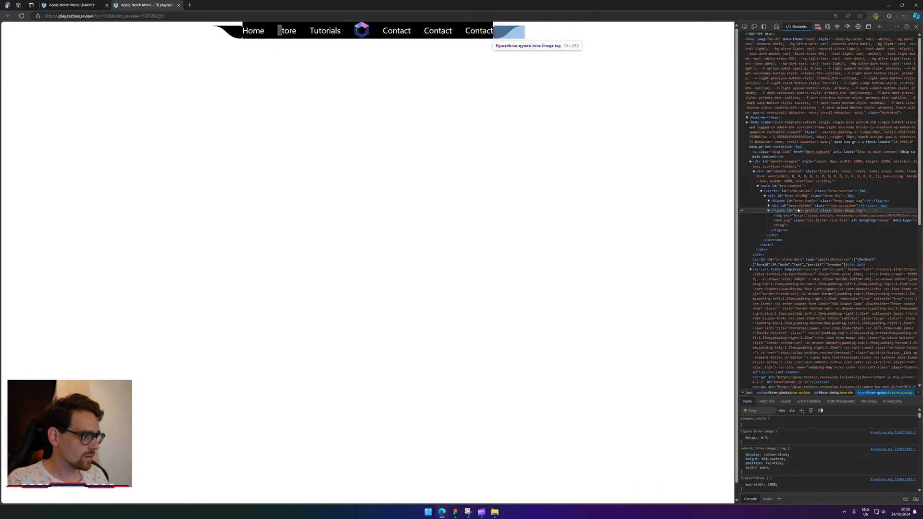
left_click(797, 205)
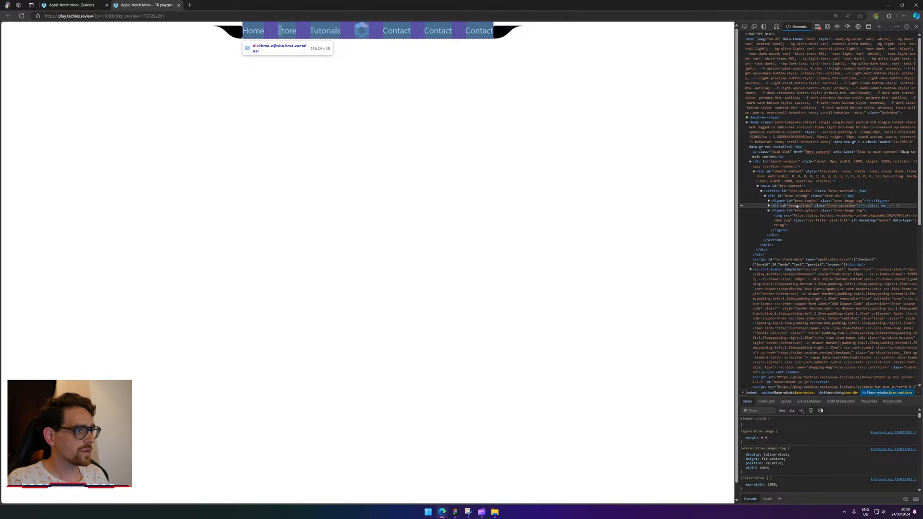
left_click(797, 211)
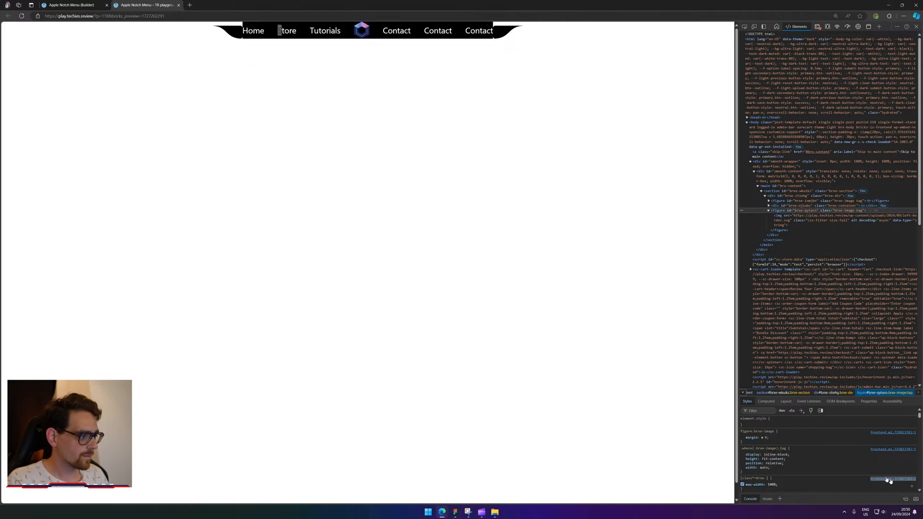
Filter the right notch image's computed styles for 'border', revealing its 5px border radius.
scroll(847, 447, "up", 2, "ctrl")
scroll(847, 447, "up", 1, "ctrl")
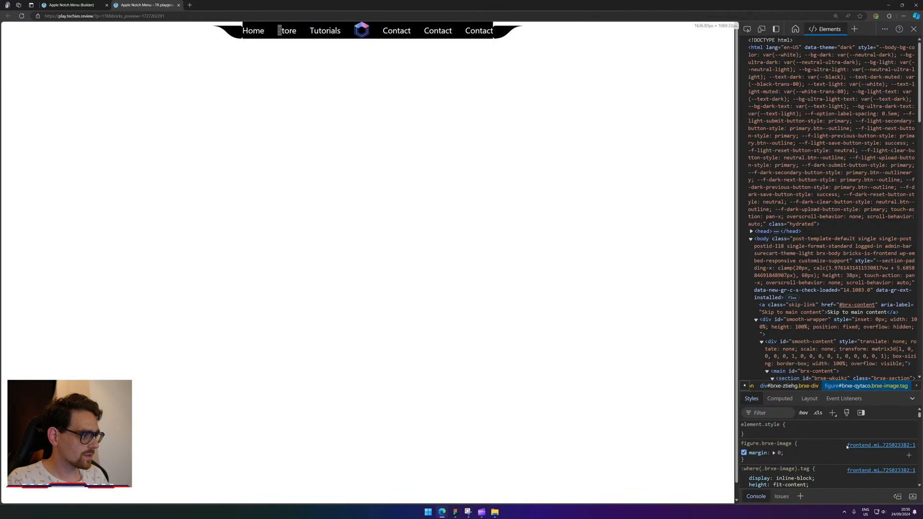
scroll(848, 447, "down", 2)
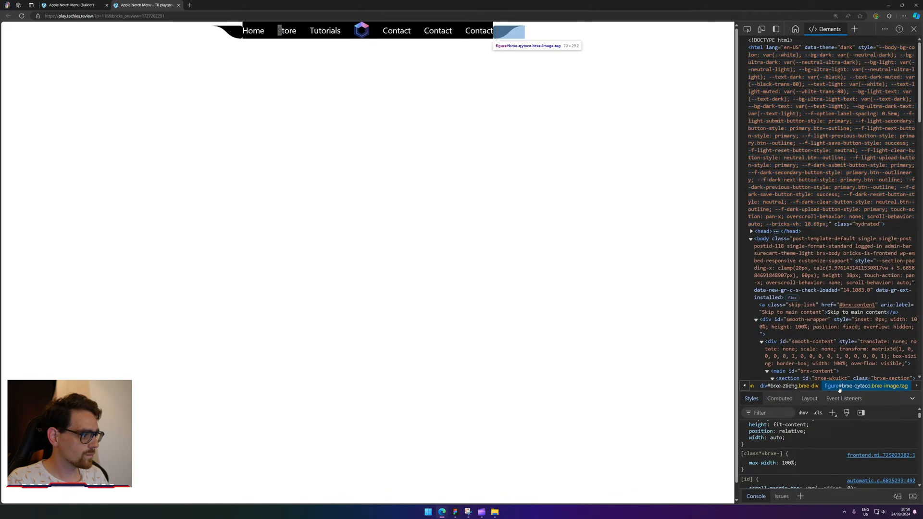
left_click_drag(842, 387, 842, 143)
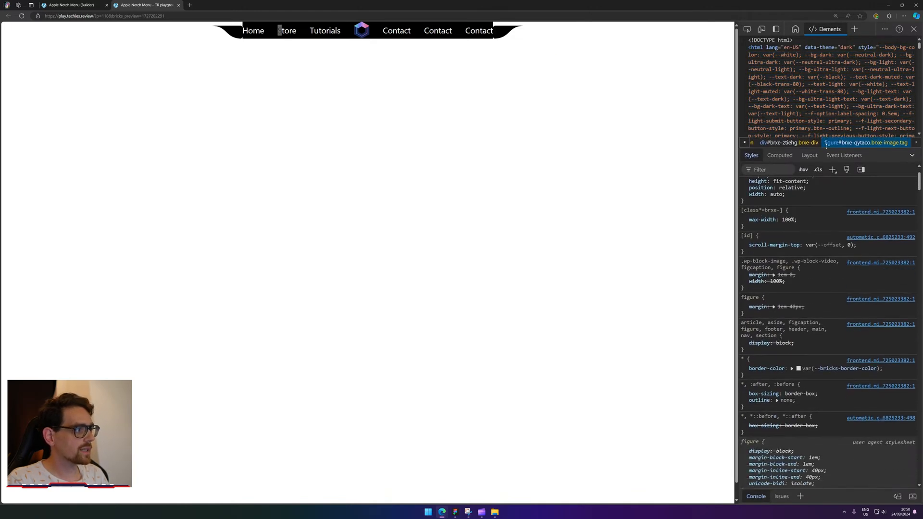
scroll(771, 233, "up", 3)
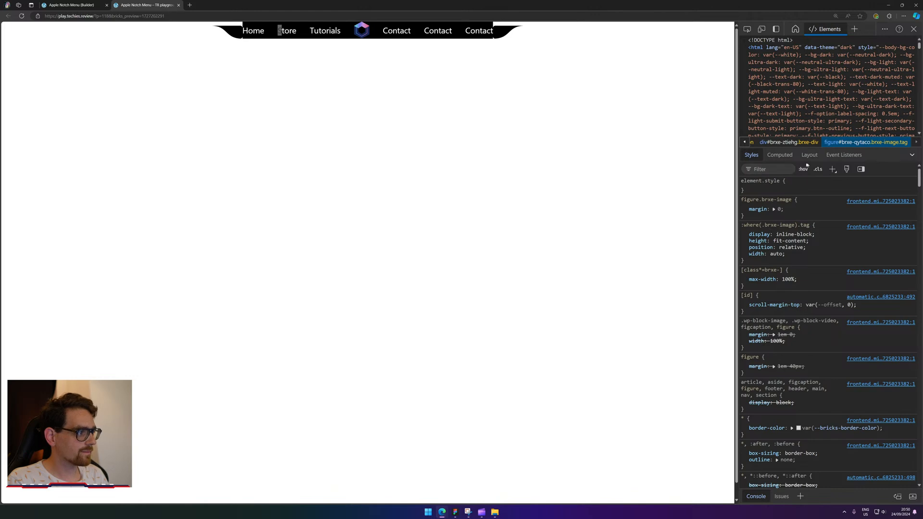
left_click(780, 155)
left_click(769, 265)
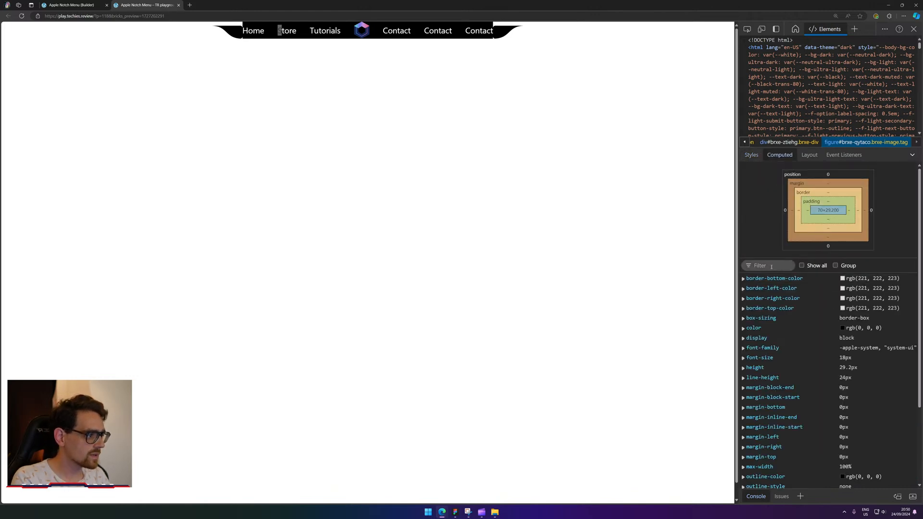
type("border")
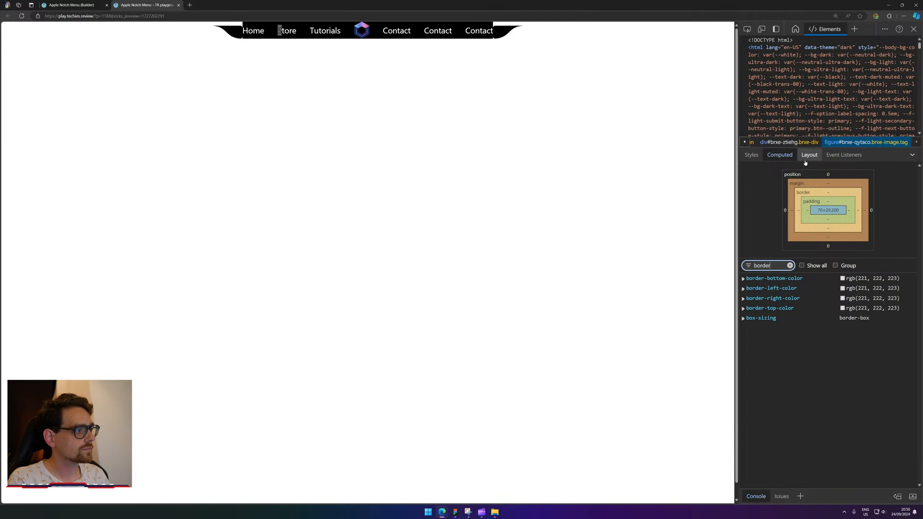
left_click_drag(813, 143, 817, 298)
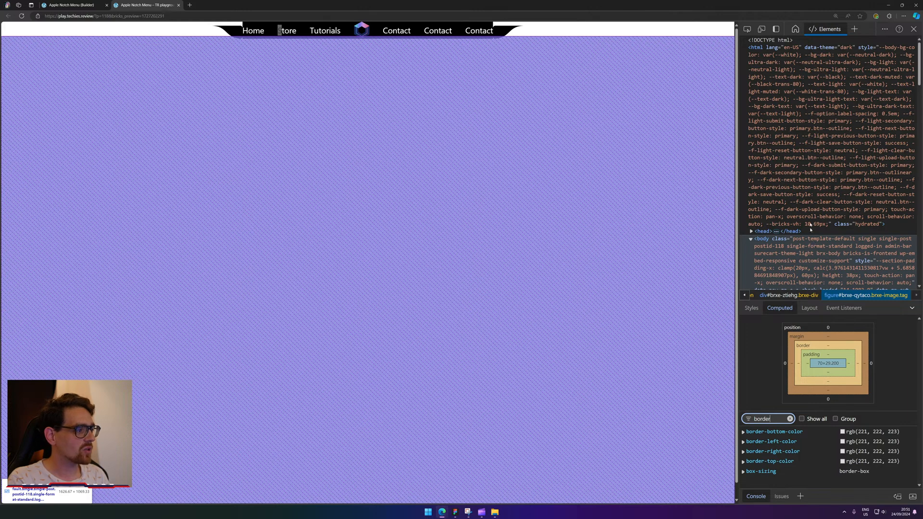
scroll(811, 228, "down", 3)
left_click(747, 29)
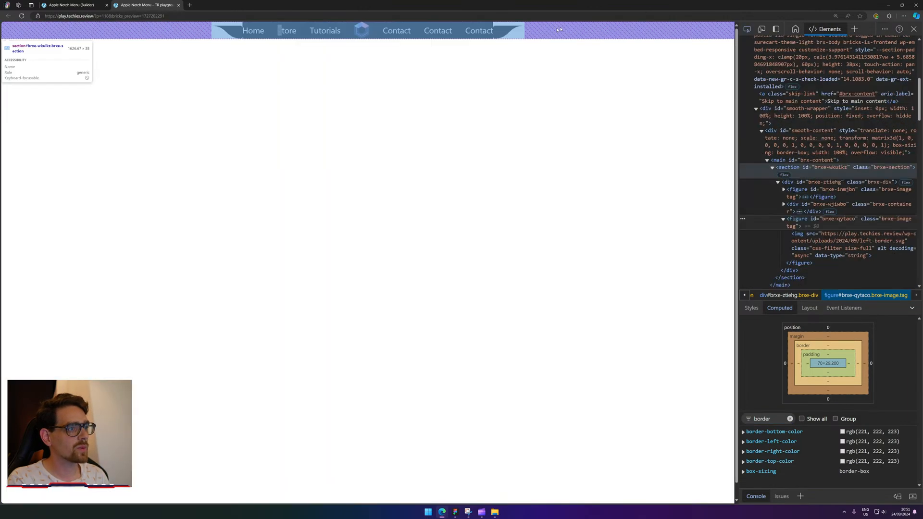
left_click(526, 41)
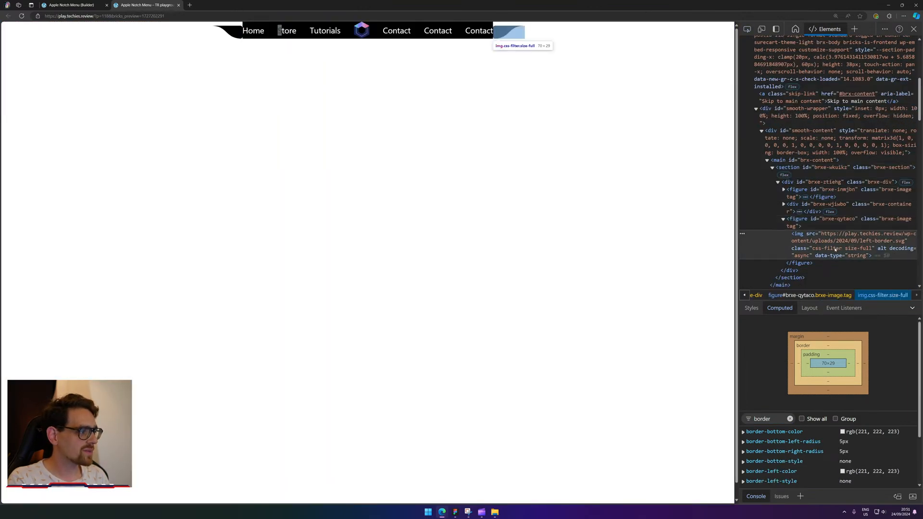
scroll(837, 419, "down", 3)
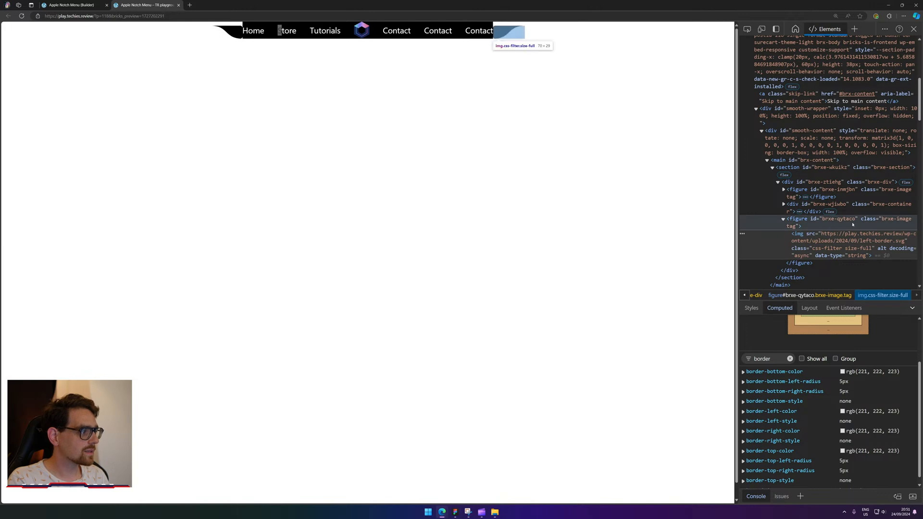
Back in the builder, select the left notch Image and open its border and custom CSS settings.
left_click(109, 3)
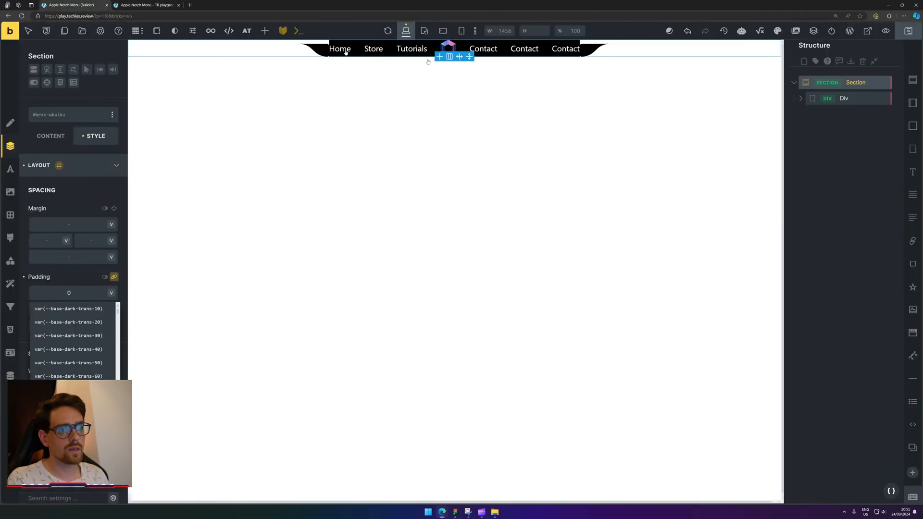
left_click(801, 99)
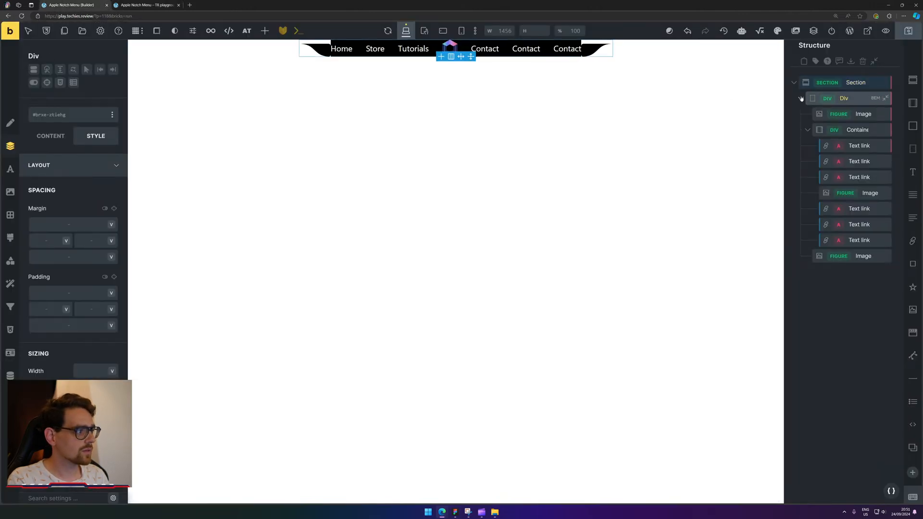
left_click(866, 115)
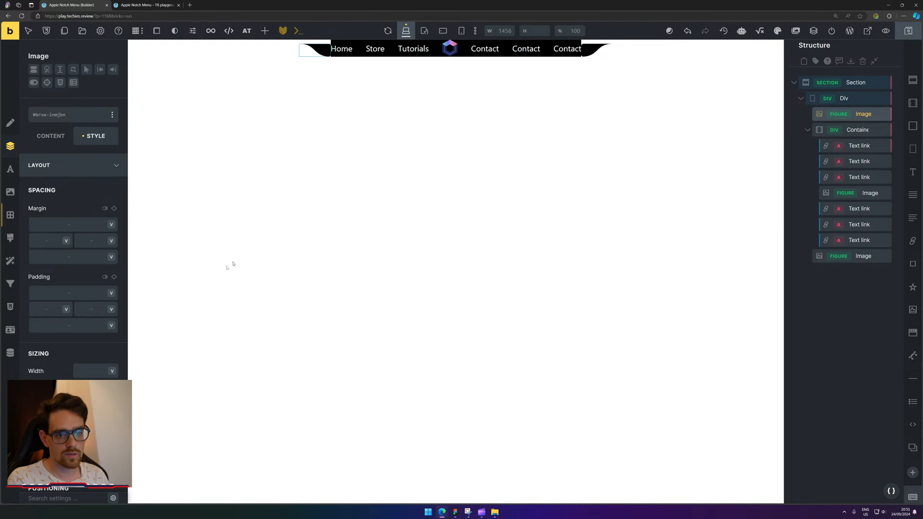
scroll(64, 298, "down", 1)
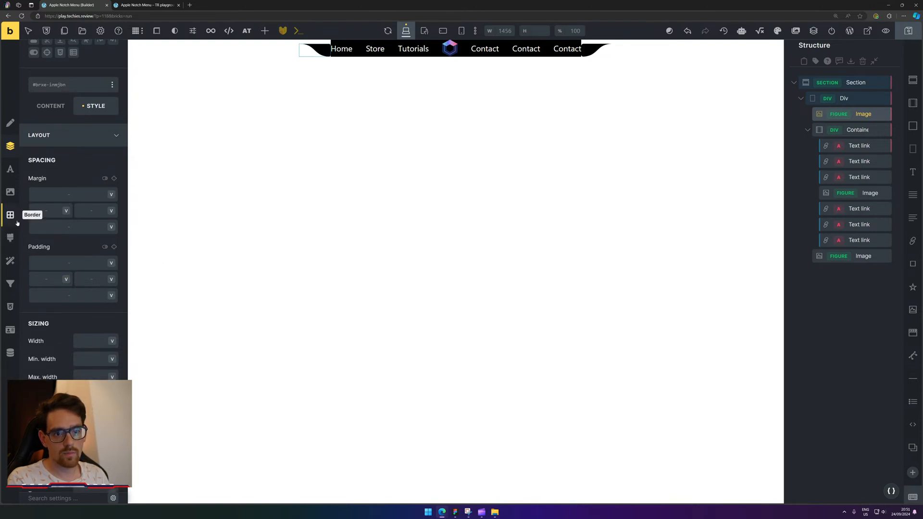
left_click(10, 214)
left_click(111, 187)
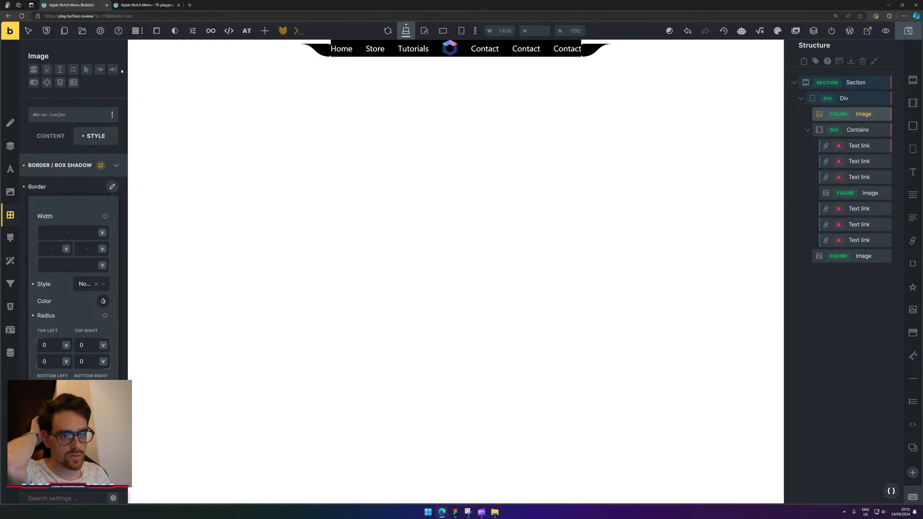
left_click(10, 307)
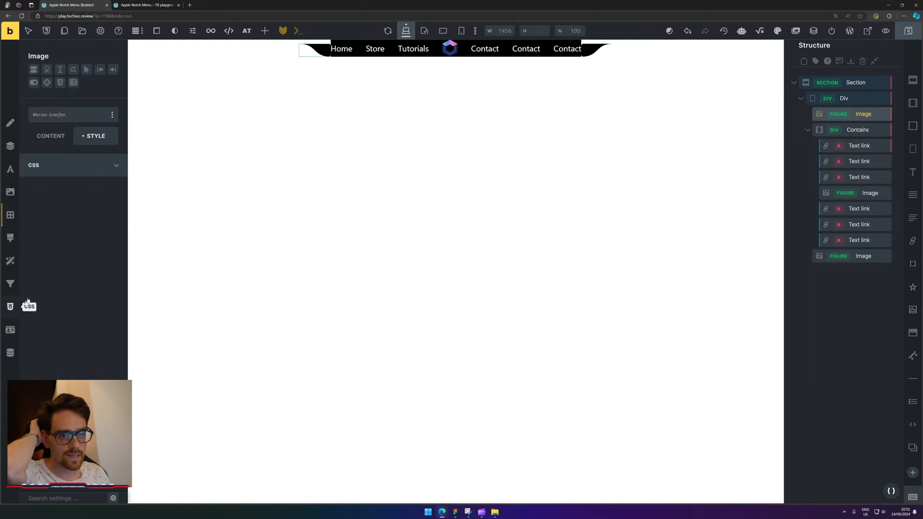
Add '%root% img { border-radius: 0; }' to the left Image's custom CSS and select it for copying.
left_click(181, 186)
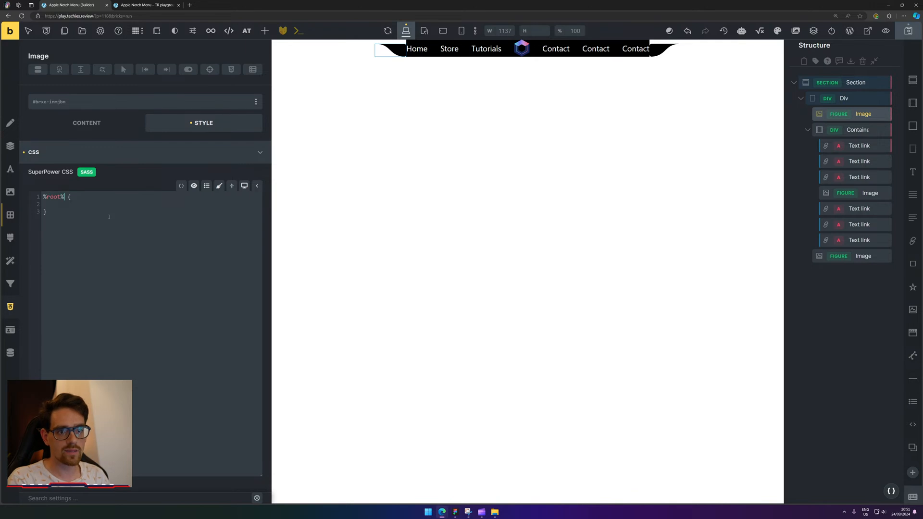
type("img {    ")
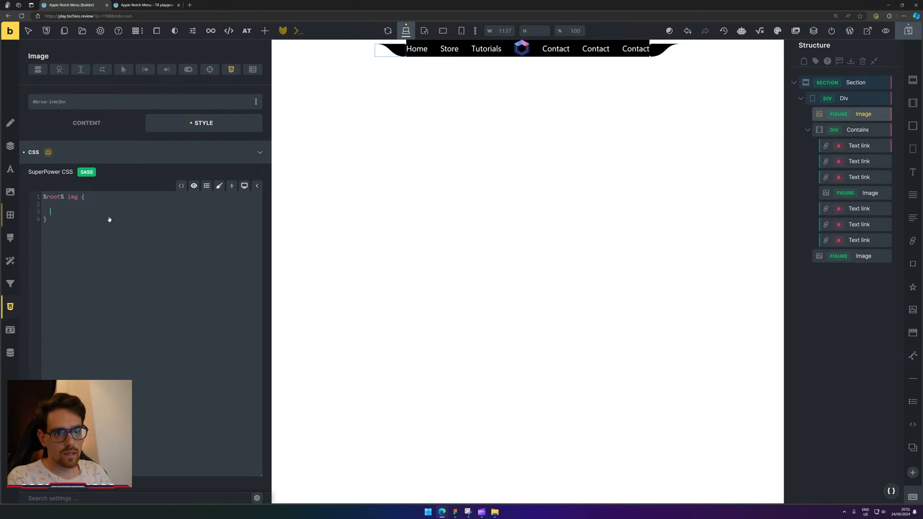
type("borda")
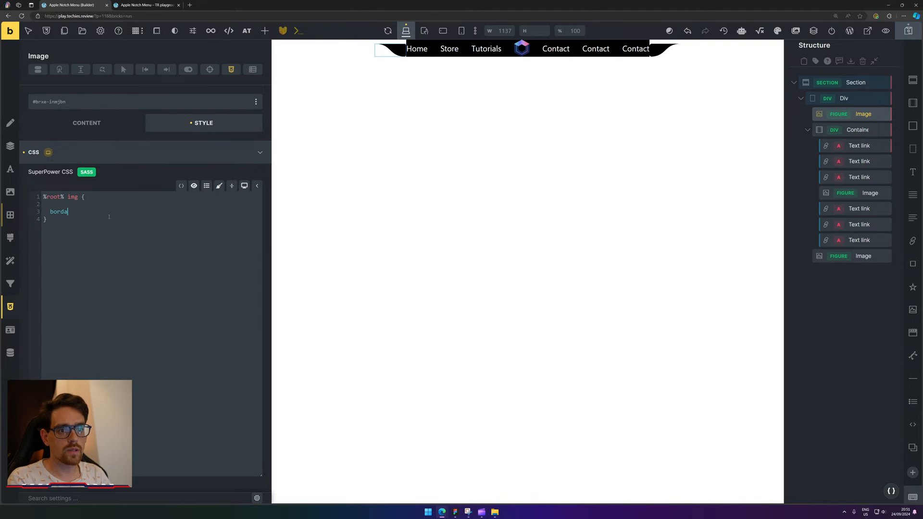
key("BackSpace")
type("er-r")
type("adi")
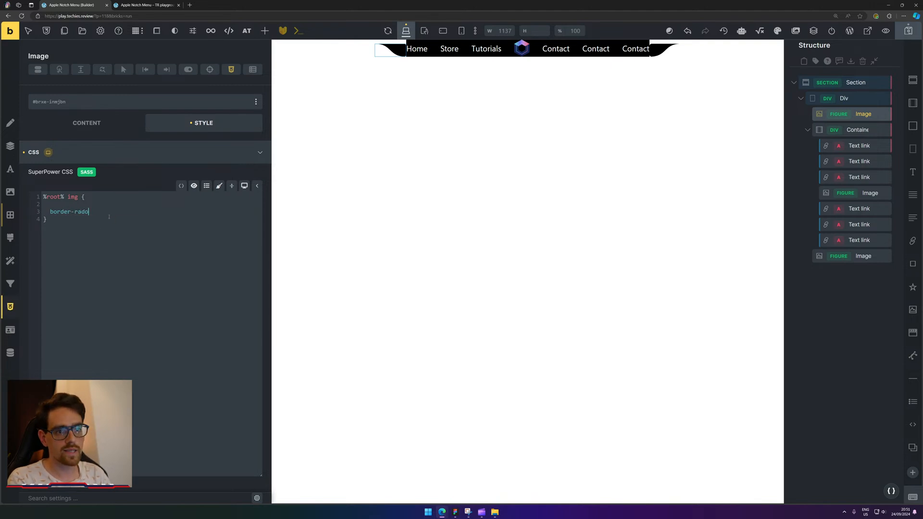
key("Return")
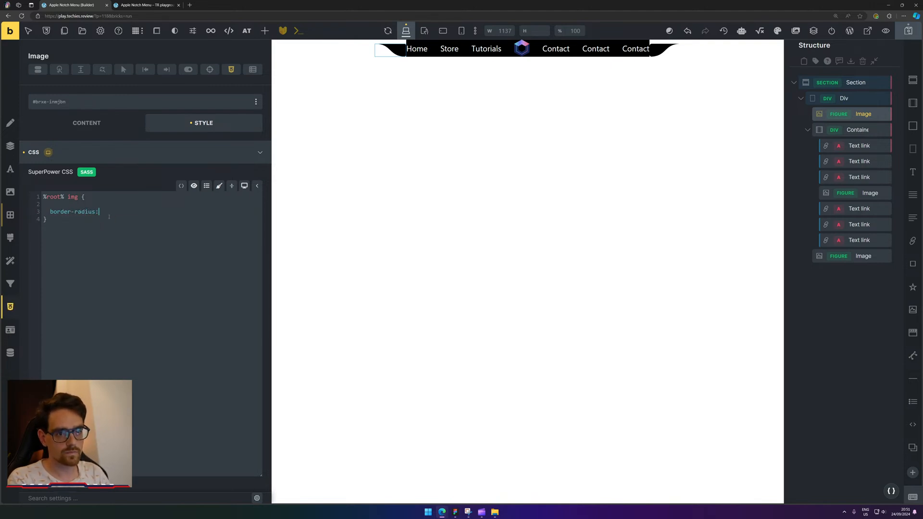
type("0;")
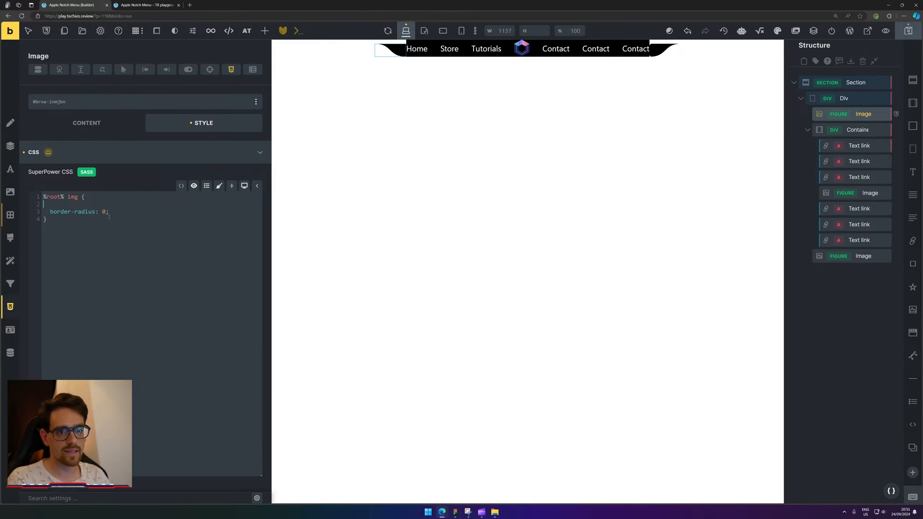
key("BackSpace")
key("ctrl+a")
key("ctrl+c")
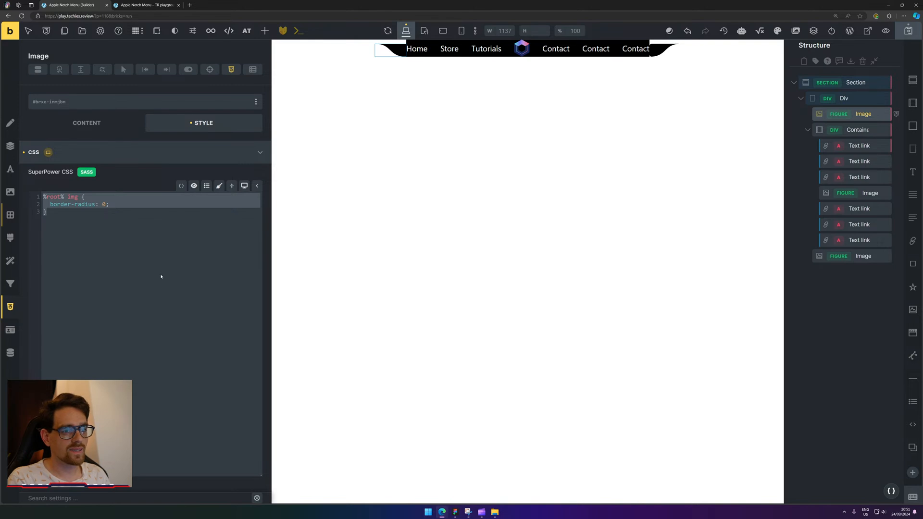
Paste the same border-radius rule into the right Image's custom CSS.
left_click(864, 255)
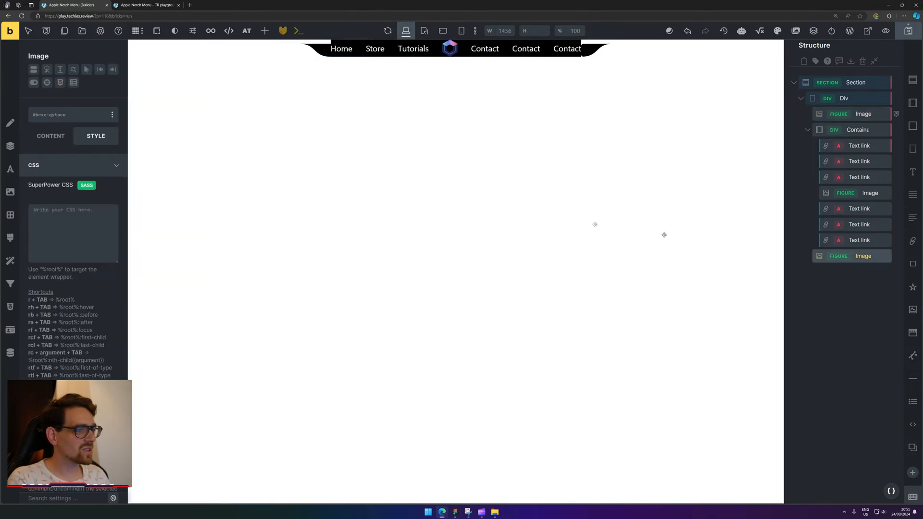
left_click(103, 234)
key("ctrl+v")
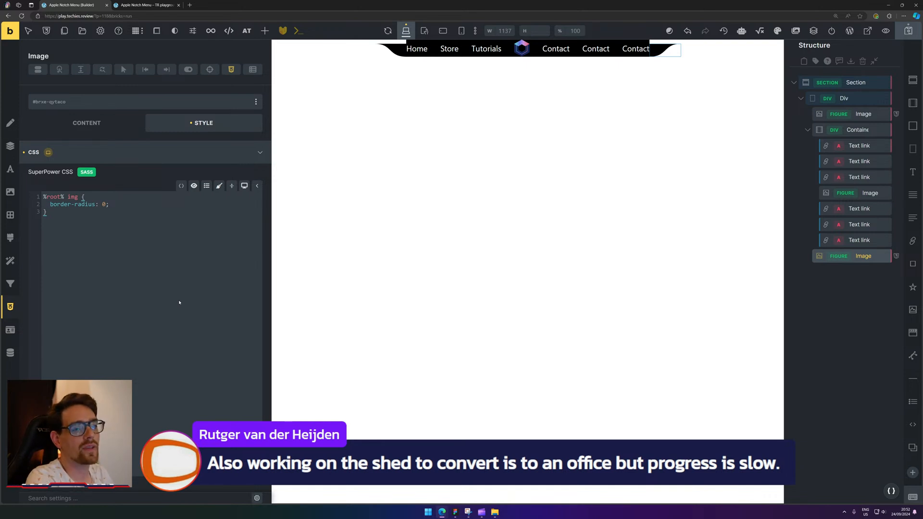
left_click(808, 129)
left_click(838, 99)
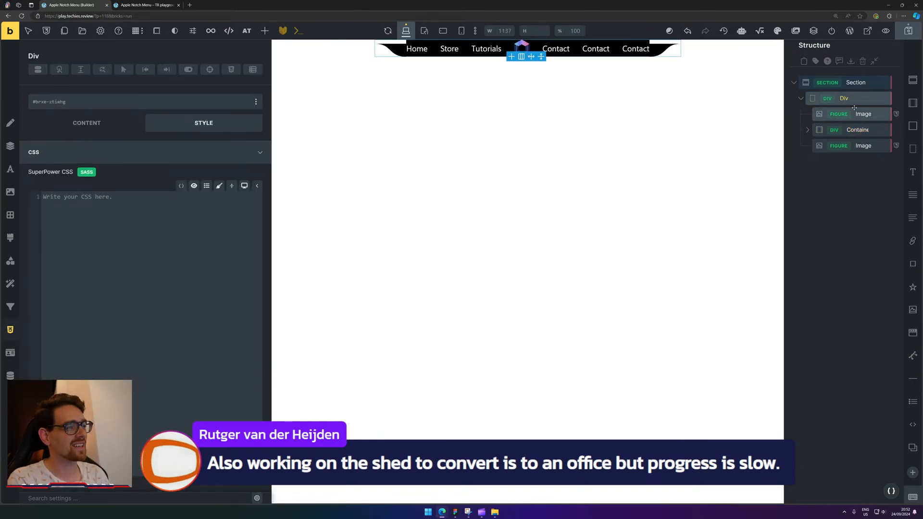
left_click(864, 114)
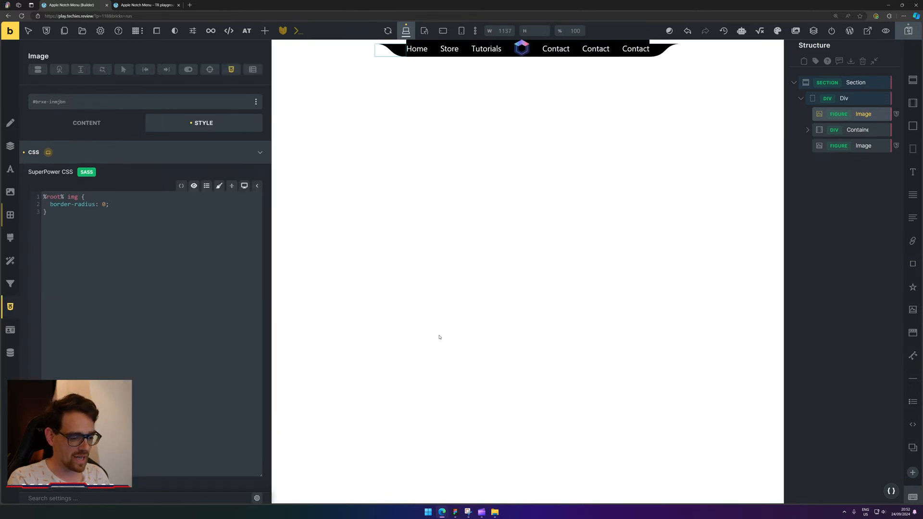
left_click(162, 4)
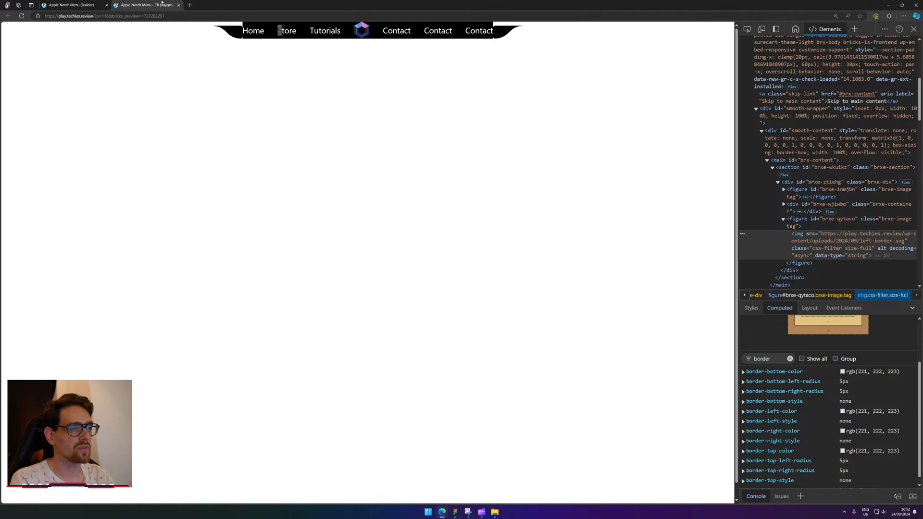
Reload the frontend and delete the admin bar node in DevTools.
left_click(21, 16)
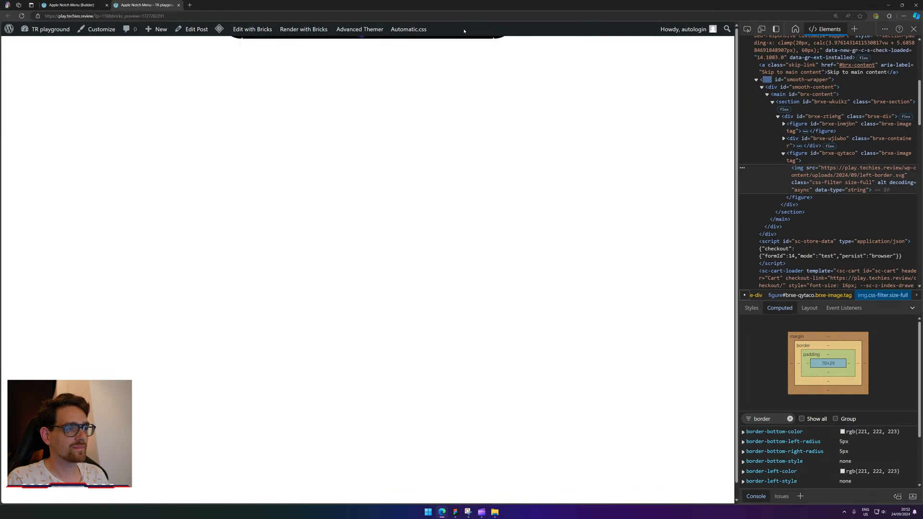
right_click(463, 32)
left_click(484, 196)
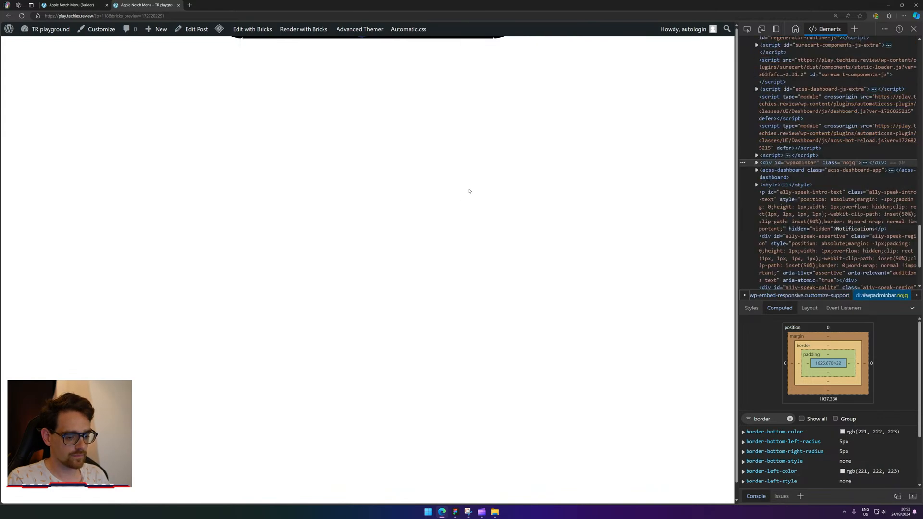
key("Delete")
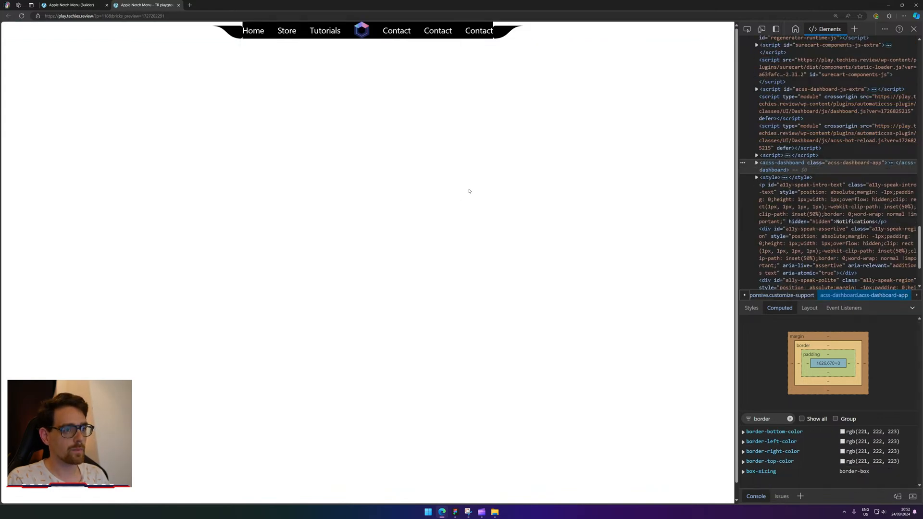
Save the builder changes, reload the frontend to check the notch nav, then return to the builder.
left_click(81, 5)
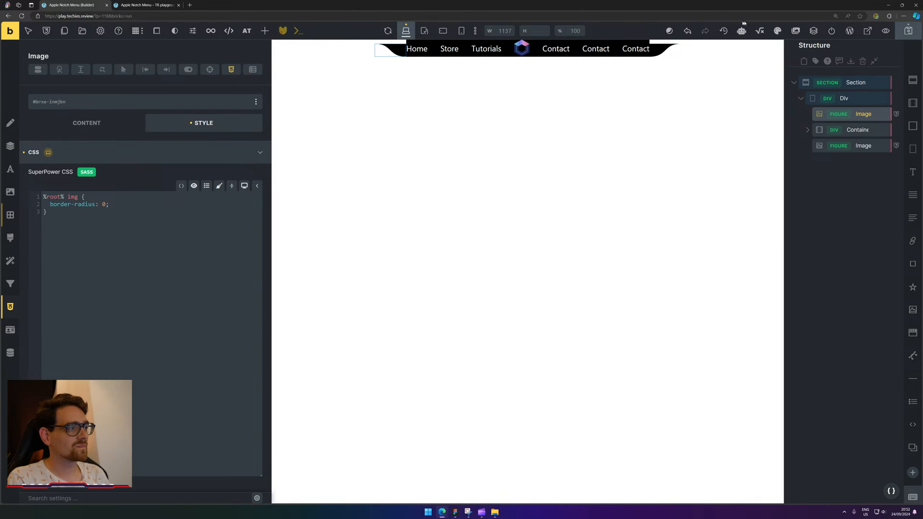
left_click(912, 38)
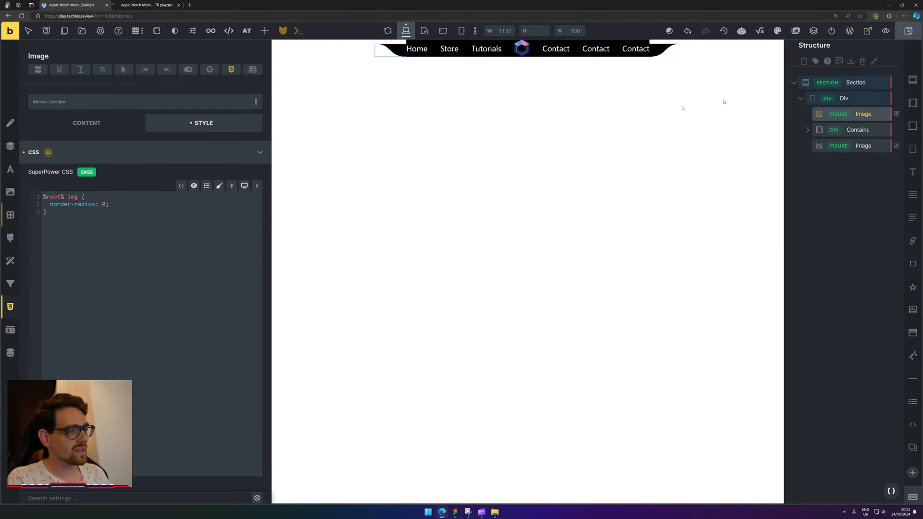
left_click(144, 5)
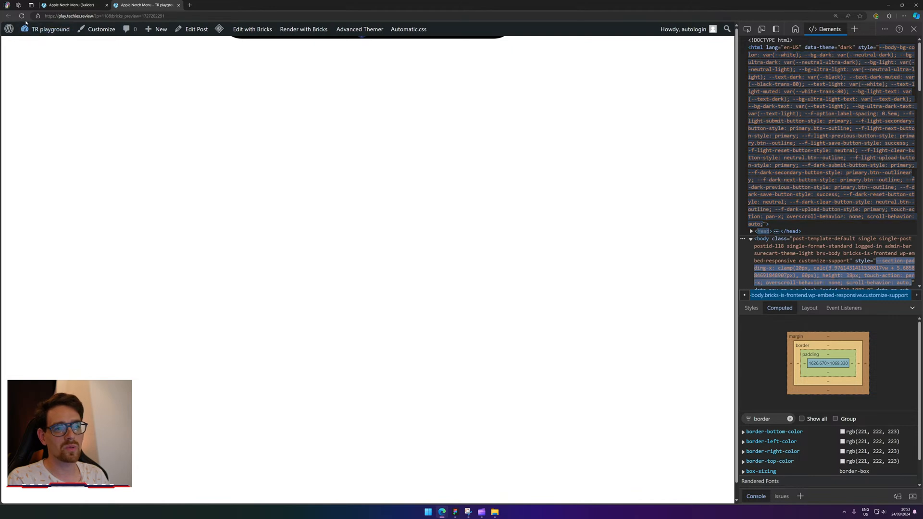
key("F5")
right_click(490, 32)
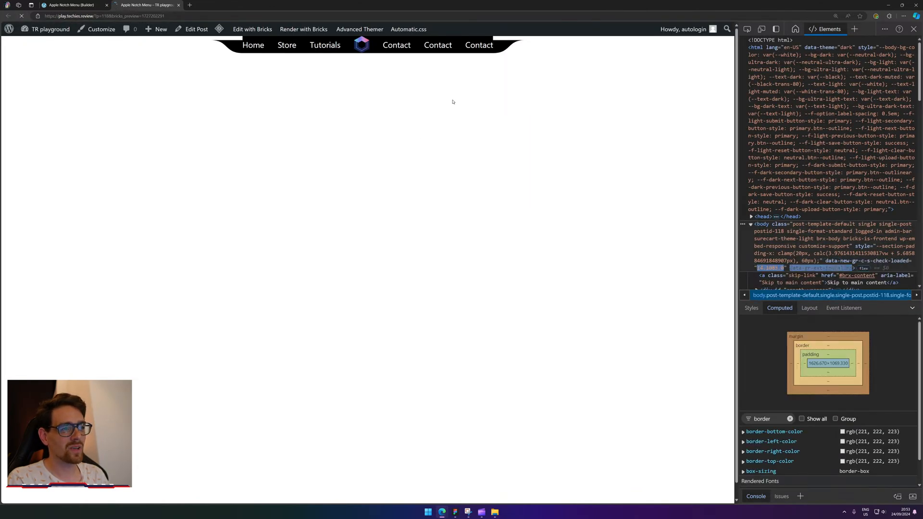
left_click(63, 6)
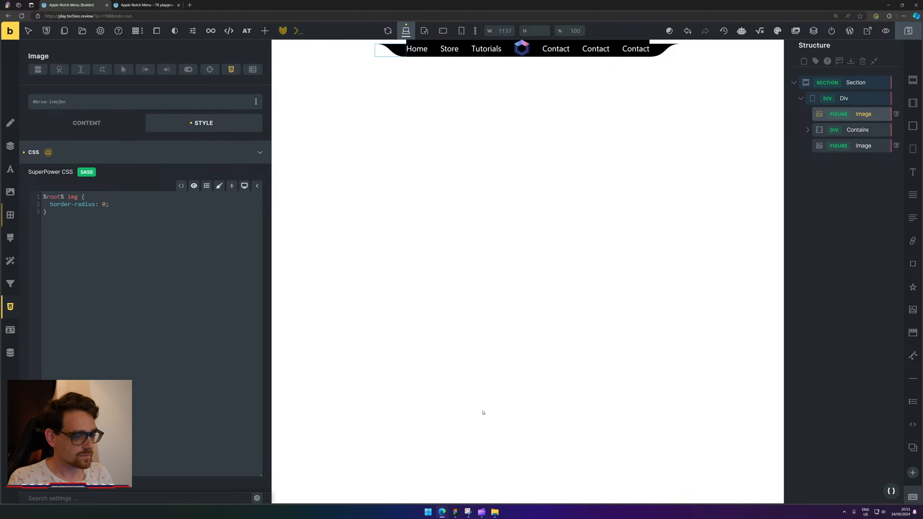
Replay the Apple notch-menu clip in Clipchamp, pause on the open menu, and shrink the window.
left_click(485, 515)
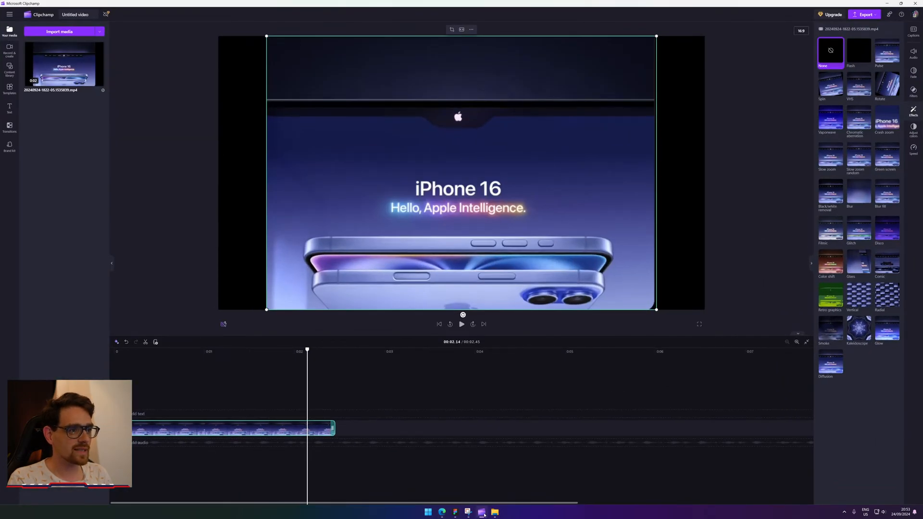
left_click_drag(307, 352, 166, 351)
key("space")
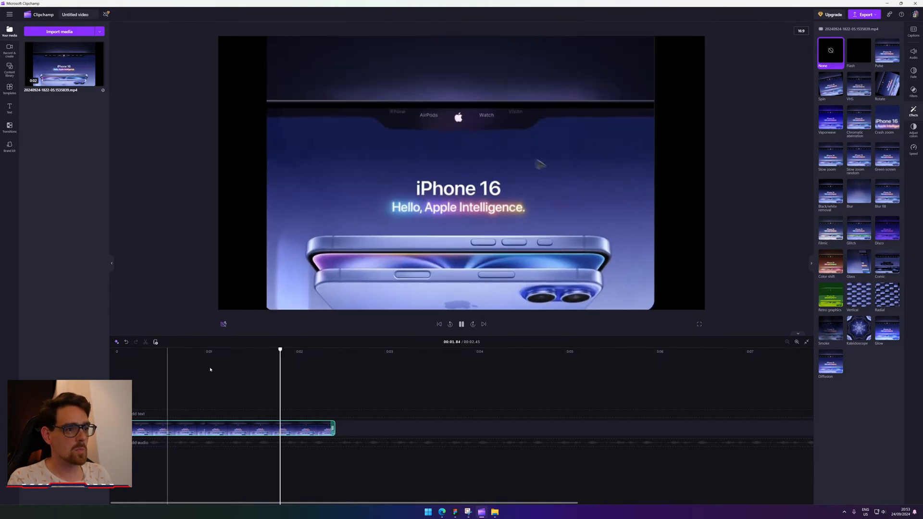
key("space")
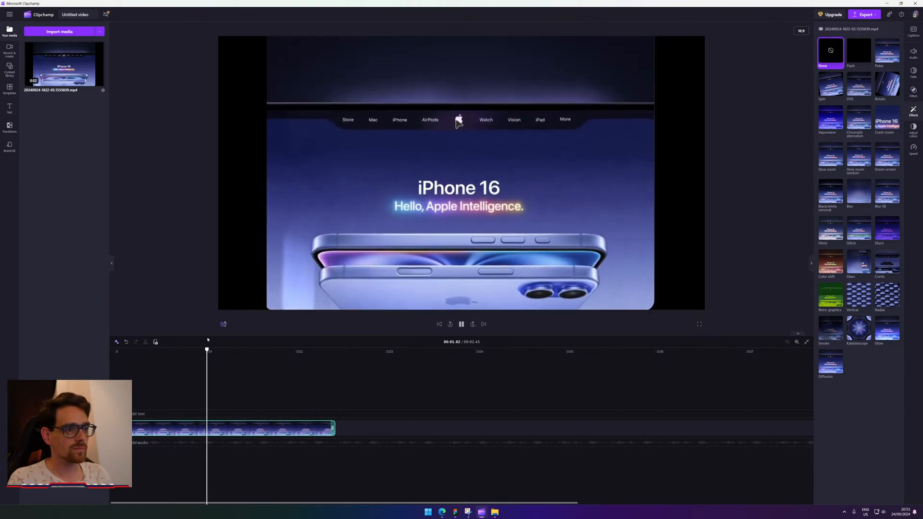
key("space")
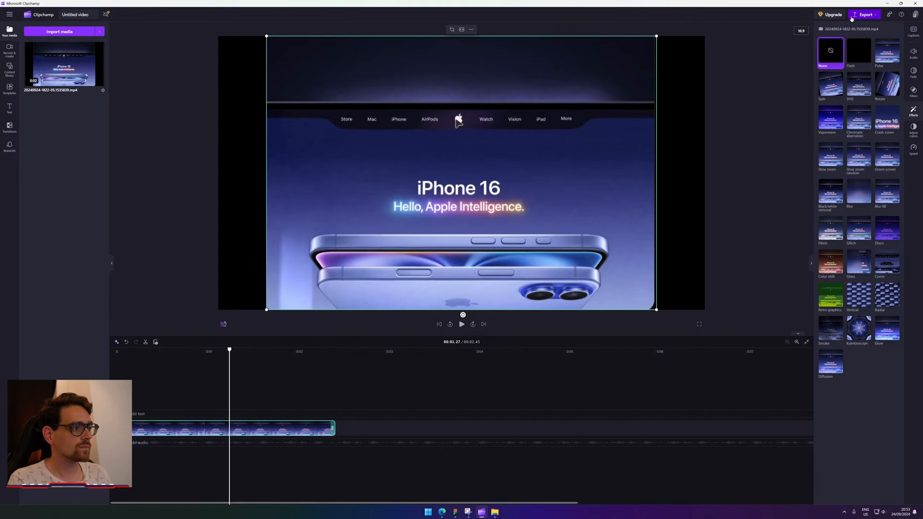
left_click(901, 3)
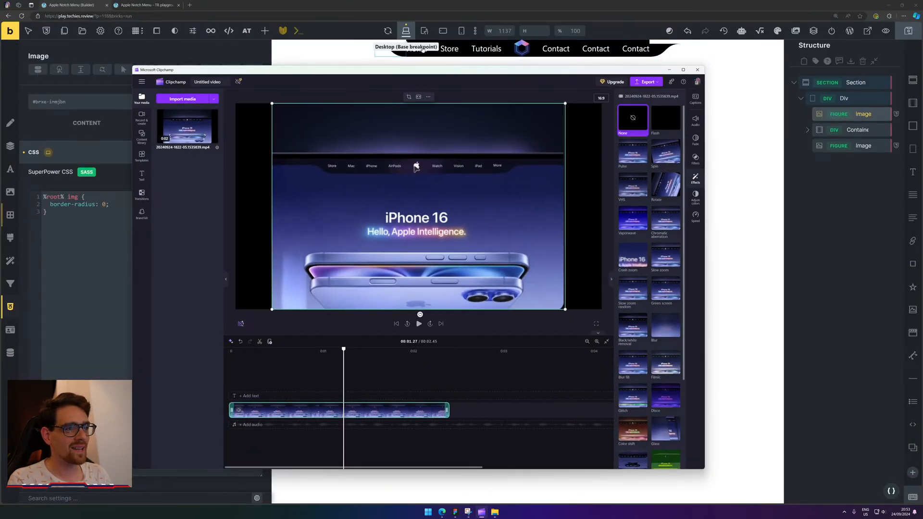
Bring the builder forward, expand Container, select the Home text link, then the left notch Image.
left_click(409, 6)
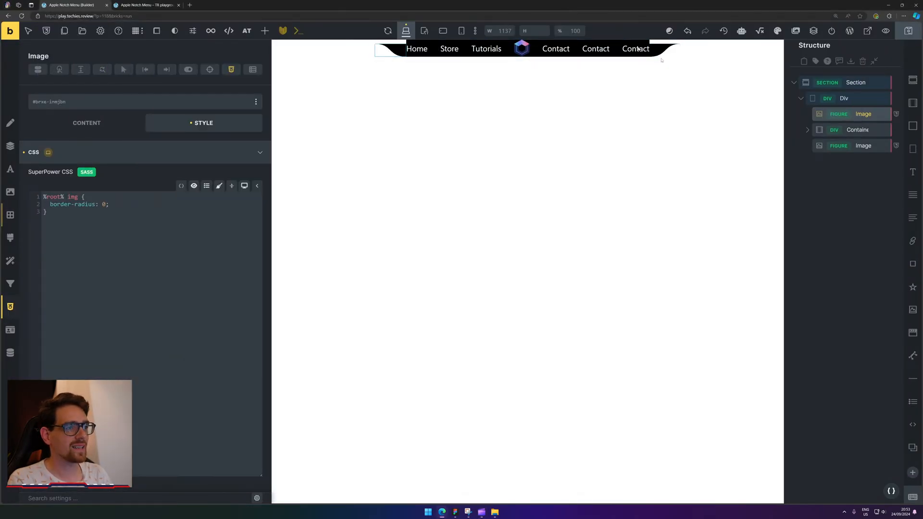
left_click(808, 130)
left_click(861, 146)
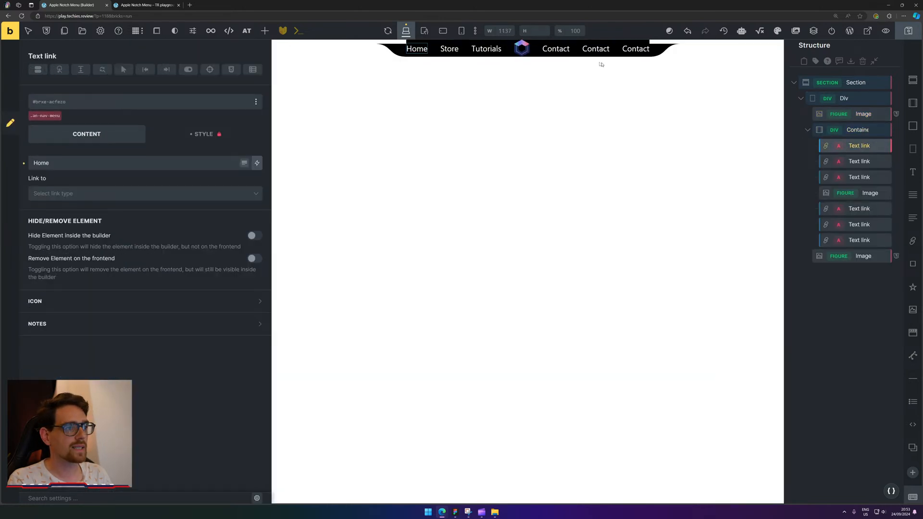
left_click(394, 48)
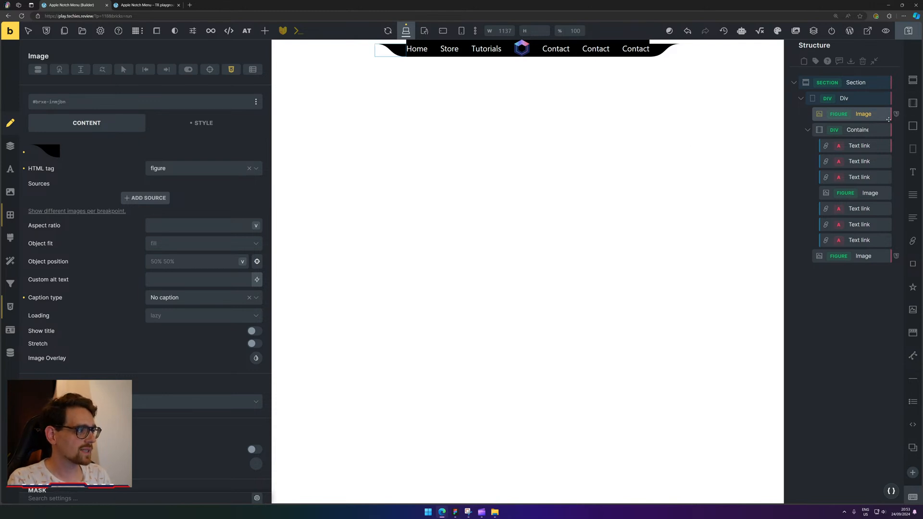
Add a Block, nest the right side Image in it, add a Div, and move the Image into the Div.
left_click(912, 128)
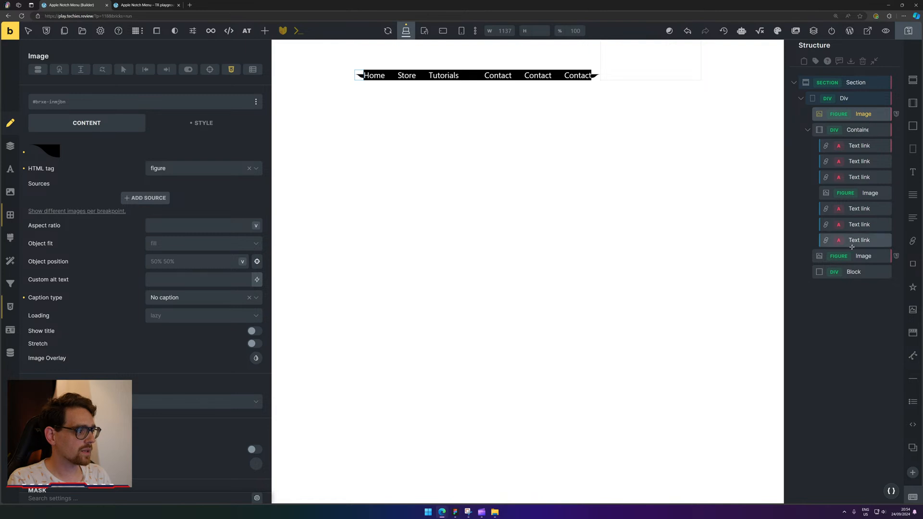
left_click(863, 257)
mouse_move(863, 258)
left_mouse_down()
mouse_move(871, 291)
mouse_move(863, 272)
left_mouse_up()
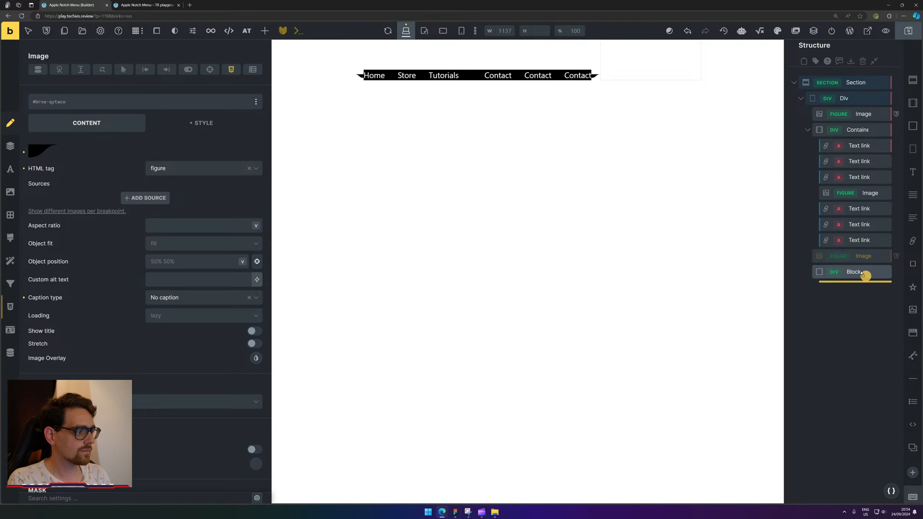
left_click_drag(863, 273, 864, 274)
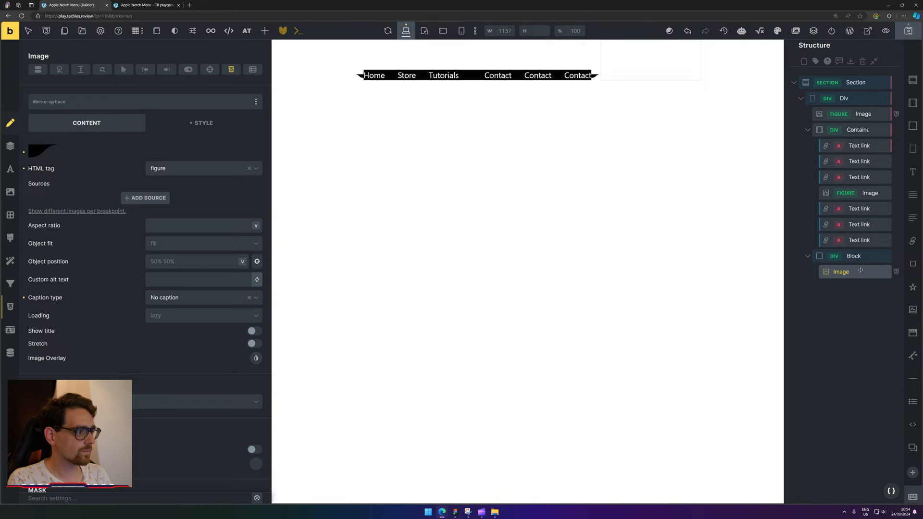
left_click(855, 256)
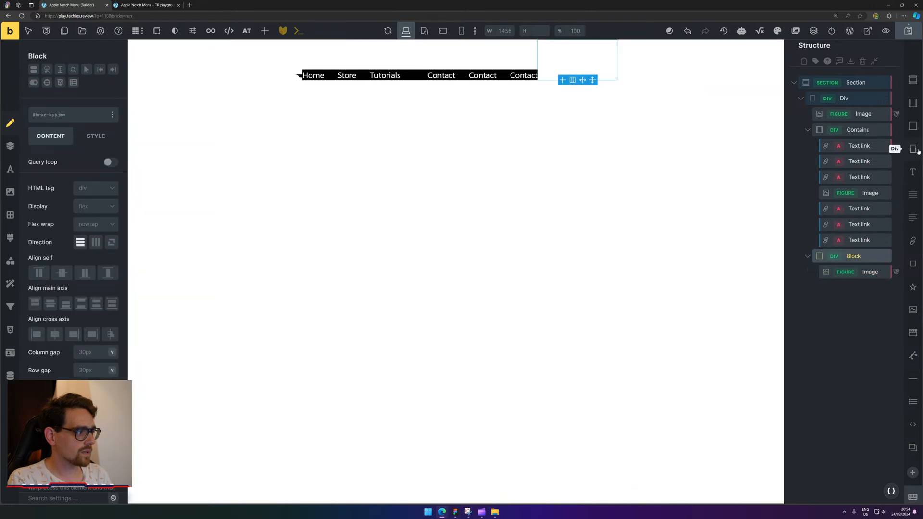
left_click(913, 148)
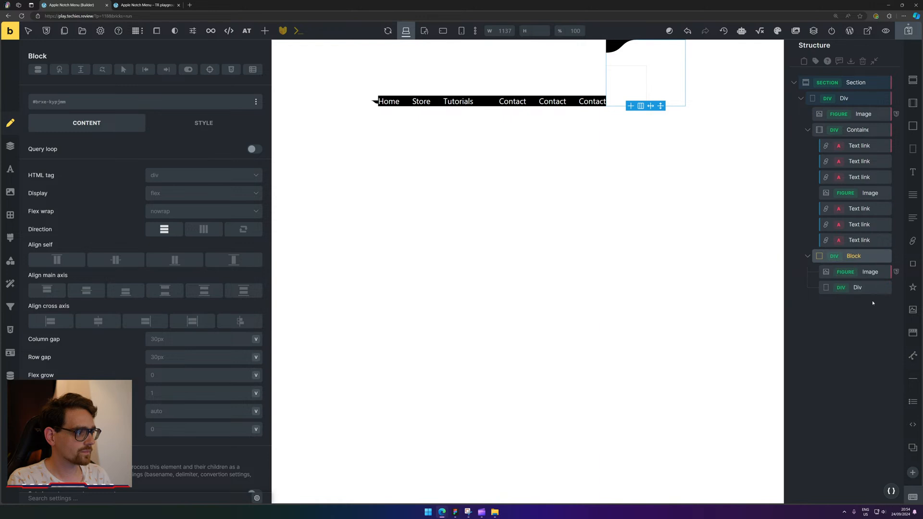
left_click(870, 272)
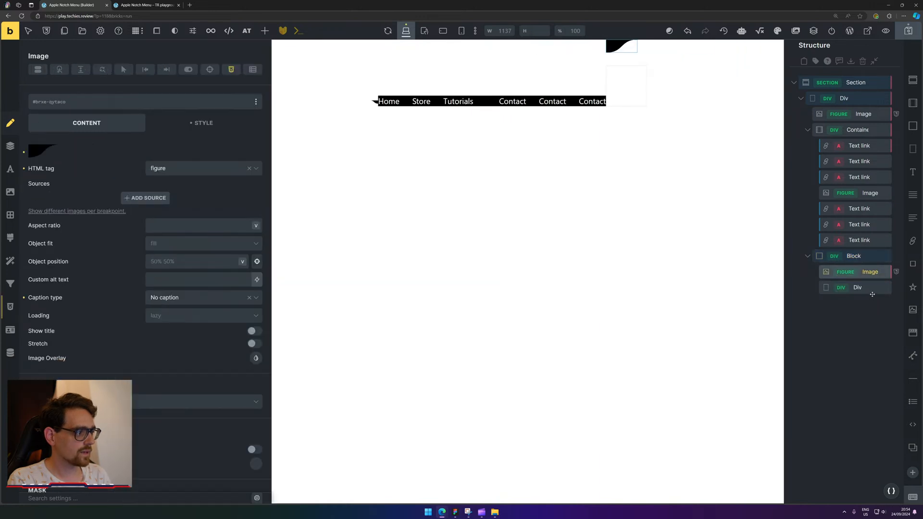
mouse_move(865, 273)
left_mouse_down()
mouse_move(861, 297)
mouse_move(864, 289)
left_mouse_up()
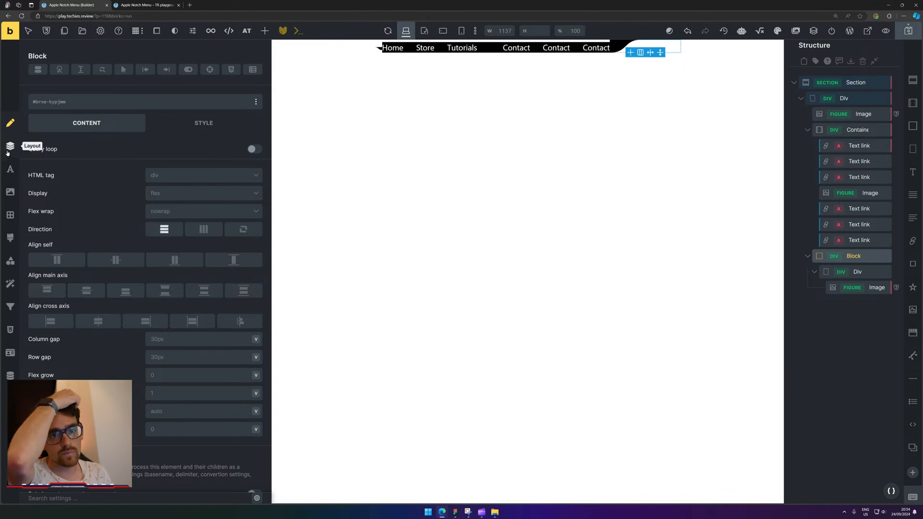
Give the Block a black background, then remove that background colour again.
left_click(10, 192)
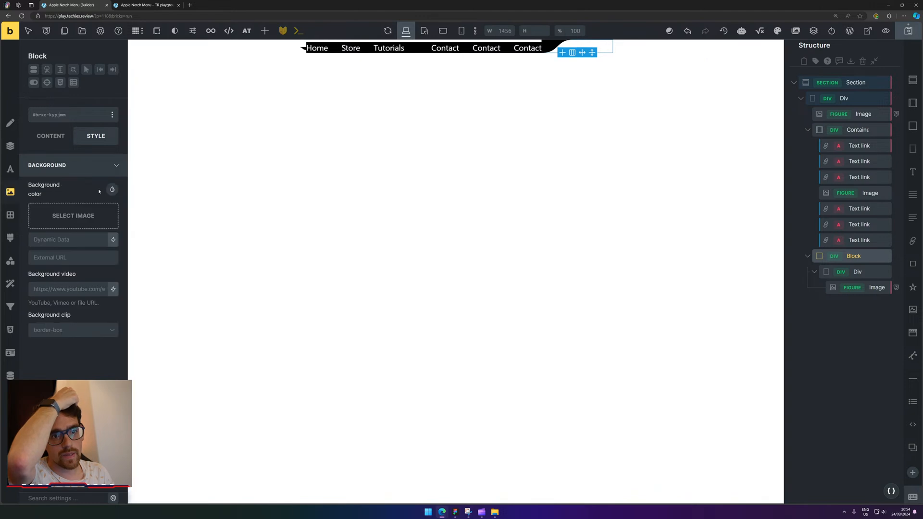
left_click(62, 211)
left_click(39, 239)
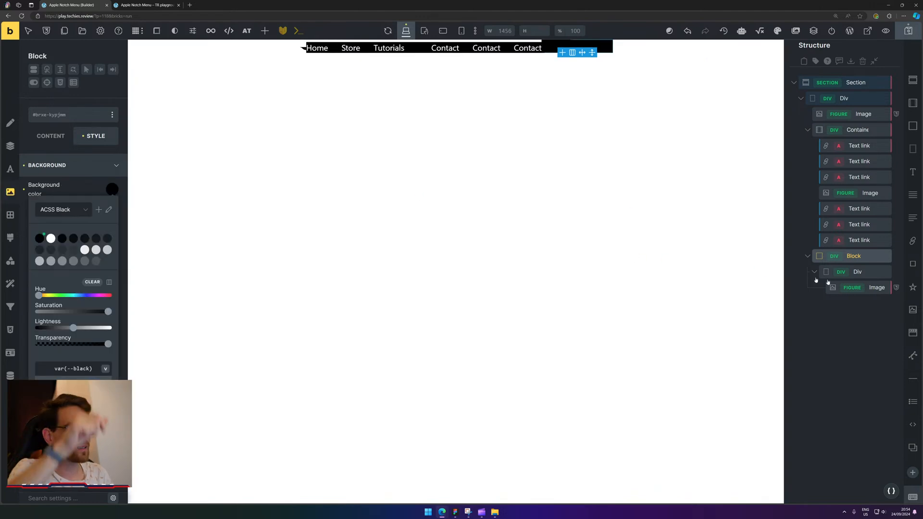
key("Escape")
left_click(853, 256)
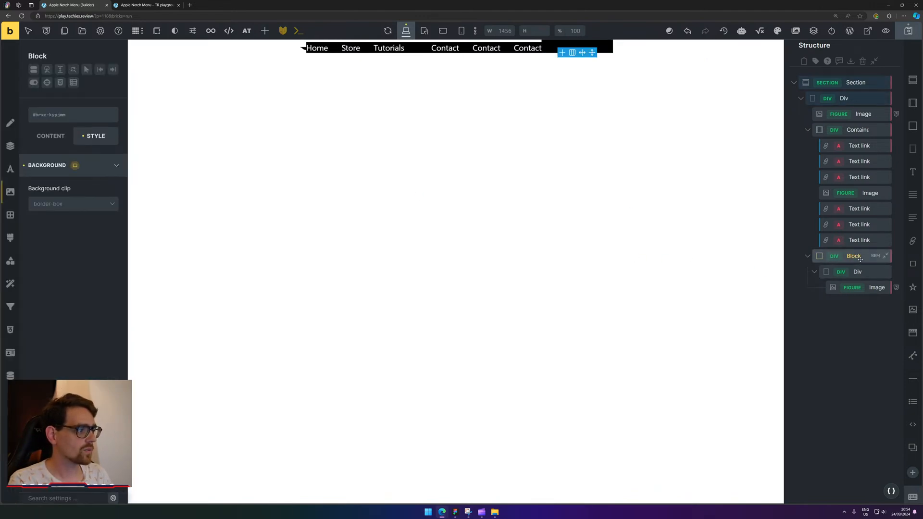
left_click(23, 190)
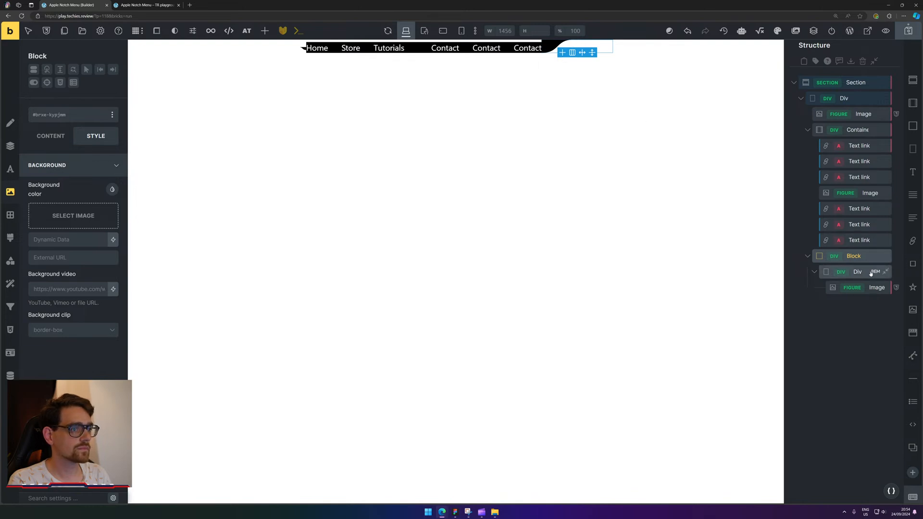
Move the Image out of the Div and place the empty Div before it inside Block.
left_click(873, 272)
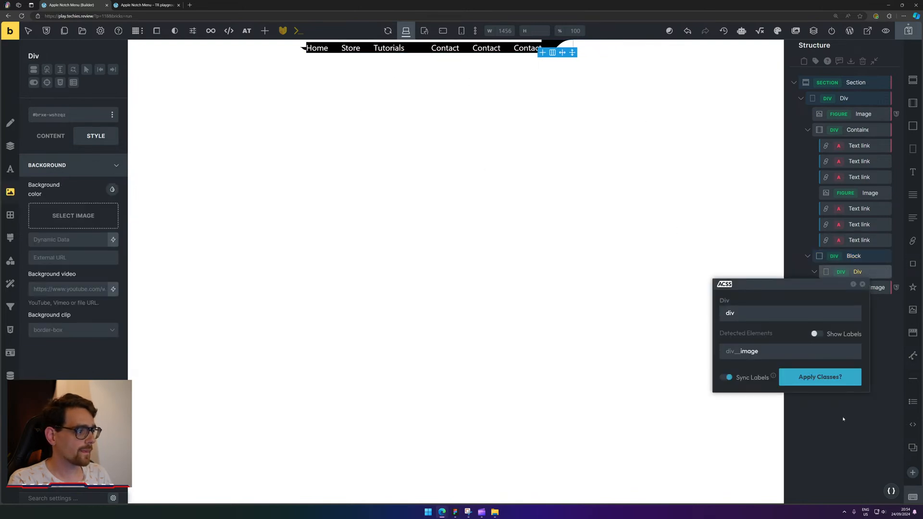
left_click(863, 285)
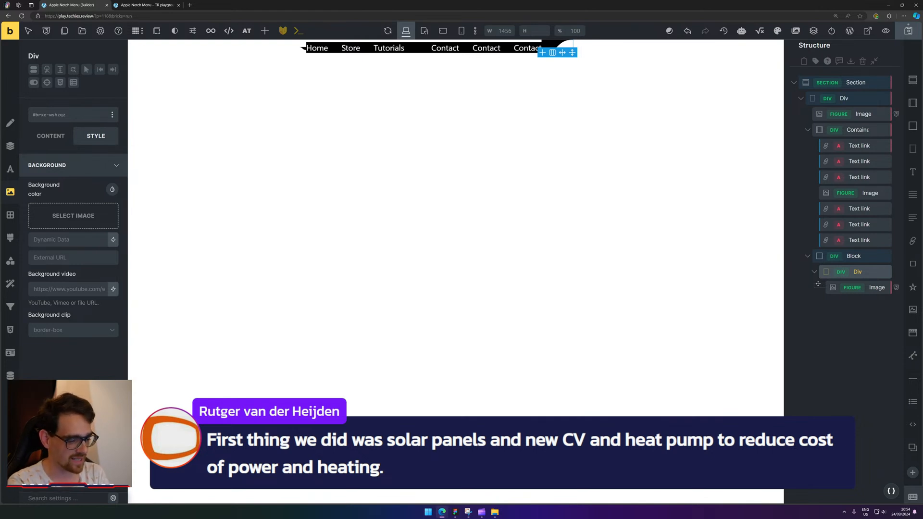
left_click(866, 289)
left_click(866, 272)
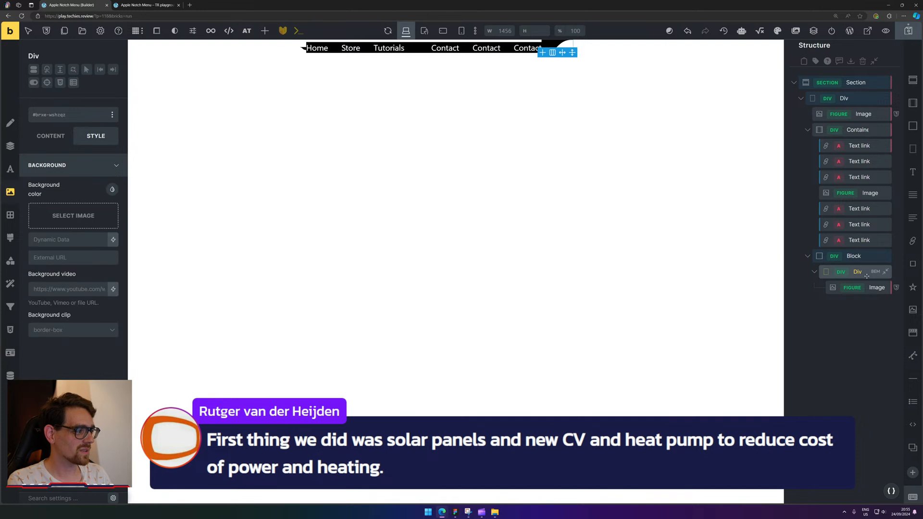
left_click(870, 289)
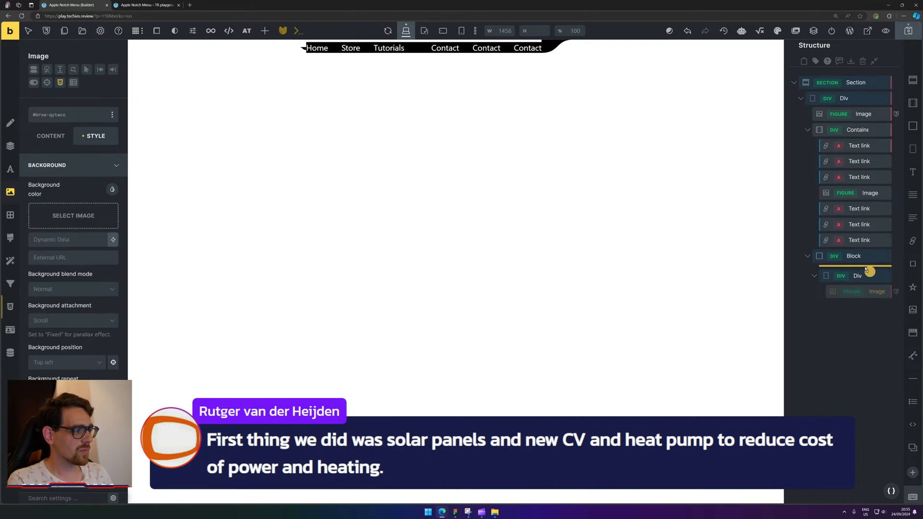
left_click_drag(869, 270, 868, 272)
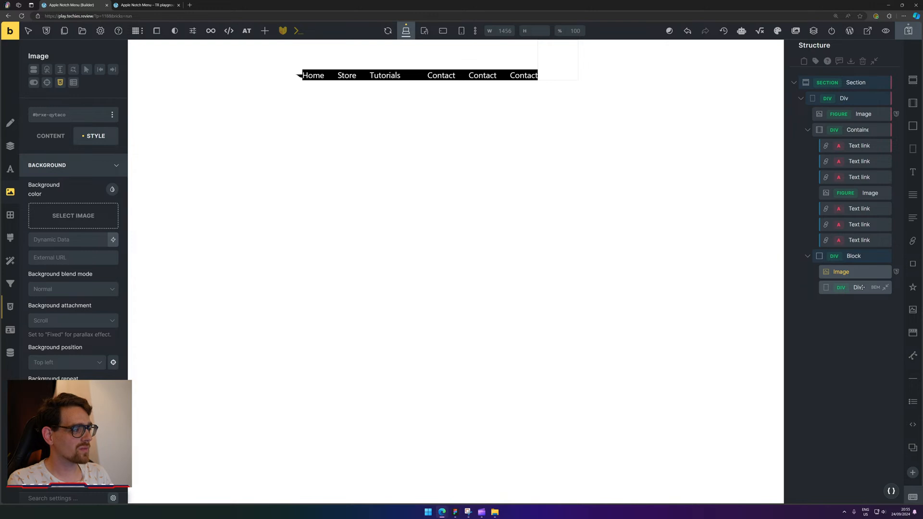
left_click(859, 287)
left_click_drag(871, 289, 863, 267)
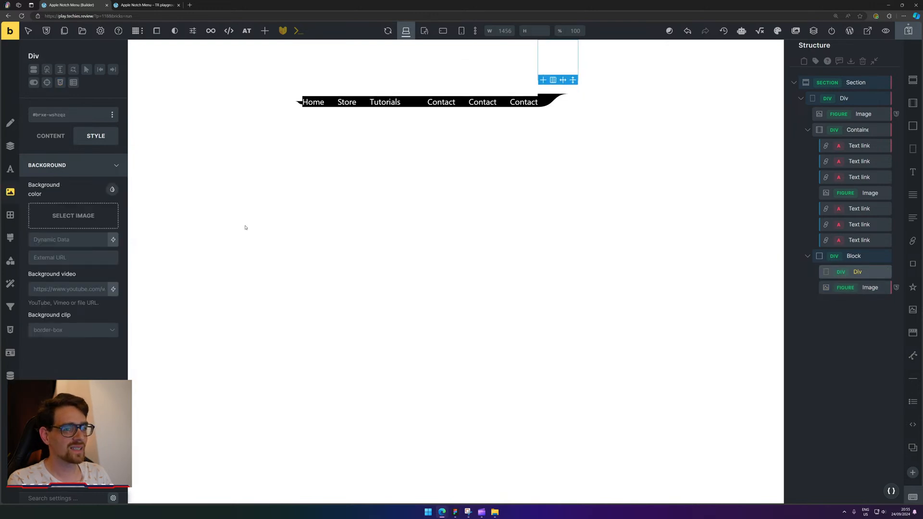
Give the Div a black background and start its Min. height as calc(100% -.
left_click(113, 190)
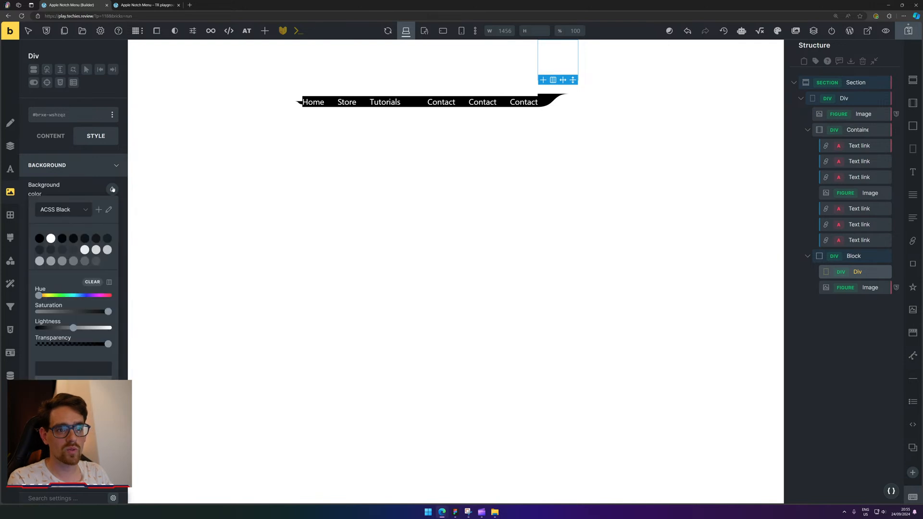
left_click(40, 238)
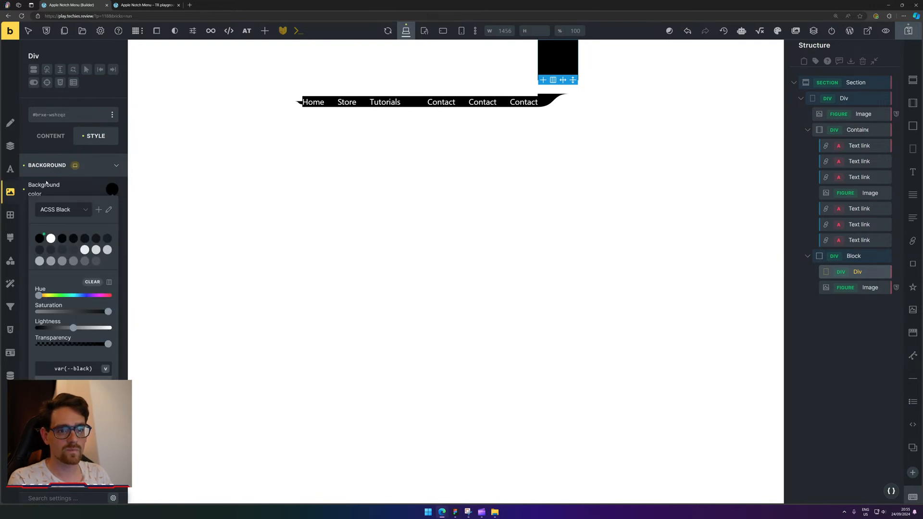
left_click(10, 146)
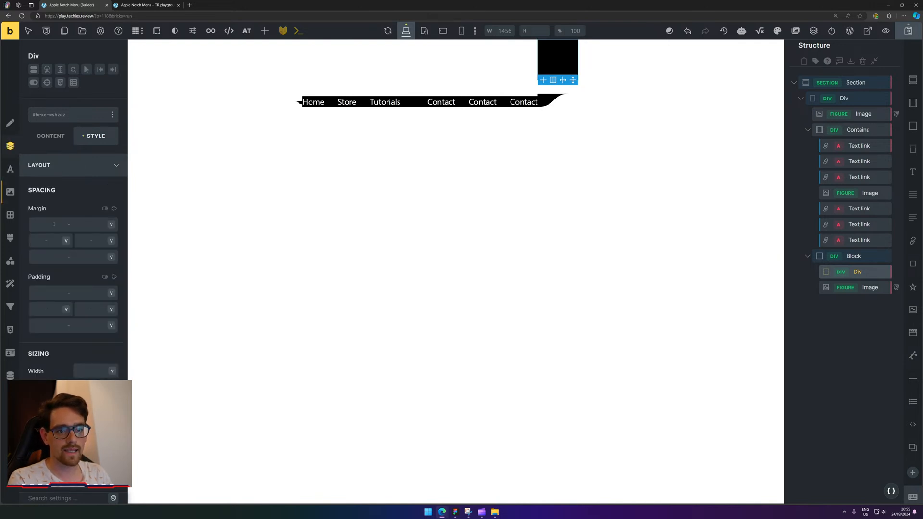
scroll(60, 280, "down", 3)
left_click(85, 328)
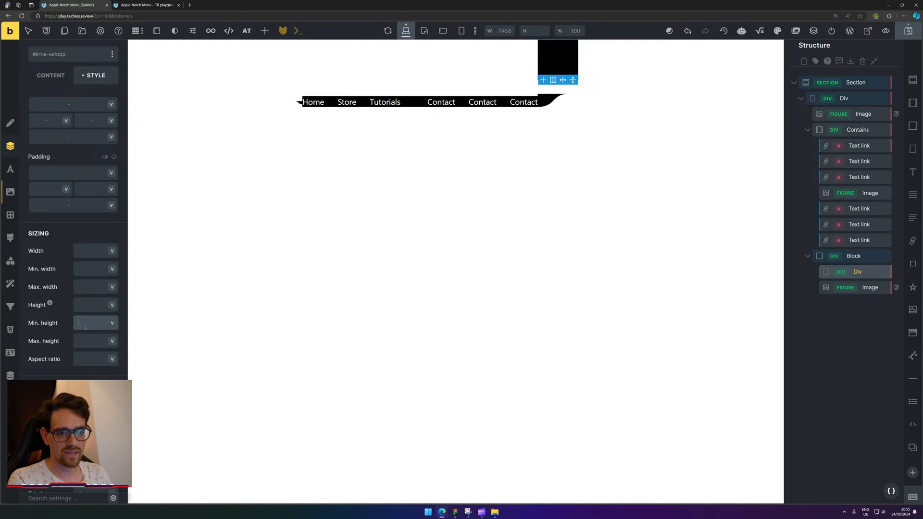
type("100%")
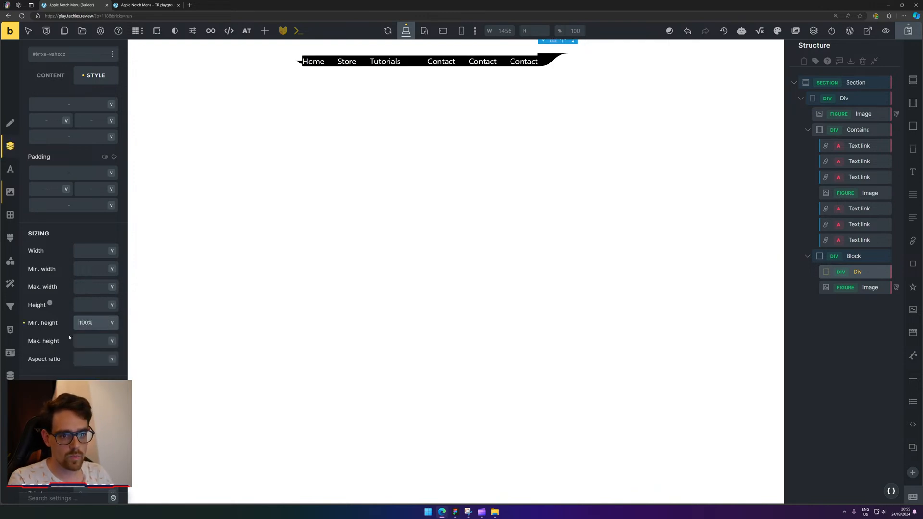
key("Home")
type("calc(")
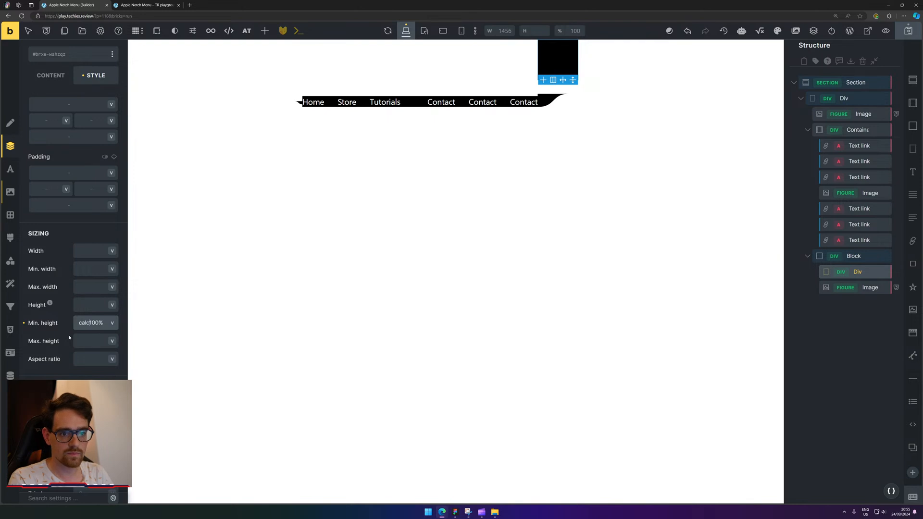
key("BackSpace")
type("(")
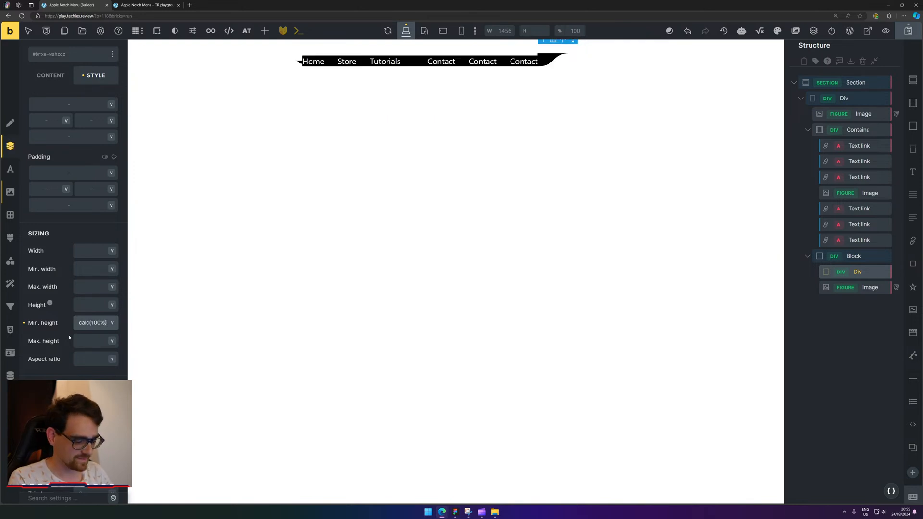
key("End")
Add the minus to the calc, then inspect left-border.svg's Security and Details properties in Downloads.
type("-")
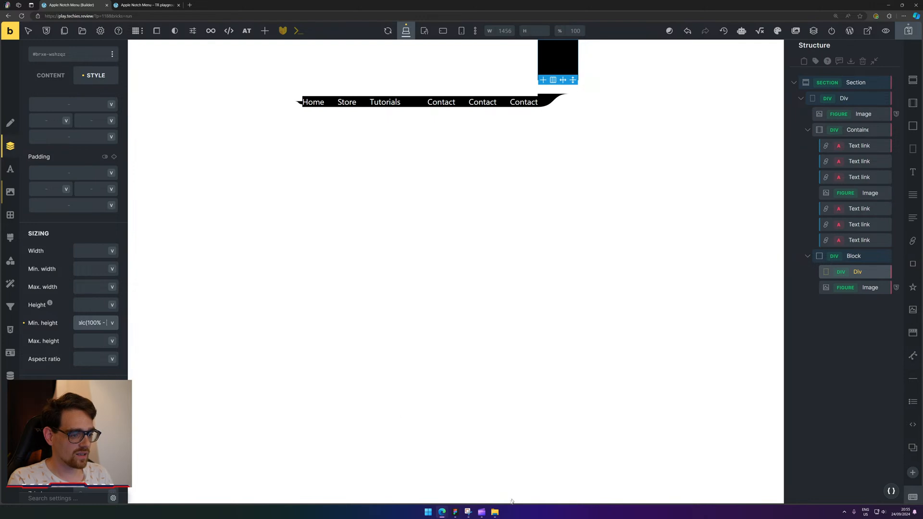
left_click(495, 512)
left_click(559, 98)
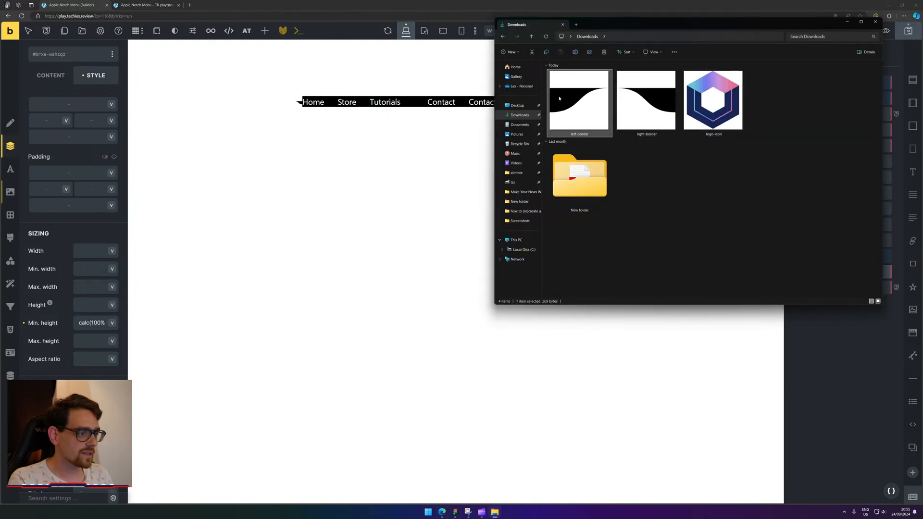
right_click(560, 98)
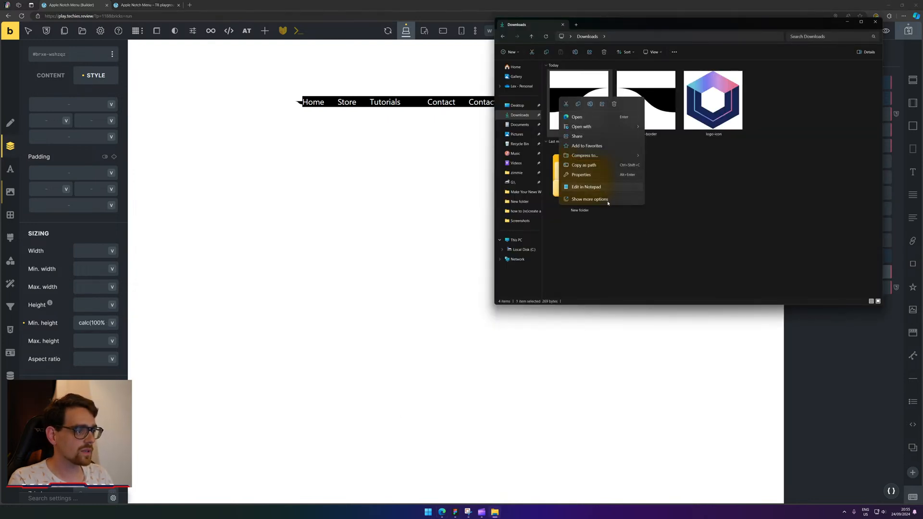
left_click(606, 215)
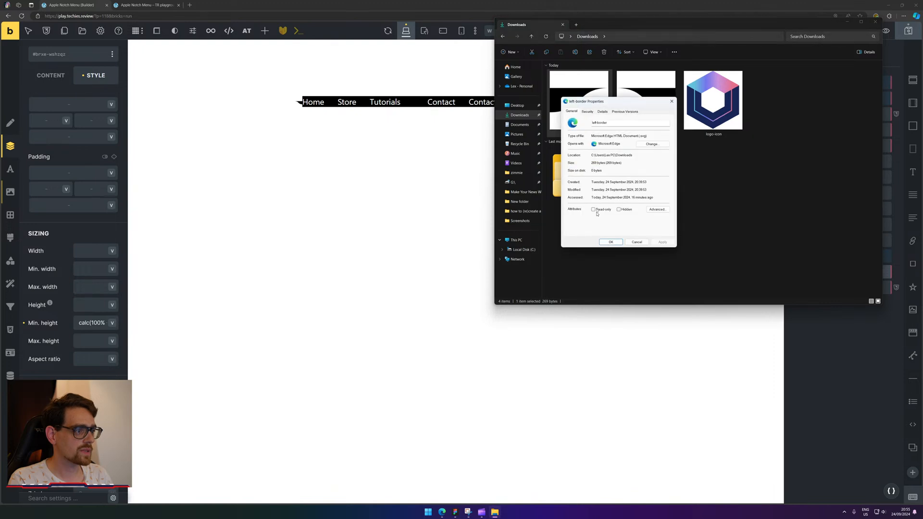
left_click(588, 111)
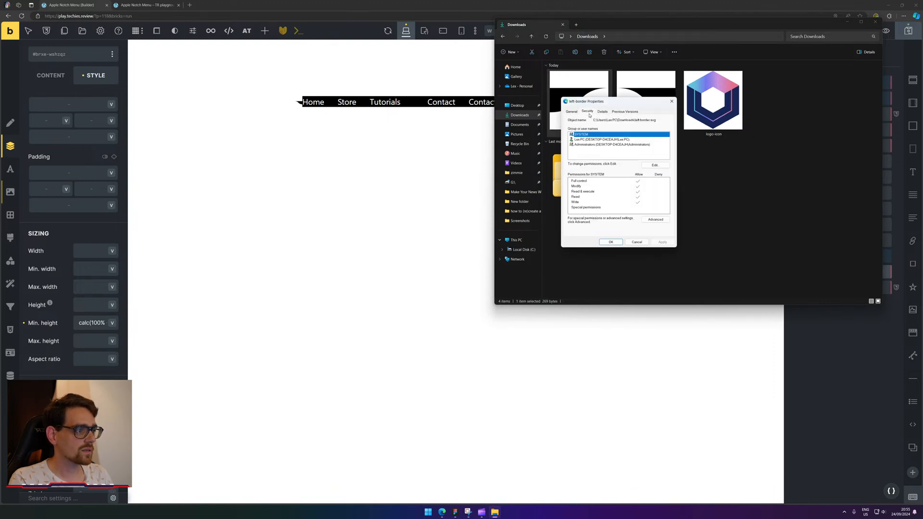
left_click(602, 112)
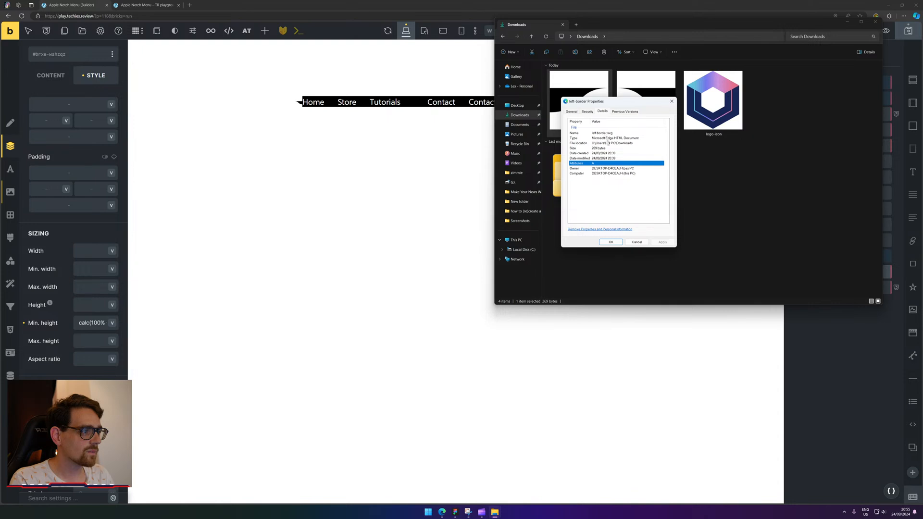
left_click(671, 101)
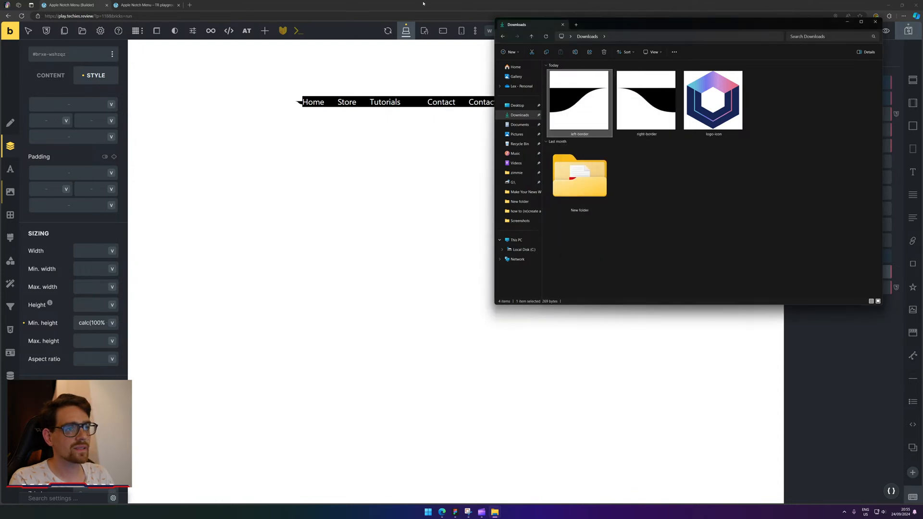
Check the notch's right curve size in the Figma design, measuring 70 × 39.
left_click(455, 511)
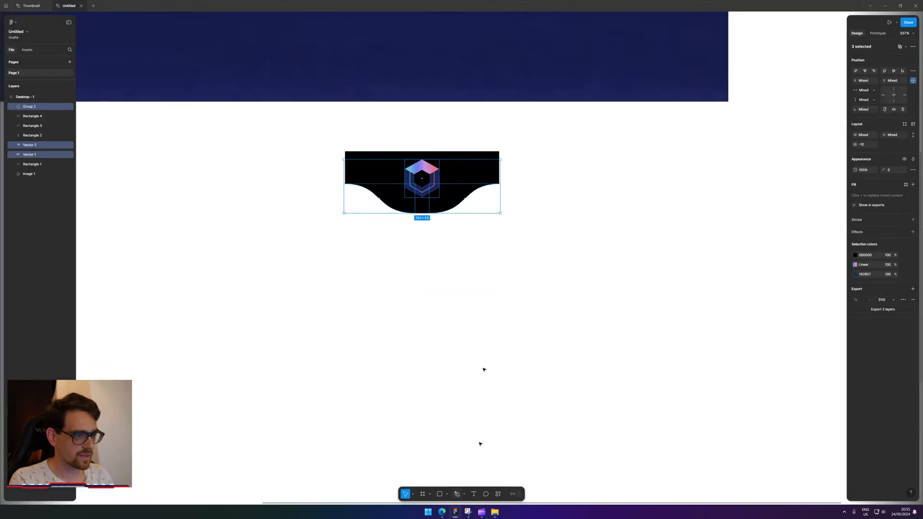
left_click(484, 226)
left_click(465, 198)
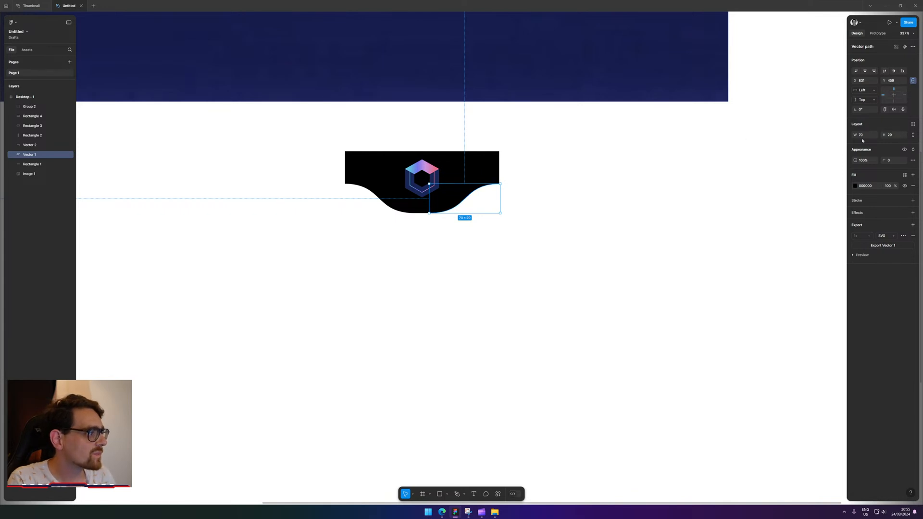
Back in the builder, insert 29px so the Div's Min. height reads calc(100% - 29px).
left_click(886, 5)
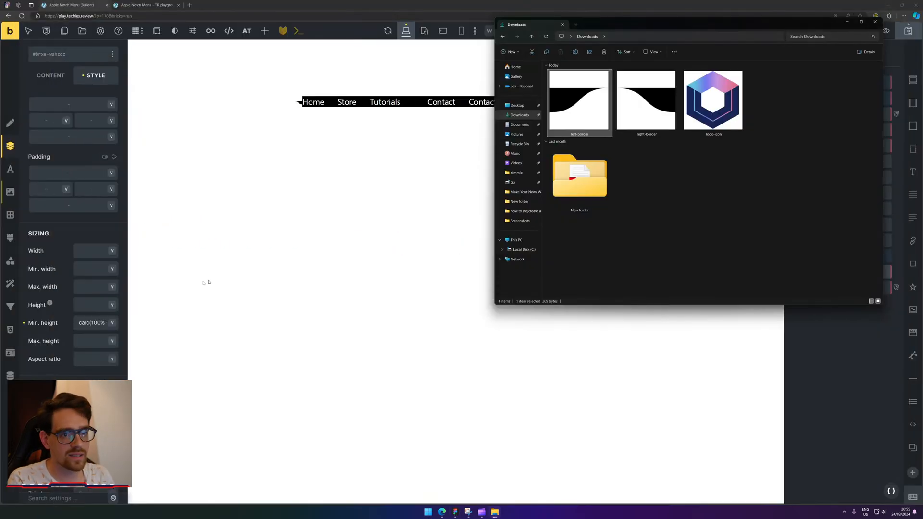
left_click(106, 320)
key("End")
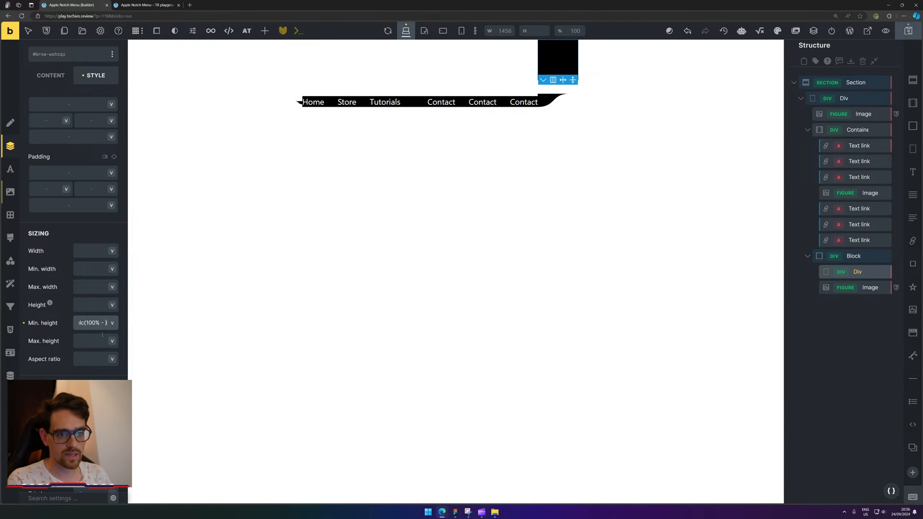
key("Left")
type("29px")
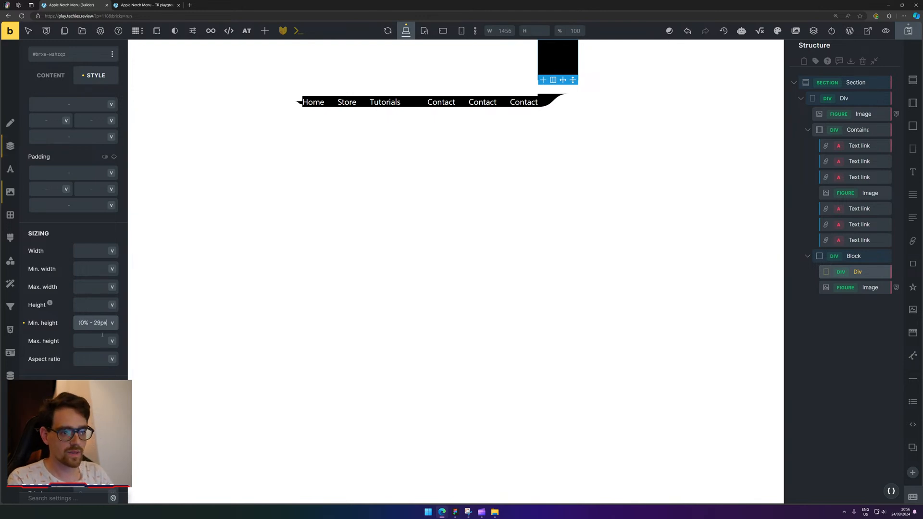
key("Right")
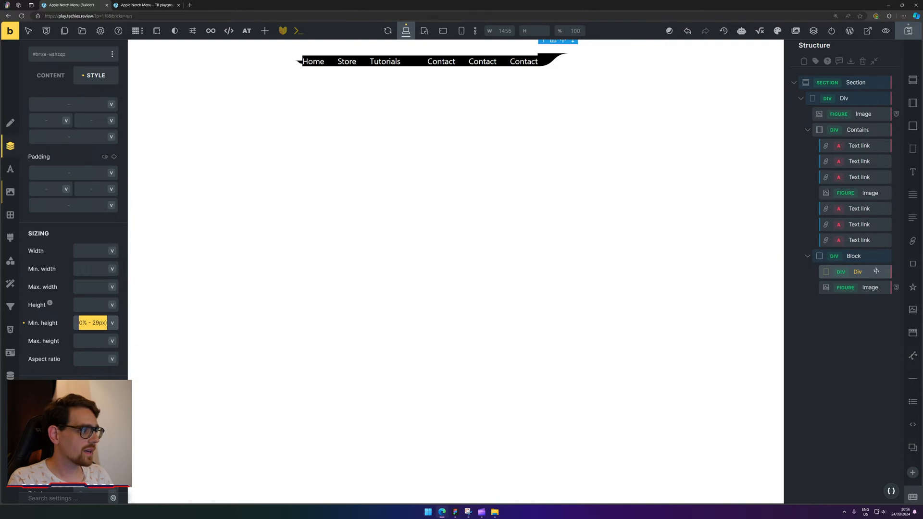
Duplicate the curved-side Block and place the copy before the links Container.
left_click(865, 262)
right_click(865, 261)
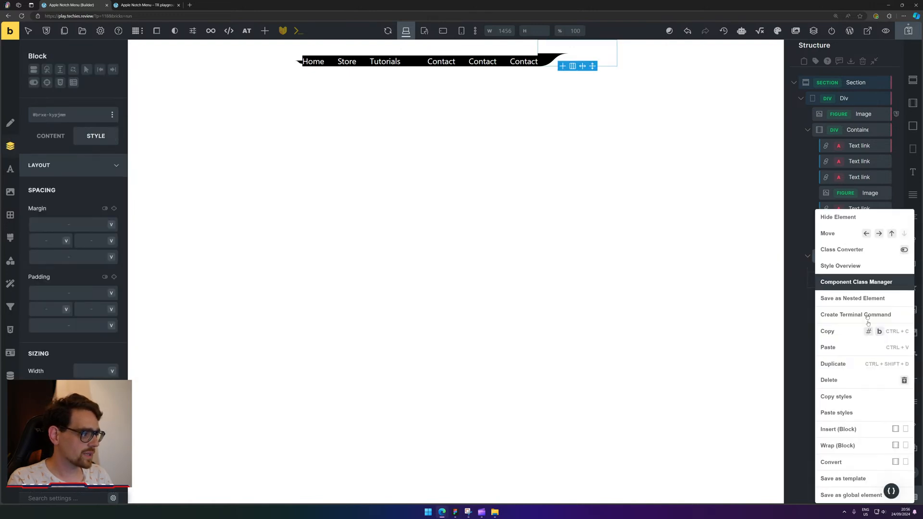
left_click(860, 358)
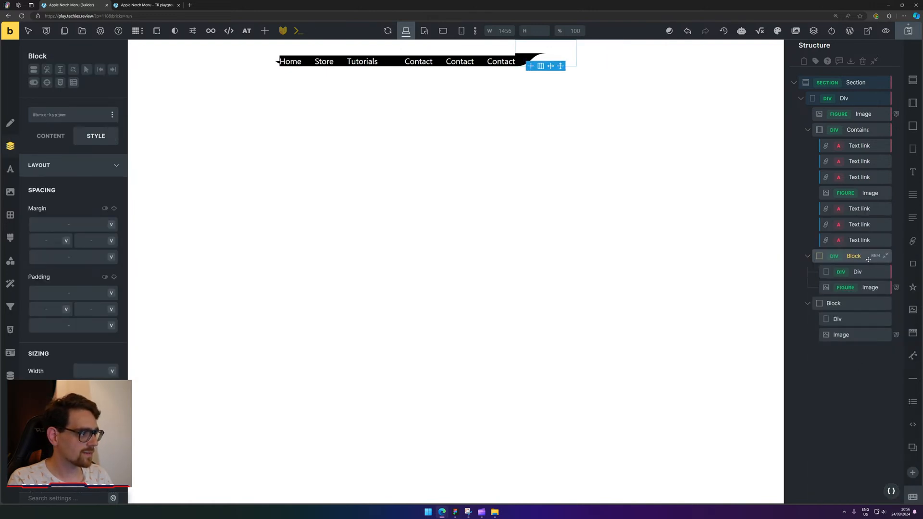
left_click_drag(867, 259, 861, 129)
Put the Div above the old left Image in the copy, delete the extra Image, and save.
left_click(858, 145)
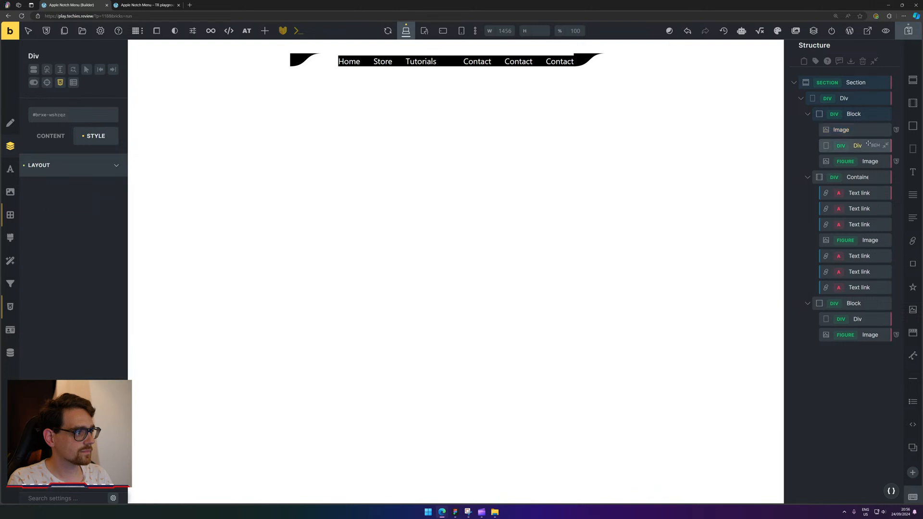
left_click_drag(859, 146, 861, 128)
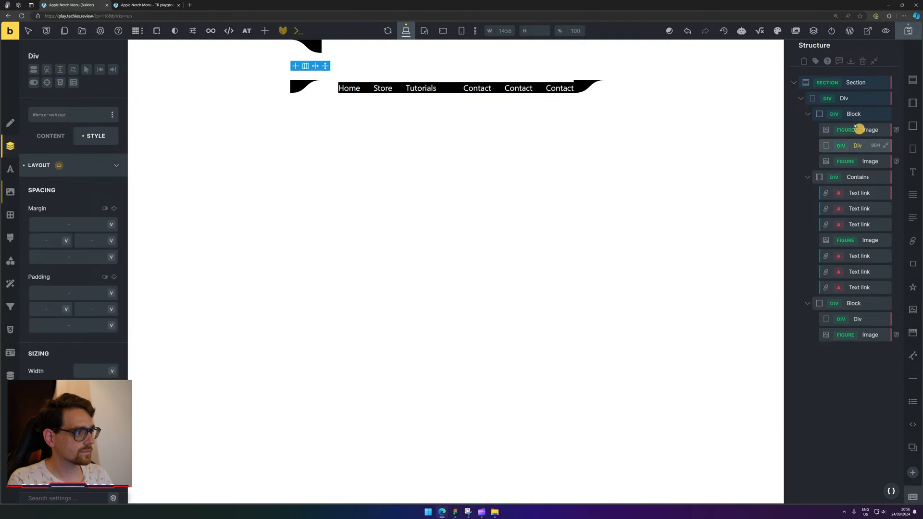
left_click(864, 161)
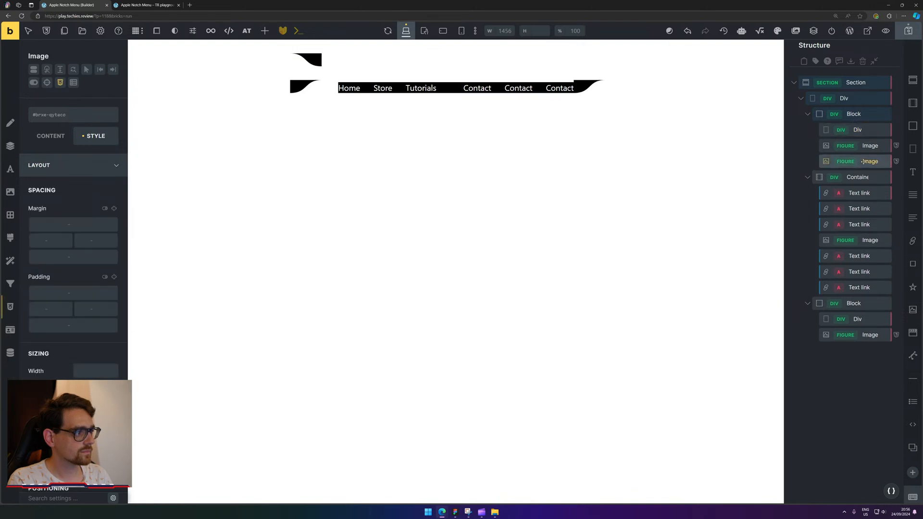
key("Delete")
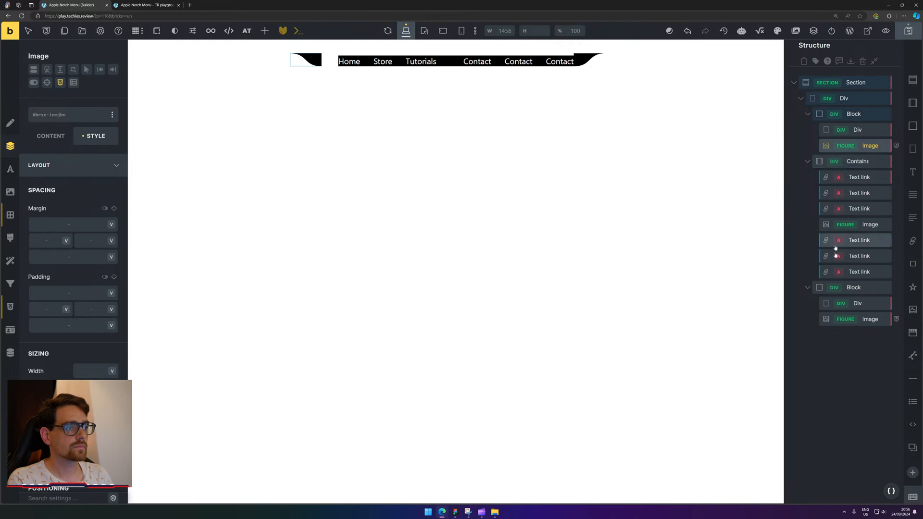
left_click(864, 113)
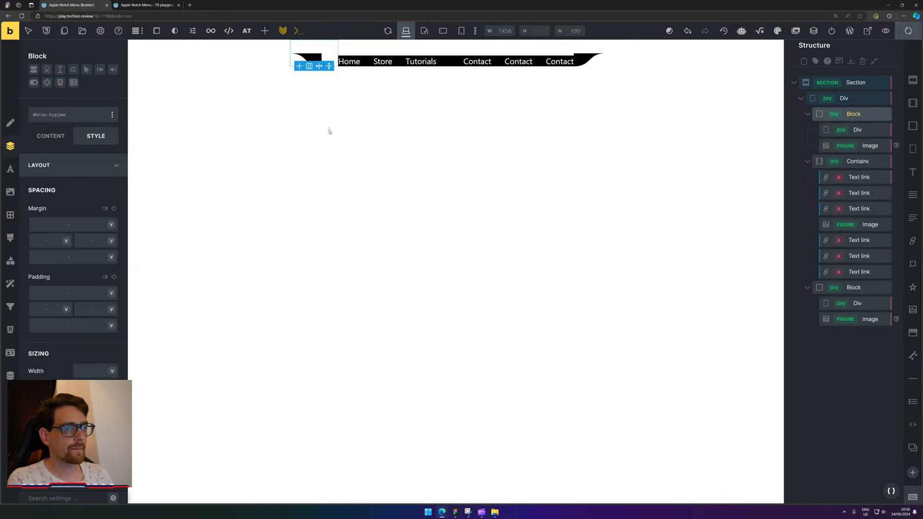
key("ctrl+s")
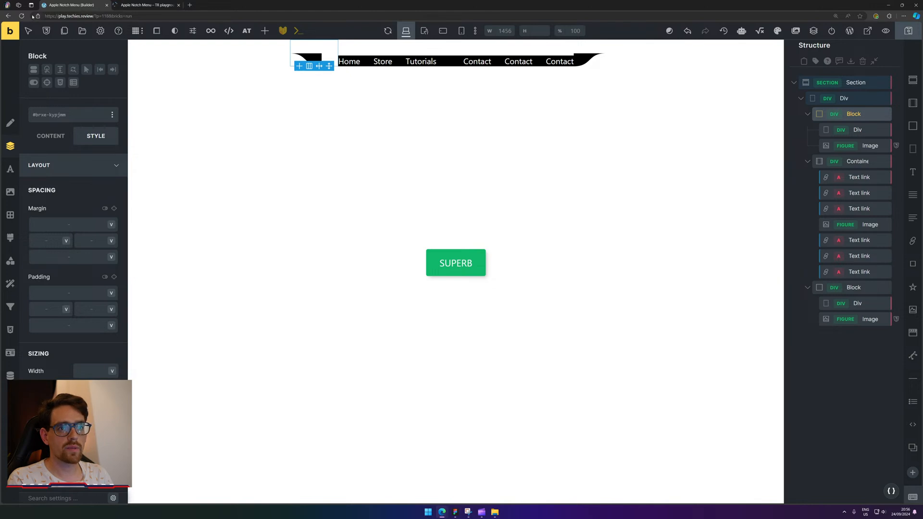
left_click(21, 16)
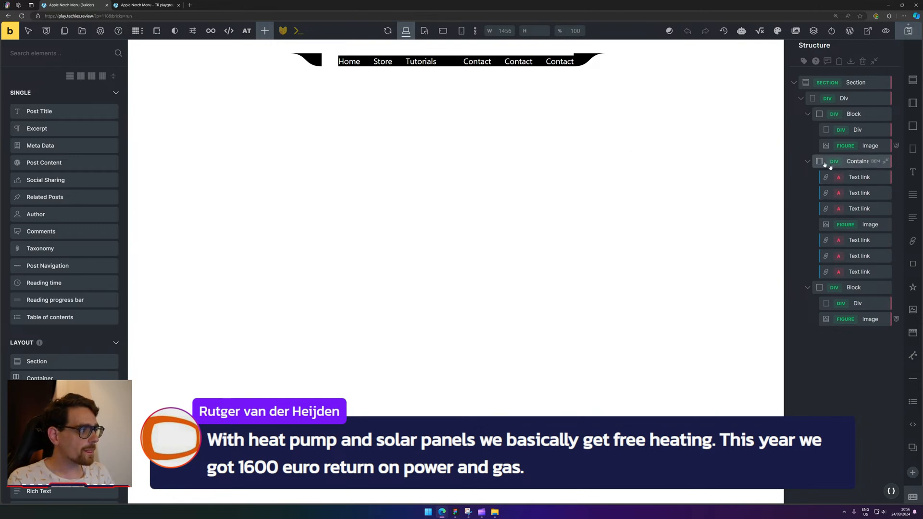
left_click(828, 115)
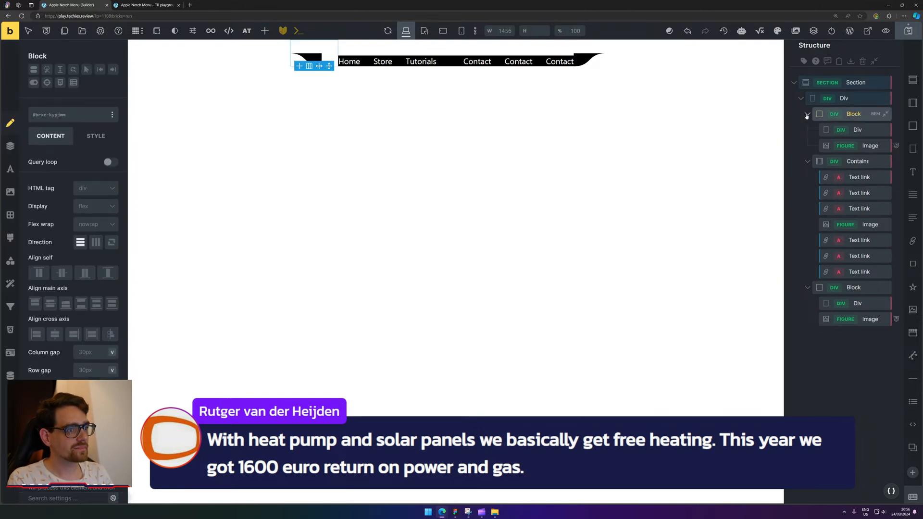
left_click(865, 131)
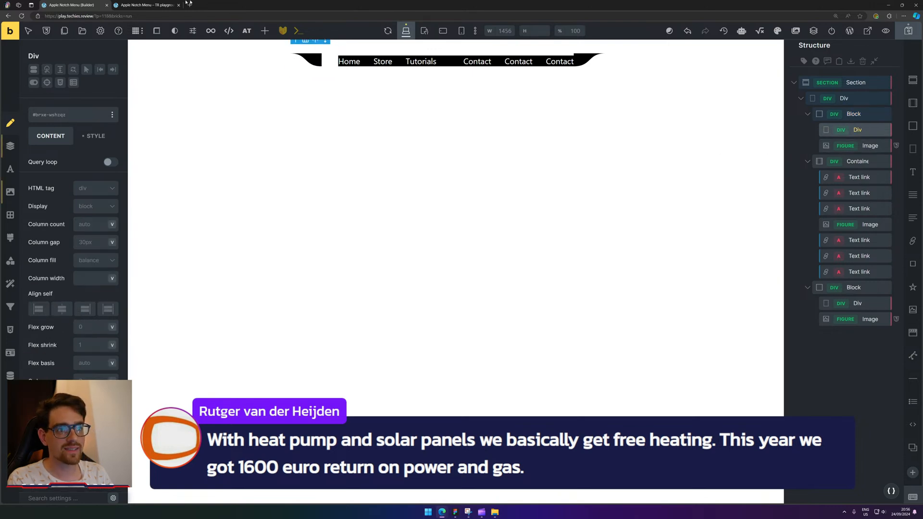
left_click(158, 5)
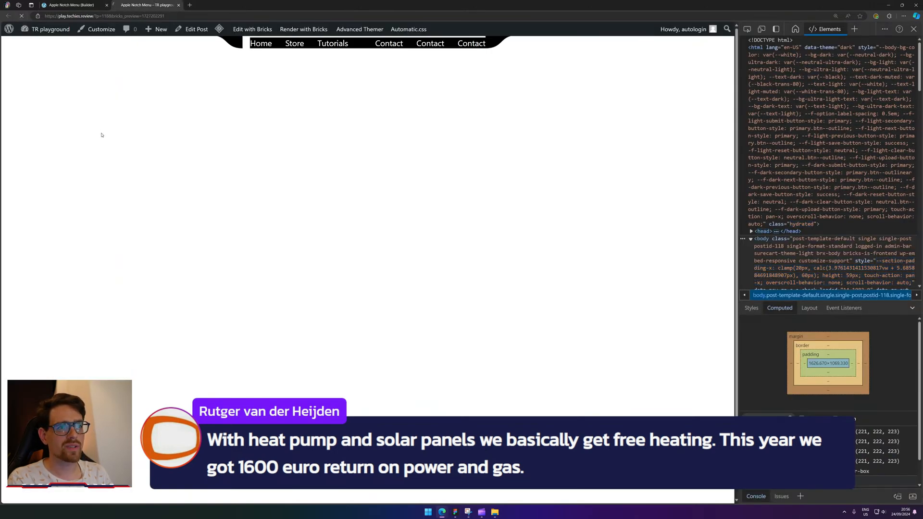
right_click(501, 32)
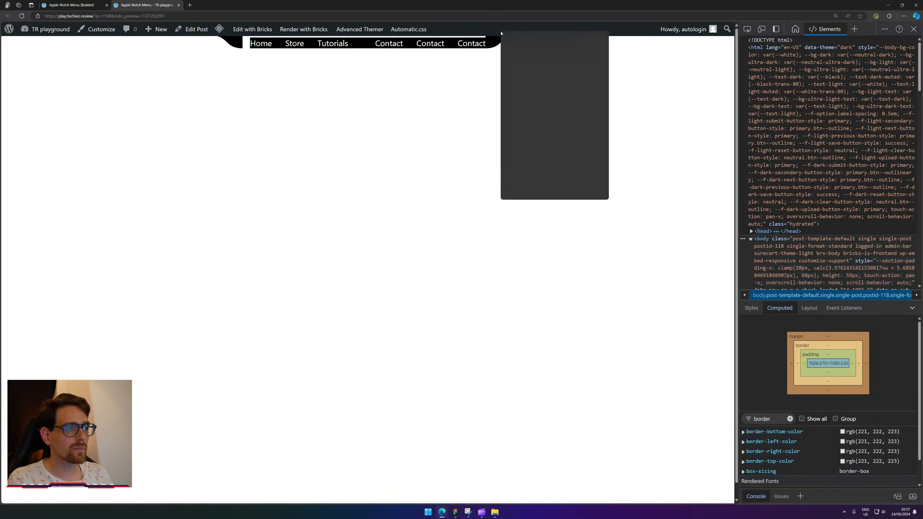
left_click(526, 192)
left_click(79, 4)
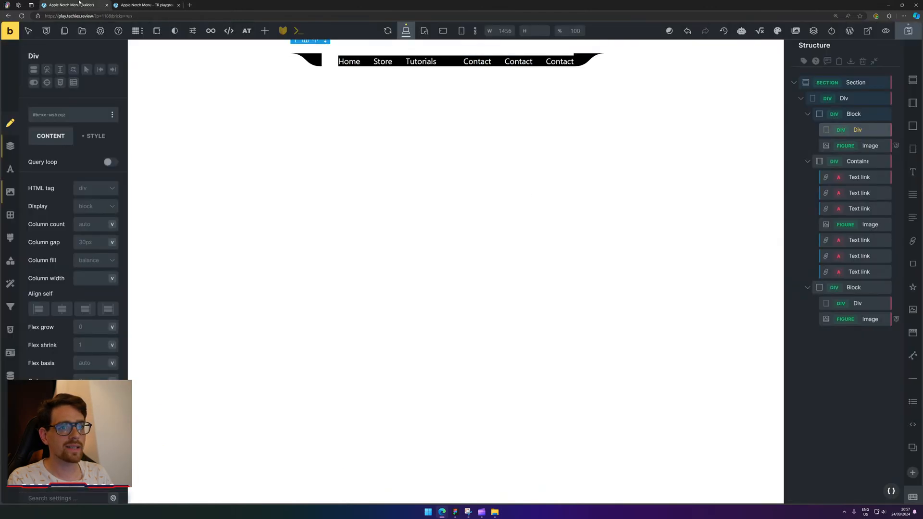
left_click(449, 62)
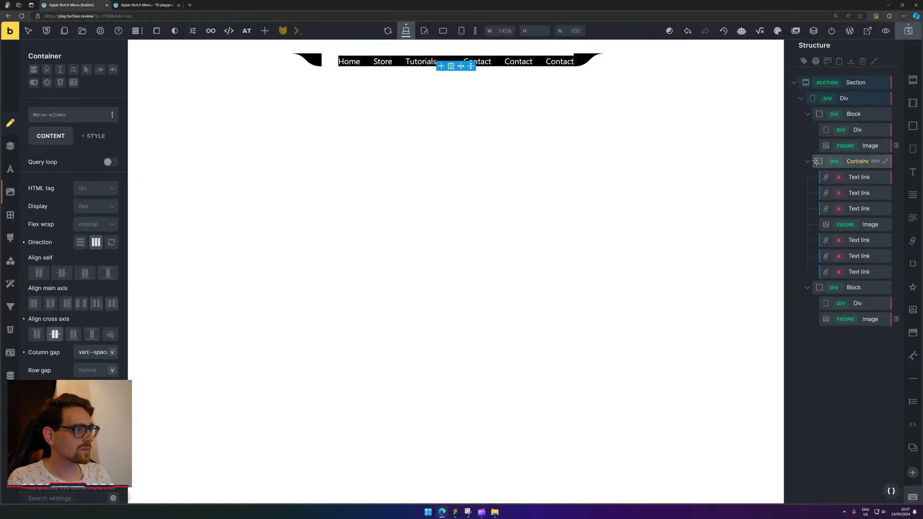
Select the logo Image, reset its caption type, and set its width to 25.
left_click(870, 225)
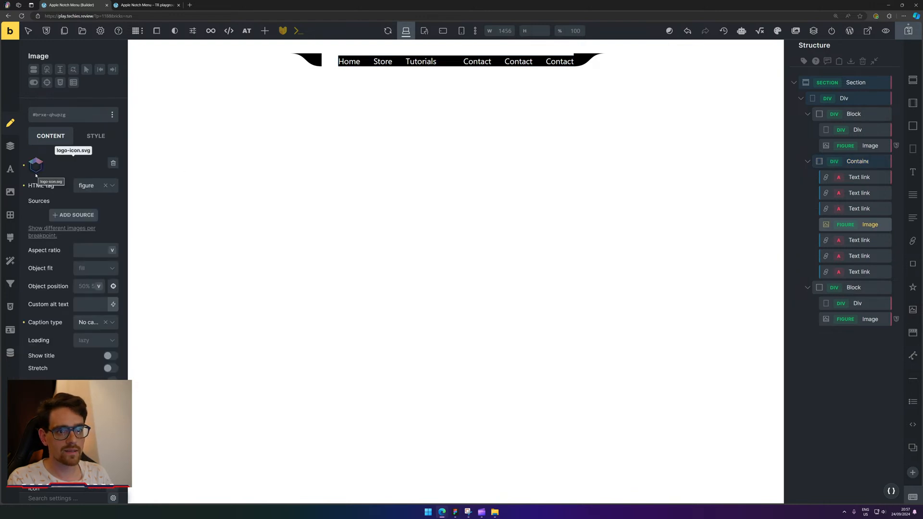
left_click(105, 322)
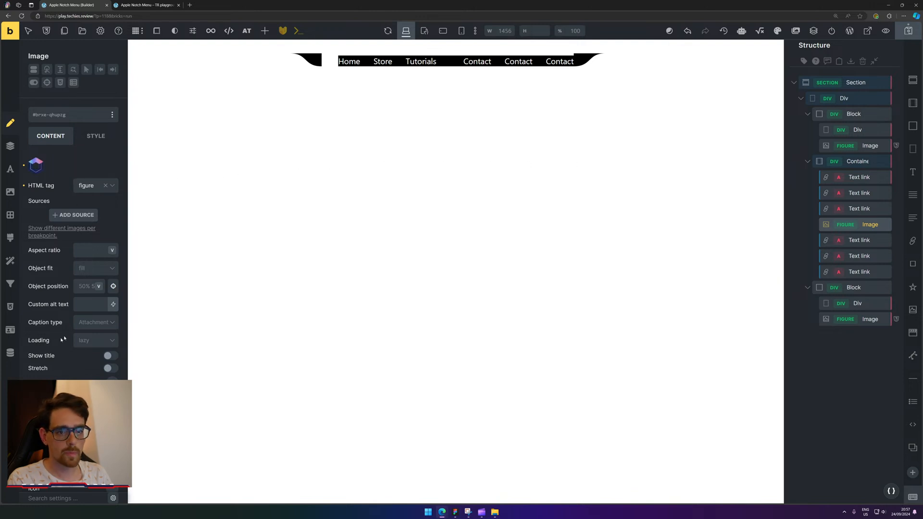
left_click(11, 146)
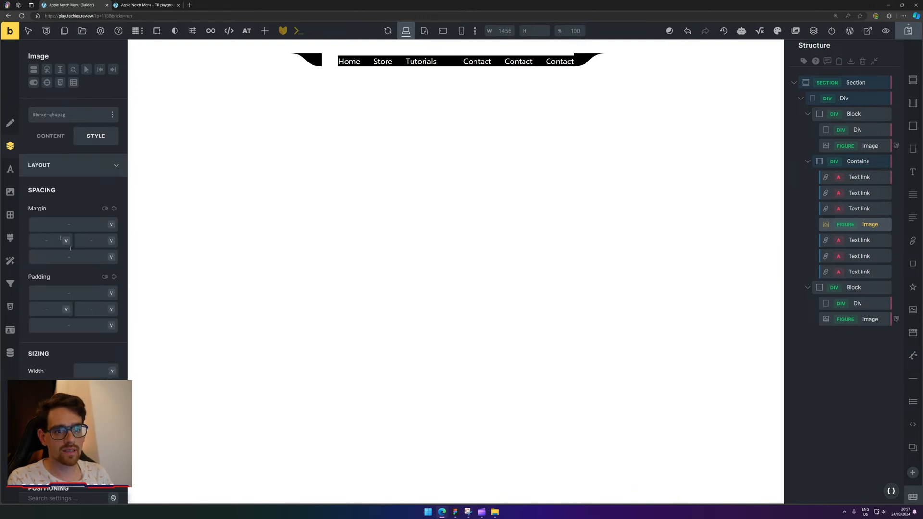
left_click(85, 370)
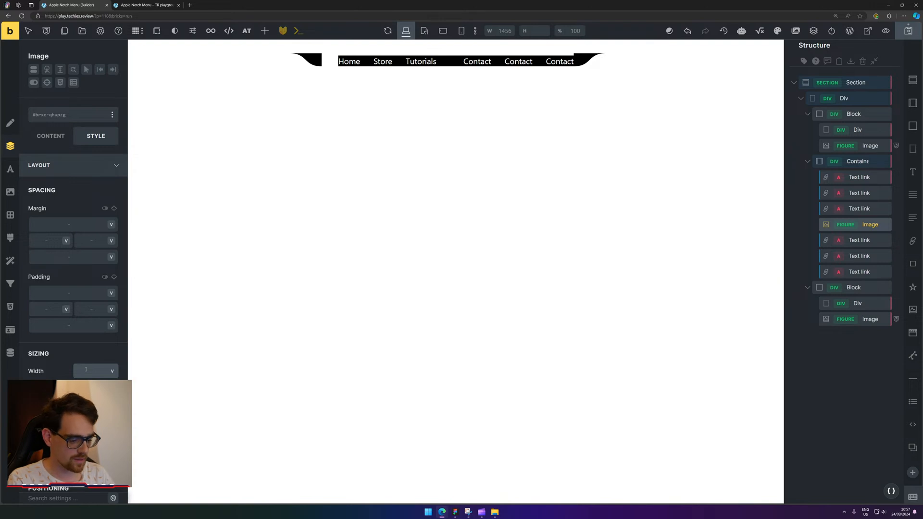
type("50")
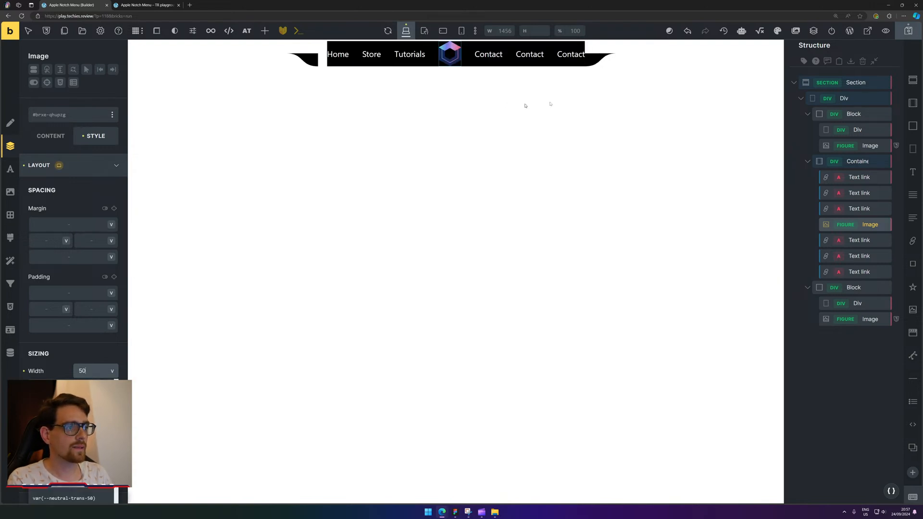
left_click(74, 294)
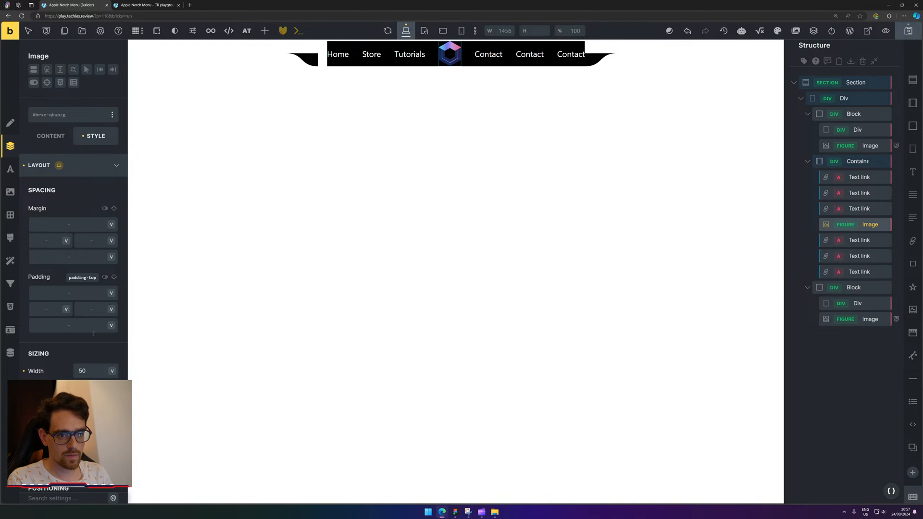
left_click_drag(89, 377, 41, 372)
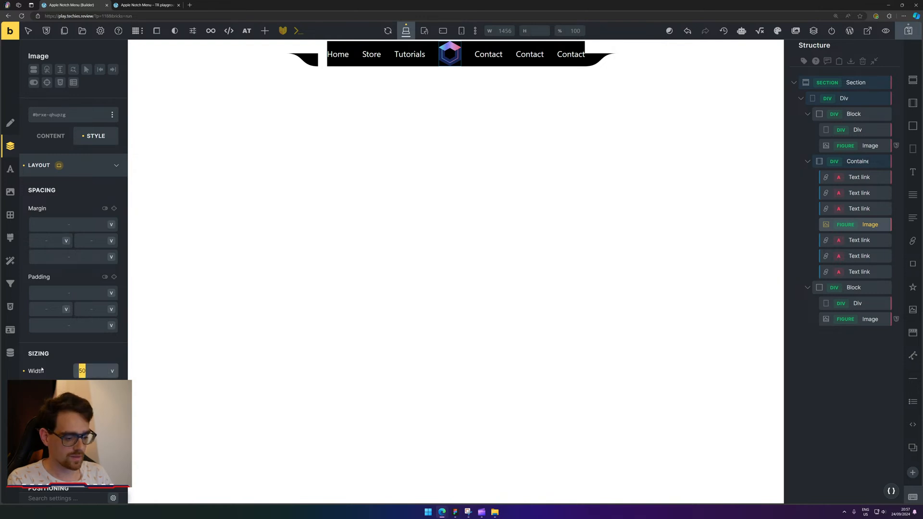
type("25")
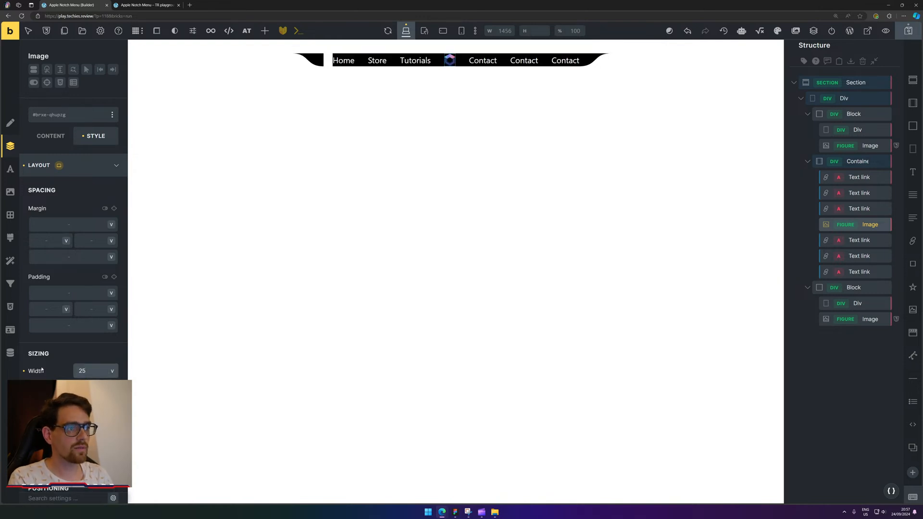
Give the logo 1rem top and bottom padding and .5rem left and right padding.
left_click(72, 290)
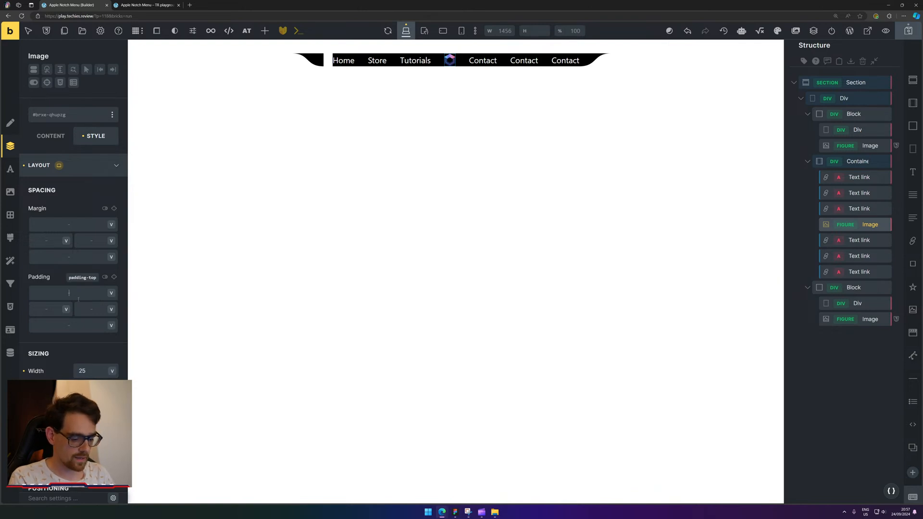
type("1rem")
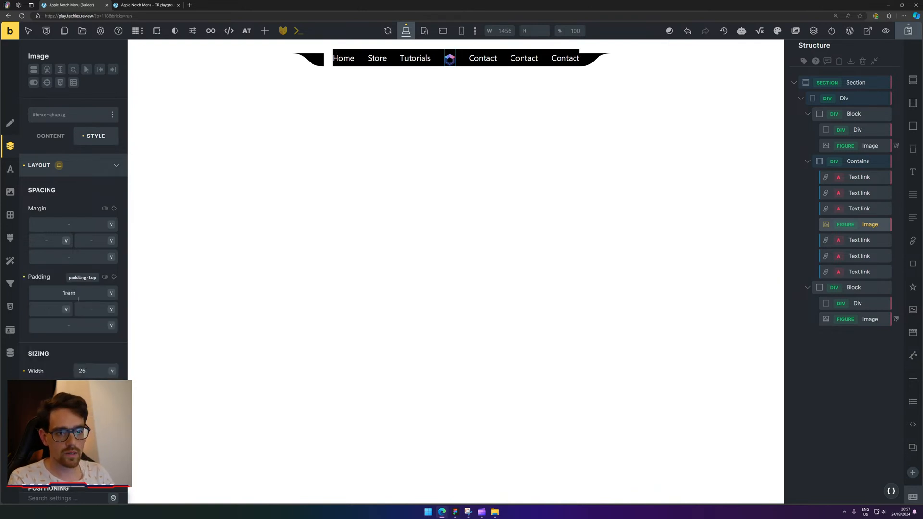
left_click(114, 278)
key("BackSpace")
type("m")
key("Tab")
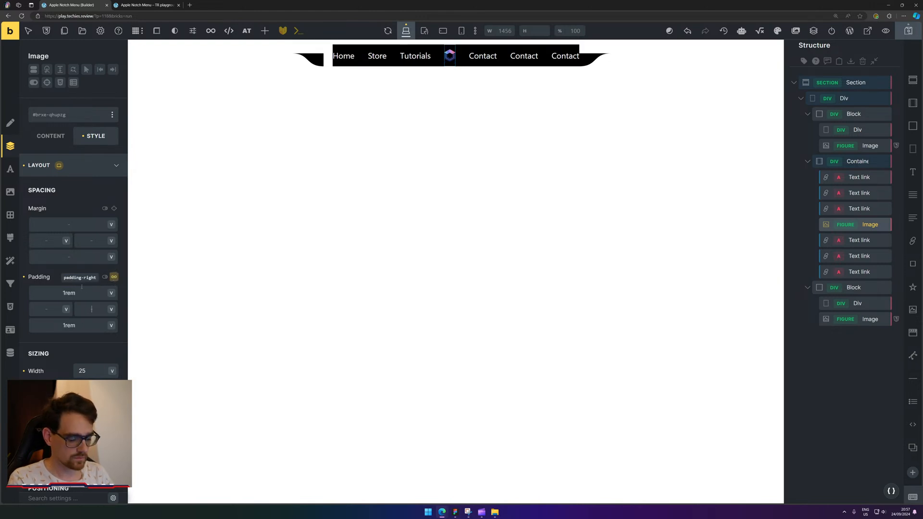
type("1re")
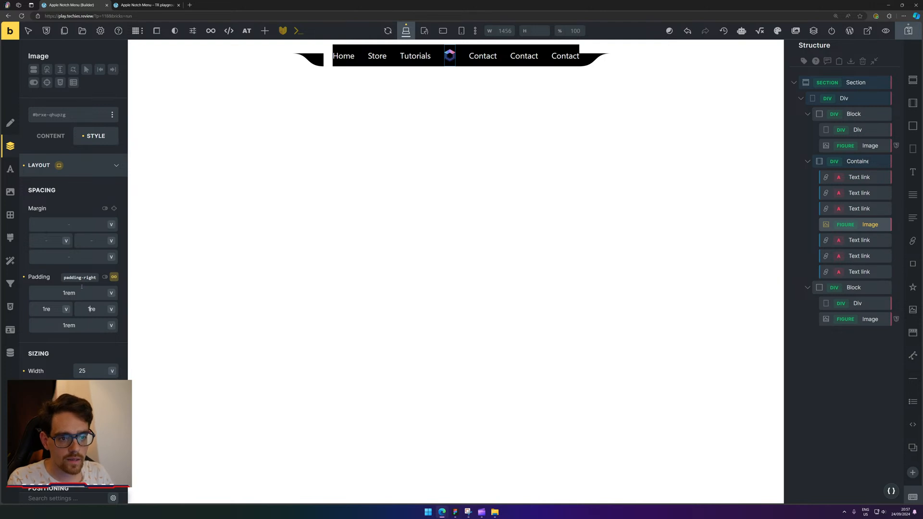
key("BackSpace")
type(".5re")
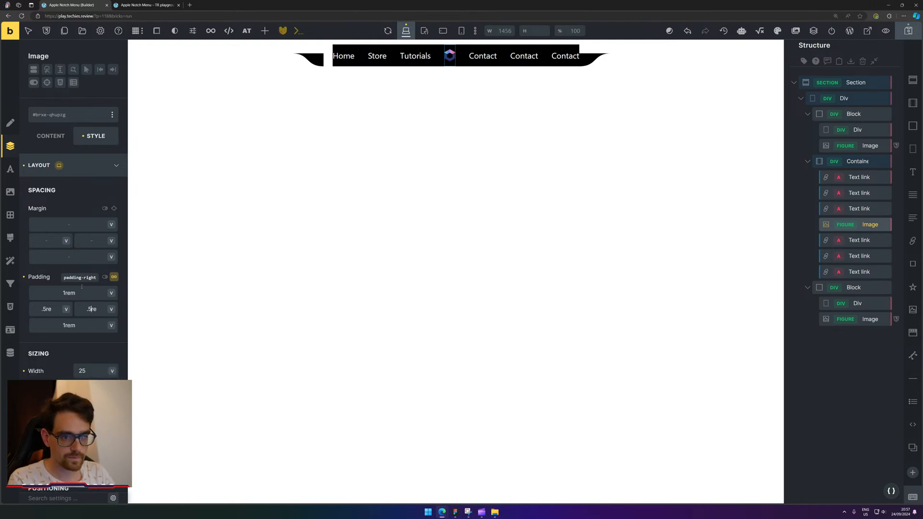
type("m")
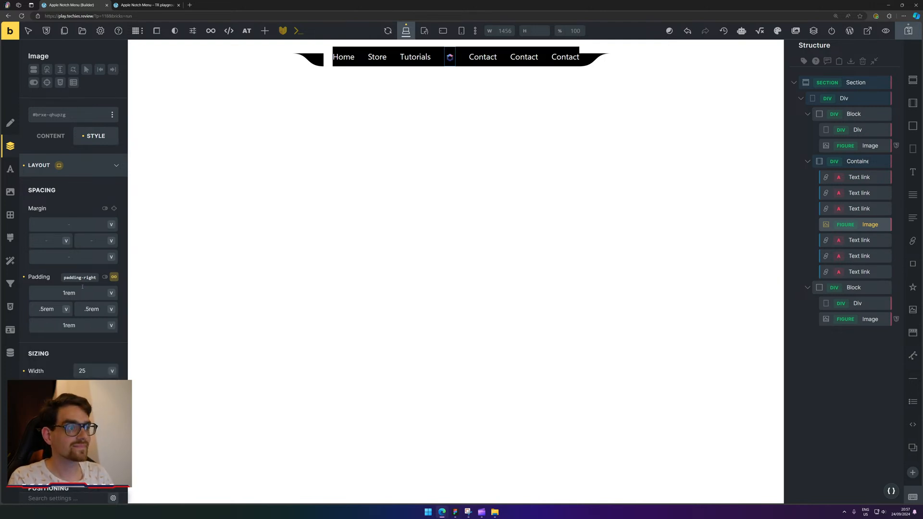
Nudge the logo Image's width to 35 with the arrow keys.
left_click(96, 366)
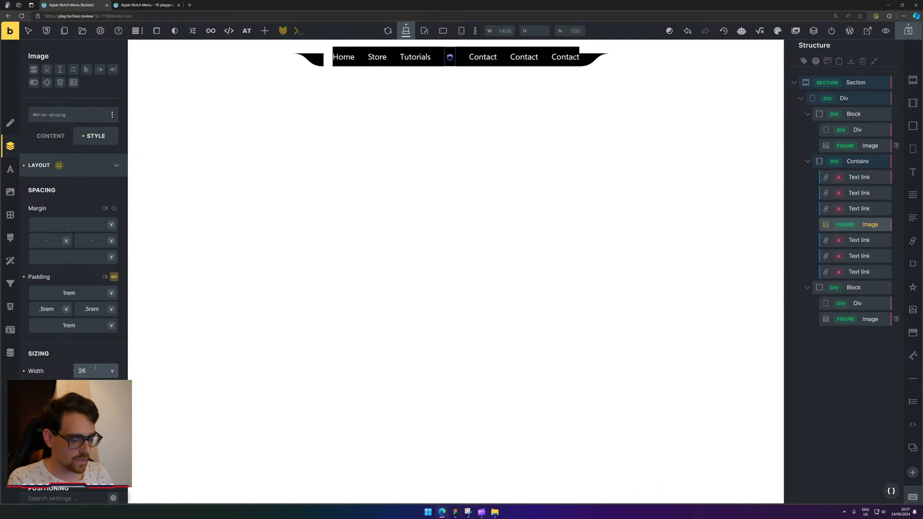
key("Up")
key("Up")
key("Up")
key("Up")
key("Up")
key("Up")
key("Up")
key("Up")
key("Up")
key("Up")
key("Up")
key("Up")
key("Up")
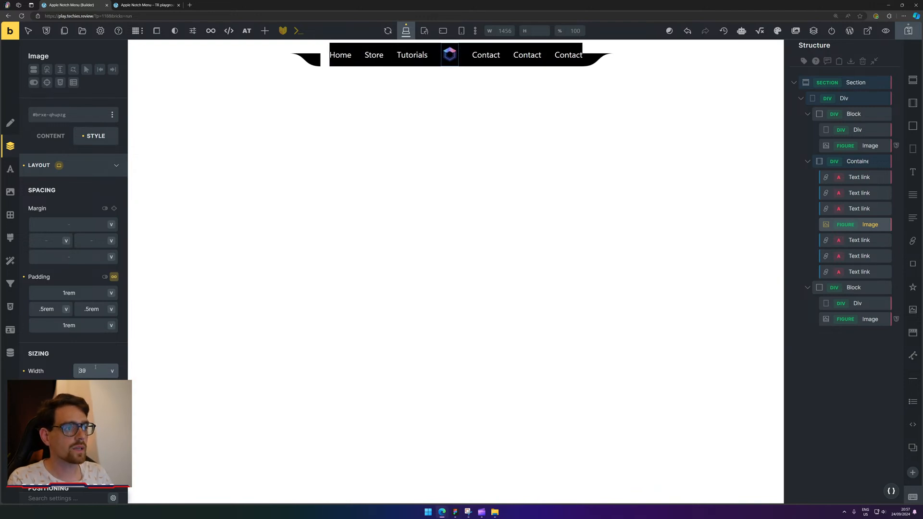
key("Down")
key("Down")
key("Down")
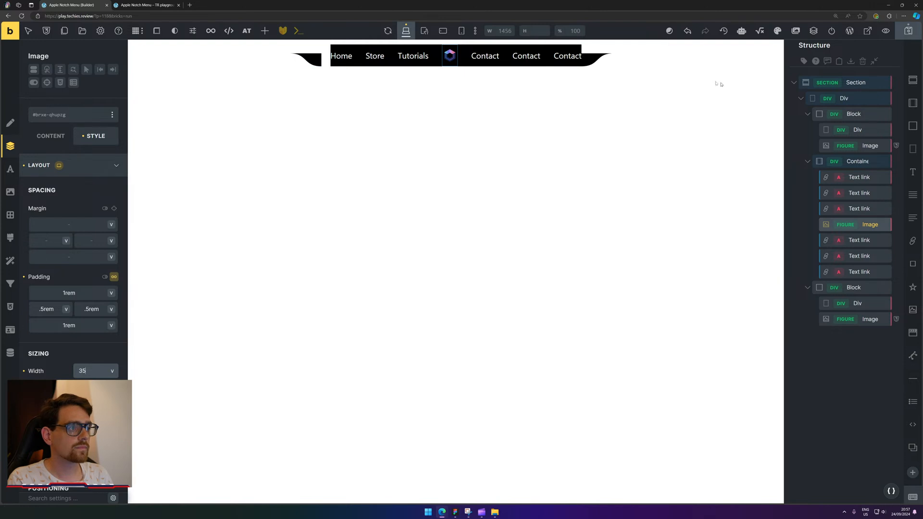
Give the Div in the right-hand Block the translucent black-trans background.
left_click(863, 302)
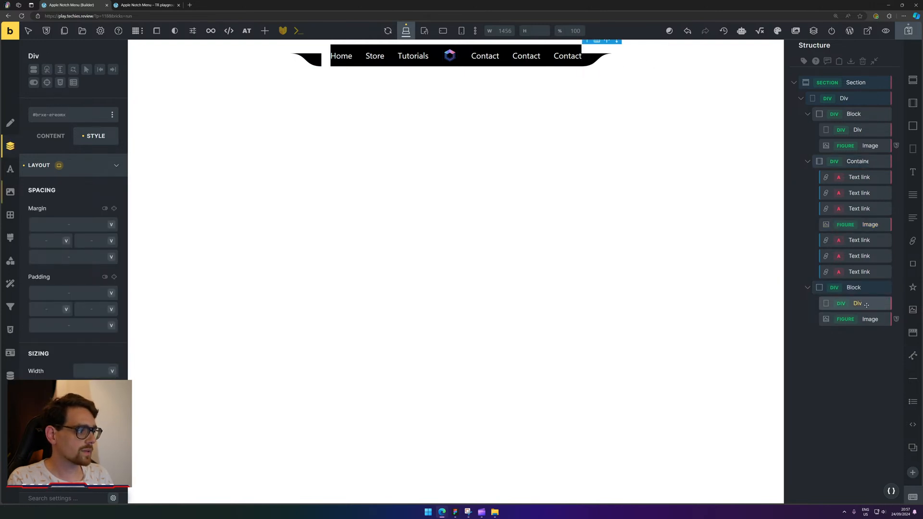
left_click(11, 191)
left_click(116, 192)
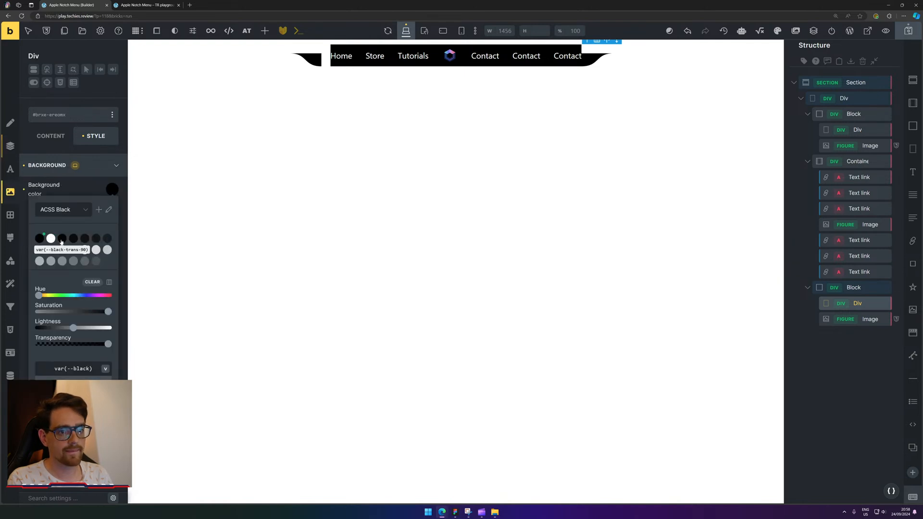
left_click(61, 240)
Set the Div's height to 100 in its layout settings.
left_click(11, 146)
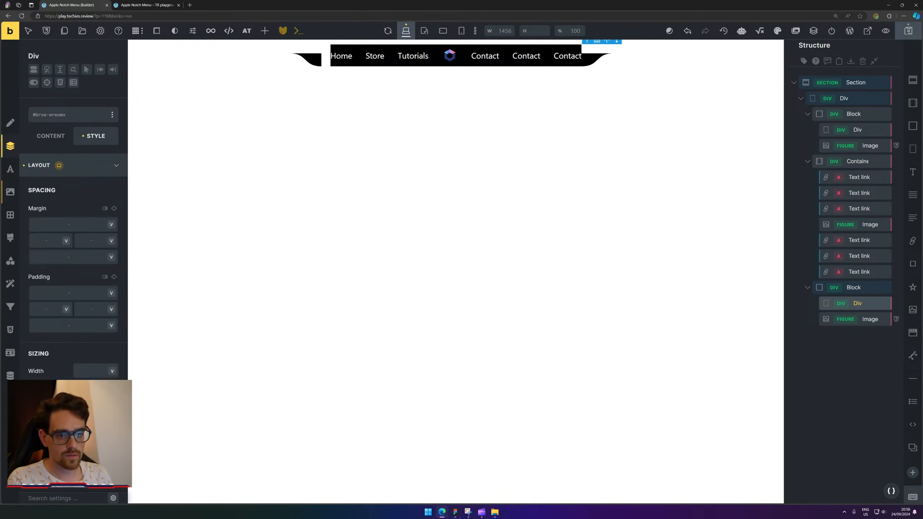
type("100")
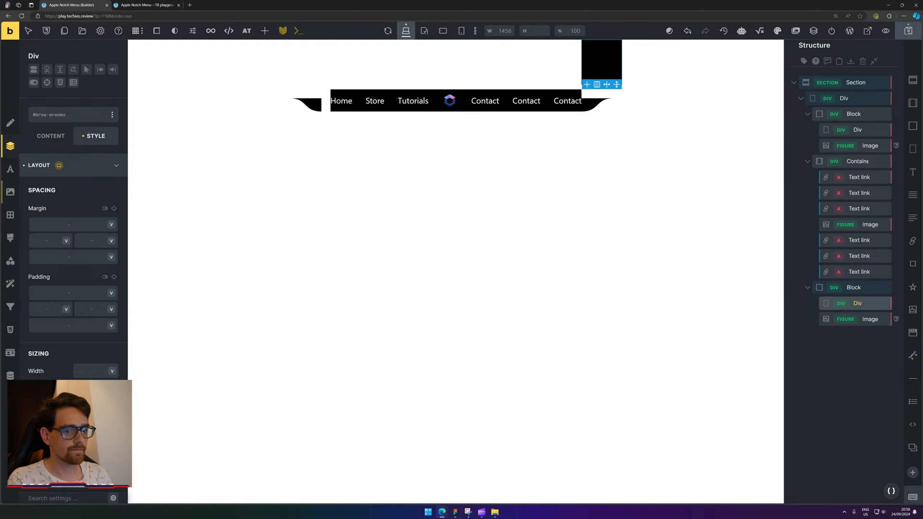
scroll(72, 241, "down", 3)
left_click(853, 287)
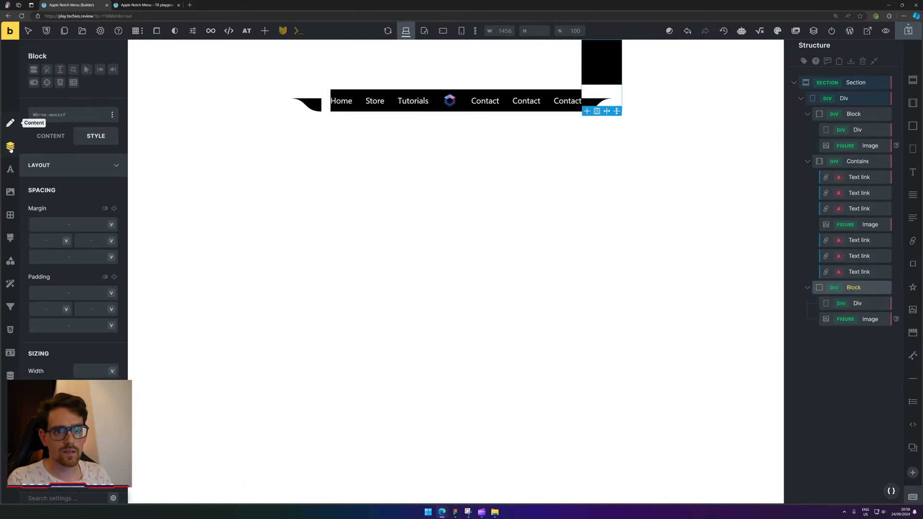
Enter 0 for both Column gap and Row gap in the right-hand Block's flex layout settings.
scroll(71, 195, "down", 3)
scroll(70, 195, "down", 5)
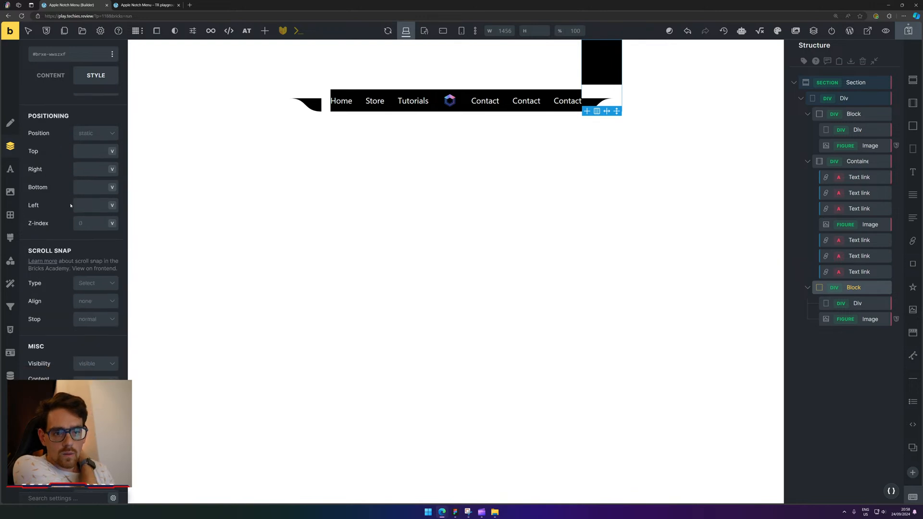
scroll(36, 148, "up", 5)
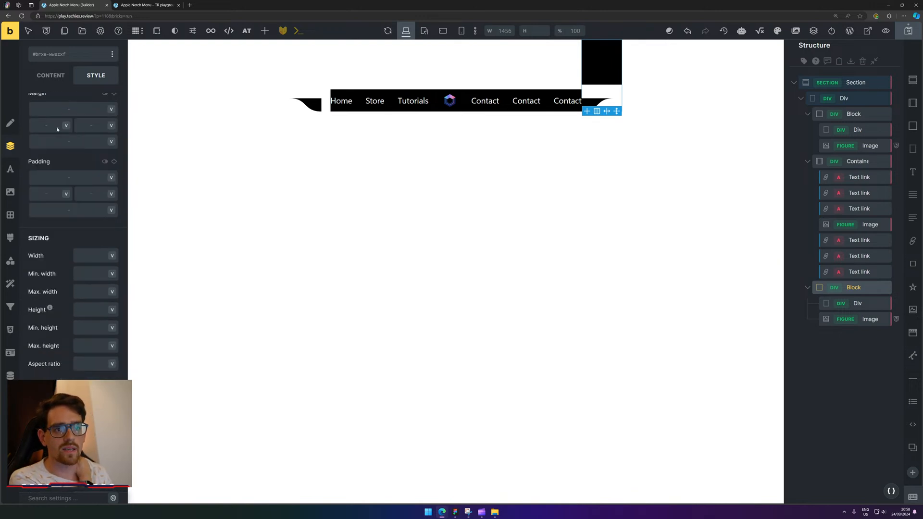
left_click(50, 75)
left_click(93, 143)
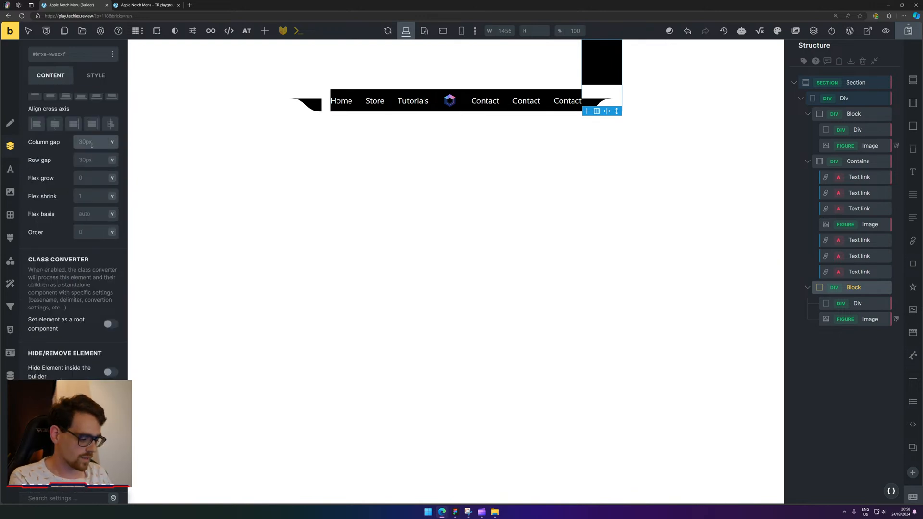
type("0")
left_click(88, 158)
type("0")
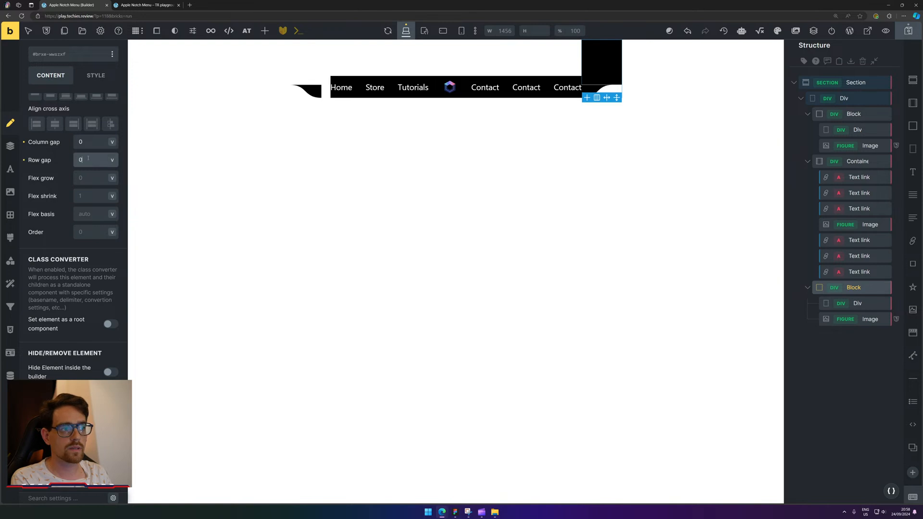
left_click(57, 154)
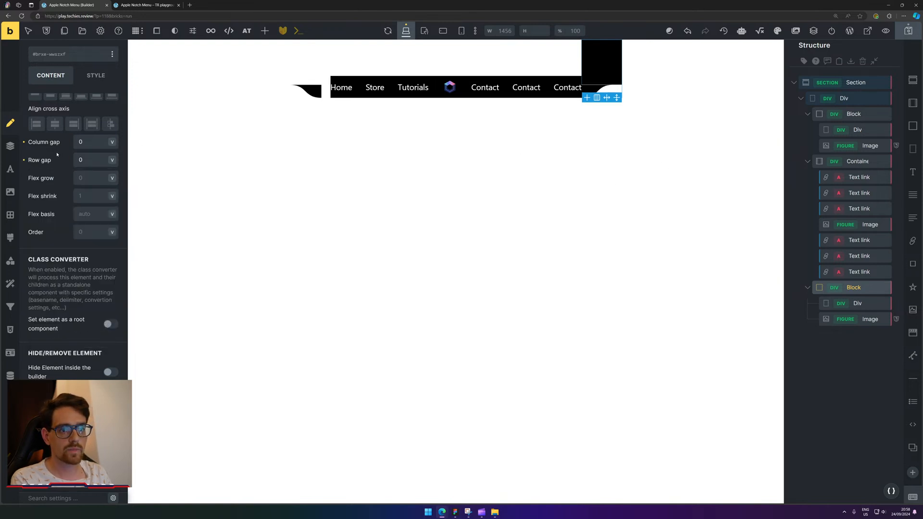
left_click(857, 384)
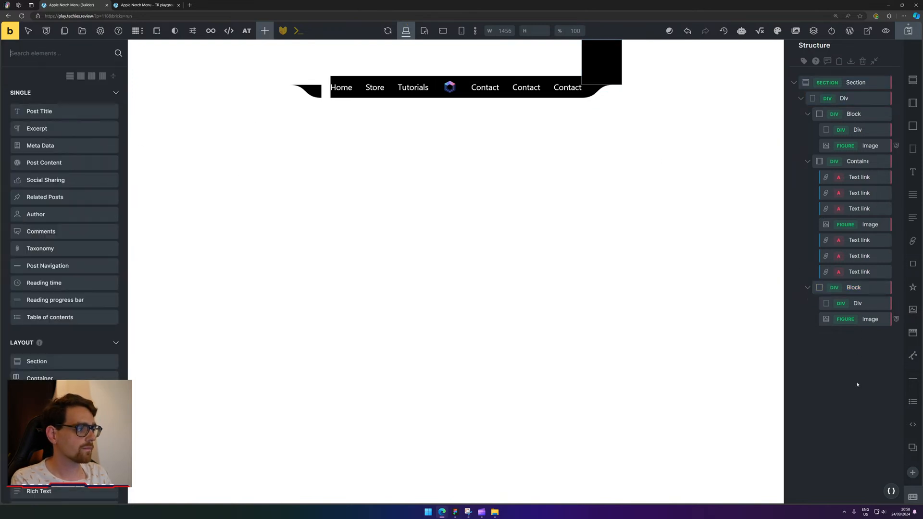
Set the Column gap of the Div inside the right-hand Block to 0.
left_click(858, 304)
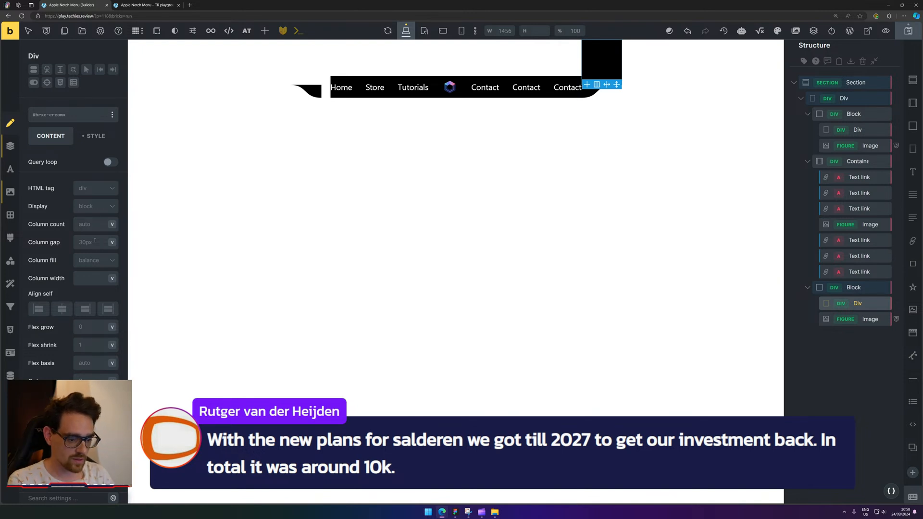
key("XF86AudioLowerVolume")
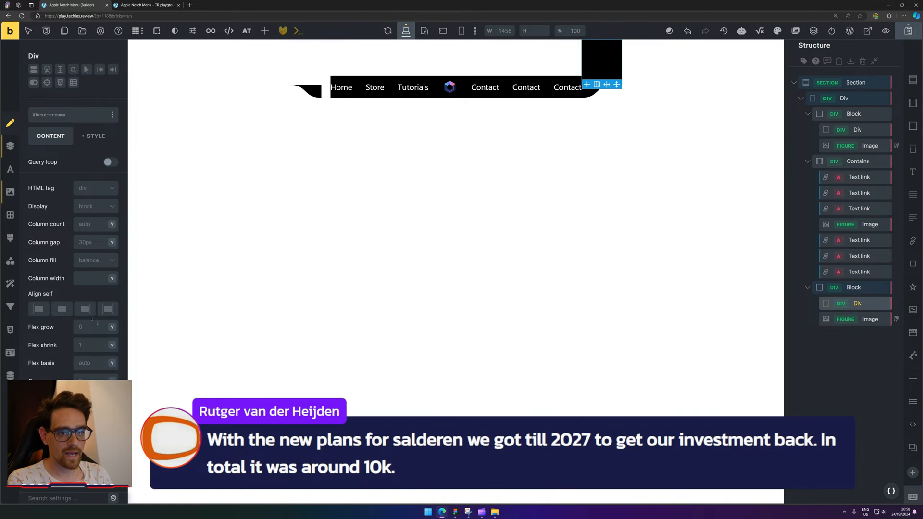
left_click(89, 245)
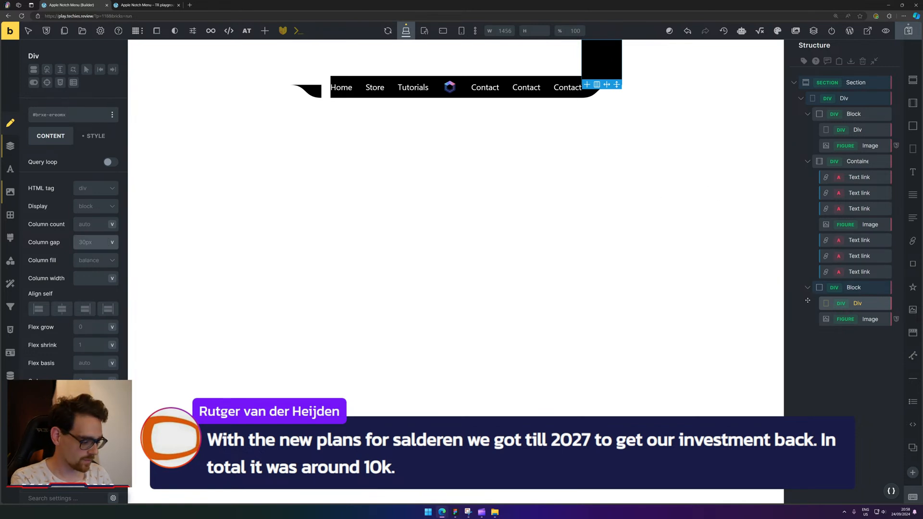
type("0")
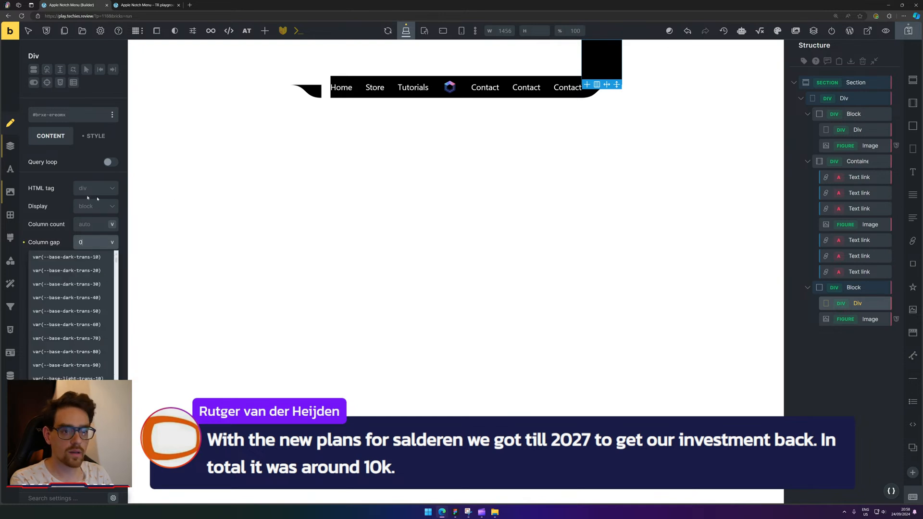
left_click(47, 233)
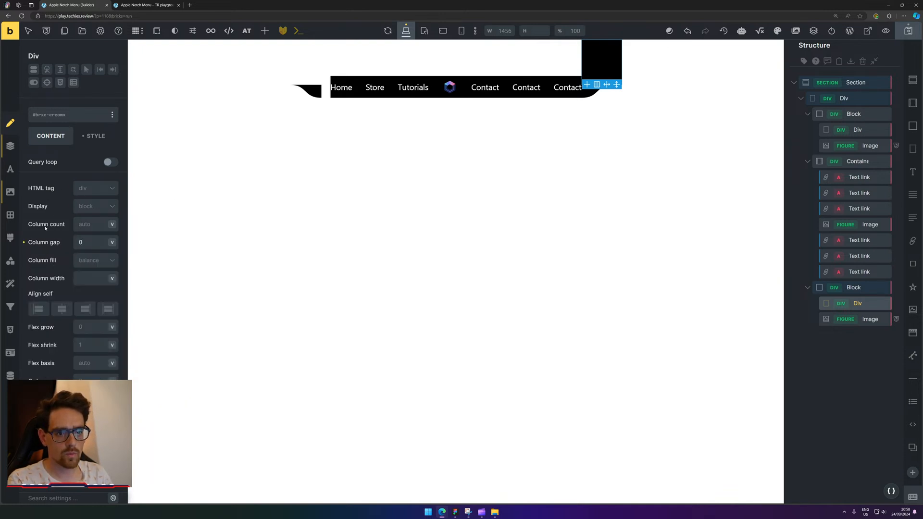
Make the Div's height slightly shorter in its Style settings.
left_click(91, 136)
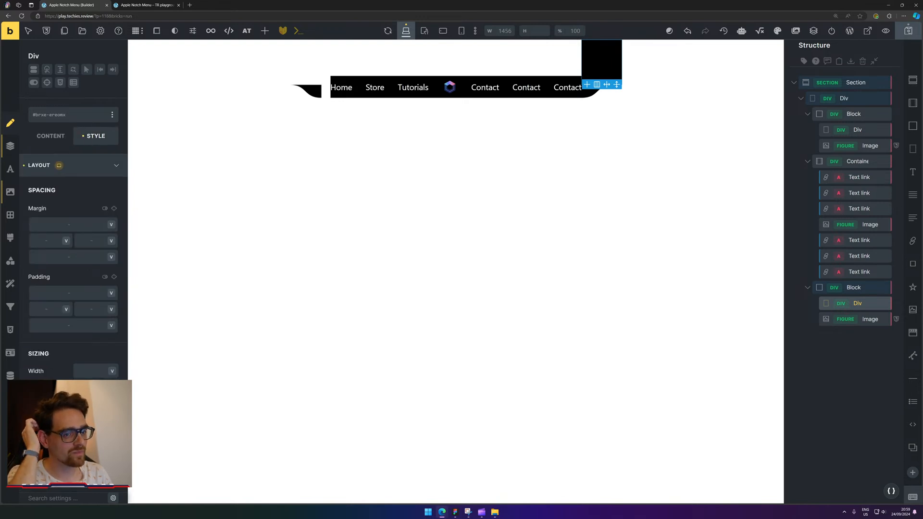
key("BackSpace")
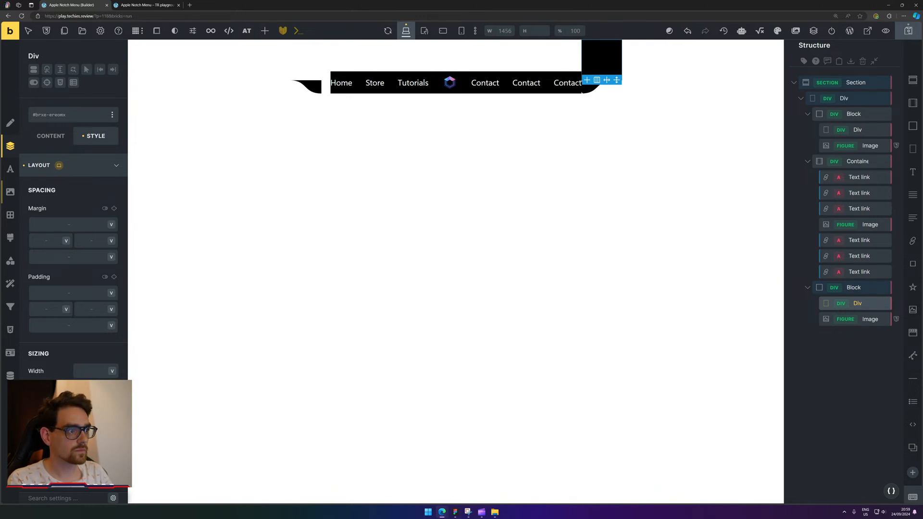
key("BackSpace")
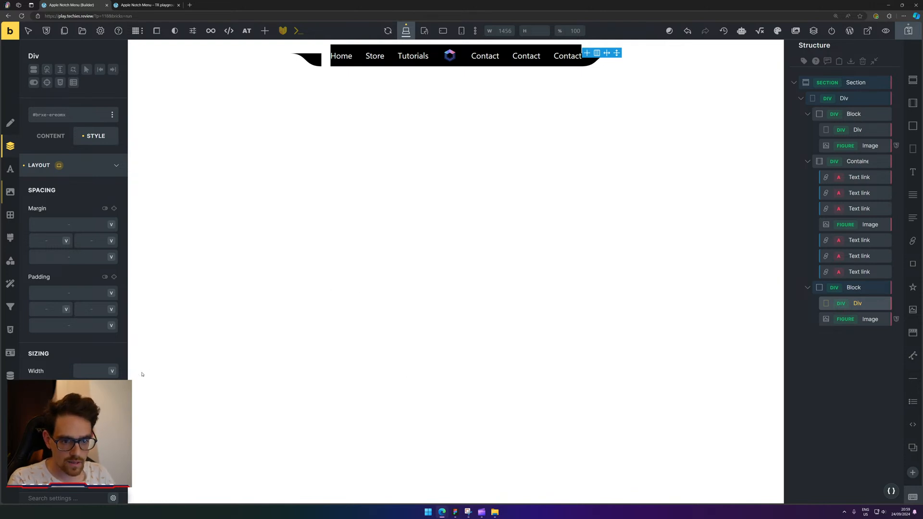
key("ctrl+z")
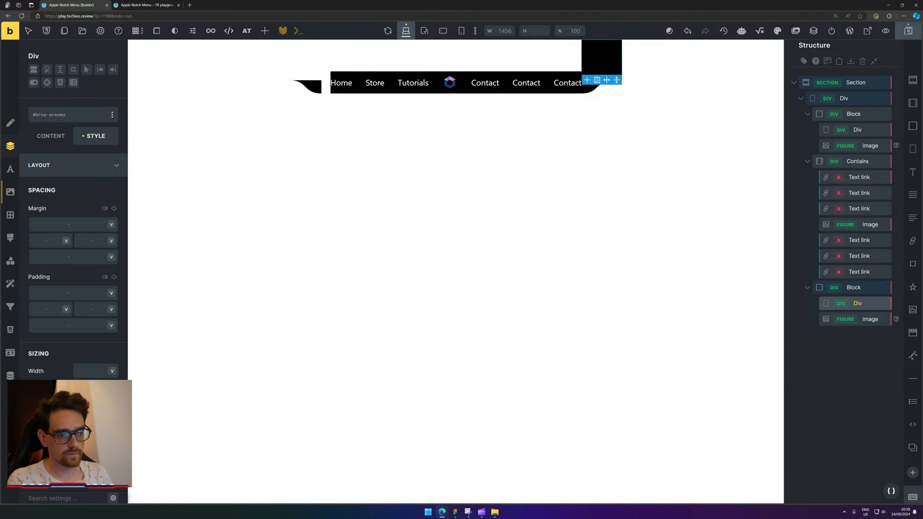
type("1")
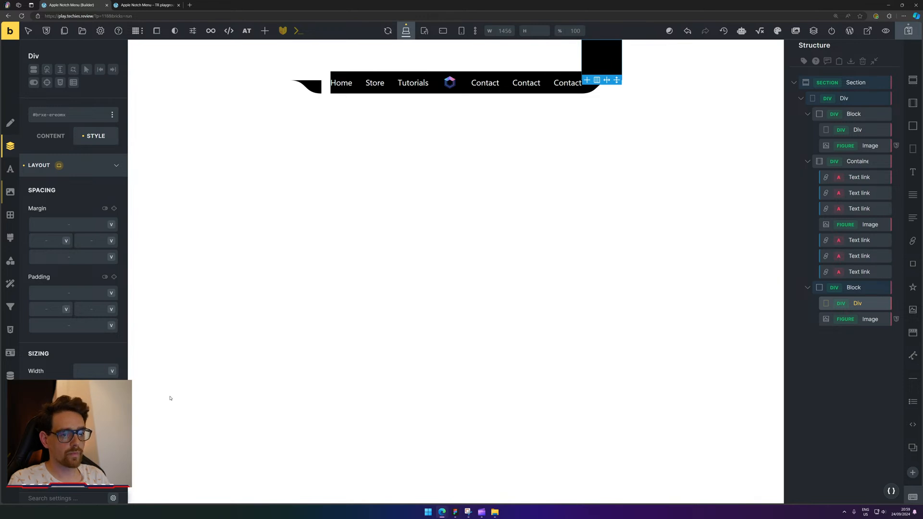
key("Escape")
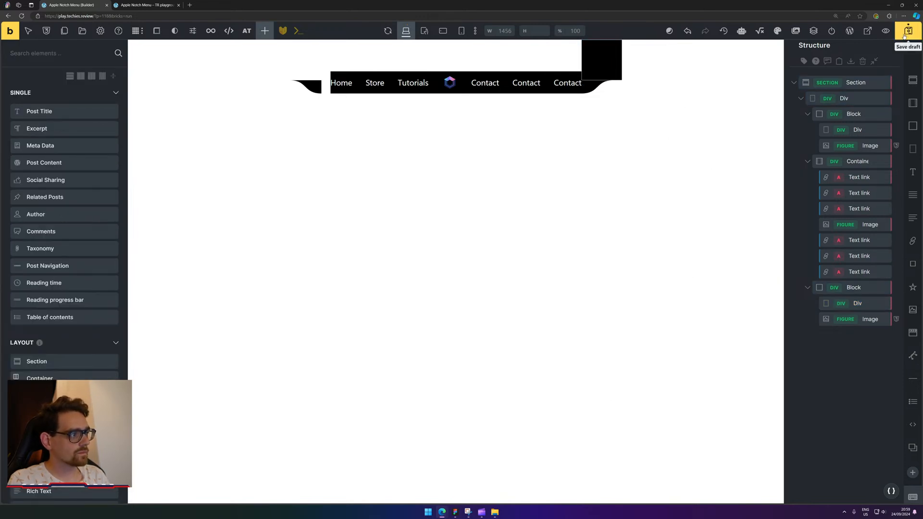
Save the draft and delete the WordPress admin bar node on the frontend via Inspect.
left_click(906, 35)
left_click(162, 4)
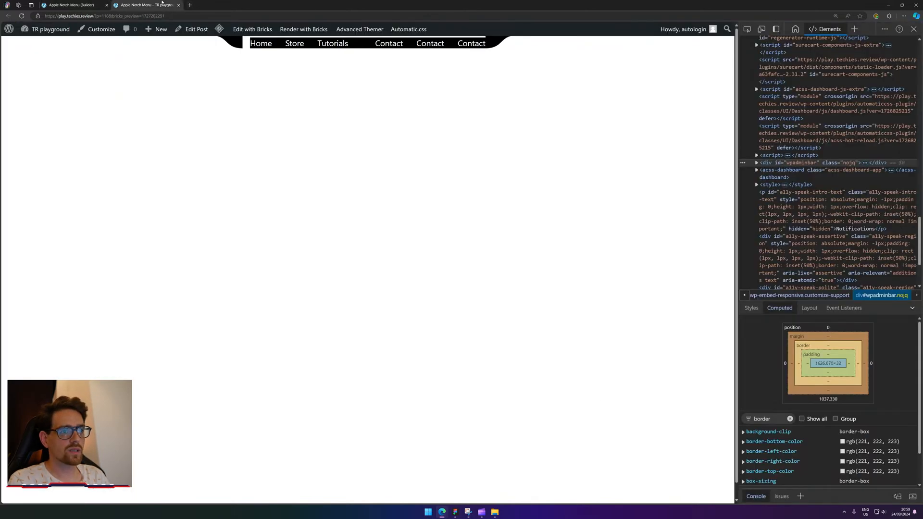
right_click(500, 30)
left_click(550, 193)
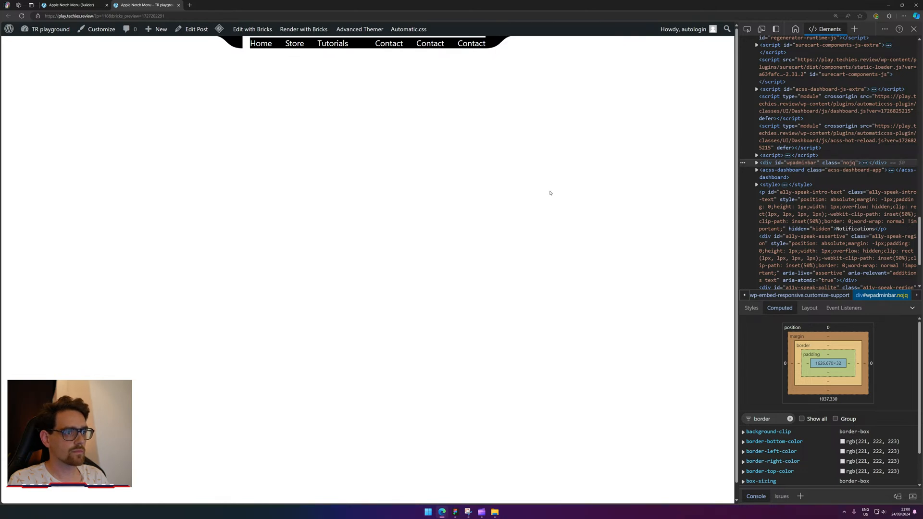
key("Delete")
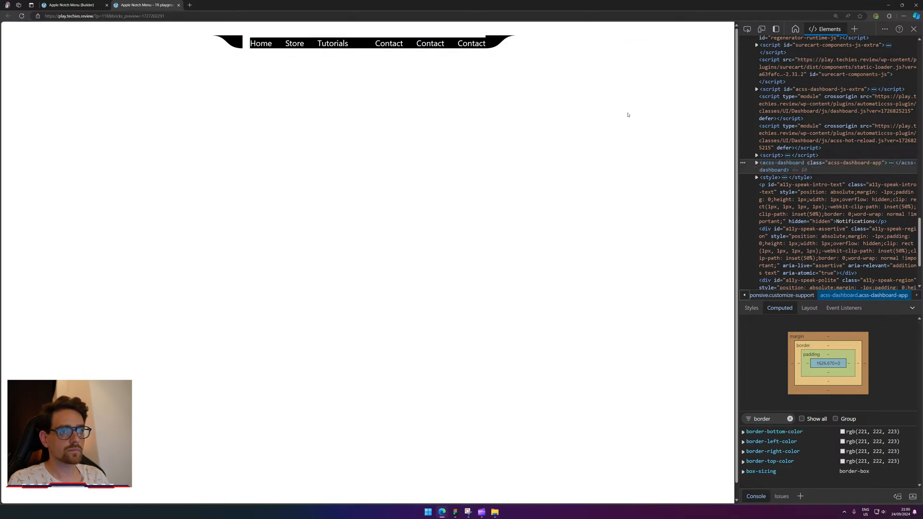
Reload the frontend page and delete the admin bar node again.
left_click(20, 17)
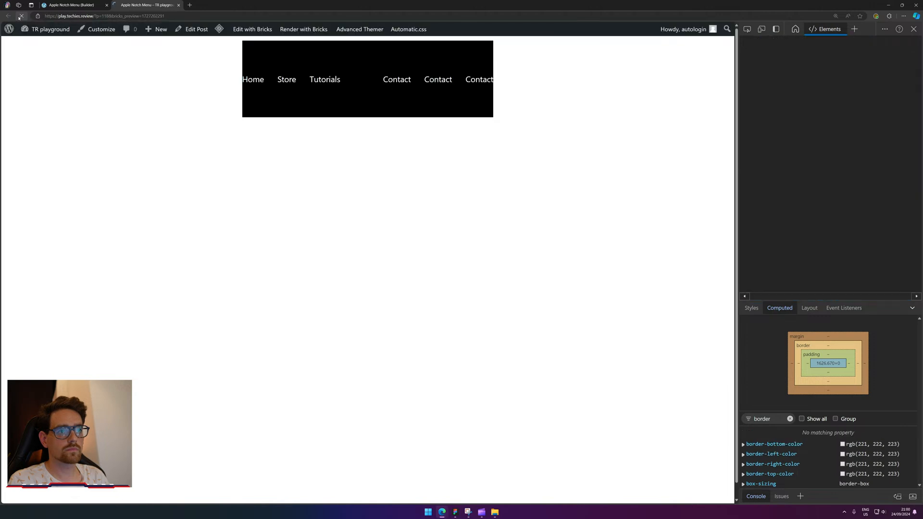
right_click(476, 31)
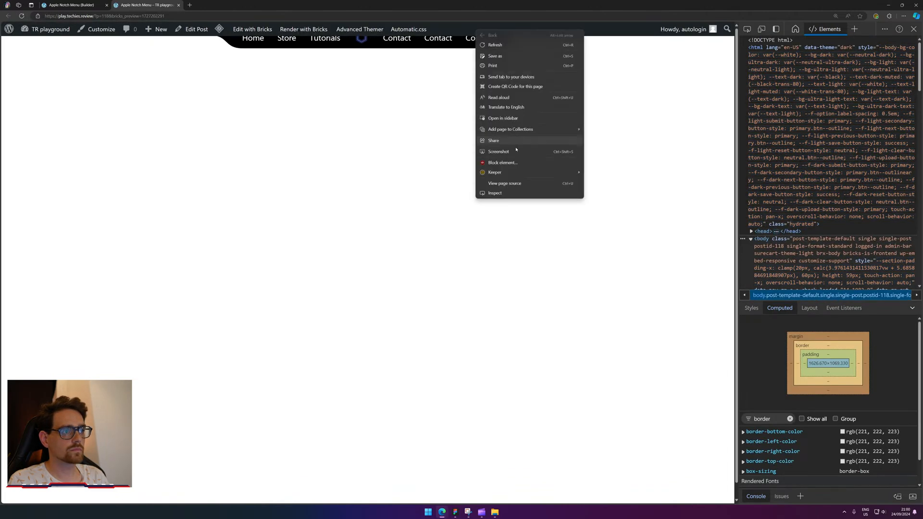
left_click(517, 192)
key("Delete")
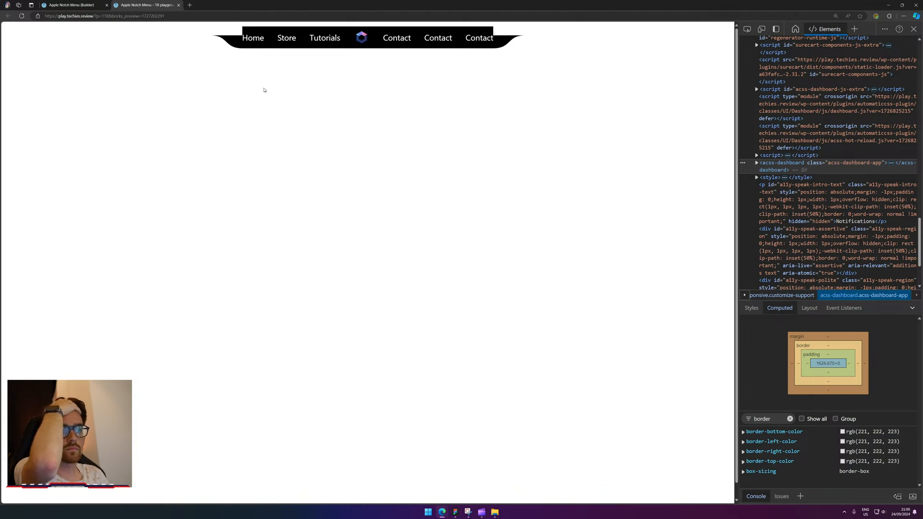
Inspect the right notch and select its black bar div#brxe-ereomx with its CSS rules.
right_click(230, 33)
left_click(245, 193)
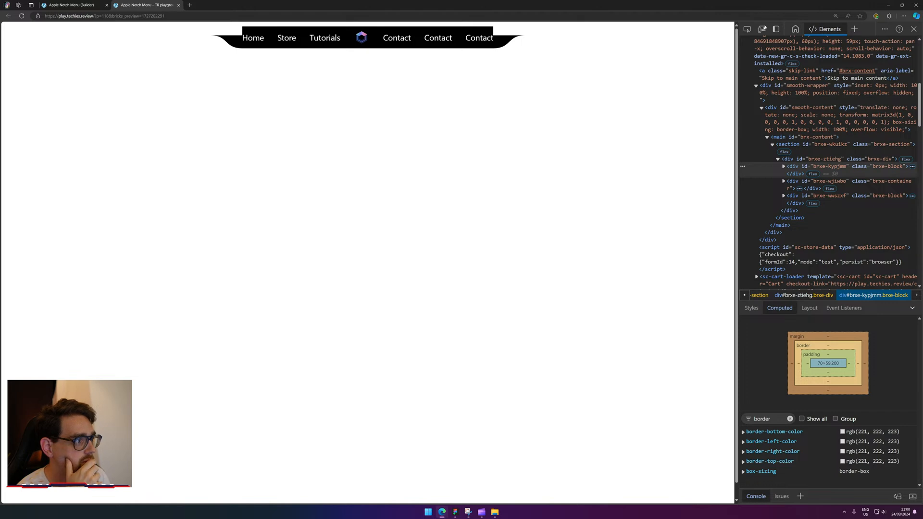
left_click(747, 29)
left_click(505, 32)
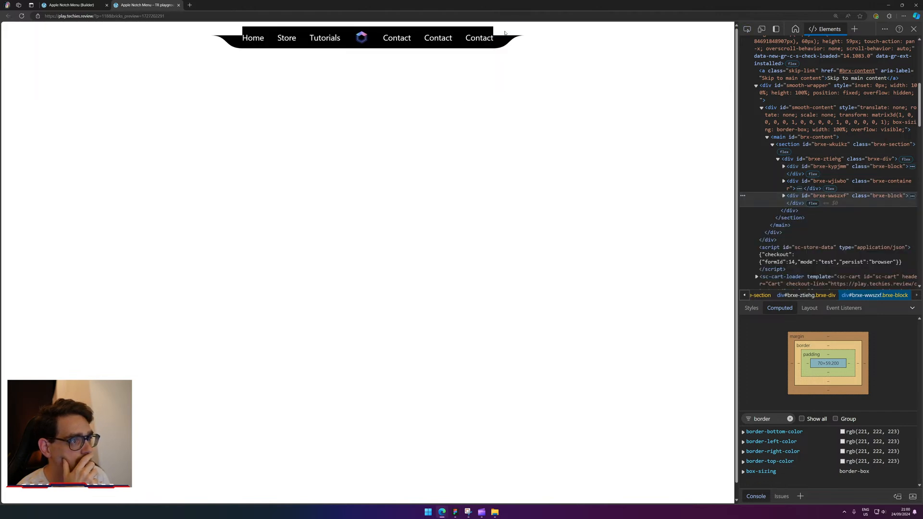
left_click(783, 197)
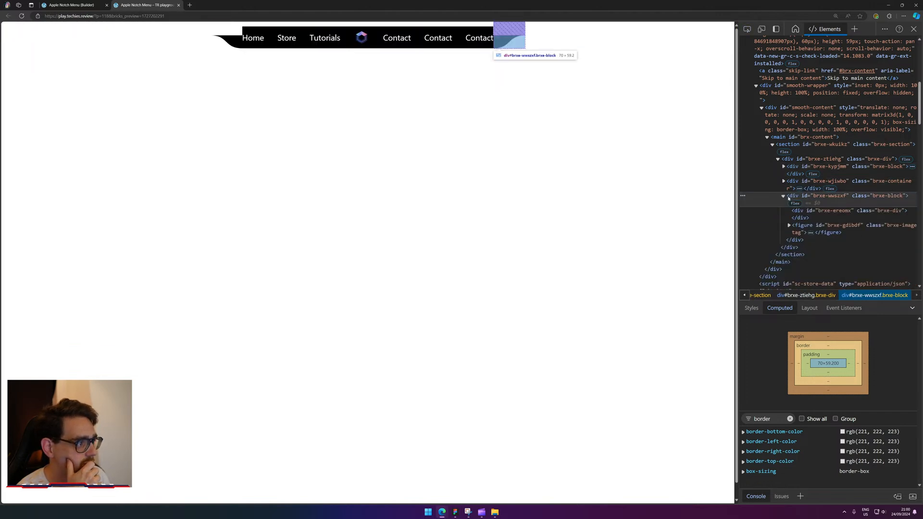
left_click(803, 213)
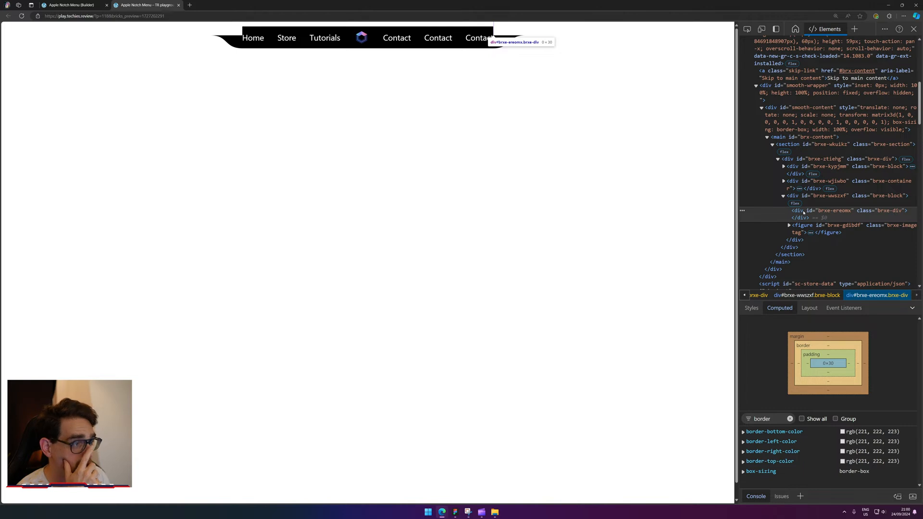
left_click(756, 309)
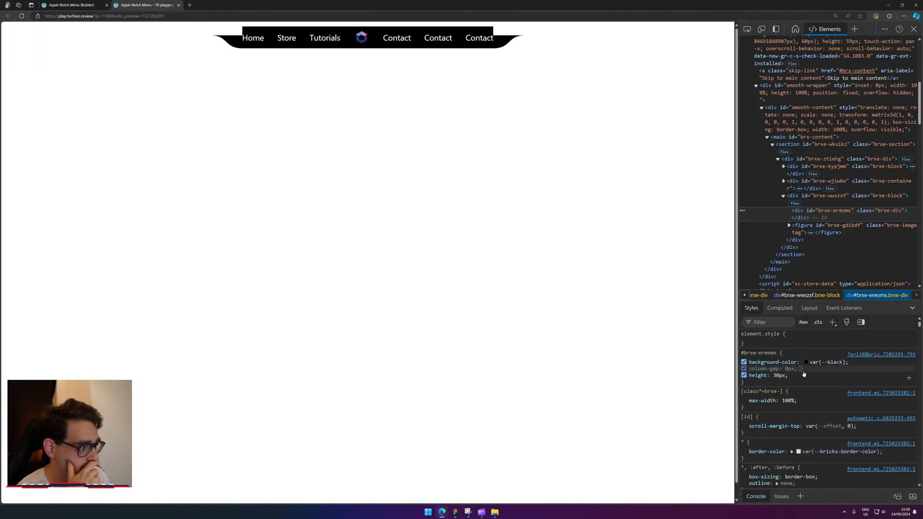
Add width: 100% to the black bar's style rule.
left_click(811, 385)
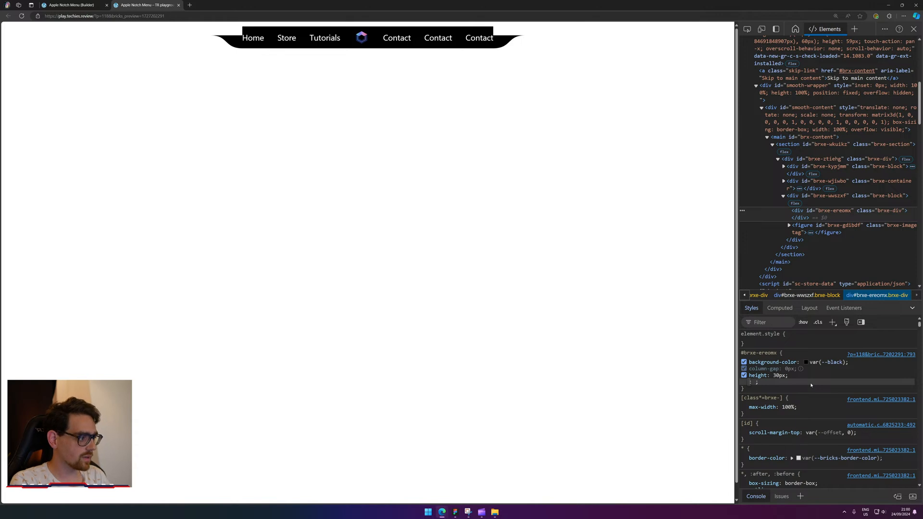
key("Escape")
left_click(778, 376)
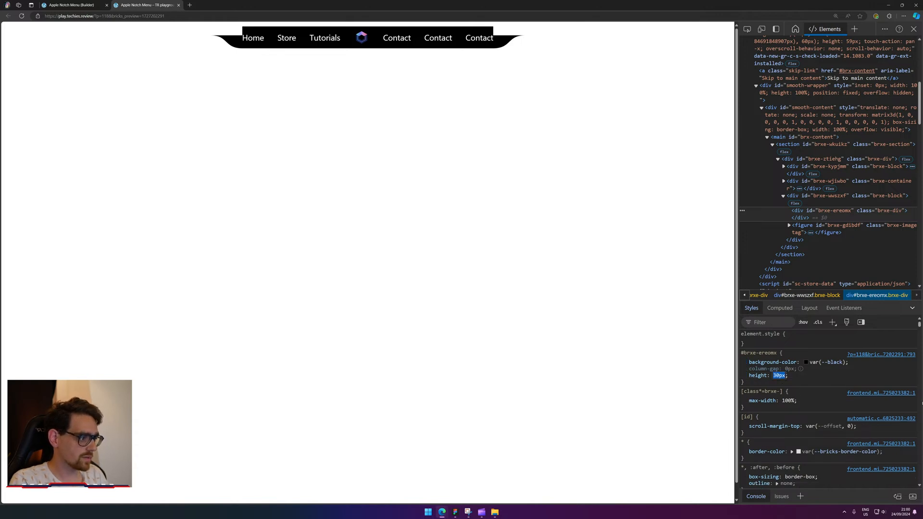
key("Return")
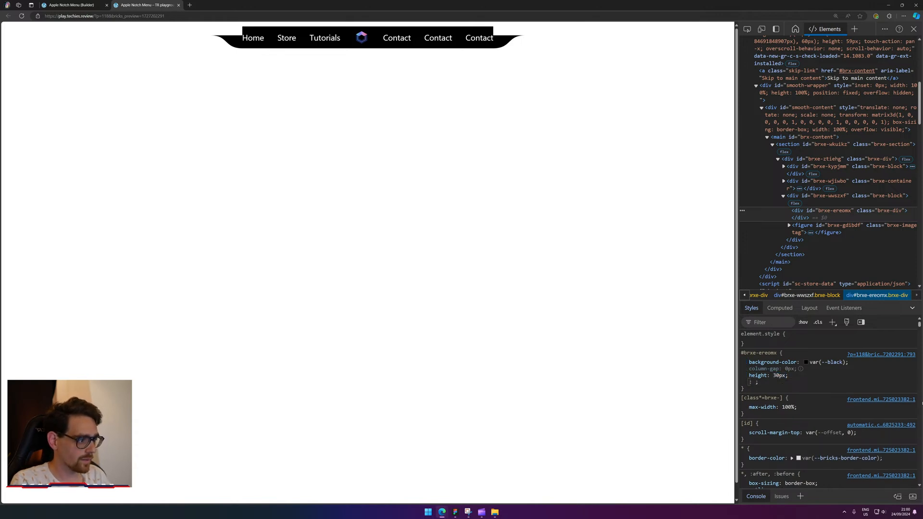
type("width: ;")
key("Tab")
type("100%")
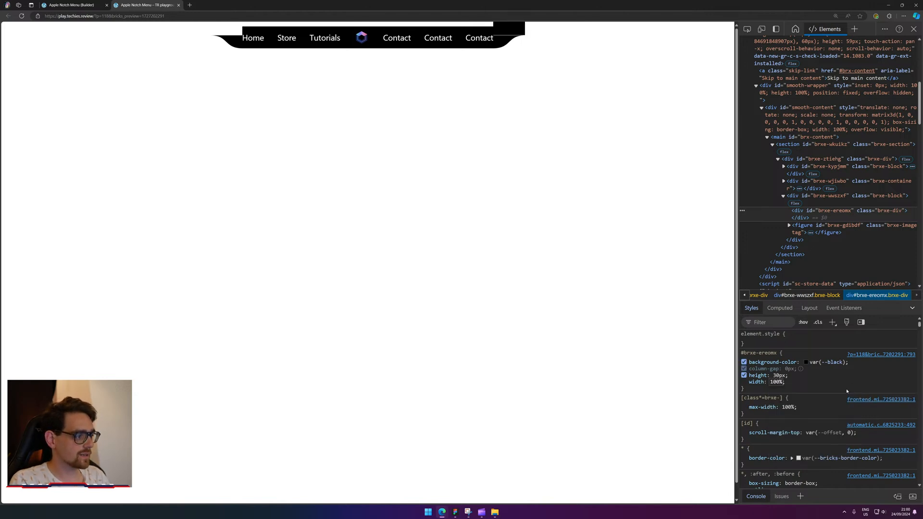
left_click(806, 391)
scroll(807, 391, "down", 1)
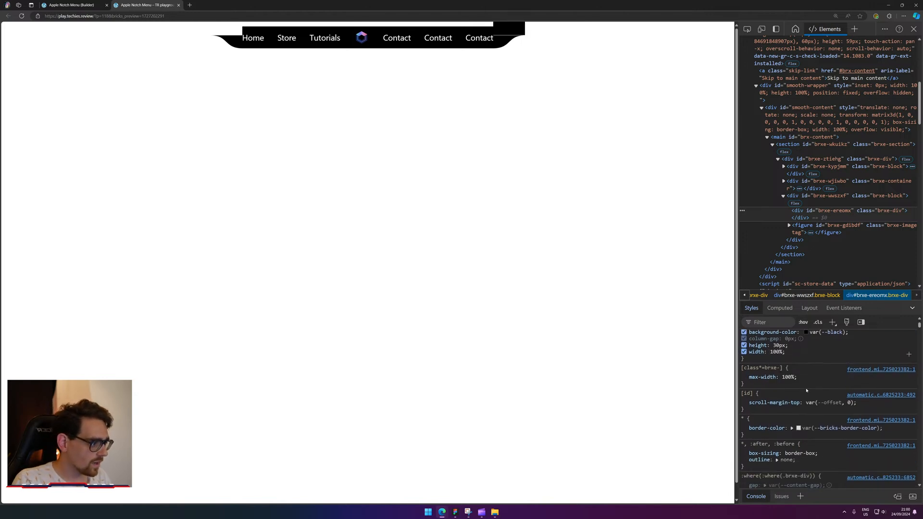
Add border: 0, padding: 0 and margin: 0 to the bar, then disable the padding.
left_click(809, 360)
type("border: 0;")
key("Tab")
type("0")
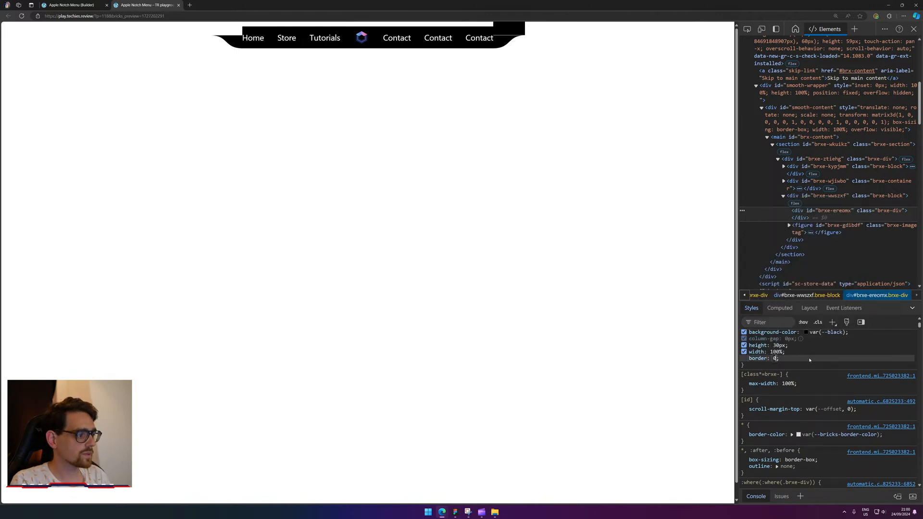
key("Return")
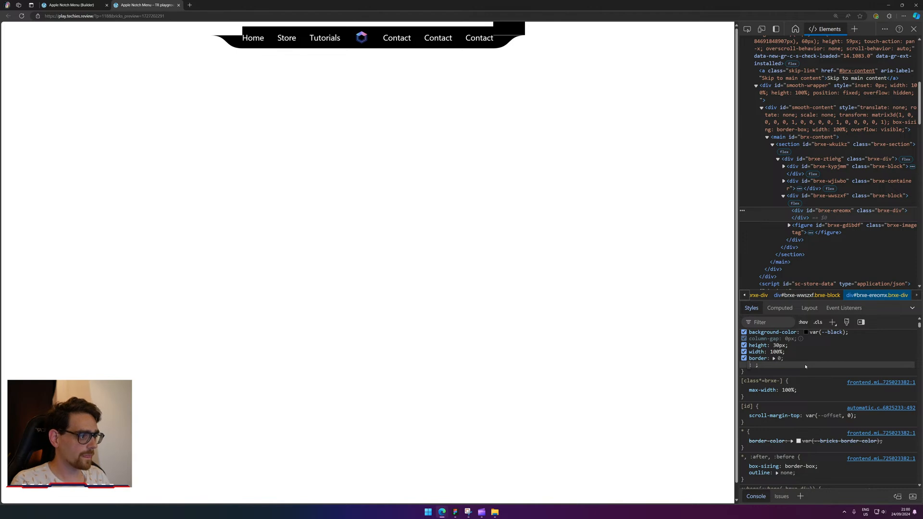
type("padding")
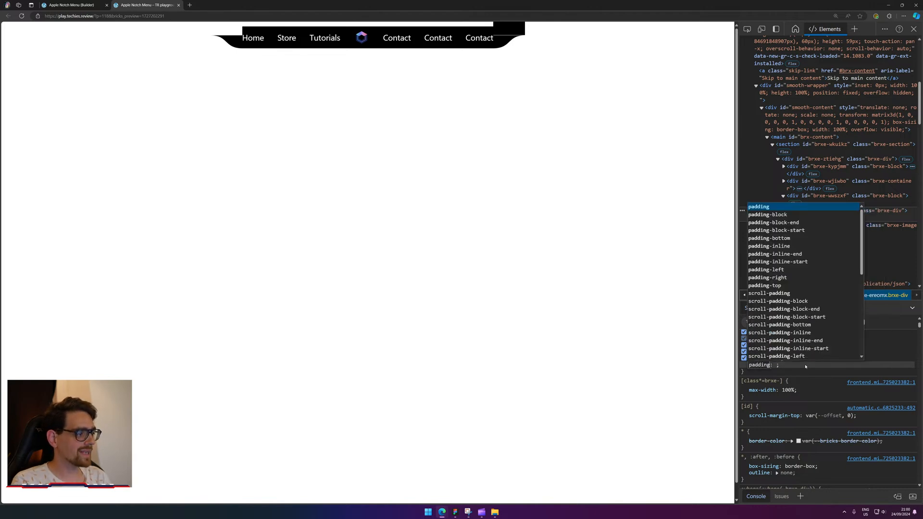
key("Tab")
type("0")
key("Return")
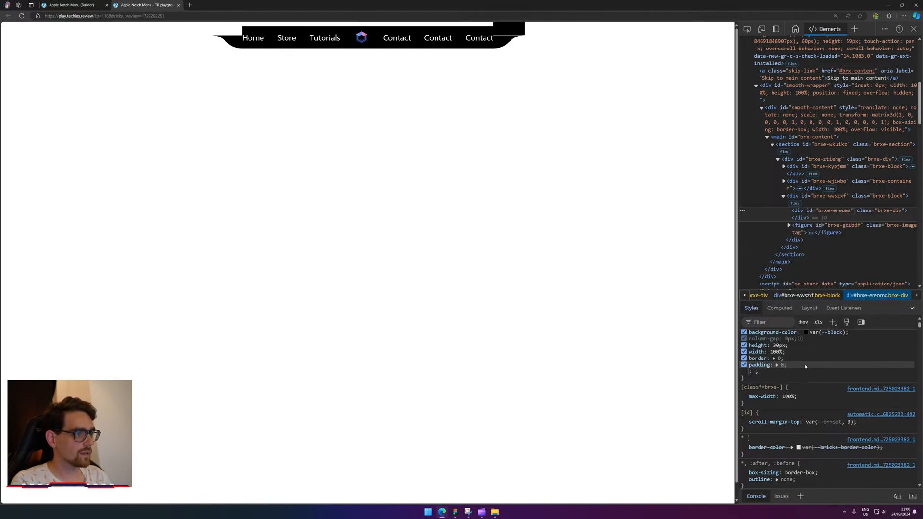
type("margin")
key("Tab")
type("0")
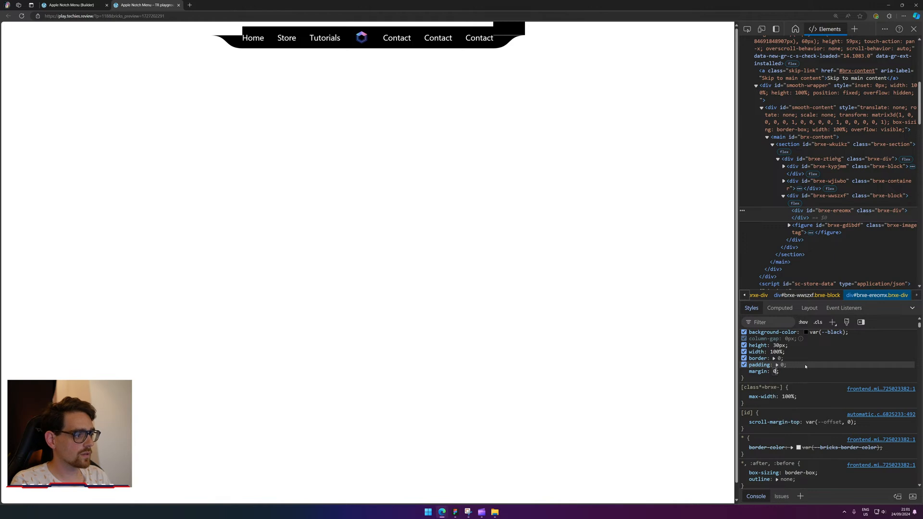
left_click(806, 367)
left_click(744, 365)
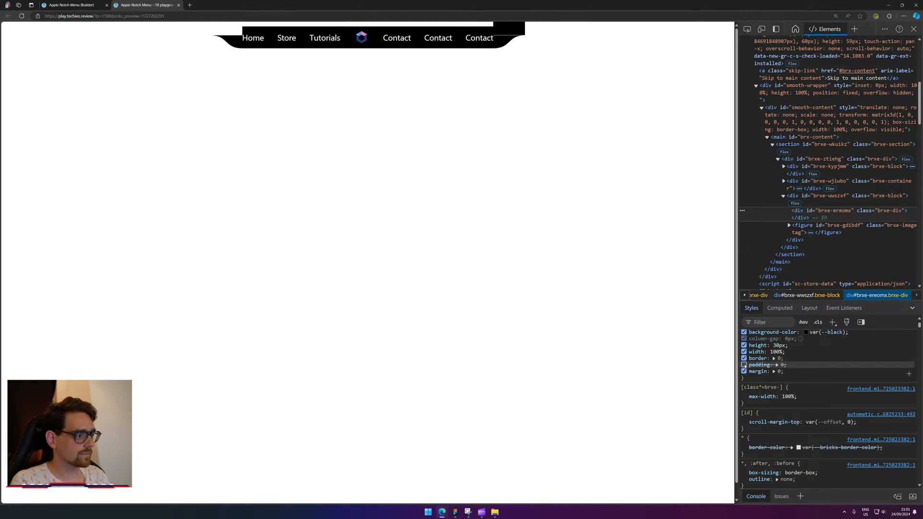
left_click(821, 201)
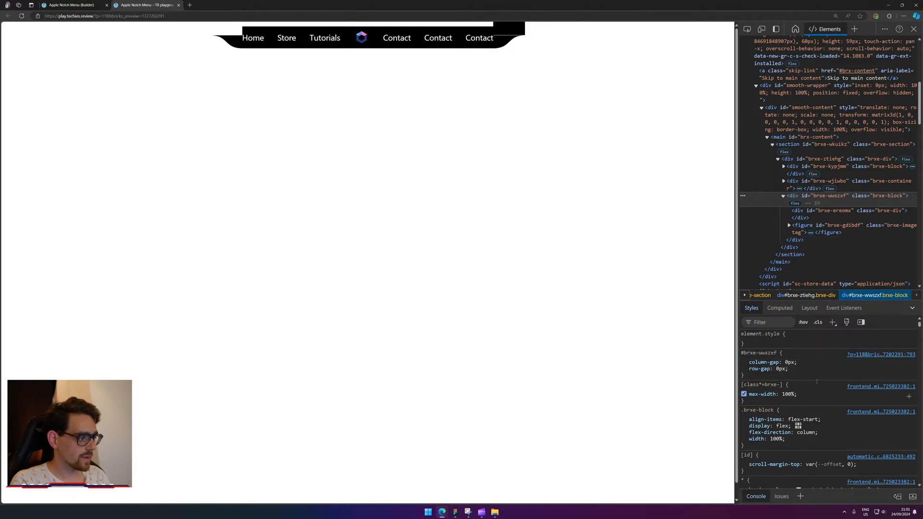
scroll(817, 381, "down", 2)
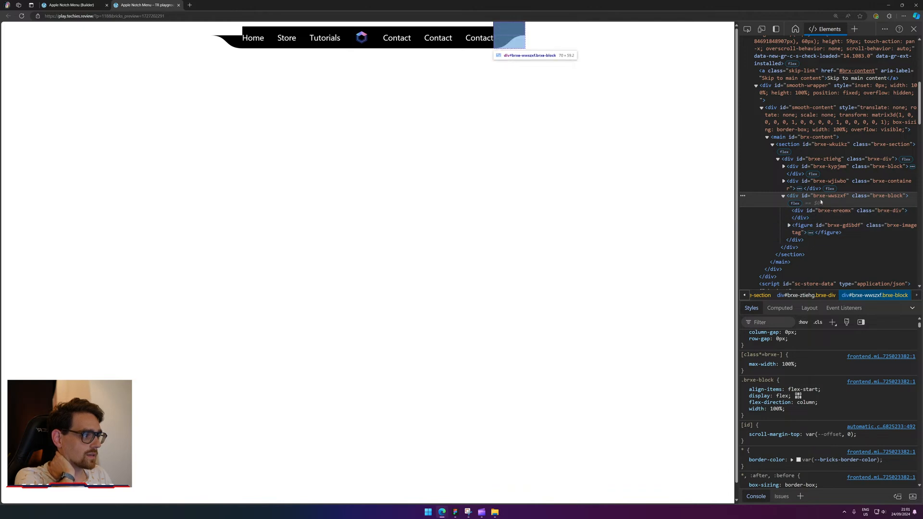
Give the curved side image figure padding: 0.
left_click(813, 233)
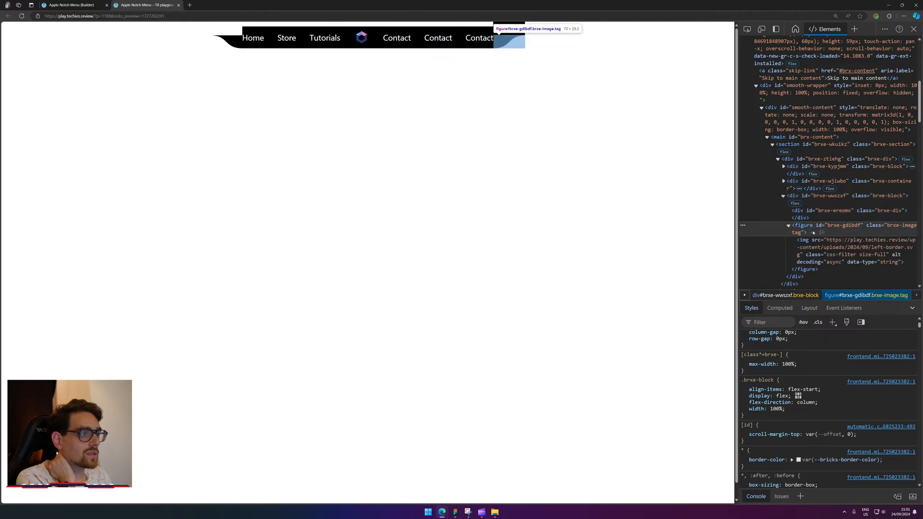
scroll(835, 378, "up", 1)
left_click(836, 370)
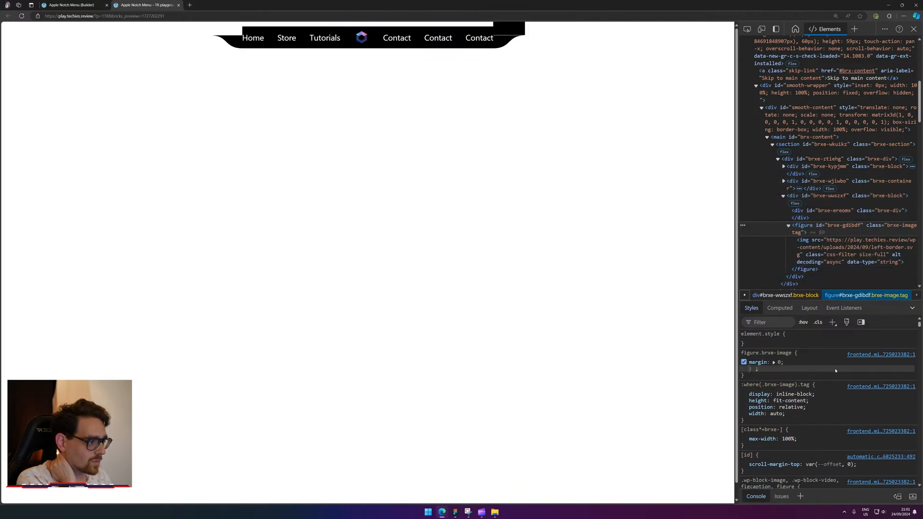
type("pa")
key("Tab")
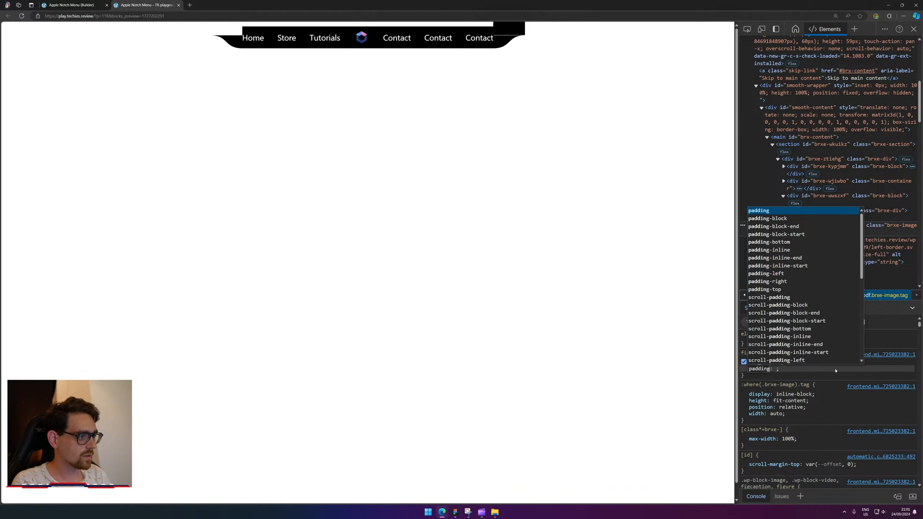
type("01")
key("Return")
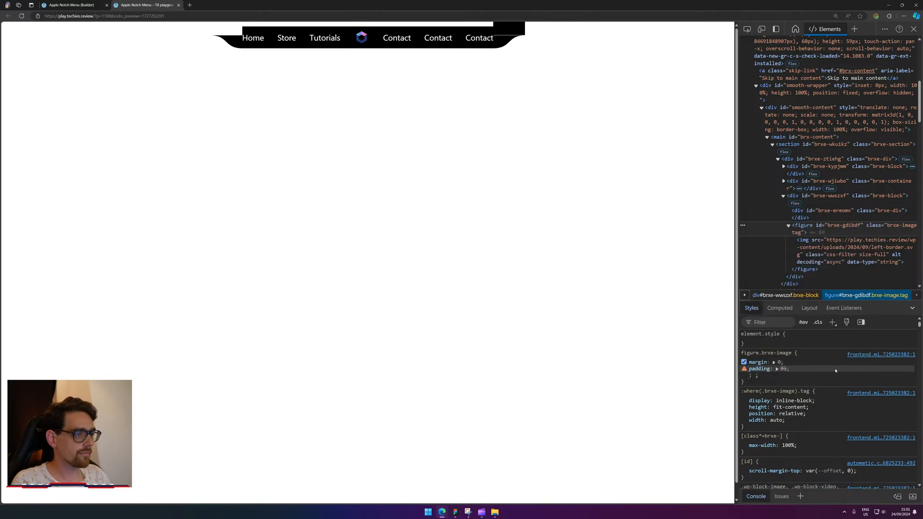
key("shift+Tab")
key("Right")
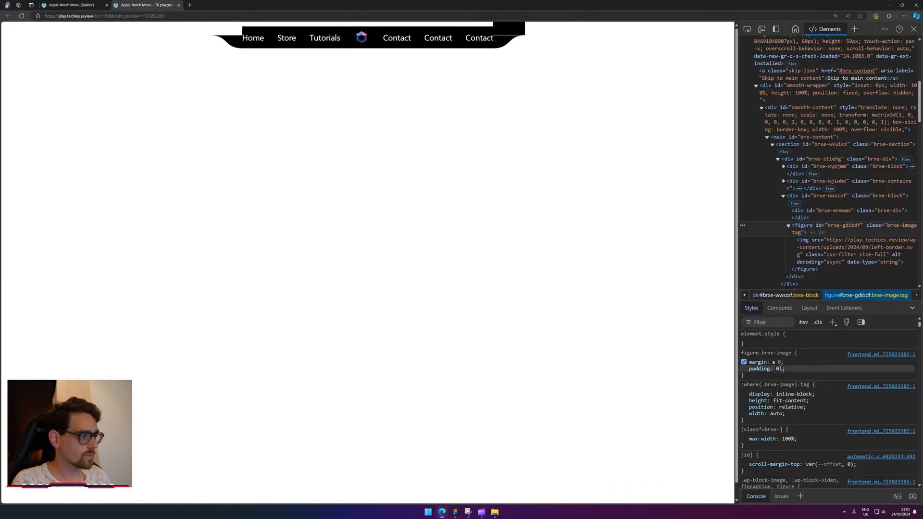
key("BackSpace")
key("Return")
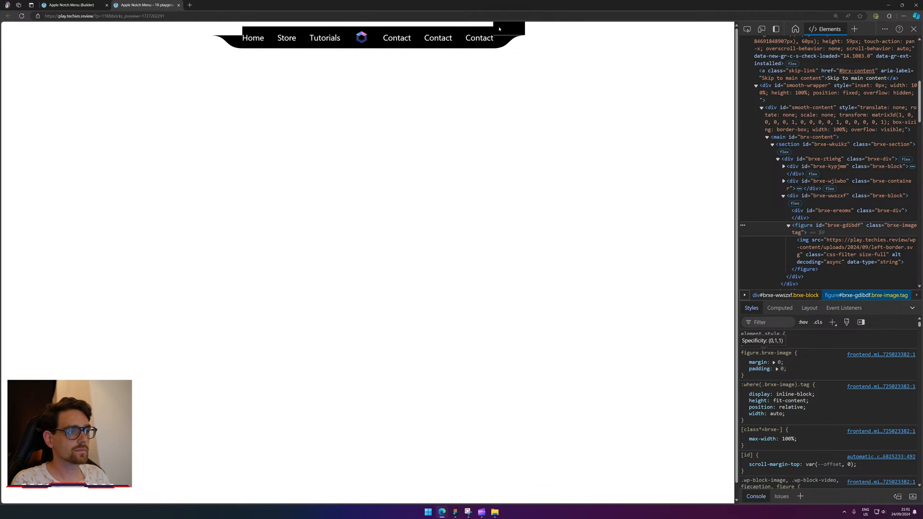
Set the black bar's height to calc(100% - 29px).
left_click(748, 29)
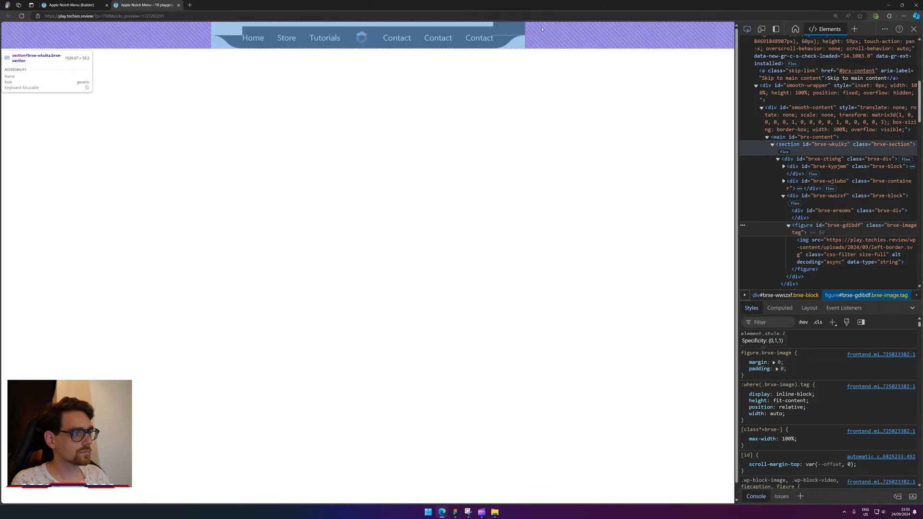
left_click(509, 28)
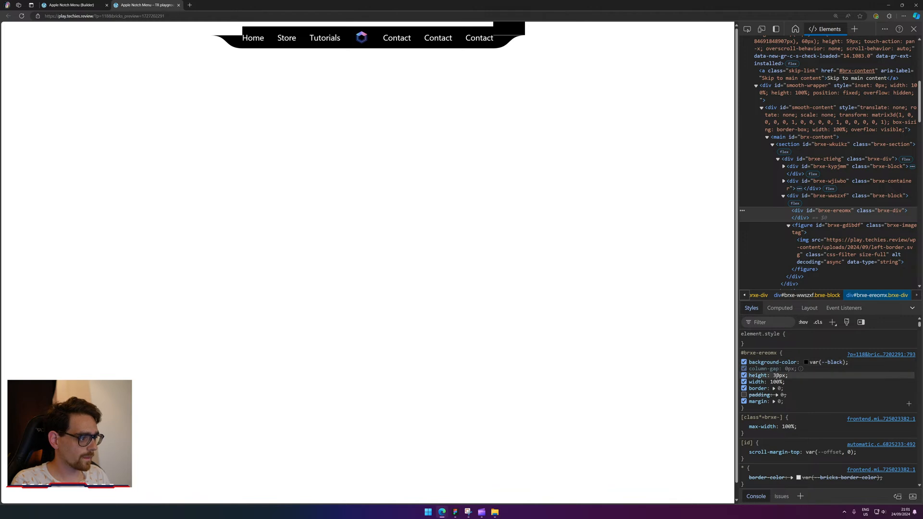
left_click(780, 375)
type("cal")
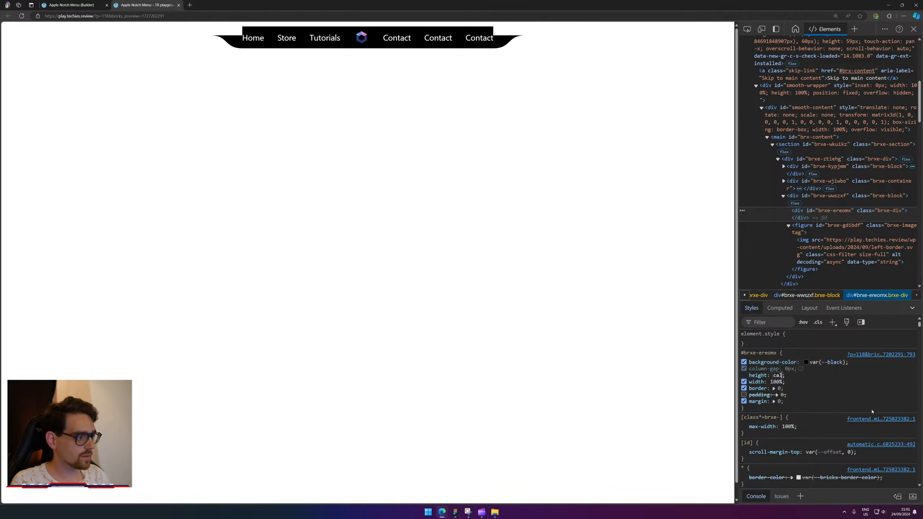
type("c(100%")
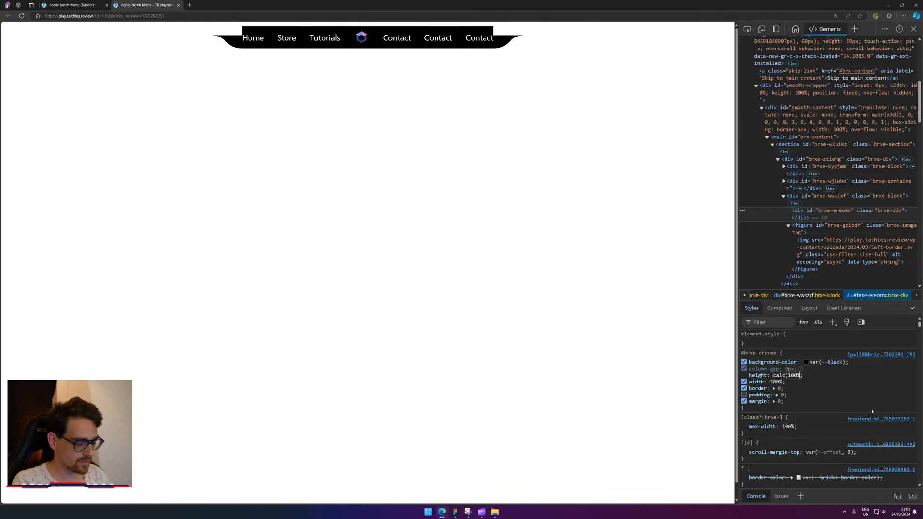
type(" - 29")
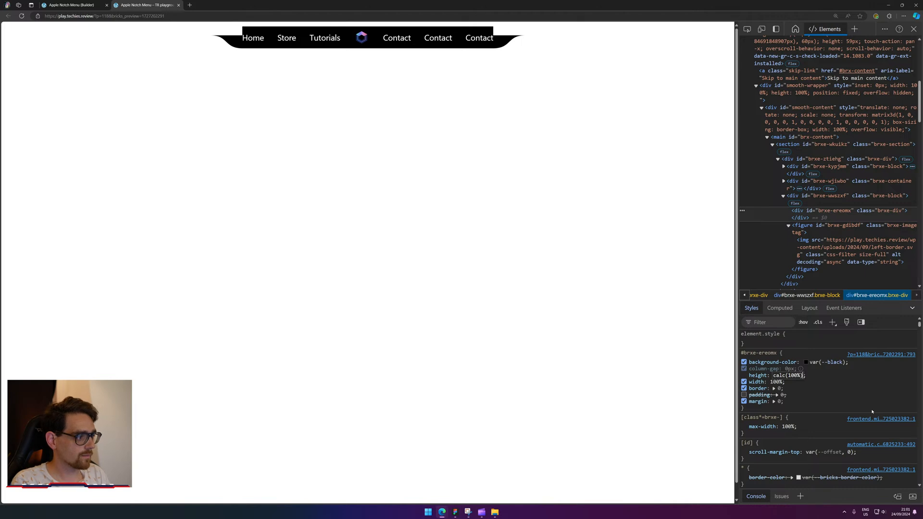
type("px")
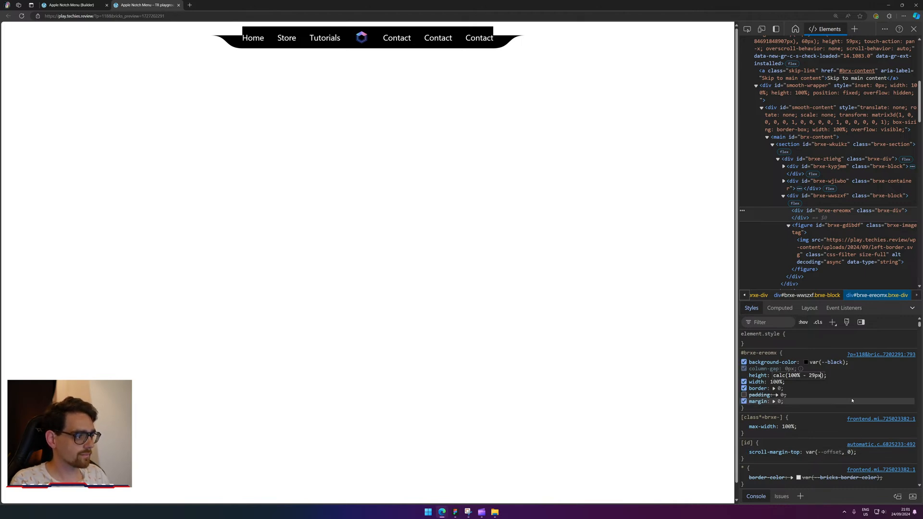
left_click(852, 400)
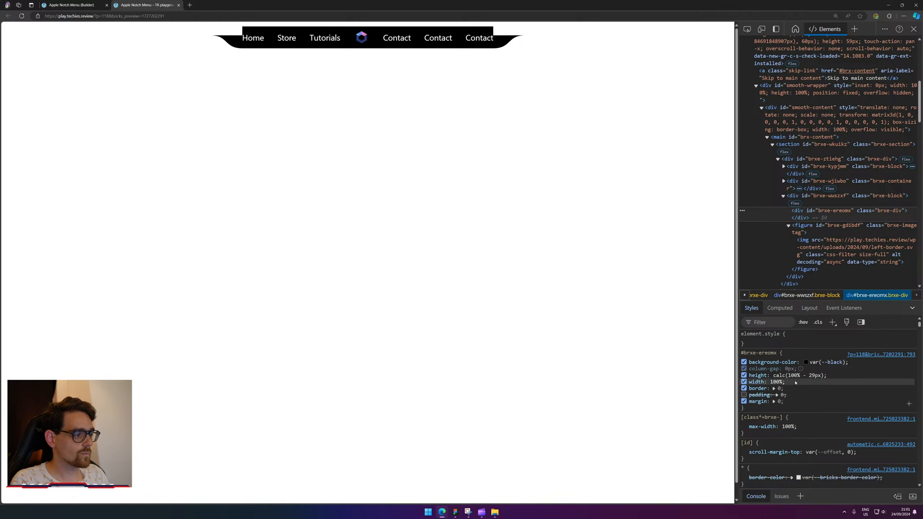
left_click(826, 202)
left_click(822, 185)
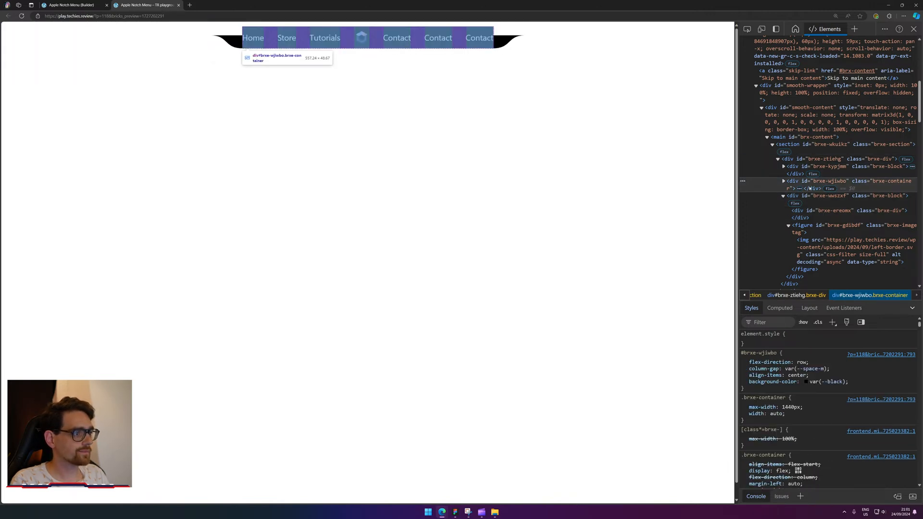
Try flex-basis max-content, then fit-content, on the #brxe-wwszxf block.
left_click(814, 204)
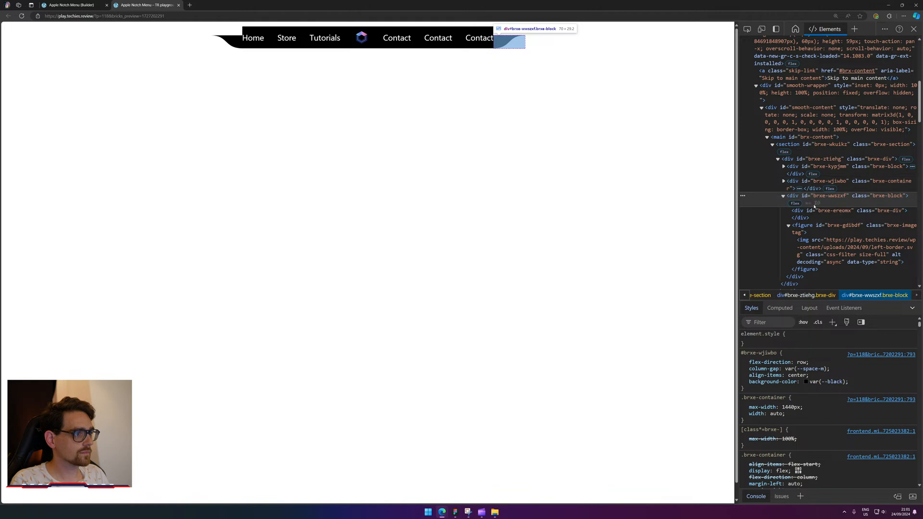
left_click(808, 382)
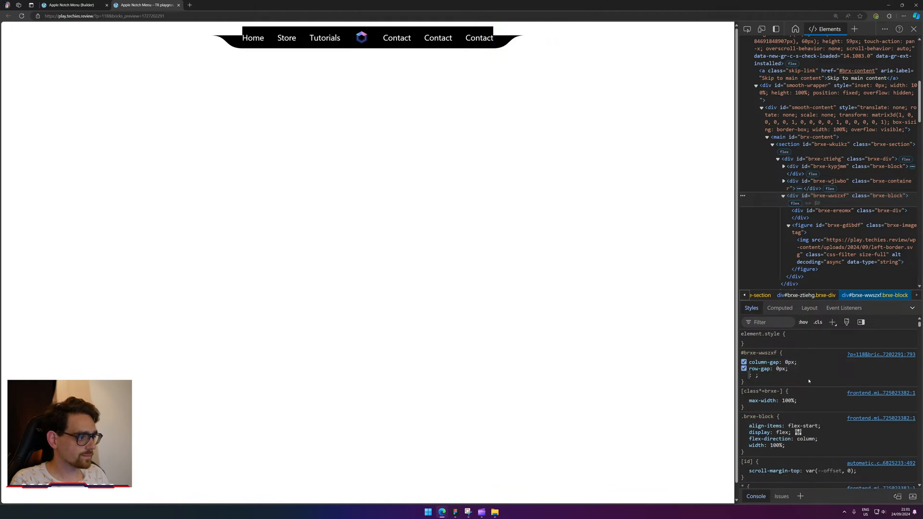
type("max-content")
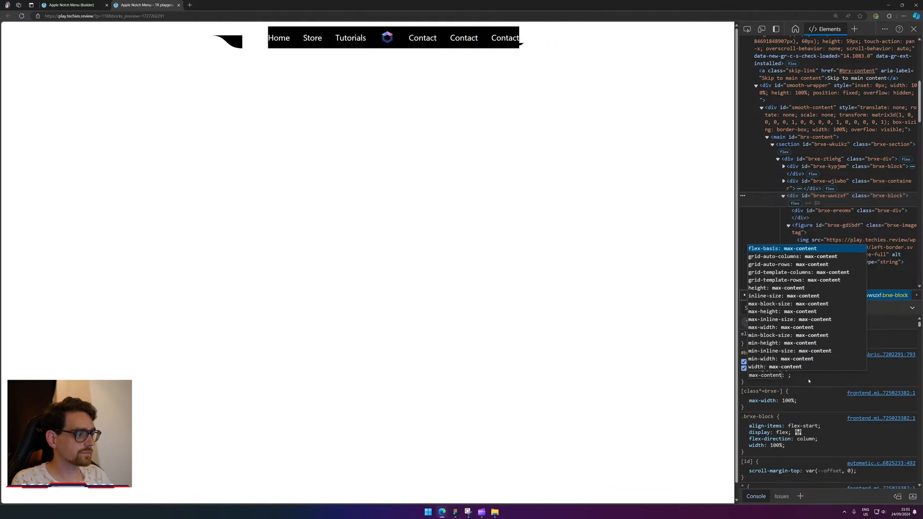
key("Return")
left_click(868, 385)
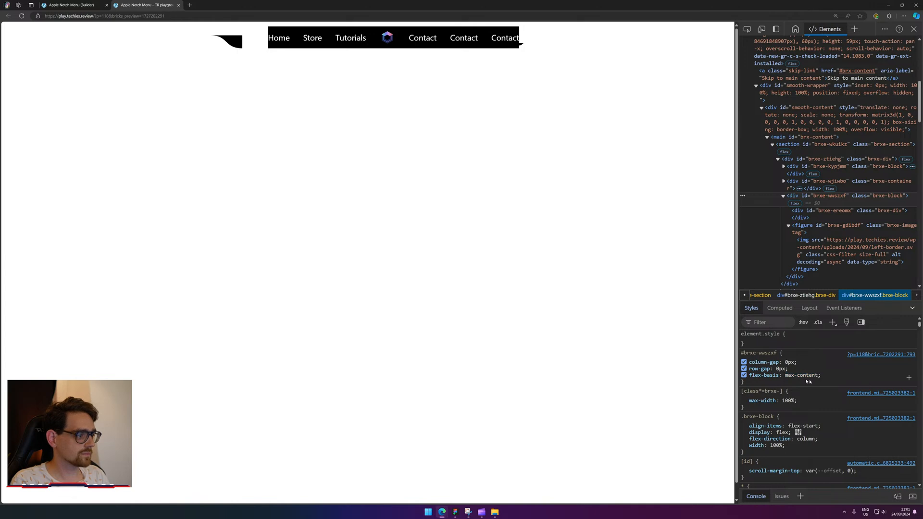
left_click(800, 375)
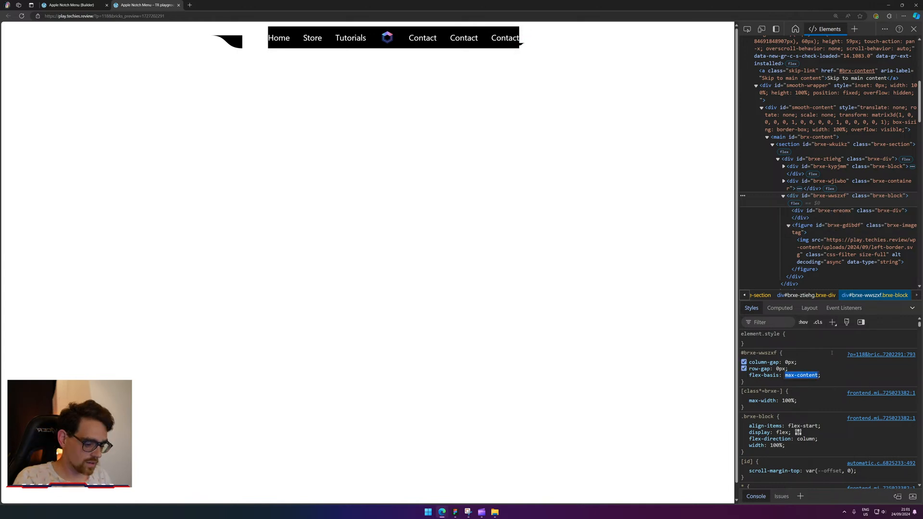
type("fit")
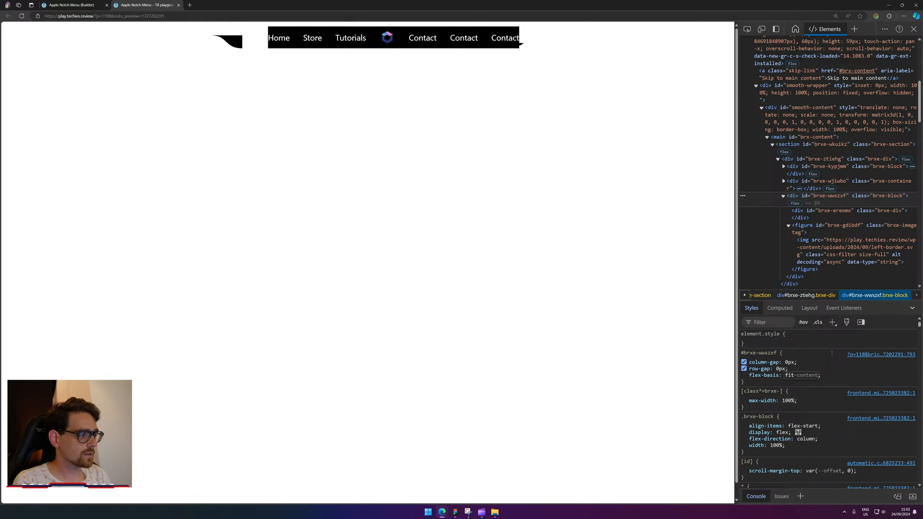
key("Return")
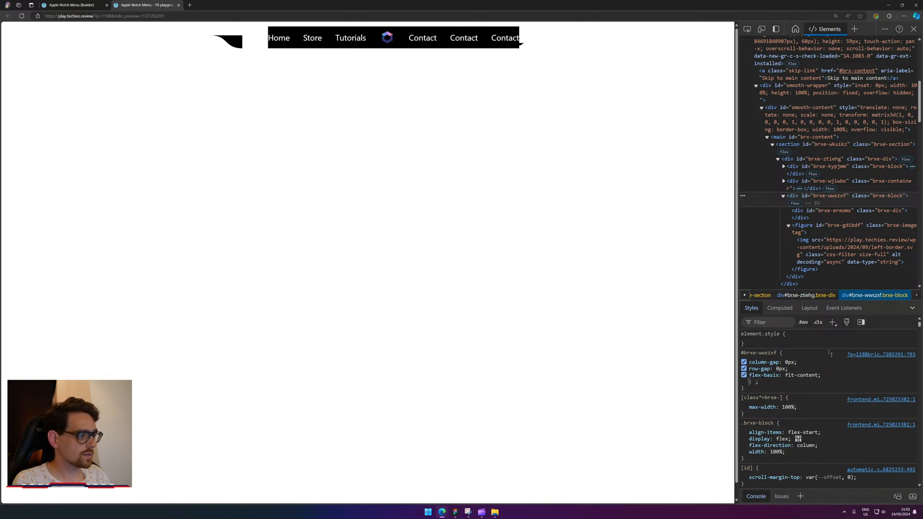
left_click(799, 376)
left_click(797, 385)
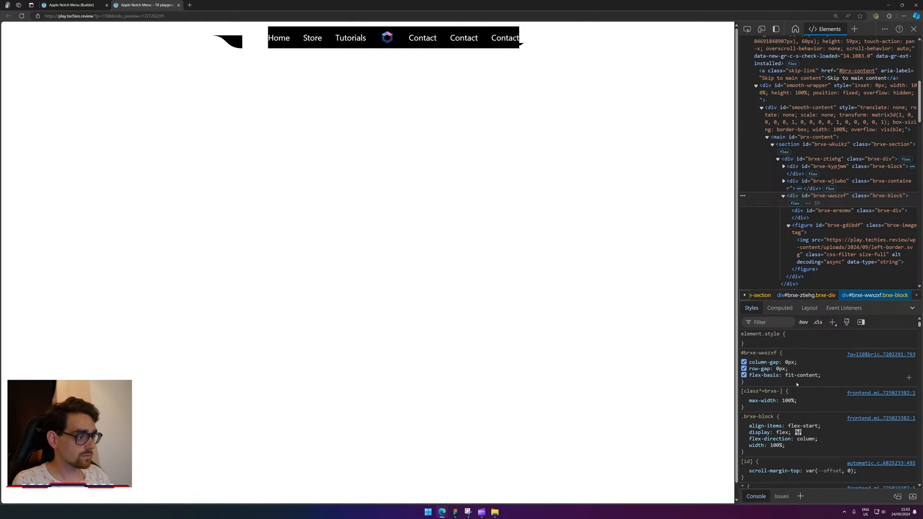
left_click(806, 375)
left_click(829, 378)
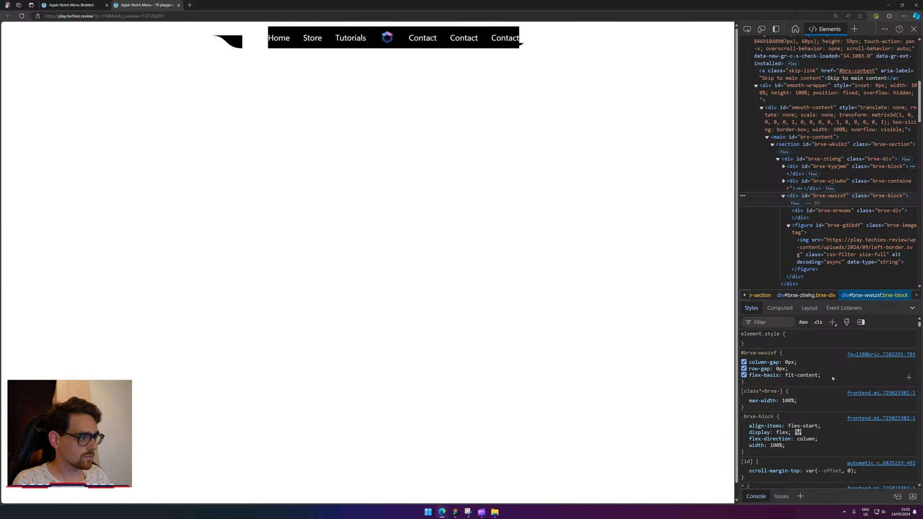
Replace flex-basis with height: fit-content on the block and return to the Builder.
left_click(745, 374)
left_click(747, 375)
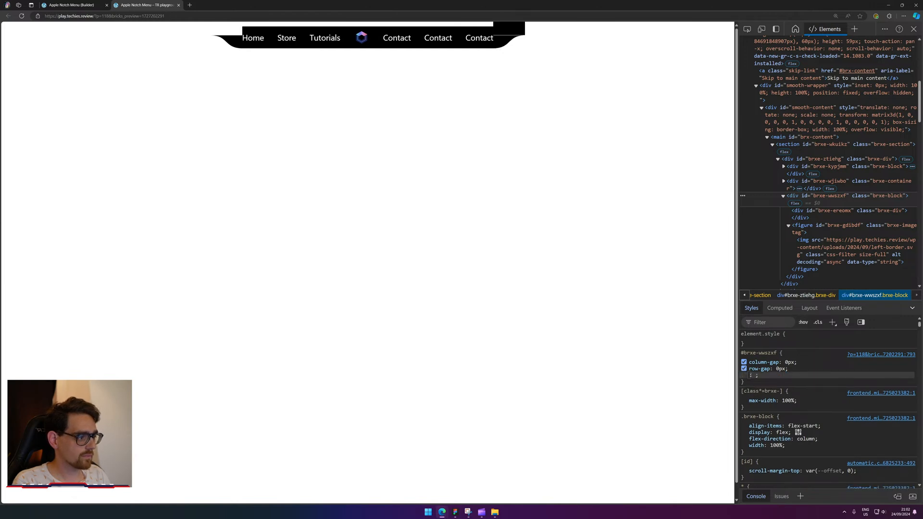
type("height")
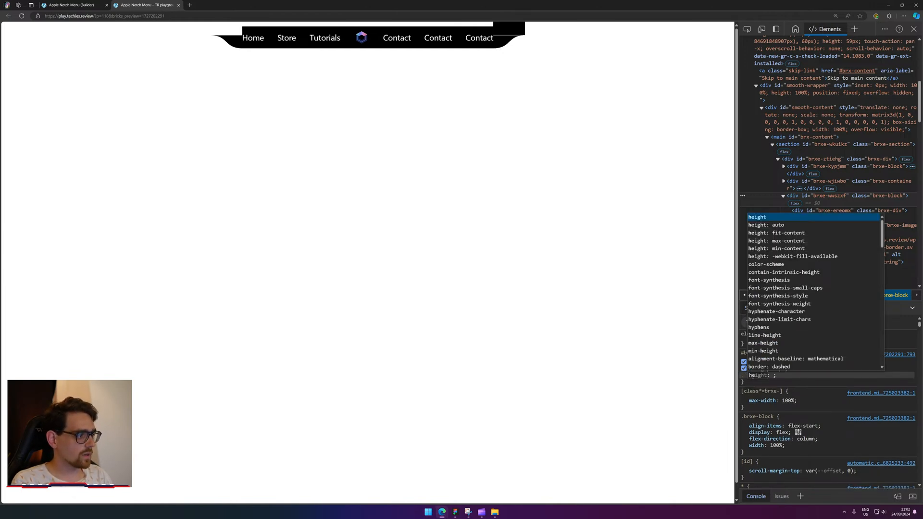
key("Tab")
type("fit-content")
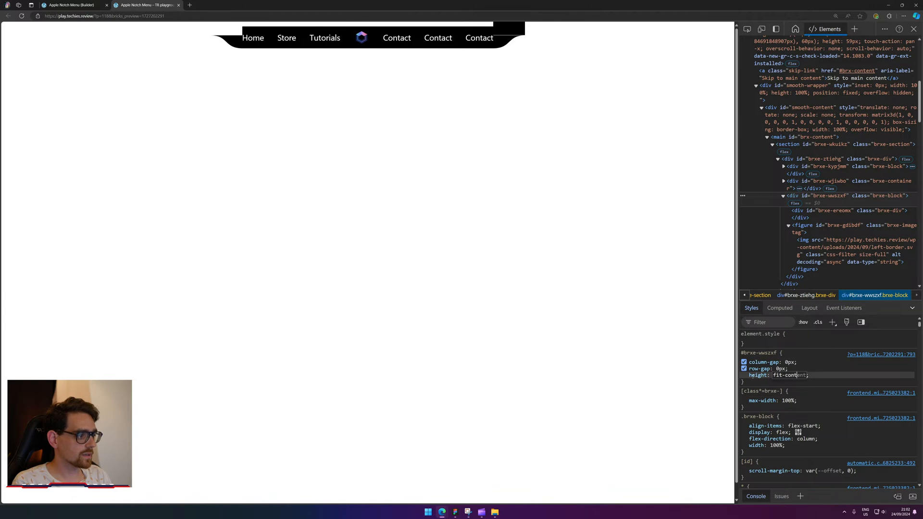
key("Return")
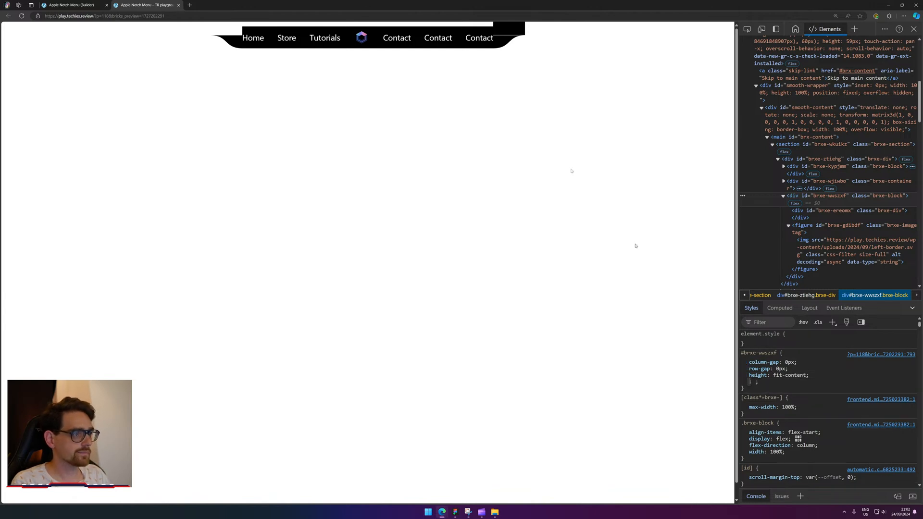
left_click(67, 5)
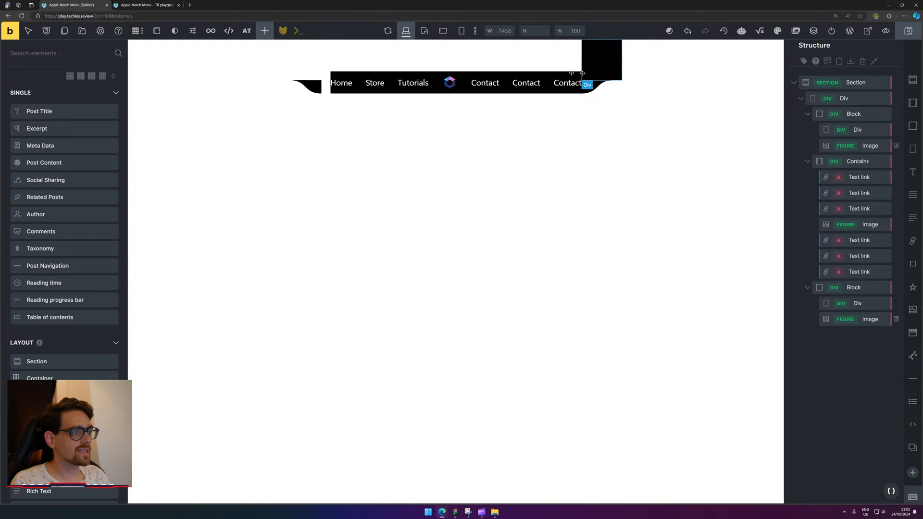
Select the left notch Block and briefly check the frontend preview.
left_click(319, 77)
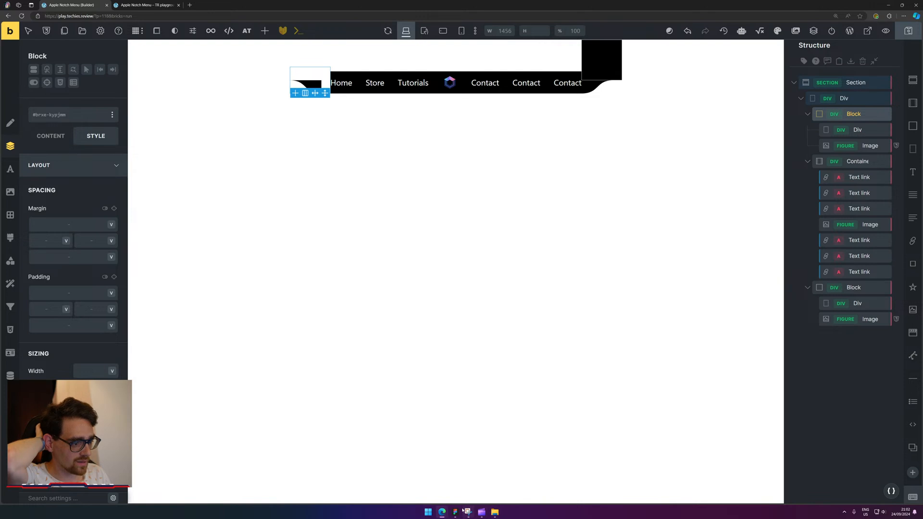
mouse_move(458, 512)
left_click(154, 5)
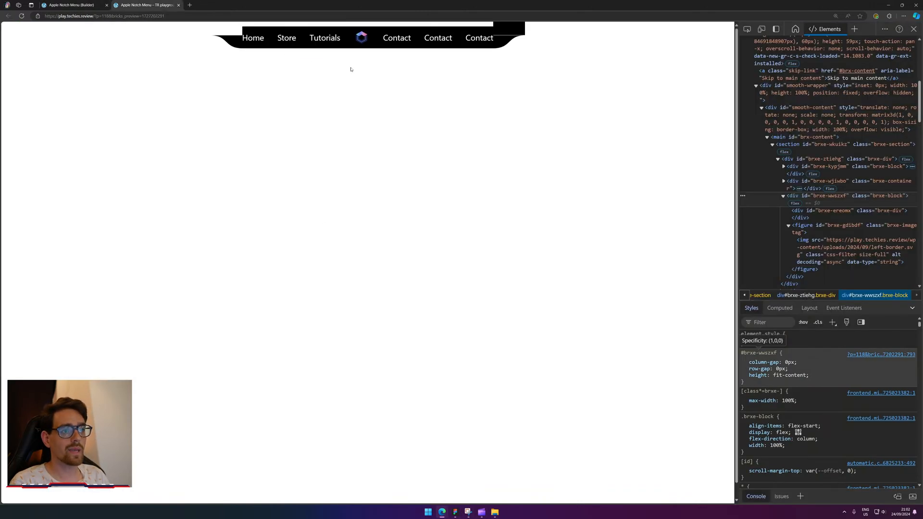
left_click(57, 4)
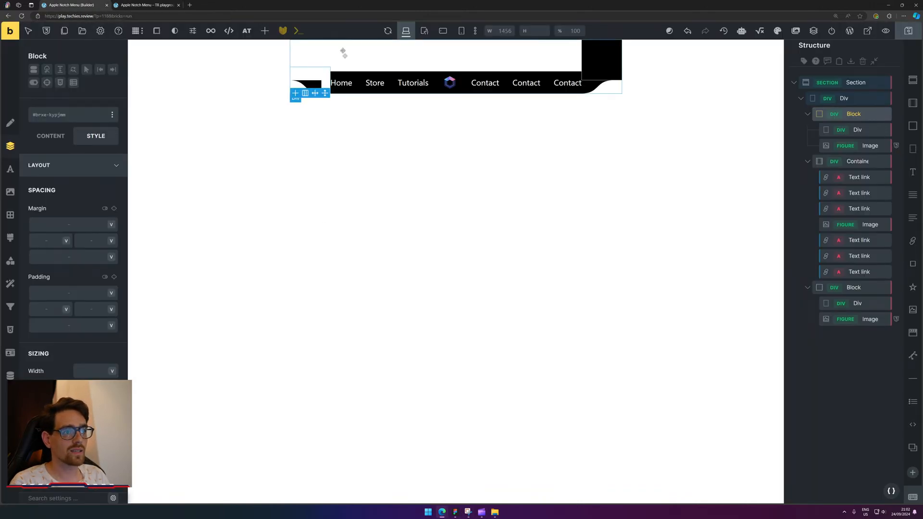
Select the Home link, target its .an-nav-menu class, and show its Typography settings.
left_click(344, 85)
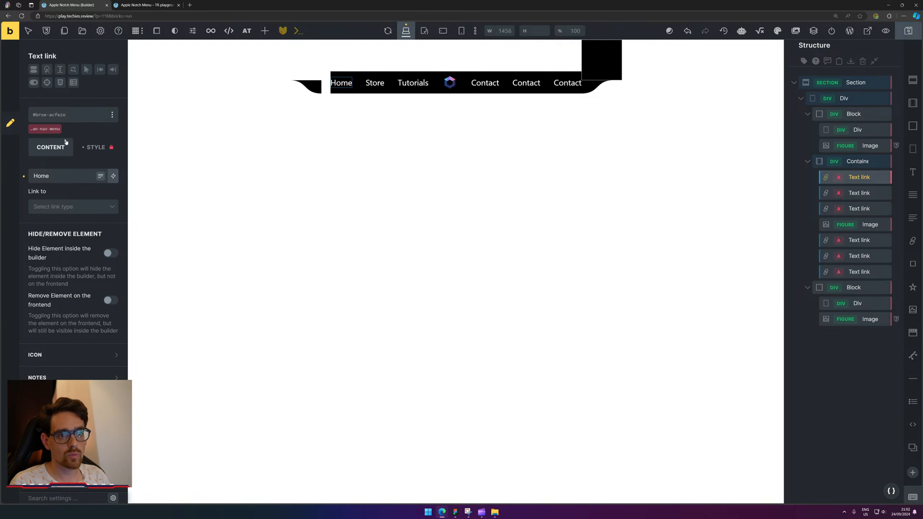
left_click(45, 129)
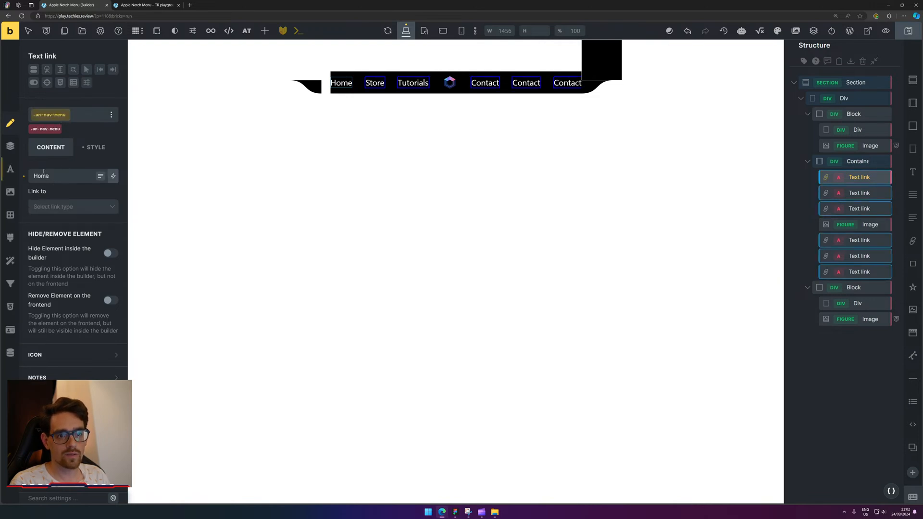
left_click(10, 169)
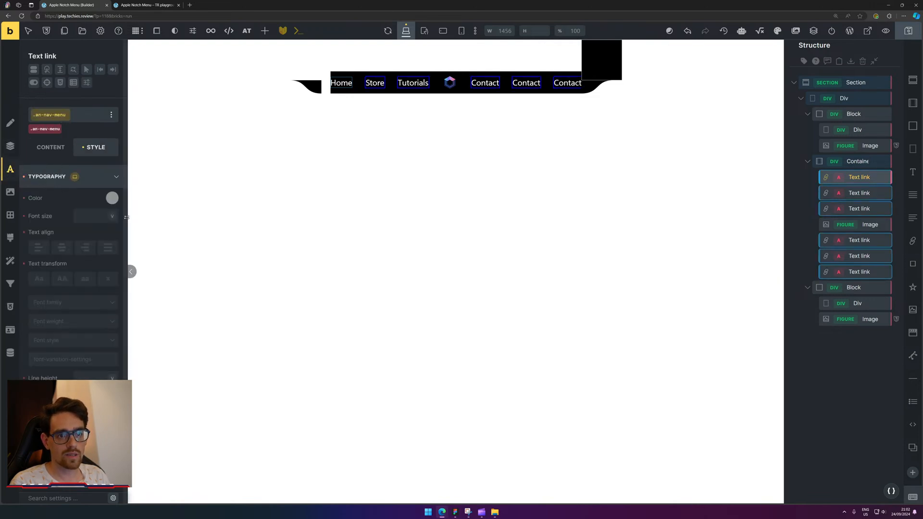
left_click(53, 148)
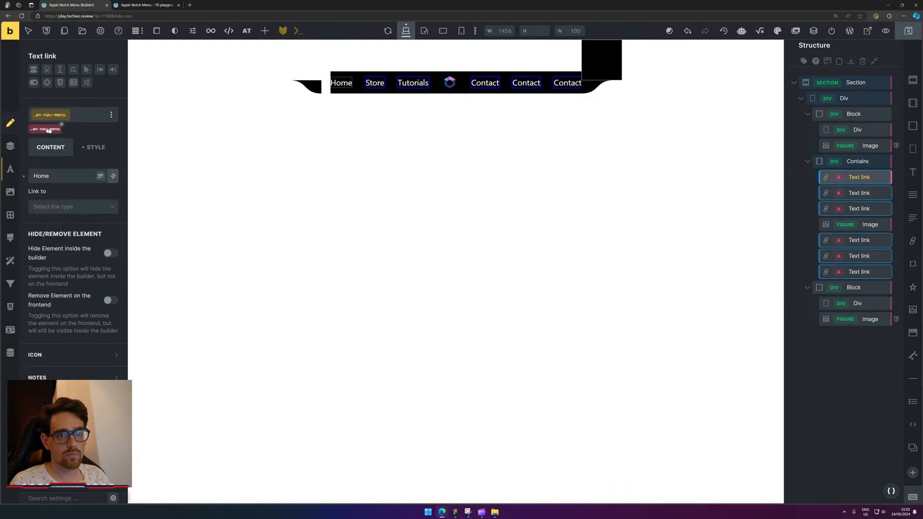
left_click(94, 147)
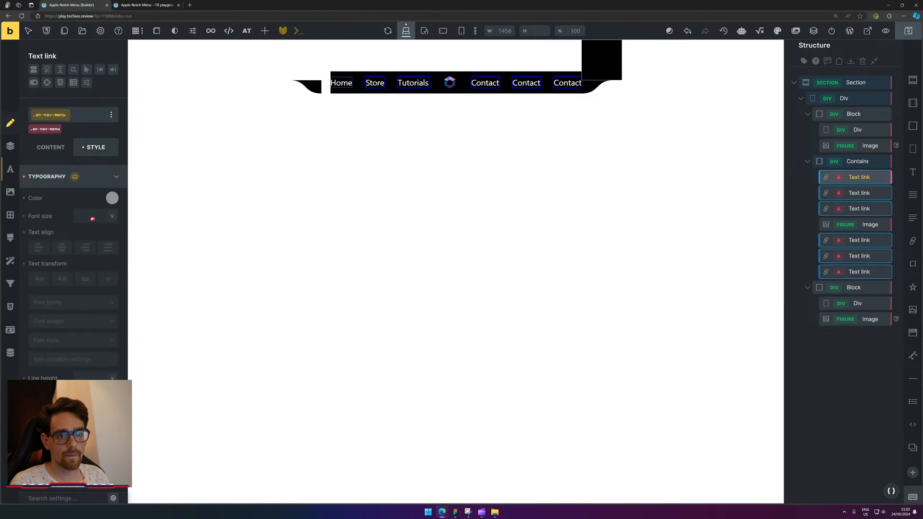
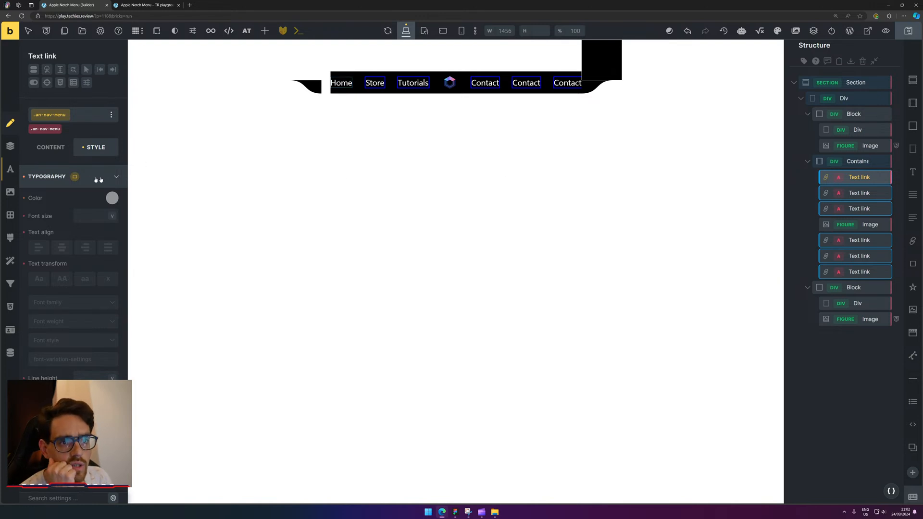
Compare the Home, Store, Tutorials and Contact links against the shared .an-nav-menu class styles.
left_click(55, 129)
left_click(48, 128)
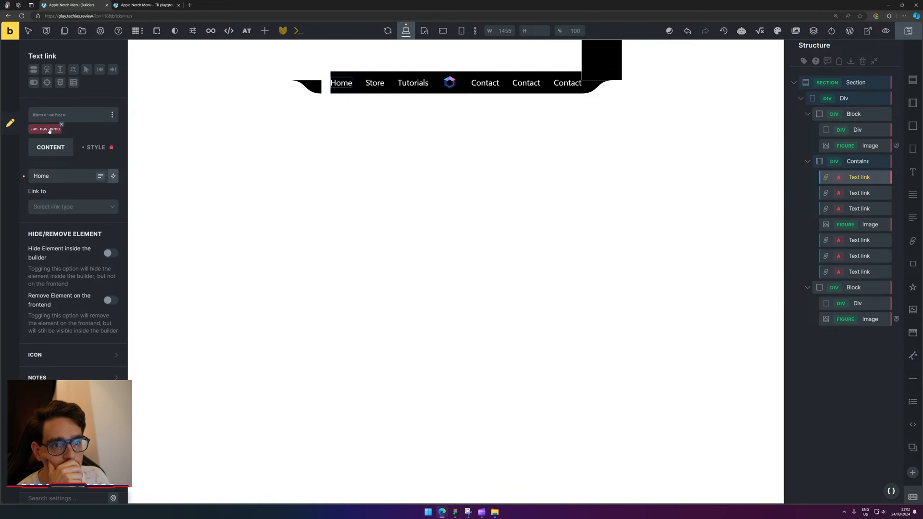
left_click(94, 148)
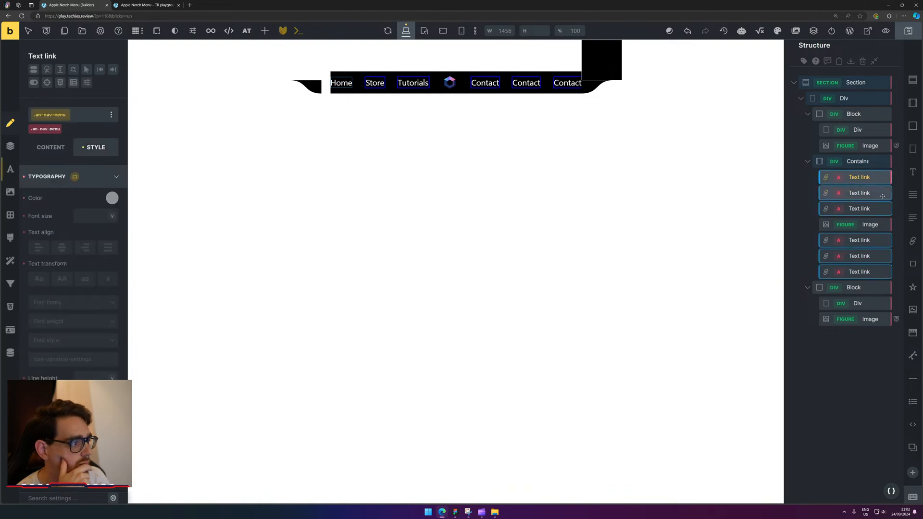
left_click(859, 193)
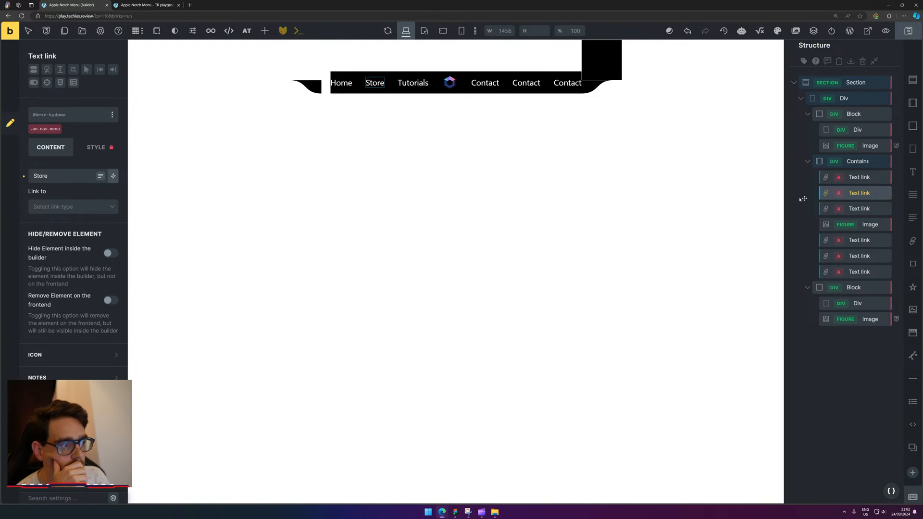
left_click(861, 208)
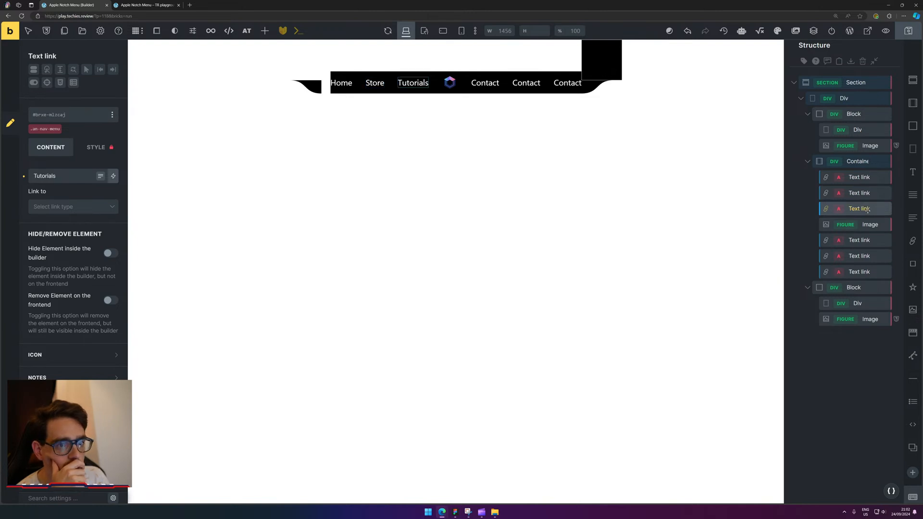
left_click(46, 128)
left_click(870, 257)
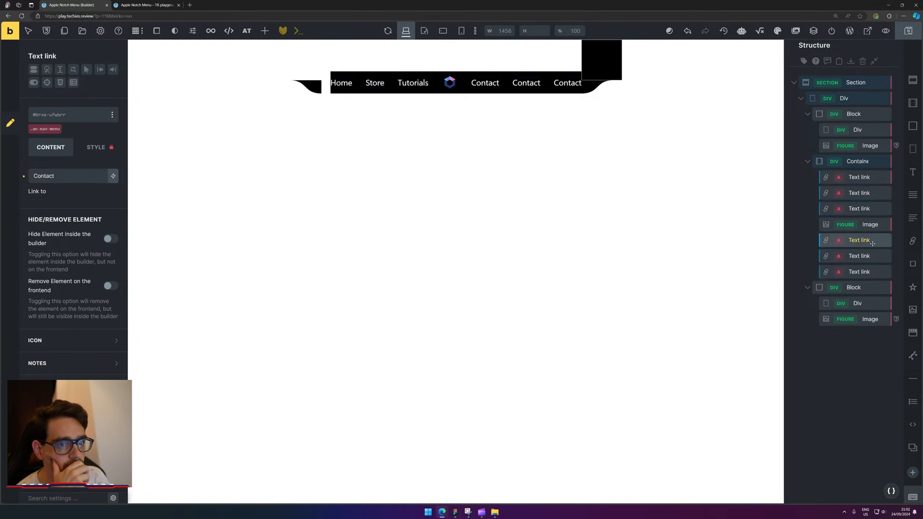
left_click(861, 272)
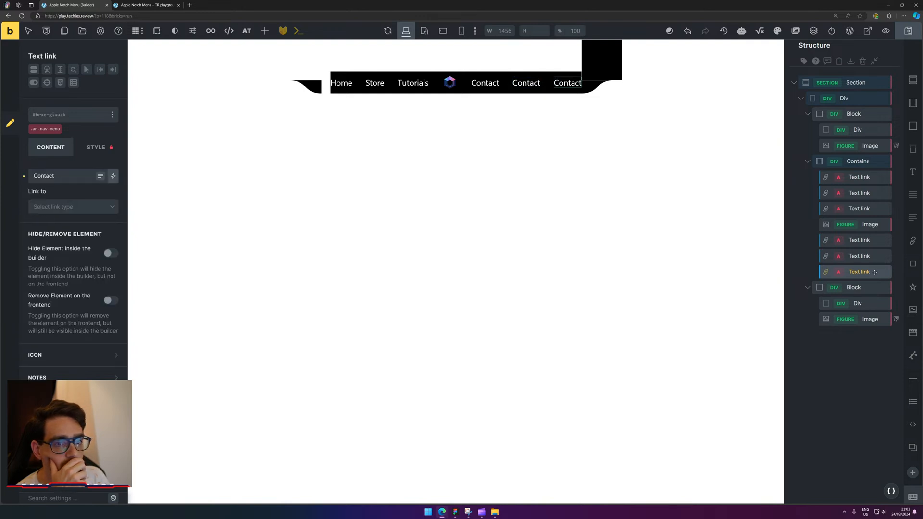
Target the .an-nav-menu class for all links and reopen its Typography settings.
left_click(41, 129)
left_click(97, 147)
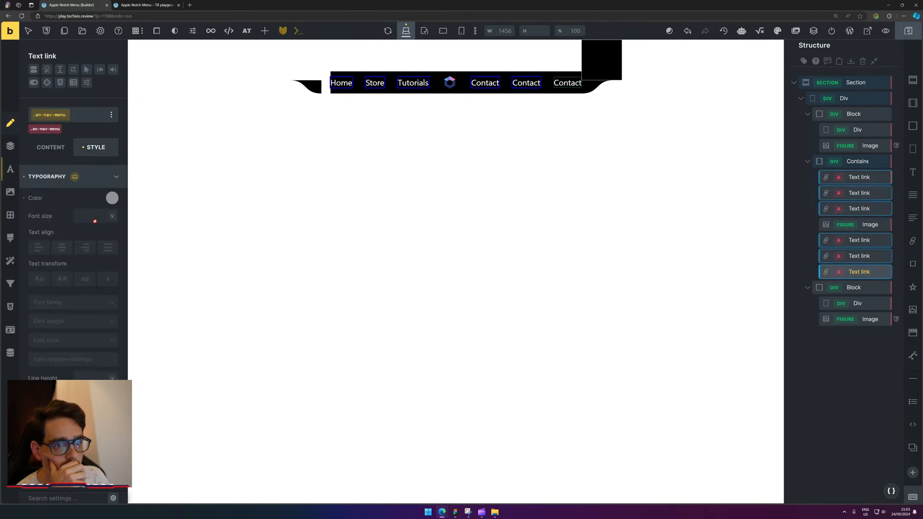
left_click(10, 170)
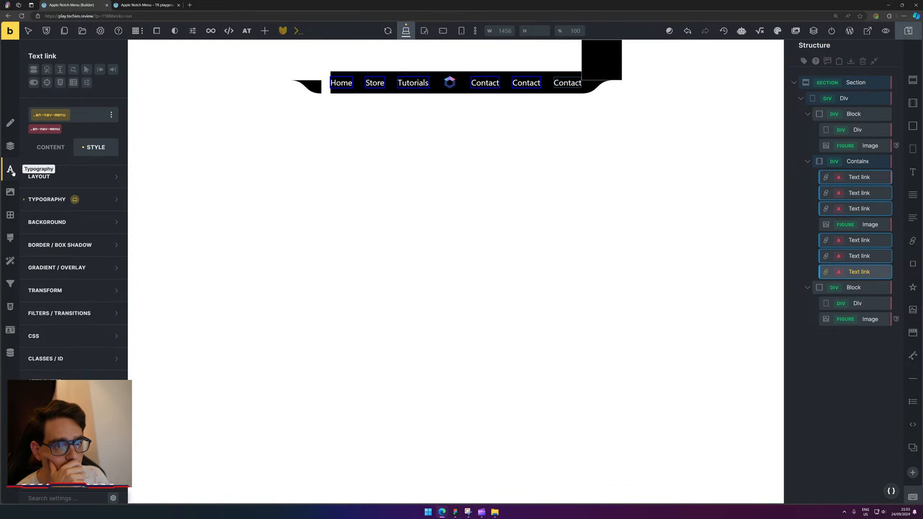
left_click(63, 200)
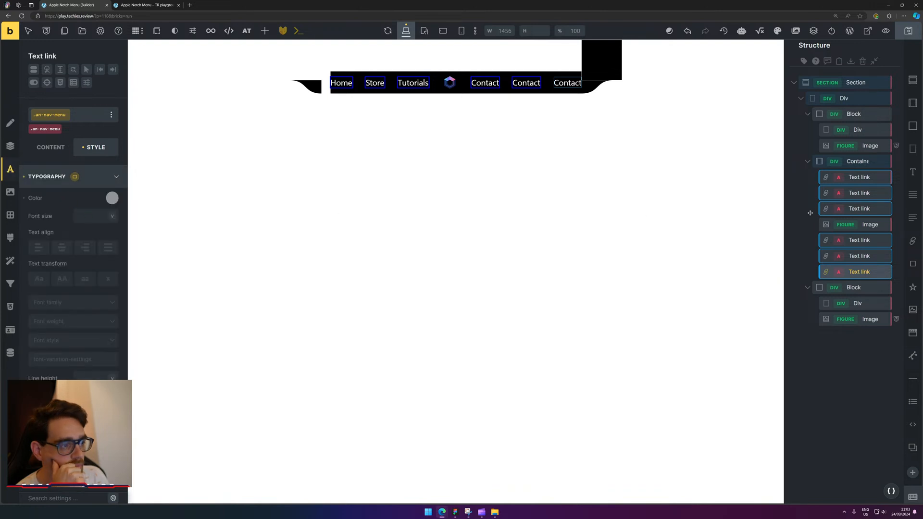
left_click(855, 257)
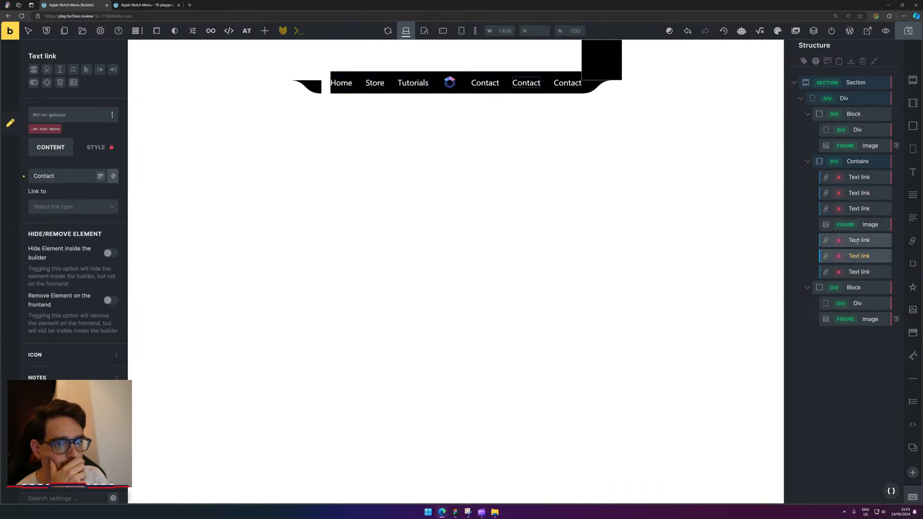
left_click(33, 132)
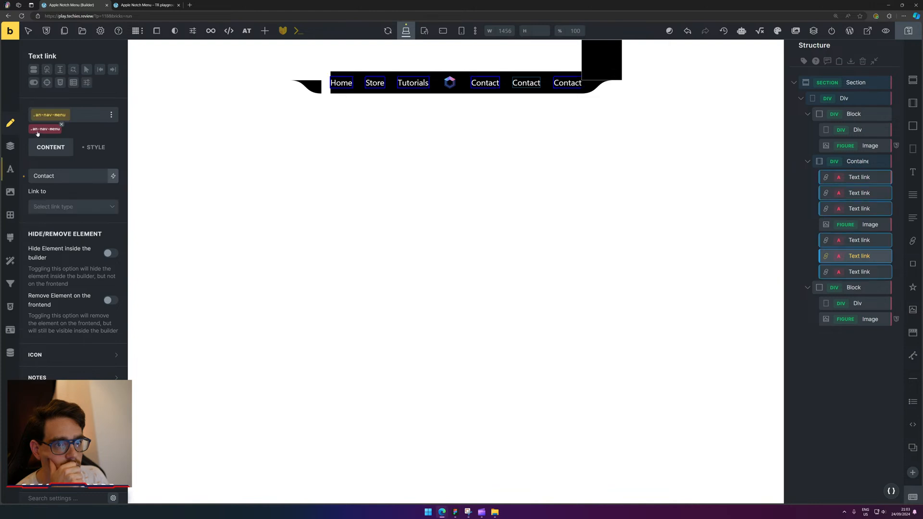
Reload the frontend preview and delete the WordPress admin bar via DevTools Inspect.
left_click(146, 3)
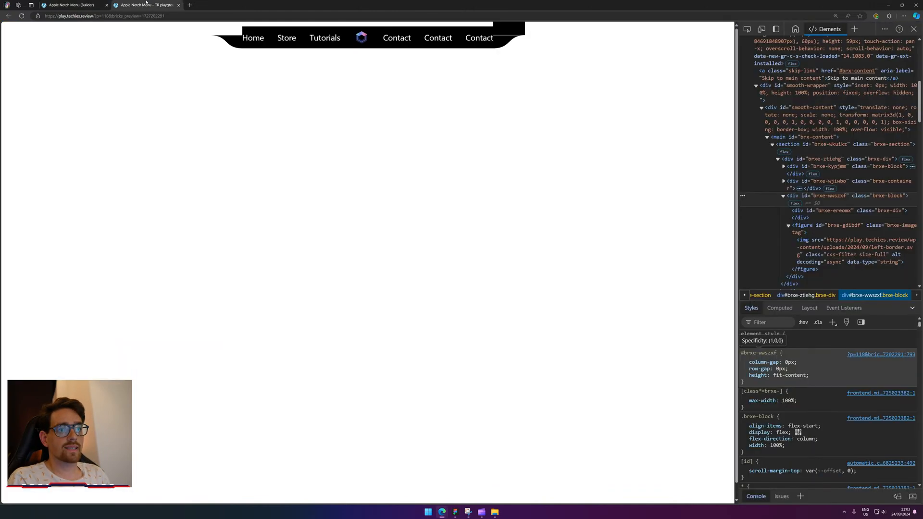
left_click(21, 16)
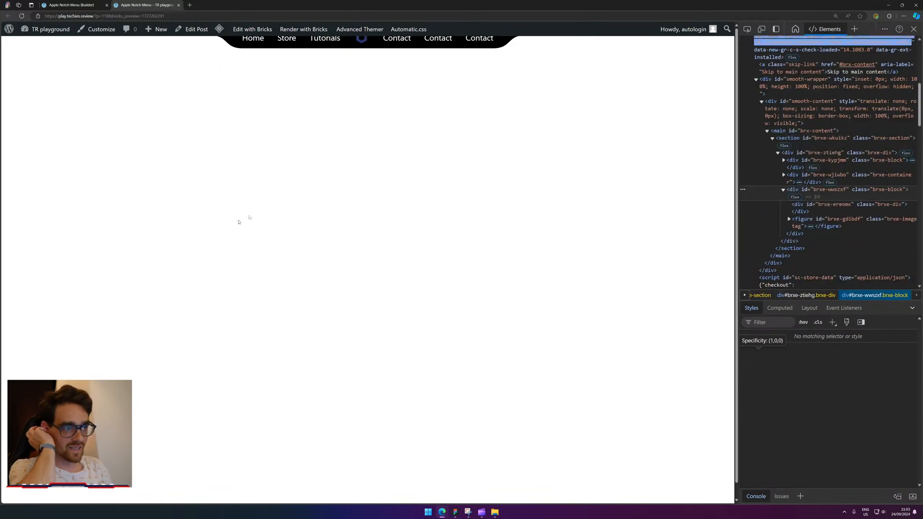
right_click(482, 38)
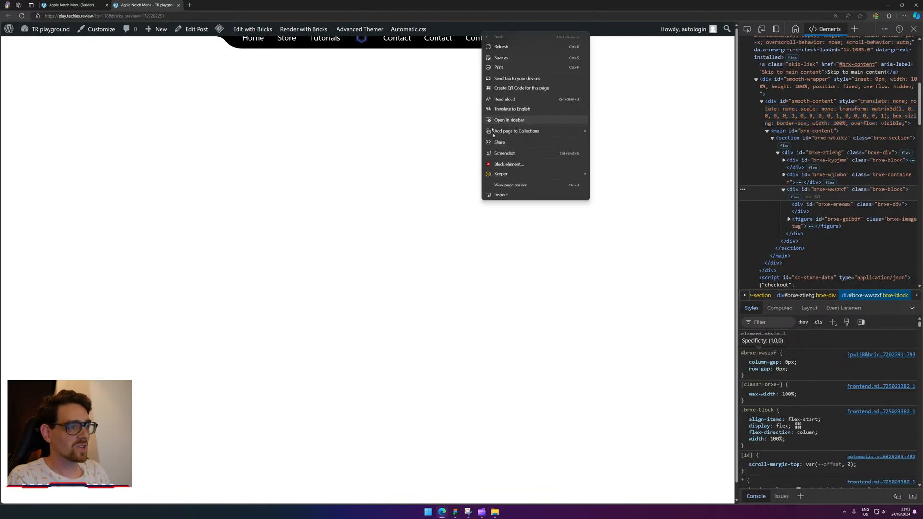
left_click(509, 195)
key("Delete")
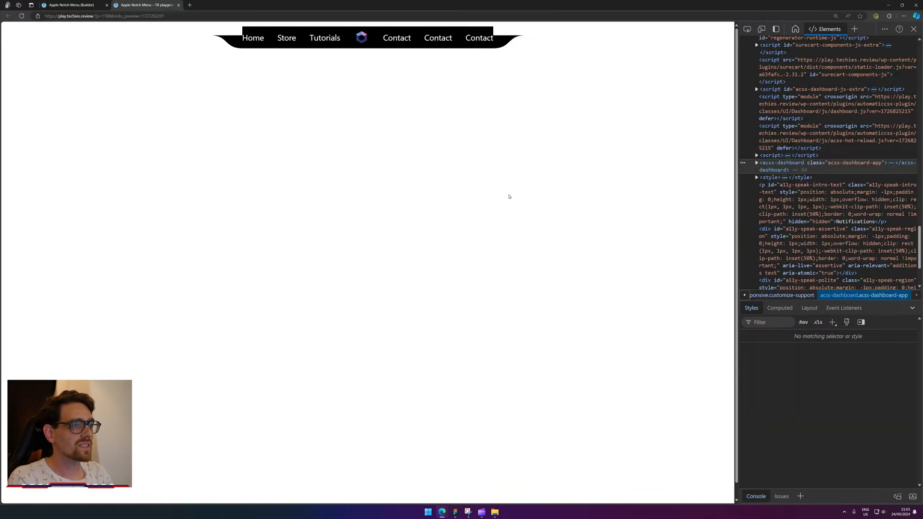
left_click(84, 4)
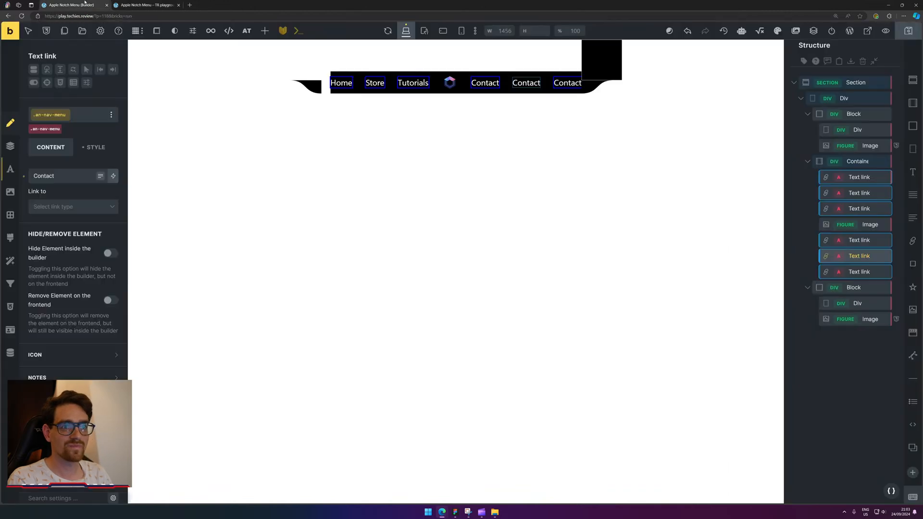
Set the right block's inner div width to 100%.
left_click(857, 303)
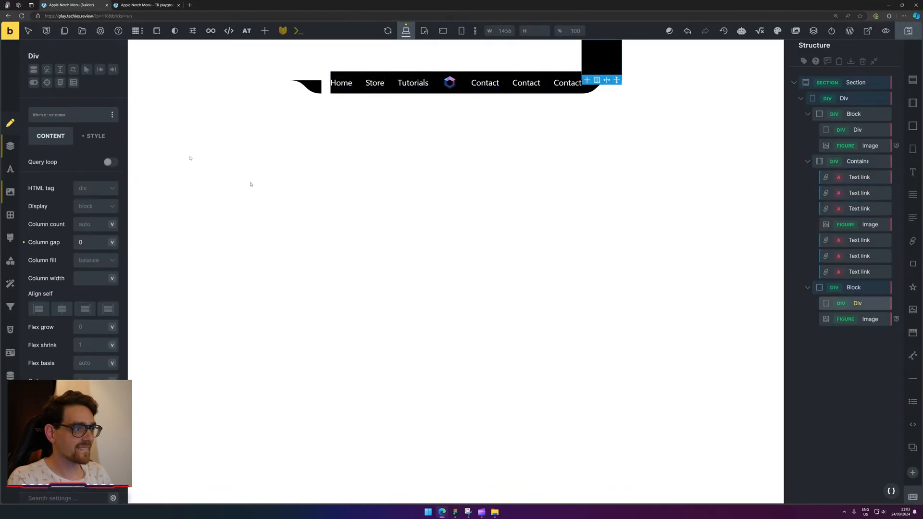
left_click(10, 146)
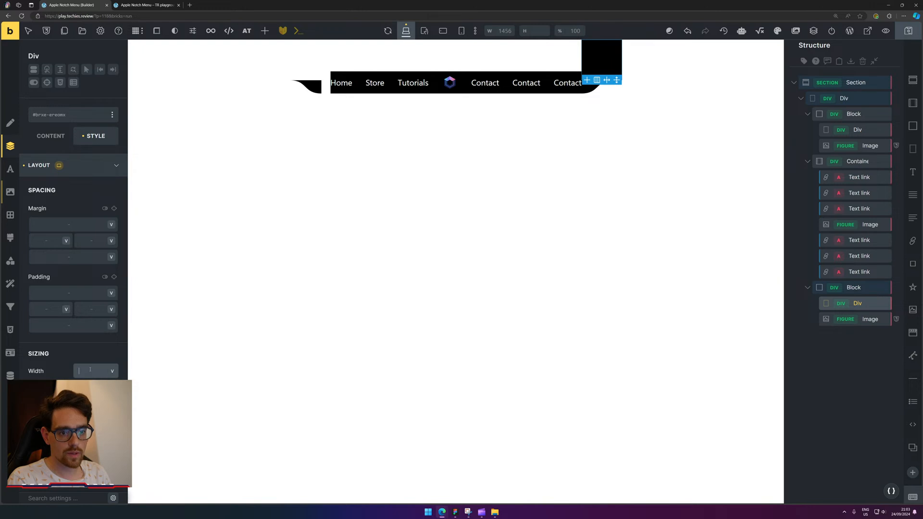
type("100%")
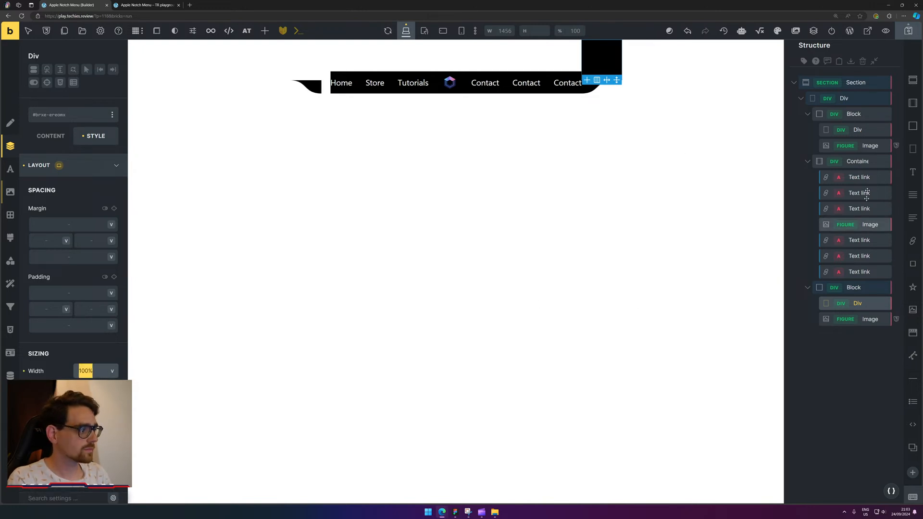
Select the left Block and set Align main axis to End.
left_click(858, 130)
left_click(84, 372)
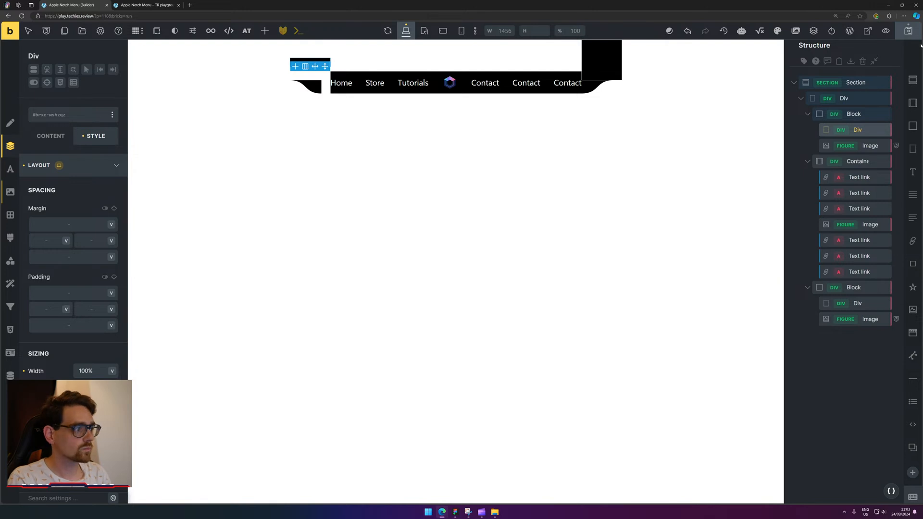
left_click(854, 114)
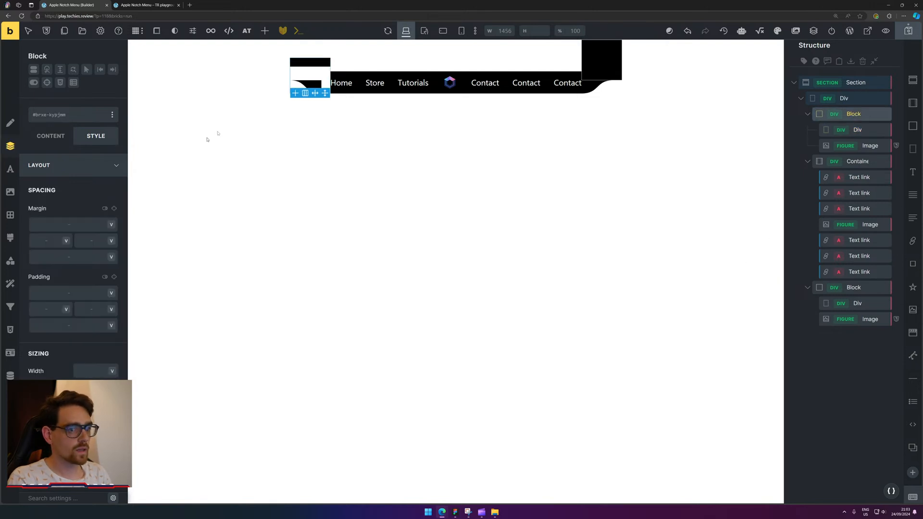
left_click(50, 136)
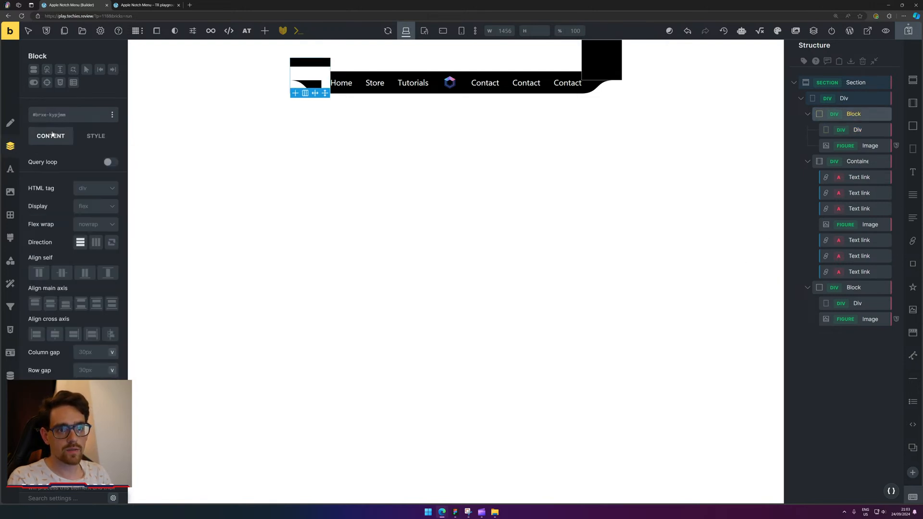
left_click(64, 304)
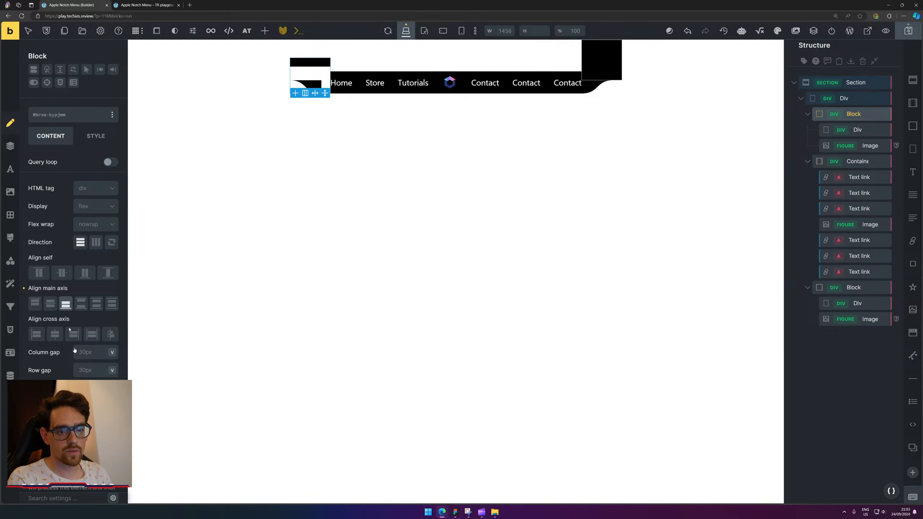
Set the left Block's column gap and row gap both to 0.
left_click(92, 357)
type("0")
left_click(91, 367)
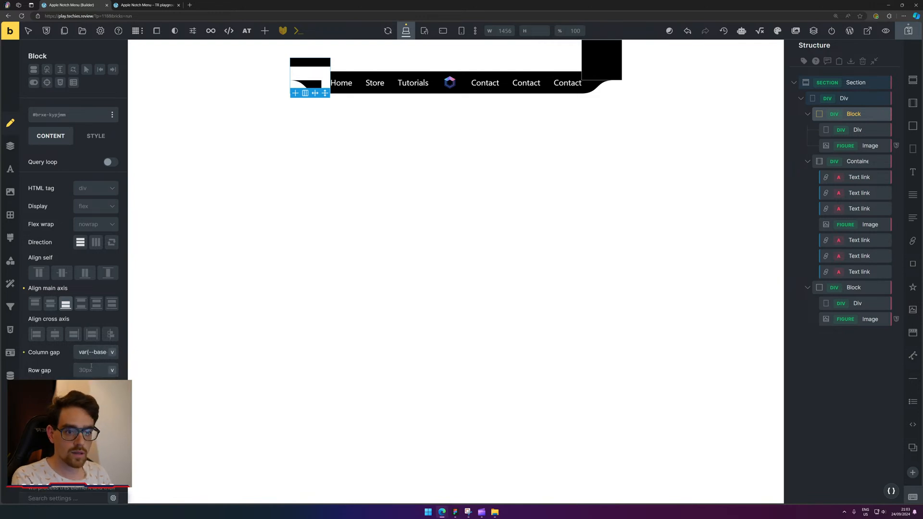
left_click(91, 353)
key("ctrl+a")
type("0")
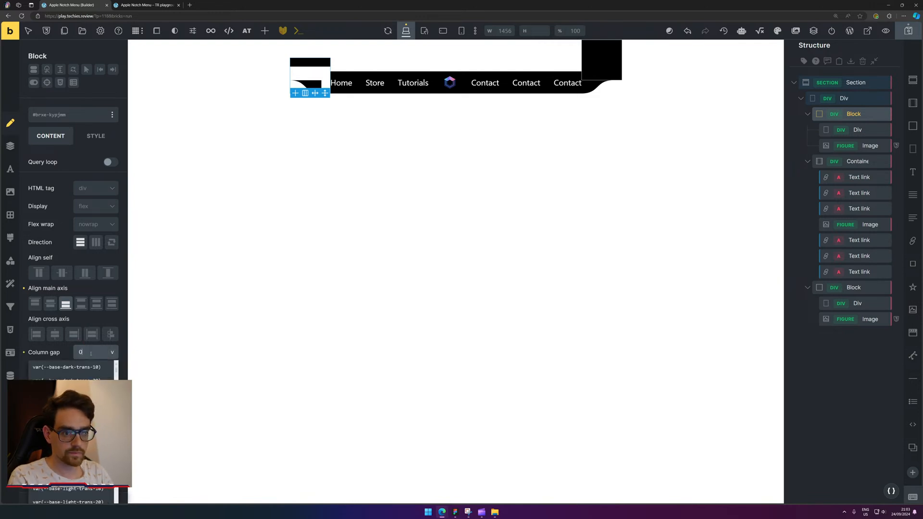
left_click(54, 350)
left_click(80, 370)
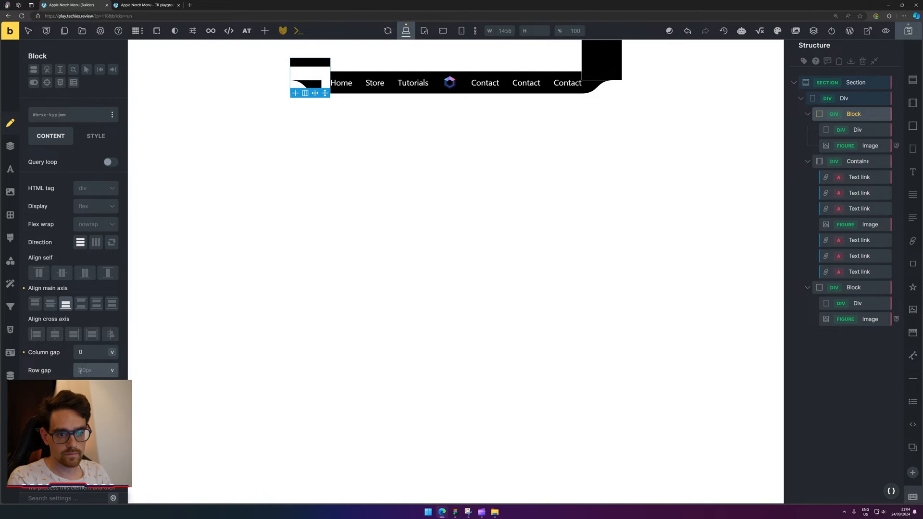
type("0")
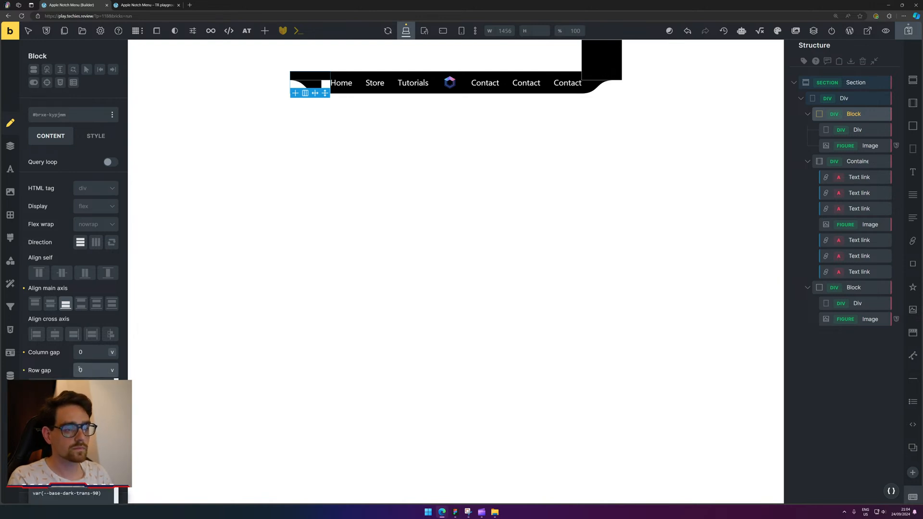
left_click(58, 368)
scroll(59, 368, "down", 5)
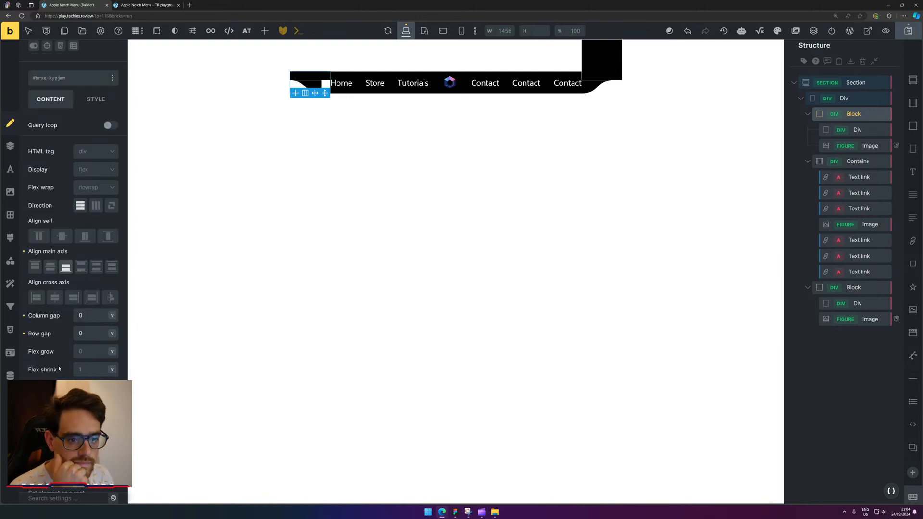
scroll(59, 369, "up", 5)
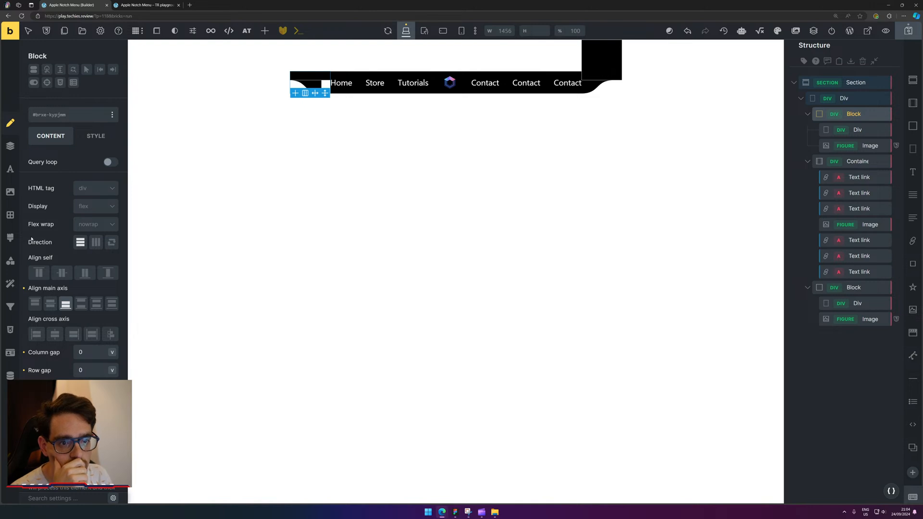
Set the left notch Block's linked border width to 0.
left_click(11, 215)
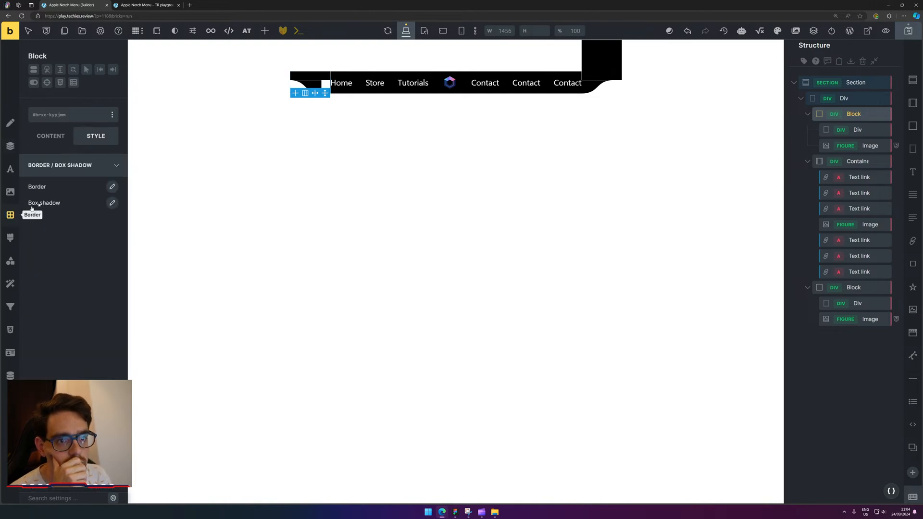
left_click(112, 187)
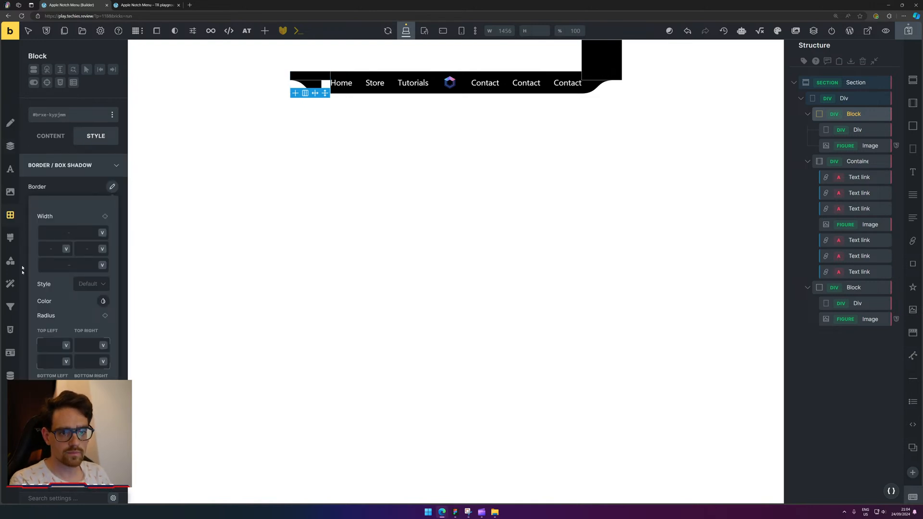
left_click(105, 216)
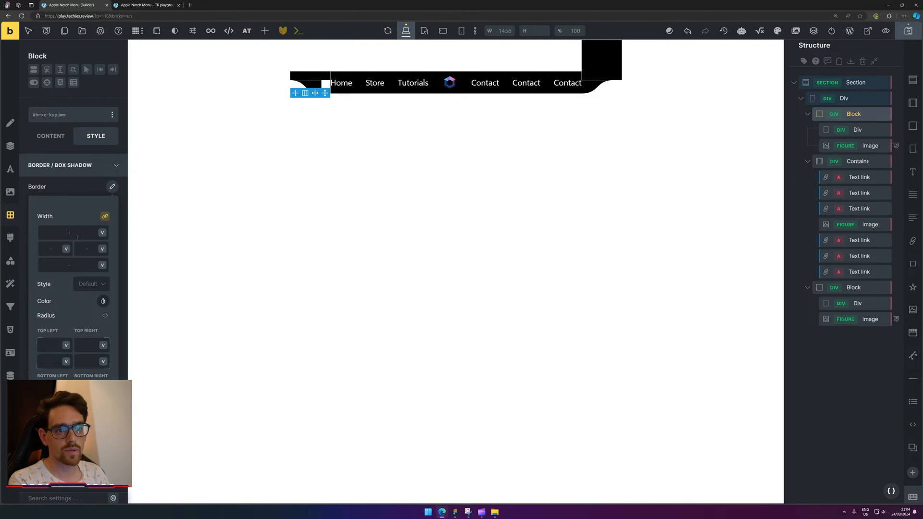
type("0")
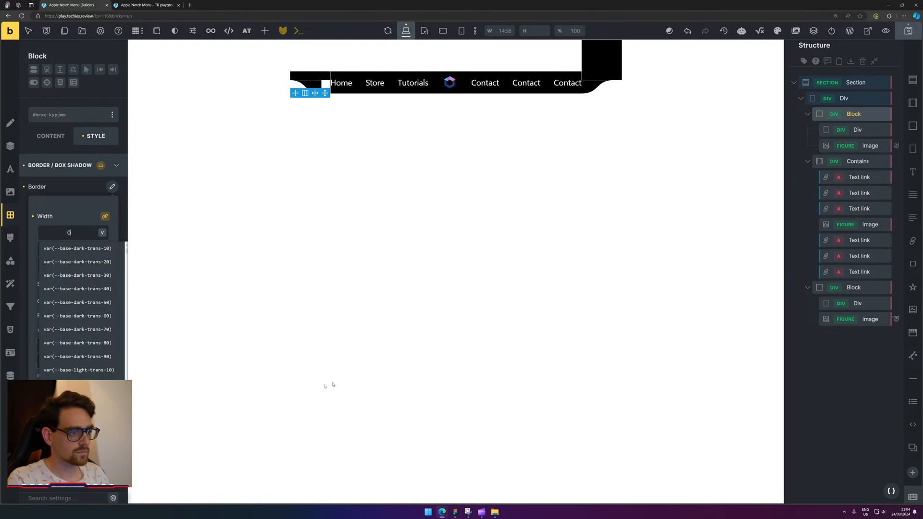
key("Escape")
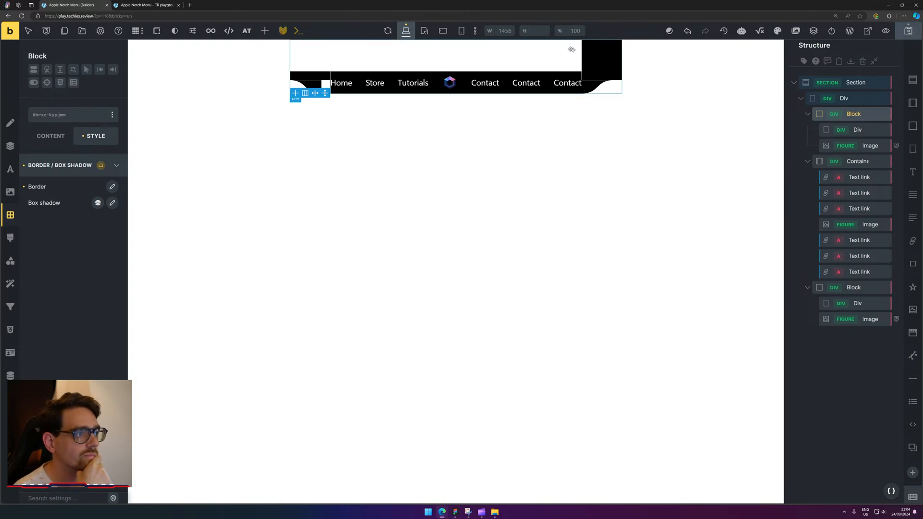
Select the small black div at the left and set its column gap to 0.
left_click(603, 56)
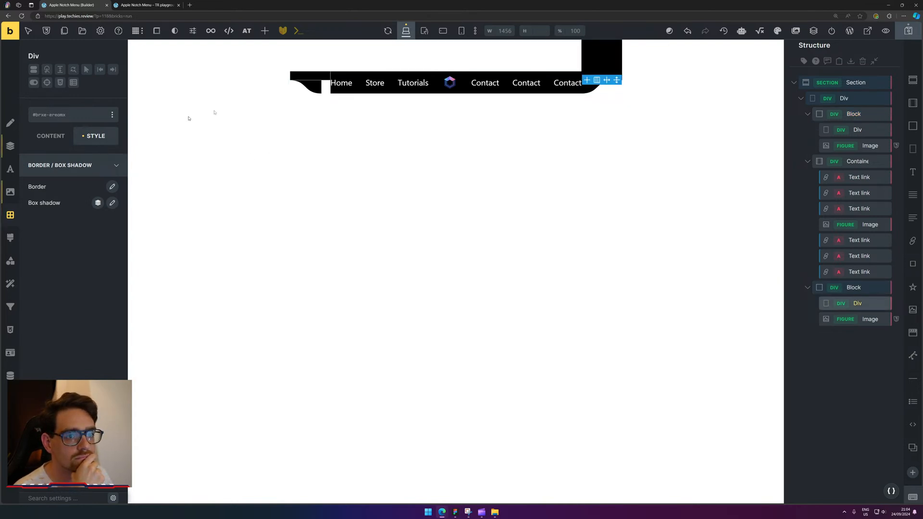
left_click(318, 75)
left_click(398, 109)
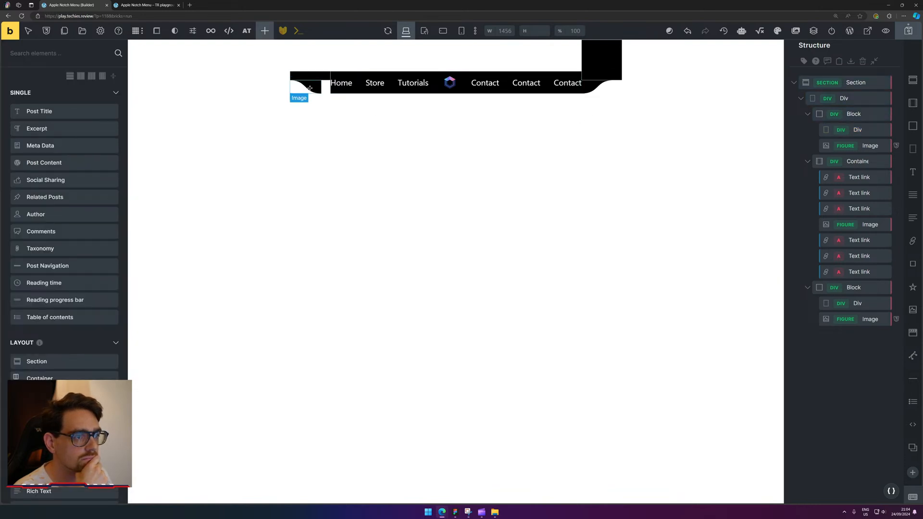
left_click(882, 147)
left_click(835, 115)
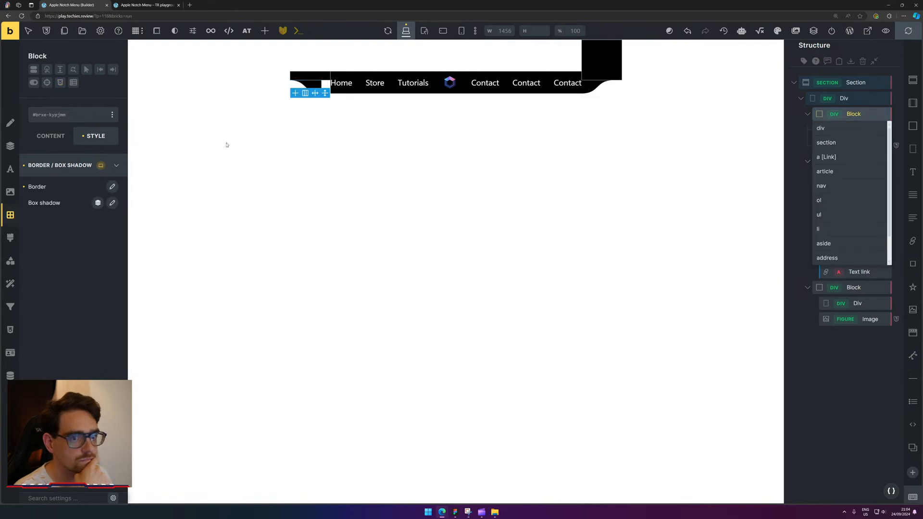
left_click(15, 151)
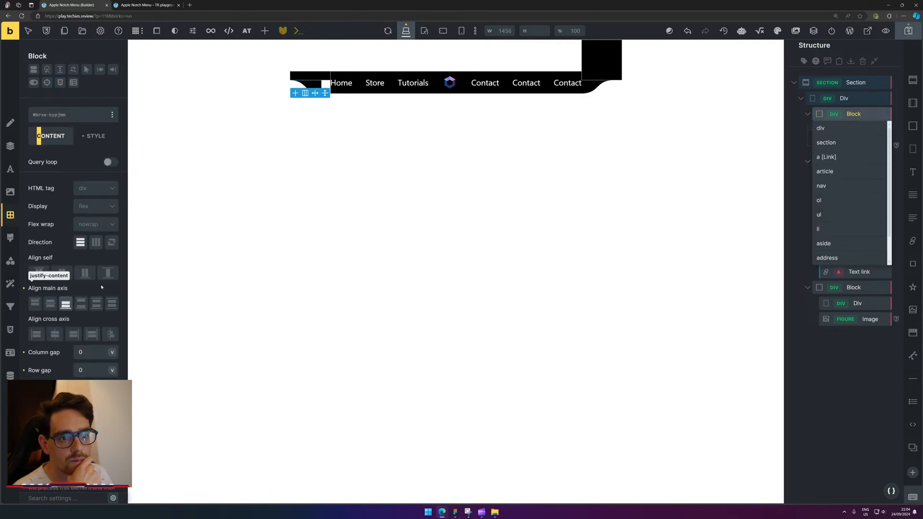
left_click(74, 335)
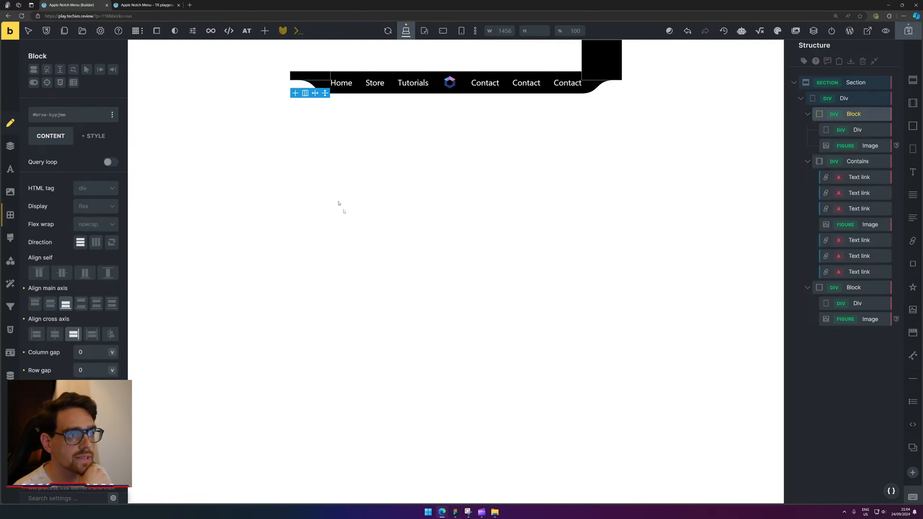
left_click(548, 270)
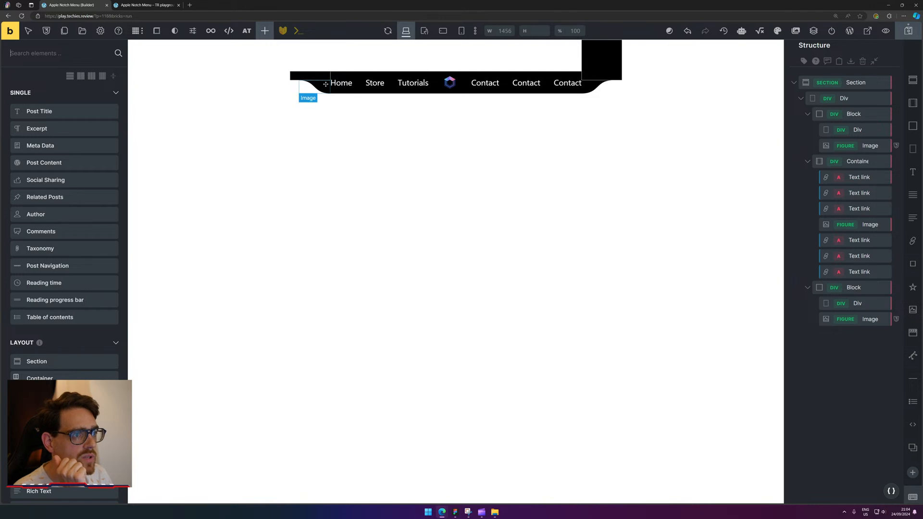
left_click(310, 76)
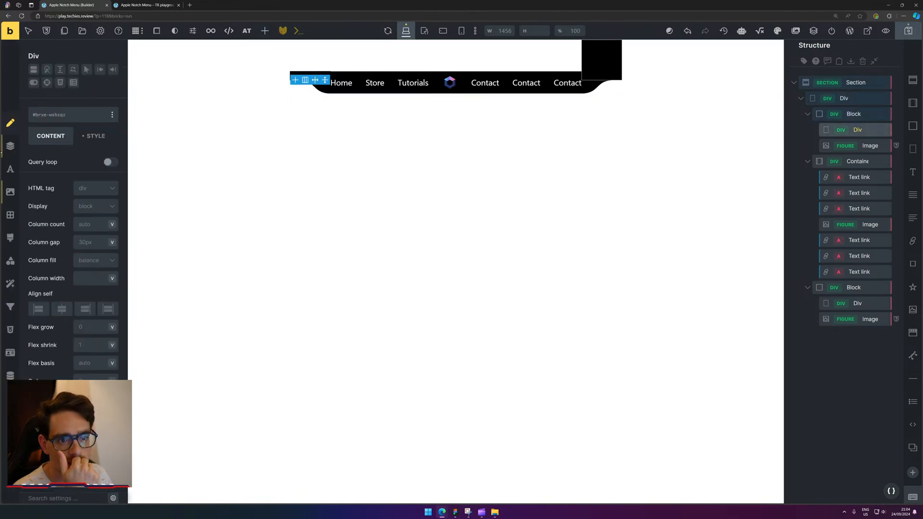
left_click(90, 243)
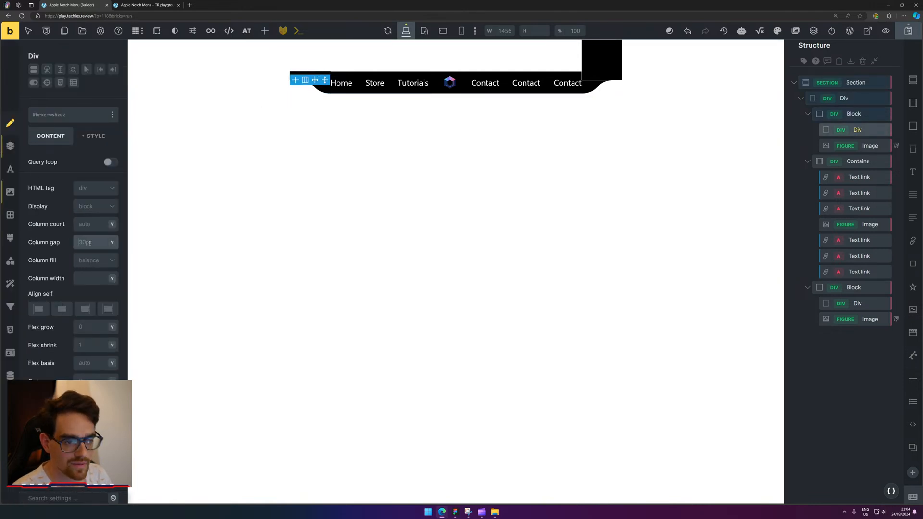
type("0")
left_click(53, 238)
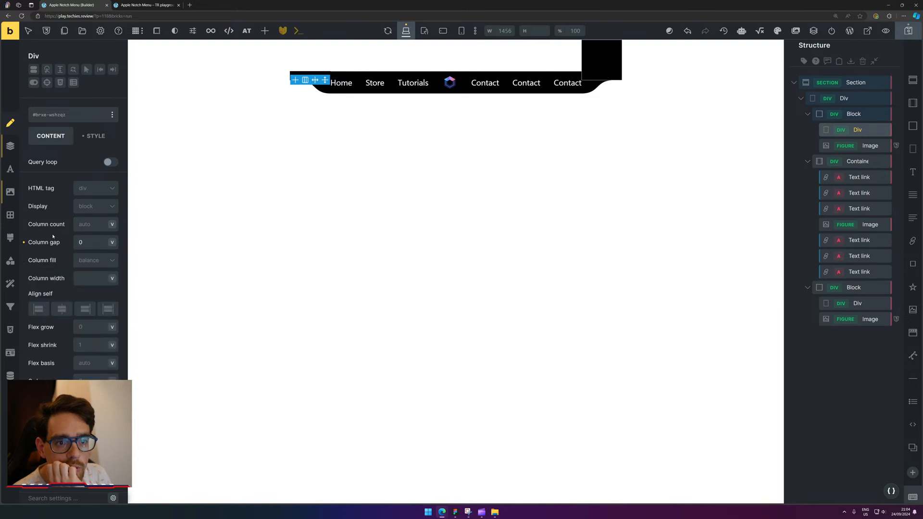
Link the black div's four border widths and set them to 0.
scroll(110, 206, "down", 2)
scroll(91, 301, "down", 2)
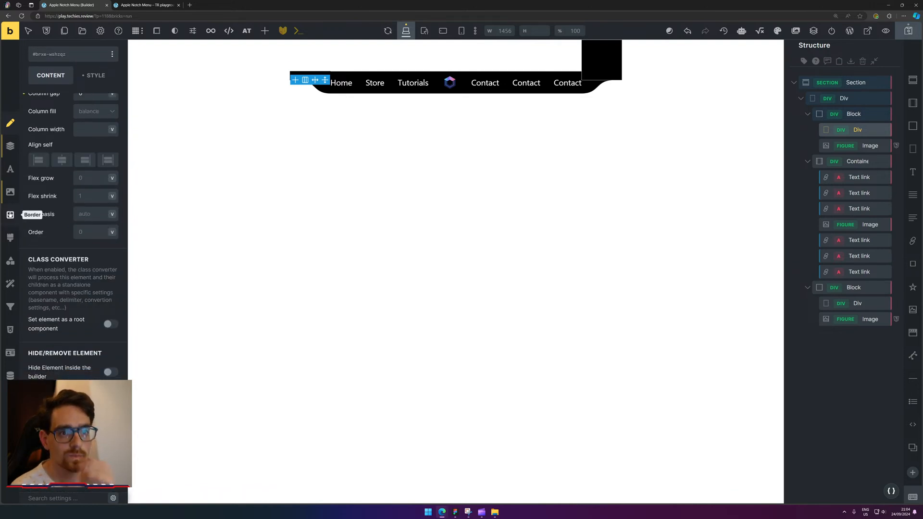
left_click(11, 215)
left_click(112, 186)
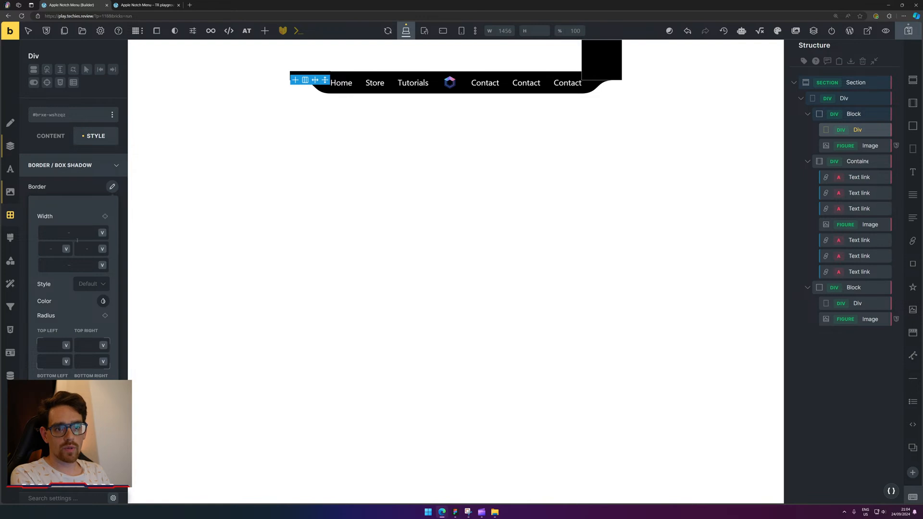
left_click(105, 216)
left_click(74, 230)
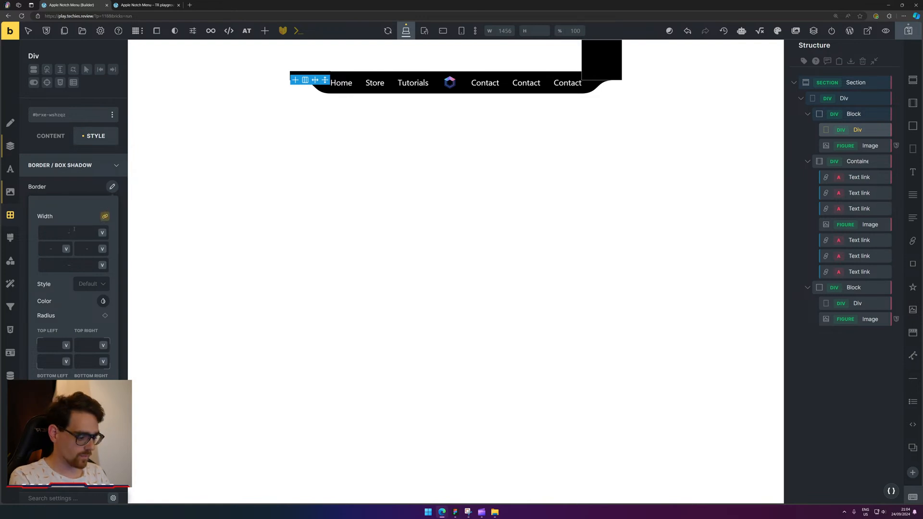
type("0")
left_click(73, 428)
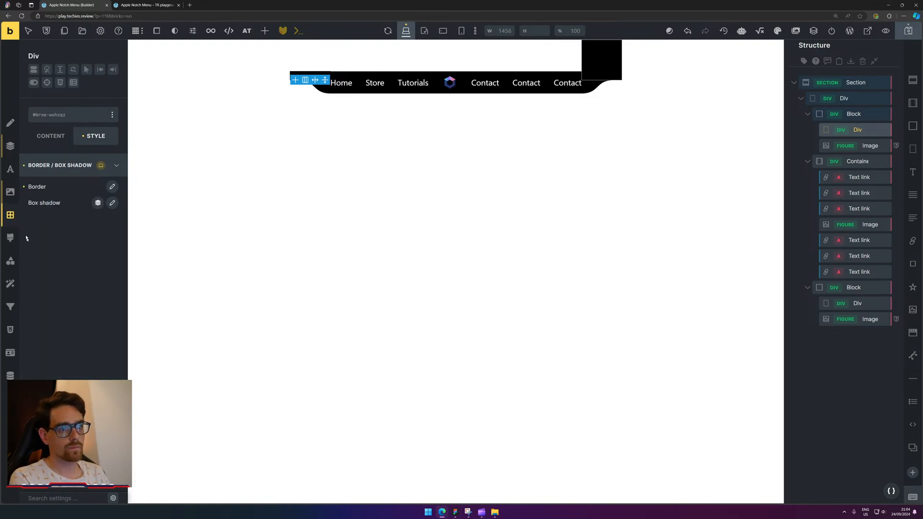
left_click(341, 181)
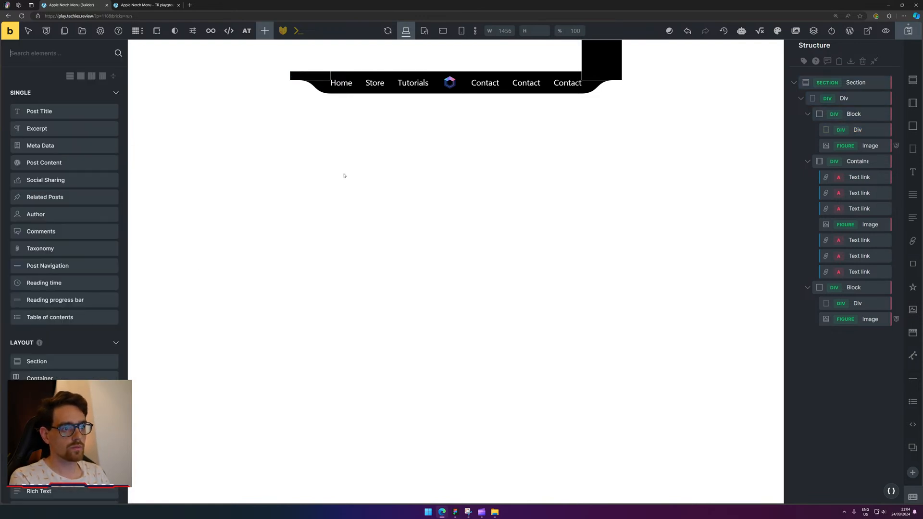
Set the black div's linked margin to 0 and save the page as a draft.
left_click(301, 75)
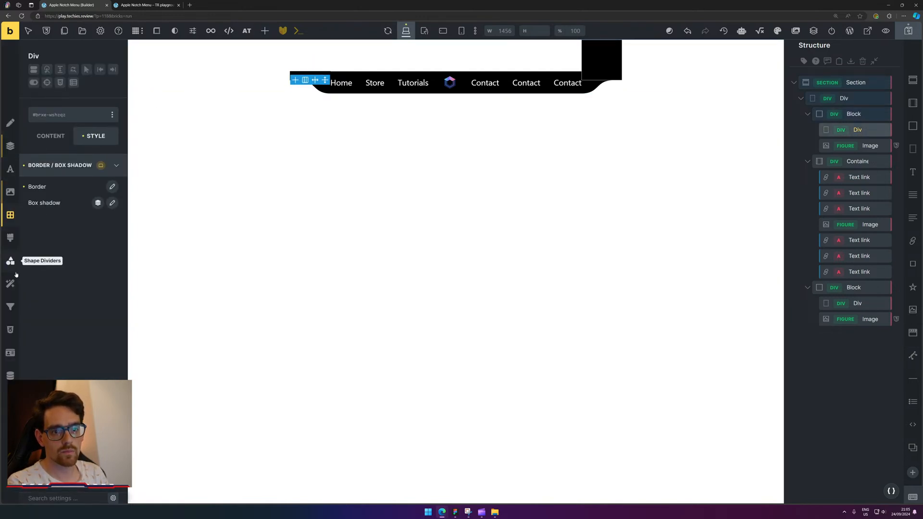
left_click(20, 144)
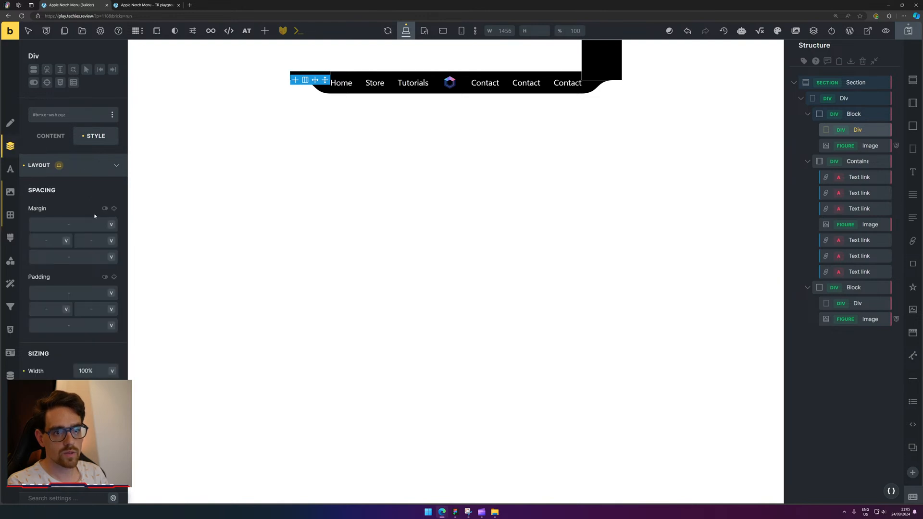
left_click(114, 208)
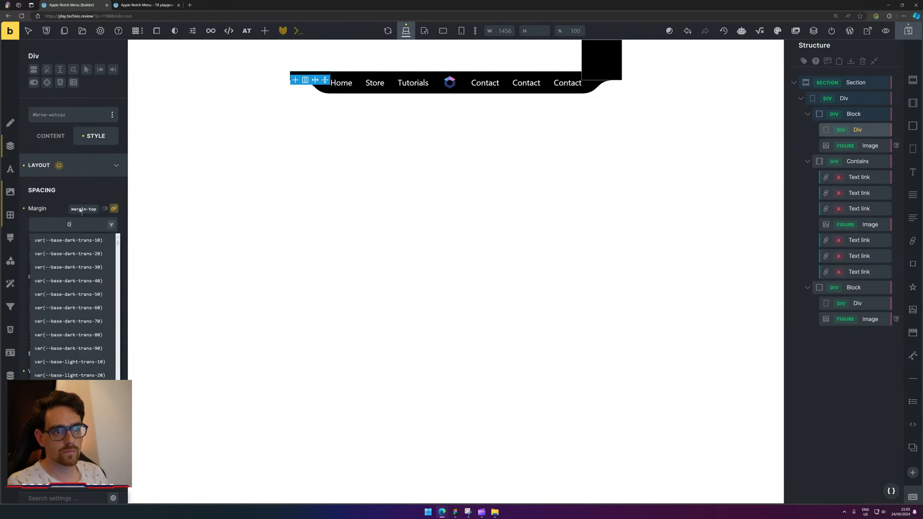
left_click(404, 191)
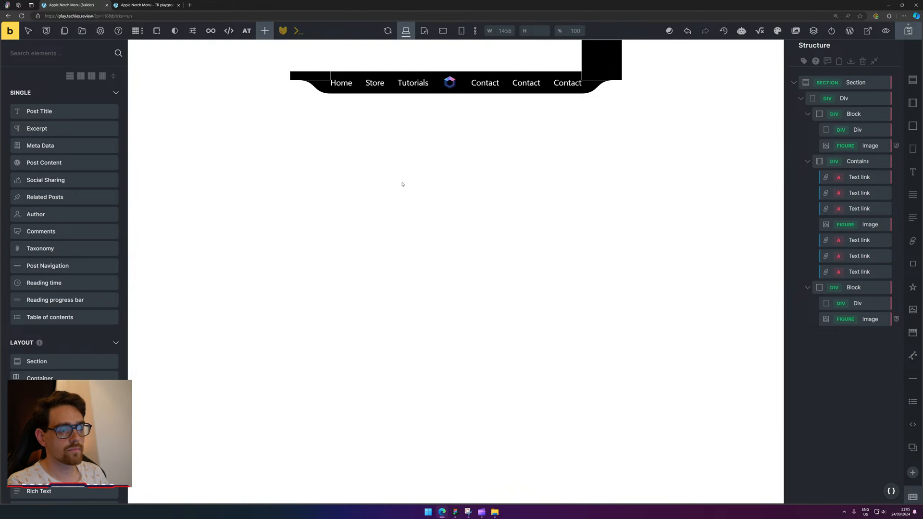
left_click(903, 32)
Reload the frontend preview and inspect the left notch div in DevTools.
key("ctrl+Tab")
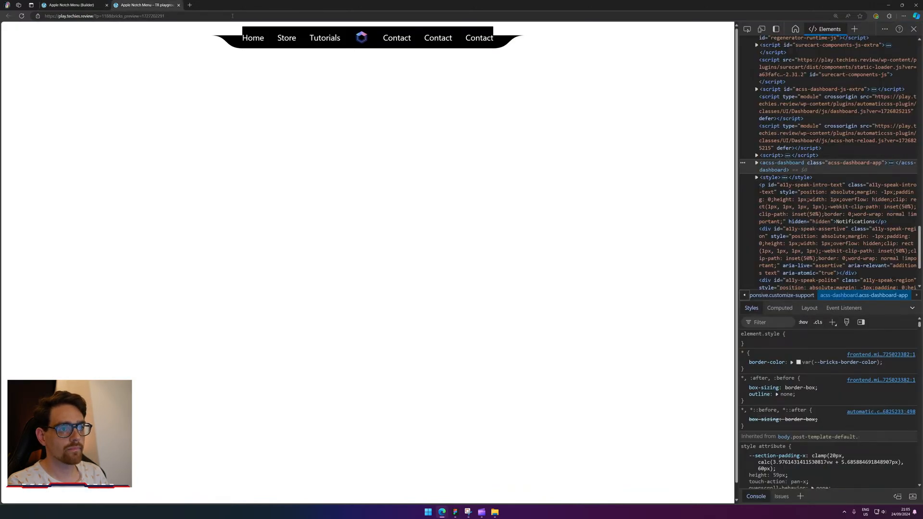
left_click(22, 16)
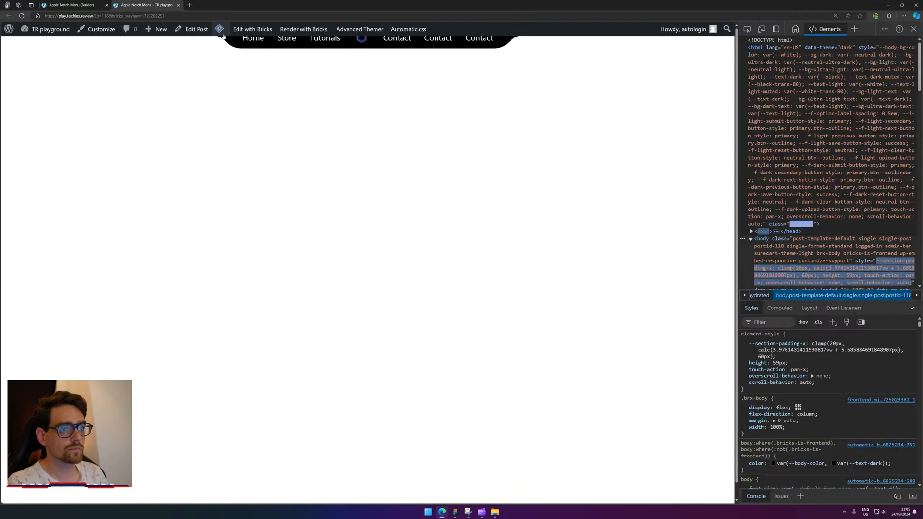
right_click(481, 31)
left_click(526, 193)
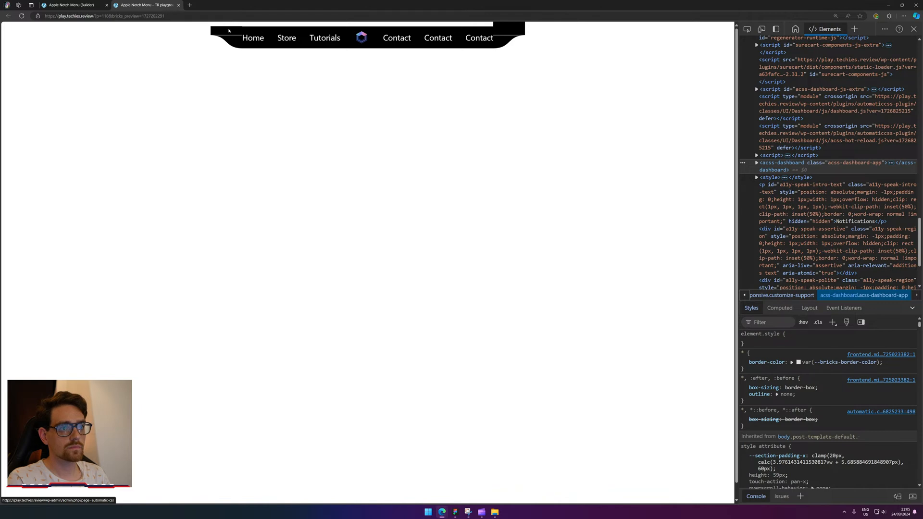
right_click(228, 30)
left_click(250, 192)
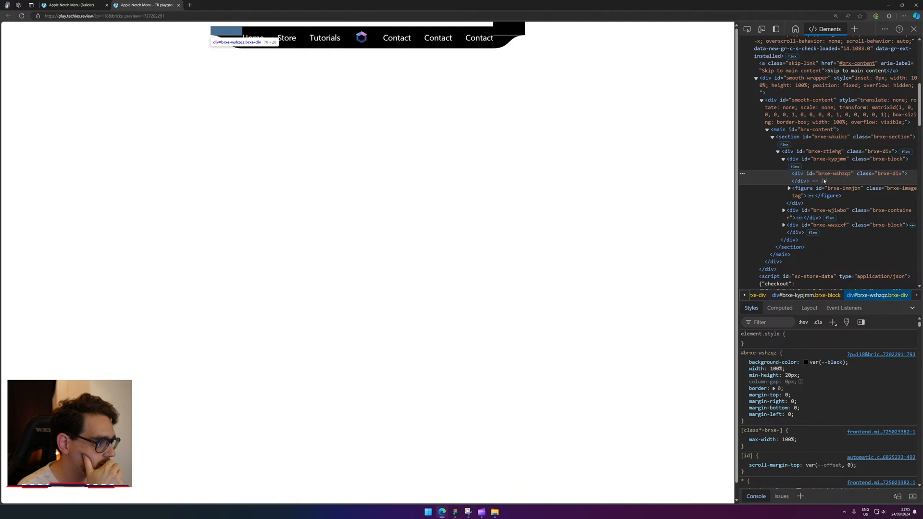
Add margin: 0 to the #brxe-kypjmm block's rule in Styles.
left_click(824, 166)
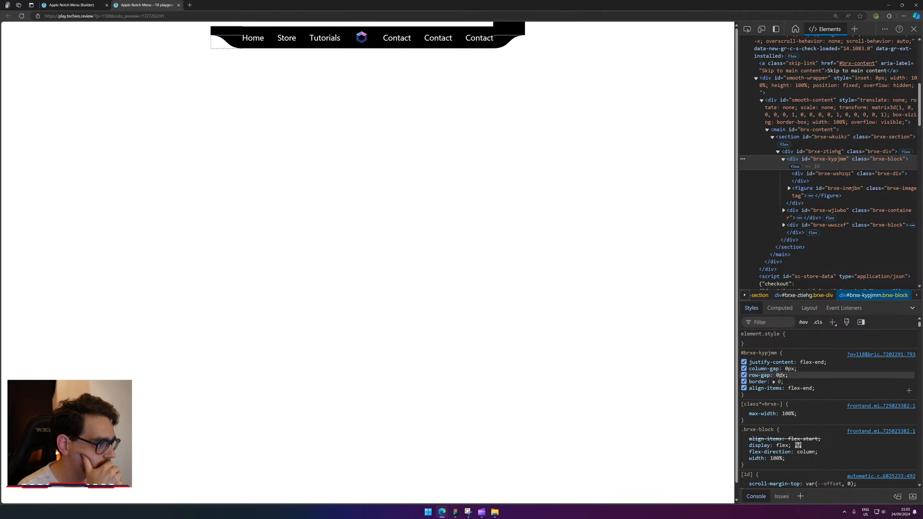
scroll(812, 375, "down", 2)
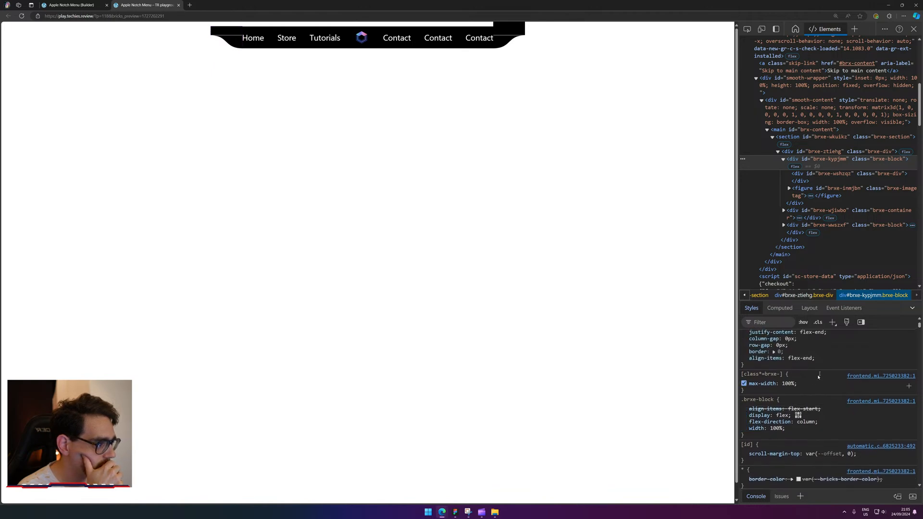
scroll(817, 375, "down", 2)
scroll(832, 365, "down", 3)
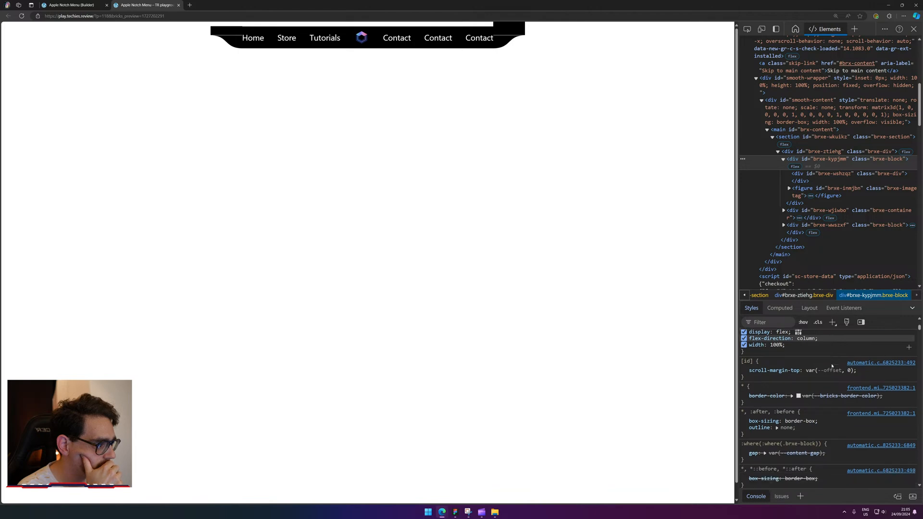
scroll(832, 365, "down", 1)
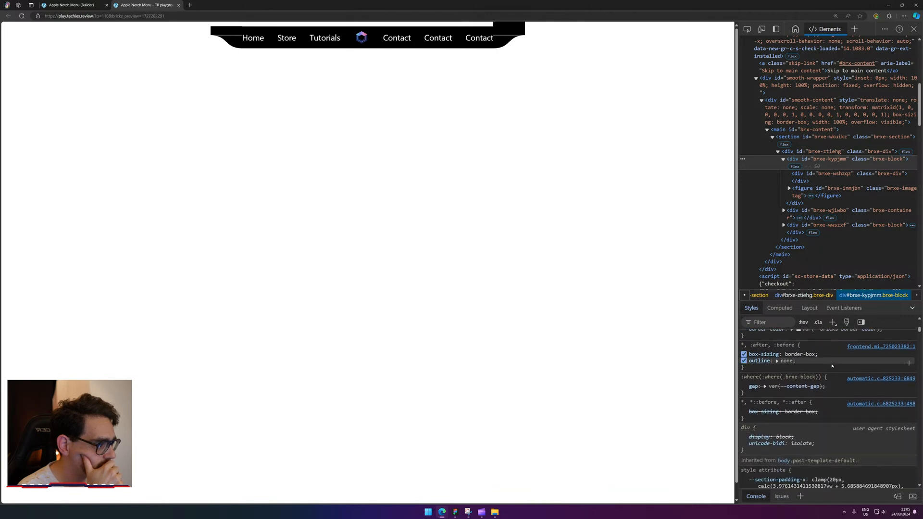
scroll(832, 365, "up", 7)
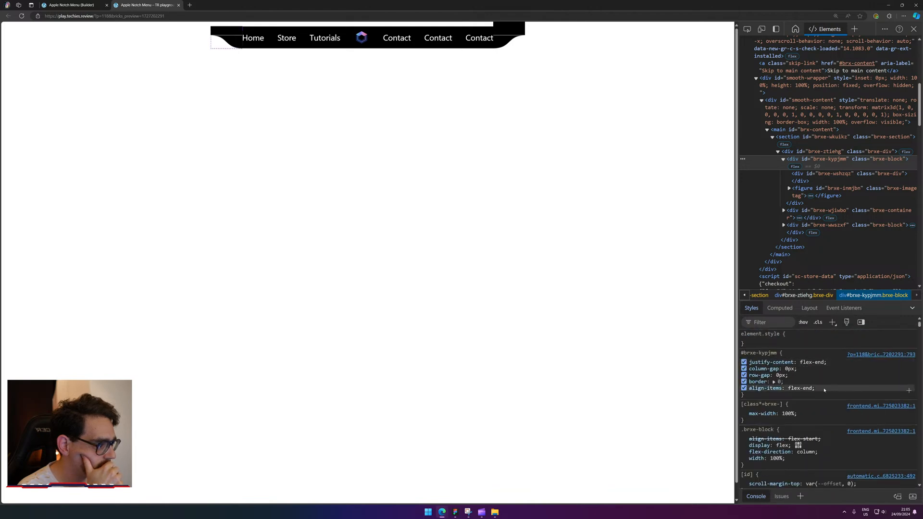
left_click(824, 389)
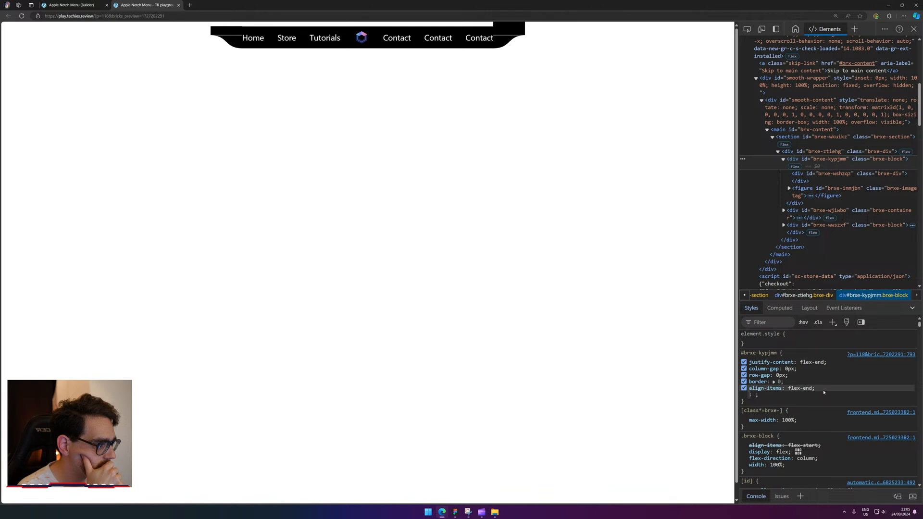
type("margin: 0;")
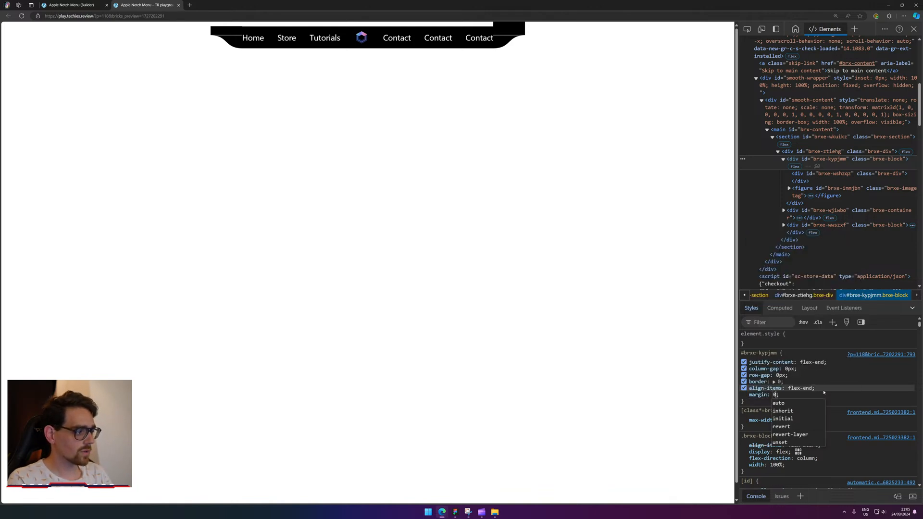
left_click(837, 397)
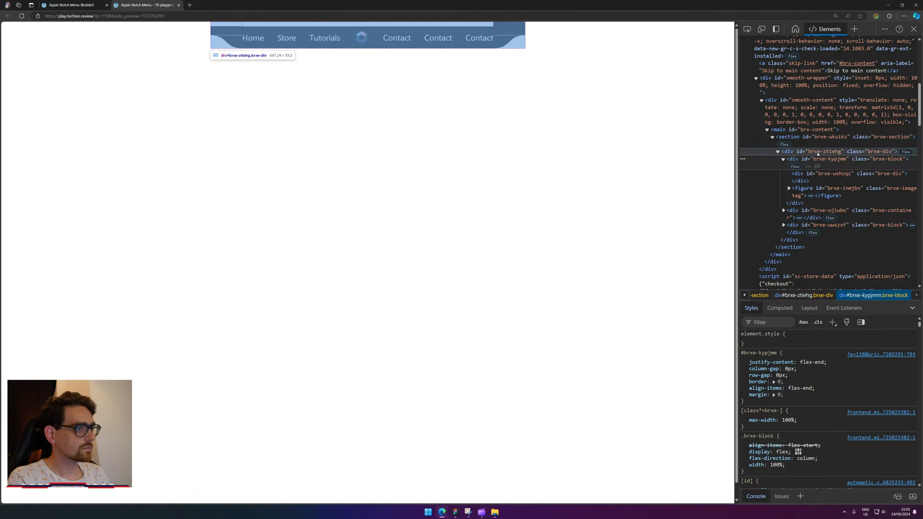
Inspect brxe-ztiehg and brxe-wshzqz, then check brxe-kypjmm's computed border values.
left_click(818, 153)
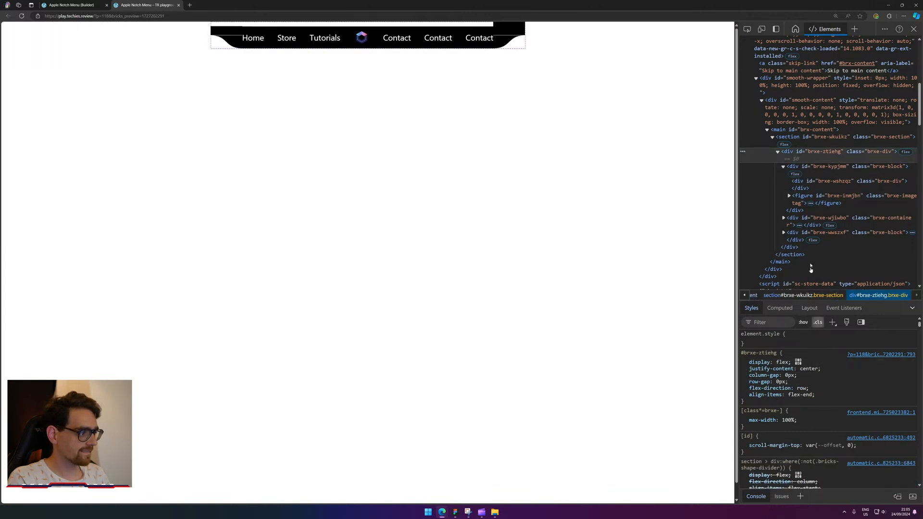
left_click(824, 182)
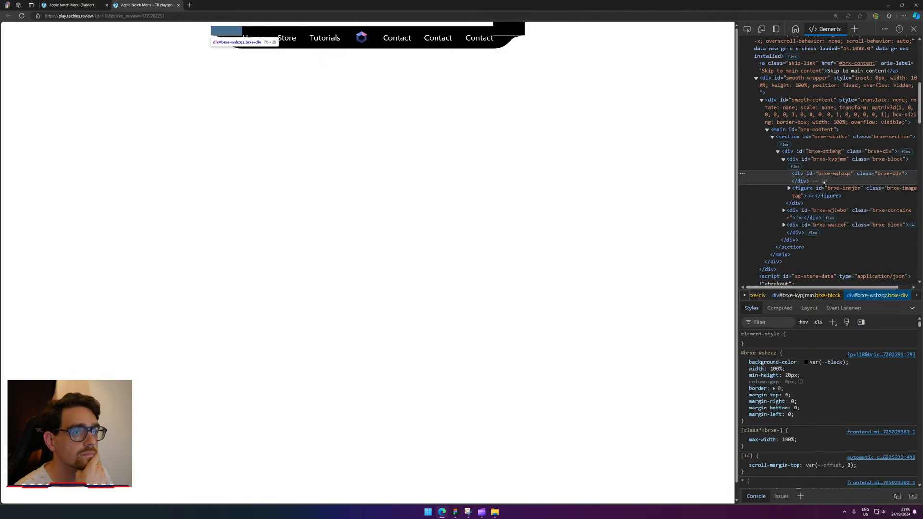
left_click(825, 167)
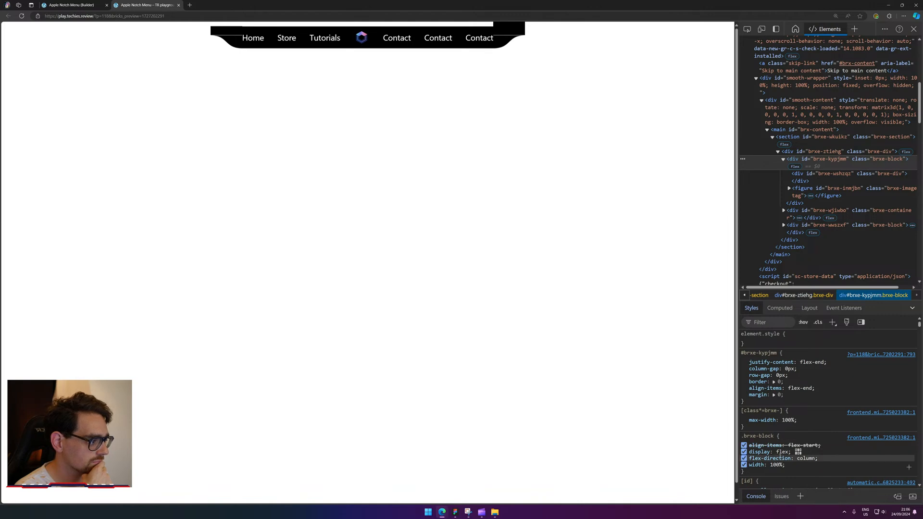
scroll(801, 386, "down", 2)
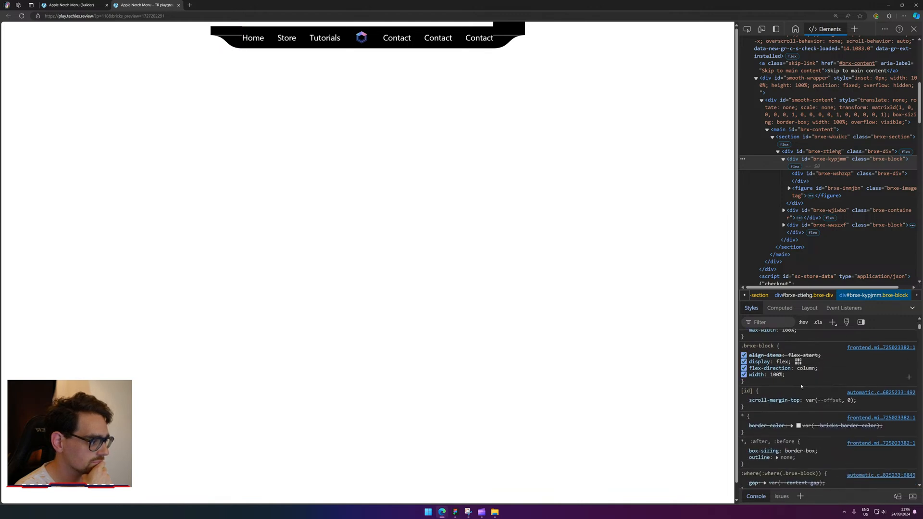
left_click(779, 308)
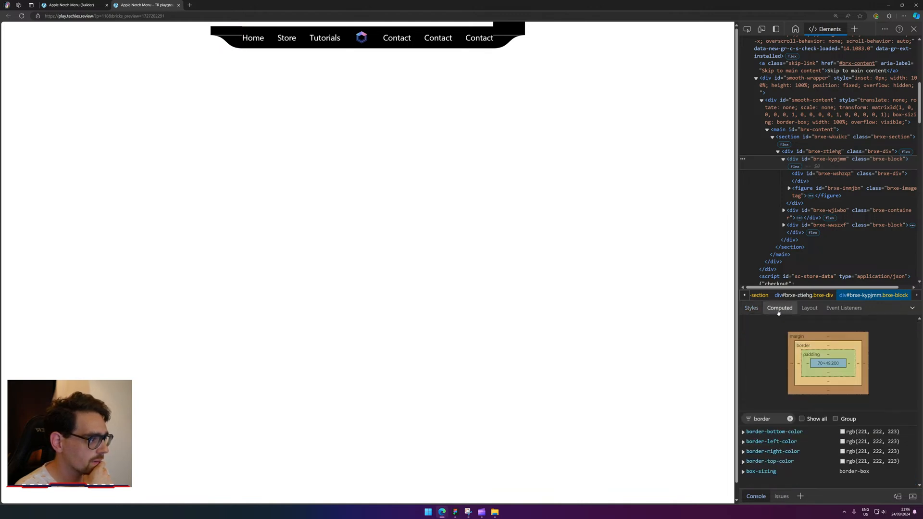
scroll(812, 431, "down", 1)
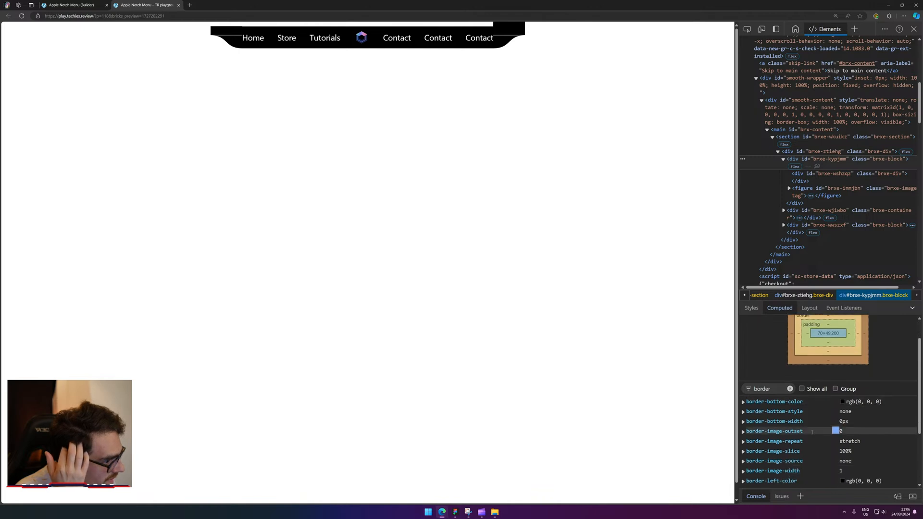
scroll(812, 432, "down", 1)
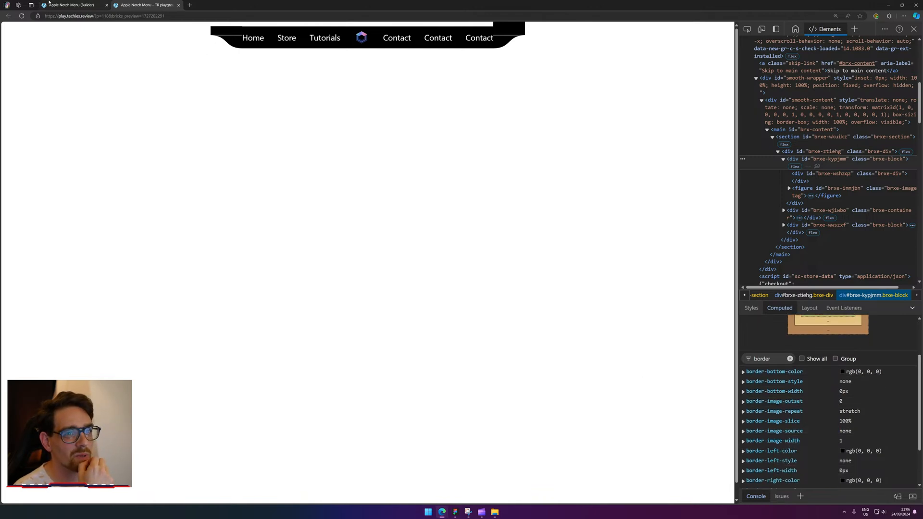
left_click(50, 4)
left_click(387, 32)
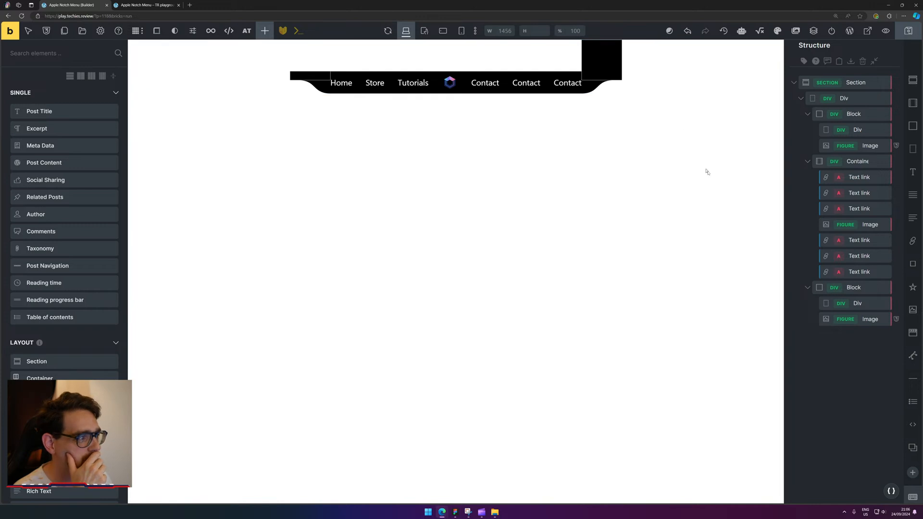
Add a new Section below the nav and select its Container in the structure.
left_click(913, 79)
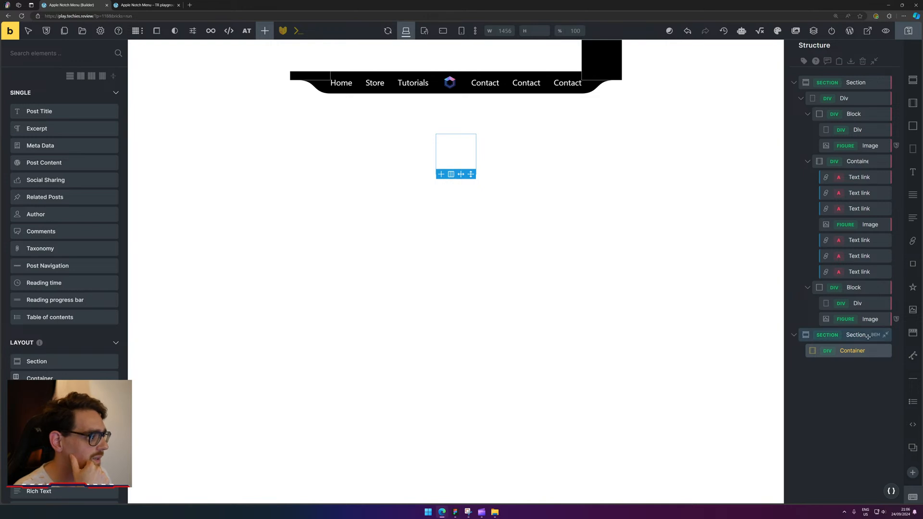
left_click(861, 352)
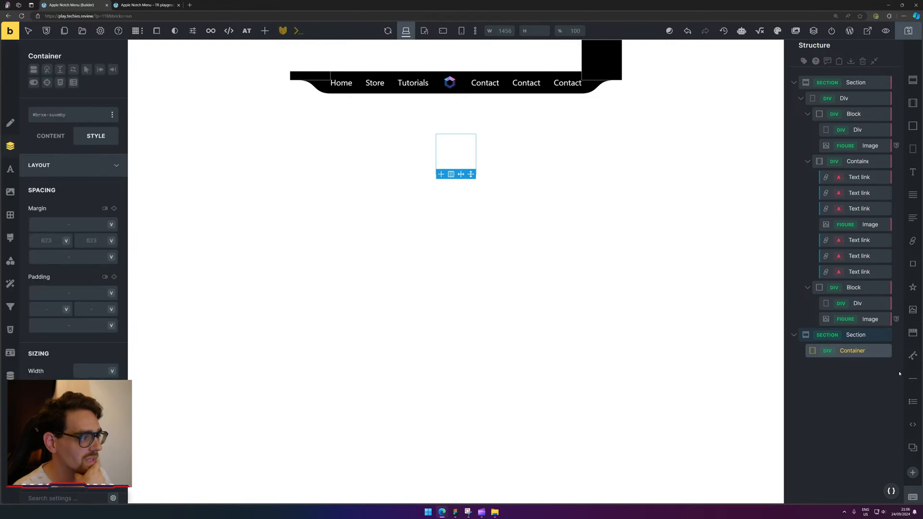
left_click(807, 115)
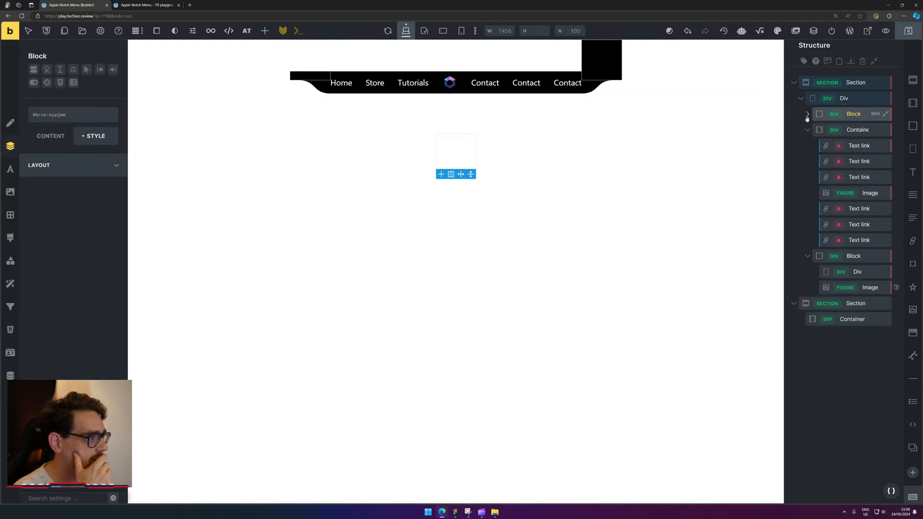
left_click(808, 129)
left_click(808, 146)
left_click(852, 177)
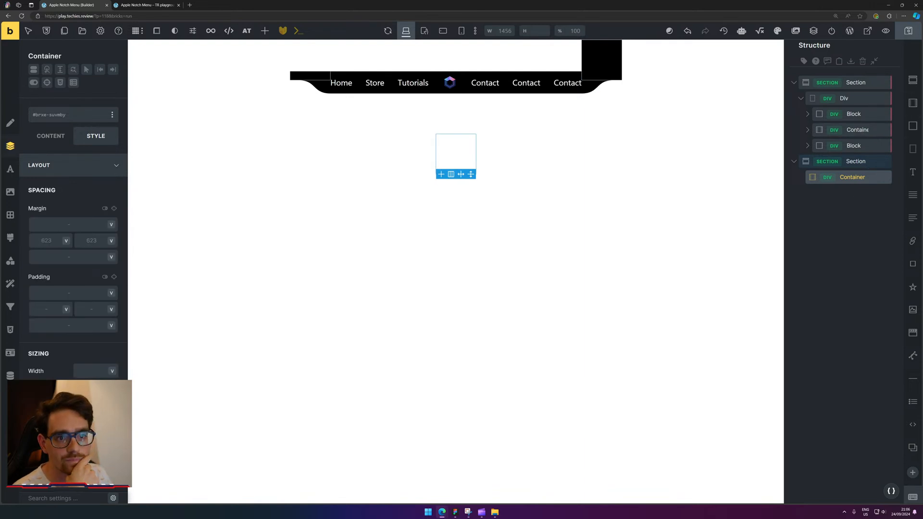
Set the new Container's display to grid.
left_click(50, 137)
left_click(102, 186)
left_click(102, 187)
left_click(99, 206)
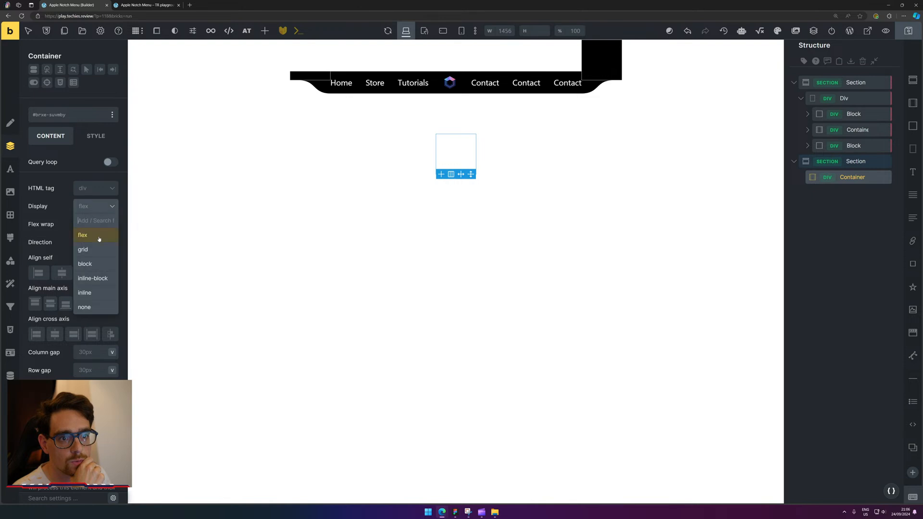
left_click(97, 250)
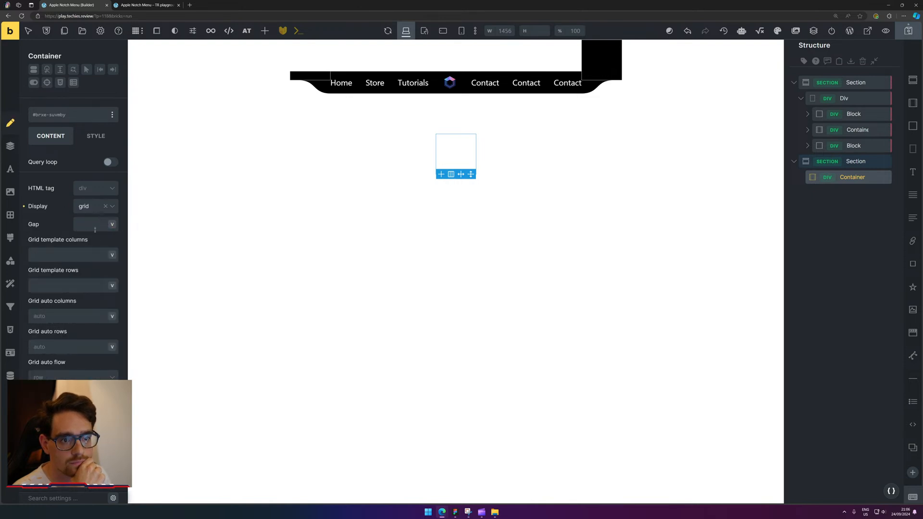
left_click(111, 226)
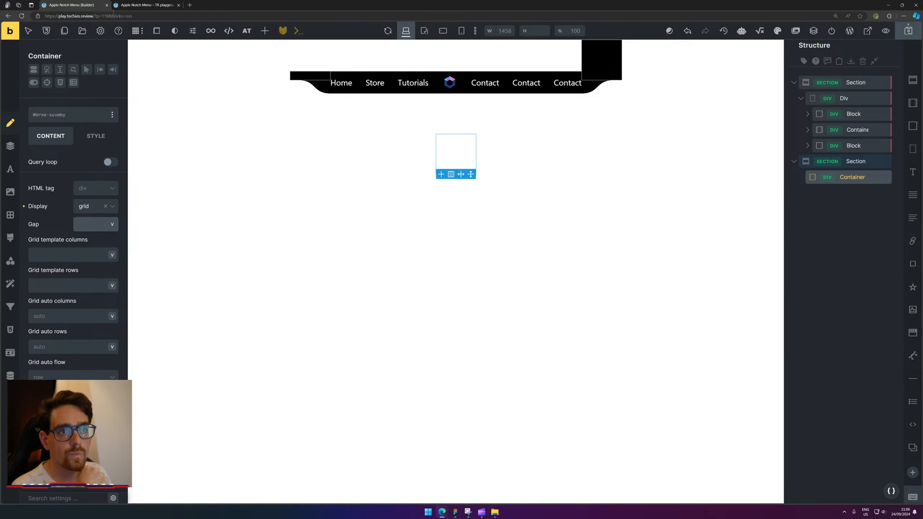
Open the site's WordPress dashboard in a new browser tab.
key("ctrl+l")
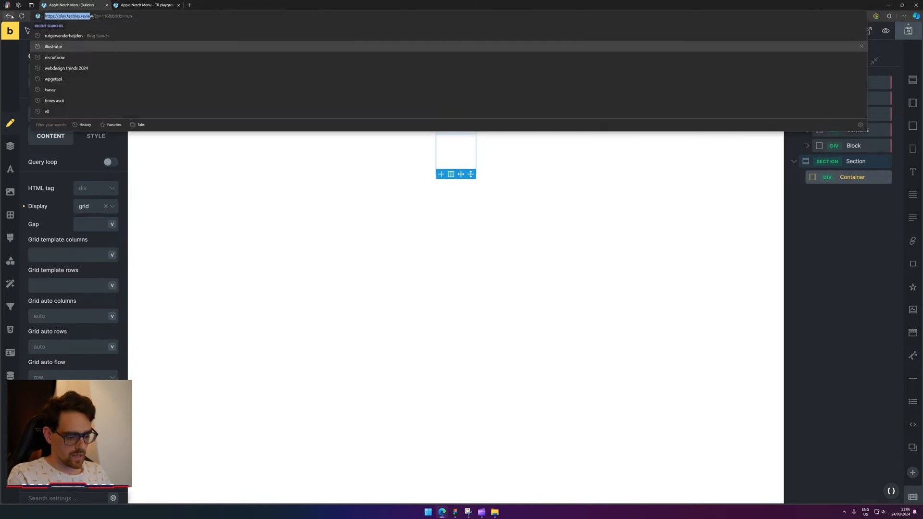
key("ctrl+Right")
key("ctrl+shift+Left")
key("ctrl+c")
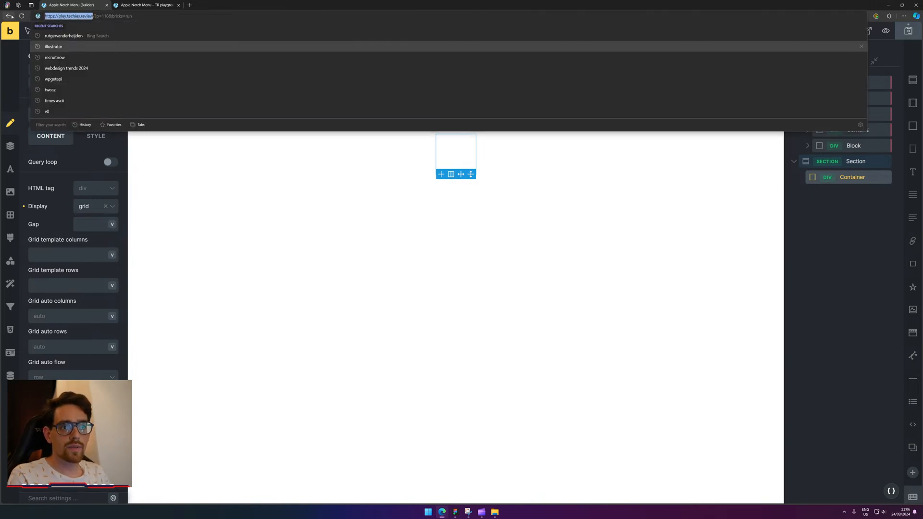
key("ctrl+t")
key("ctrl+v")
key("Down")
key("Down")
key("Down")
key("Return")
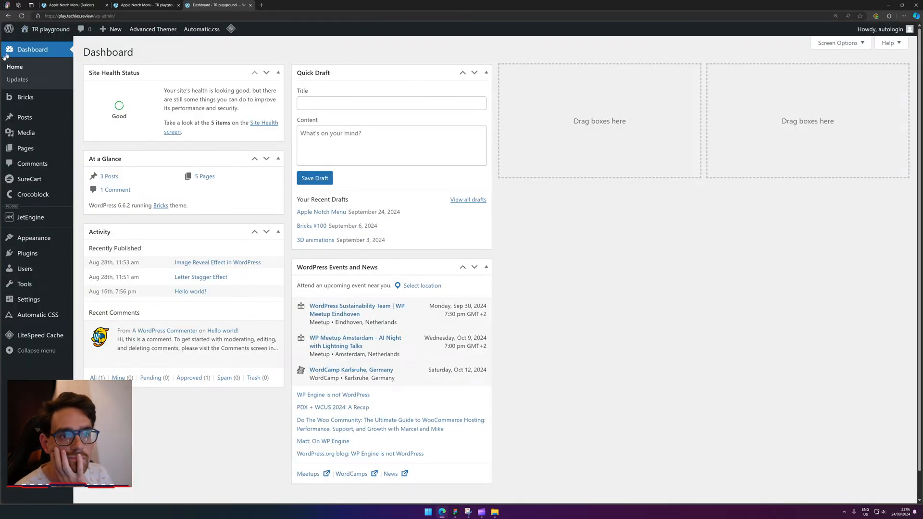
Open Advanced Themer's theme settings and look through the Global Settings and CSS Variables sections.
mouse_move(55, 98)
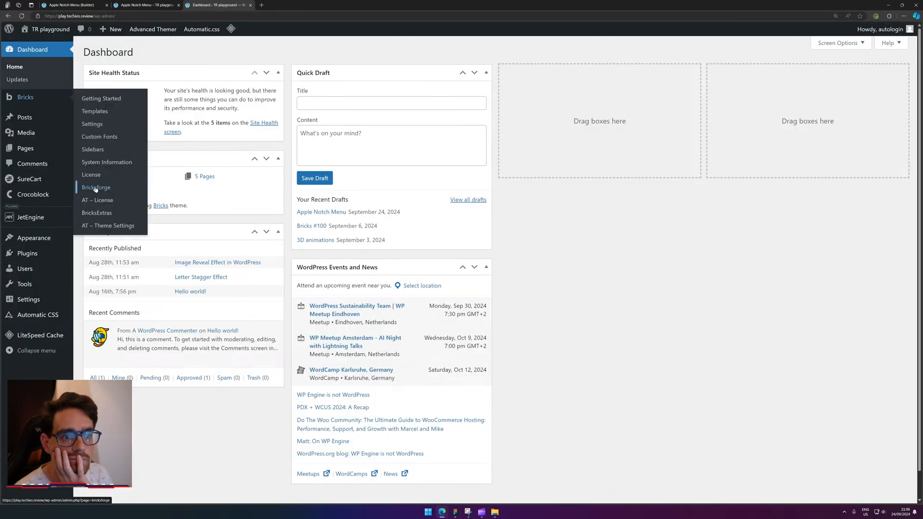
left_click(115, 225)
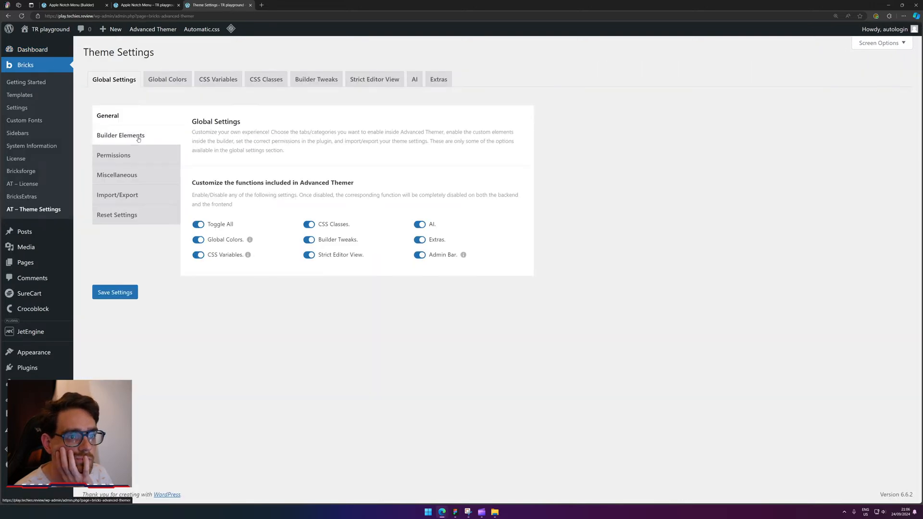
left_click(139, 137)
left_click(122, 155)
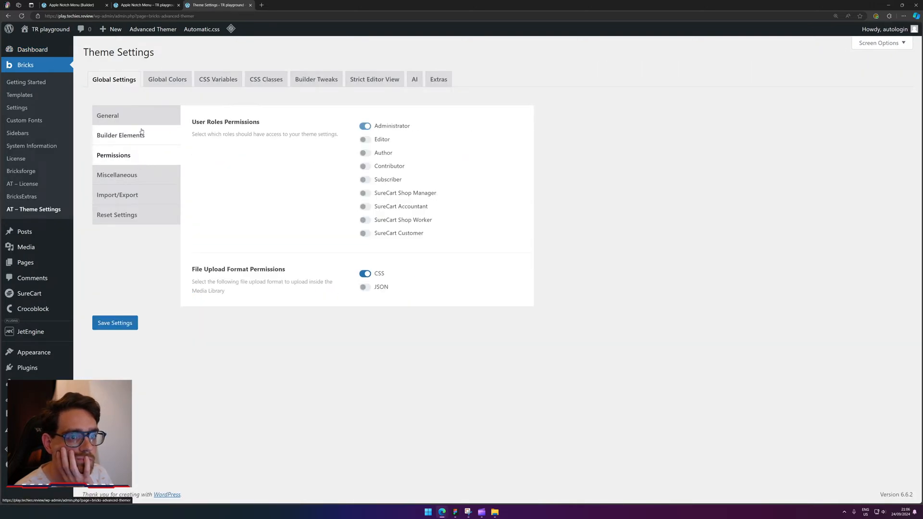
left_click(141, 131)
left_click(145, 116)
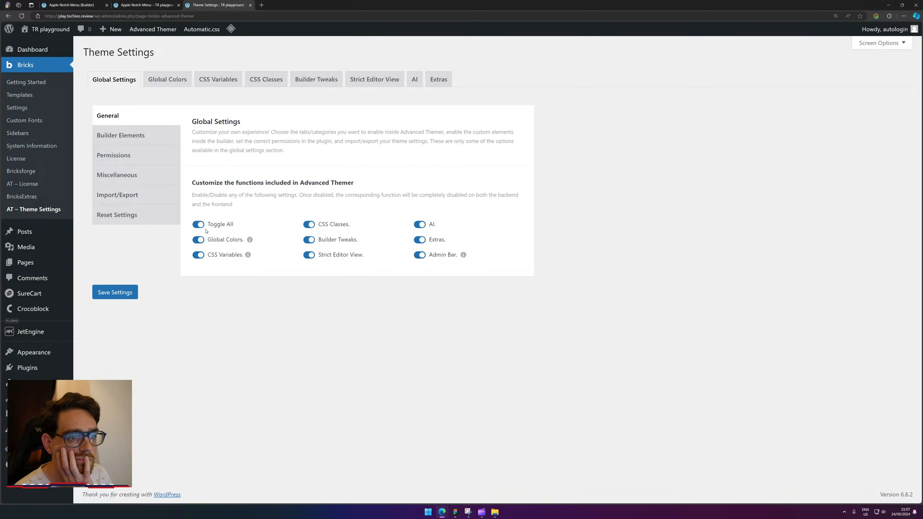
left_click(131, 4)
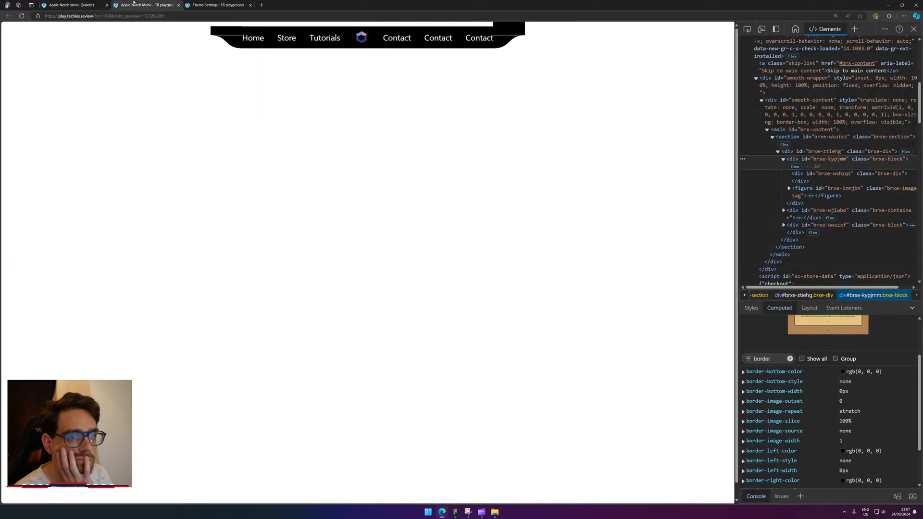
left_click(197, 1)
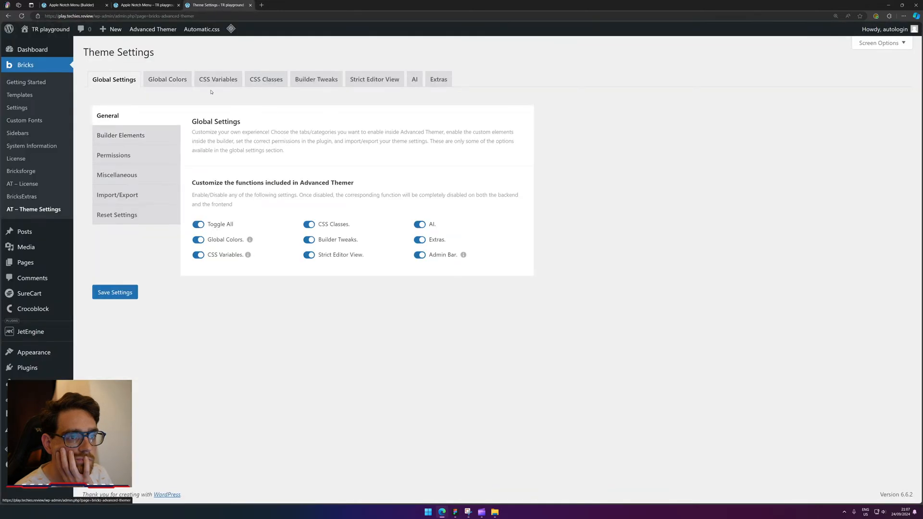
left_click(198, 81)
left_click(165, 86)
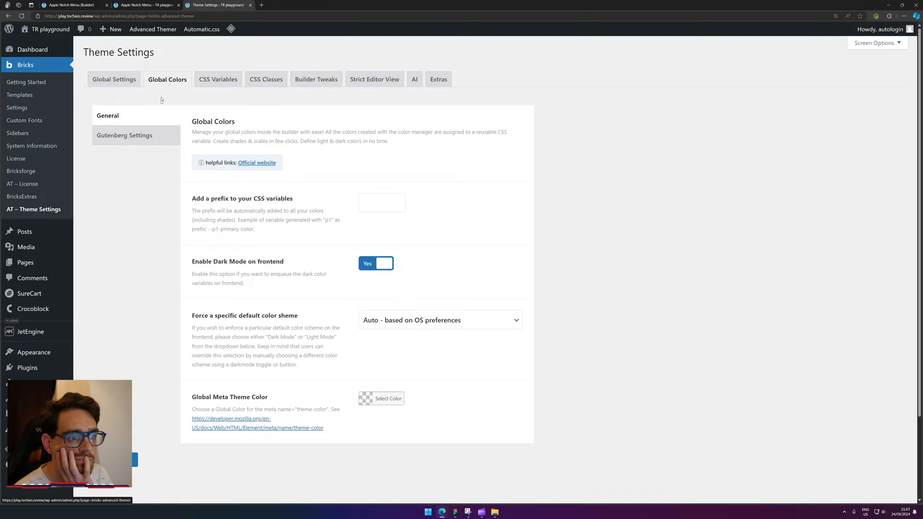
left_click(155, 136)
left_click(213, 81)
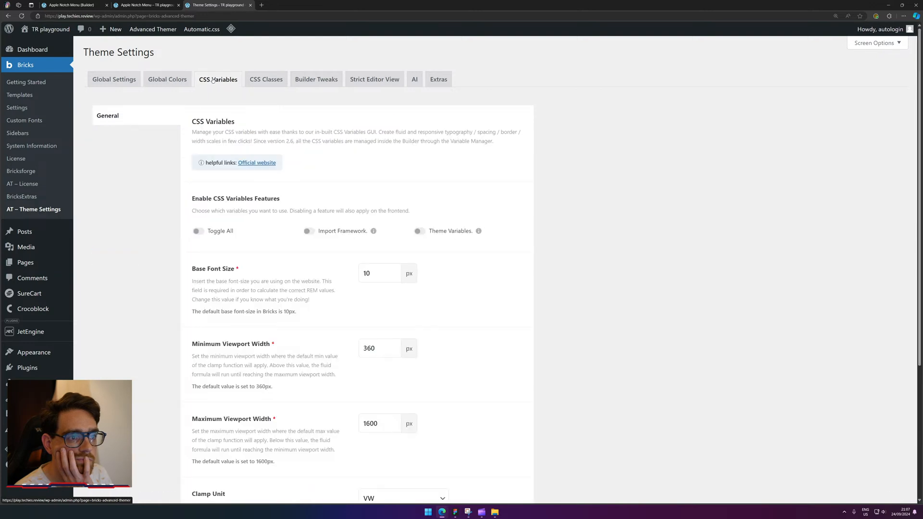
scroll(561, 269, "down", 4)
scroll(560, 269, "up", 4)
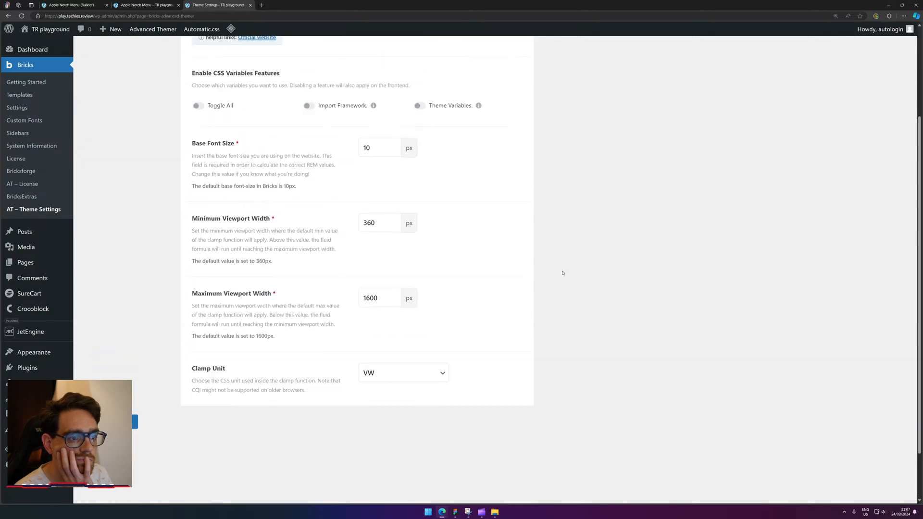
Look through the CSS Classes and Builder Tweaks settings, including grid utilities and keyboard shortcuts.
left_click(262, 81)
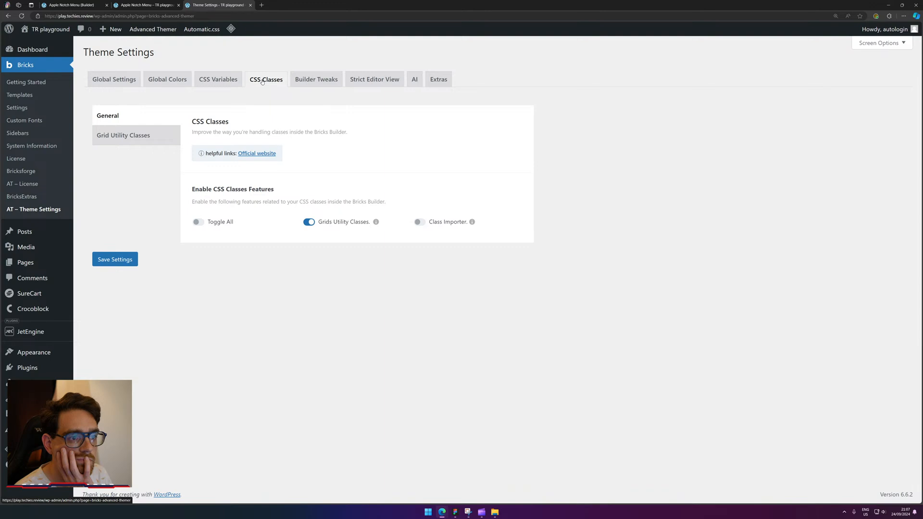
left_click(123, 139)
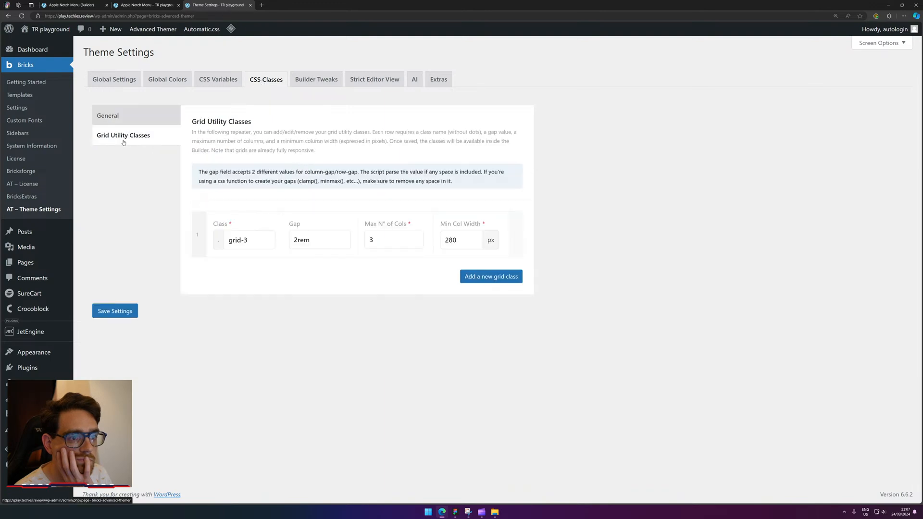
left_click(147, 122)
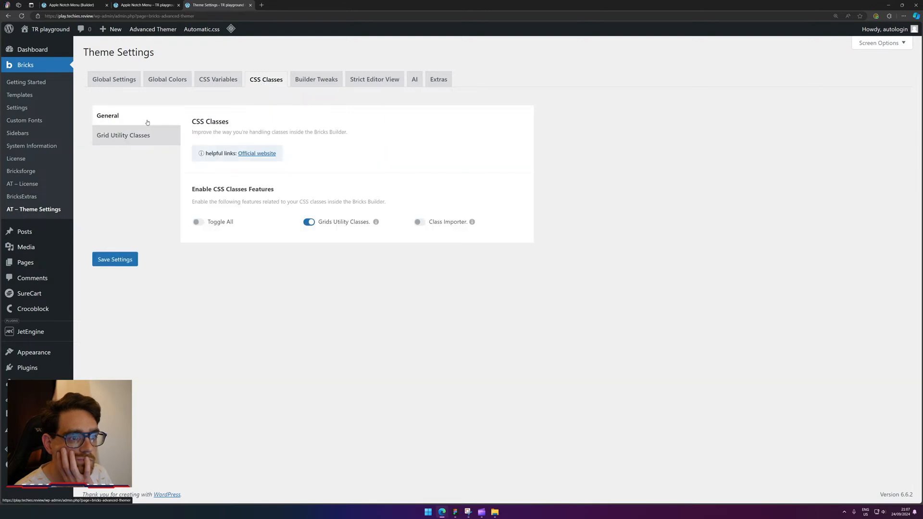
left_click(337, 80)
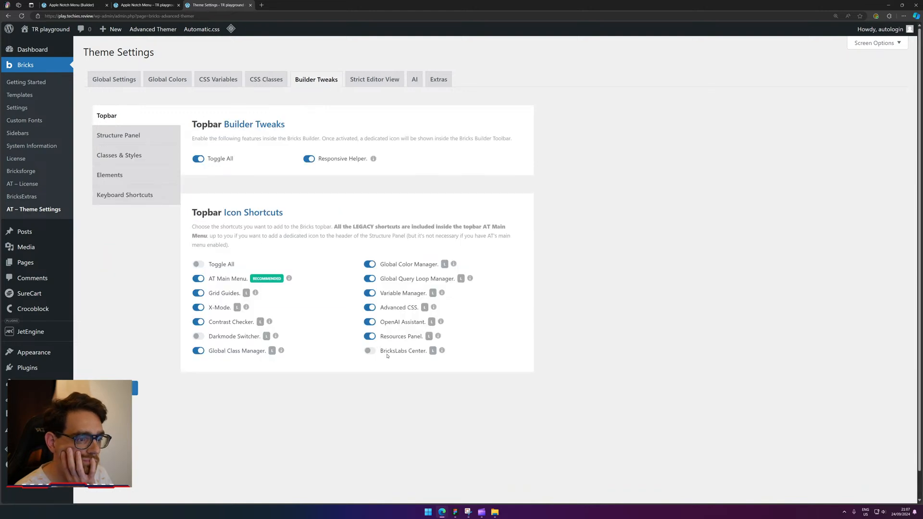
left_click(108, 139)
scroll(374, 192, "down", 5)
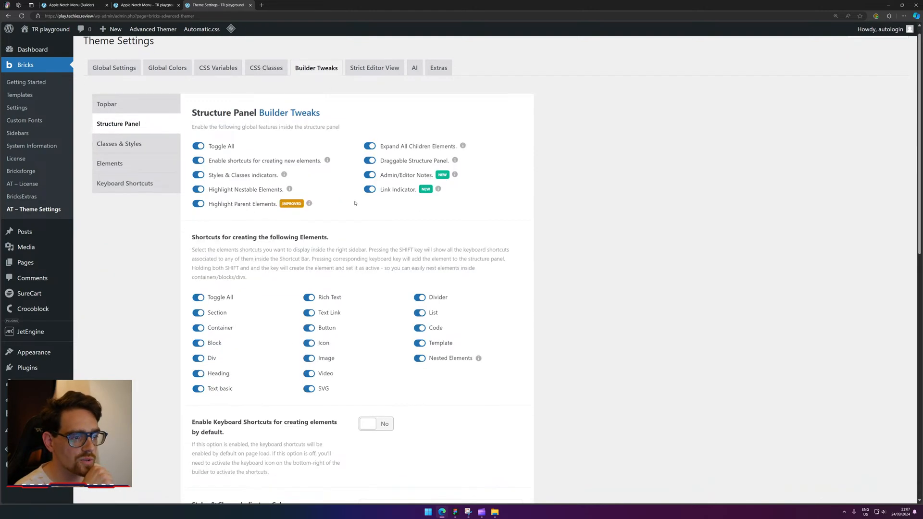
scroll(375, 192, "down", 5)
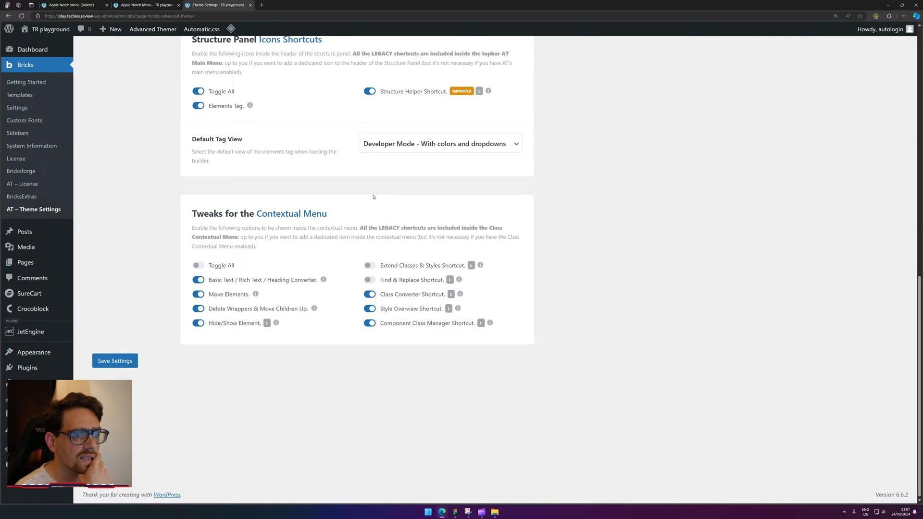
scroll(505, 231, "up", 10)
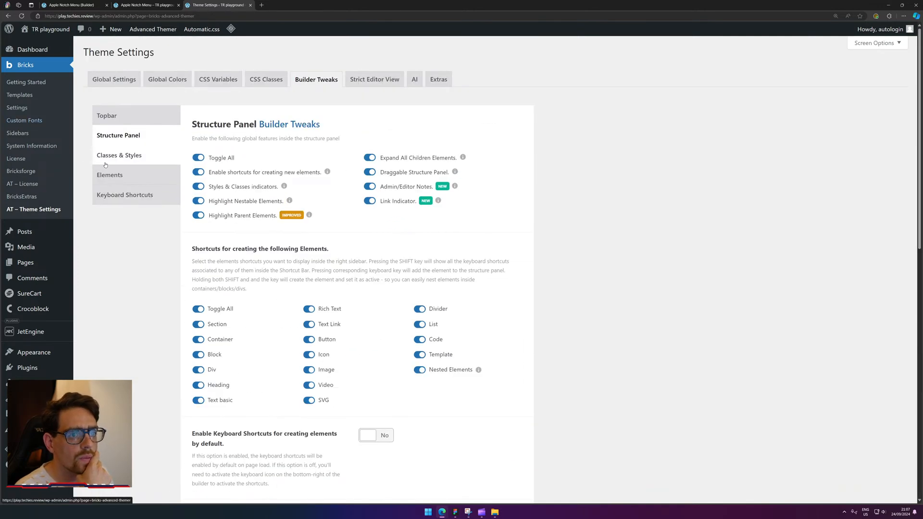
left_click(118, 155)
left_click(111, 176)
left_click(129, 201)
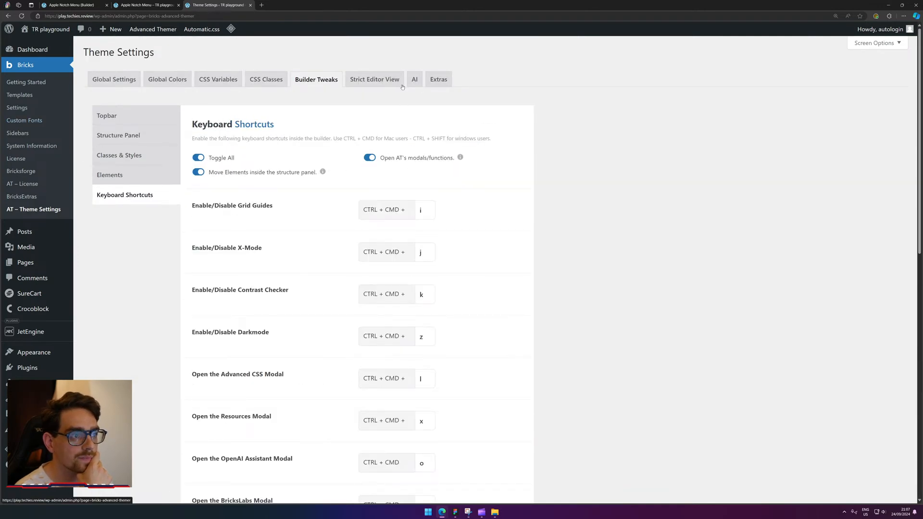
Check the Strict Editor, AI and Extras tabs, then go to Global Settings > Reset Settings.
left_click(375, 79)
left_click(414, 80)
left_click(445, 78)
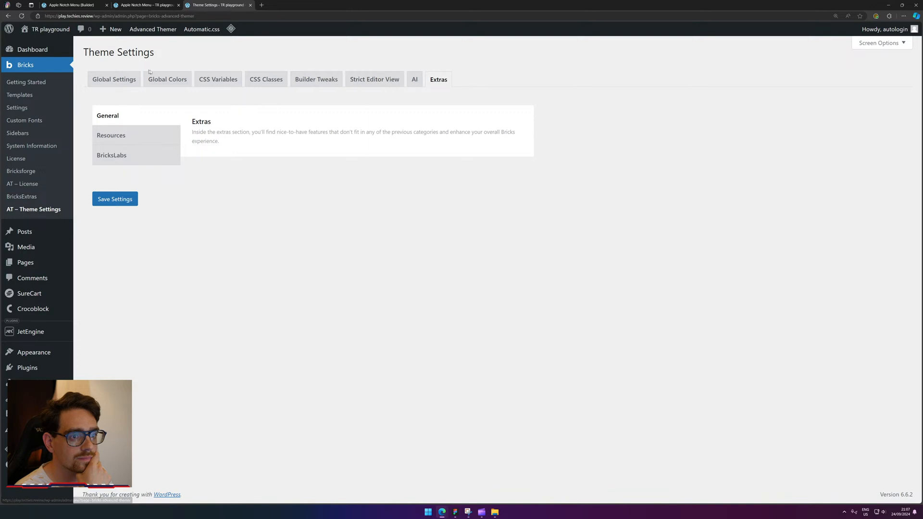
left_click(104, 81)
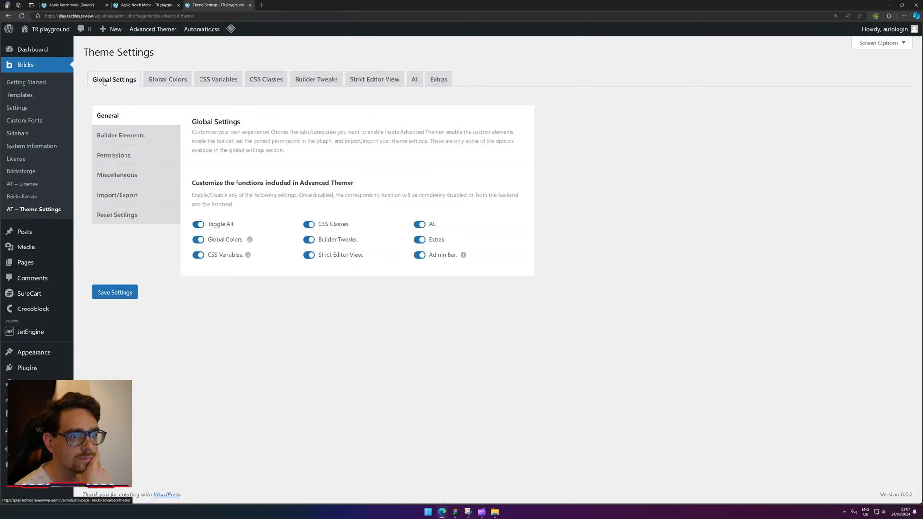
left_click(127, 136)
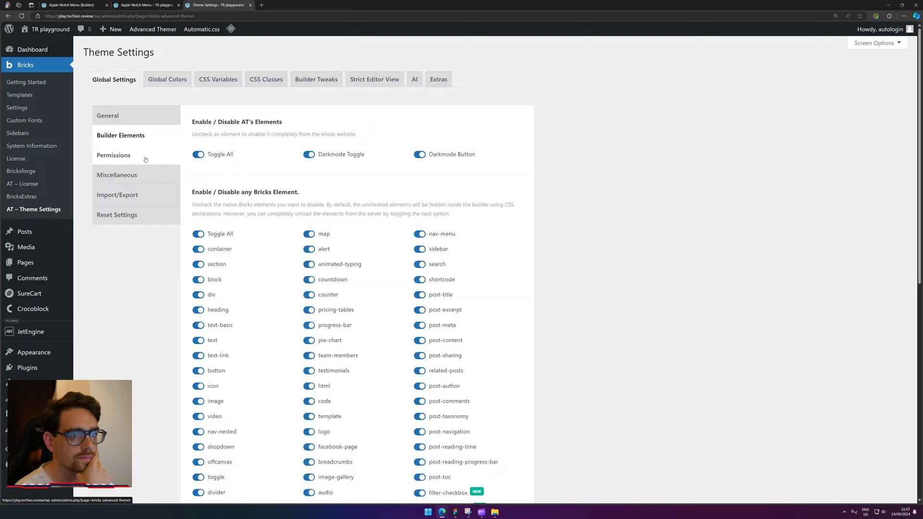
left_click(145, 157)
left_click(148, 175)
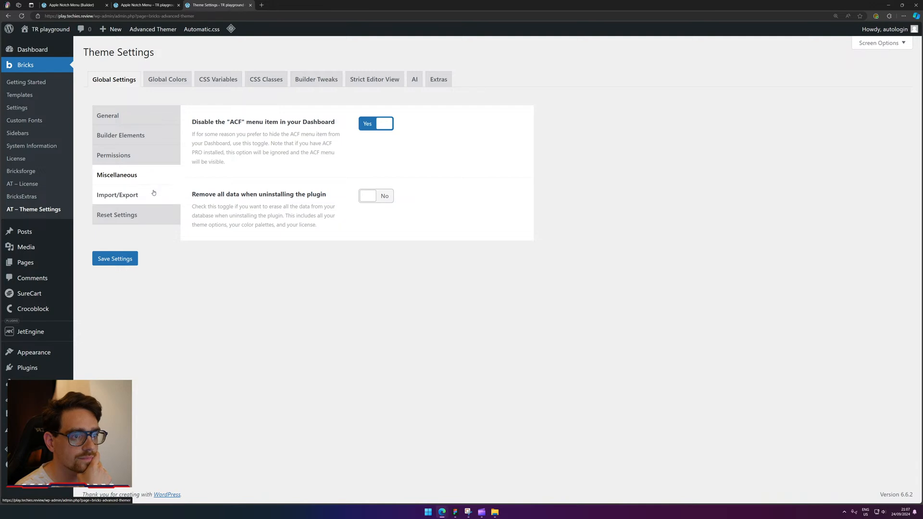
left_click(153, 193)
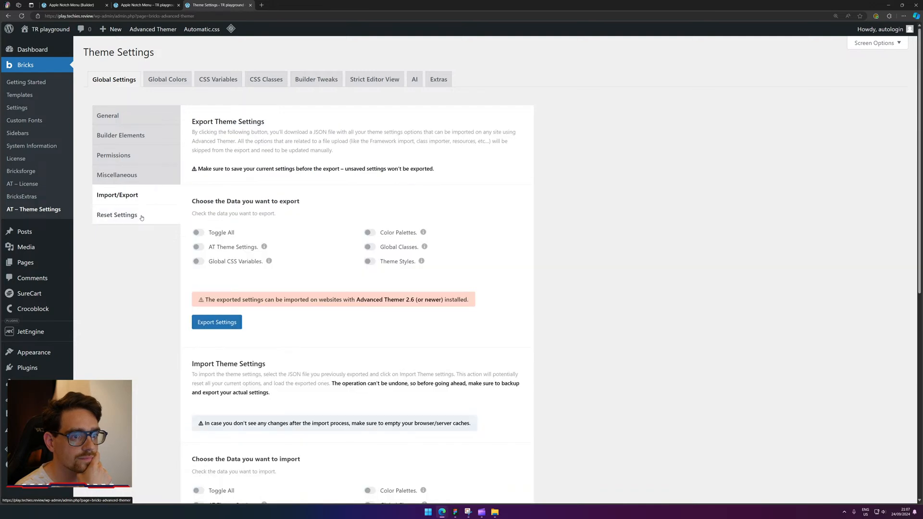
left_click(141, 217)
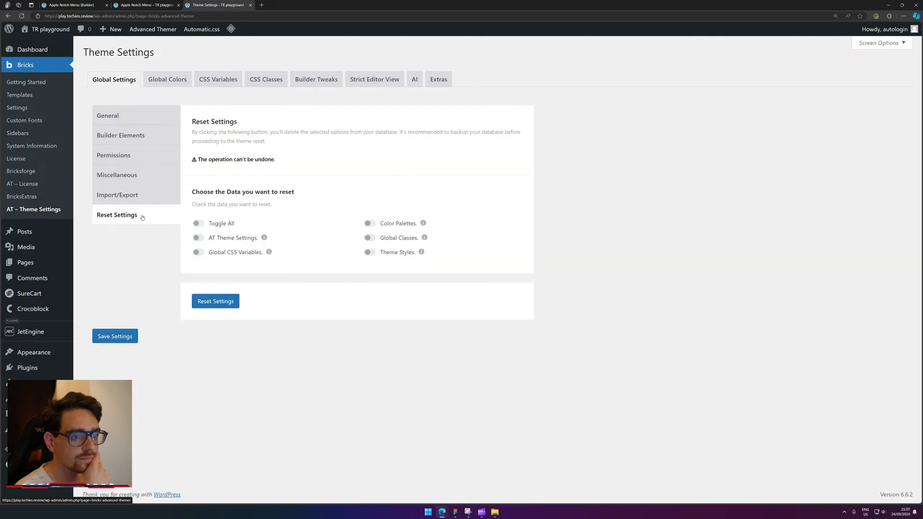
Toggle all Advanced Themer data, reset and confirm it, then return to the Bricks builder tab.
left_click(221, 305)
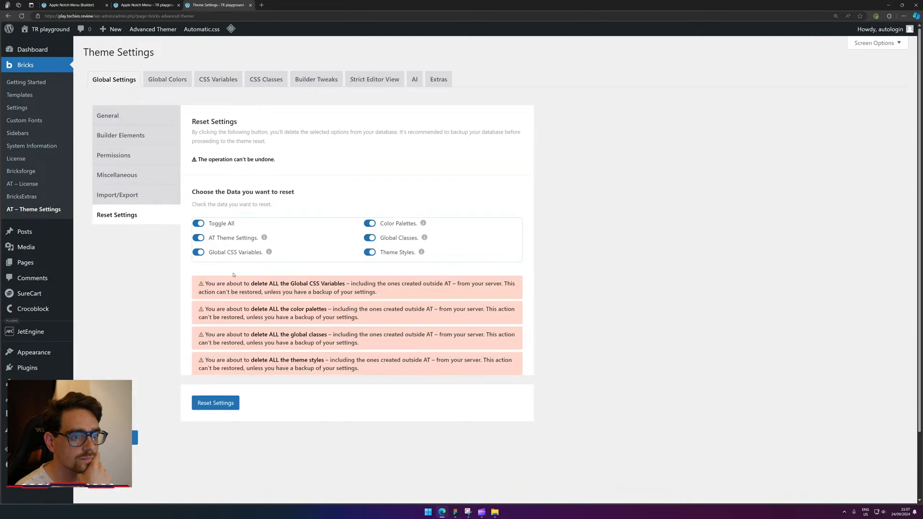
left_click(209, 410)
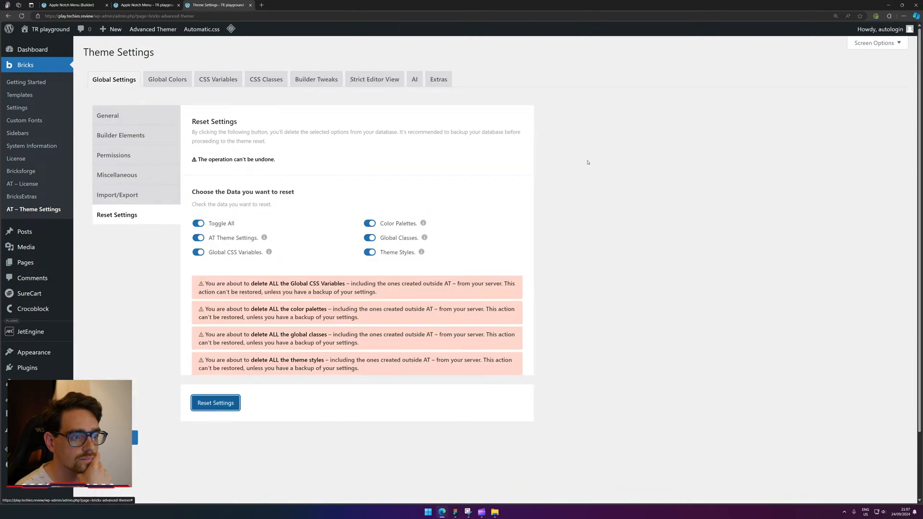
key("Return")
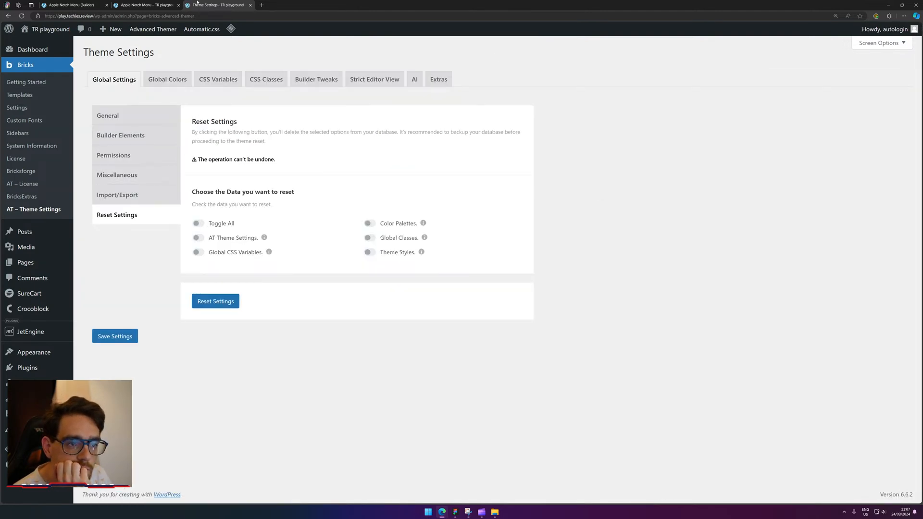
left_click(53, 4)
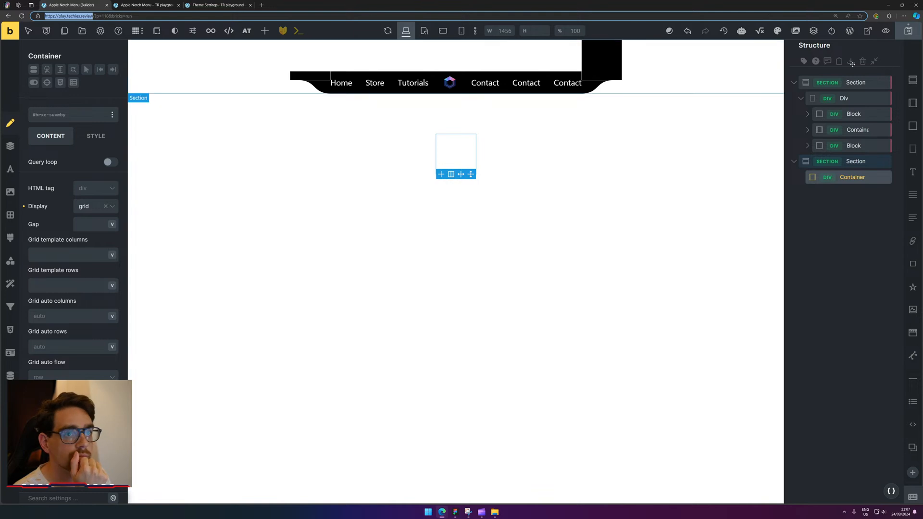
Save and reload the page, then start typing an 'an' class name on the Home link.
left_click(908, 31)
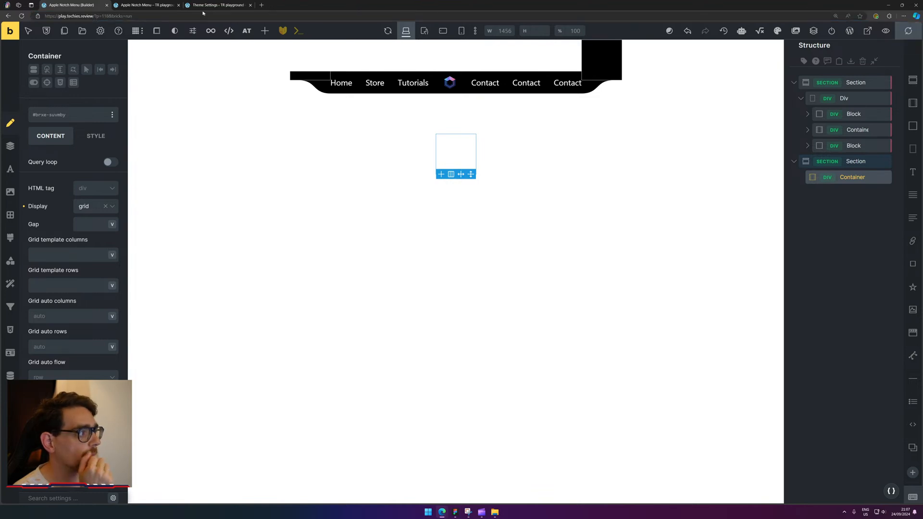
left_click(22, 16)
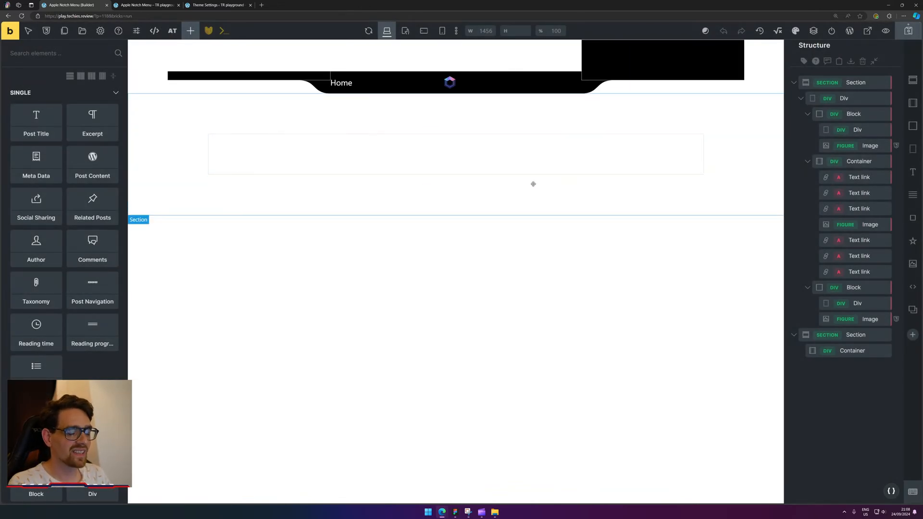
left_click(360, 82)
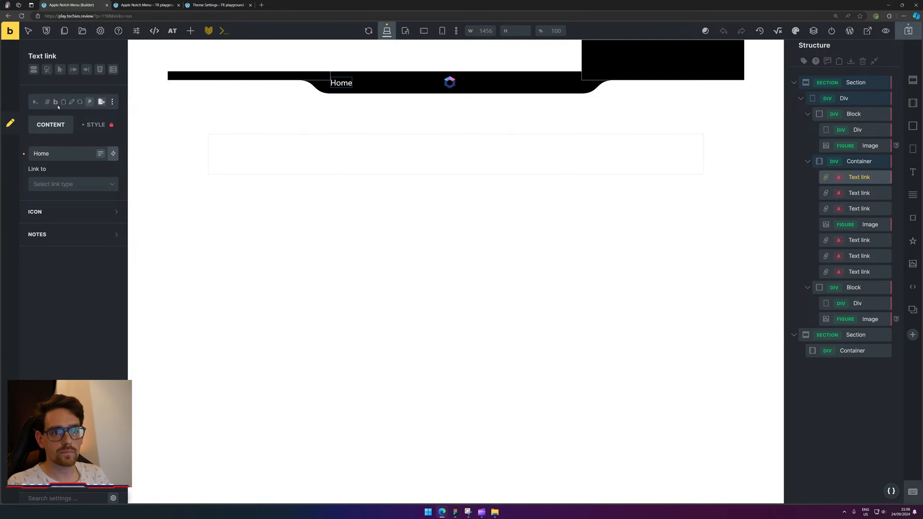
left_click(56, 108)
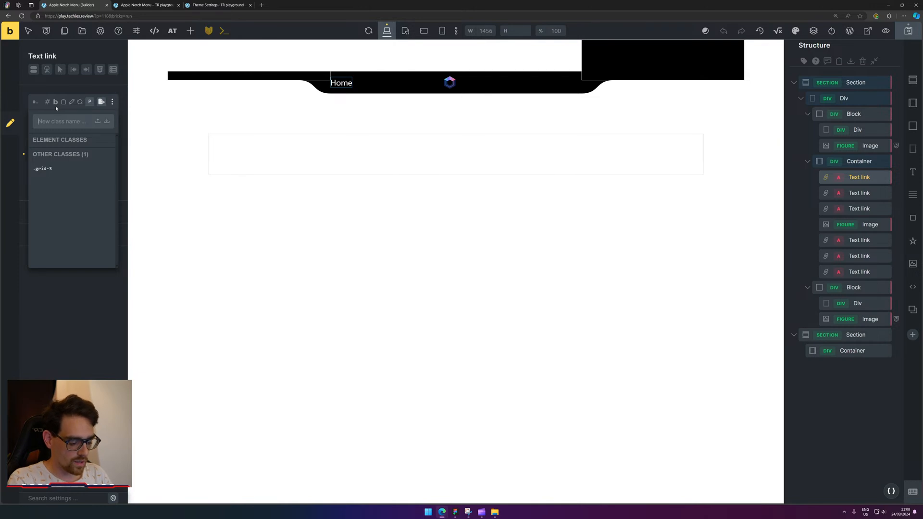
type("an-")
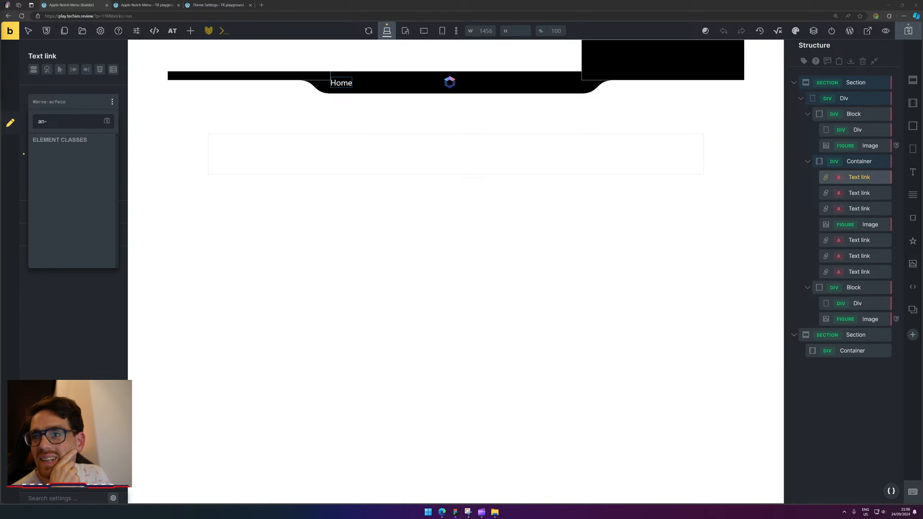
left_click_drag(0, 87, 416, 182)
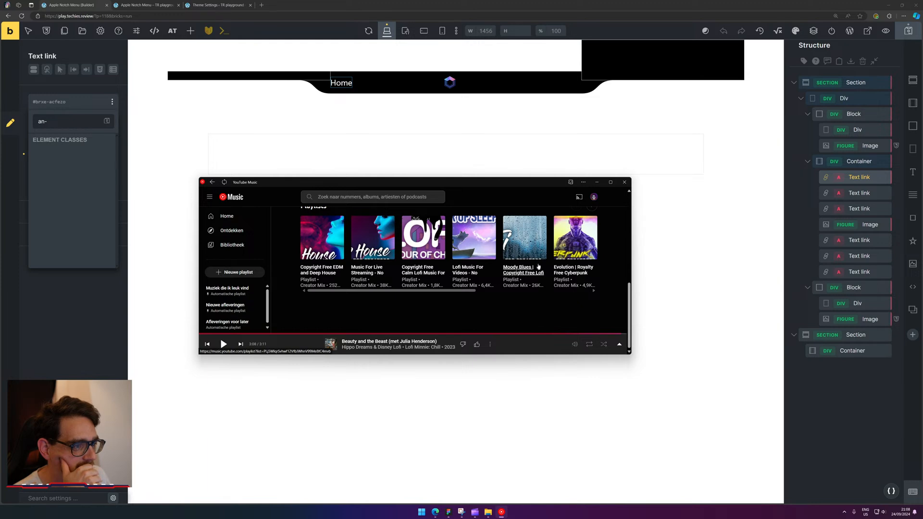
Play the first track of the Lofi Music For Videos playlist.
left_click(467, 254)
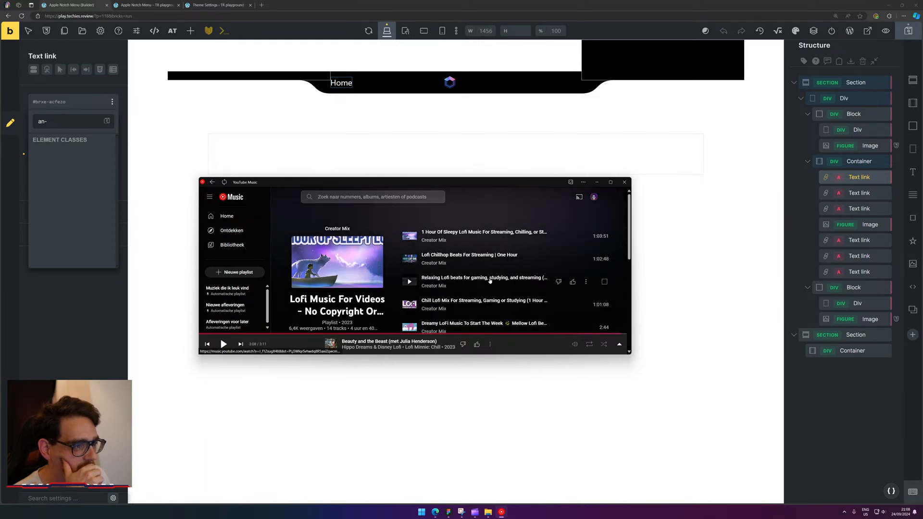
left_click(410, 237)
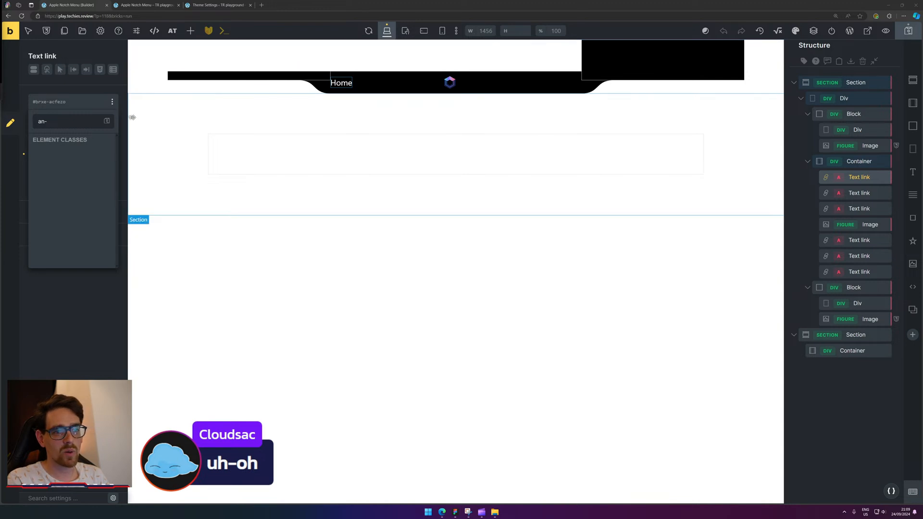
Create the class an-nav-item and apply it to the Home text link.
left_click(81, 122)
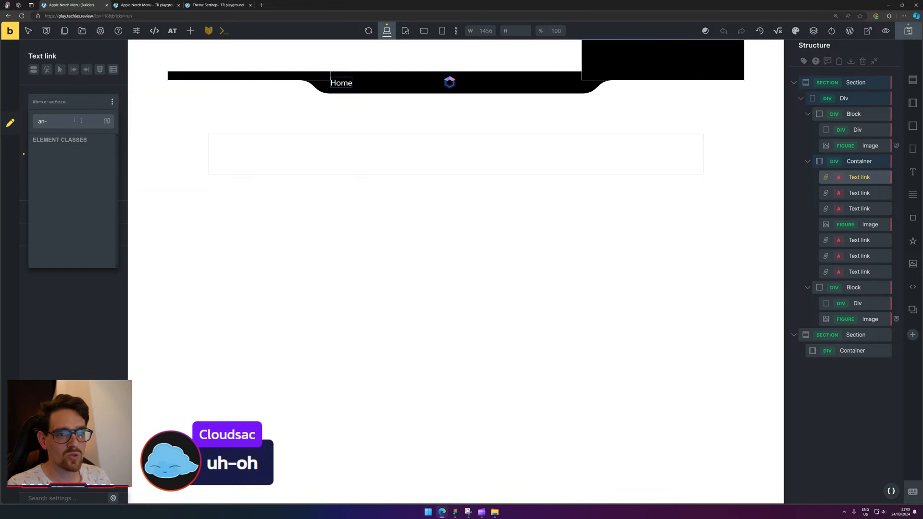
left_click(250, 76)
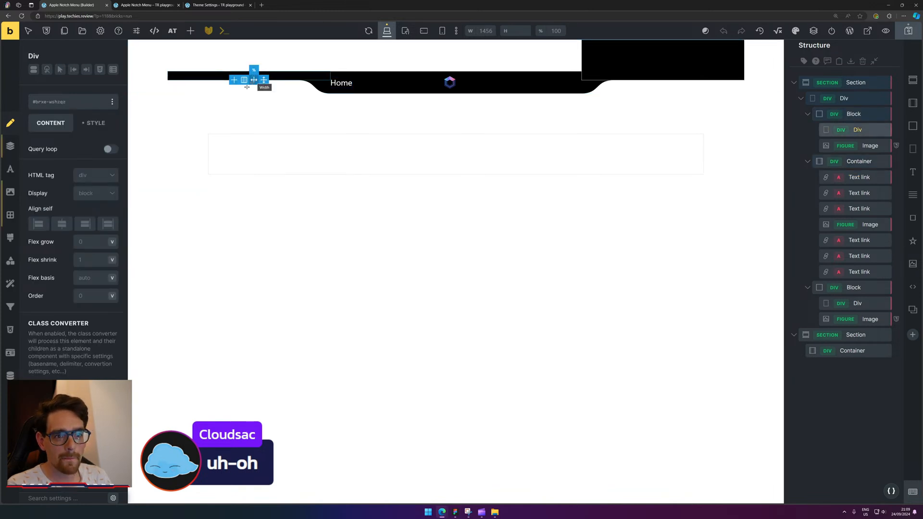
left_click(339, 82)
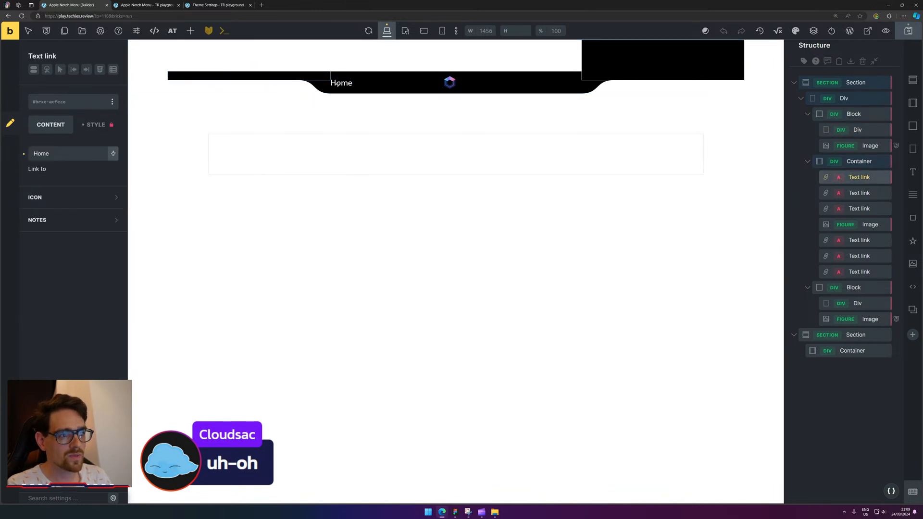
left_click(75, 105)
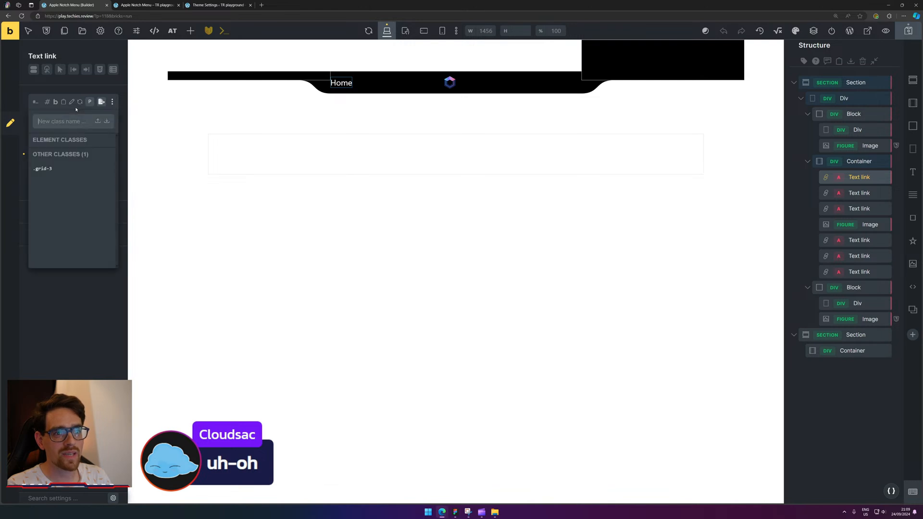
type("an-nav-")
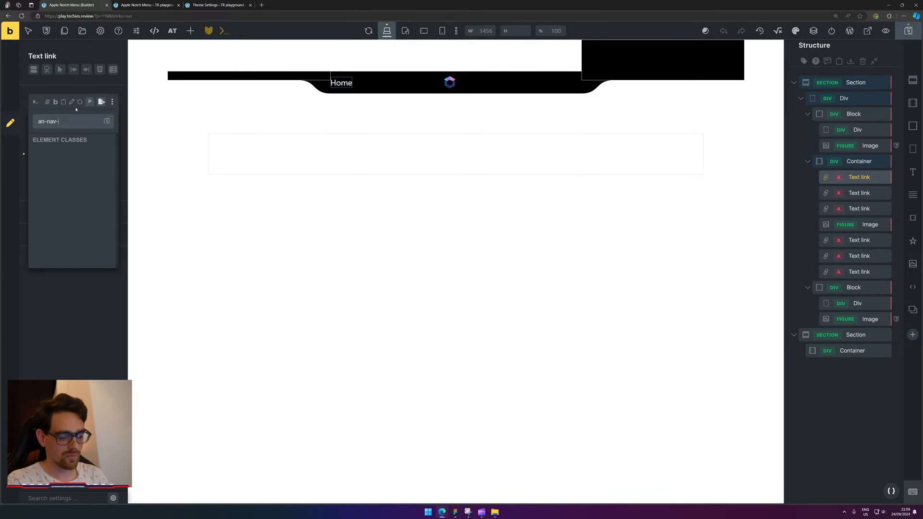
type("item")
key("Return")
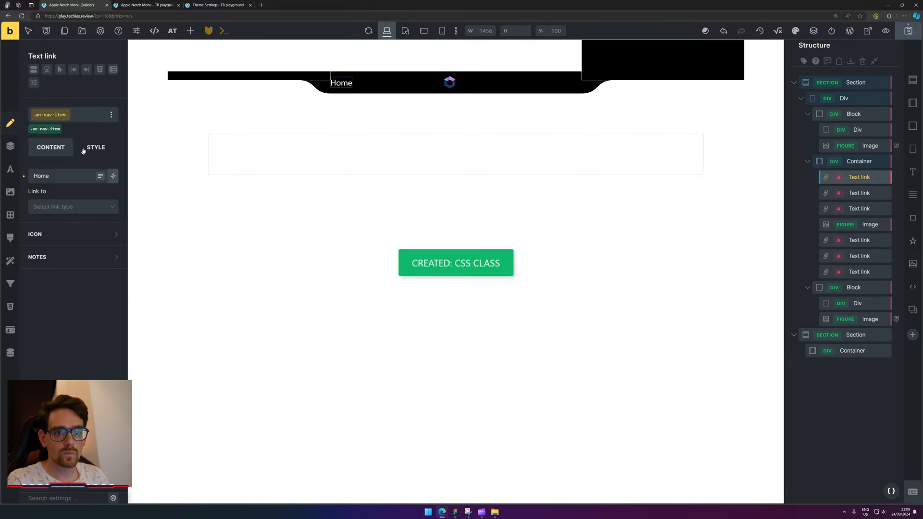
Set the an-nav-item class's typography colour to white.
left_click(92, 147)
left_click(93, 192)
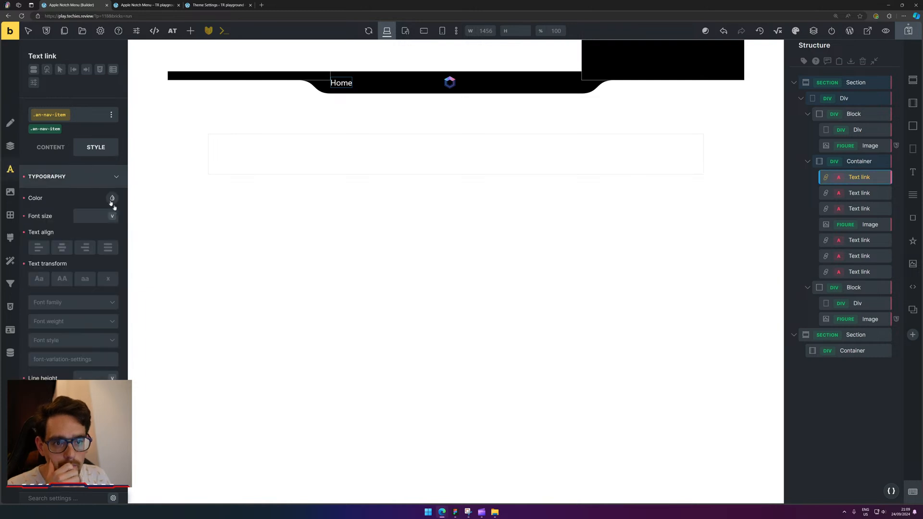
left_click(112, 199)
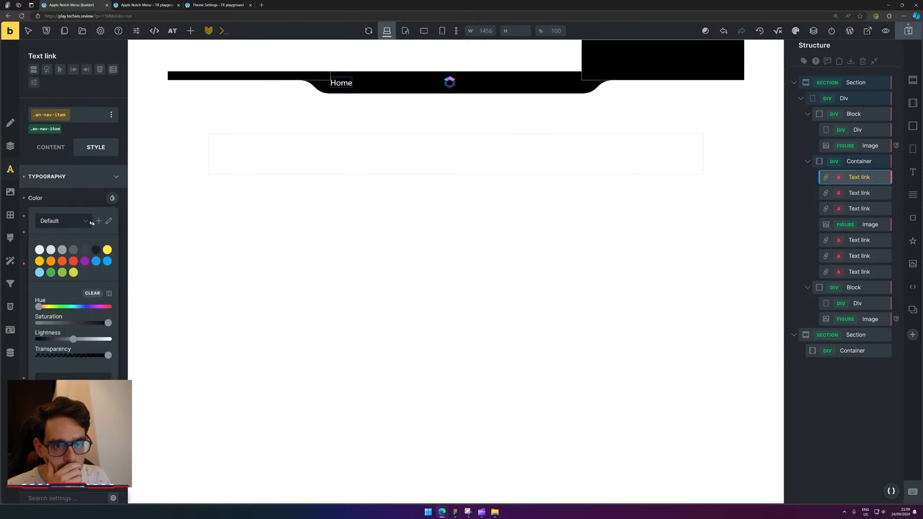
left_click(40, 250)
left_click(72, 194)
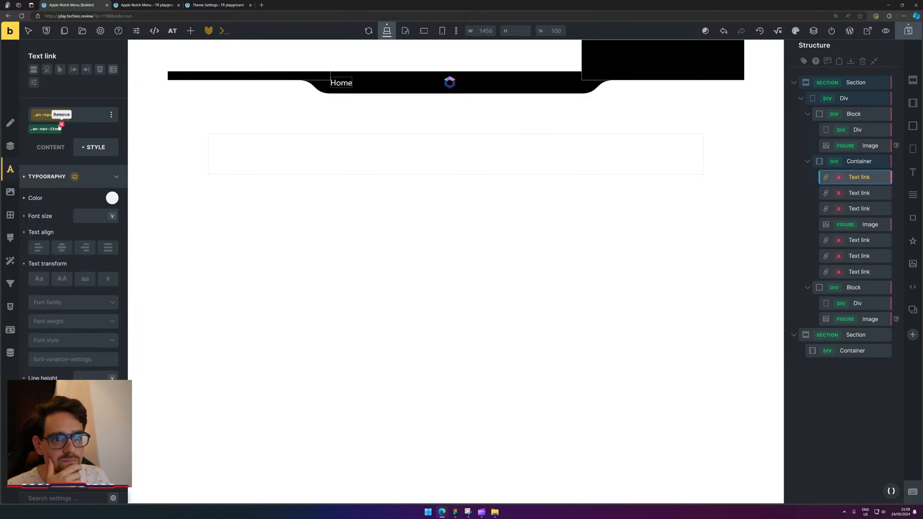
Apply .an-nav-item to the Store and Tutorials links, then check the Home link's classes.
left_click(373, 83)
left_click(373, 83)
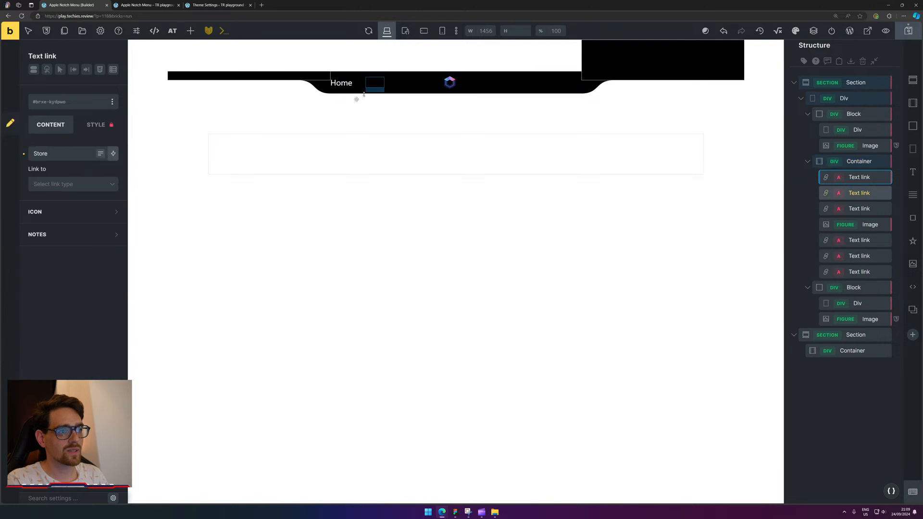
left_click(69, 101)
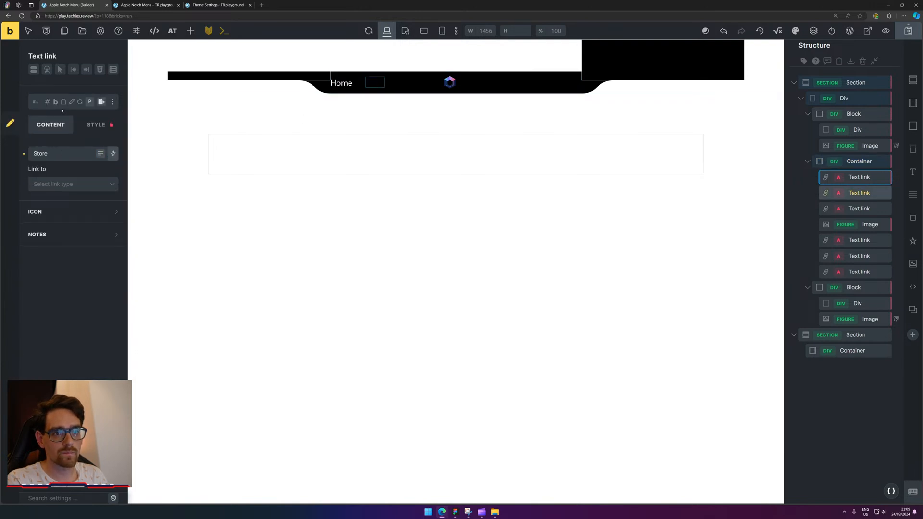
left_click(66, 169)
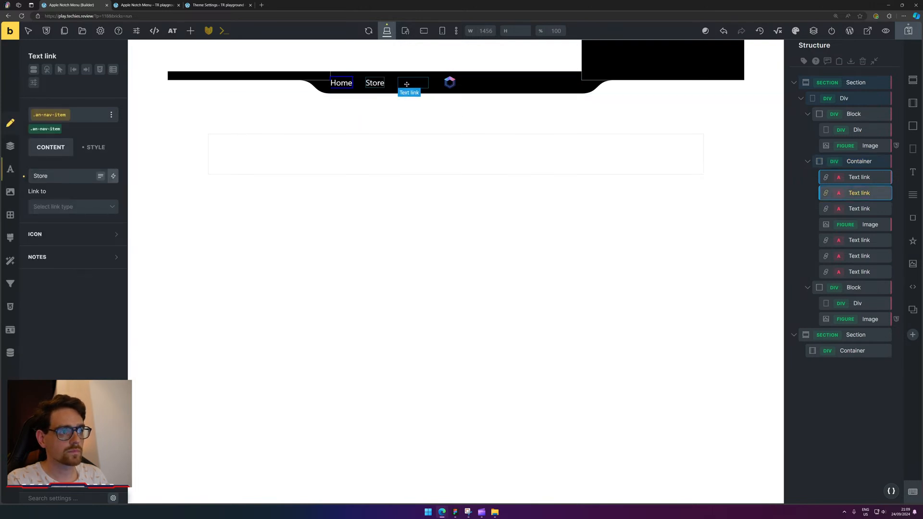
left_click(413, 83)
left_click(69, 103)
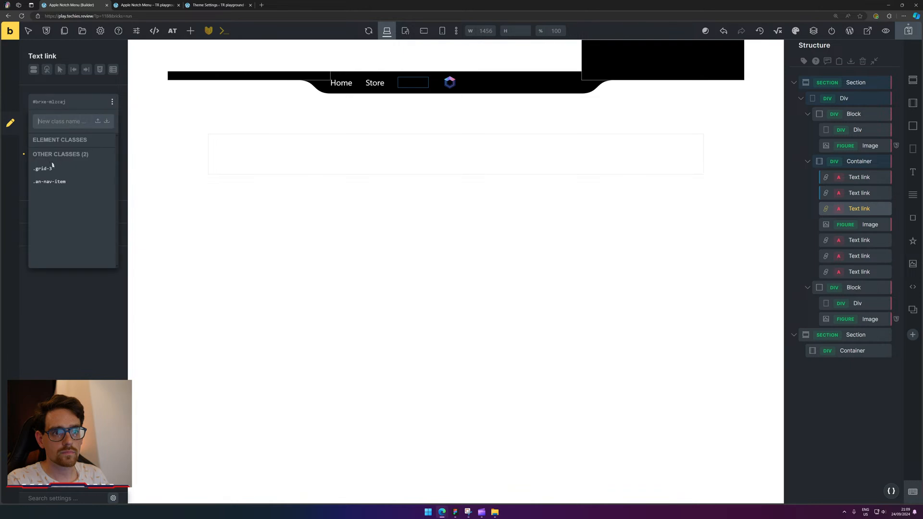
left_click(56, 169)
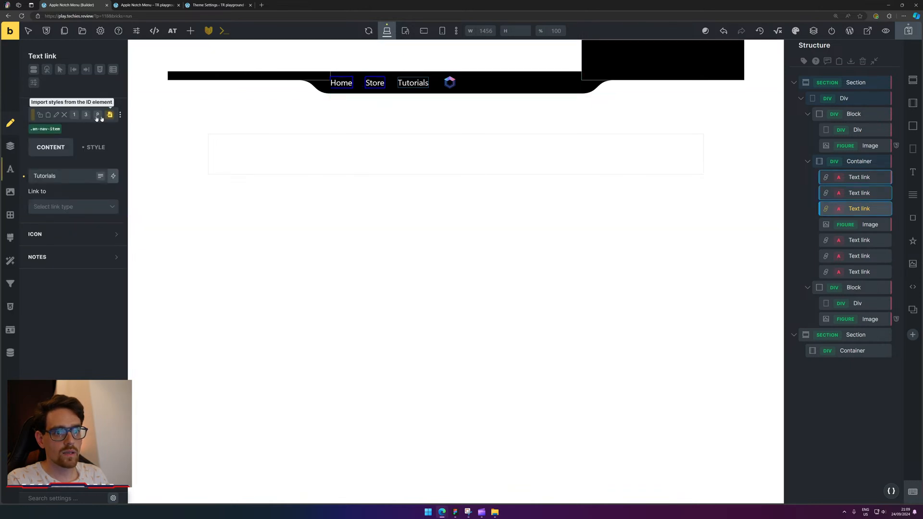
left_click(341, 83)
left_click(84, 101)
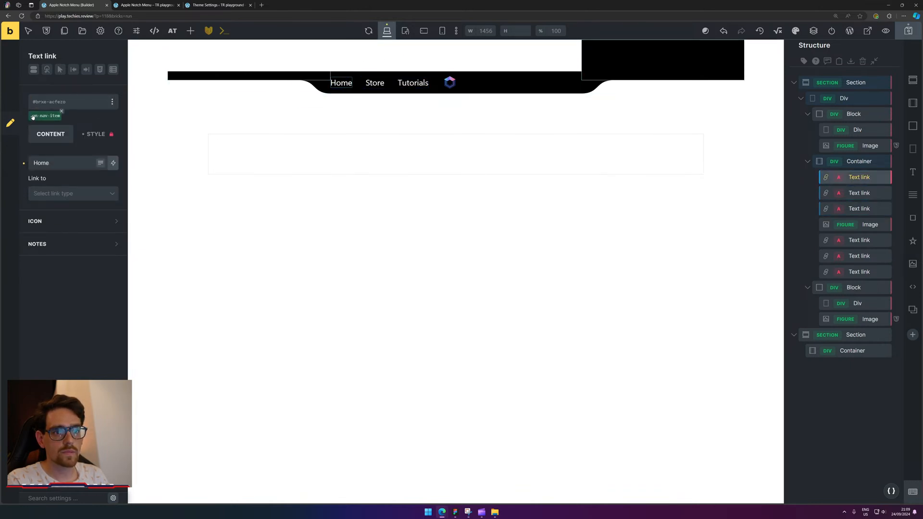
left_click(89, 147)
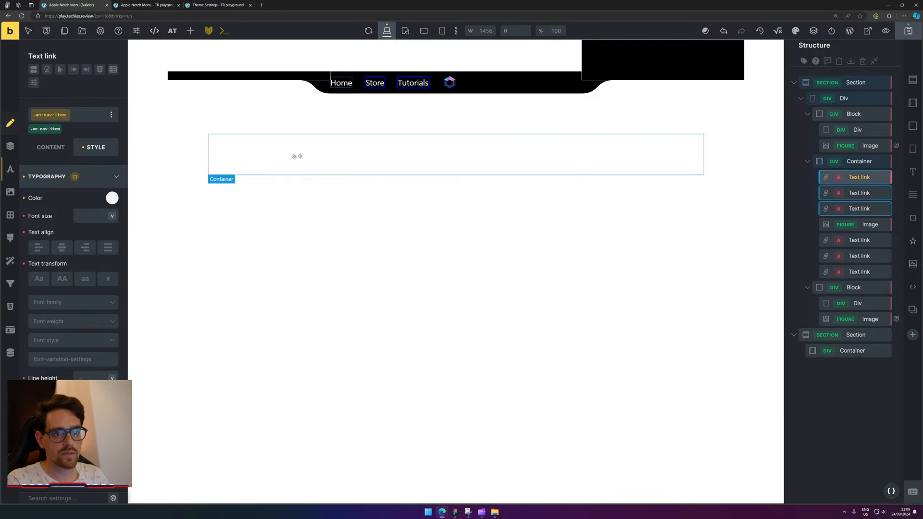
Apply .an-nav-item to the remaining three links, revealing the Contact links.
left_click(476, 83)
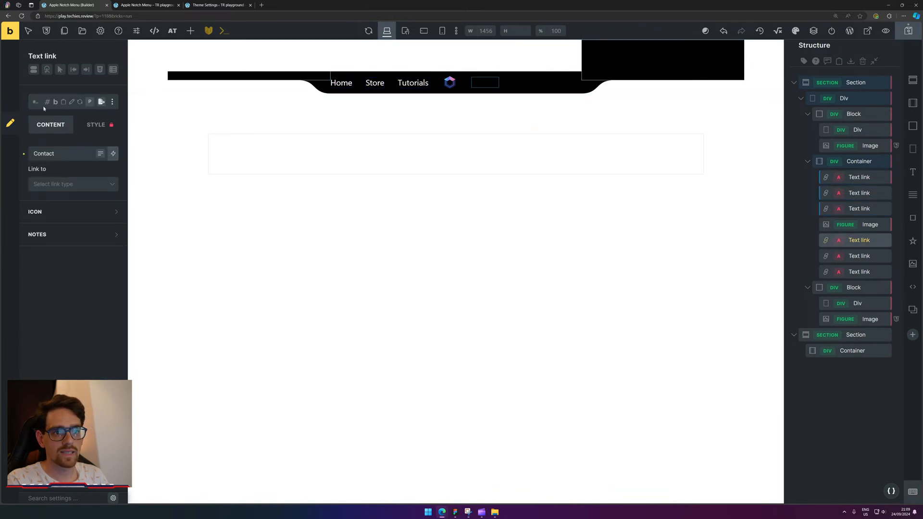
left_click(53, 102)
left_click(57, 182)
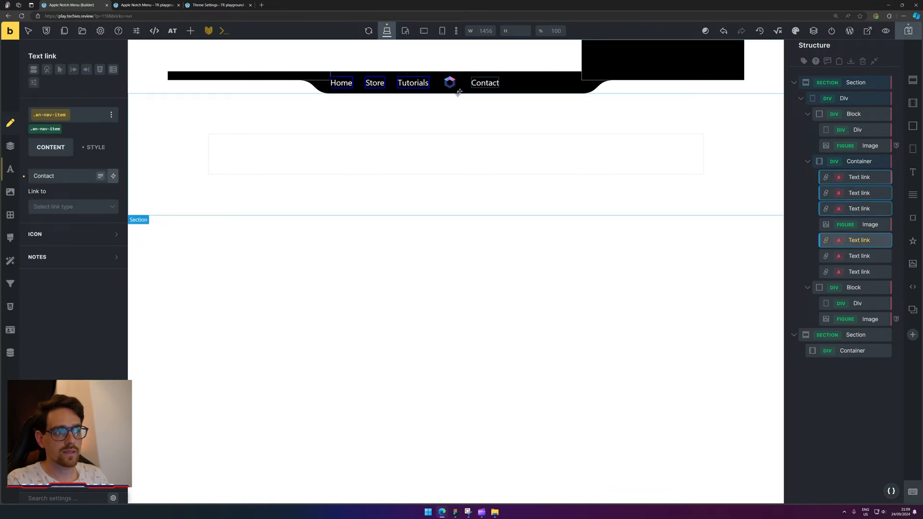
left_click(531, 82)
left_click(36, 104)
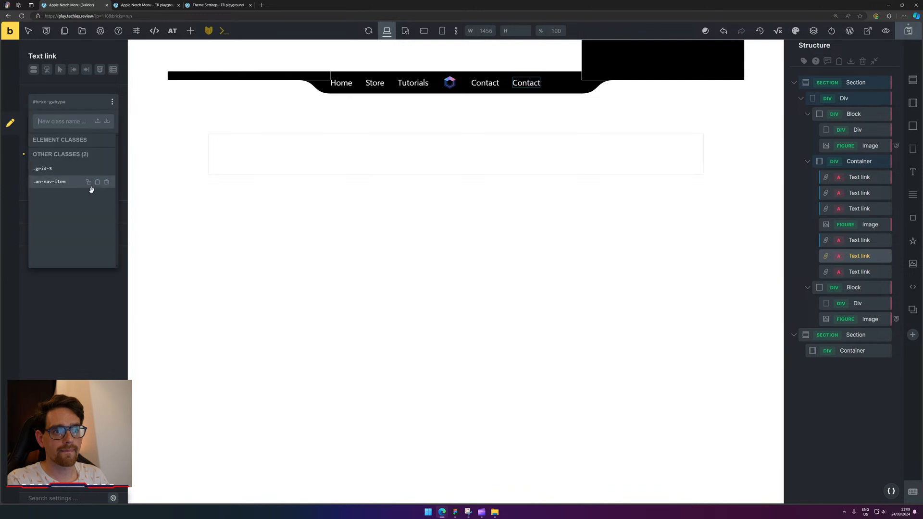
left_click(80, 181)
left_click(554, 84)
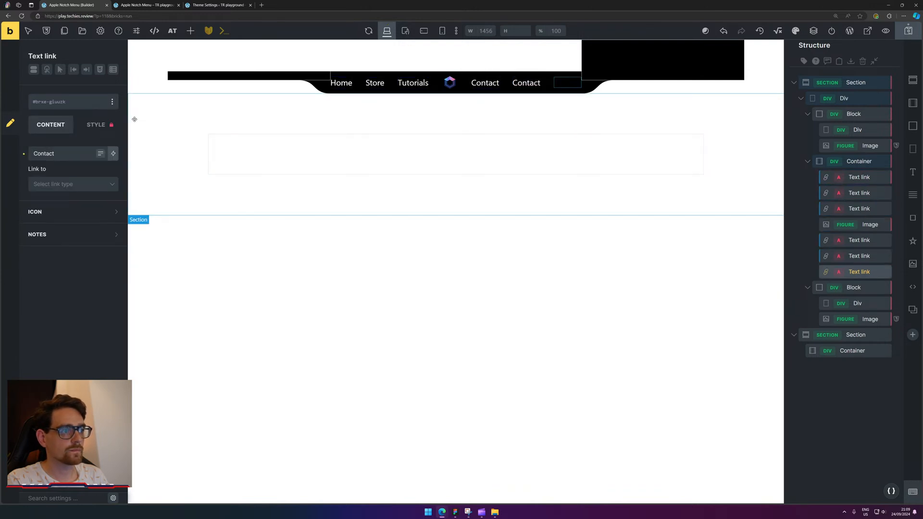
left_click(51, 101)
left_click(73, 183)
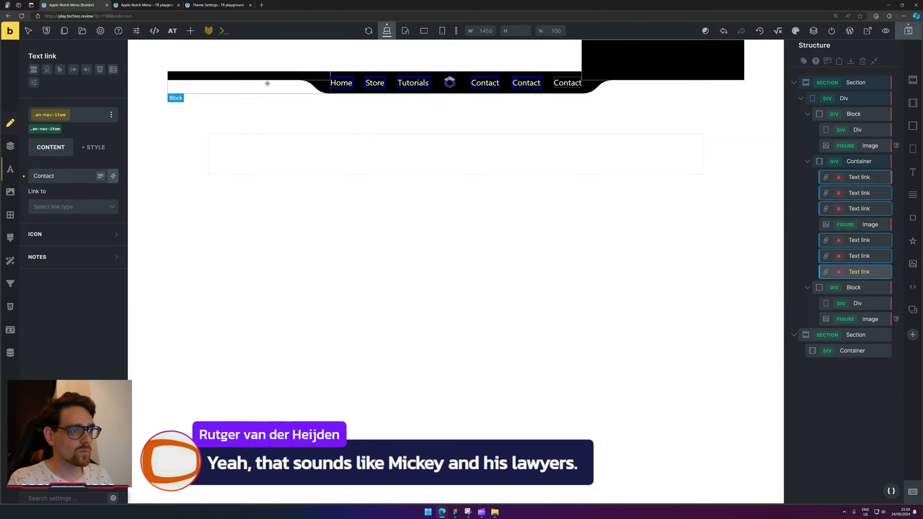
left_click(549, 162)
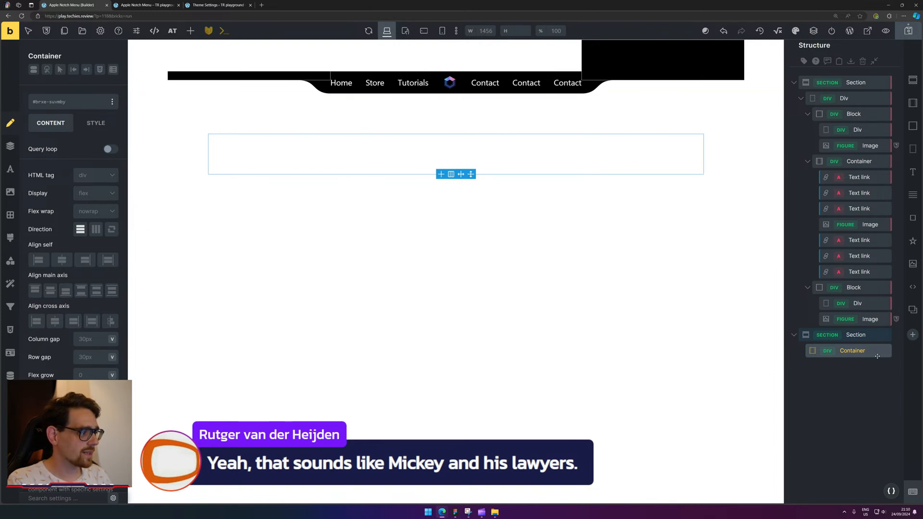
Add a Div inside the lower section's container and set its display to grid.
left_click(913, 149)
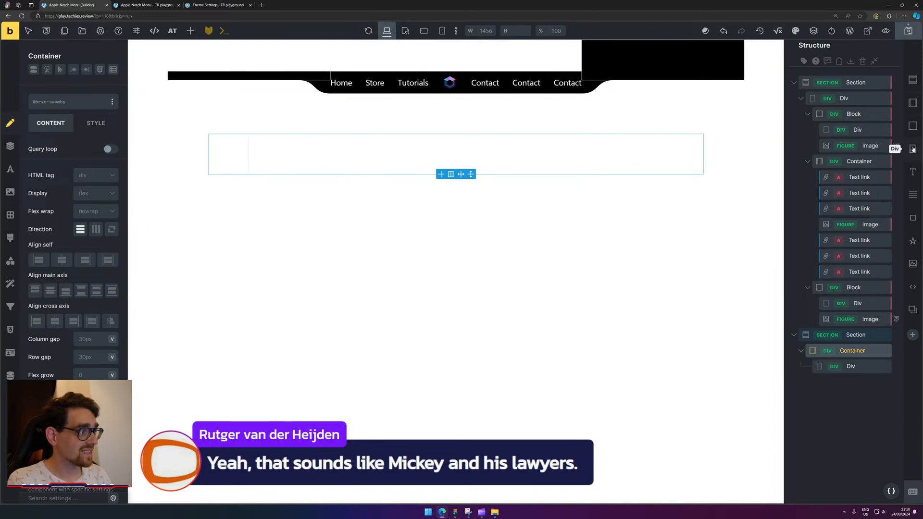
left_click(863, 366)
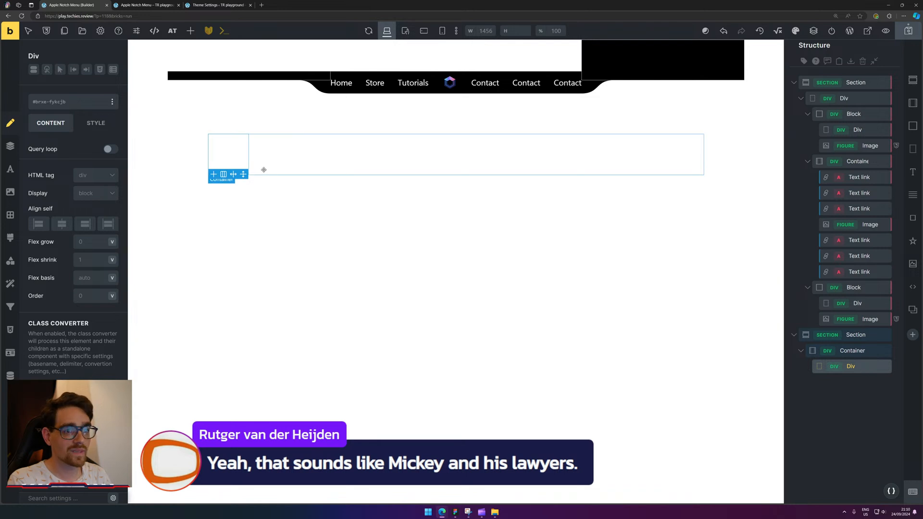
left_click(89, 175)
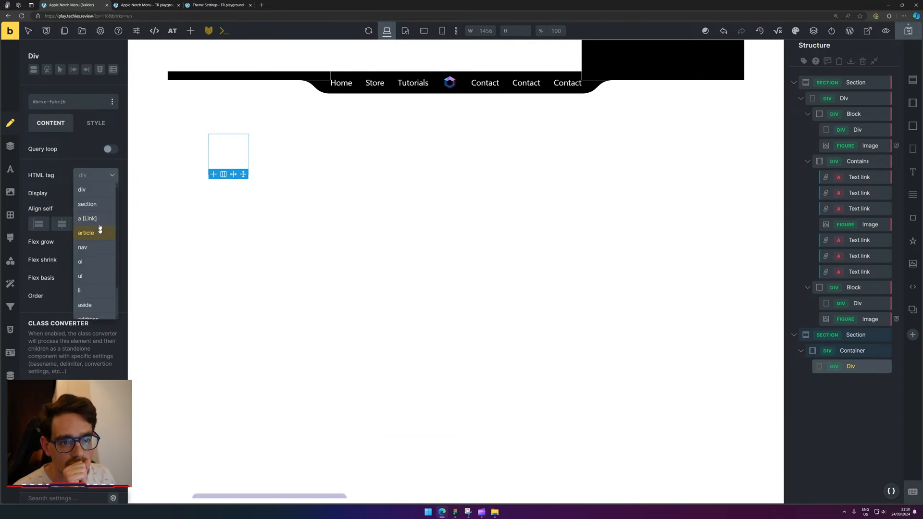
left_click(95, 194)
left_click(82, 236)
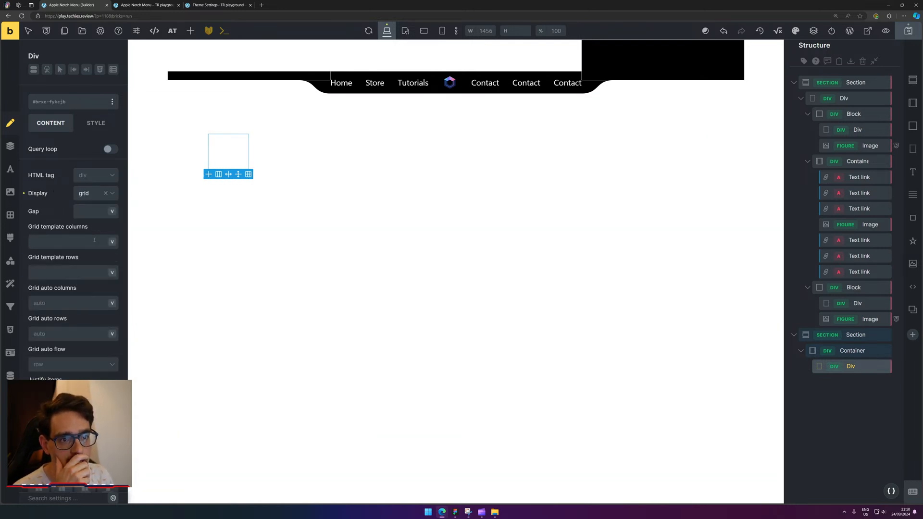
left_click(114, 198)
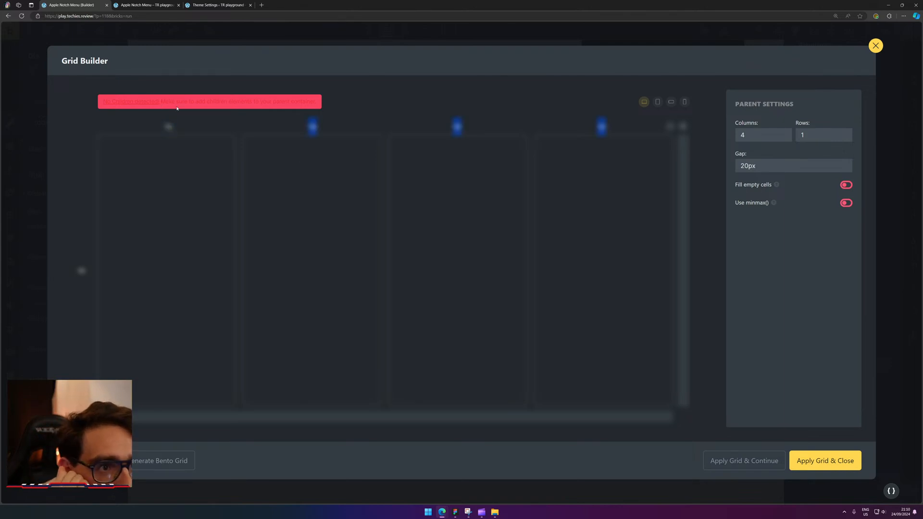
left_click(876, 45)
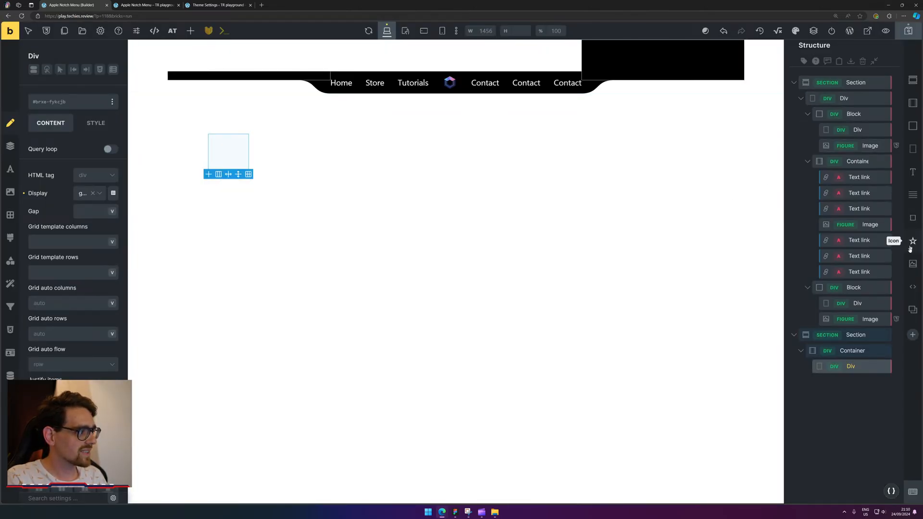
Add child Divs to the grid, deleting the extras so four remain.
left_click(916, 148)
left_click(916, 149)
left_click(916, 149)
left_click(916, 148)
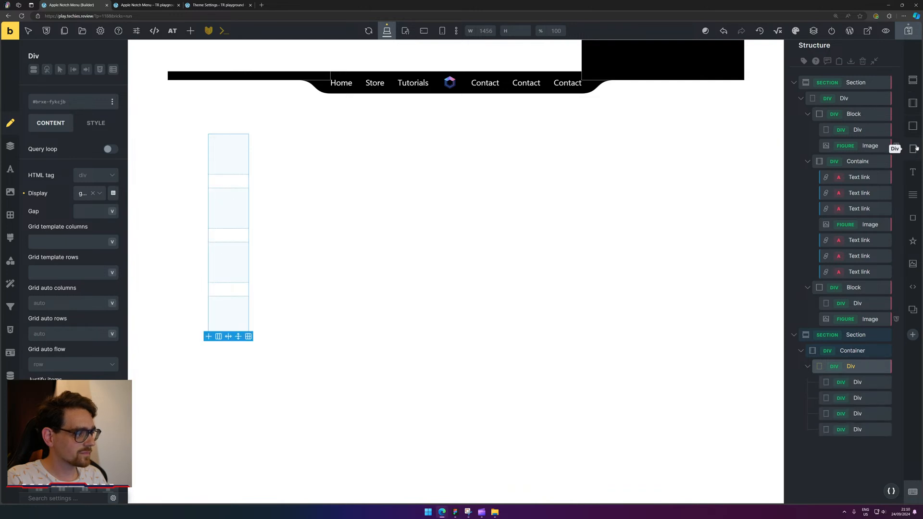
left_click(916, 148)
left_click(916, 148)
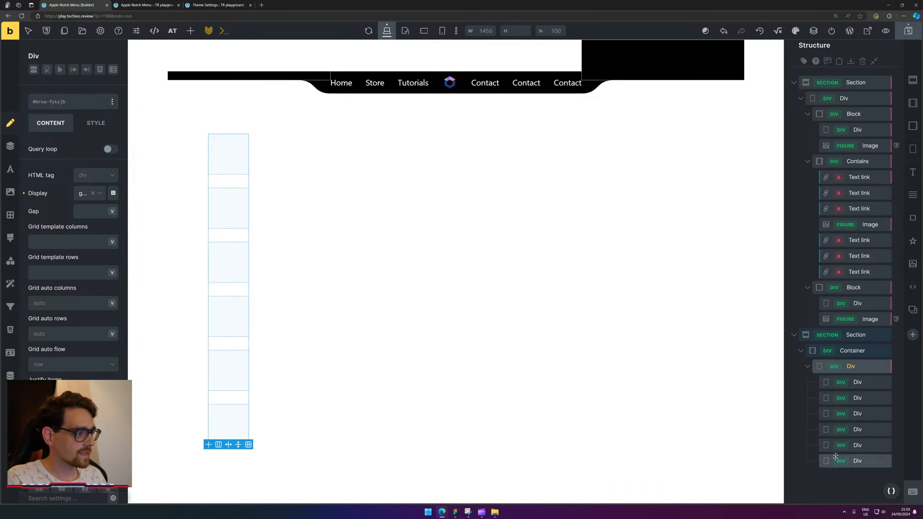
left_click(869, 399)
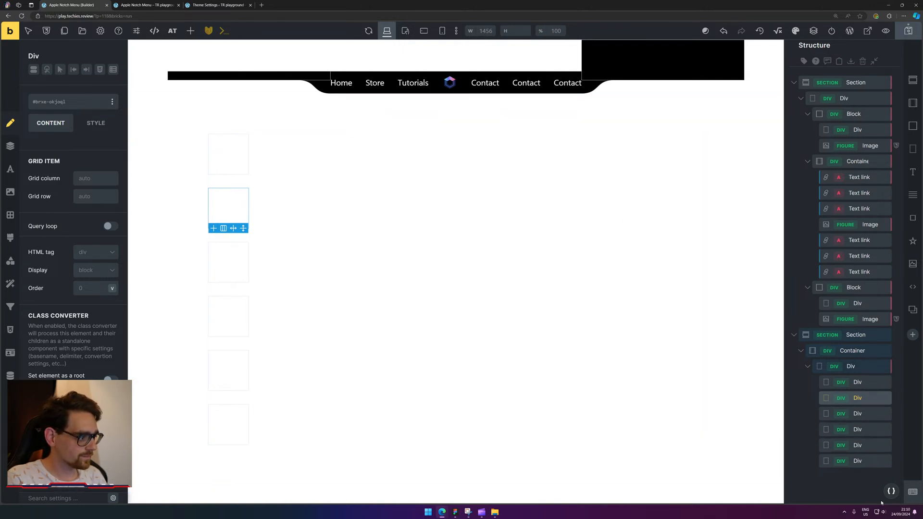
left_click(866, 463)
key("Delete")
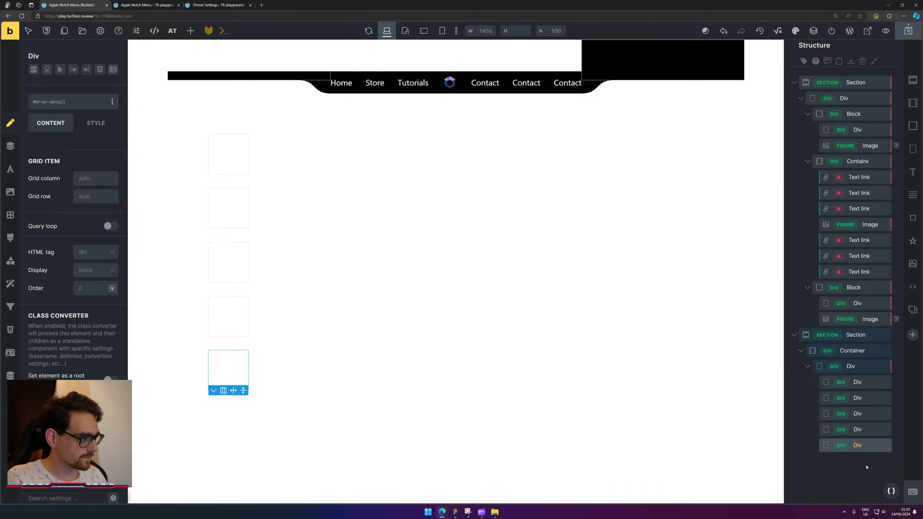
key("Delete")
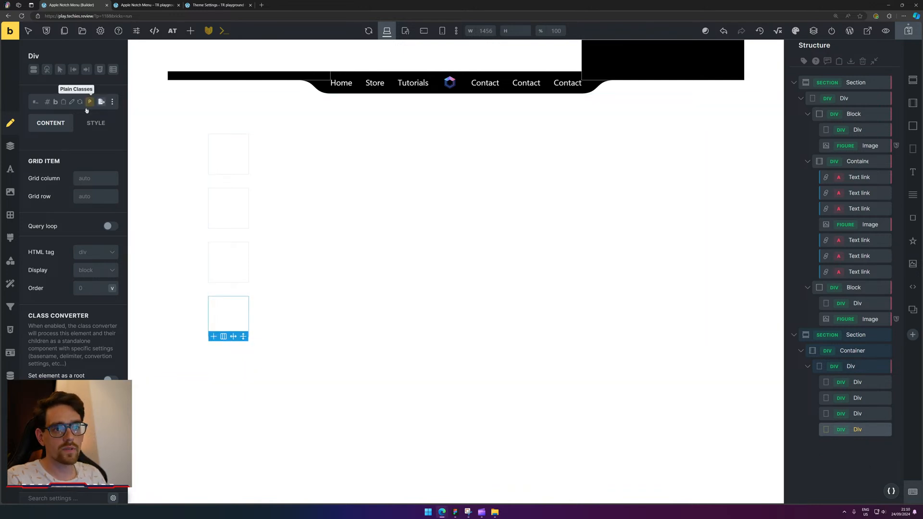
left_click(851, 367)
Set the grid to 4 columns and 2 rows, span cell 2 across the middle, and apply.
left_click(113, 193)
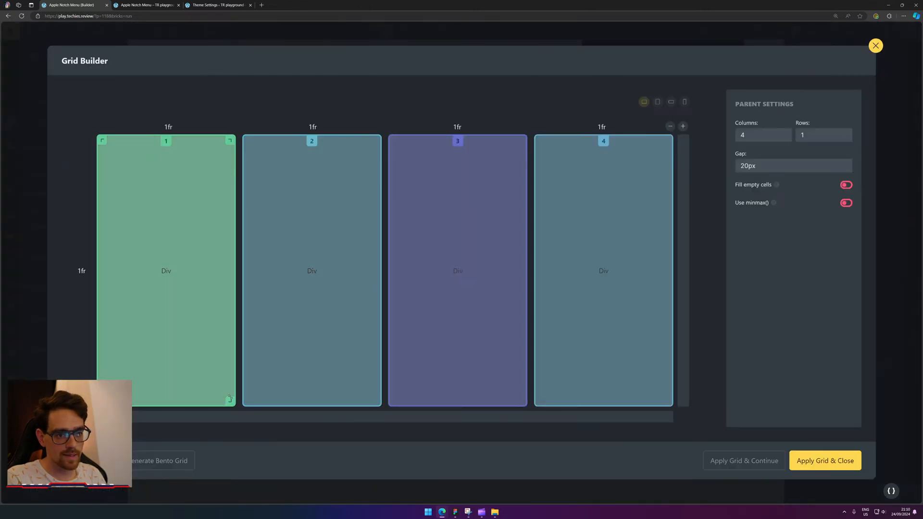
left_click_drag(230, 401, 223, 344)
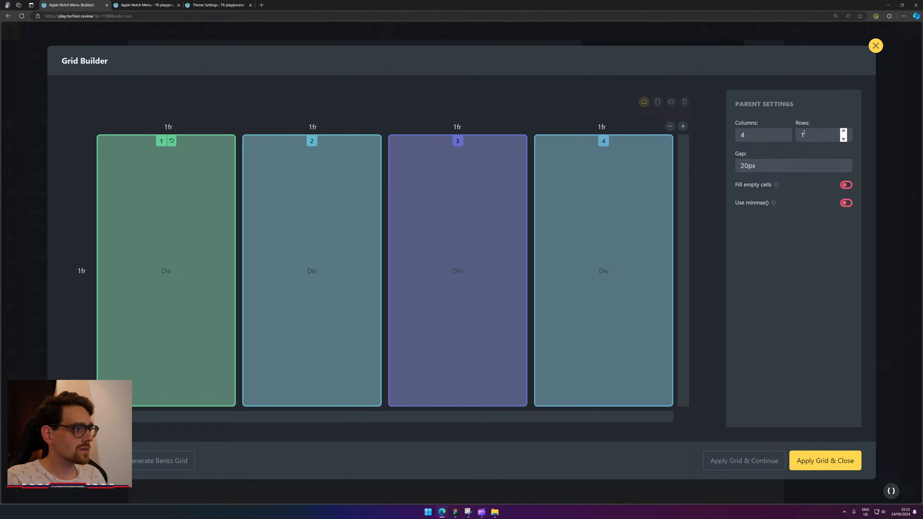
left_click_drag(807, 135, 783, 135)
type("2")
left_click(748, 133)
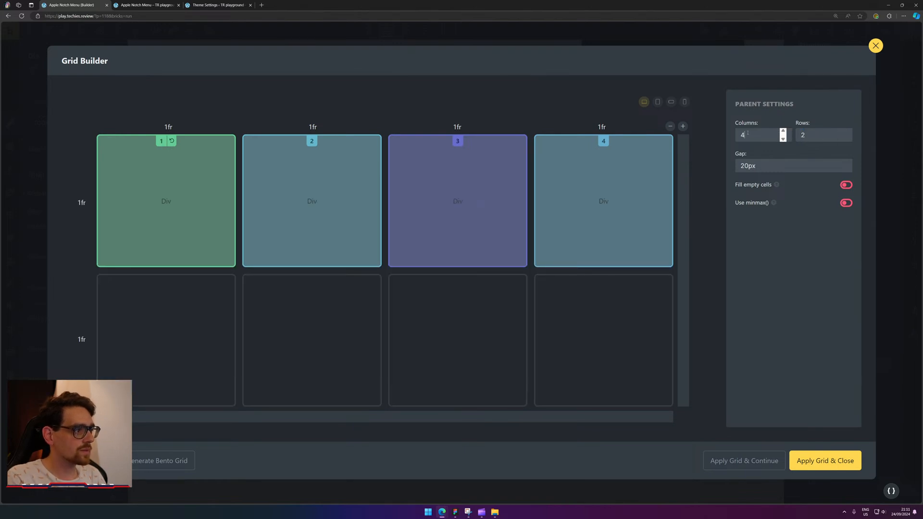
key("BackSpace")
type("3")
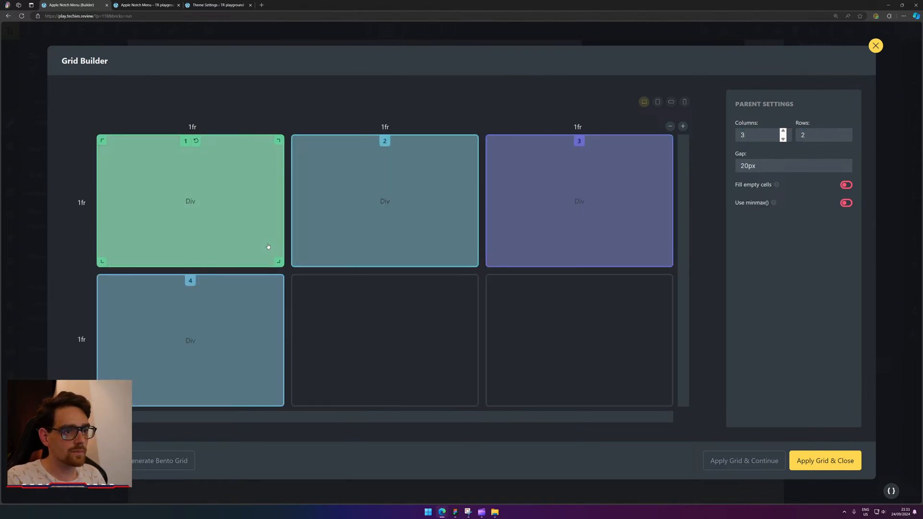
left_click_drag(279, 262, 273, 217)
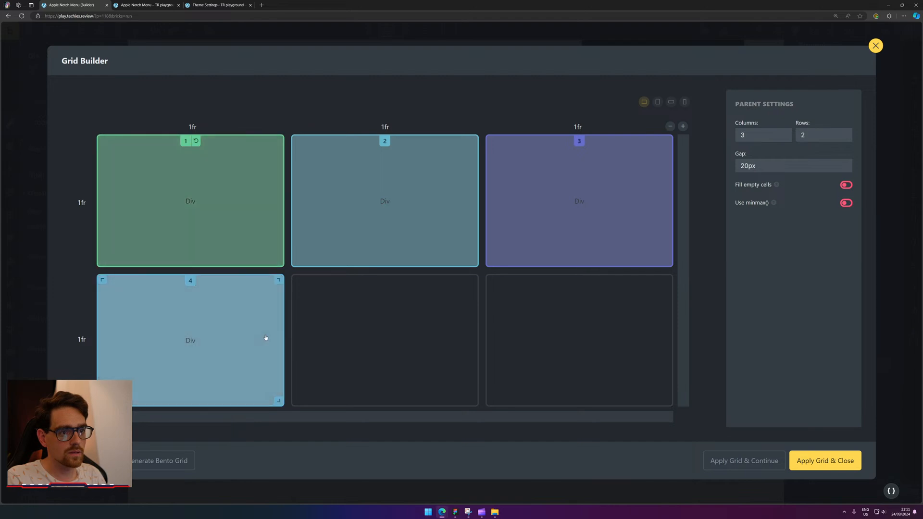
left_click_drag(472, 261, 473, 402)
double_click(768, 135)
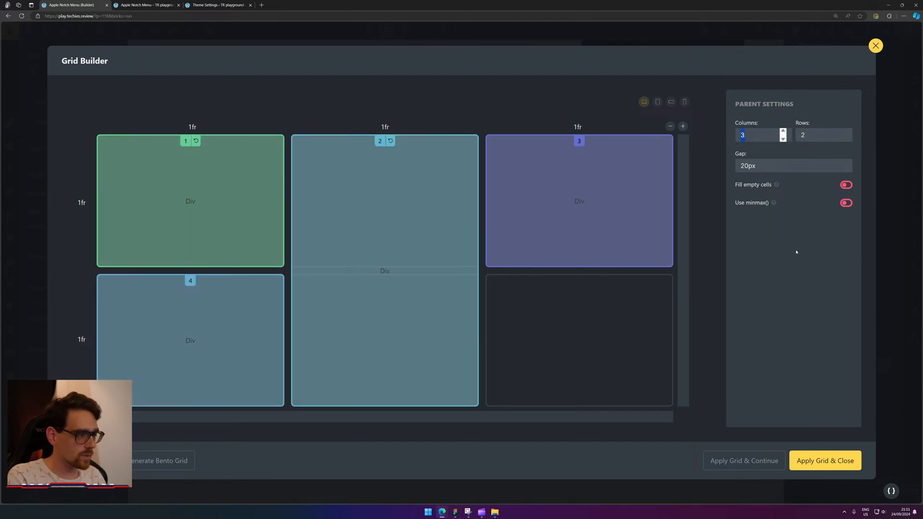
type("4")
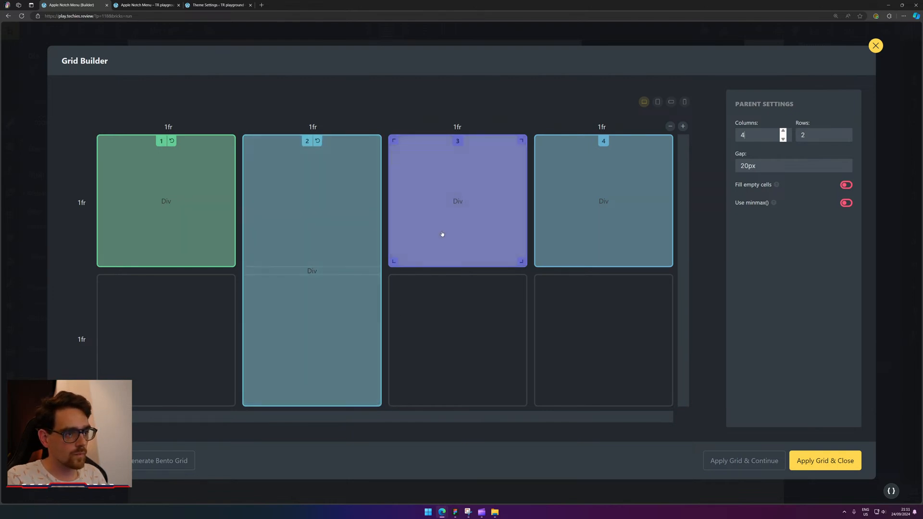
left_click_drag(441, 233, 182, 366)
left_click_drag(453, 180, 620, 207)
left_click_drag(378, 408, 462, 399)
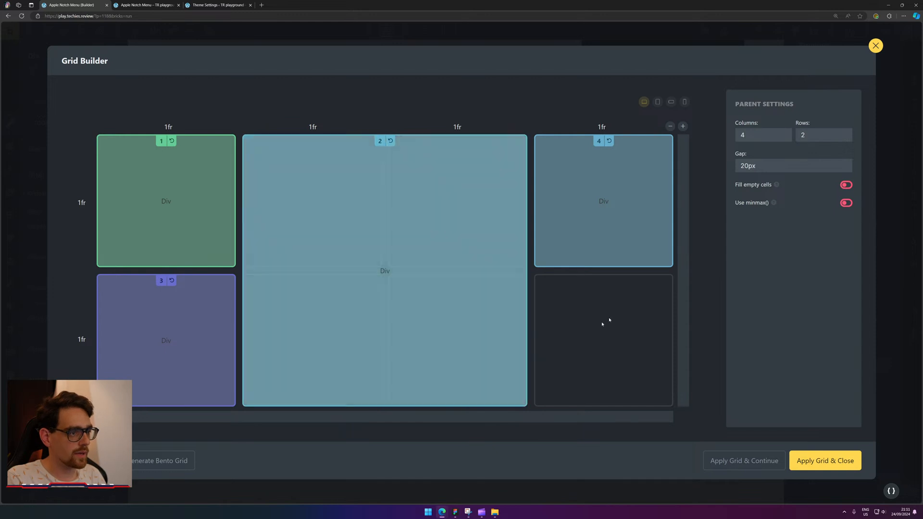
left_click(820, 460)
Duplicate the last grid cell to make five Divs and reapply the grid layout.
left_click(858, 430)
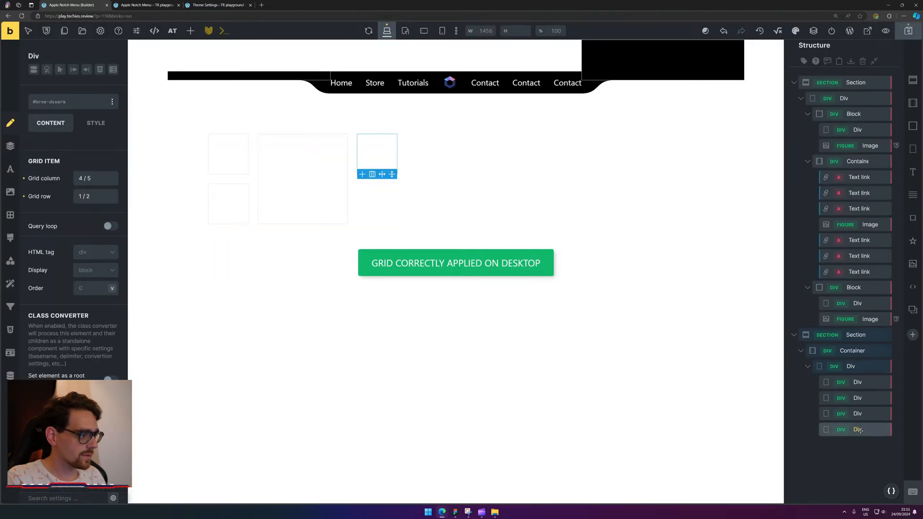
key("ctrl+d")
left_click(861, 431)
key("ctrl+d")
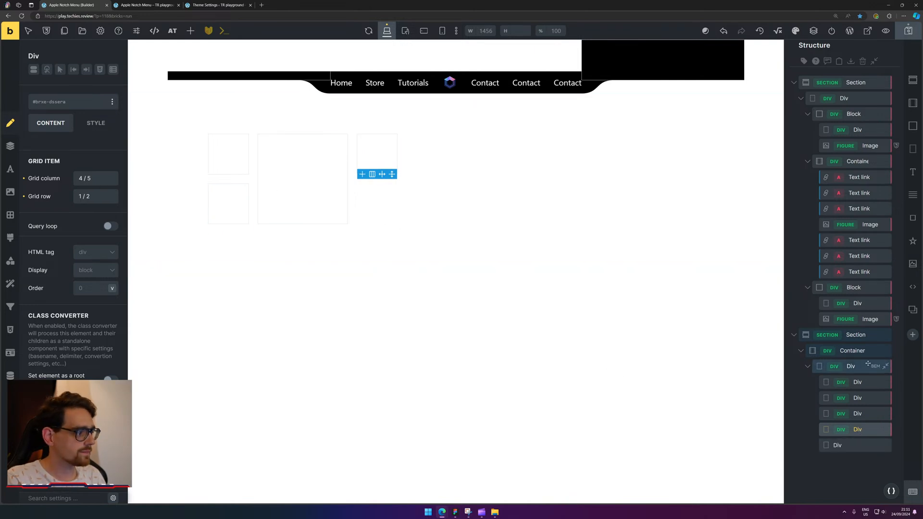
left_click(853, 366)
left_click(112, 192)
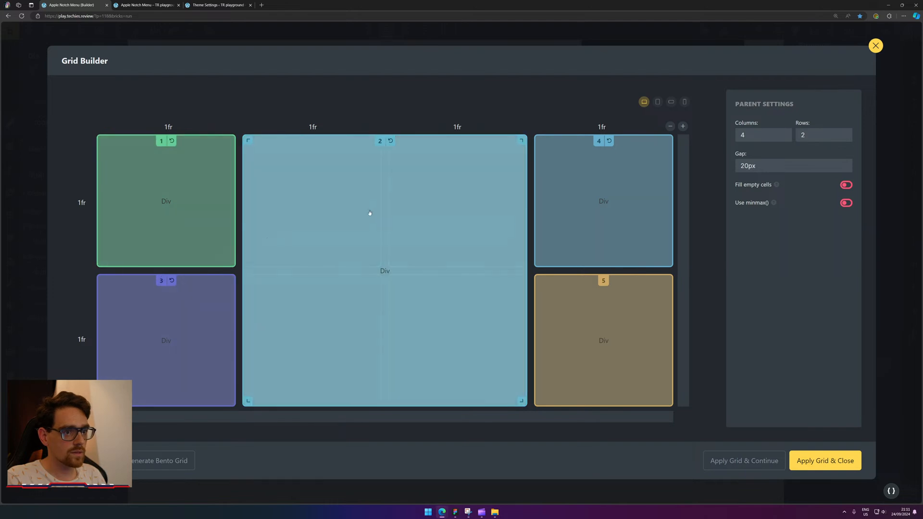
left_click(825, 454)
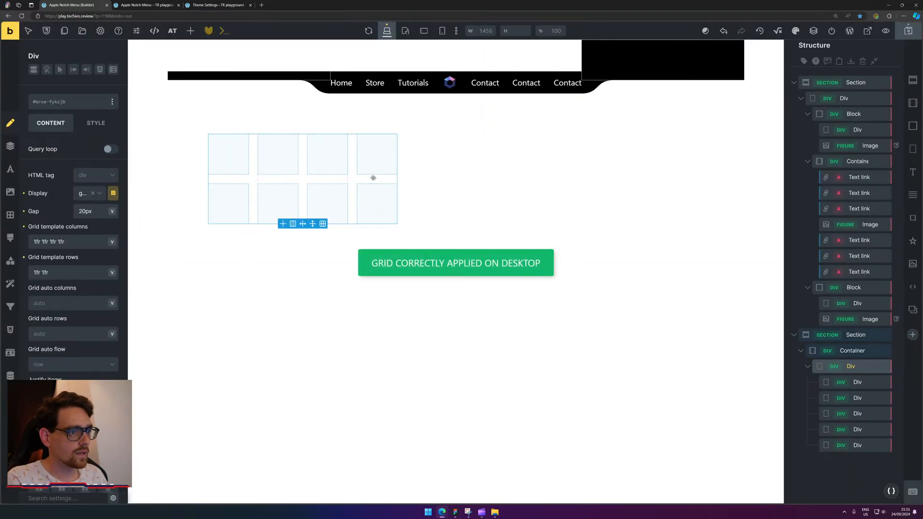
Set the grid Div's gap to 0 and its item alignment to End.
left_click_drag(397, 179, 681, 179)
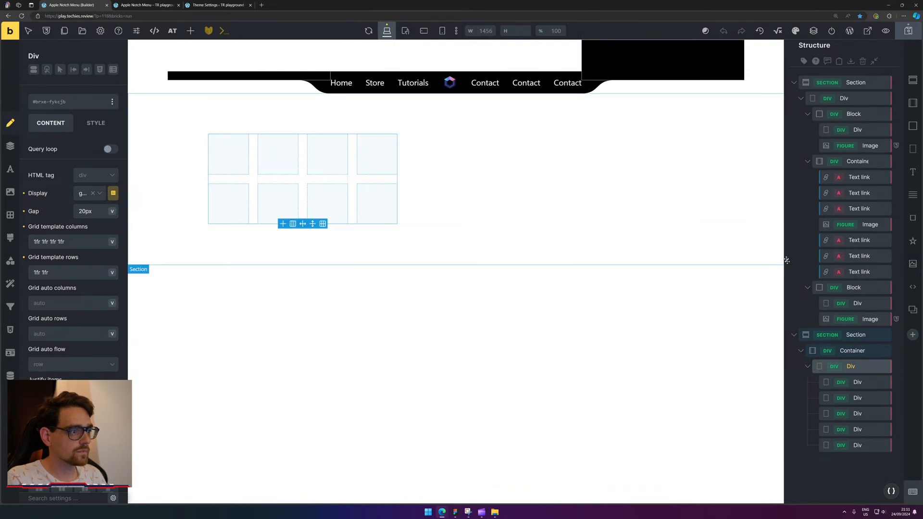
left_click(88, 124)
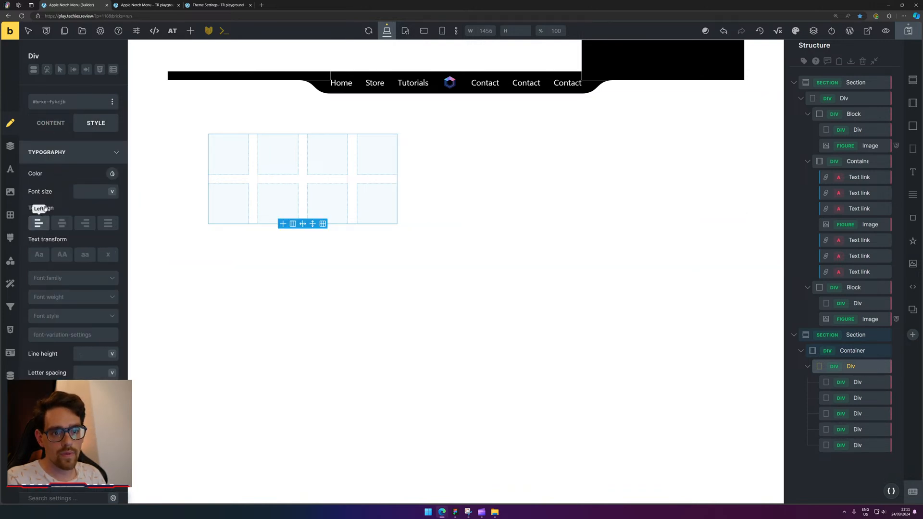
left_click(49, 126)
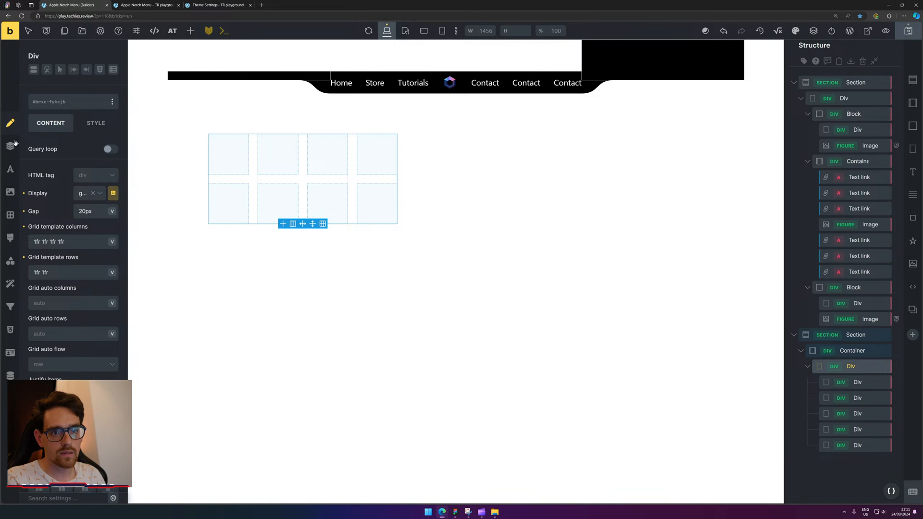
scroll(76, 307, "down", 3)
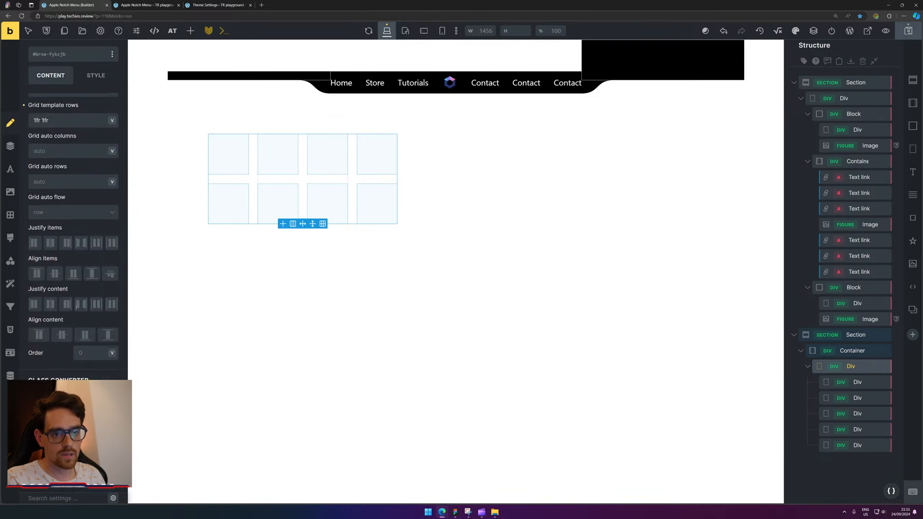
scroll(76, 310, "up", 3)
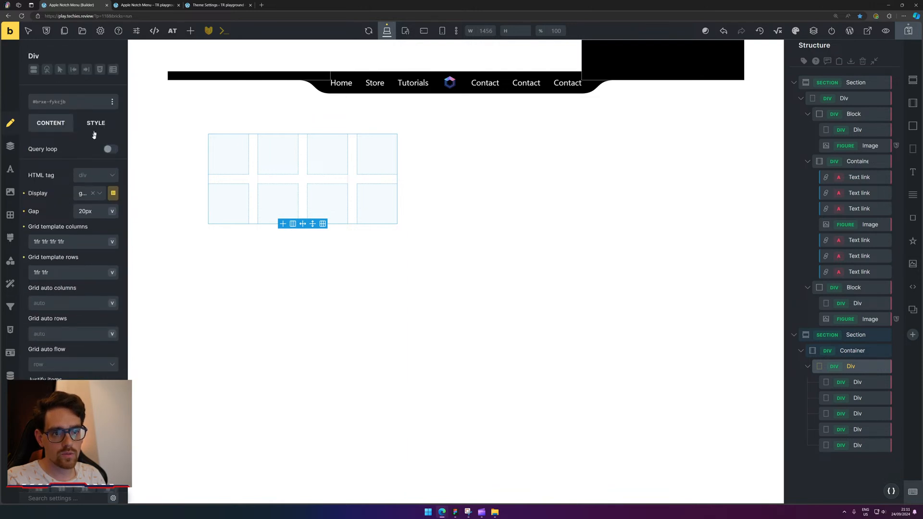
double_click(91, 210)
type("0")
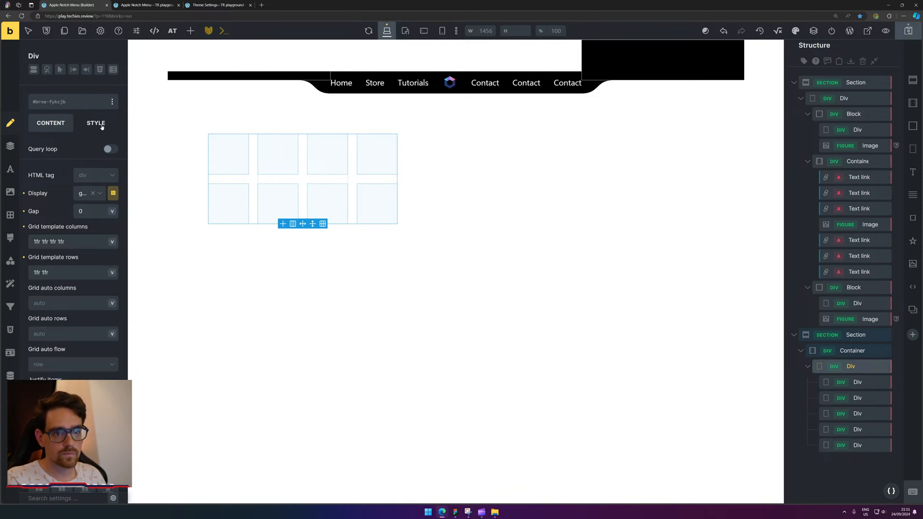
scroll(63, 196, "down", 2)
scroll(78, 278, "down", 1)
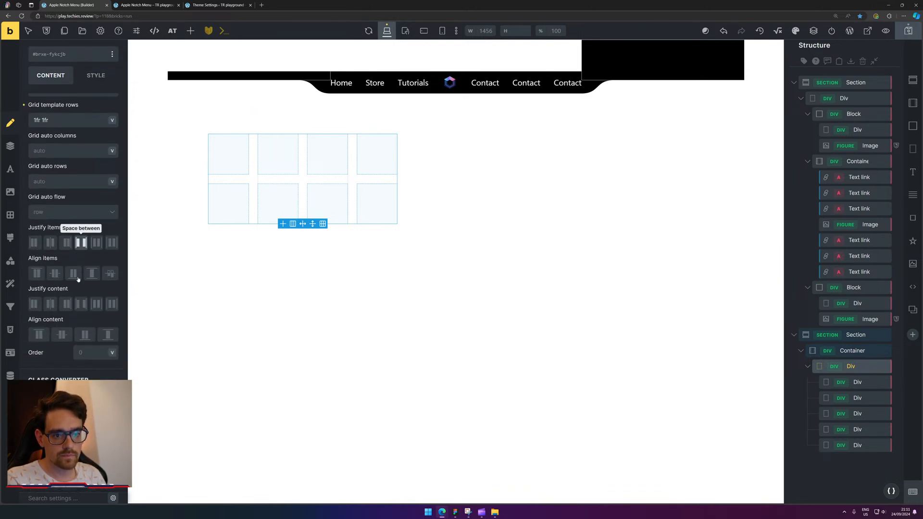
left_click(78, 278)
left_click(221, 156)
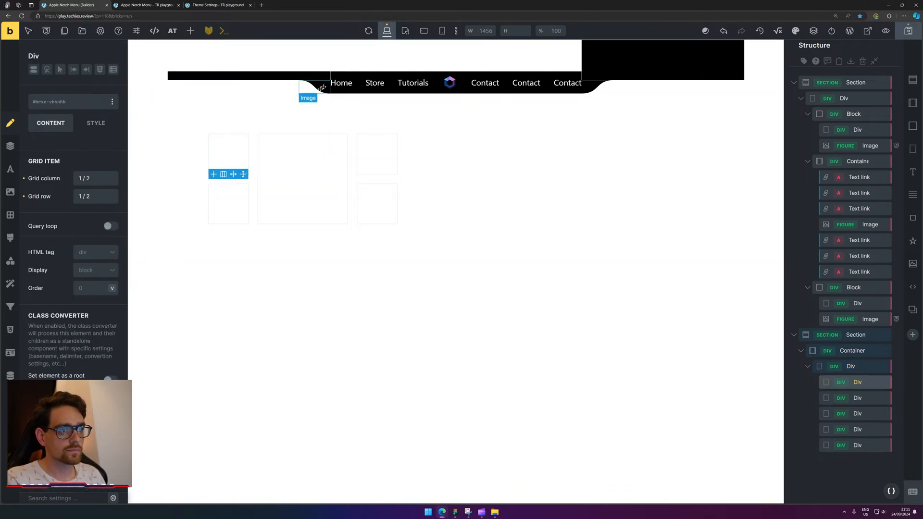
Drag the two notch images into the lower corner cells and the nav links into the top middle.
left_click_drag(322, 88, 229, 207)
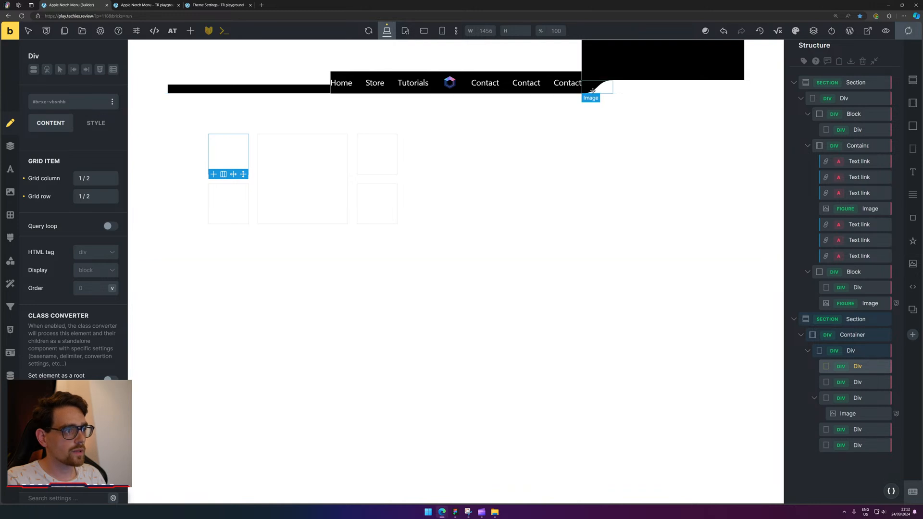
left_click_drag(593, 90, 371, 188)
left_click_drag(339, 56, 270, 144)
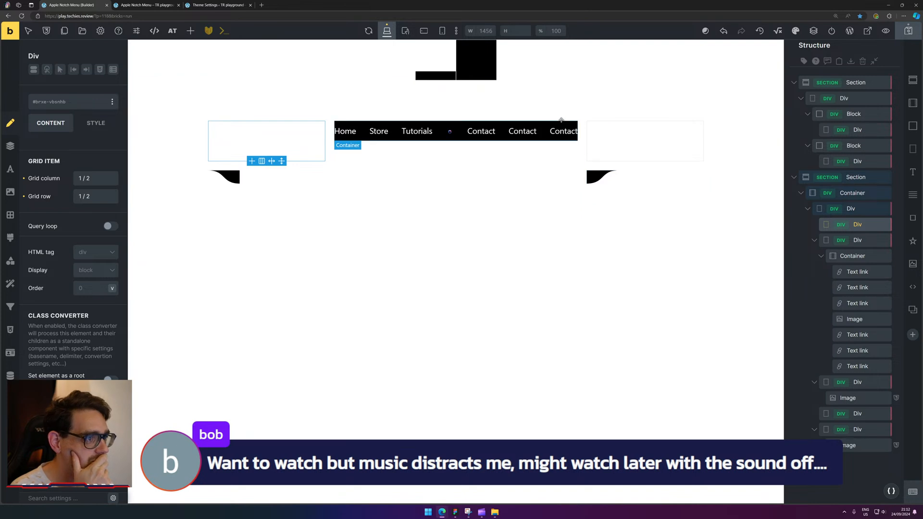
left_click(668, 149)
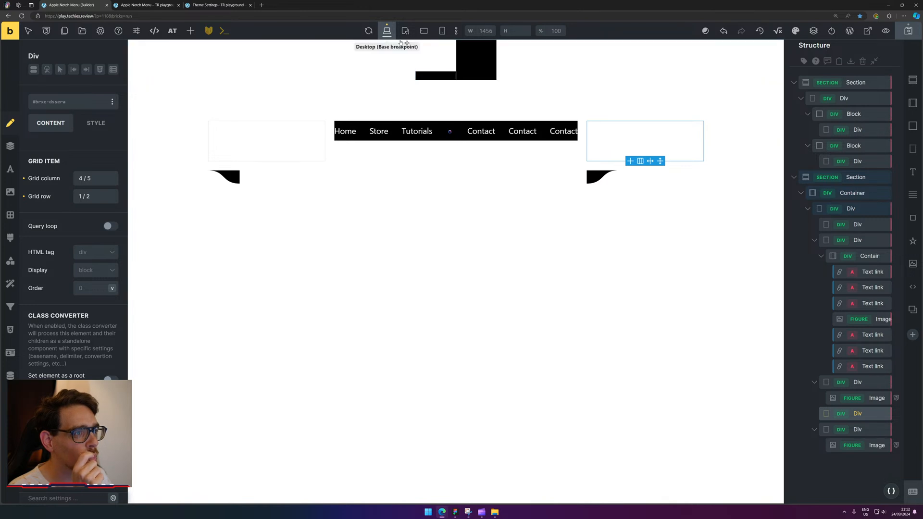
Delete the old header section with its notch and inspect the lower-left cell's settings.
left_click(457, 69)
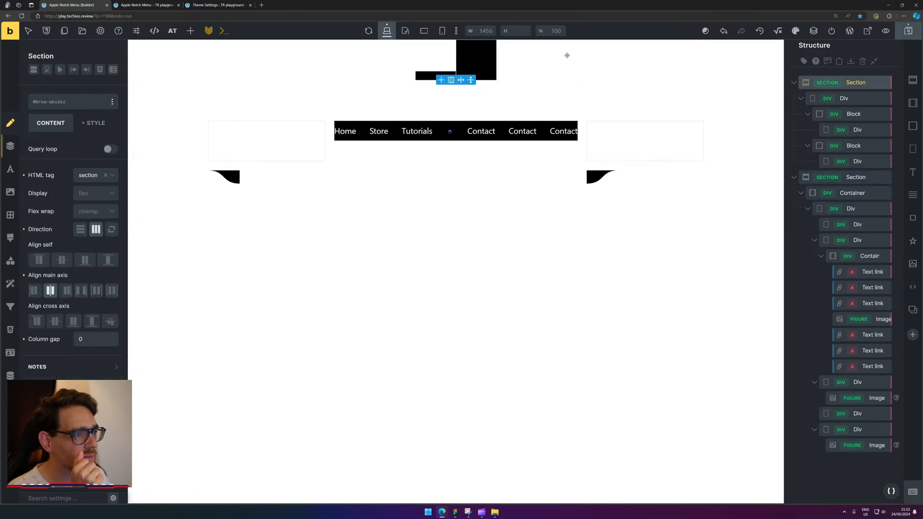
key("Delete")
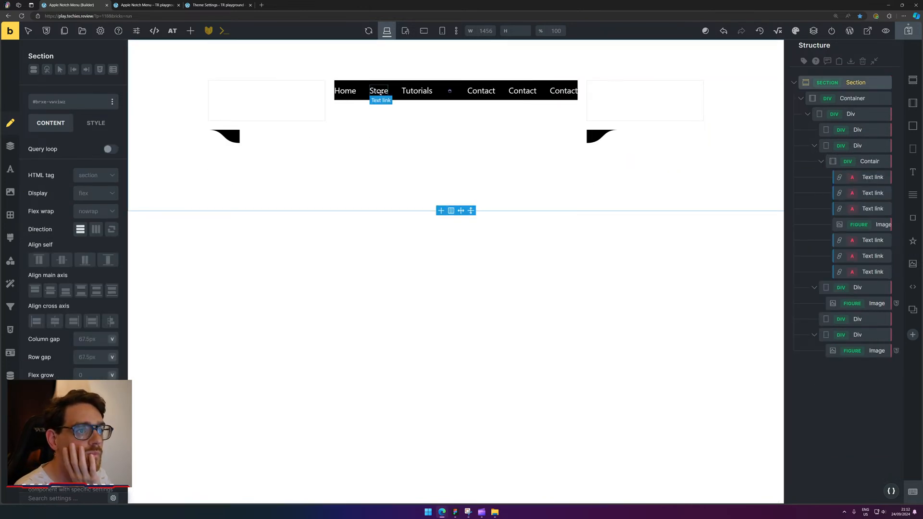
left_click(288, 133)
left_click(269, 145)
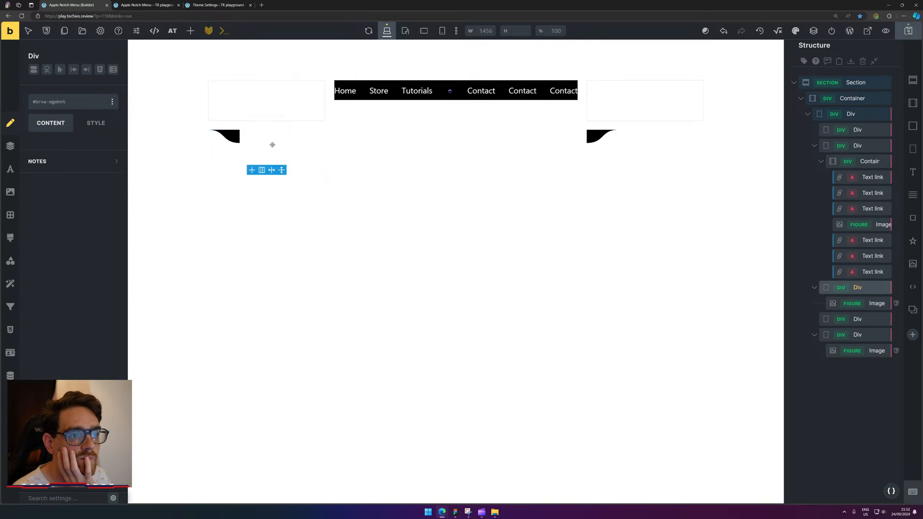
left_click(98, 126)
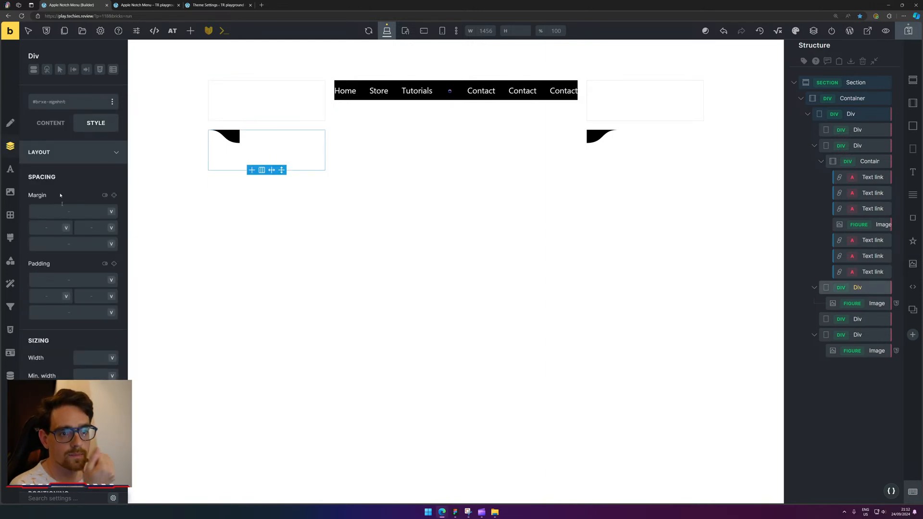
left_click(53, 124)
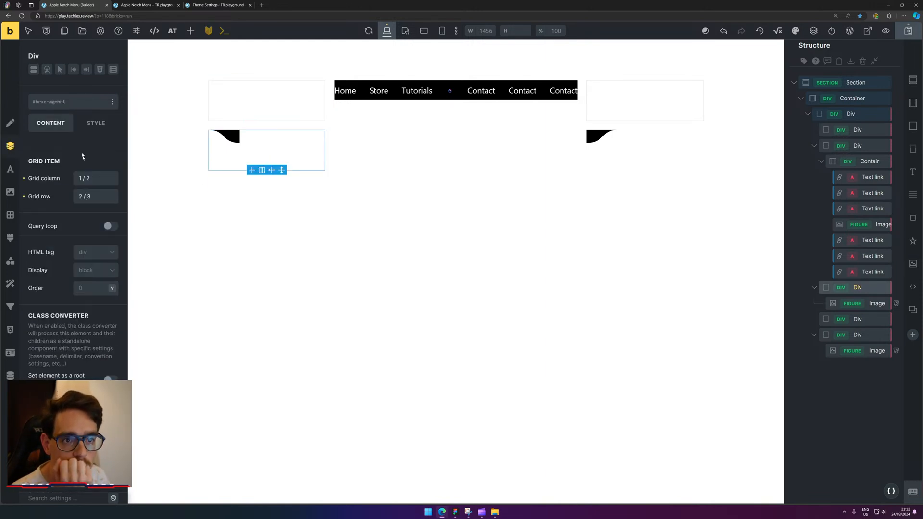
left_click(9, 149)
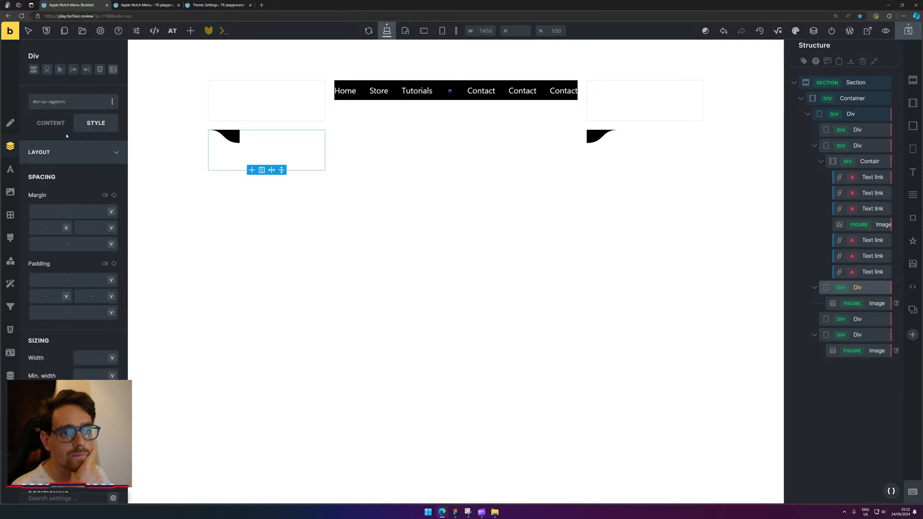
left_click(41, 127)
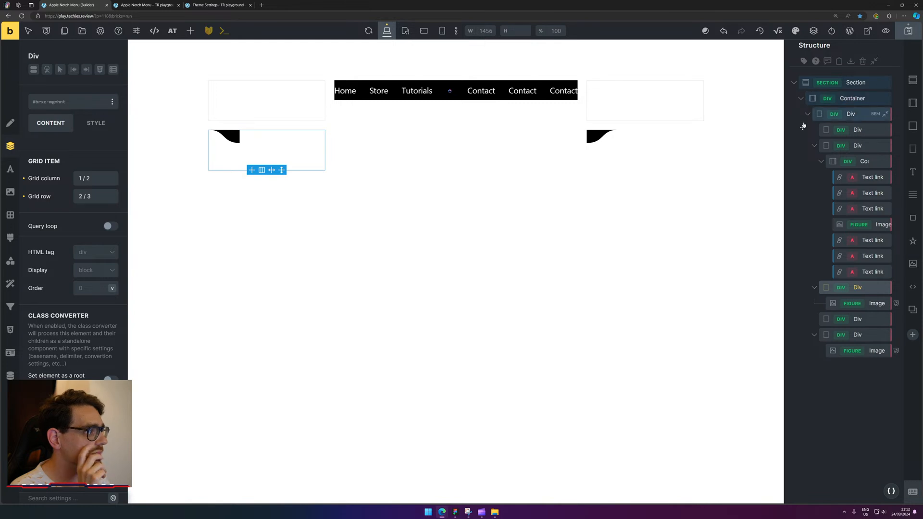
Give the top-left and top-right grid cells a dark #212121 background.
left_click(311, 111)
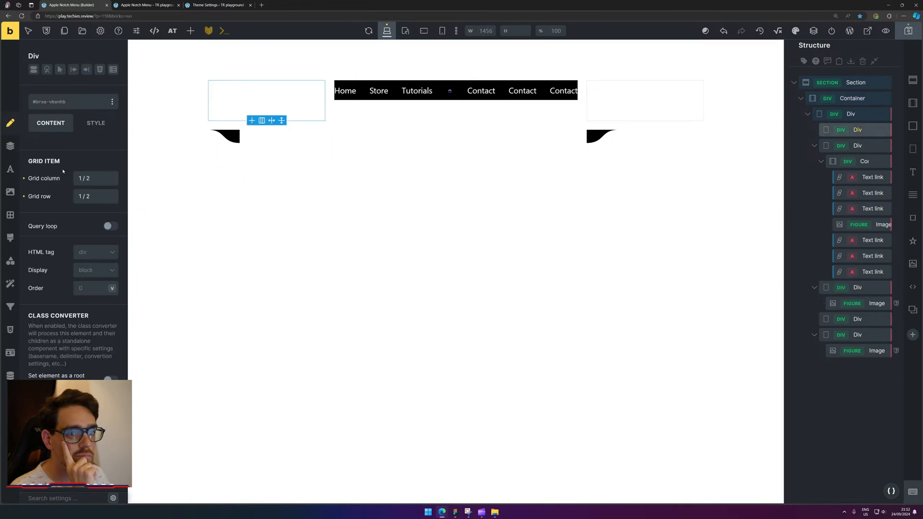
left_click(11, 146)
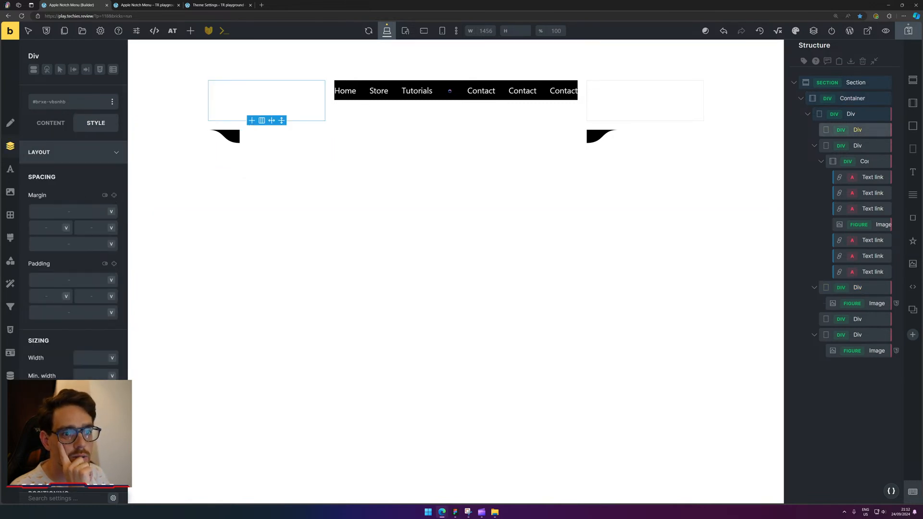
left_click(10, 189)
left_click(112, 177)
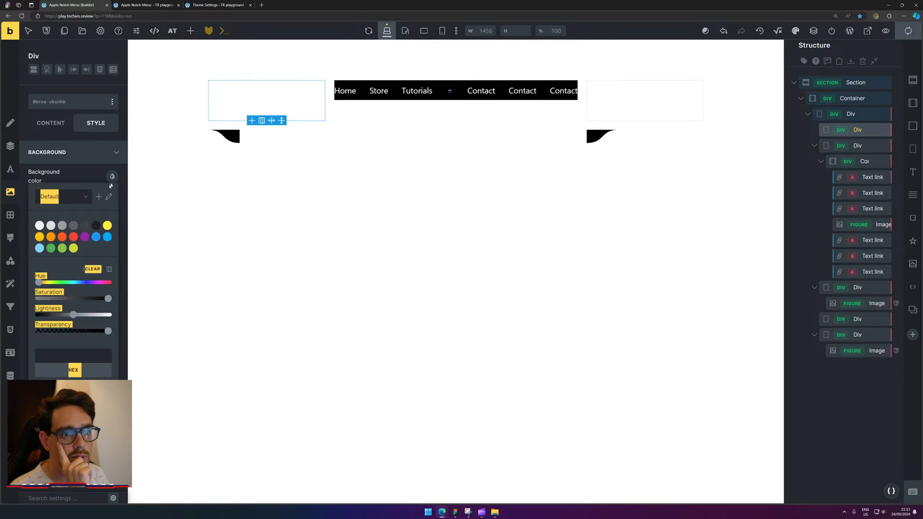
left_click(96, 225)
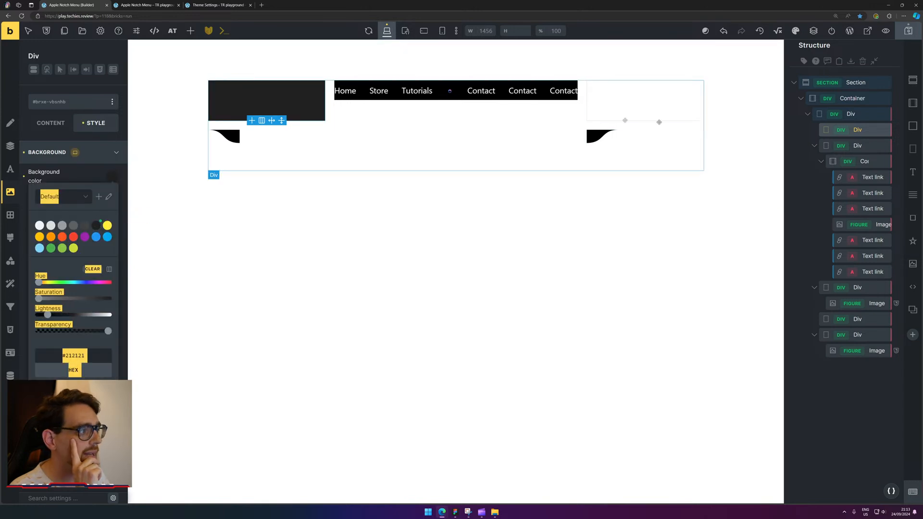
left_click(630, 96)
left_click(112, 177)
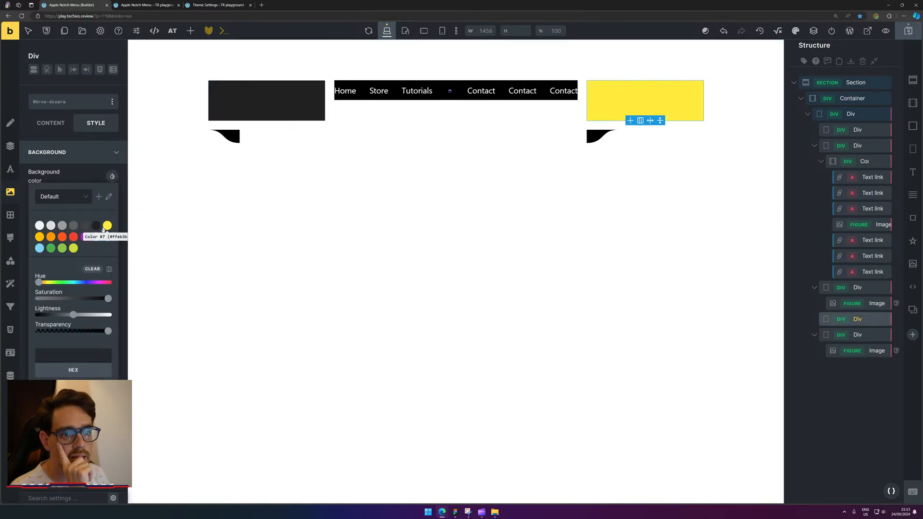
left_click(95, 225)
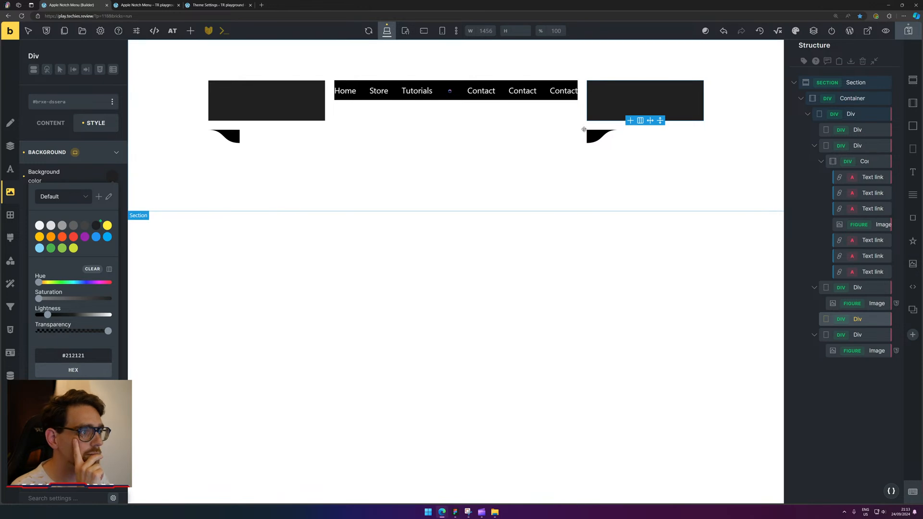
Push the right corner image down with a top margin, then review the middle nav div's grid placement.
left_click(601, 137)
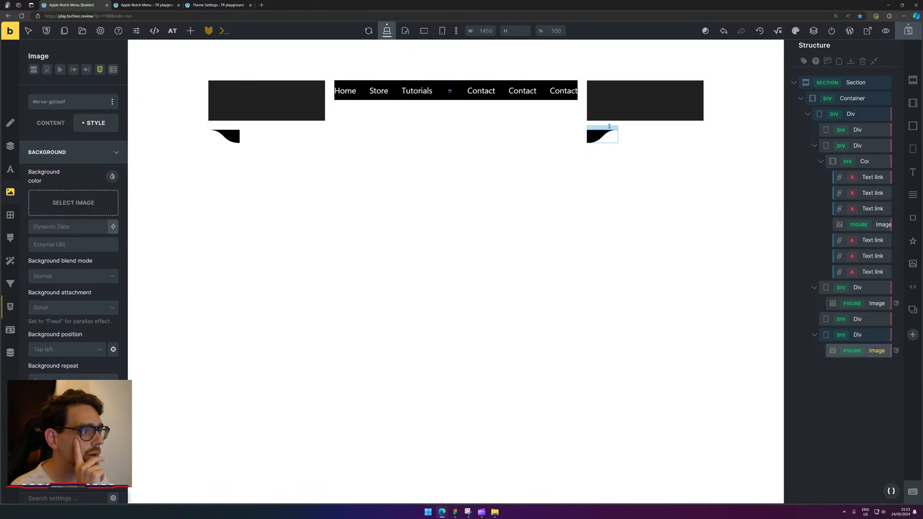
mouse_move(608, 126)
left_mouse_down()
mouse_move(608, 115)
mouse_move(611, 131)
left_mouse_up()
left_click(669, 156)
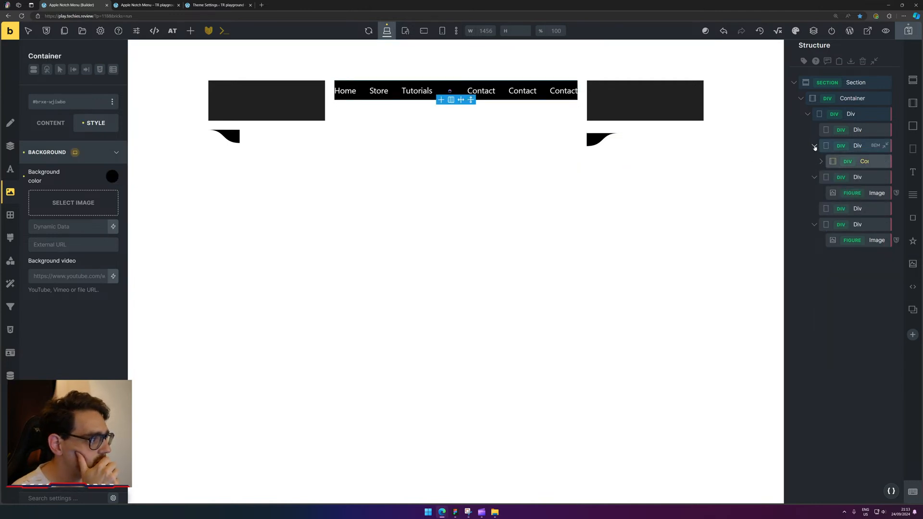
left_click(849, 149)
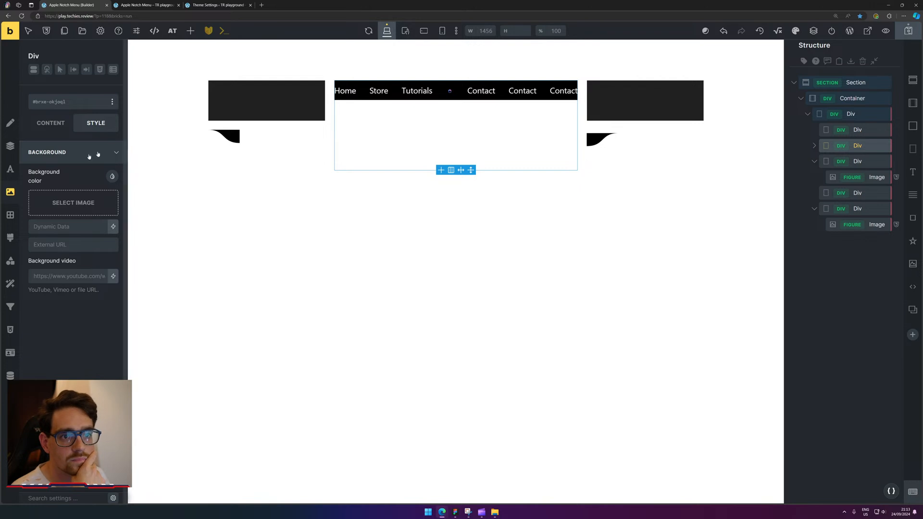
left_click(11, 147)
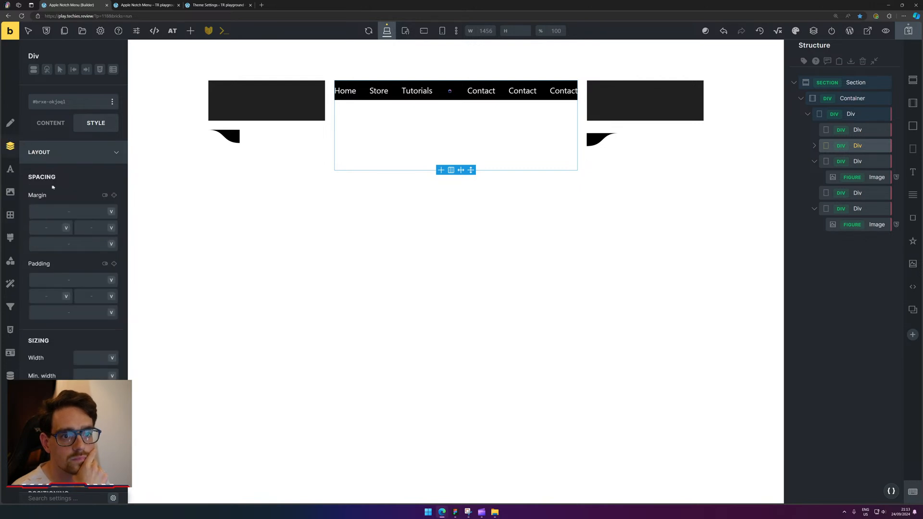
left_click(9, 124)
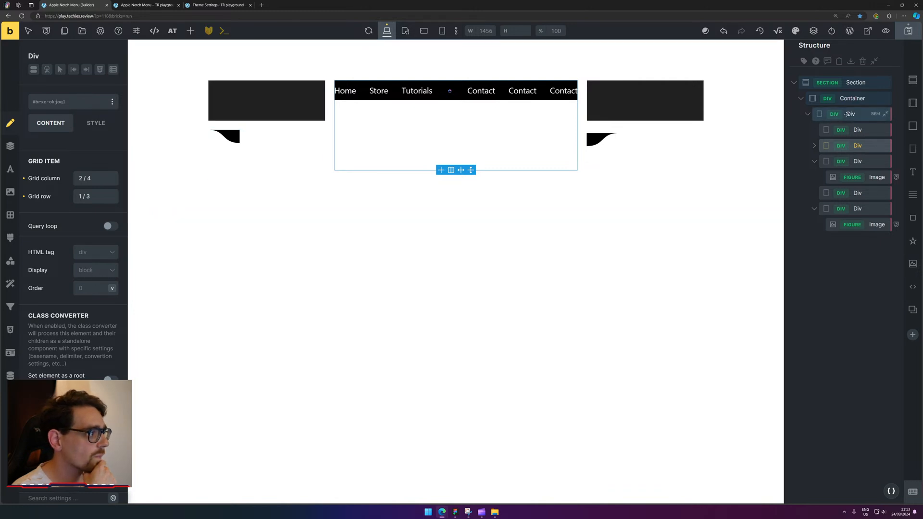
Set the parent grid div's gap to 0.
left_click(837, 115)
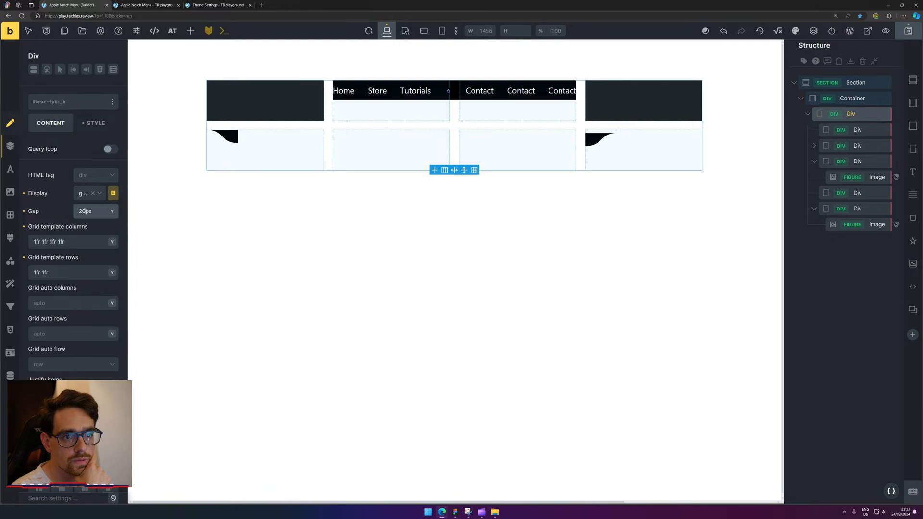
type("0")
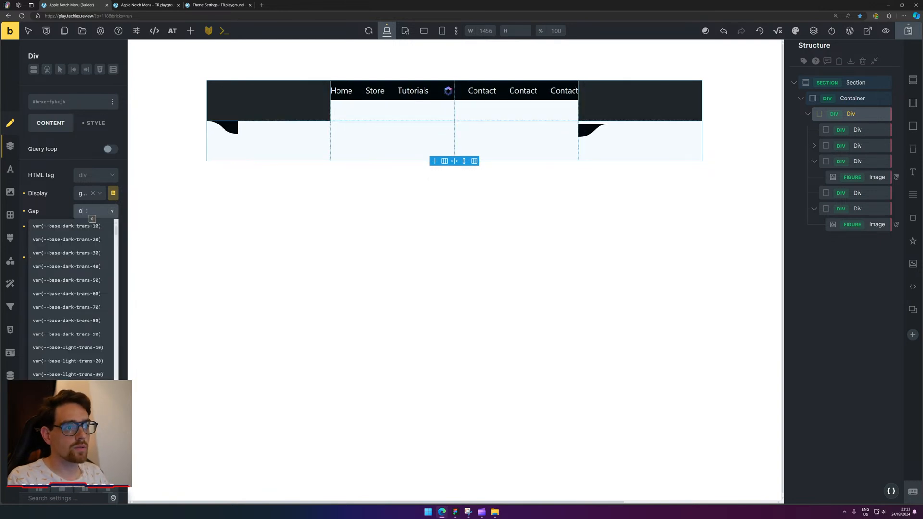
left_click(288, 133)
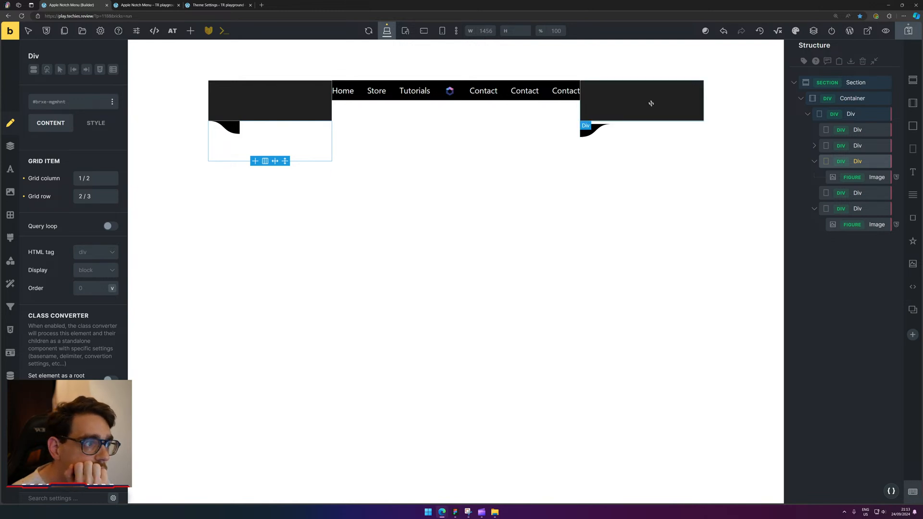
Clear the right corner image's top margin so it sits flush beneath the dark block.
left_click(583, 130)
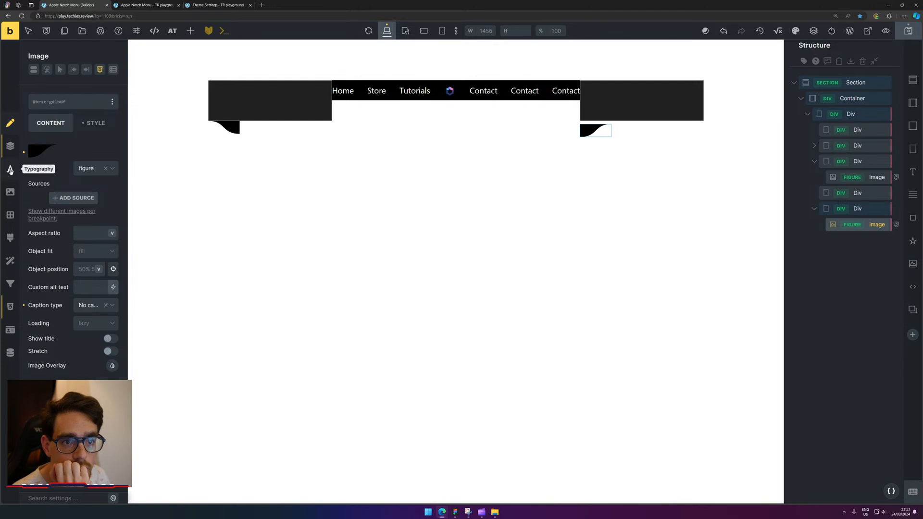
left_click(11, 307)
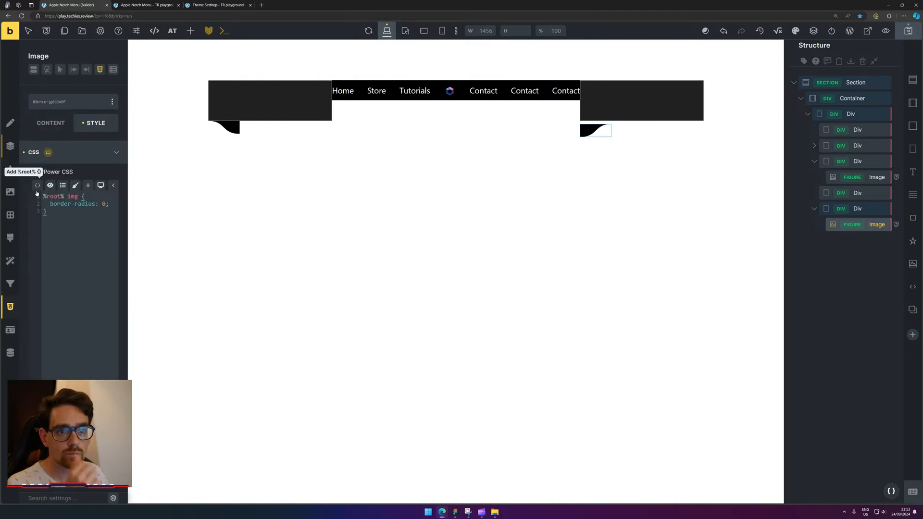
left_click(10, 145)
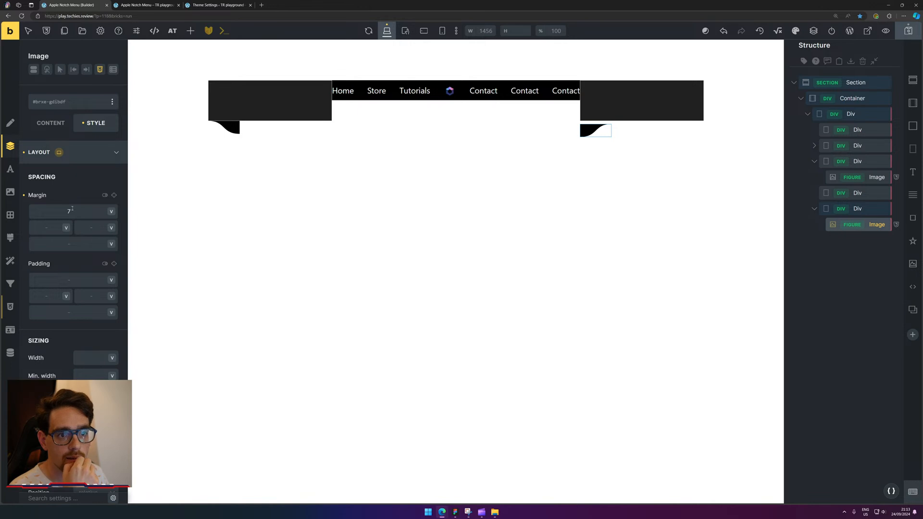
key("BackSpace")
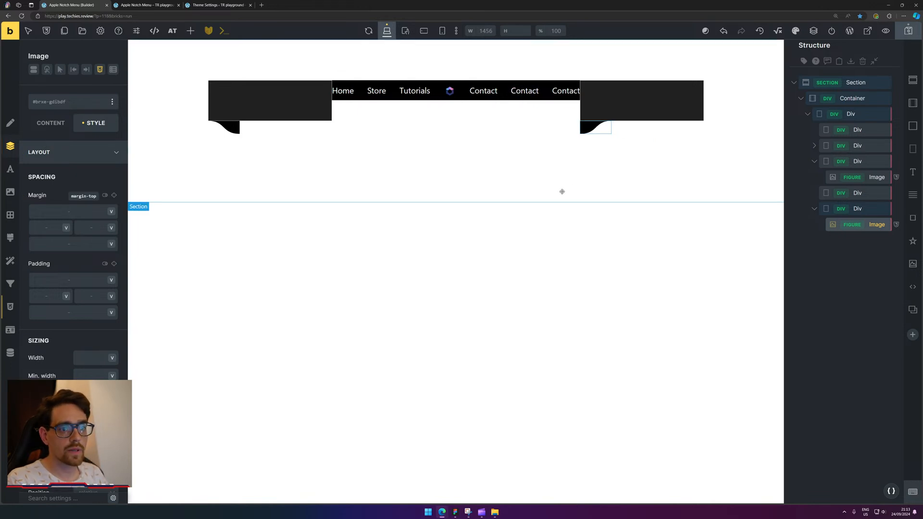
type("-1")
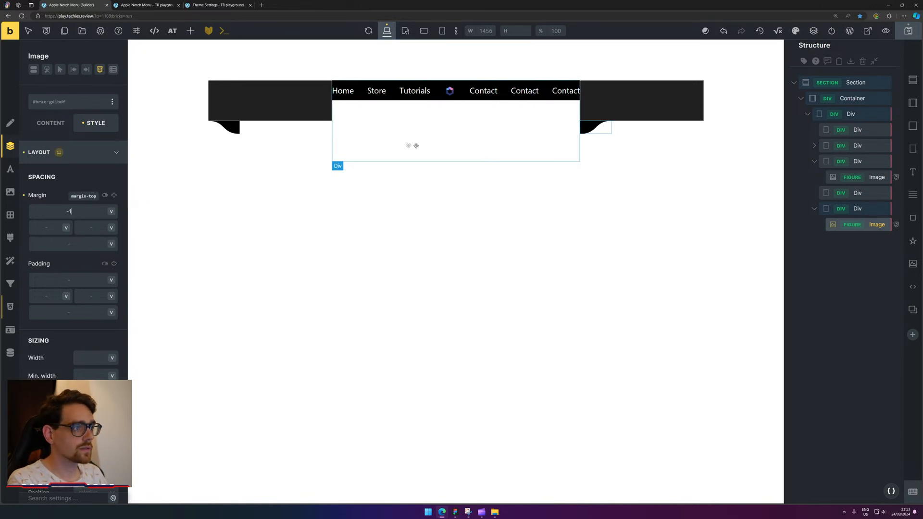
left_click(230, 133)
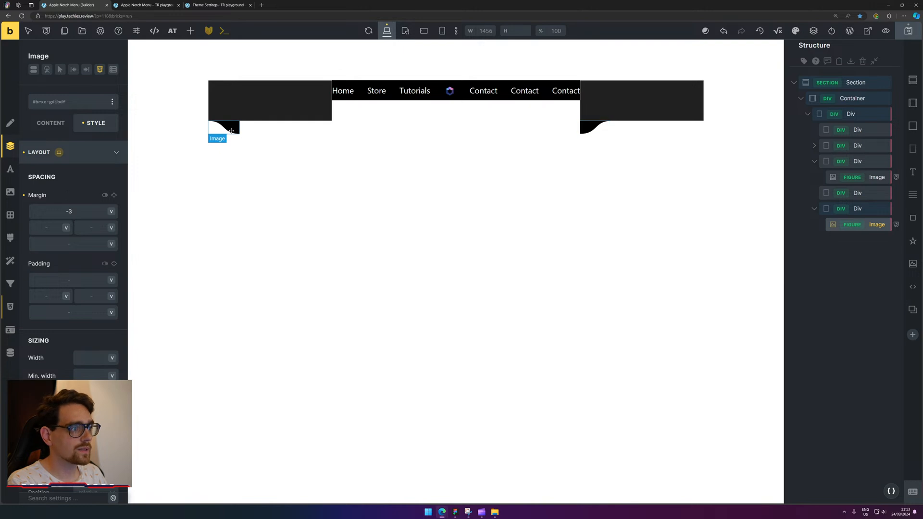
left_click(596, 126)
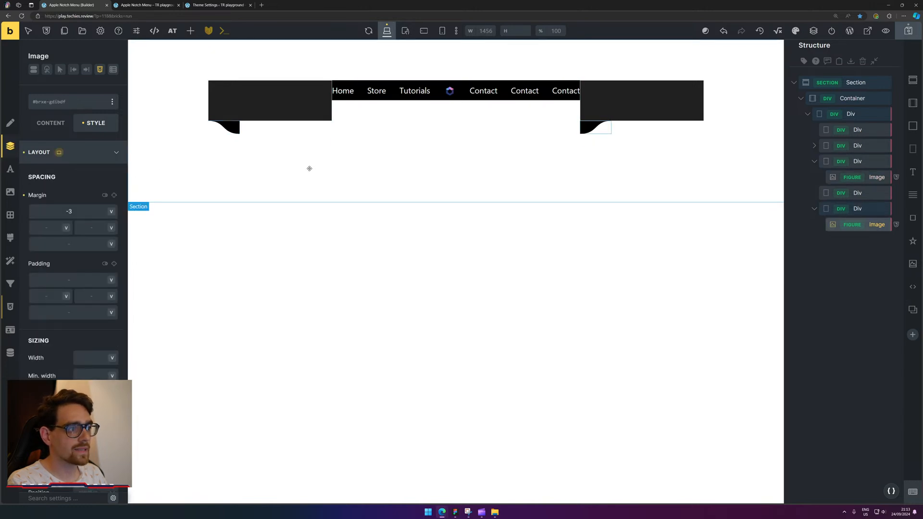
left_click(95, 215)
key("BackSpace")
key("BackSpace")
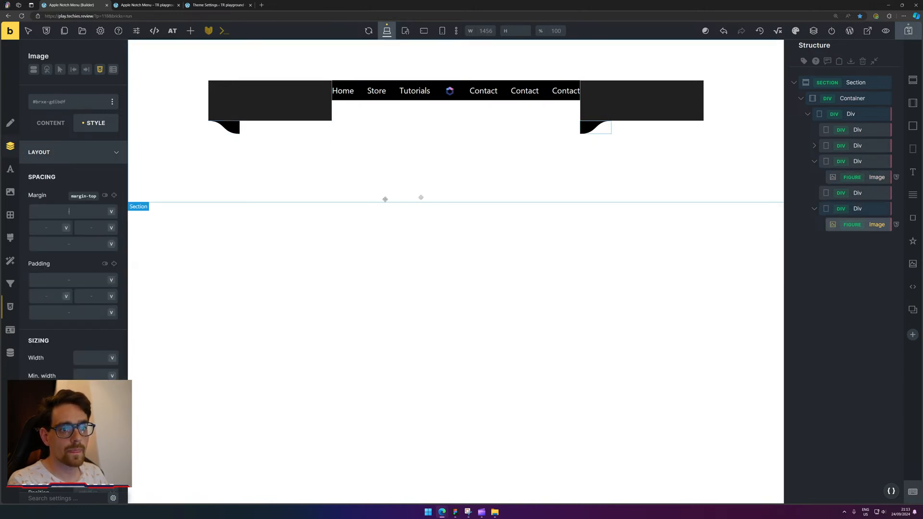
left_click(519, 96)
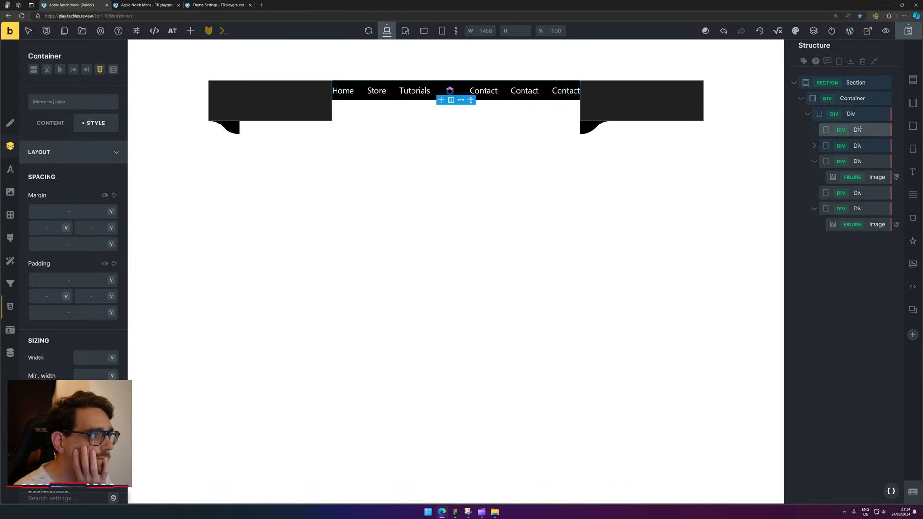
Move the Home, Store, Tutorials, logo and Contact items out of the inner container into the middle div.
left_click(392, 119)
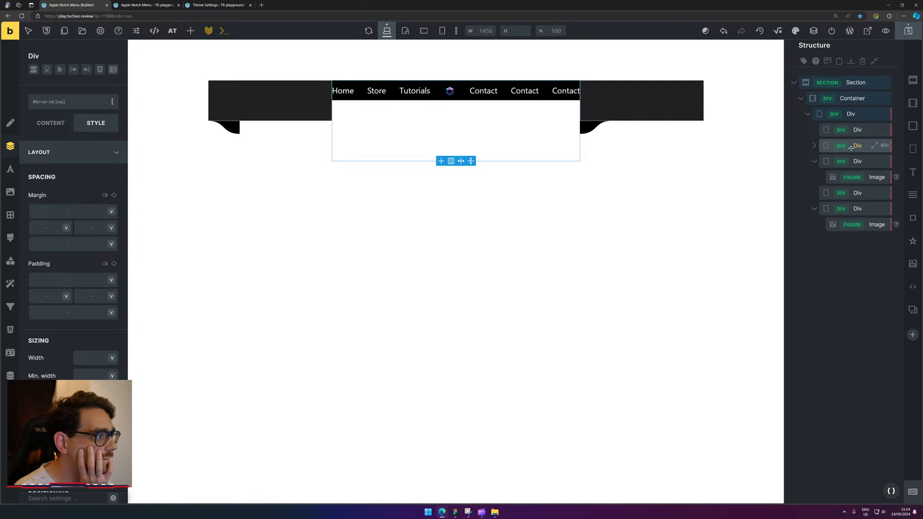
left_click(815, 146)
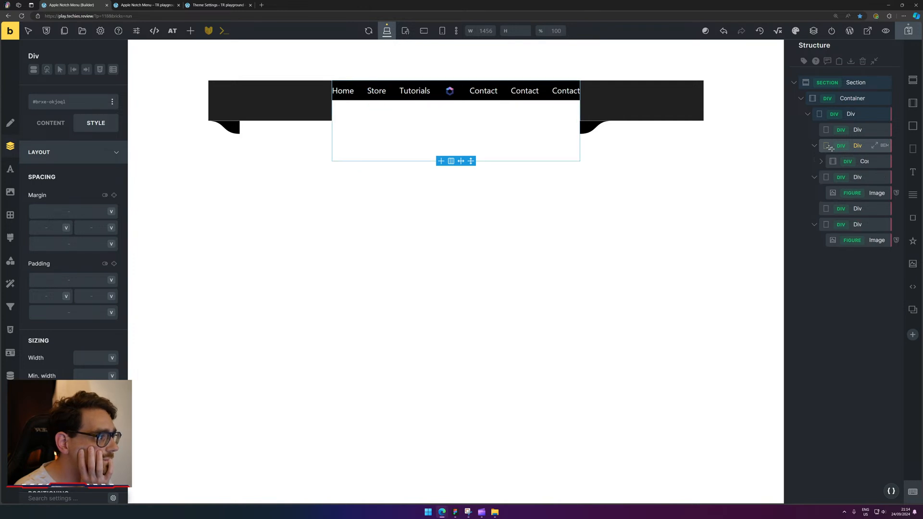
left_click(858, 163)
left_click(873, 272)
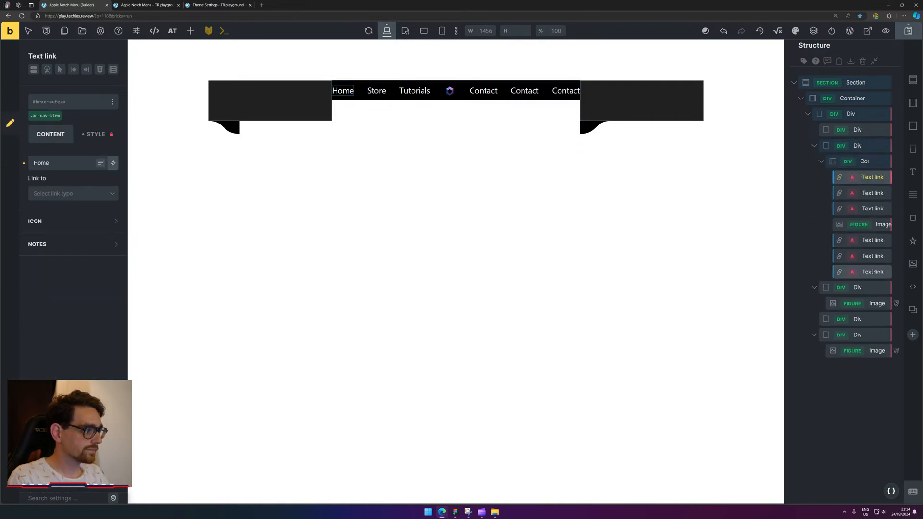
mouse_move(864, 180)
left_mouse_down()
mouse_move(874, 160)
mouse_move(868, 168)
left_mouse_up()
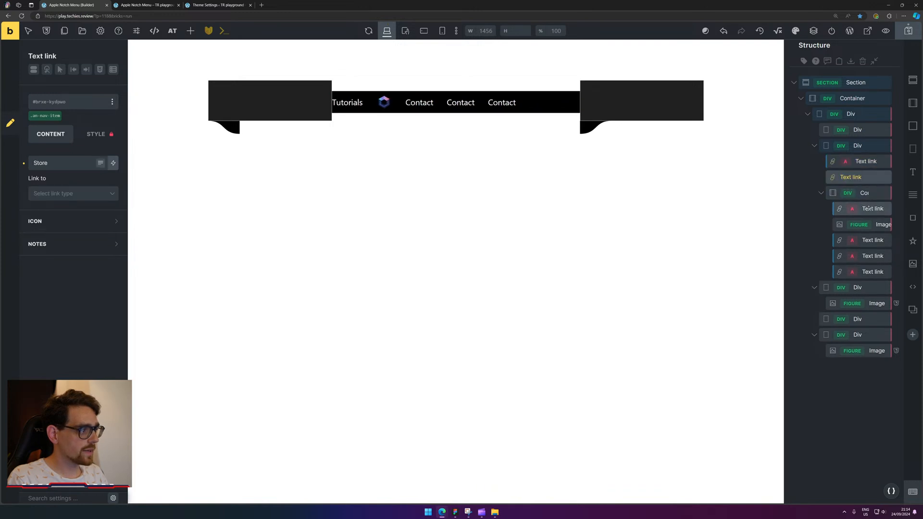
left_click_drag(868, 206, 867, 184)
left_click_drag(866, 232, 869, 207)
left_click_drag(869, 239, 871, 223)
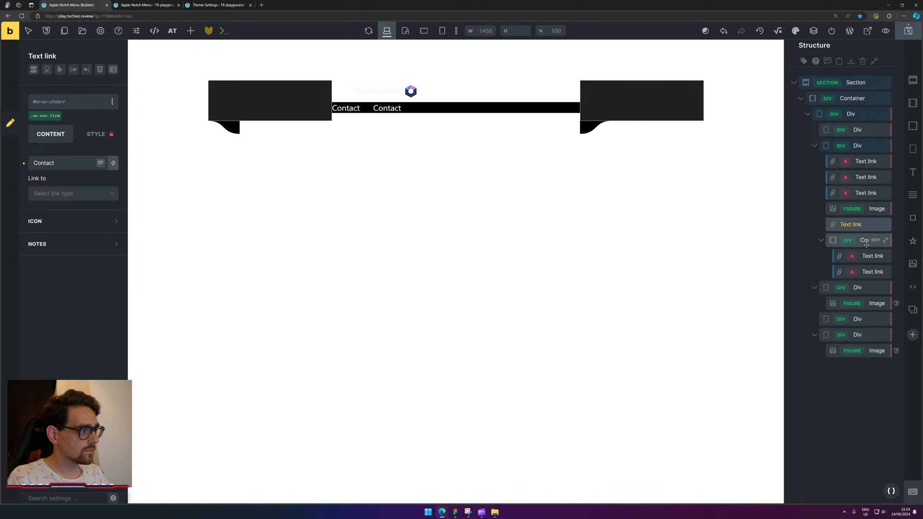
mouse_move(867, 257)
left_mouse_down()
mouse_move(870, 235)
mouse_move(868, 271)
left_mouse_up()
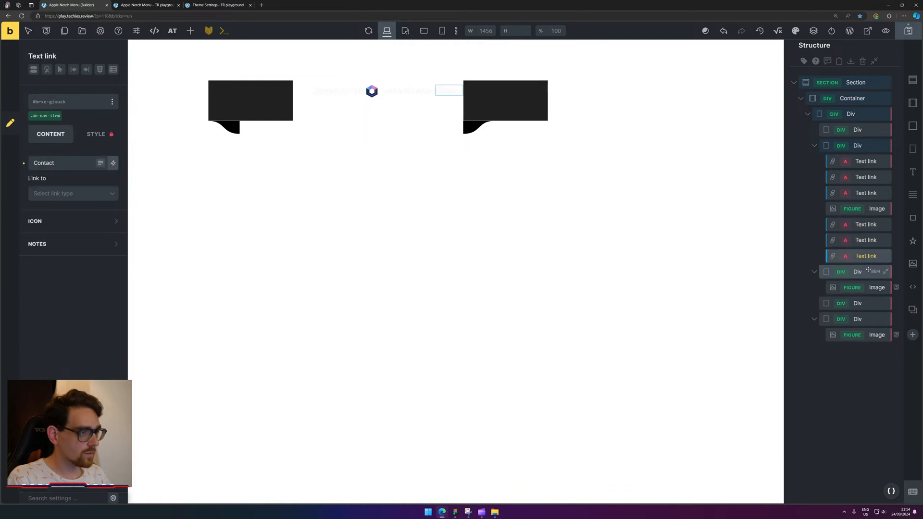
Give the middle nav div a dark #212121 background colour.
left_click(862, 145)
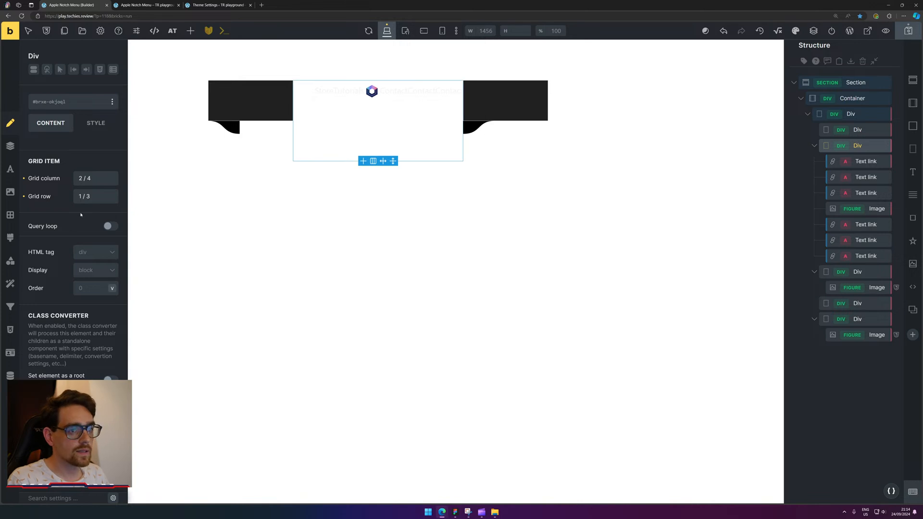
left_click(11, 147)
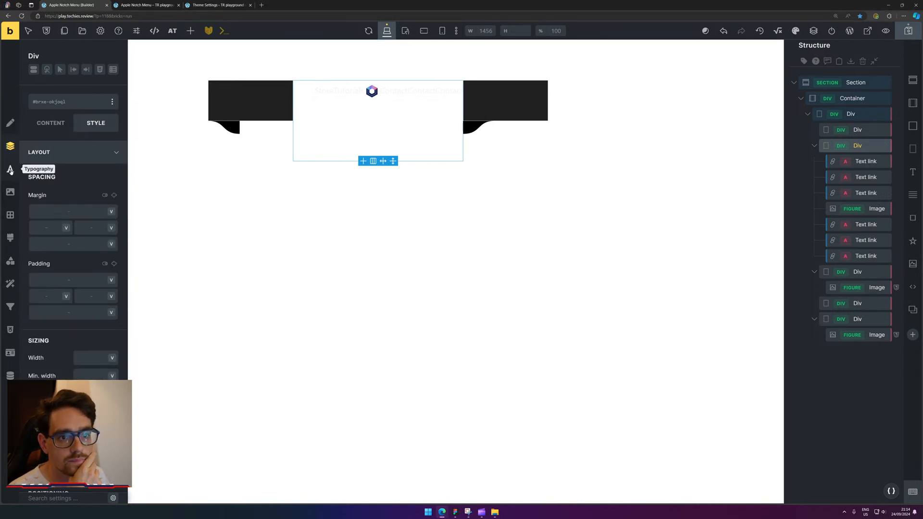
left_click(10, 215)
left_click(11, 191)
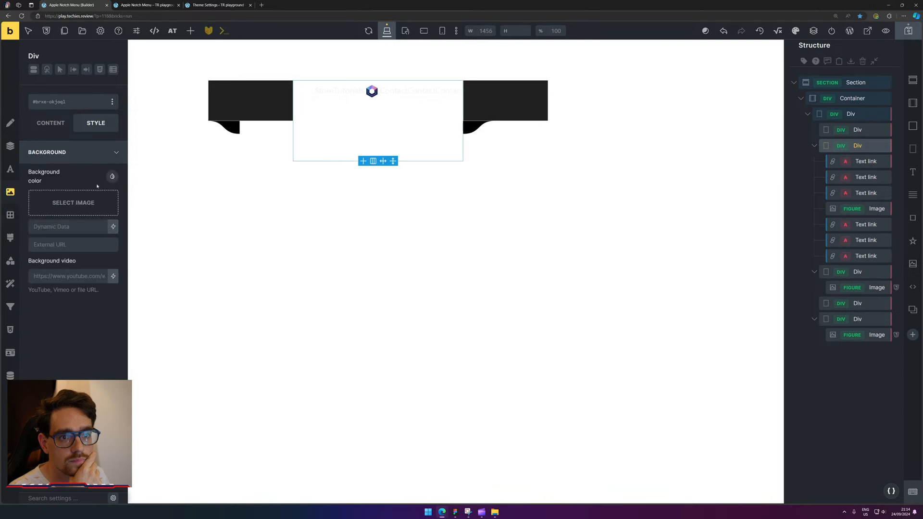
left_click(112, 177)
left_click(96, 226)
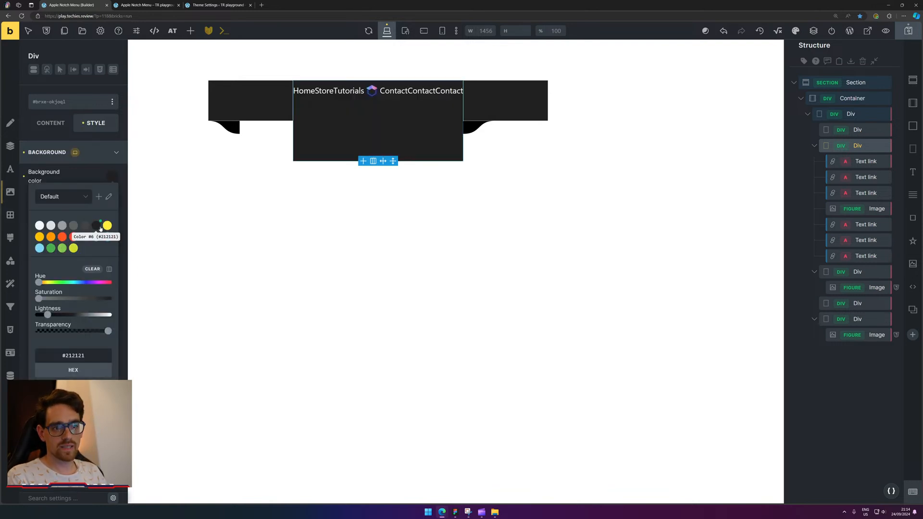
Make the middle nav cell a flex container so its links sit in a row.
left_click(46, 124)
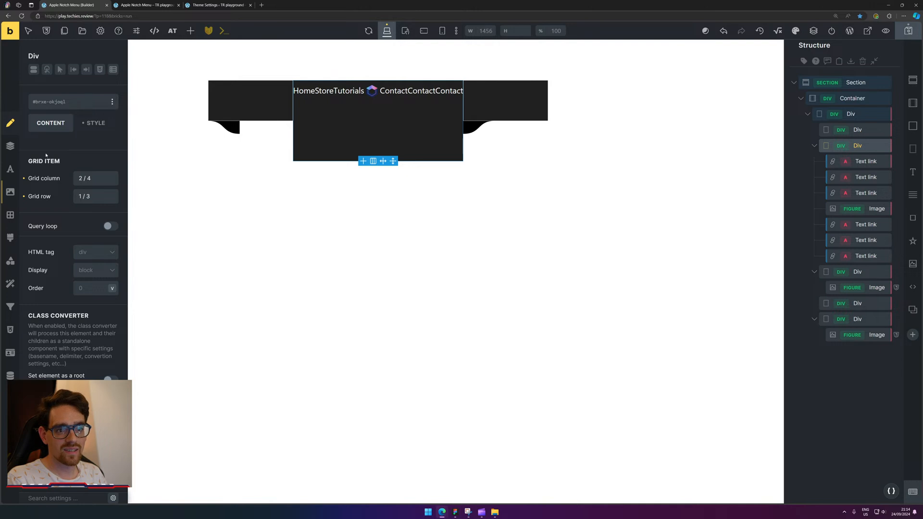
left_click(10, 146)
left_click(11, 135)
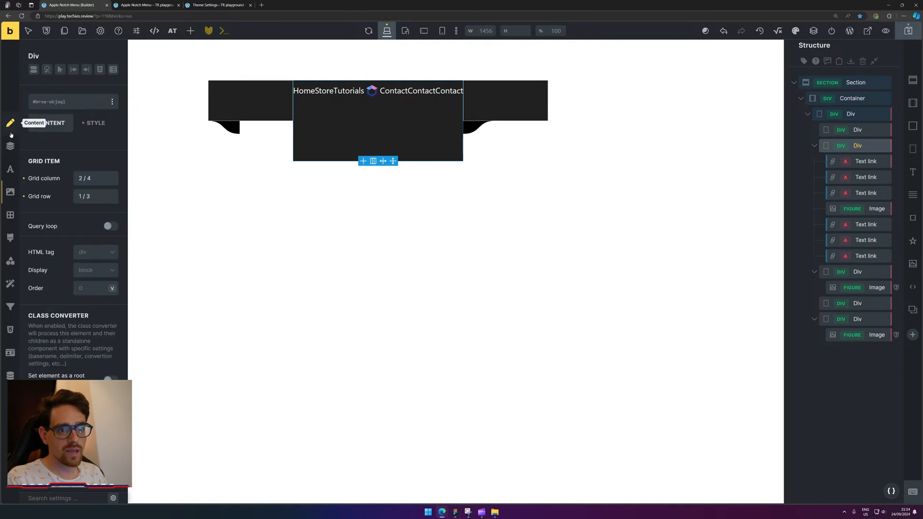
left_click(91, 252)
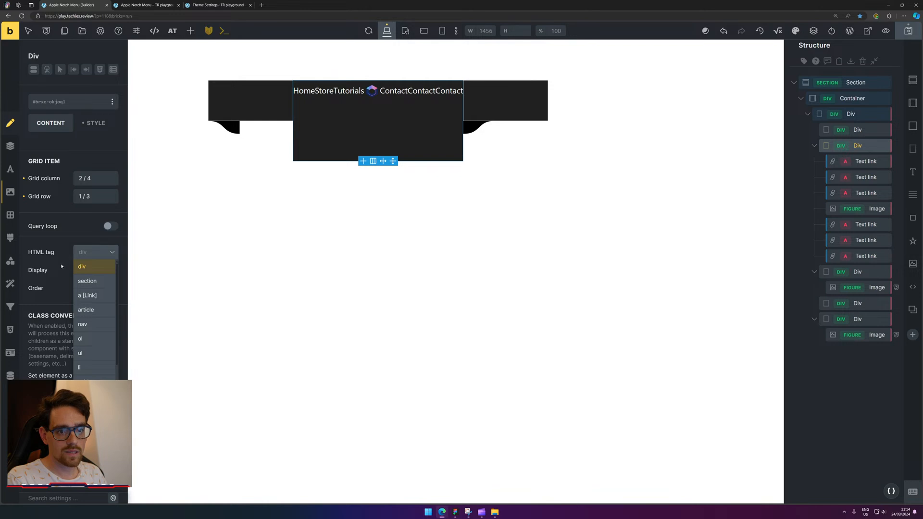
left_click(62, 266)
left_click(94, 270)
left_click(96, 300)
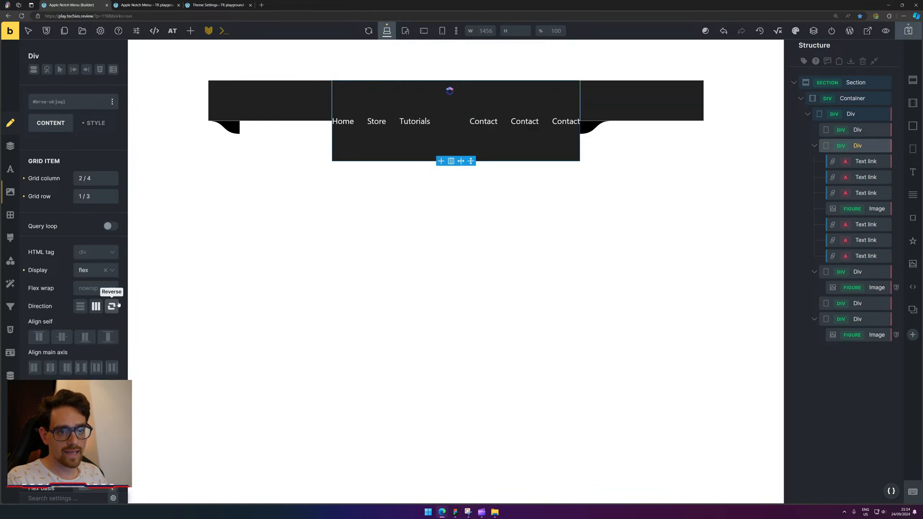
scroll(53, 274, "down", 3)
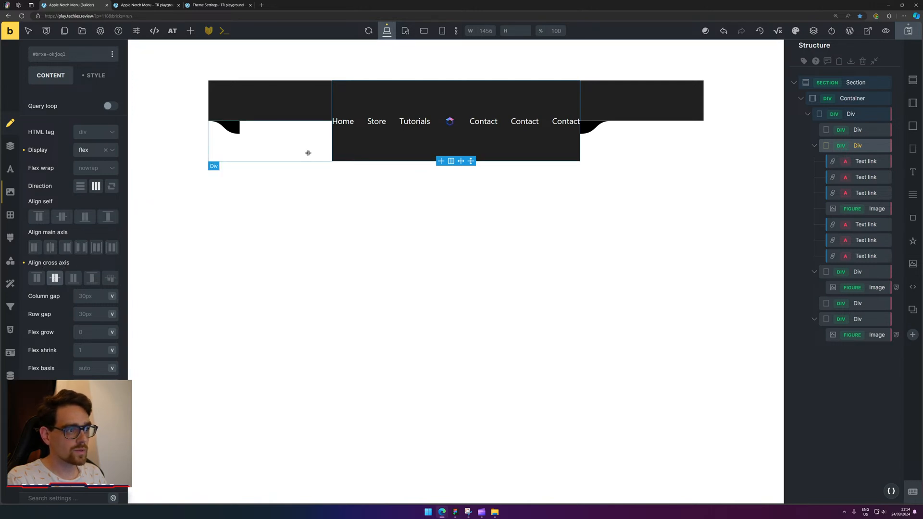
Set the empty left cell's display to flex as well.
left_click(261, 134)
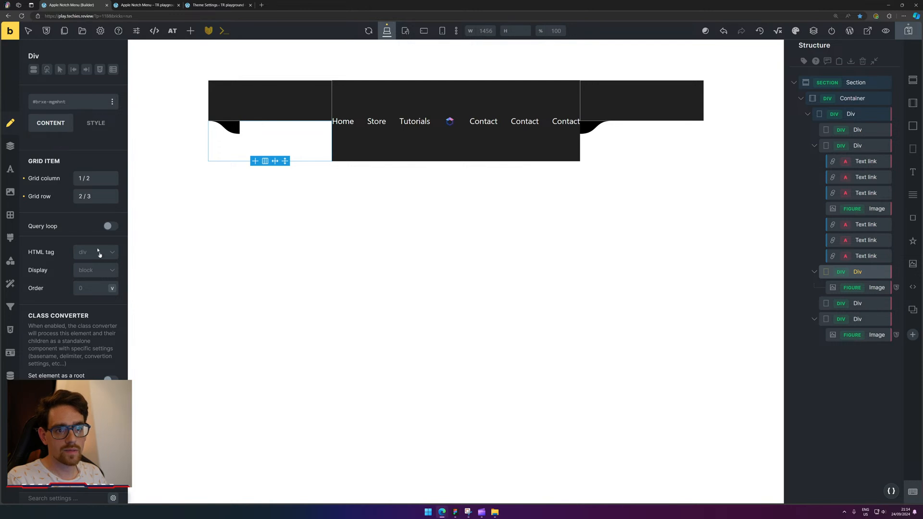
left_click(92, 269)
left_click(95, 305)
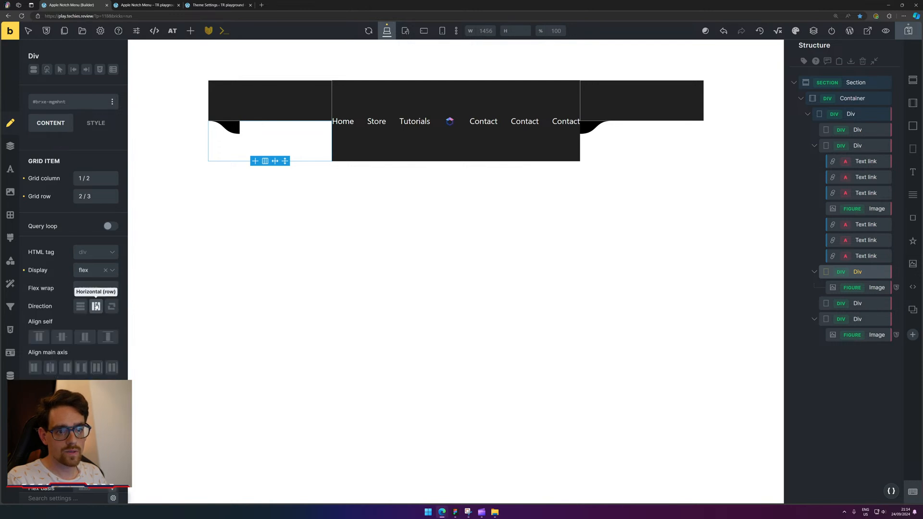
left_click(628, 204)
left_click(511, 152)
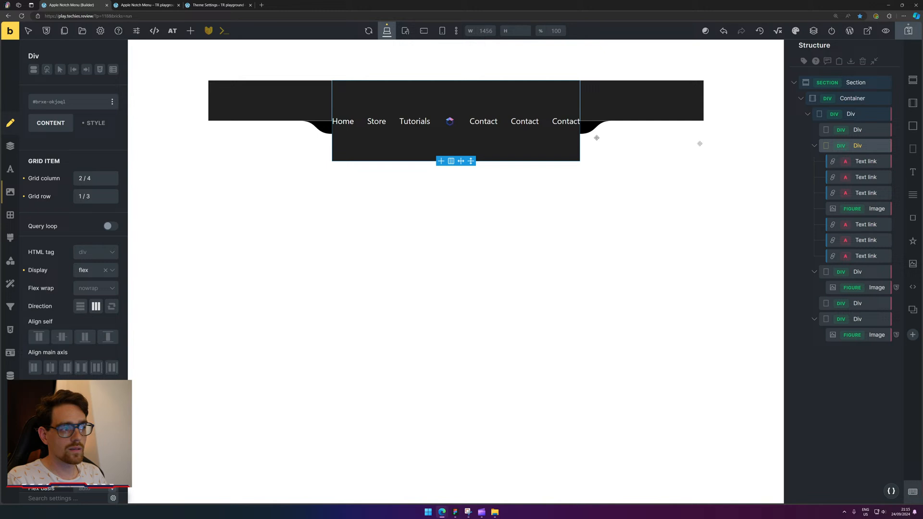
On the grid container, remove the -624 right margin and set the height to 100px.
left_click(865, 131)
left_click(866, 115)
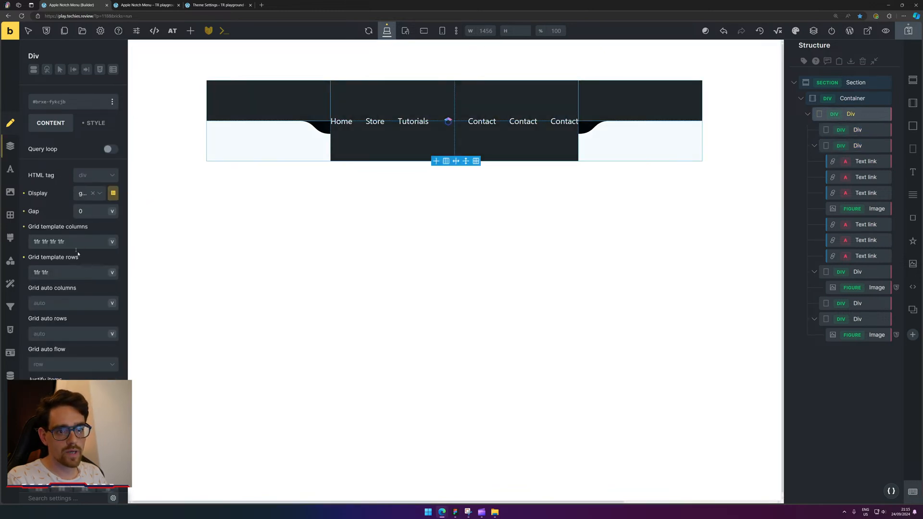
scroll(72, 288, "down", 1)
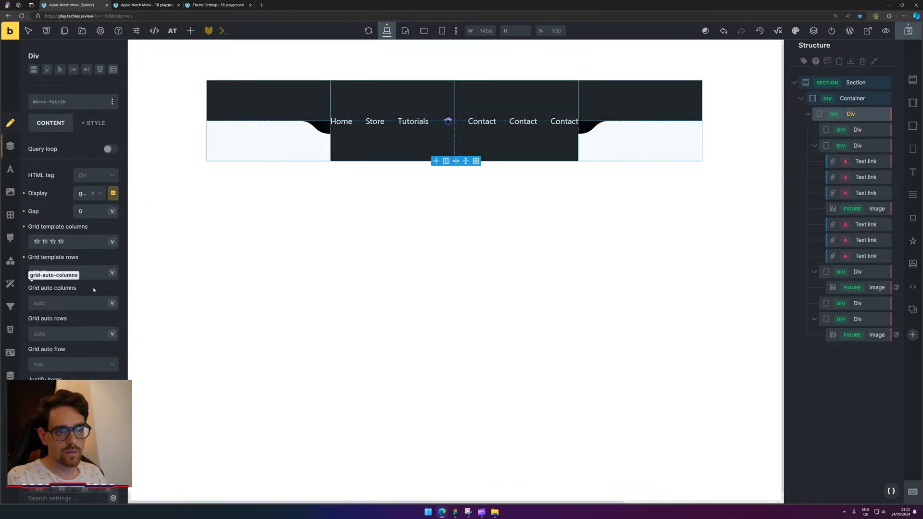
scroll(94, 290, "down", 5)
scroll(89, 216, "up", 5)
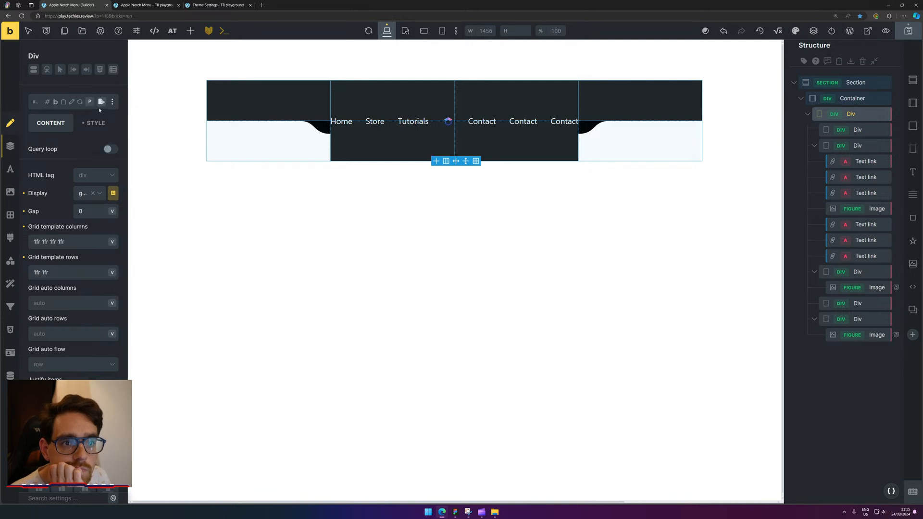
left_click(94, 123)
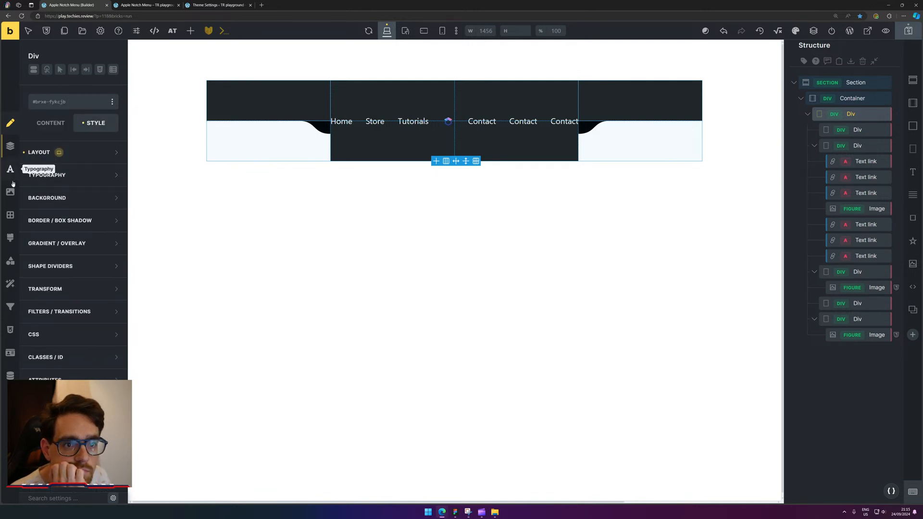
left_click(37, 154)
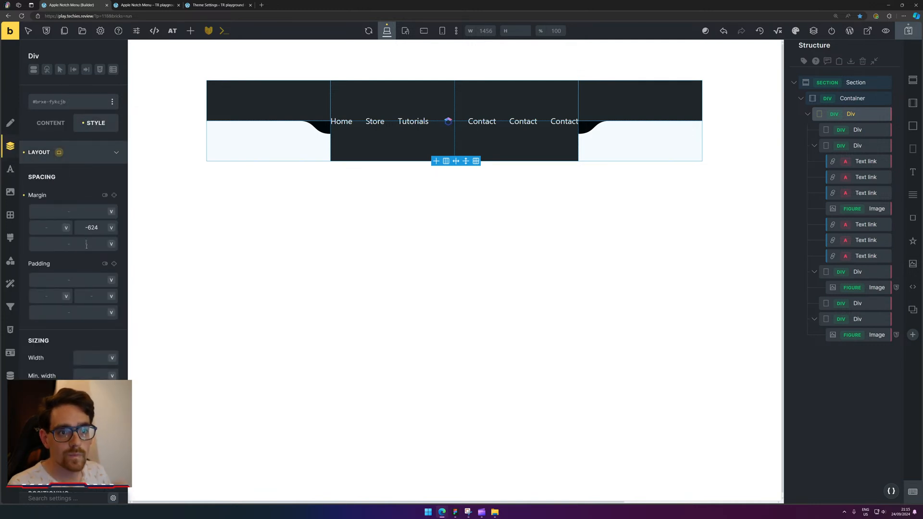
double_click(93, 228)
key("BackSpace")
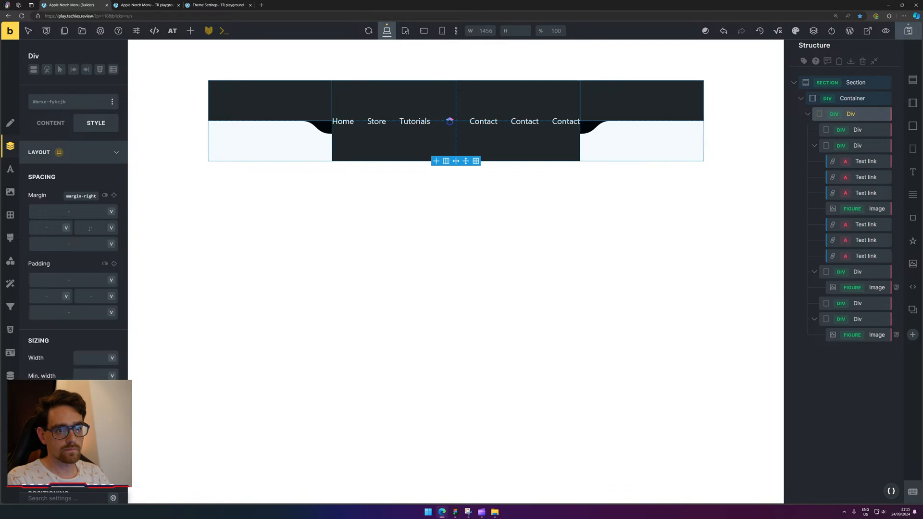
scroll(105, 352, "down", 2)
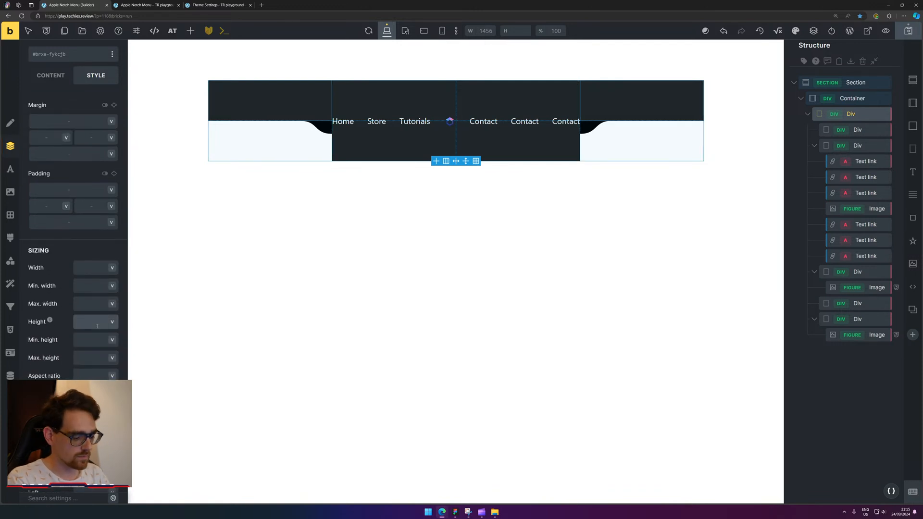
left_click(97, 322)
type("100px")
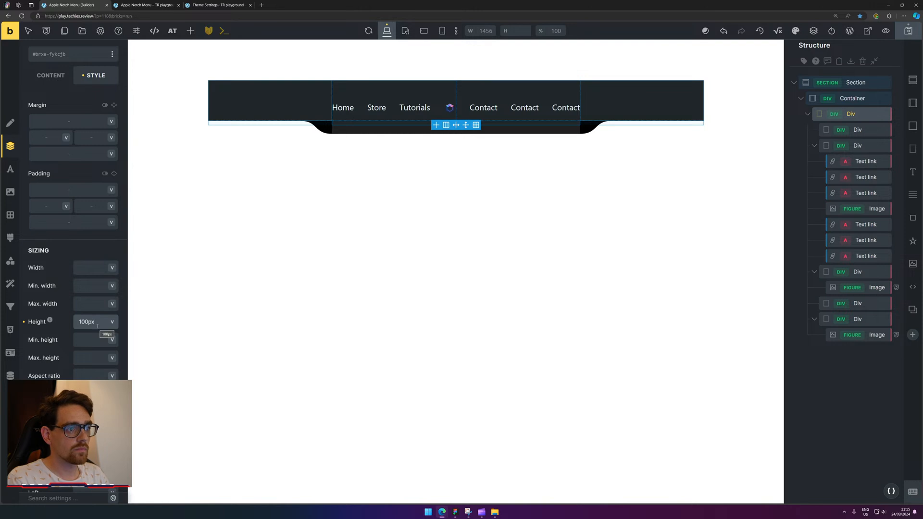
Darken the left nav cell's background colour to black.
left_click(404, 324)
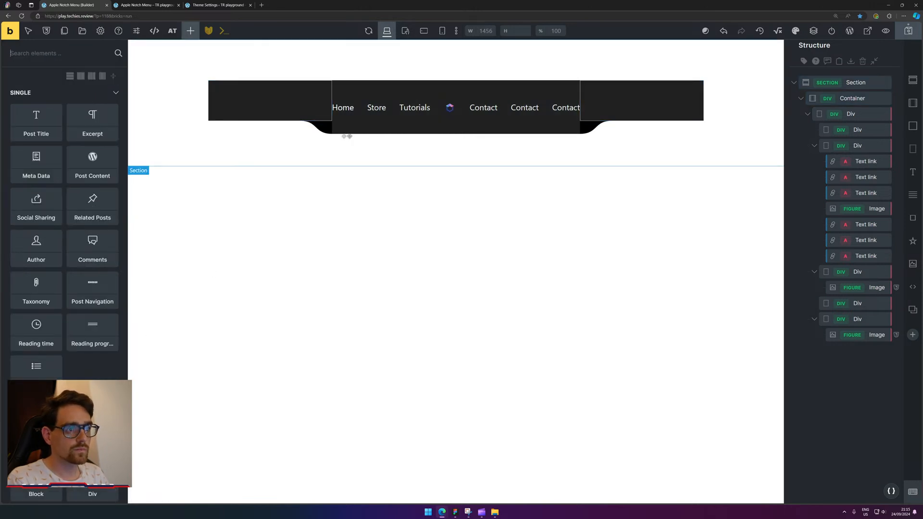
left_click(325, 127)
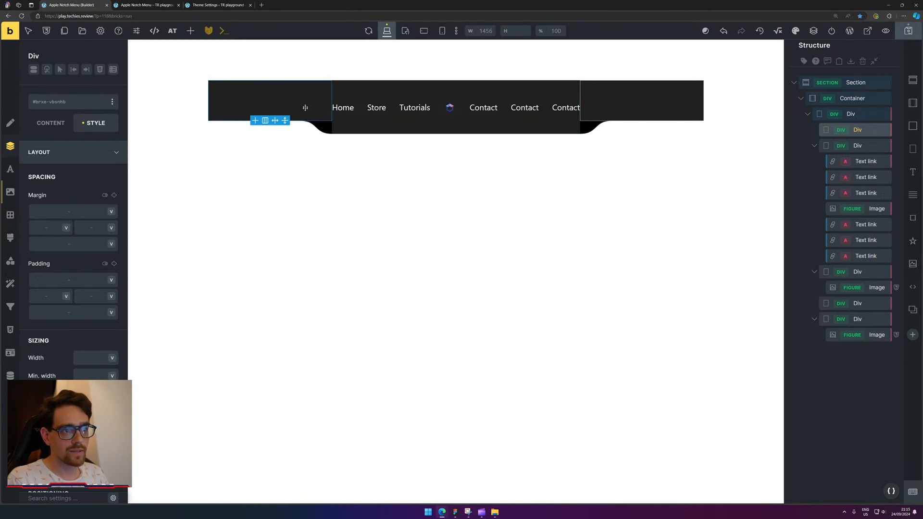
left_click(10, 192)
left_click(112, 177)
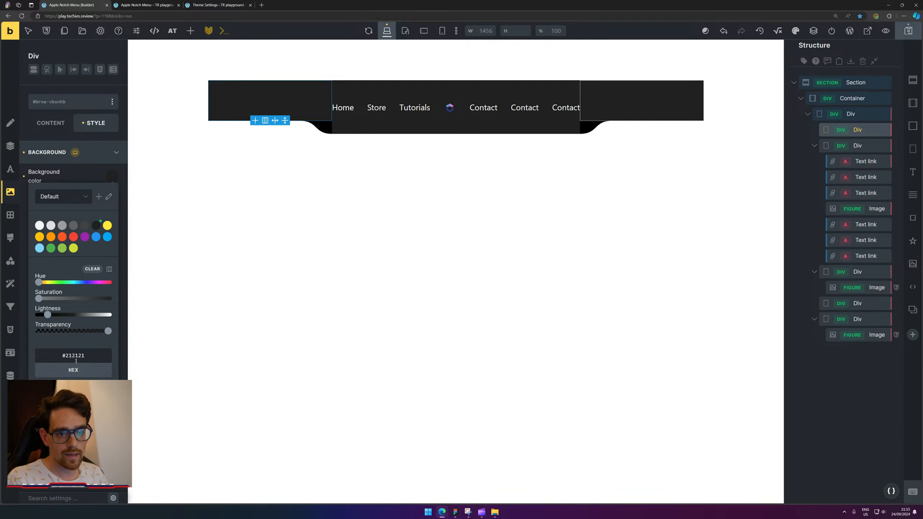
left_click_drag(47, 315, 38, 315)
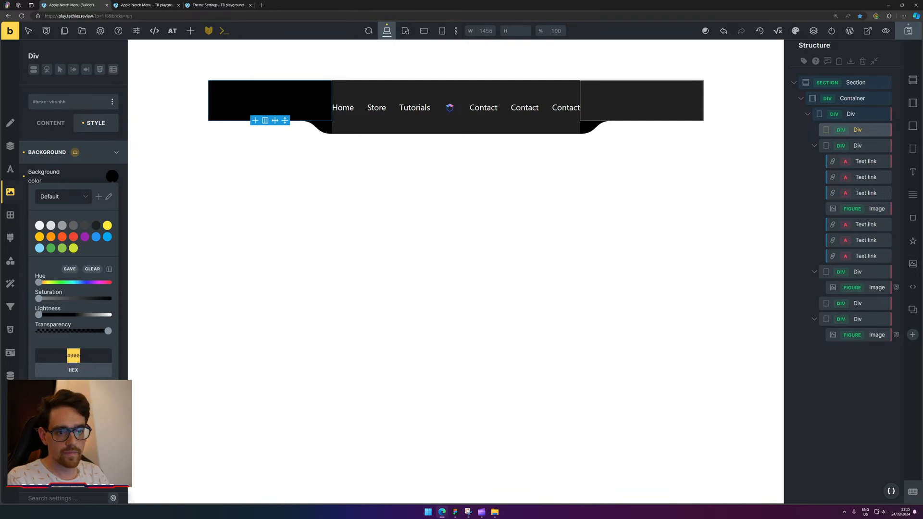
key("Return")
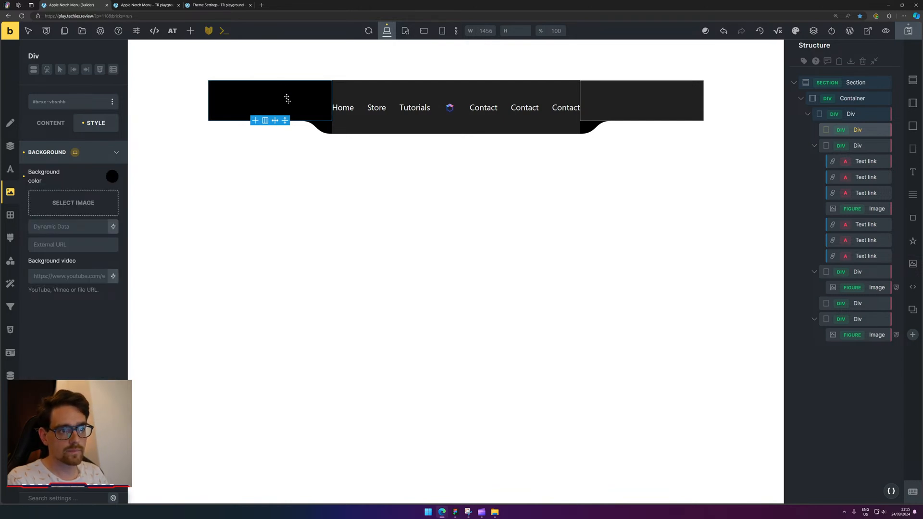
Set the middle and right nav cells' background colours to #000.
left_click(360, 128)
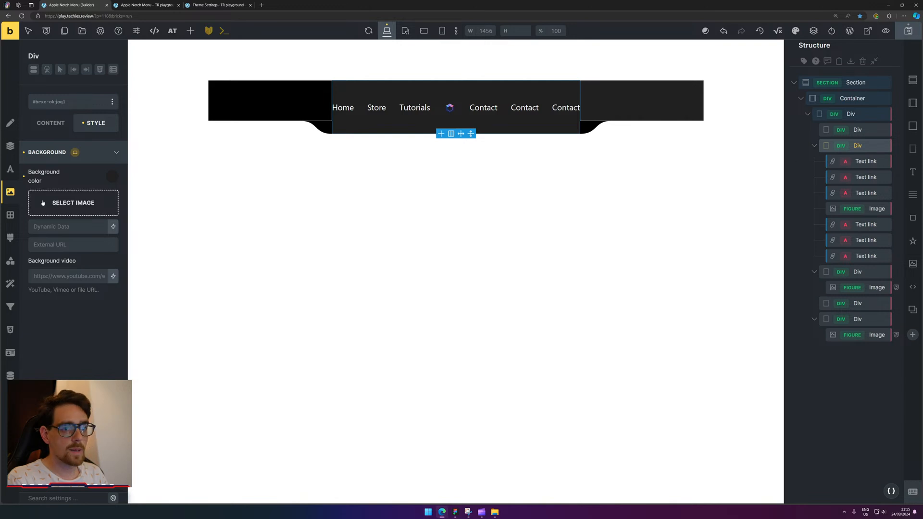
left_click(112, 177)
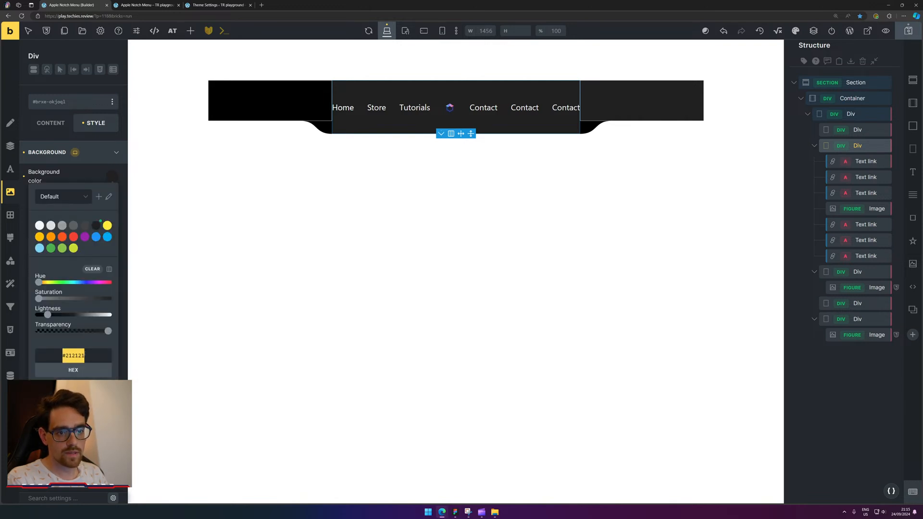
type("#000")
left_click(629, 105)
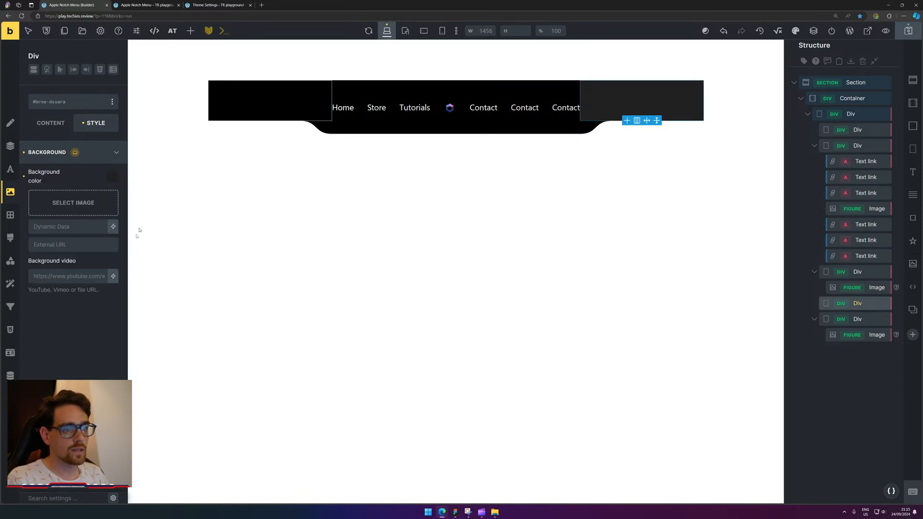
left_click(112, 177)
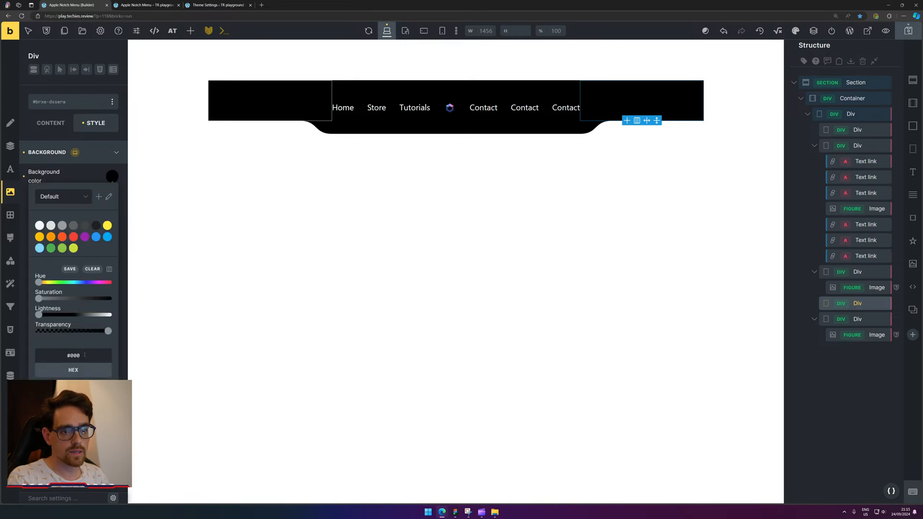
left_click(531, 263)
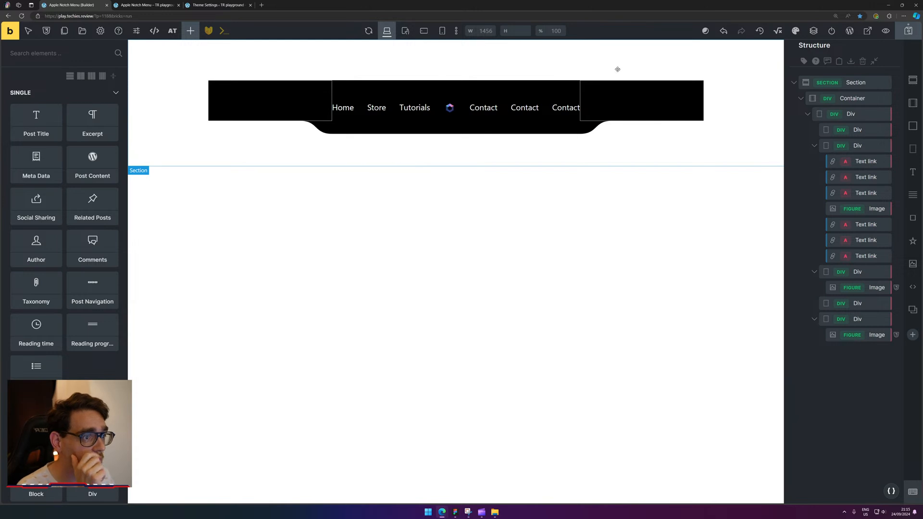
Set the shared .an-nav-item class font size to .8em, shrinking all nav links.
left_click(345, 108)
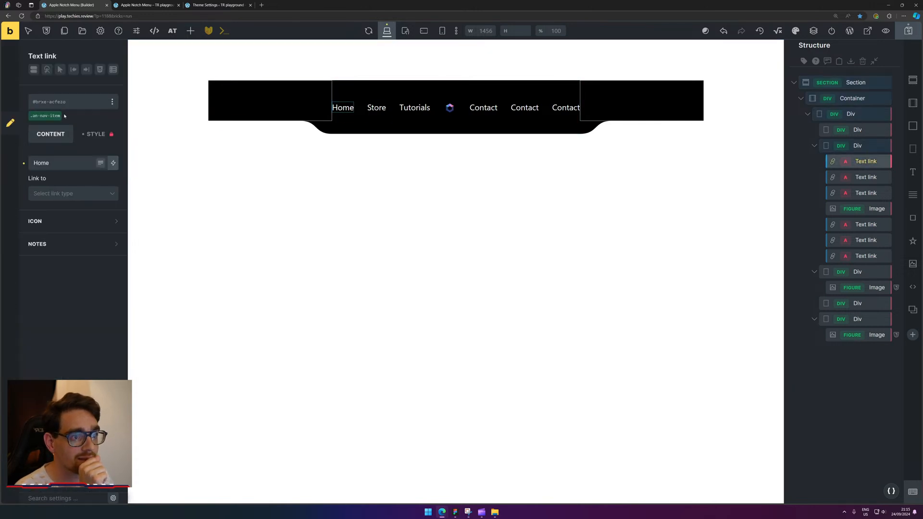
left_click(45, 115)
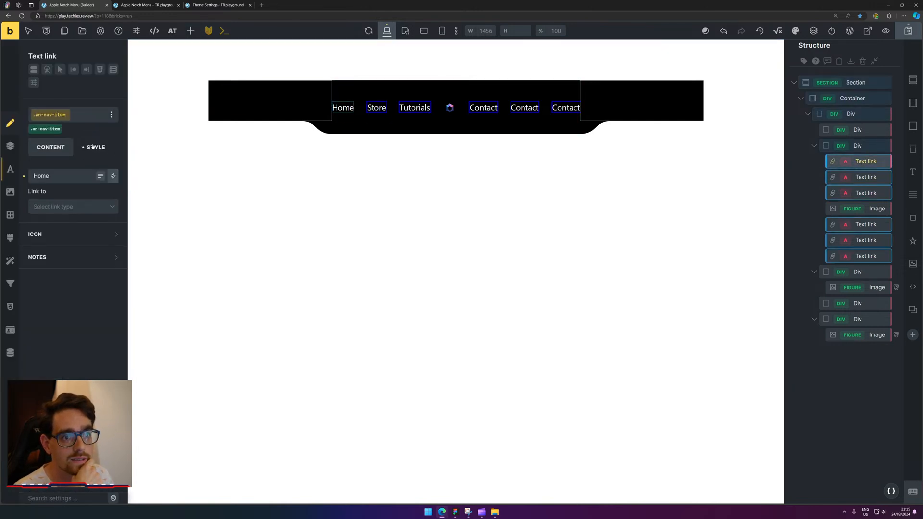
left_click(95, 147)
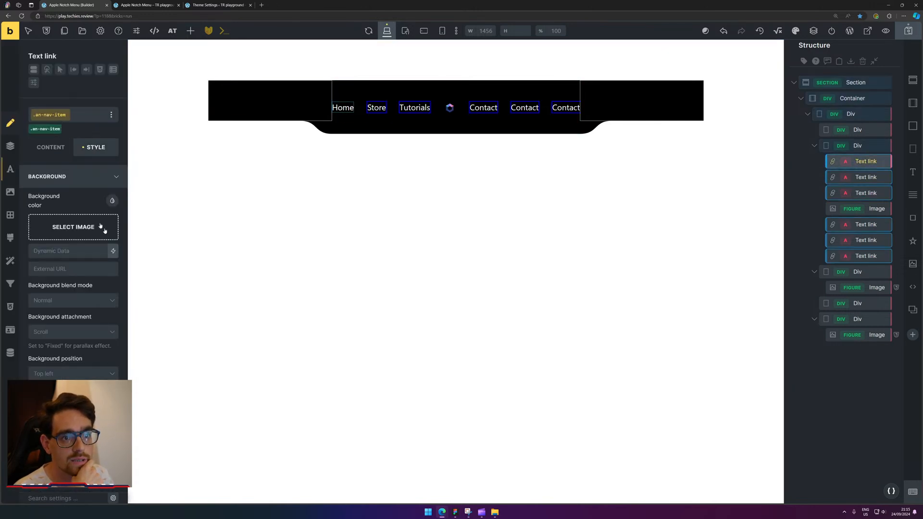
left_click(11, 170)
left_click(99, 221)
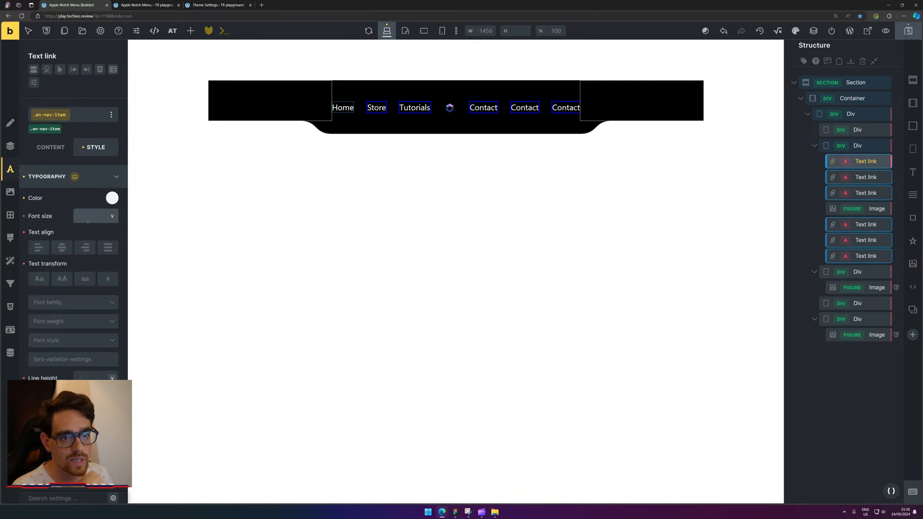
type(".5")
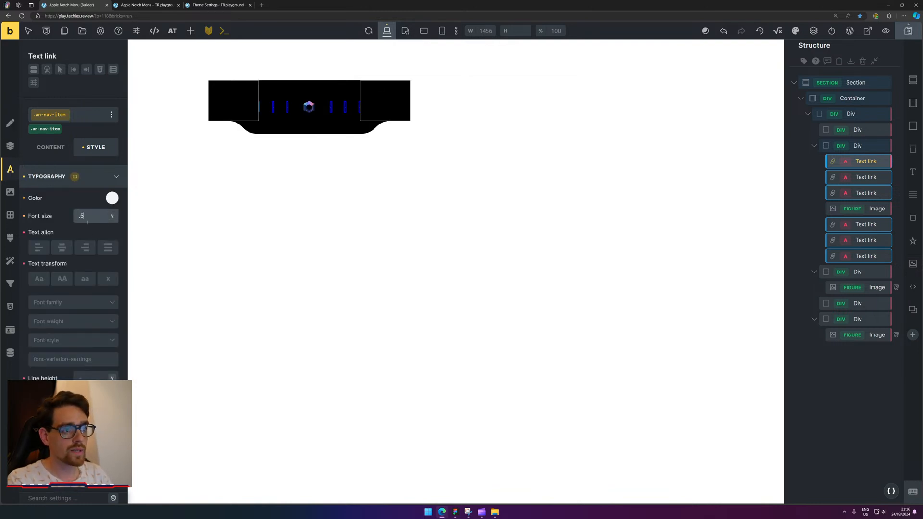
type("em")
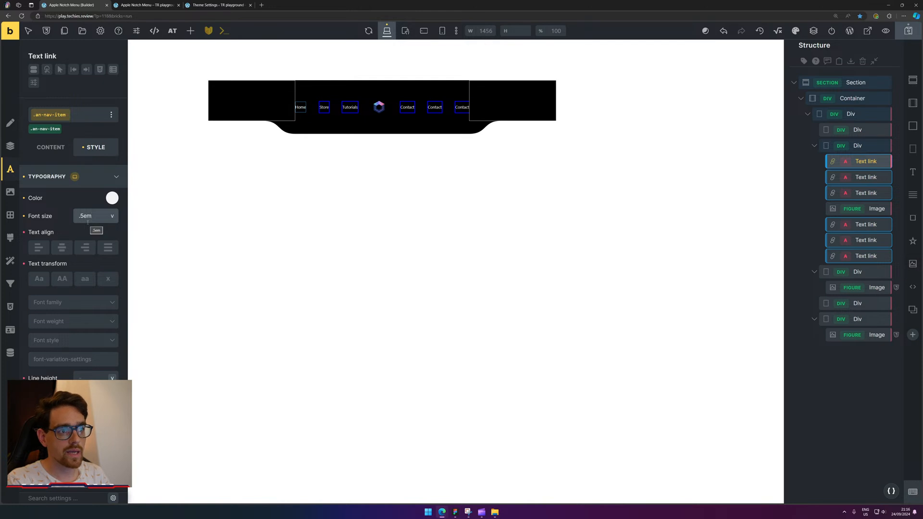
key("Left")
key("Left")
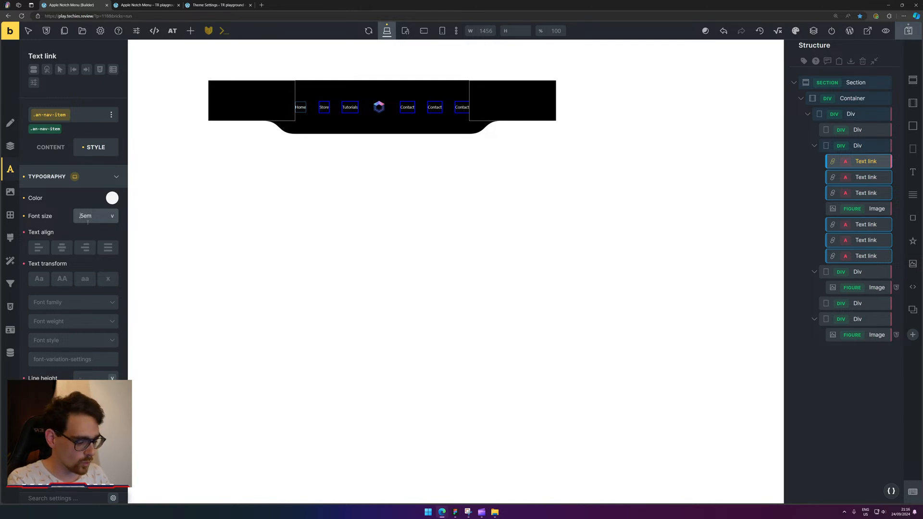
key("BackSpace")
type("8")
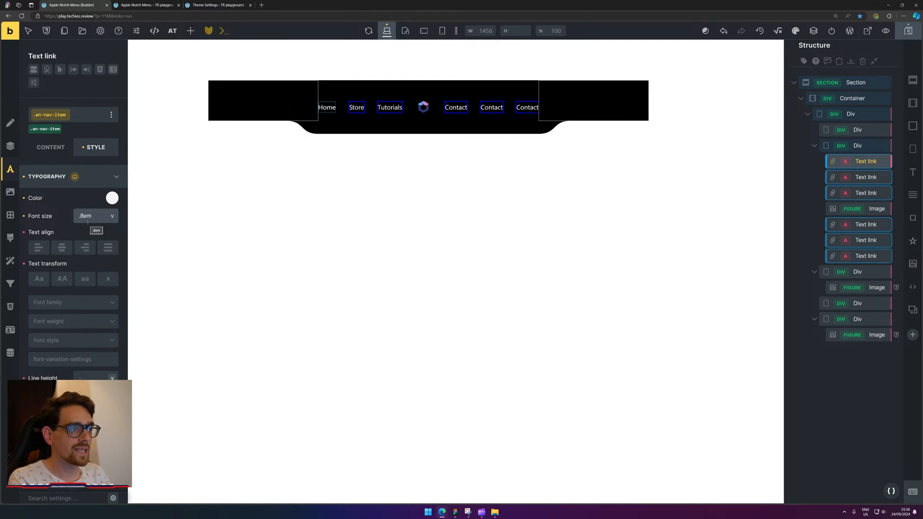
left_click(290, 108)
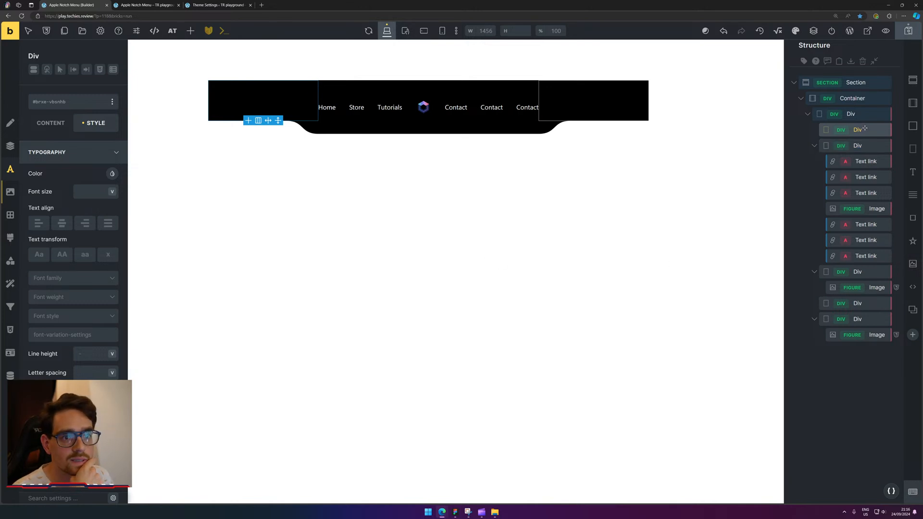
Give the left and last divs a semi-transparent black box-shadow colour.
left_click(10, 215)
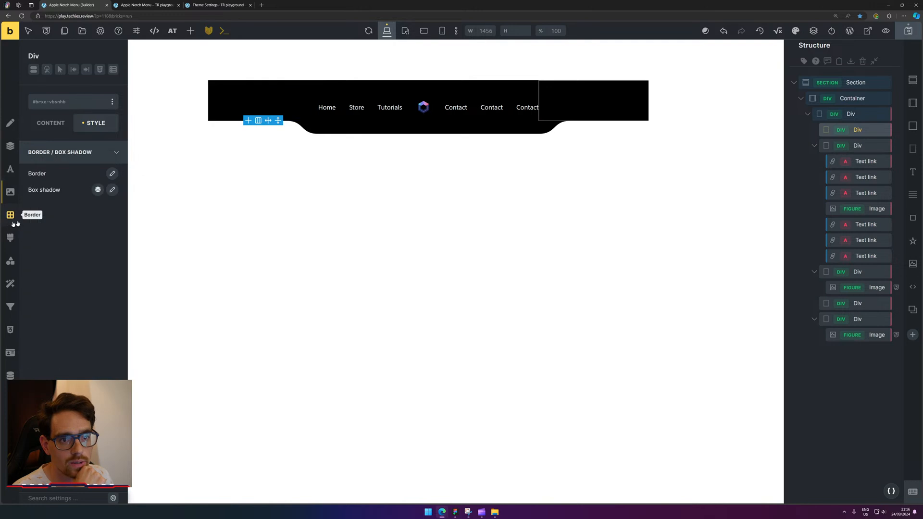
left_click(112, 189)
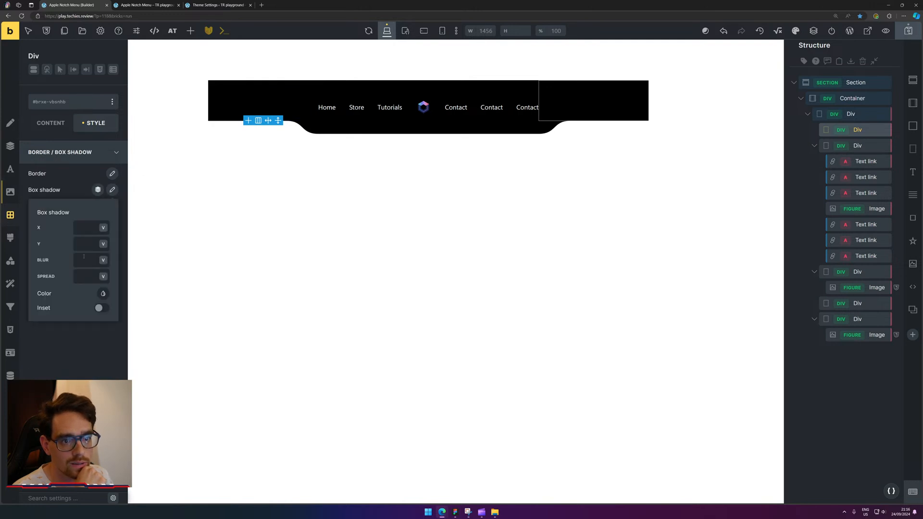
left_click(103, 294)
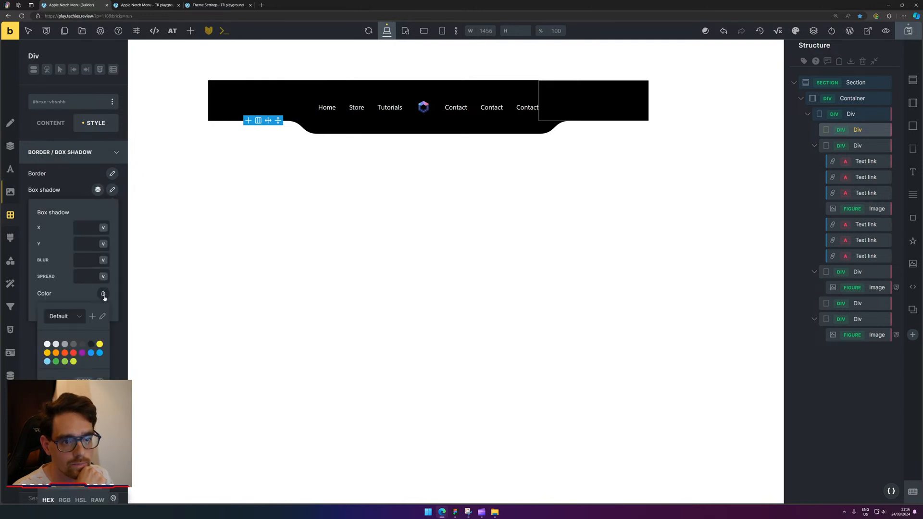
left_click(93, 464)
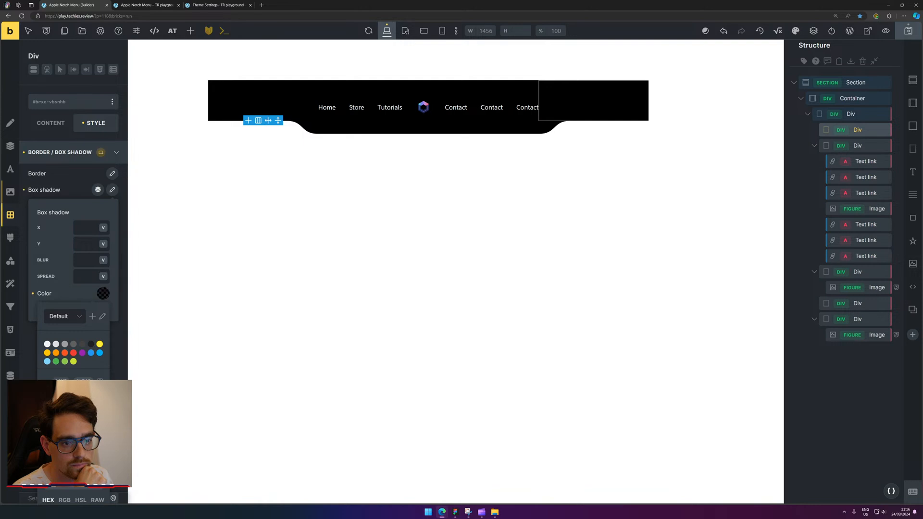
key("Escape")
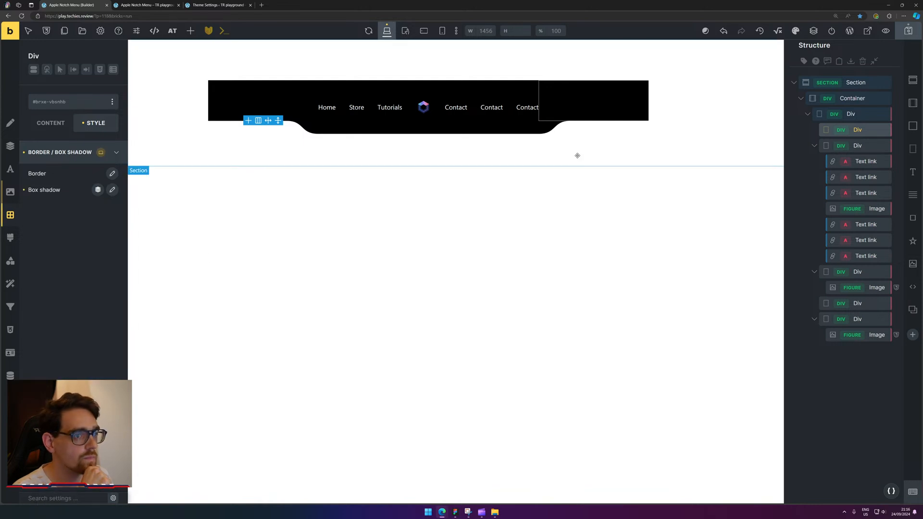
left_click(814, 145)
left_click(814, 161)
left_click(860, 197)
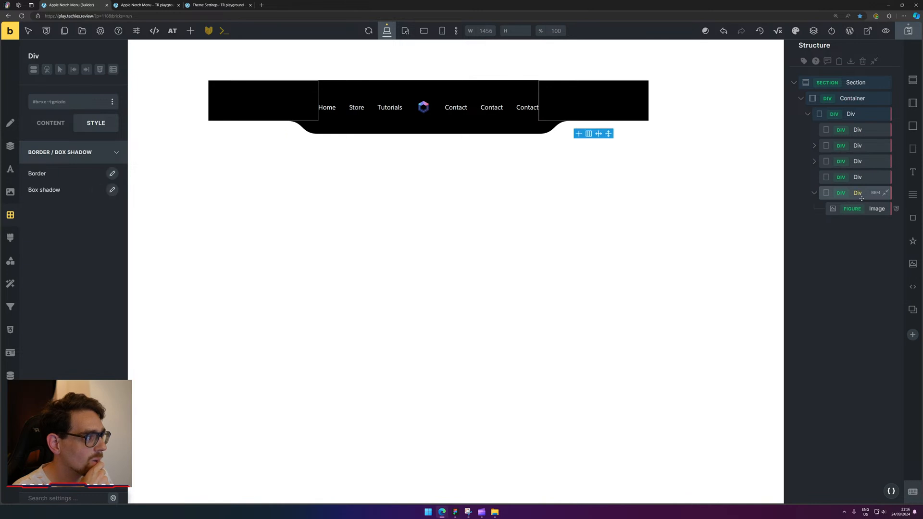
left_click(112, 189)
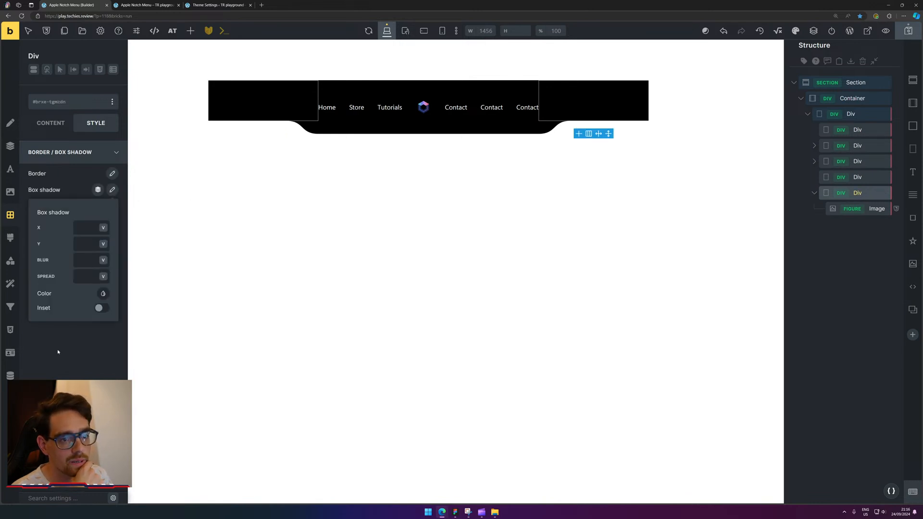
left_click(102, 293)
left_click(72, 462)
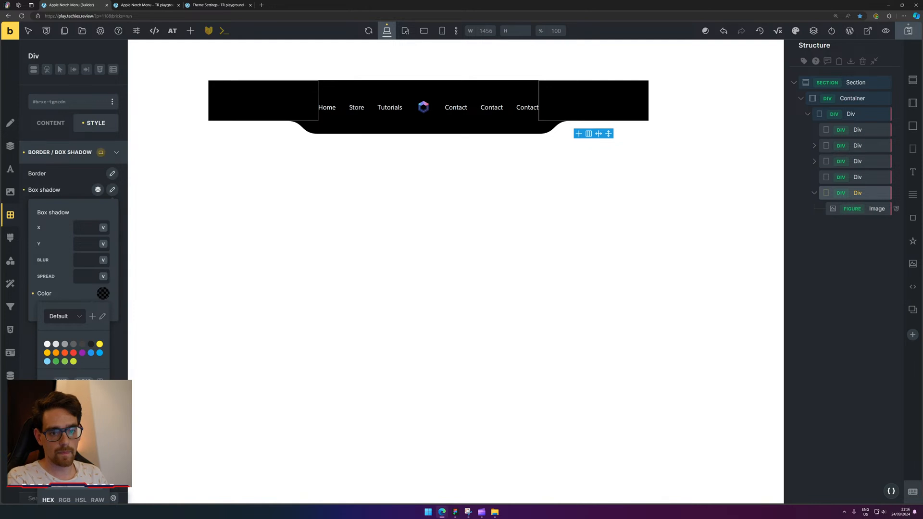
key("Escape")
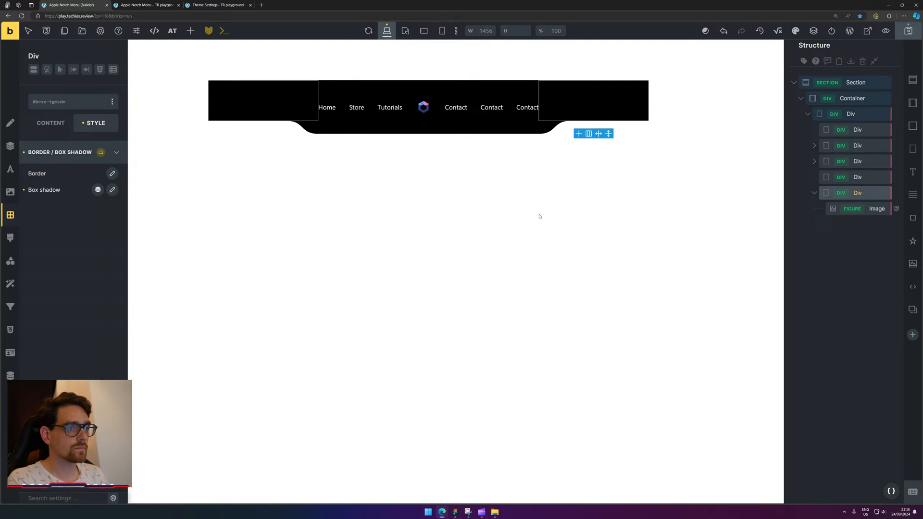
On the left div, clear the corner radius values and set all four border widths to 0.
left_click(270, 95)
left_click(336, 224)
left_click(273, 96)
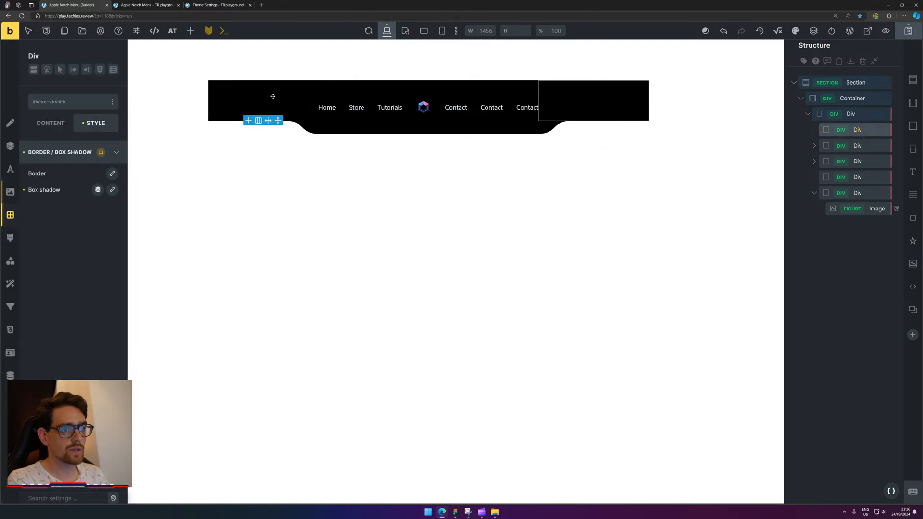
left_click(112, 174)
left_click(51, 330)
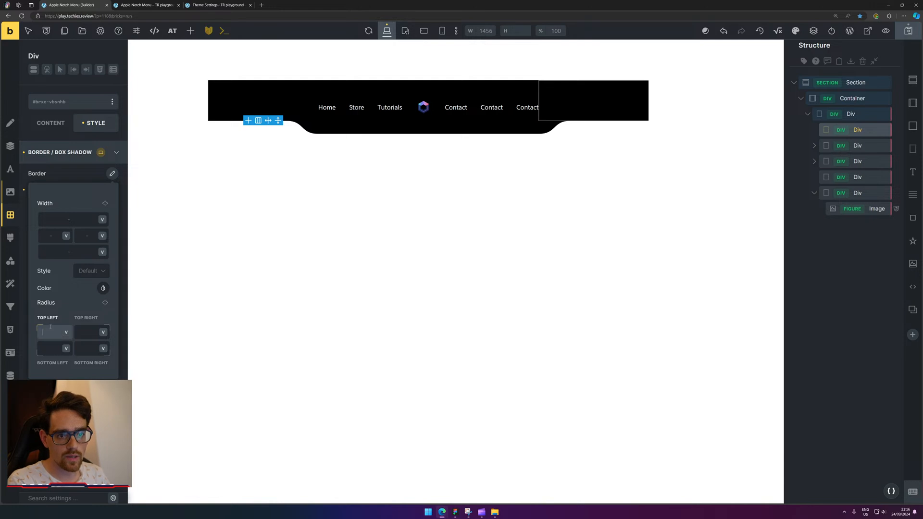
type("--")
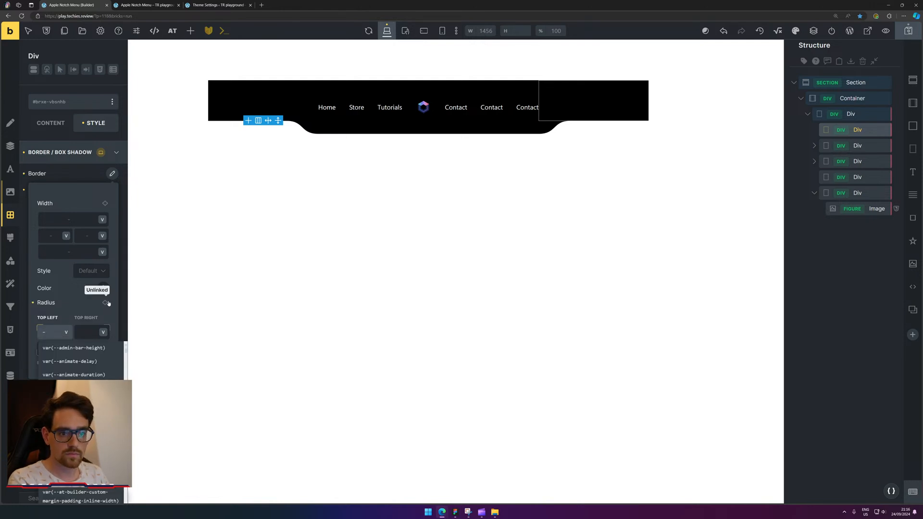
left_click(99, 310)
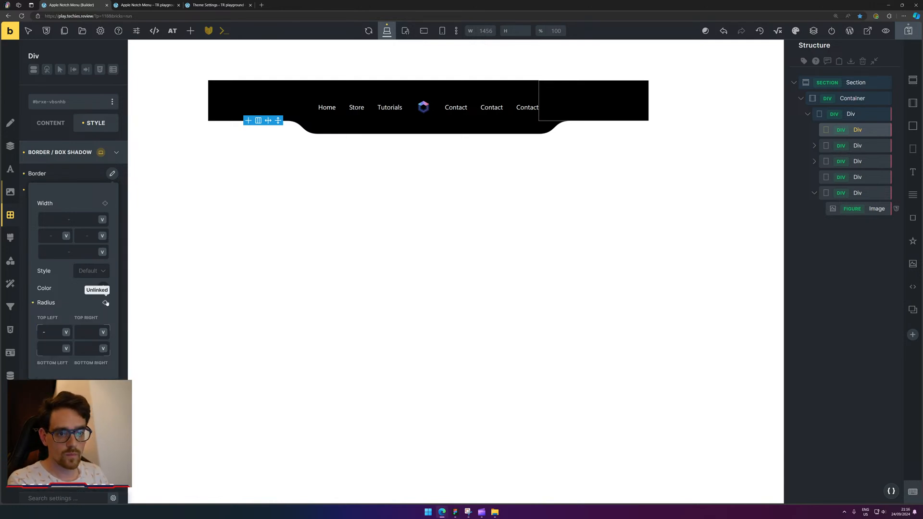
left_click(105, 302)
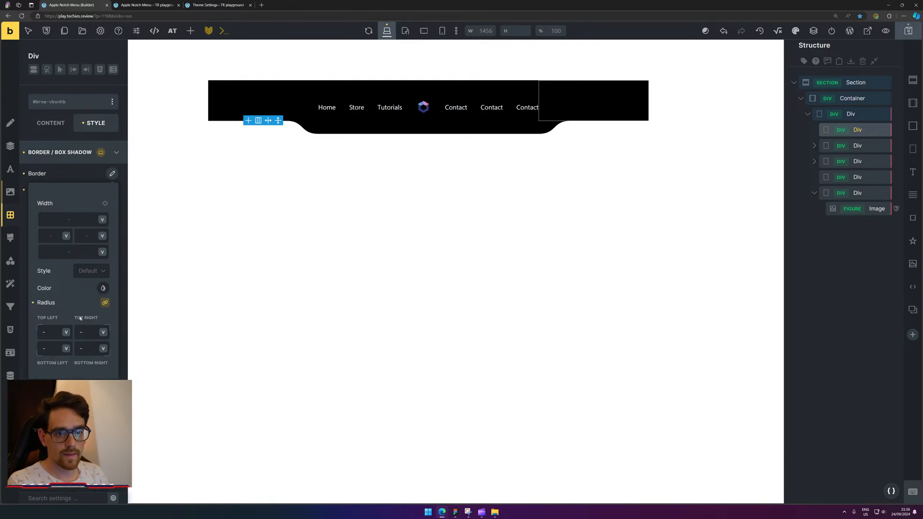
left_click(33, 303)
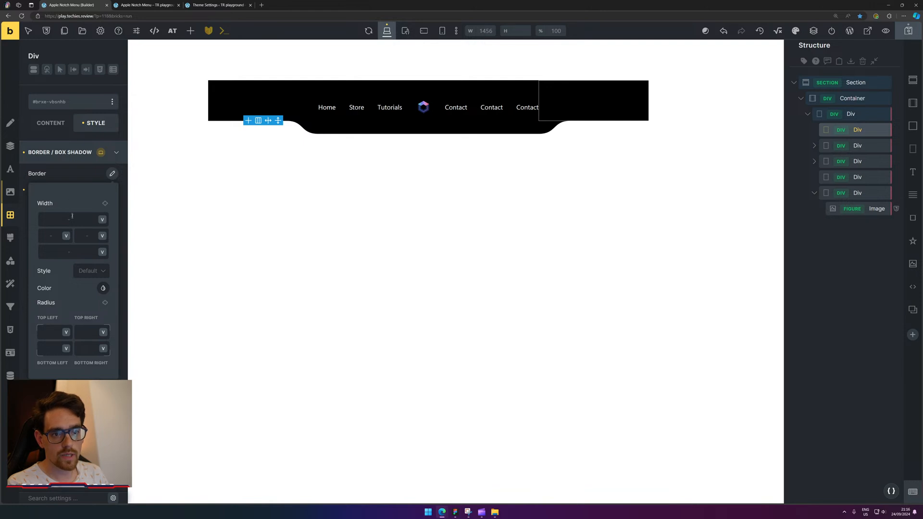
left_click(105, 203)
left_click(82, 220)
type("0")
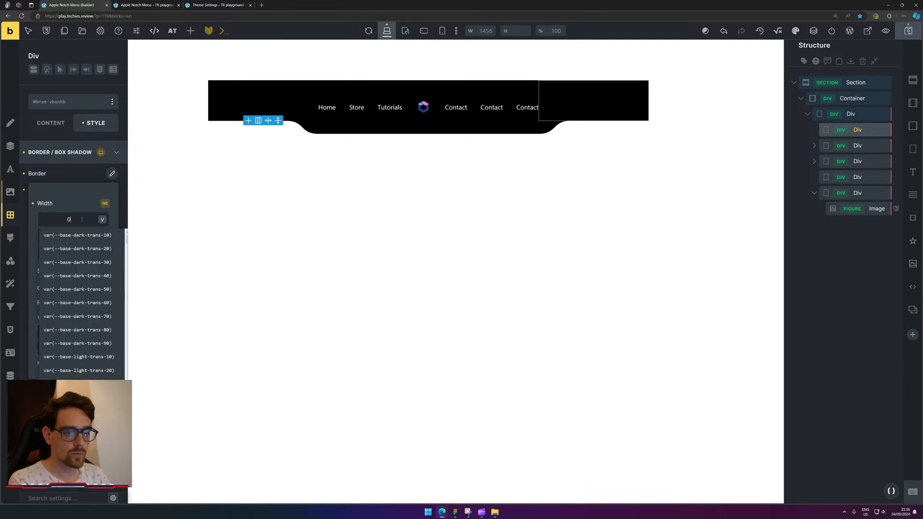
left_click(105, 204)
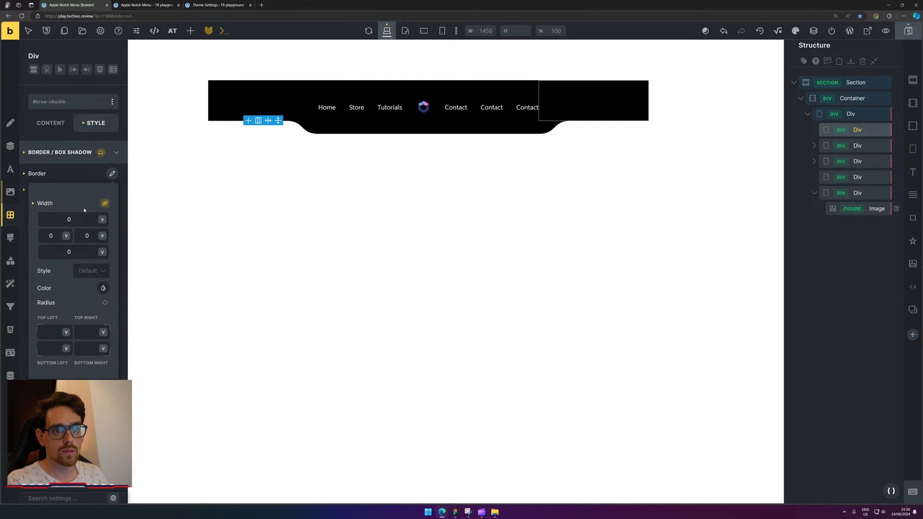
left_click(547, 265)
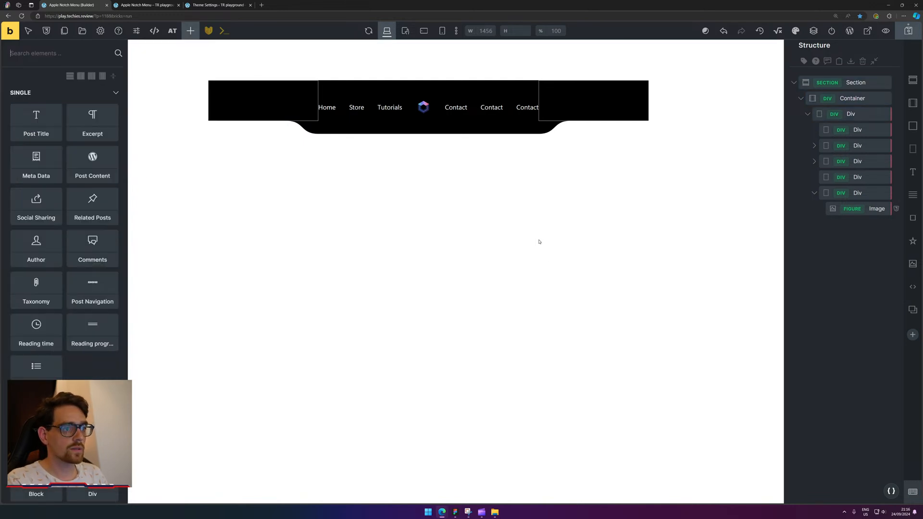
Reload the front-end preview, then collapse the Container in the builder's structure panel.
left_click(281, 91)
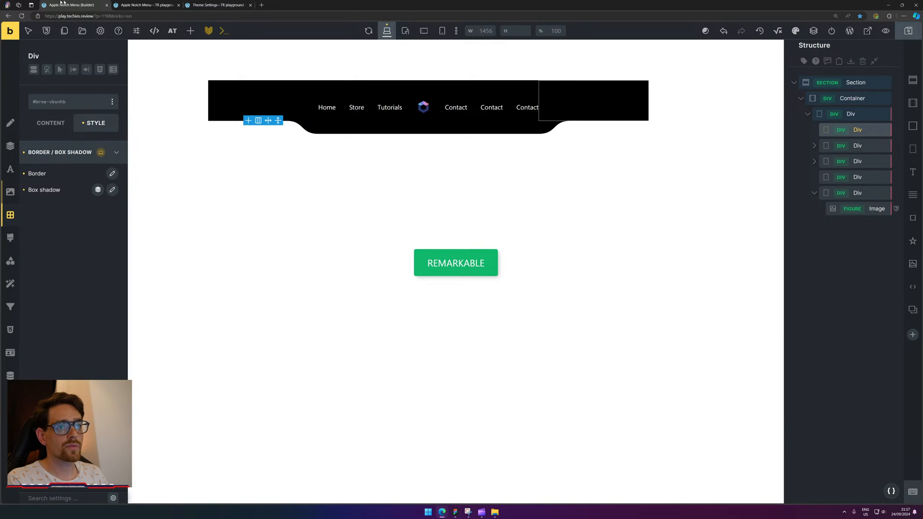
left_click(144, 4)
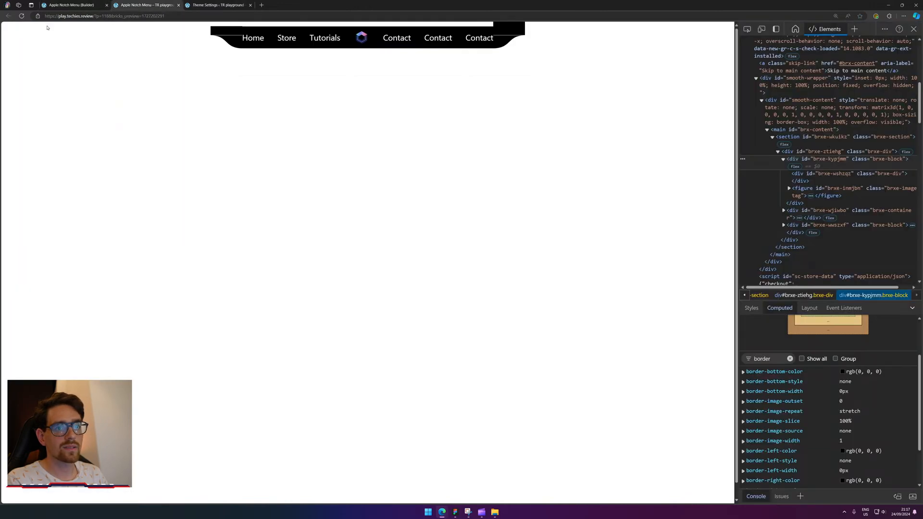
left_click(22, 16)
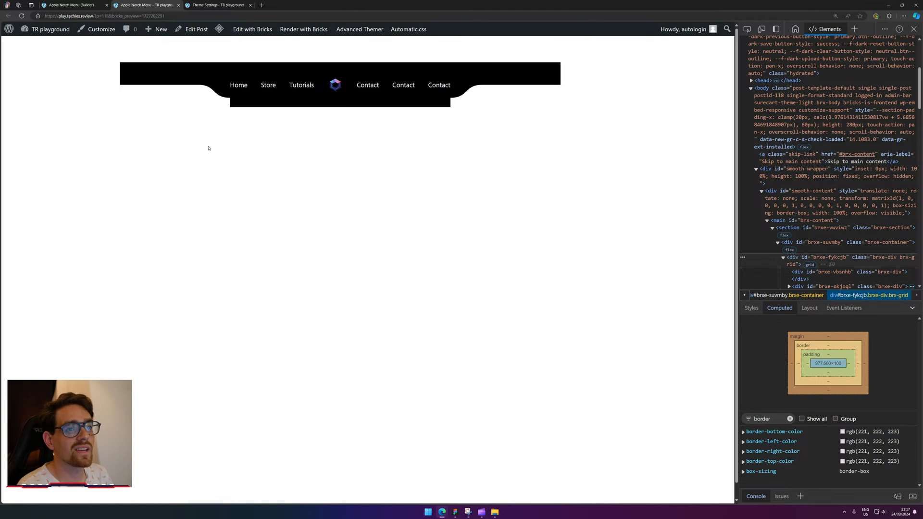
left_click(72, 5)
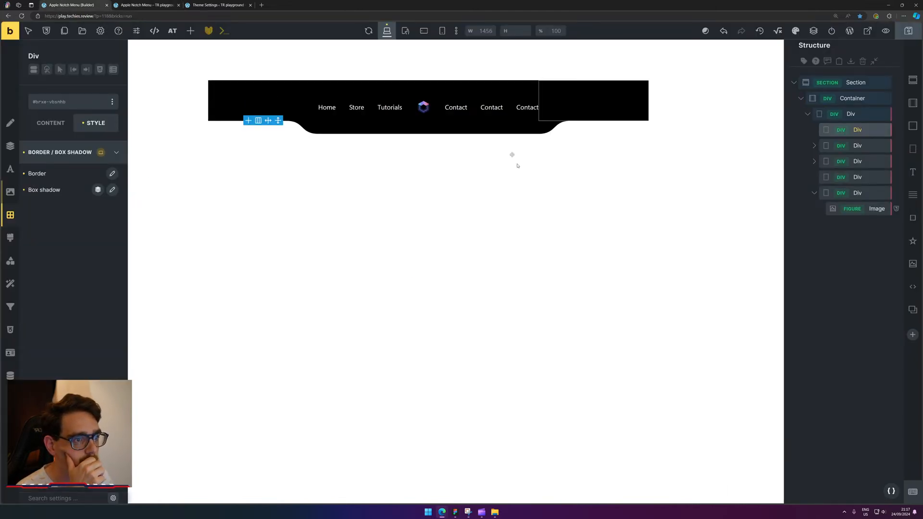
left_click(161, 4)
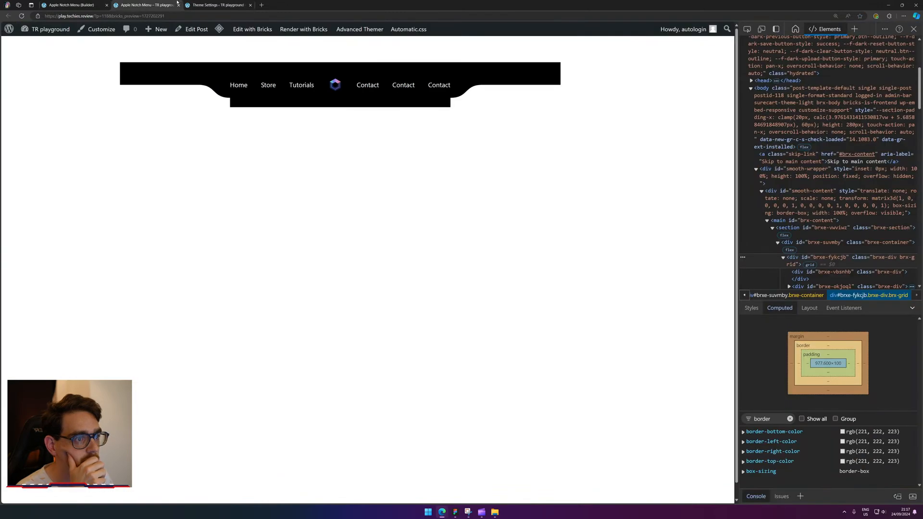
left_click(82, 5)
left_click(861, 99)
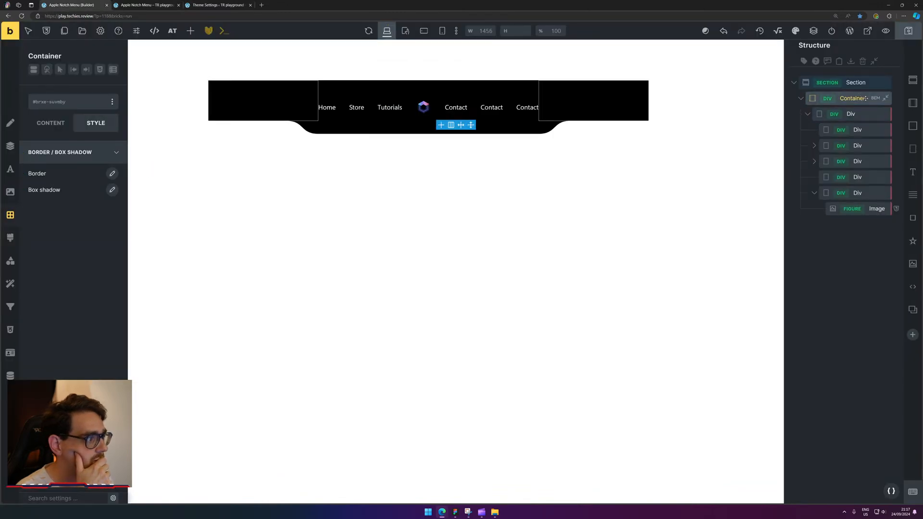
left_click(799, 100)
Inspect the black bar in DevTools and use the element picker on its divs.
left_click(147, 4)
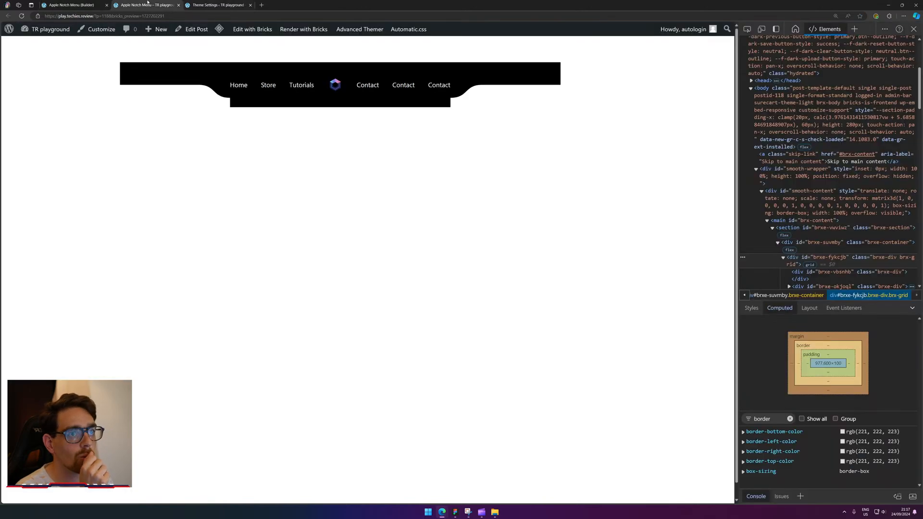
right_click(242, 100)
left_click(291, 265)
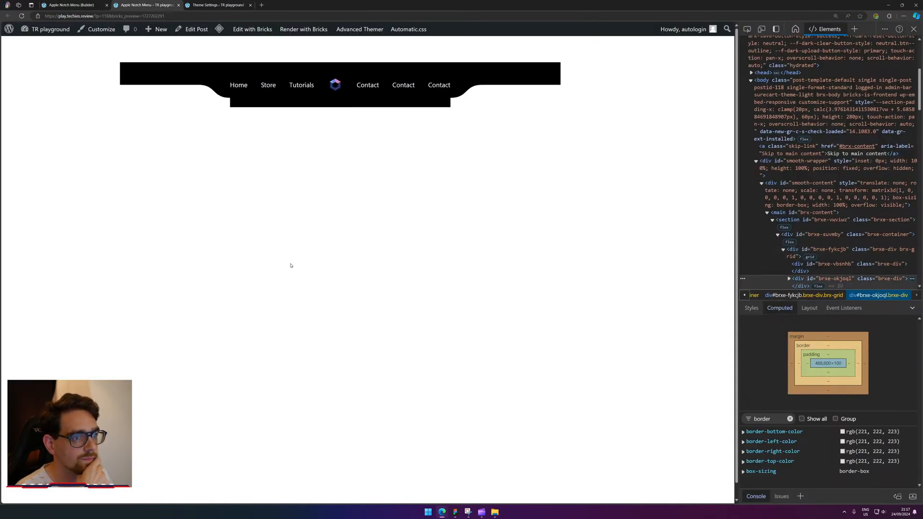
left_click(747, 29)
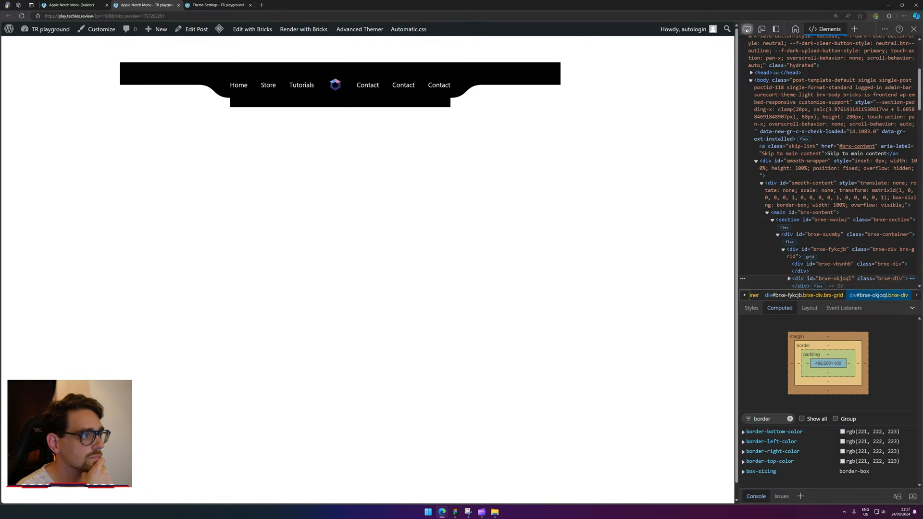
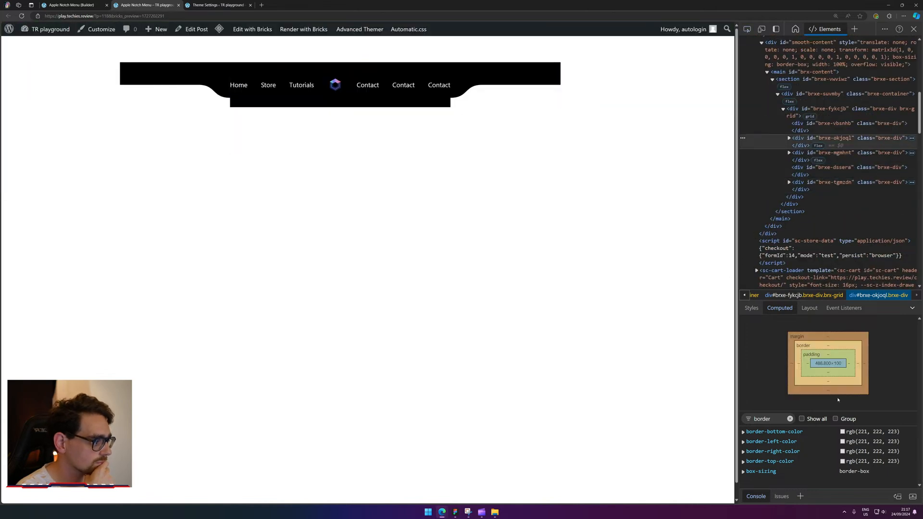
Clear the Computed filter, select the #brxe-fykcjb grid, and change its height from 100px to auto.
double_click(768, 419)
key("BackSpace")
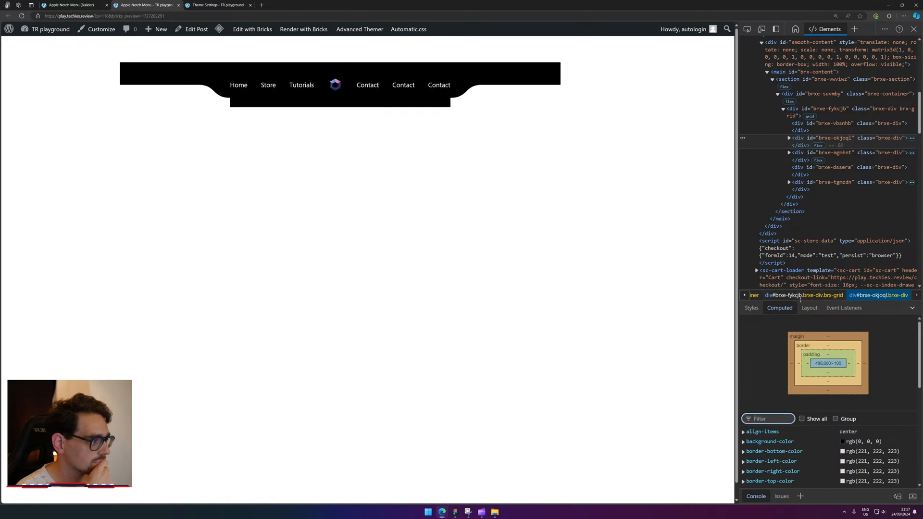
left_click_drag(800, 297, 801, 166)
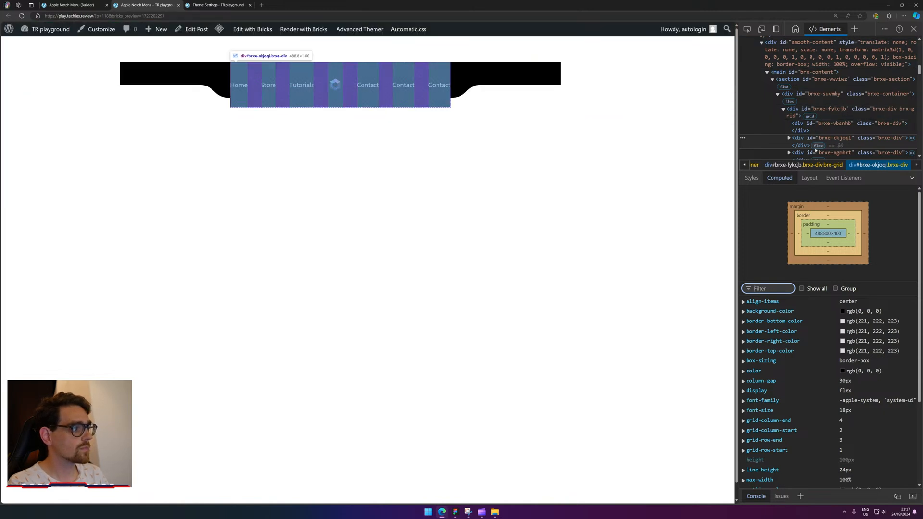
left_click(817, 109)
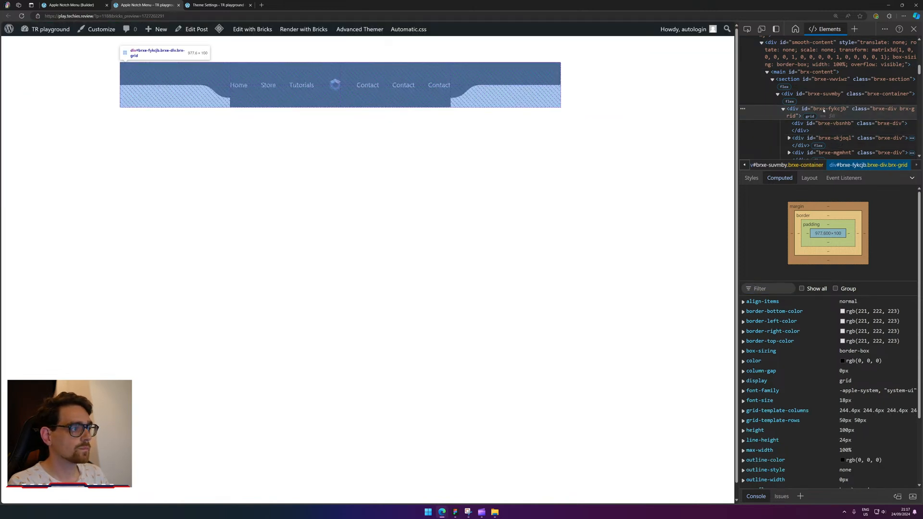
left_click(852, 430)
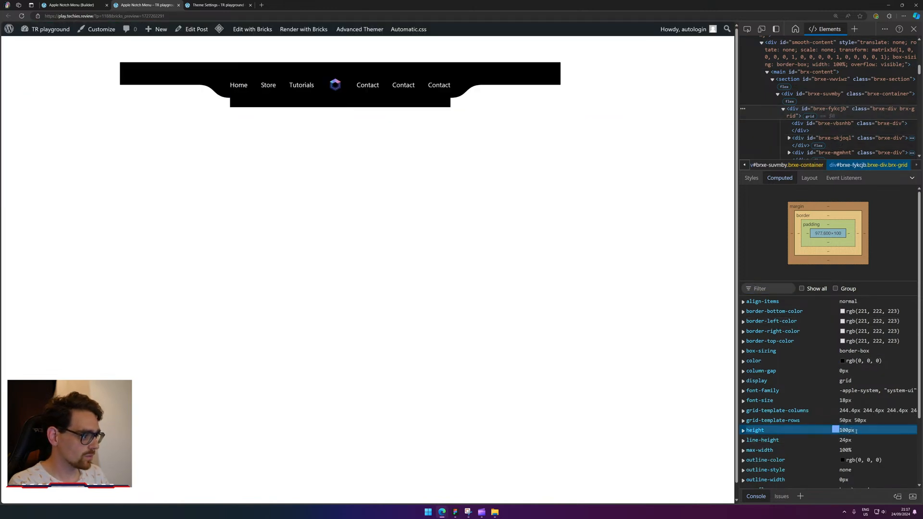
double_click(854, 431)
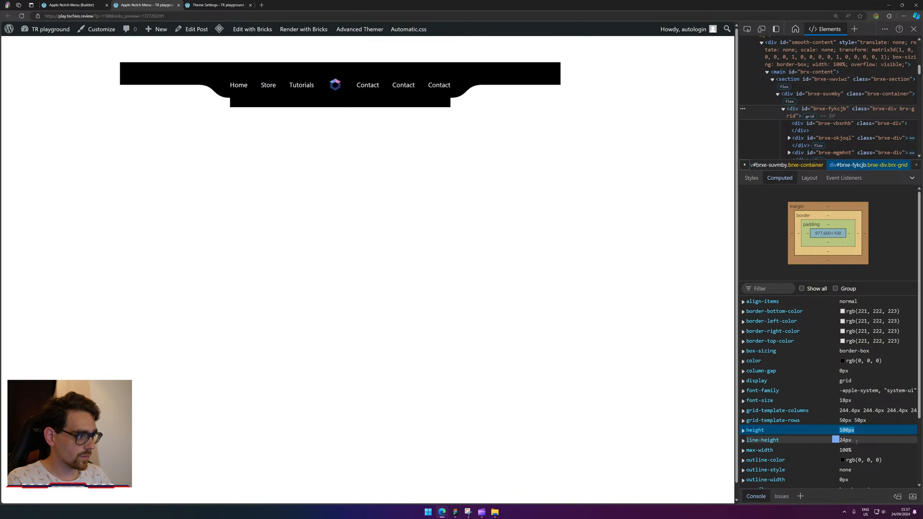
left_click(835, 430)
left_click(781, 265)
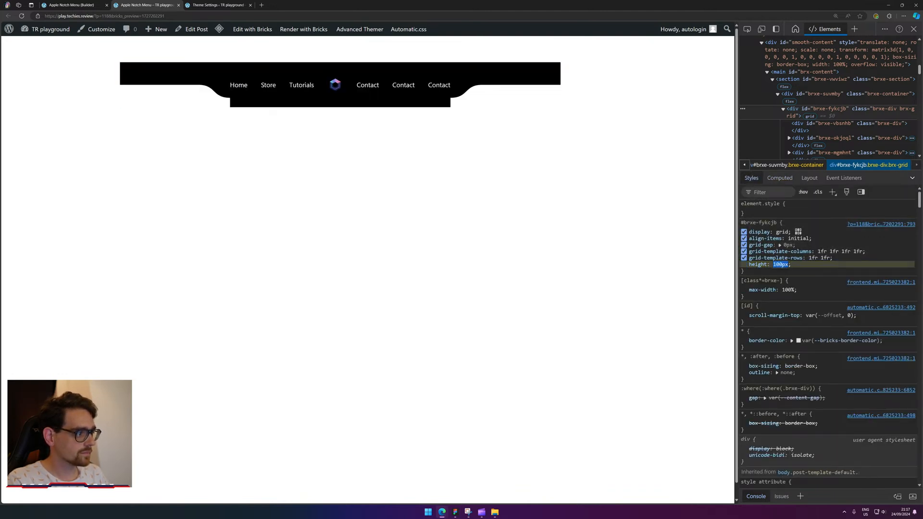
type("auto")
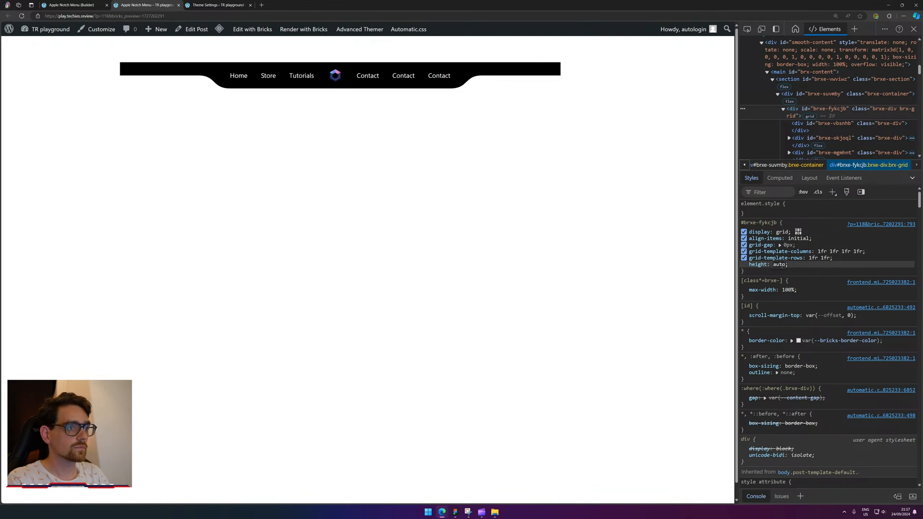
In the builder, select the navigation grid Div and clear its Layout styles, dropping the 100px height.
left_click(218, 4)
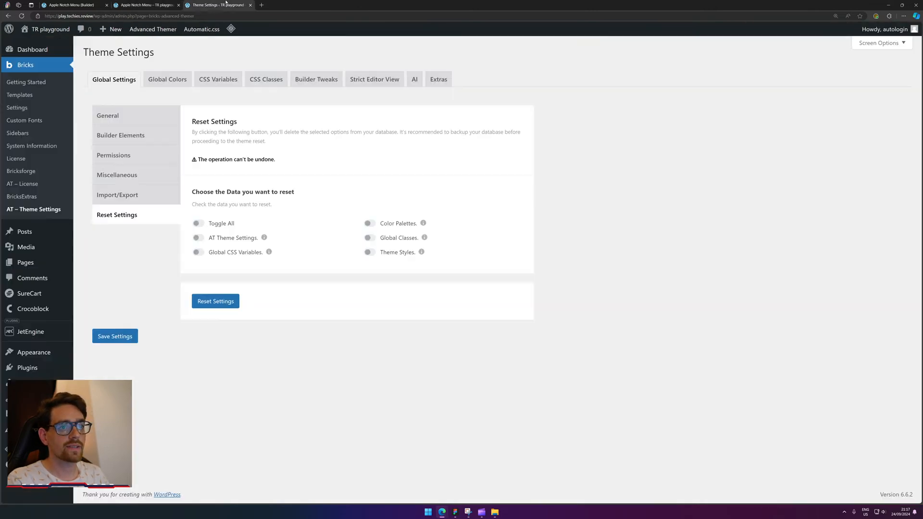
left_click(96, 5)
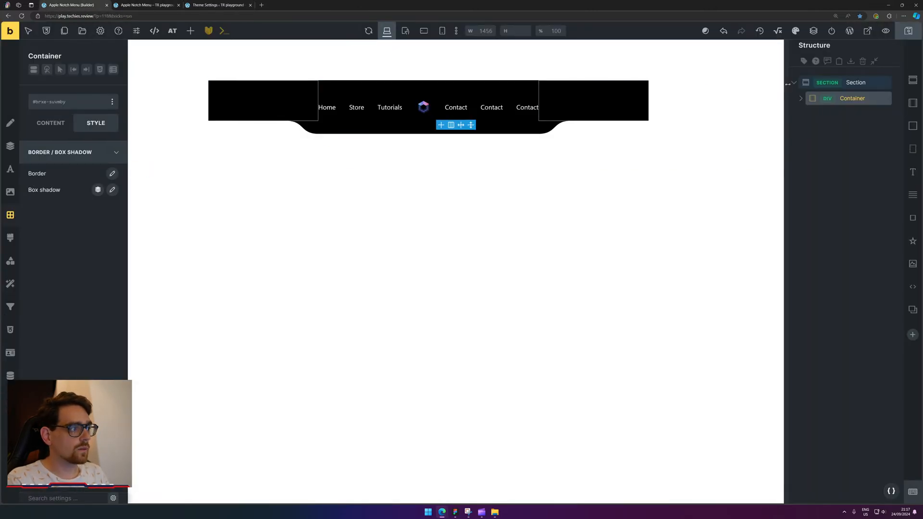
left_click(801, 98)
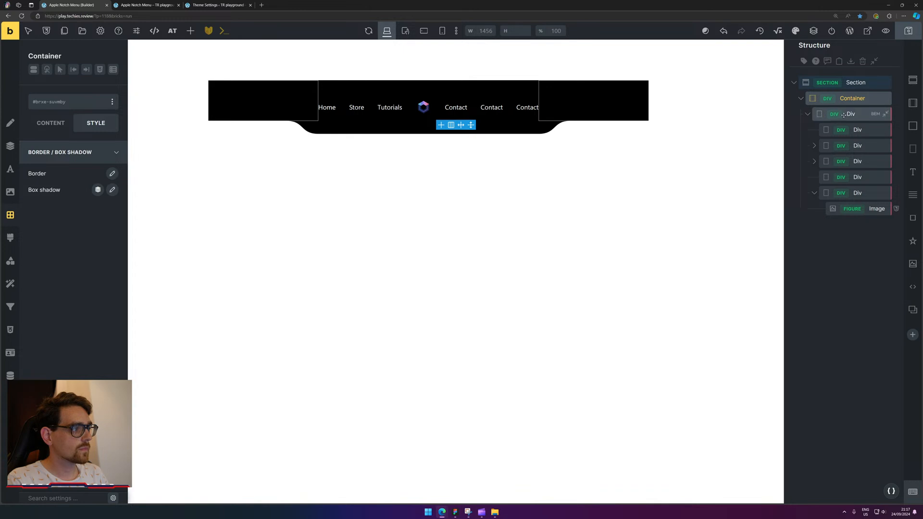
left_click(587, 111)
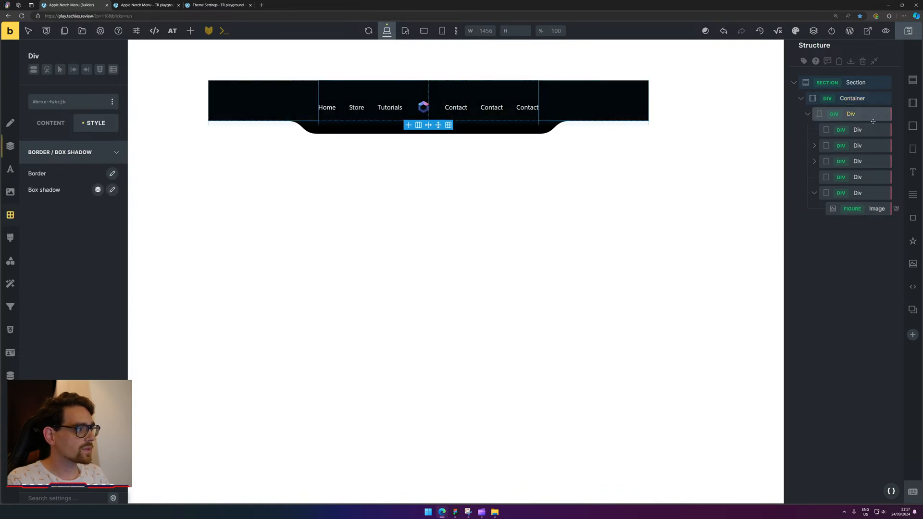
left_click(10, 146)
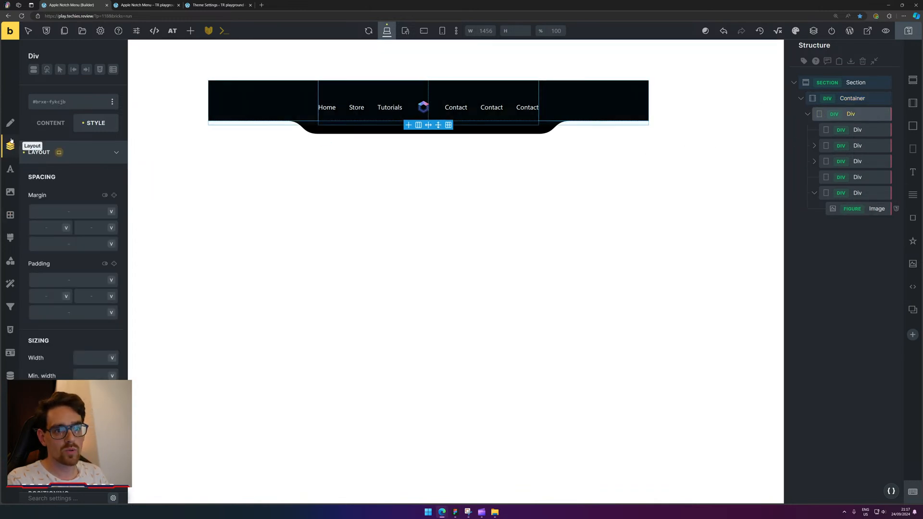
left_click(23, 153)
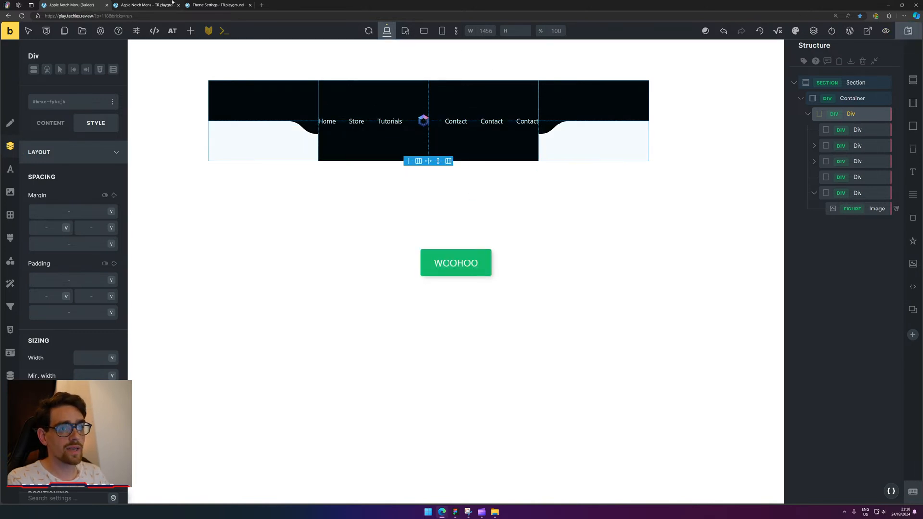
left_click(140, 4)
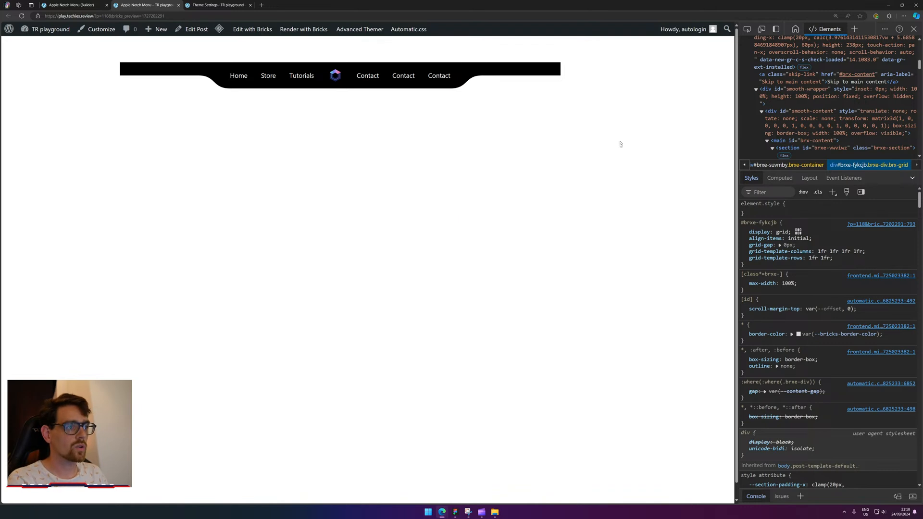
Add user-select: none; to the custom CSS of both curved notch images.
left_click(76, 5)
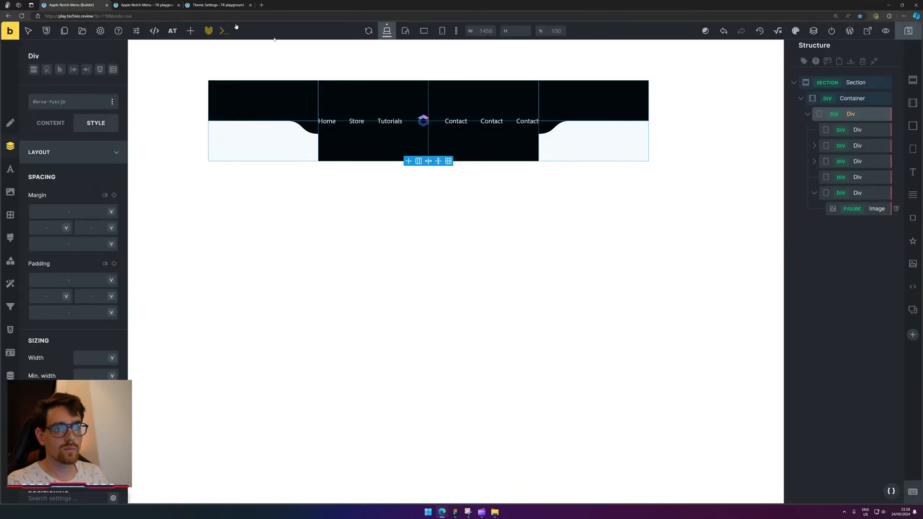
left_click(311, 125)
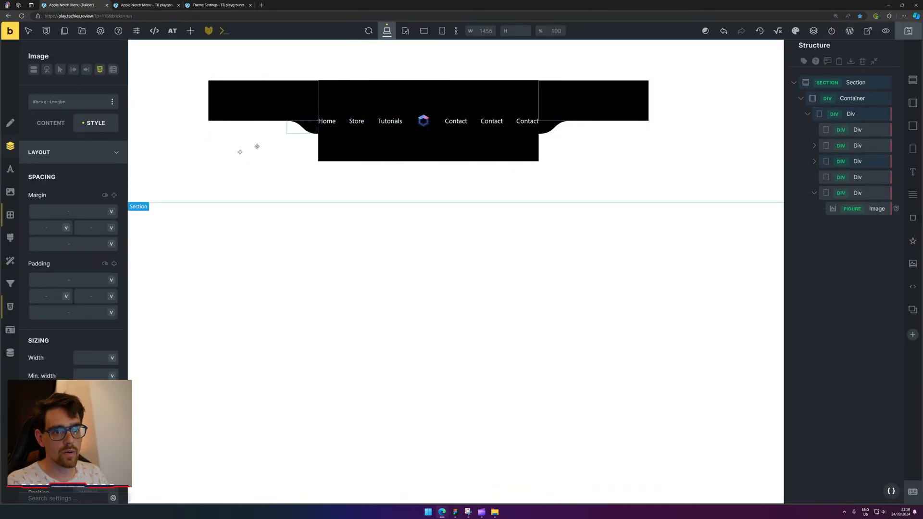
left_click(9, 307)
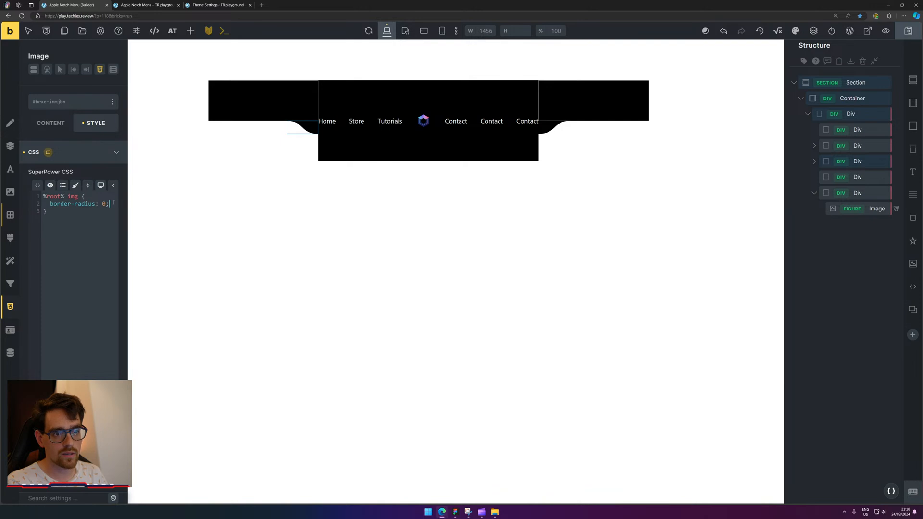
type("user-select: cnoin")
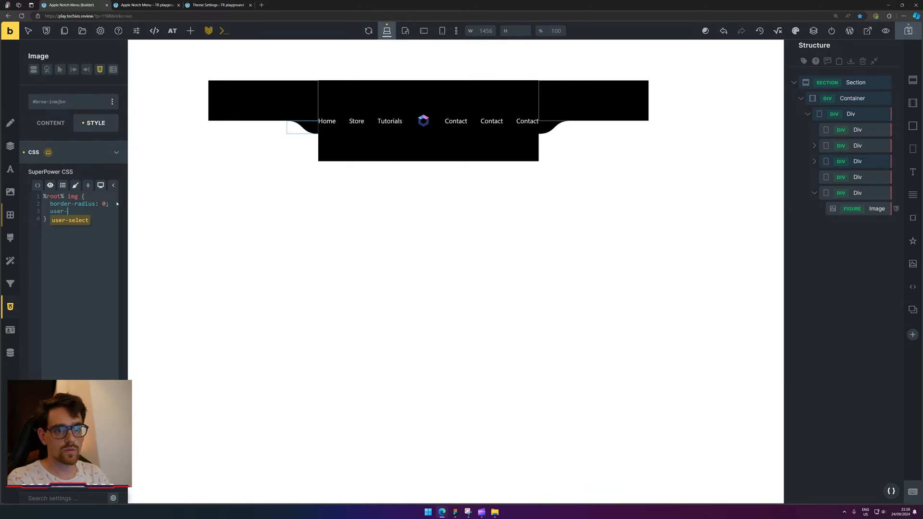
key("BackSpace")
key("BackSpace")
key("BackSpace")
key("BackSpace")
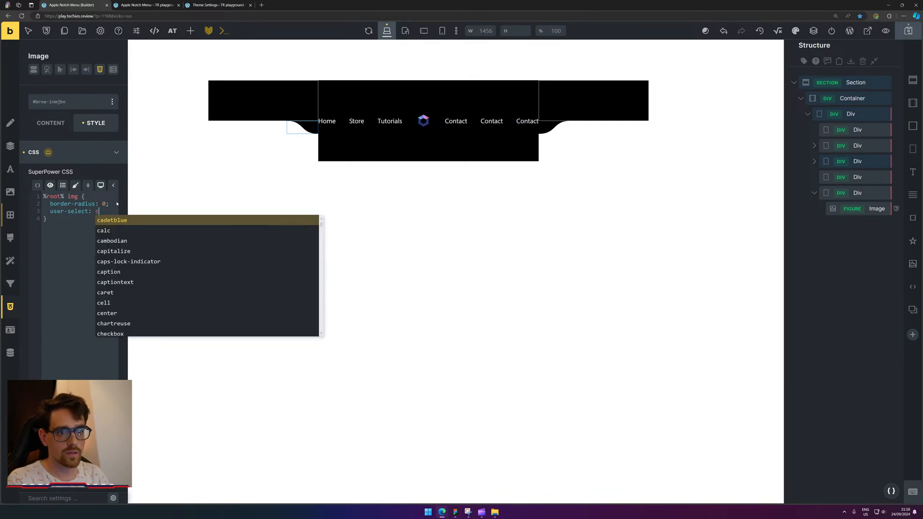
key("BackSpace")
type("none;")
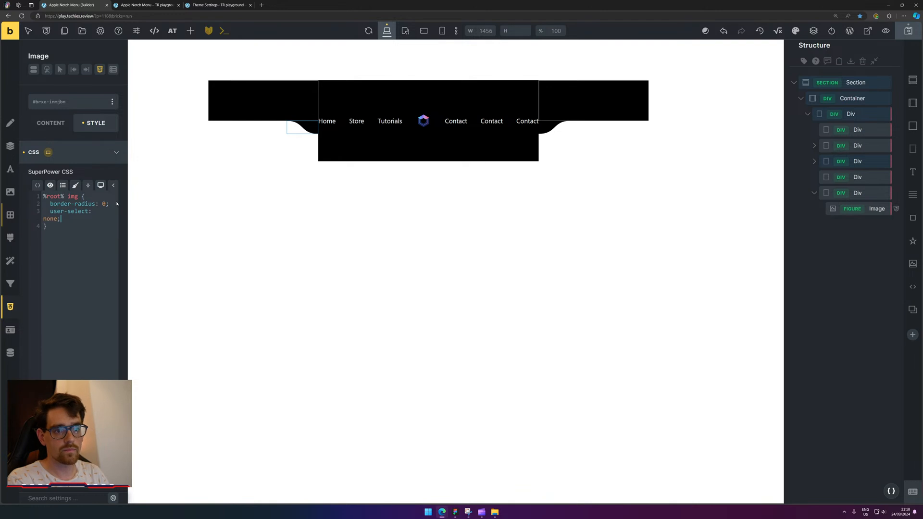
left_click(555, 127)
type("user-select: none;")
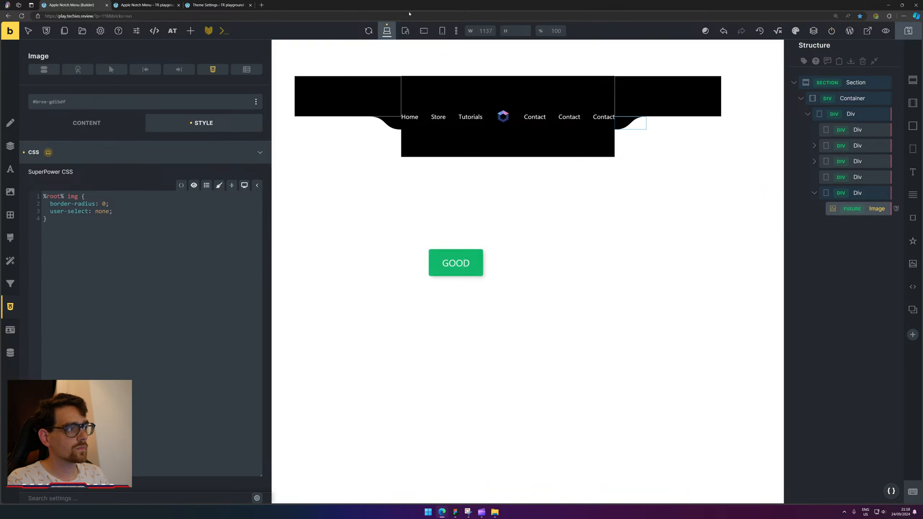
left_click(158, 5)
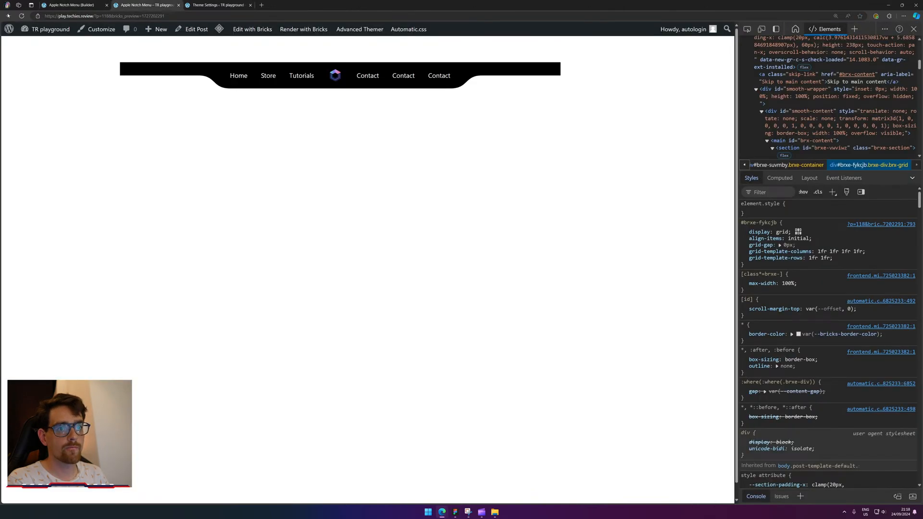
left_click(22, 15)
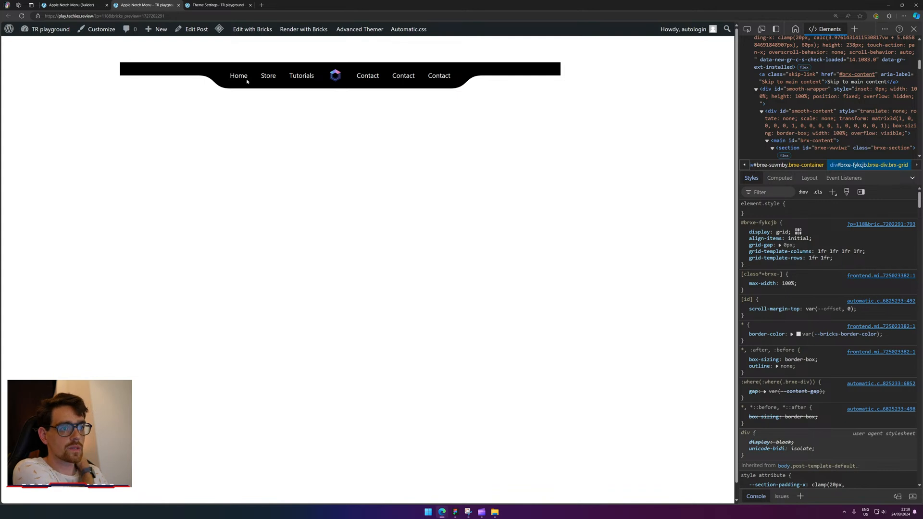
left_click_drag(374, 76, 472, 81)
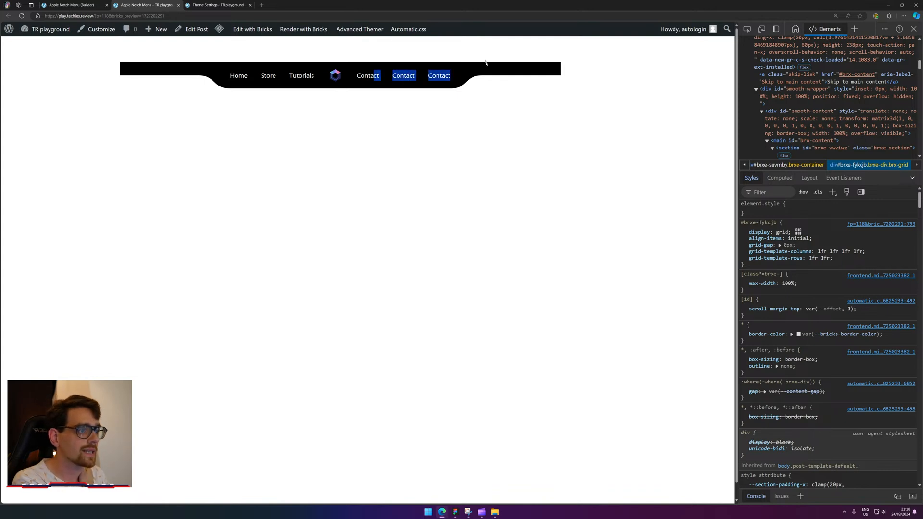
left_click(87, 5)
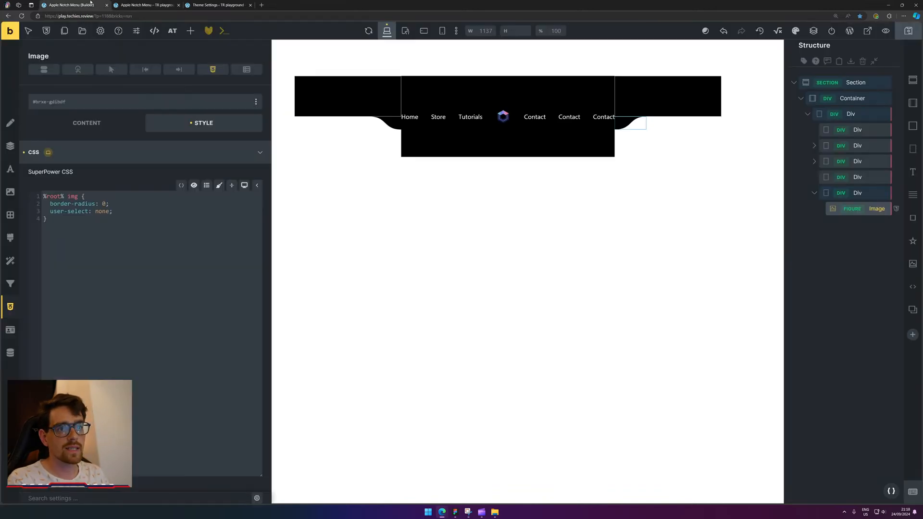
left_click(320, 80)
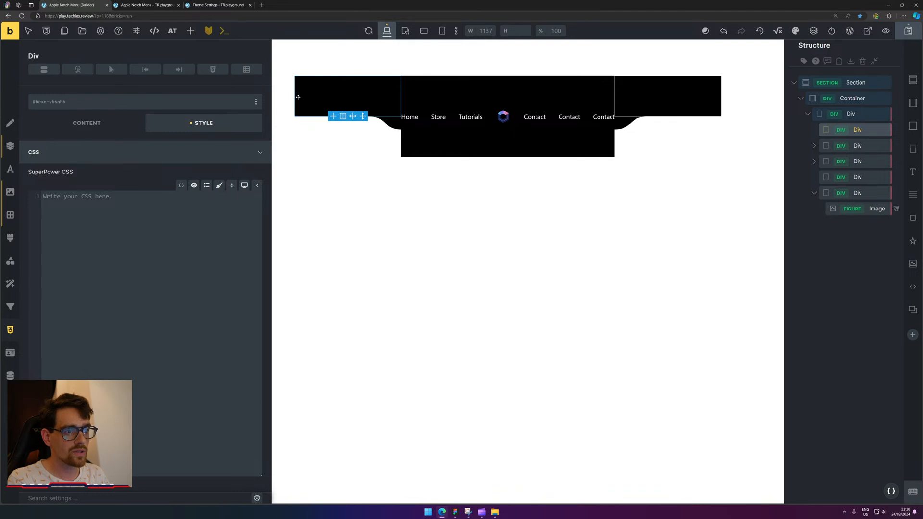
left_click(860, 99)
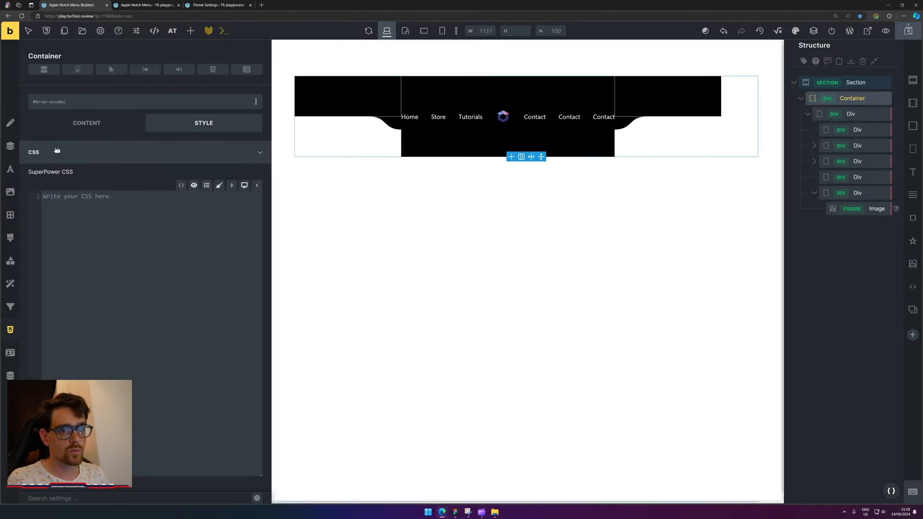
left_click(864, 116)
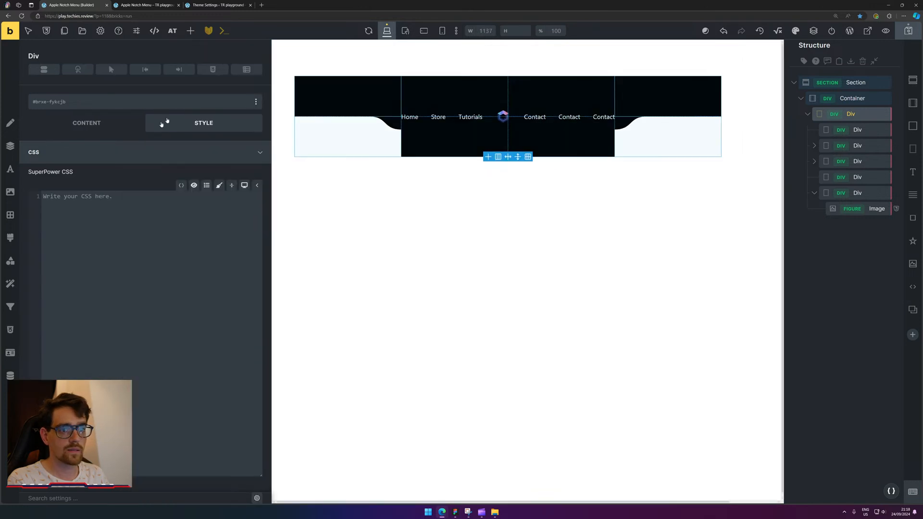
Set the grid Div's width to fit-content and save the page.
left_click(6, 151)
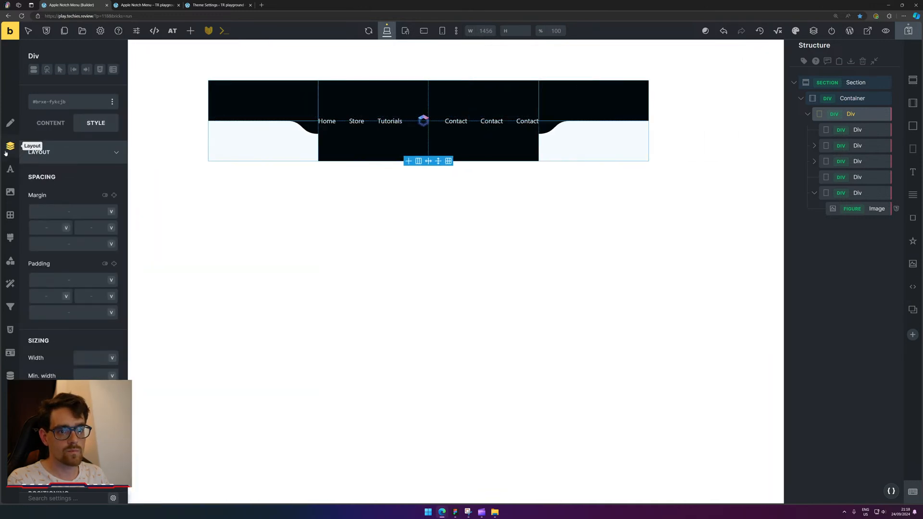
left_click(81, 357)
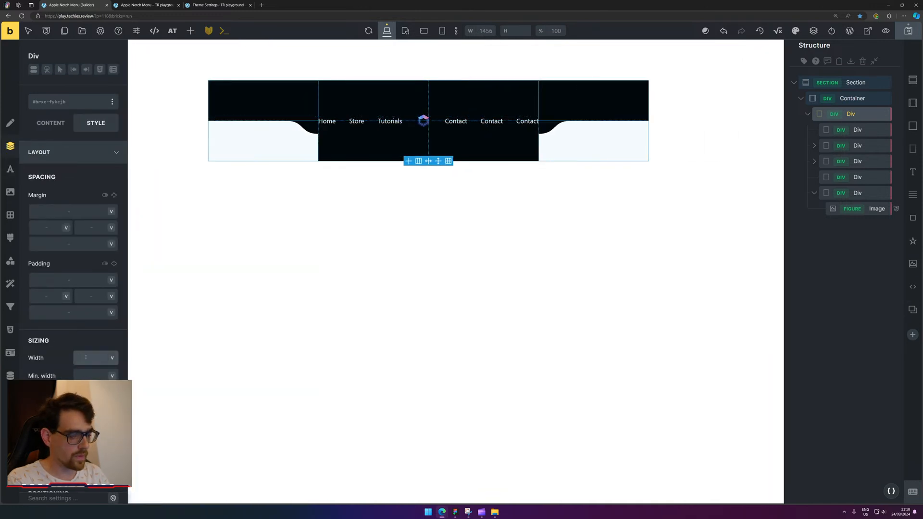
type("f-t")
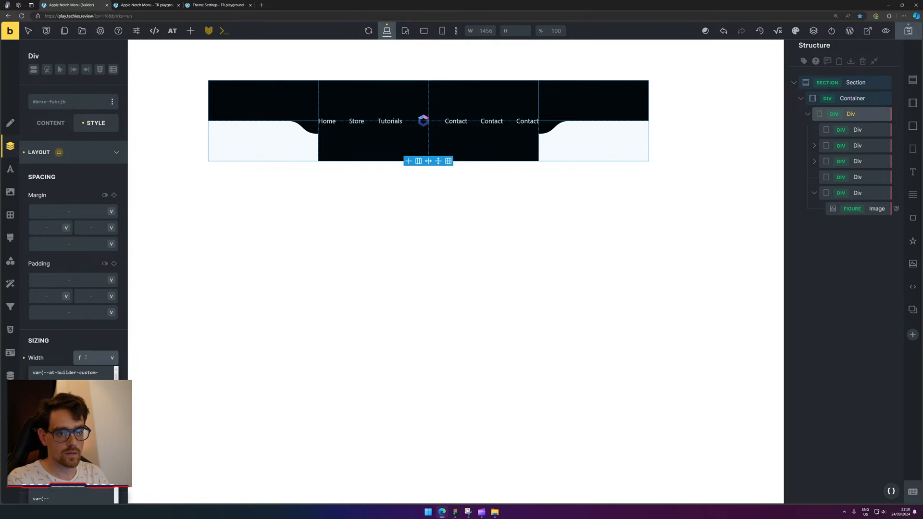
key("BackSpace")
key("BackSpace")
type("it-content")
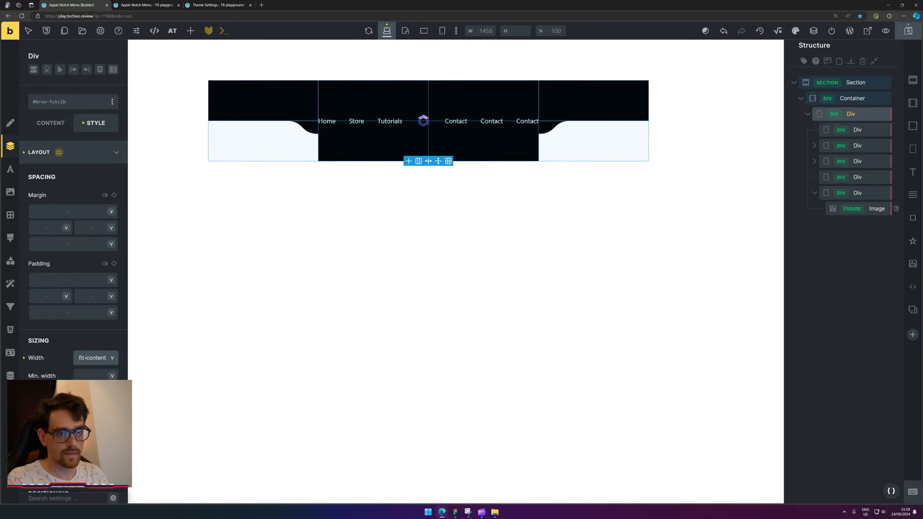
key("ctrl+a")
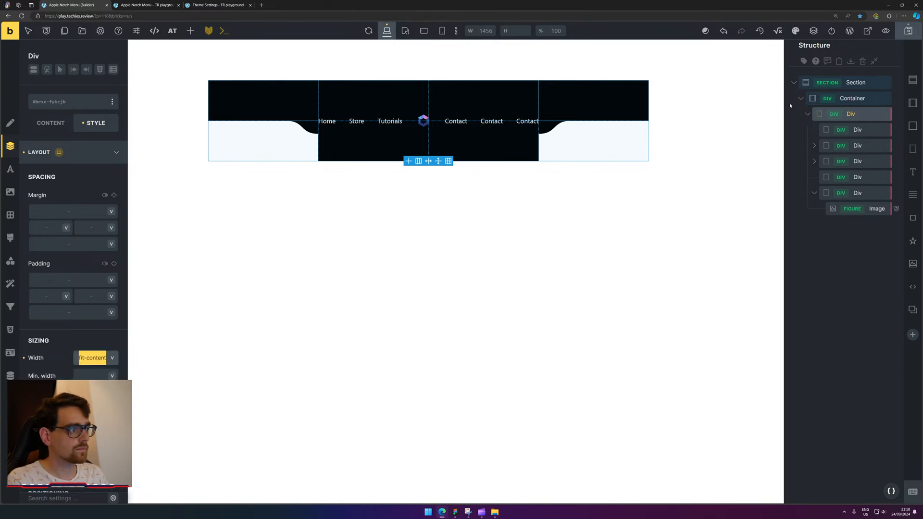
left_click(834, 115)
key("ctrl+s")
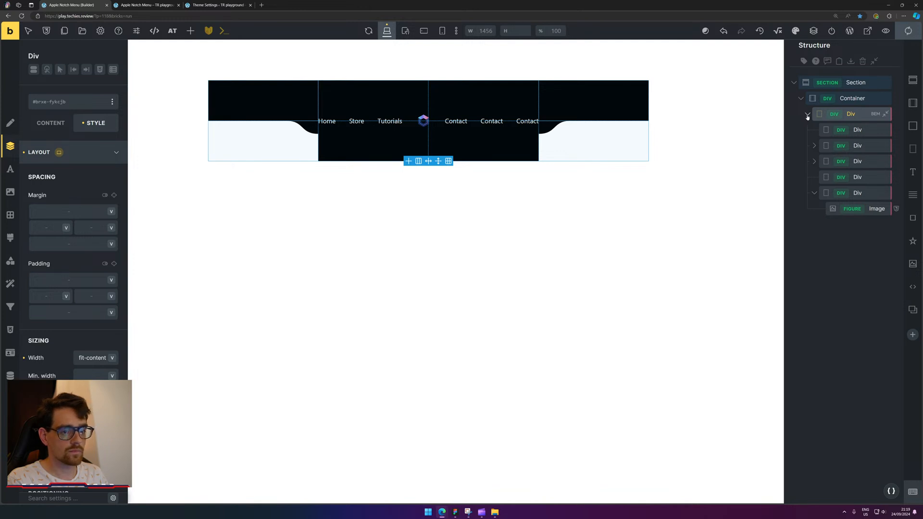
left_click(808, 116)
left_click(808, 116)
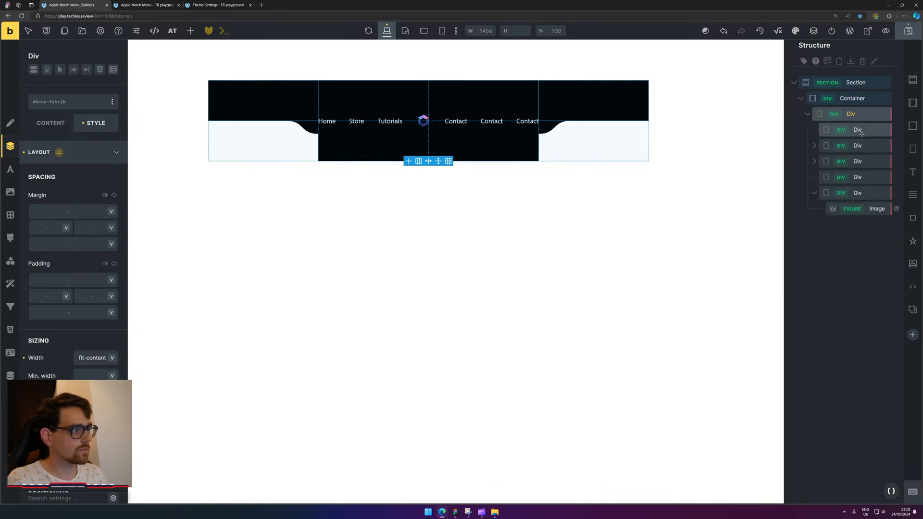
left_click(908, 30)
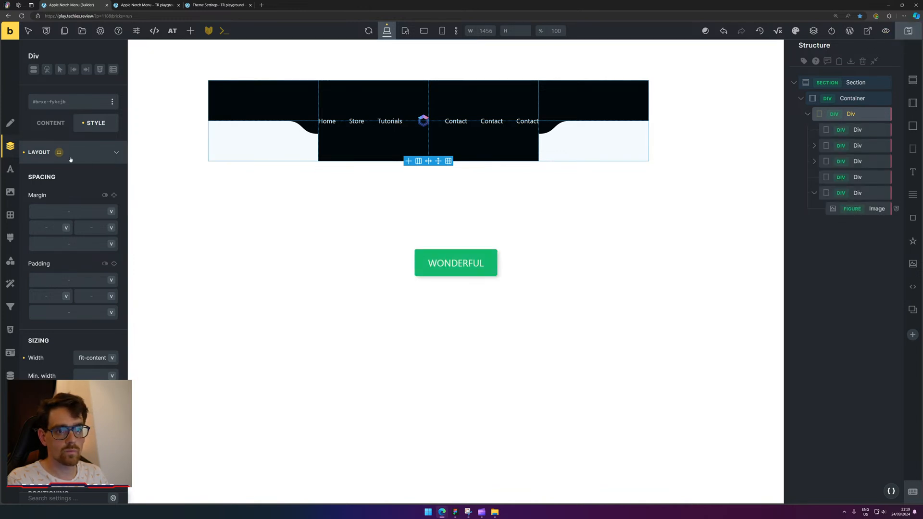
Widen the settings panel to review the Div's grid settings, then go to the frontend preview.
left_click(50, 123)
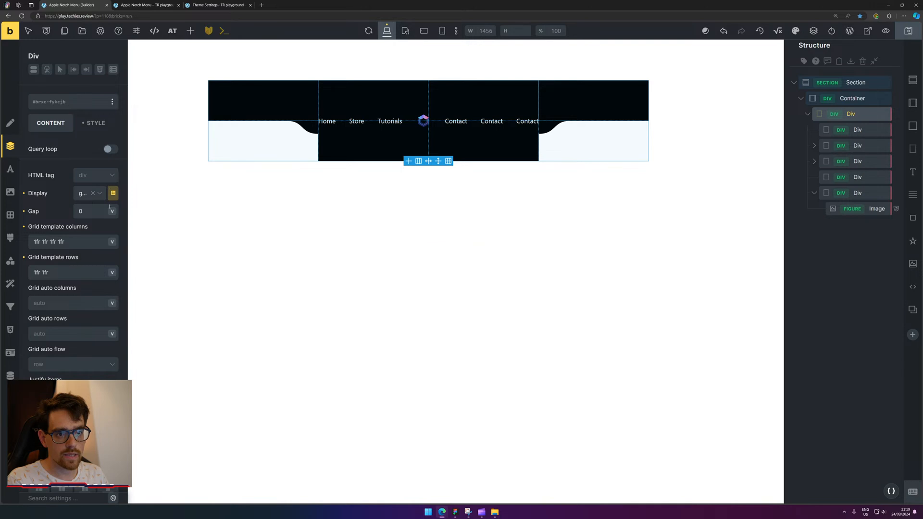
left_click_drag(124, 238, 198, 260)
scroll(126, 269, "down", 3)
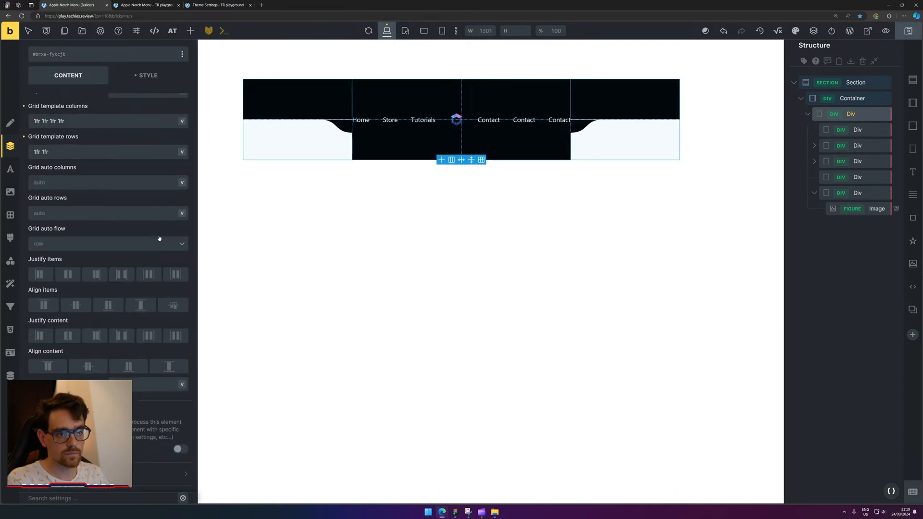
left_click(239, 3)
left_click(125, 4)
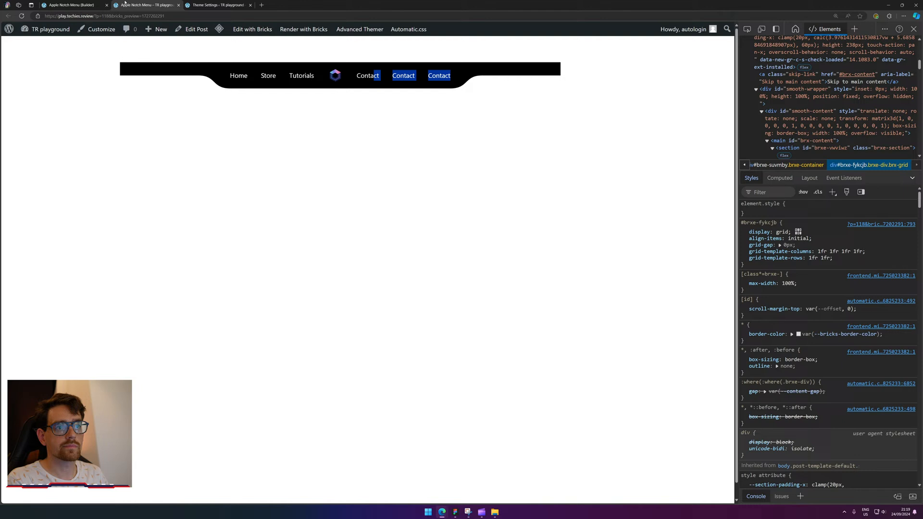
Reload the preview, inspect div#brxe-fykcjb, and trim its grid-template-columns to '1fr 1fr'.
left_click(21, 16)
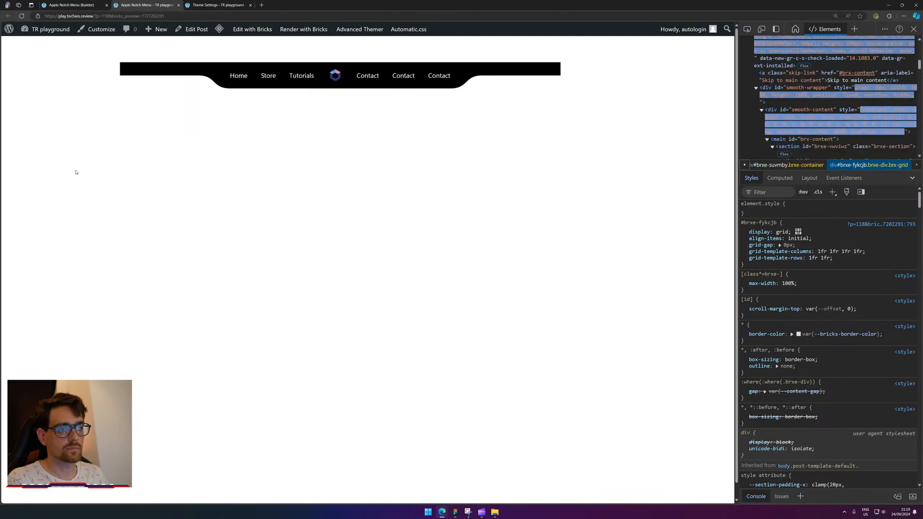
left_click(747, 29)
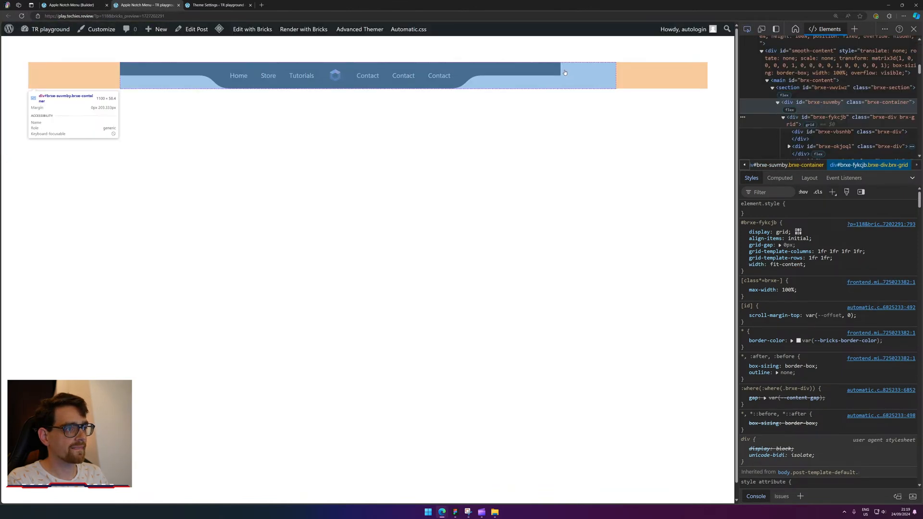
left_click(577, 76)
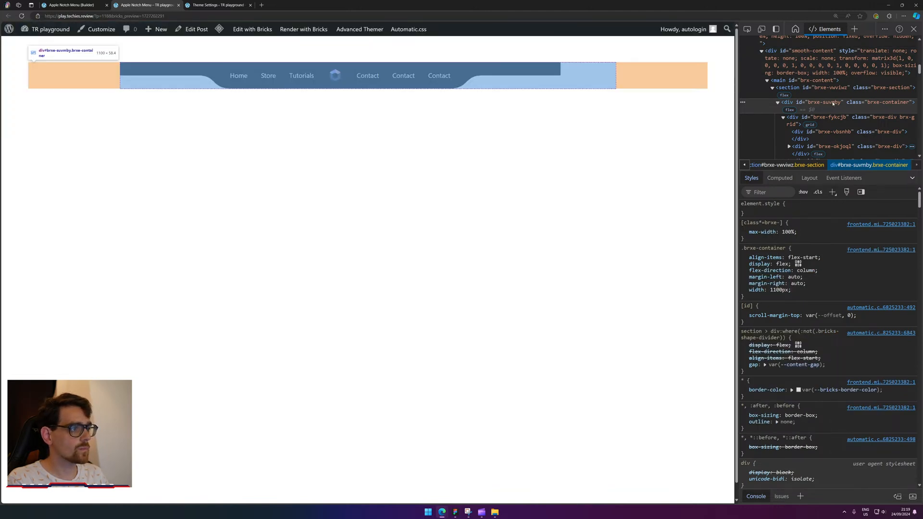
left_click(836, 120)
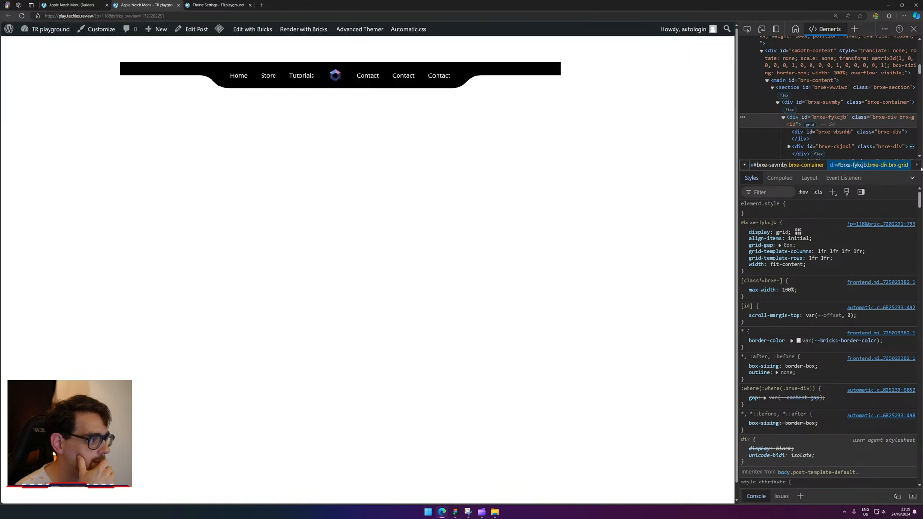
left_click(824, 252)
left_click(826, 251)
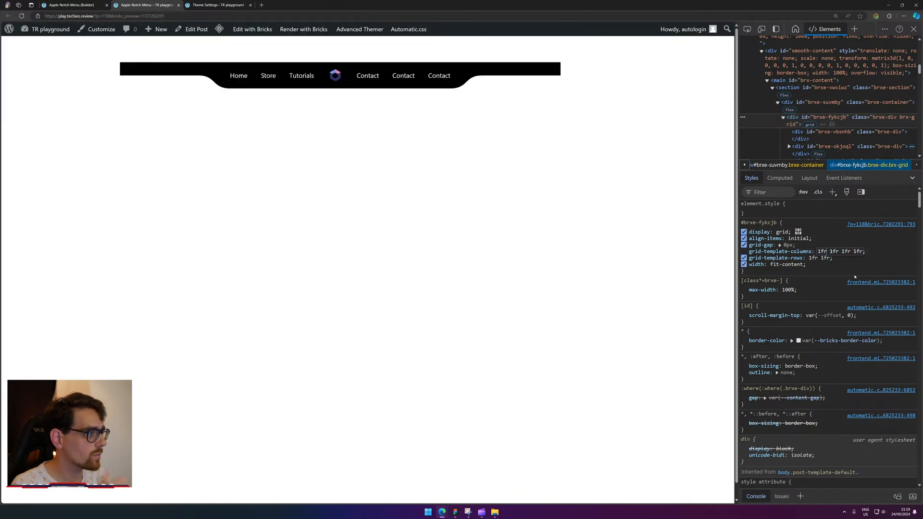
key("ctrl+shift+Left")
key("BackSpace")
key("Delete")
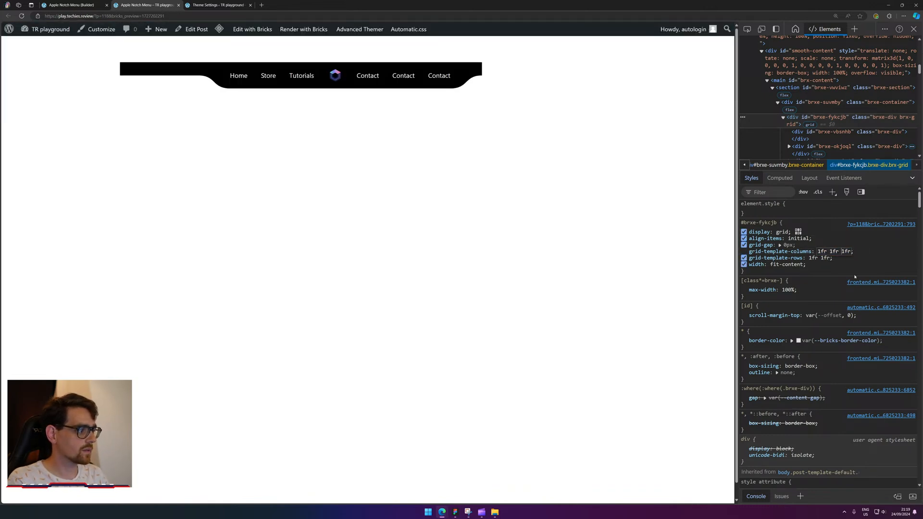
key("ctrl+Delete")
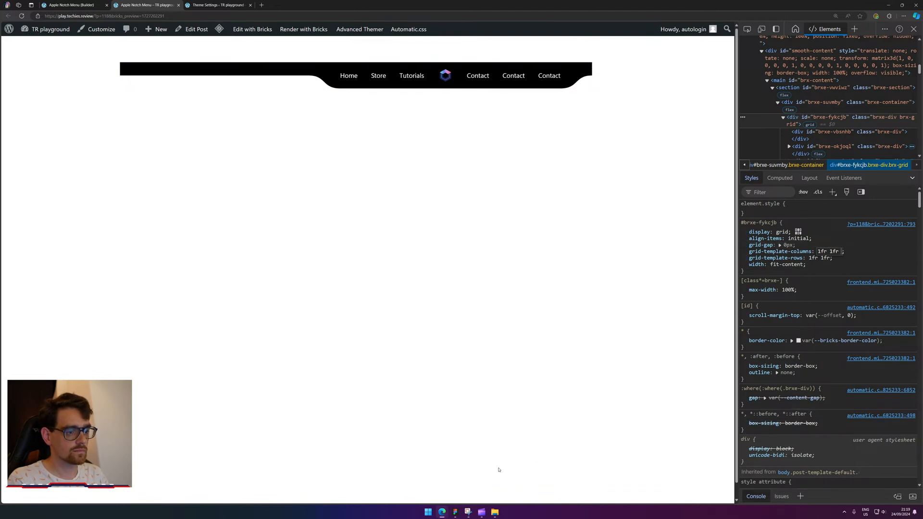
Switch between the Clipchamp editor and the browser's preview and Bricks builder tabs.
left_click(482, 512)
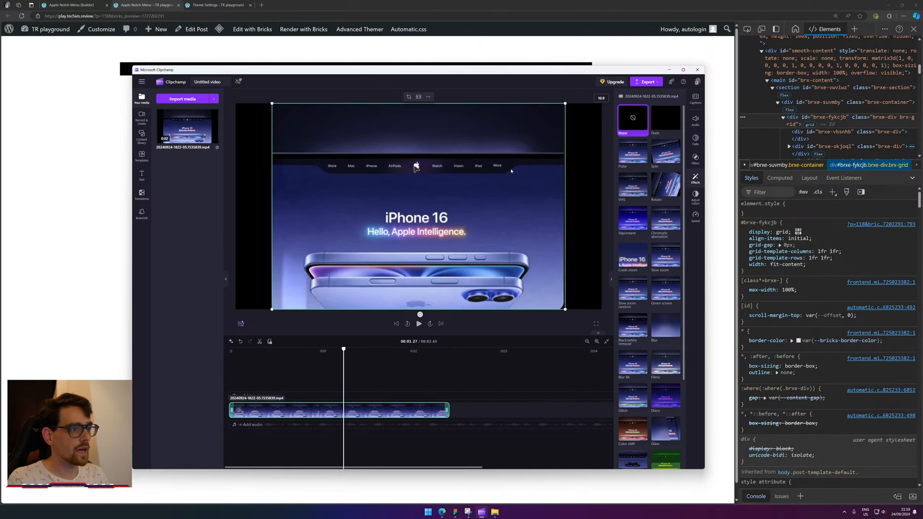
left_click(212, 3)
left_click(117, 3)
left_click(96, 3)
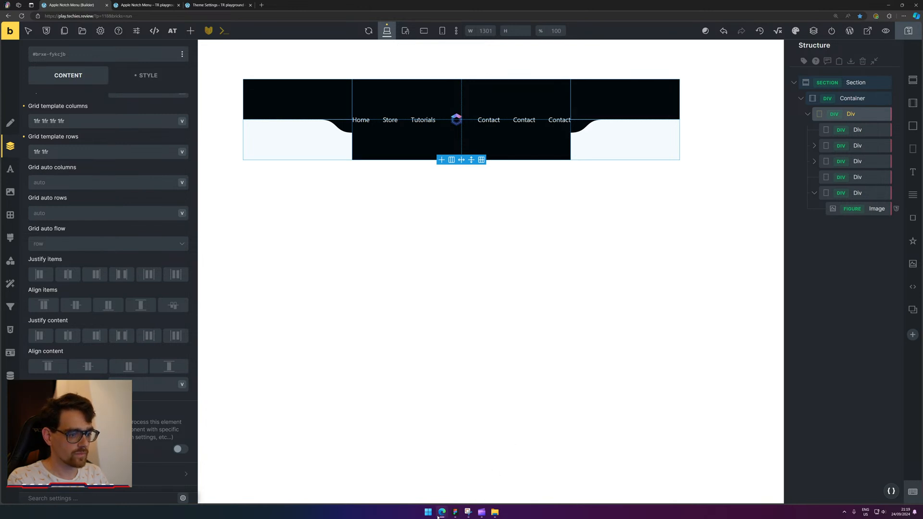
Bring the CodePen window forward, then load x.com in a new tab, trimming the autocompleted profile path.
mouse_move(440, 514)
left_click(470, 483)
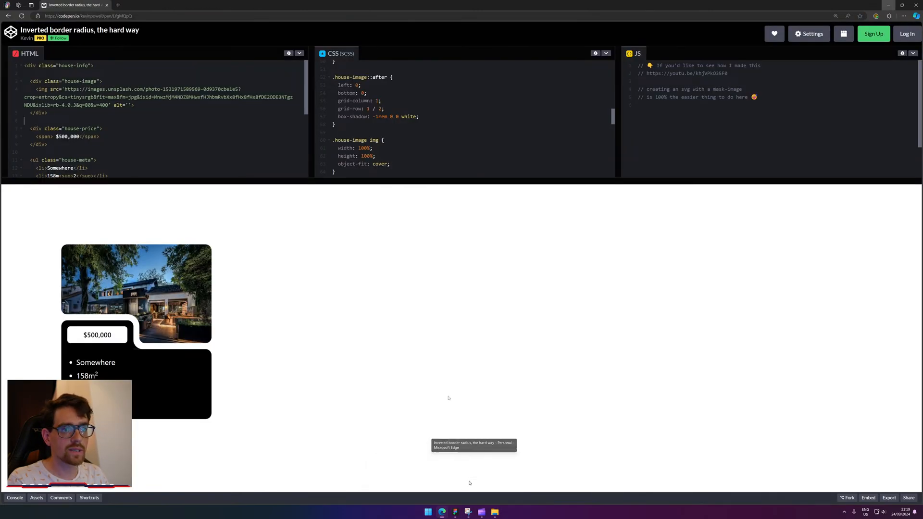
left_click(118, 5)
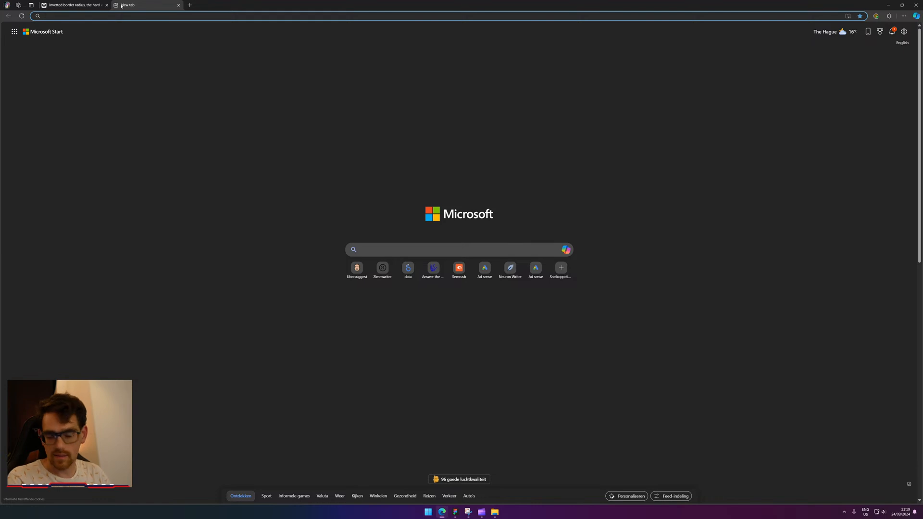
type("x.com/techiesreviews/")
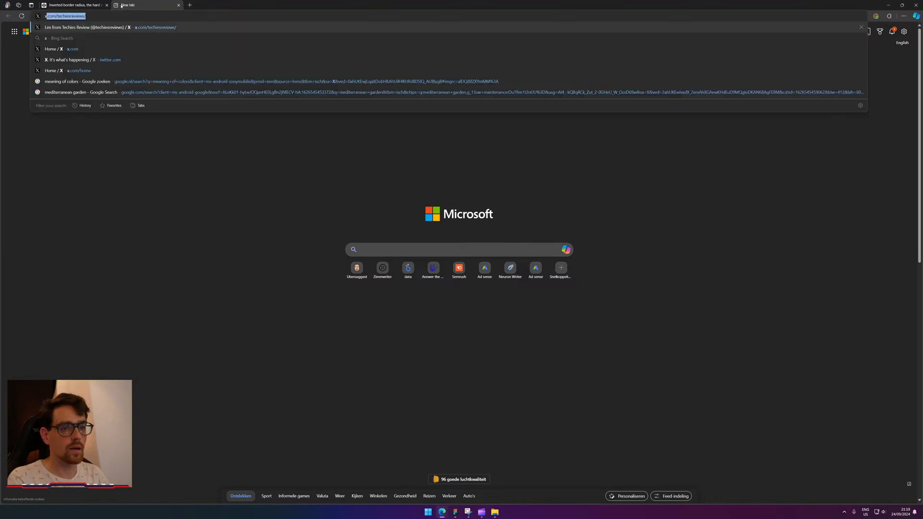
key("Up")
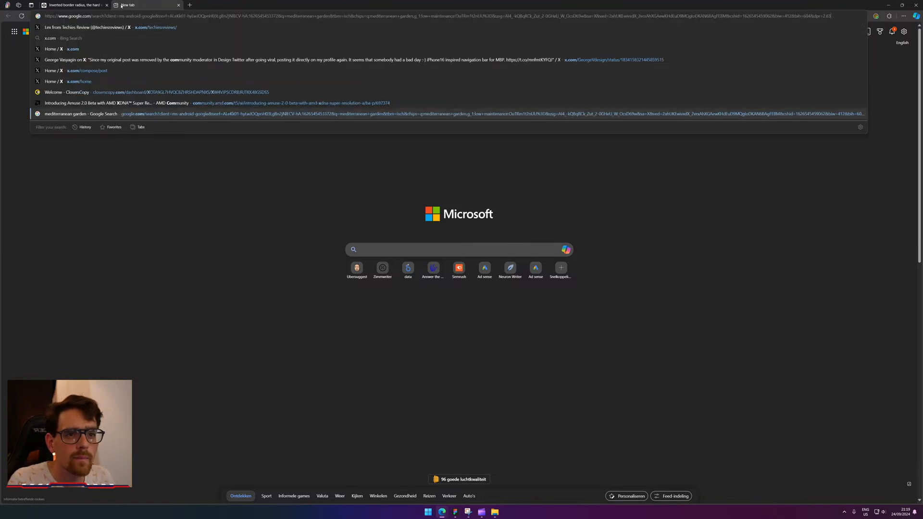
key("Down")
key("Right")
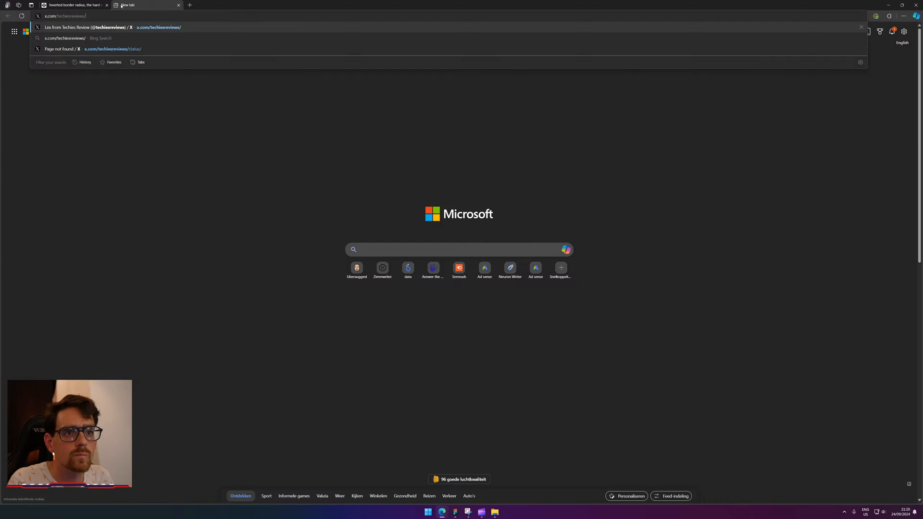
key("ctrl+shift+Left")
key("BackSpace")
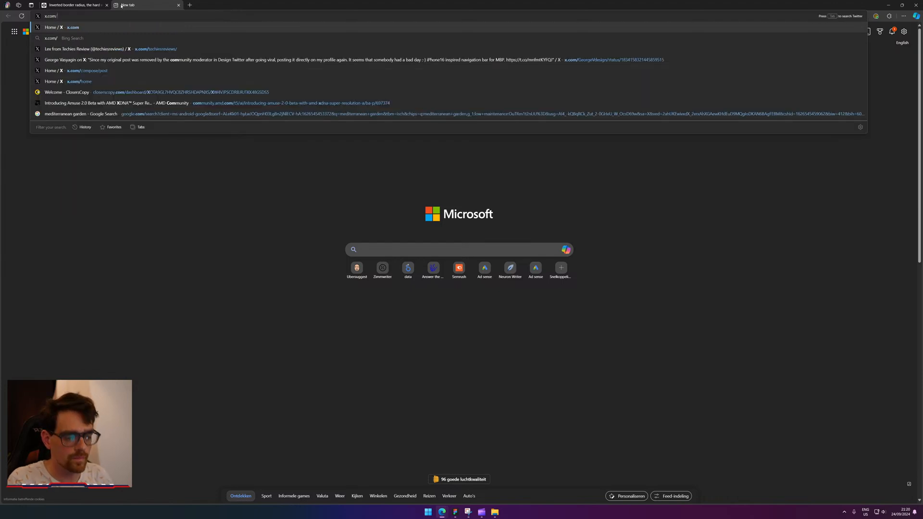
type("fr")
key("BackSpace")
key("BackSpace")
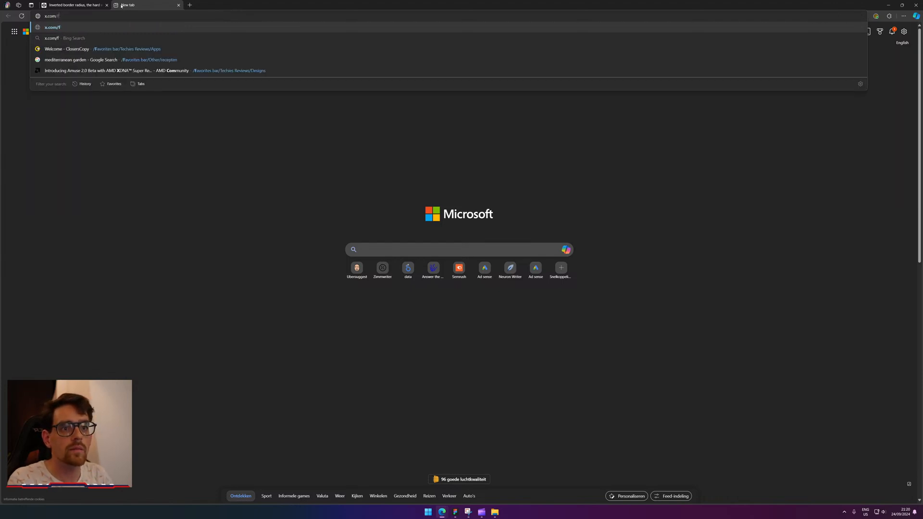
key("Return")
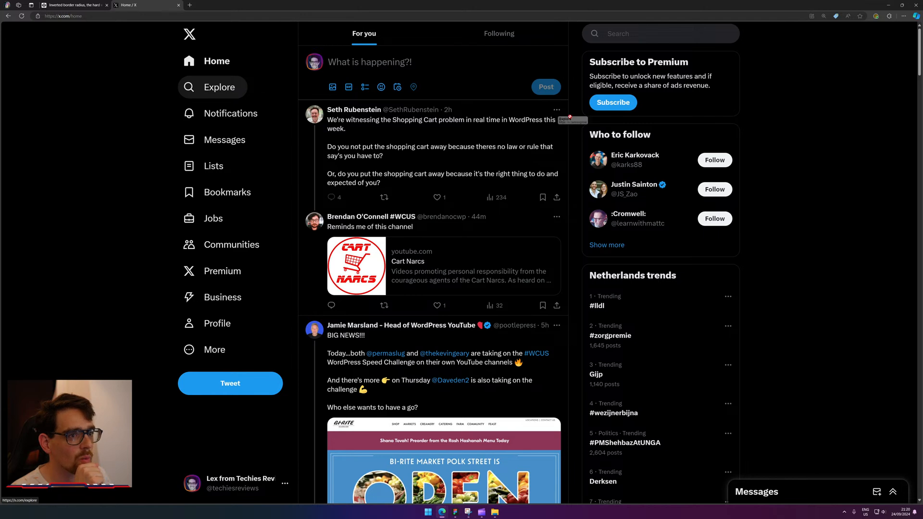
Search X for 'framer' and open the Framer University profile.
left_click(625, 34)
type("framer")
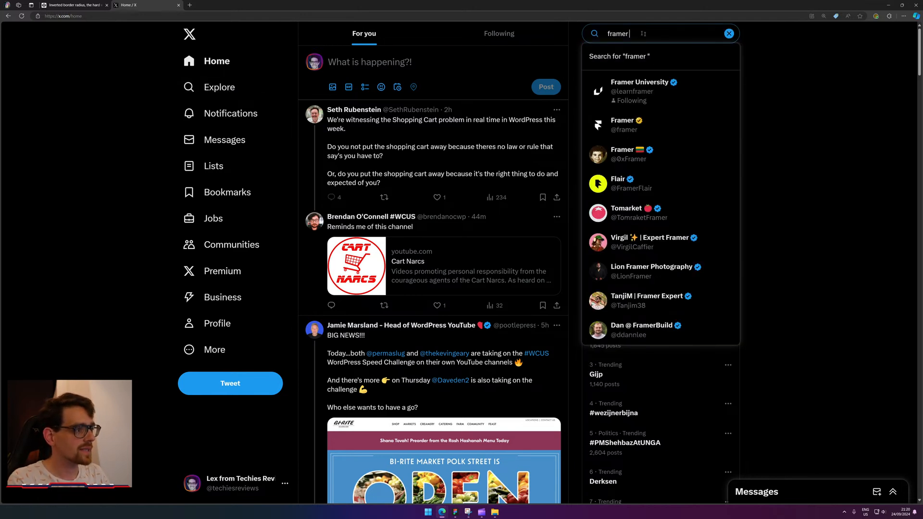
left_click(690, 87)
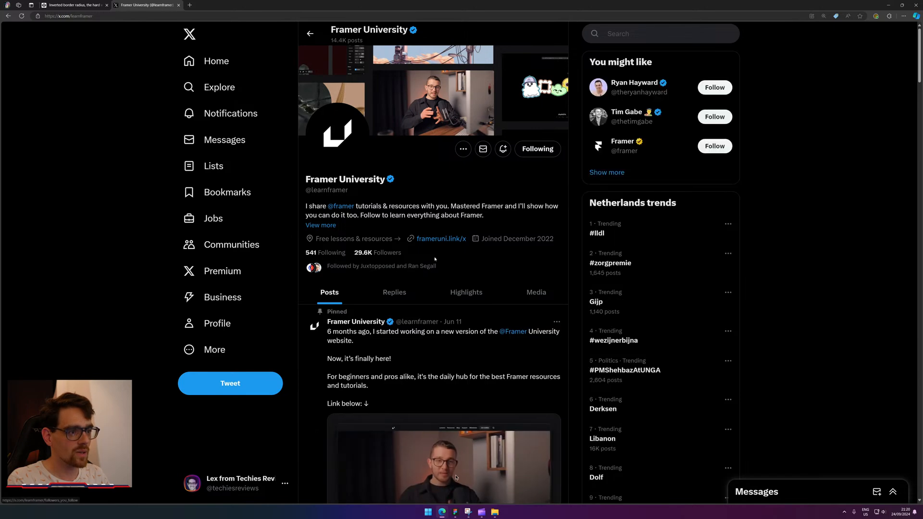
Scroll to the dynamic notch navigation post and open its framer.university remix-and-demo link.
scroll(427, 269, "down", 10)
scroll(434, 261, "down", 12)
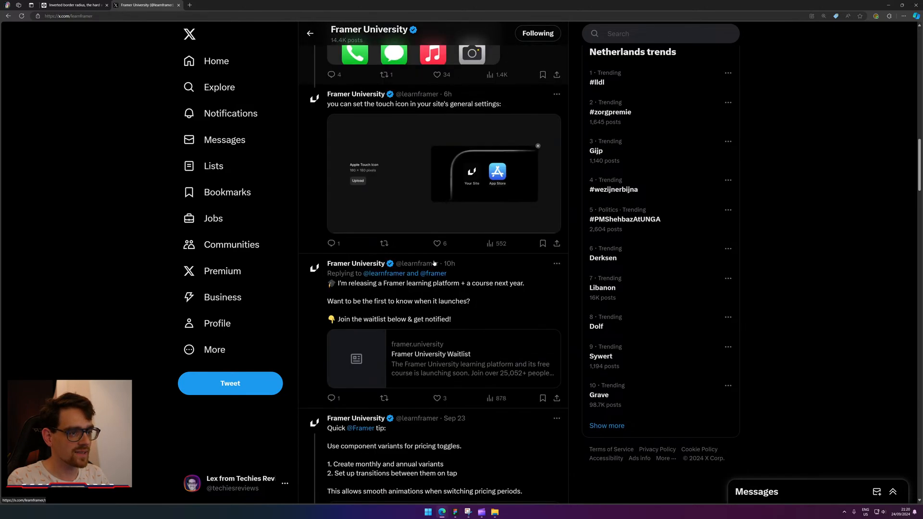
scroll(438, 290, "down", 7)
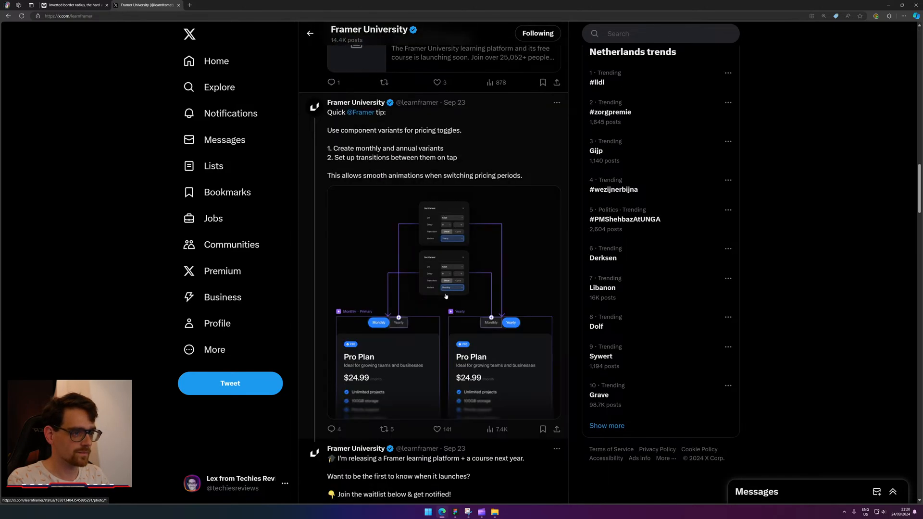
scroll(442, 298, "down", 3)
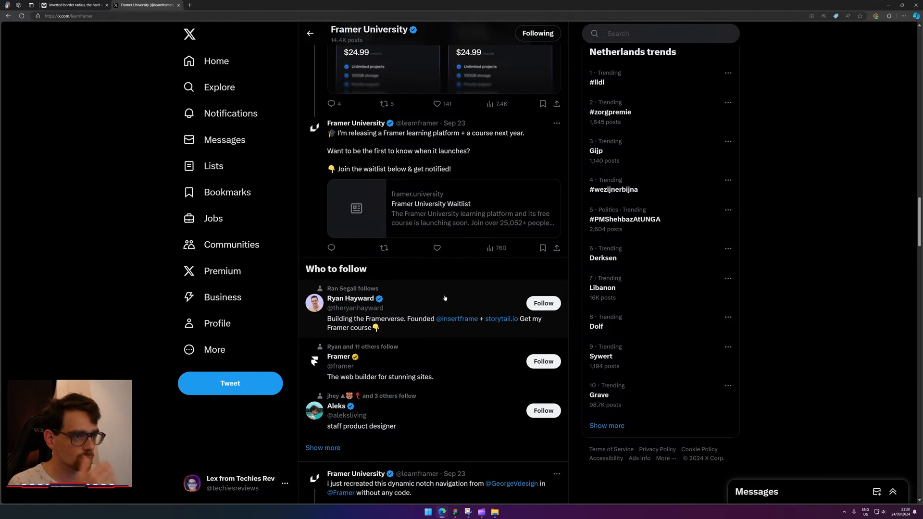
scroll(439, 302, "down", 3)
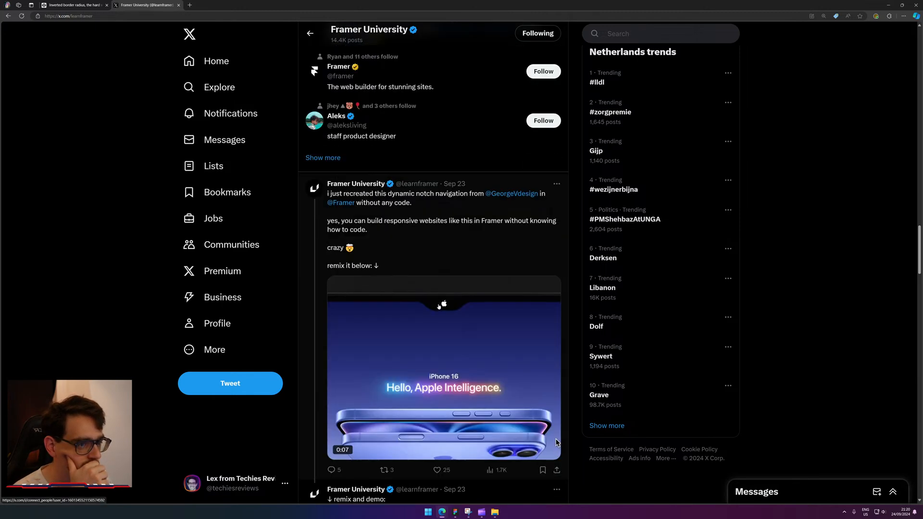
scroll(439, 312, "down", 3)
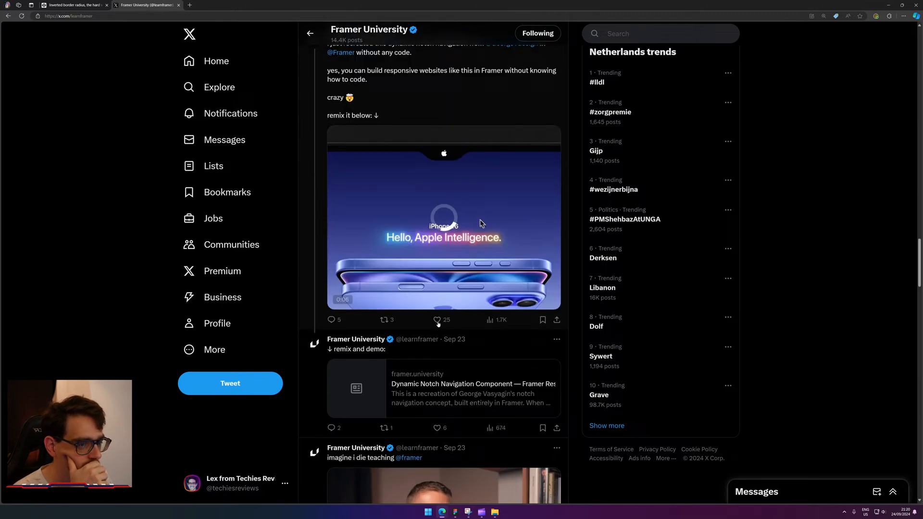
left_click(435, 382)
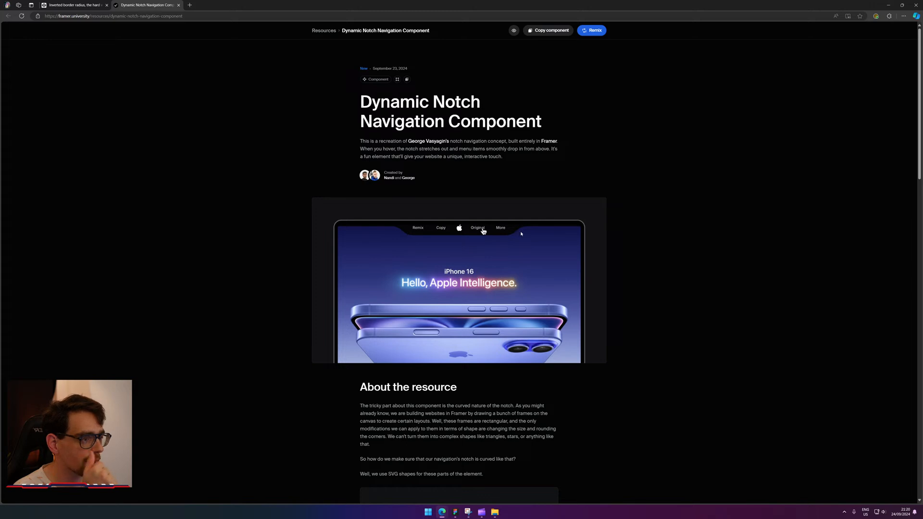
Look through the Dynamic Notch Navigation page, try Remix, then return to the resource page.
scroll(636, 230, "down", 2)
scroll(620, 236, "up", 2)
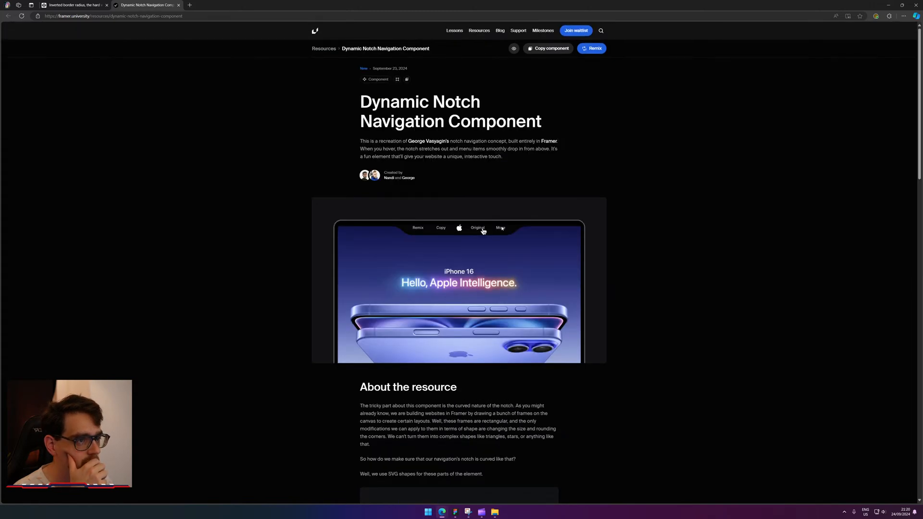
scroll(577, 288, "down", 4)
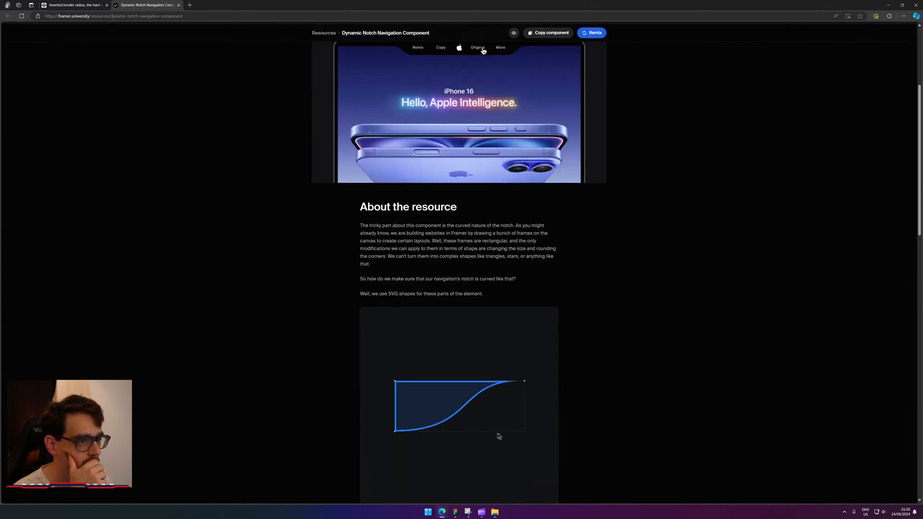
left_click(595, 31)
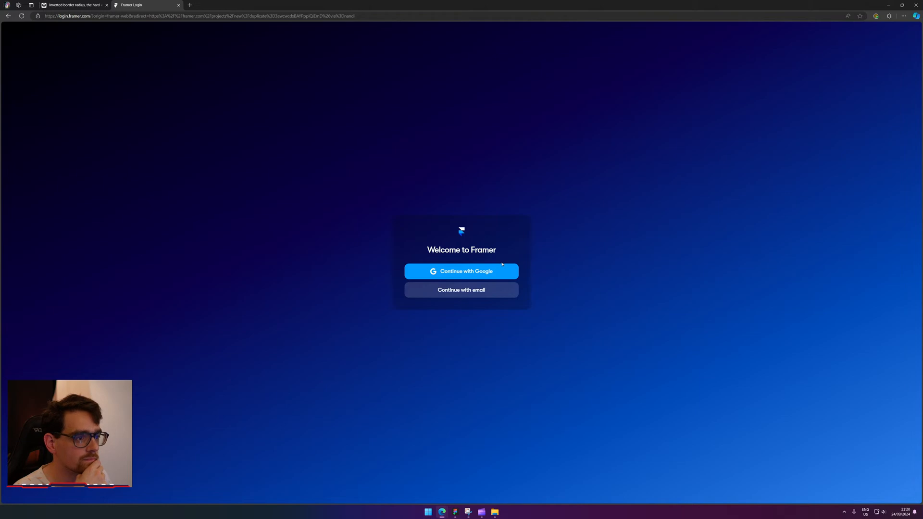
left_click(178, 4)
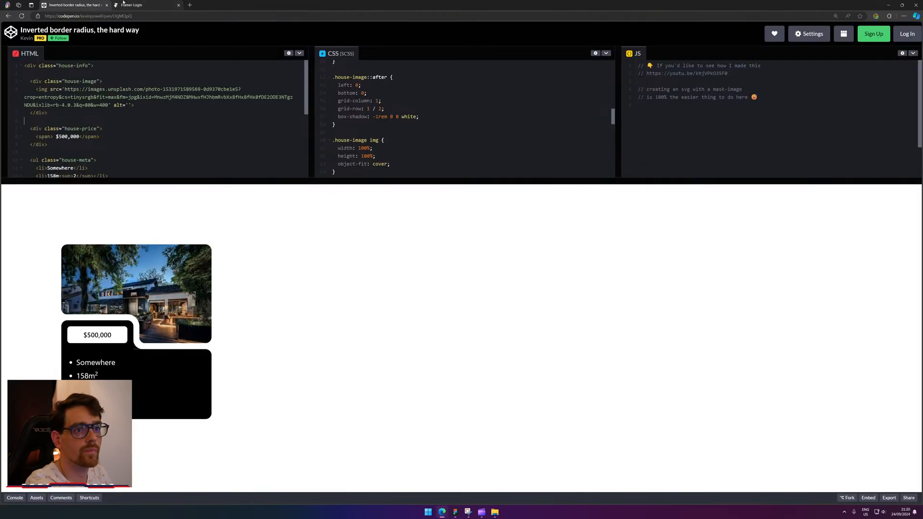
key("ctrl+shift+t")
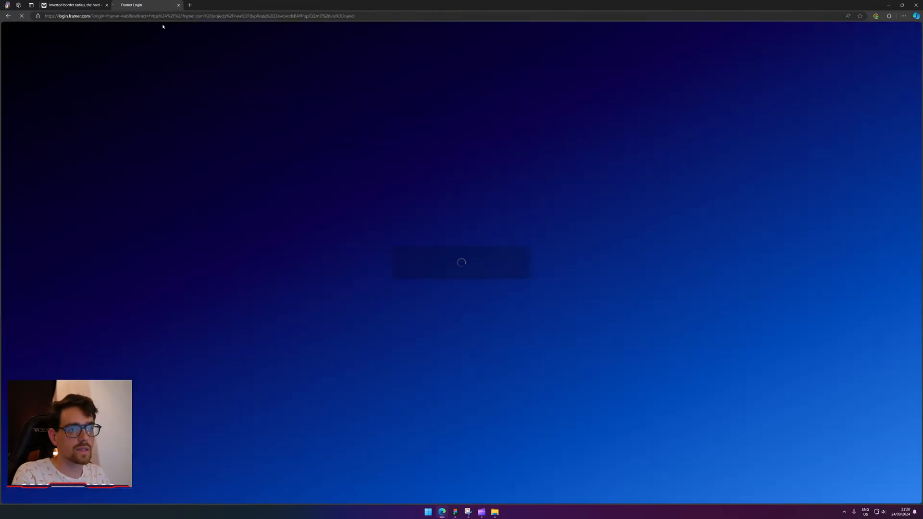
key("alt+Left")
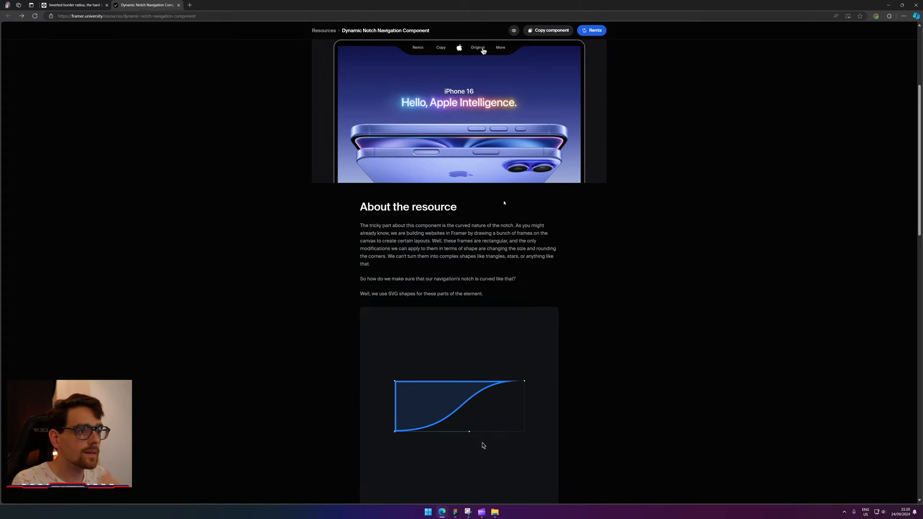
Minimize the browser and select the nav grid Div on the Bricks canvas.
scroll(471, 435, "up", 1)
scroll(420, 111, "up", 1)
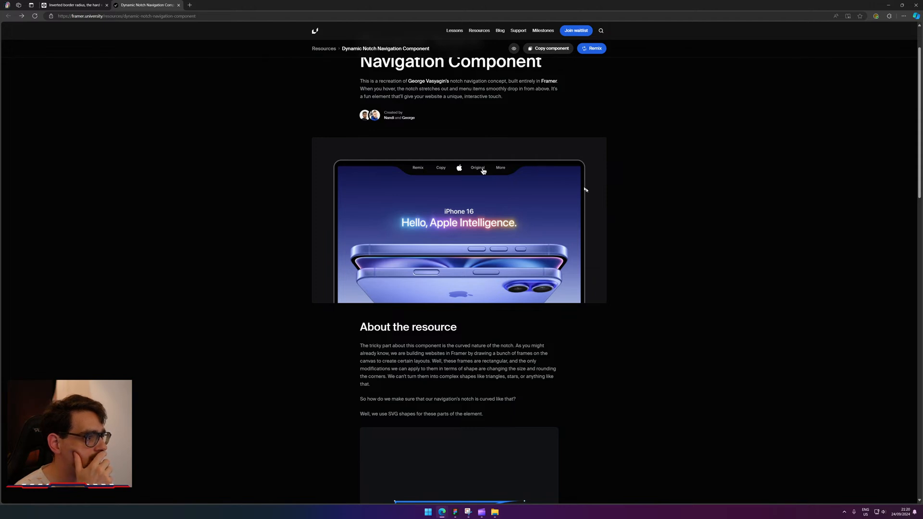
left_click(889, 5)
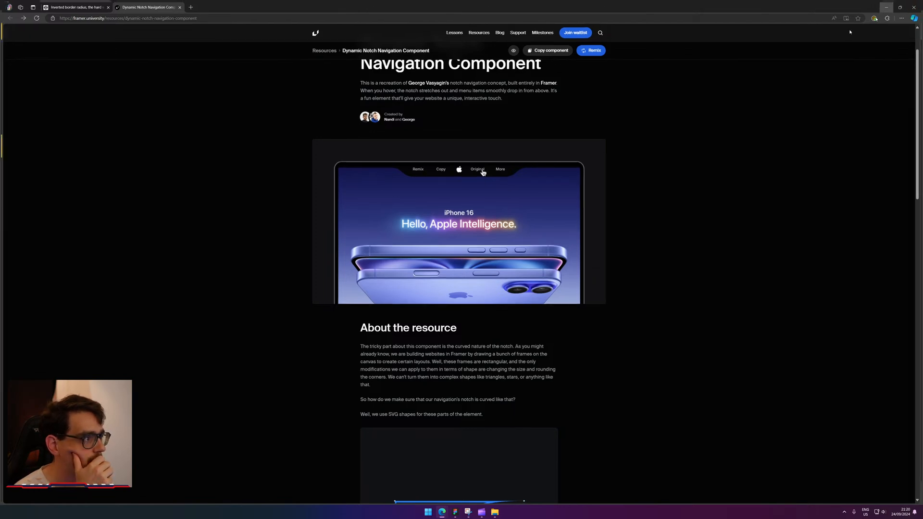
left_click(299, 100)
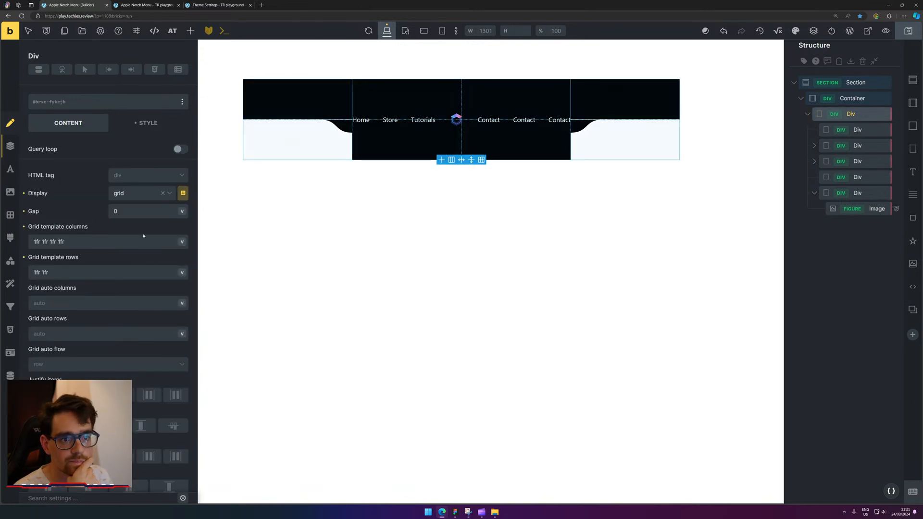
On the parent grid Div, set Grid template columns to min-content 1fr 1fr min-content and save.
scroll(144, 236, "down", 3)
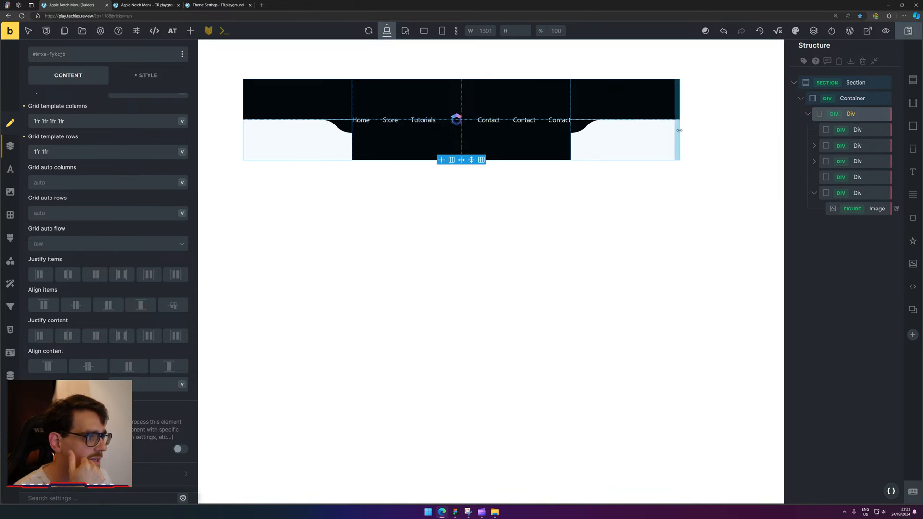
left_click(869, 129)
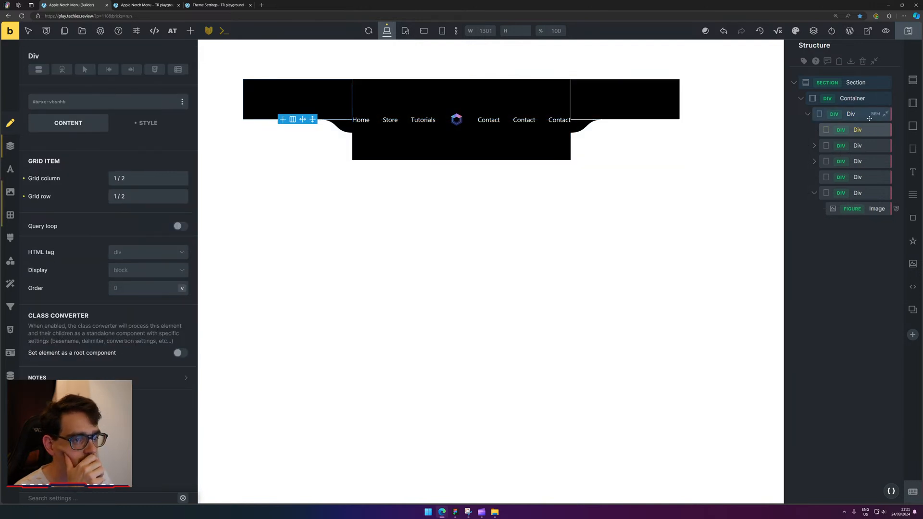
left_click(860, 115)
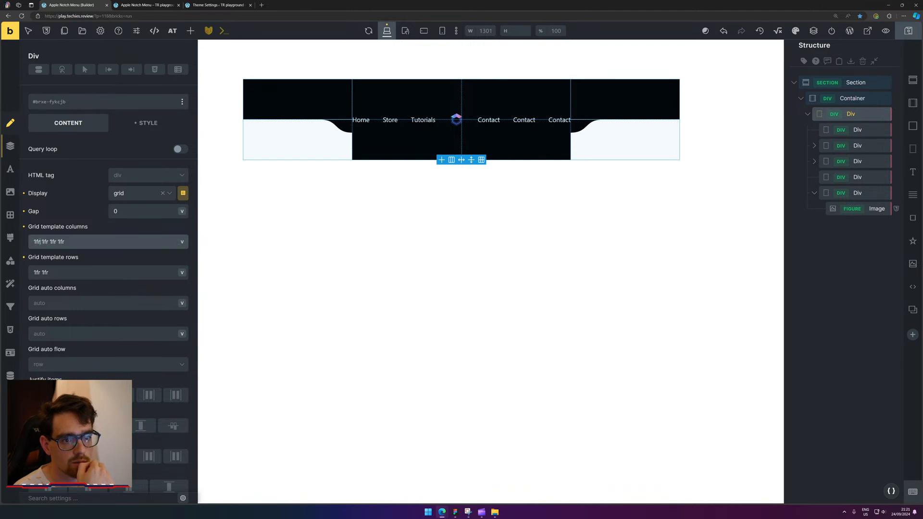
left_click_drag(40, 241, 30, 239)
type("min-coi")
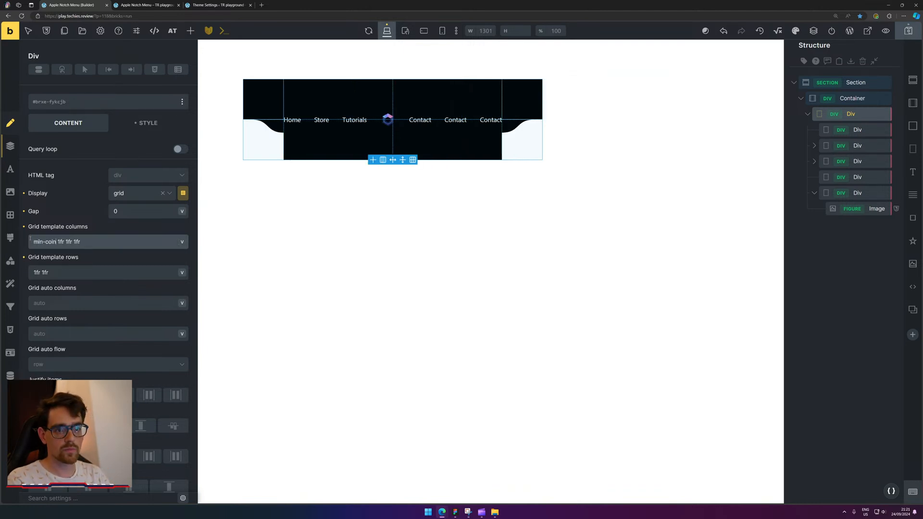
key("BackSpace")
type("ntent")
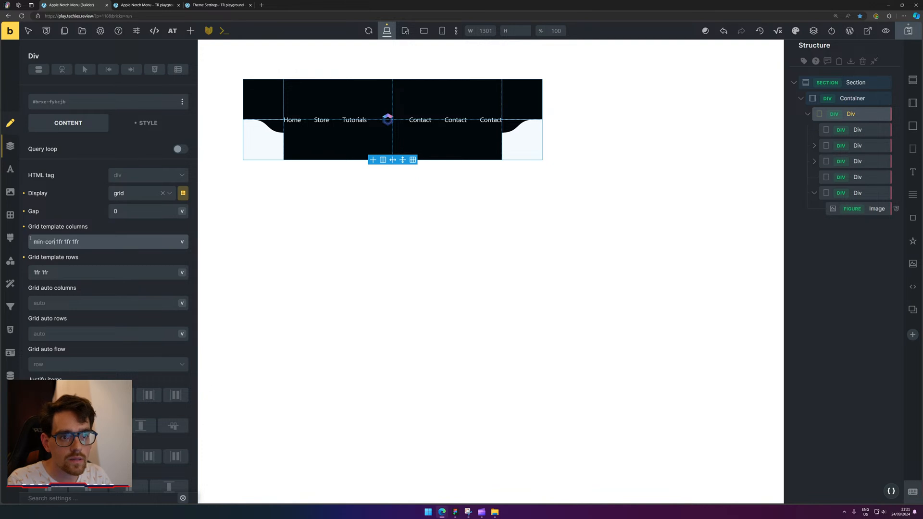
key("ctrl+shift+Left")
key("ctrl+shift+Left")
key("ctrl+shift+Left")
key("ctrl+c")
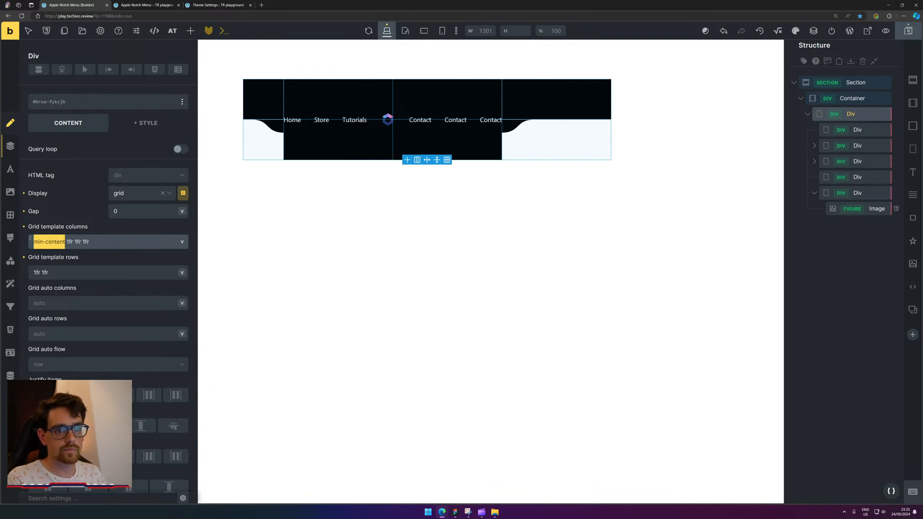
left_click(82, 241)
key("ctrl+shift+Right")
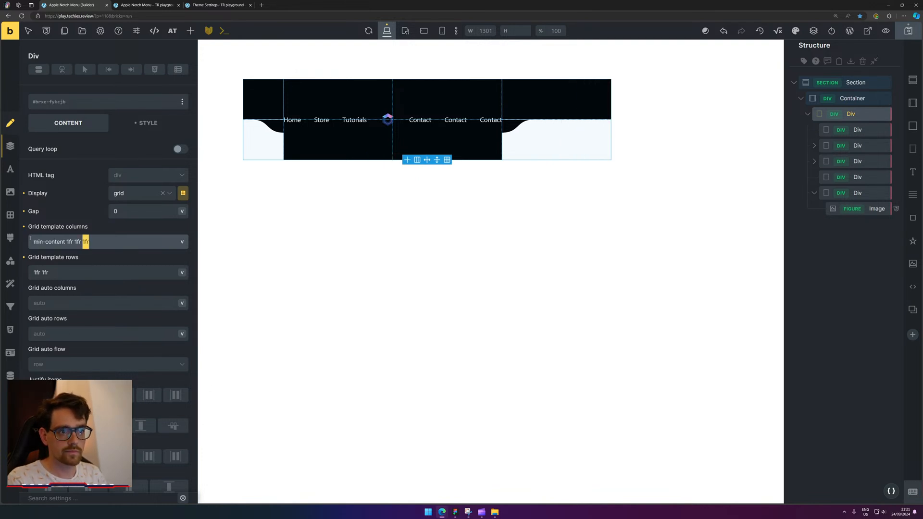
key("ctrl+v")
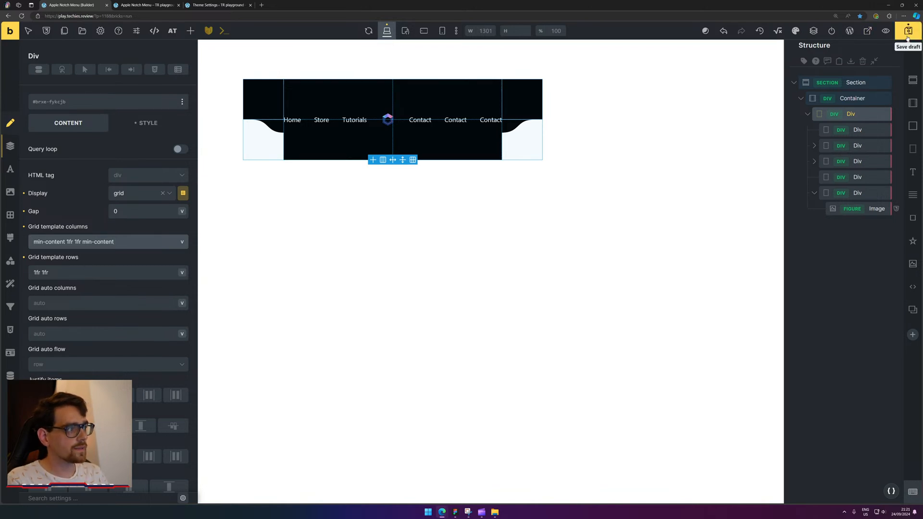
key("ctrl+s")
Reload the front-end preview to check the min-content grid and its Contact links.
left_click(159, 6)
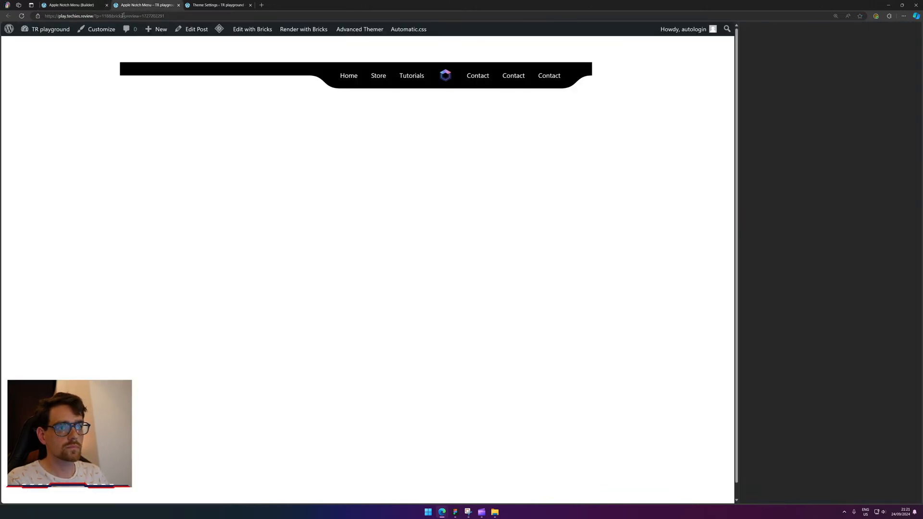
left_click(21, 16)
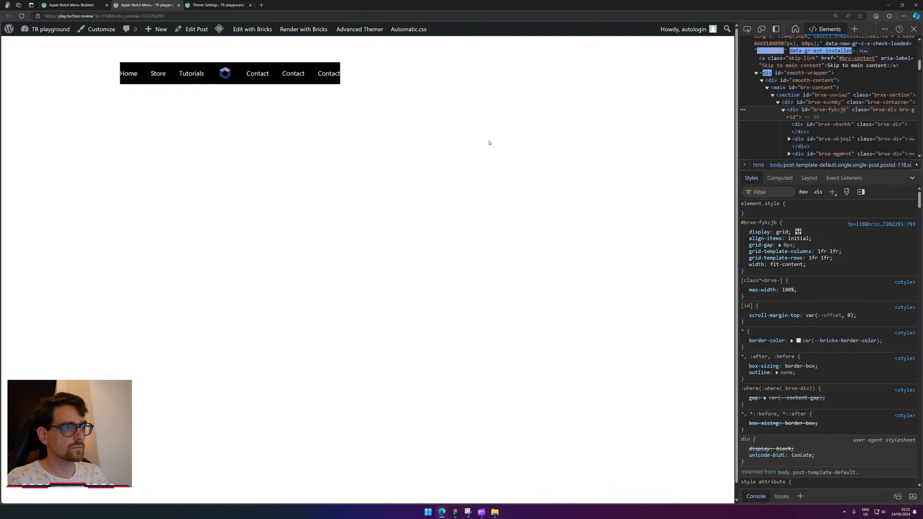
left_click(21, 16)
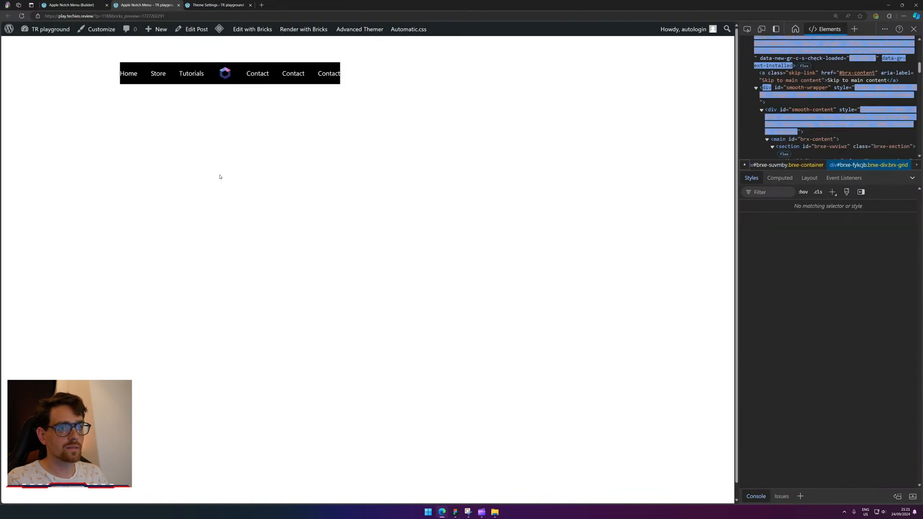
left_click_drag(354, 90, 245, 73)
left_click(54, 5)
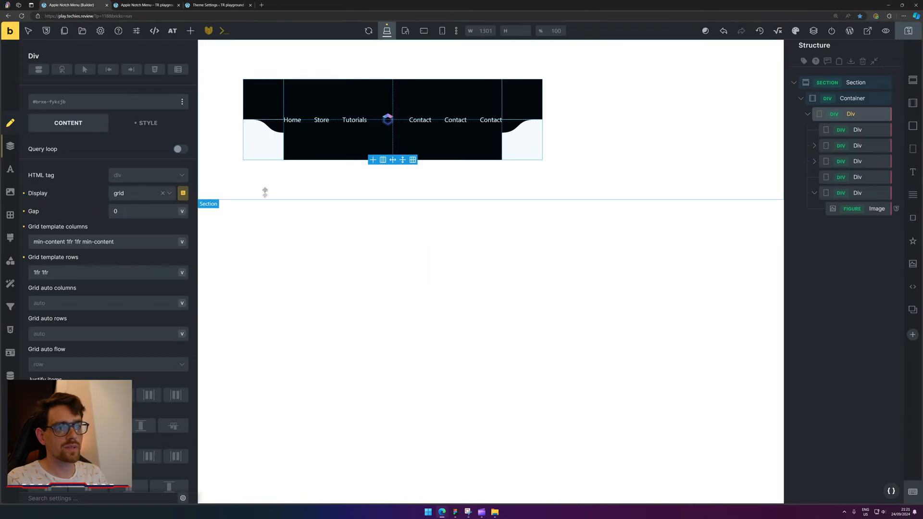
Try max-content for the outer grid columns and reload the preview to compare.
mouse_move(82, 242)
left_mouse_down()
mouse_move(114, 243)
mouse_move(91, 243)
left_mouse_up()
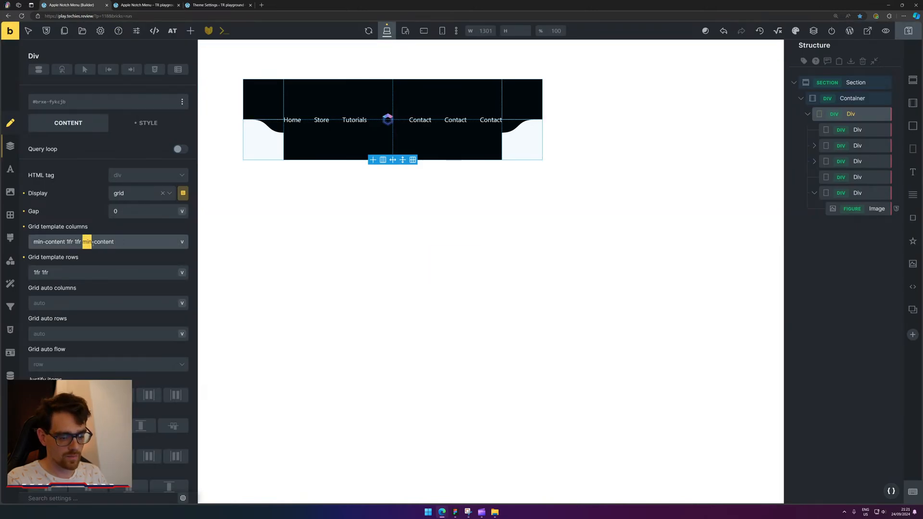
type("max")
double_click(90, 243)
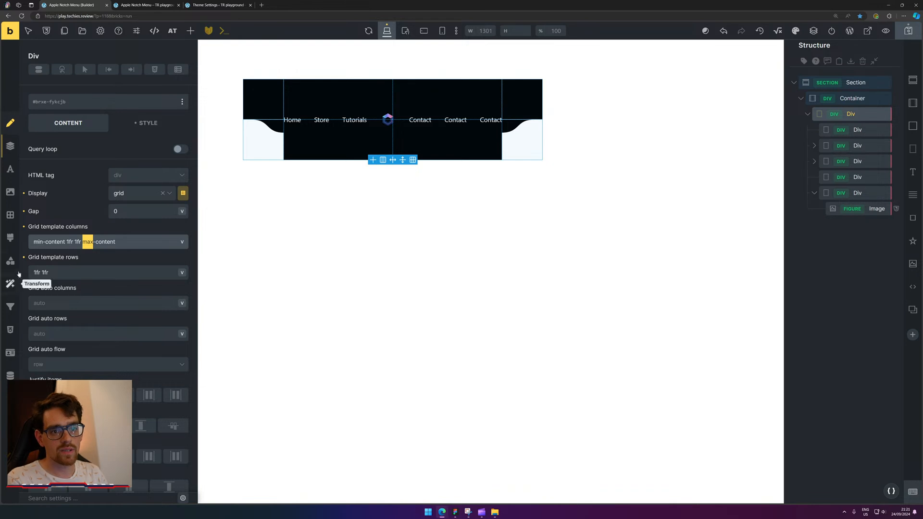
double_click(36, 243)
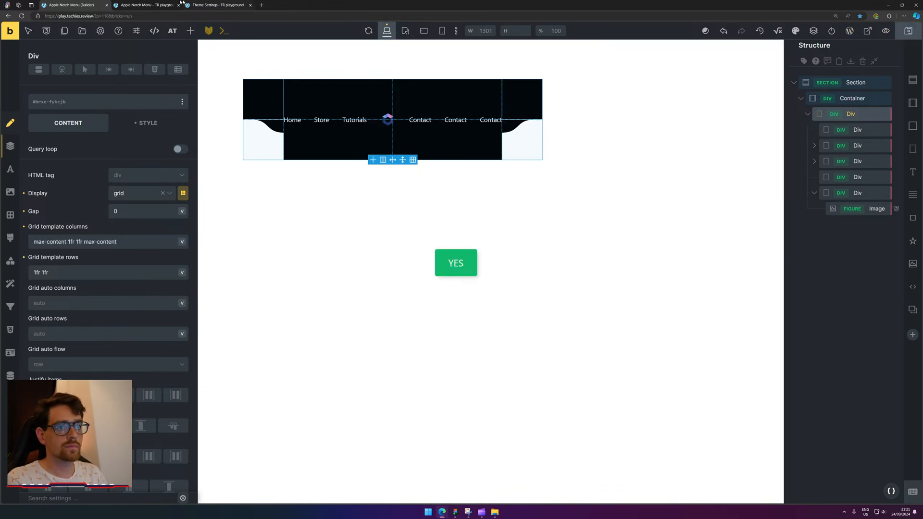
left_click(144, 5)
left_click(22, 16)
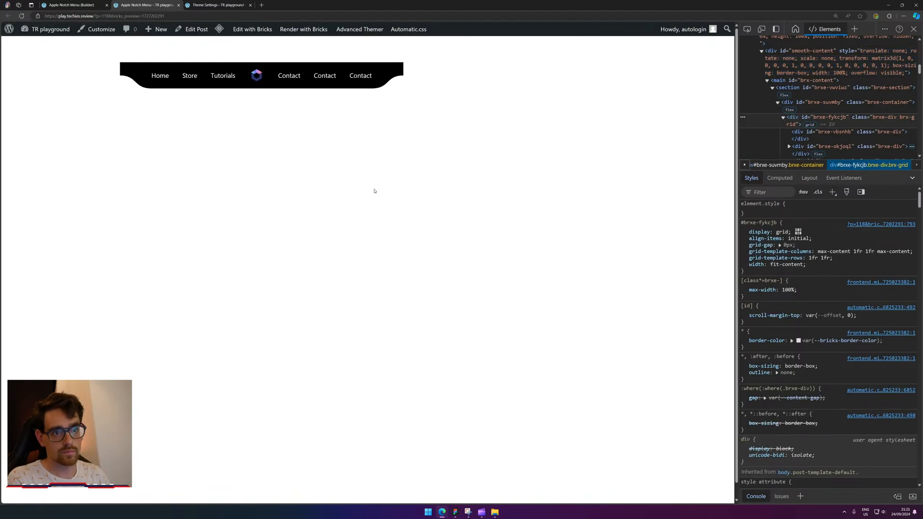
left_click(72, 5)
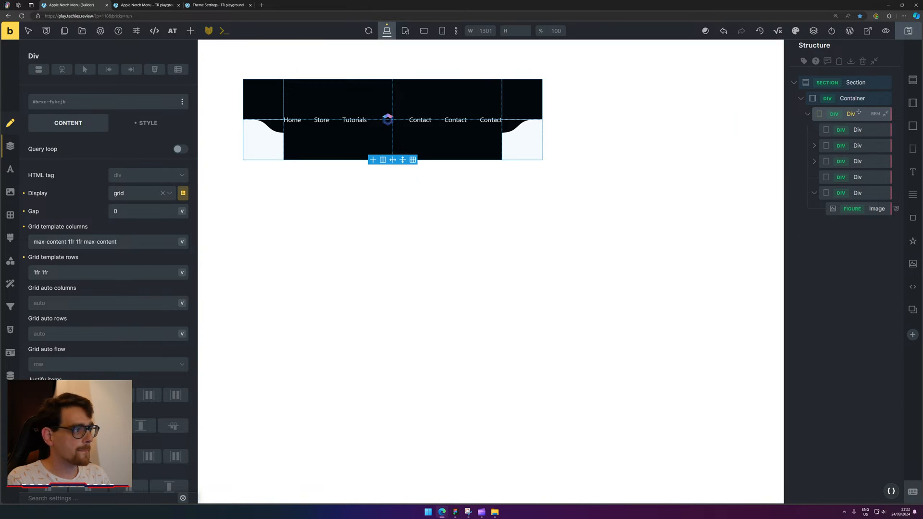
Set the grid columns back to 1fr 1fr 1fr 1fr and select the Container in Structure.
left_click_drag(85, 243, 147, 245)
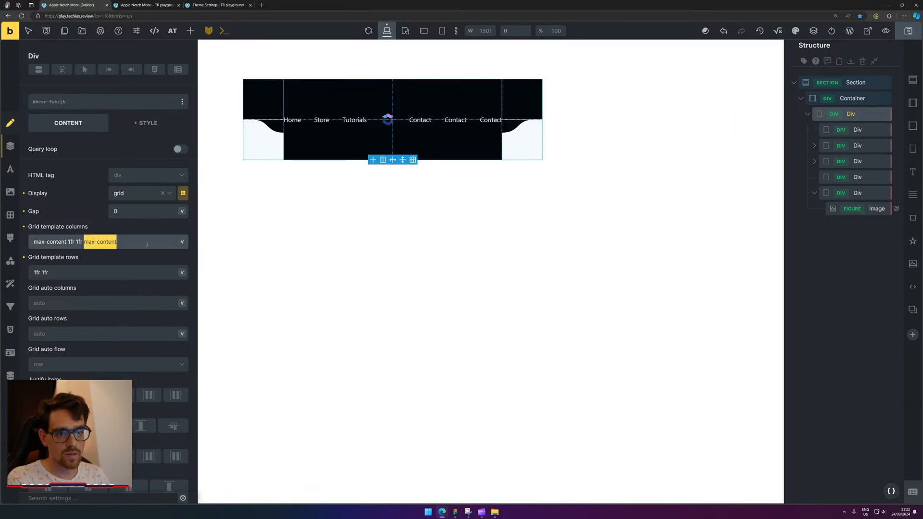
type("1")
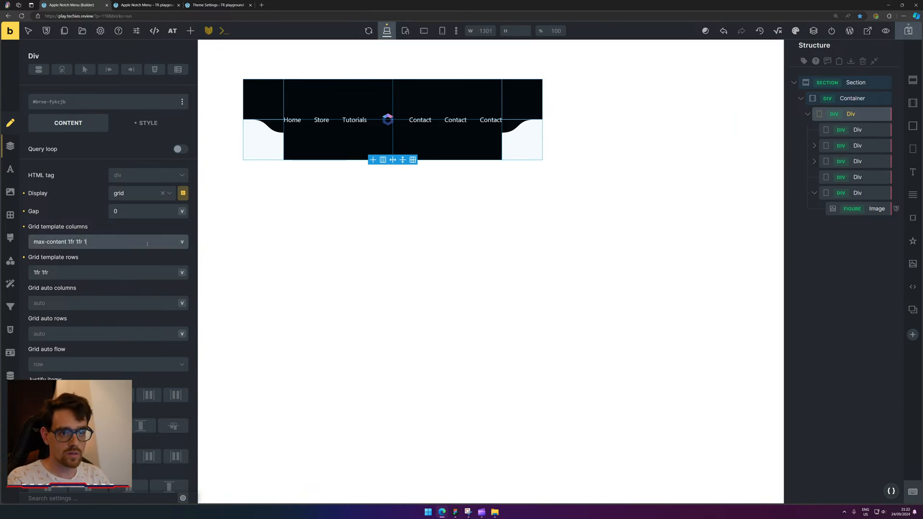
type("fr")
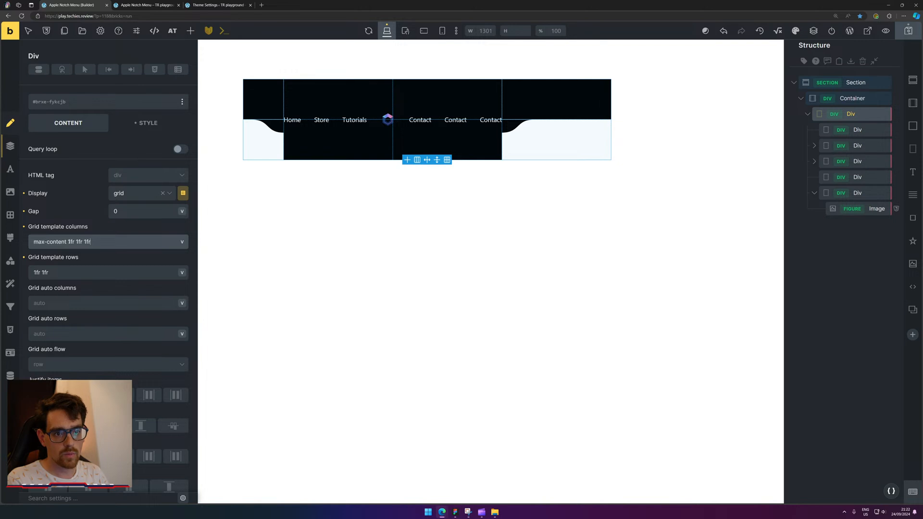
left_click_drag(68, 241, 28, 240)
type("1fr")
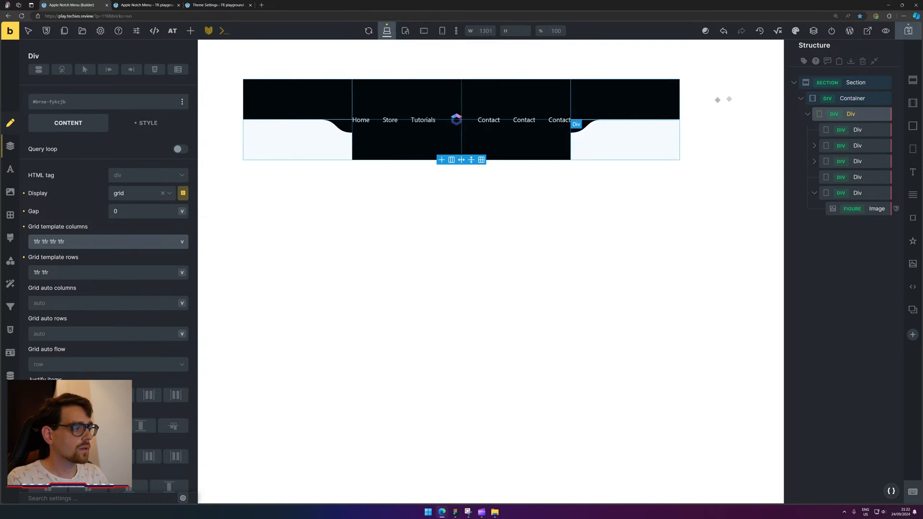
left_click(864, 99)
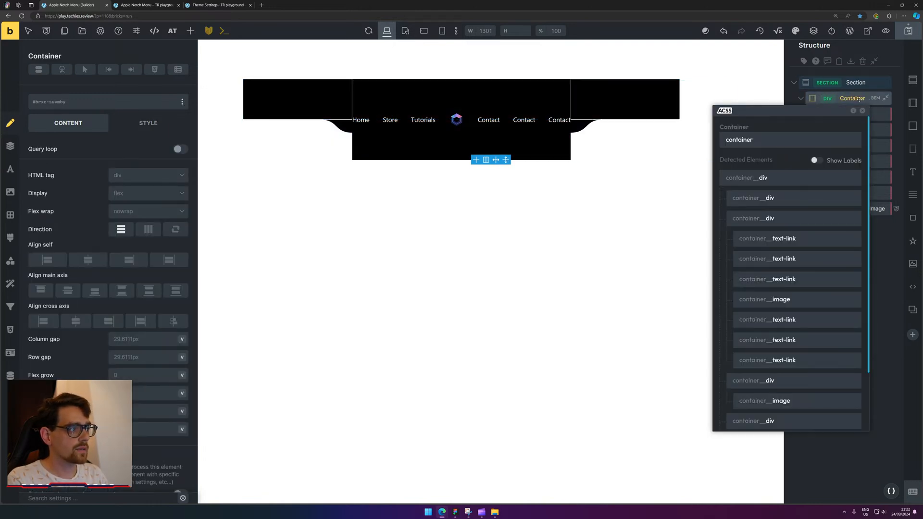
Move the nav grid Div above the Section in the Structure panel.
left_click(886, 264)
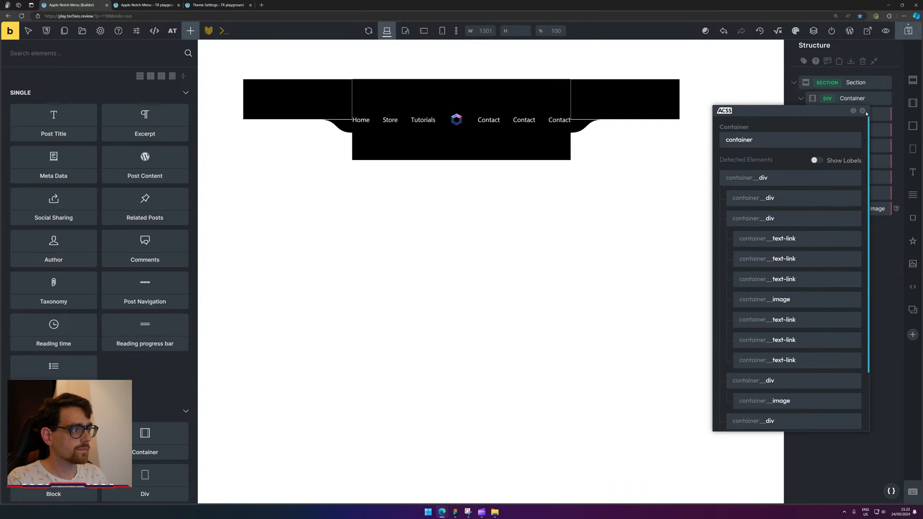
left_click(862, 110)
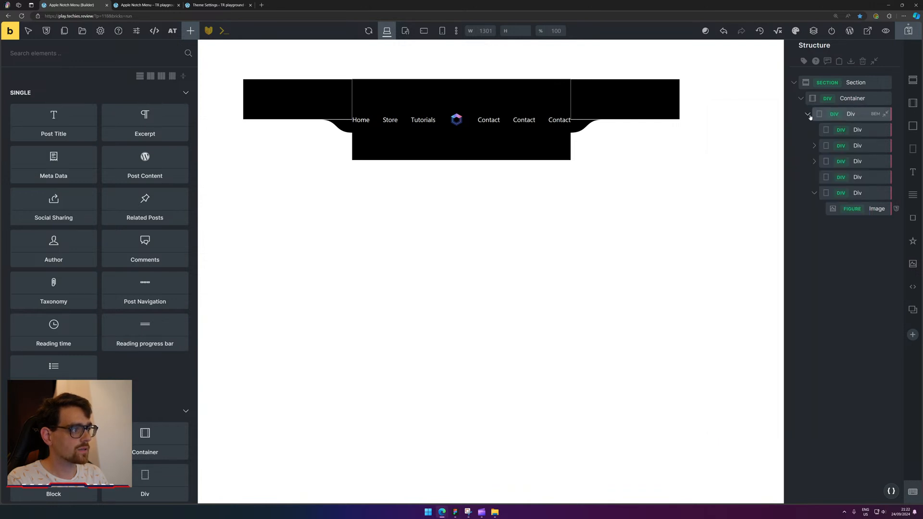
left_click(839, 114)
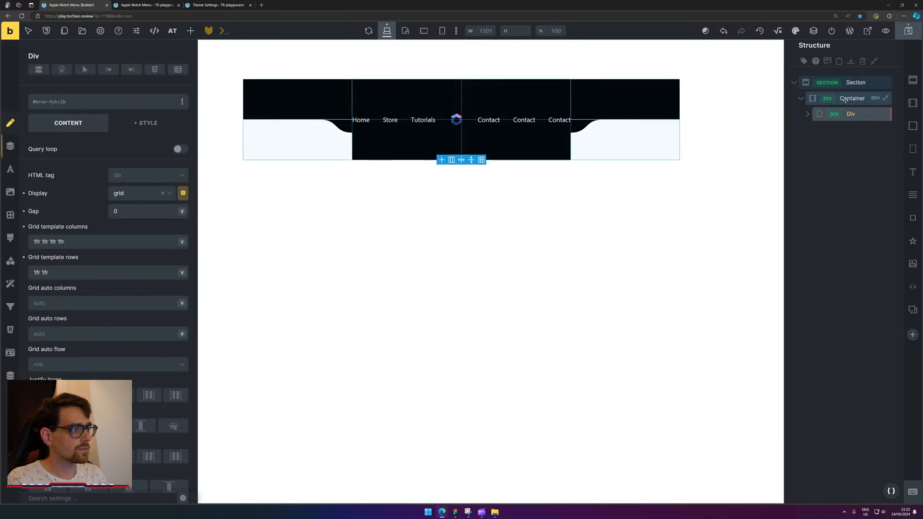
left_click(852, 98)
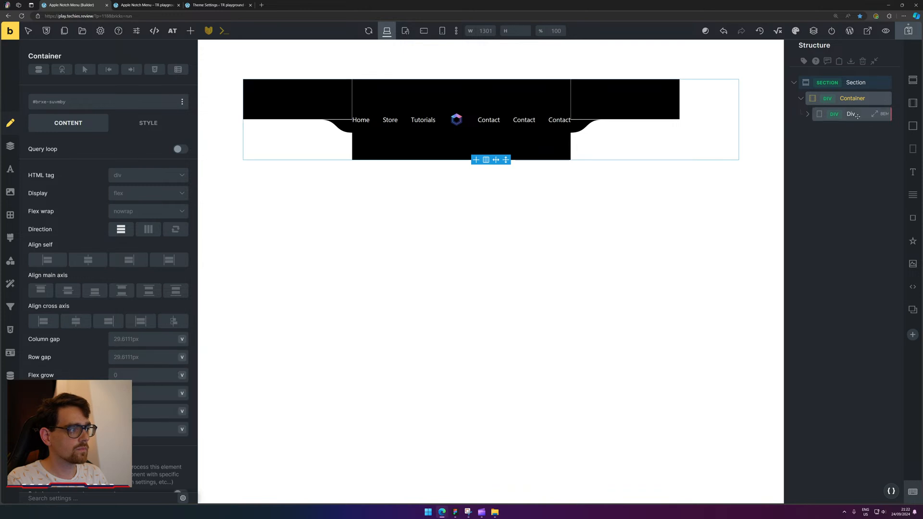
left_click(861, 113)
left_click_drag(859, 107, 860, 76)
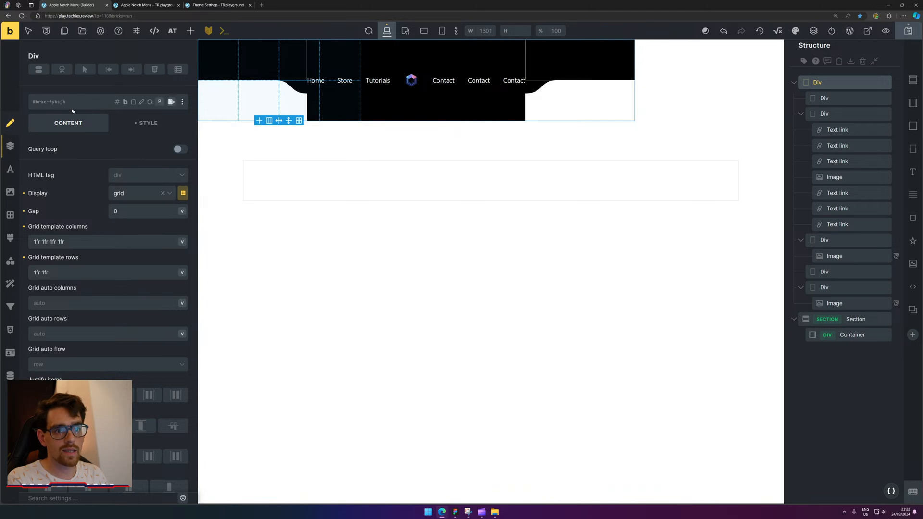
Change the nav grid's width from fit-content to 100% and save the page.
left_click(135, 125)
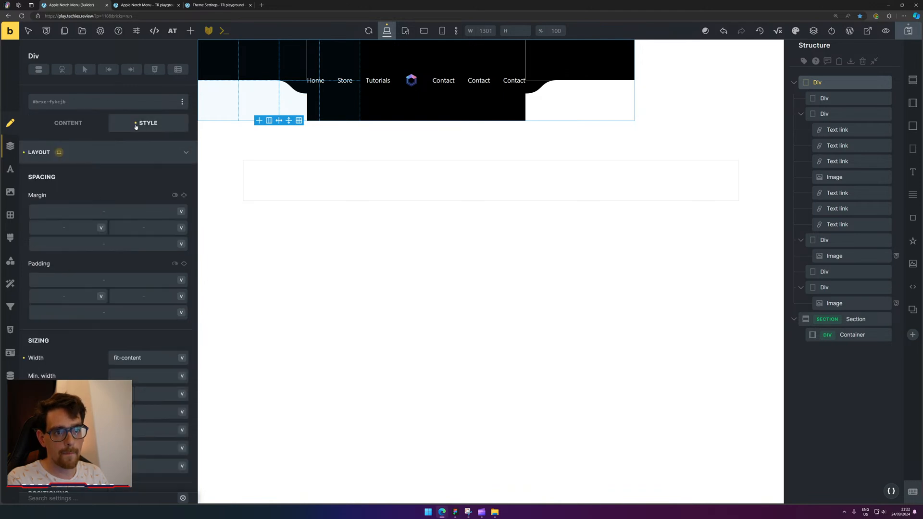
triple_click(144, 358)
type("100%")
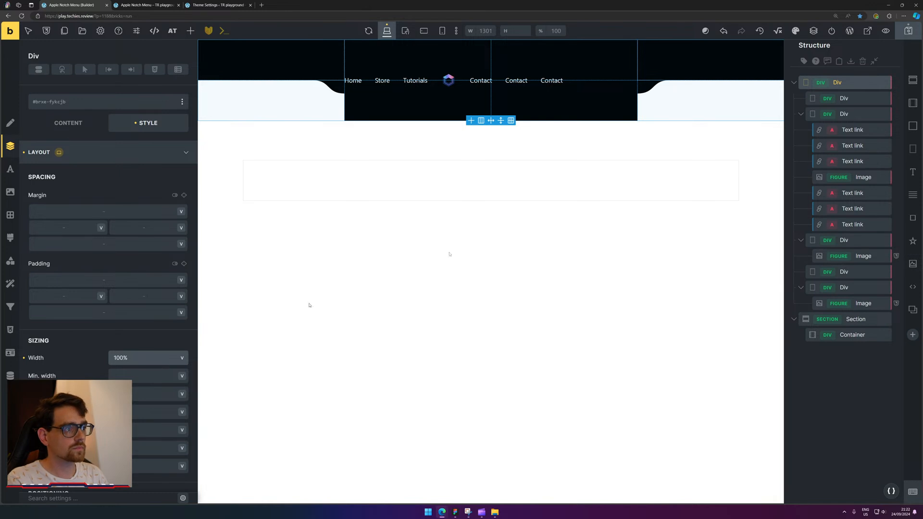
left_click(908, 31)
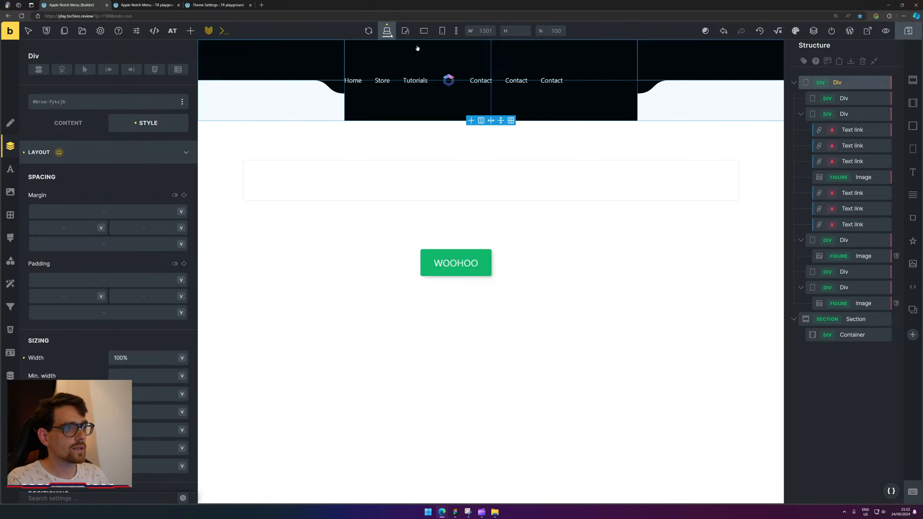
left_click(144, 5)
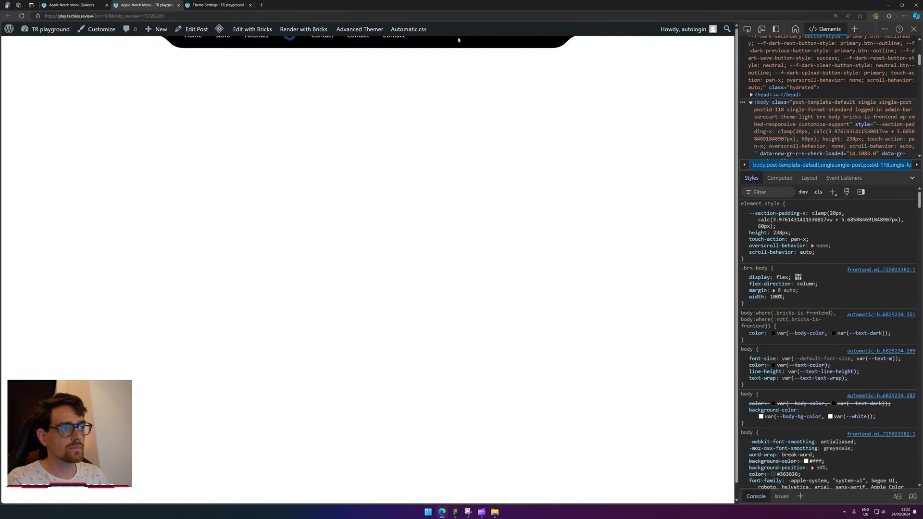
Delete div#wpadminbar from the live preview via Inspect, then go back to the builder.
right_click(462, 32)
left_click(490, 192)
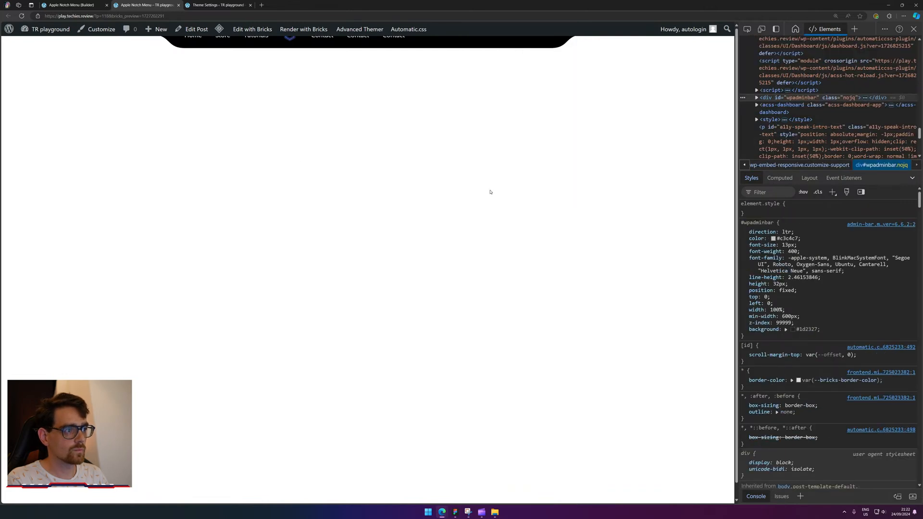
key("Delete")
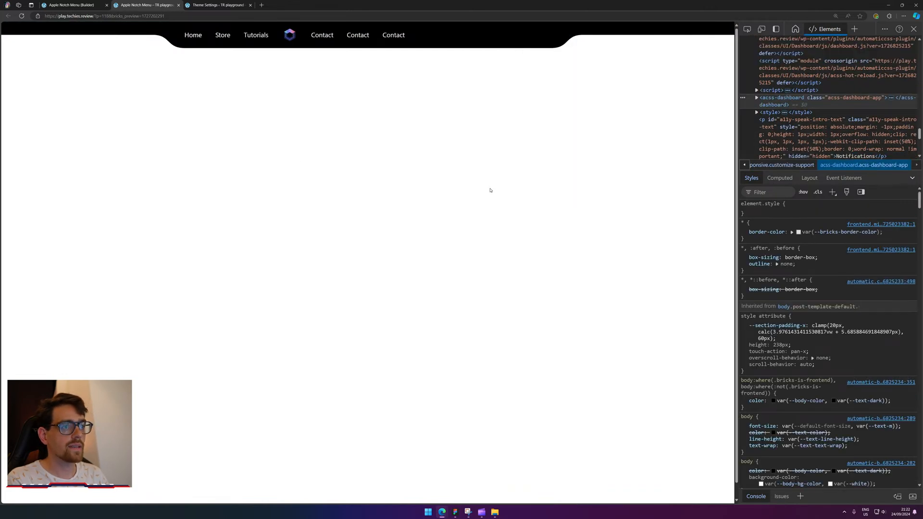
key("ctrl+shift+Tab")
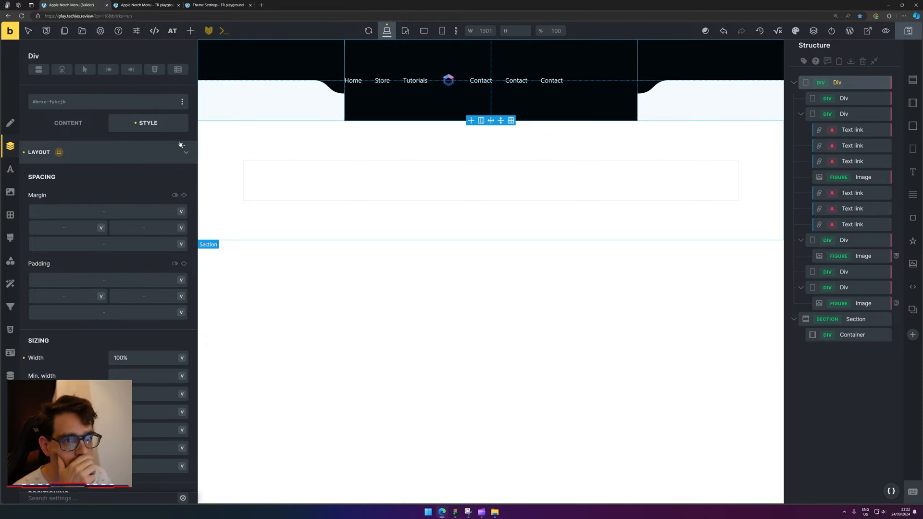
Change Grid template columns to '1fr min-content 1fr' and save with Ctrl+S.
left_click(75, 125)
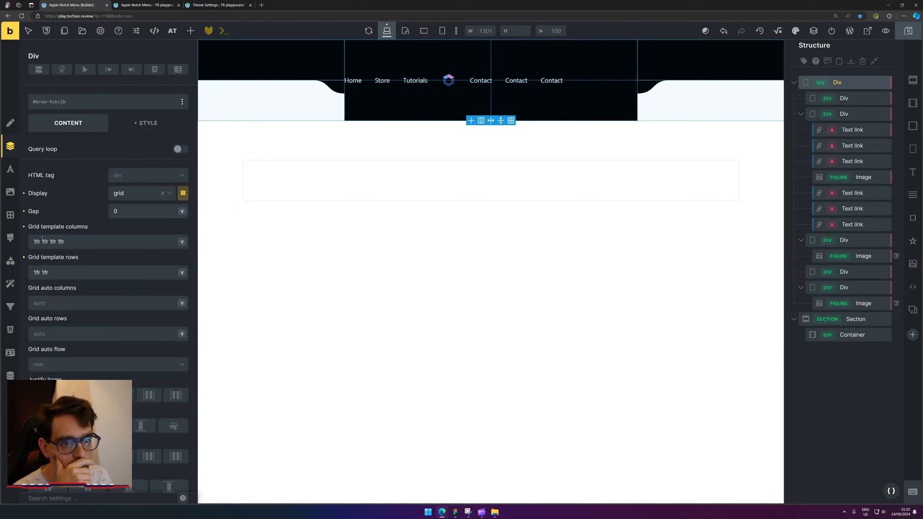
left_click_drag(42, 240, 56, 241)
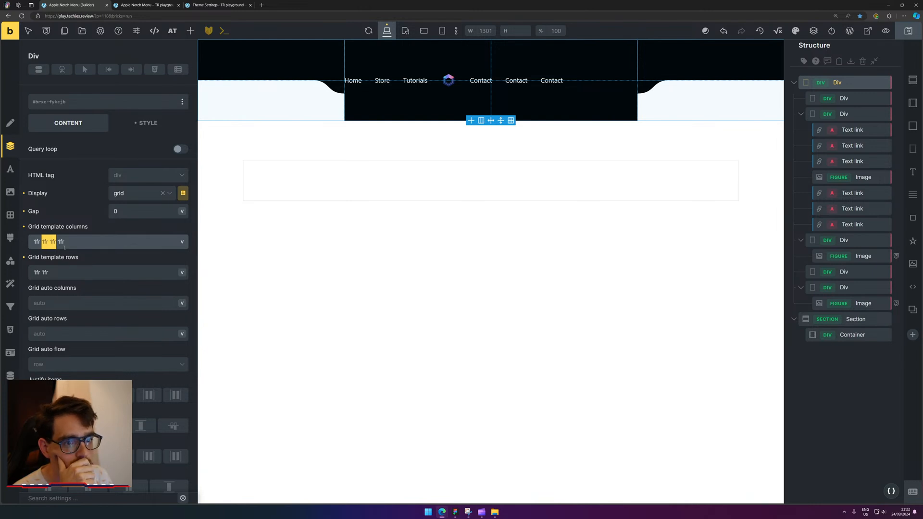
type("min-co")
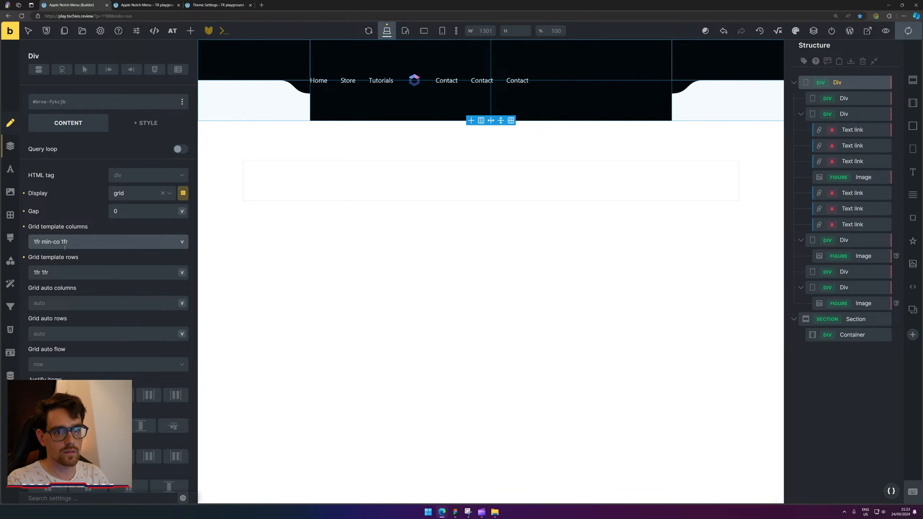
type("ntent")
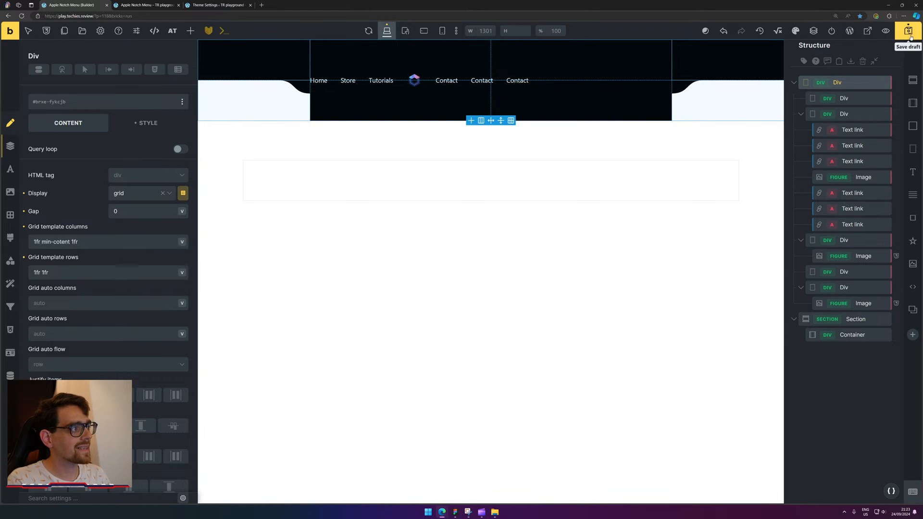
key("ctrl+s")
left_click(144, 5)
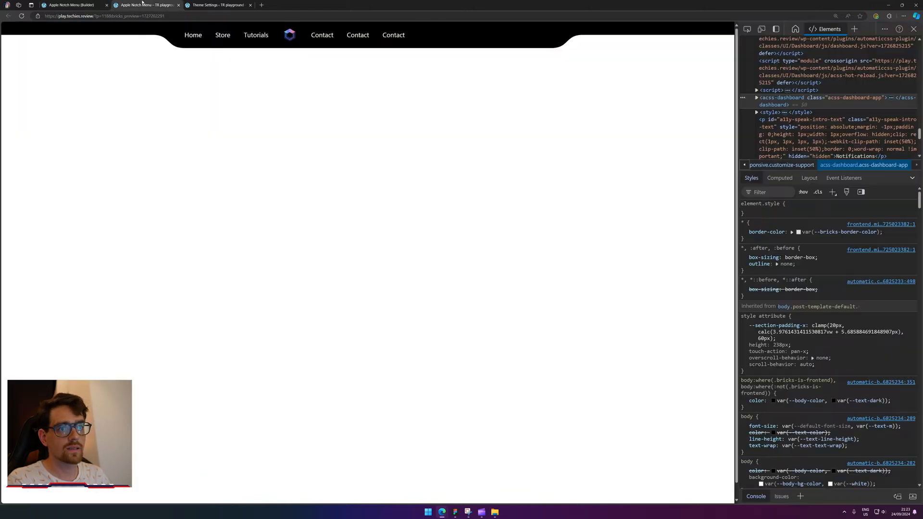
Reload the live page and delete the WordPress admin bar via Inspect.
left_click(22, 16)
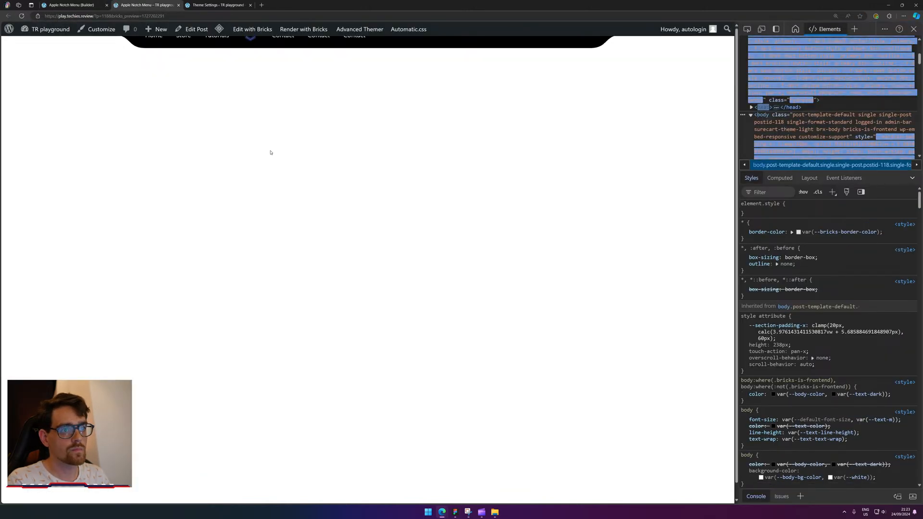
right_click(591, 30)
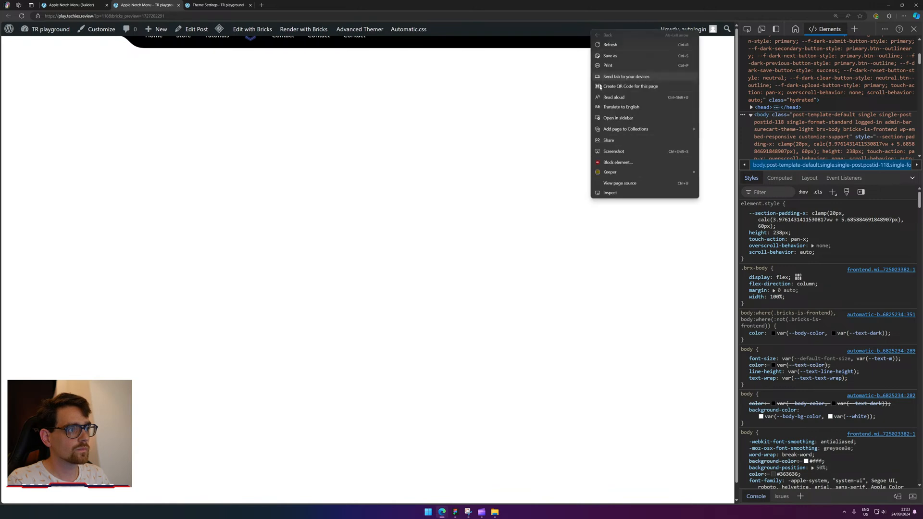
left_click(617, 195)
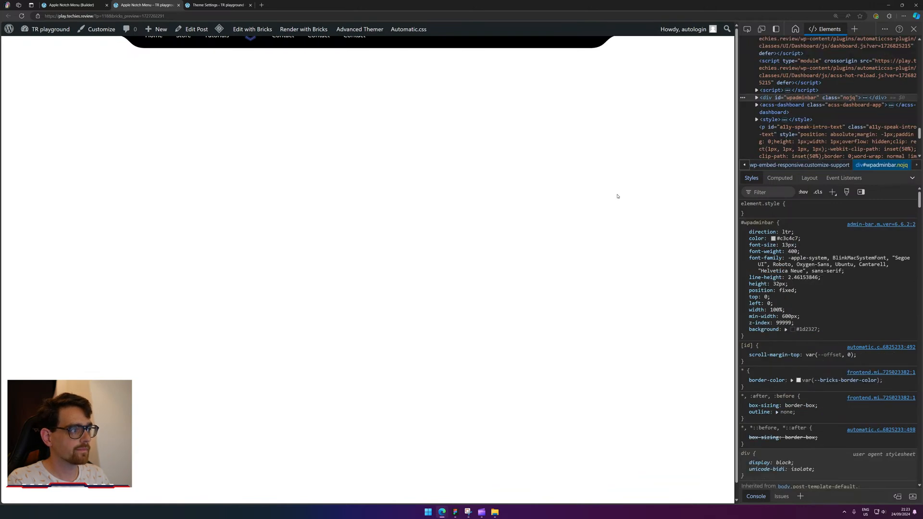
key("Delete")
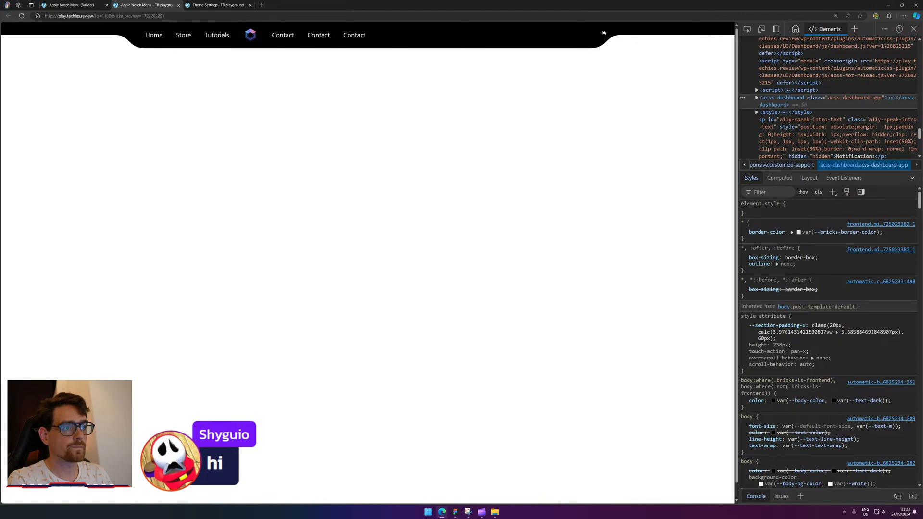
Fix the nav grid's grid-template-columns in DevTools, adding a second min-content track.
left_click(747, 29)
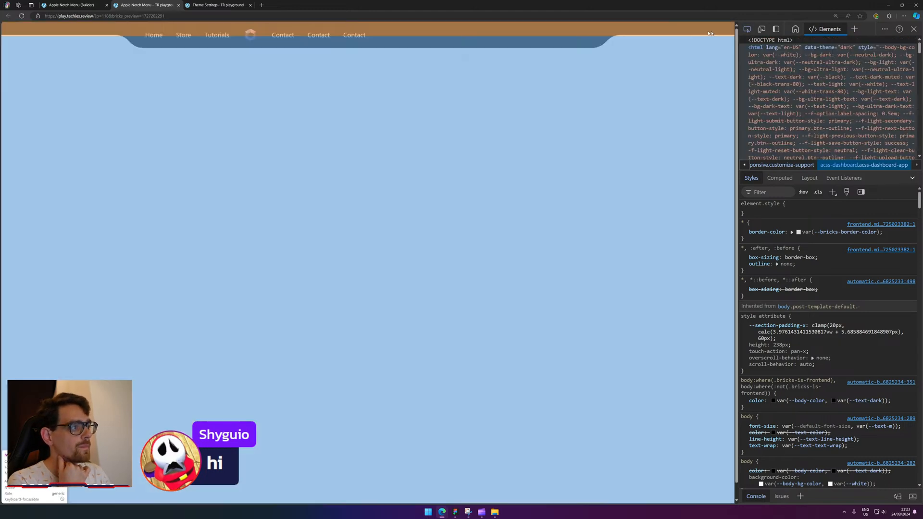
left_click(486, 36)
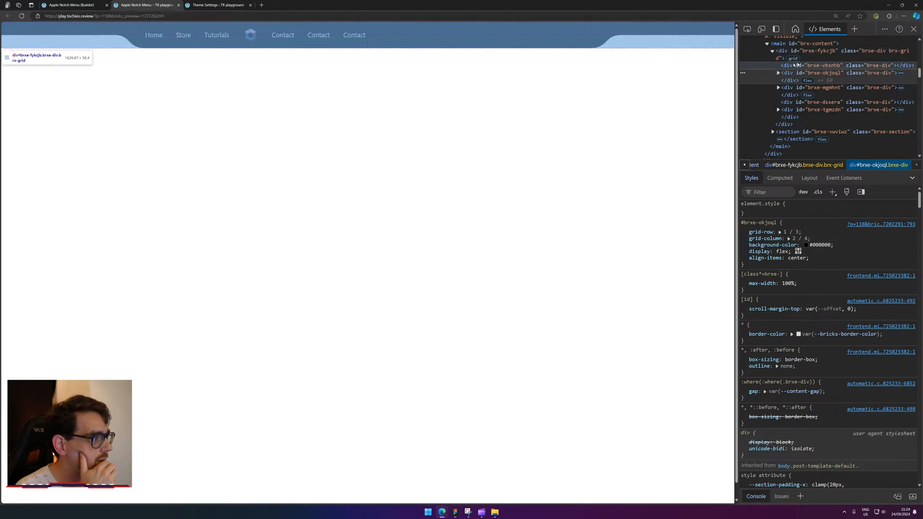
left_click(817, 51)
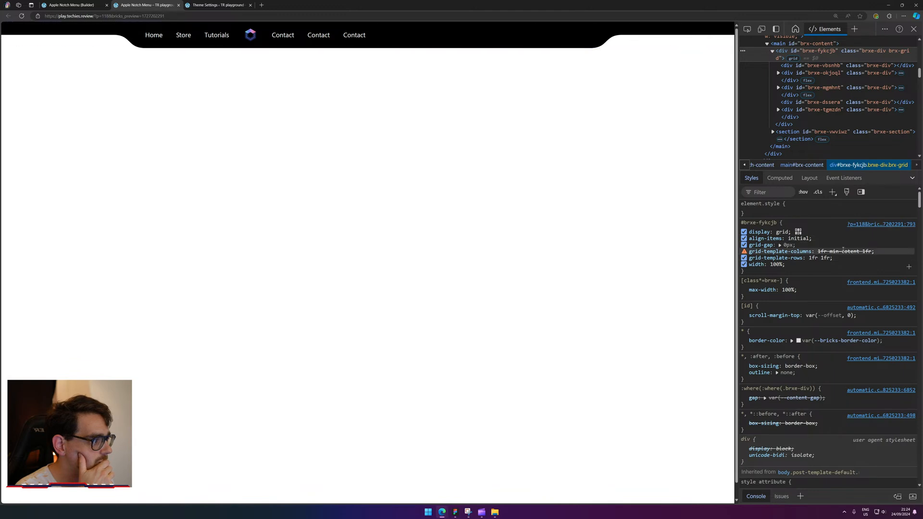
left_click(850, 251)
left_click(850, 251)
type("n")
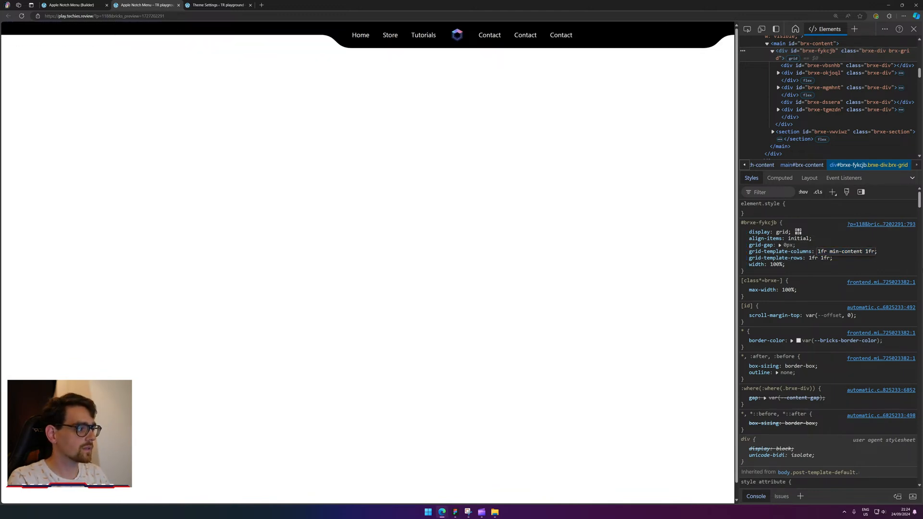
key("ctrl+a")
left_click(863, 251)
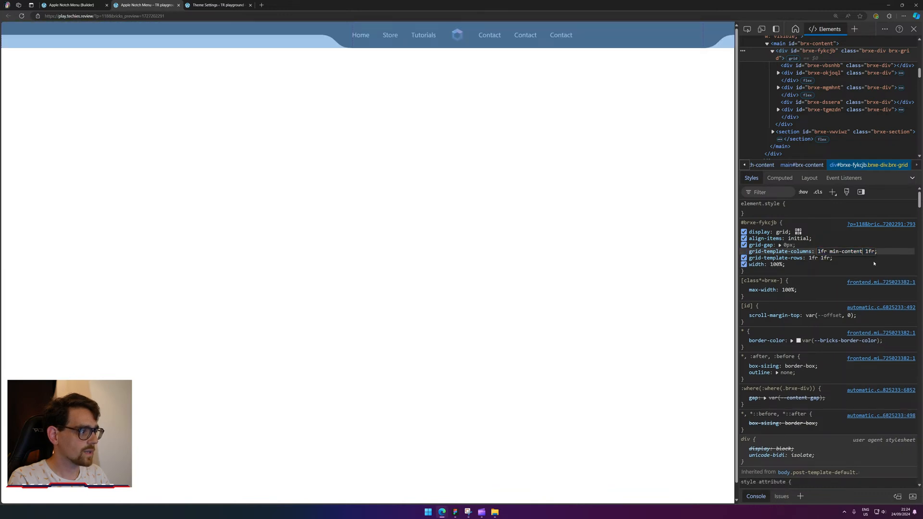
key("ctrl+shift+Left")
key("ctrl+shift+Left")
key("ctrl+shift+Left")
key("ctrl+c")
key("Right")
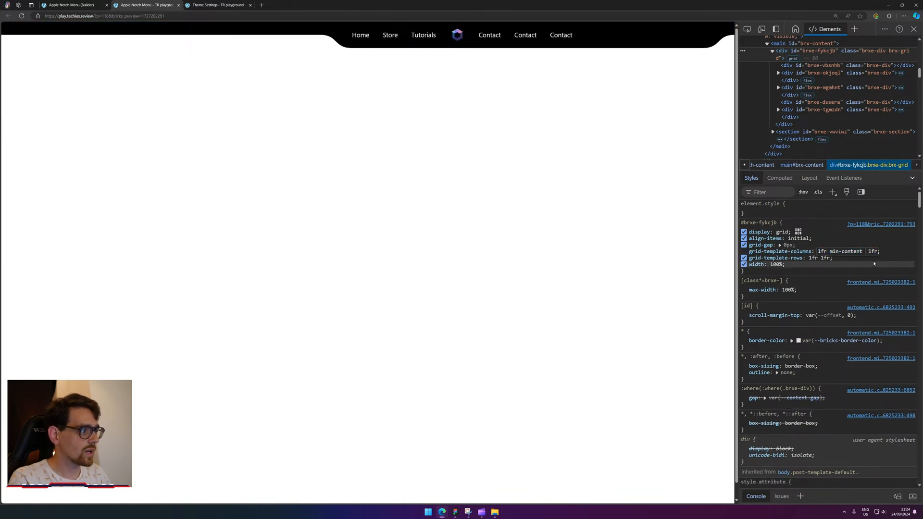
key("ctrl+v")
Make the nav grid columns '1fr min-content min-content 1fr', save, and reload the preview.
left_click(72, 4)
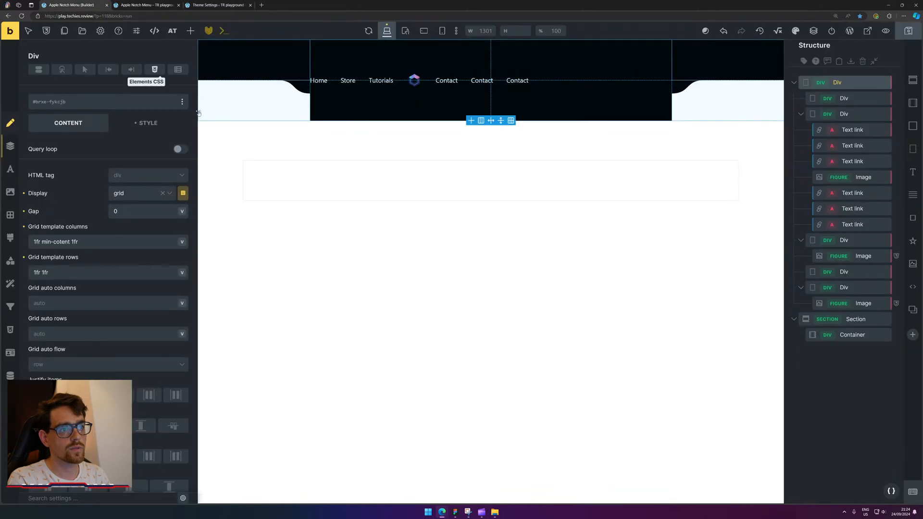
left_click(72, 242)
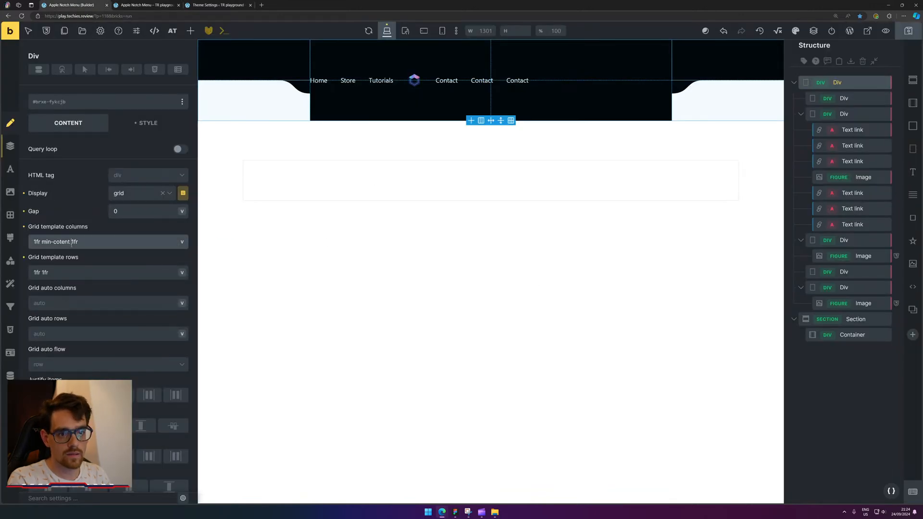
key("ctrl+shift+Left")
key("ctrl+shift+Left")
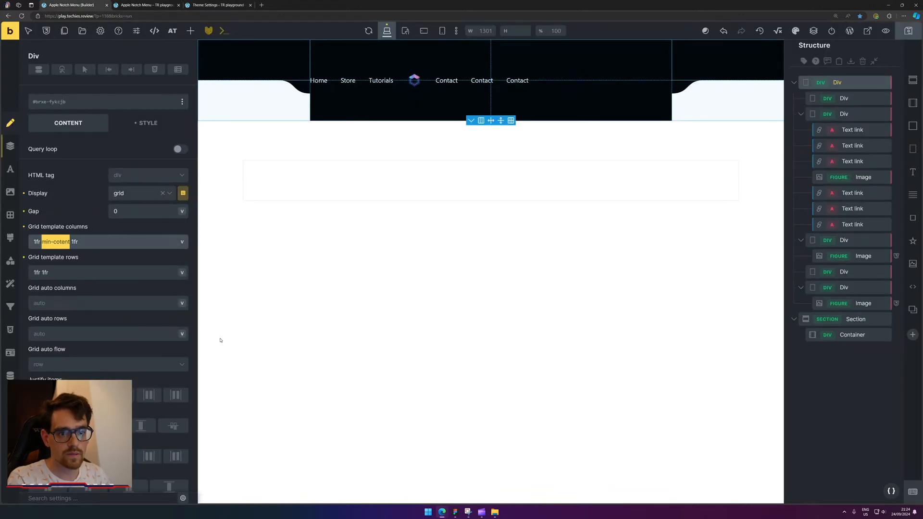
key("ctrl+c")
key("Right")
key("ctrl+v")
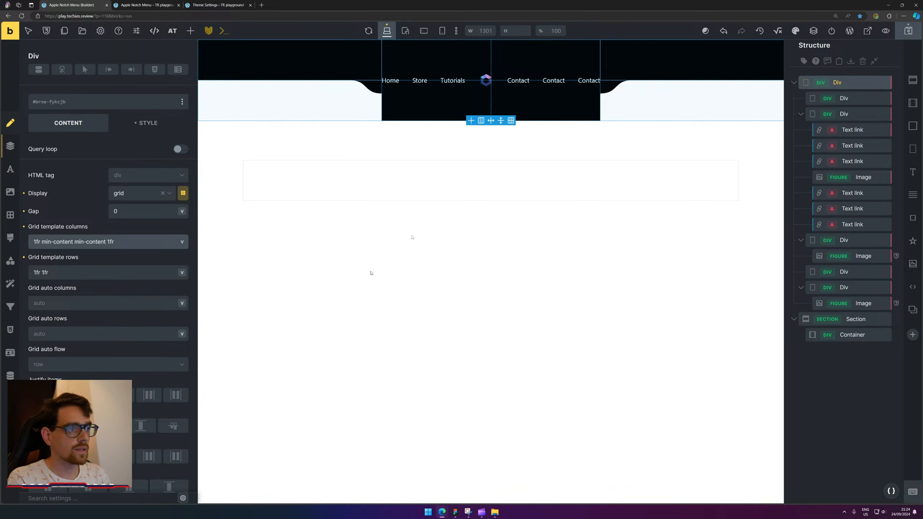
left_click(908, 30)
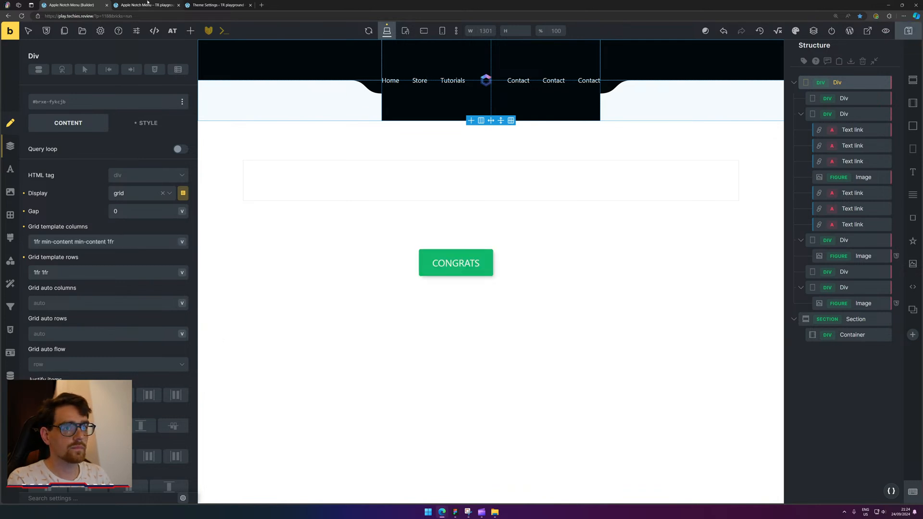
left_click(148, 5)
left_click(22, 18)
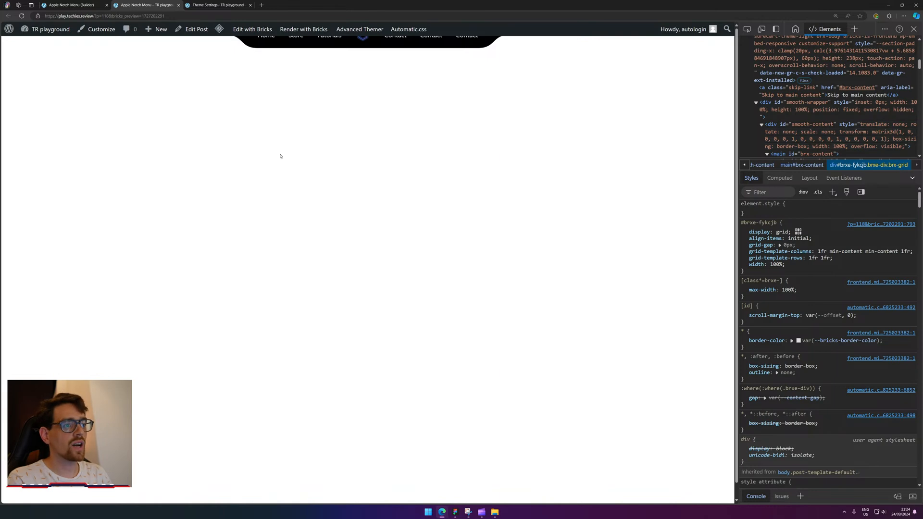
Close DevTools and check the notch menu sits centred across the full-width preview.
right_click(568, 32)
left_click(594, 195)
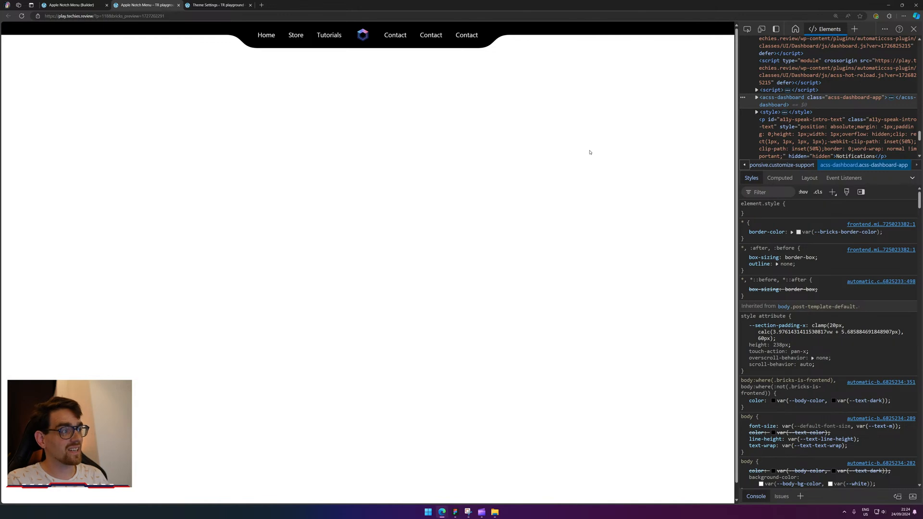
left_click(914, 29)
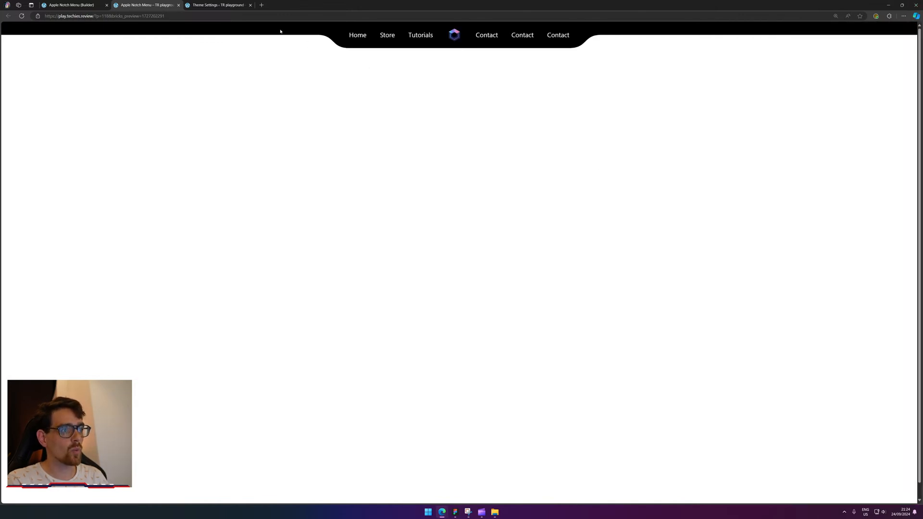
left_click_drag(416, 35, 626, 66)
left_click(626, 66)
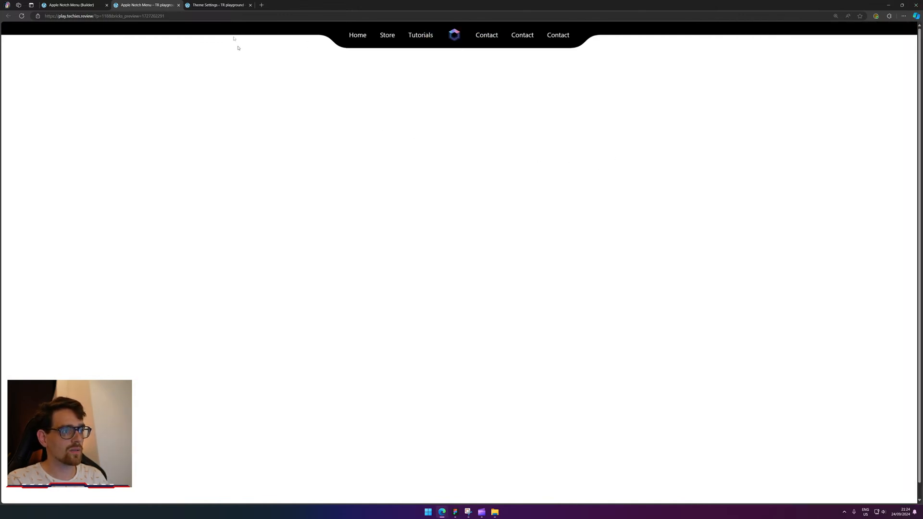
left_click(57, 3)
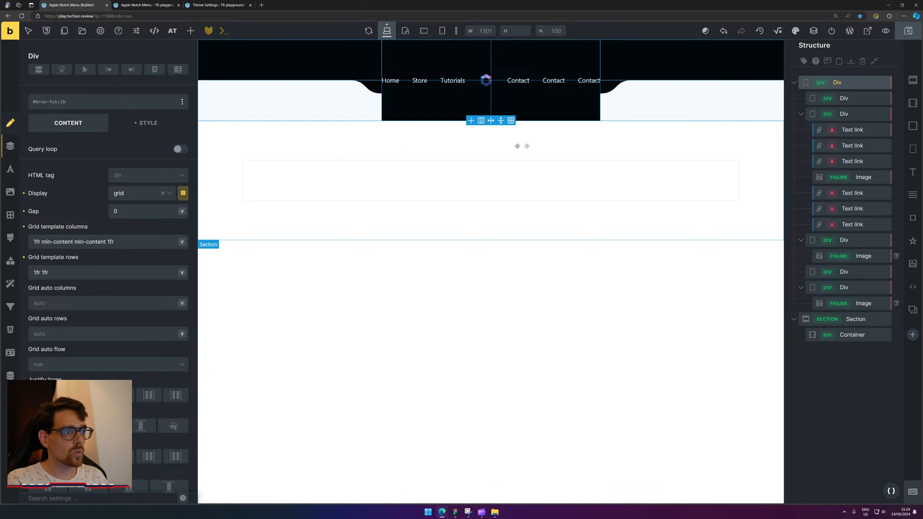
left_click(174, 5)
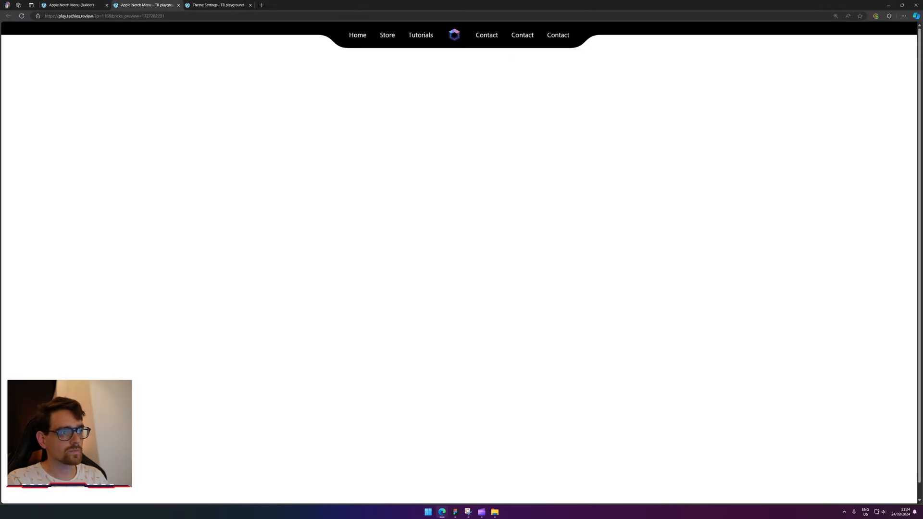
Collapse the nav Divs in Structure, delete the empty Section below the nav, and open a new tab.
left_click(84, 3)
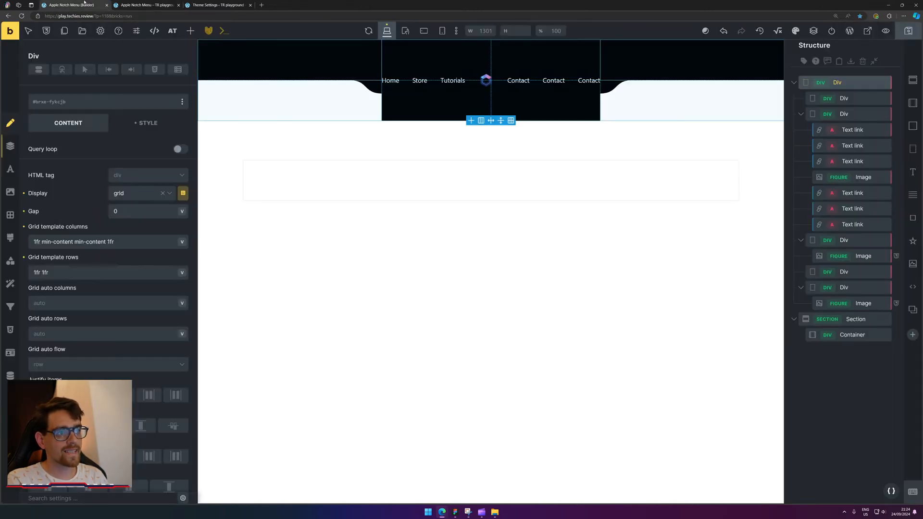
left_click(385, 82)
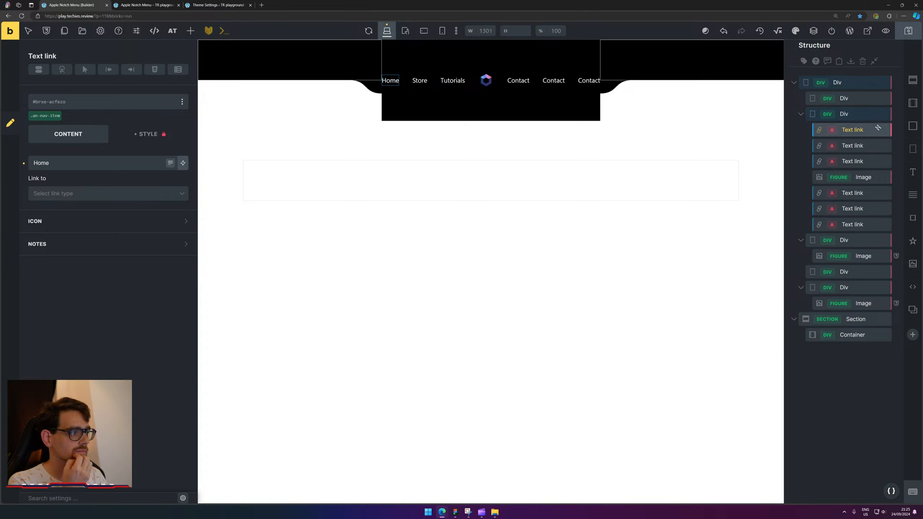
left_click(844, 114)
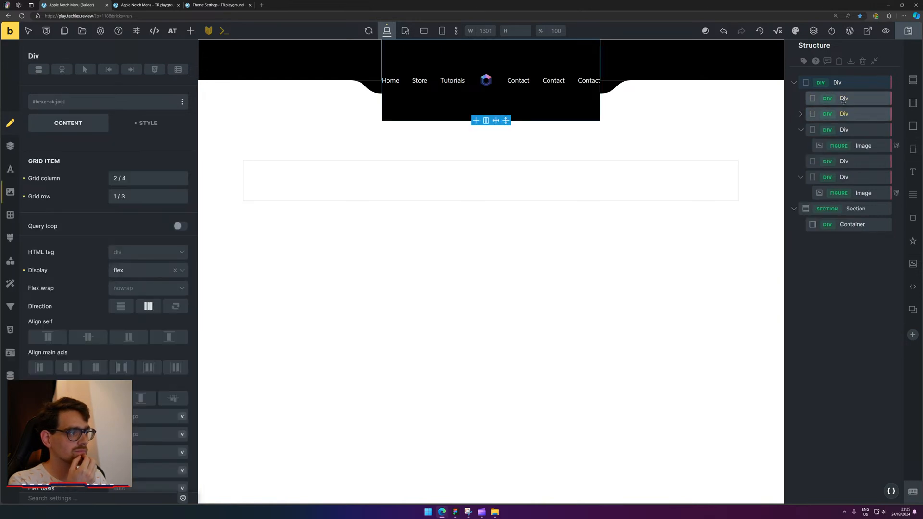
left_click(844, 98)
left_click(813, 130)
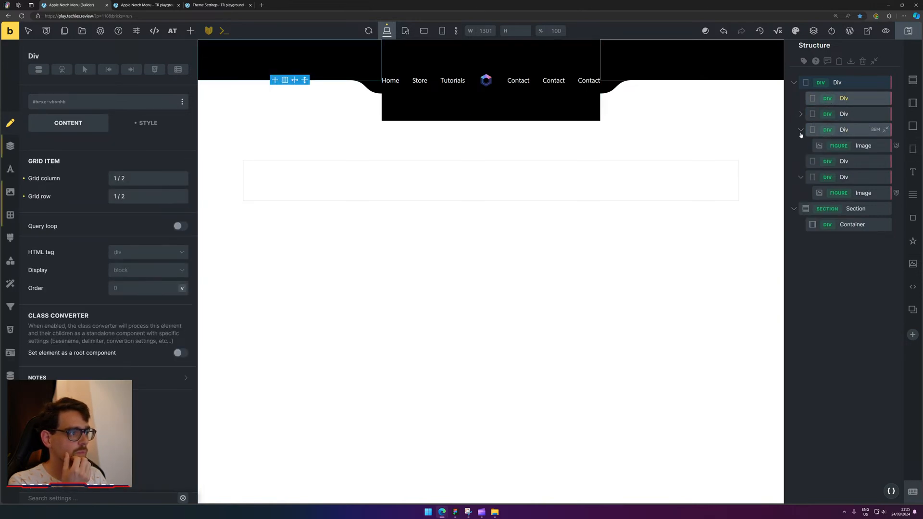
left_click(800, 163)
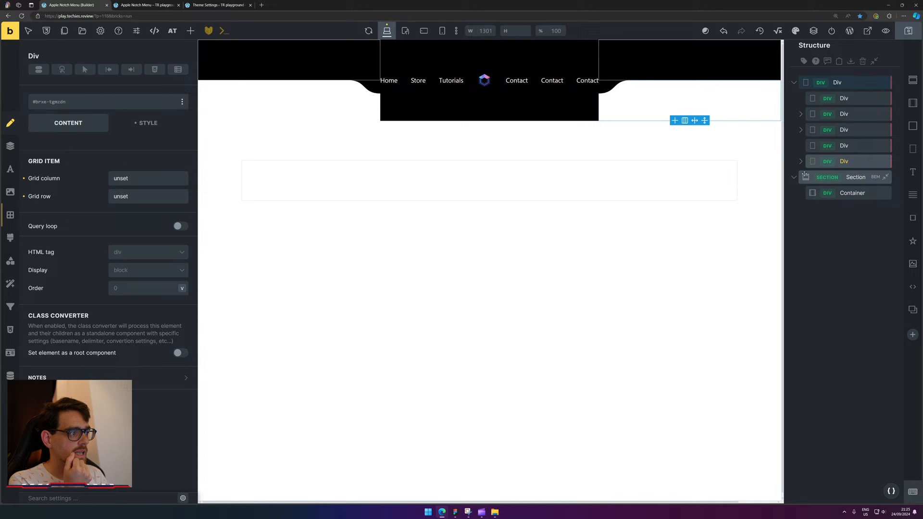
left_click(846, 179)
key("Delete")
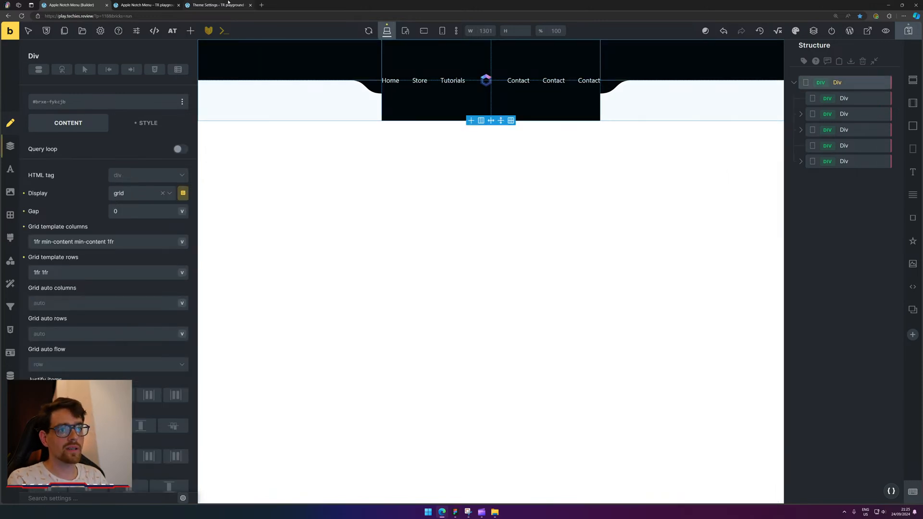
key("ctrl+t")
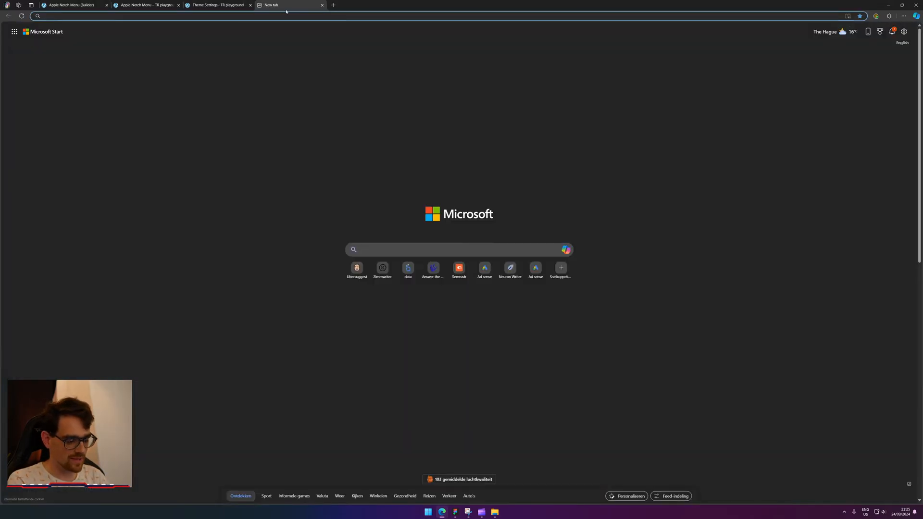
Go to the x.com home page.
type("x.com/techiesreviews/")
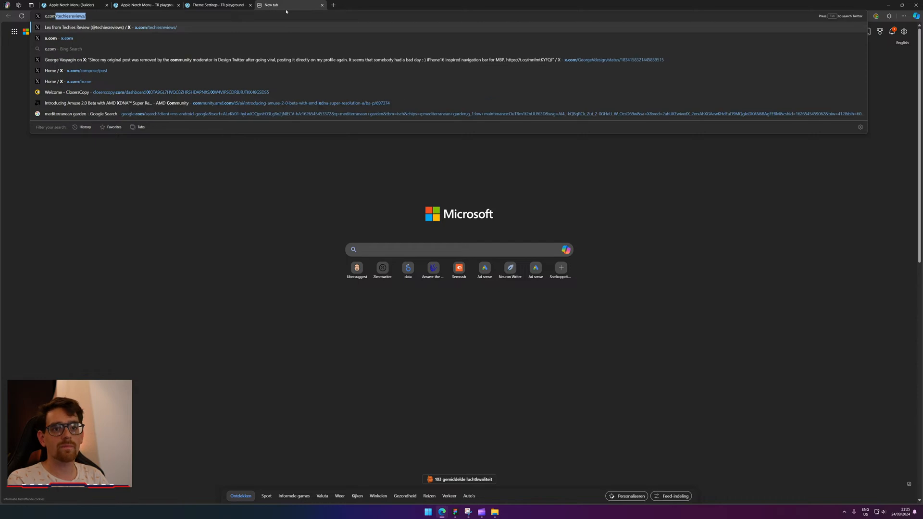
key("Right")
key("ctrl+shift+Left")
key("BackSpace")
key("Return")
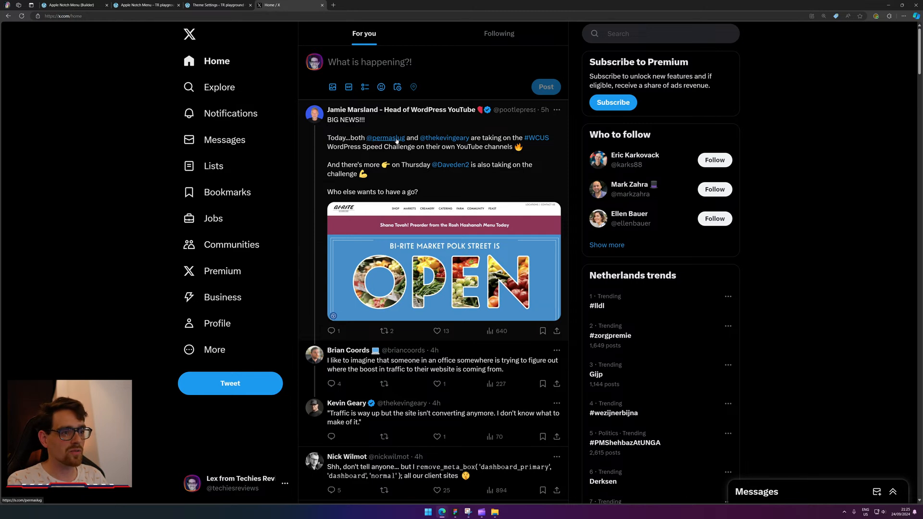
Open Framer University's notch post remix page from their profile and close the X tab.
left_click(652, 36)
type("framer")
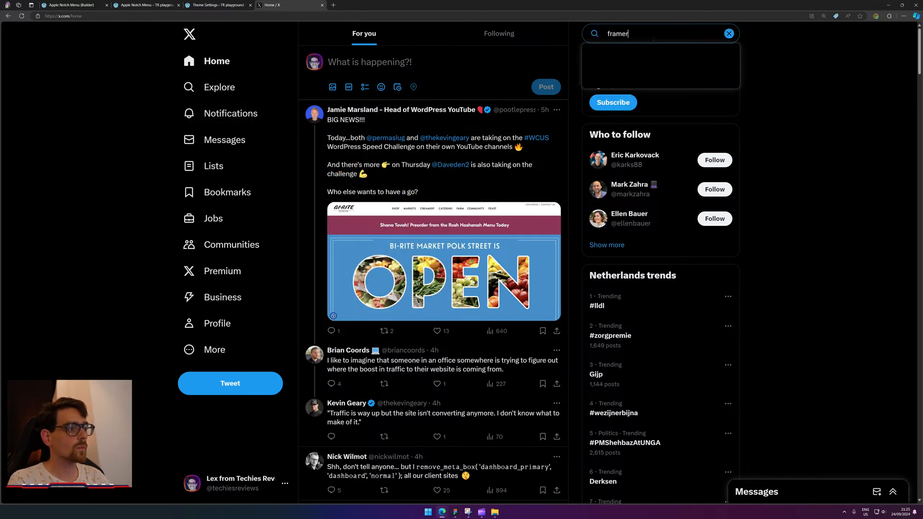
left_click(628, 83)
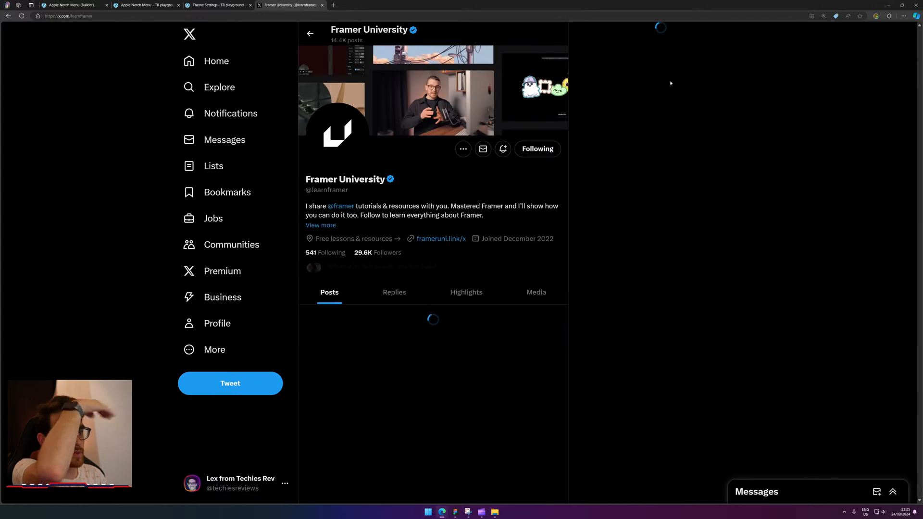
scroll(380, 287, "down", 10)
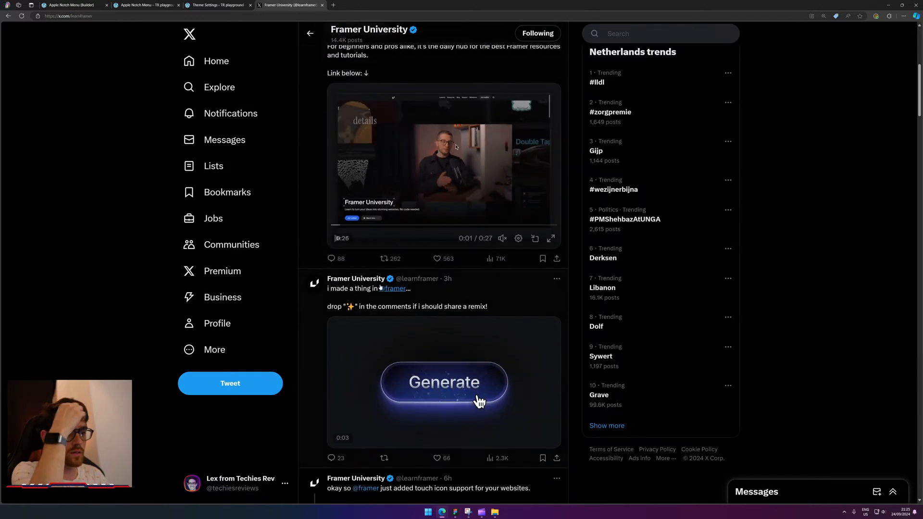
scroll(380, 287, "down", 8)
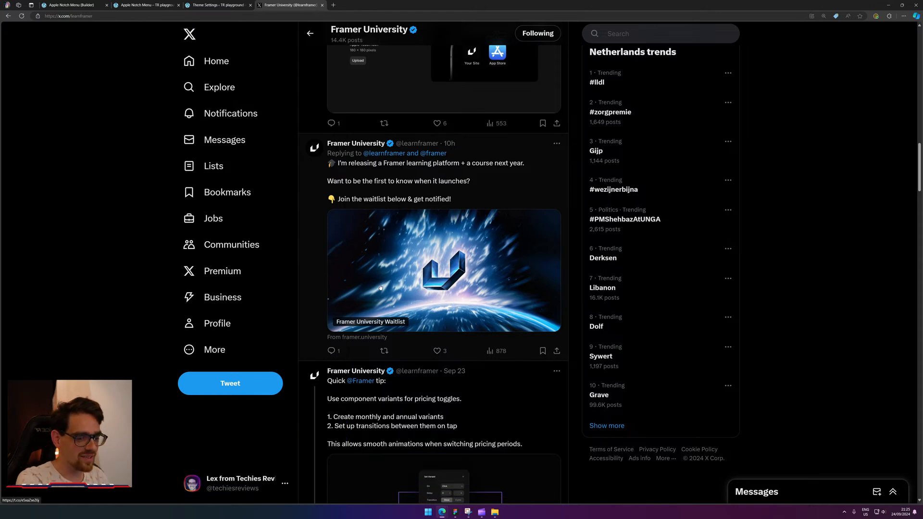
scroll(380, 287, "down", 2)
scroll(379, 287, "down", 14)
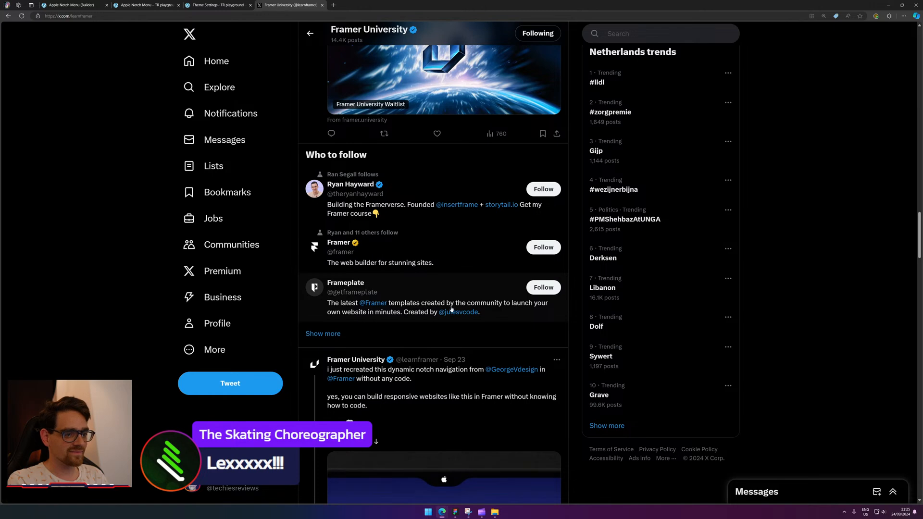
scroll(452, 309, "down", 3)
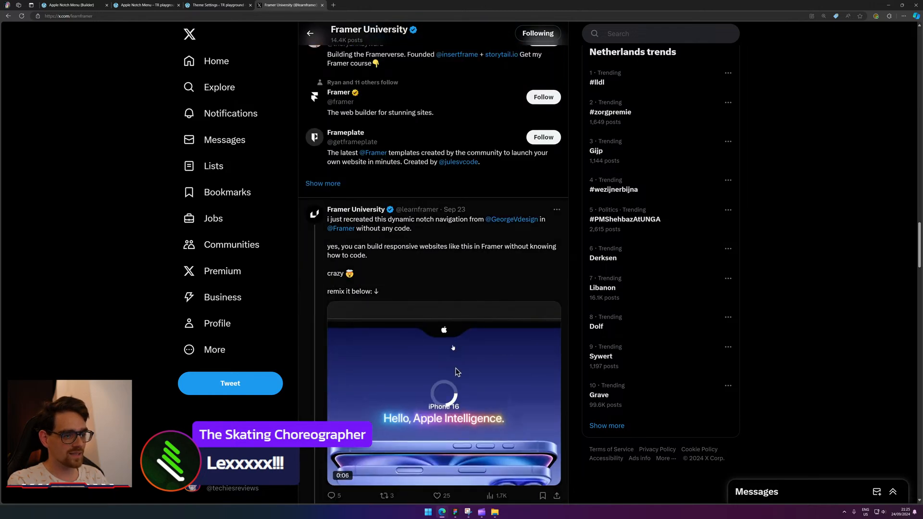
scroll(442, 339, "down", 1)
scroll(453, 347, "down", 3)
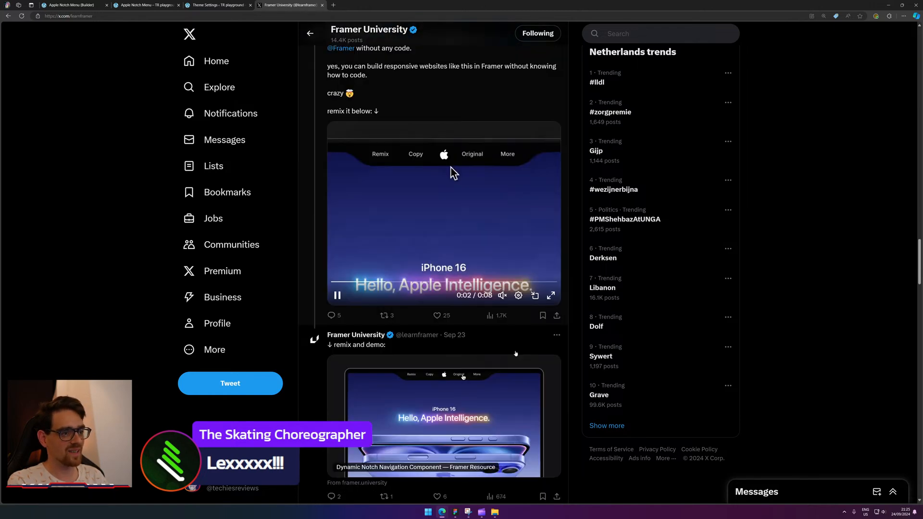
scroll(481, 403, "down", 3)
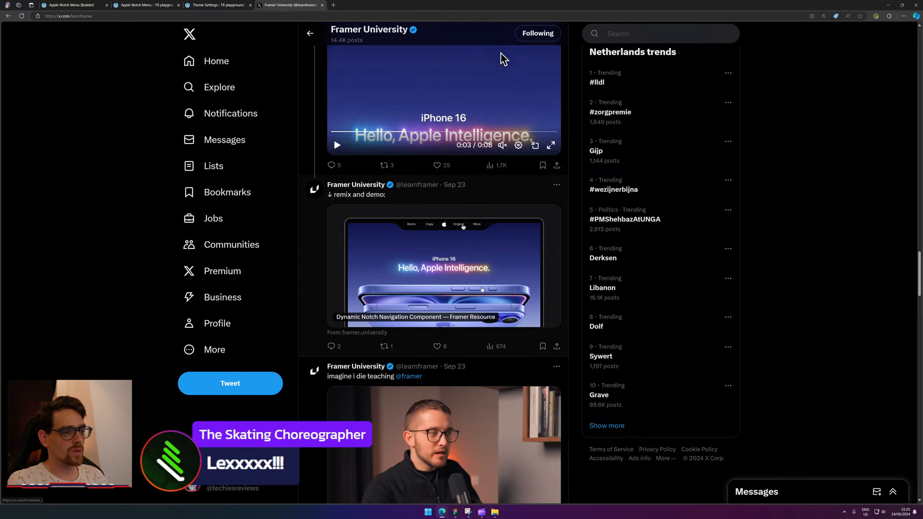
middle_click(483, 290)
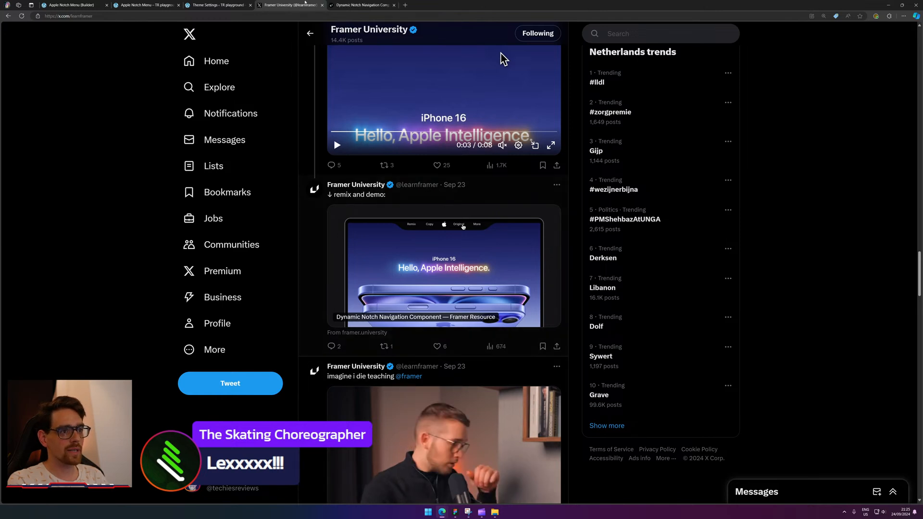
middle_click(305, 2)
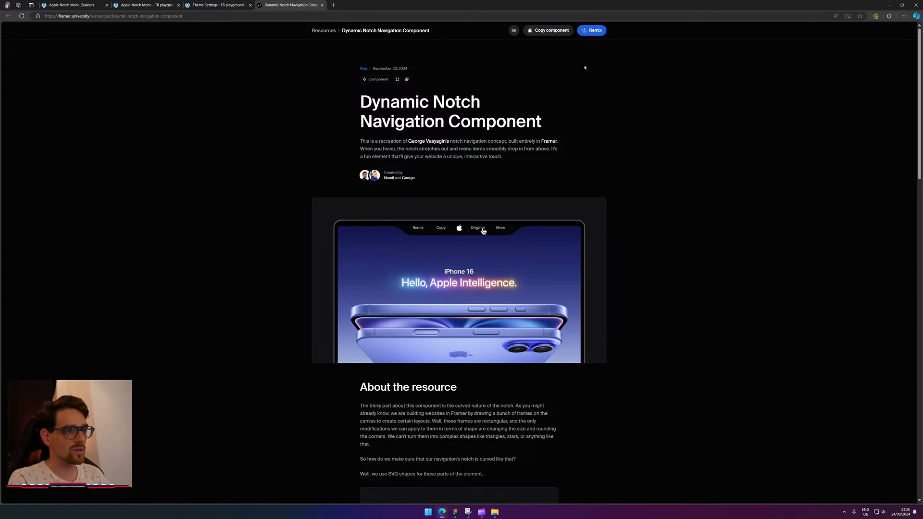
Open the live notch navigation demo and inspect its notch in DevTools.
left_click(482, 230)
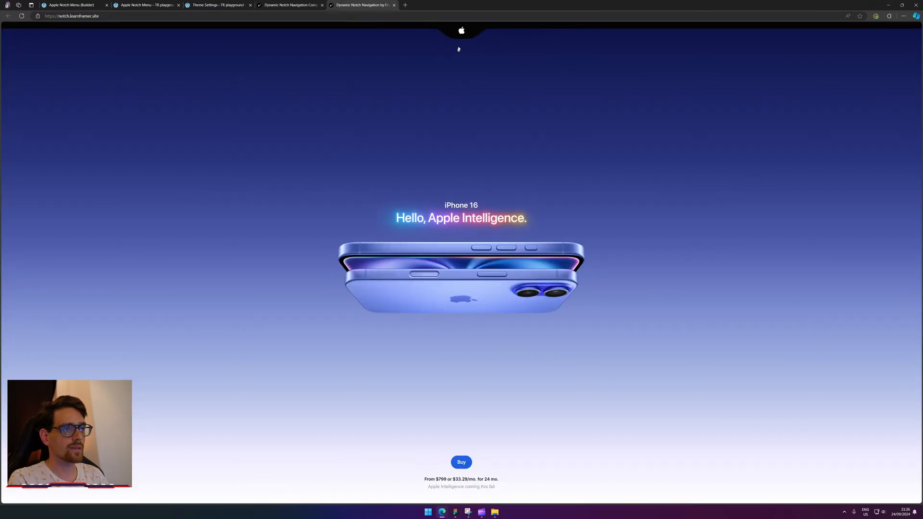
mouse_move(460, 39)
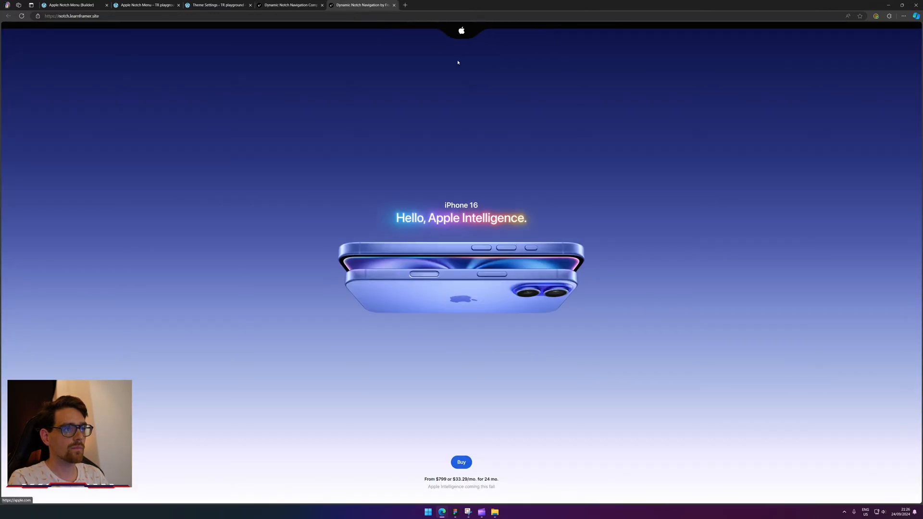
right_click(402, 33)
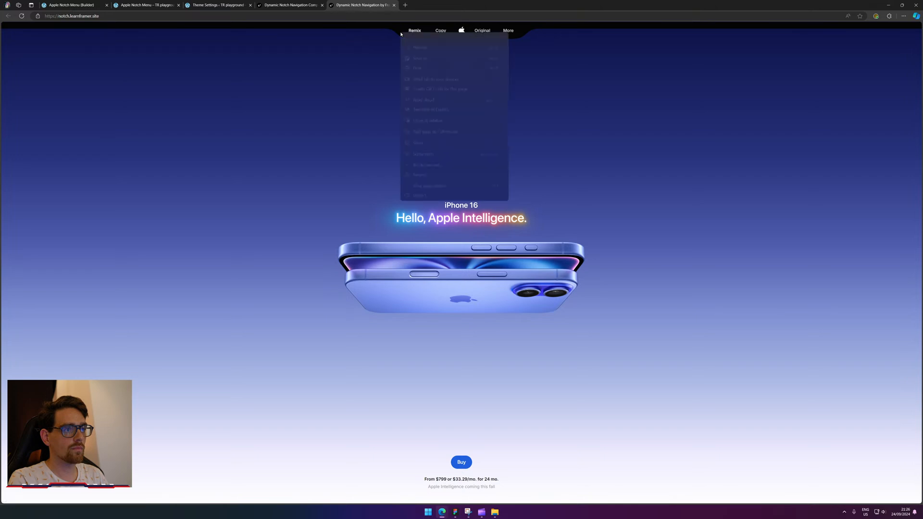
left_click(420, 195)
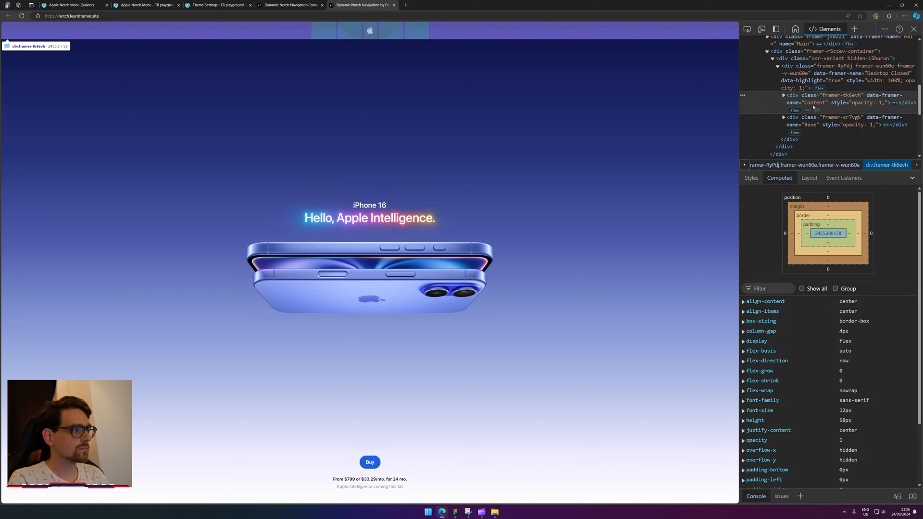
Inspect the demo's Content row and its 58px-high Desktop Closed parent, then return to Bricks.
left_click(785, 96)
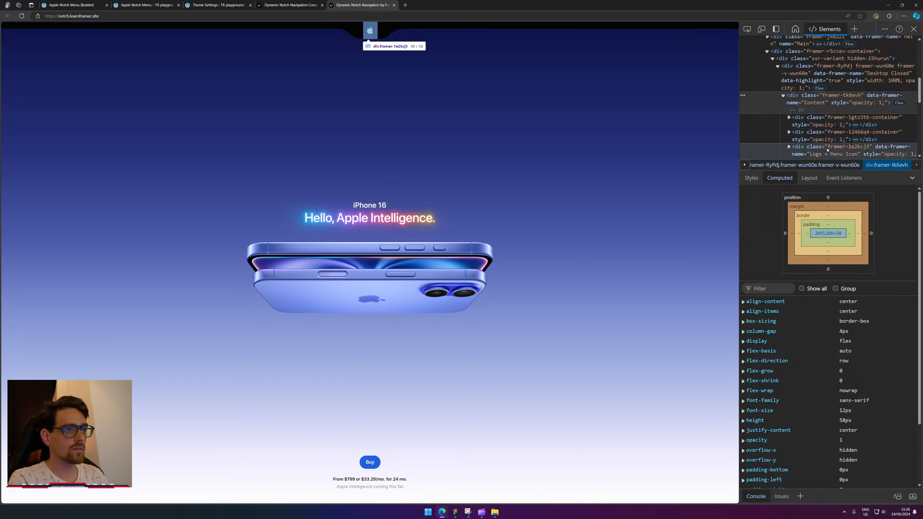
scroll(827, 120, "down", 1)
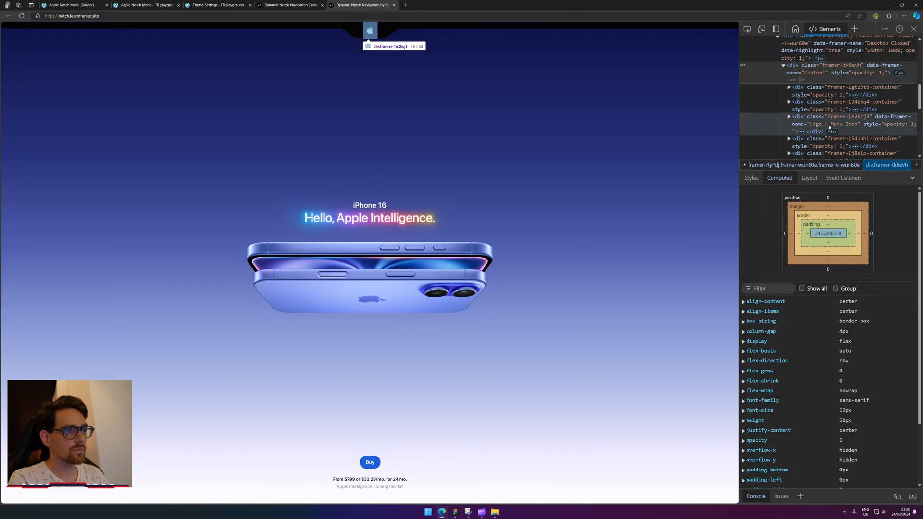
mouse_move(394, 30)
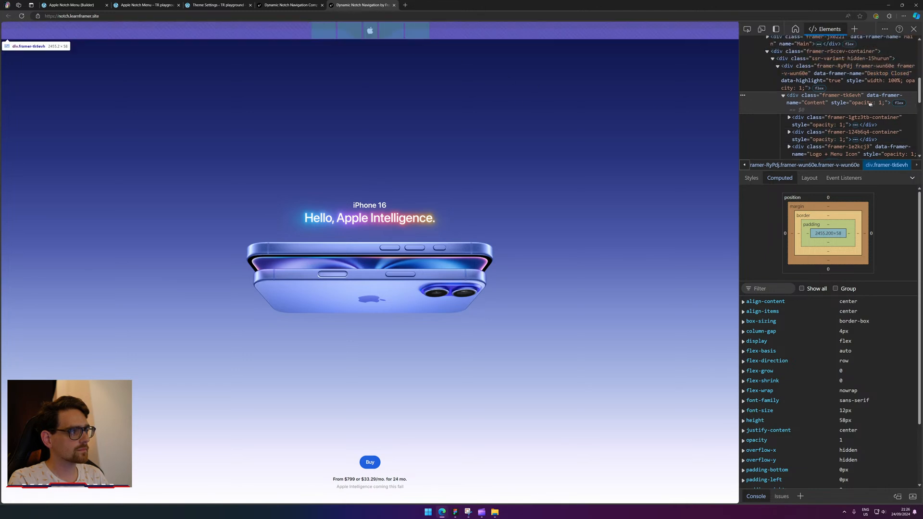
left_click(864, 82)
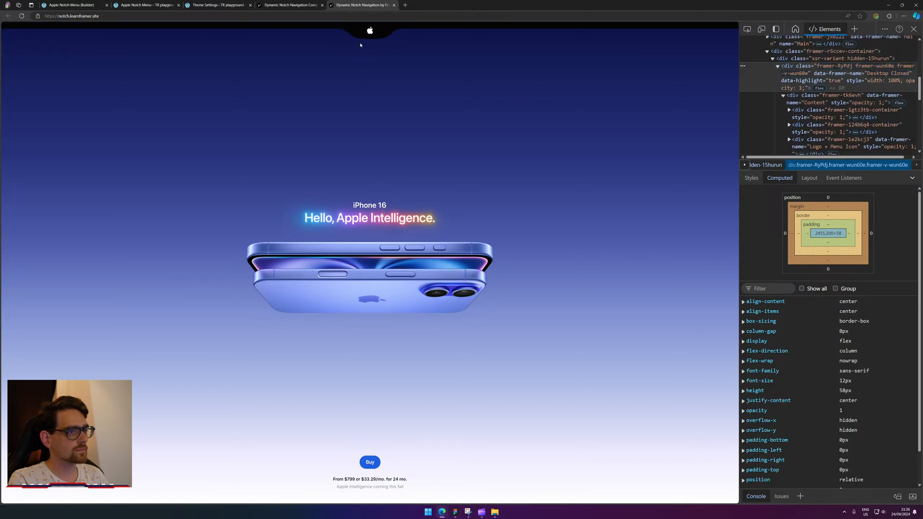
mouse_move(372, 31)
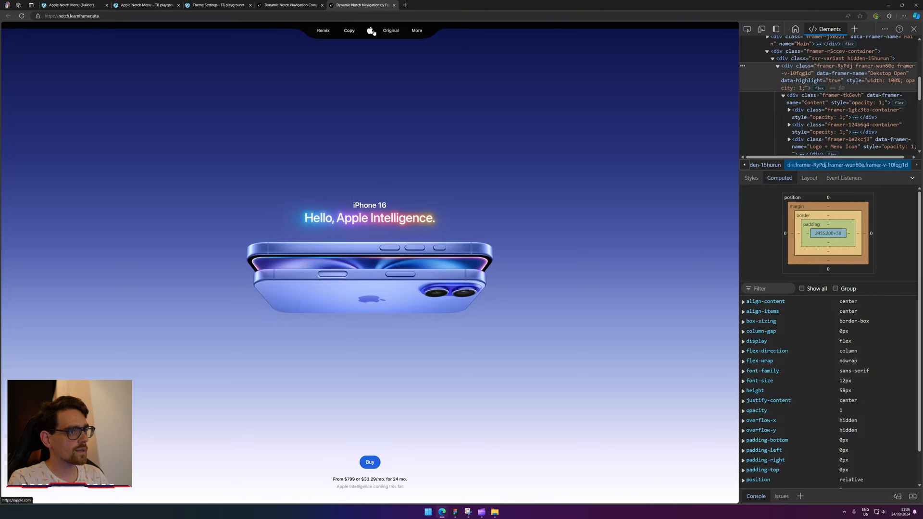
left_click(296, 5)
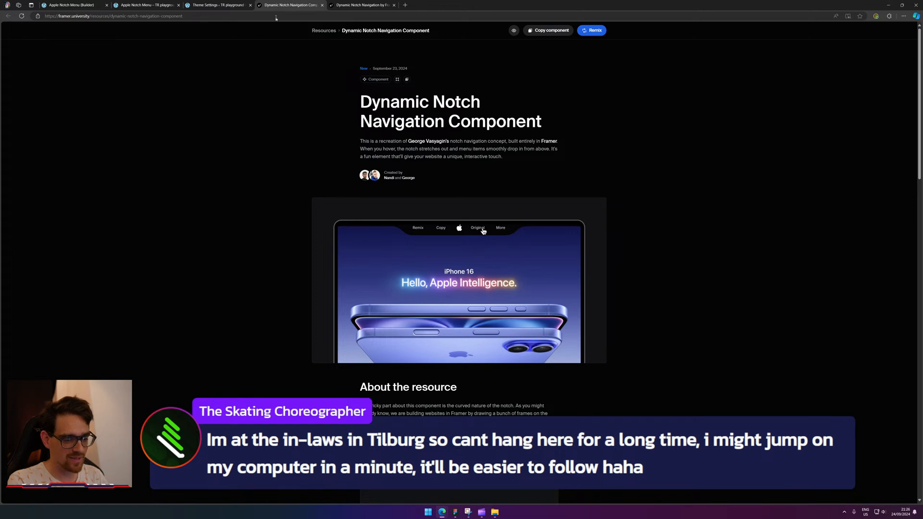
key("ctrl+shift+Tab")
key("ctrl+shift+Tab")
key("ctrl+shift+Tab")
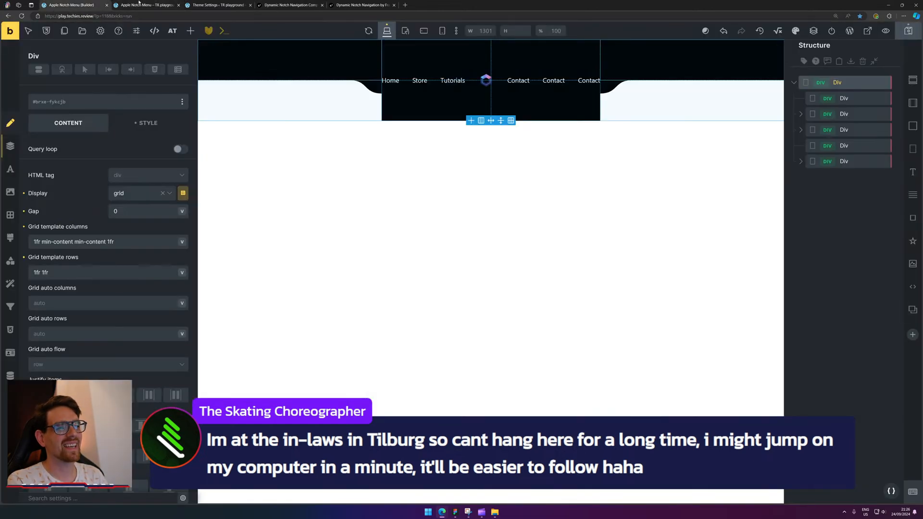
Select the Home link inside the notch's centre Div and make .an-nav-item the styling target.
key("ctrl+Tab")
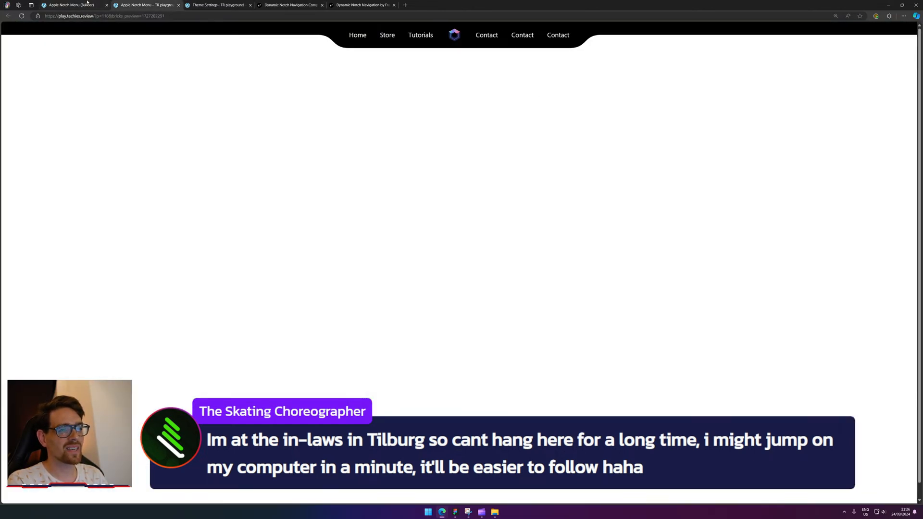
key("ctrl+shift+Tab")
left_click(398, 83)
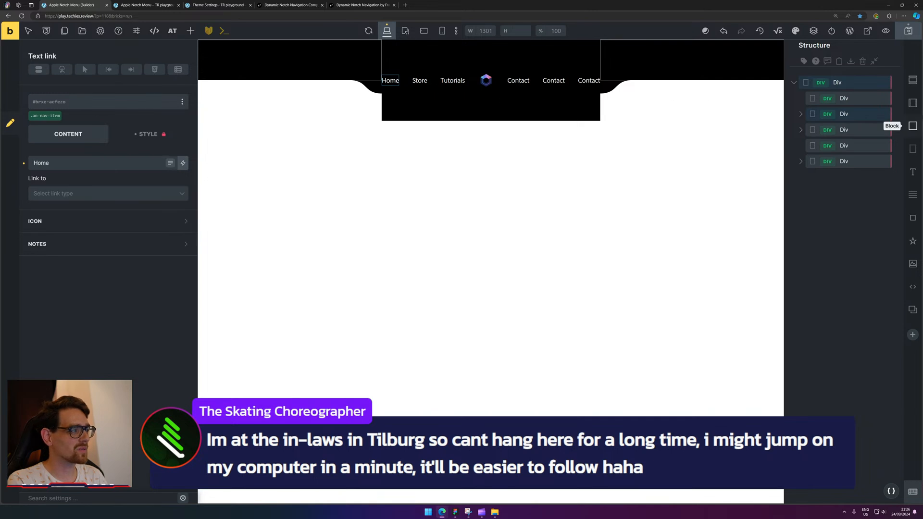
left_click(863, 101)
left_click(863, 114)
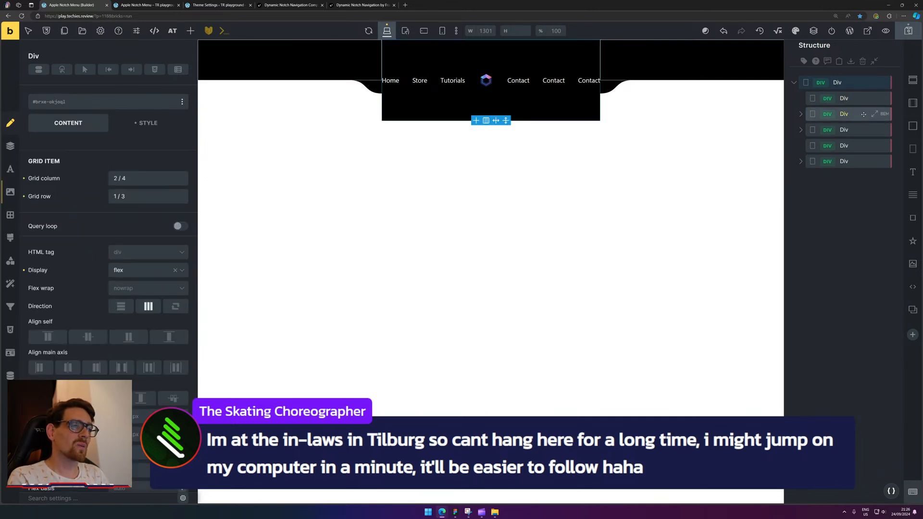
left_click(801, 114)
left_click(853, 130)
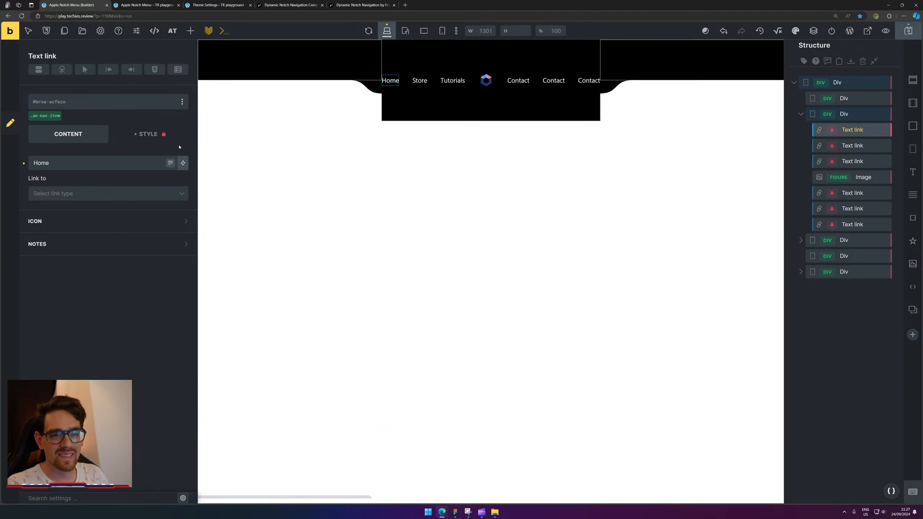
left_click(34, 117)
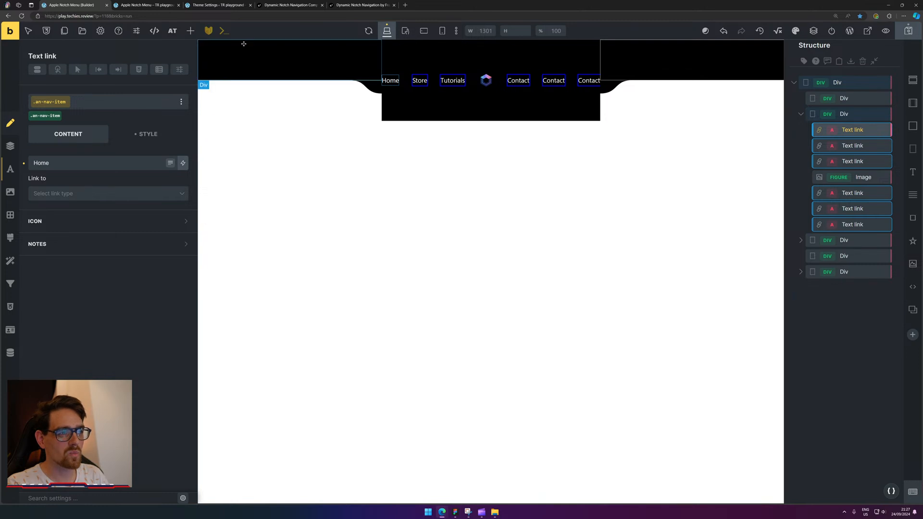
left_click(356, 5)
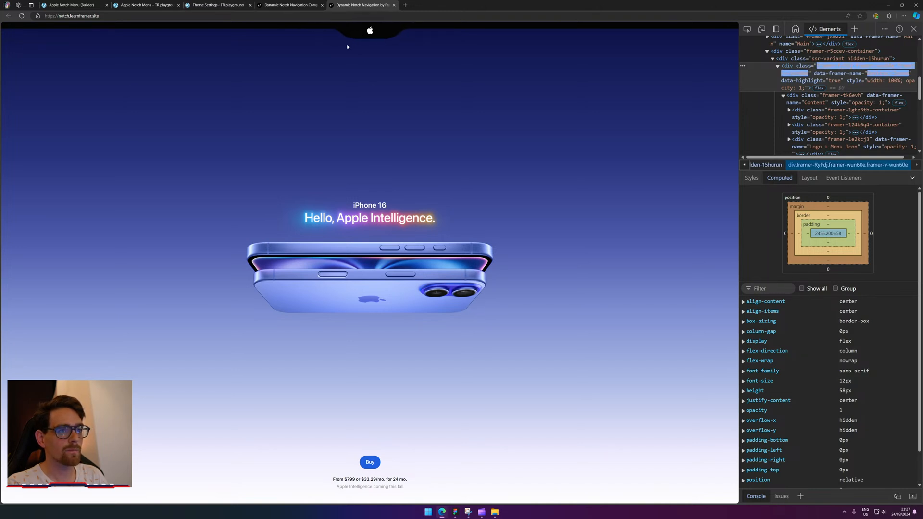
Reload the TR playground notch preview and inspect its notch menu in DevTools.
left_click(145, 5)
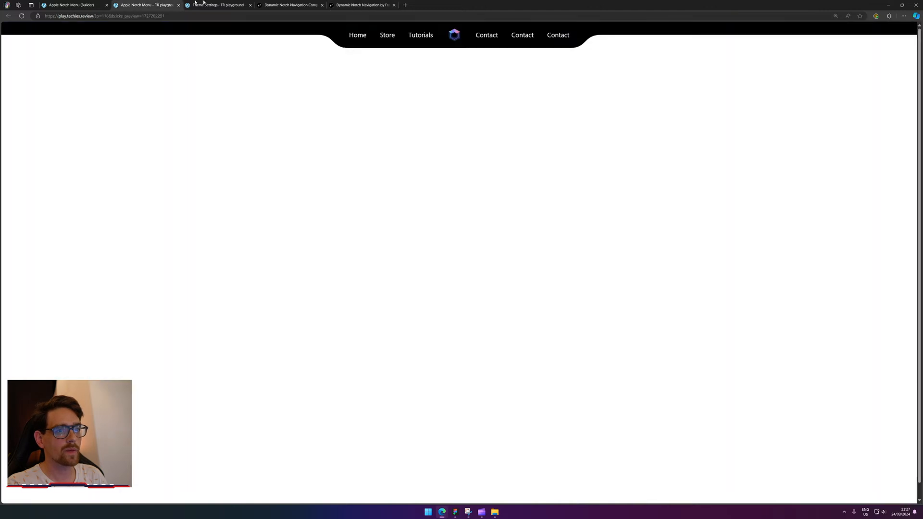
left_click(204, 3)
left_click(170, 3)
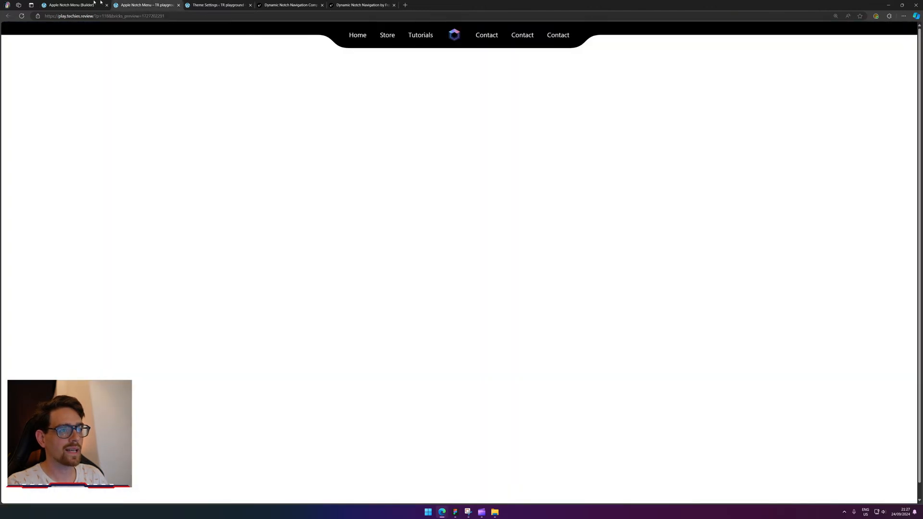
key("F5")
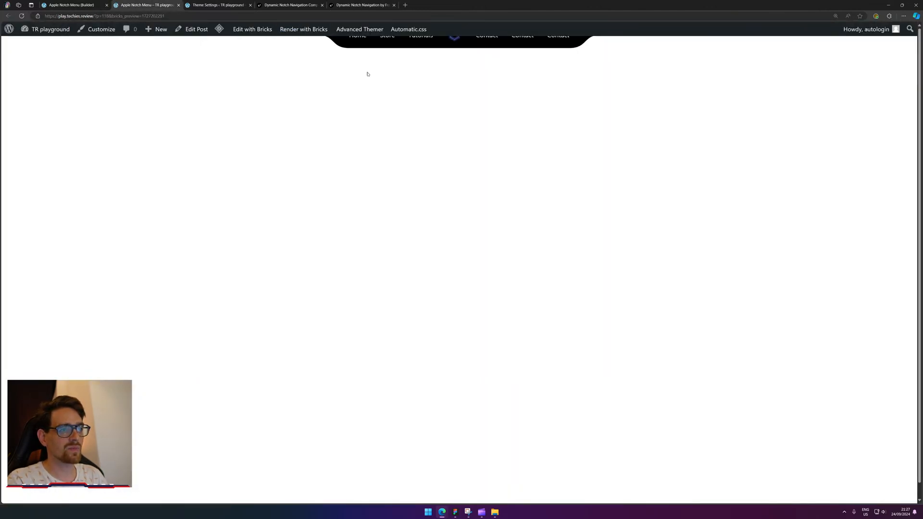
right_click(451, 34)
left_click(478, 195)
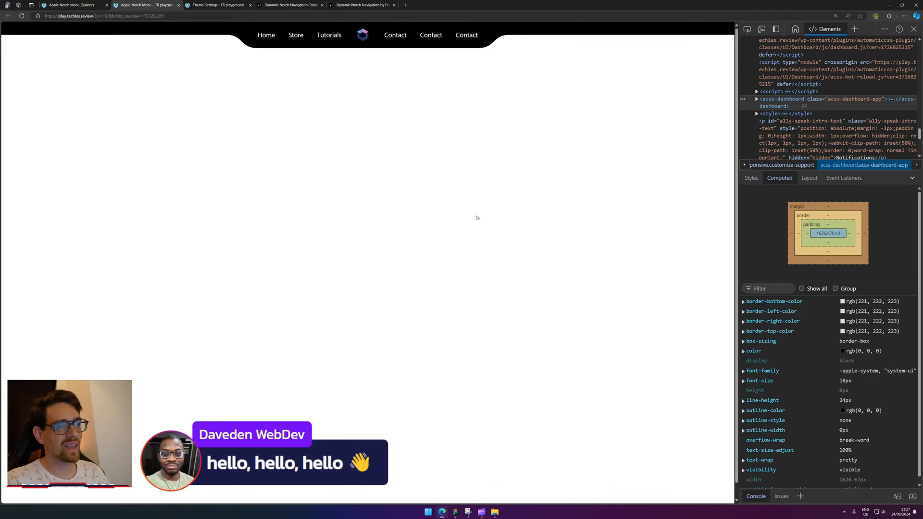
left_click(44, 5)
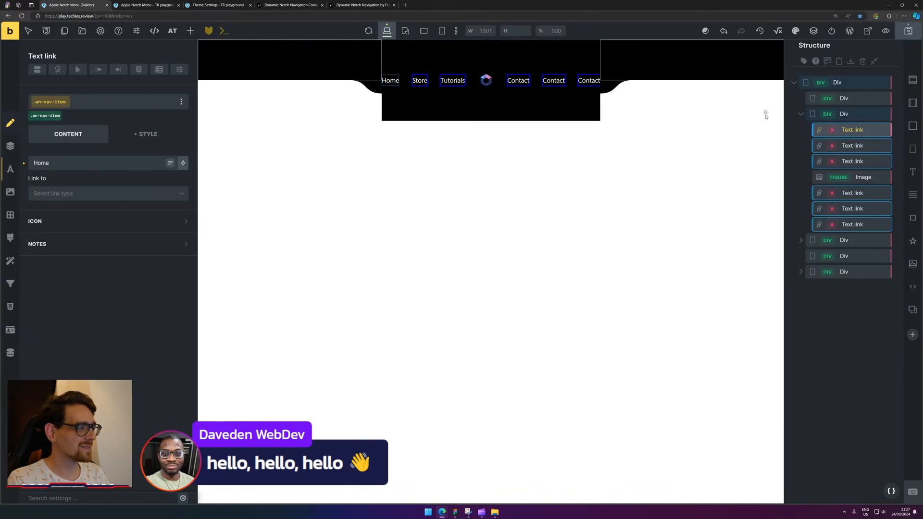
Select the nav's outer grid Div and first grid cell, then check the logo on the live preview.
left_click(847, 83)
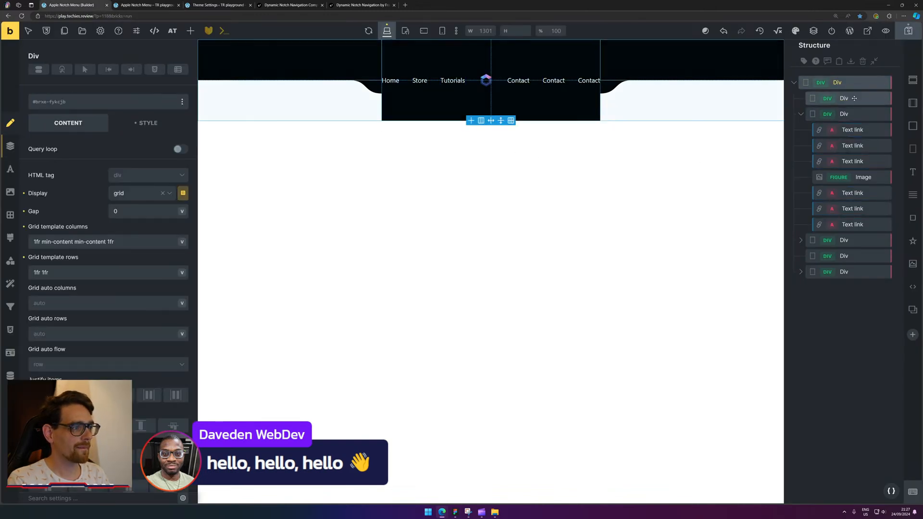
left_click(854, 98)
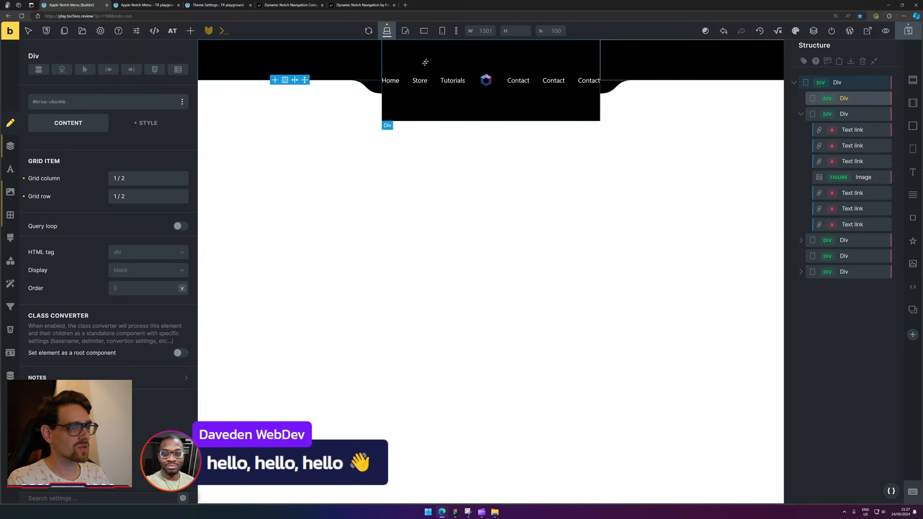
left_click(144, 4)
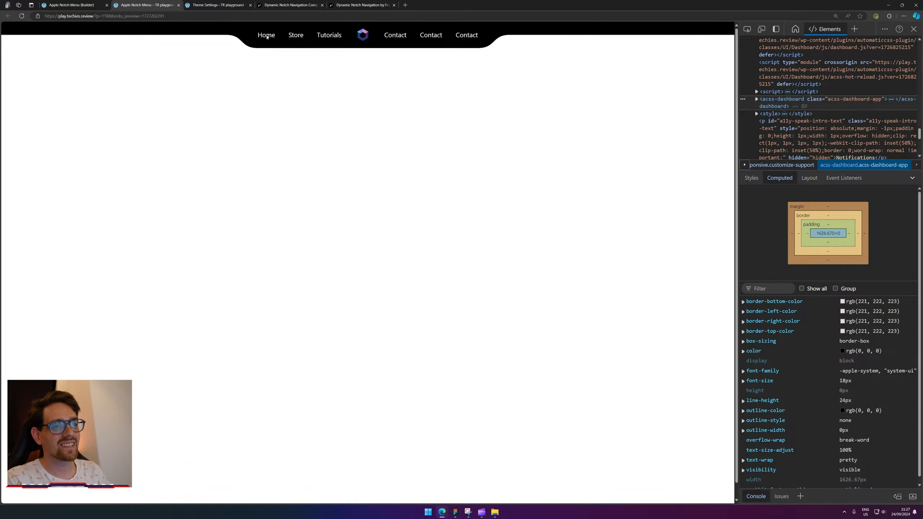
right_click(264, 33)
right_click(231, 29)
left_click(351, 39)
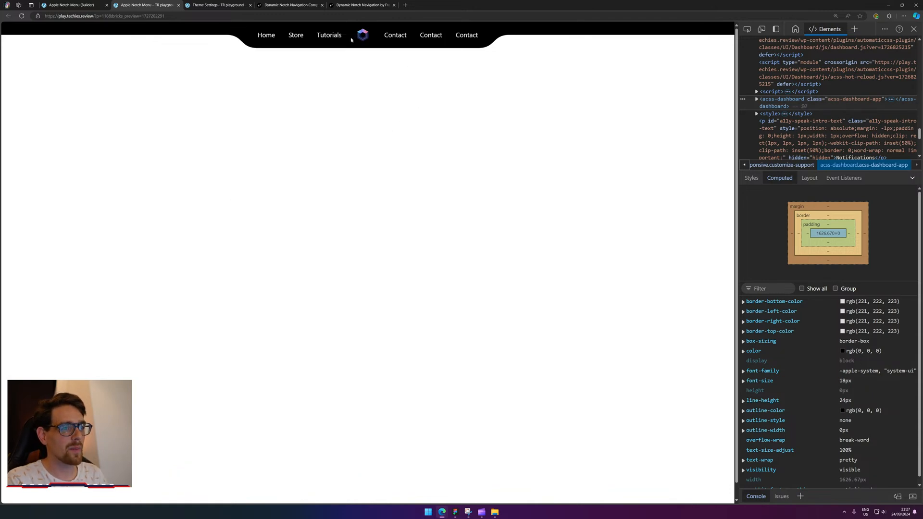
right_click(363, 34)
left_click(353, 56)
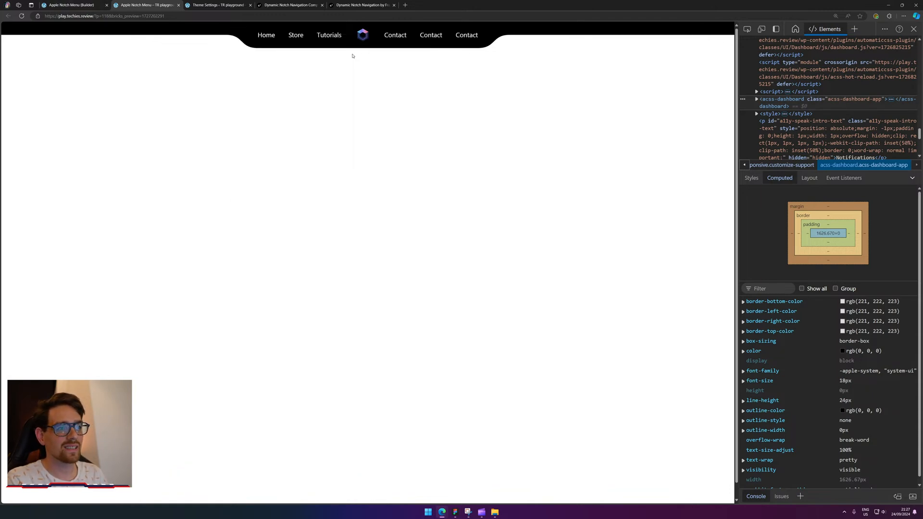
left_click(72, 5)
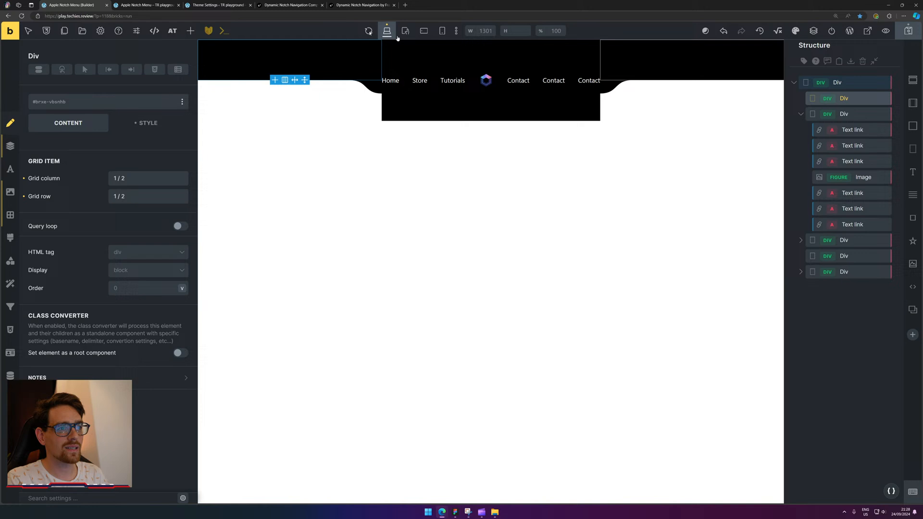
Give the logo image .5rem top/bottom padding and .25rem left/right padding.
left_click(487, 78)
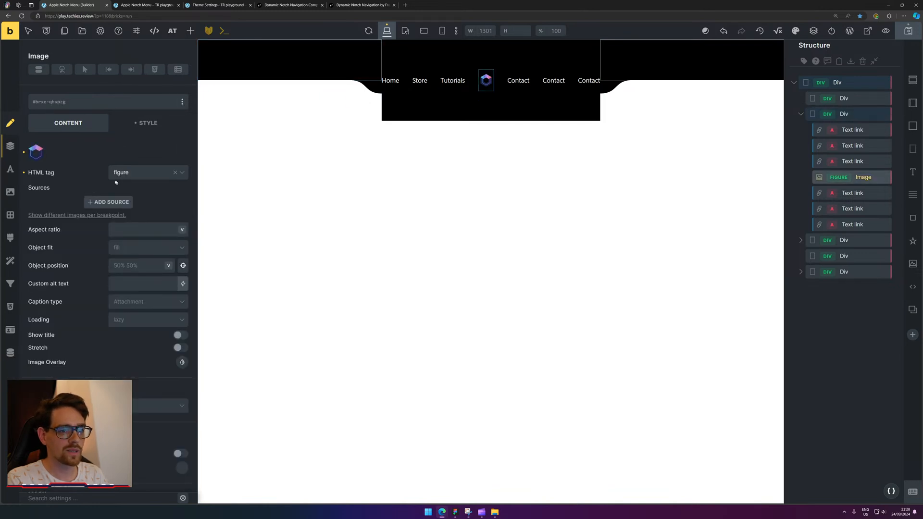
left_click(11, 149)
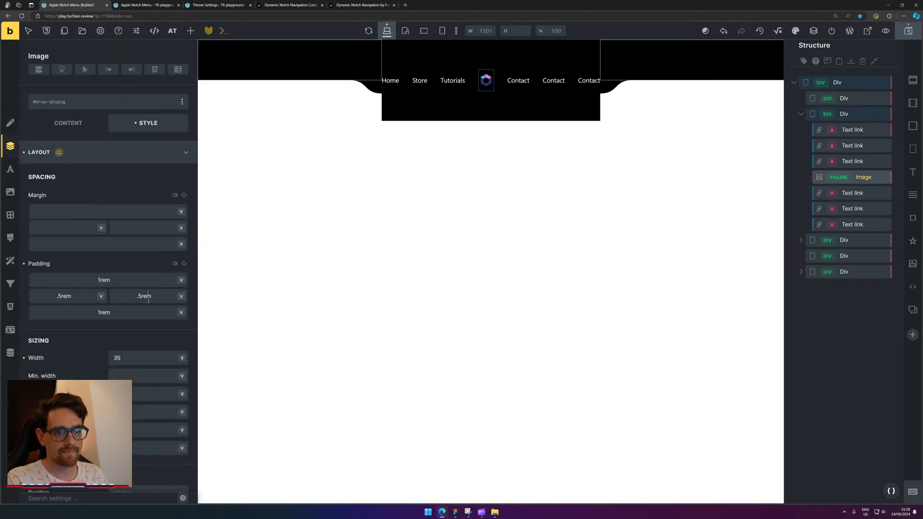
left_click(133, 358)
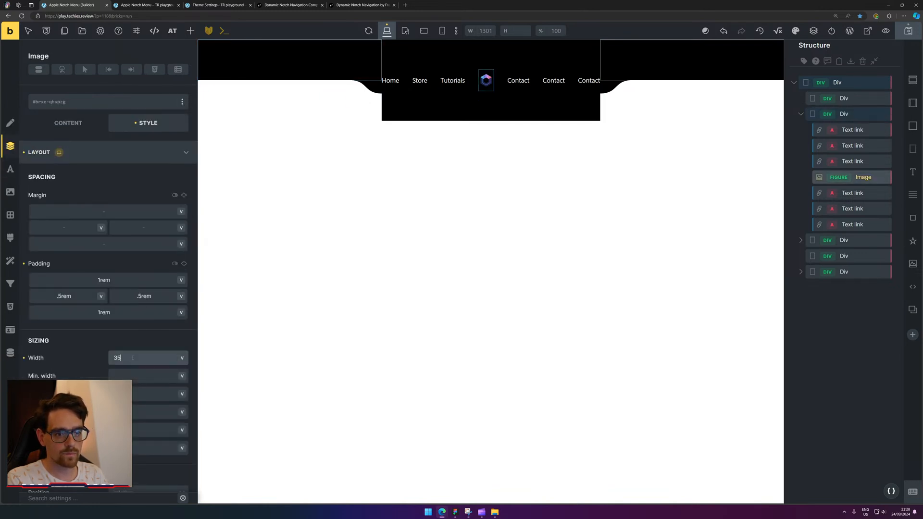
double_click(99, 282)
type(".5")
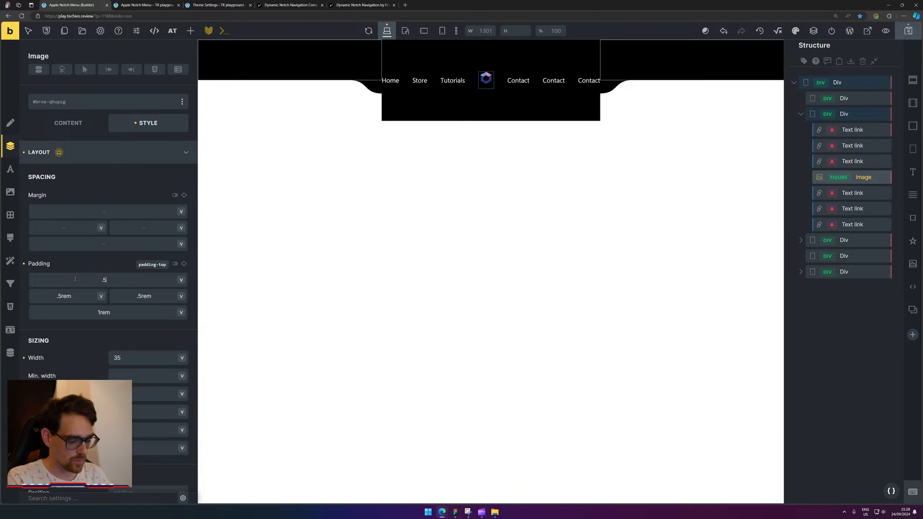
type("rem")
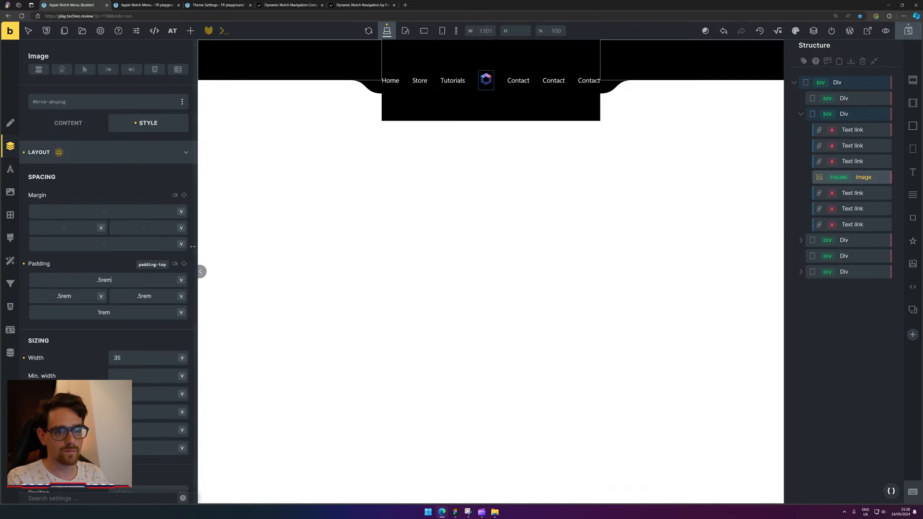
left_click(184, 264)
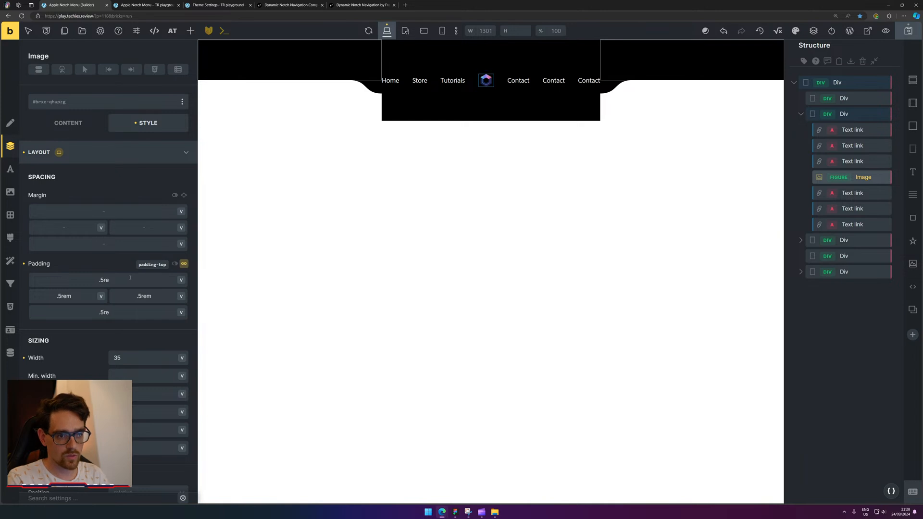
left_click(130, 279)
key("Tab")
type(".2")
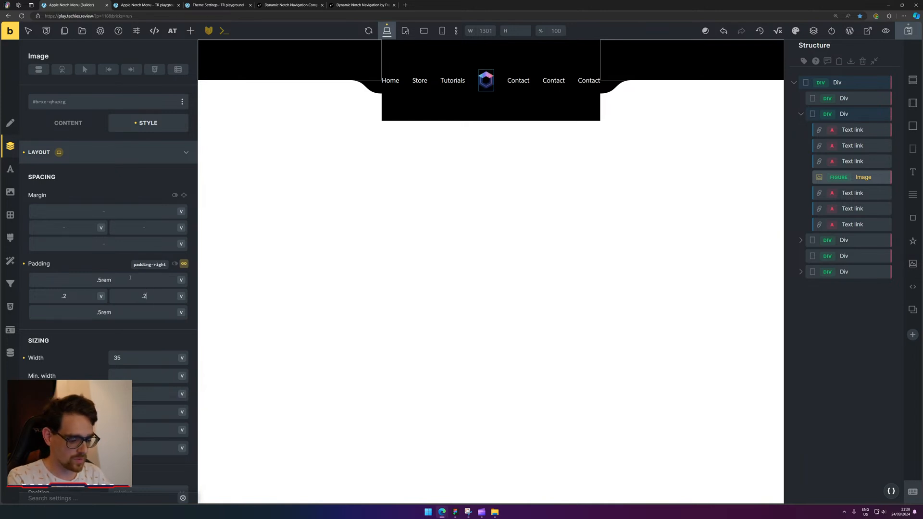
type("56rem")
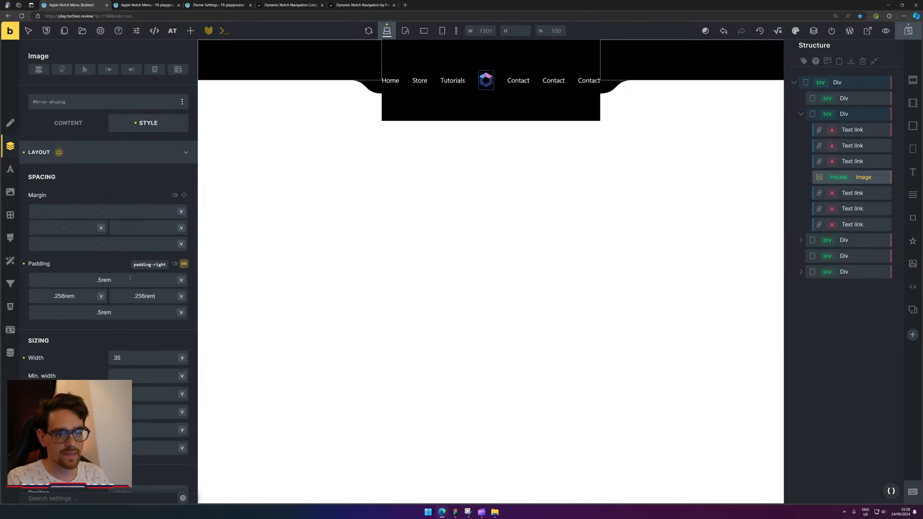
key("BackSpace")
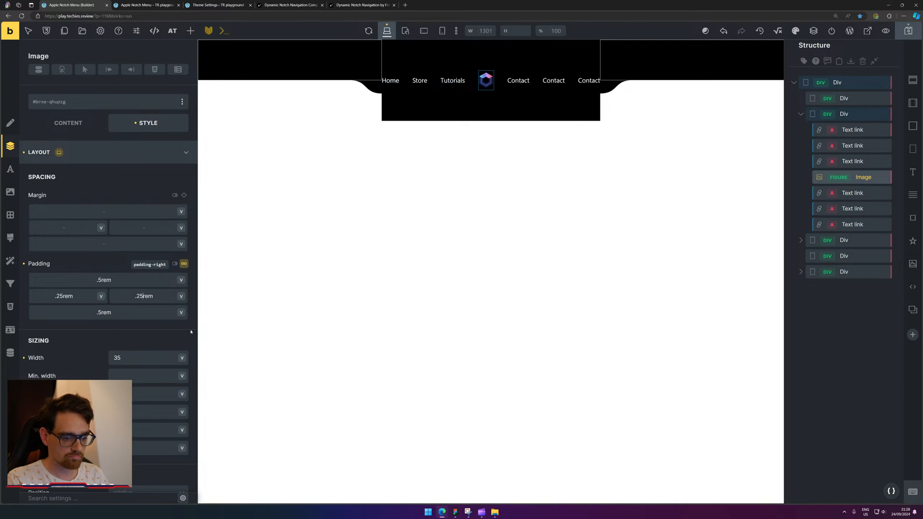
Change the logo width from 35 to 25 and save the page.
left_click_drag(121, 360, 87, 359)
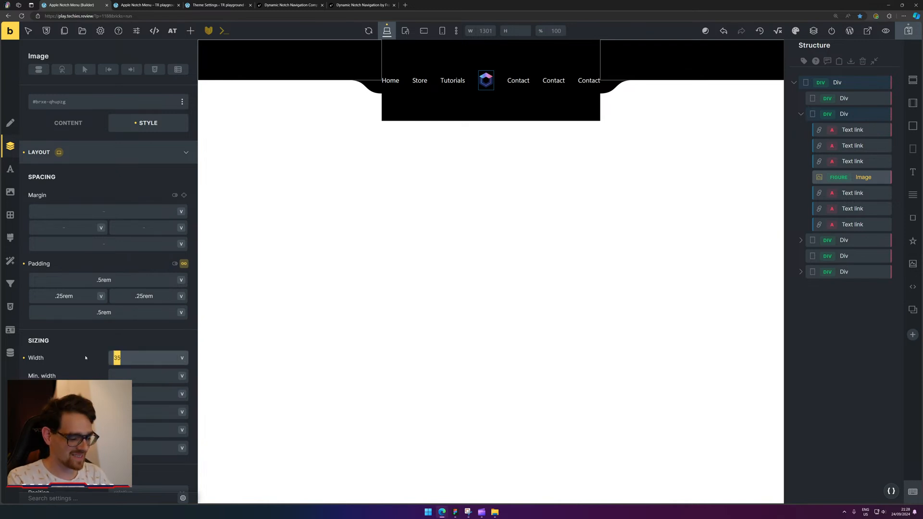
type("20")
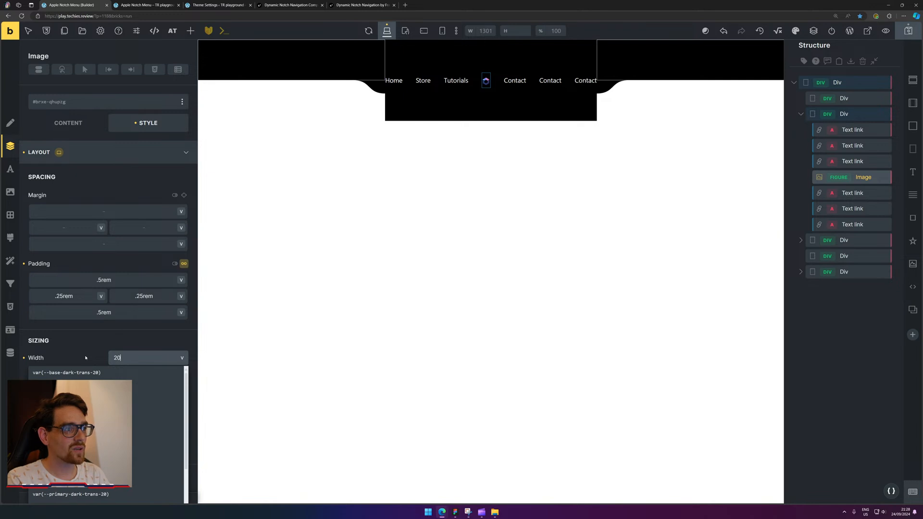
key("Down")
key("Up")
key("ctrl+a")
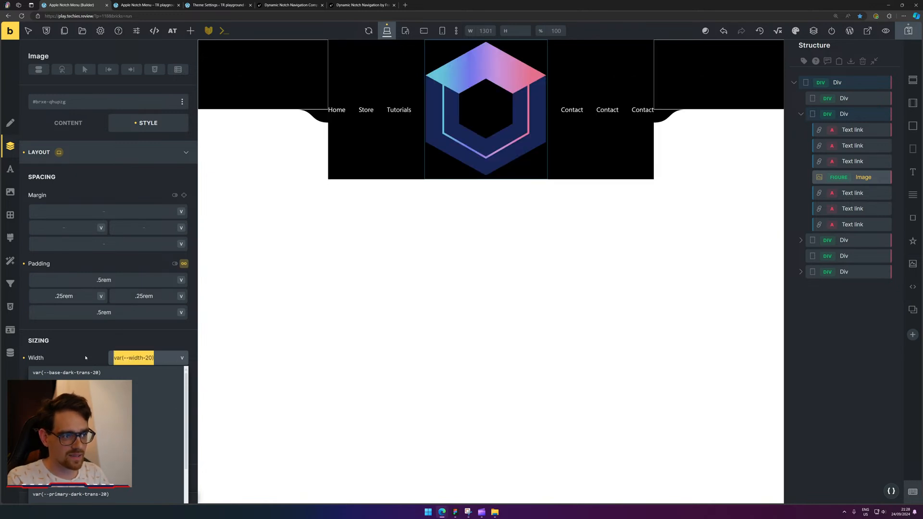
type("25")
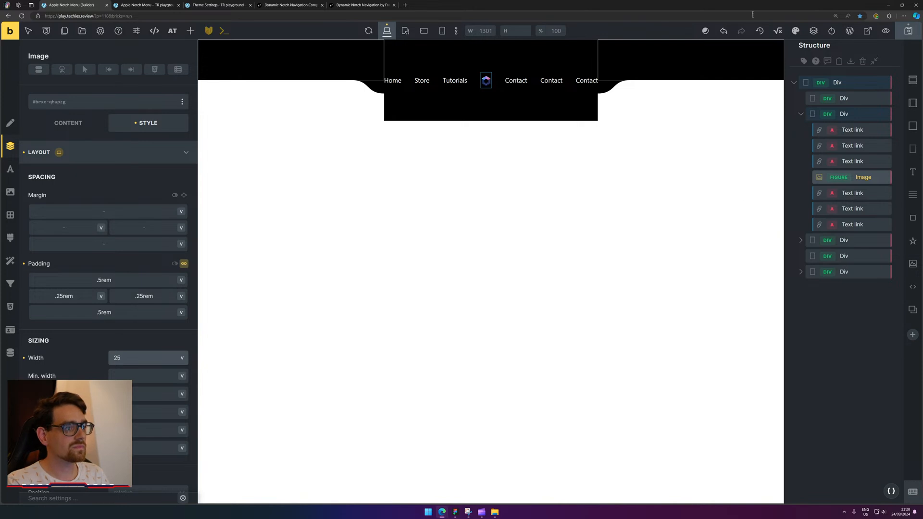
left_click(909, 31)
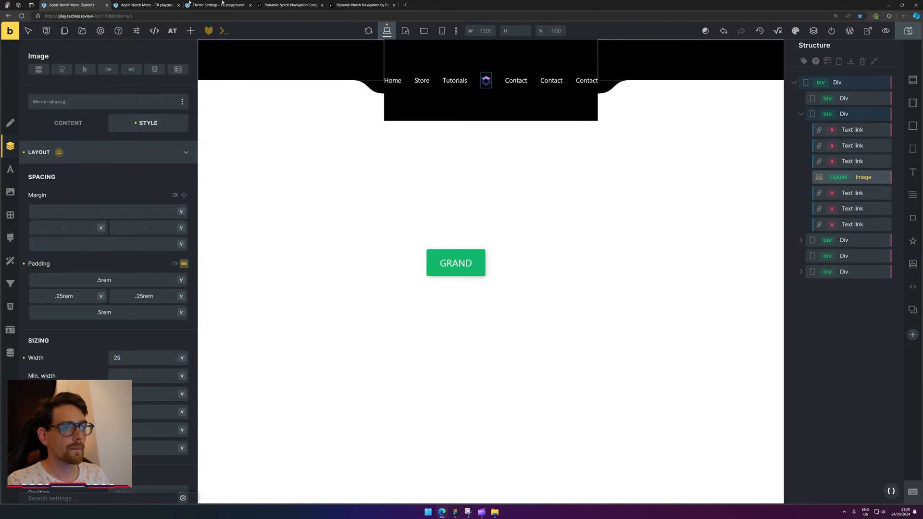
left_click(146, 3)
Reload the saved live page and delete the WordPress admin bar in DevTools to check the notch.
key("F5")
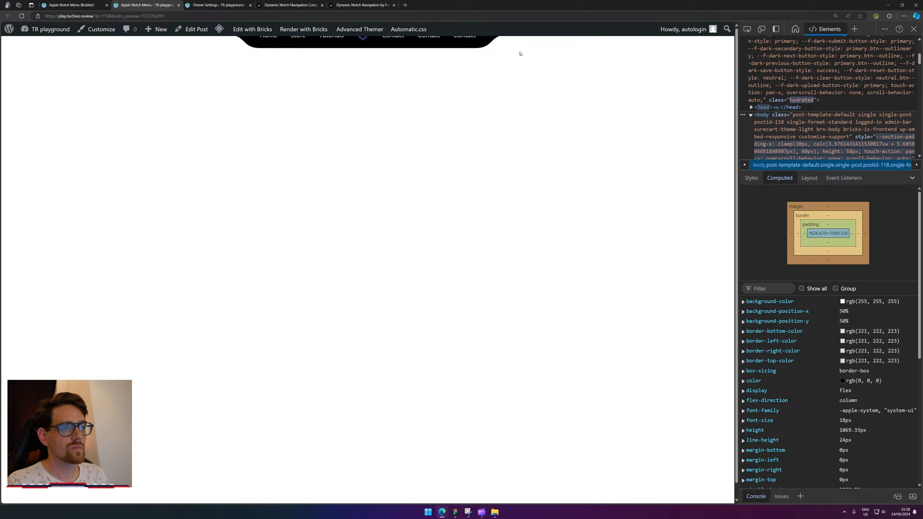
right_click(457, 34)
left_click(491, 200)
key("Delete")
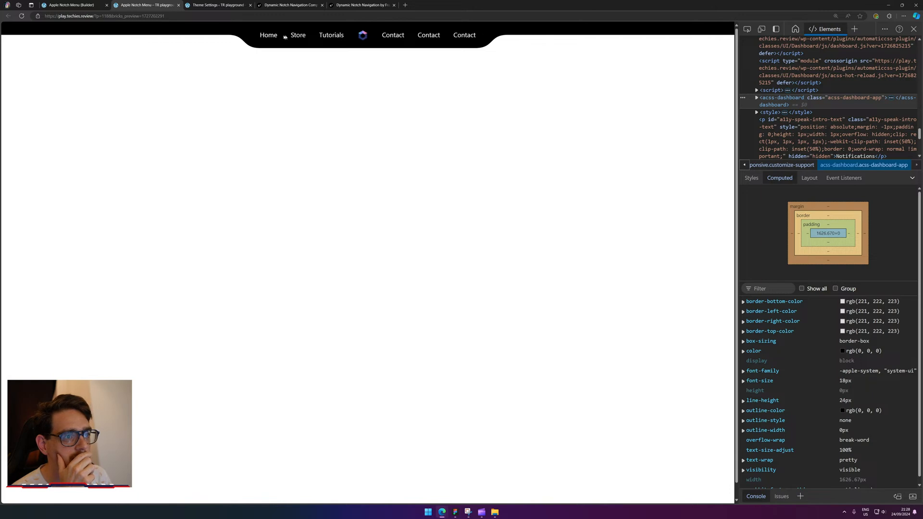
key("ctrl+shift+Tab")
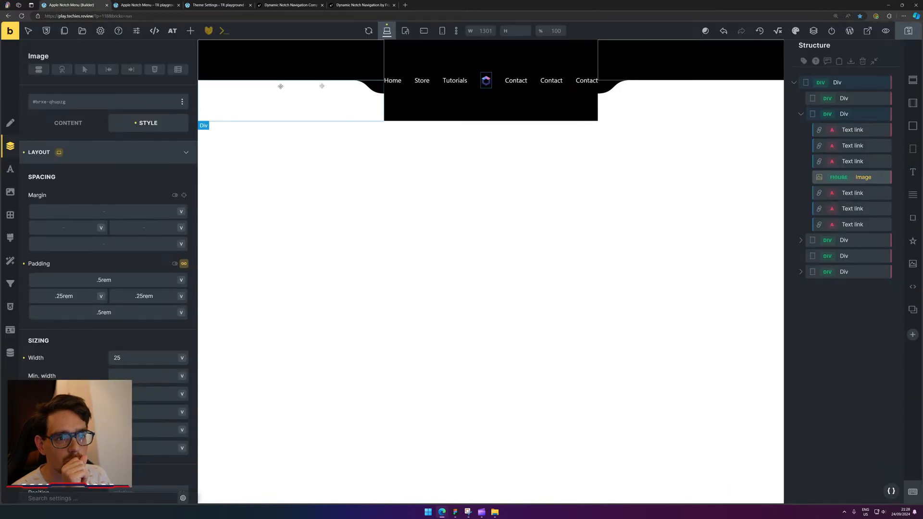
Lower the .an-nav-item class font size from .8em to .7em and save the draft.
left_click(393, 80)
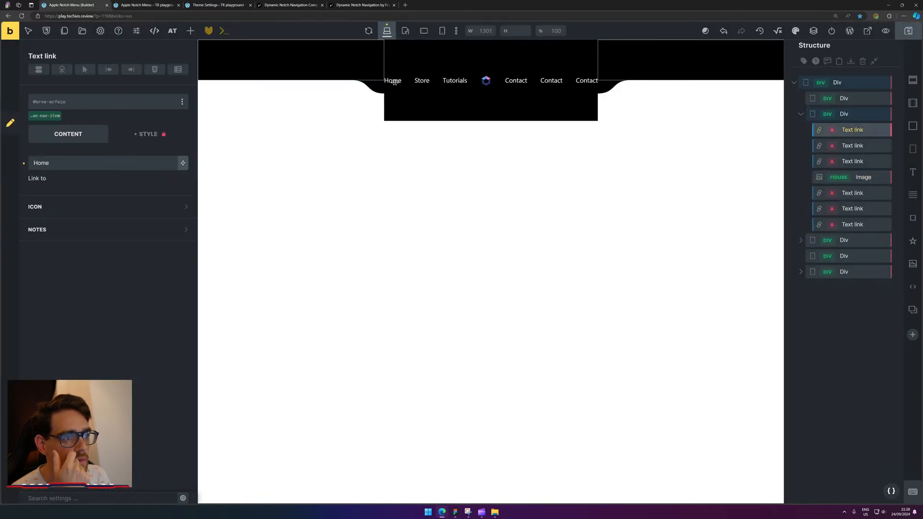
left_click(44, 116)
left_click(10, 169)
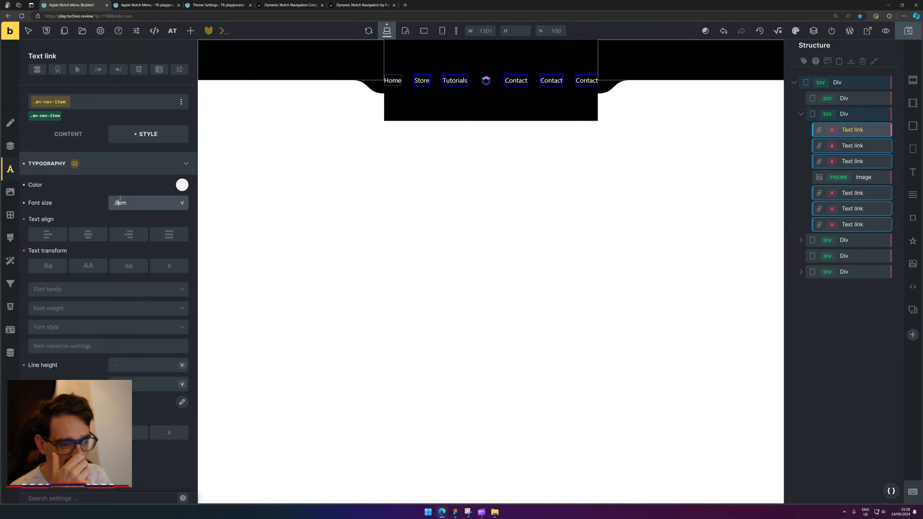
key("Down")
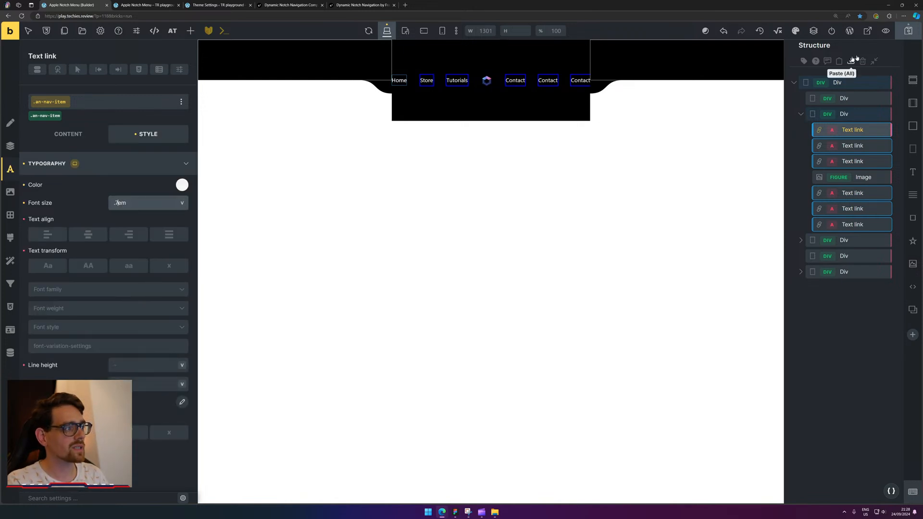
left_click(908, 31)
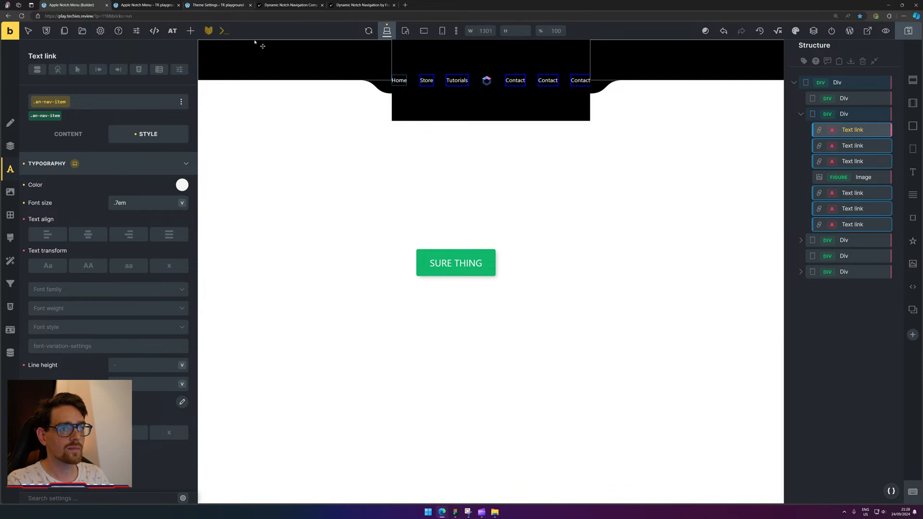
Review the outer header Div's spacing and sizing settings, then reload the live preview.
left_click(847, 113)
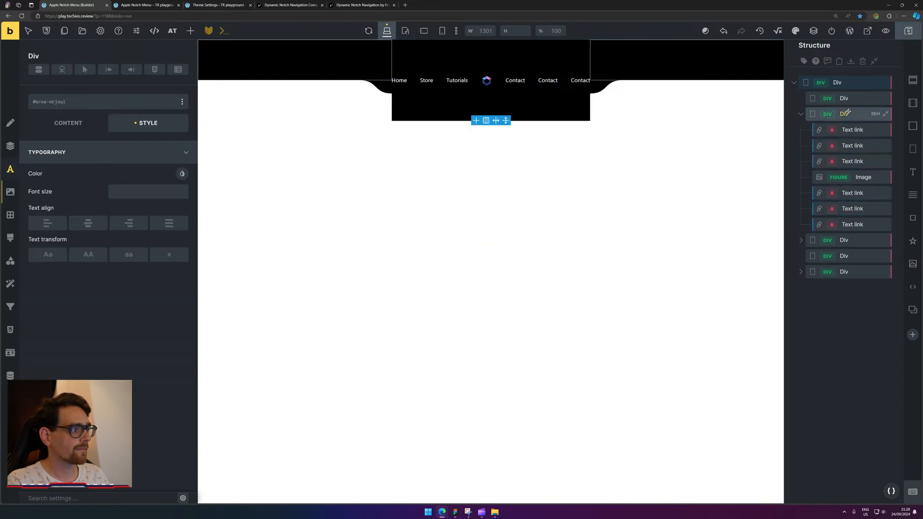
left_click(831, 86)
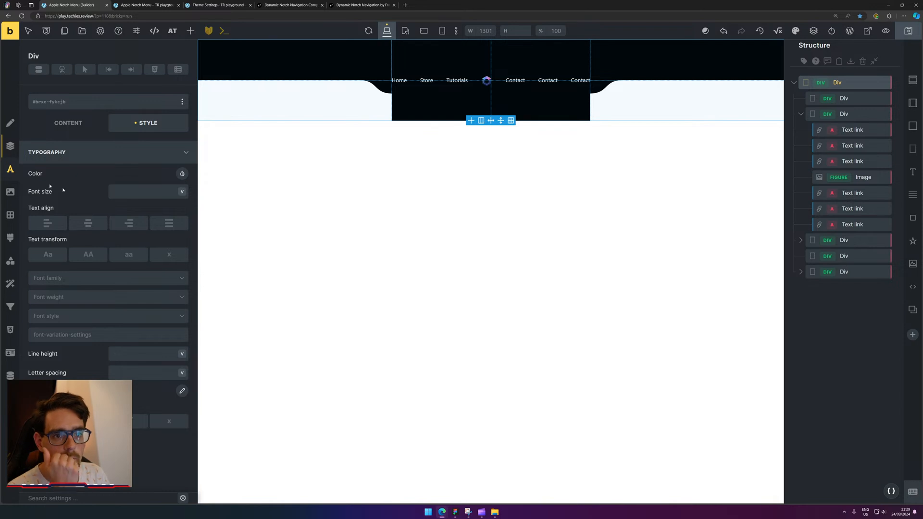
left_click(10, 146)
scroll(97, 216, "down", 2)
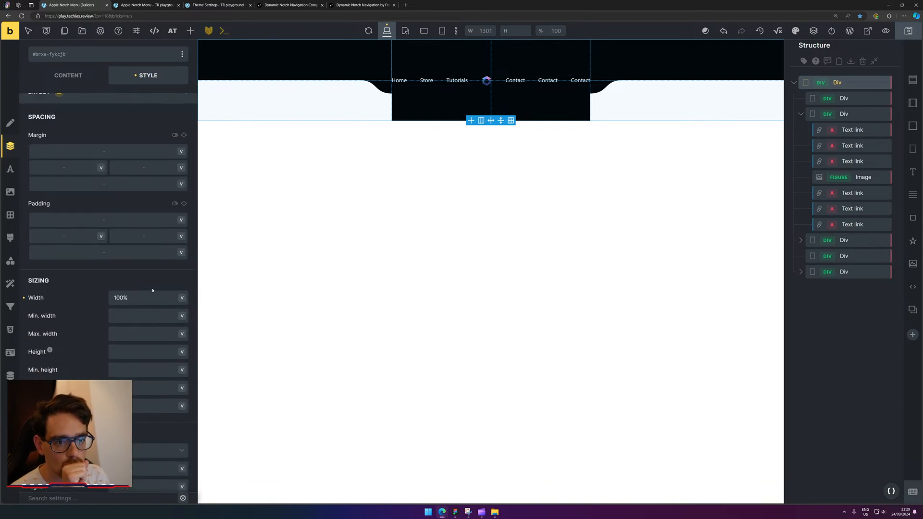
scroll(153, 288, "down", 2)
scroll(154, 289, "up", 4)
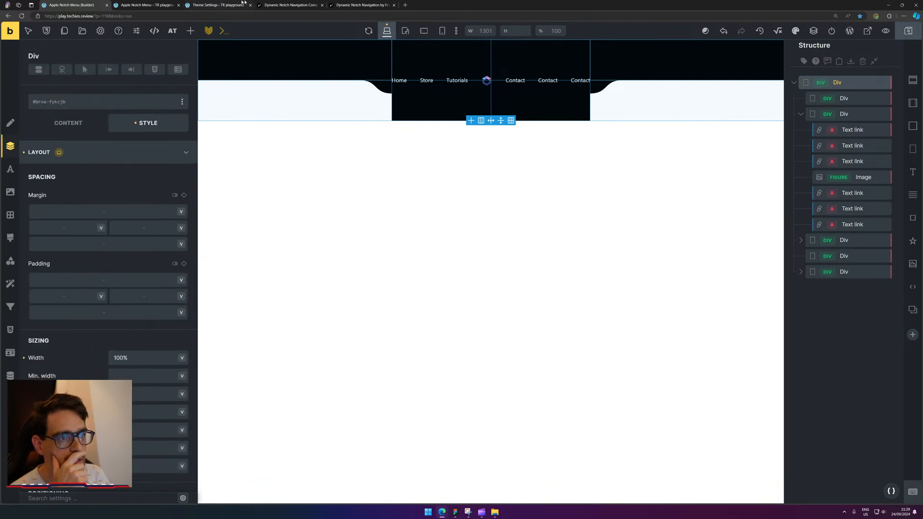
left_click(152, 4)
left_click(22, 17)
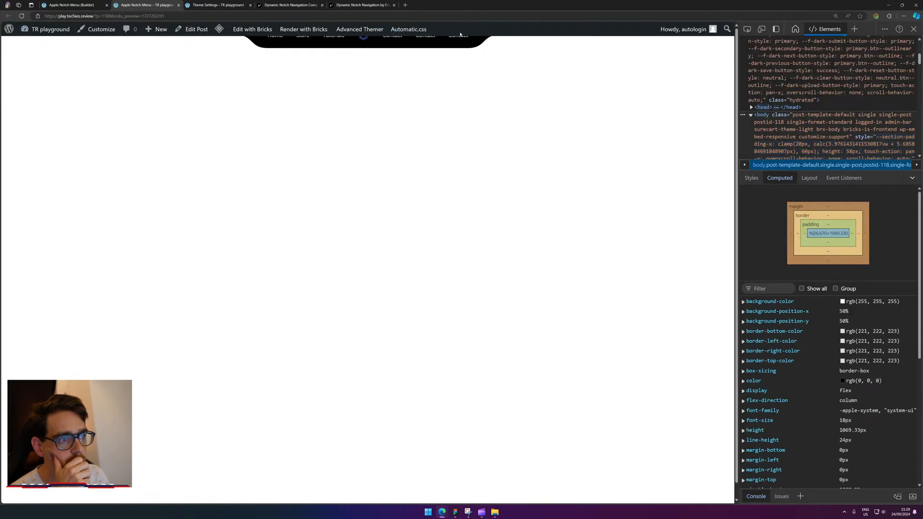
Inspect the WordPress admin bar on the live preview to remove it.
right_click(460, 33)
left_click(490, 195)
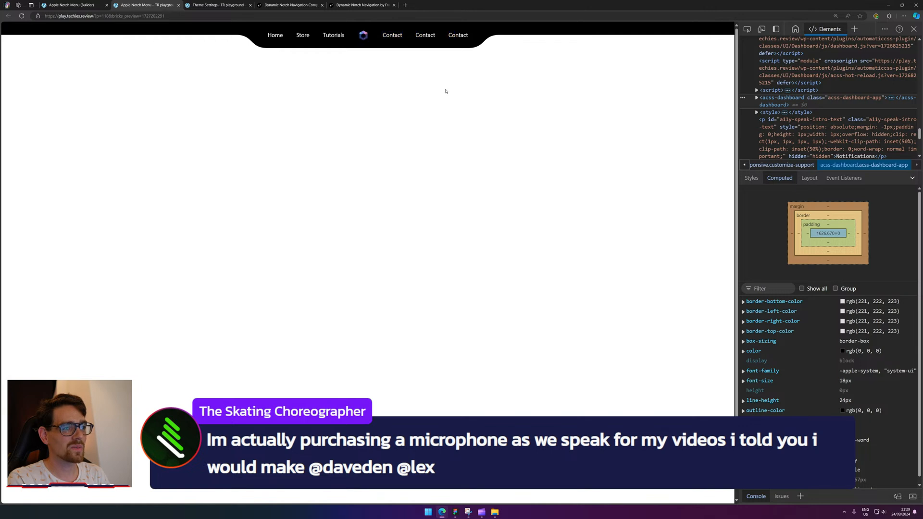
left_click(193, 4)
left_click(72, 5)
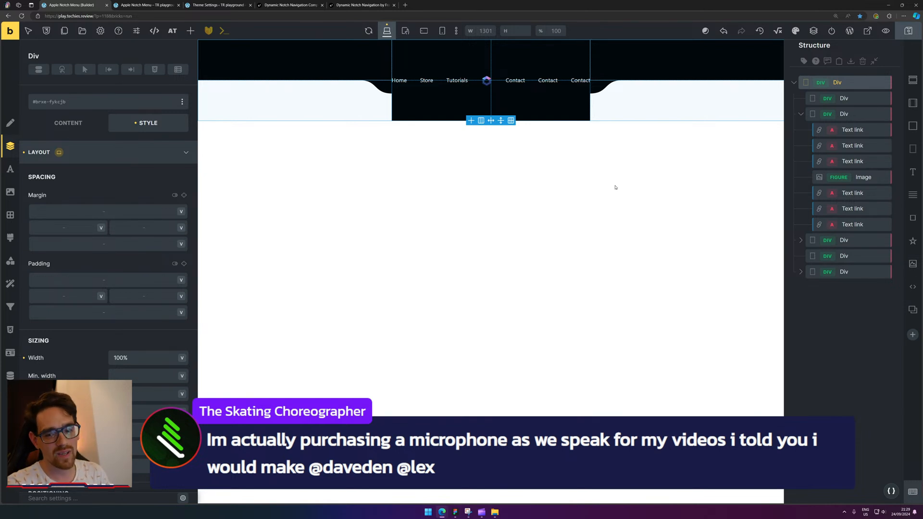
Reload the live preview and inspect the admin bar again to delete it.
left_click(145, 5)
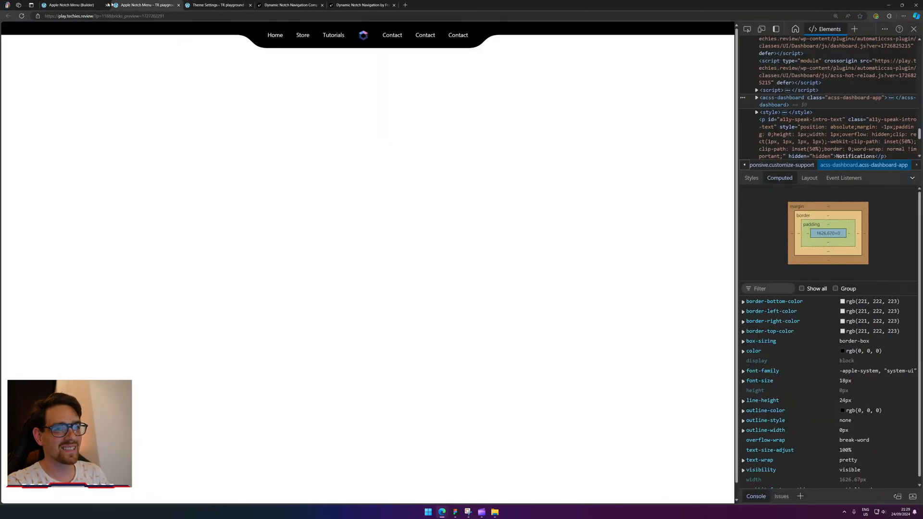
left_click(22, 15)
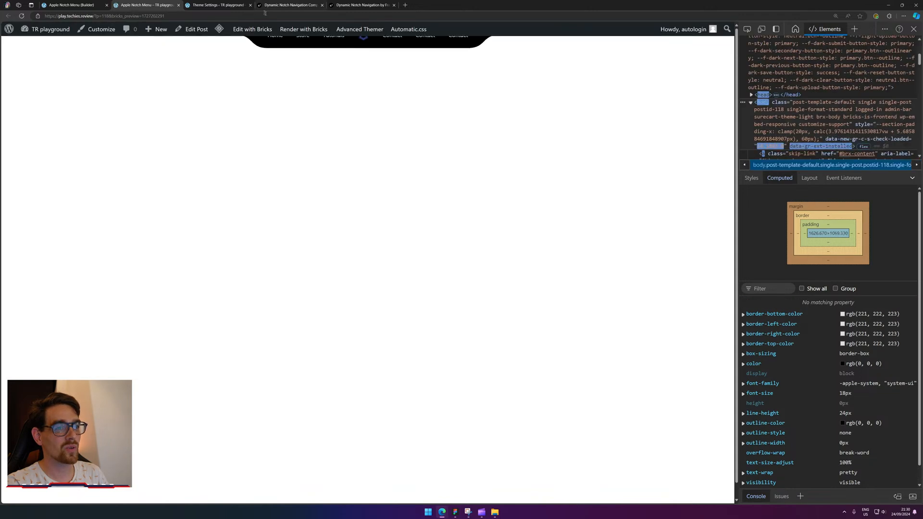
right_click(473, 30)
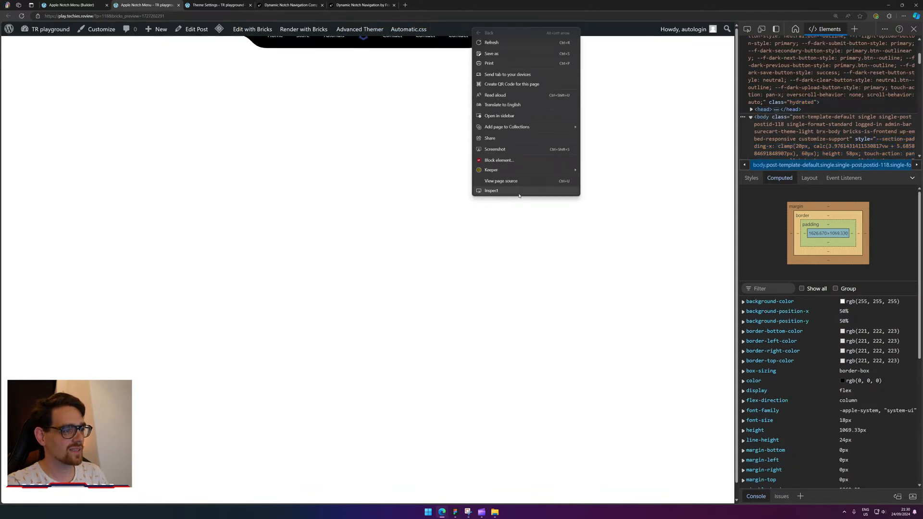
left_click(519, 195)
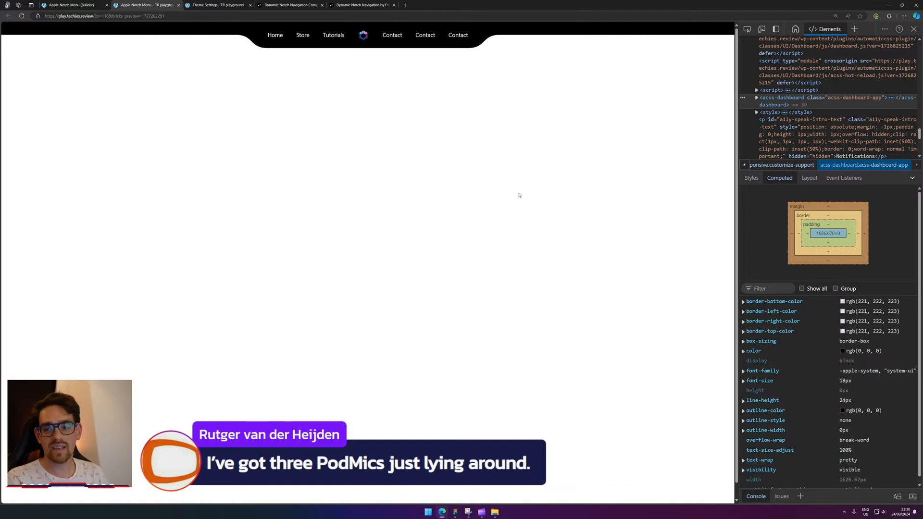
Close the Theme Settings tab, view the Framer notch demo, and reload the live preview.
left_click(232, 4)
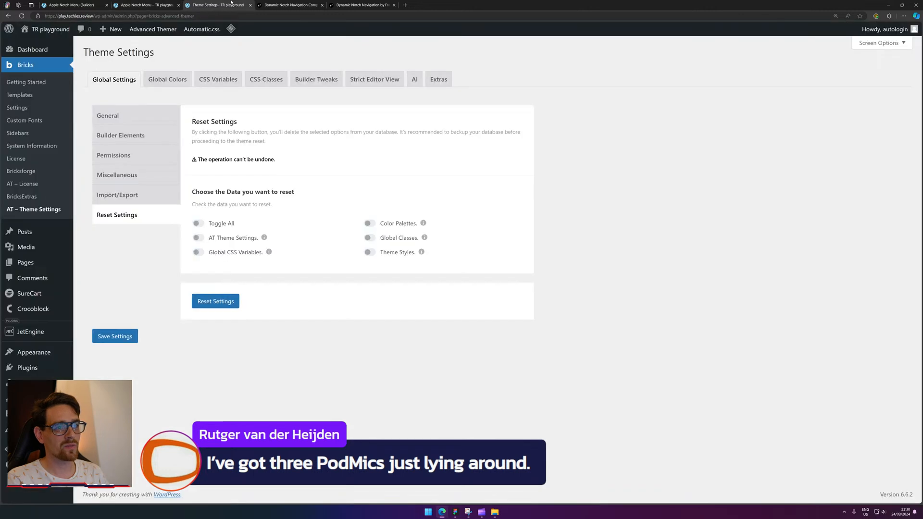
key("ctrl+w")
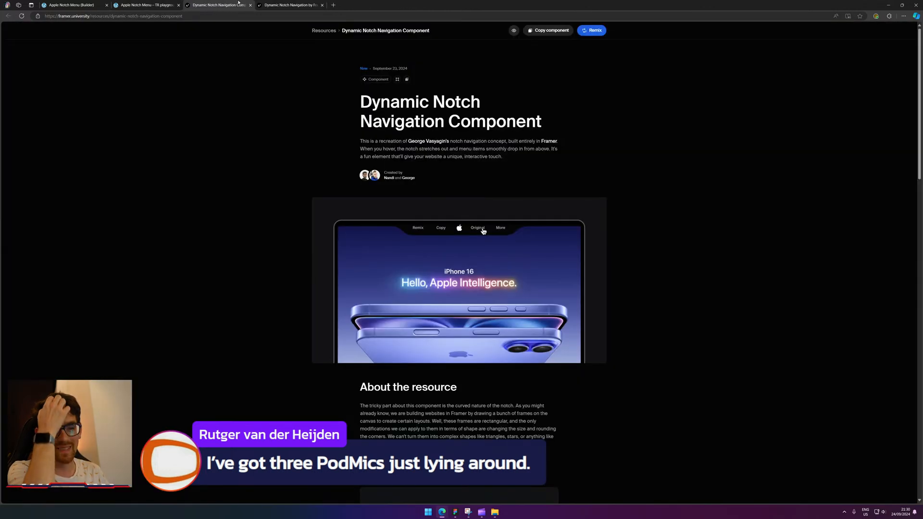
left_click(294, 4)
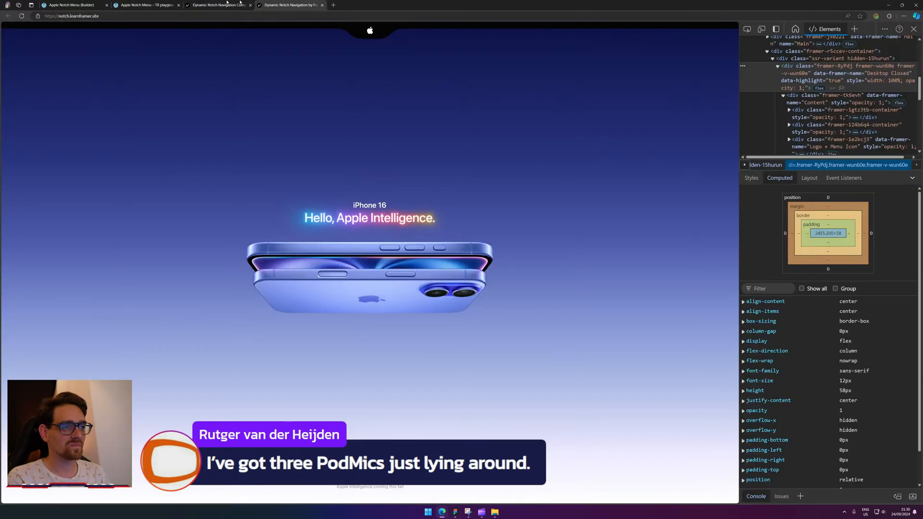
left_click(73, 4)
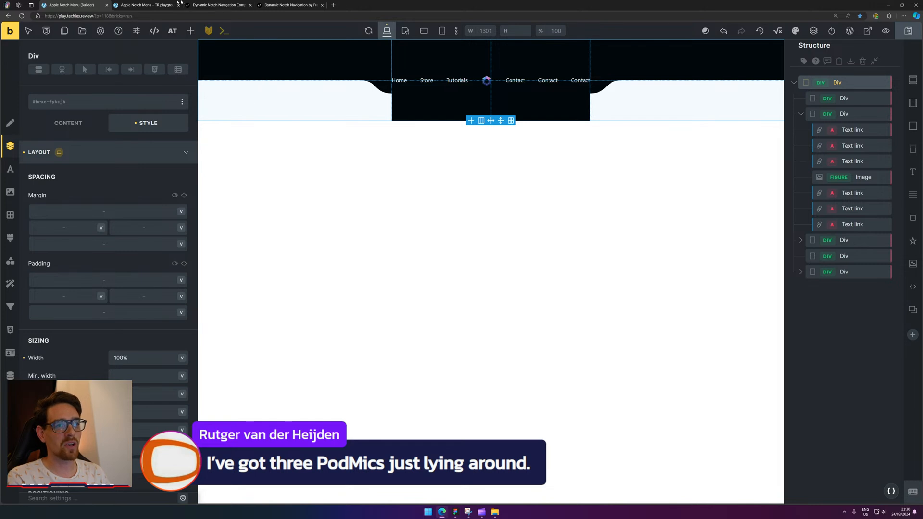
left_click(143, 5)
key("F5")
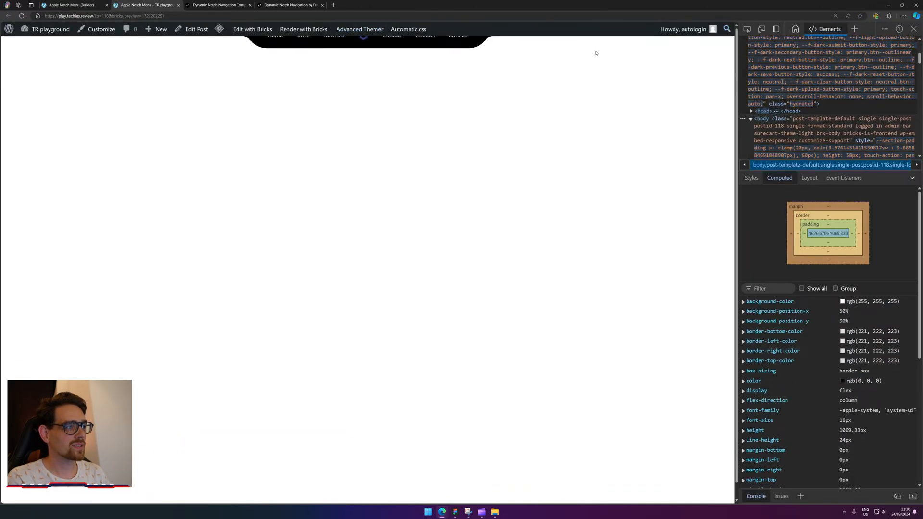
Inspect the live preview's nav and compare it with the Framer notch reference.
right_click(592, 33)
left_click(620, 192)
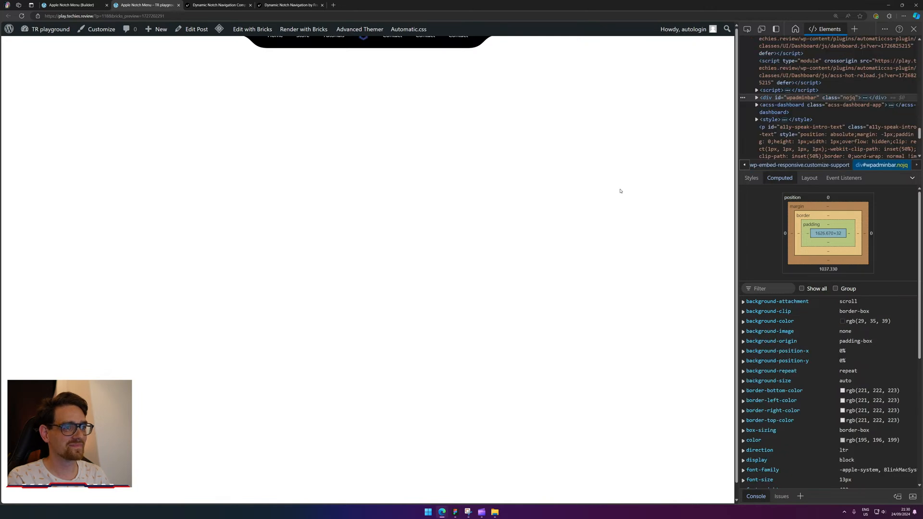
left_click(310, 4)
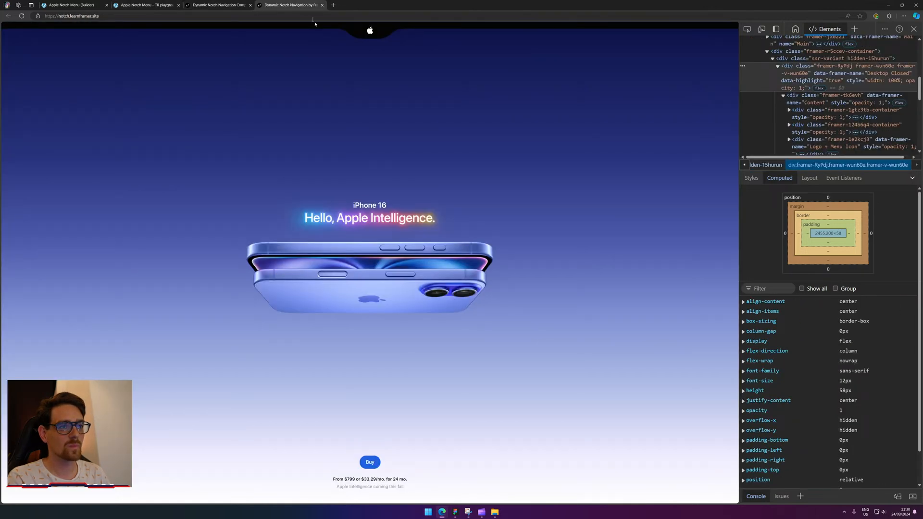
left_click(169, 4)
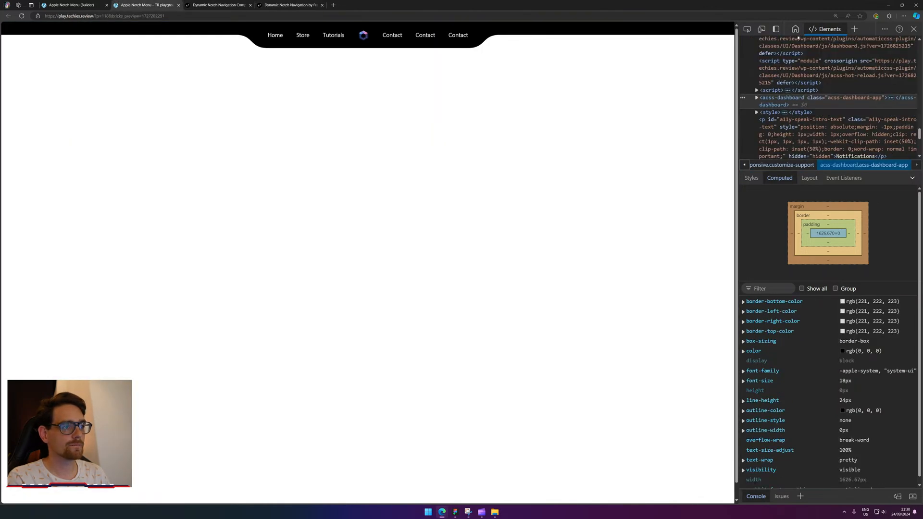
Pick the nav's black link container and Home link in DevTools to inspect their layout.
left_click(748, 29)
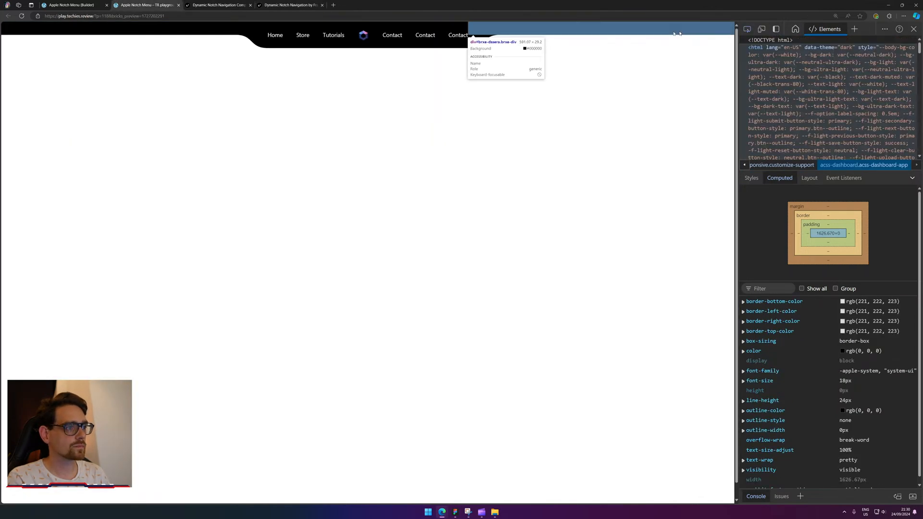
left_click(447, 26)
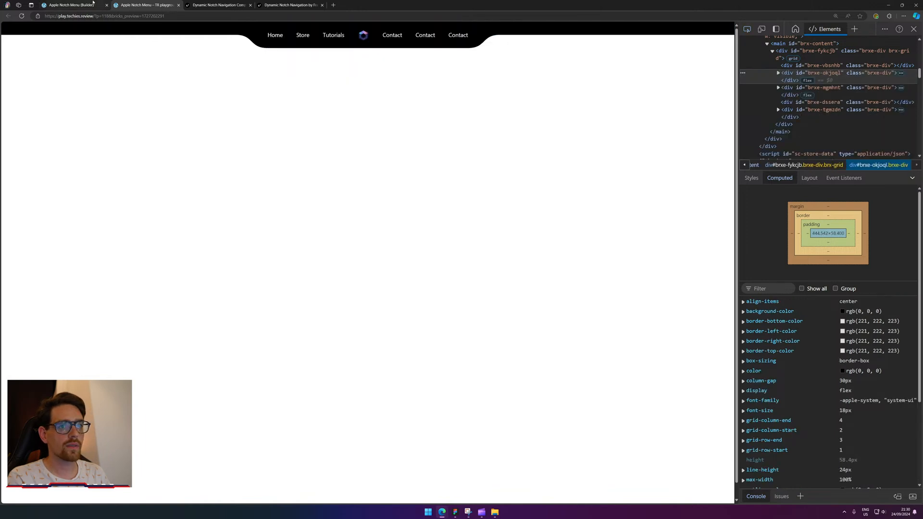
right_click(276, 34)
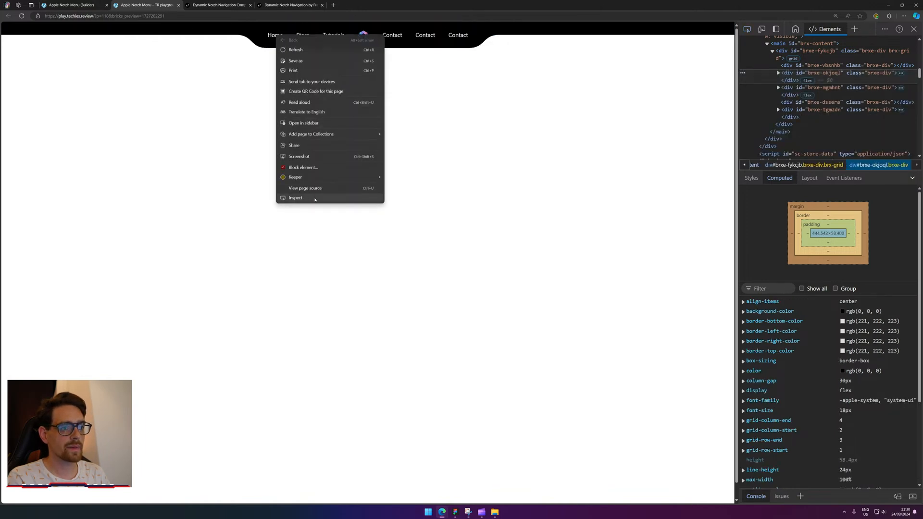
left_click(298, 198)
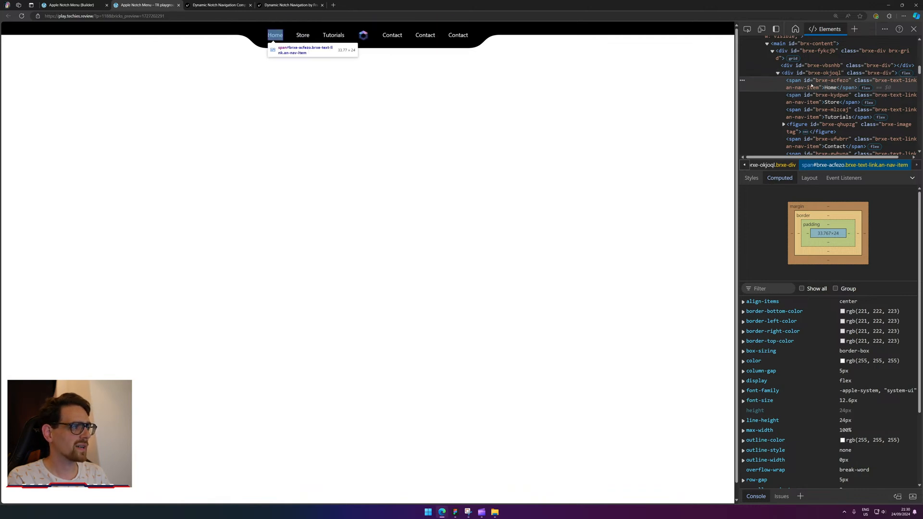
left_click(812, 73)
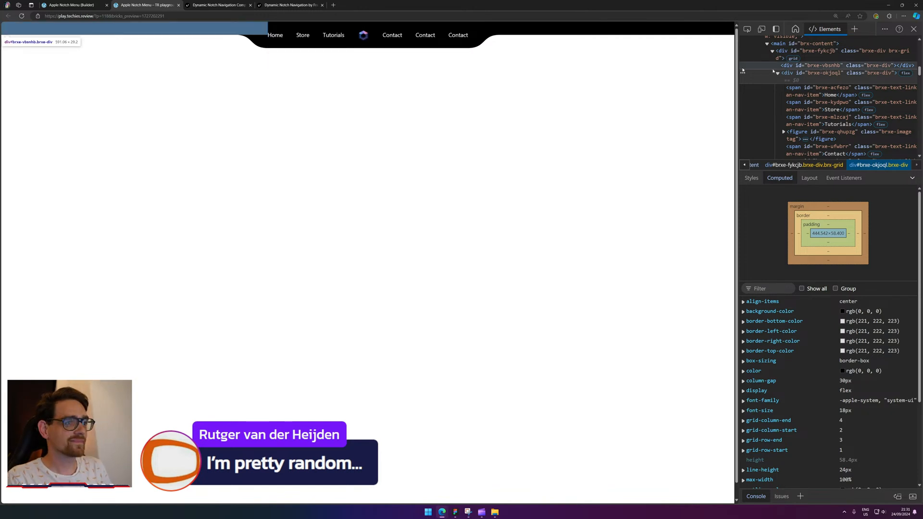
left_click(204, 5)
left_click(83, 5)
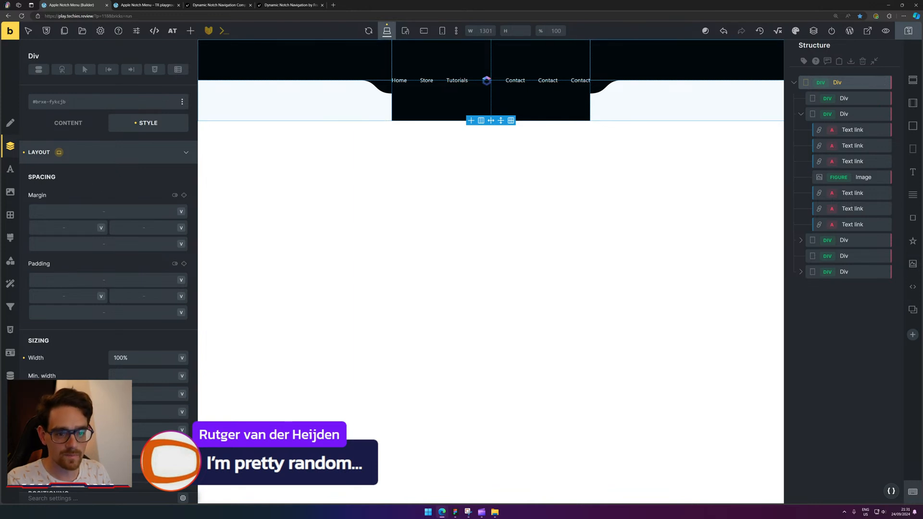
Set the wrapper grid Div's height to min-content, save, and view the page on the frontend.
scroll(141, 385, "down", 1)
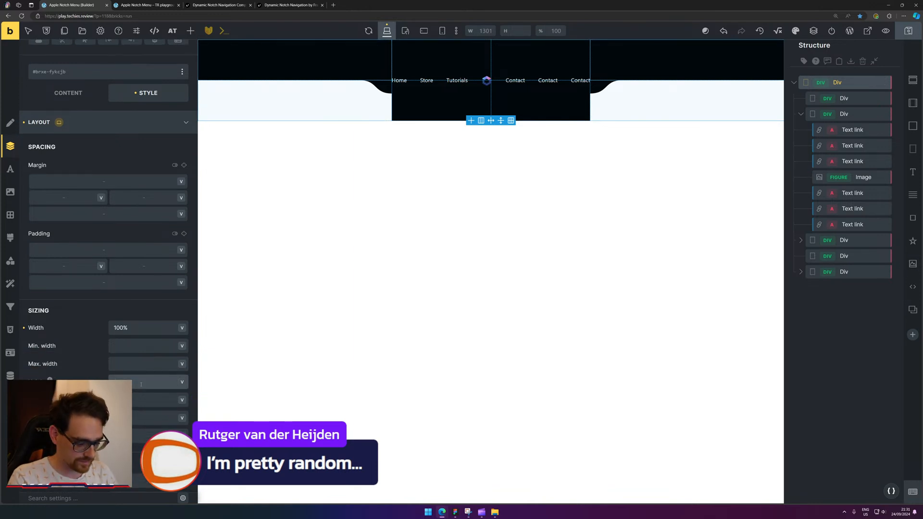
type("min-content")
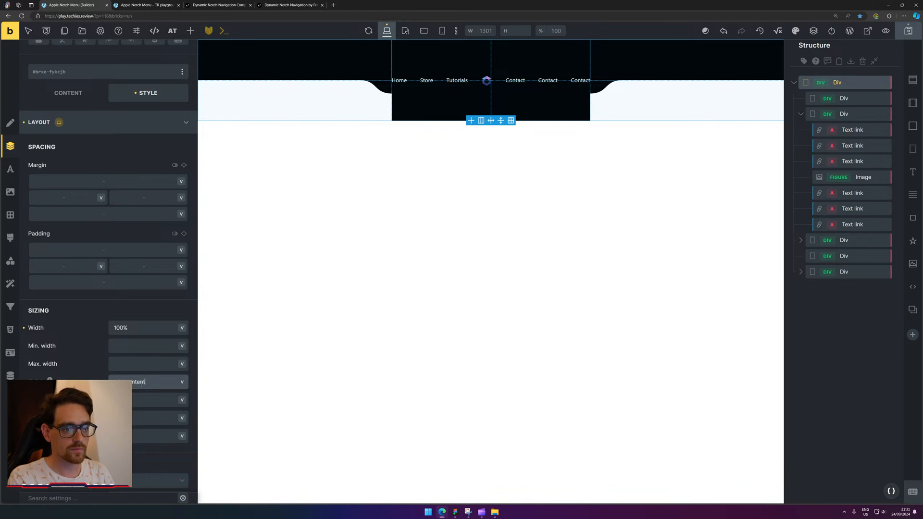
key("Return")
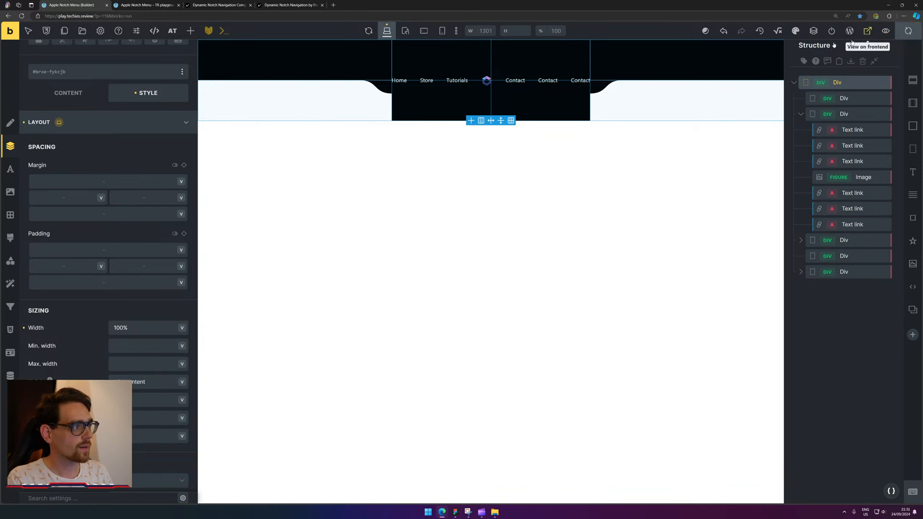
key("ctrl+s")
left_click(139, 5)
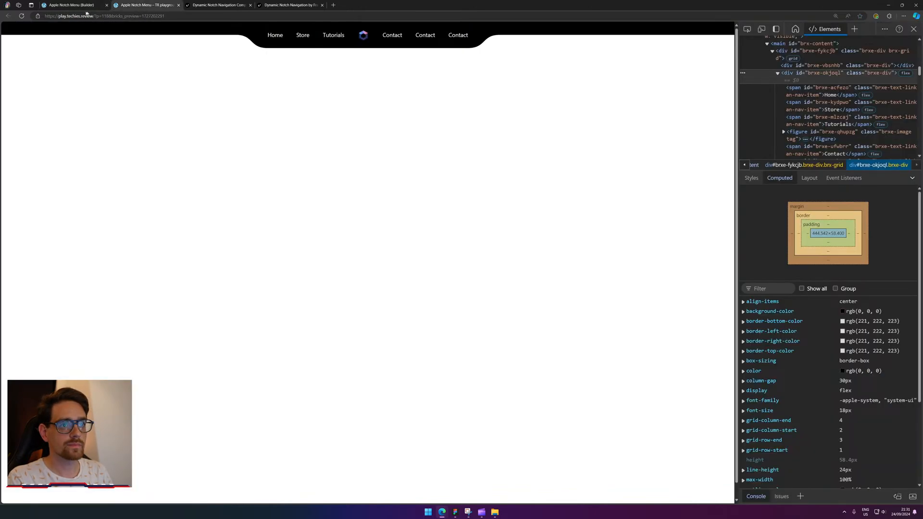
Reload the preview and delete the #wpadminbar element in DevTools.
left_click(21, 16)
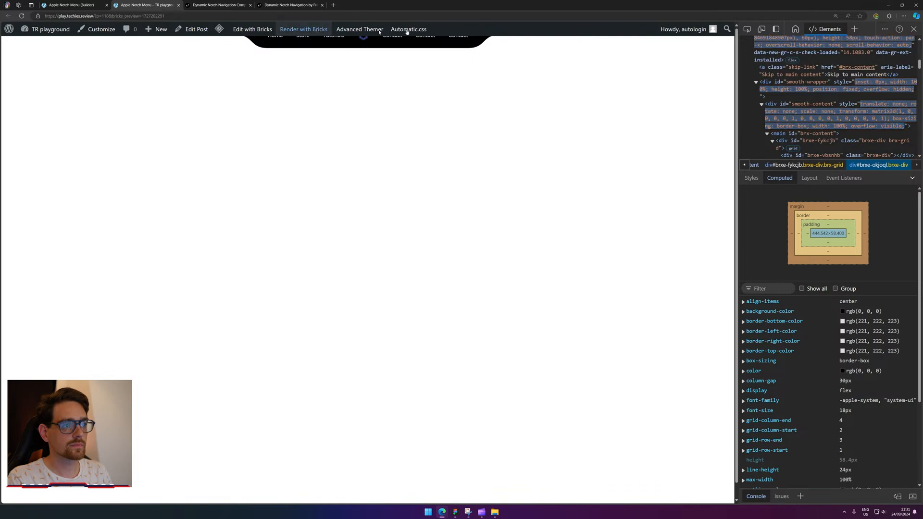
right_click(478, 29)
left_click(527, 193)
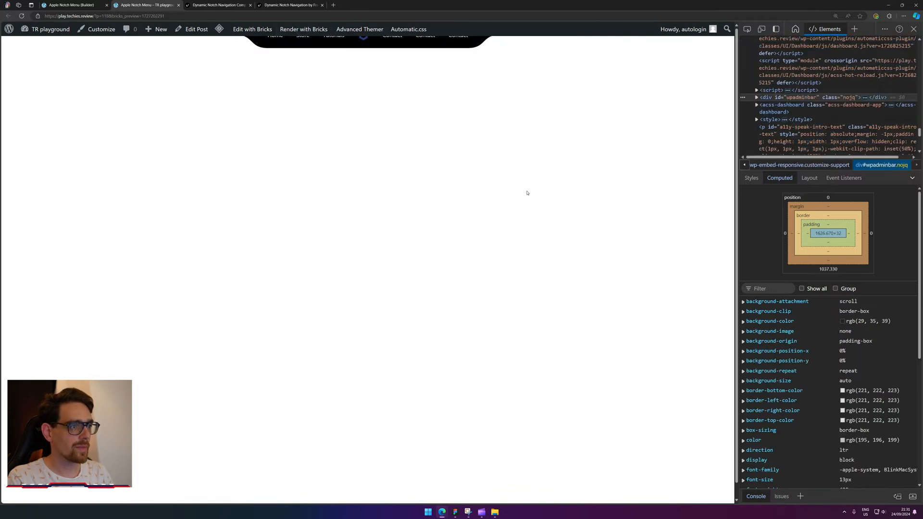
key("Delete")
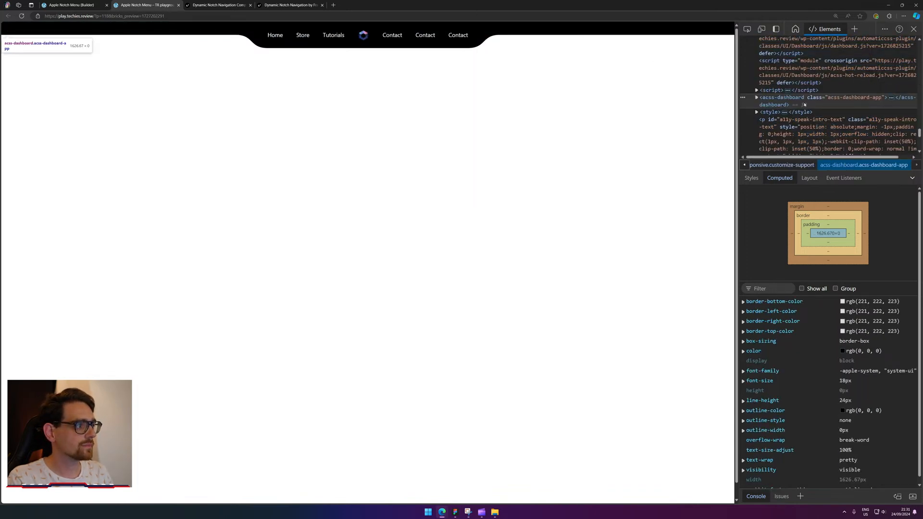
Inspect the nav grid div #brxe-fykcjb and confirm its computed height is 58.4px.
left_click(747, 28)
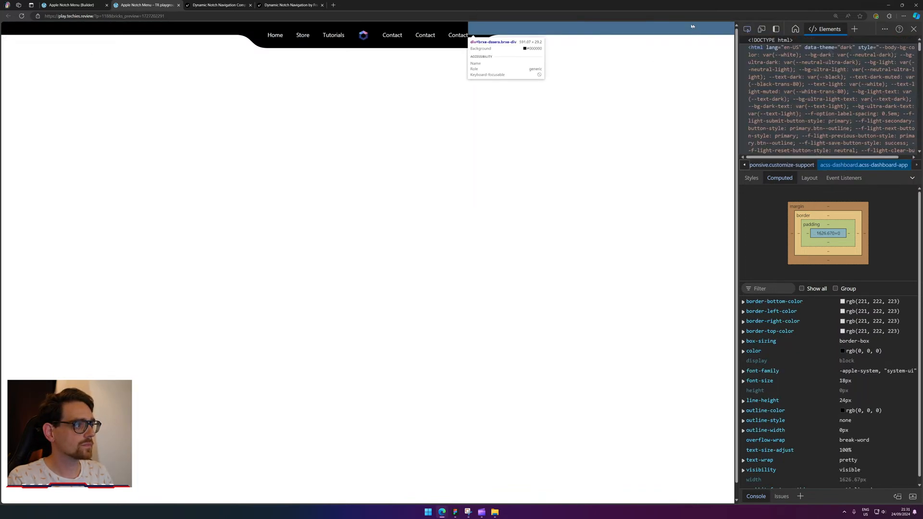
left_click(443, 34)
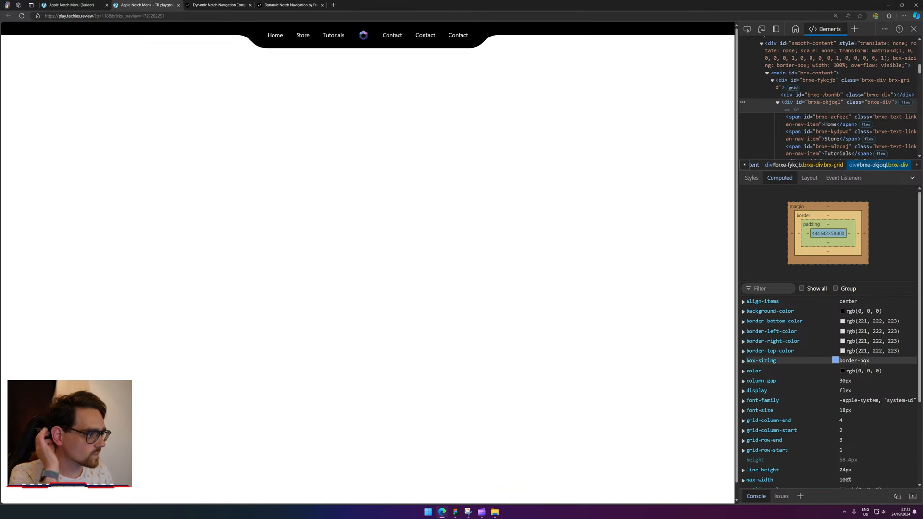
scroll(860, 365, "down", 1)
scroll(871, 381, "down", 2)
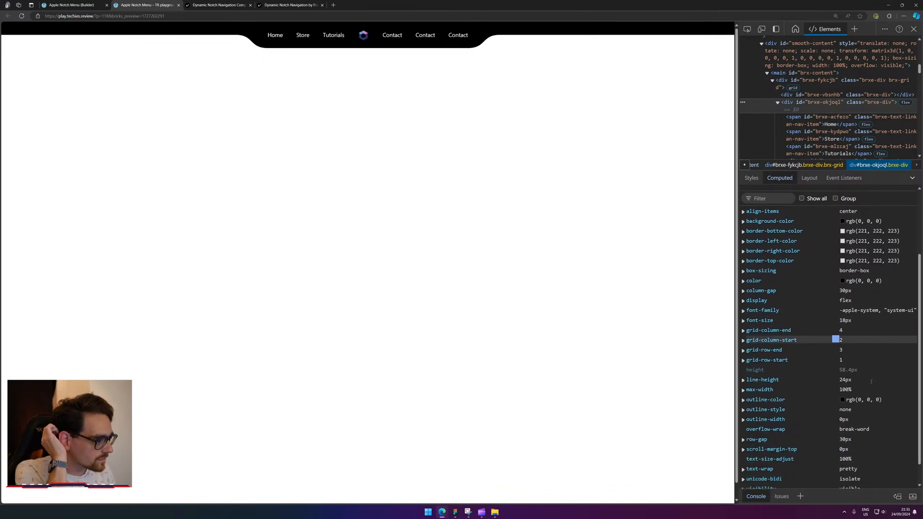
scroll(871, 380, "up", 3)
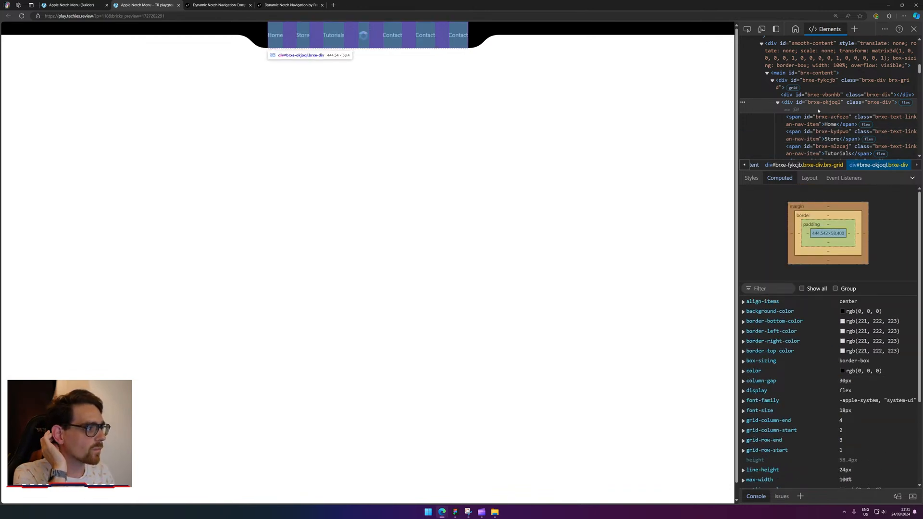
left_click(821, 87)
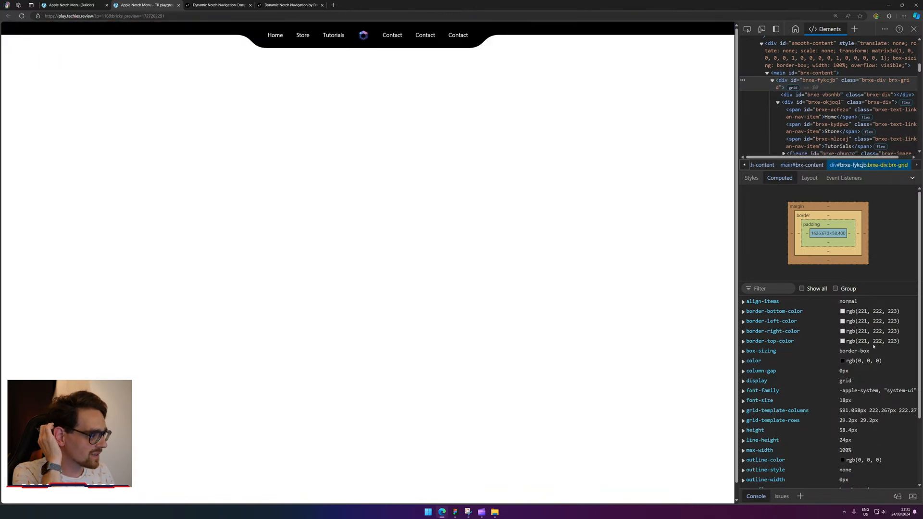
left_click(857, 430)
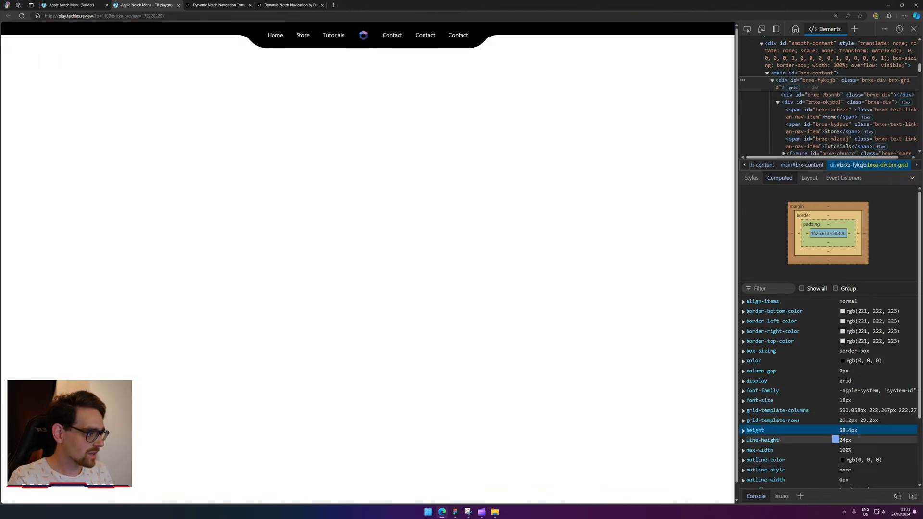
Review the grid's min-content height rule, then select the black link container #brxe-okjoql.
left_click(833, 430)
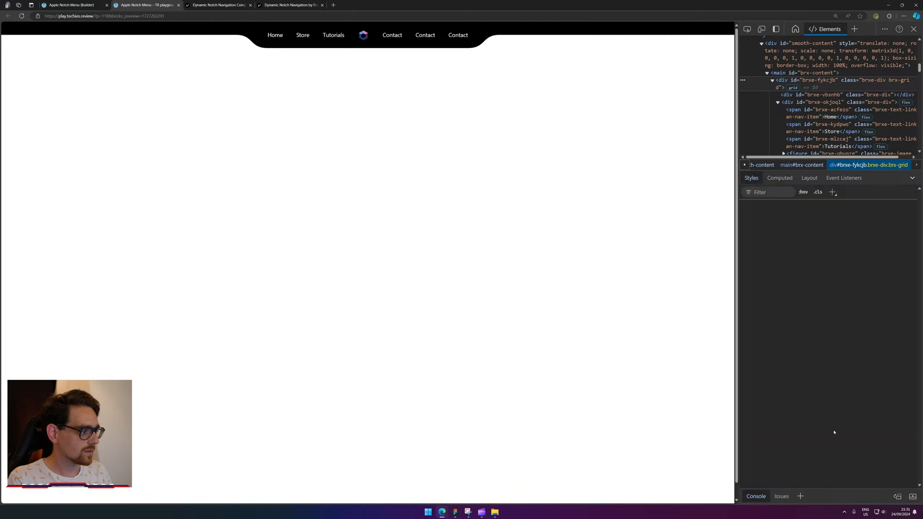
left_click(791, 270)
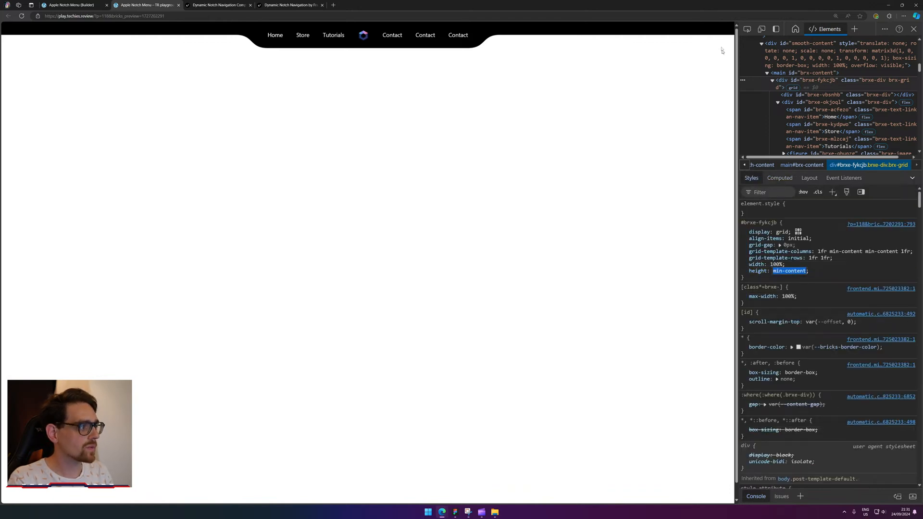
left_click(752, 29)
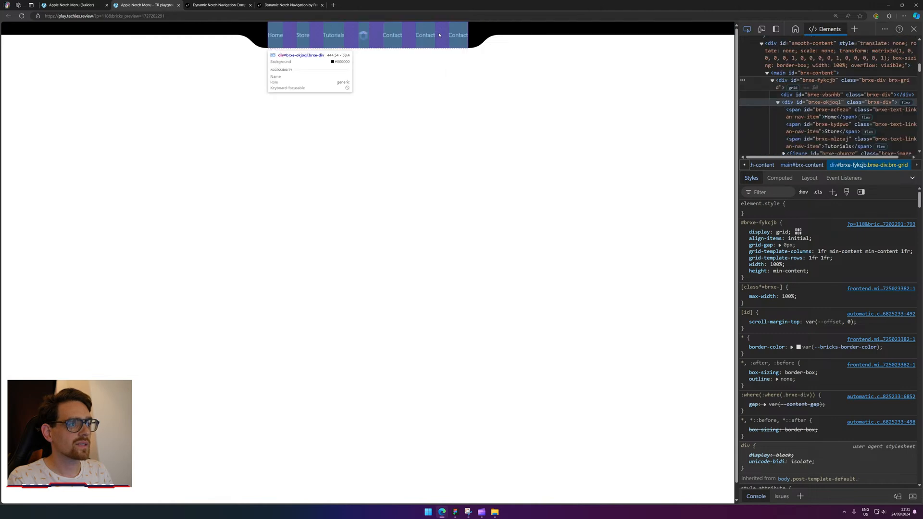
left_click(455, 28)
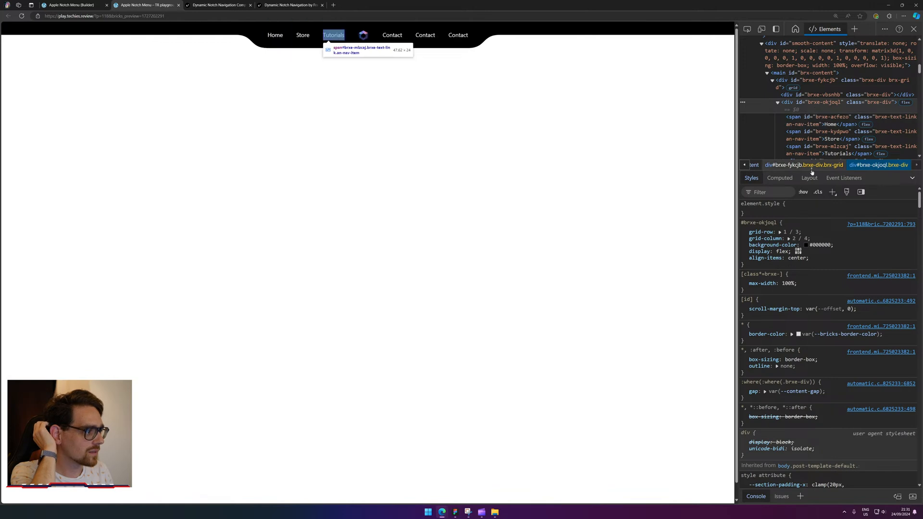
Add padding: 0 and margin: 0 to the #brxe-okjoql rule, then select the Home link.
left_click(829, 265)
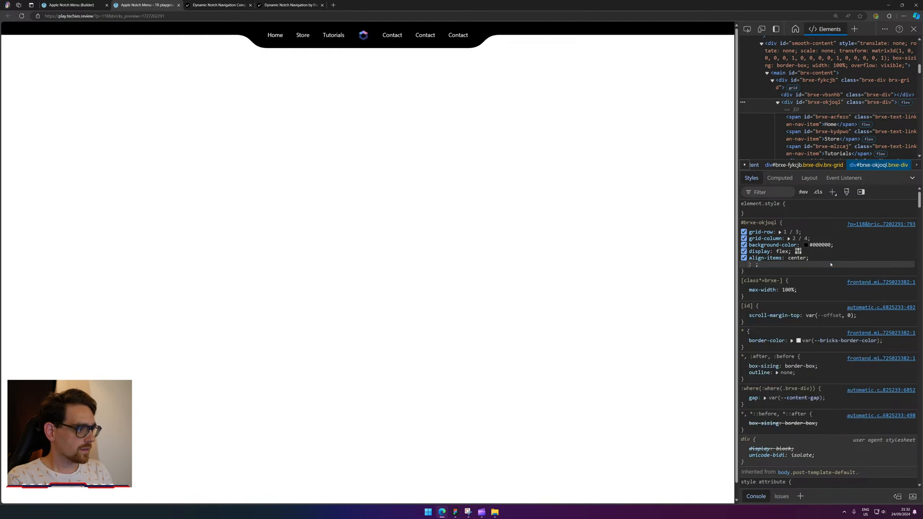
type("padding")
key("Tab")
type("0")
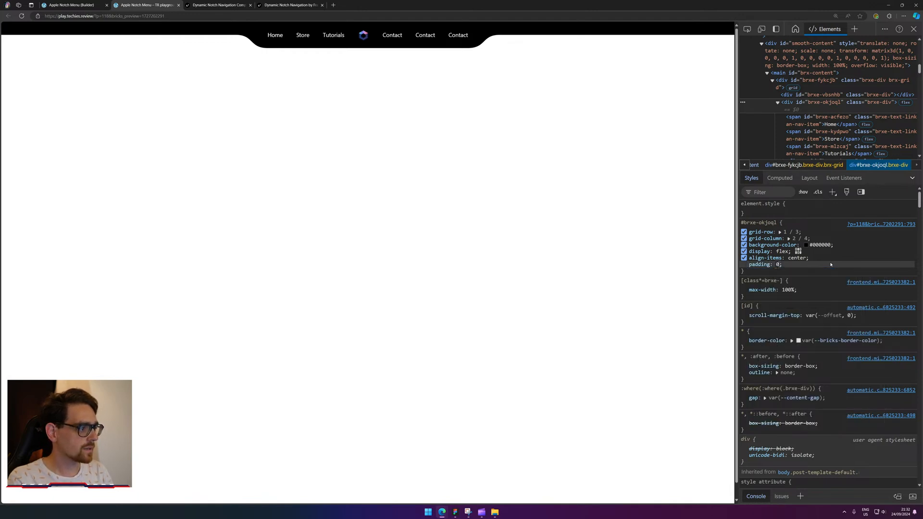
key("Tab")
type("marg")
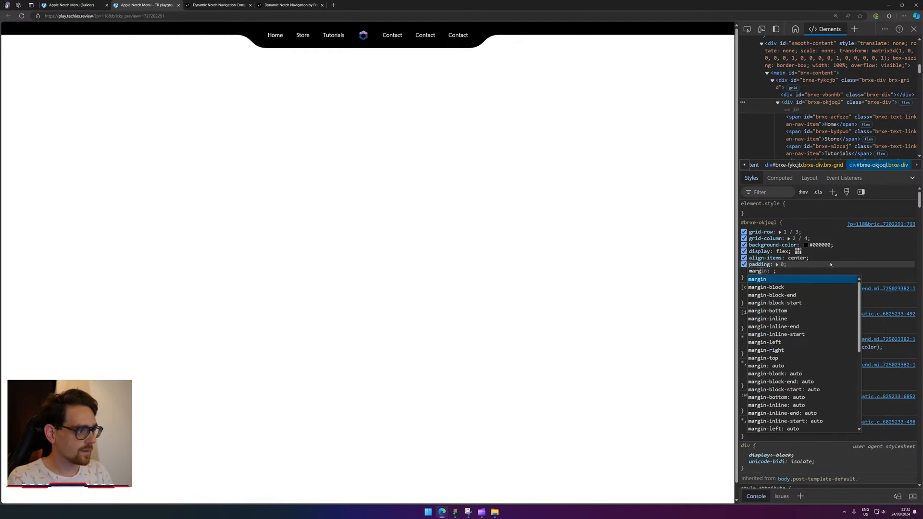
key("Tab")
type("0")
key("Tab")
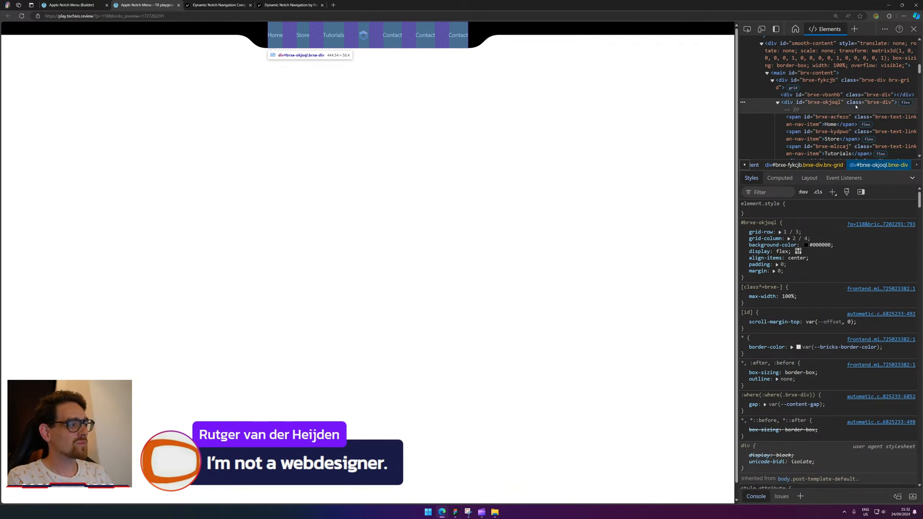
left_click(837, 119)
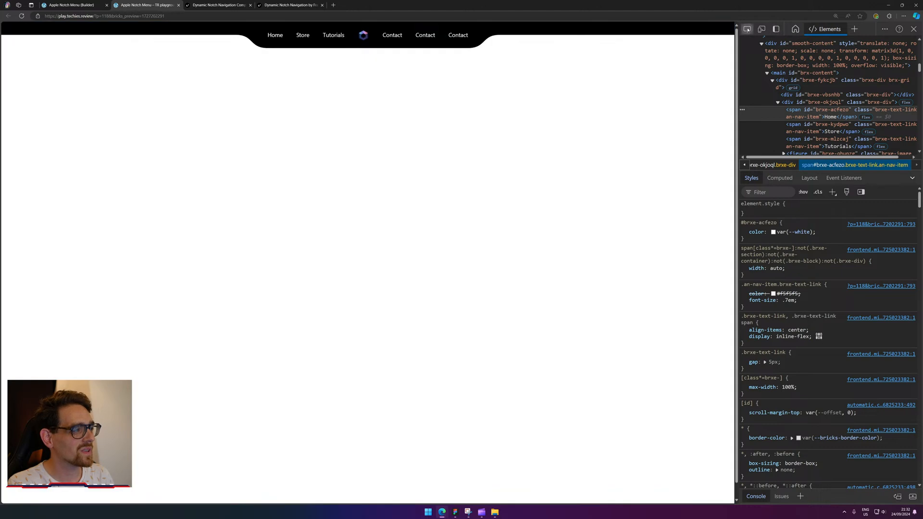
Test height: fit-content on the nav div, then disable that declaration.
left_click(747, 29)
left_click(450, 27)
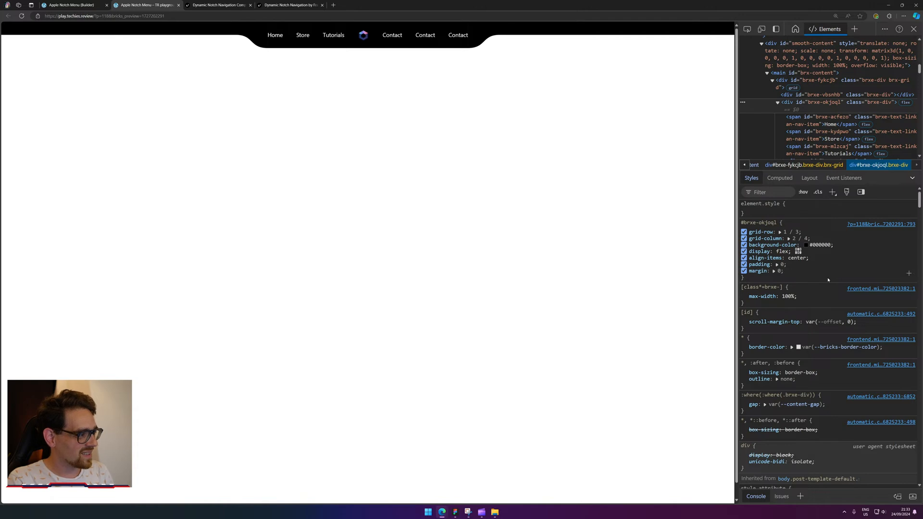
left_click(824, 277)
type("he")
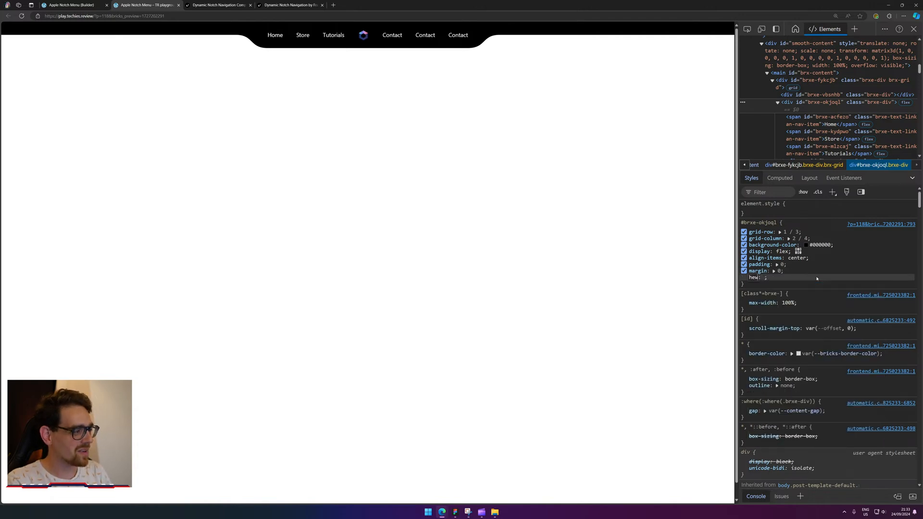
key("Tab")
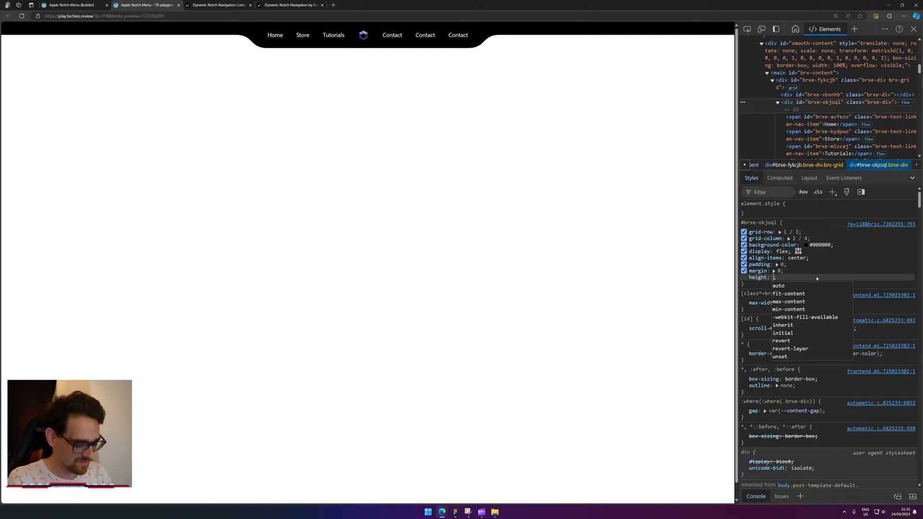
type("100px")
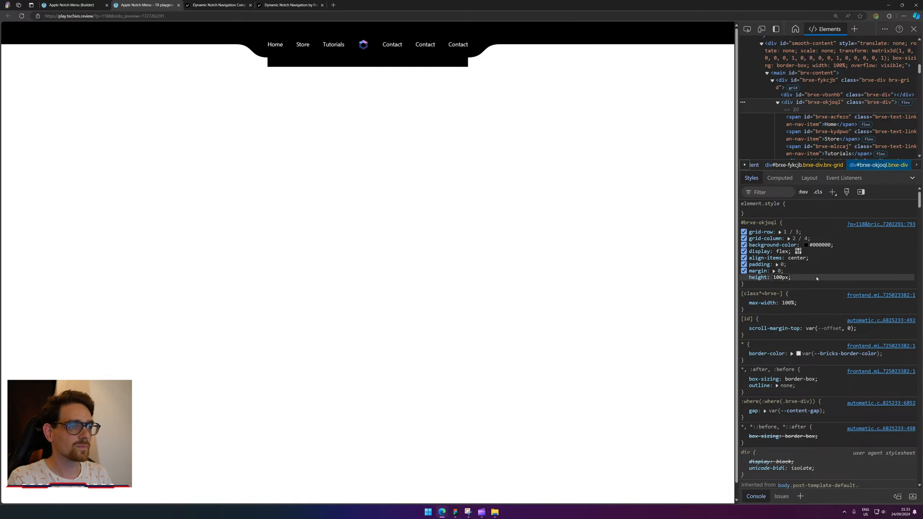
key("BackSpace")
key("BackSpace")
key("BackSpace")
key("BackSpace")
key("BackSpace")
type("fit-content")
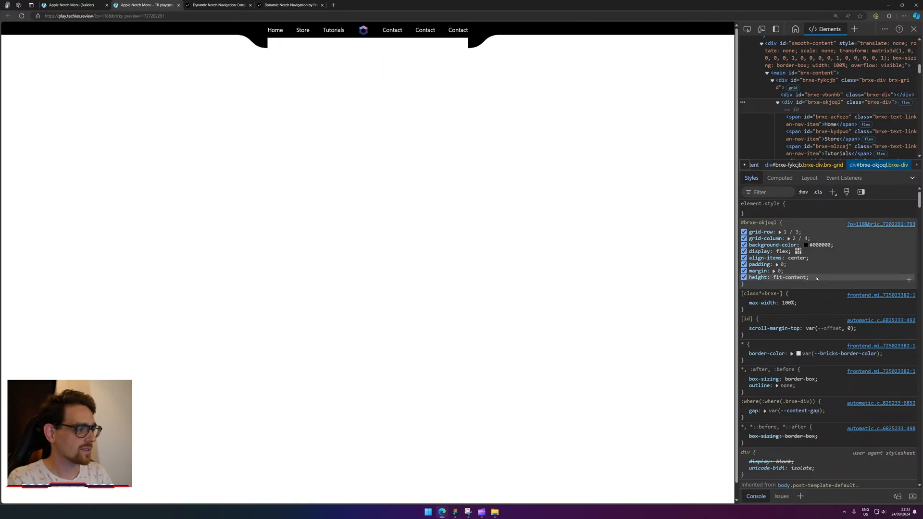
key("Return")
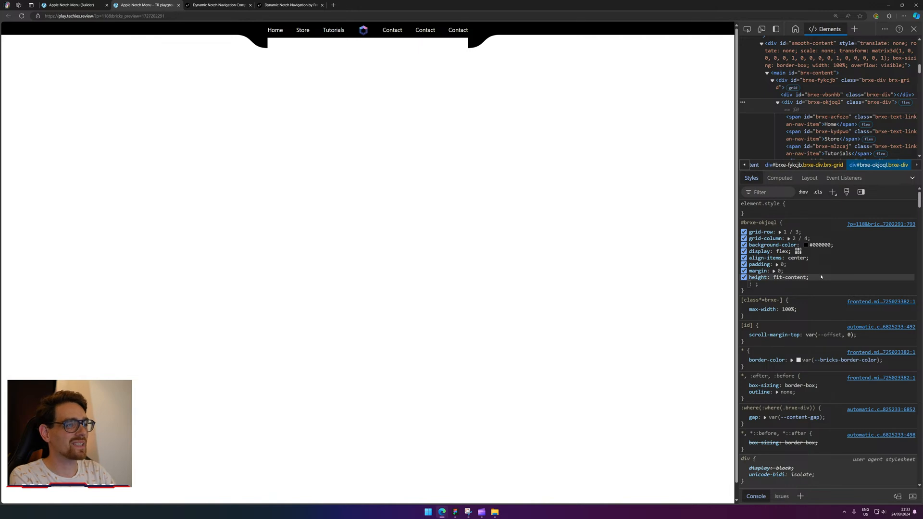
key("Escape")
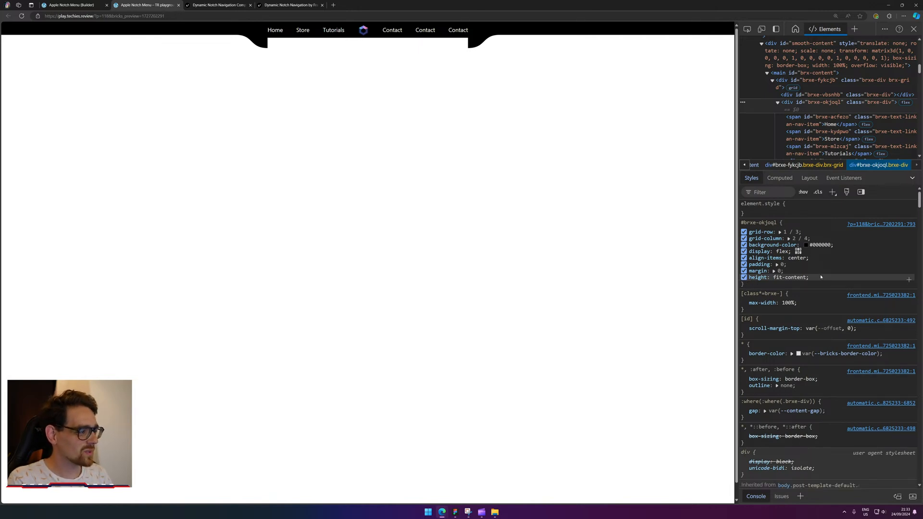
left_click_drag(811, 278, 749, 278)
key("ctrl+c")
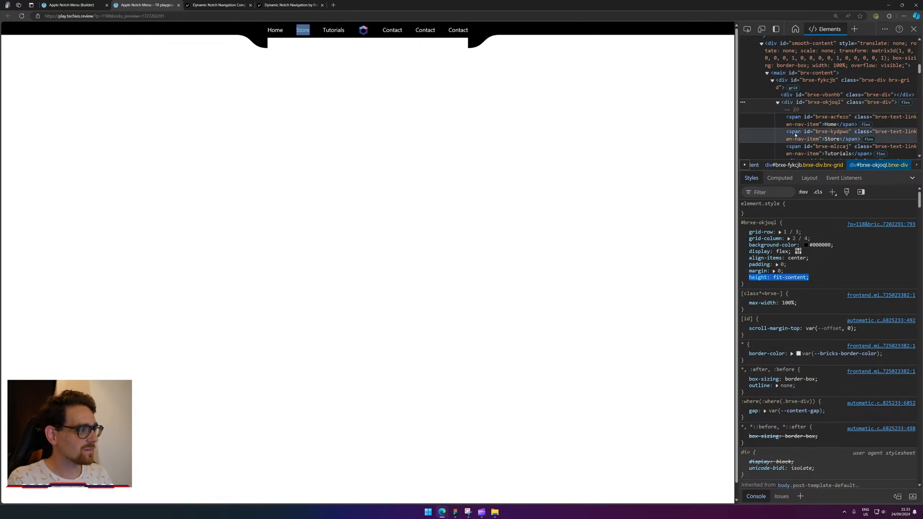
left_click(743, 278)
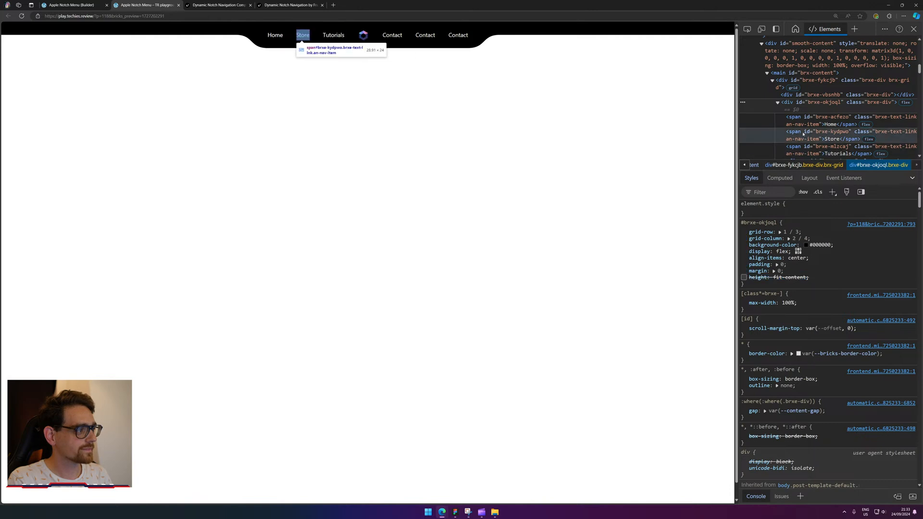
Paste height: fit-content into the parent grid #brxe-fykcjb's rule.
left_click(812, 165)
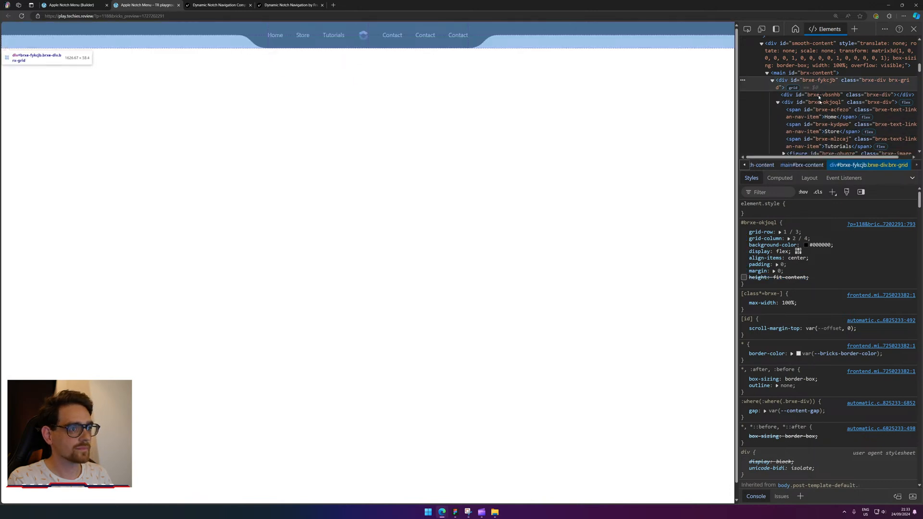
left_click(811, 279)
key("ctrl+v")
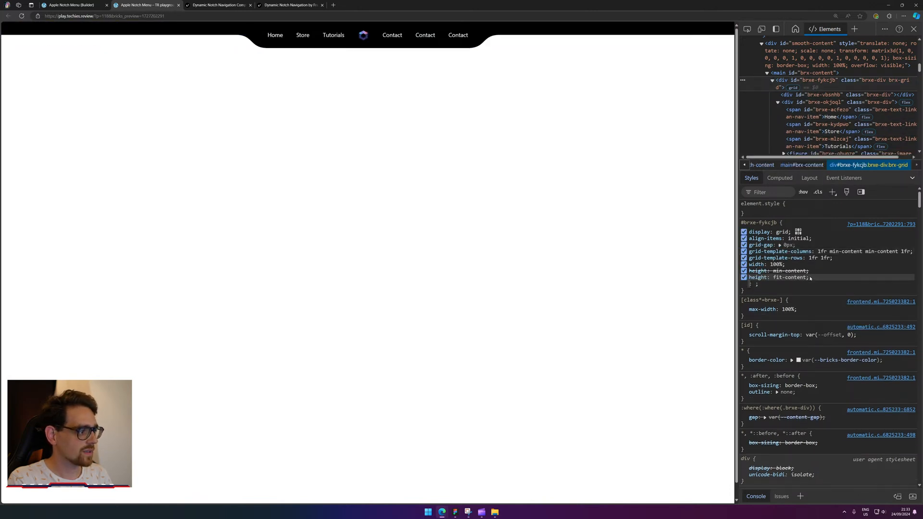
left_click(814, 286)
left_click(765, 279)
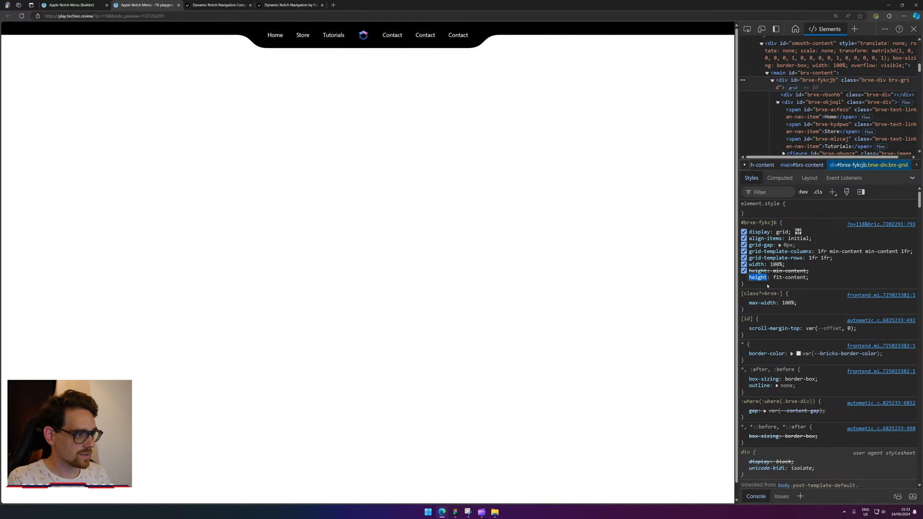
Rename the new property to max-height and adjust its value from 10px to 38px.
key("Left")
type("max-")
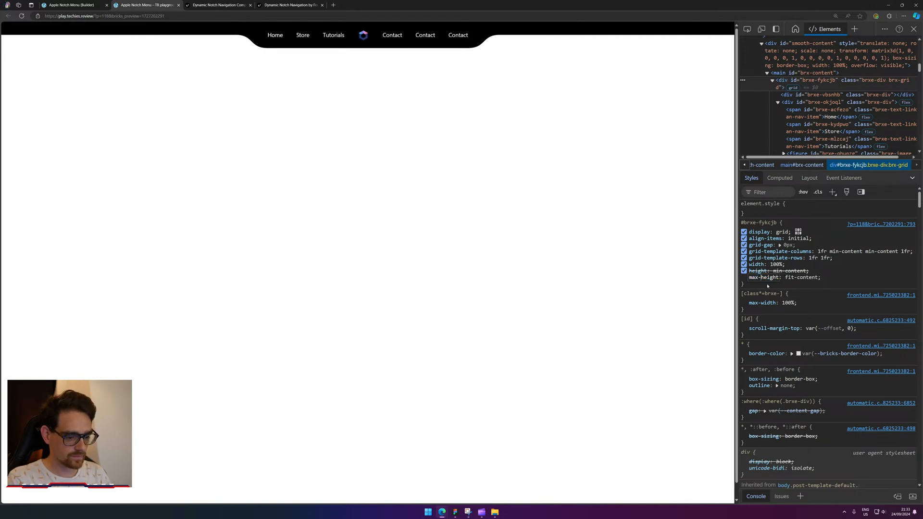
key("Tab")
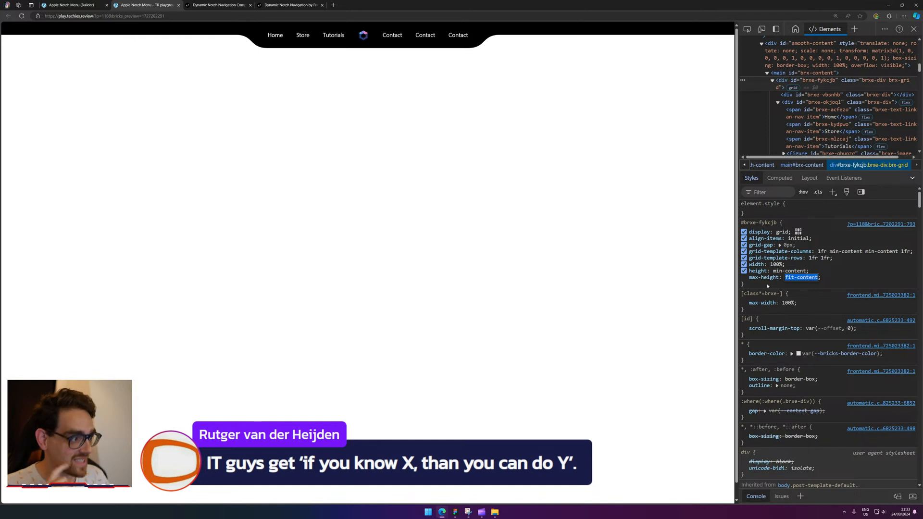
type("10px")
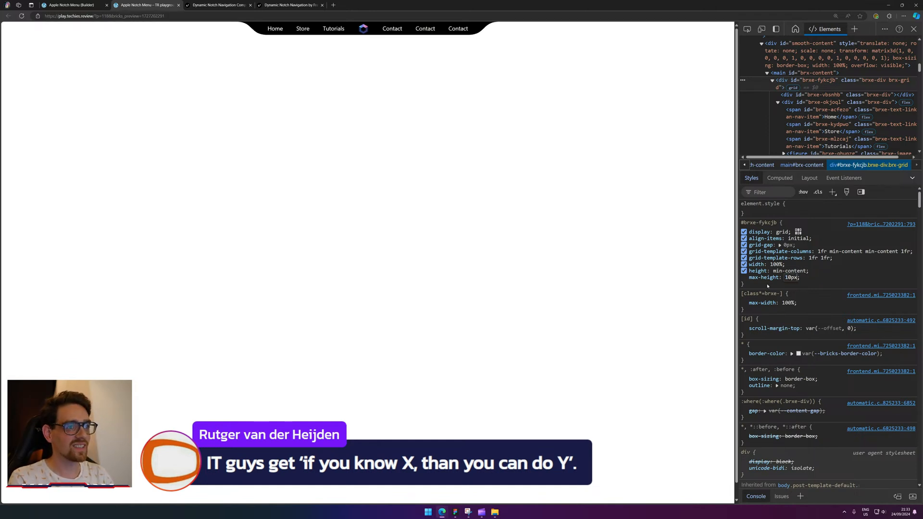
key("shift+Up")
key("shift+Up")
key("shift+Up")
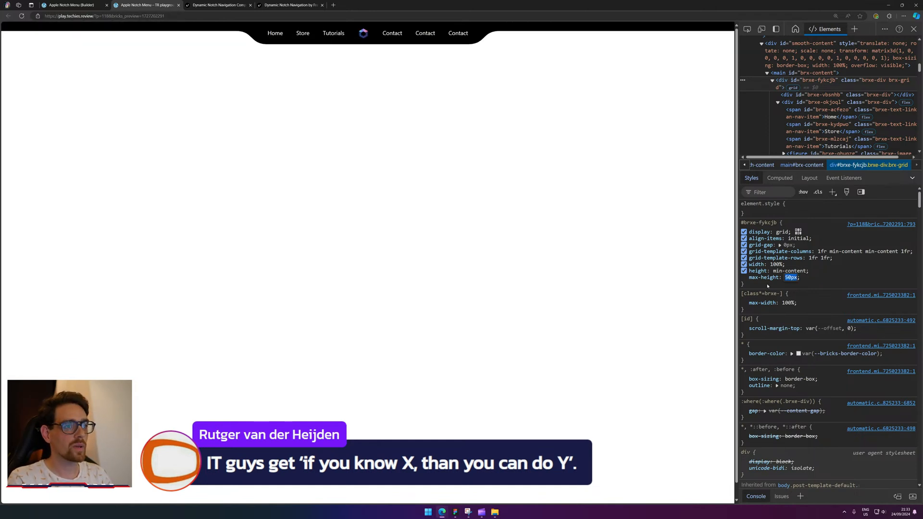
key("Up")
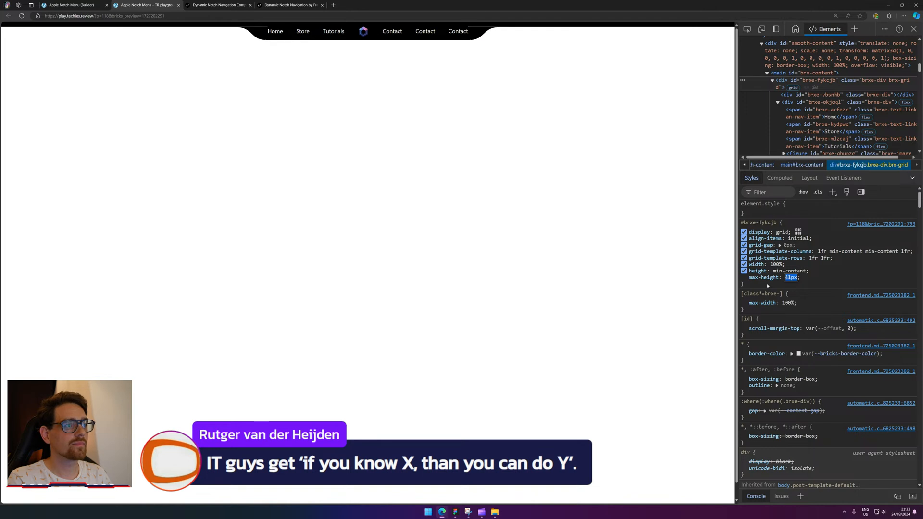
key("Up")
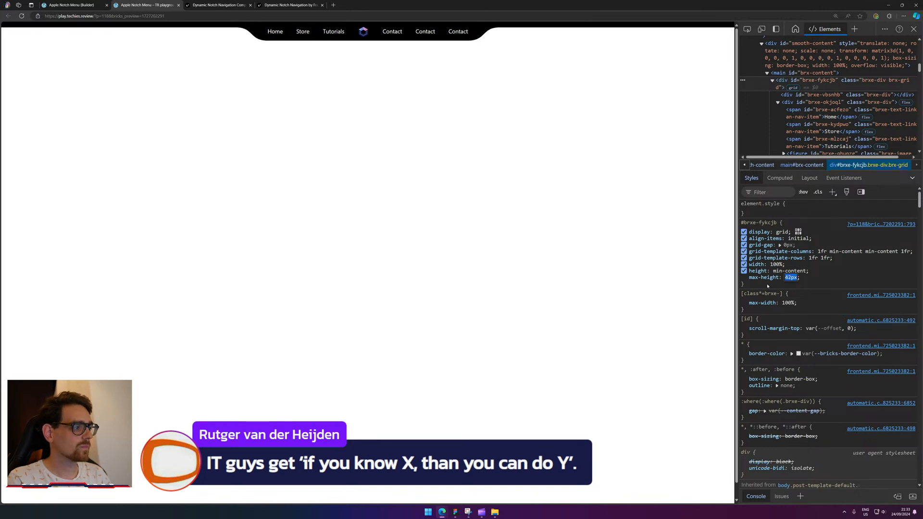
key("Down")
key("Down")
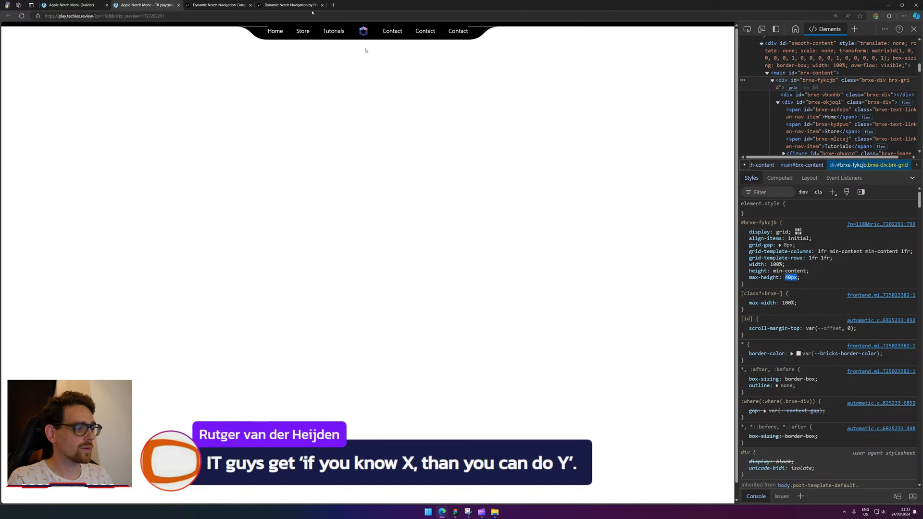
key("Down")
key("Down")
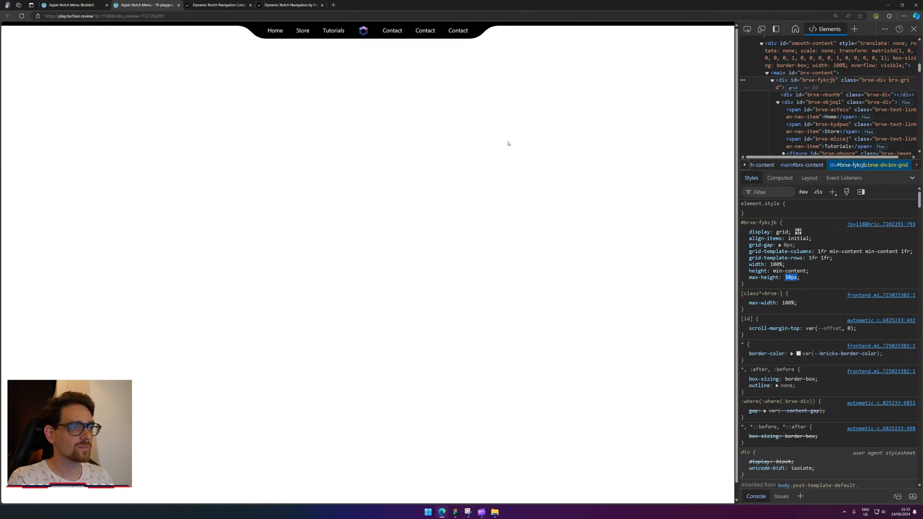
Clear the grid's fit-content Height in the builder, save, and reload the frontend preview.
left_click(87, 5)
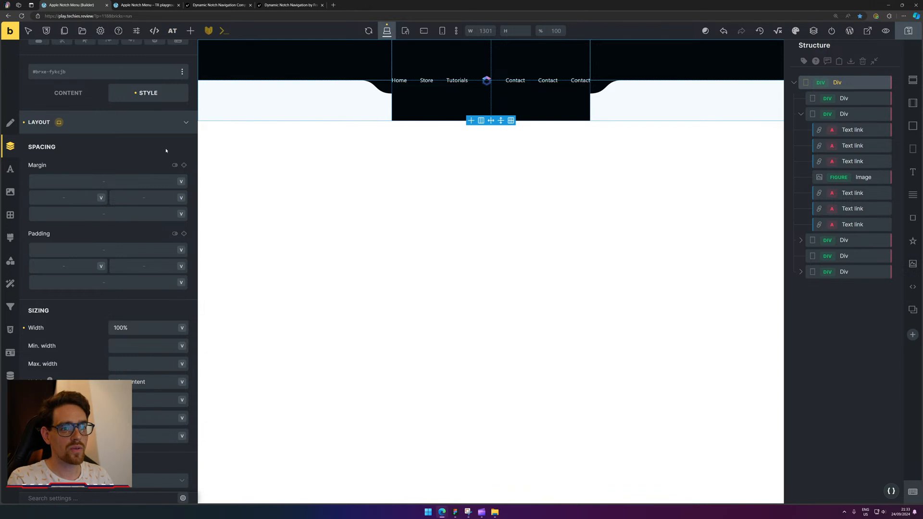
triple_click(153, 387)
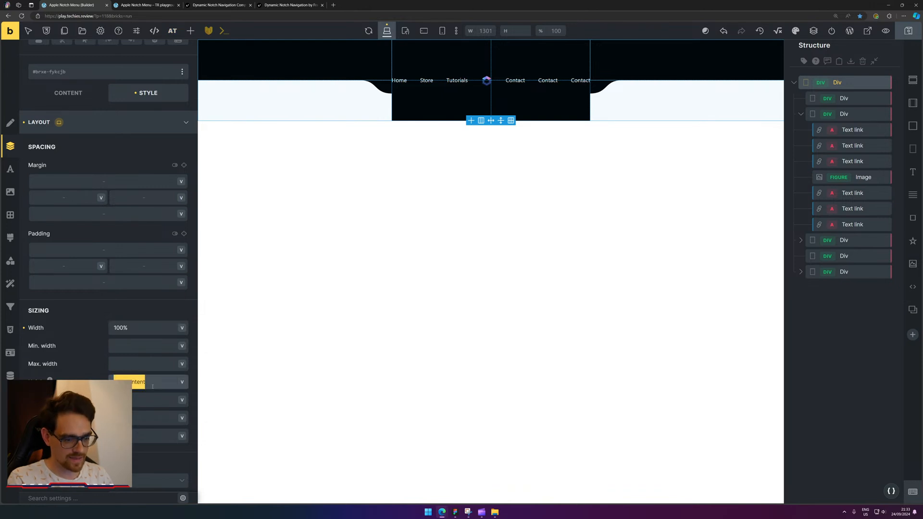
key("BackSpace")
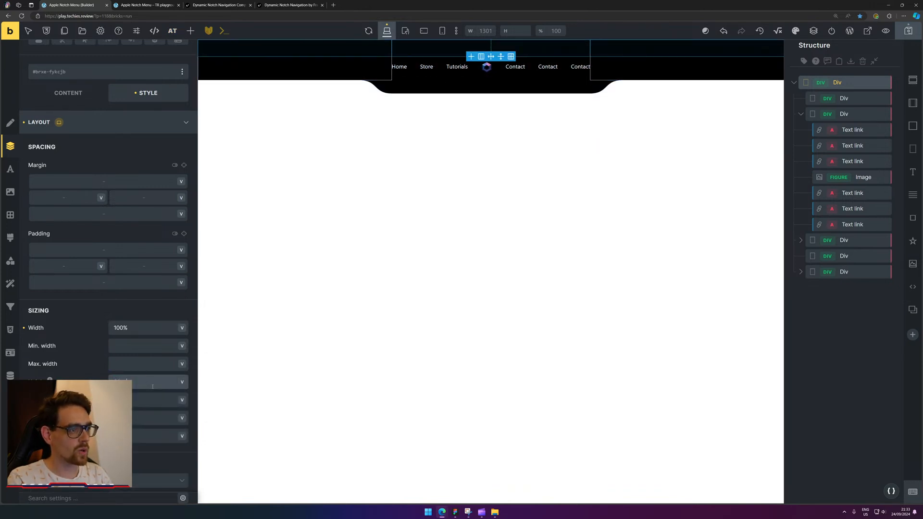
key("ctrl+s")
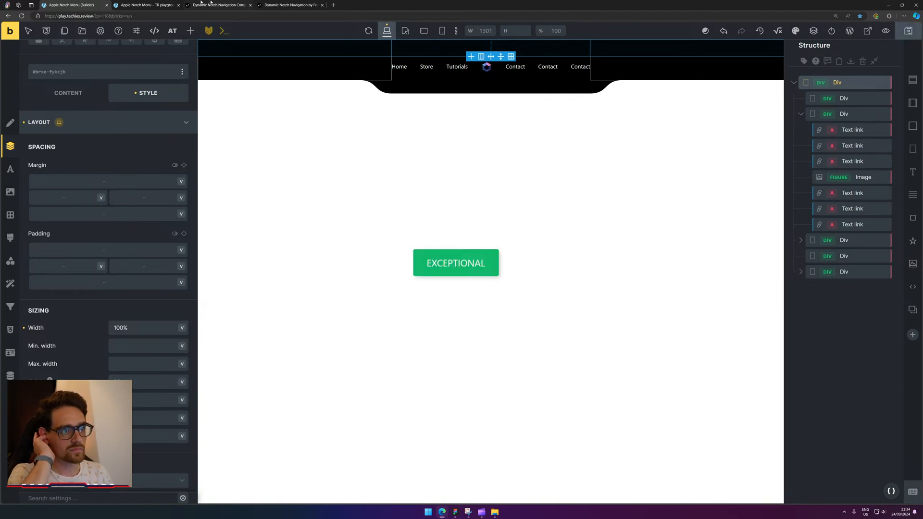
left_click(161, 3)
left_click(21, 17)
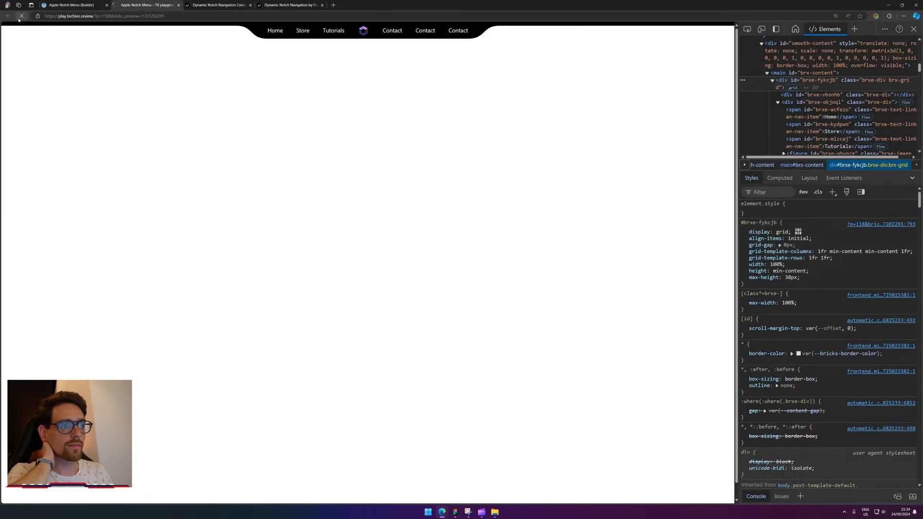
Inspect the WordPress admin bar and delete its wpadminbar node from the DOM.
right_click(469, 30)
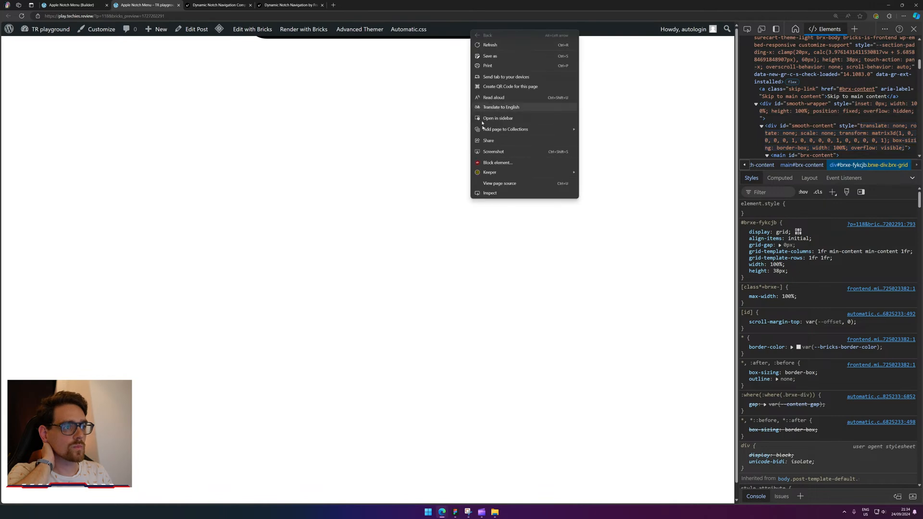
left_click(498, 196)
key("Delete")
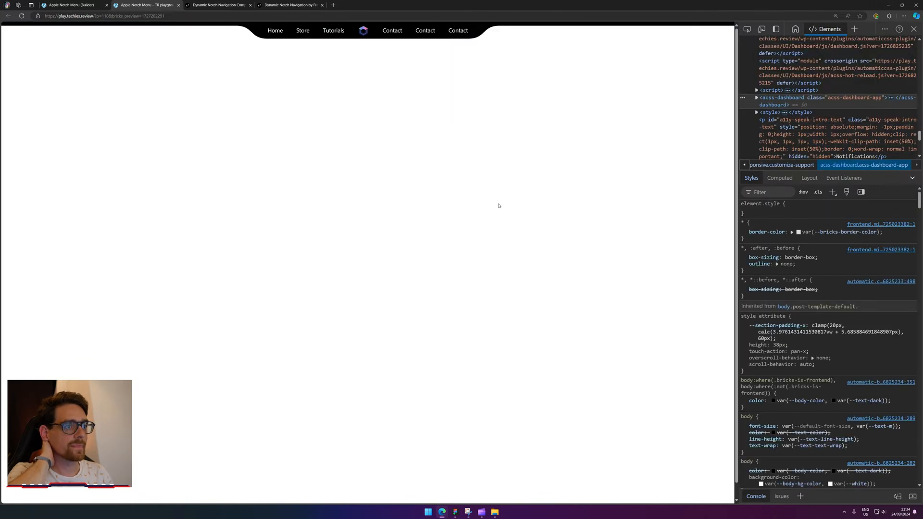
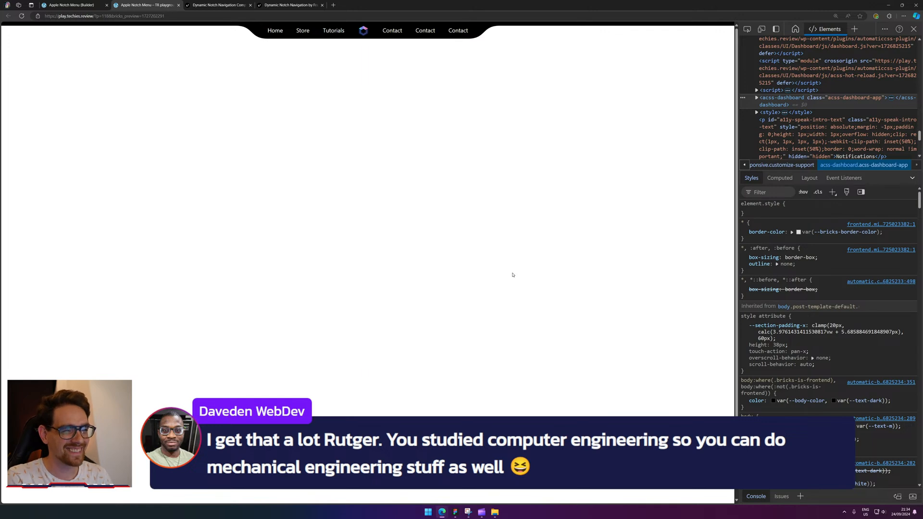
Inspect the notch nav on the frontend preview, then return to editing in the Builder.
left_click(82, 4)
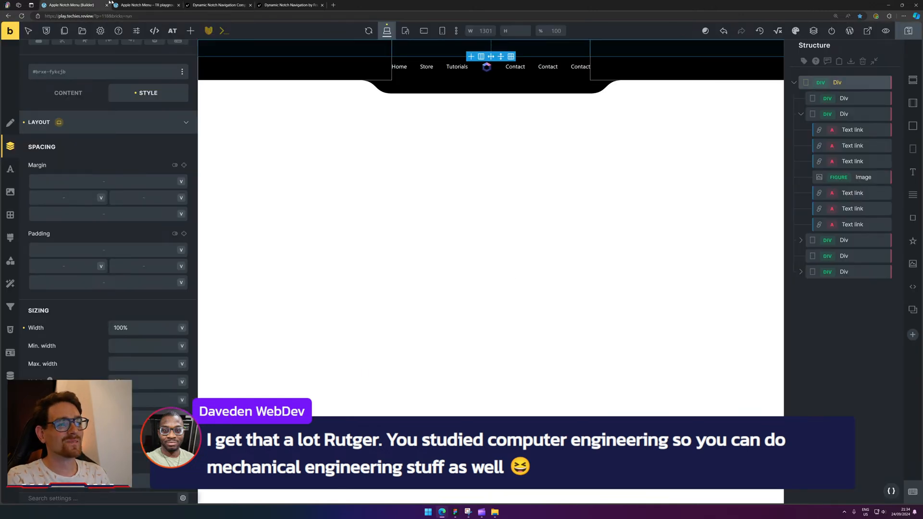
left_click(126, 4)
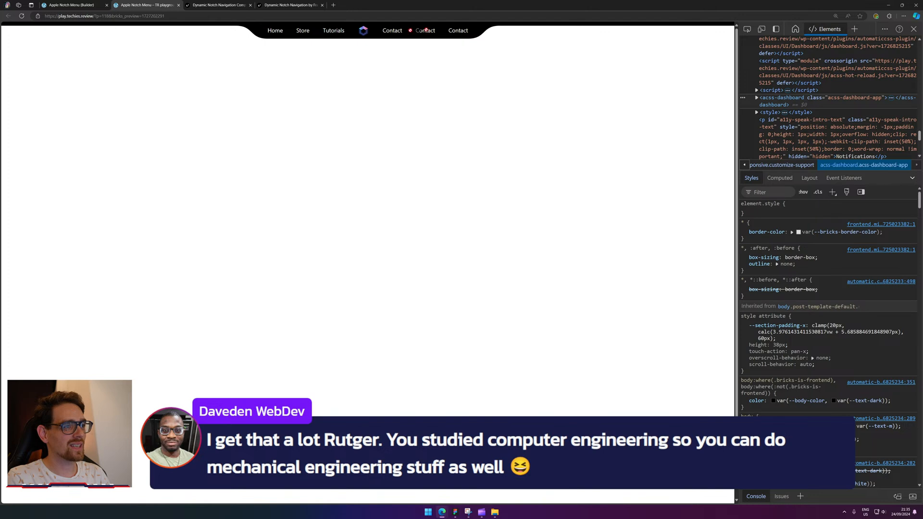
key("ctrl+a")
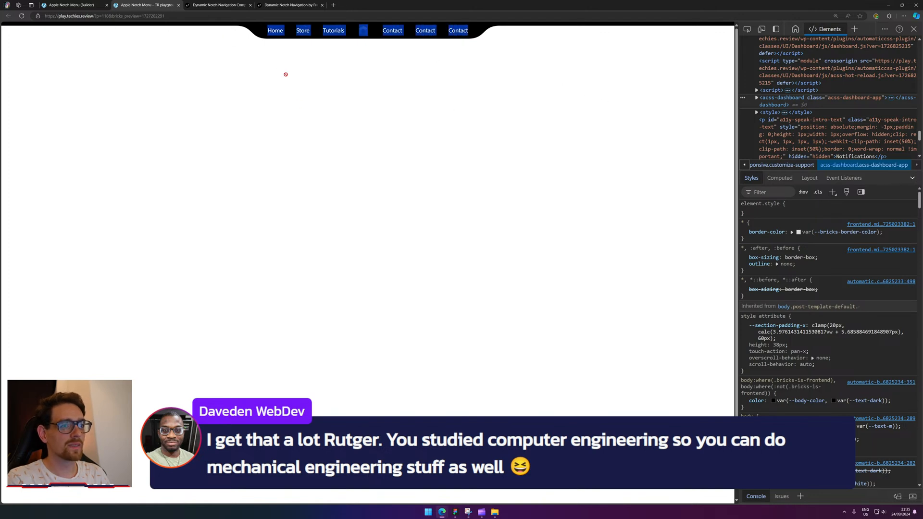
left_click(352, 66)
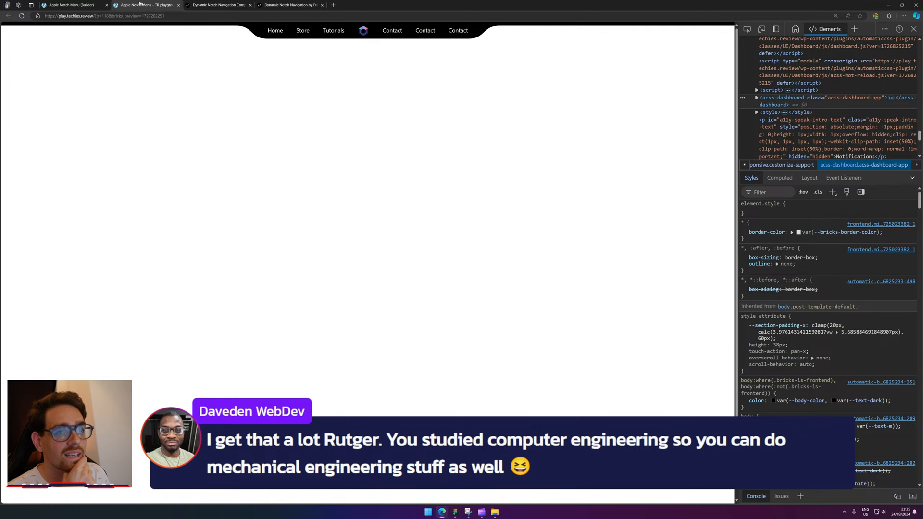
left_click(86, 5)
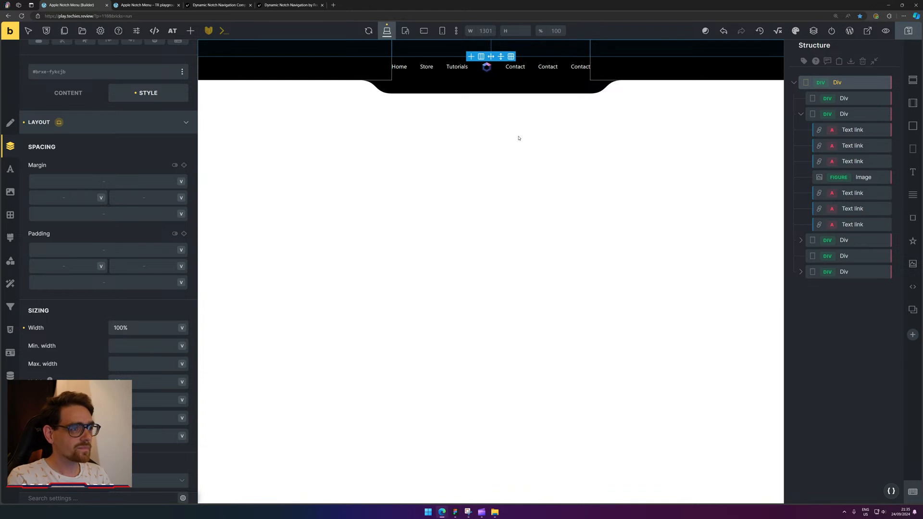
In the enlarged Bricksforge Timelines panel, add a folder holding the new Apple Notch Menu timeline.
left_click(209, 30)
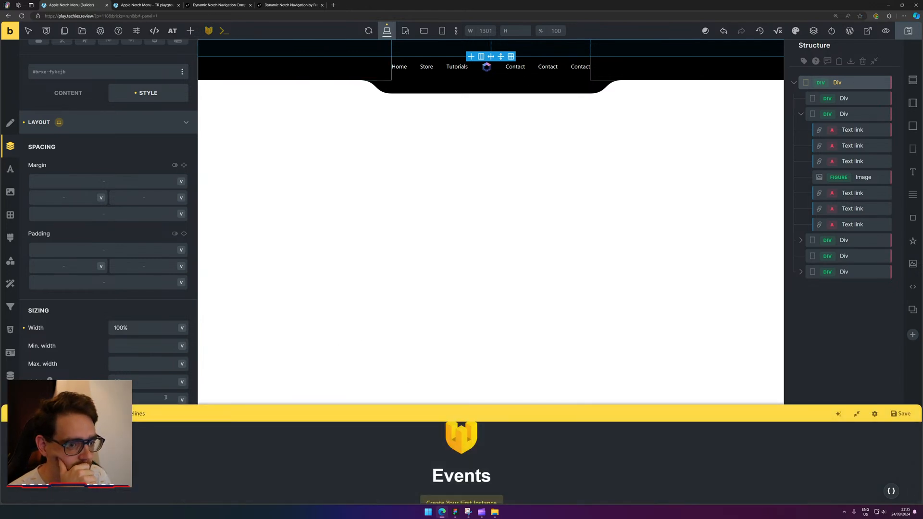
left_click(140, 413)
left_click_drag(250, 414, 263, 275)
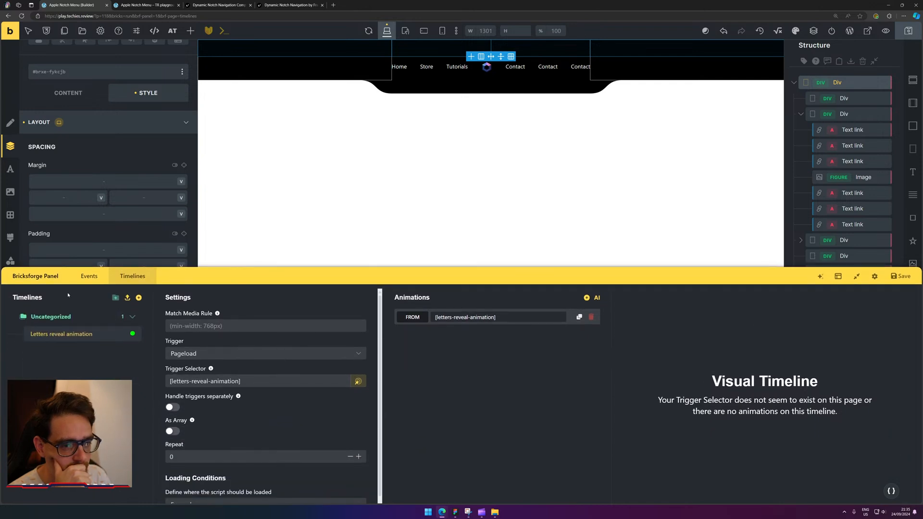
left_click(116, 299)
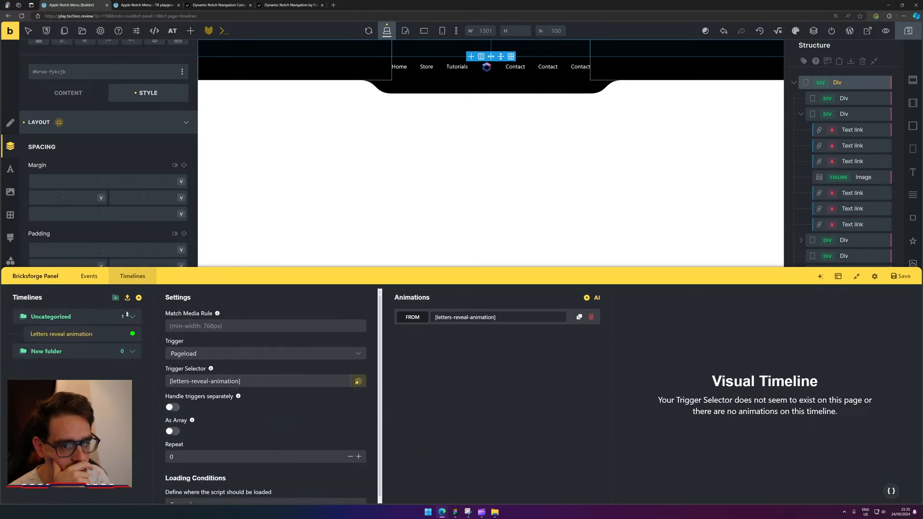
left_click(138, 299)
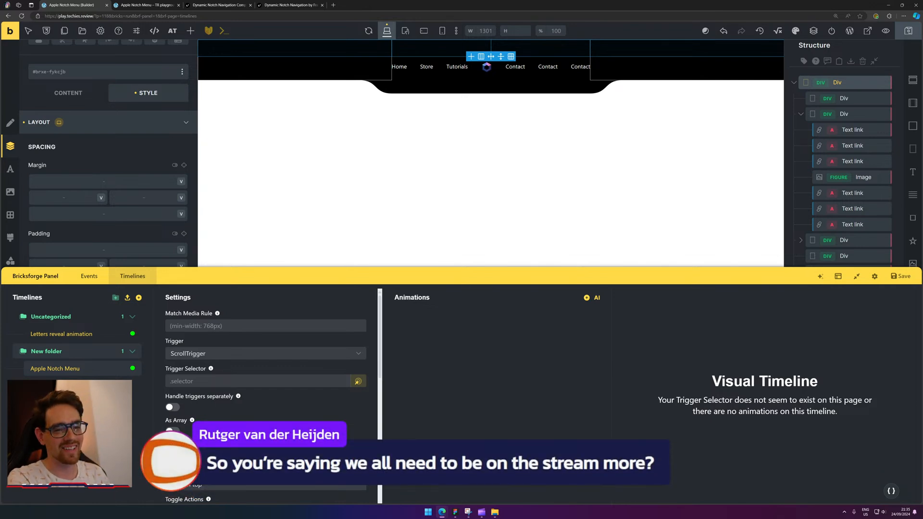
left_click(255, 328)
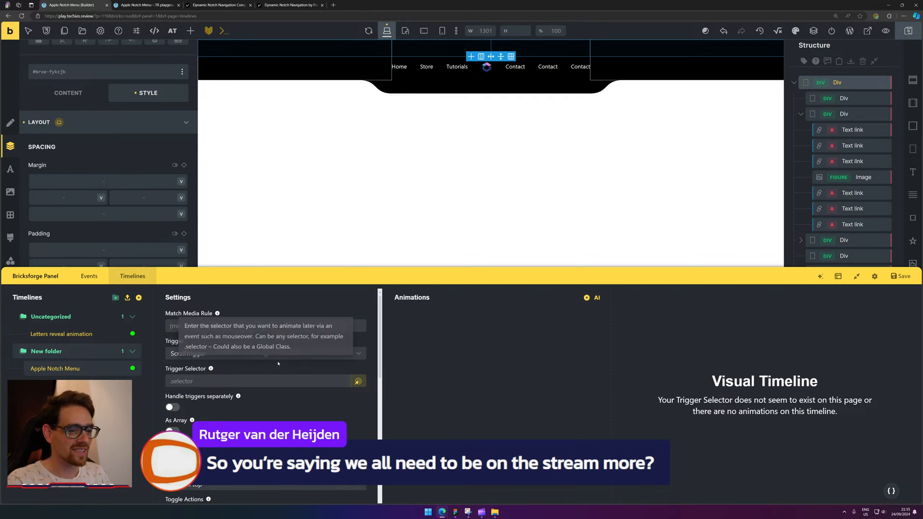
left_click(359, 353)
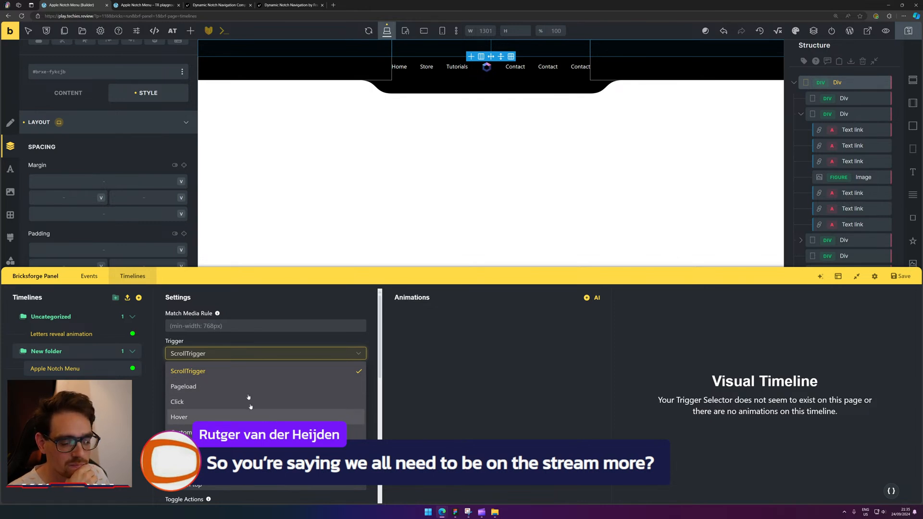
left_click(250, 371)
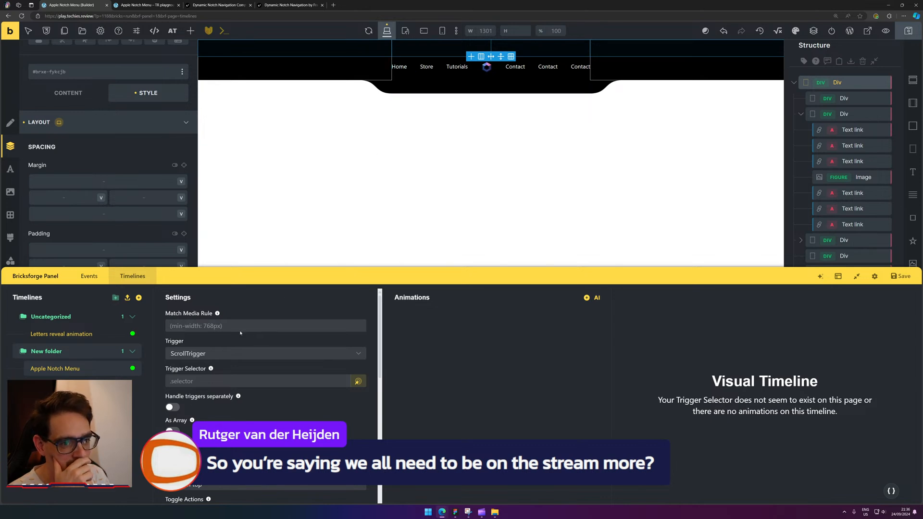
Set the timeline's trigger type to Pageload.
left_click(399, 67)
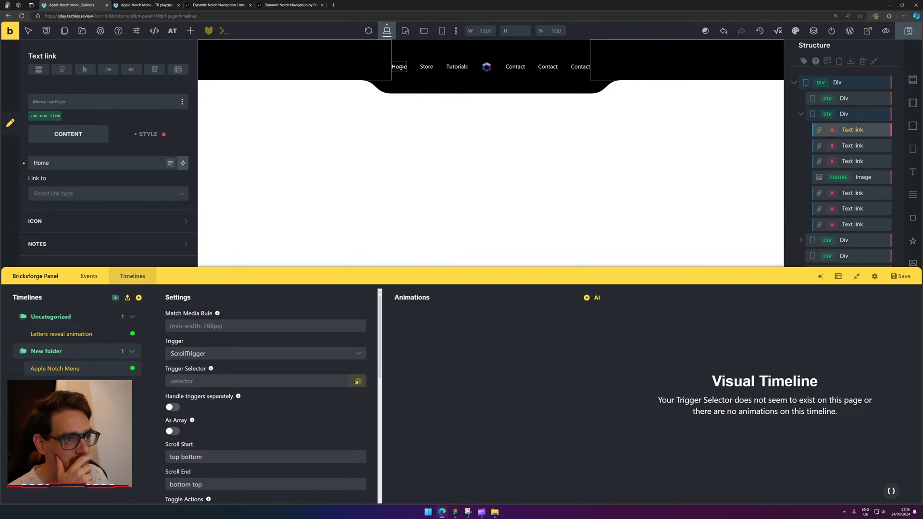
left_click(231, 353)
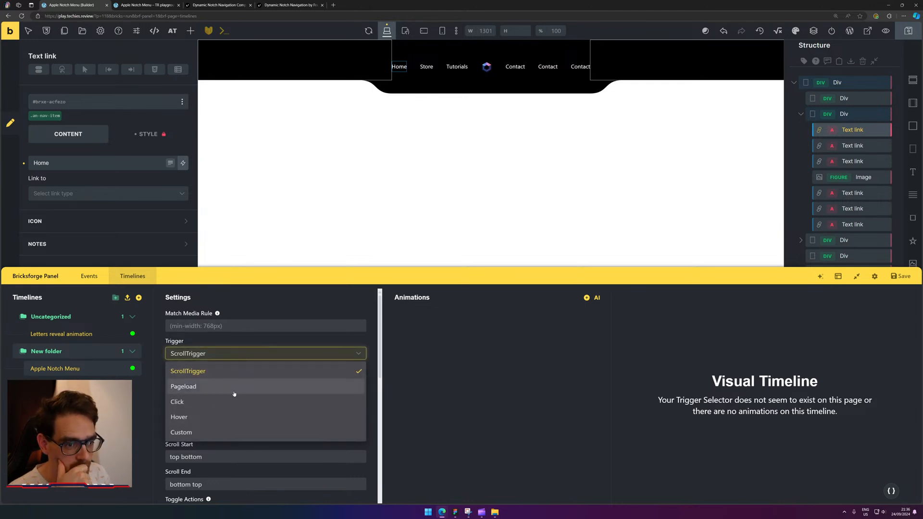
left_click(249, 387)
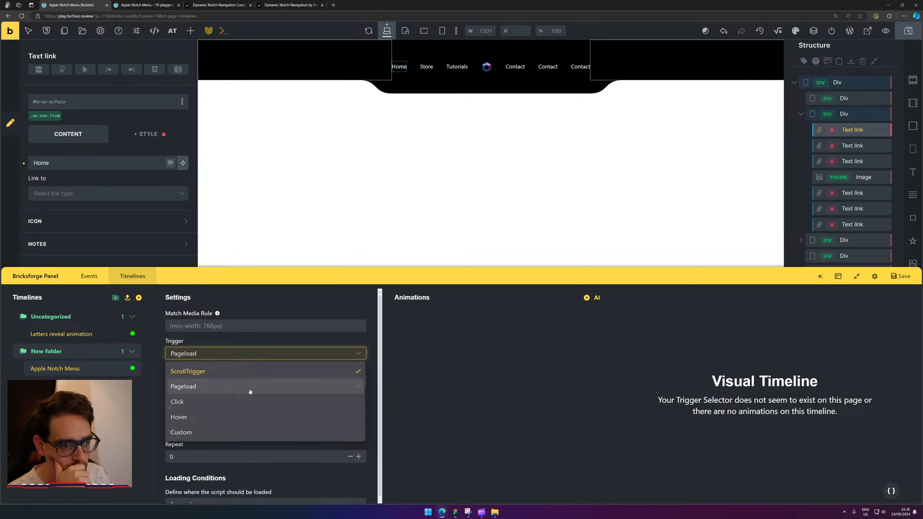
Set the trigger selector to .an-nav-item and add a first animation.
left_click(260, 383)
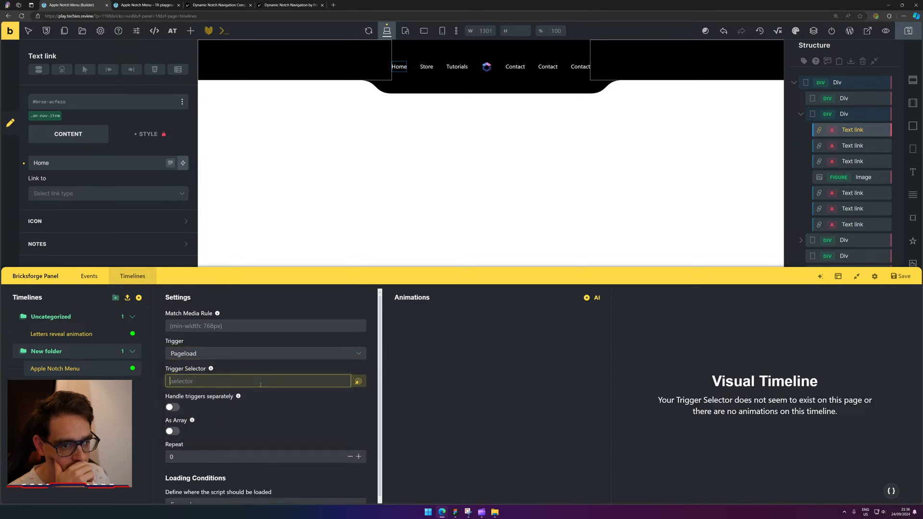
left_click(358, 381)
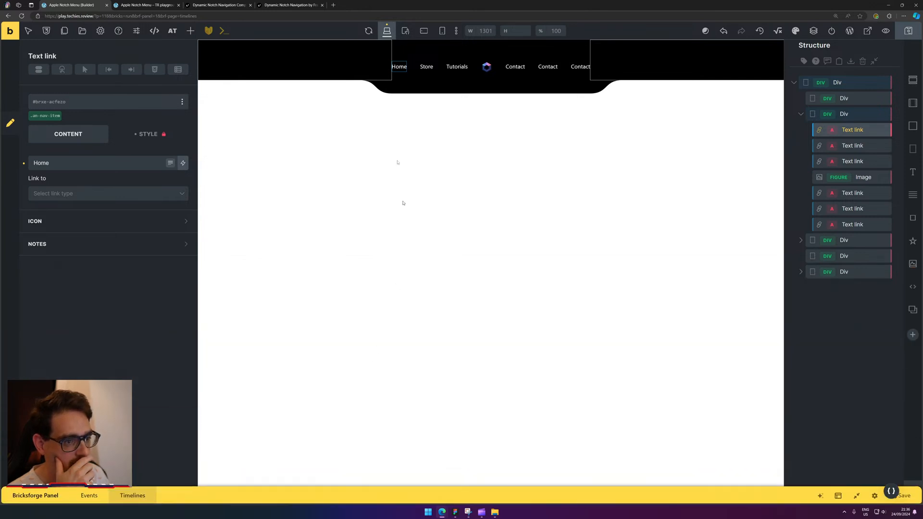
left_click(399, 71)
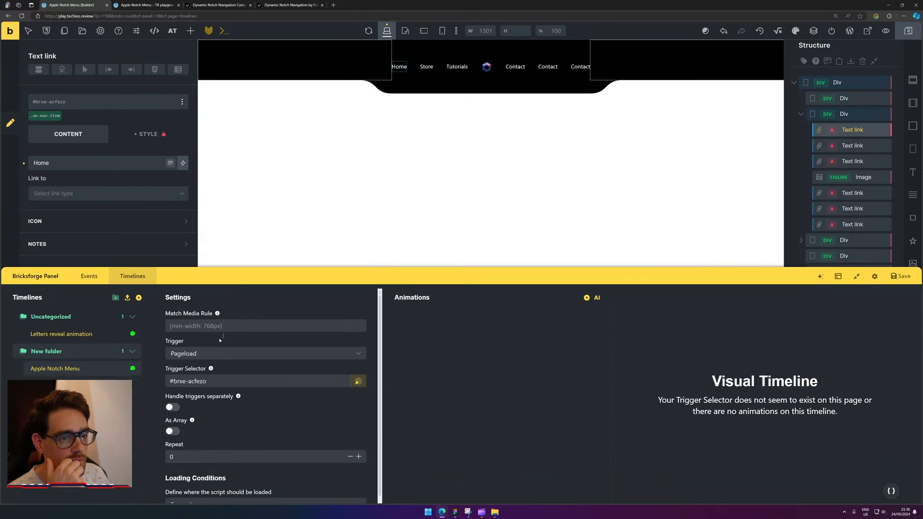
left_click(260, 379)
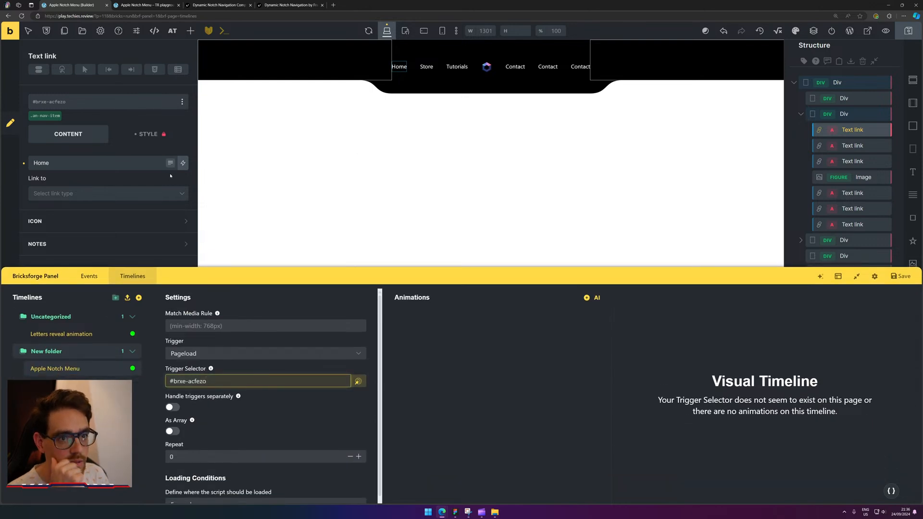
key("ctrl+a")
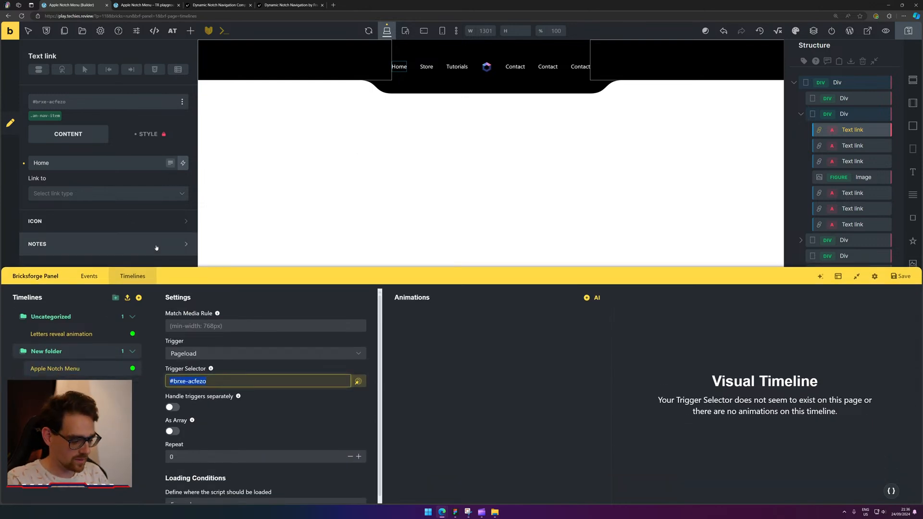
type(".an-")
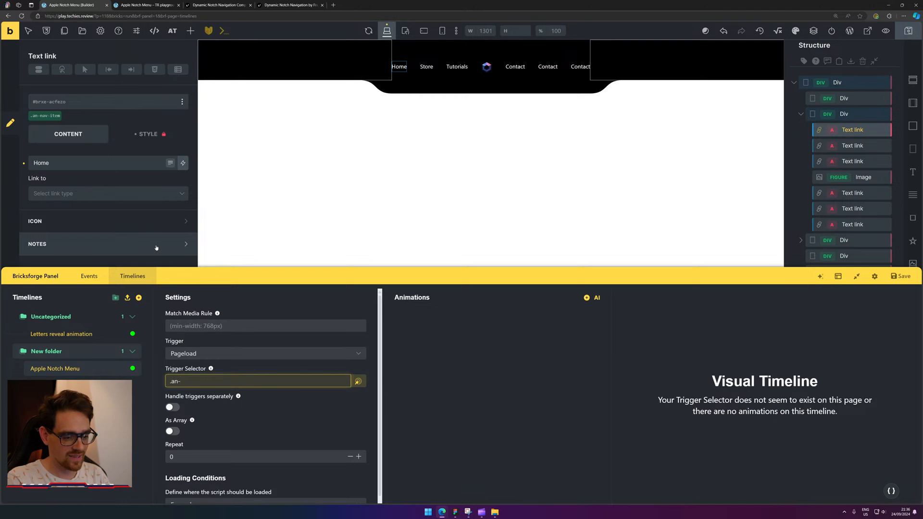
type("nav")
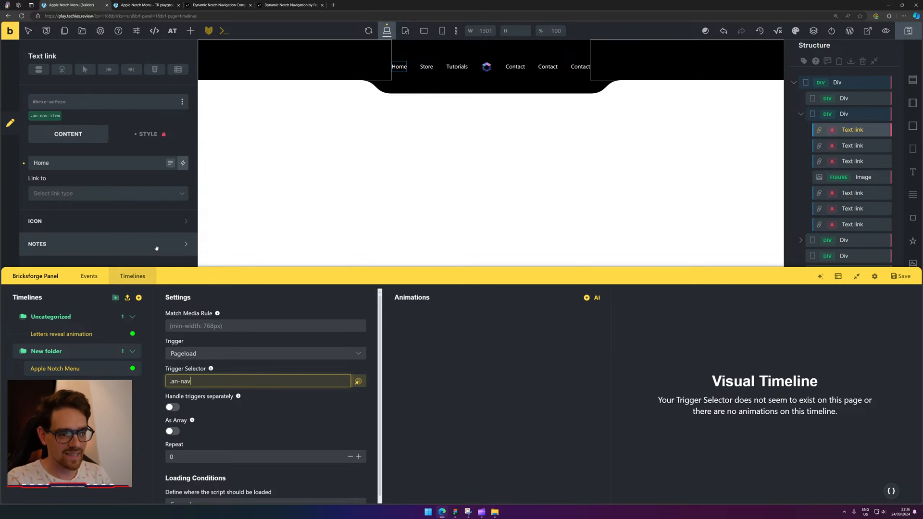
type("-item")
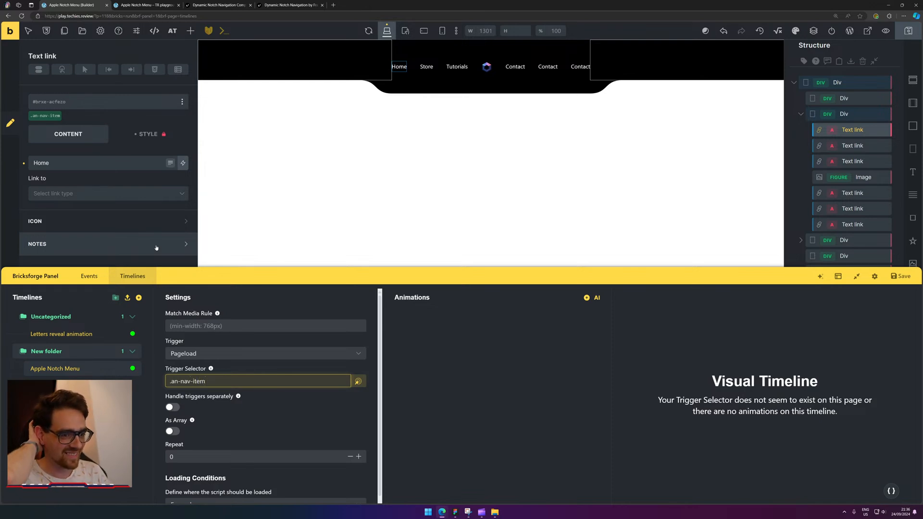
key("ctrl+a")
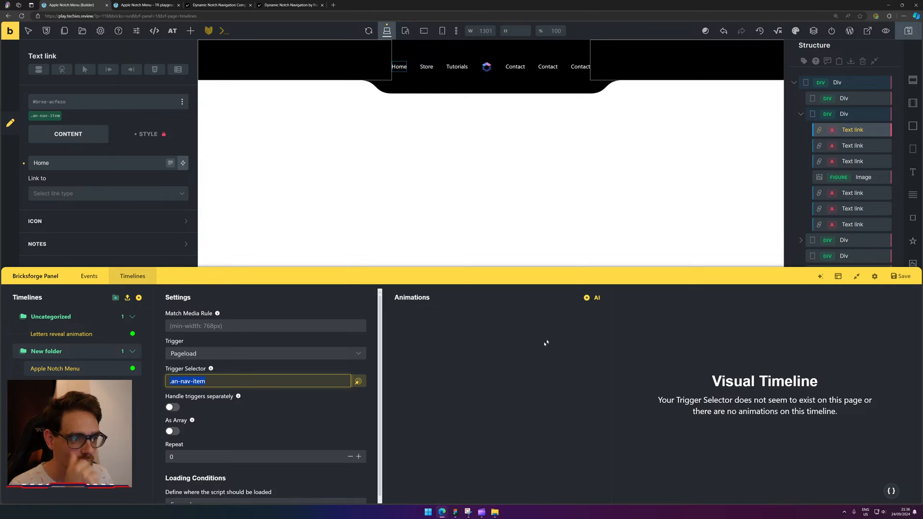
left_click(587, 297)
Switch the .an-nav-item animation's method to From.
left_click(484, 319)
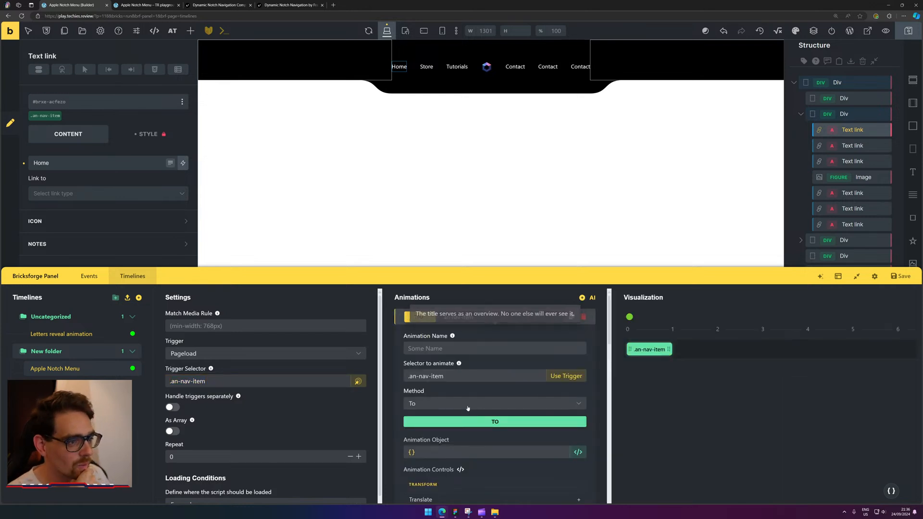
left_click(419, 404)
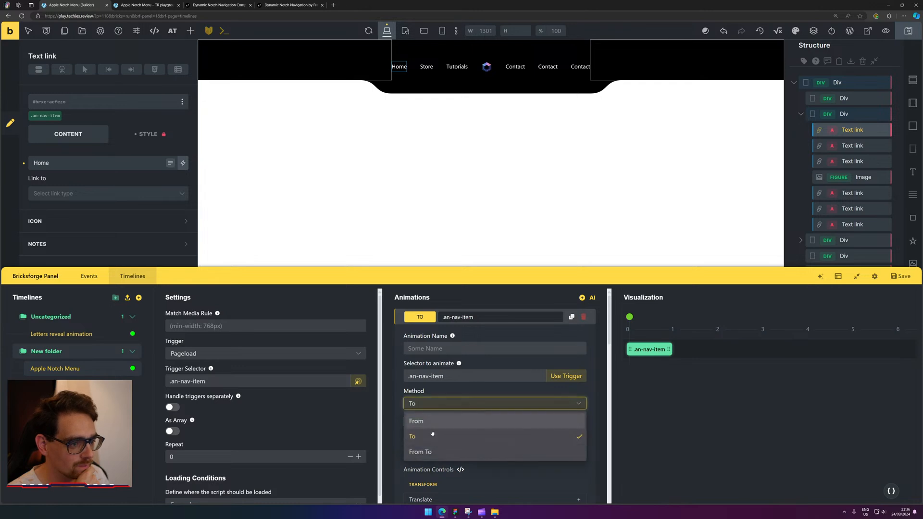
left_click(446, 422)
scroll(544, 403, "down", 4)
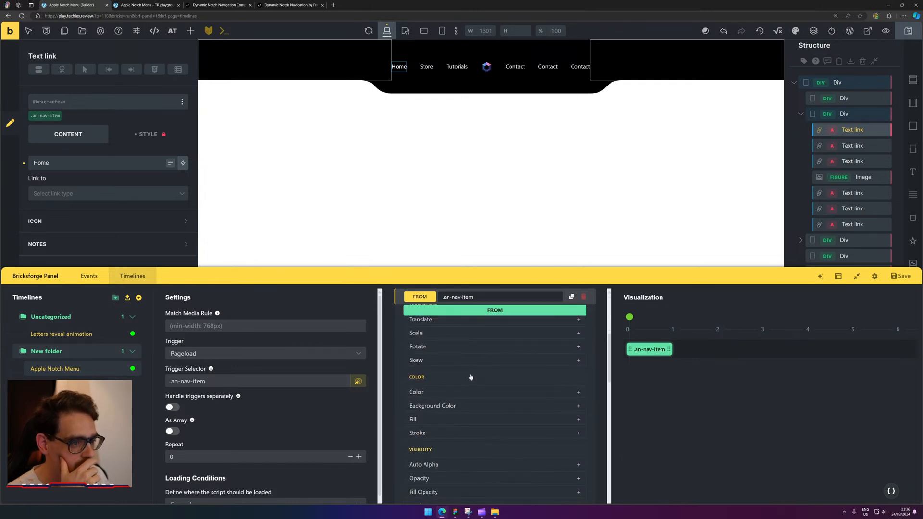
scroll(481, 380, "up", 1)
Reset the animation's Translate X back to its default.
left_click(442, 350)
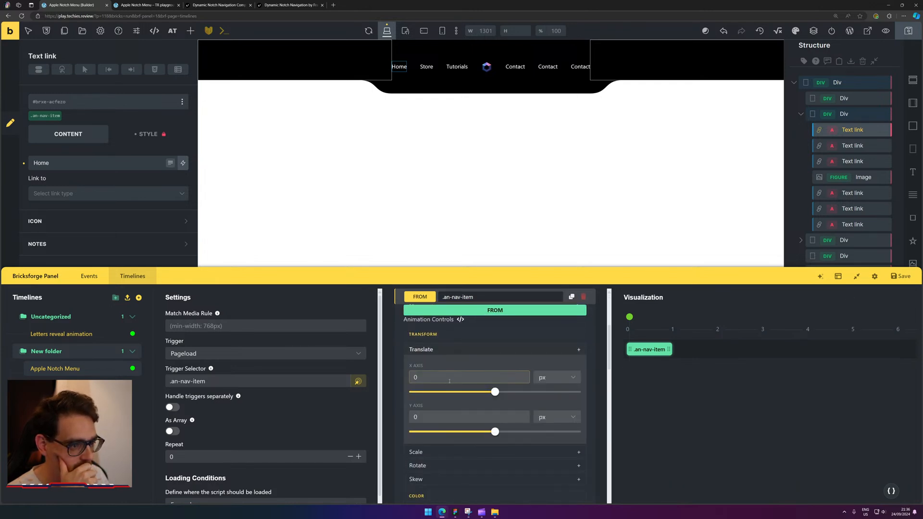
left_click(553, 377)
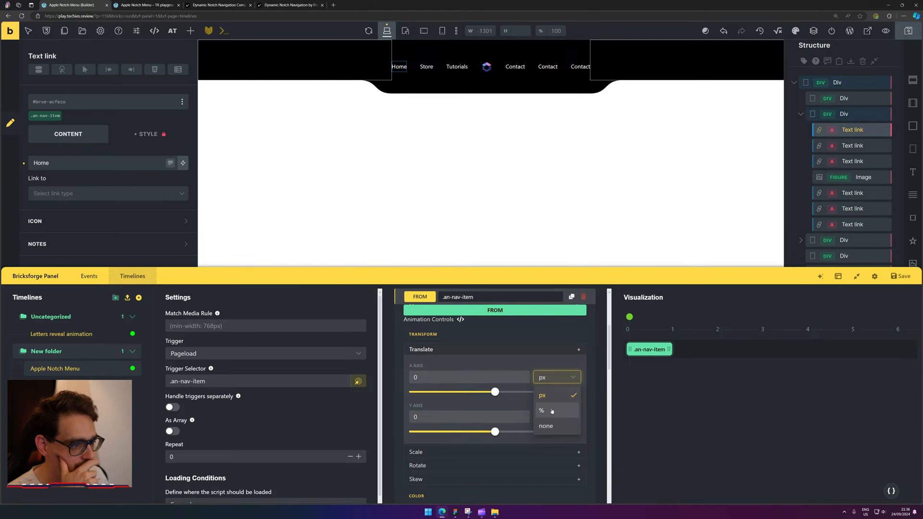
left_click(548, 394)
left_click(477, 377)
type("100")
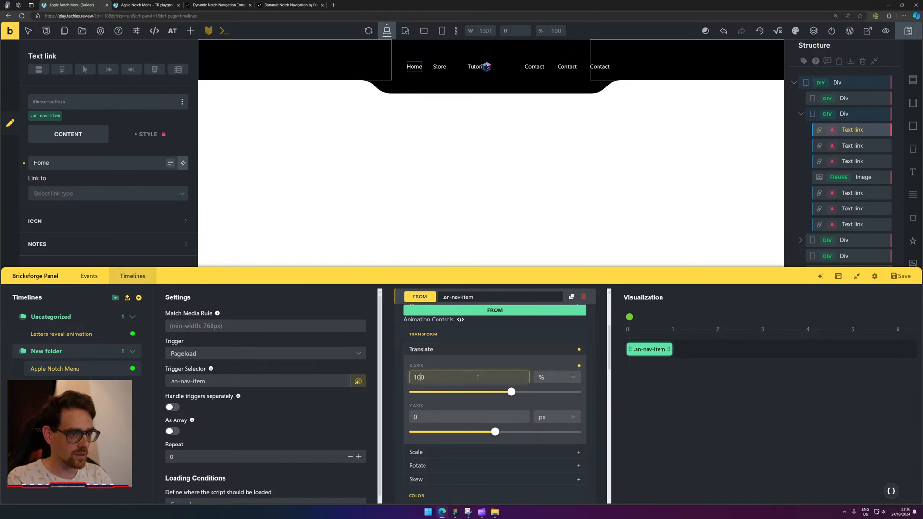
key("ctrl+a")
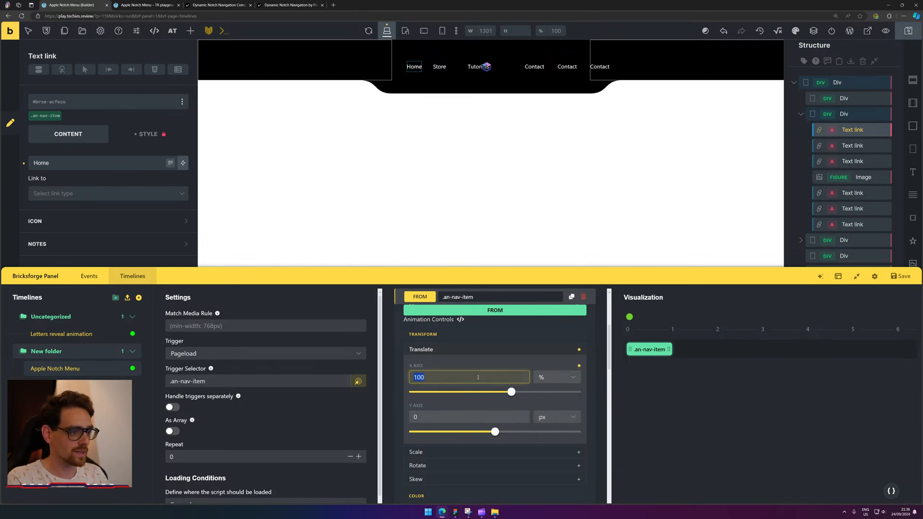
type("0")
left_click(578, 367)
Set Translate Y to -310% so the links start above the bar.
left_click(428, 417)
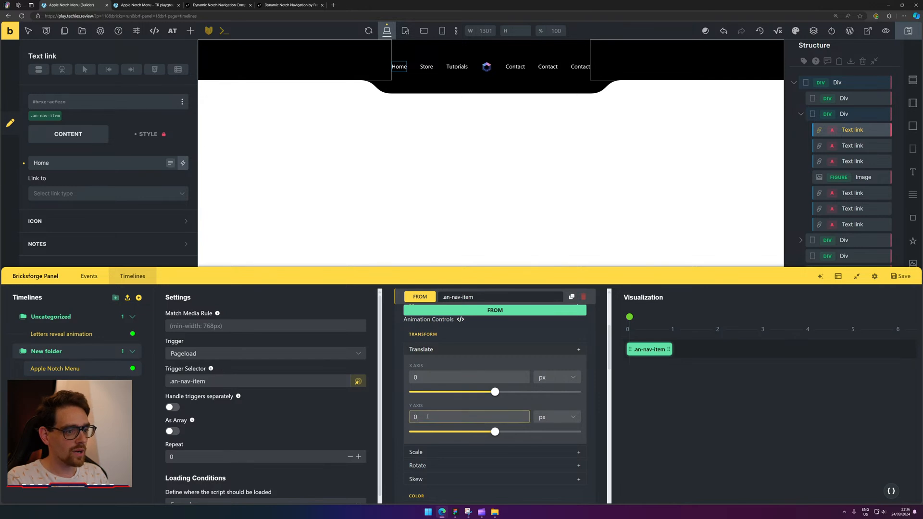
type("100")
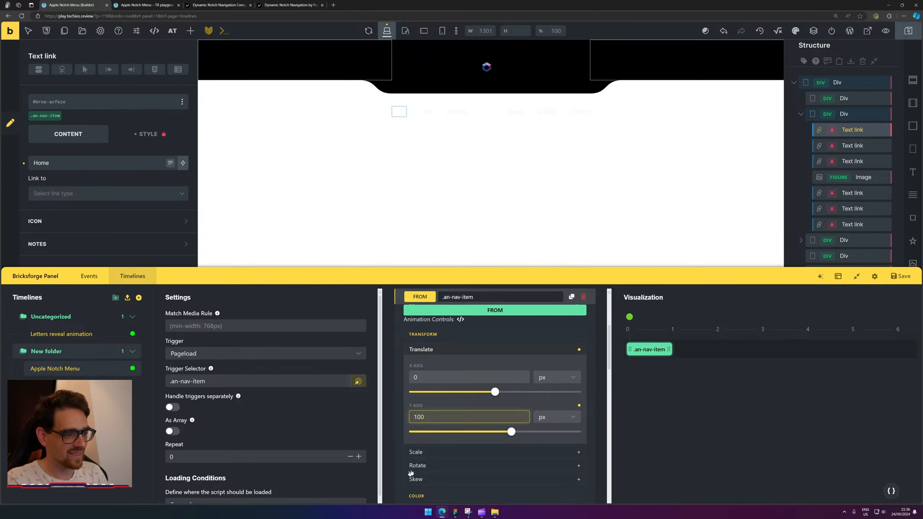
left_click(543, 416)
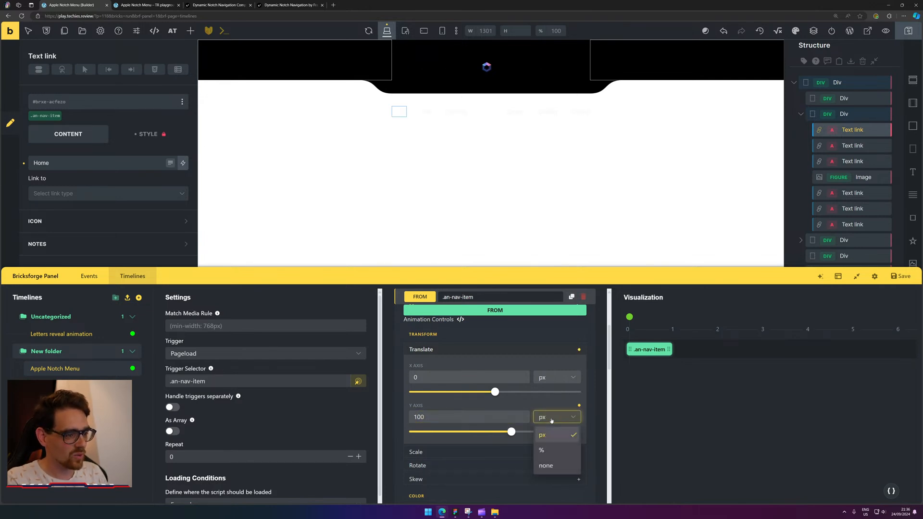
left_click(553, 449)
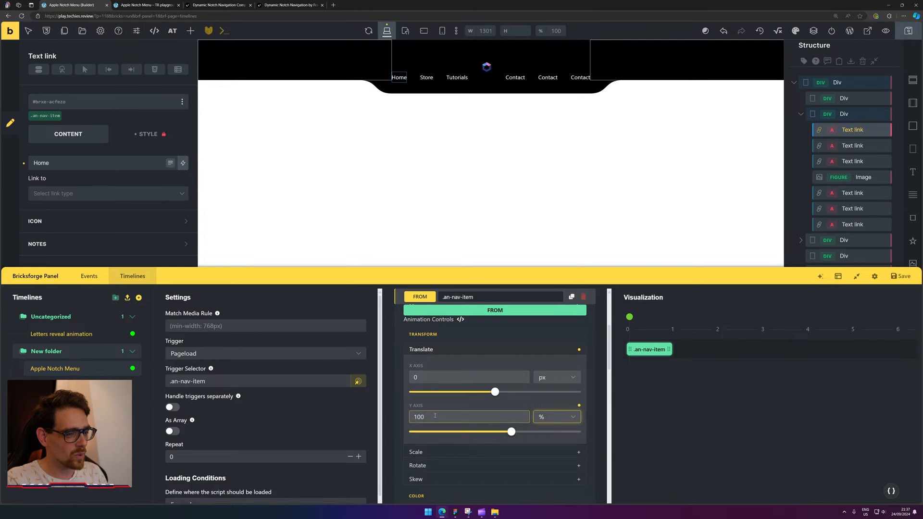
left_click(410, 416)
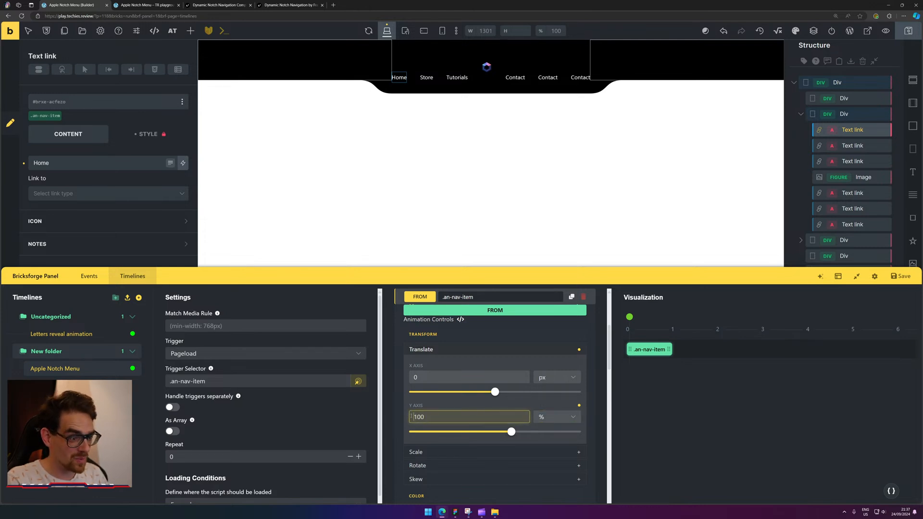
type("-")
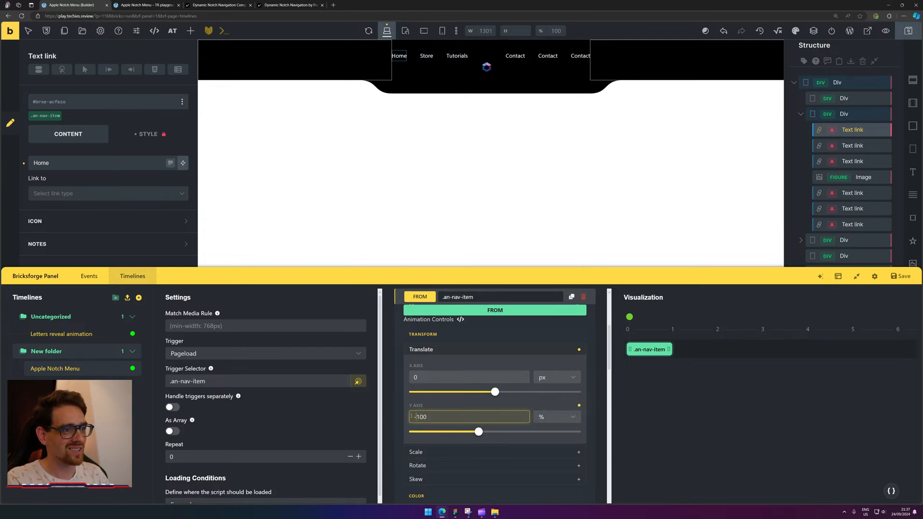
key("ctrl+a")
type("2")
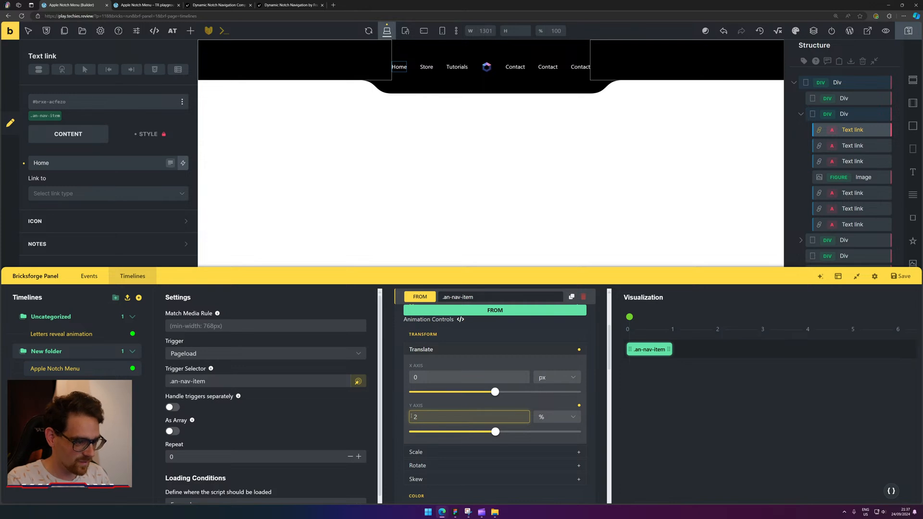
key("BackSpace")
type("-4")
key("BackSpace")
type("2")
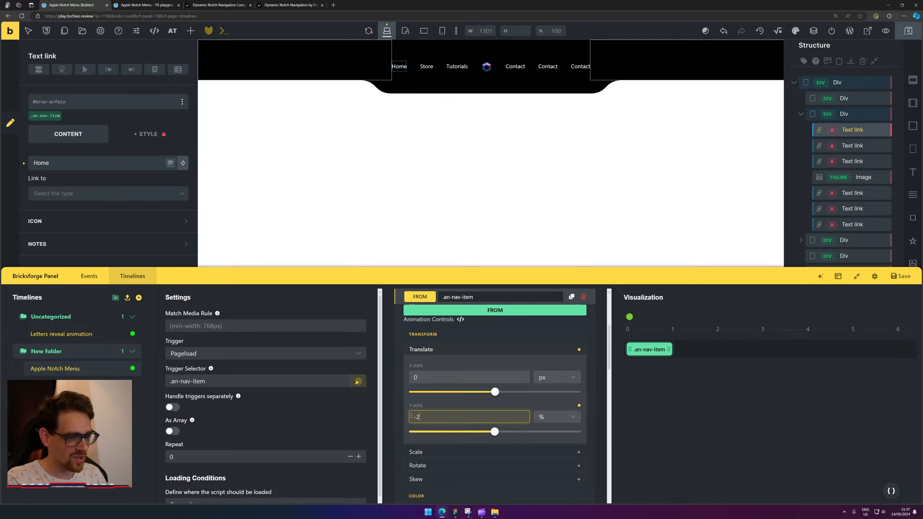
type("00")
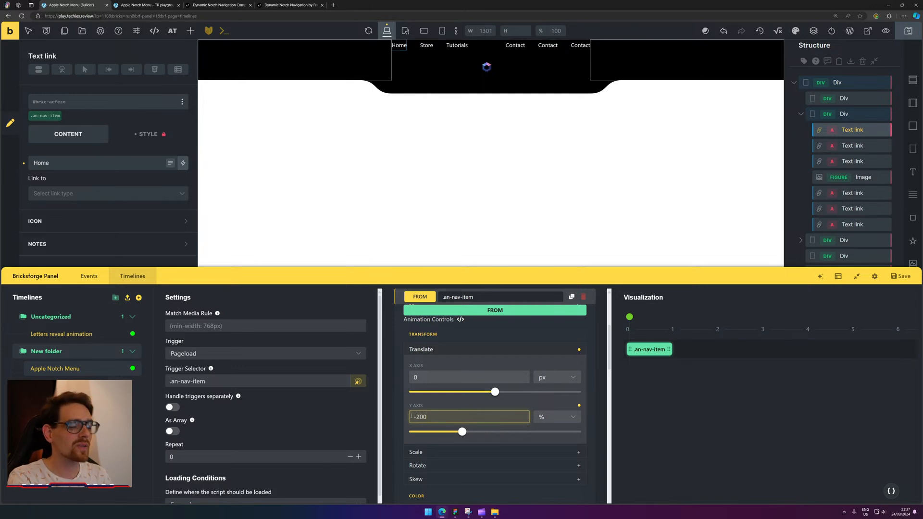
key("Down")
key("Down")
key("Down")
key("Down")
key("Down")
key("Down")
key("Down")
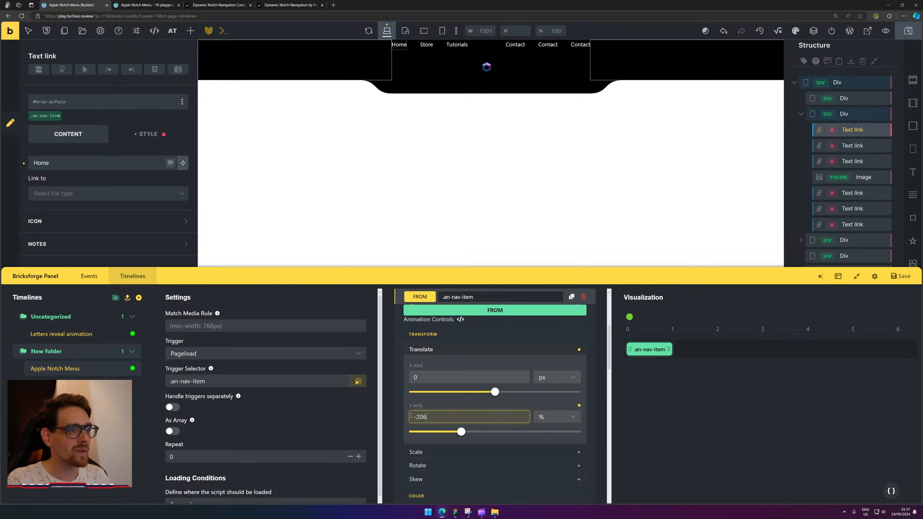
key("Down")
key("Down")
key("Down")
key("Down")
key("Down")
key("Down")
key("Down")
key("Down")
key("Down")
key("Down")
key("Down")
key("Down")
key("Down")
key("Down")
key("Down")
key("Down")
key("Down")
key("Down")
key("Down")
key("Down")
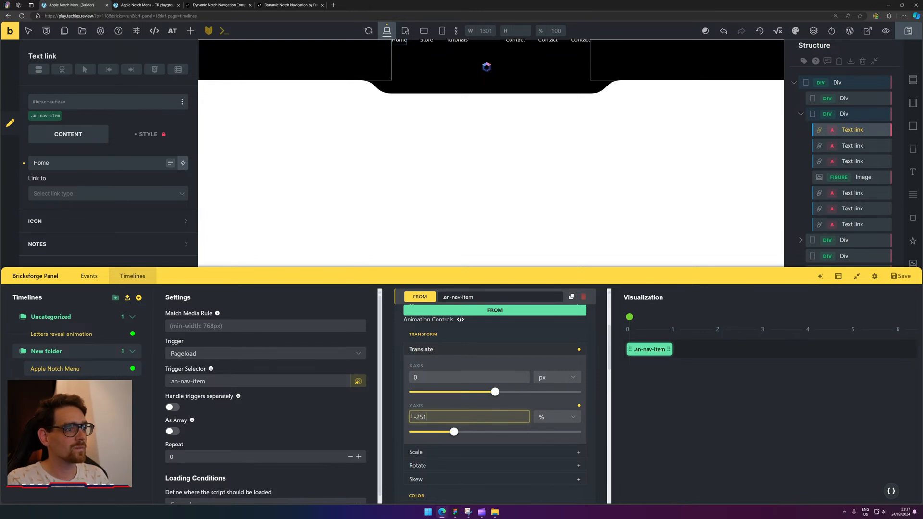
key("Down")
key("Down")
key("Down")
key("Down")
key("Down")
key("Down")
key("Down")
key("Down")
key("Down")
key("Down")
key("Down")
key("Down")
key("Down")
key("Down")
key("Down")
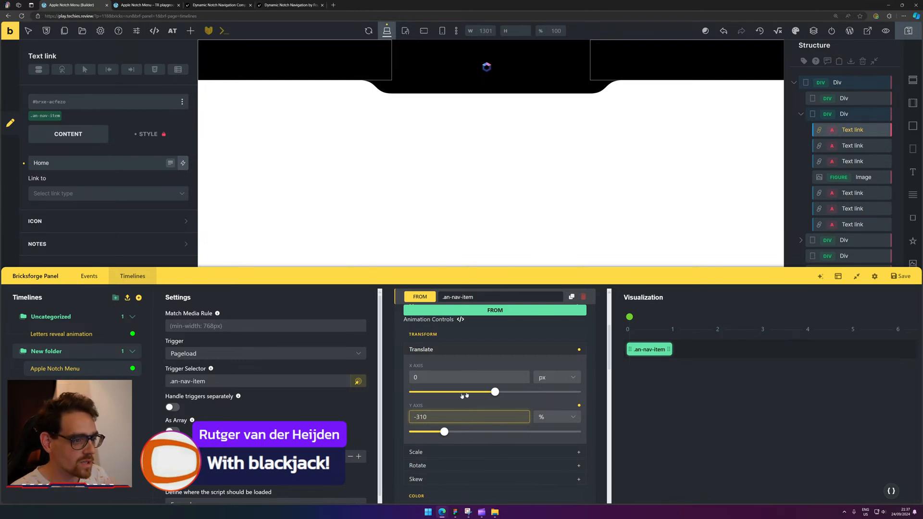
Scrub the Visualization playhead to preview the links sliding down into the bar.
left_click(423, 380)
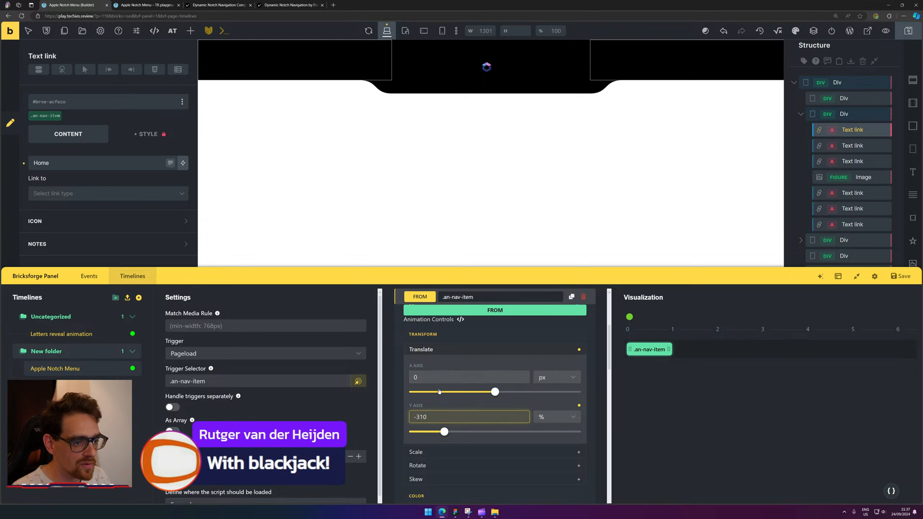
scroll(439, 392, "down", 1)
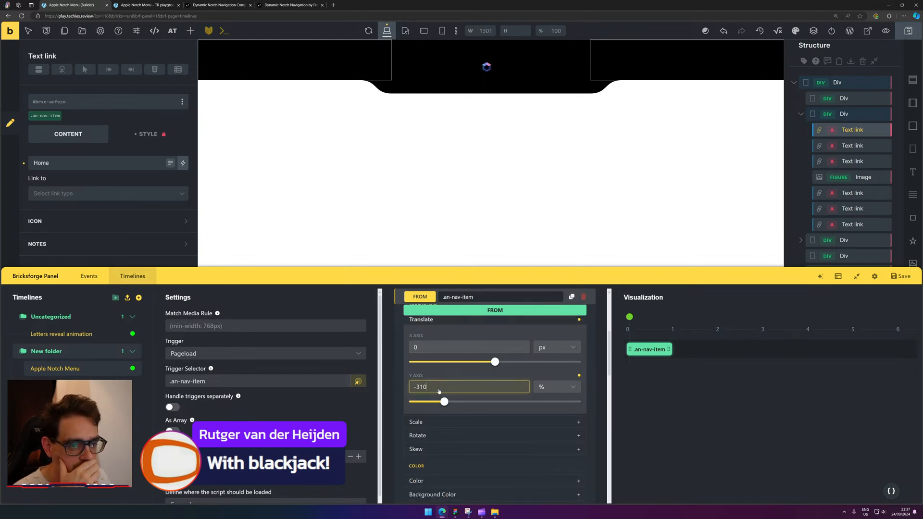
scroll(479, 408, "down", 2)
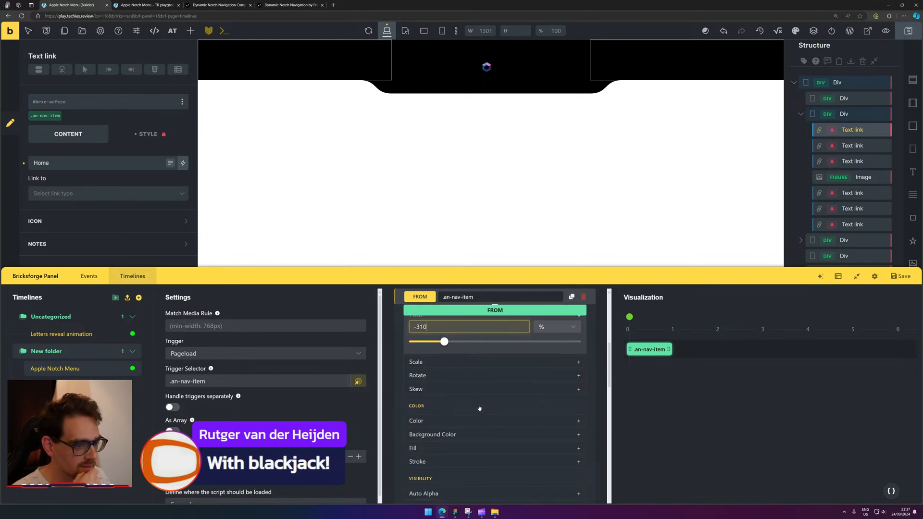
left_click(658, 351)
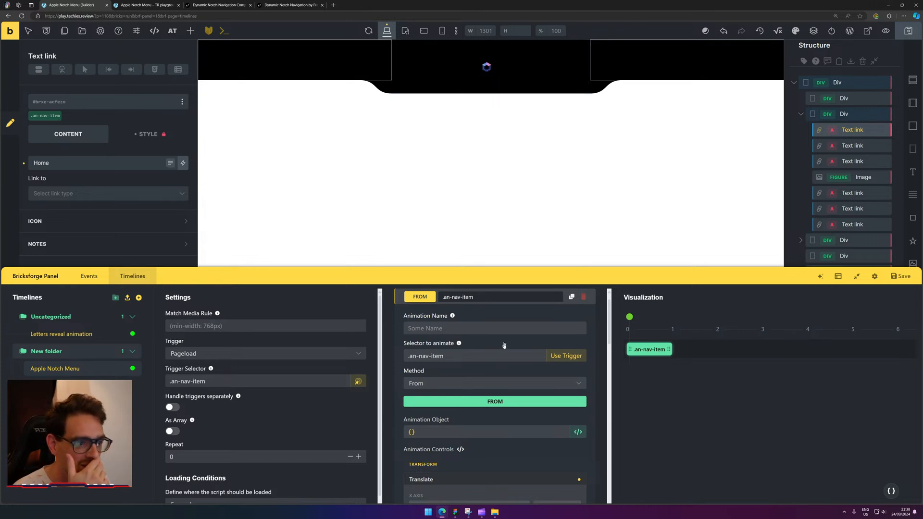
scroll(504, 345, "up", 1)
scroll(505, 356, "down", 3)
scroll(505, 366, "up", 3)
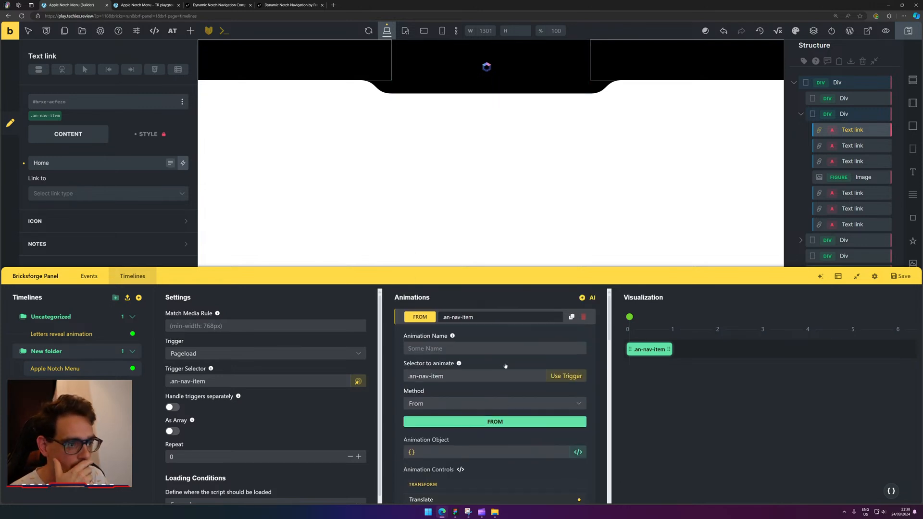
scroll(505, 365, "down", 3)
mouse_move(621, 319)
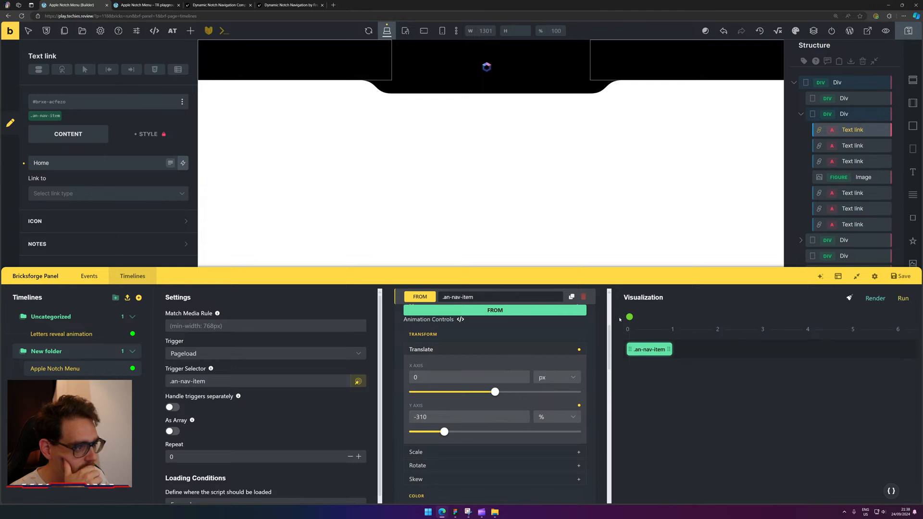
left_click_drag(631, 316, 674, 316)
scroll(442, 381, "down", 3)
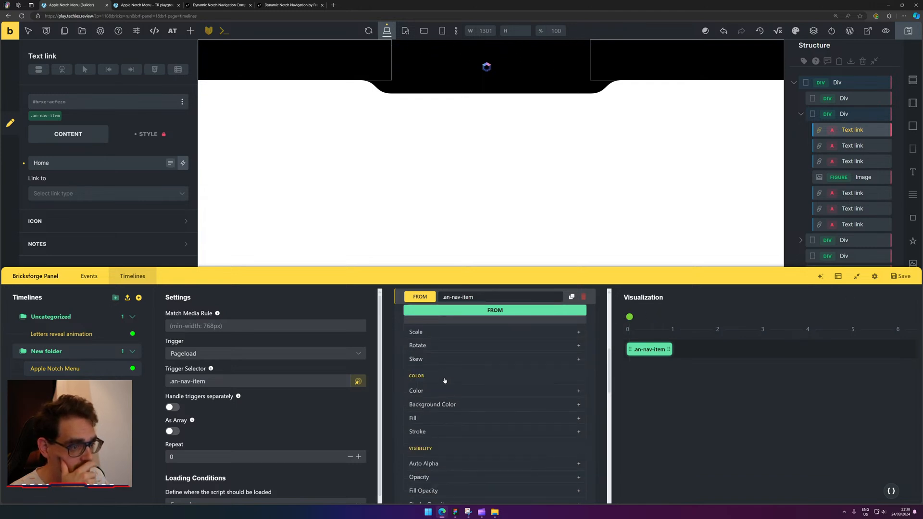
scroll(445, 380, "up", 1)
scroll(445, 380, "down", 2)
scroll(461, 388, "up", 2)
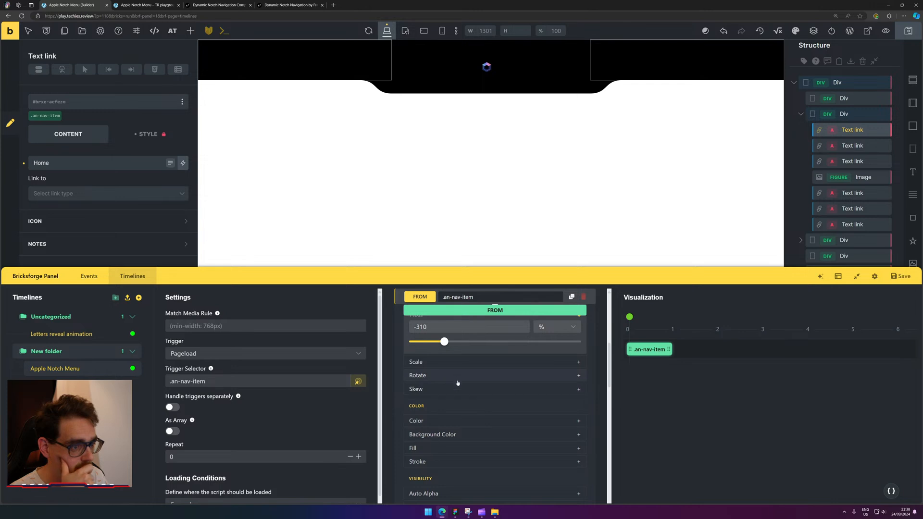
scroll(462, 403, "down", 3)
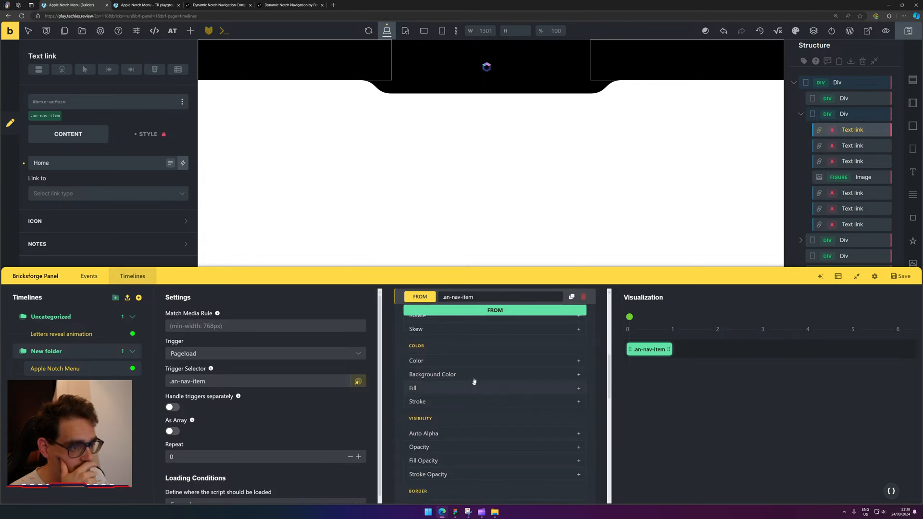
scroll(474, 380, "down", 10)
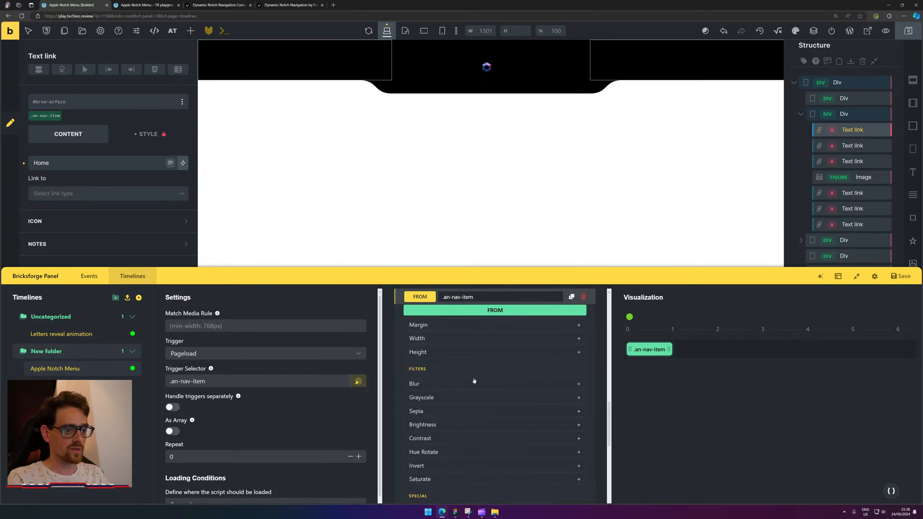
scroll(474, 380, "up", 10)
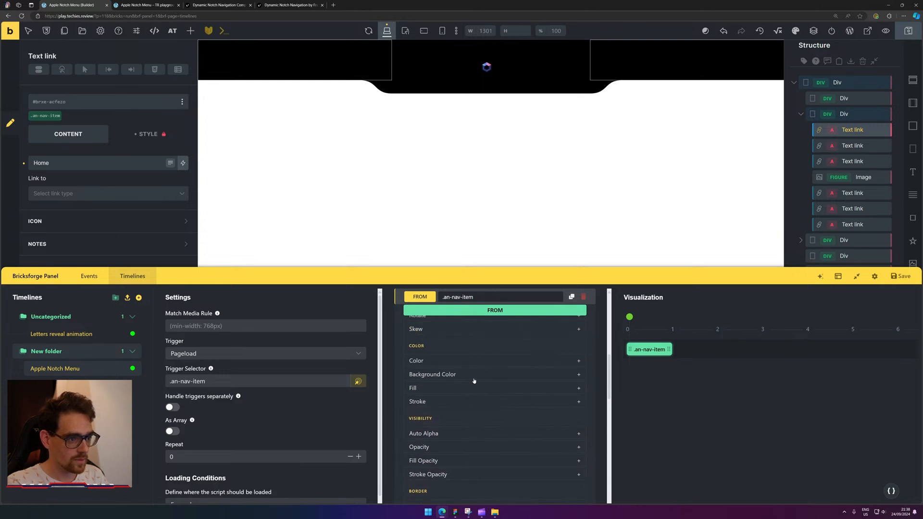
scroll(467, 372, "up", 1)
Preview the animation with a 1.3 overall scale, then reset the scale to 1.
left_click(485, 387)
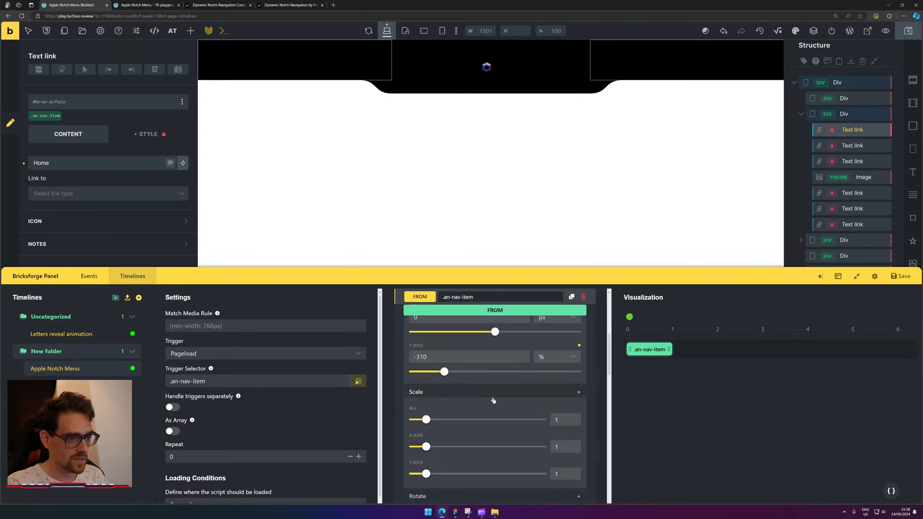
scroll(507, 420, "down", 1)
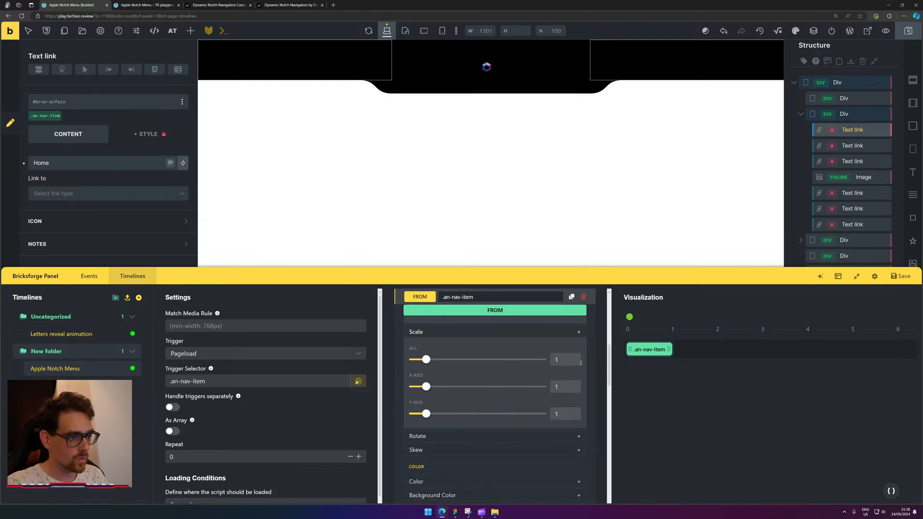
left_click(565, 360)
type(".3")
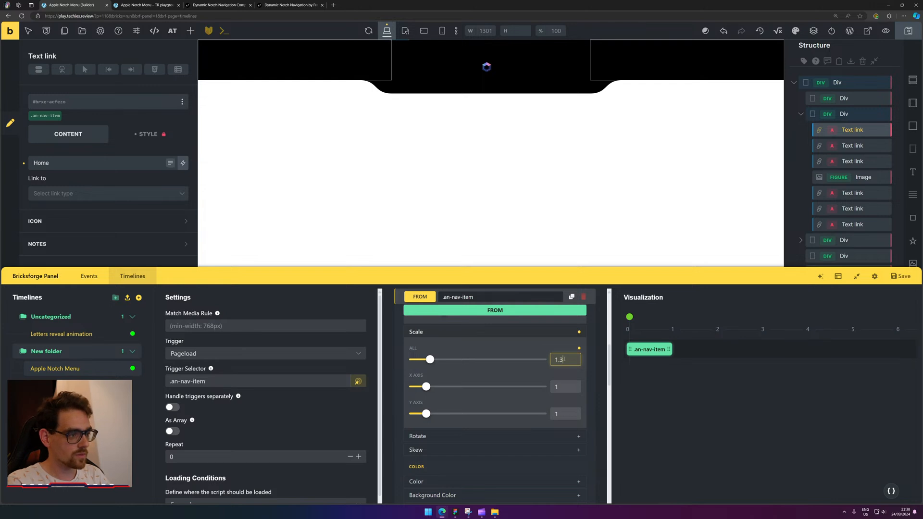
left_click(629, 317)
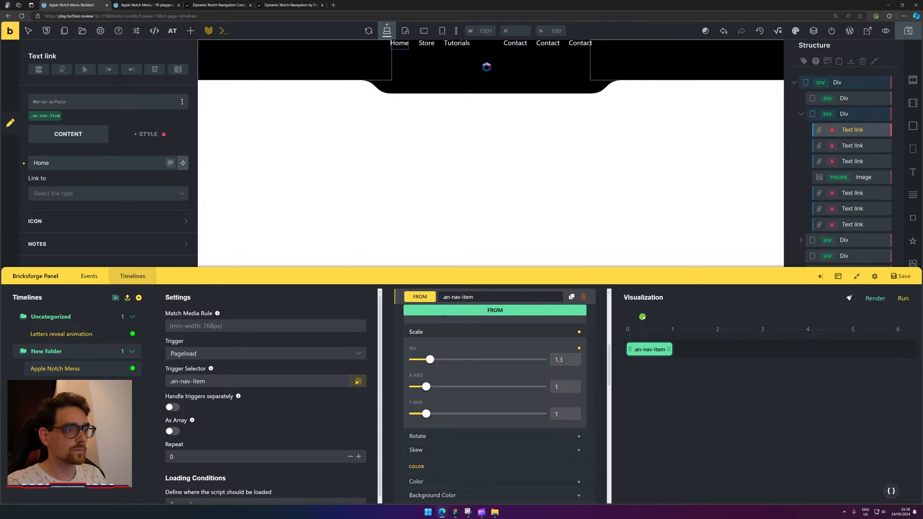
mouse_move(625, 325)
left_mouse_down()
mouse_move(658, 324)
mouse_move(633, 324)
mouse_move(641, 324)
left_mouse_up()
mouse_move(627, 325)
left_mouse_down()
mouse_move(654, 324)
mouse_move(616, 326)
mouse_move(721, 324)
mouse_move(620, 327)
mouse_move(651, 316)
mouse_move(627, 325)
left_mouse_up()
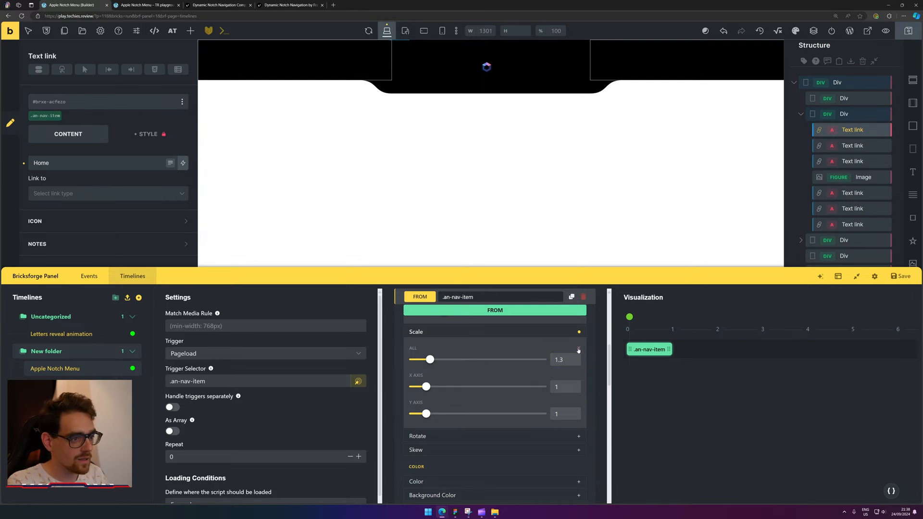
left_click(578, 350)
left_click(515, 332)
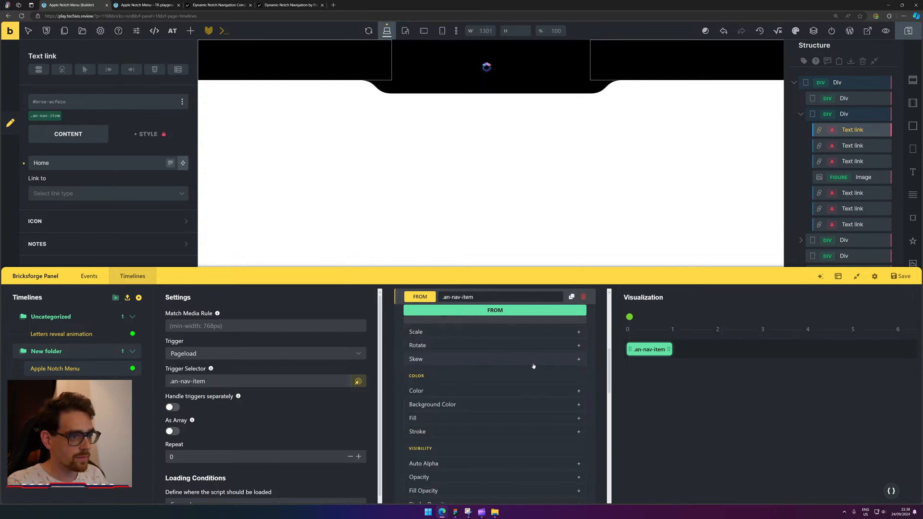
Shift the .an-nav-item animation bar to start at about 1 second.
scroll(534, 366, "up", 1)
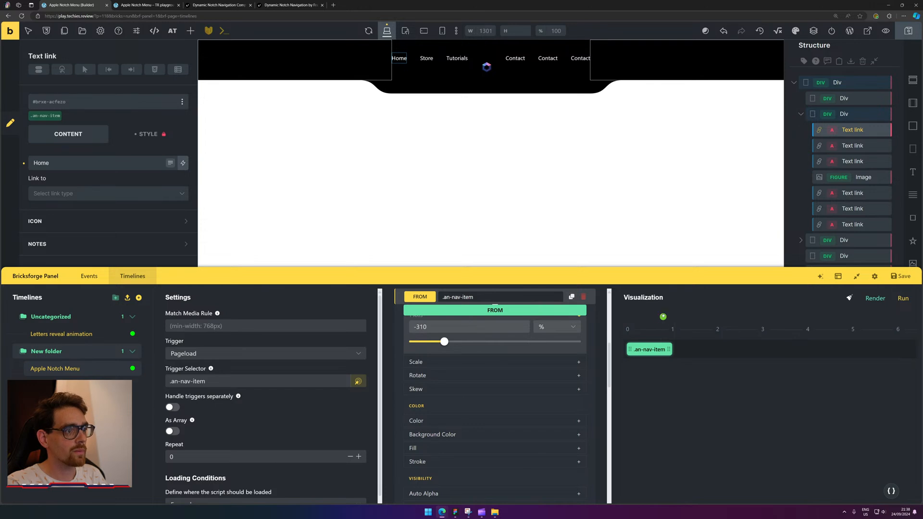
left_click(314, 383)
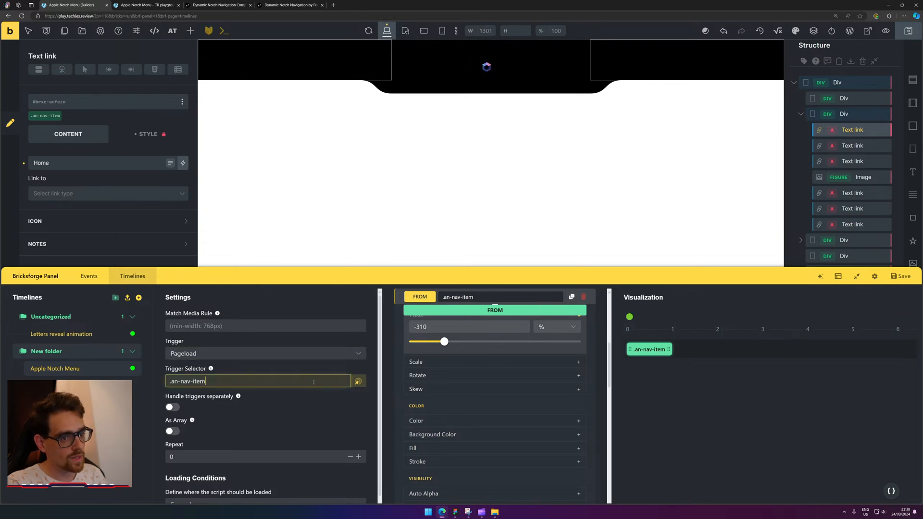
scroll(242, 414, "down", 1)
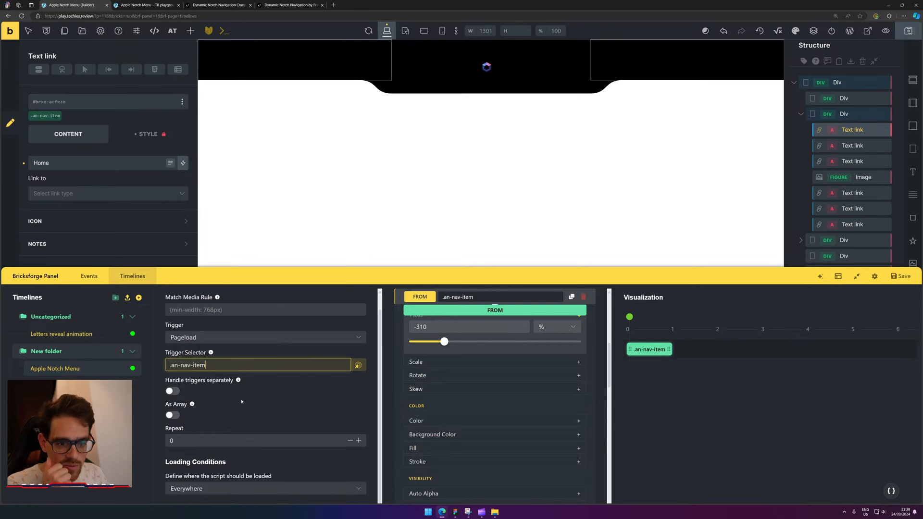
scroll(483, 411, "up", 5)
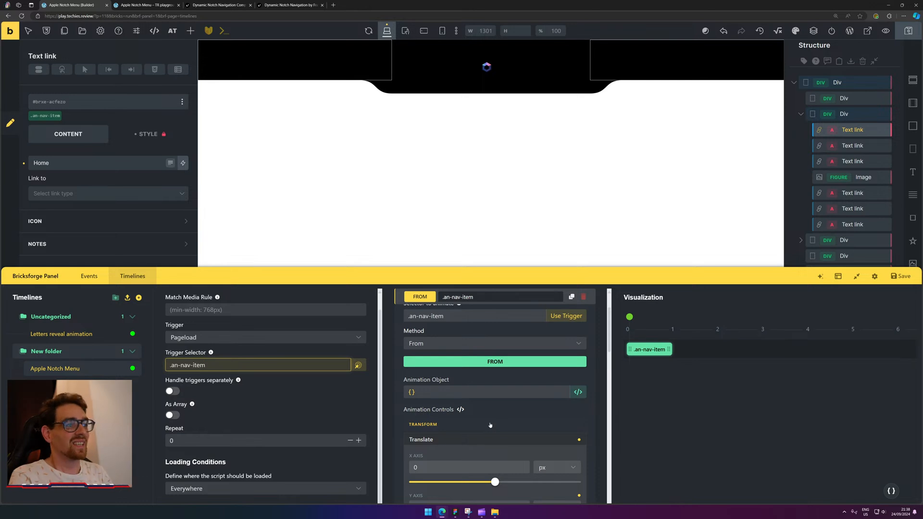
mouse_move(630, 317)
left_mouse_down()
mouse_move(724, 311)
mouse_move(621, 317)
left_mouse_up()
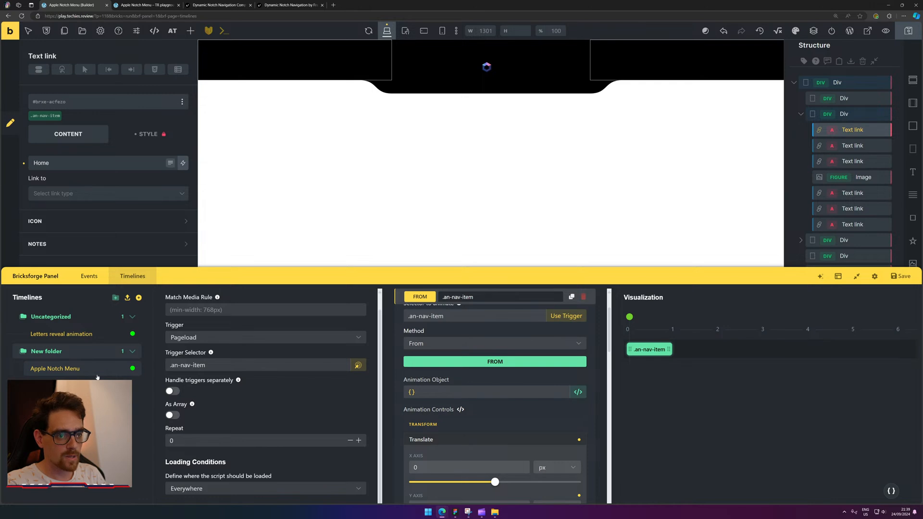
left_click_drag(662, 351, 699, 356)
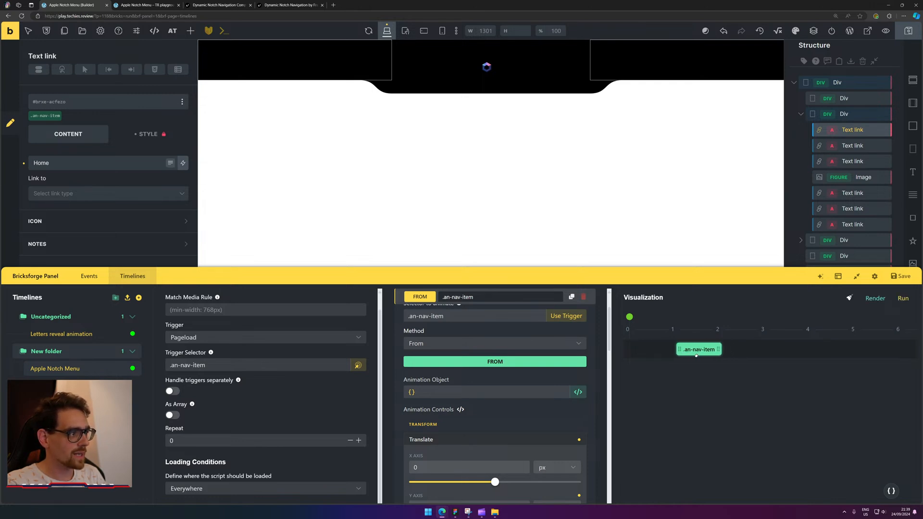
Add the an-nav class to the notch container Div.
left_click(549, 82)
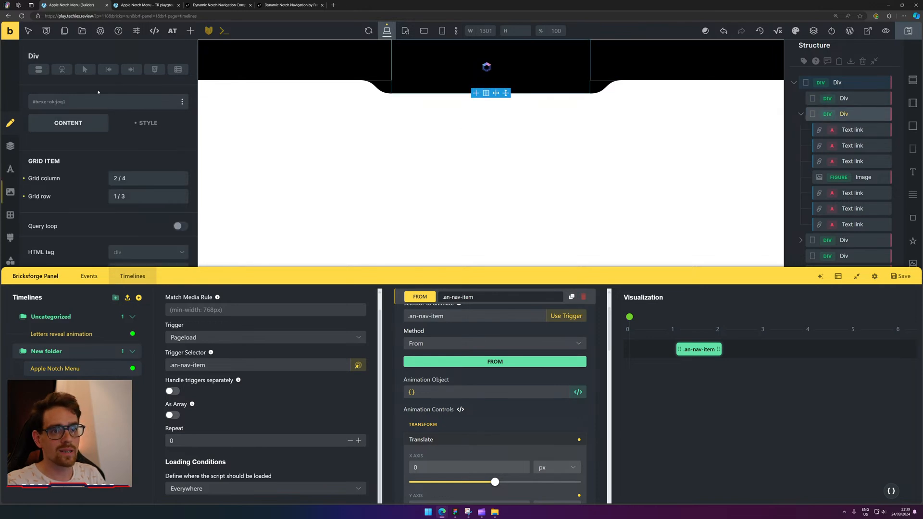
left_click(76, 102)
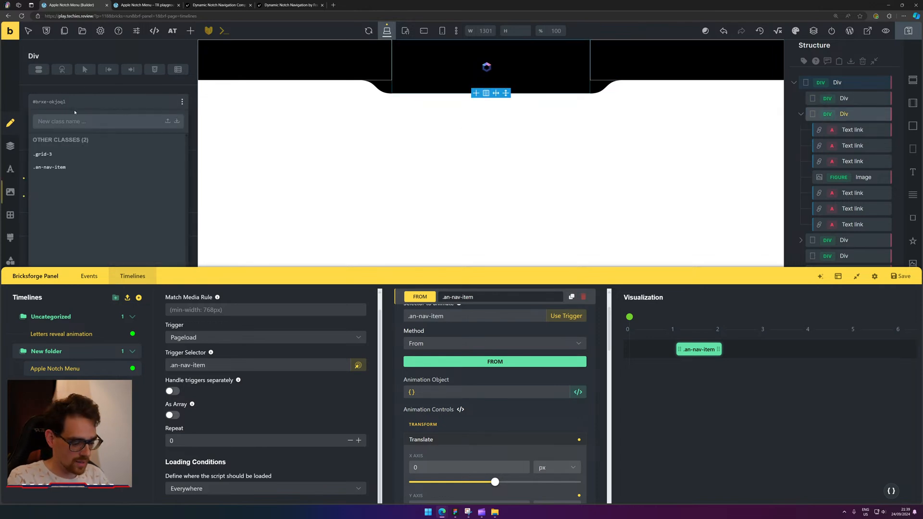
type("an-nav")
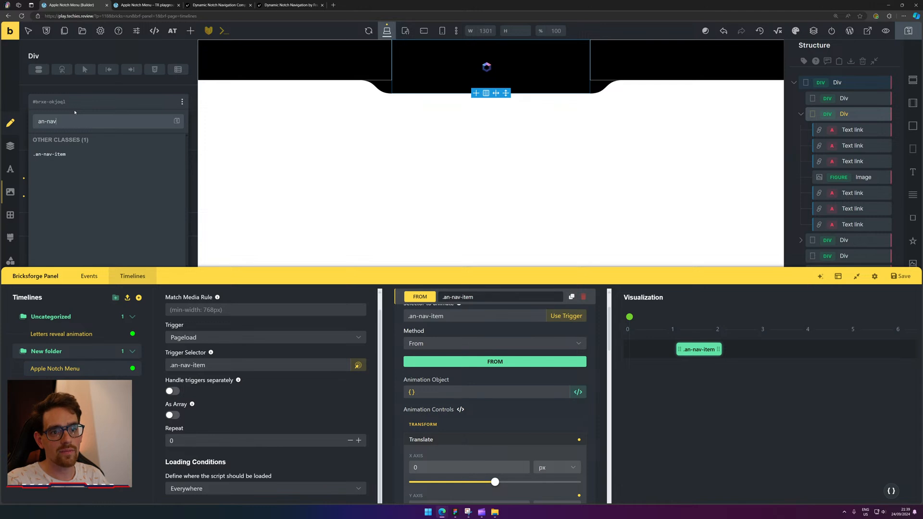
key("Return")
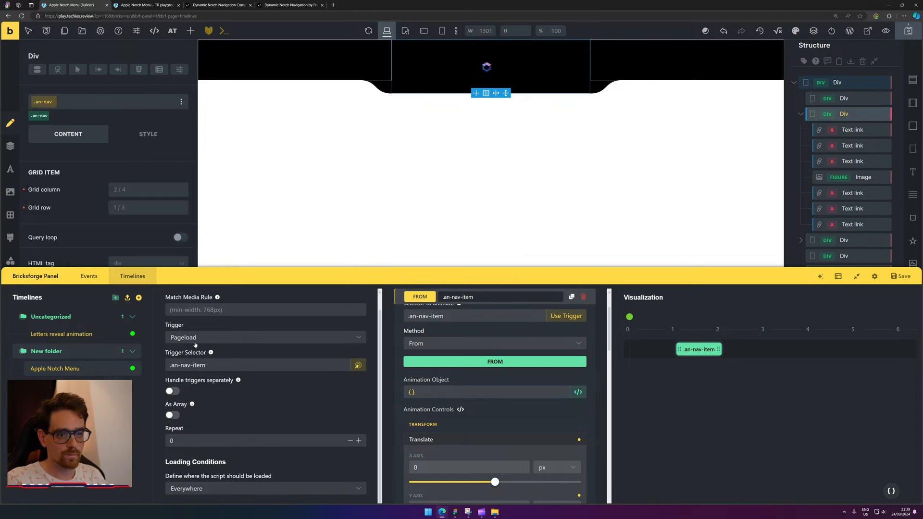
Add a To animation targeting .an-nav, with .an-nav as trigger selector on Pageload.
scroll(553, 318, "up", 2)
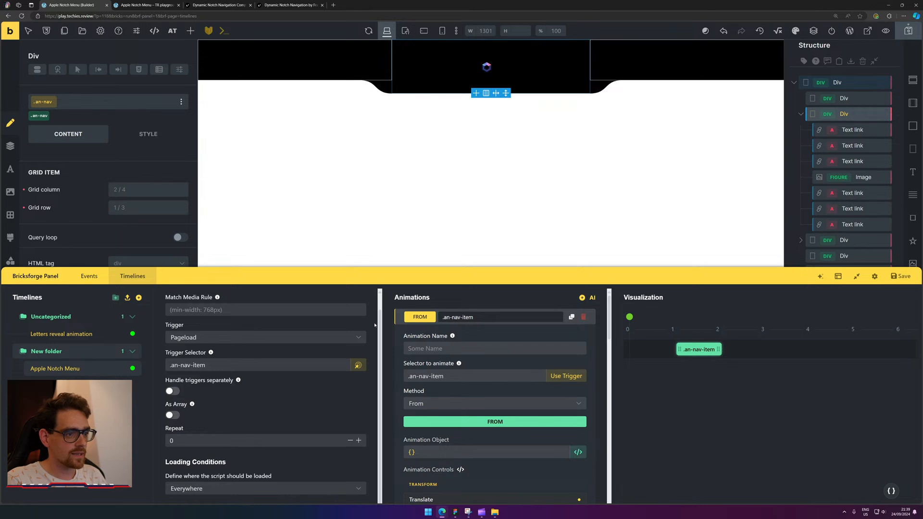
left_click(400, 319)
left_click(587, 297)
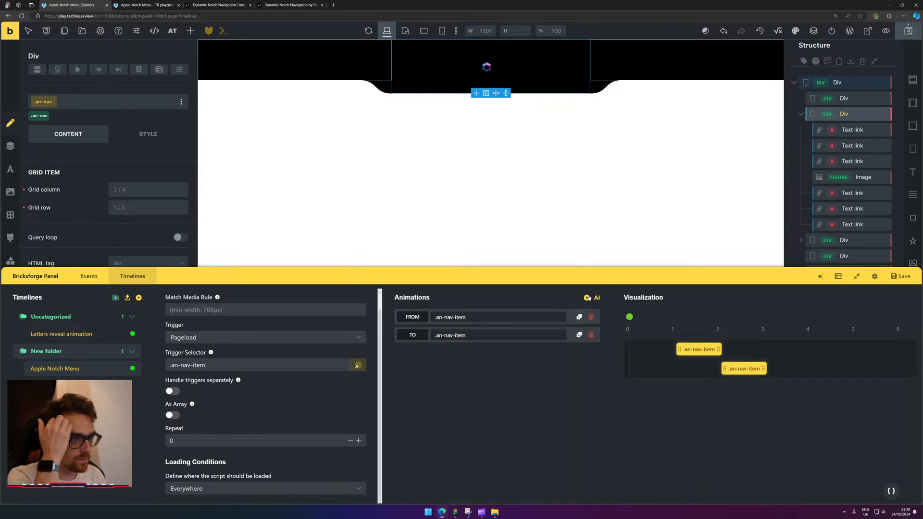
left_click(494, 336)
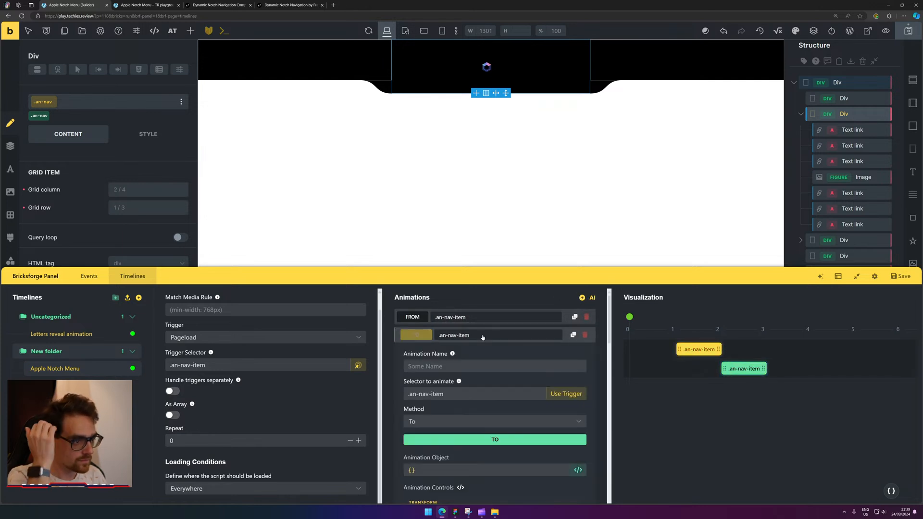
left_click(462, 391)
key("BackSpace")
key("BackSpace")
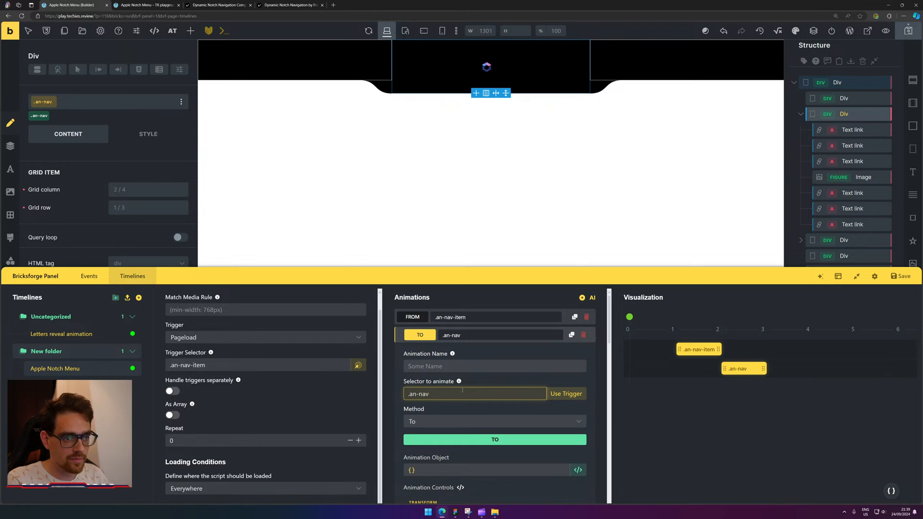
key("BackSpace")
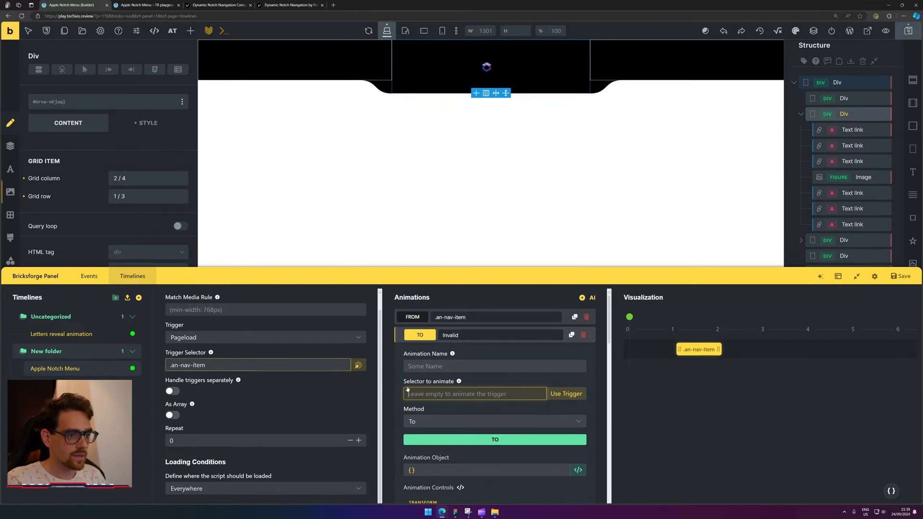
type(".an-nav")
left_click(310, 366)
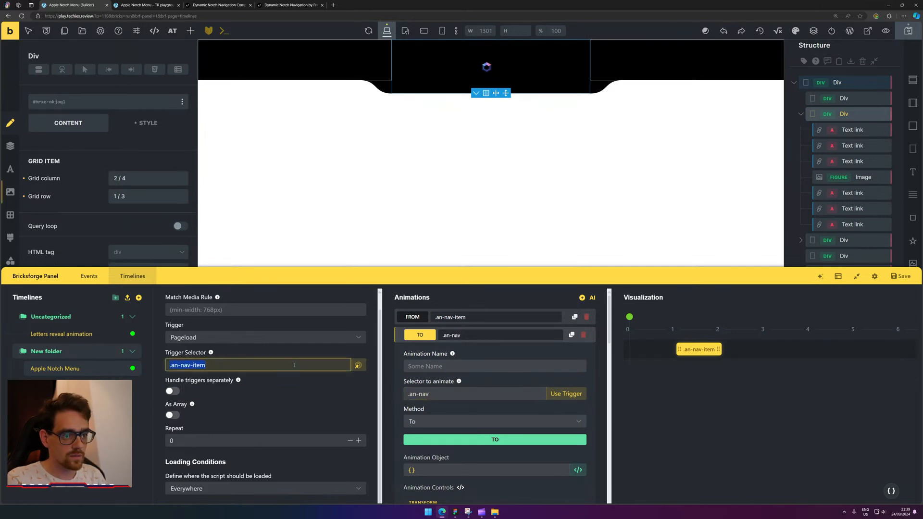
key("BackSpace")
key("BackSpace")
key("BackSpace")
key("BackSpace")
key("BackSpace")
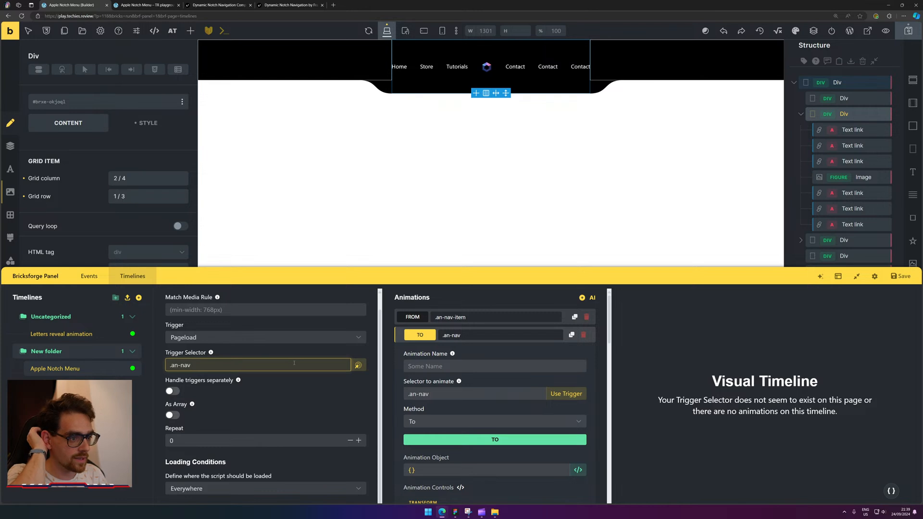
left_click(251, 338)
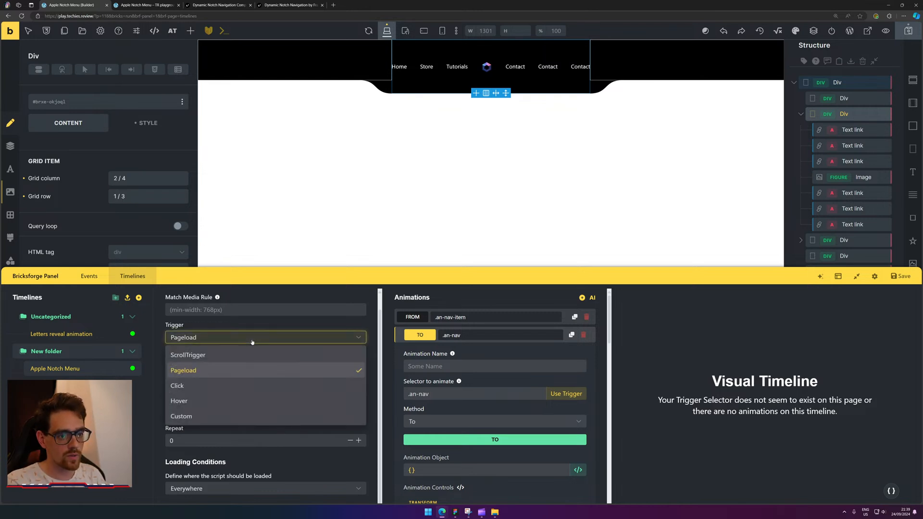
left_click(253, 371)
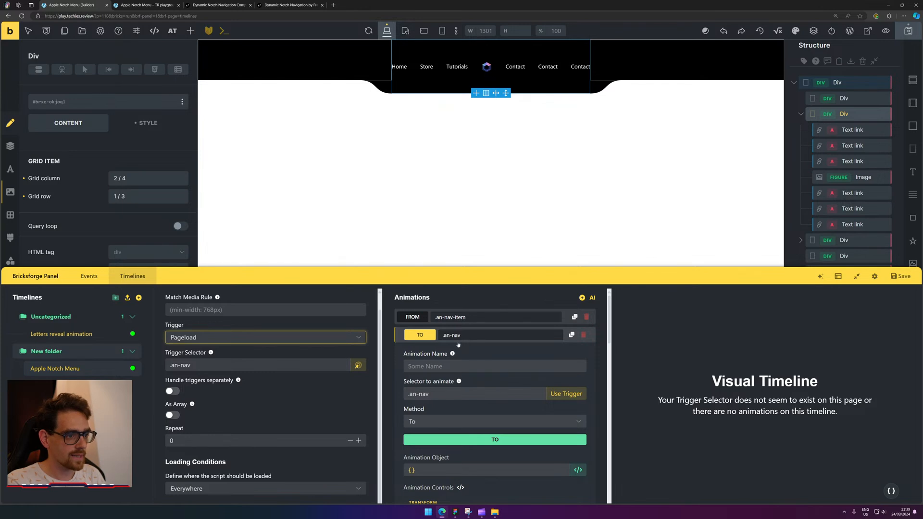
Delete both existing animations and add a fresh To animation.
left_click(416, 317)
left_click(476, 318)
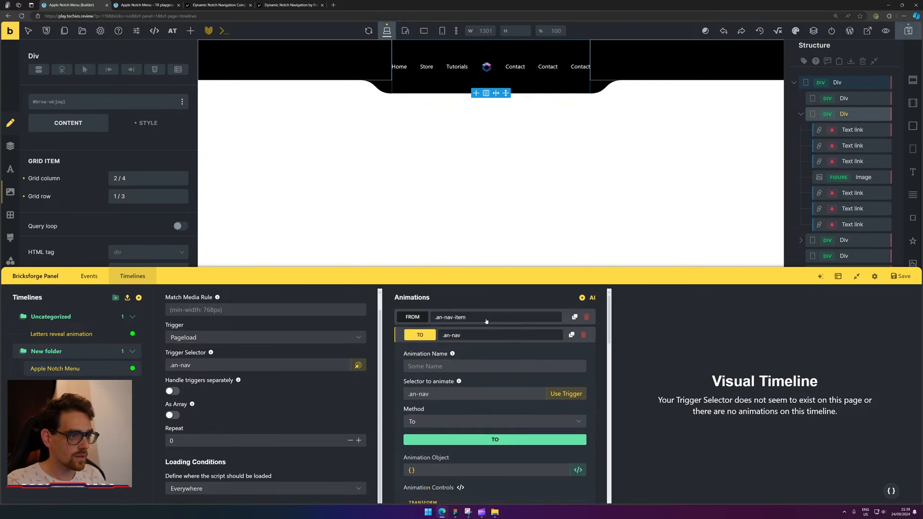
left_click(586, 318)
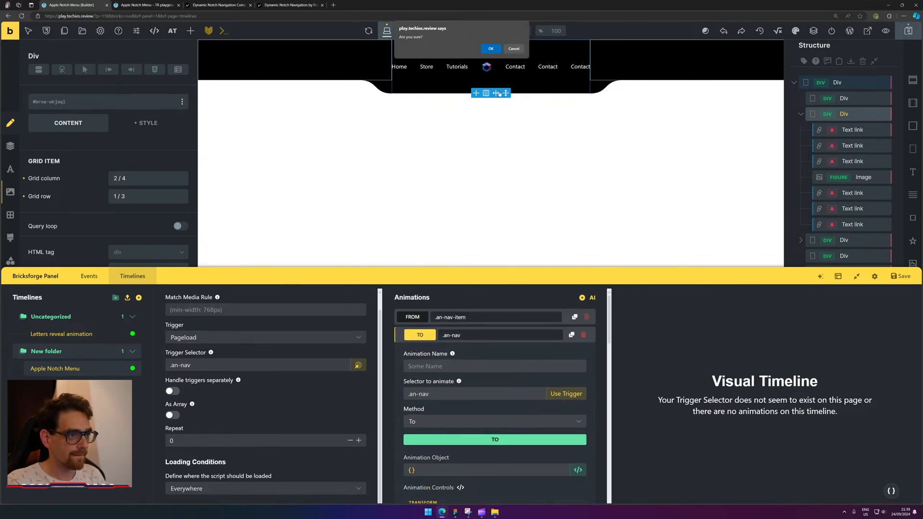
left_click(491, 49)
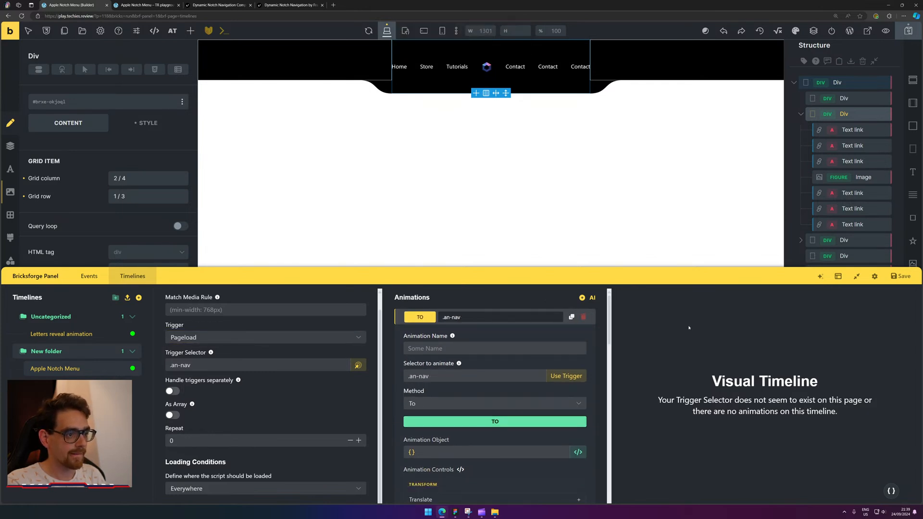
left_click(584, 319)
left_click(490, 49)
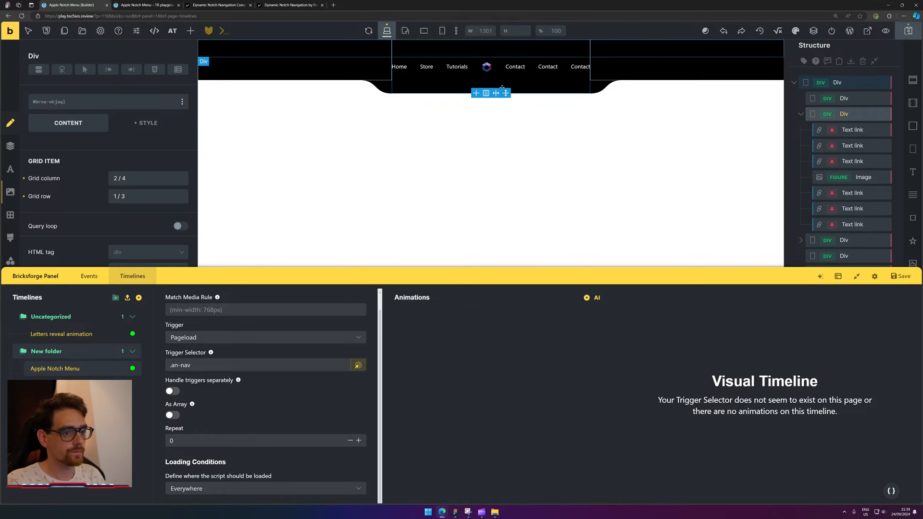
left_click(586, 299)
Change the new animation's method to From.
left_click(509, 317)
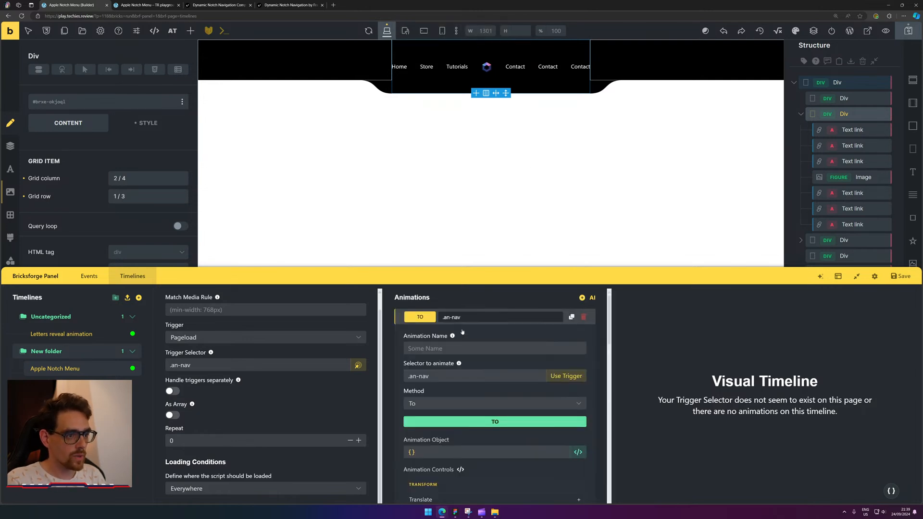
left_click(462, 348)
left_click(425, 326)
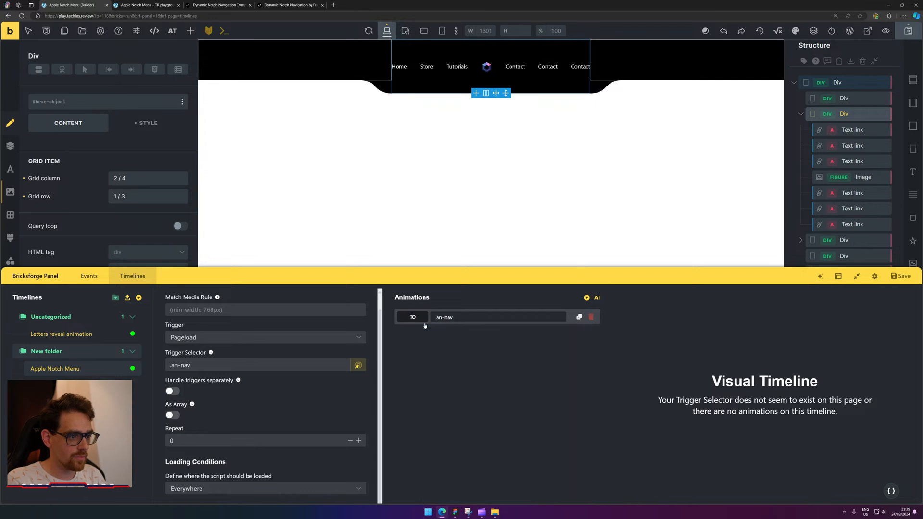
left_click(415, 321)
left_click(419, 319)
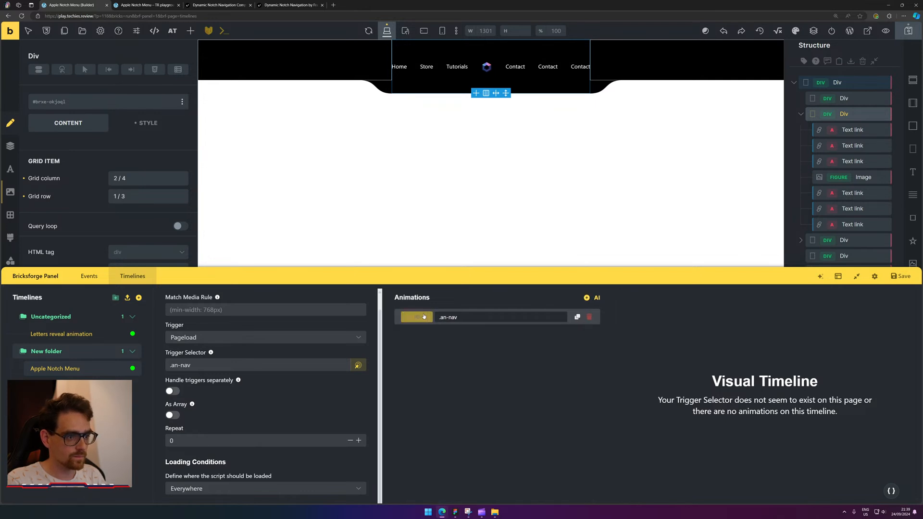
left_click(422, 318)
left_click(441, 403)
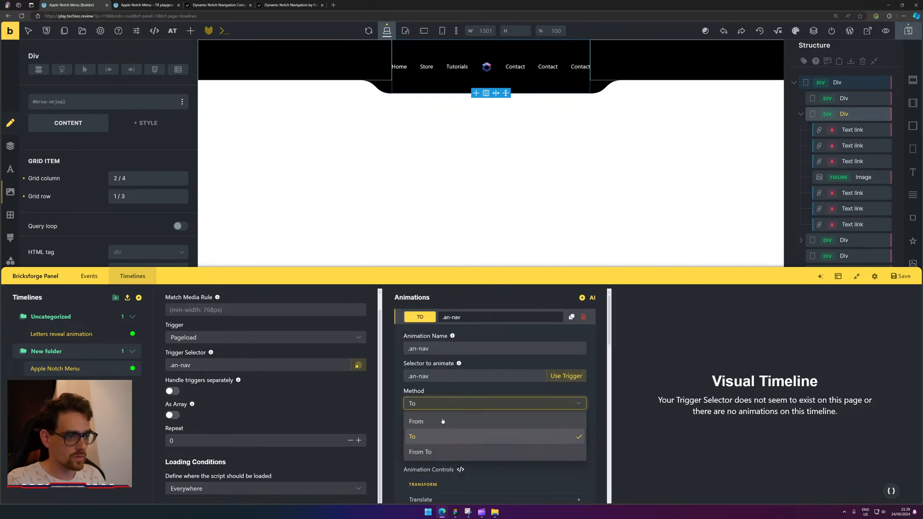
left_click(440, 422)
Rename the animation and set its target selector to .an-nav-item.
left_click(460, 349)
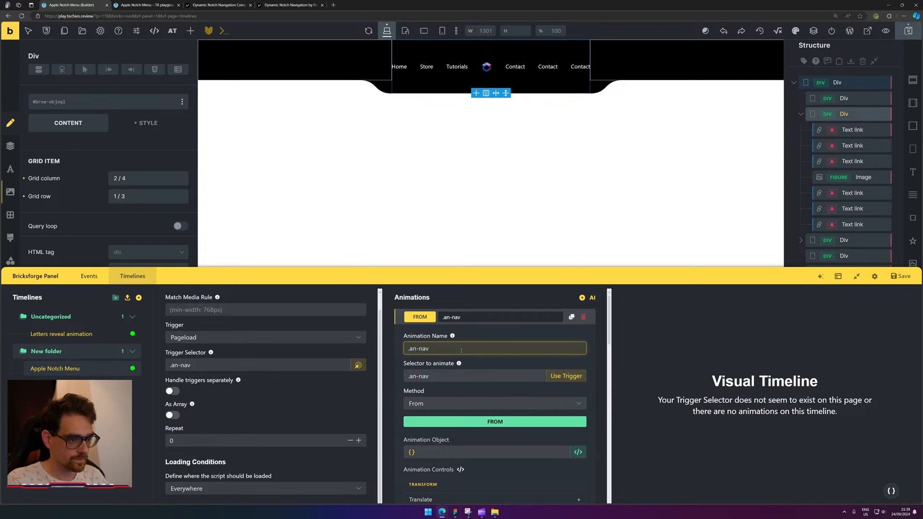
type("-item")
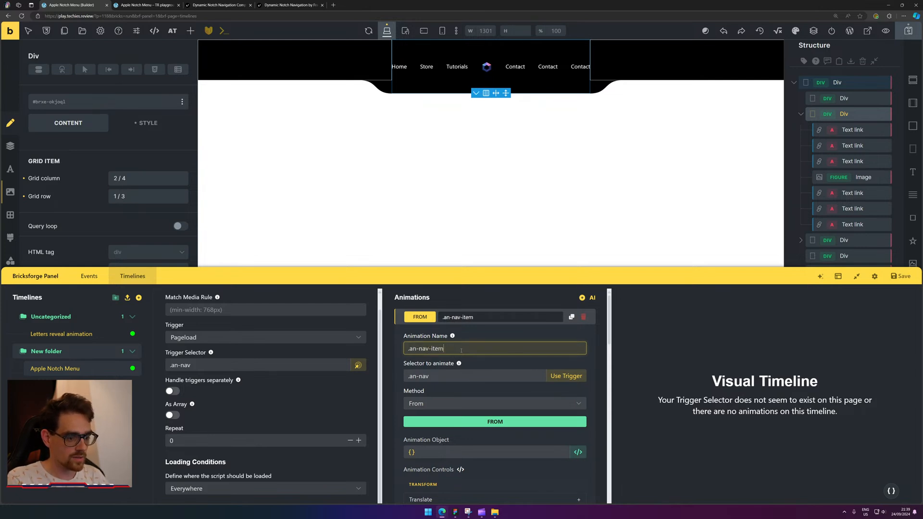
key("ctrl+a")
left_click(454, 374)
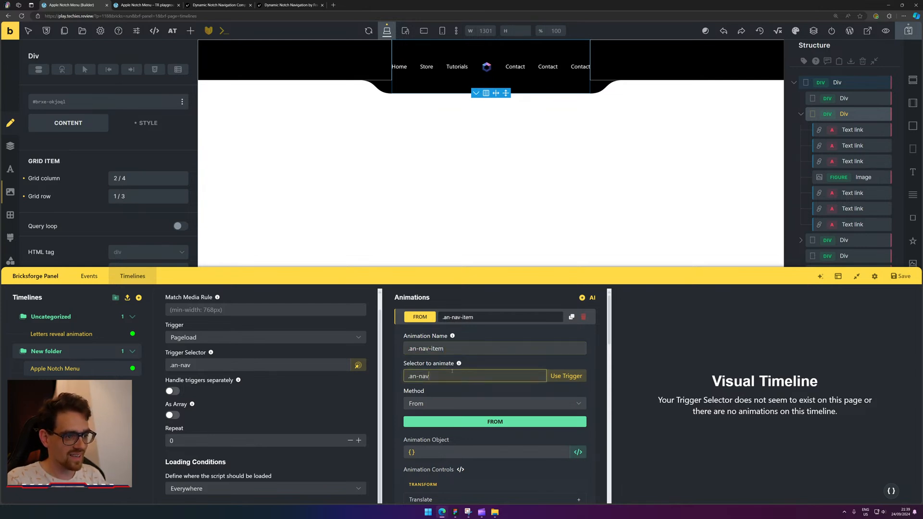
type("-item")
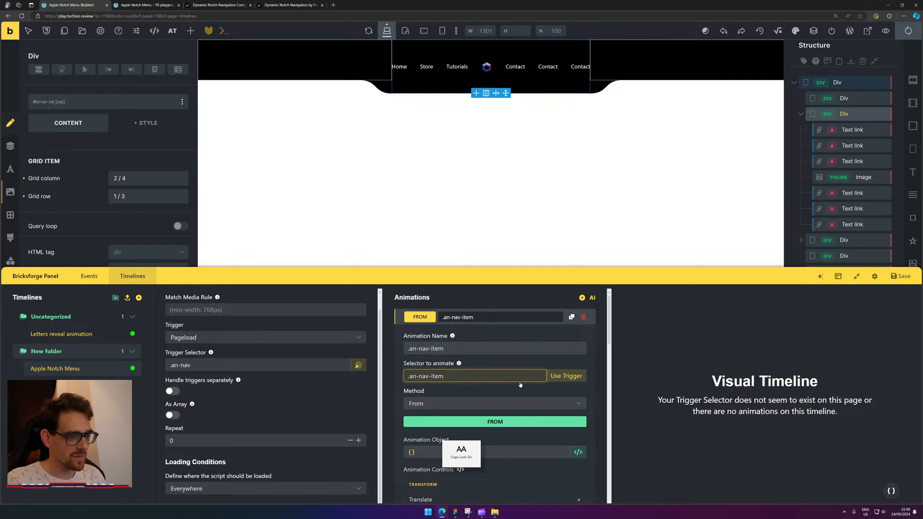
key("Caps_Lock")
scroll(574, 351, "down", 1)
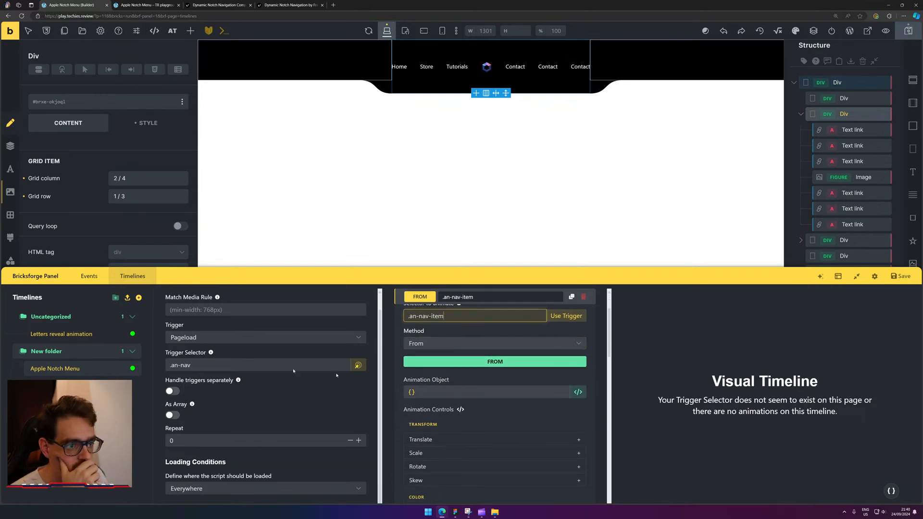
Rename the Div holding the links and logo to Nav in Structure.
left_click(844, 99)
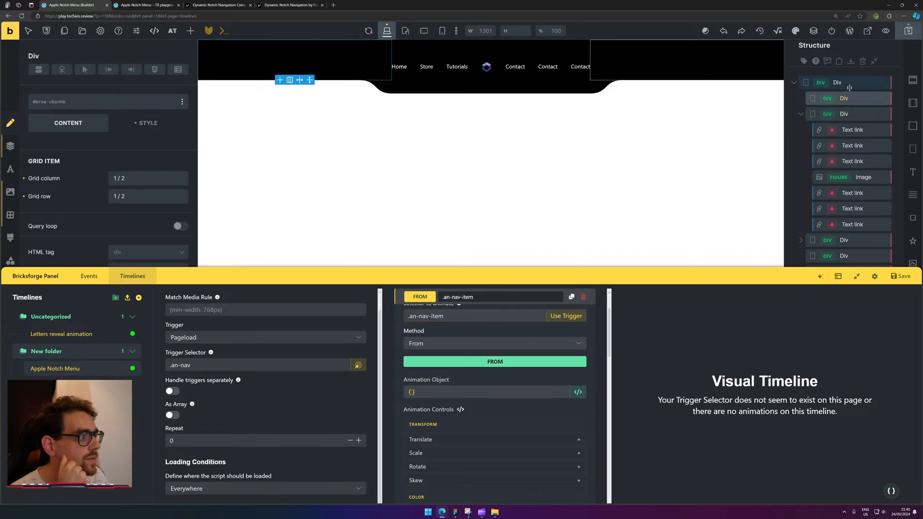
left_click(850, 84)
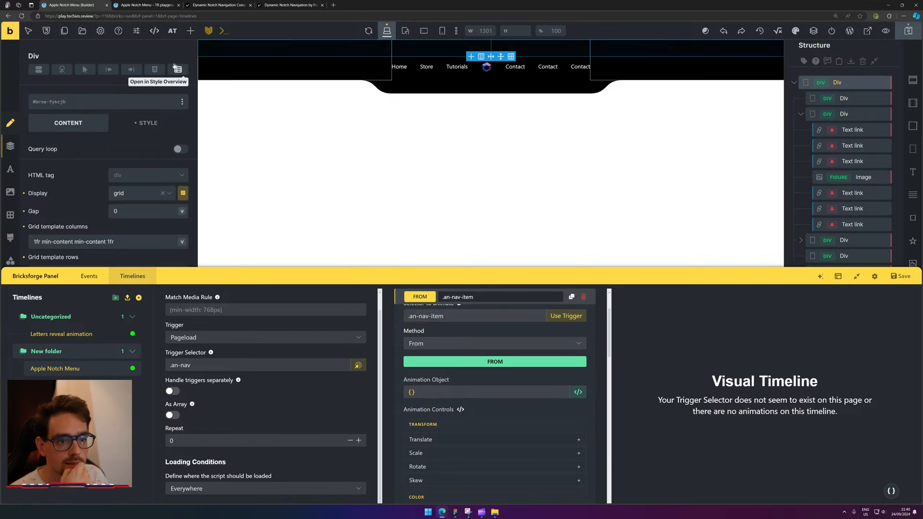
left_click(72, 104)
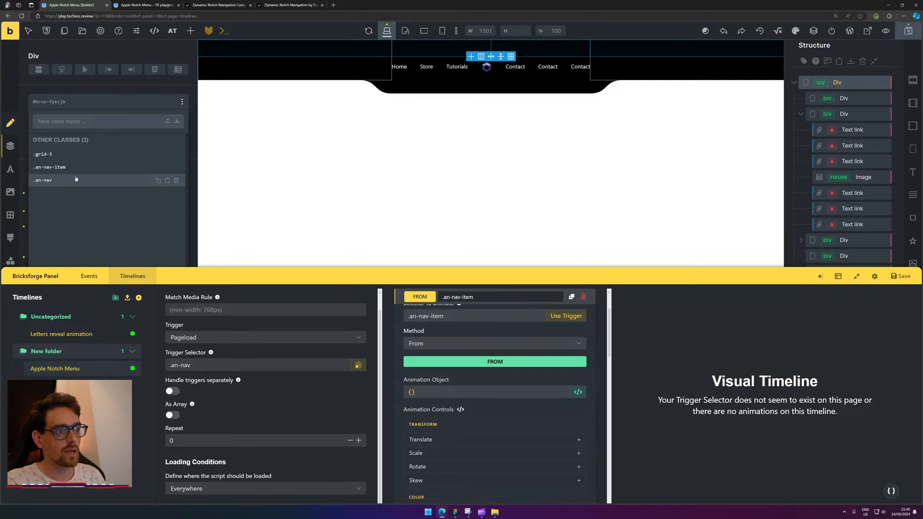
left_click(859, 98)
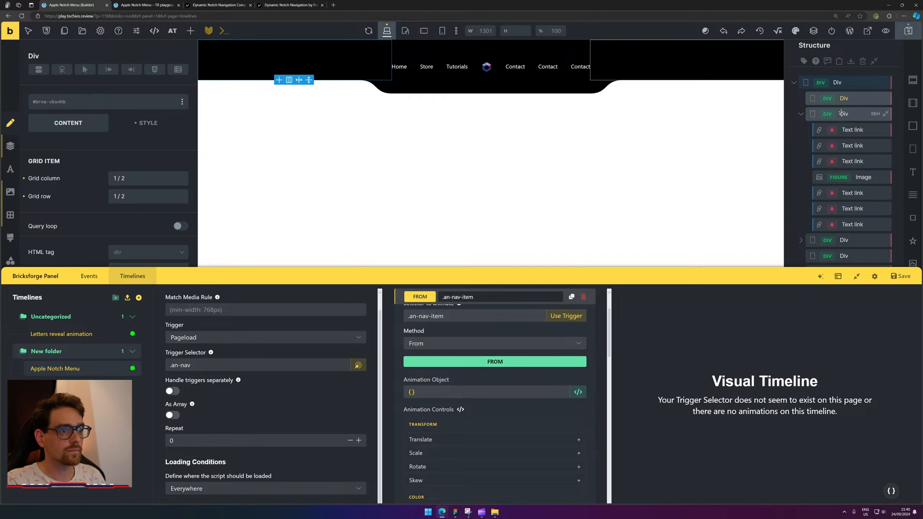
left_click(845, 115)
double_click(844, 114)
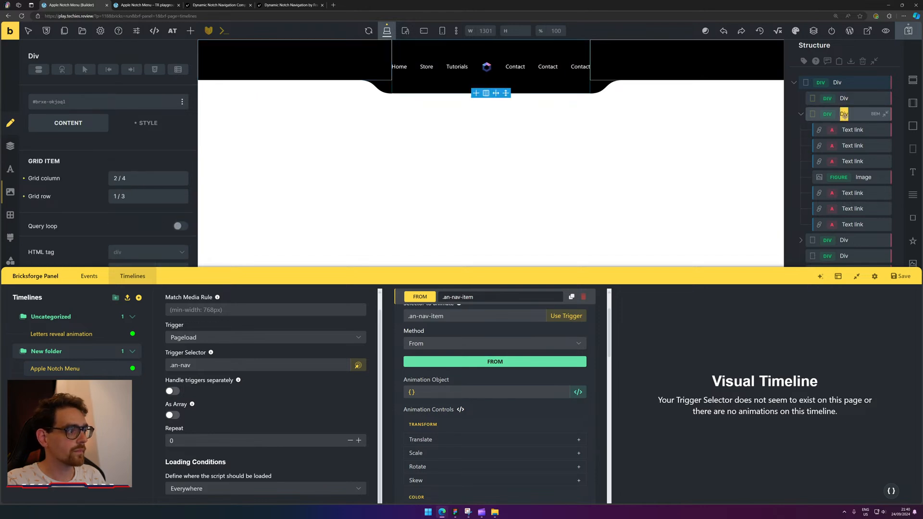
type("Nav")
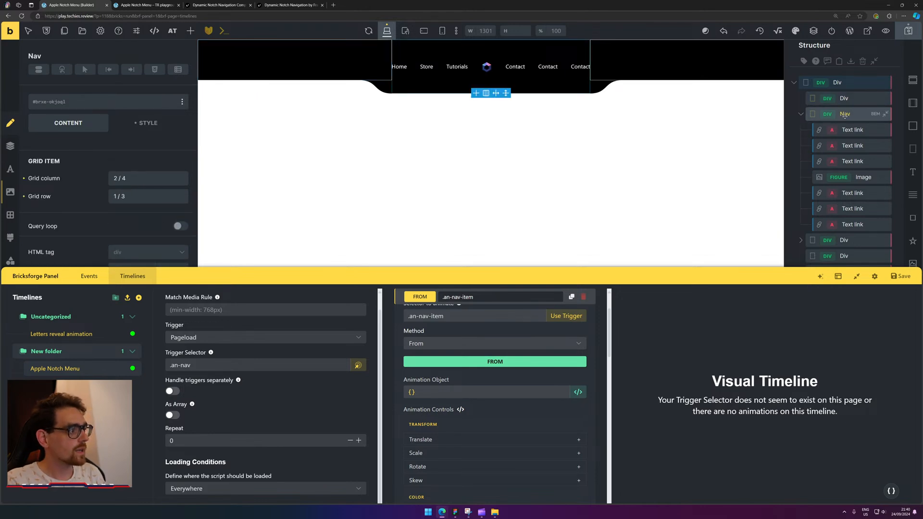
left_click(801, 114)
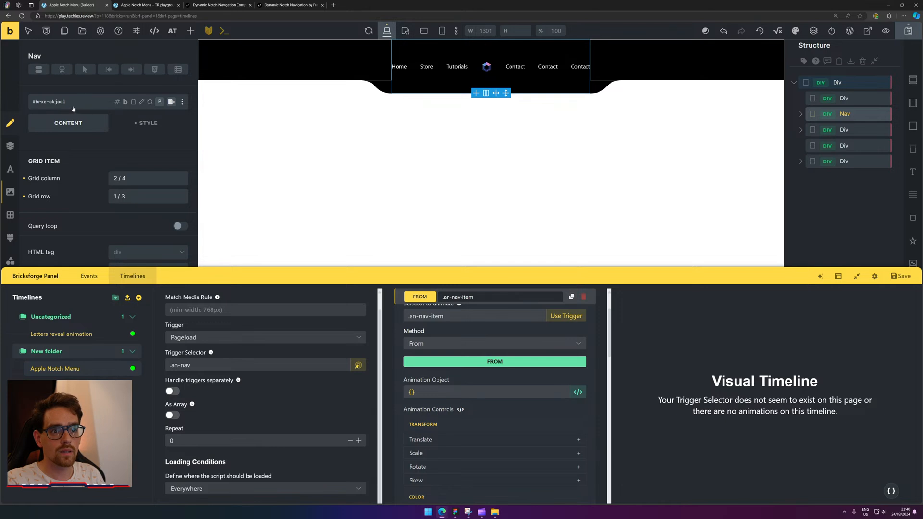
Apply the .an-nav class to Nav and save the page.
left_click(76, 103)
left_click(78, 181)
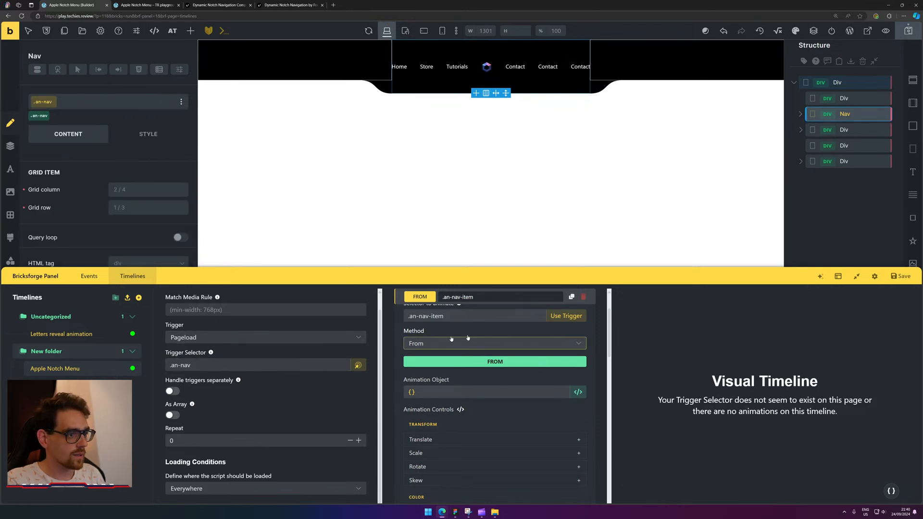
scroll(544, 307, "up", 1)
scroll(544, 306, "up", 1)
left_click(908, 30)
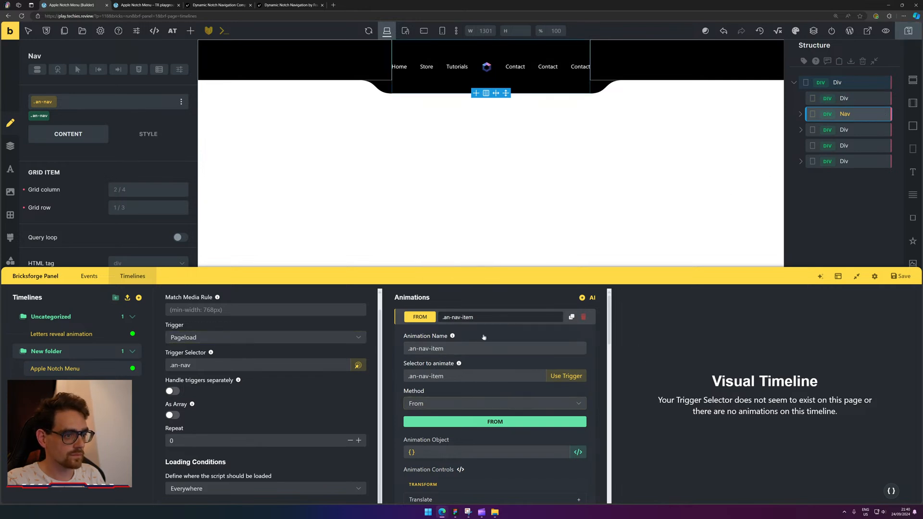
Collapse the .an-nav-item animation, duplicate it, and delete the duplicate copy.
left_click(471, 322)
left_click(470, 320)
left_click(448, 350)
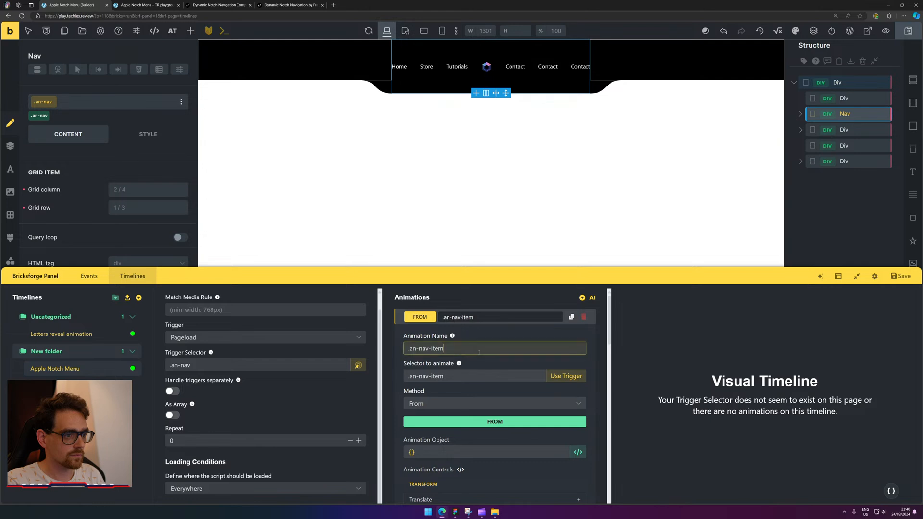
left_click(405, 321)
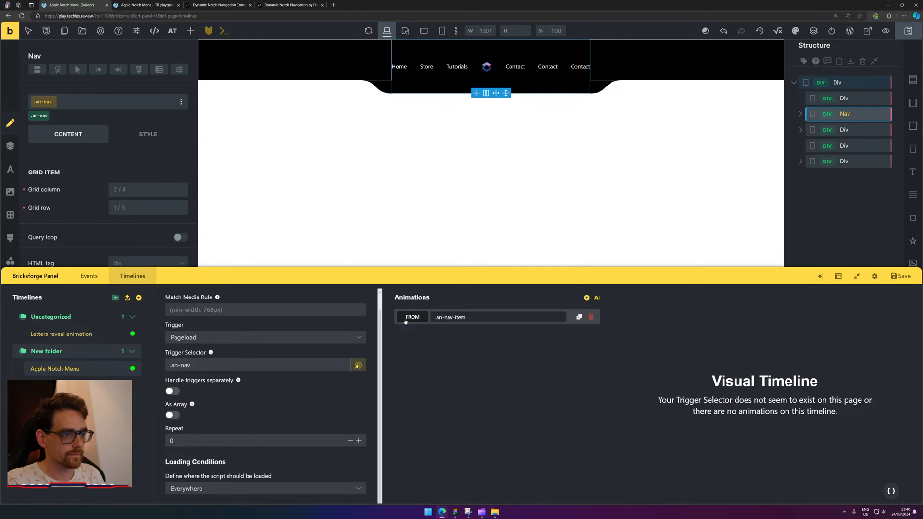
left_click(580, 316)
left_click(591, 317)
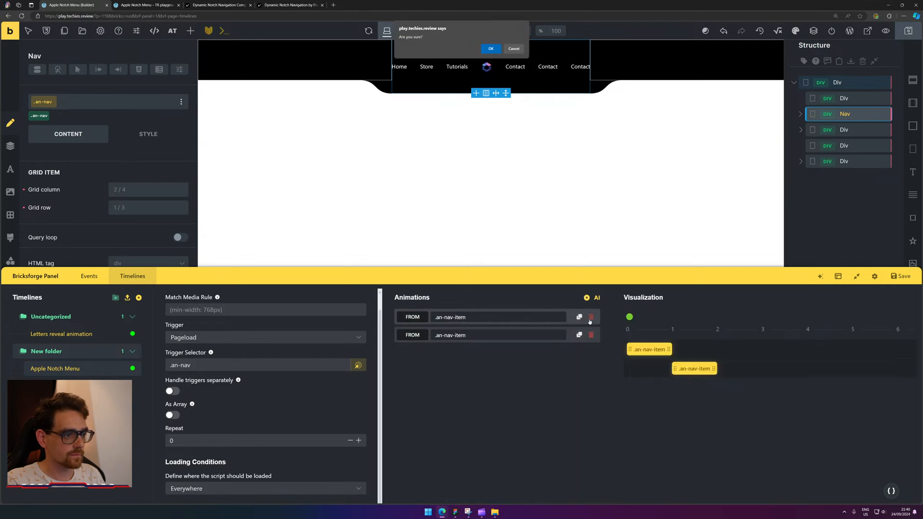
left_click(490, 49)
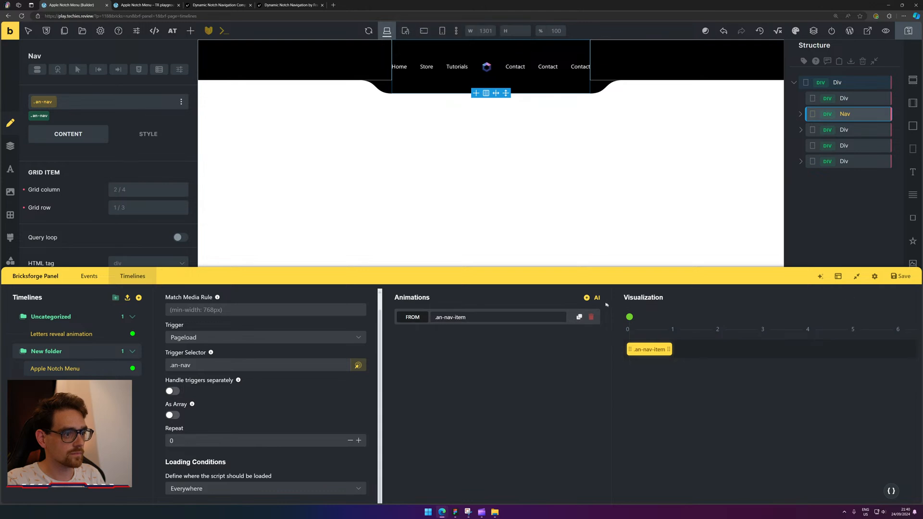
Add a new animation targeting .an-nav and move it above the .an-nav-item animation.
left_click(586, 299)
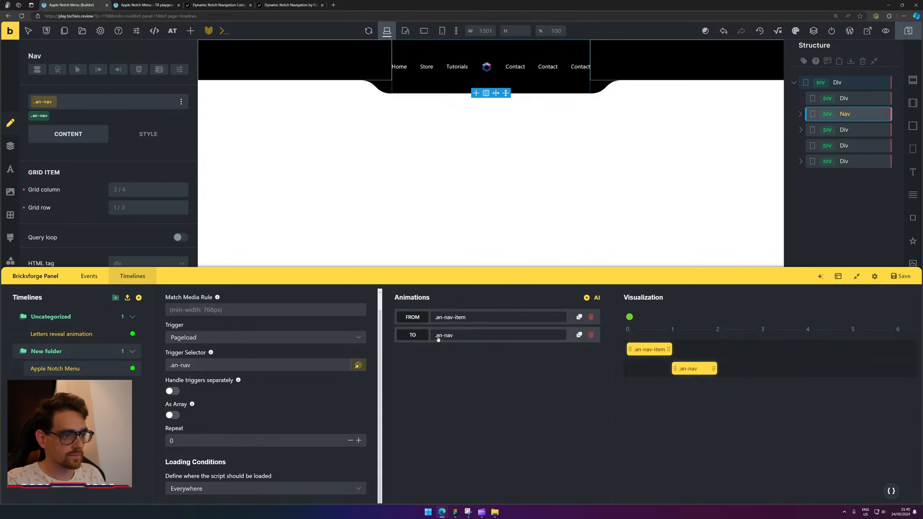
left_click_drag(438, 339, 438, 317)
left_click(438, 318)
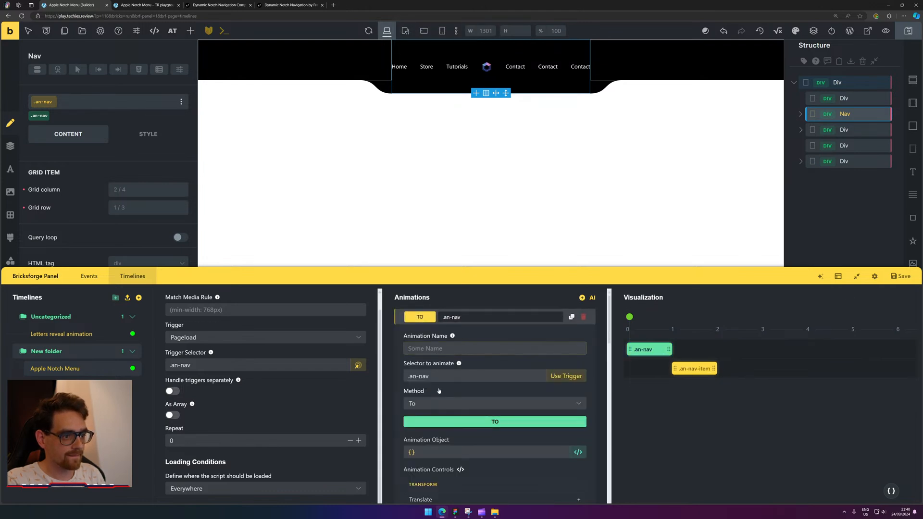
Switch the .an-nav animation to a From animation that starts from set values.
left_click(457, 403)
left_click(462, 419)
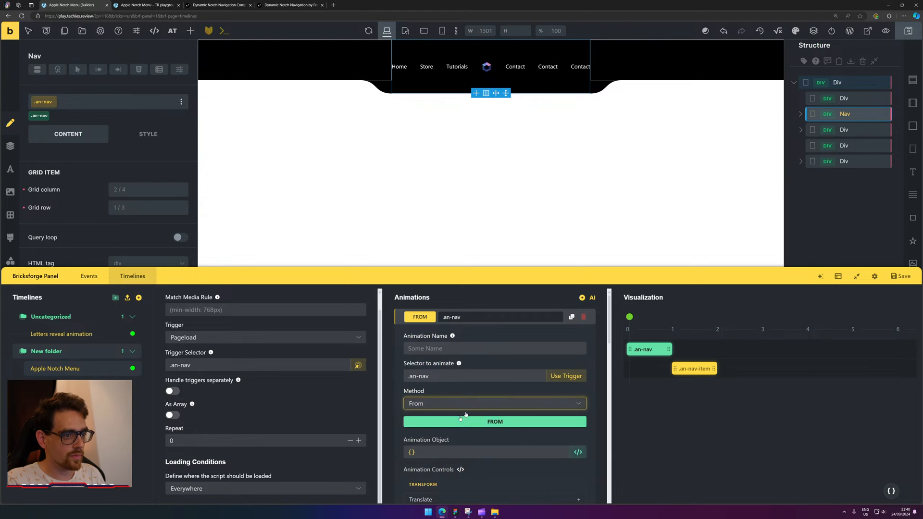
scroll(525, 366, "down", 4)
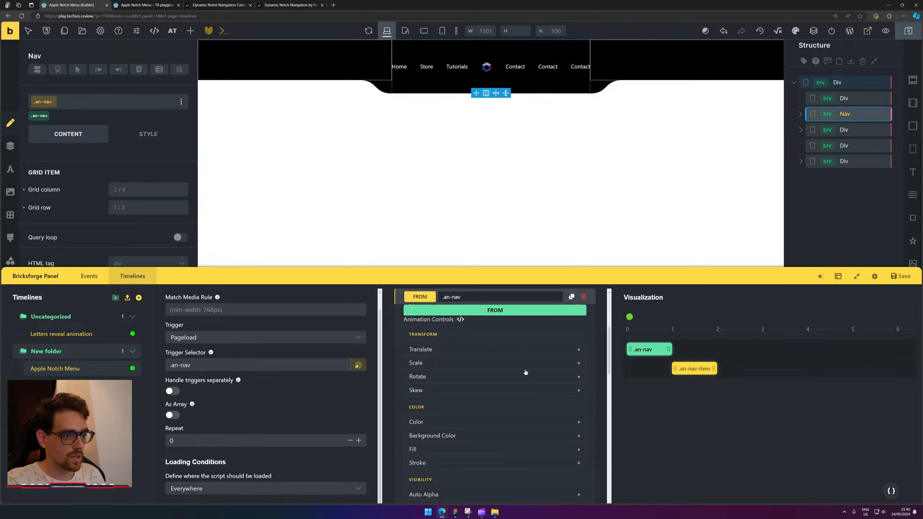
scroll(496, 367, "down", 2)
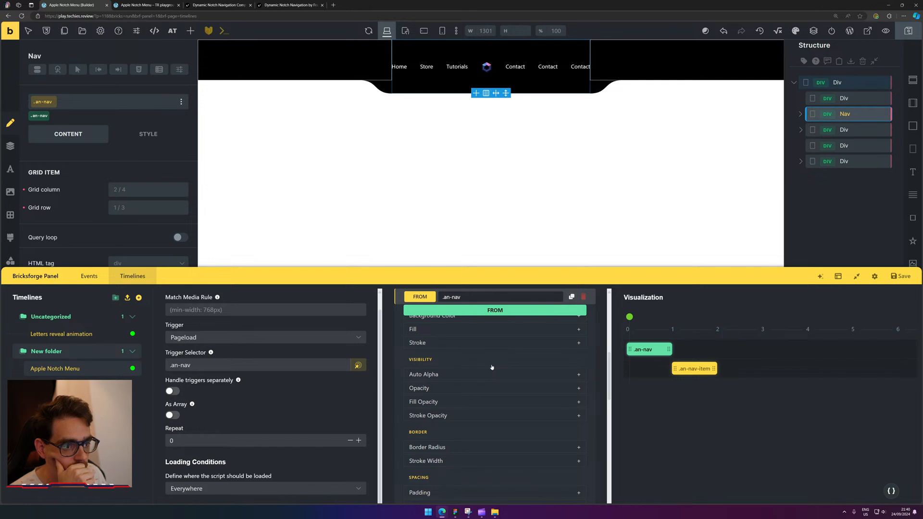
scroll(492, 367, "down", 1)
scroll(492, 367, "down", 8)
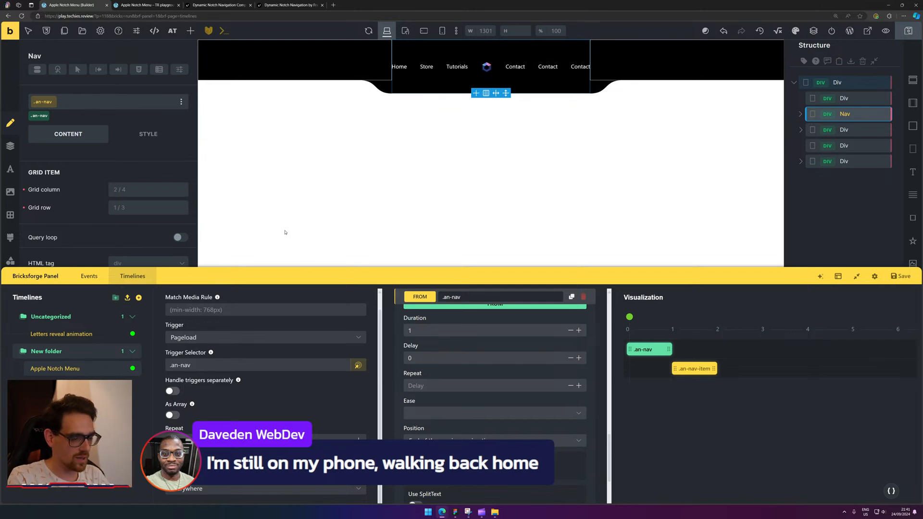
scroll(456, 380, "up", 3)
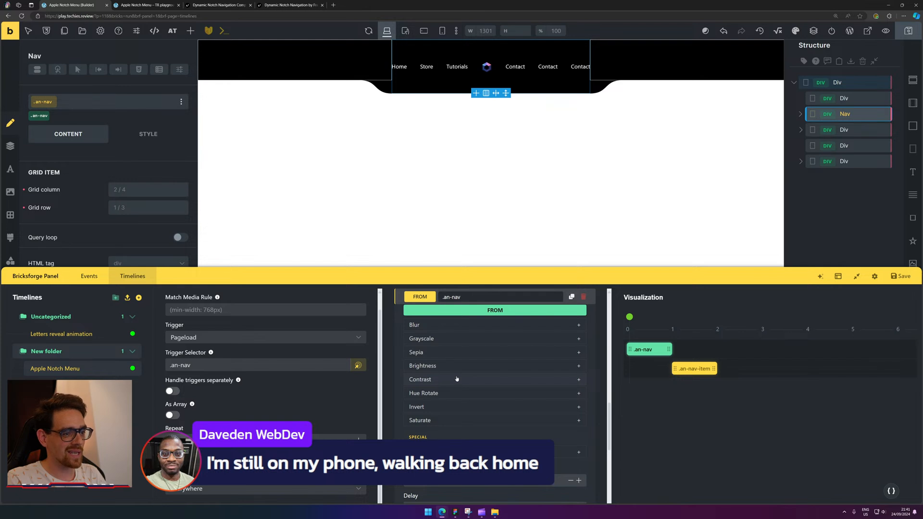
scroll(457, 380, "up", 5)
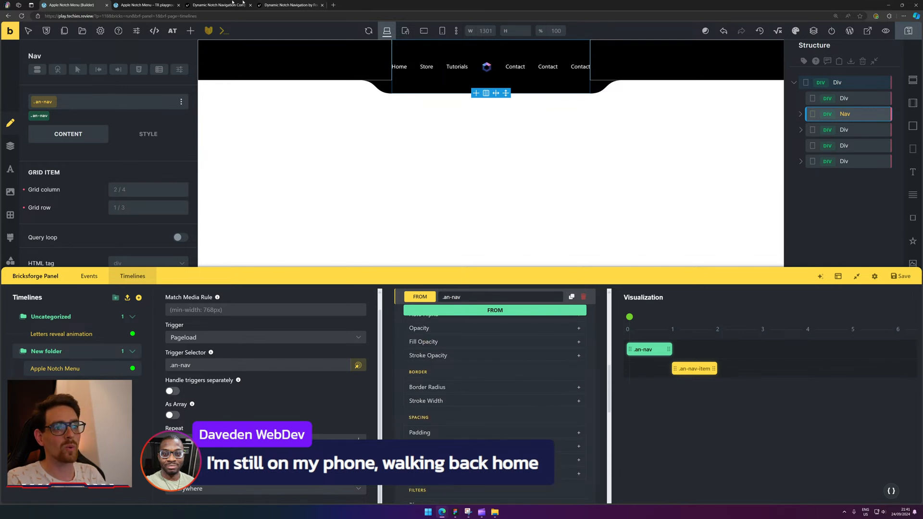
scroll(519, 361, "up", 2)
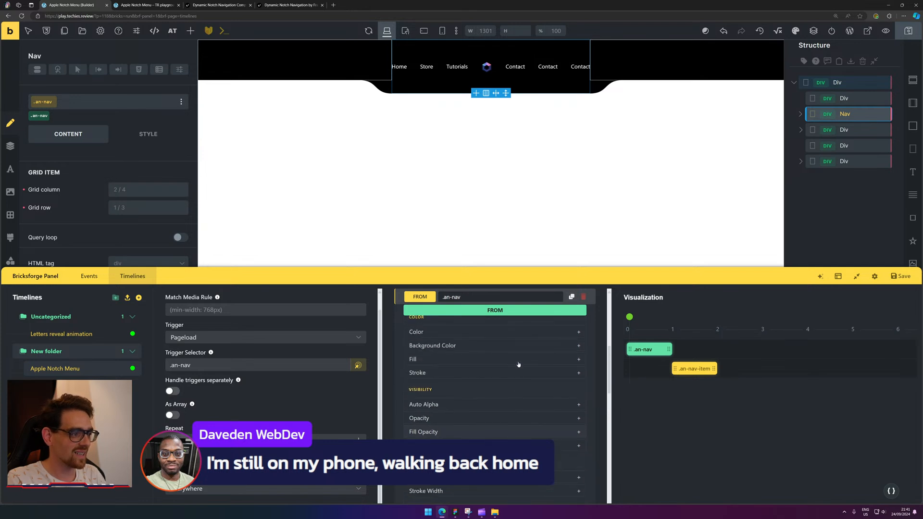
scroll(542, 392, "up", 1)
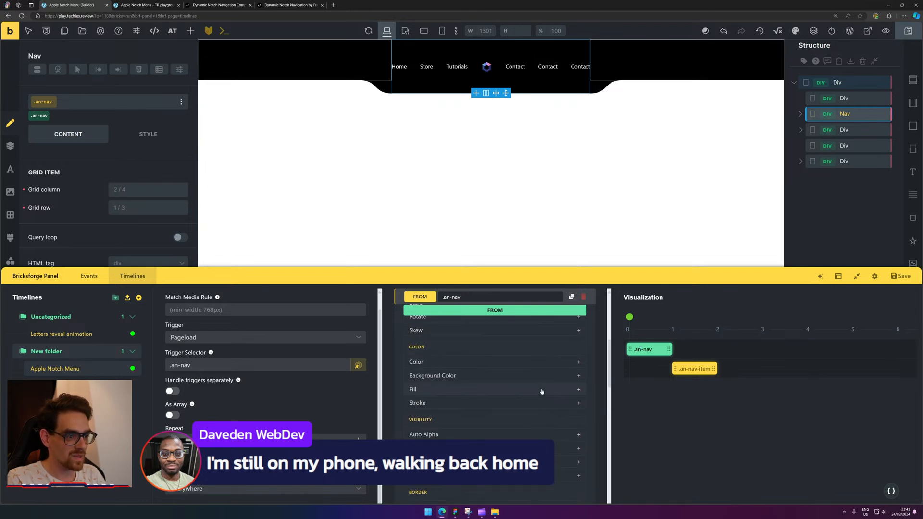
scroll(541, 394, "down", 5)
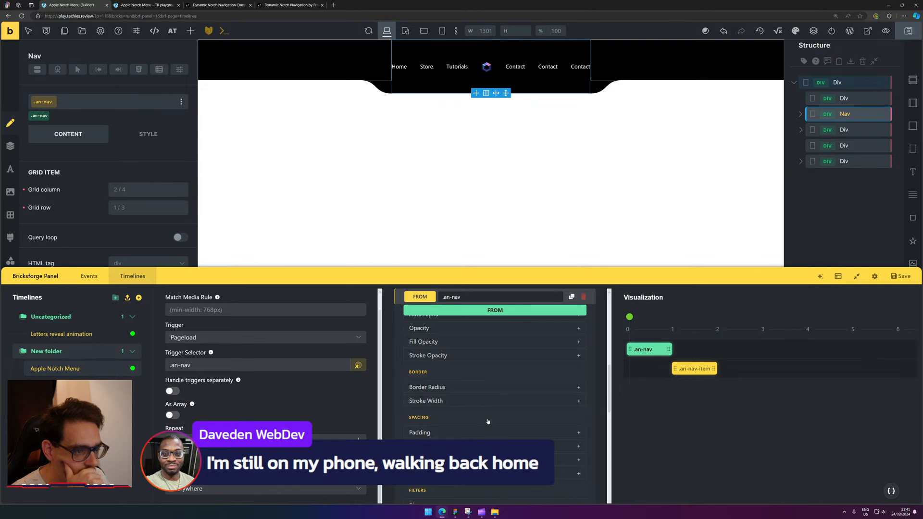
scroll(488, 422, "down", 2)
Expand Width in the .an-nav From state to give the notch a starting width.
left_click(493, 404)
scroll(462, 427, "down", 2)
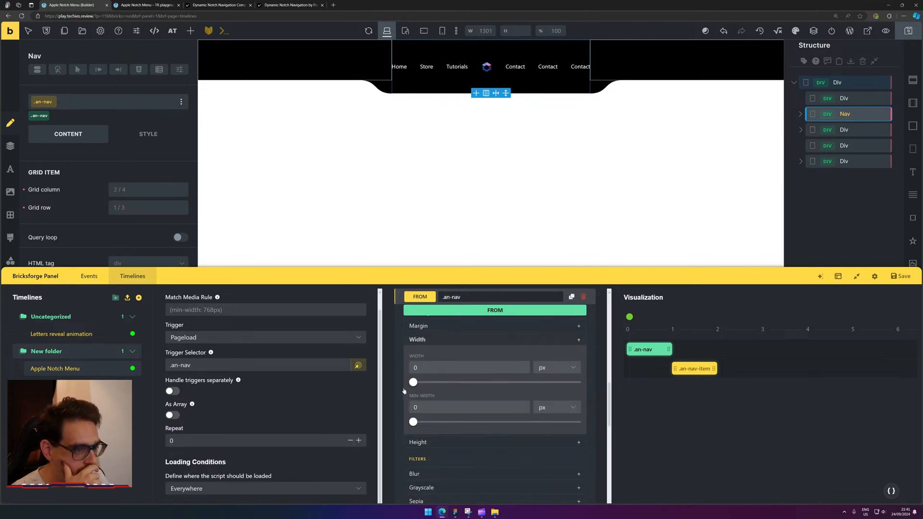
mouse_move(413, 383)
left_mouse_down()
mouse_move(476, 385)
mouse_move(416, 384)
mouse_move(425, 383)
mouse_move(405, 369)
left_mouse_up()
Set the notch's starting width to 50 px and move .an-nav-item to timeline start 0.
type("50")
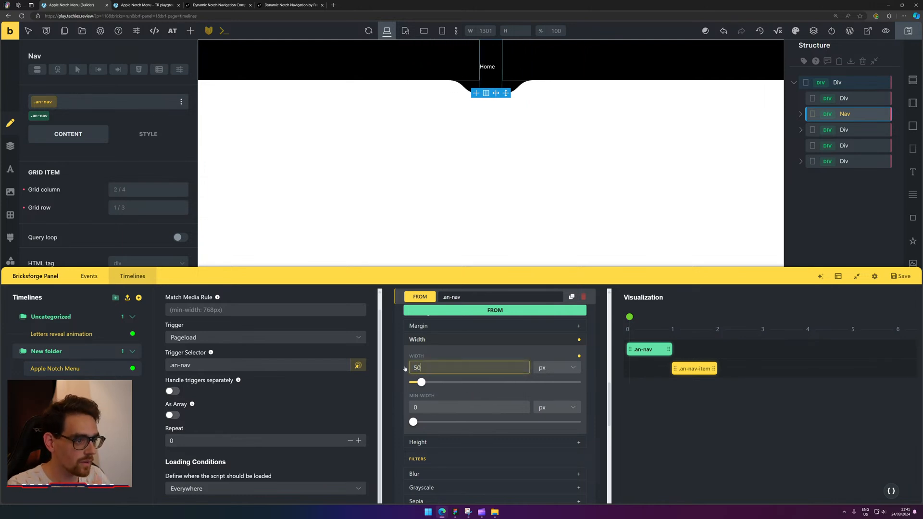
mouse_move(872, 360)
left_click_drag(688, 370, 642, 373)
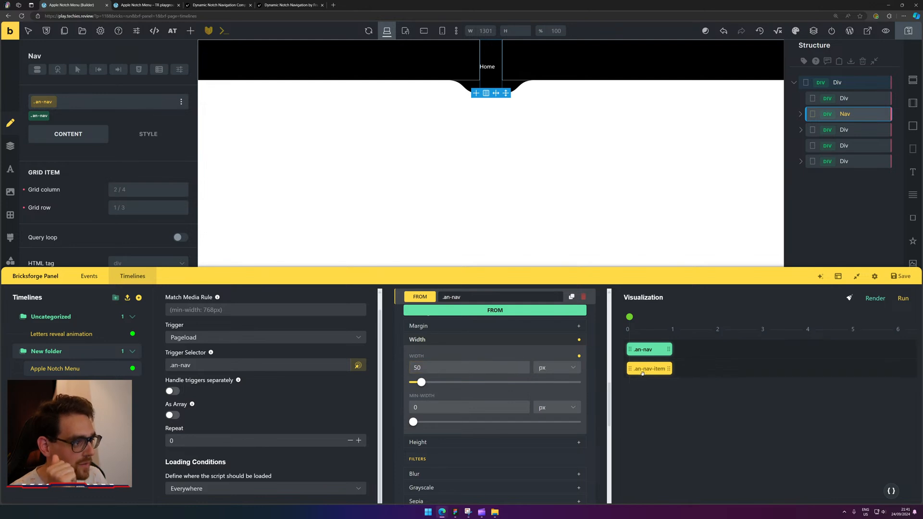
left_click_drag(633, 322, 678, 322)
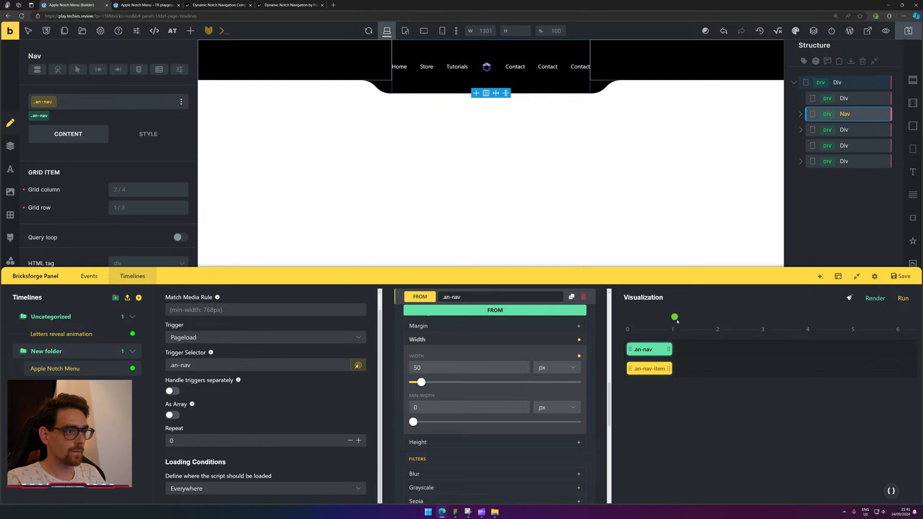
Give the nav items a -300 px Y translate and stretch their bar to about 2 seconds.
left_click(486, 68)
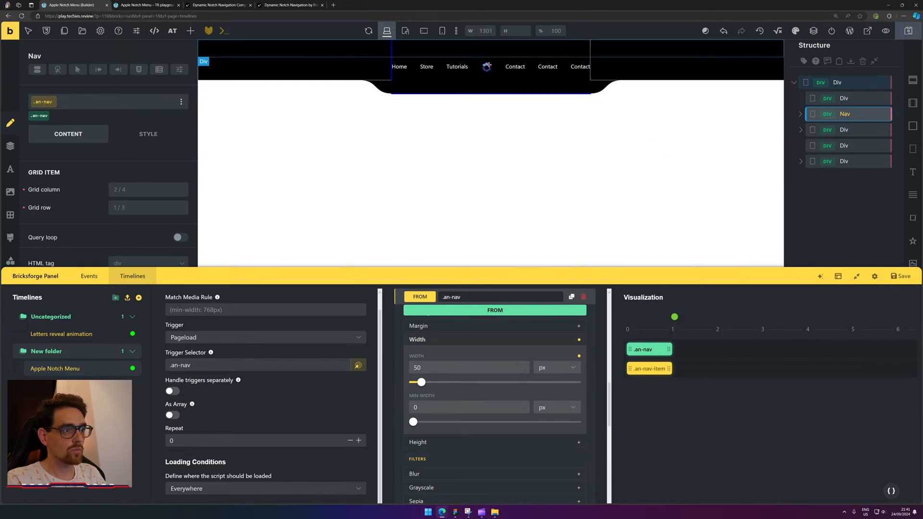
left_click(641, 369)
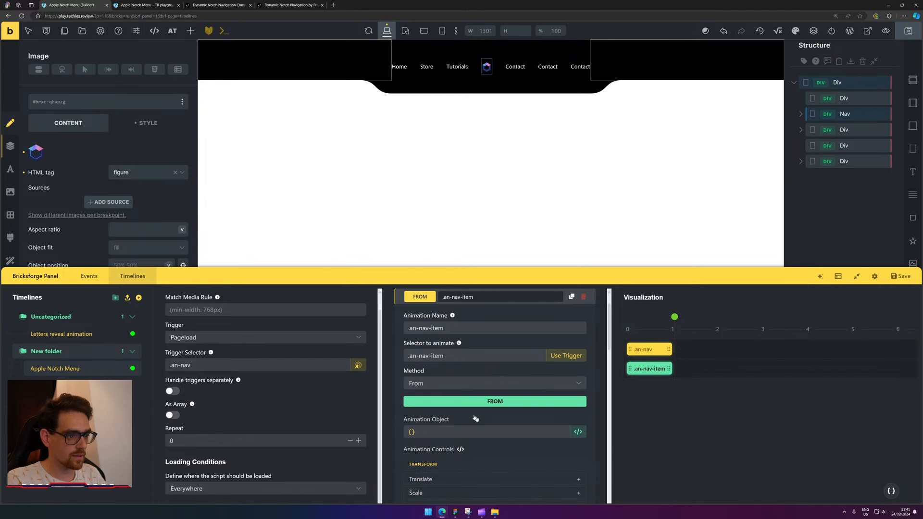
scroll(476, 419, "down", 2)
left_click(459, 389)
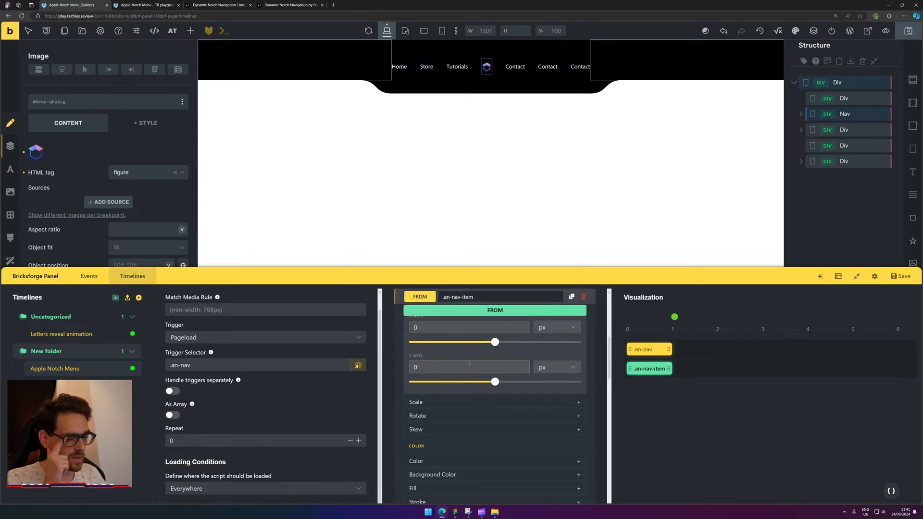
scroll(469, 406, "up", 1)
left_click(461, 398)
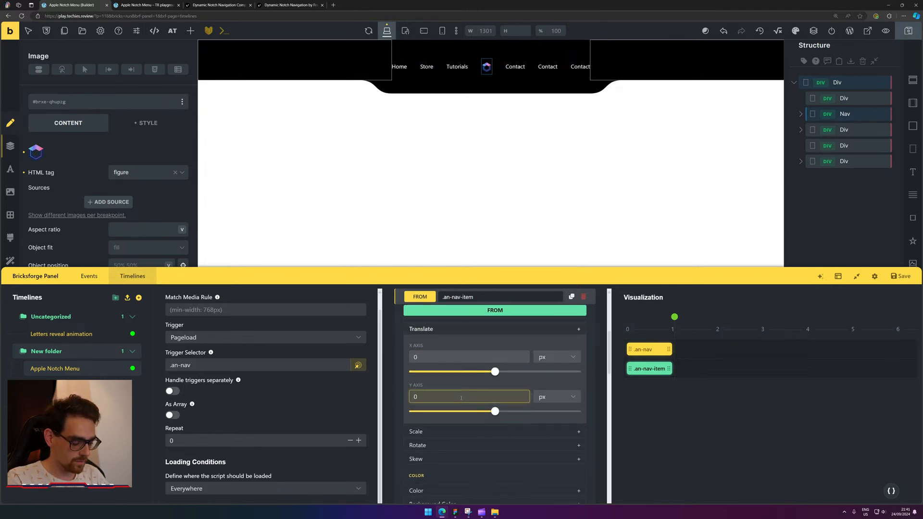
type("-300")
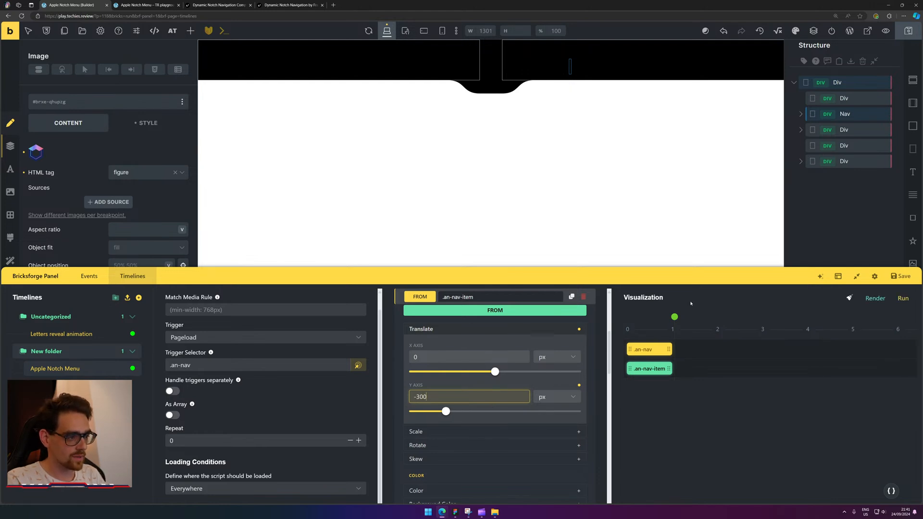
left_click_drag(668, 369, 719, 369)
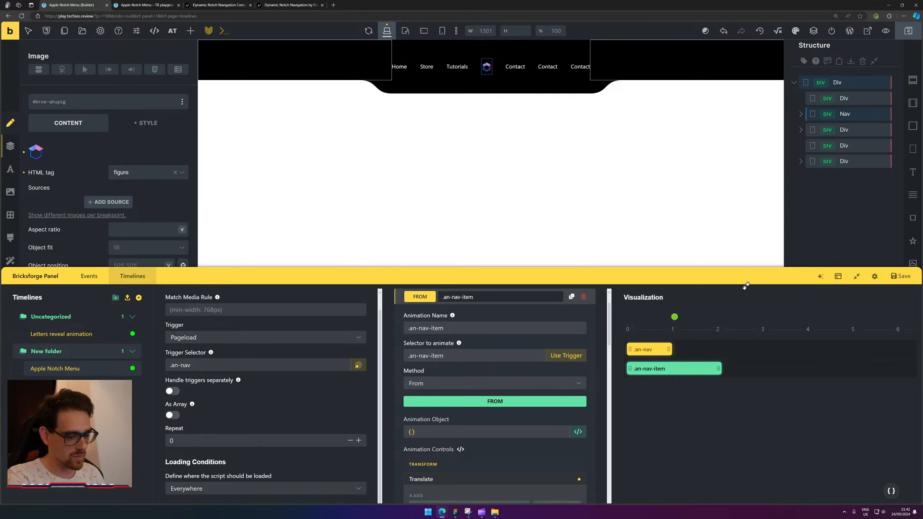
left_click_drag(674, 316, 716, 316)
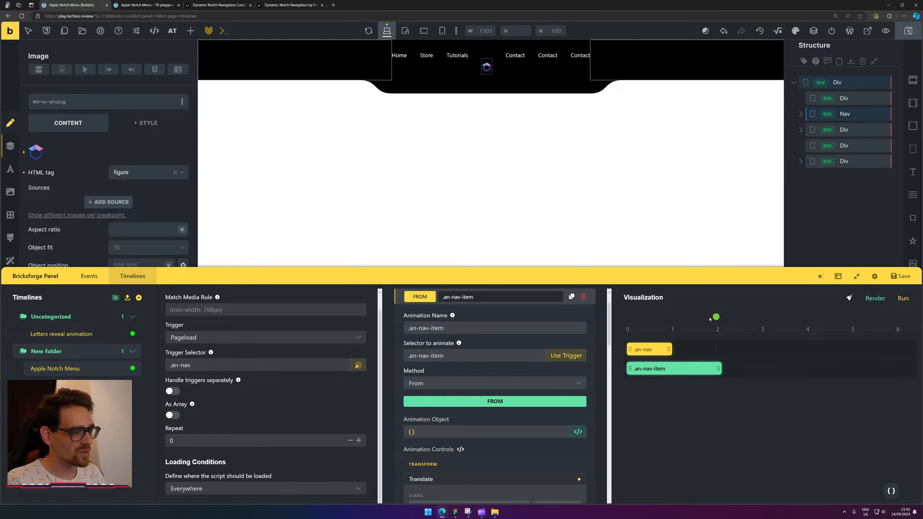
mouse_move(716, 316)
left_mouse_down()
mouse_move(628, 316)
mouse_move(700, 317)
left_mouse_up()
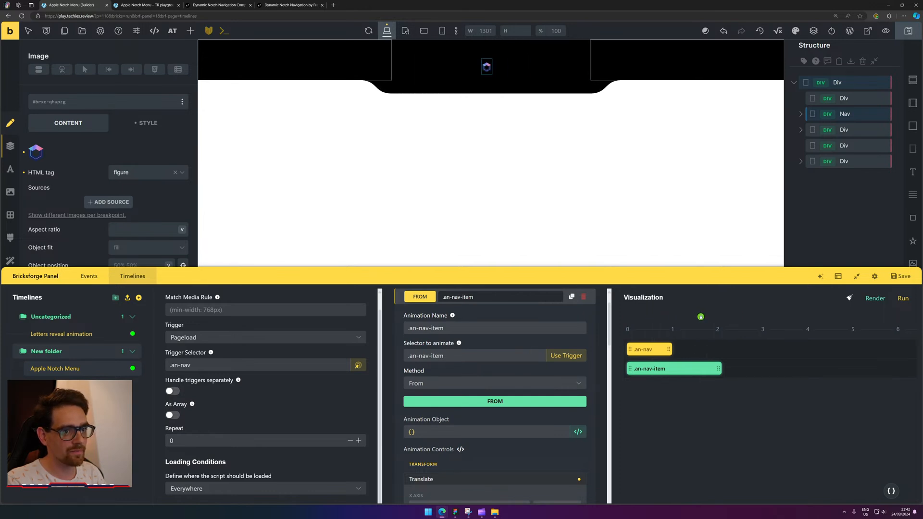
scroll(62, 196, "down", 2)
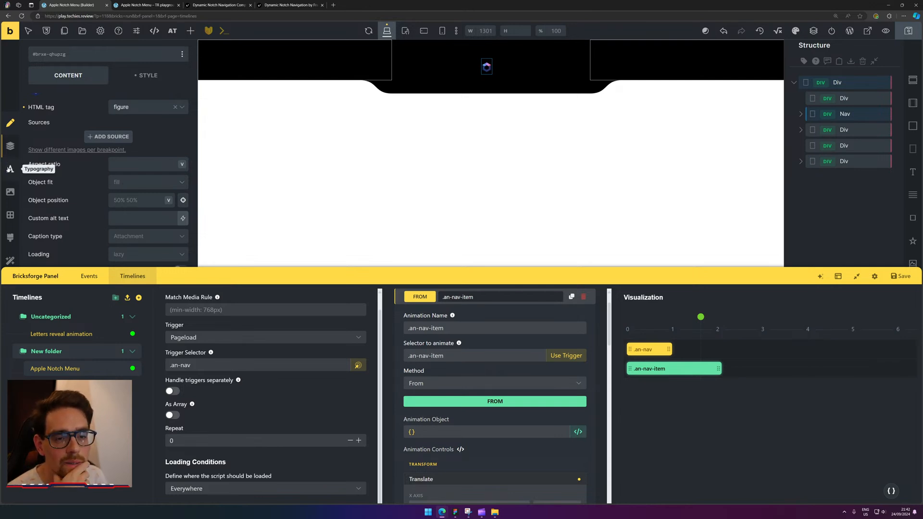
Set the logo image's Min. width to 25, clear its fixed Width, then scrub the timeline to check.
scroll(71, 144, "up", 2)
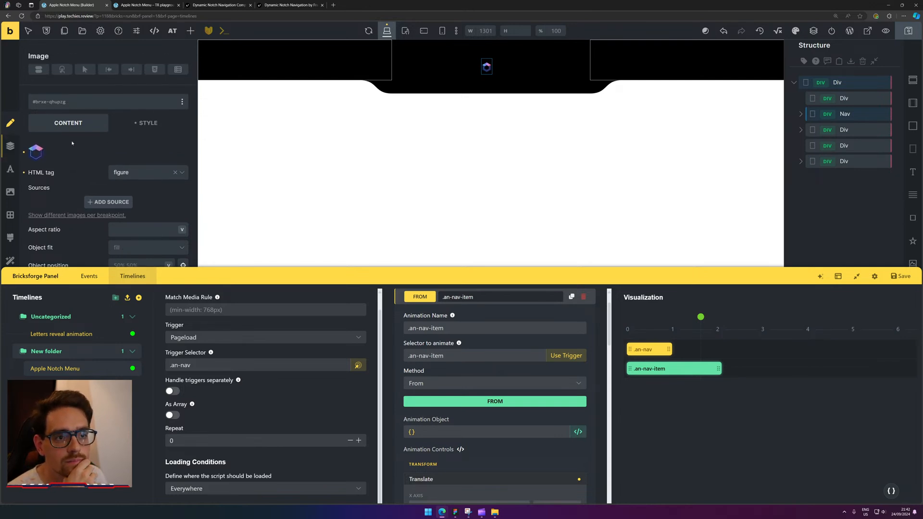
left_click(148, 123)
scroll(139, 190, "down", 3)
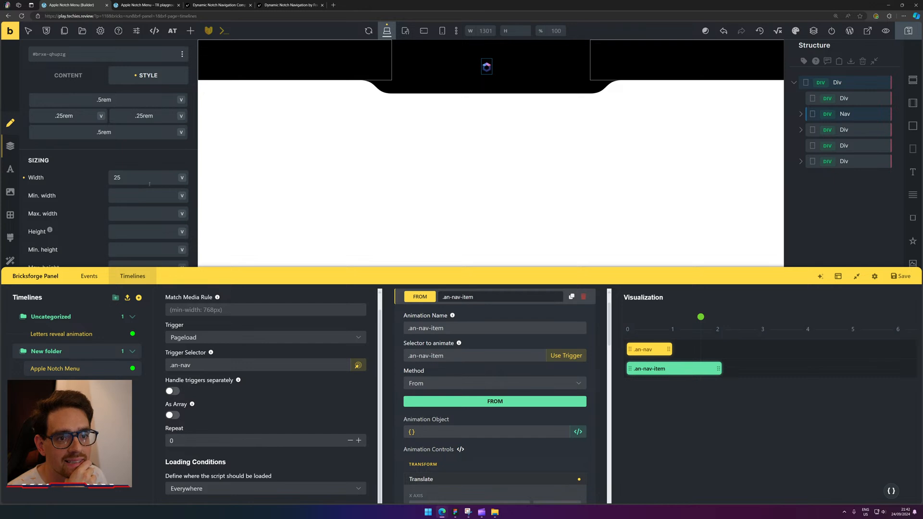
left_click(149, 182)
left_click(139, 193)
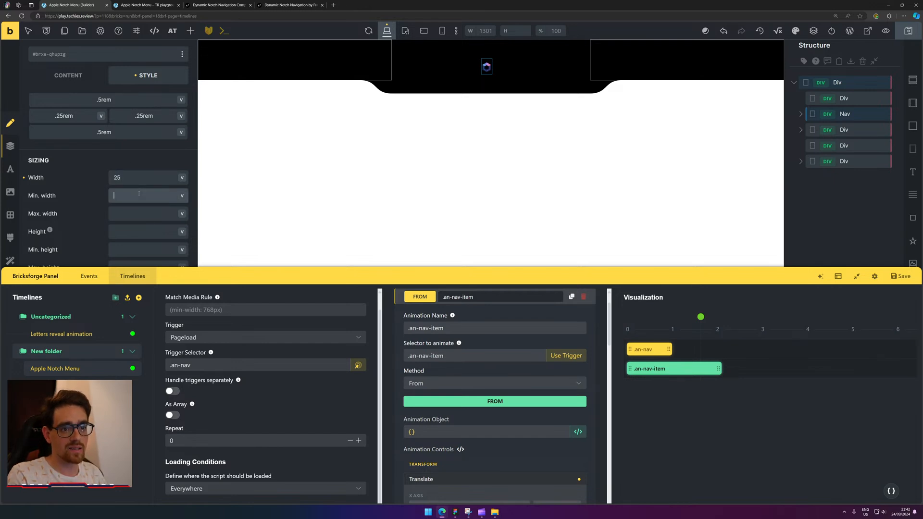
type("25")
double_click(135, 179)
key("BackSpace")
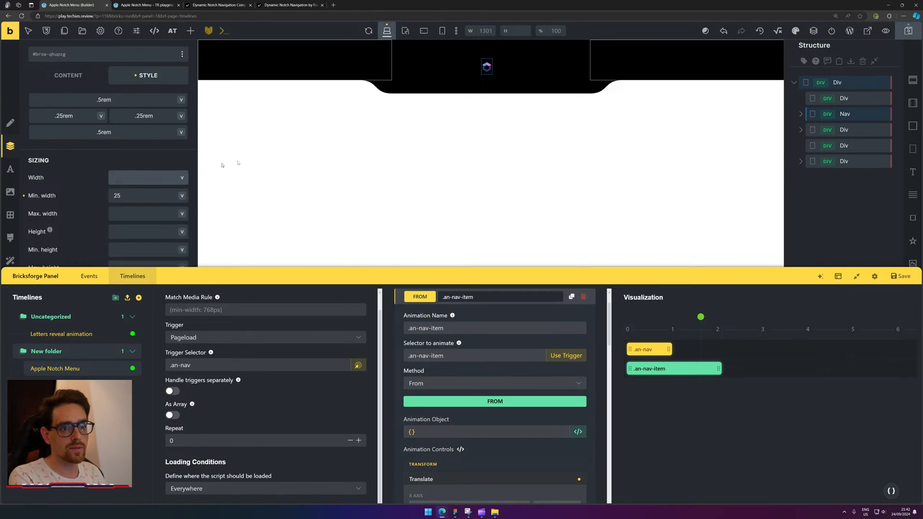
left_click_drag(699, 317, 620, 307)
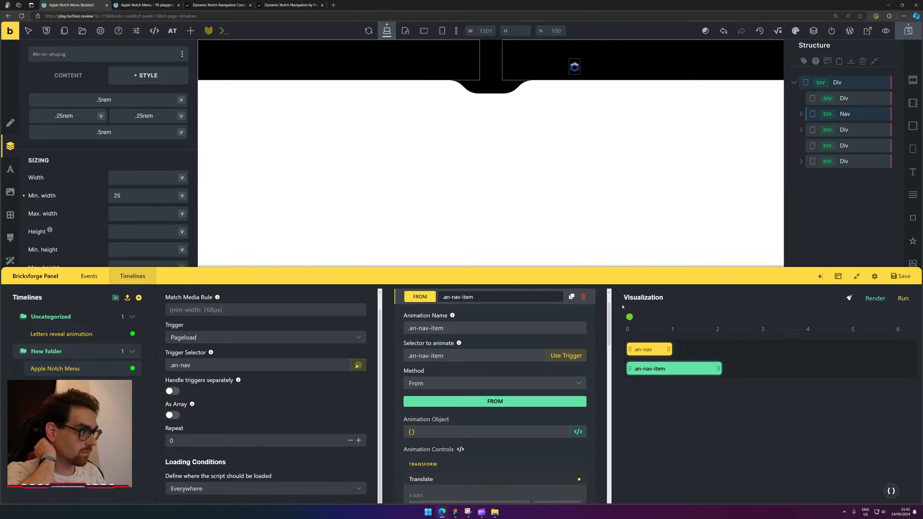
Expand the Nav in Structure and scrub the timeline to preview the notch widening and shrinking.
left_click(853, 131)
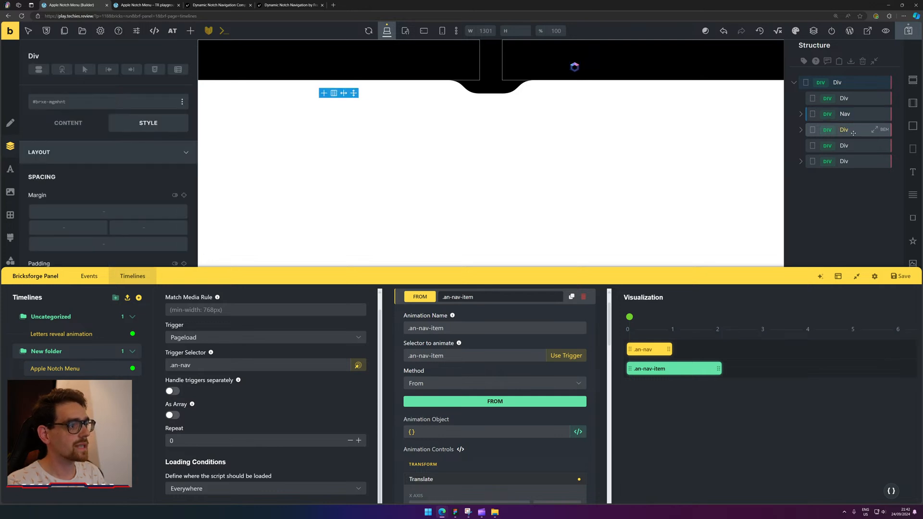
left_click(845, 114)
left_click(802, 116)
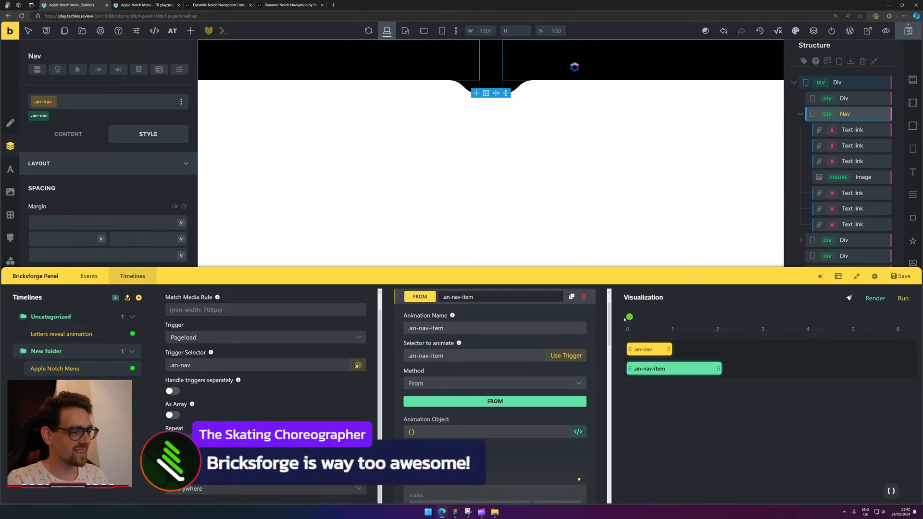
mouse_move(630, 316)
left_mouse_down()
mouse_move(721, 317)
mouse_move(621, 316)
left_mouse_up()
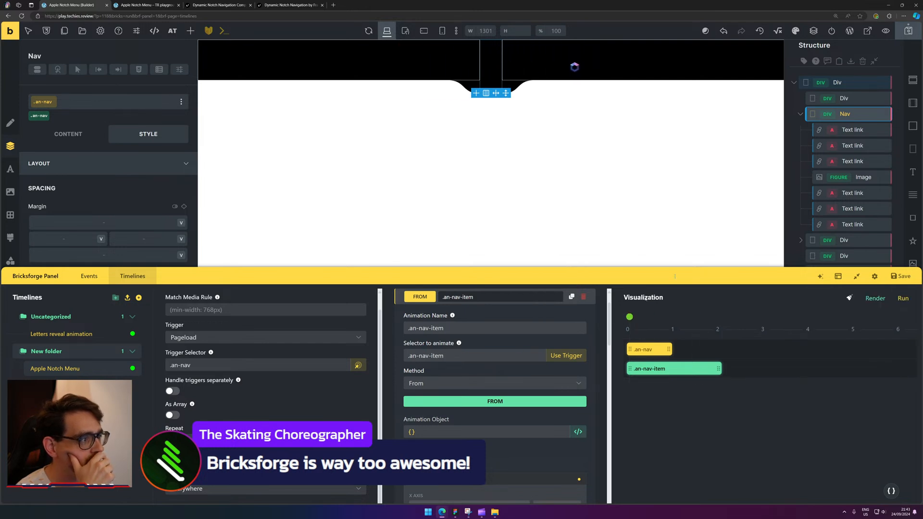
left_click(801, 115)
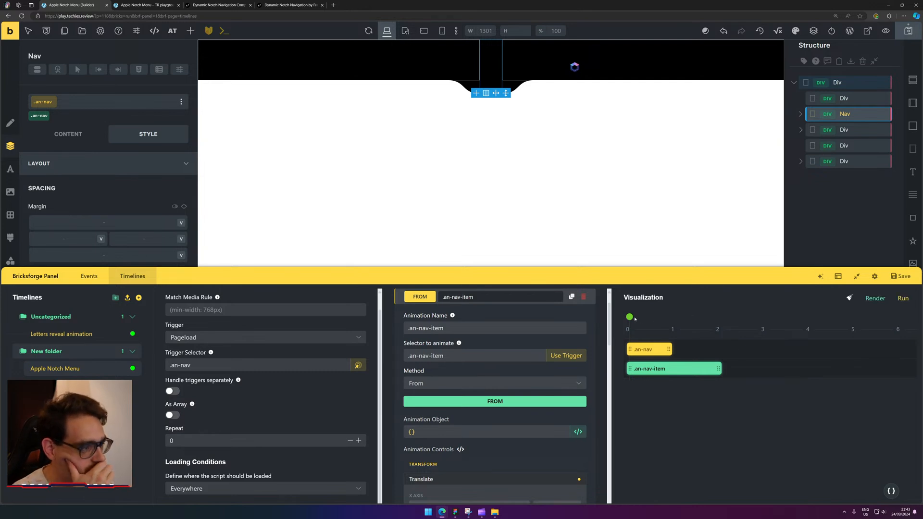
mouse_move(630, 317)
left_mouse_down()
mouse_move(677, 320)
mouse_move(621, 327)
left_mouse_up()
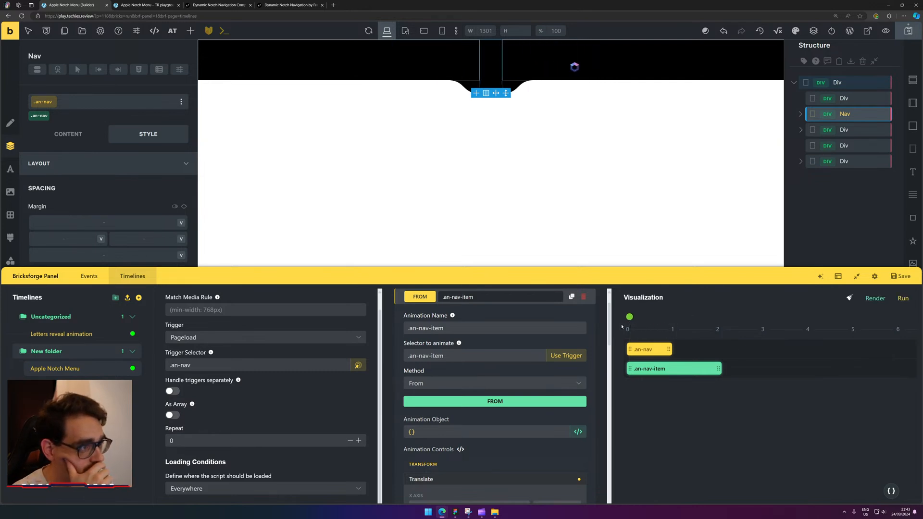
left_click(900, 277)
left_click(145, 5)
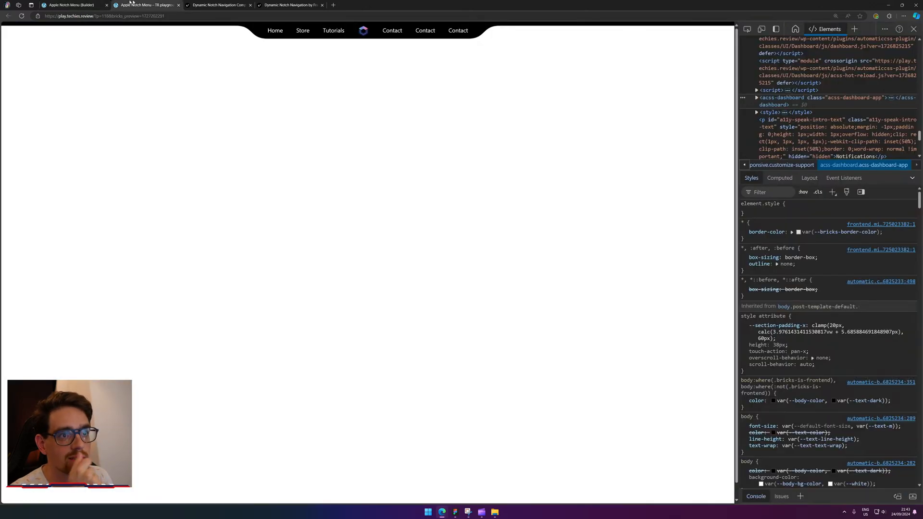
left_click(22, 16)
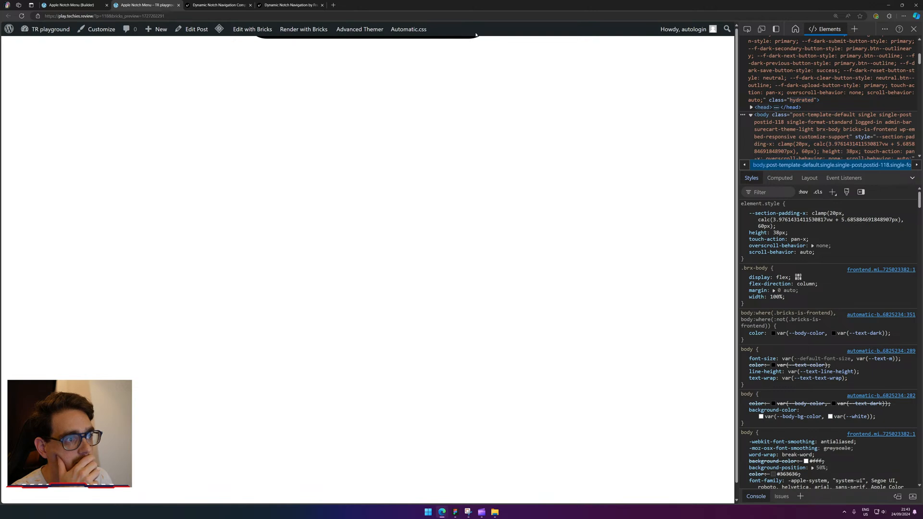
right_click(476, 35)
left_click(507, 196)
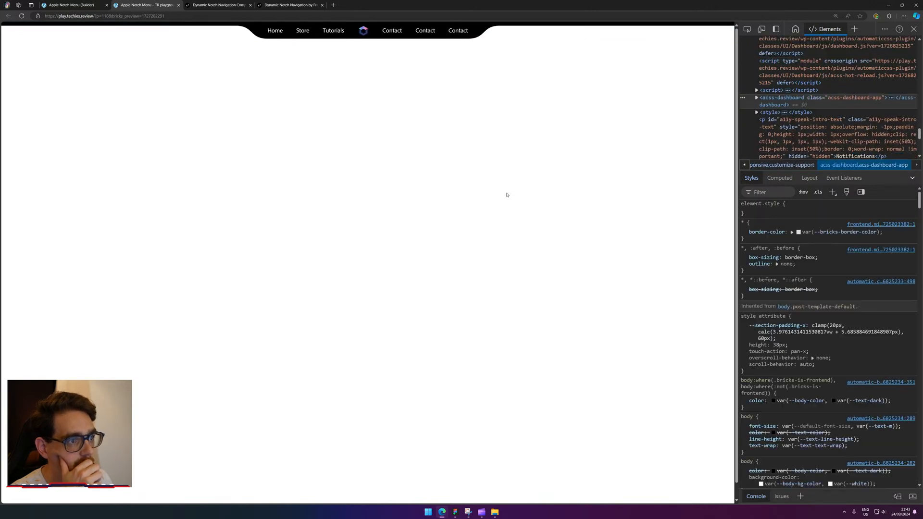
left_click(56, 3)
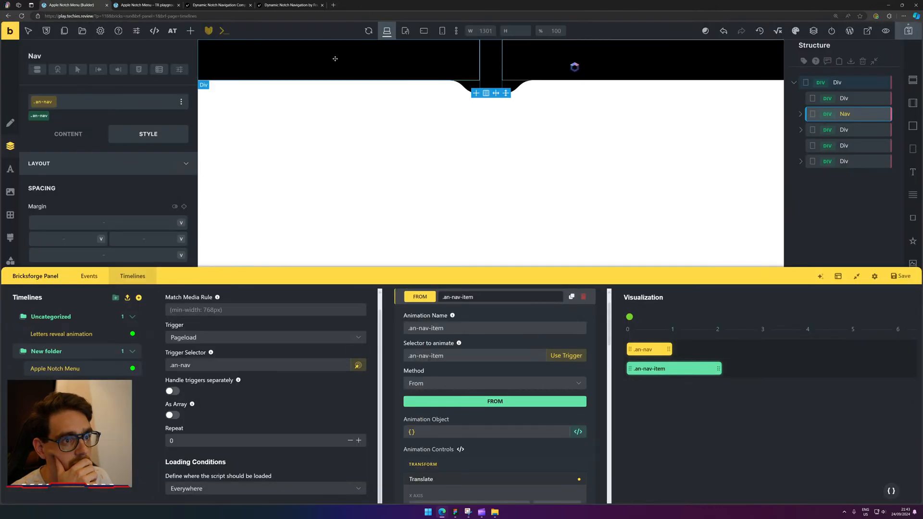
left_click(794, 83)
Add a new Section above the notch Div and set its height to 50px.
left_click(912, 82)
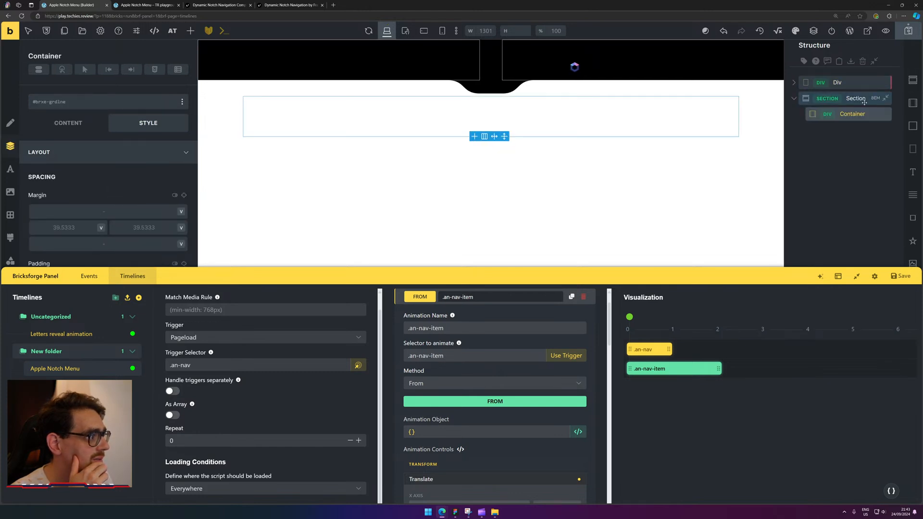
left_click_drag(863, 102, 860, 79)
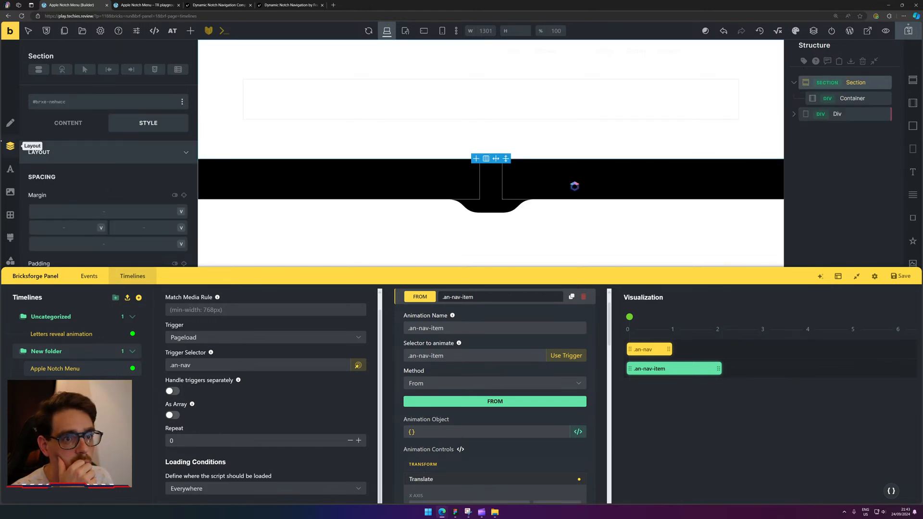
scroll(96, 191, "down", 2)
scroll(96, 191, "down", 4)
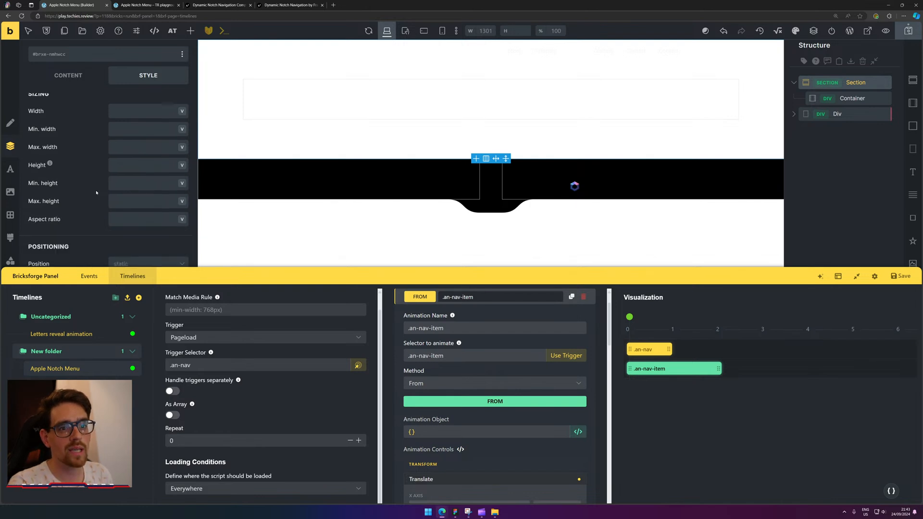
left_click(136, 146)
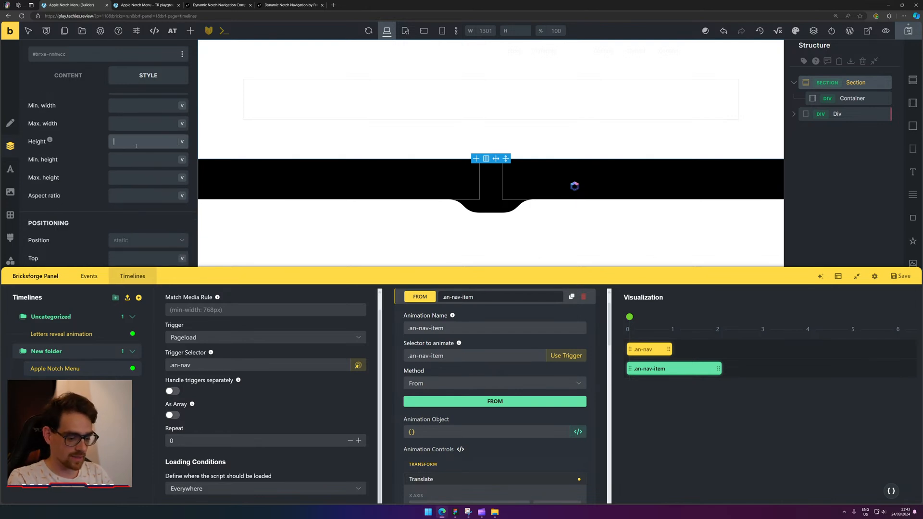
type("50")
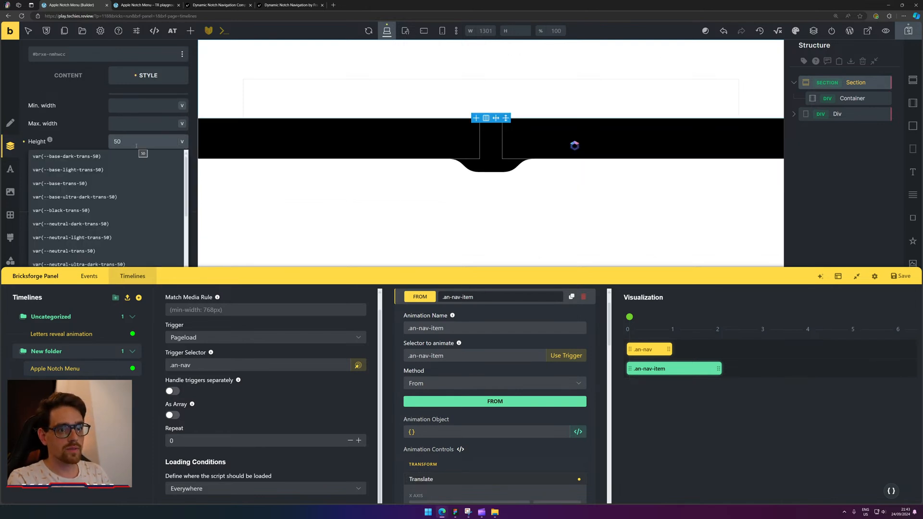
type("px")
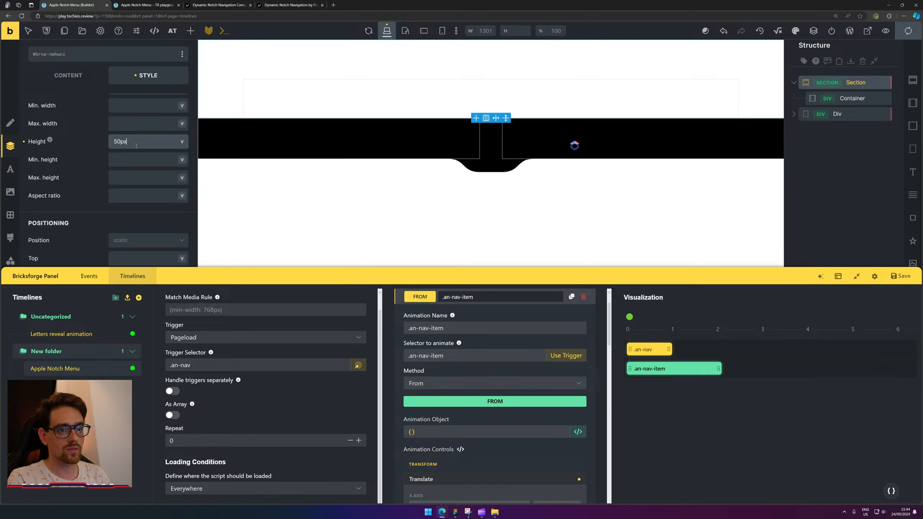
key("ctrl+a")
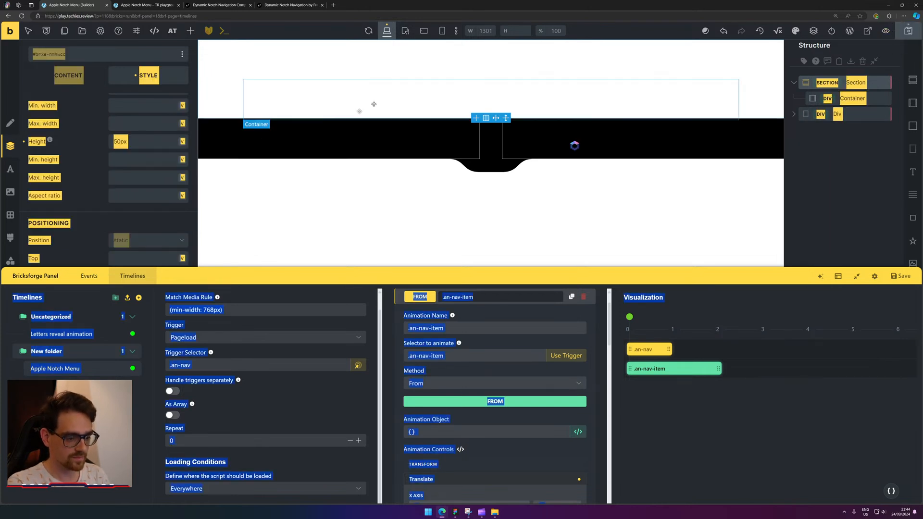
Glance at the reference notch page, then reload the live preview twice to watch the notch animate.
left_click(208, 4)
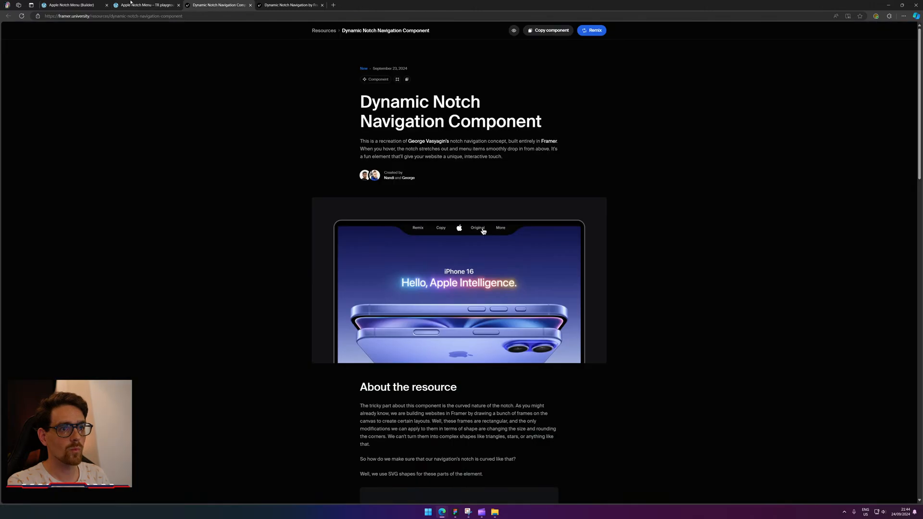
left_click(133, 4)
left_click(22, 16)
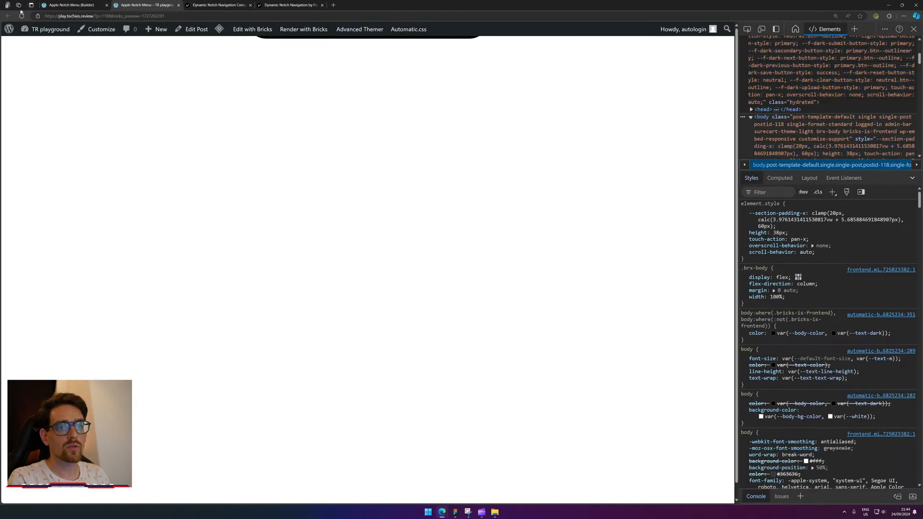
left_click(22, 16)
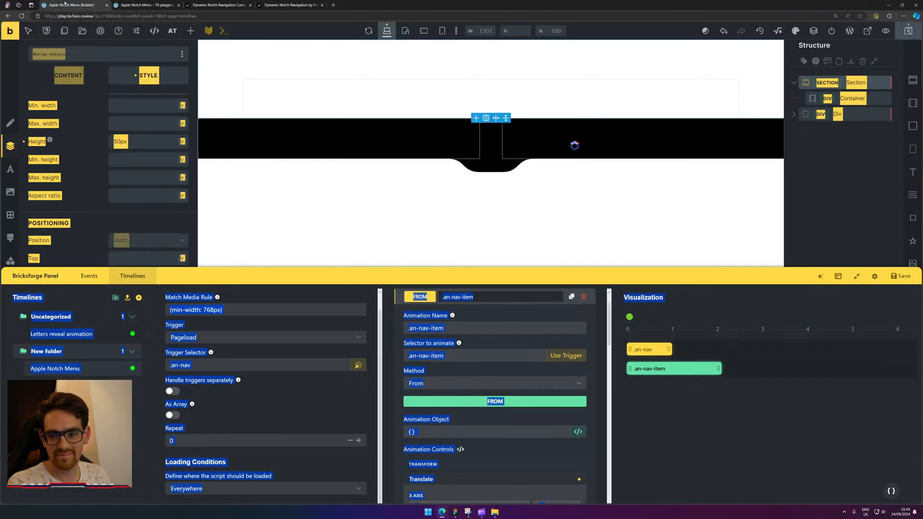
Return to the builder and clear the page highlight so the Add Elements list shows.
left_click(65, 4)
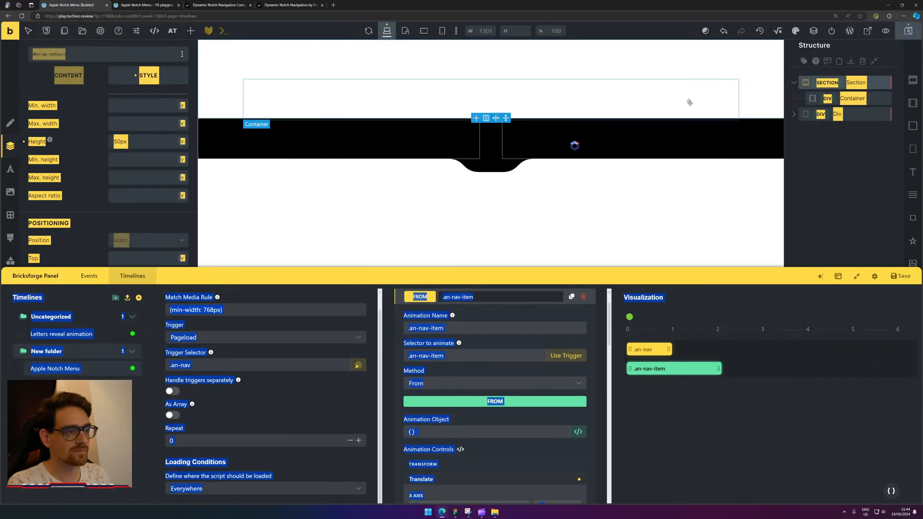
left_click(845, 178)
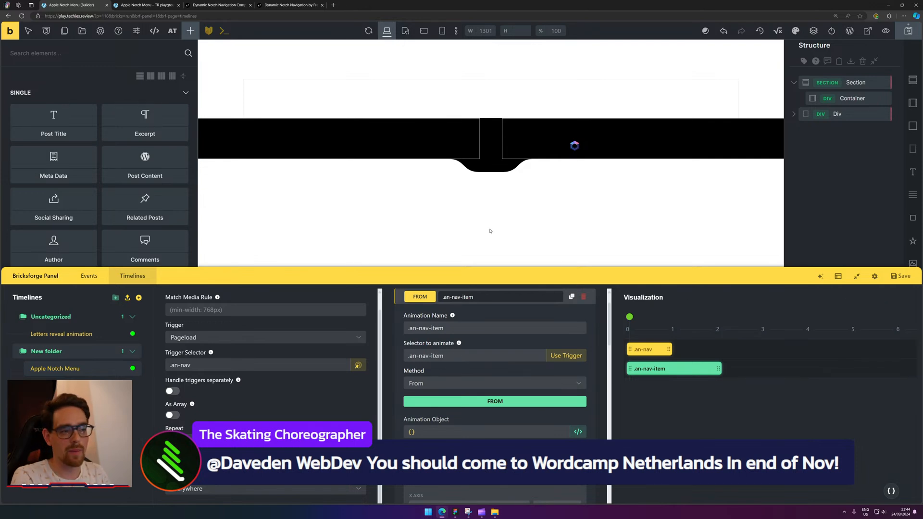
Delete the wpadminbar node via Inspect on the live preview, reload it, and return to the builder.
left_click(144, 5)
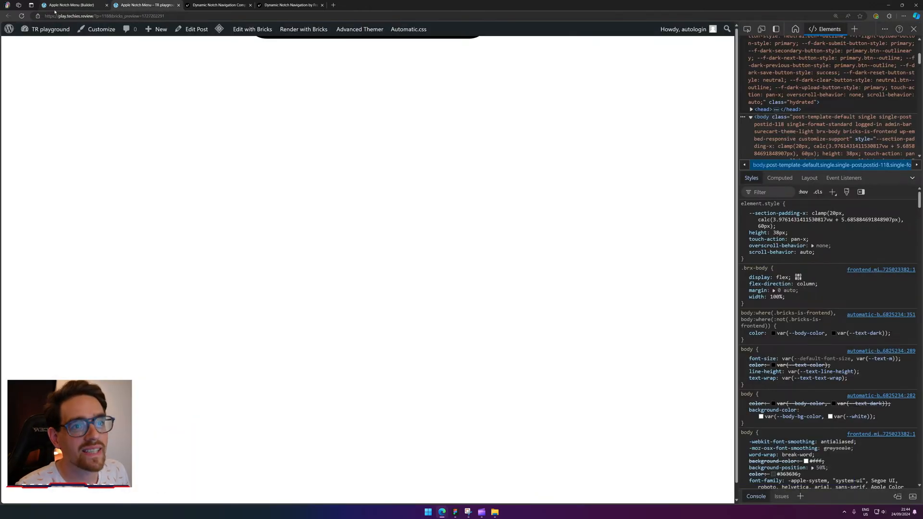
right_click(470, 31)
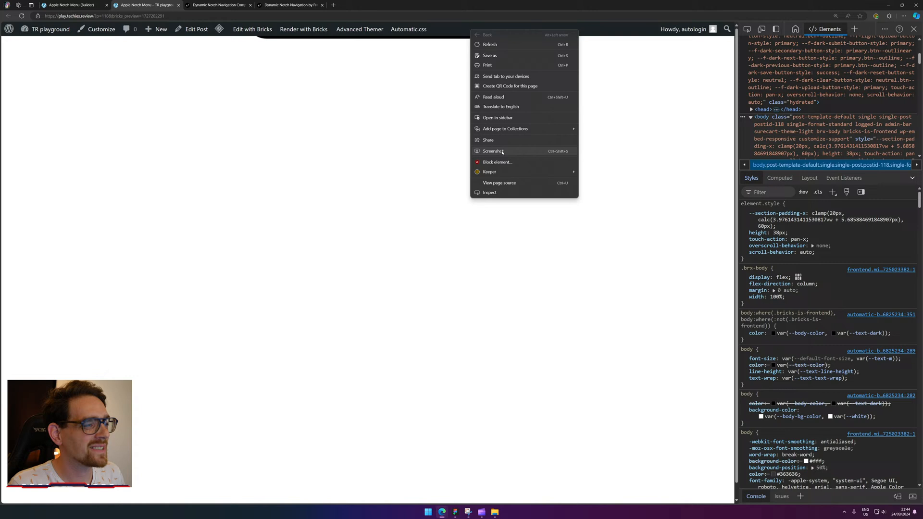
left_click(505, 196)
key("Delete")
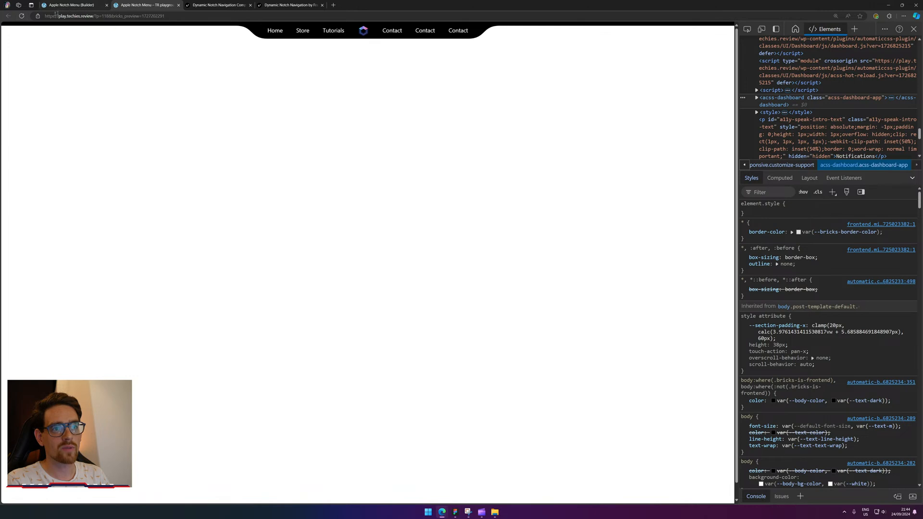
left_click(24, 16)
left_click(67, 6)
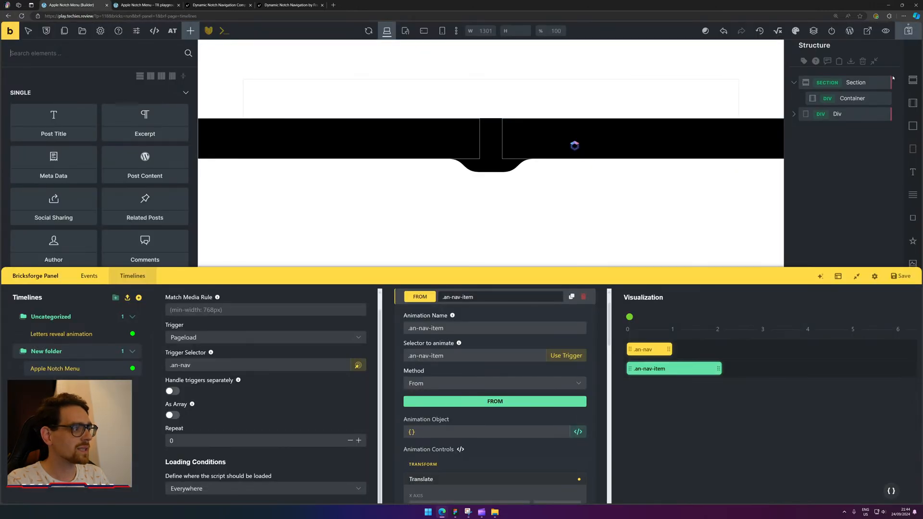
Change the Section height from 50px to 100px and save the page.
left_click(864, 79)
scroll(129, 192, "down", 5)
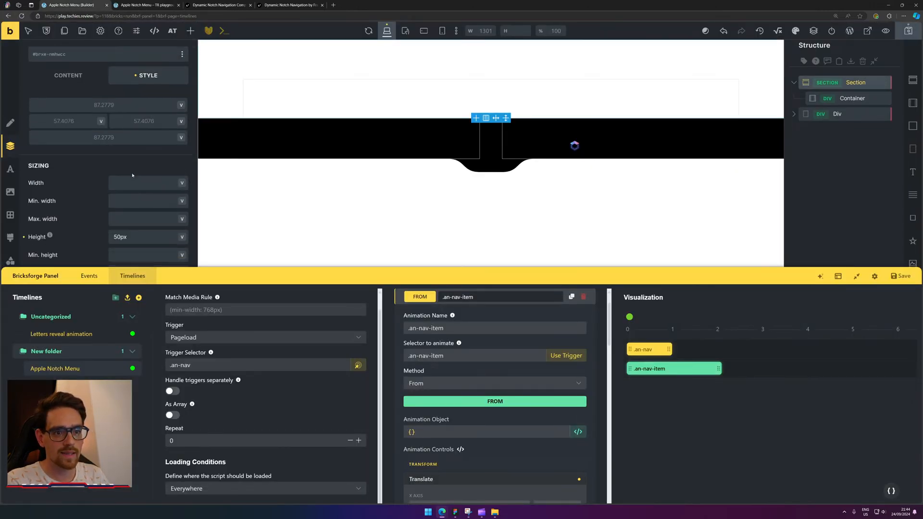
double_click(149, 201)
type("100px")
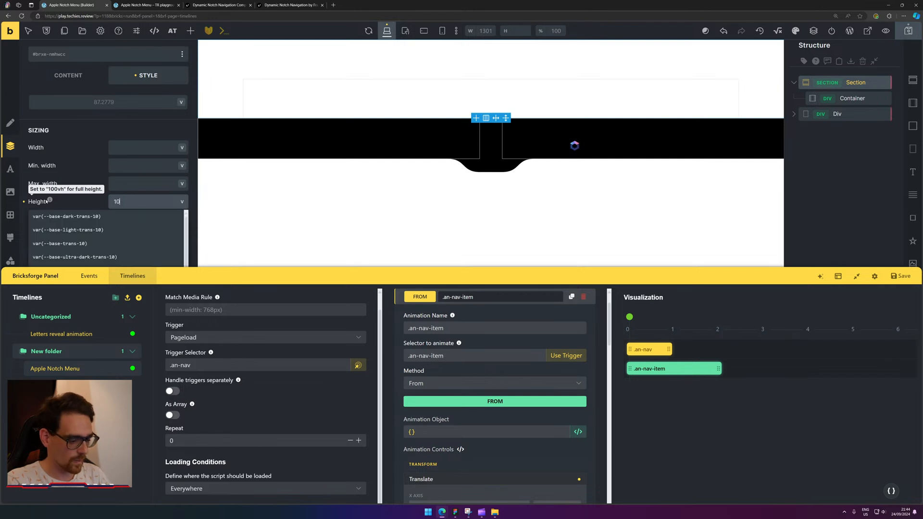
key("Return")
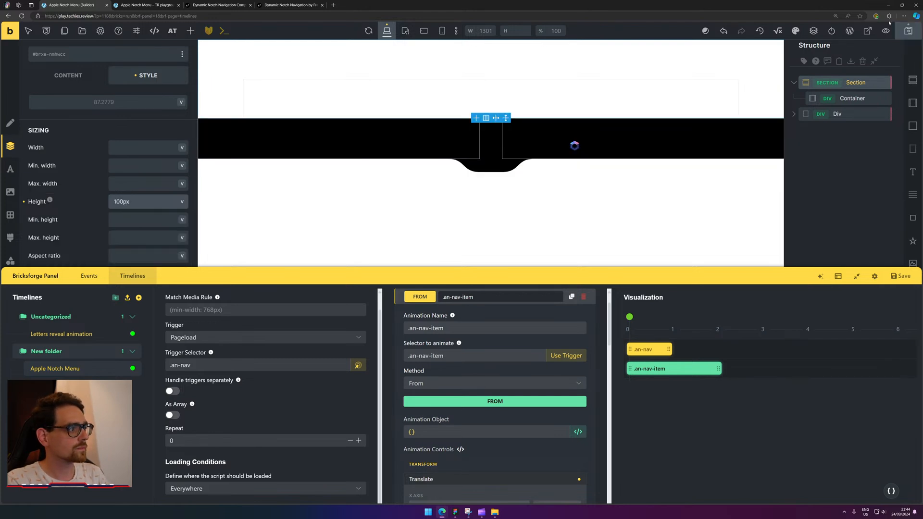
left_click(906, 35)
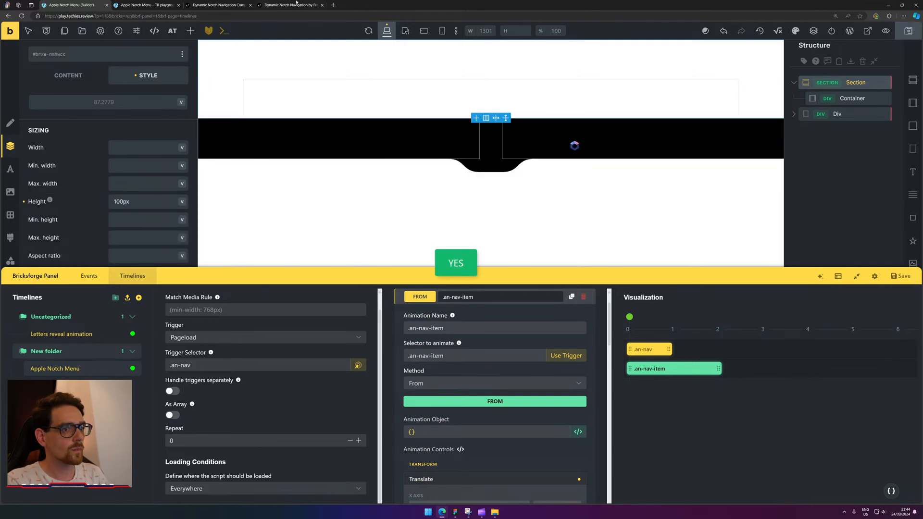
Reload the live preview twice to check the taller notch bar, then return to the builder.
left_click(145, 4)
left_click(21, 15)
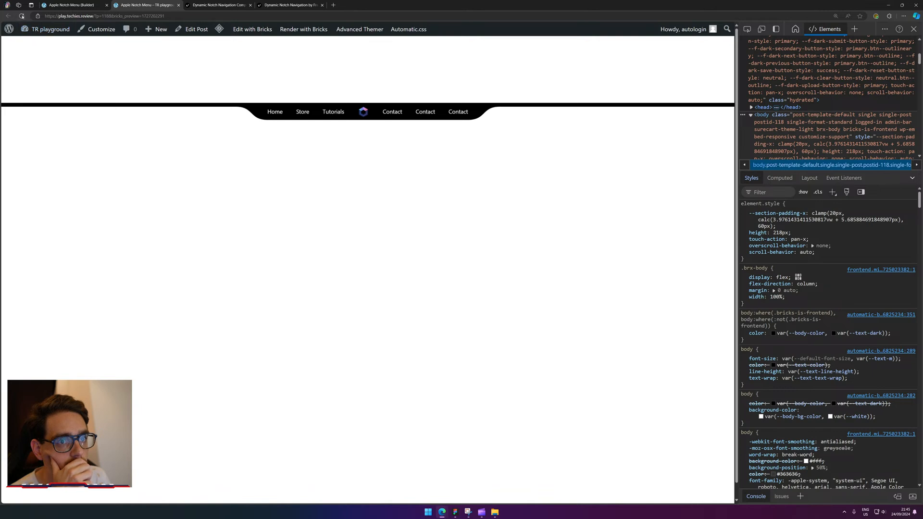
left_click(21, 16)
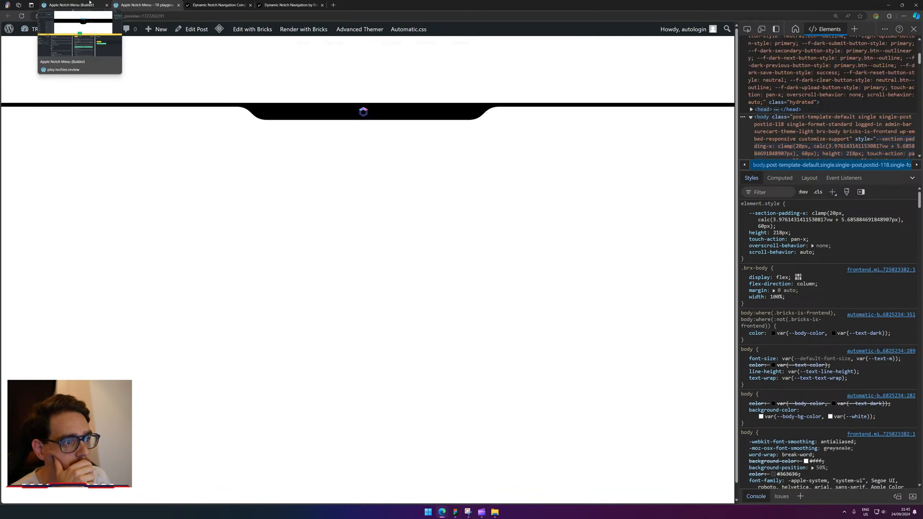
left_click(89, 4)
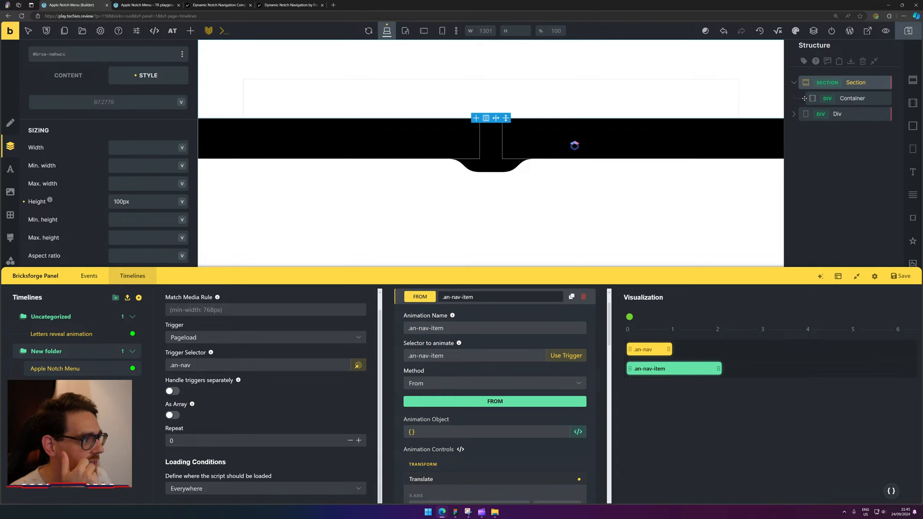
Expand the notch bar's Div in the Structure panel and select its .an-nav Nav element.
left_click(837, 114)
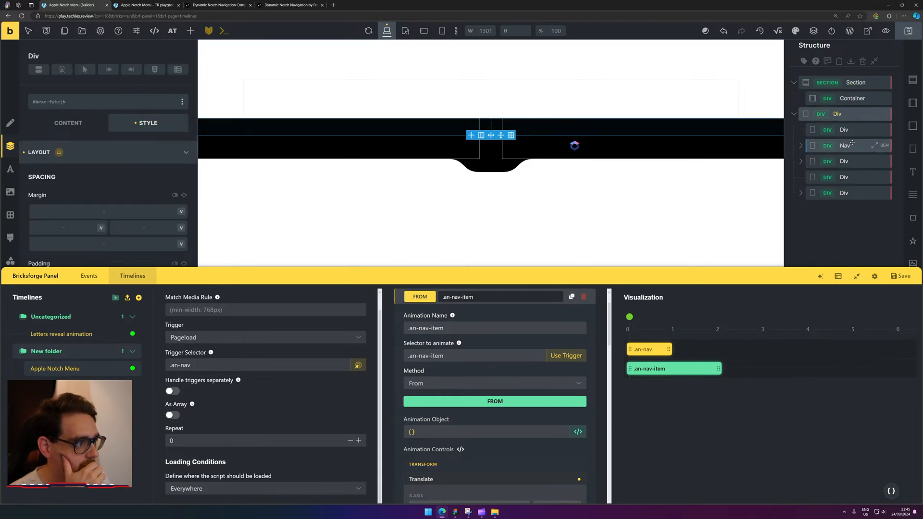
left_click(846, 145)
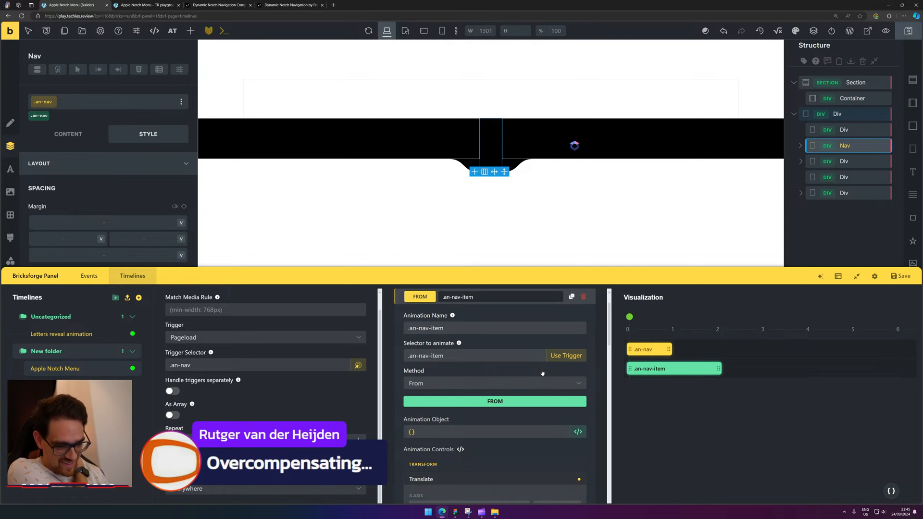
Cut the .an-nav animation to 0.3 seconds, run the preview, and shorten the .an-nav-item bar.
mouse_move(640, 316)
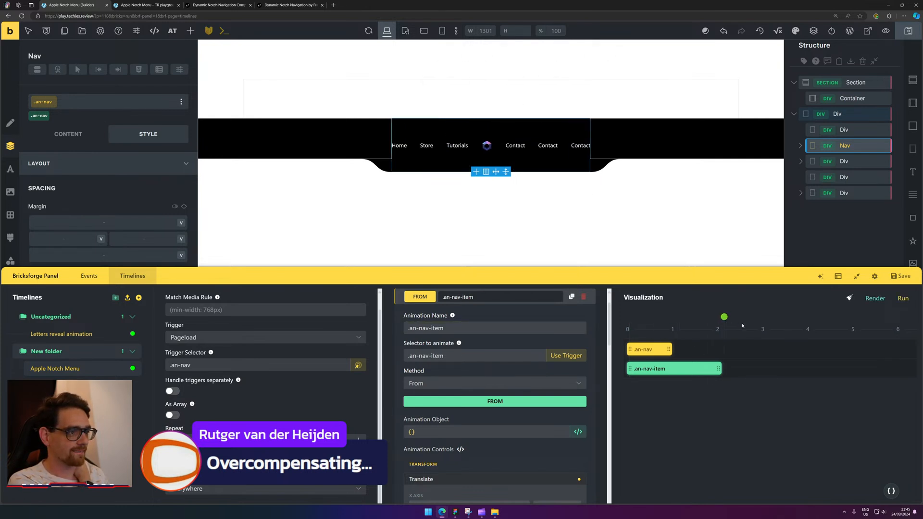
left_click(649, 350)
scroll(456, 395, "down", 5)
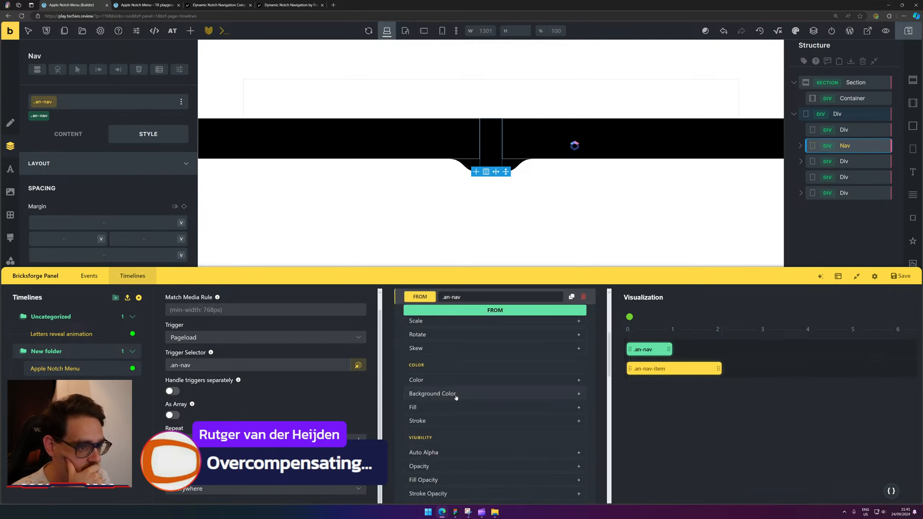
scroll(456, 395, "up", 3)
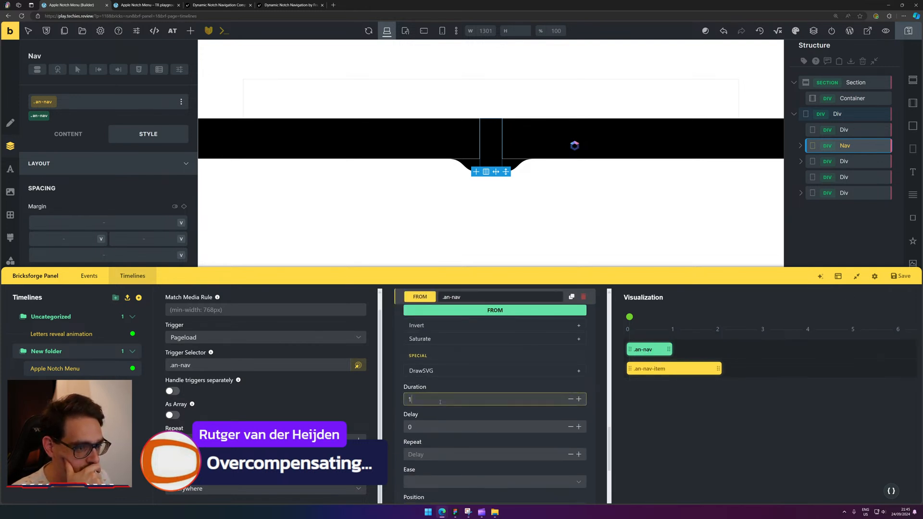
key("BackSpace")
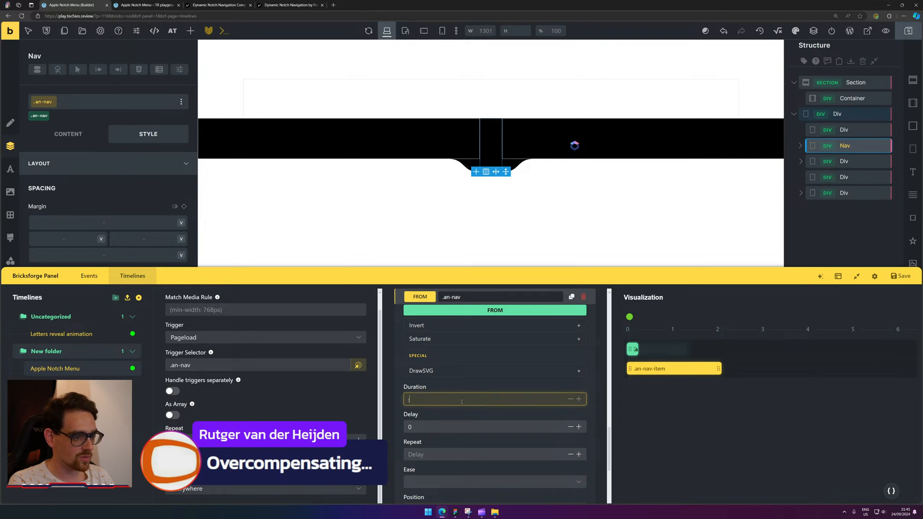
mouse_move(639, 308)
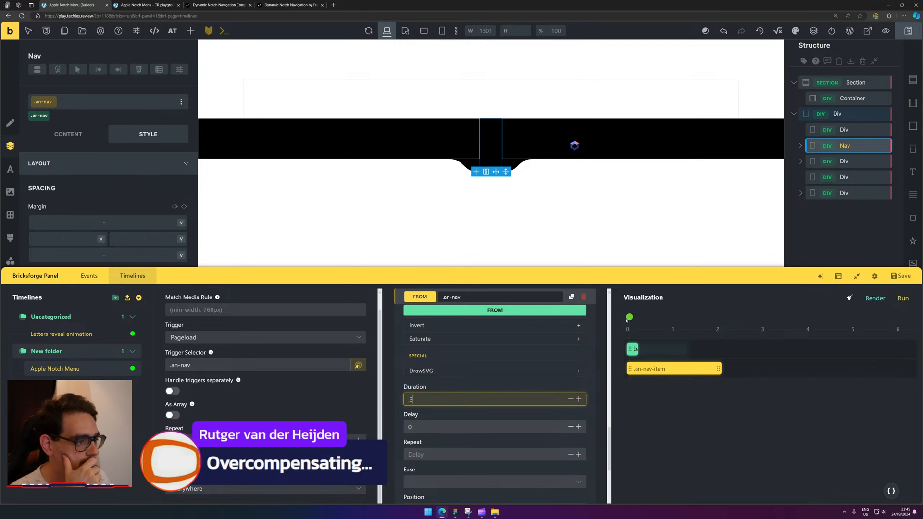
left_click(611, 319)
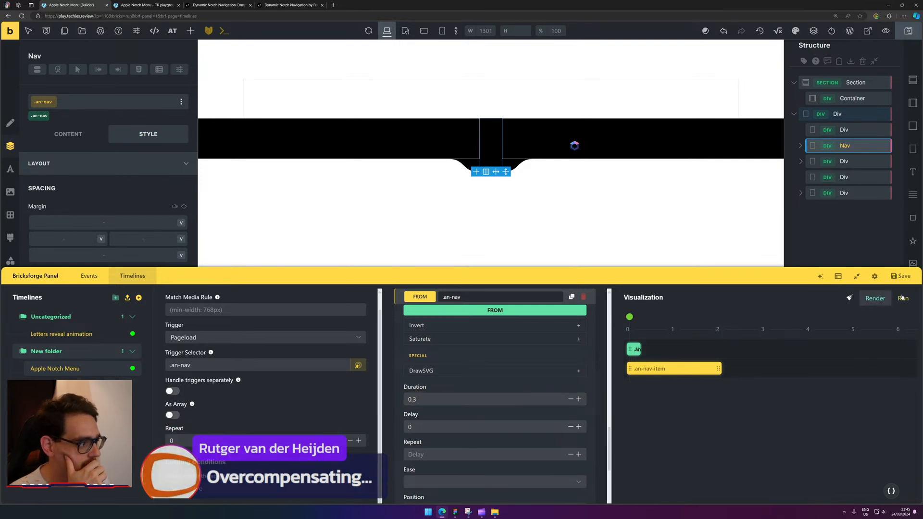
left_click(903, 298)
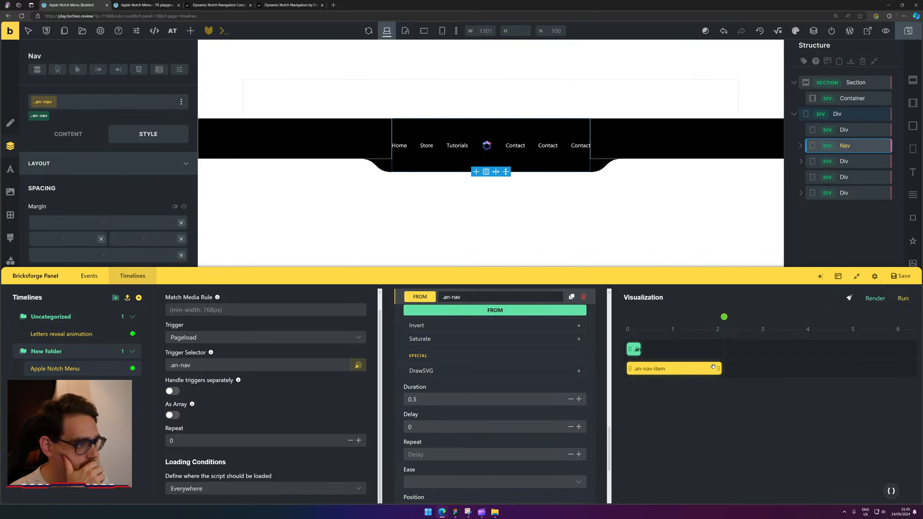
left_click_drag(713, 366, 670, 368)
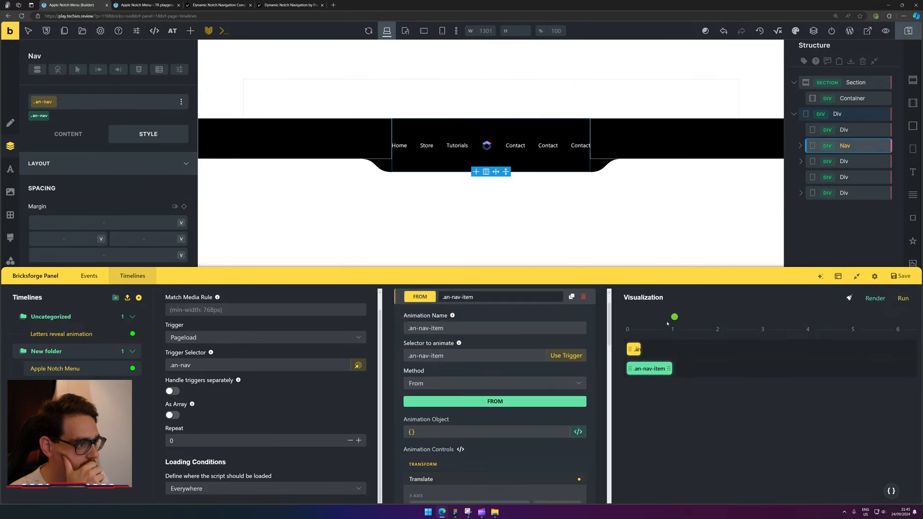
left_click(675, 318)
left_click_drag(675, 318, 629, 318)
left_click(903, 298)
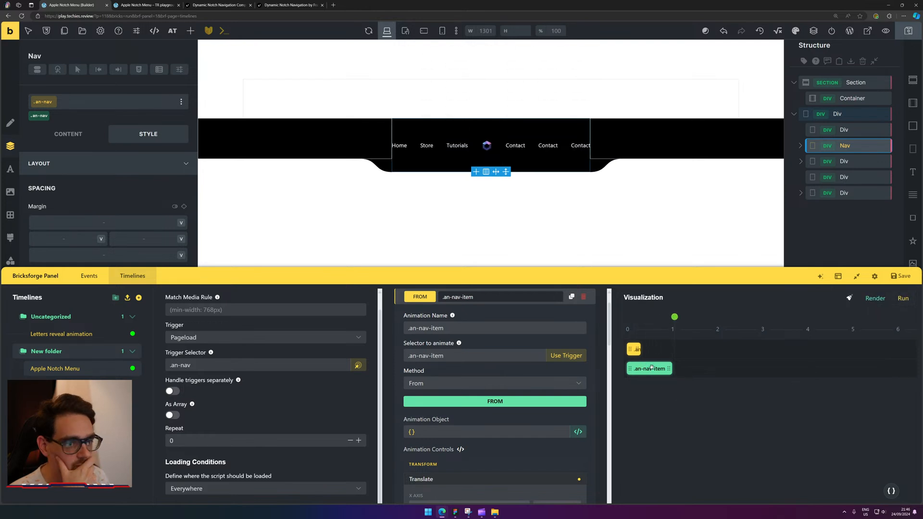
scroll(441, 407, "down", 10)
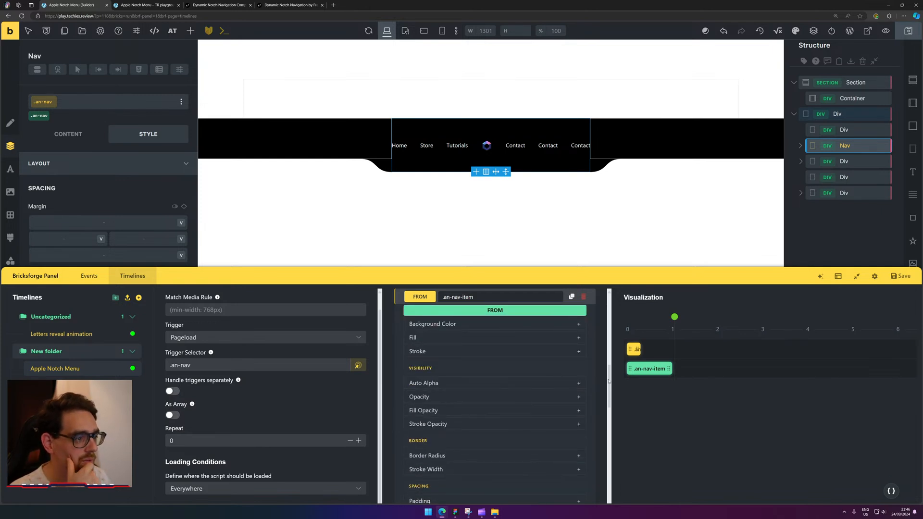
left_click(650, 371)
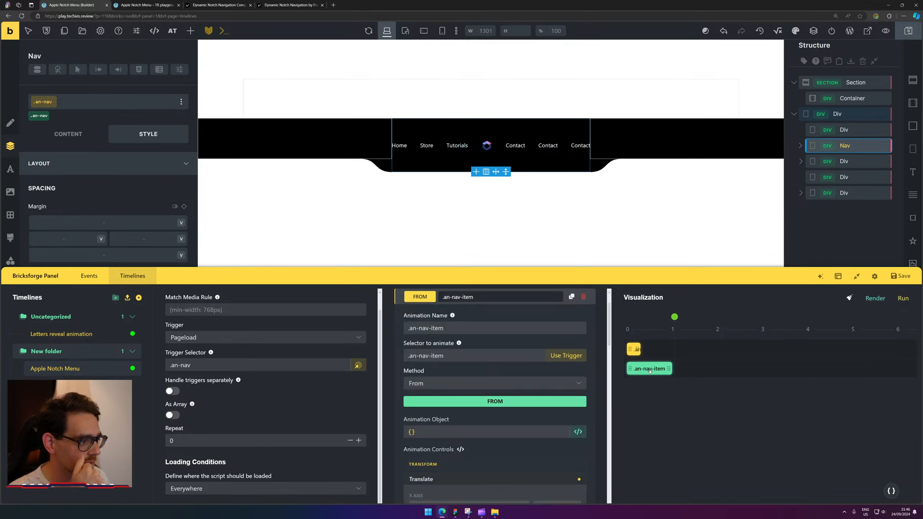
scroll(481, 346, "up", 1)
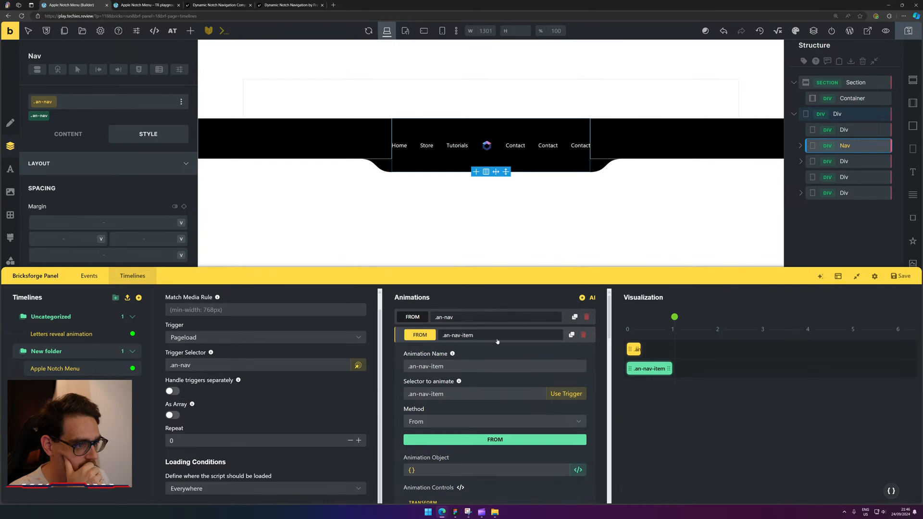
left_click(479, 337)
left_click(478, 336)
left_click(474, 335)
left_click(471, 335)
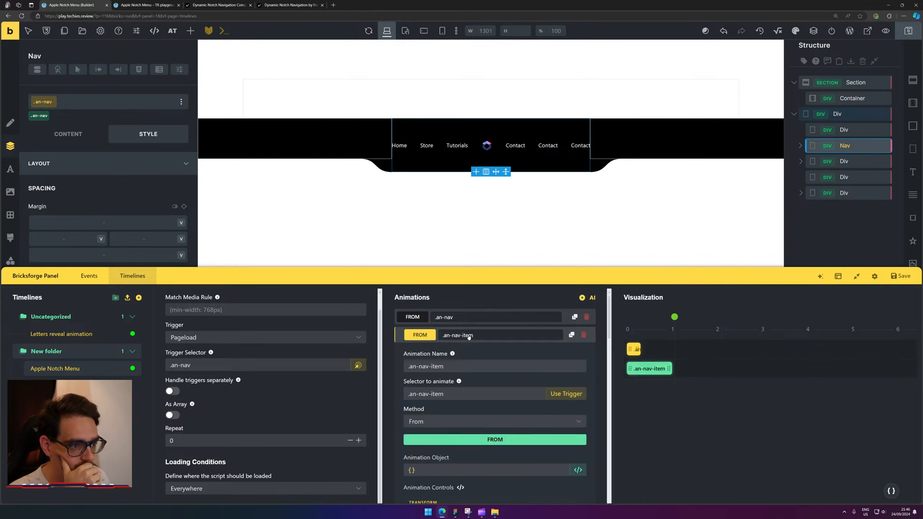
Append :nth-child(3) to the .an-nav-item selector and scrub the preview to watch Tutorials.
left_click(488, 392)
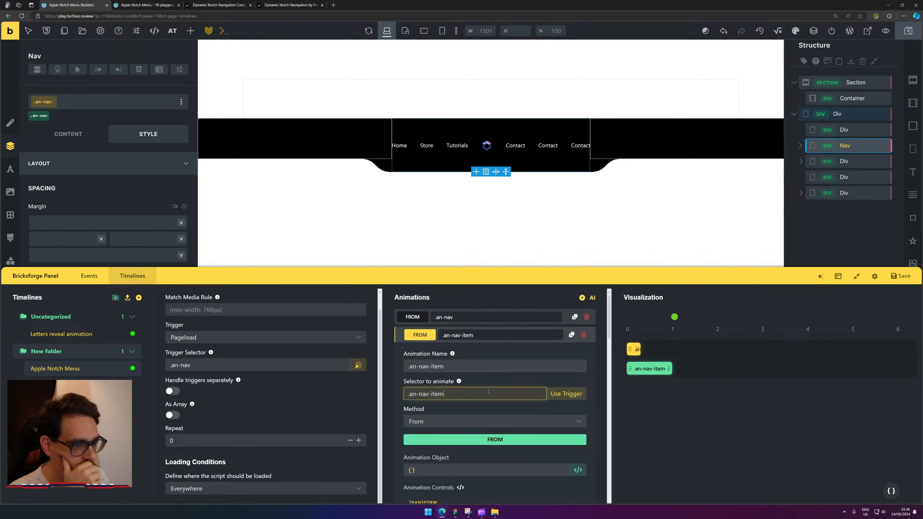
type(":n")
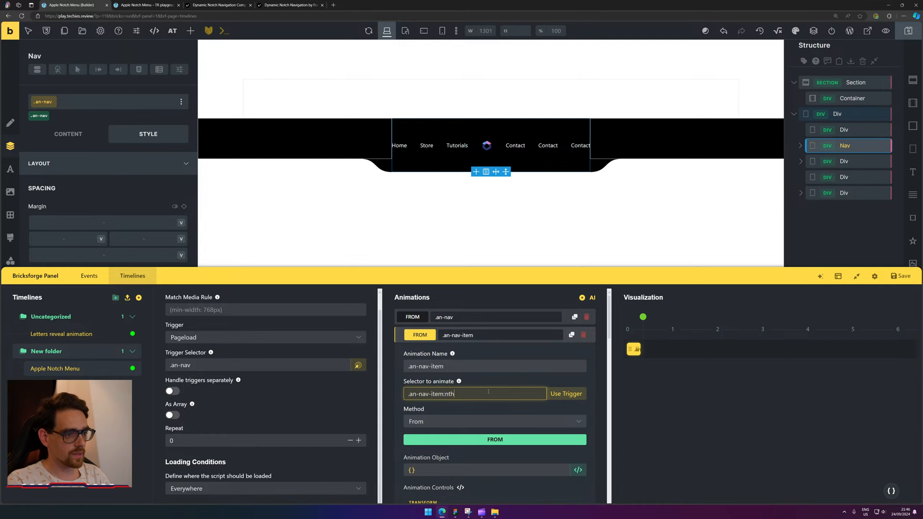
type("th")
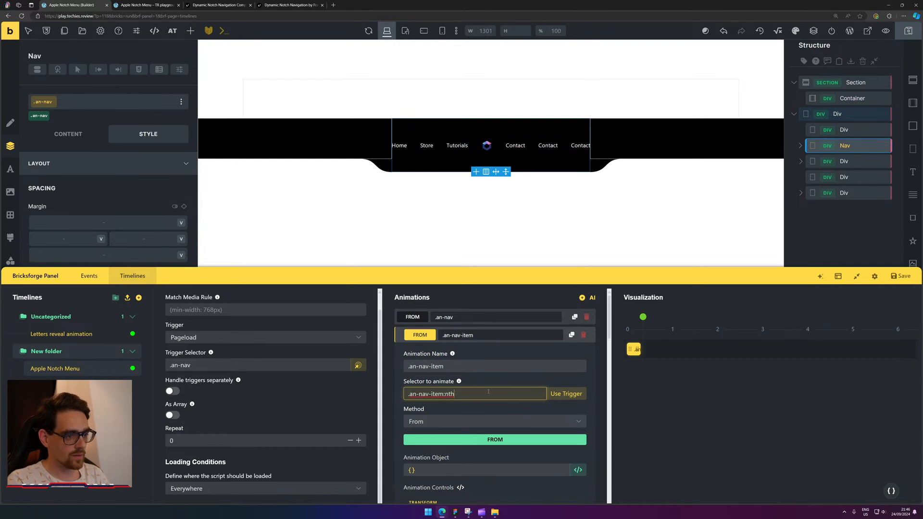
type("(-ch")
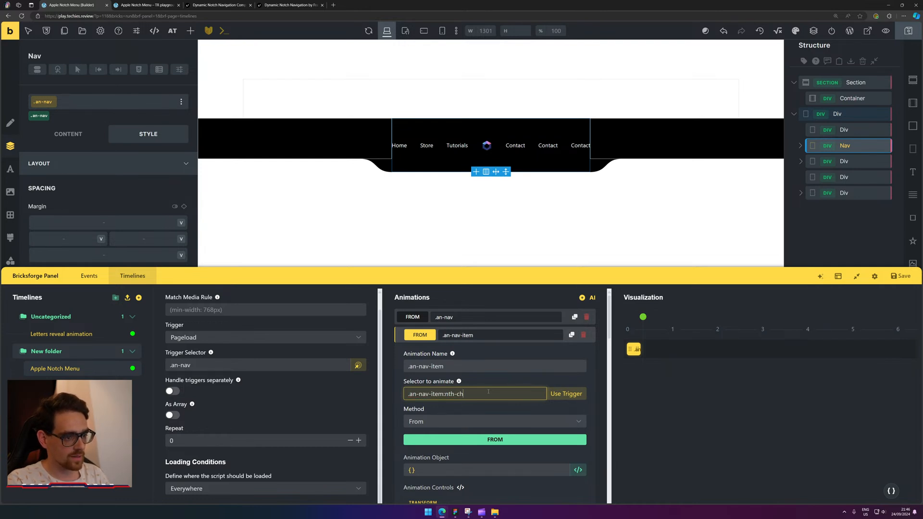
type("ild3)")
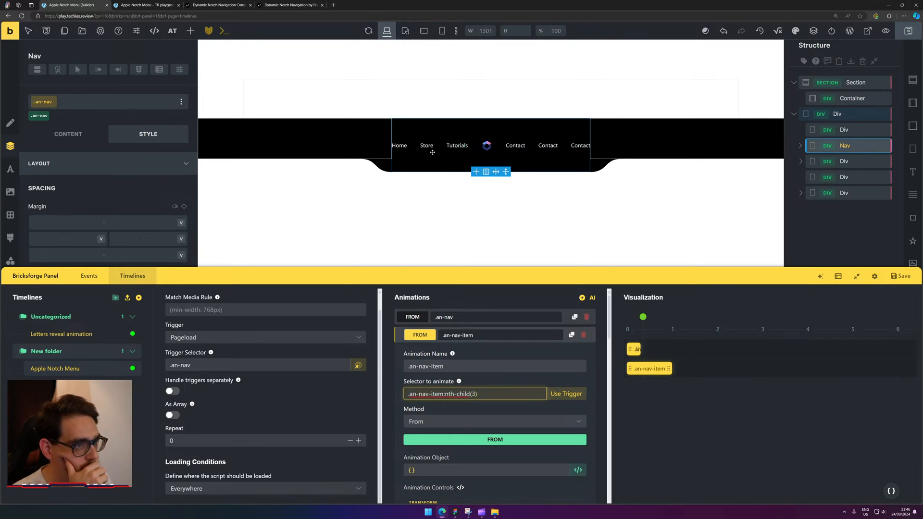
left_click(643, 317)
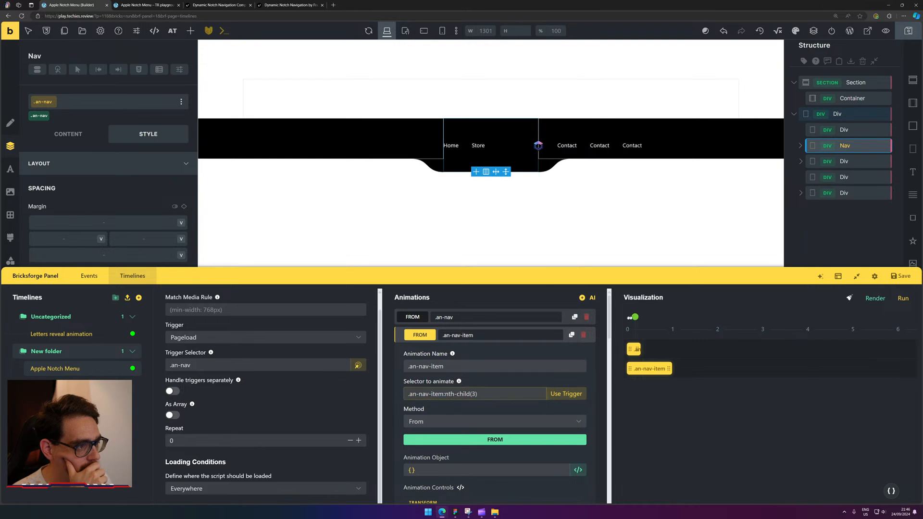
mouse_move(678, 318)
left_mouse_down()
mouse_move(665, 318)
mouse_move(680, 319)
left_mouse_up()
mouse_move(666, 370)
left_mouse_down()
mouse_move(648, 370)
mouse_move(667, 370)
left_mouse_up()
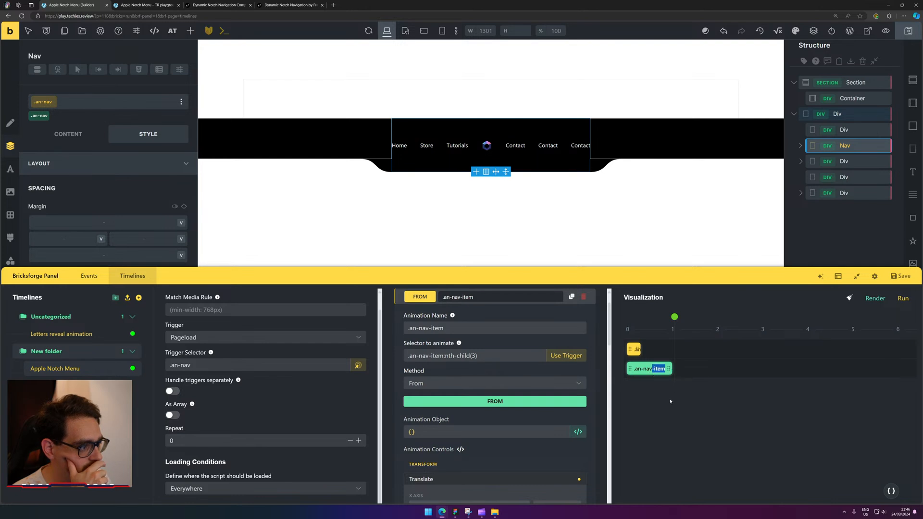
Reselect the .an-nav-item animation bar and return to its .an-nav-item:nth-child(3) target selector.
left_click(510, 356)
scroll(509, 357, "up", 1)
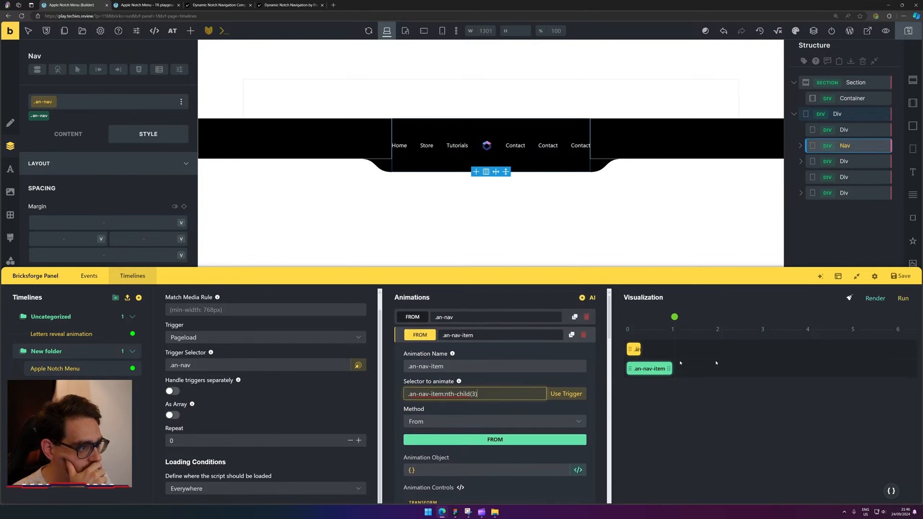
left_click(664, 368)
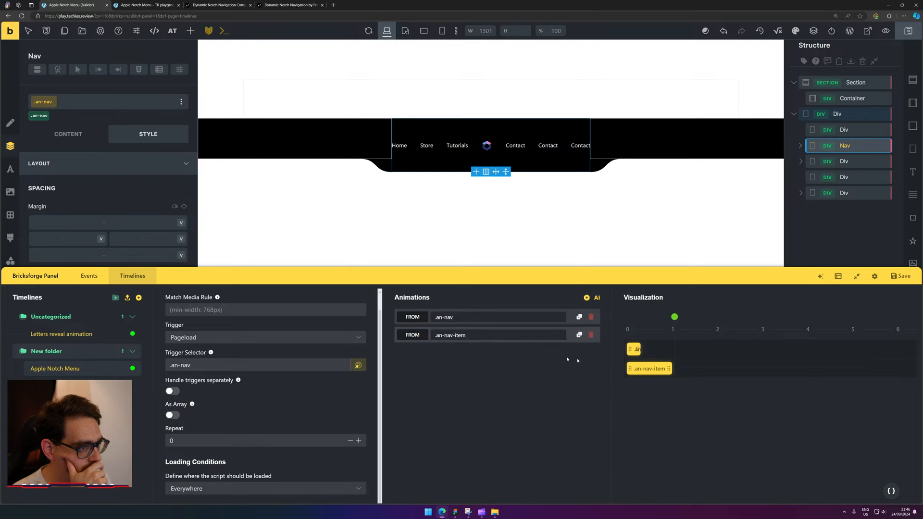
left_click_drag(665, 369, 641, 368)
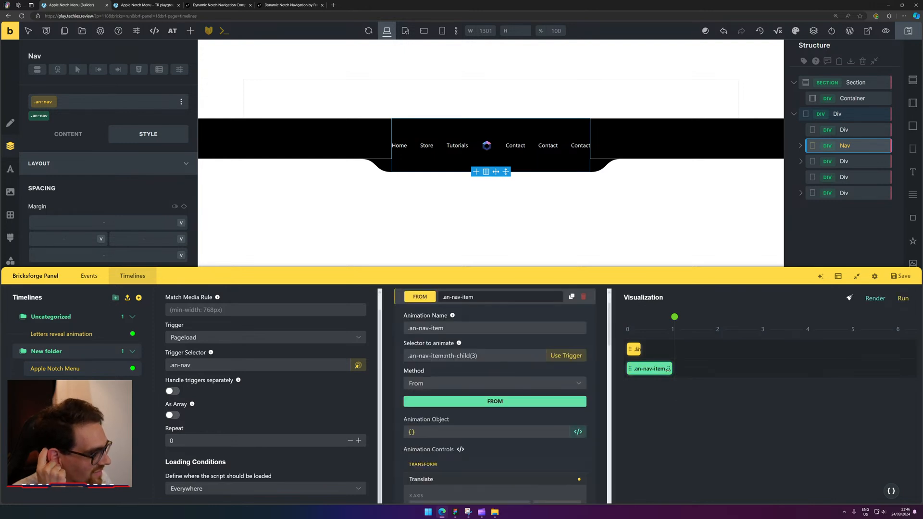
left_click(463, 357)
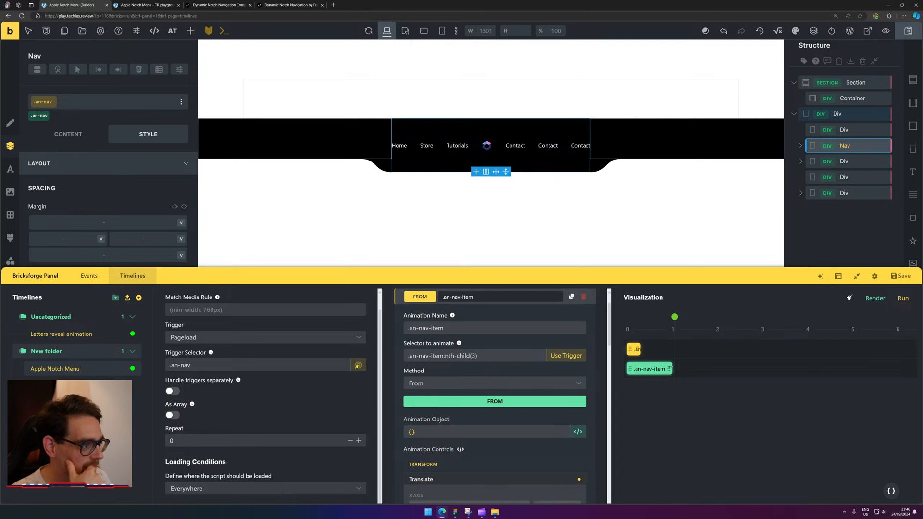
left_click_drag(667, 369, 629, 381)
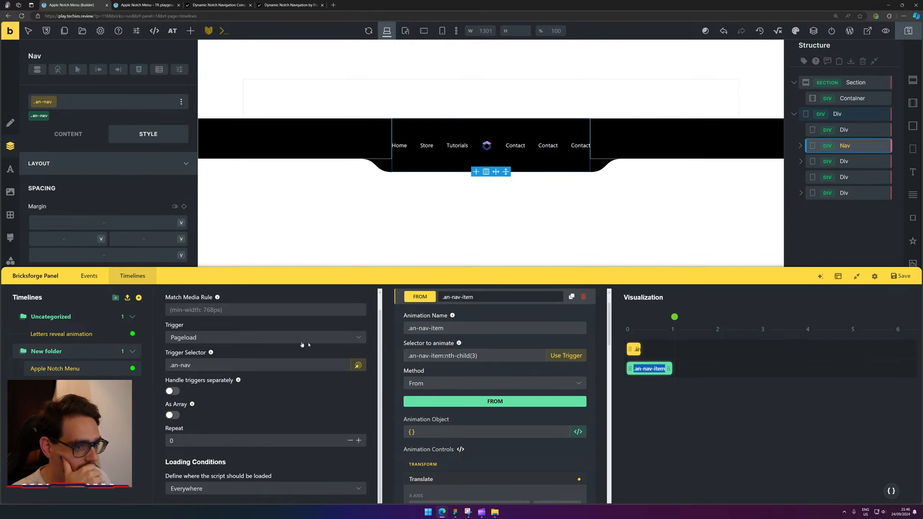
left_click(670, 369)
left_click_drag(670, 369, 637, 377)
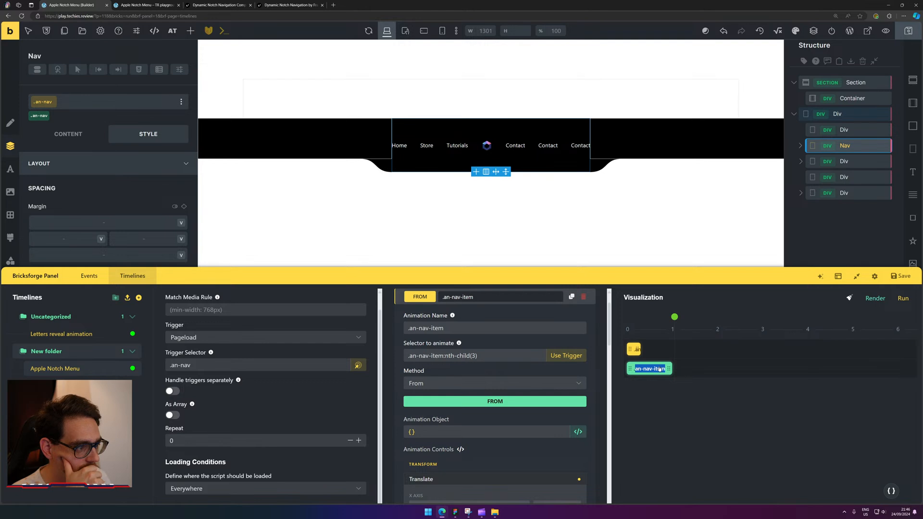
left_click(660, 369)
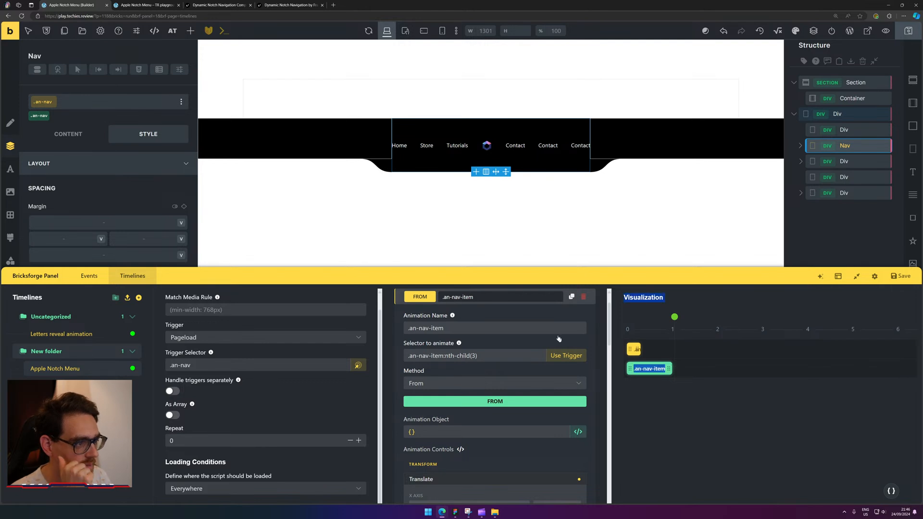
left_click(446, 356)
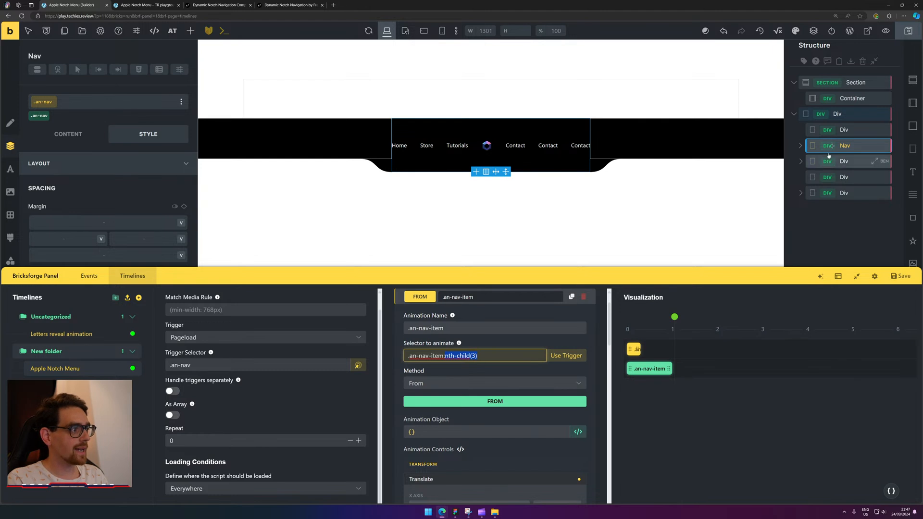
Give the Home link a new an-nav-item-outer class, replacing the interim an-nav-item-1.
left_click(801, 146)
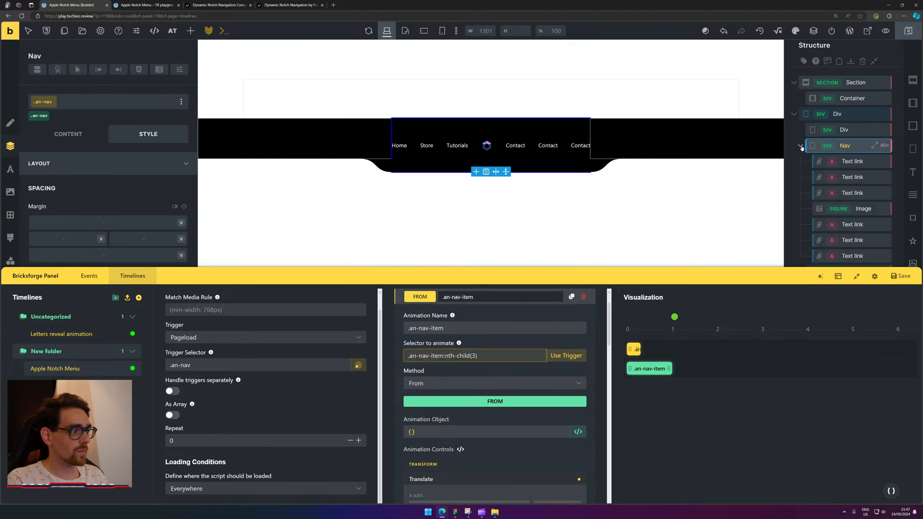
left_click(842, 162)
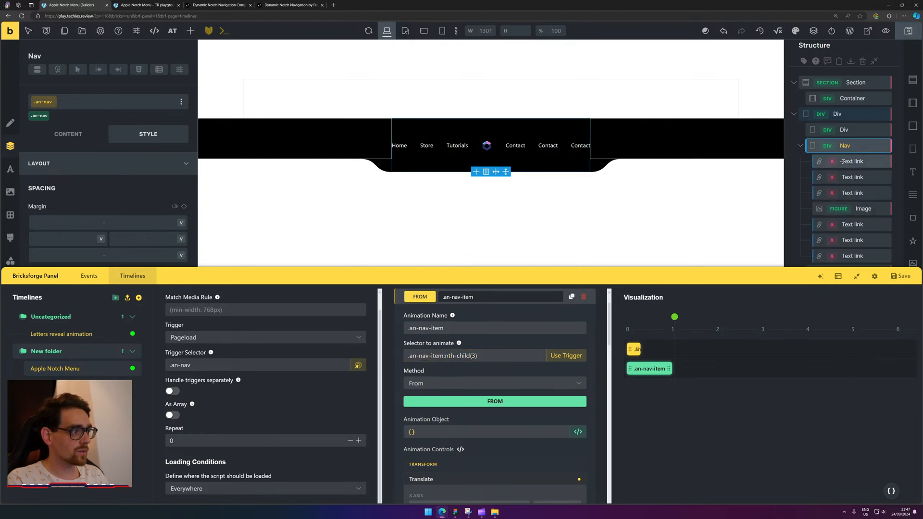
left_click(85, 107)
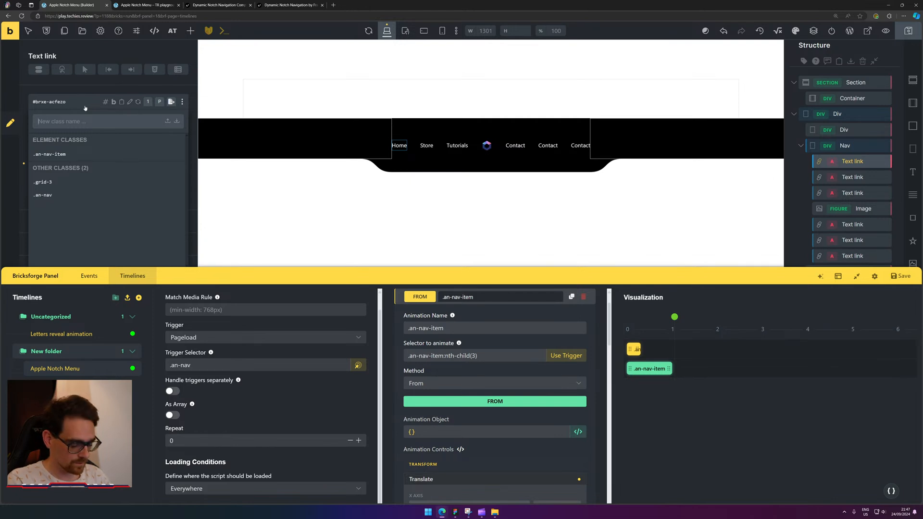
type("an")
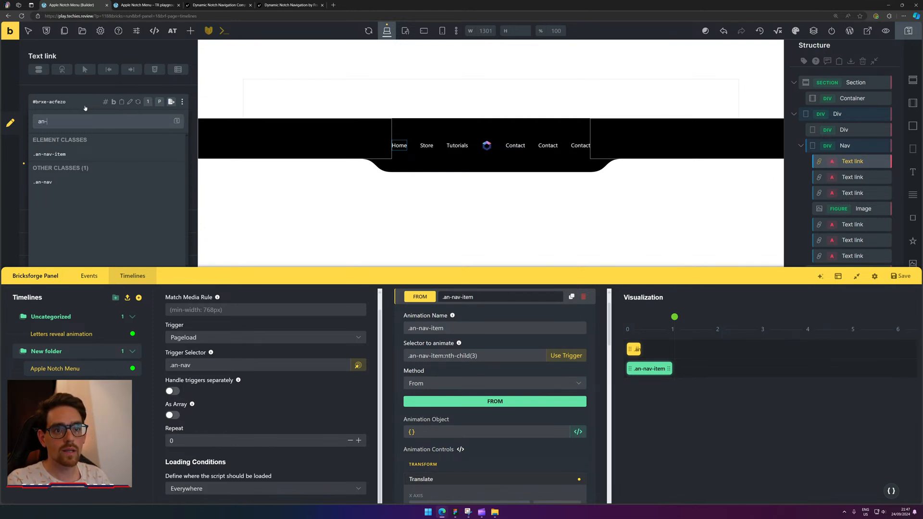
type("-nav-item-1")
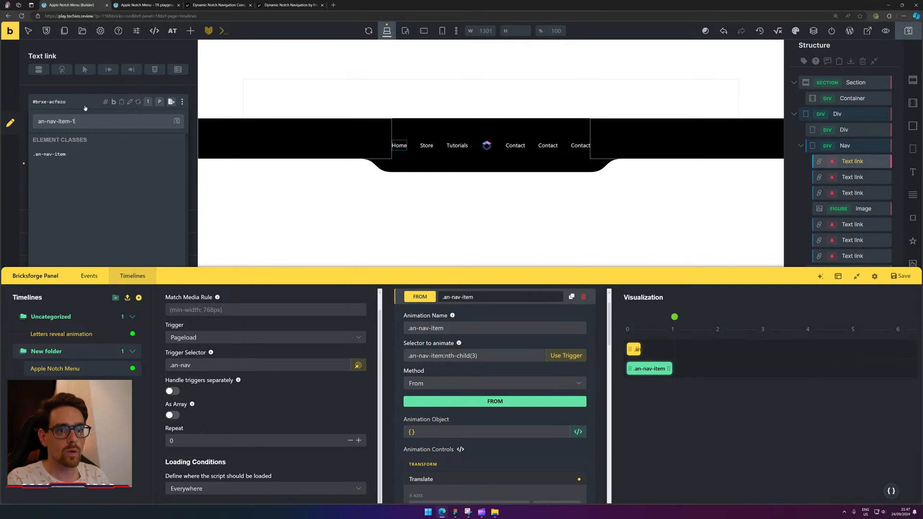
key("ctrl+a")
key("Return")
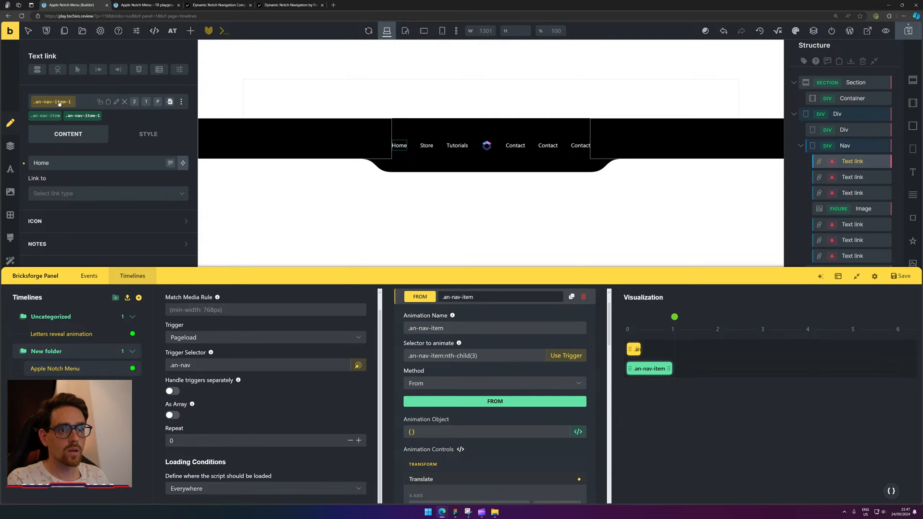
left_click(125, 102)
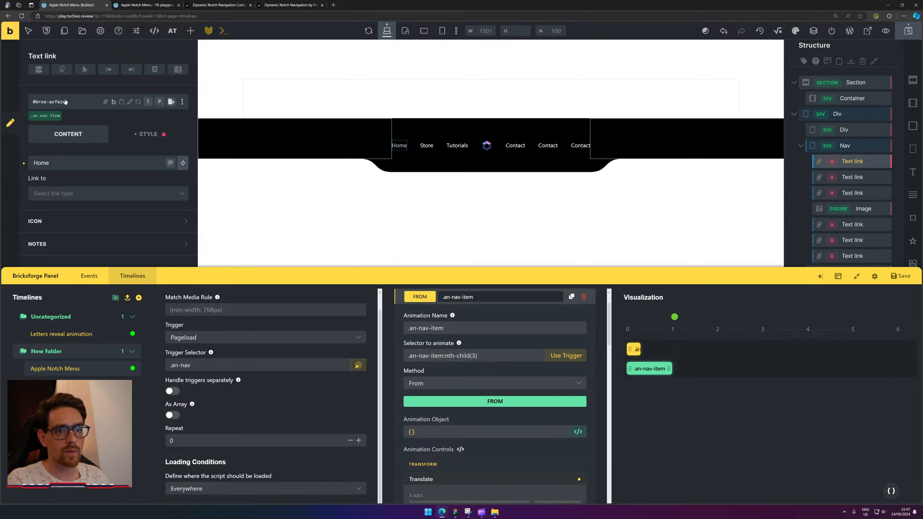
left_click(76, 103)
type("an-na")
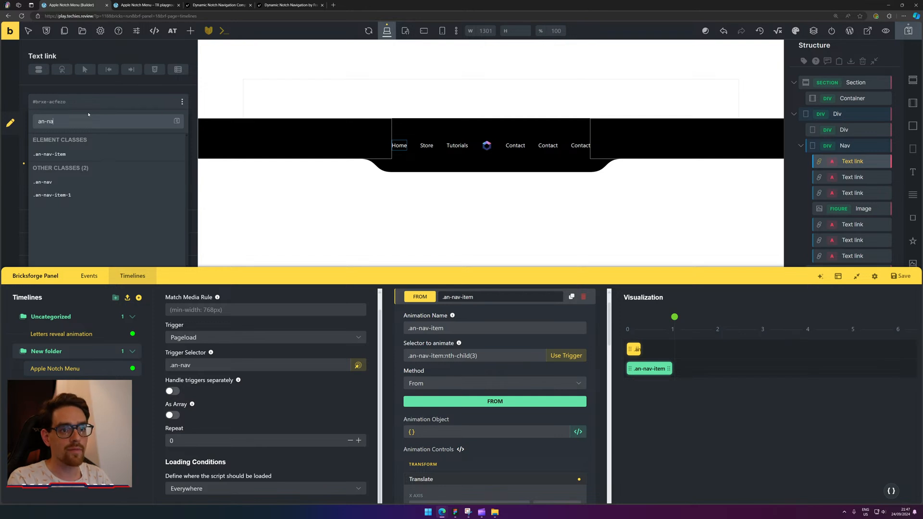
type("v-")
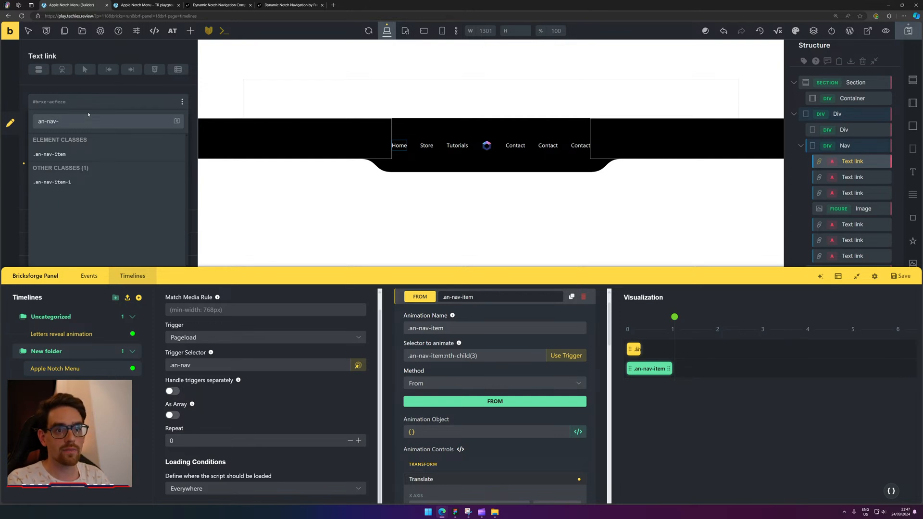
type("item-")
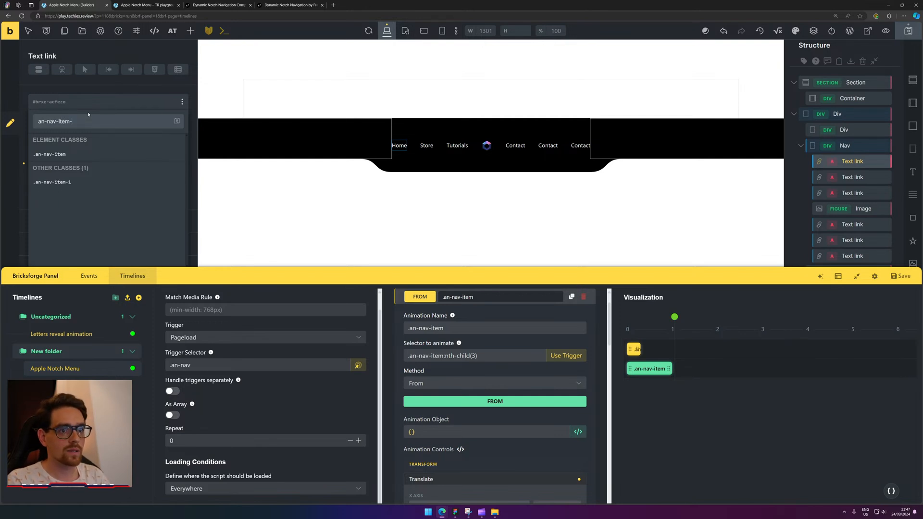
type("outer")
key("Return")
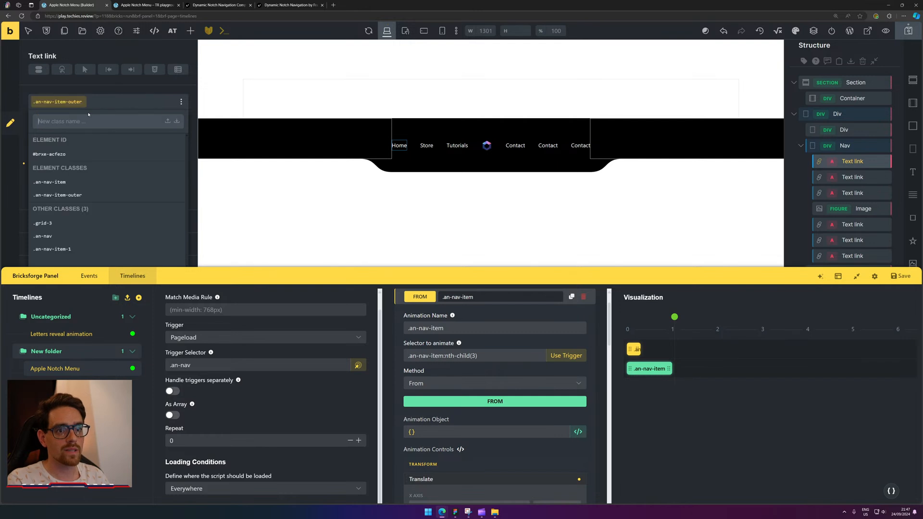
Apply the an-nav-item-outer class to the last Contact link.
left_click(587, 146)
left_click(68, 107)
type("an-nav-item-outer")
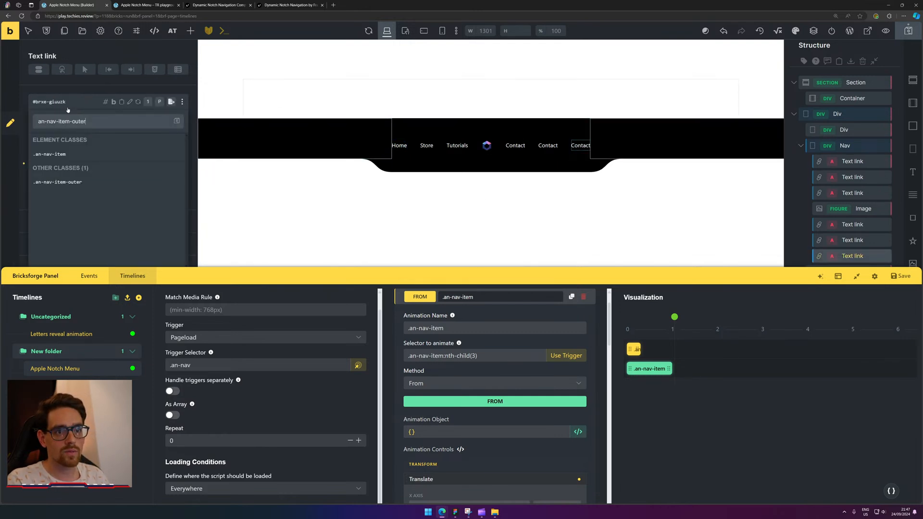
key("Return")
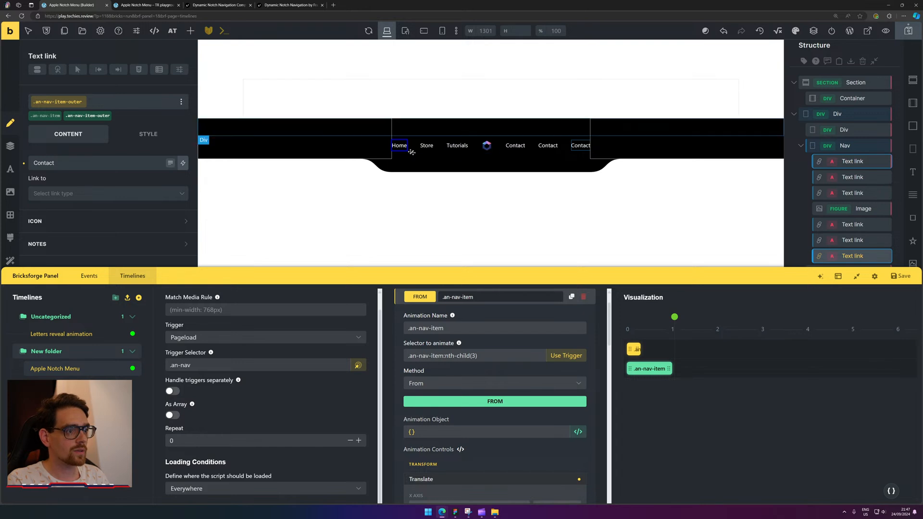
Create an an-nav-item-middle class on the Store link.
left_click(427, 146)
left_click(77, 103)
type("an-nav-item-outer")
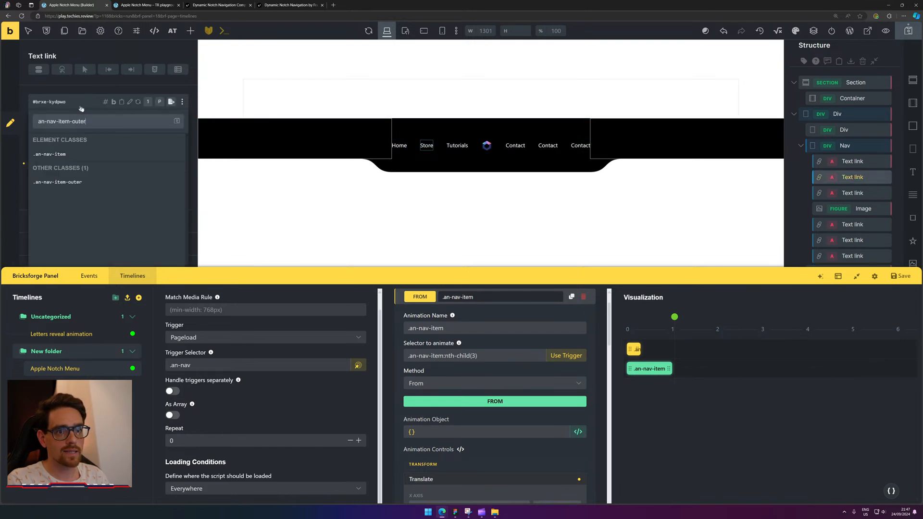
key("BackSpace")
type("nmi")
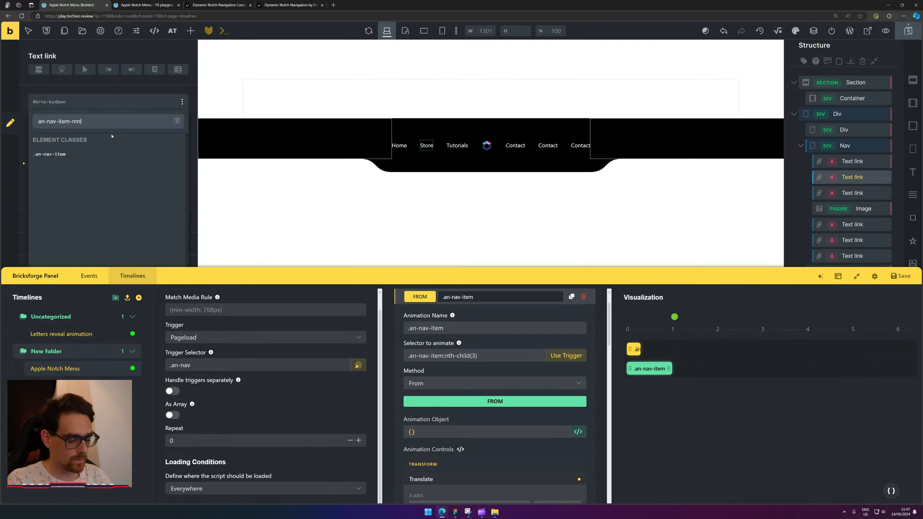
key("BackSpace")
key("BackSpace")
key("BackSpace")
type("midd")
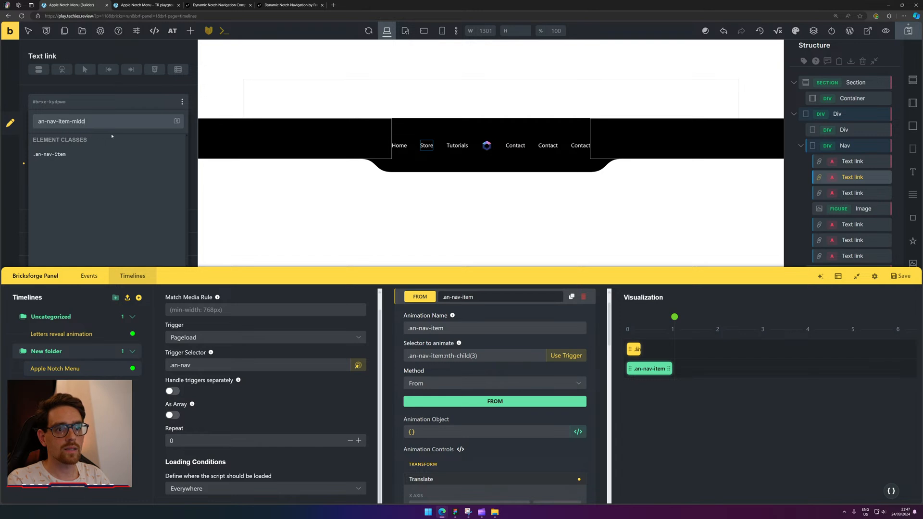
type("le")
key("Return")
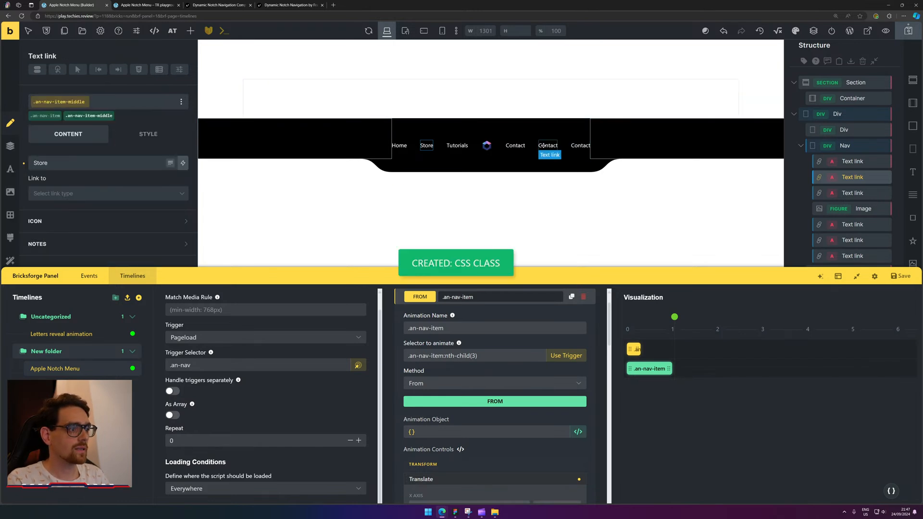
Apply an-nav-item-middle to the second Contact link.
left_click(543, 145)
left_click(82, 109)
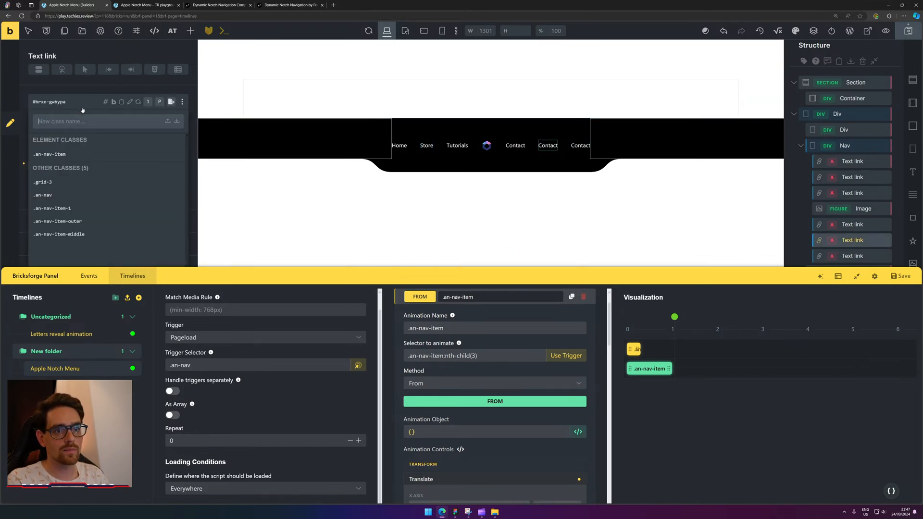
type("an-nav-item-middle")
key("Return")
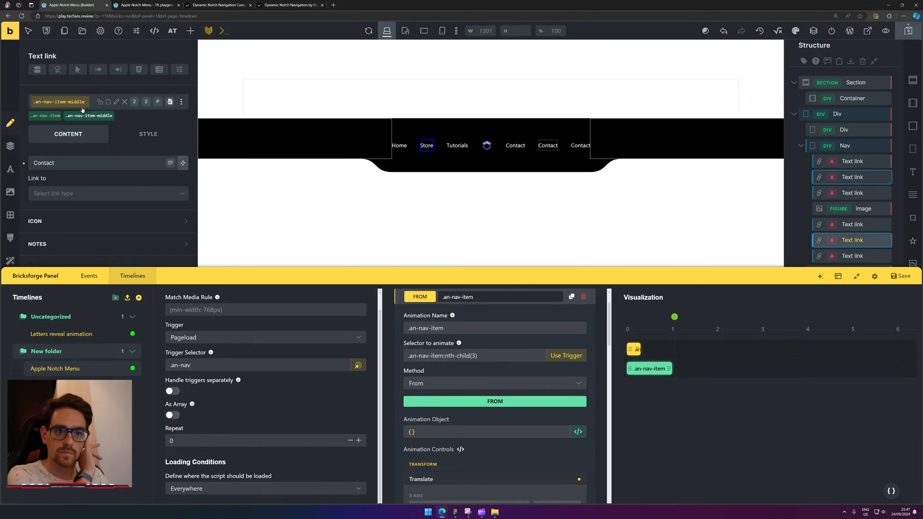
Create an an-nav-item-inner class on the Tutorials link.
left_click(469, 149)
left_click(120, 102)
type("an-nav-item-middle")
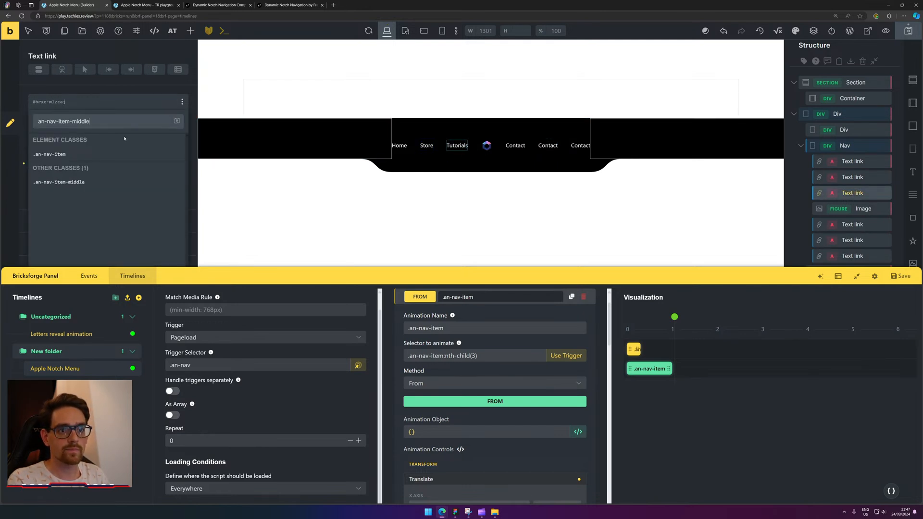
key("ctrl+shift+Left")
type("inner")
key("ctrl+a")
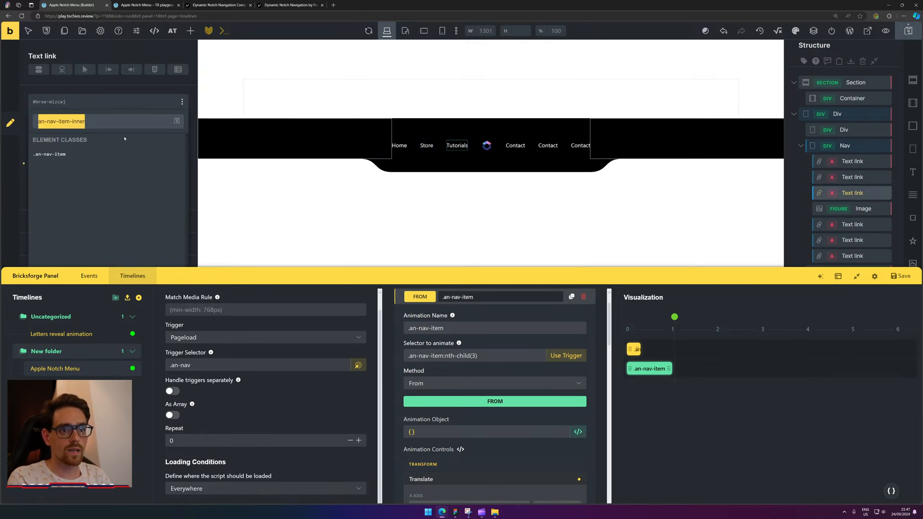
key("Return")
Apply an-nav-item-inner to the Contact link beside the logo.
left_click(508, 144)
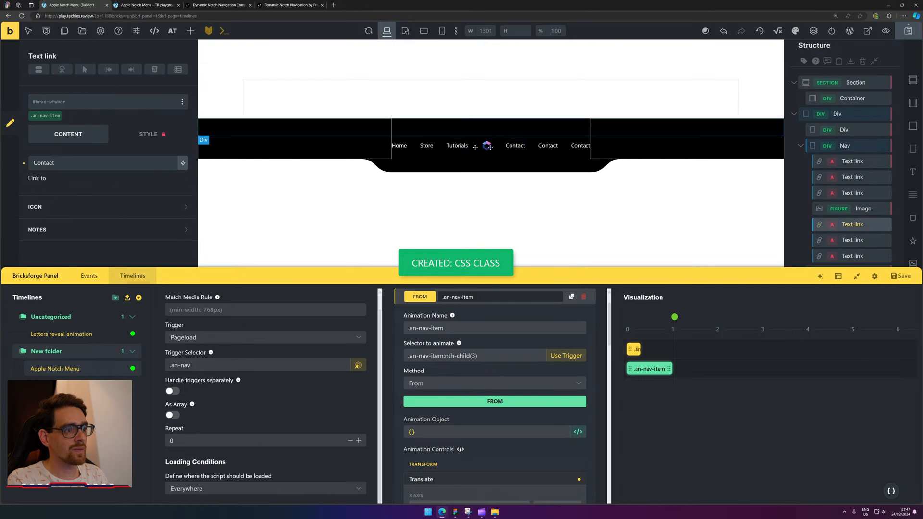
left_click(71, 103)
type("an-nav-item-inner")
key("Return")
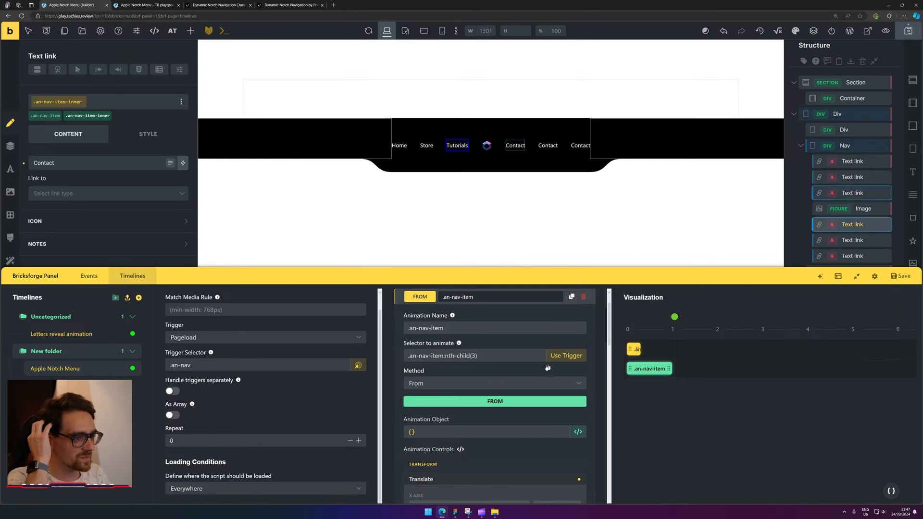
Replace the .an-nav-item animation with a new To animation on .an-nav-item-inner and save.
scroll(587, 337, "up", 1)
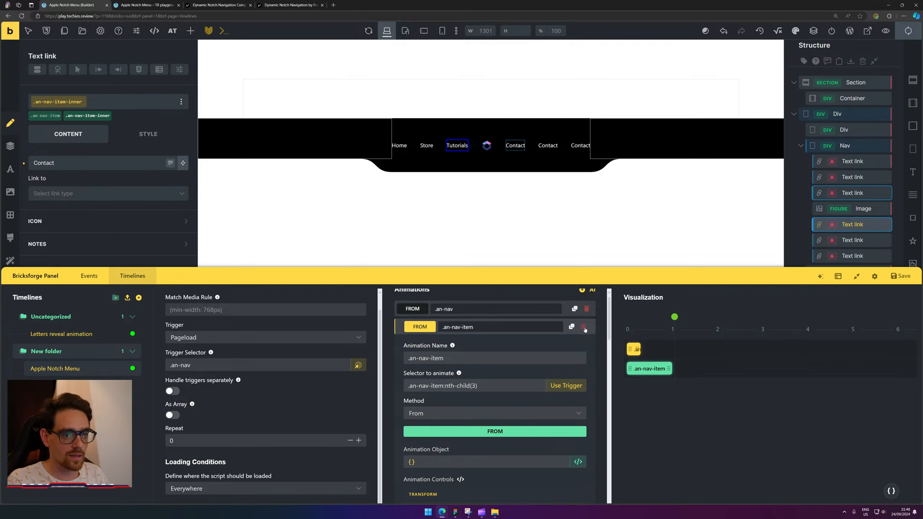
left_click(584, 327)
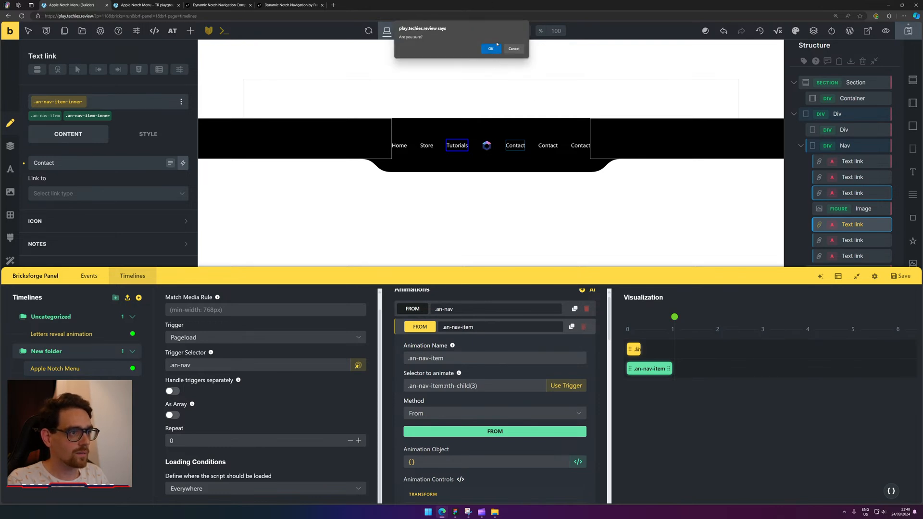
left_click(491, 48)
left_click(587, 298)
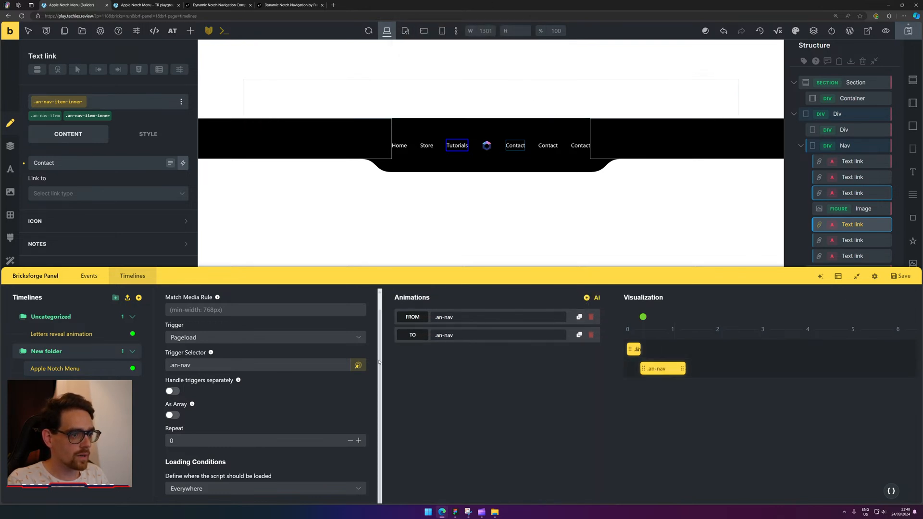
left_click(447, 337)
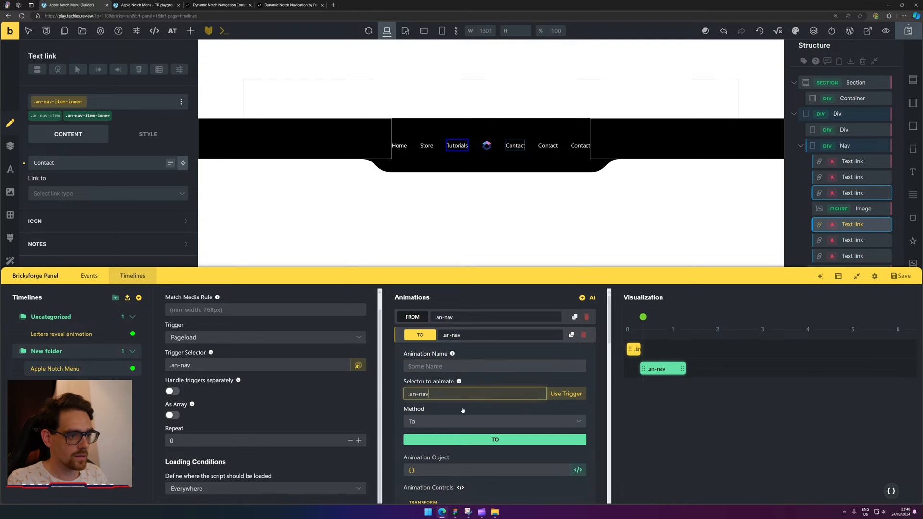
type("-item-")
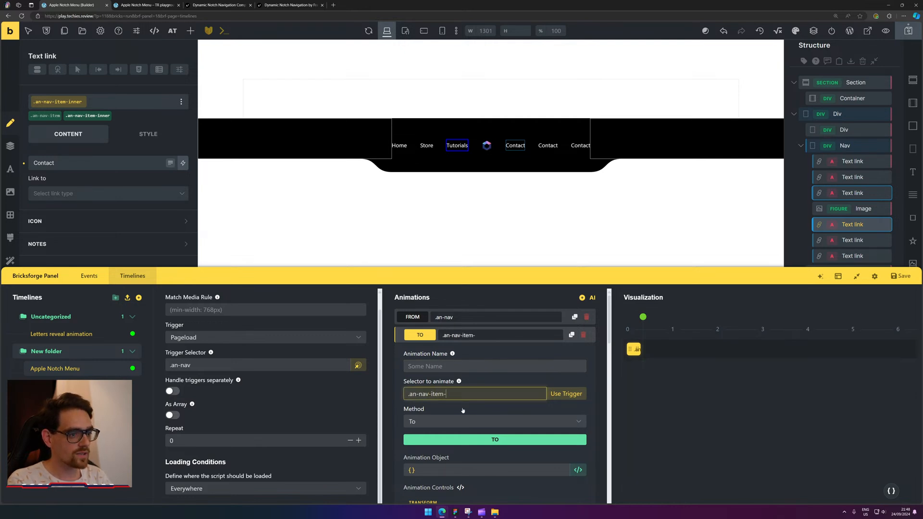
type("inner")
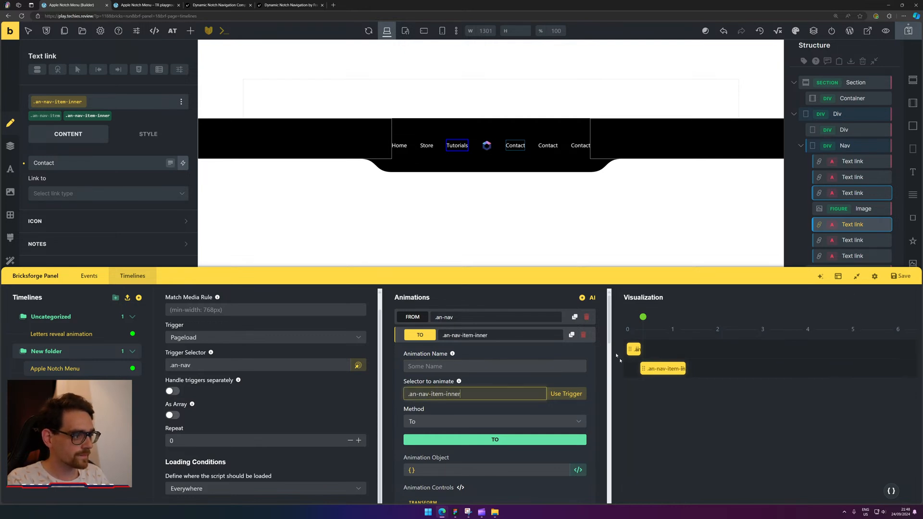
left_click(652, 369)
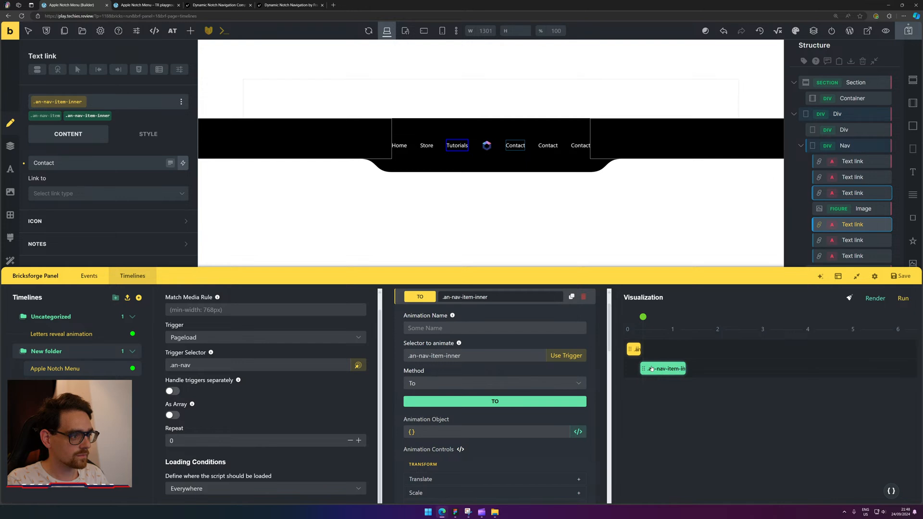
left_click(905, 276)
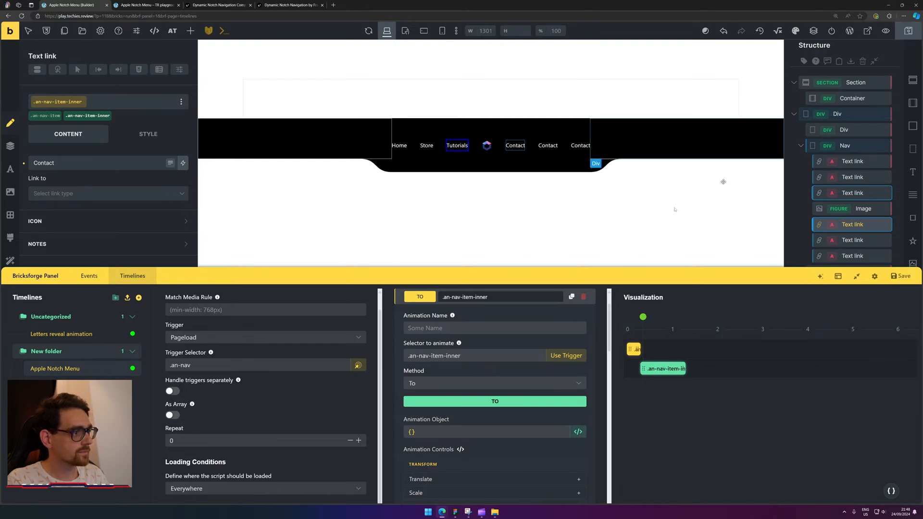
Reload the builder and copy the .an-nav-item-inner class from Tutorials into the animation's selector field.
scroll(439, 373, "down", 3)
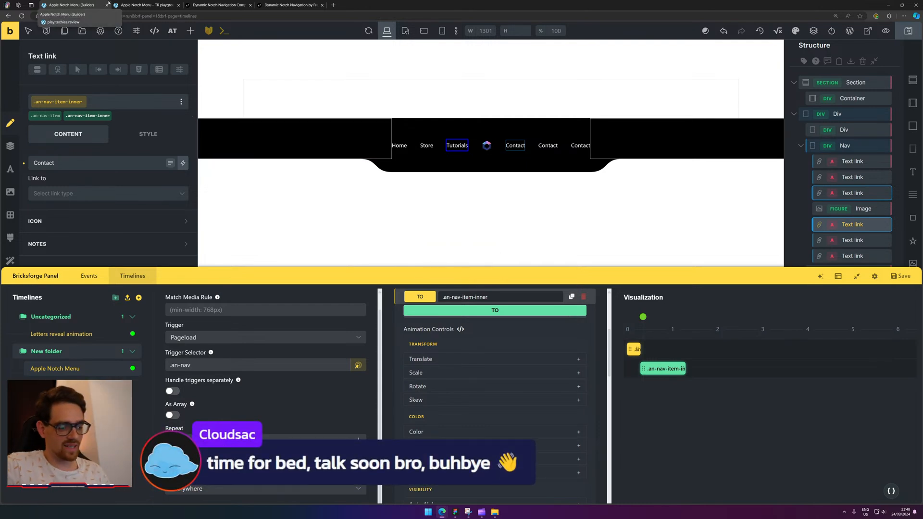
left_click(23, 16)
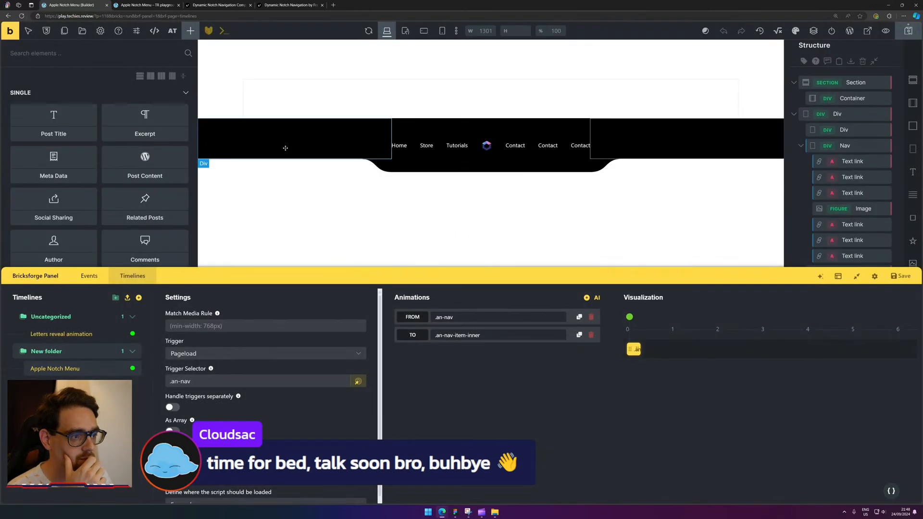
left_click(531, 333)
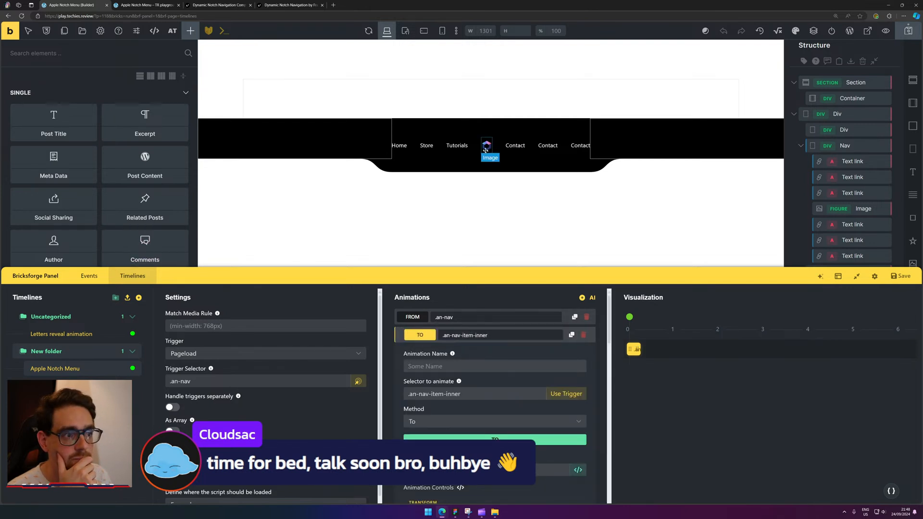
left_click(457, 145)
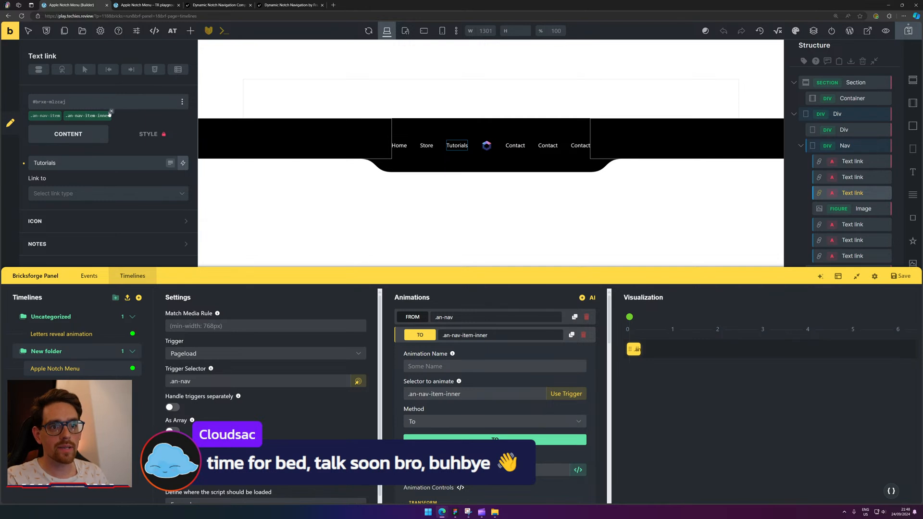
left_click(88, 115)
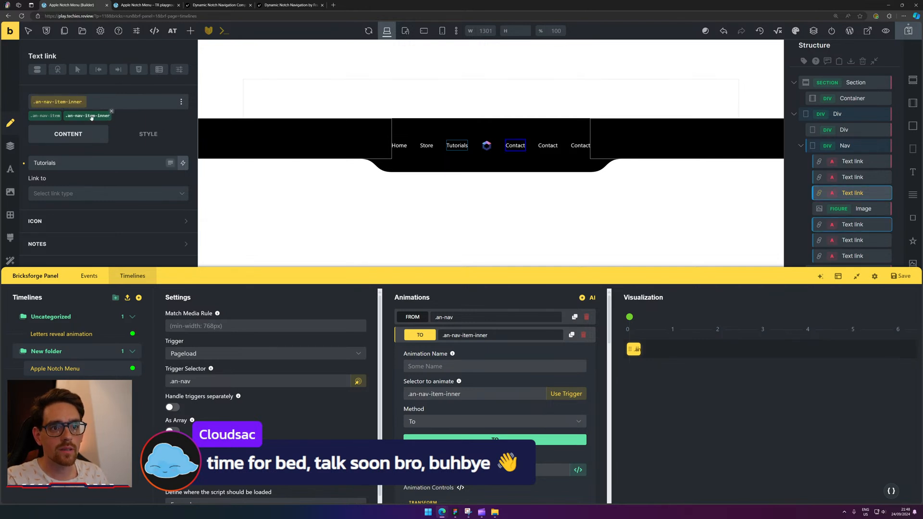
left_click(69, 104)
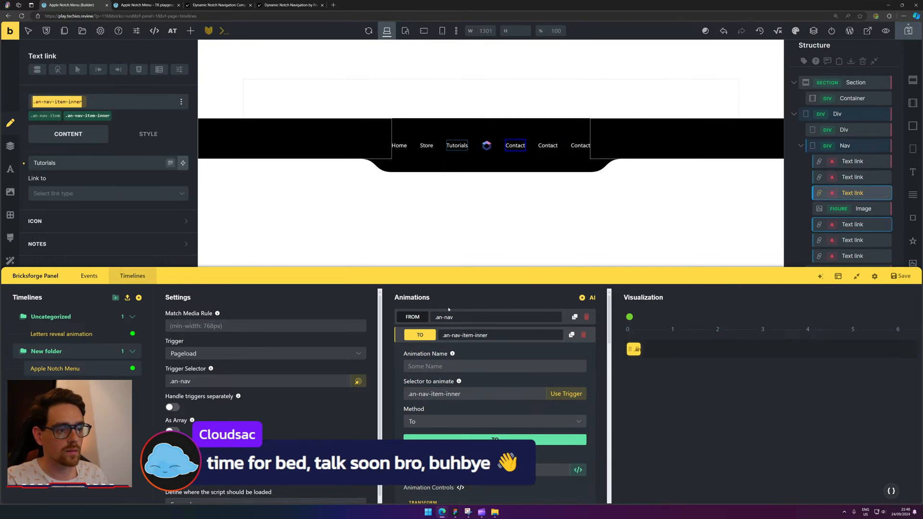
left_click(474, 393)
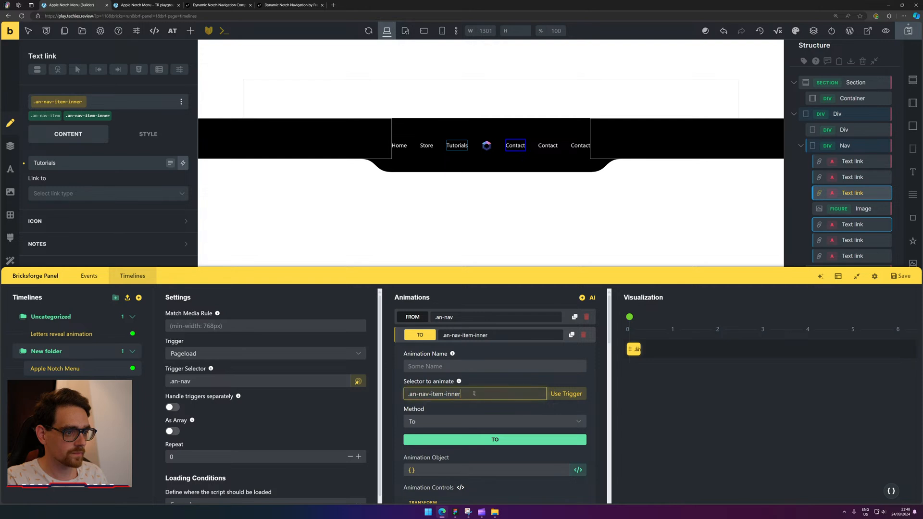
Switch the .an-nav-item-inner animation's method to From and start it at time 0.
left_click(417, 336)
left_click(417, 336)
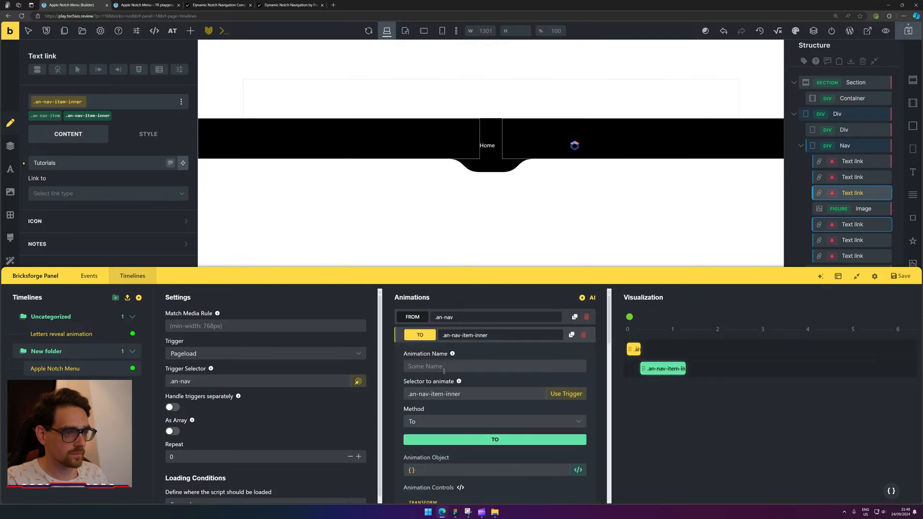
left_click(474, 423)
left_click(465, 456)
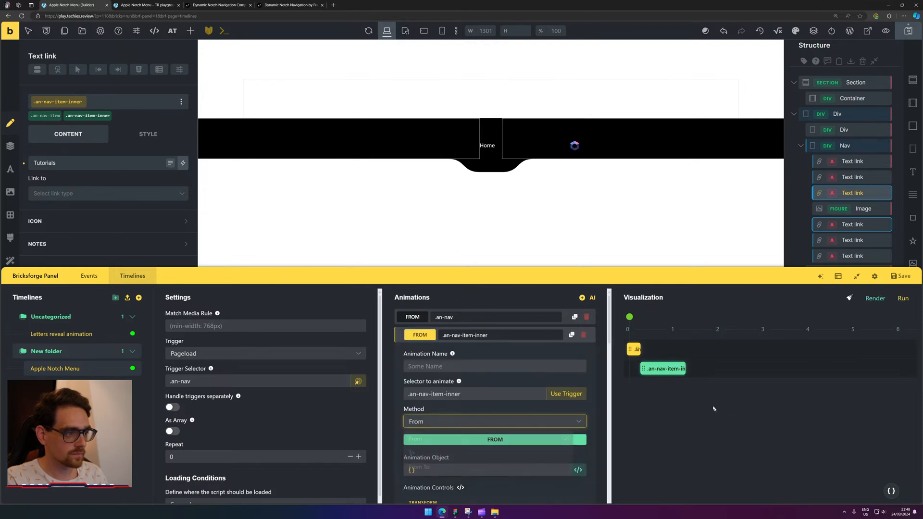
left_click_drag(686, 370, 652, 374)
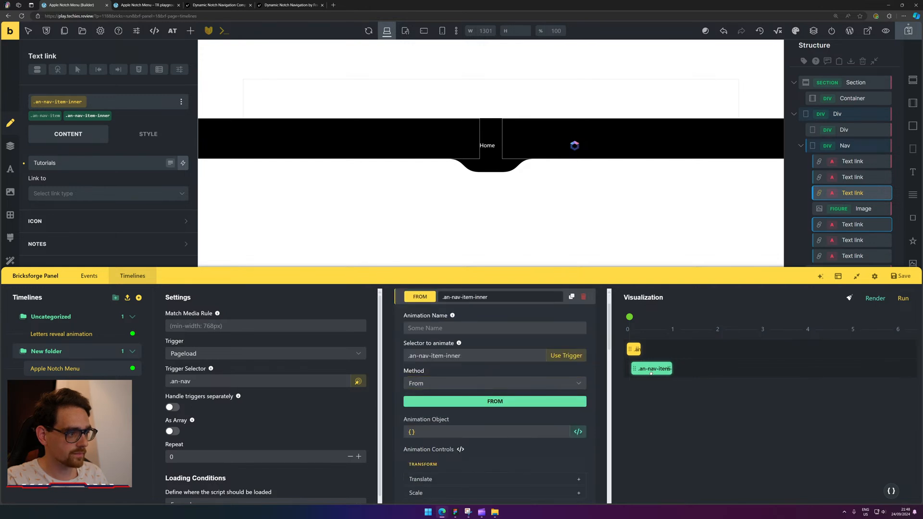
Set the animation's Translate Y offset to -100%.
scroll(447, 400, "down", 2)
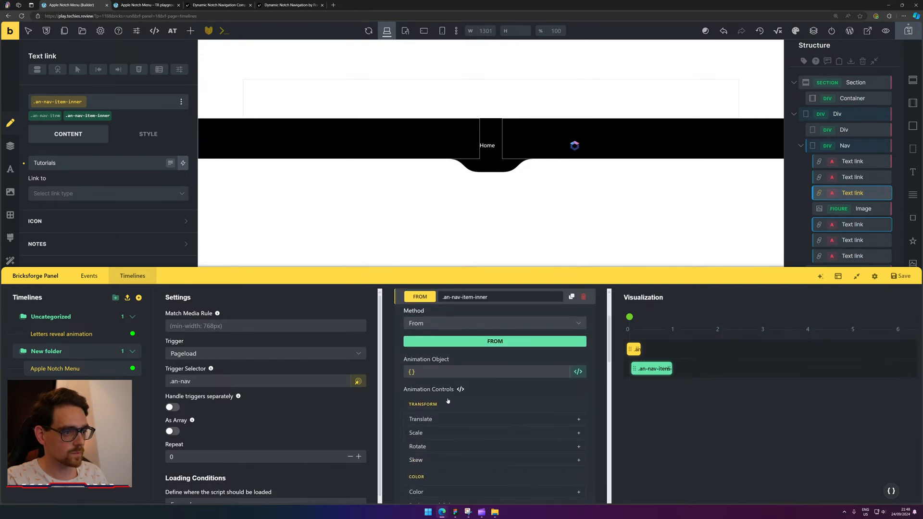
left_click(483, 419)
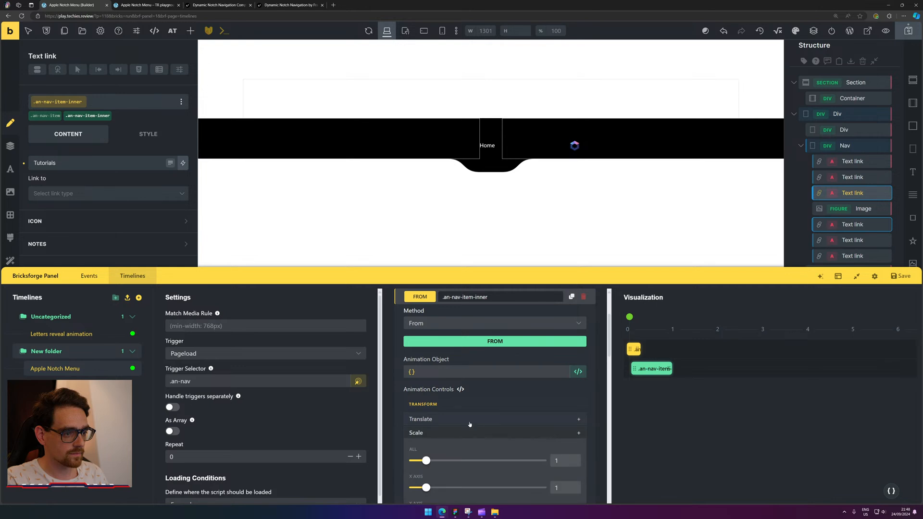
scroll(478, 427, "down", 2)
left_click(463, 424)
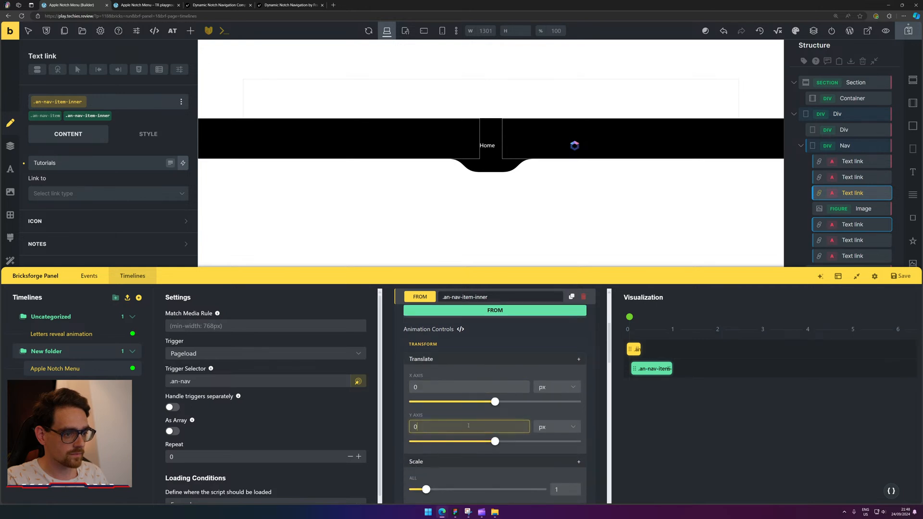
key("BackSpace")
type("-100")
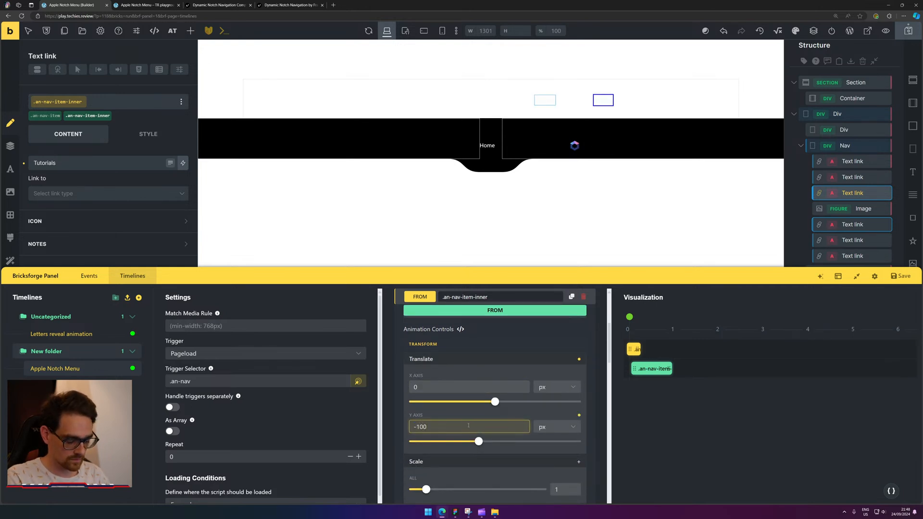
type("%")
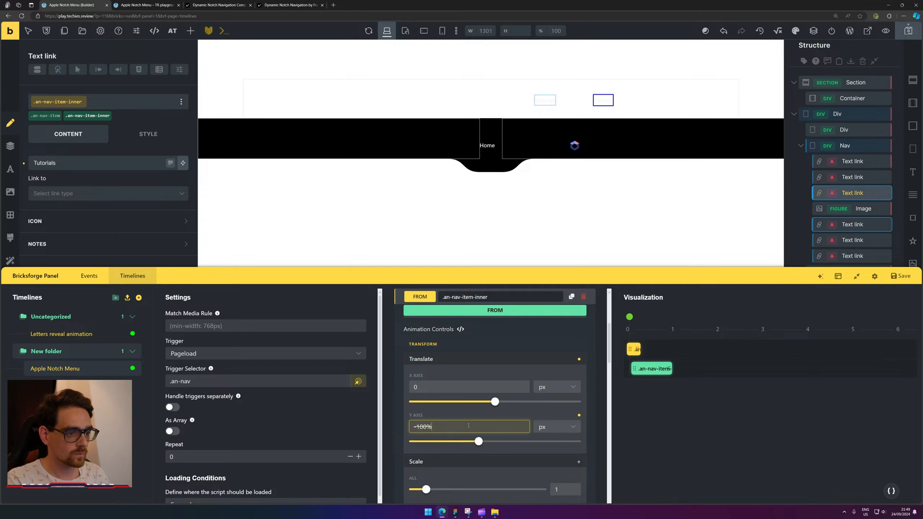
left_click(556, 427)
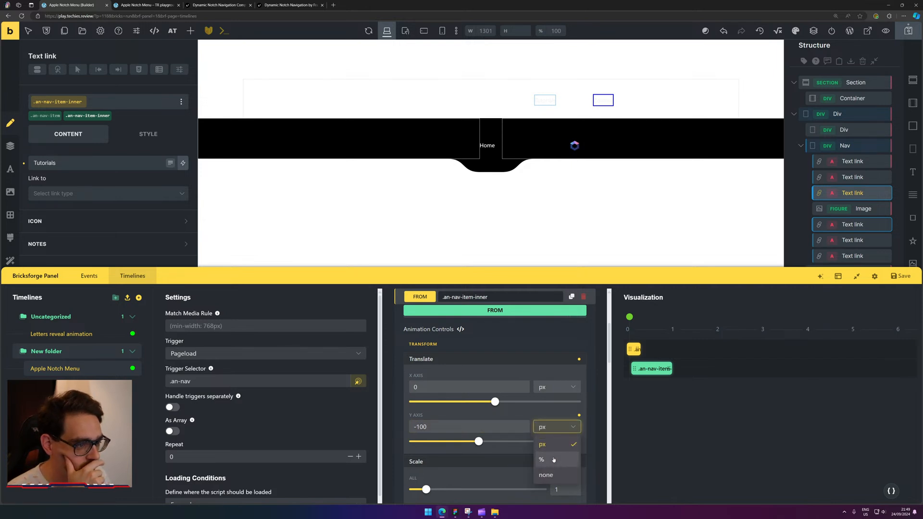
left_click(553, 460)
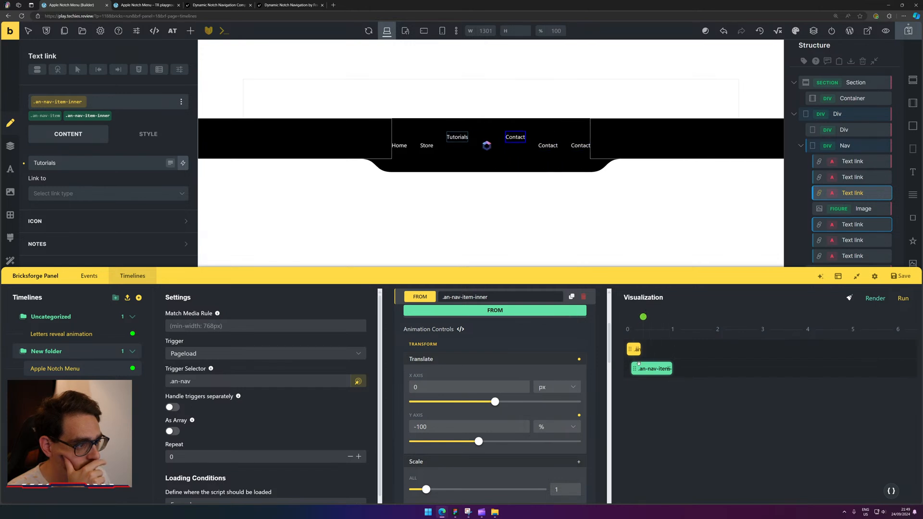
Shorten the link animation bar step by step, replaying the preview after each change.
left_click_drag(652, 369, 654, 369)
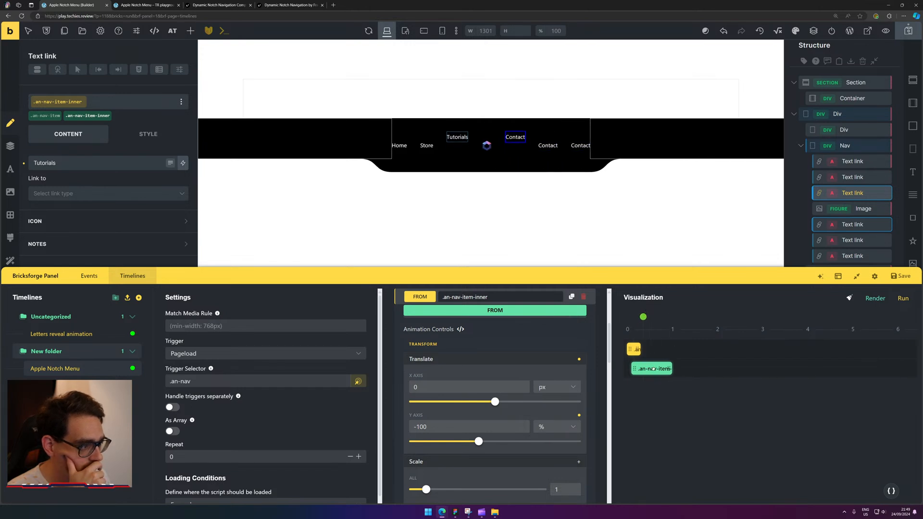
left_click_drag(644, 317, 628, 316)
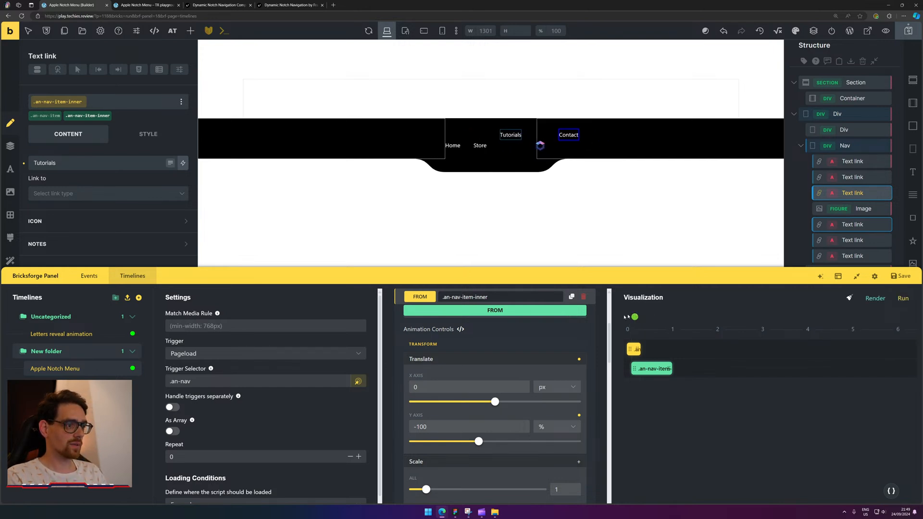
left_click(906, 299)
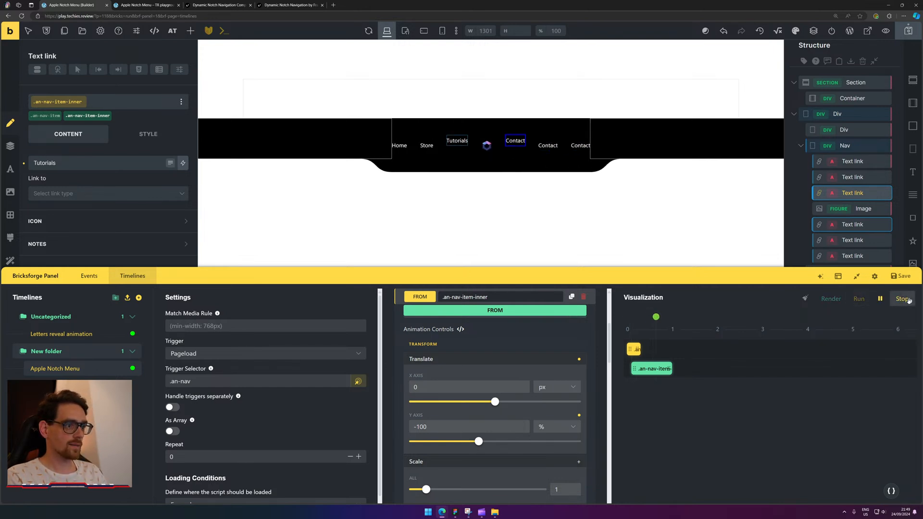
left_click_drag(669, 369, 646, 369)
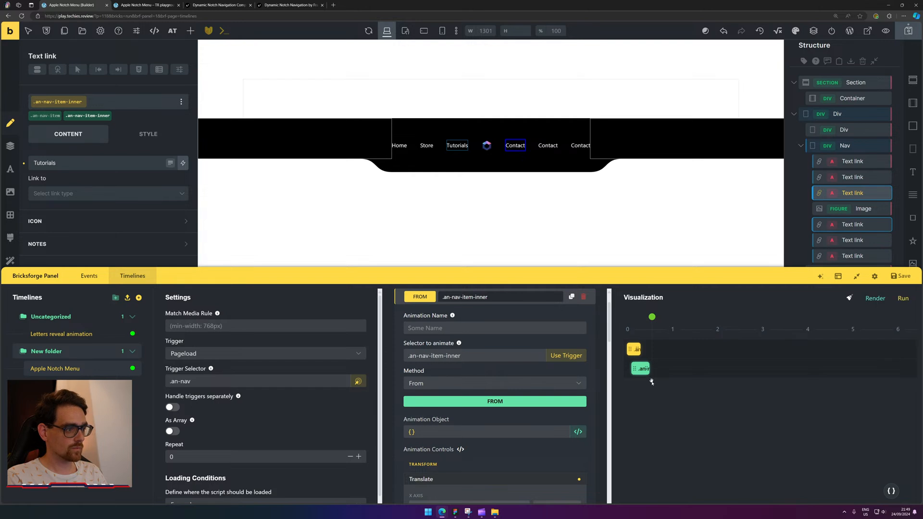
left_click_drag(650, 369, 644, 369)
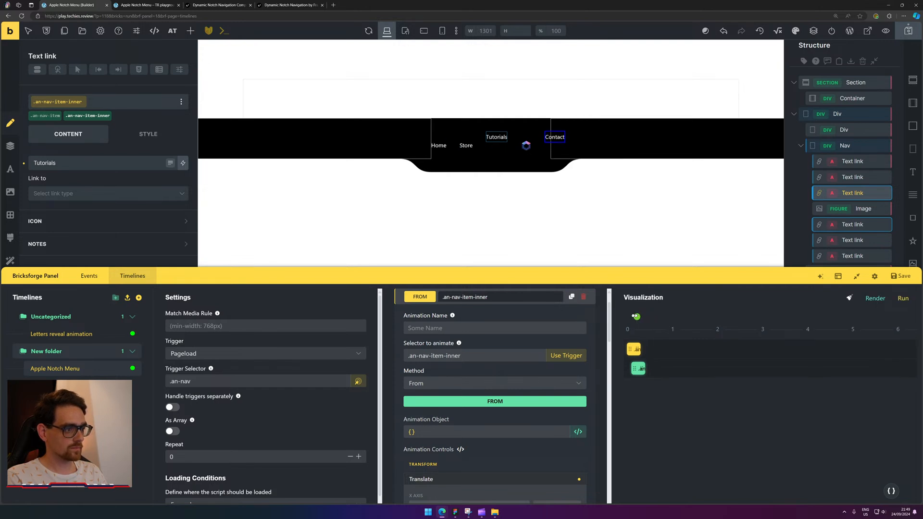
left_click(901, 299)
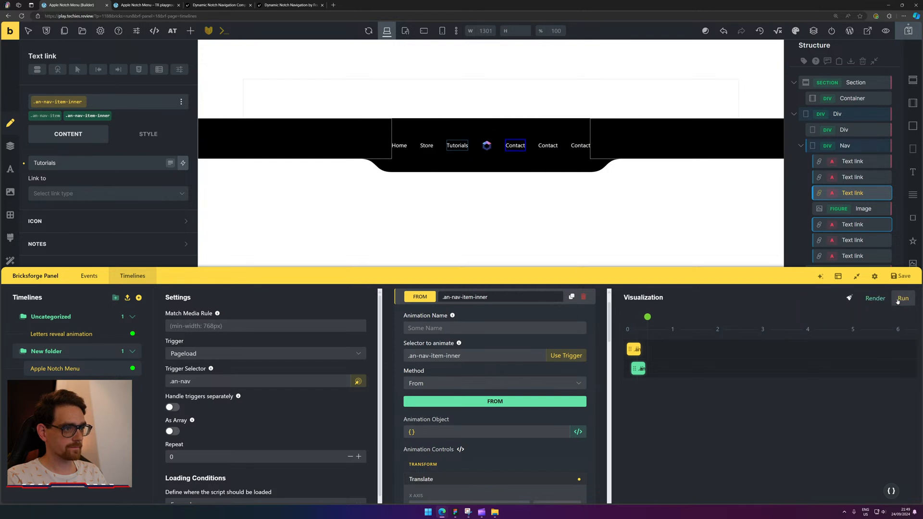
scroll(507, 319, "up", 1)
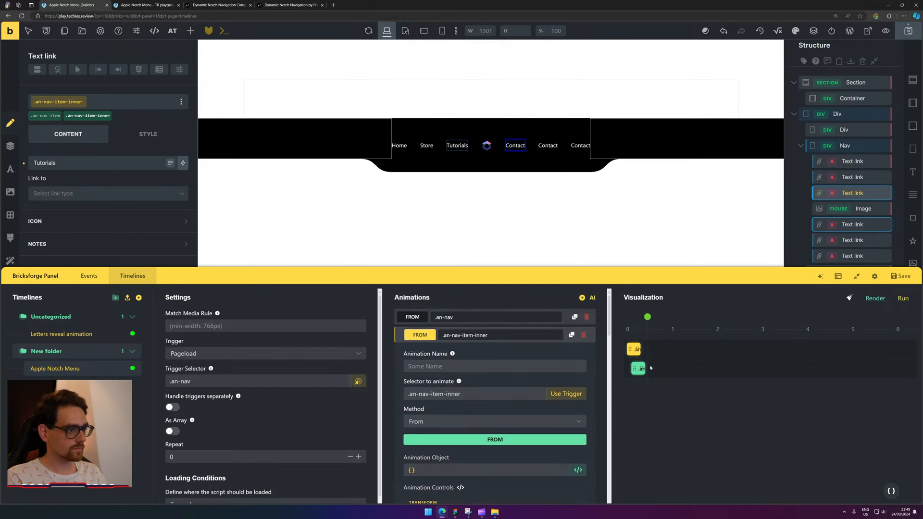
left_click_drag(640, 370, 637, 370)
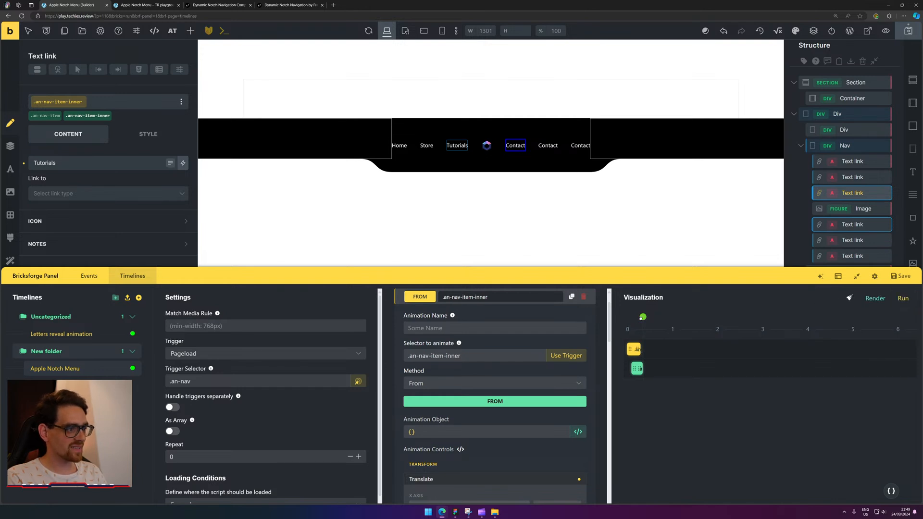
left_click_drag(642, 317, 627, 317)
left_click(903, 300)
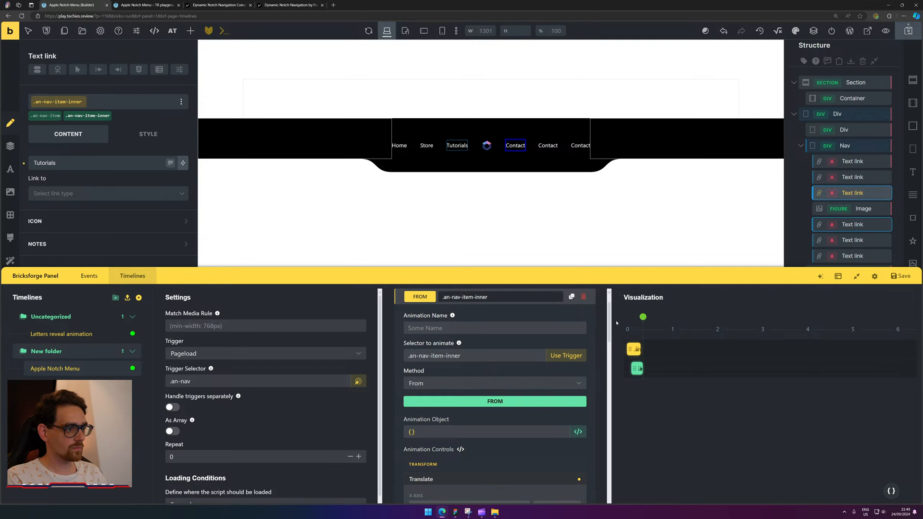
left_click_drag(642, 318, 628, 317)
left_click(900, 299)
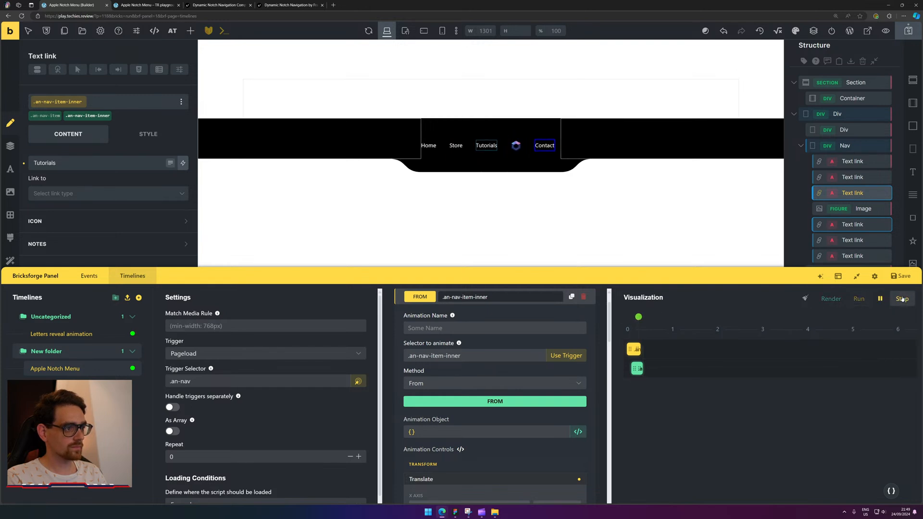
scroll(481, 317, "up", 2)
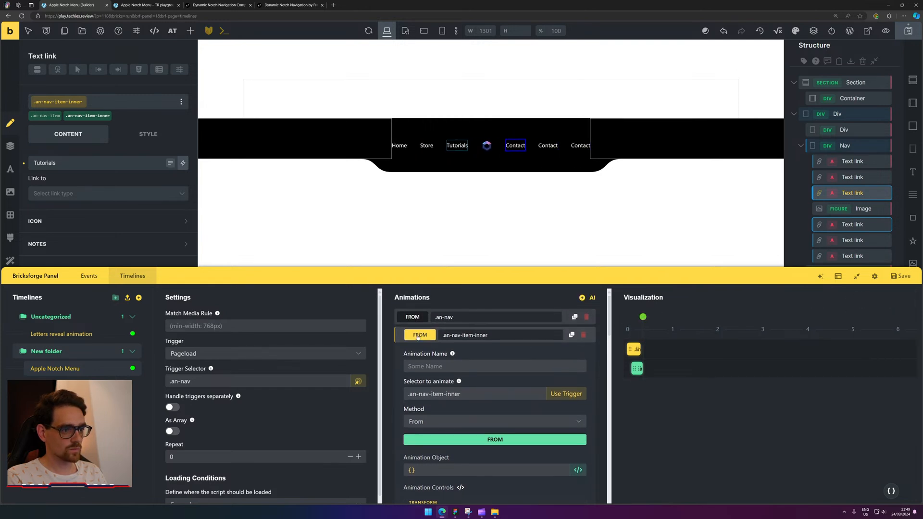
Add a new To animation and retarget it to .an-nav-item-middle using the copied selector.
left_click(418, 336)
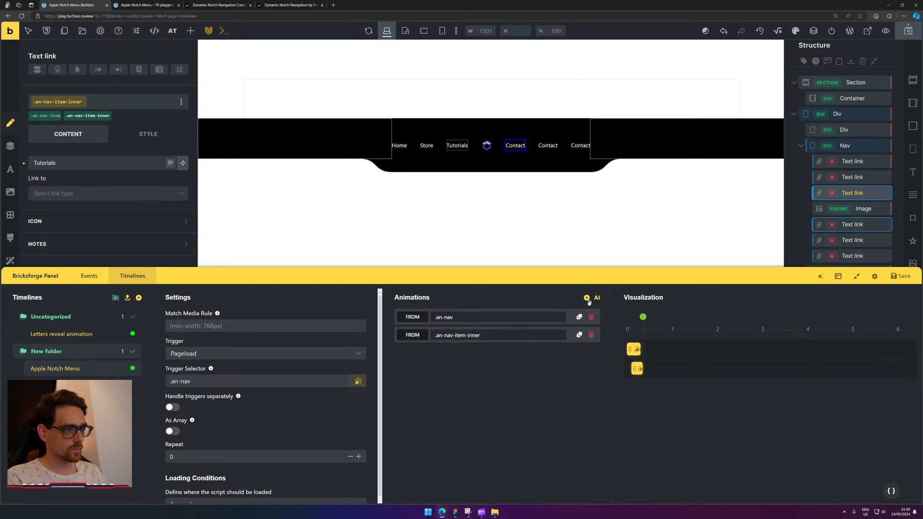
left_click(587, 298)
left_click(471, 358)
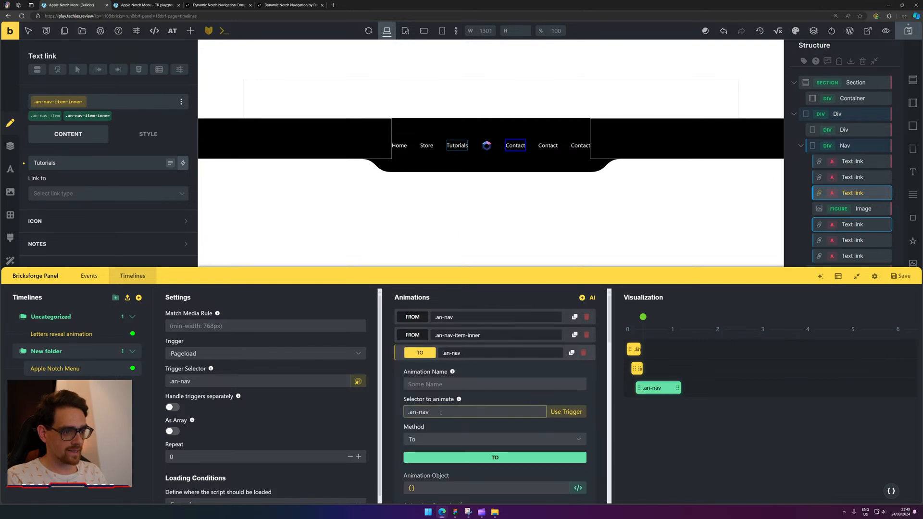
left_click(507, 337)
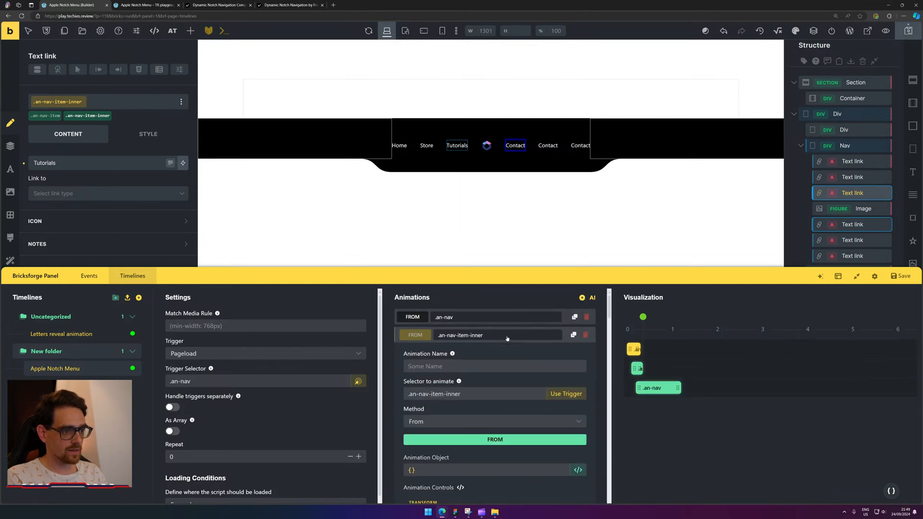
left_click(480, 389)
left_click(438, 339)
left_click(444, 353)
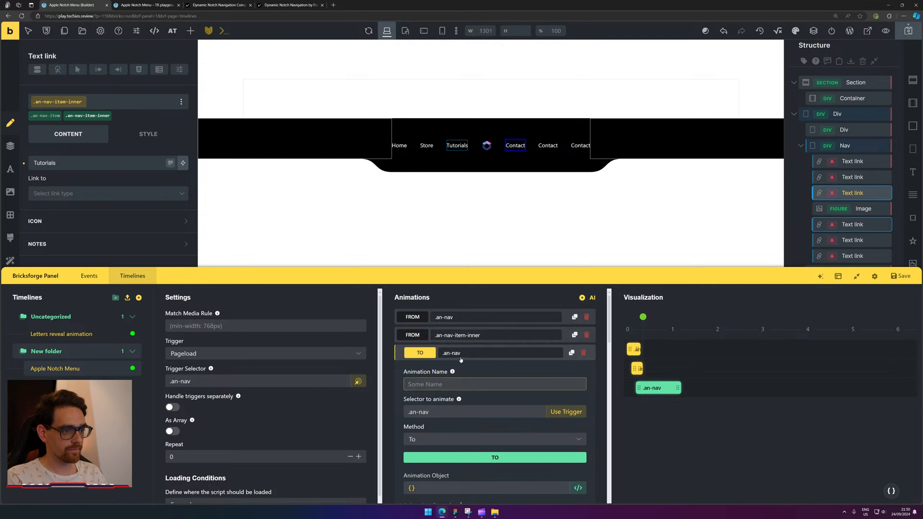
left_click(476, 409)
key("ctrl+a")
type(".an-nav-item-inner")
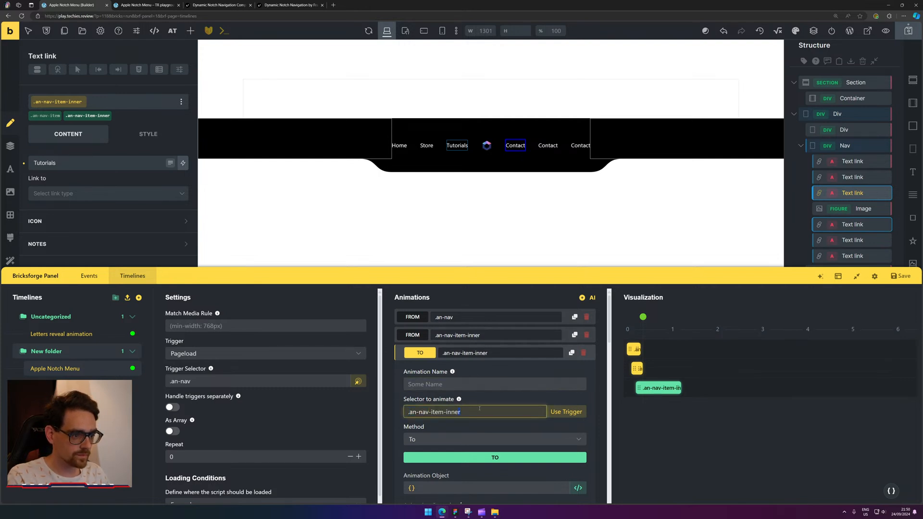
type("middle")
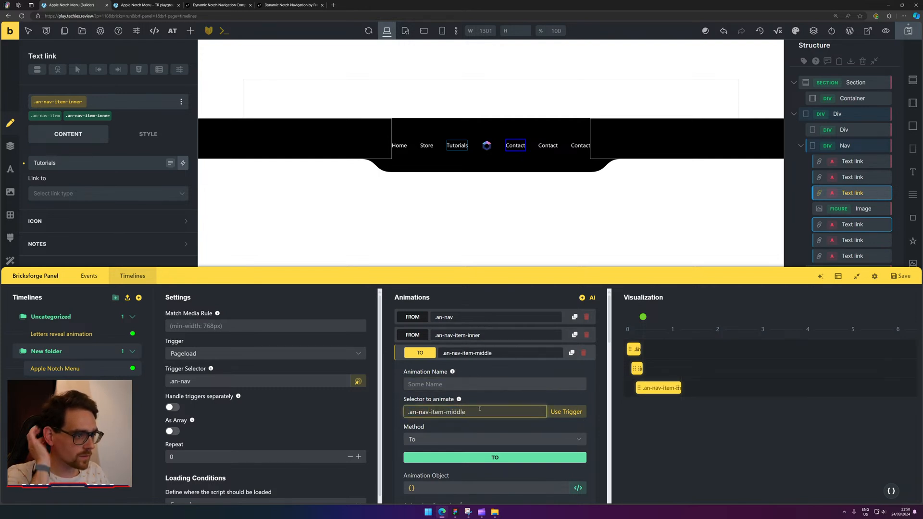
Delete the To animation on the middle items.
scroll(479, 411, "down", 2)
scroll(479, 411, "down", 1)
left_click(478, 384)
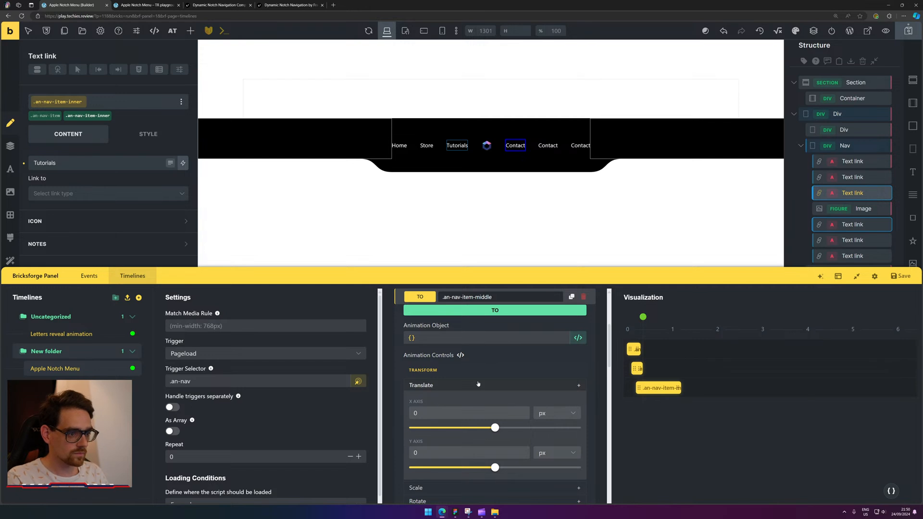
scroll(534, 380, "up", 2)
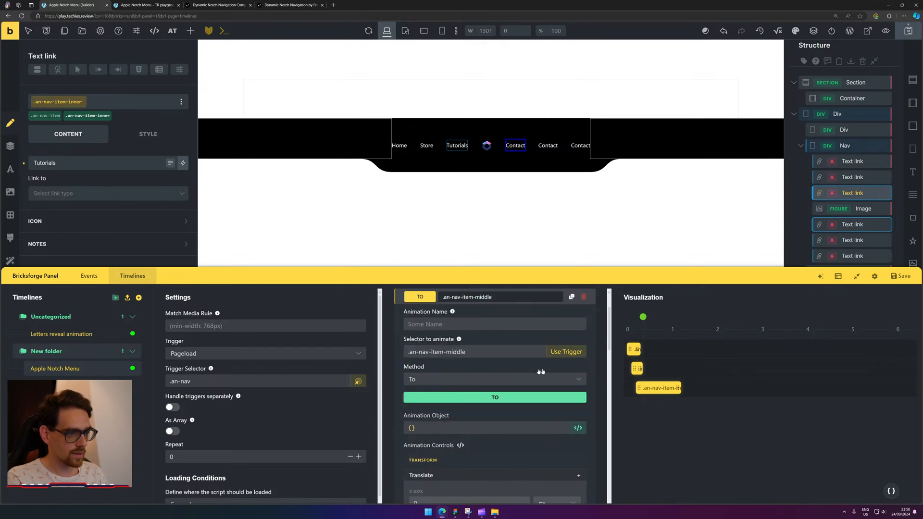
scroll(579, 379, "up", 1)
left_click(582, 354)
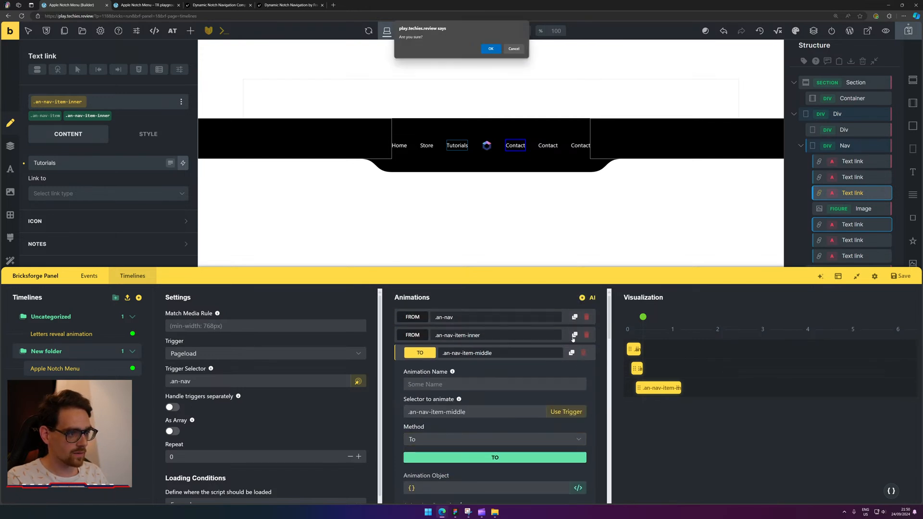
left_click(491, 49)
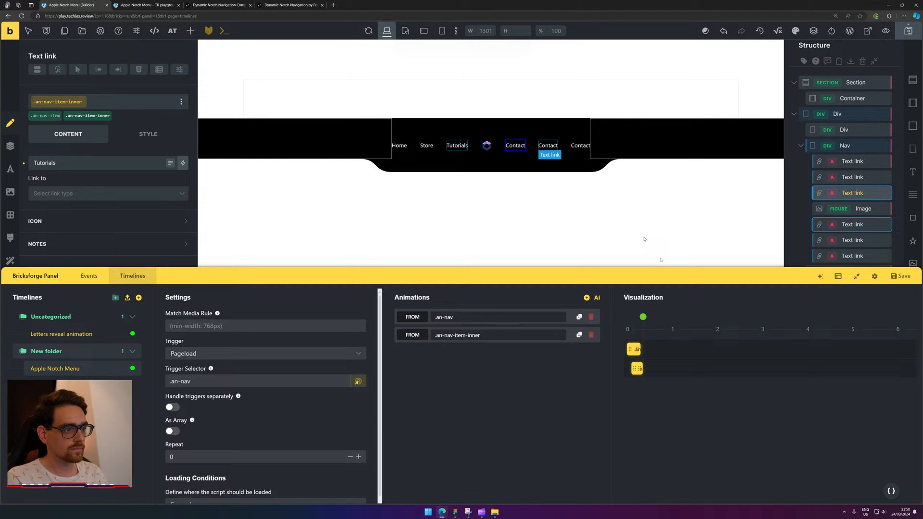
Duplicate the .an-nav-item-inner From animation, retarget it to .an-nav-item-middle, and delay it slightly.
left_click(580, 335)
left_click(495, 354)
left_click(491, 412)
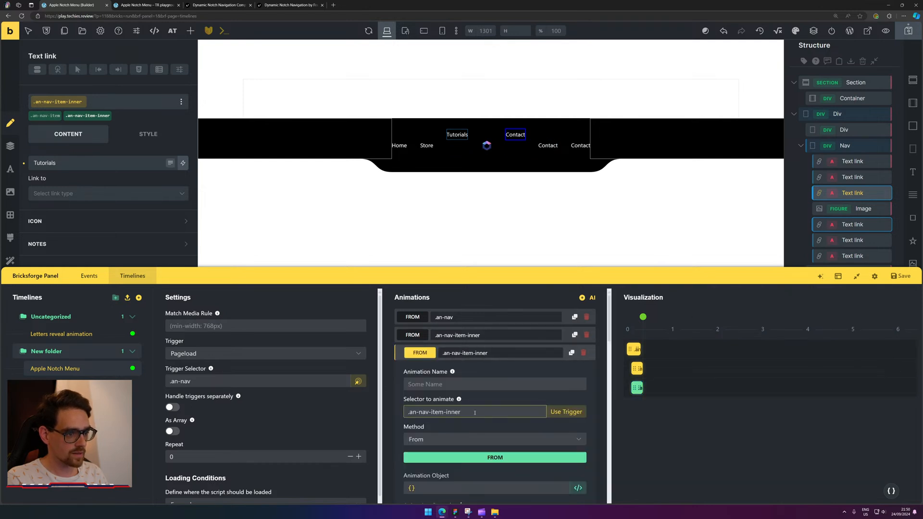
key("BackSpace")
key("BackSpace")
key("BackSpace")
key("BackSpace")
key("BackSpace")
type("middle")
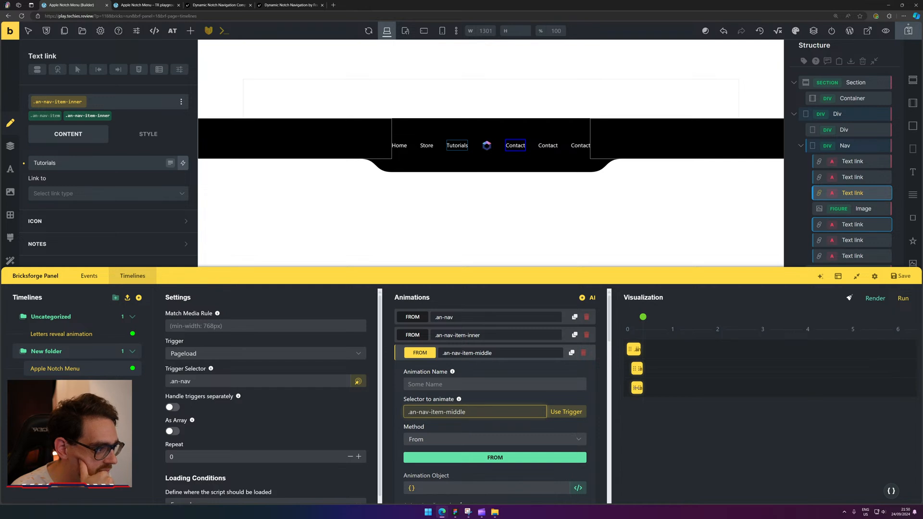
left_click(637, 387)
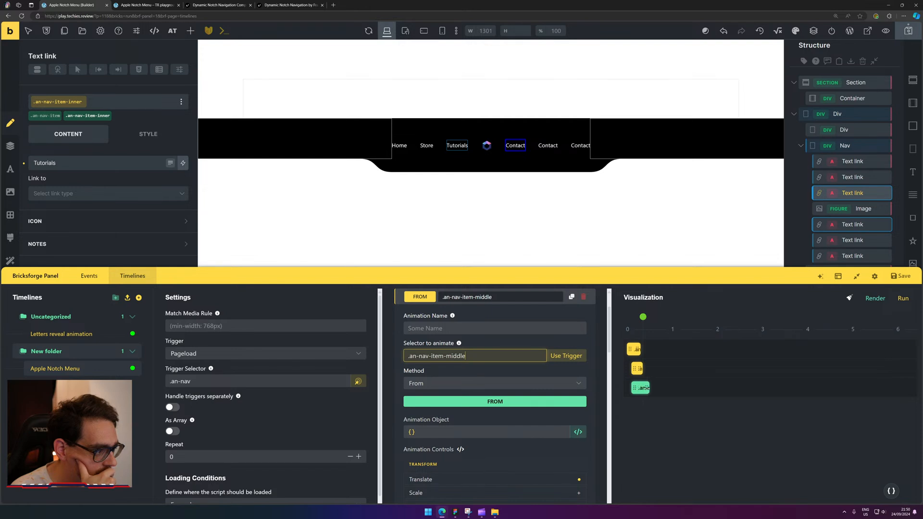
left_click_drag(641, 389, 646, 388)
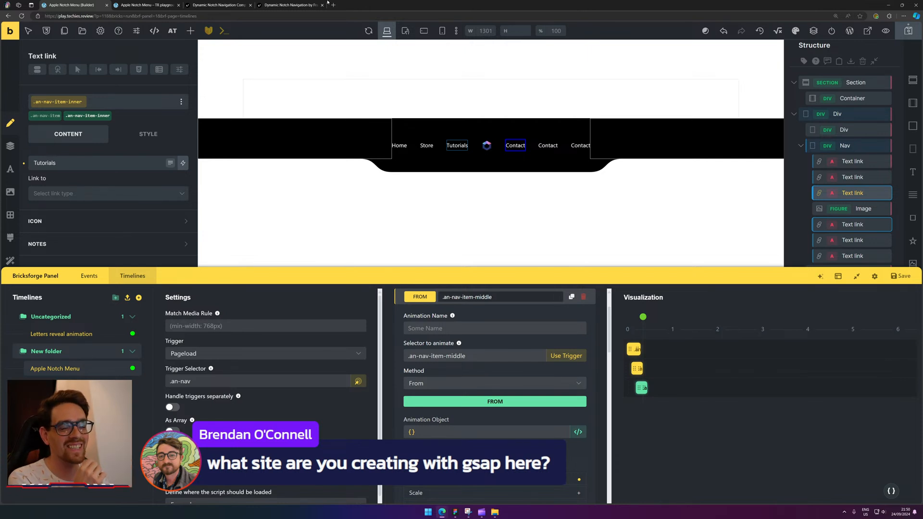
mouse_move(302, 3)
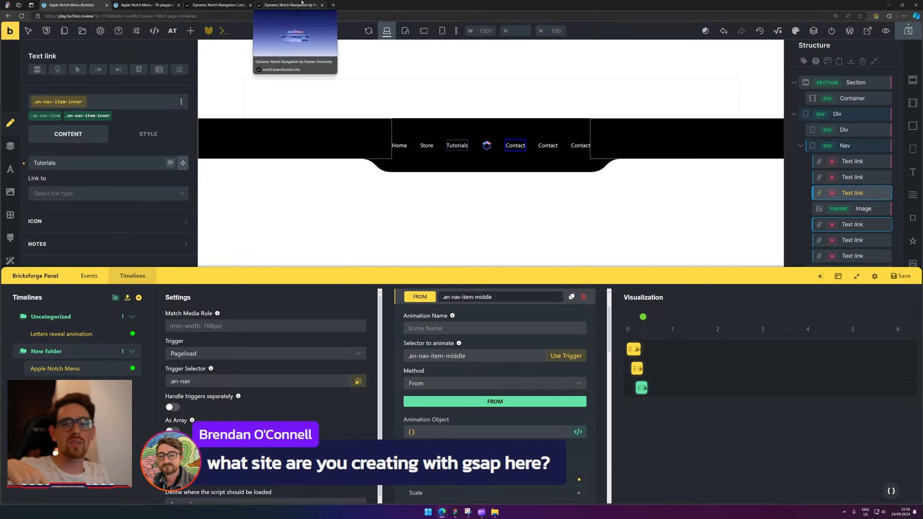
left_click(241, 3)
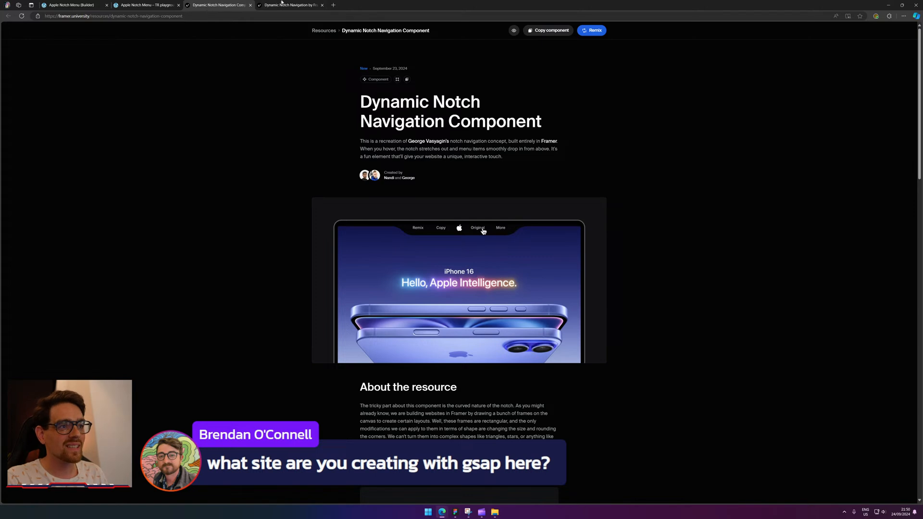
left_click(295, 3)
left_click(133, 2)
left_click(245, 3)
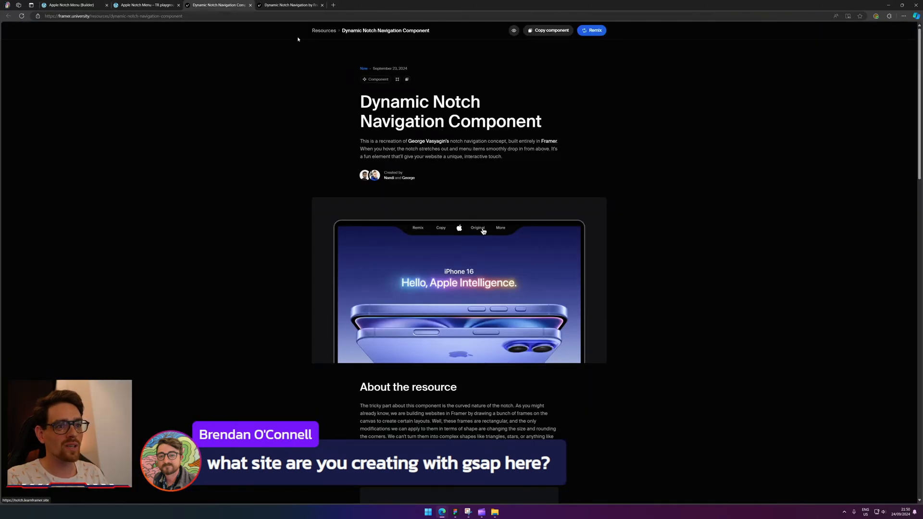
left_click(484, 231)
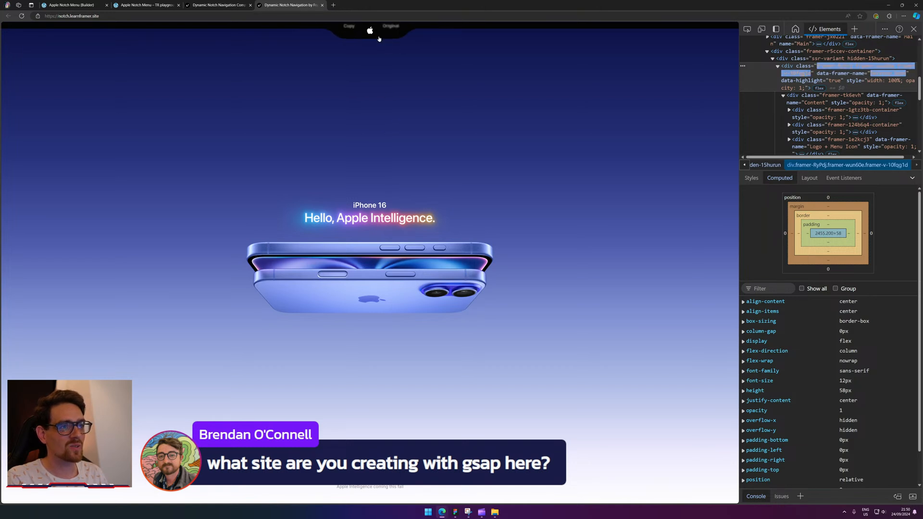
mouse_move(376, 37)
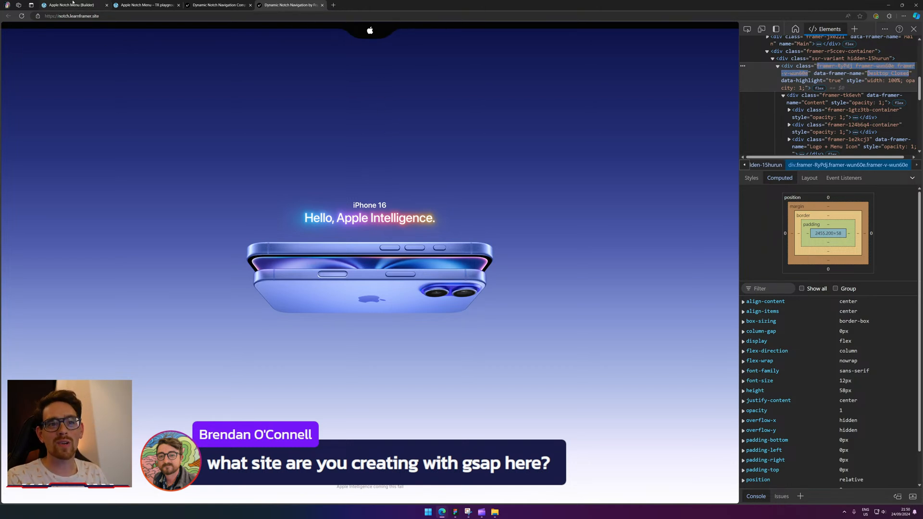
left_click(74, 4)
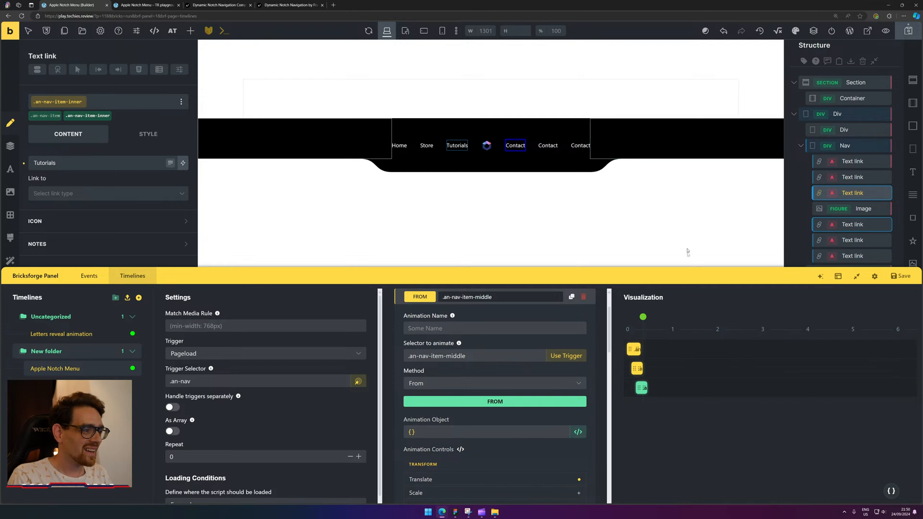
Rewind and replay the nav animation preview to check the current link stagger.
mouse_move(650, 324)
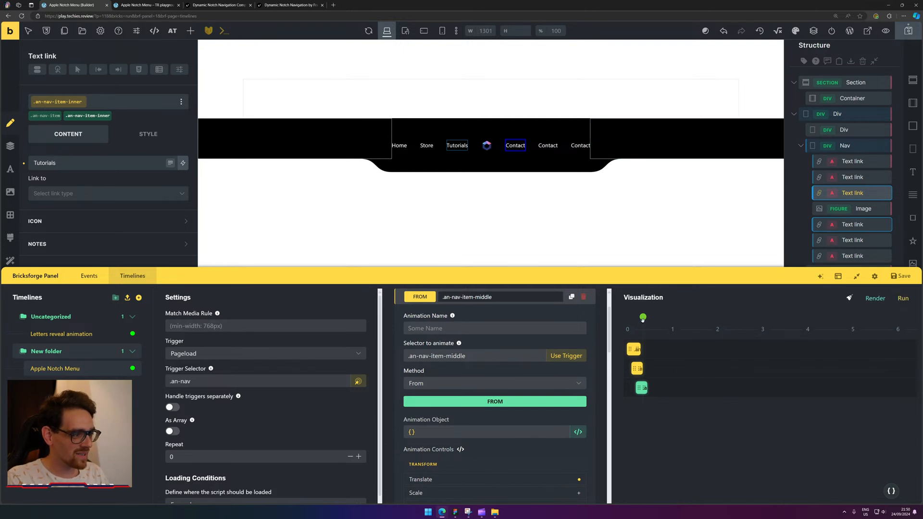
left_click_drag(643, 318, 620, 320)
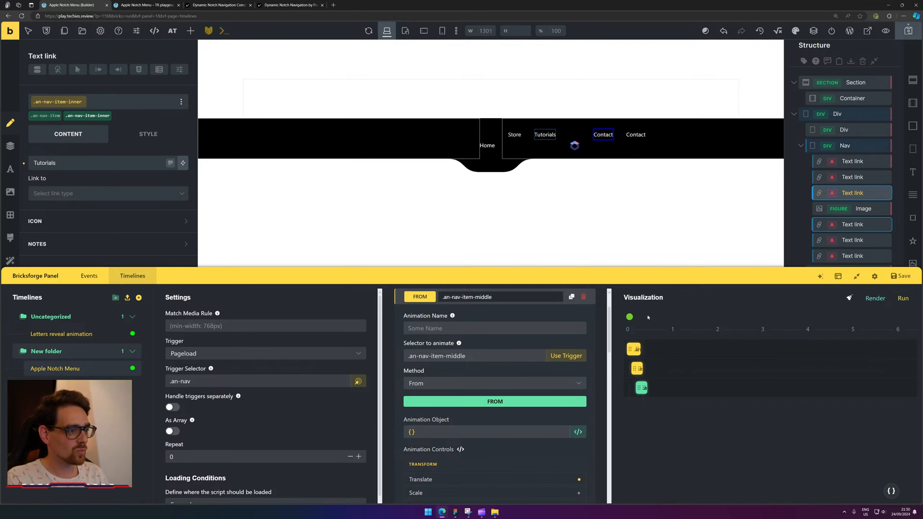
left_click(902, 298)
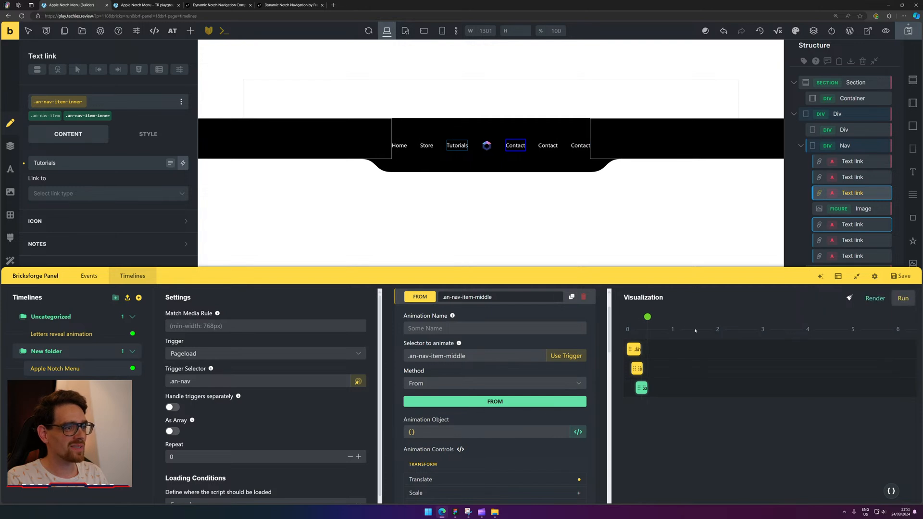
left_click(620, 324)
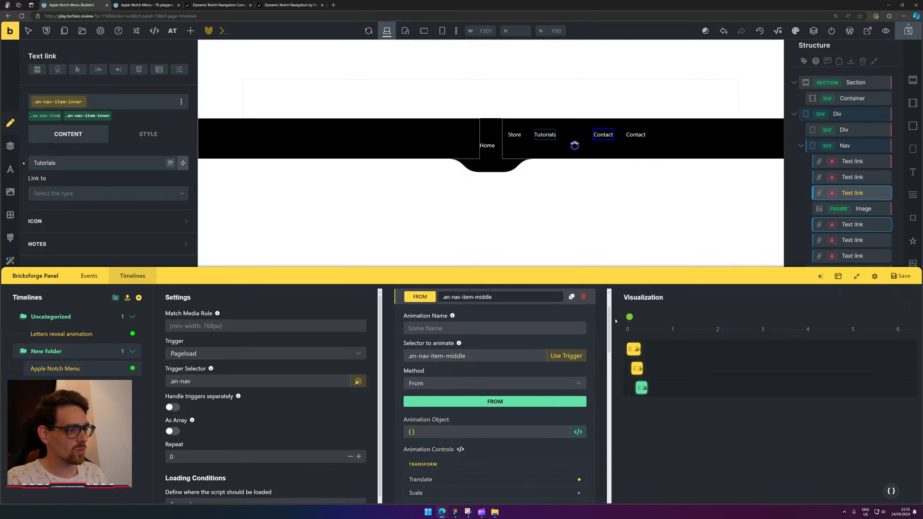
left_click(904, 298)
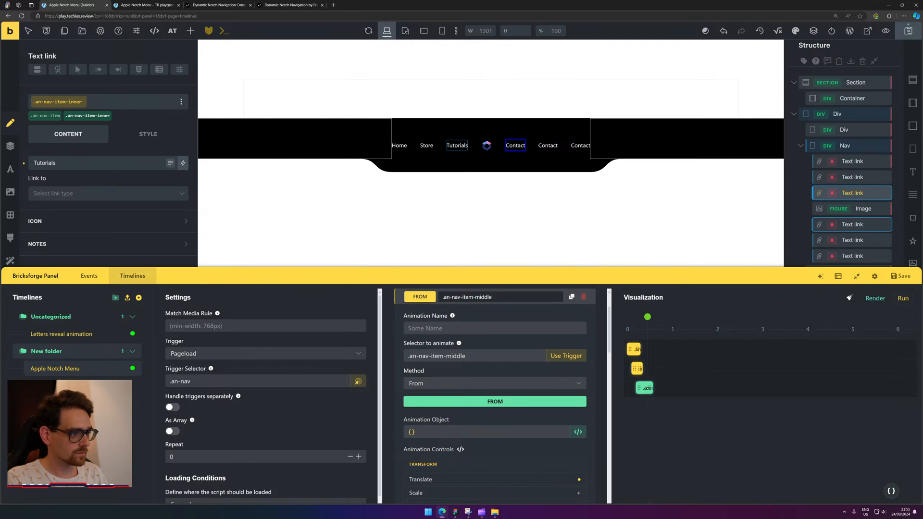
Nudge the middle-items timeline block later, then slightly earlier, replaying the preview to judge the stagger.
left_click(644, 388)
left_click_drag(643, 388, 648, 388)
left_click(637, 368)
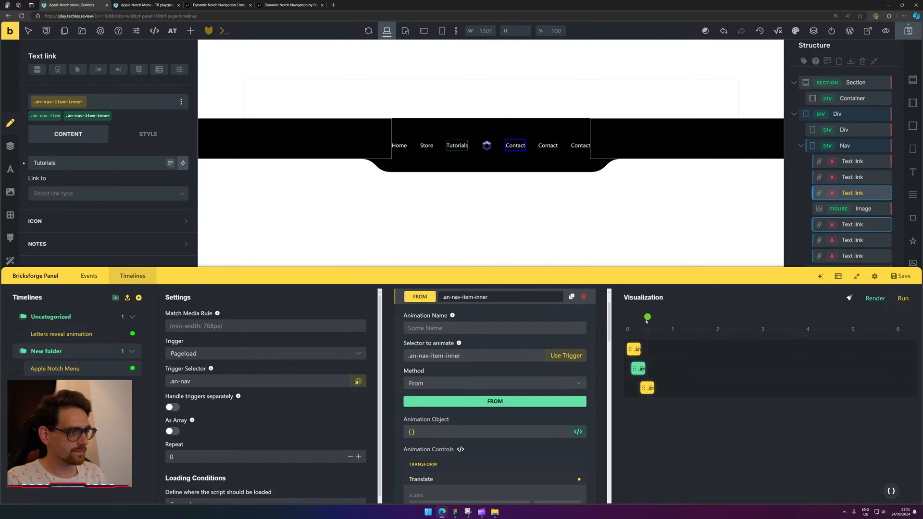
left_click_drag(647, 321, 627, 321)
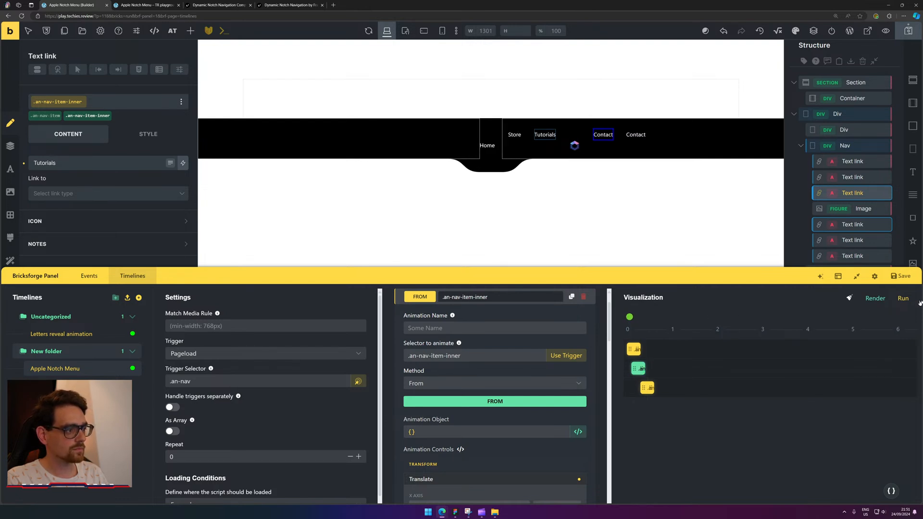
left_click(903, 299)
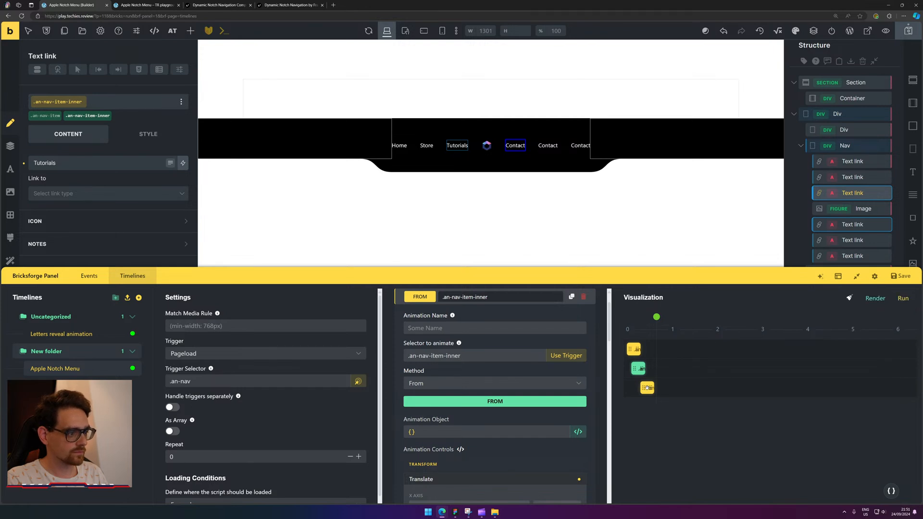
left_click_drag(646, 388, 642, 388)
left_click_drag(657, 317, 613, 319)
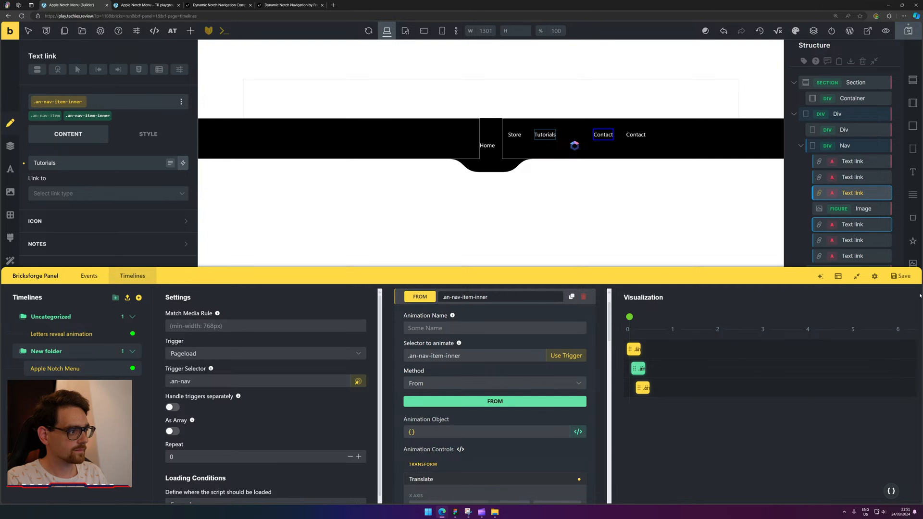
left_click(904, 299)
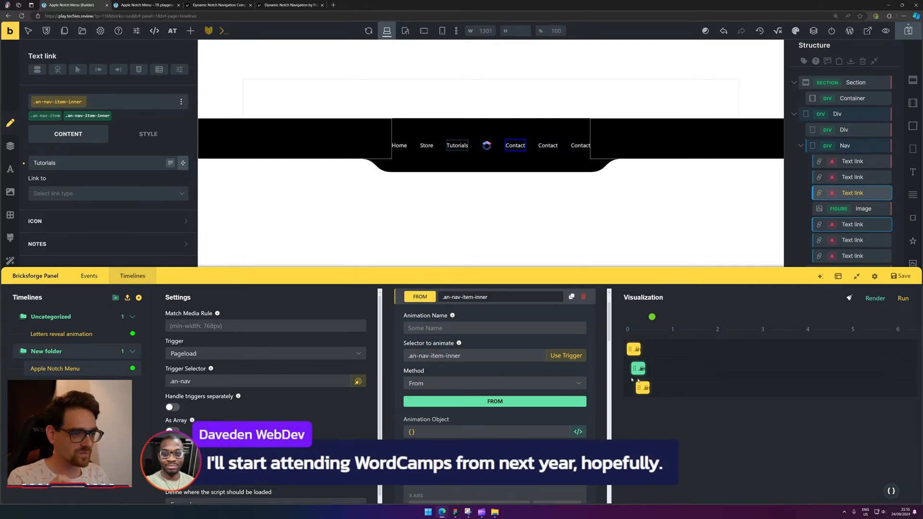
Duplicate the .an-nav-item-middle animation as a fourth From animation and begin editing its selector.
left_click(420, 297)
left_click(580, 353)
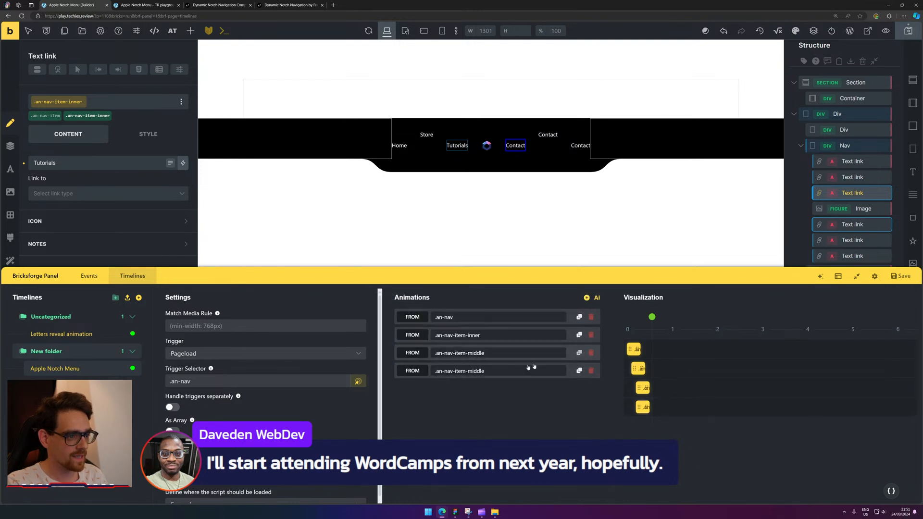
left_click(421, 373)
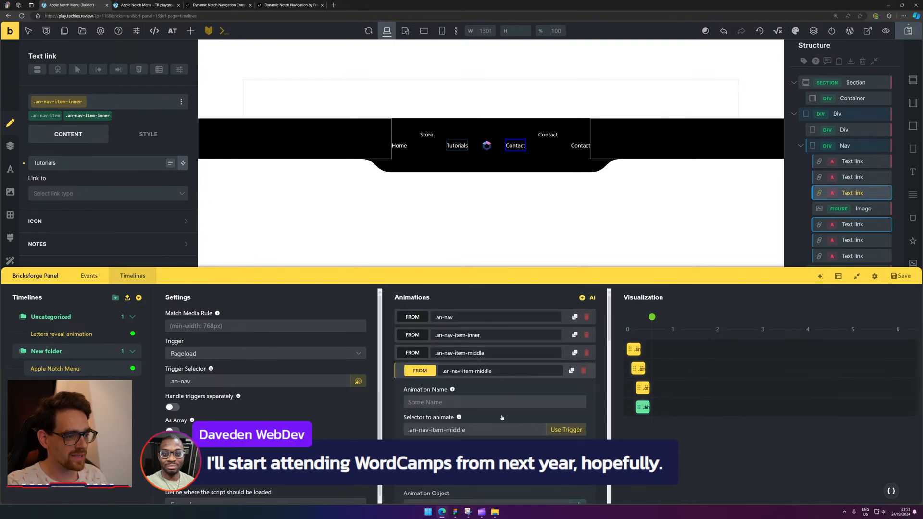
scroll(502, 418, "down", 1)
left_click(457, 370)
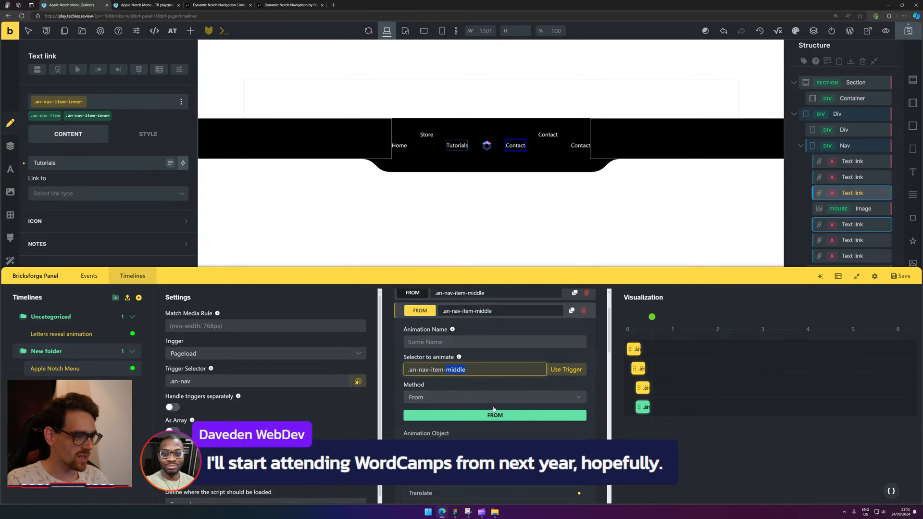
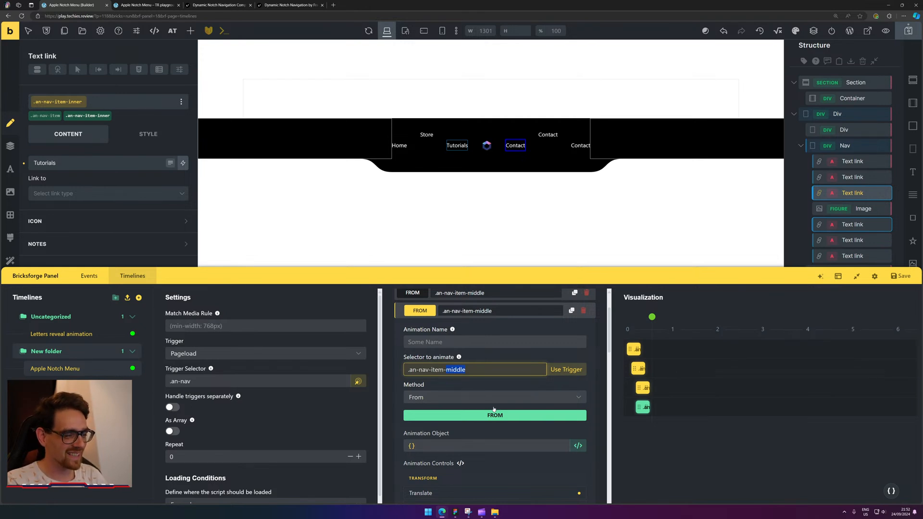
Retarget the fourth animation to .an-nav-item-outer, start it slightly later, preview it, and save.
type("outer")
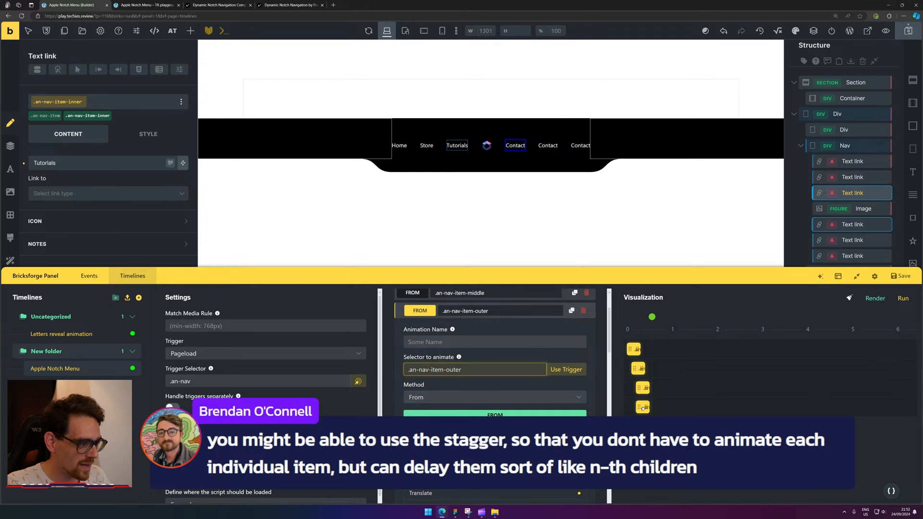
left_click_drag(643, 408, 648, 408)
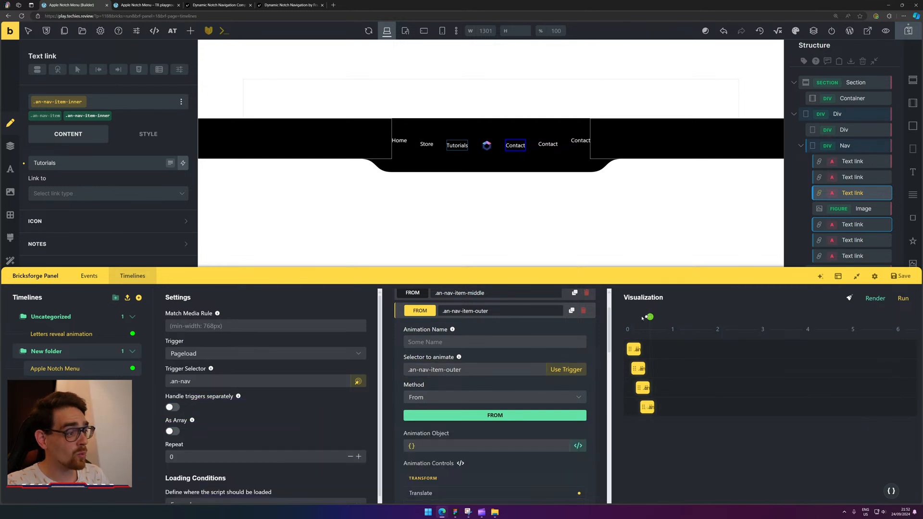
left_click(899, 298)
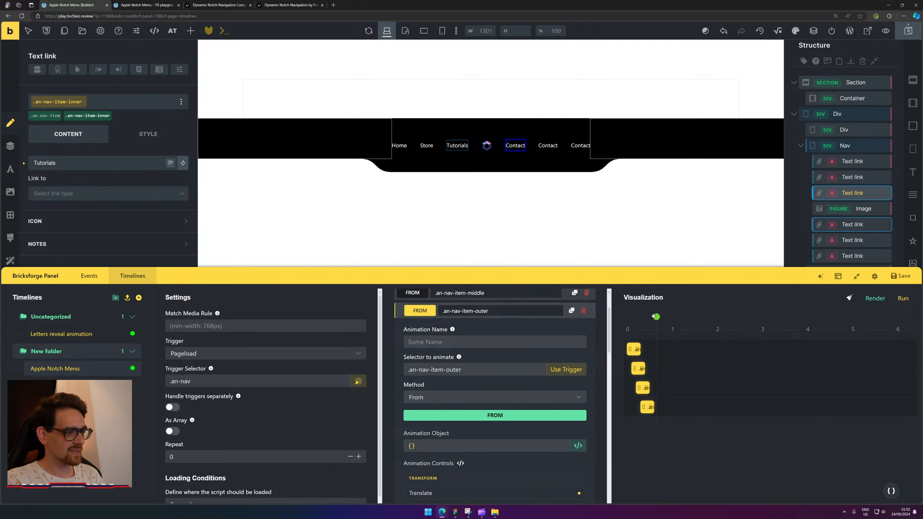
mouse_move(654, 316)
left_mouse_down()
mouse_move(627, 317)
mouse_move(666, 316)
mouse_move(613, 317)
mouse_move(656, 317)
left_mouse_up()
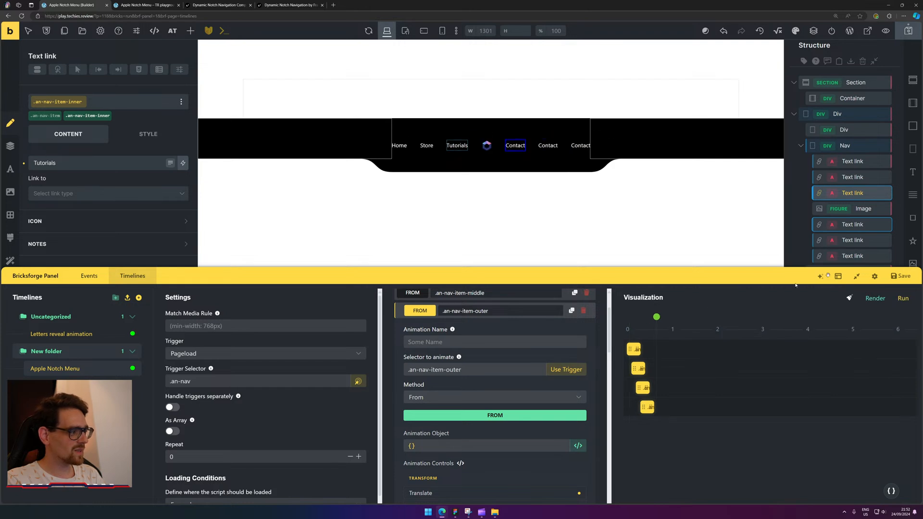
left_click(900, 276)
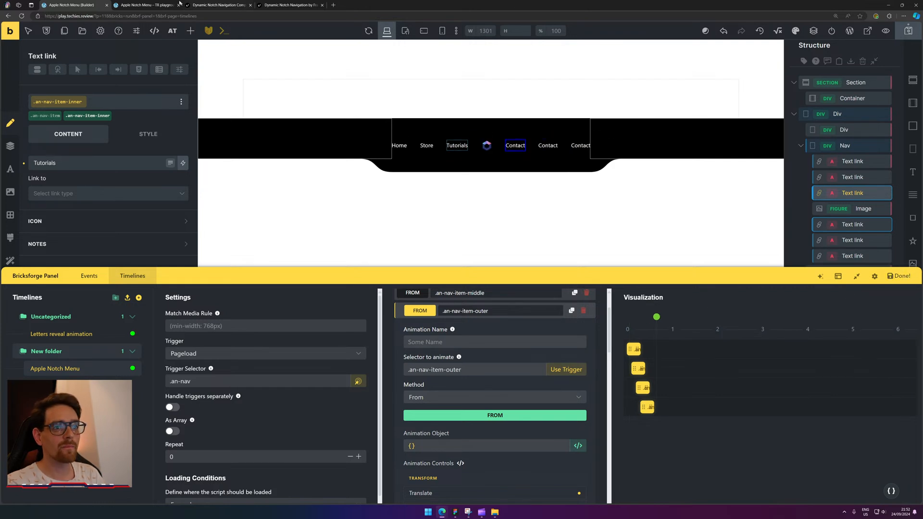
Reload the live page five times to watch the notch nav animate, then open the builder's Trigger options.
left_click(156, 4)
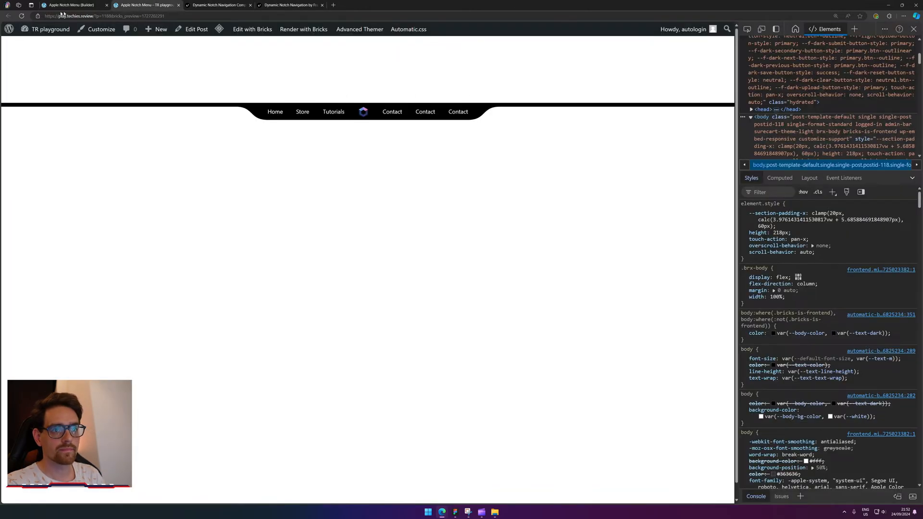
left_click(22, 16)
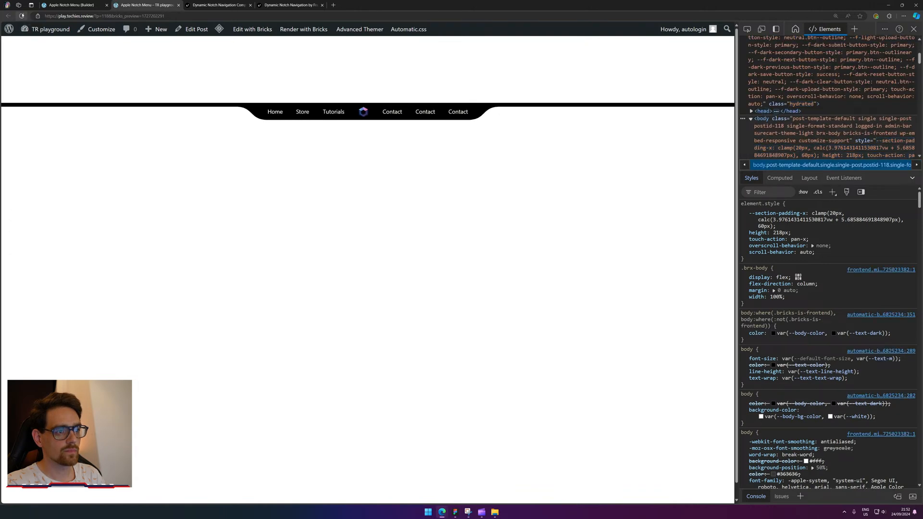
left_click(20, 17)
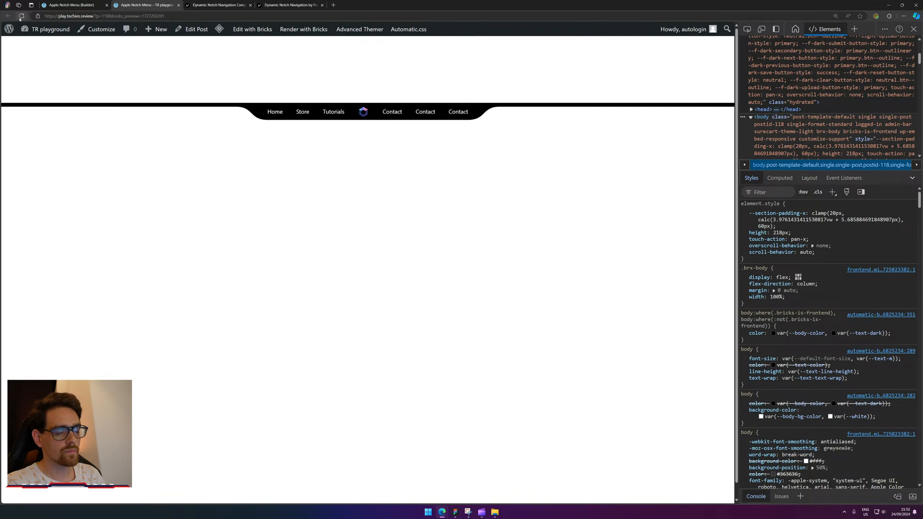
left_click(20, 17)
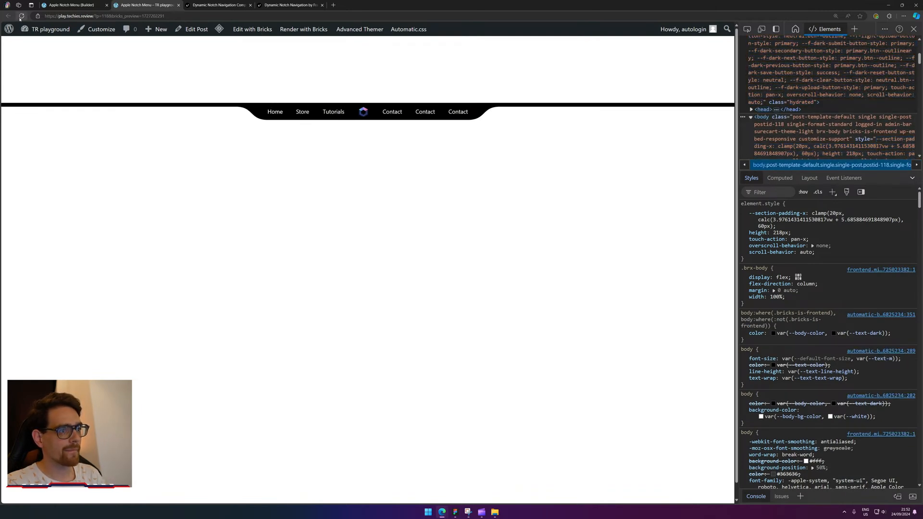
left_click(20, 17)
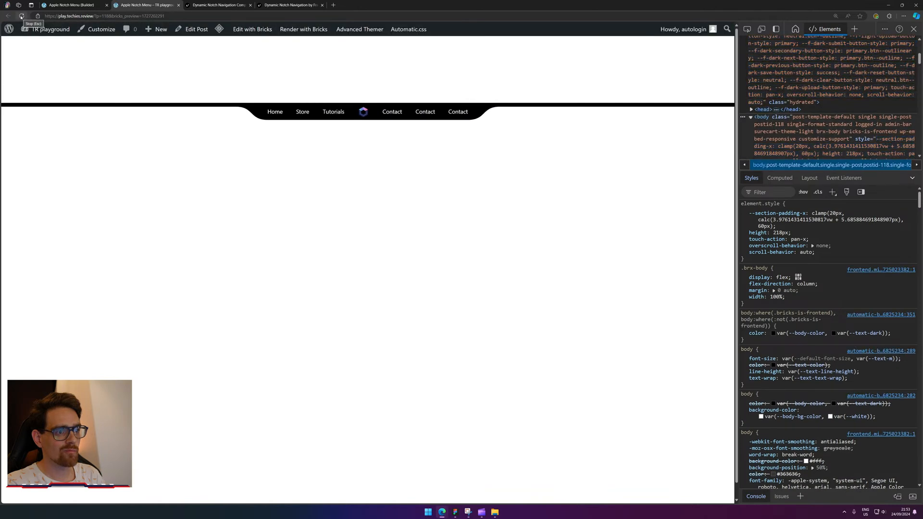
left_click(21, 17)
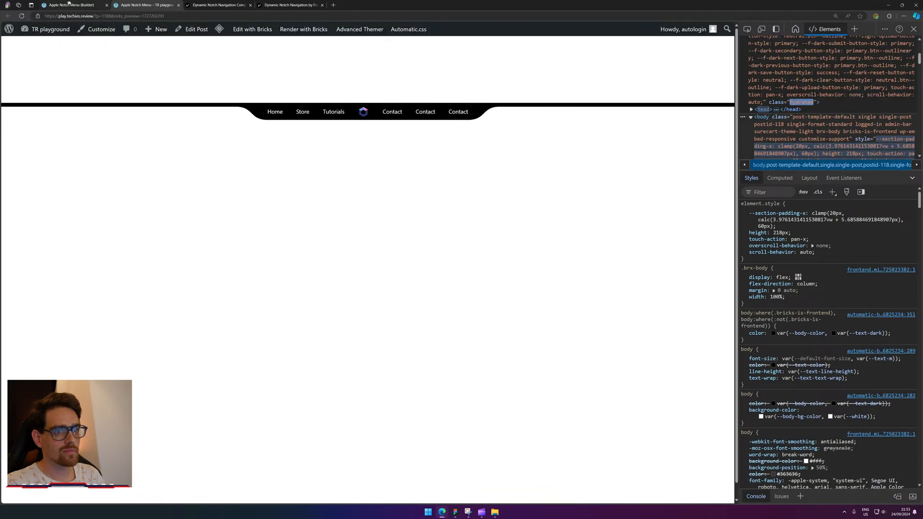
left_click(72, 5)
left_click(240, 354)
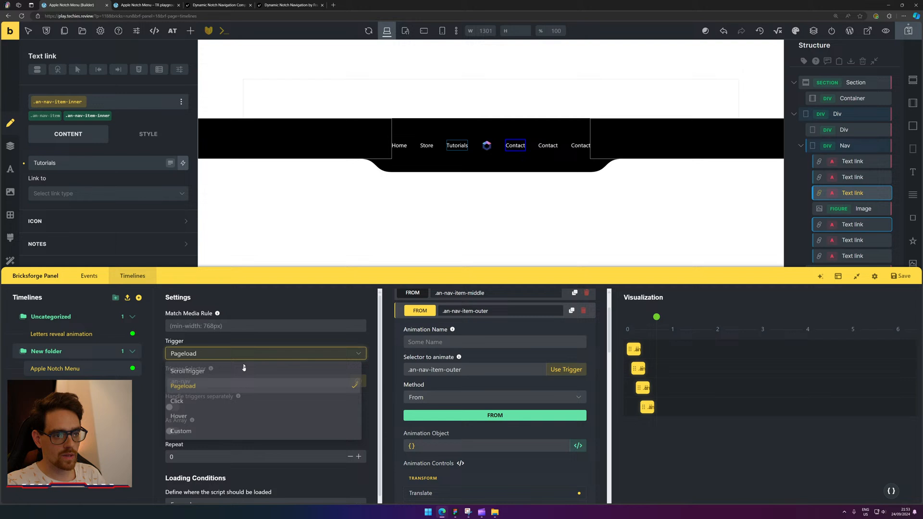
Switch the Apple Notch Menu timeline trigger to Hover and save it.
left_click(193, 418)
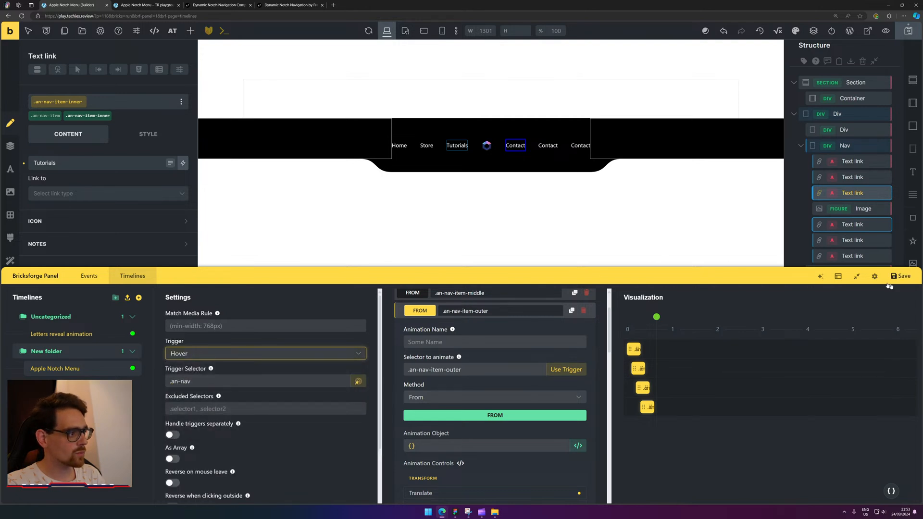
left_click(906, 279)
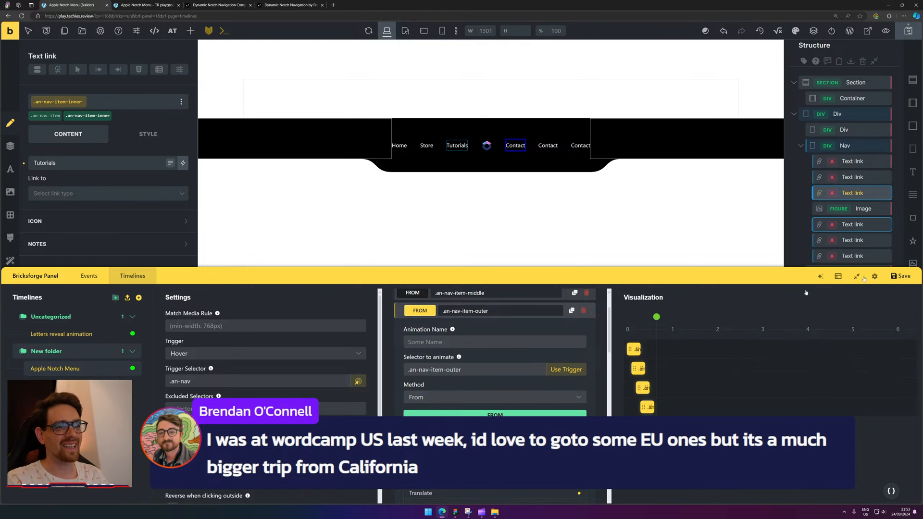
Reload the live page, hover the notch to confirm the nav opens, and compare with the reference notch site.
left_click(152, 5)
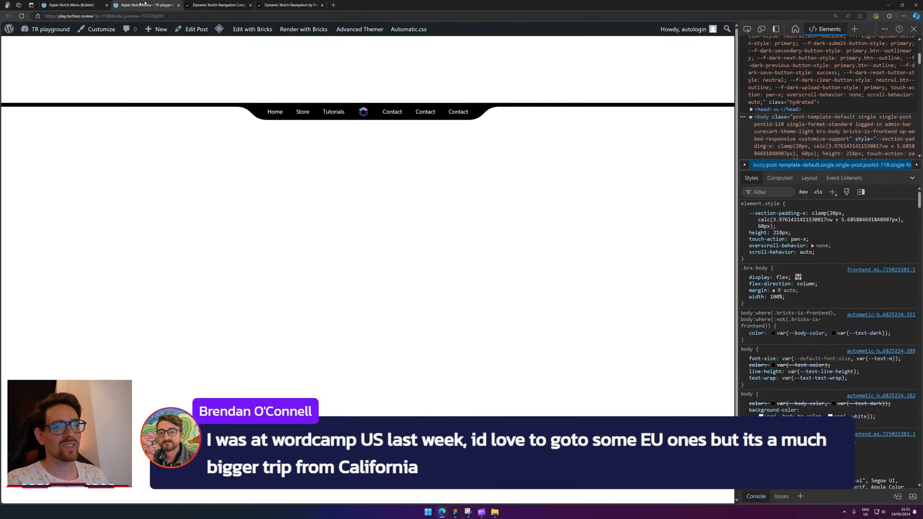
left_click(21, 16)
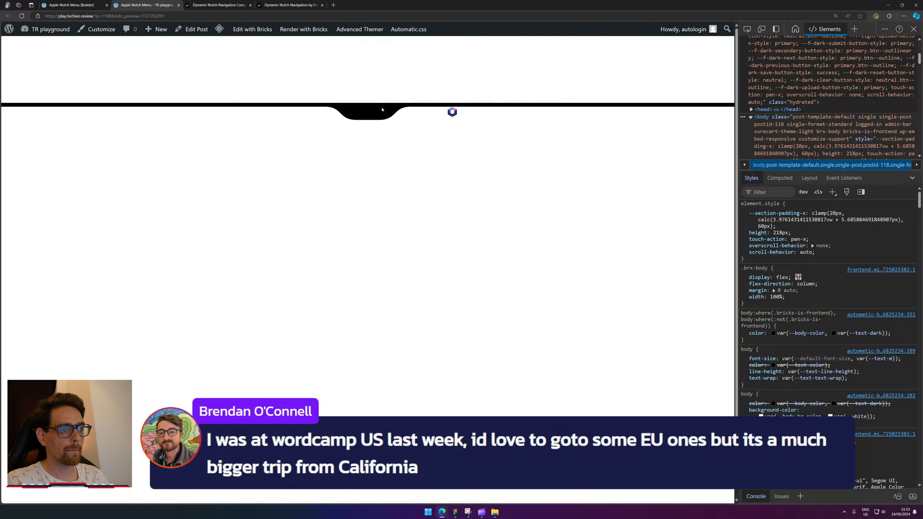
mouse_move(368, 114)
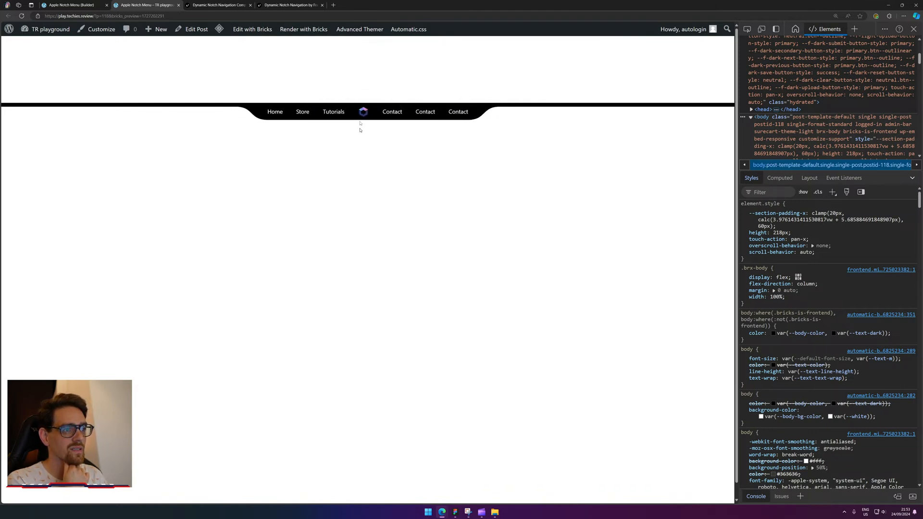
left_click(312, 4)
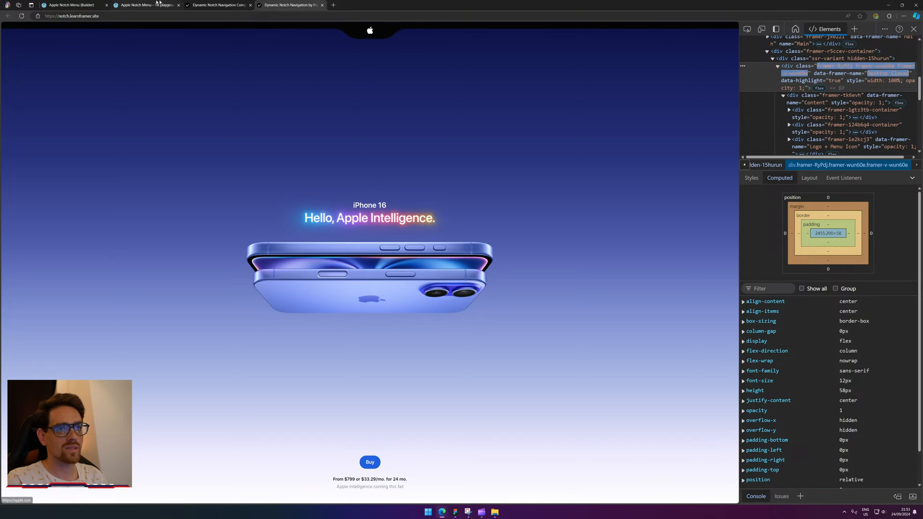
left_click(77, 3)
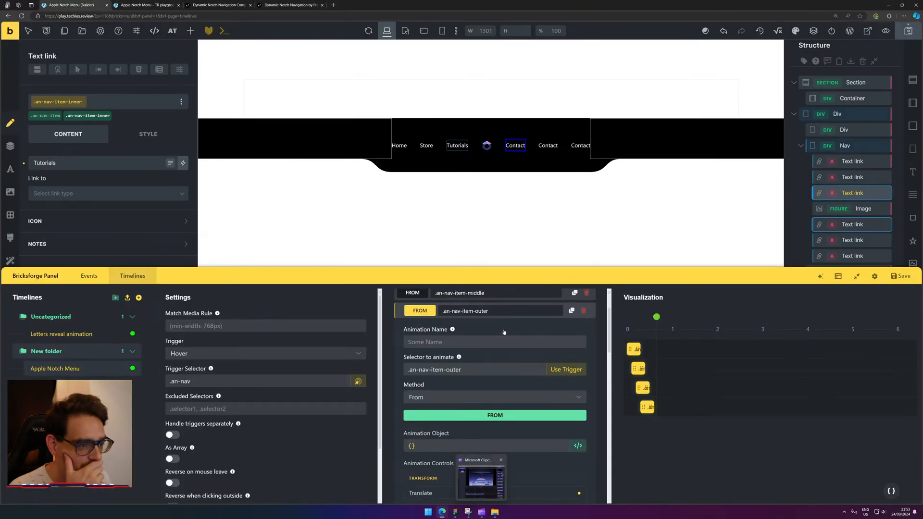
Select the .an-nav-item-inner animation and set its starting scale value to .2.
scroll(513, 351, "down", 1)
scroll(511, 353, "down", 10)
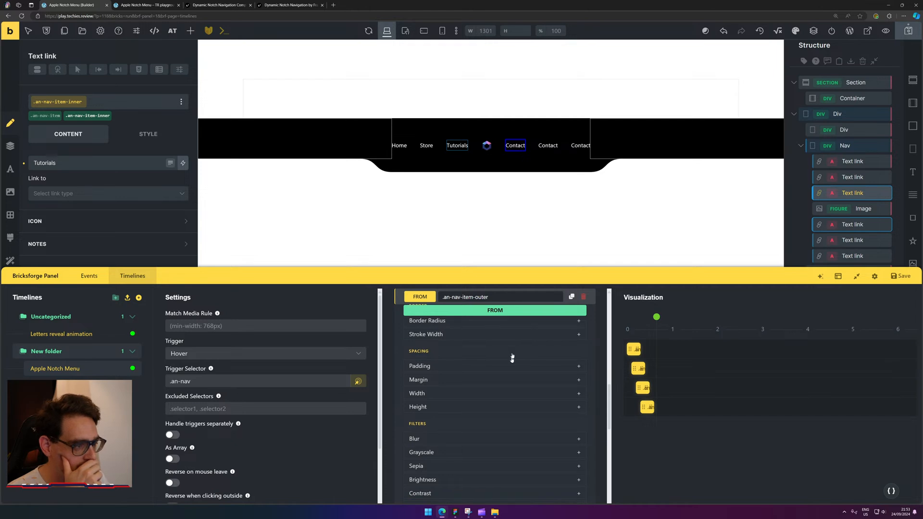
left_click(639, 368)
scroll(478, 415, "down", 10)
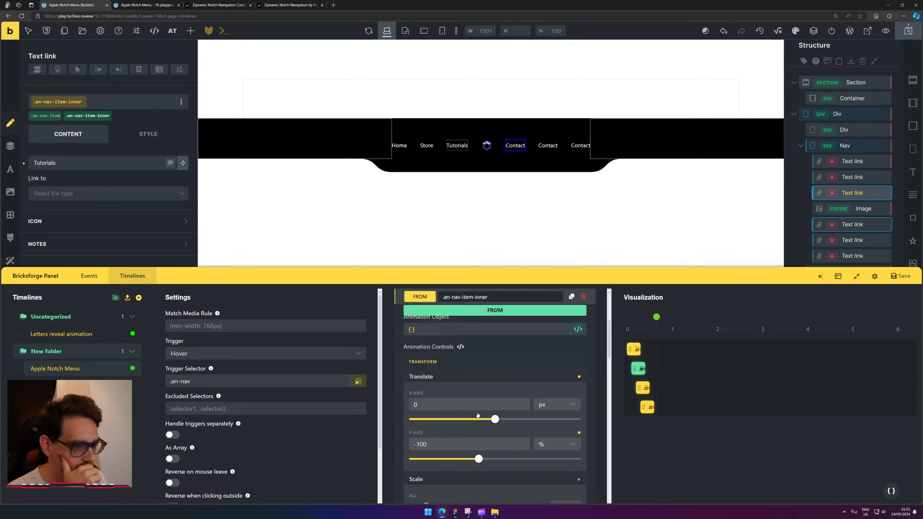
scroll(478, 415, "up", 10)
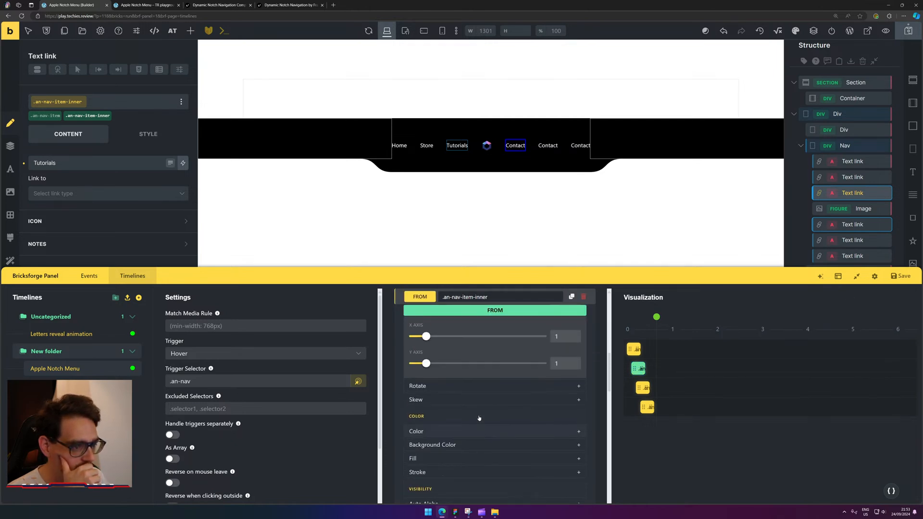
left_click(450, 370)
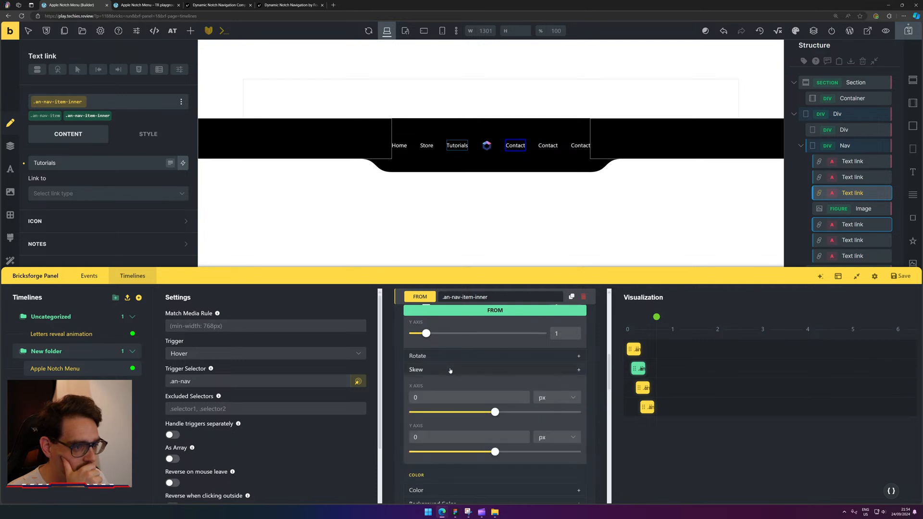
left_click(466, 371)
scroll(495, 399, "up", 6)
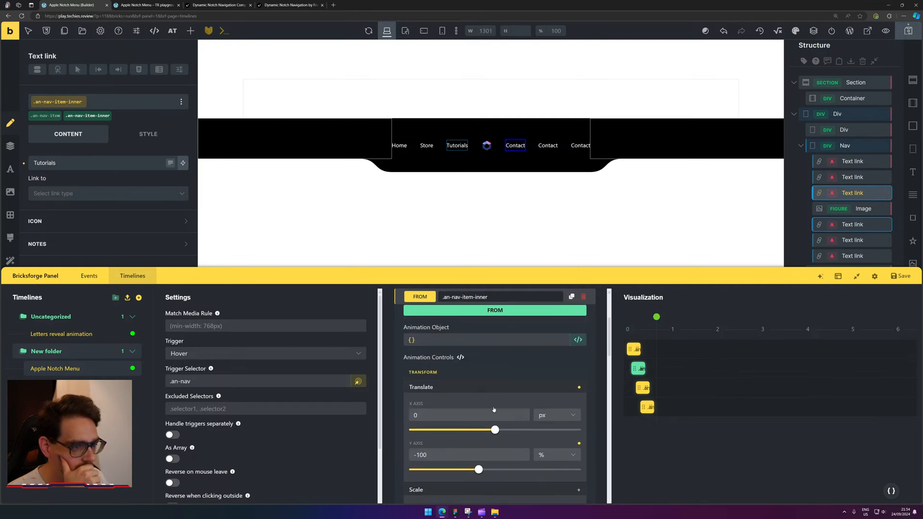
scroll(494, 408, "down", 2)
left_click(447, 358)
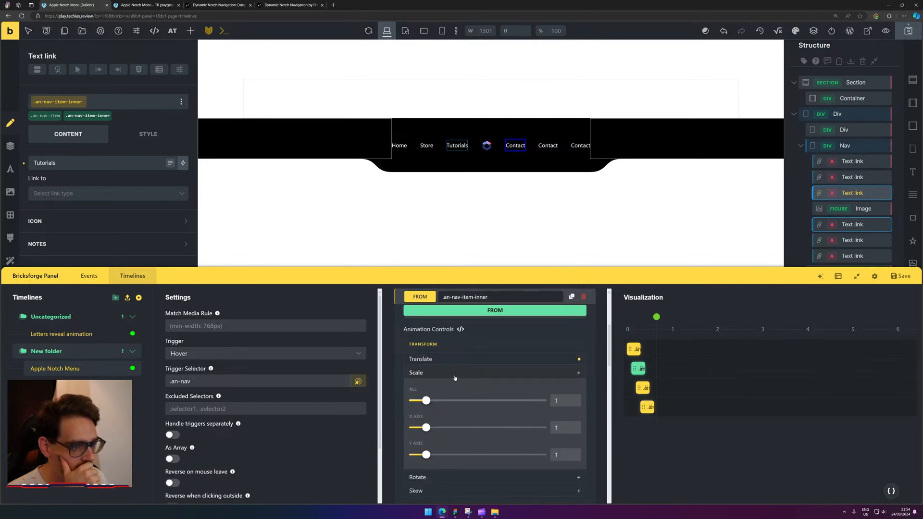
left_click(567, 401)
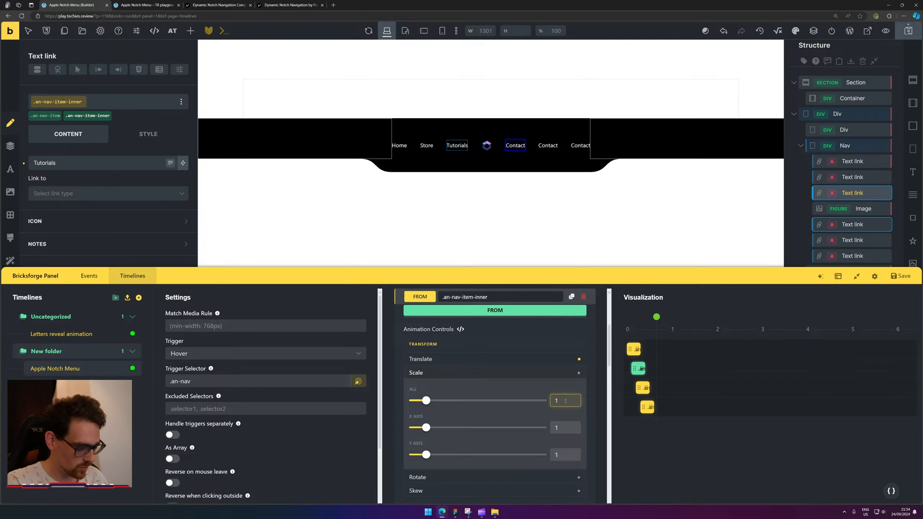
type(".2")
key("BackSpace")
type("1")
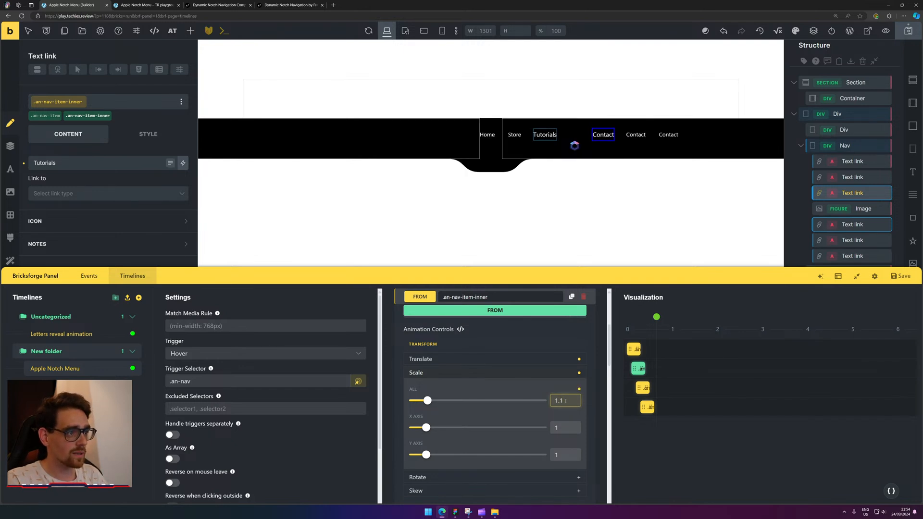
key("BackSpace")
type("2")
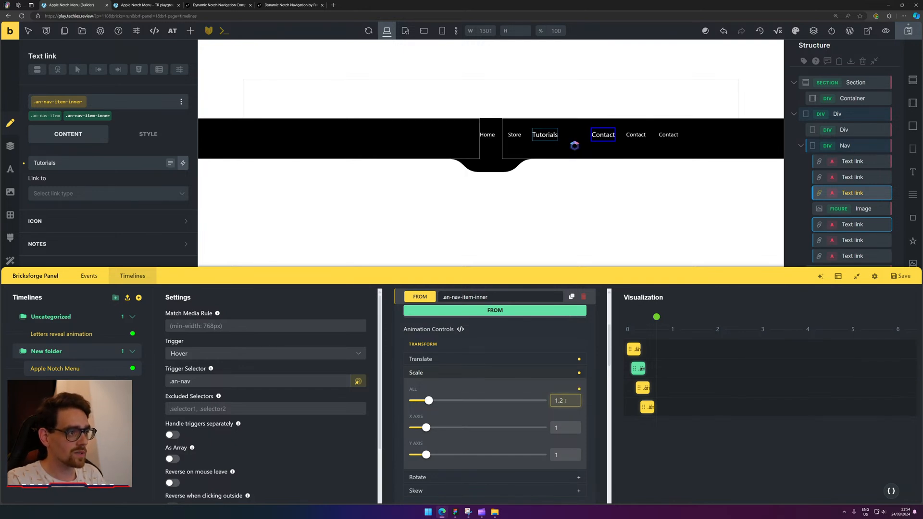
left_click(518, 374)
Add a Blur of 1 to the nav links' starting state and preview the effect.
scroll(518, 375, "down", 3)
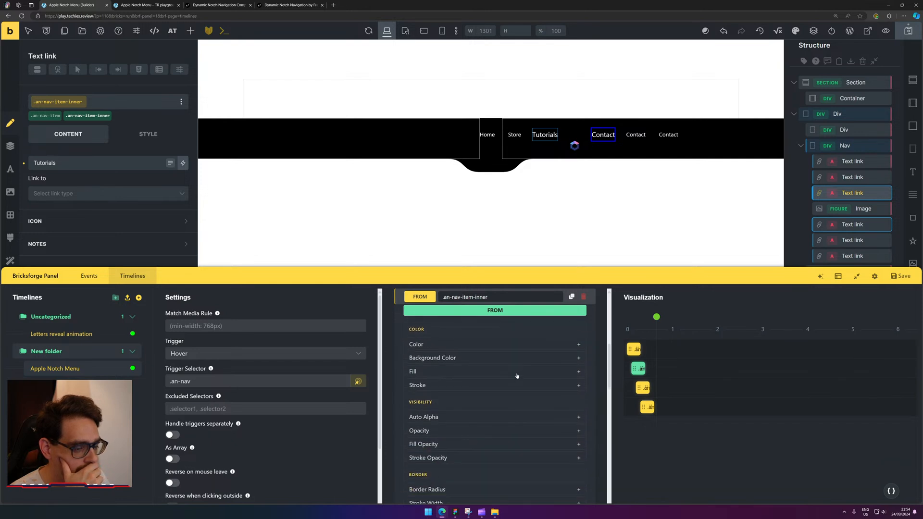
scroll(517, 375, "down", 1)
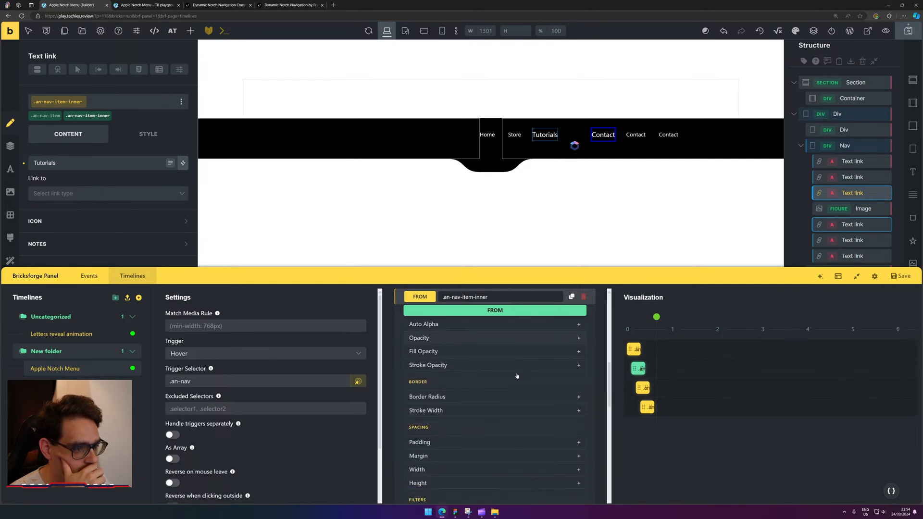
scroll(517, 375, "up", 3)
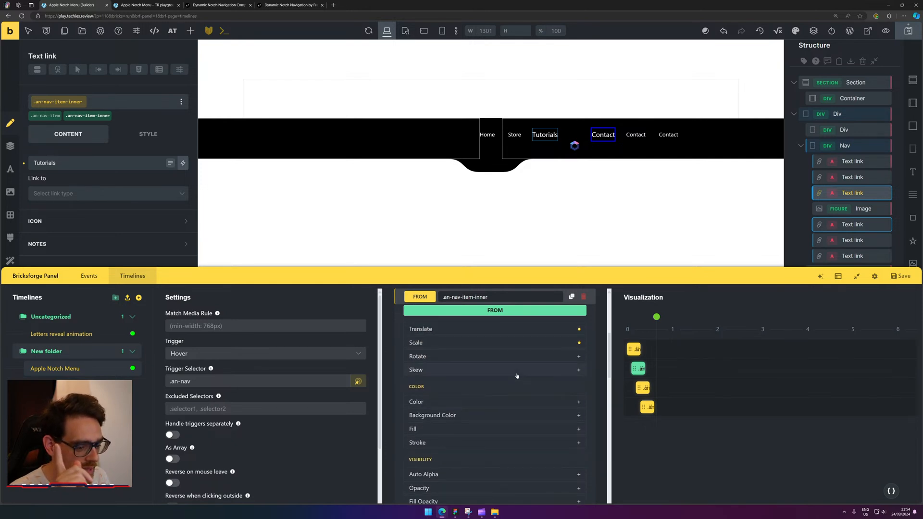
scroll(517, 376, "up", 3)
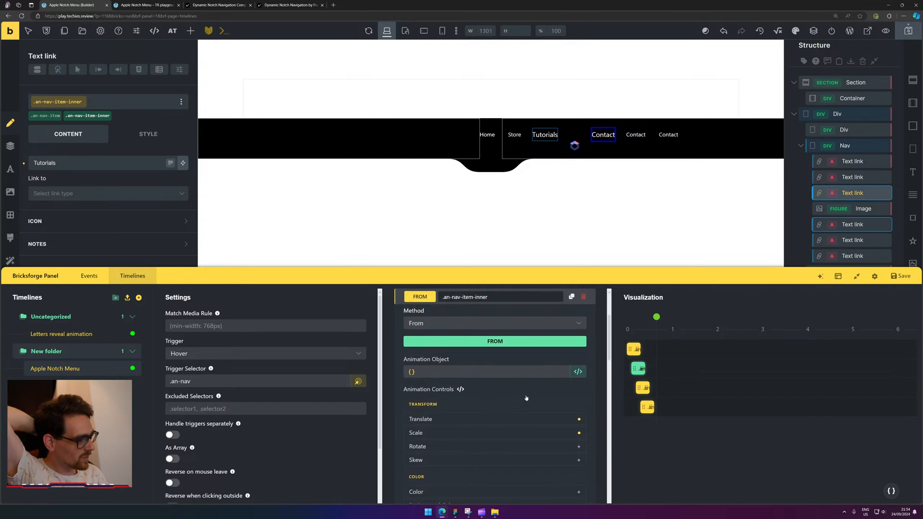
scroll(531, 399, "down", 1)
scroll(531, 399, "down", 1)
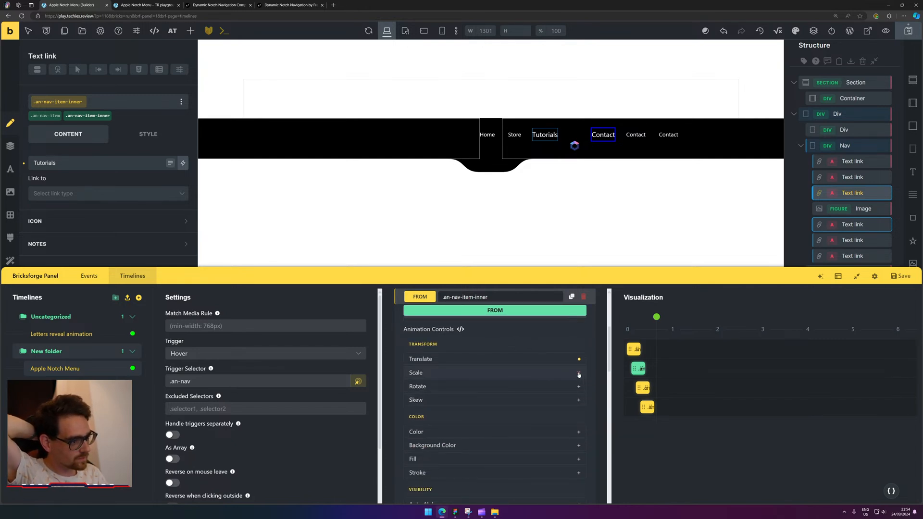
scroll(512, 375, "down", 2)
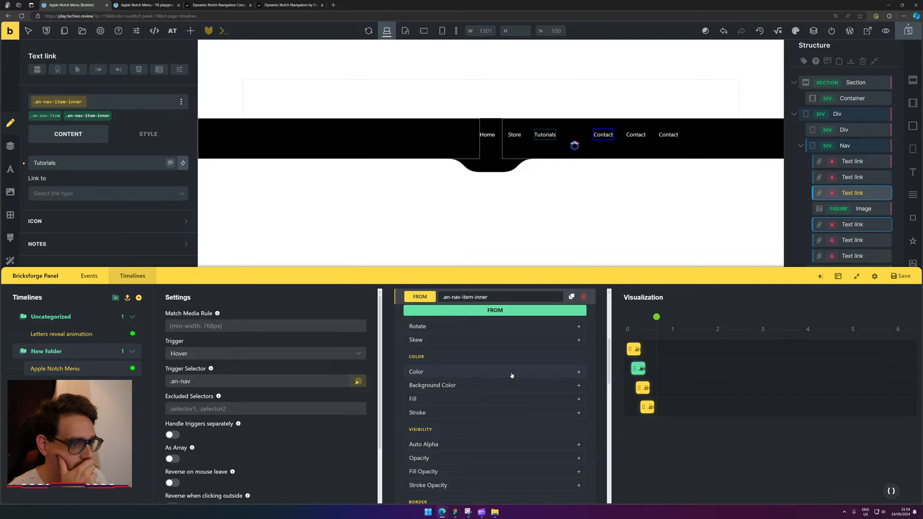
scroll(512, 375, "down", 4)
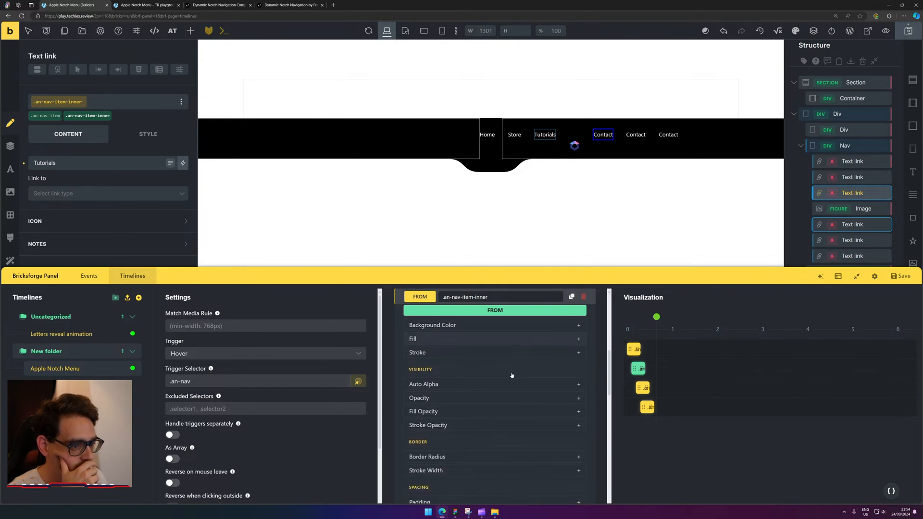
scroll(512, 375, "down", 4)
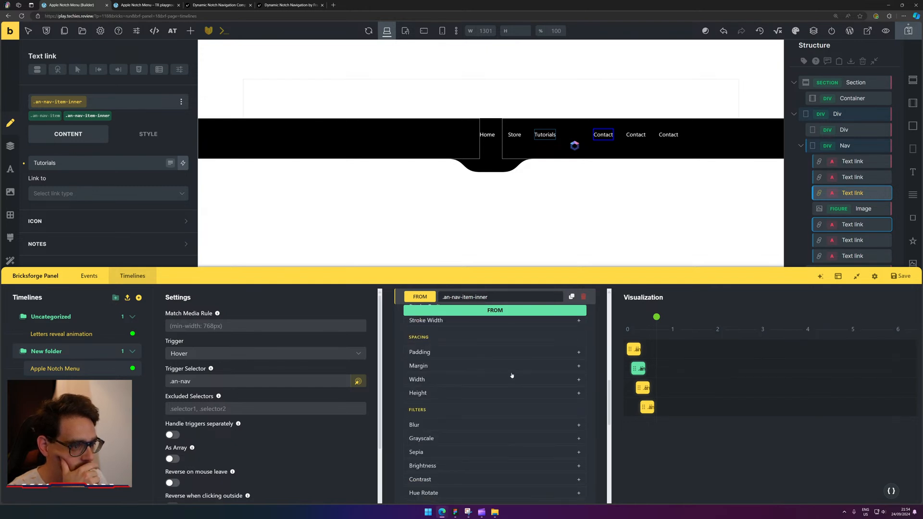
left_click(518, 397)
left_click_drag(415, 414, 418, 414)
mouse_move(689, 303)
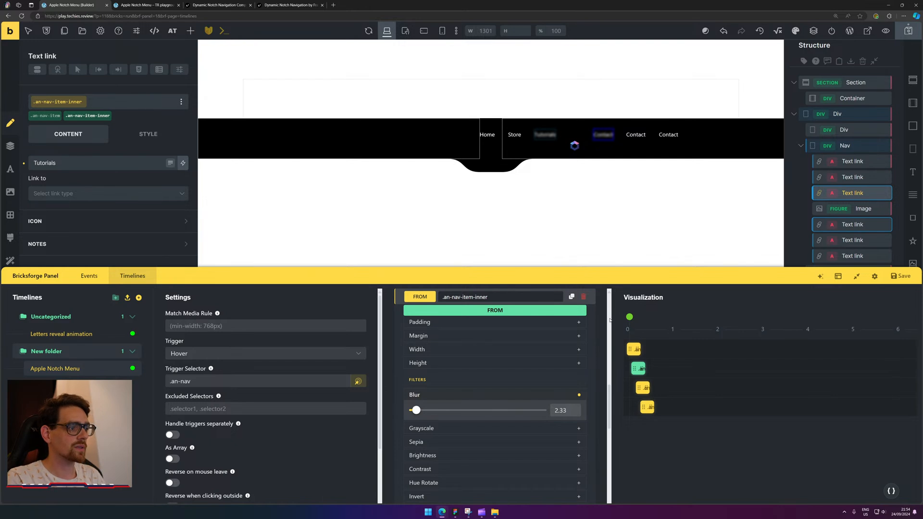
mouse_move(635, 317)
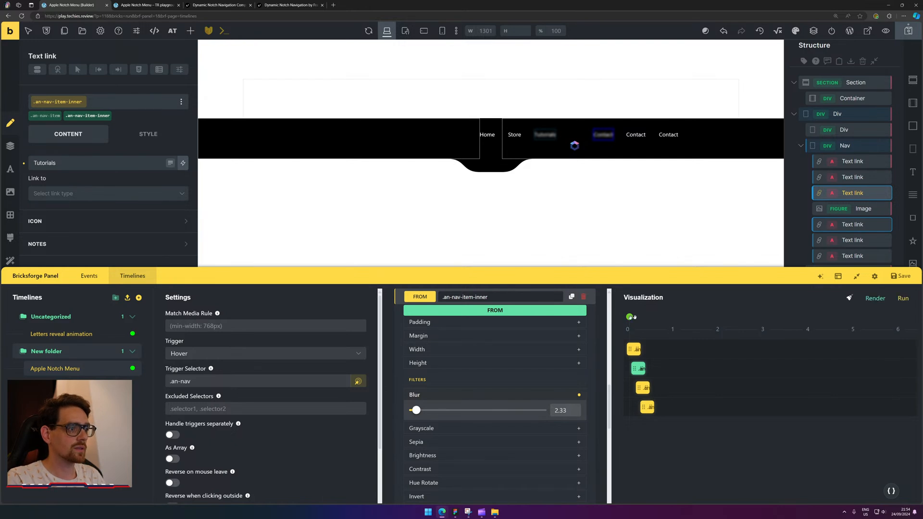
left_click(903, 298)
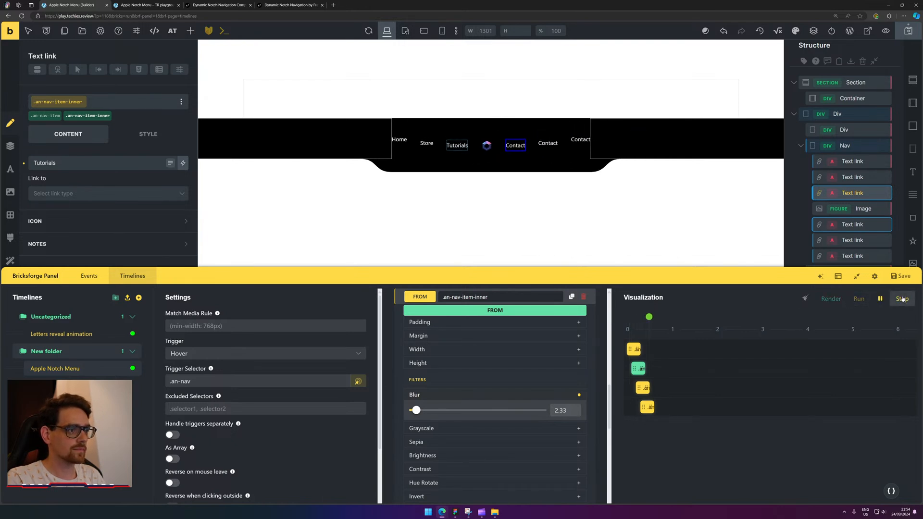
double_click(565, 410)
type("1")
mouse_move(695, 344)
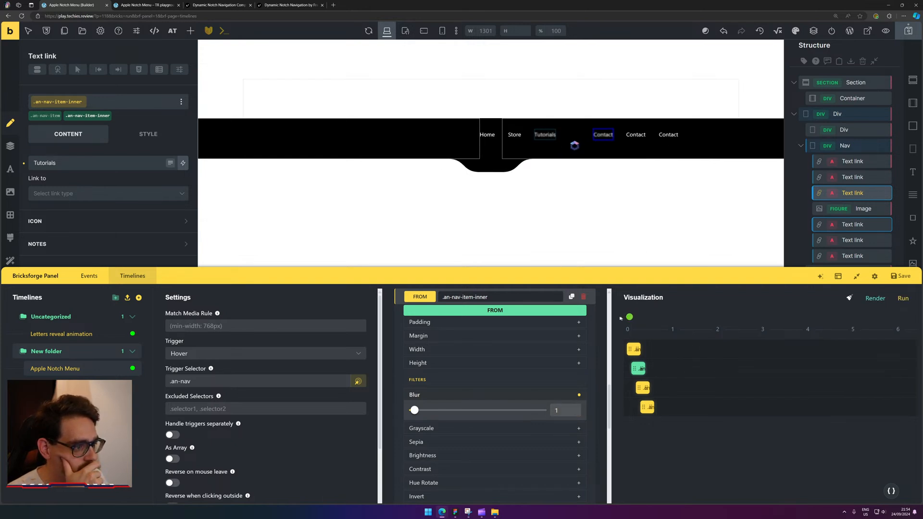
Shorten the animation duration from 0.3 to 0.2 seconds, replay the preview, and save the timeline.
scroll(551, 398, "down", 4)
scroll(552, 399, "down", 3)
scroll(542, 381, "up", 1)
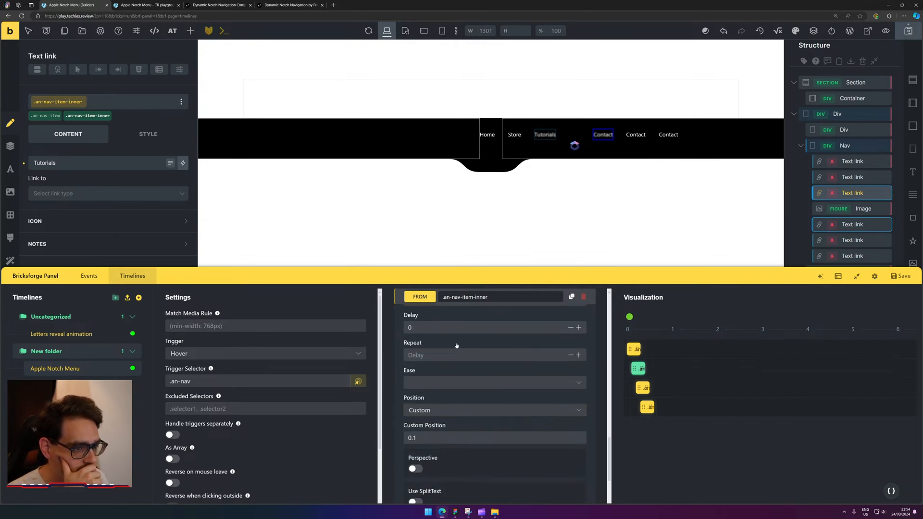
left_click(452, 329)
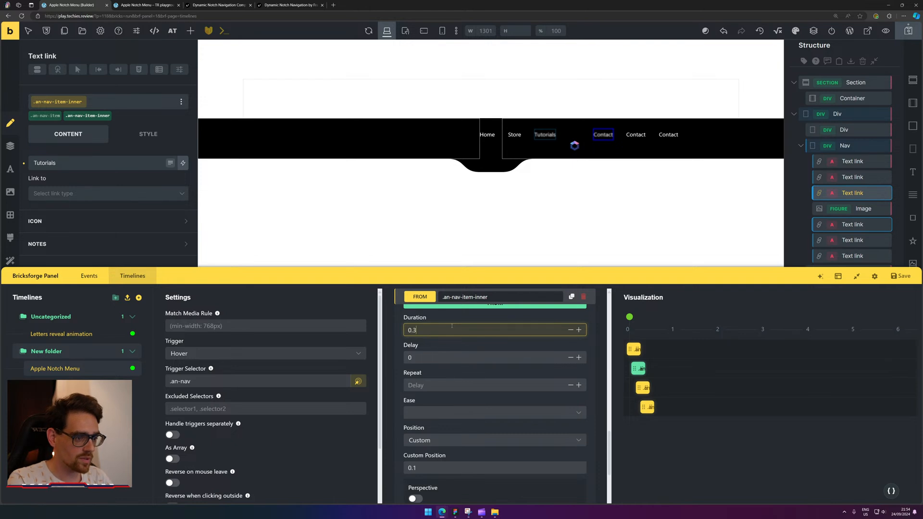
key("BackSpace")
type("2")
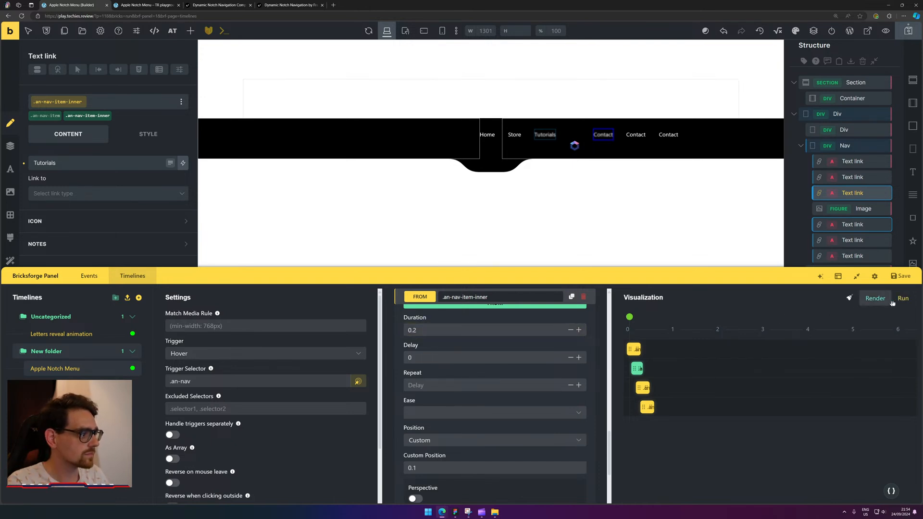
left_click(903, 299)
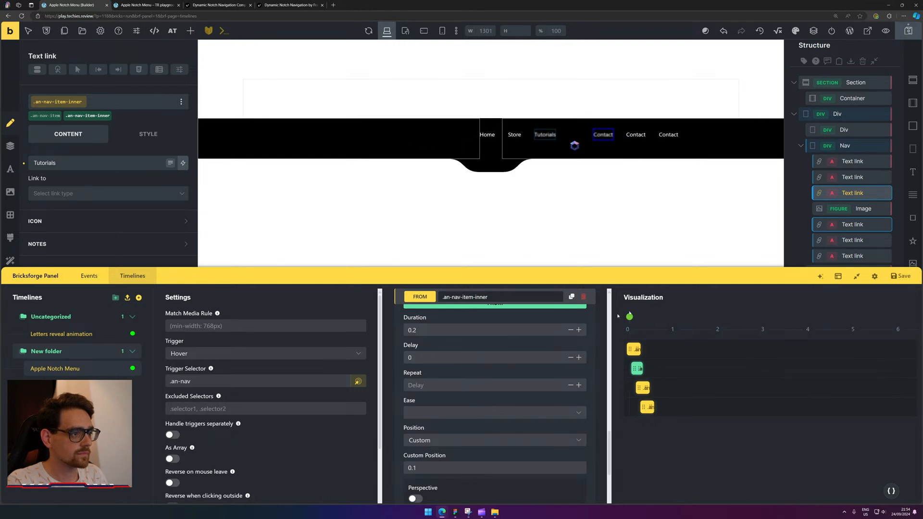
left_click(903, 299)
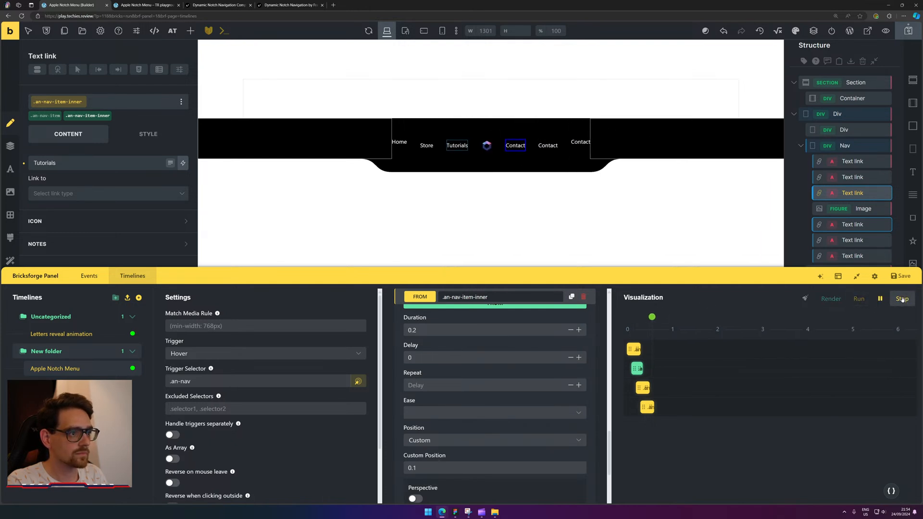
left_click(901, 277)
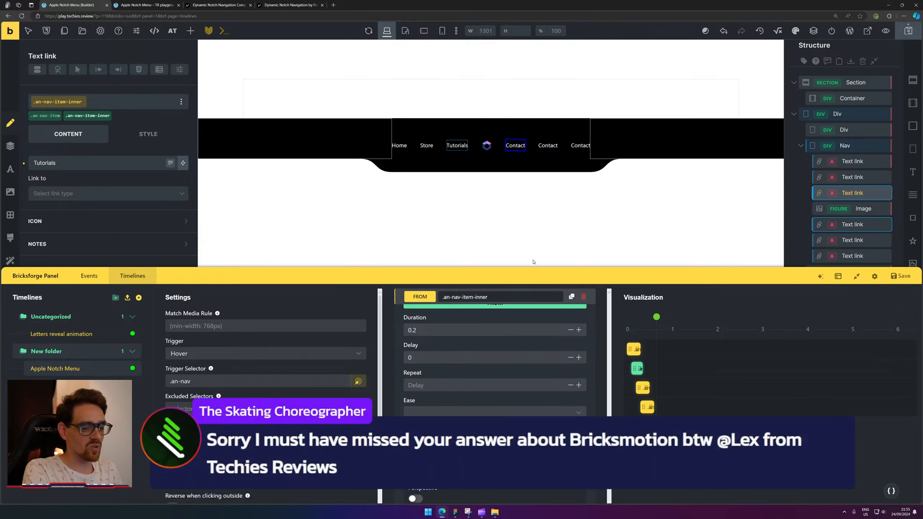
Browse bricksmotion.co's All Access pricing and components, then return to the playground page.
left_click(329, 6)
type("bricks")
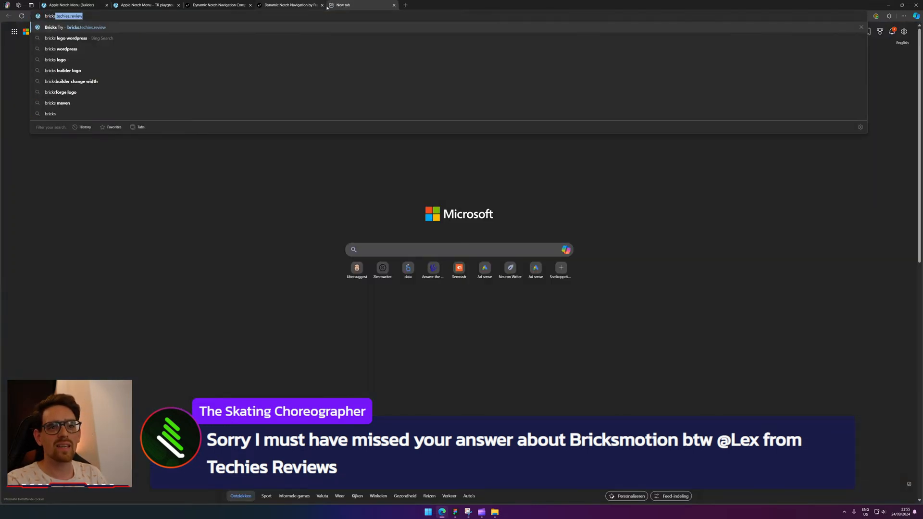
type("motion.co")
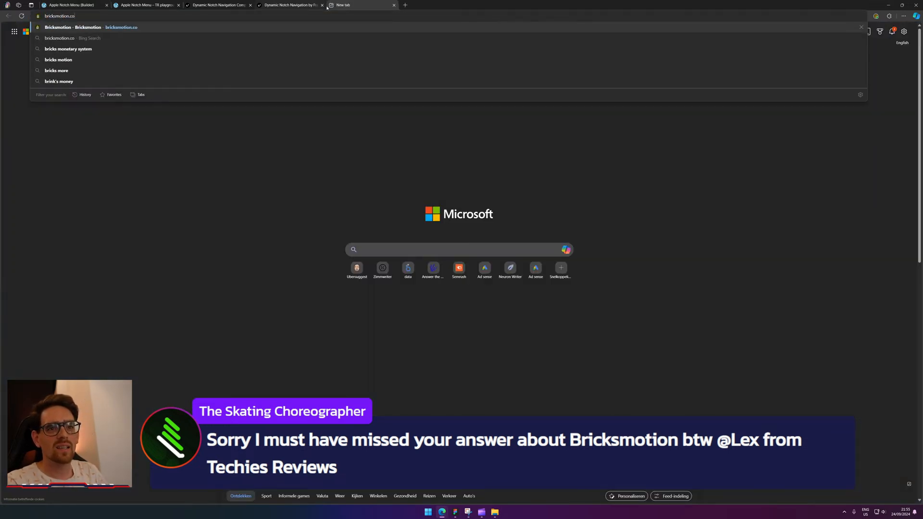
key("Return")
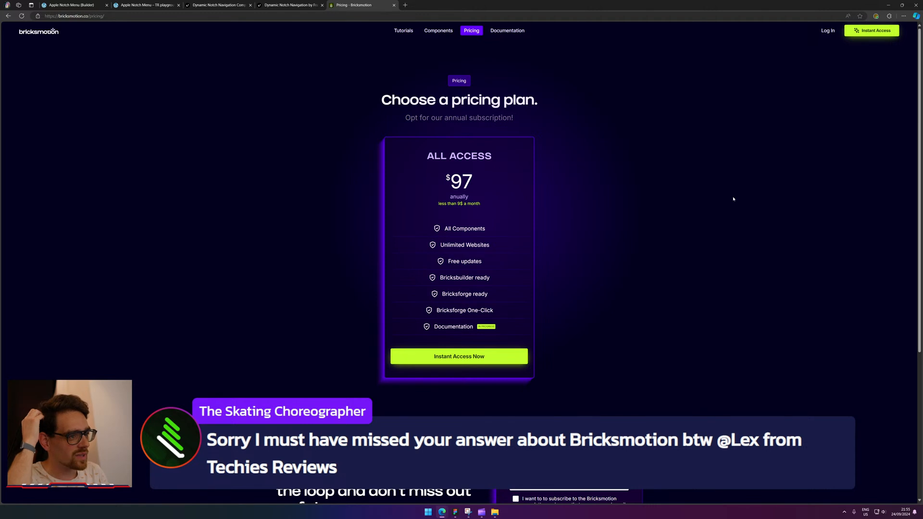
double_click(467, 183)
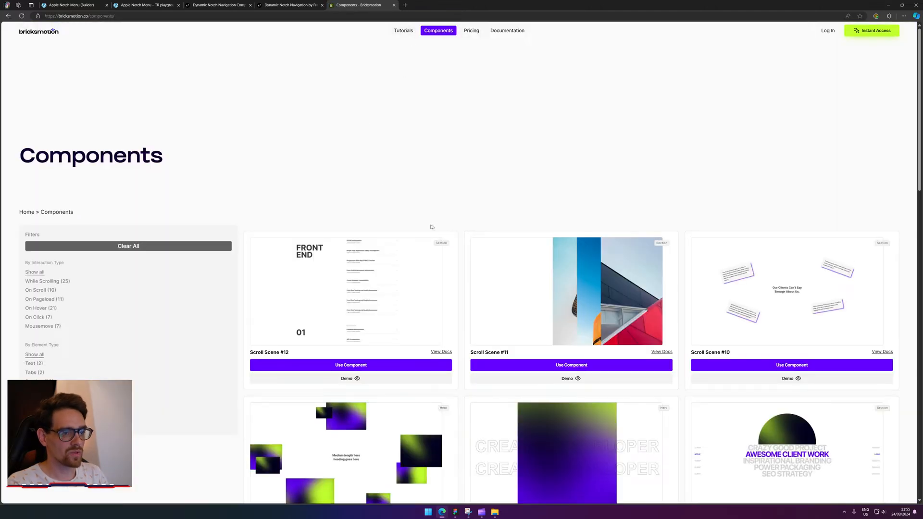
scroll(431, 227, "down", 6)
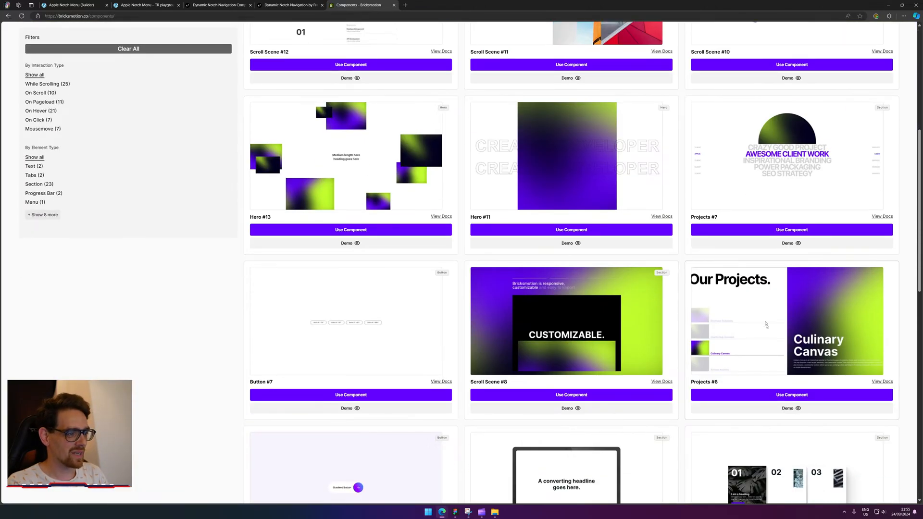
left_click(125, 4)
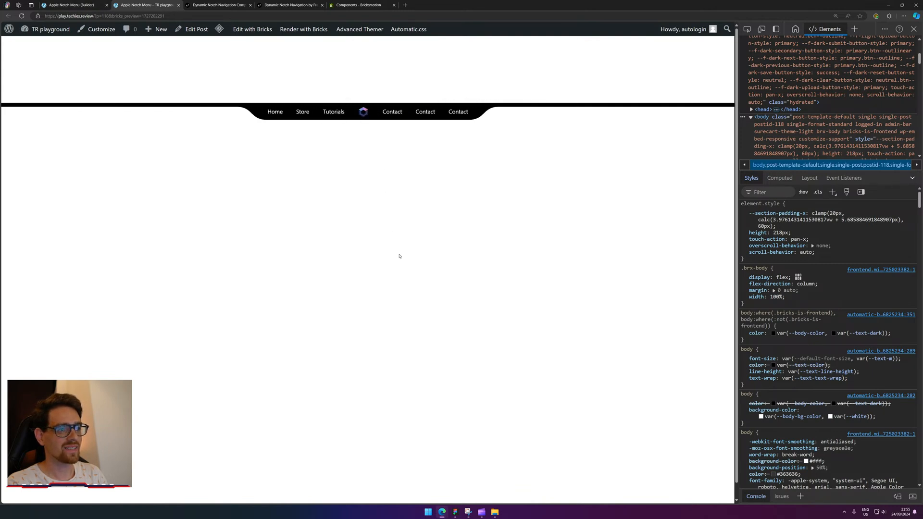
Save the page as a draft and hover the live notch to confirm its links appear.
left_click(64, 5)
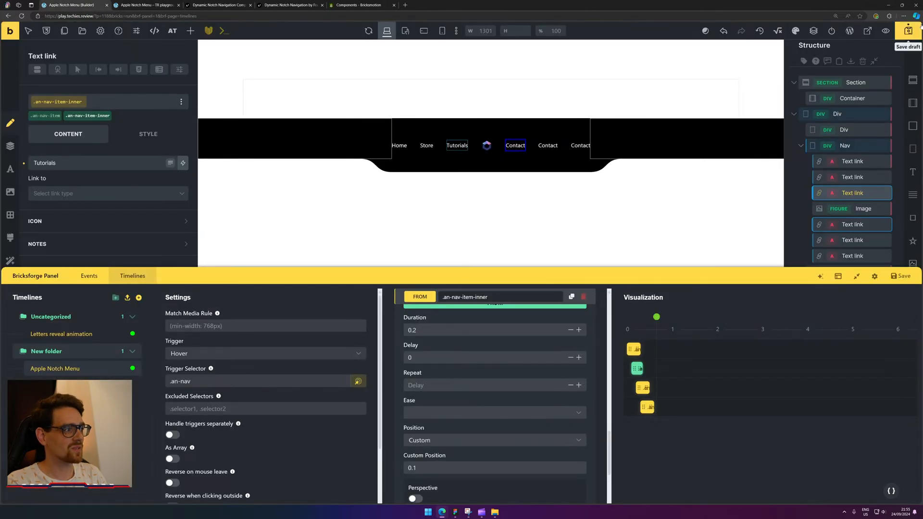
left_click(901, 30)
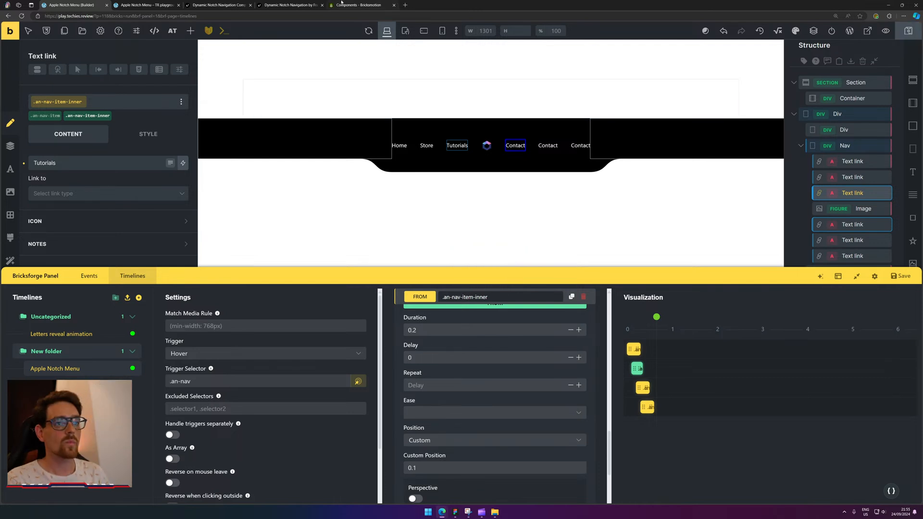
left_click(169, 5)
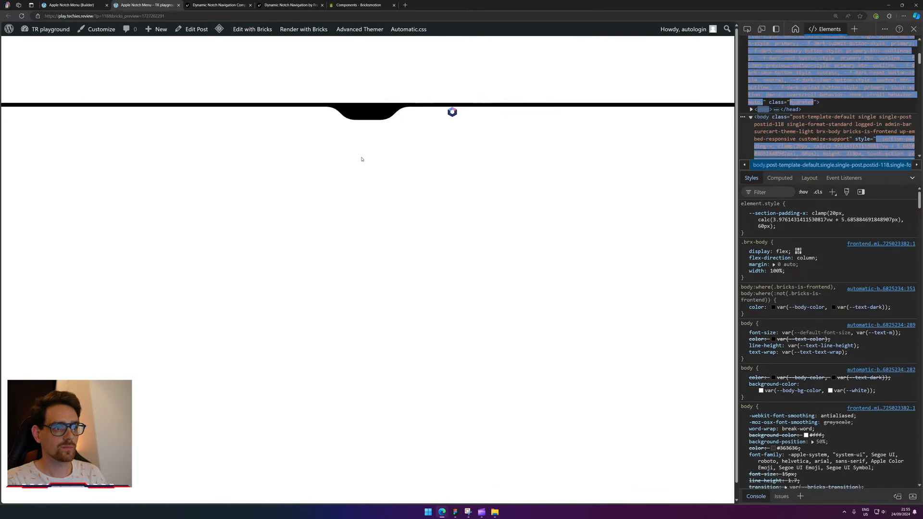
mouse_move(372, 108)
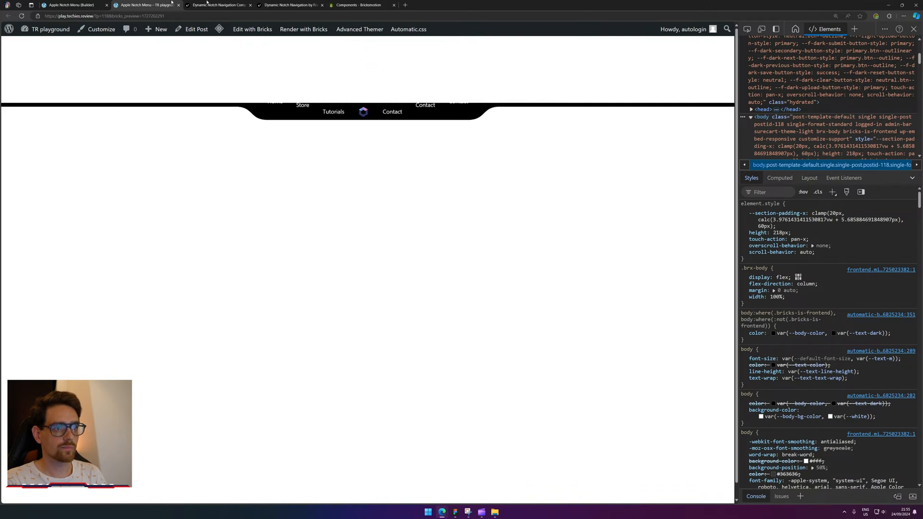
left_click(72, 5)
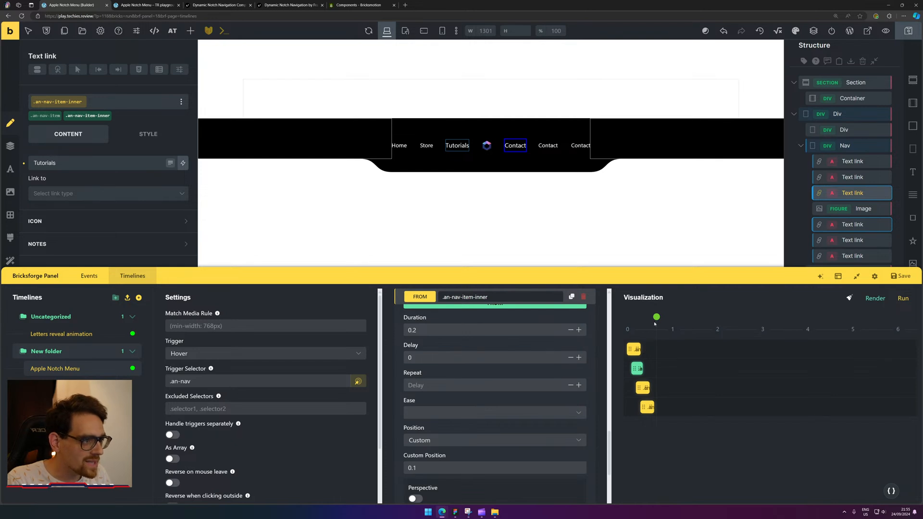
Remove the Blur from the .an-nav-item-inner starting state and check its Translate values.
left_click_drag(655, 324, 636, 313)
scroll(569, 384, "up", 1)
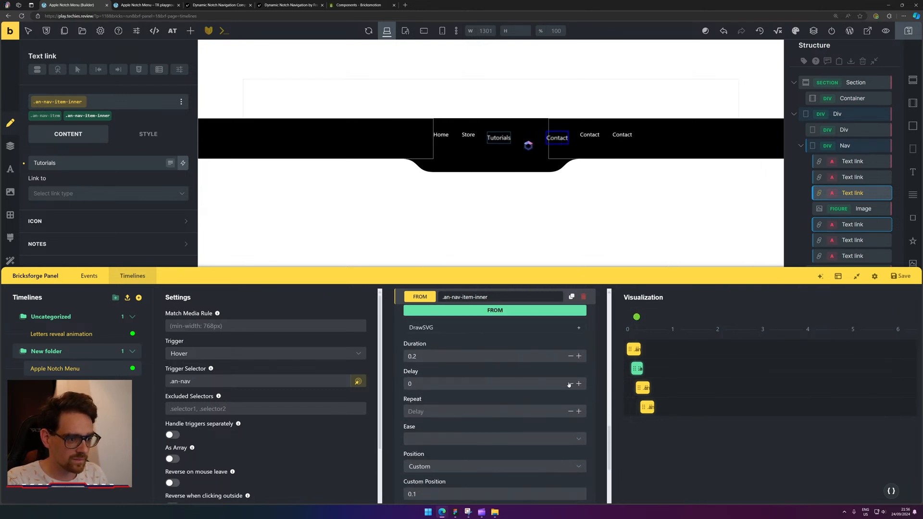
scroll(569, 385, "down", 5)
scroll(569, 408, "up", 2)
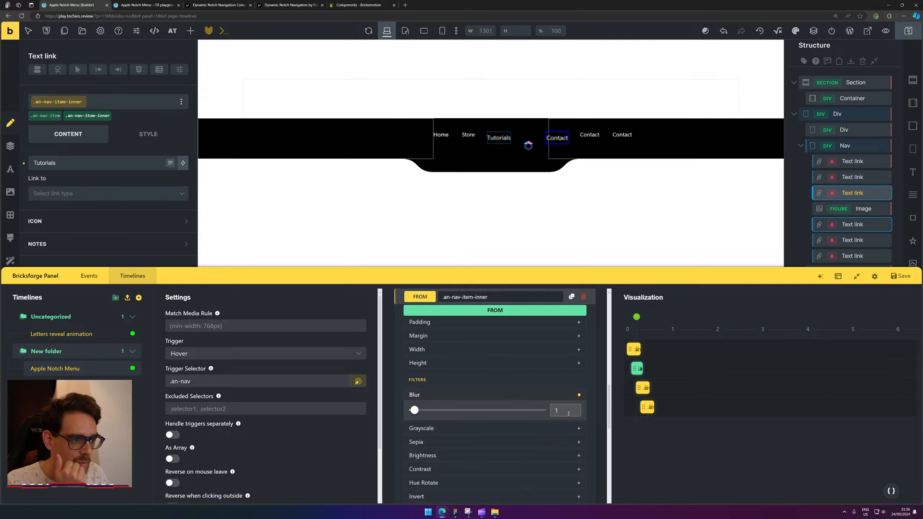
left_click(580, 396)
scroll(577, 399, "up", 4)
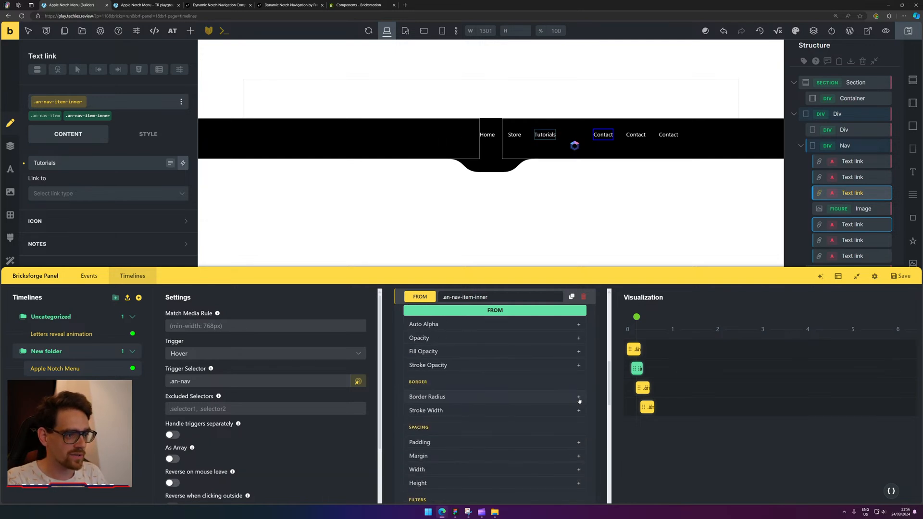
scroll(577, 418, "up", 4)
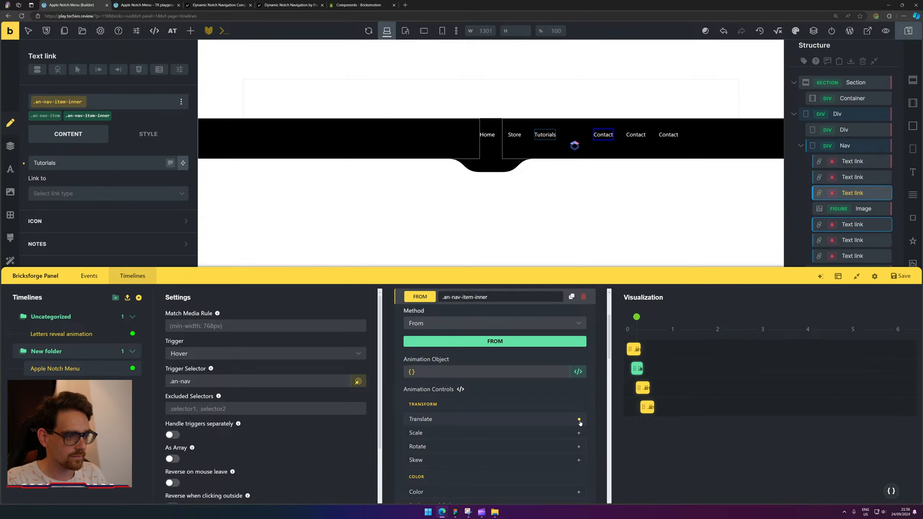
left_click(580, 421)
left_click(559, 421)
scroll(529, 422, "up", 2)
scroll(508, 379, "up", 2)
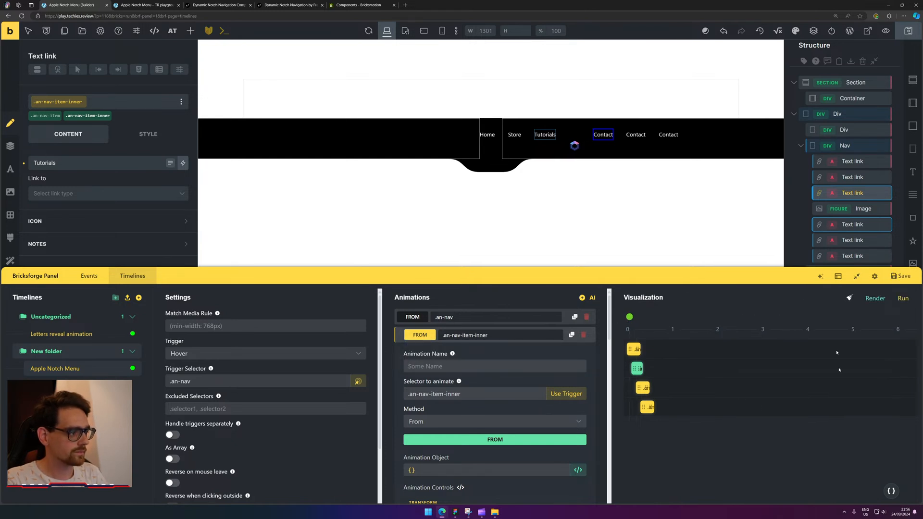
Replay the notch timeline preview several times, then collapse the .an-nav-item-inner settings.
left_click(903, 298)
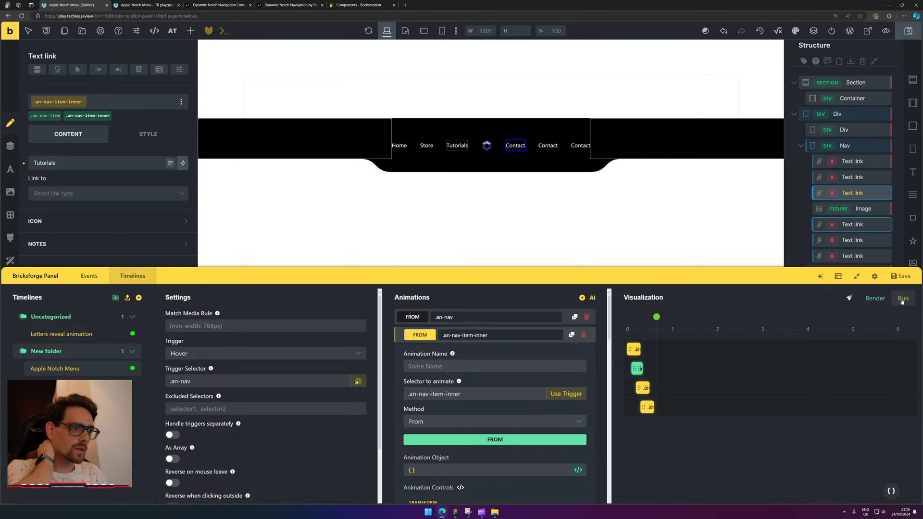
left_click(896, 304)
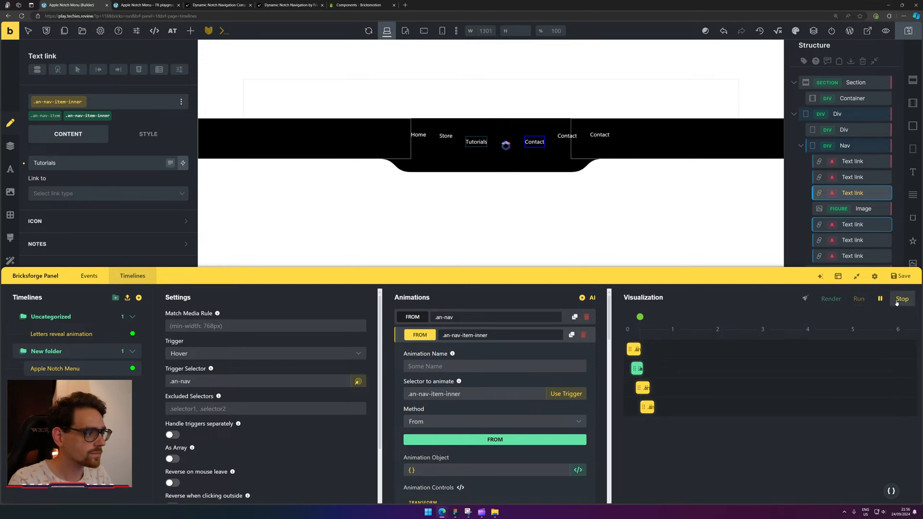
left_click(896, 304)
left_click(896, 303)
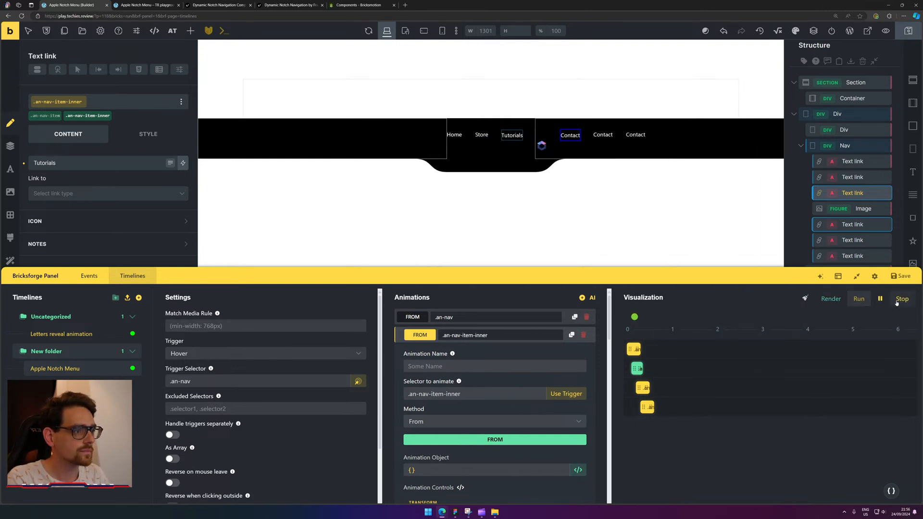
left_click(897, 304)
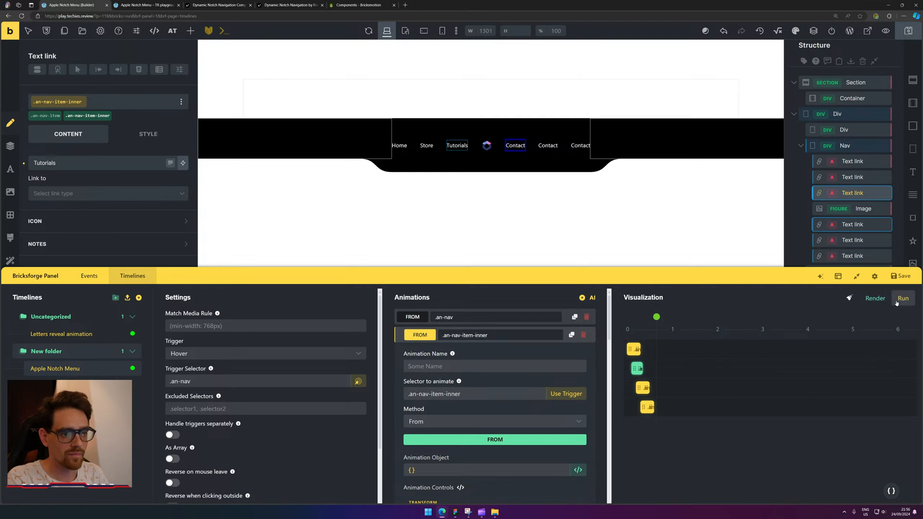
mouse_move(465, 376)
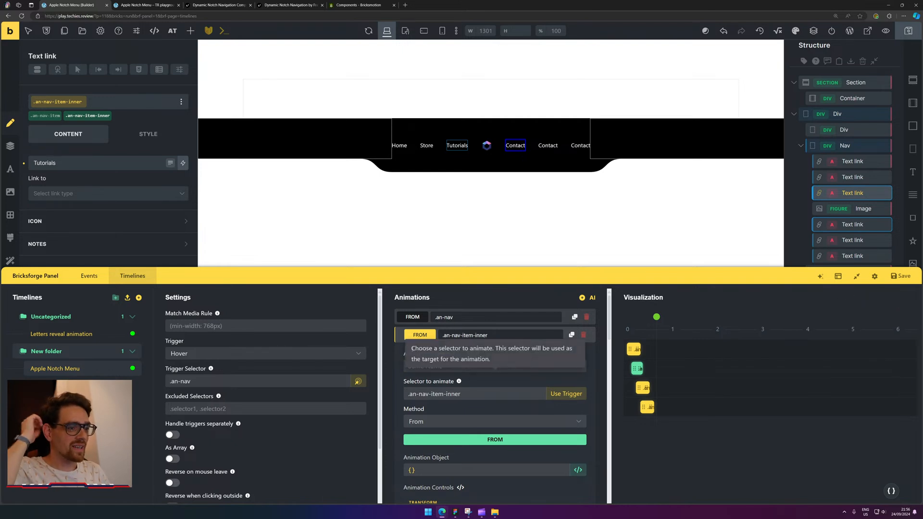
left_click(421, 334)
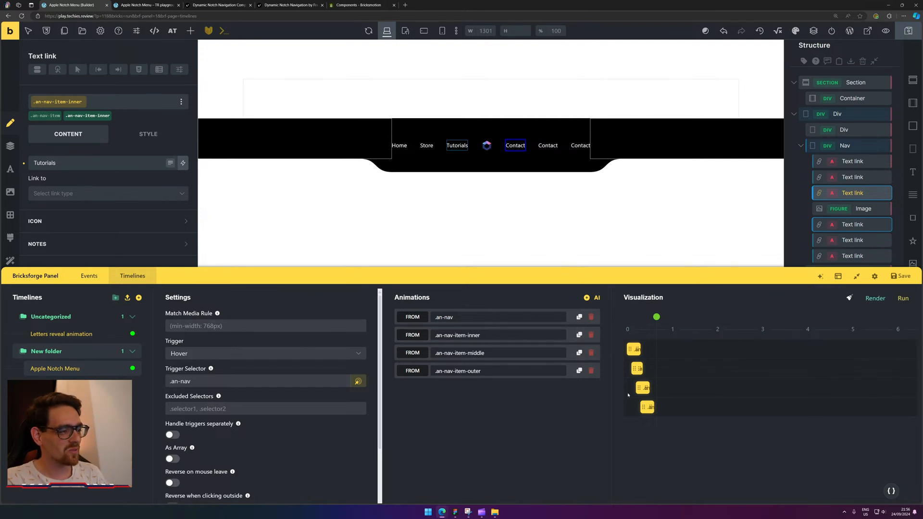
Expand the .an-nav-item-inner animation, replay the preview three times, and scroll through its Animation Controls.
left_click(412, 335)
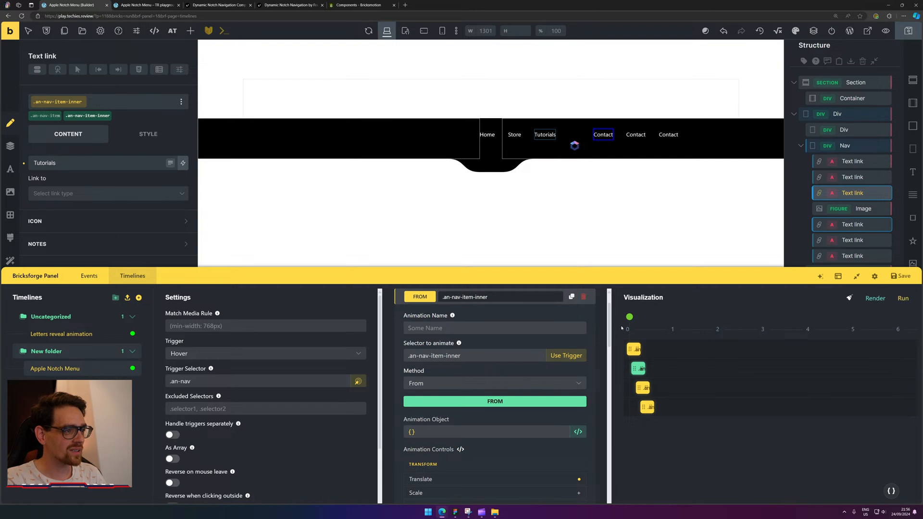
left_click(903, 299)
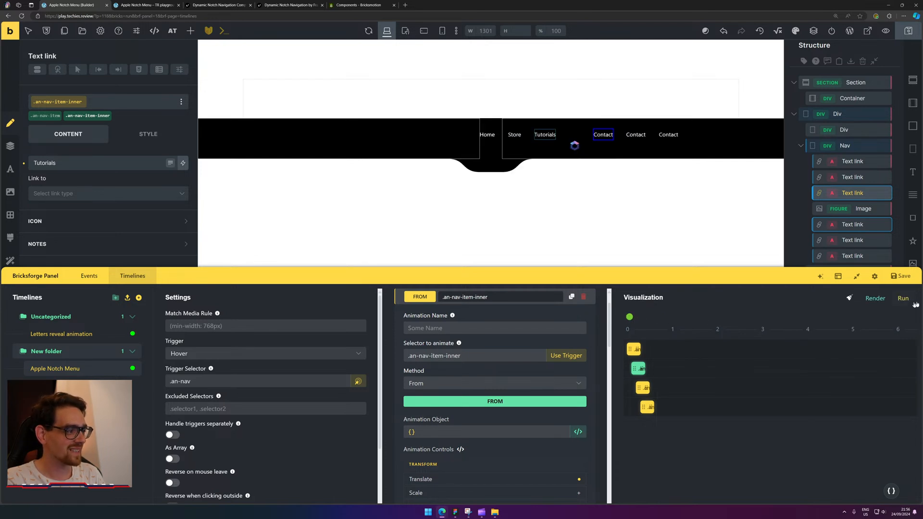
left_click(903, 299)
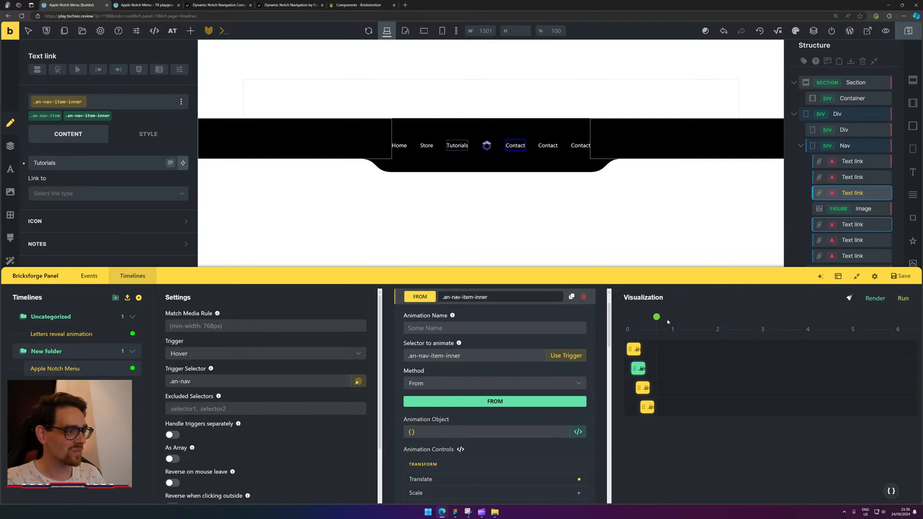
left_click(904, 298)
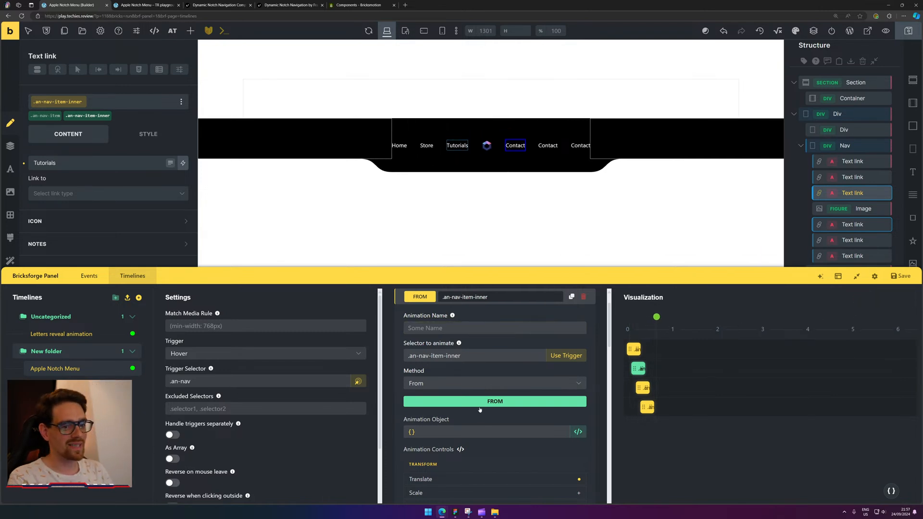
scroll(491, 378, "down", 1)
scroll(492, 378, "down", 2)
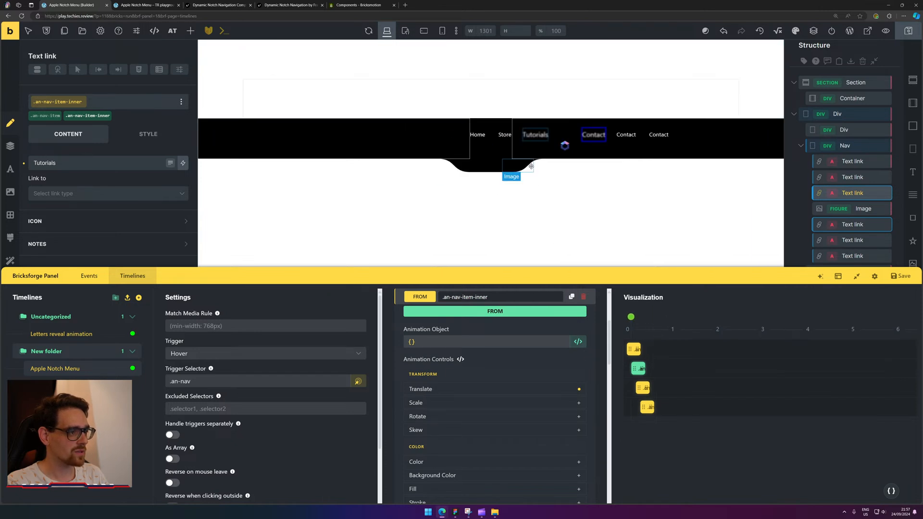
scroll(474, 375, "down", 1)
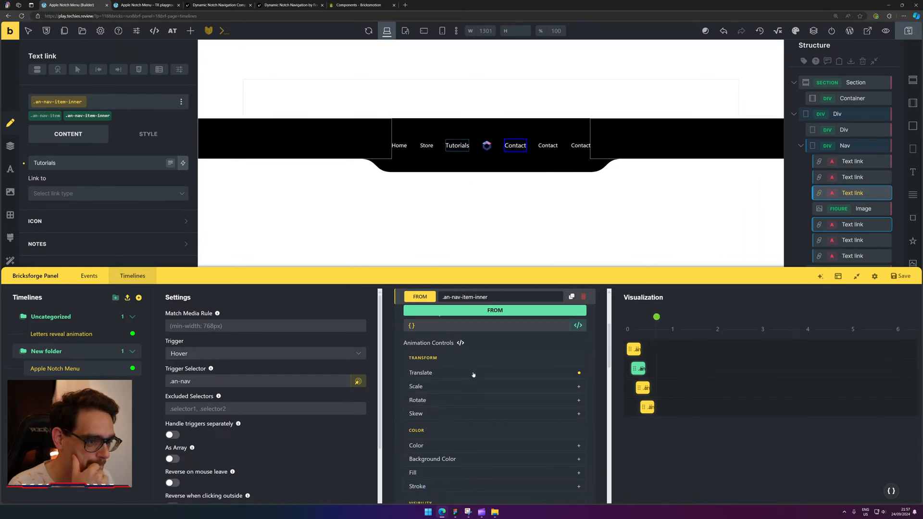
scroll(473, 375, "down", 2)
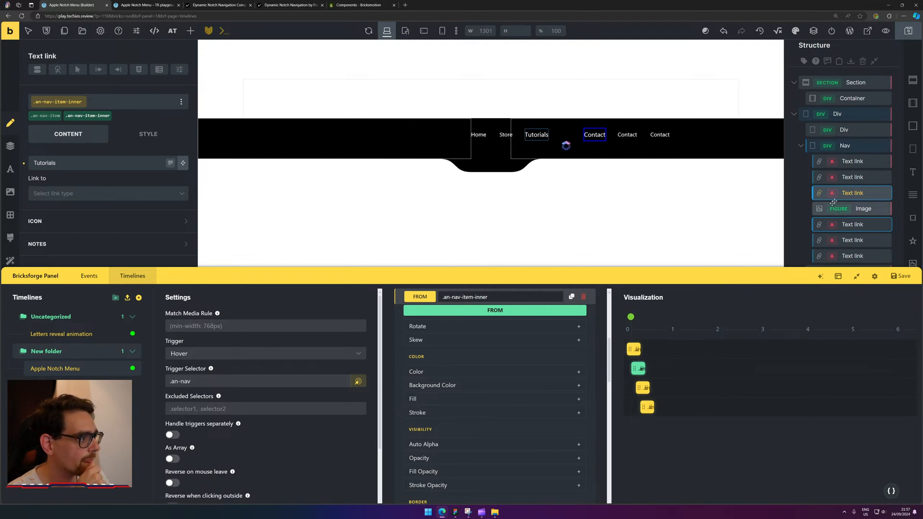
Collapse Nav in the structure outline, check its style and the left notch image, then view the frontend.
left_click(857, 151)
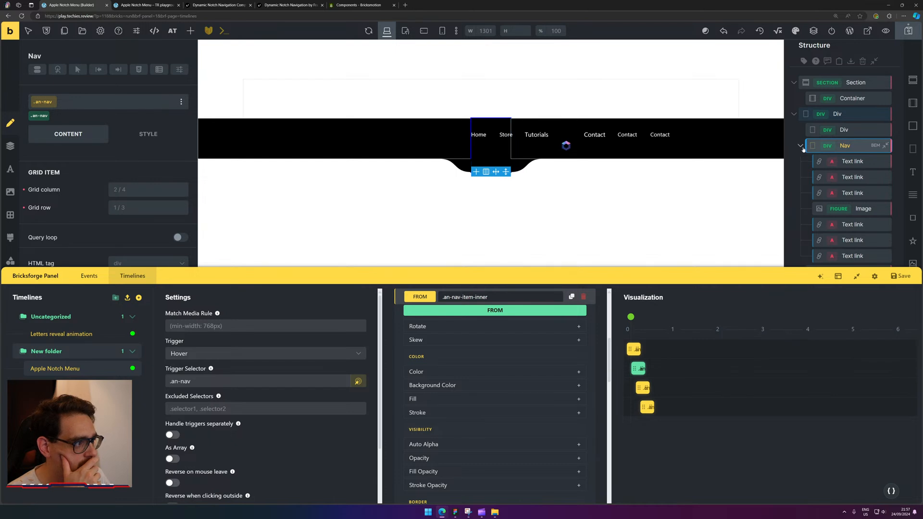
left_click(836, 147)
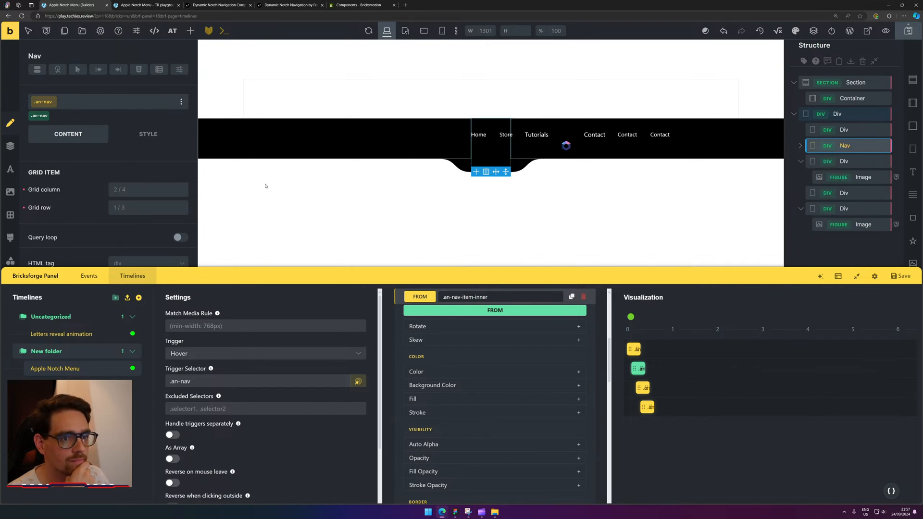
left_click(142, 137)
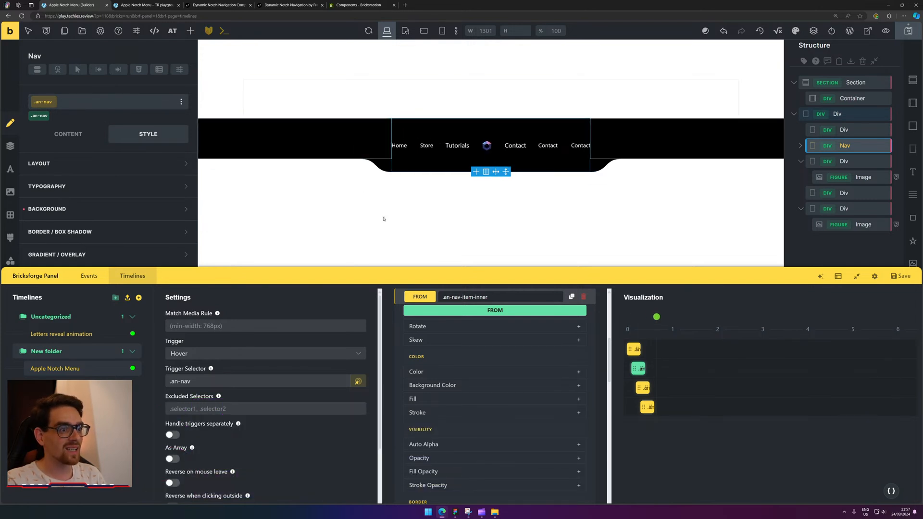
left_click(372, 167)
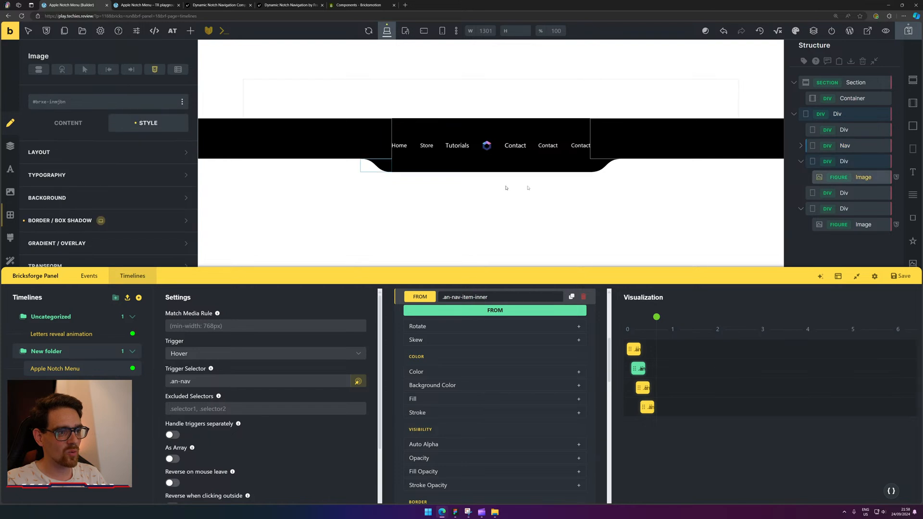
left_click(168, 5)
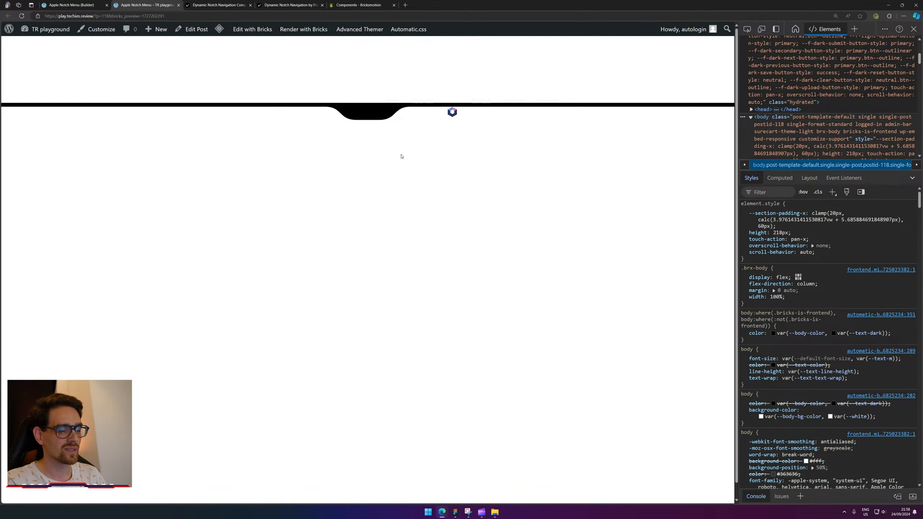
Reload the frontend page three times and check that the black notch expands into the menu on hover.
left_click(21, 16)
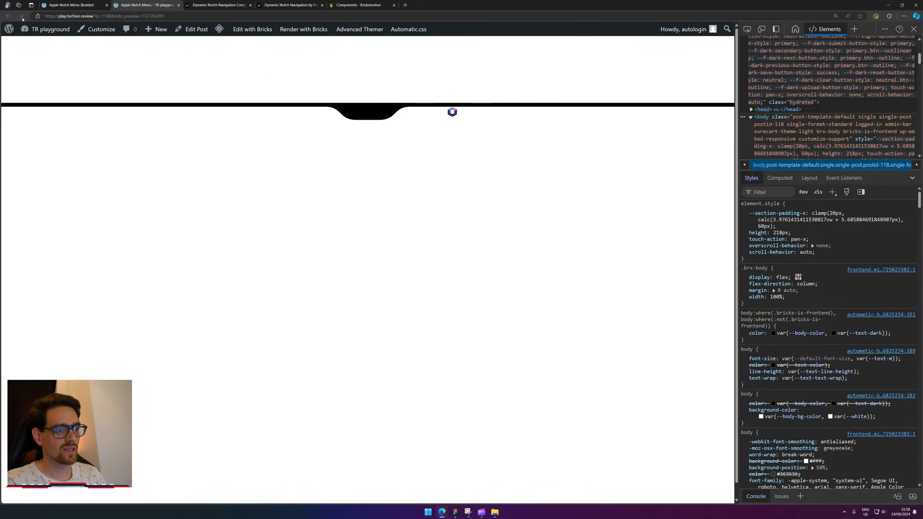
left_click(22, 15)
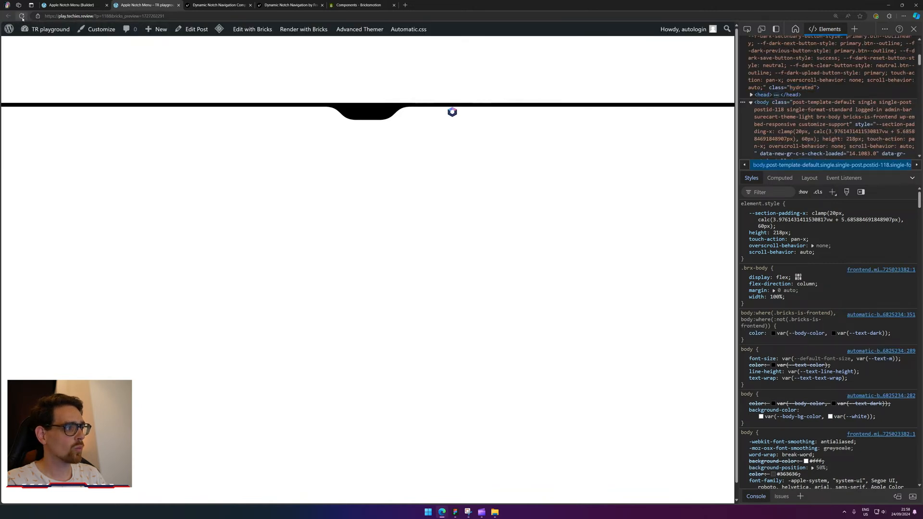
left_click(22, 16)
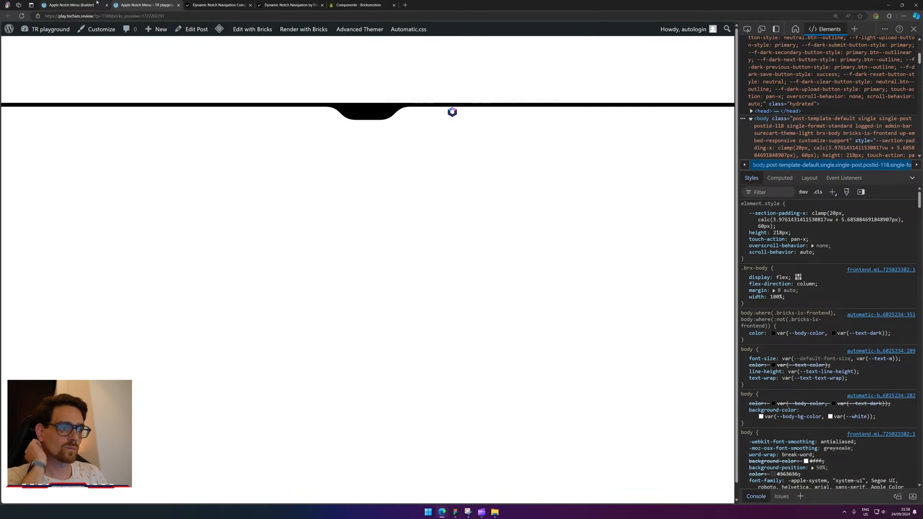
mouse_move(359, 111)
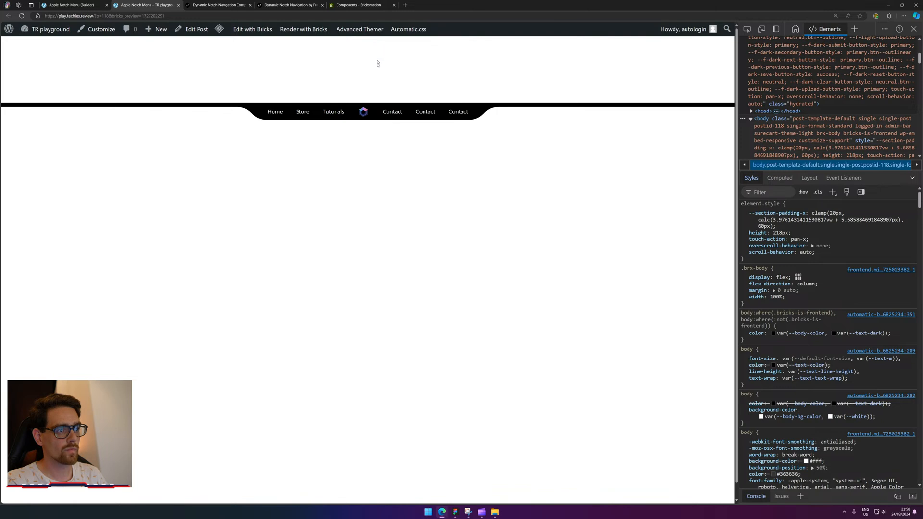
Back in the builder, open the FROM .an-nav animation's settings in the Bricksforge Timelines panel.
left_click(96, 6)
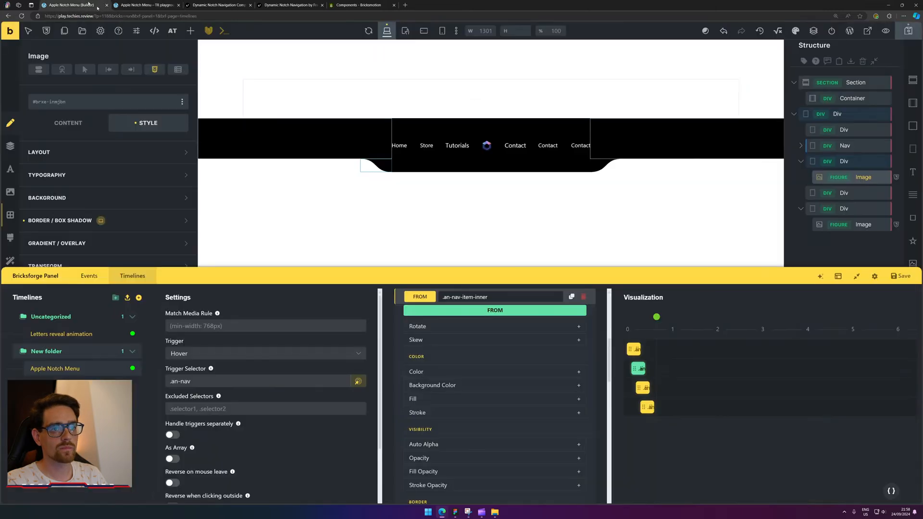
left_click(633, 352)
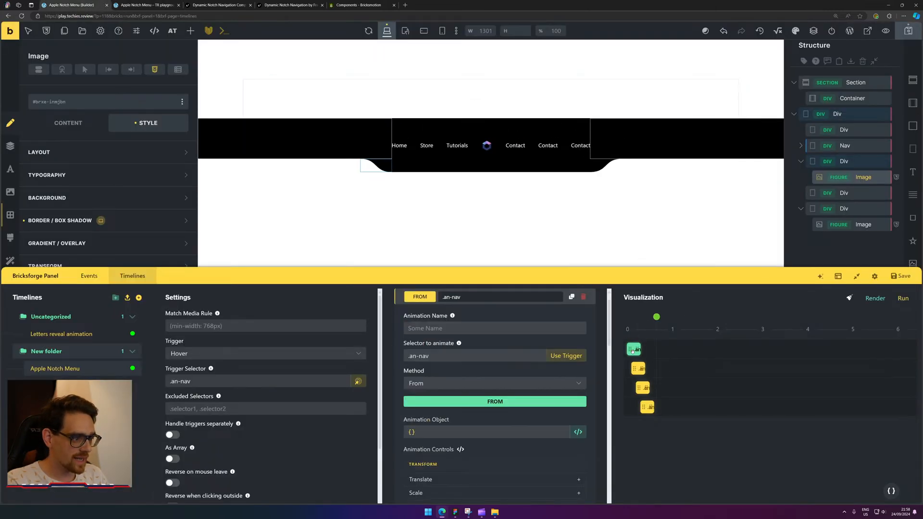
scroll(507, 393, "down", 3)
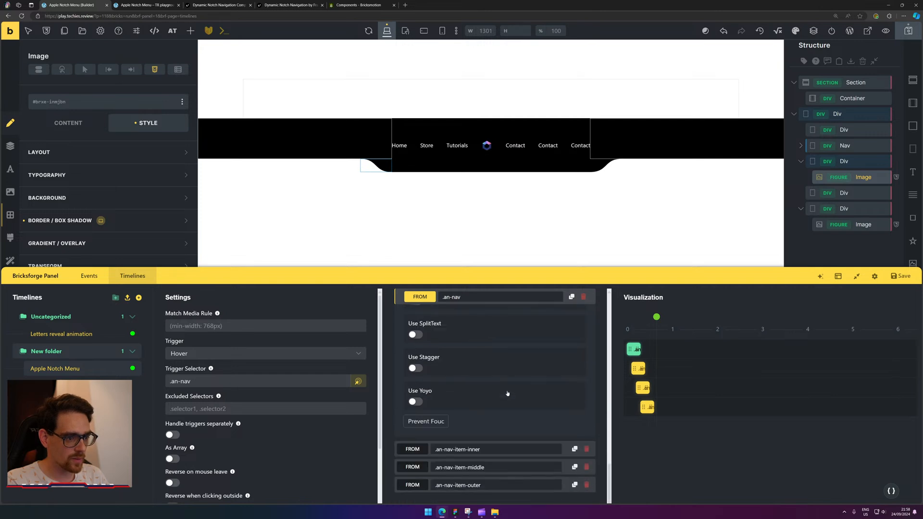
scroll(507, 393, "up", 3)
scroll(471, 423, "down", 1)
scroll(431, 442, "down", 2)
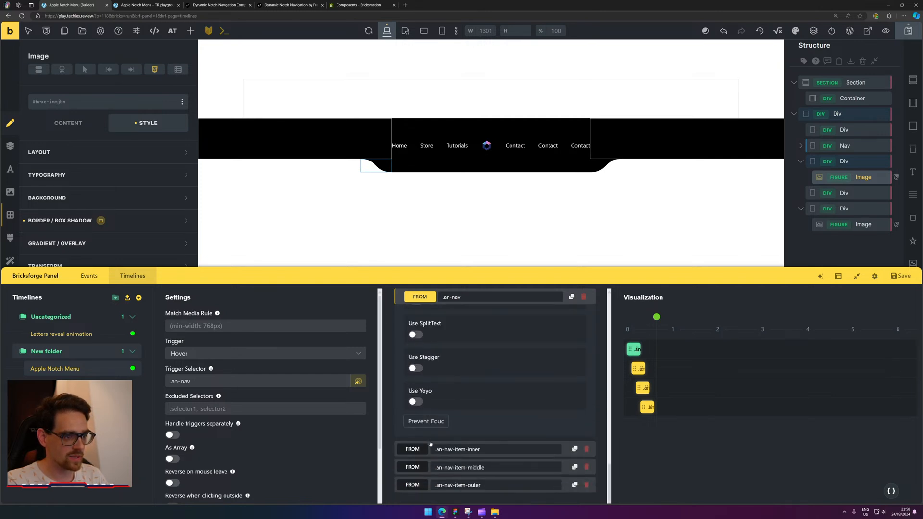
scroll(466, 419, "up", 2)
scroll(467, 420, "down", 2)
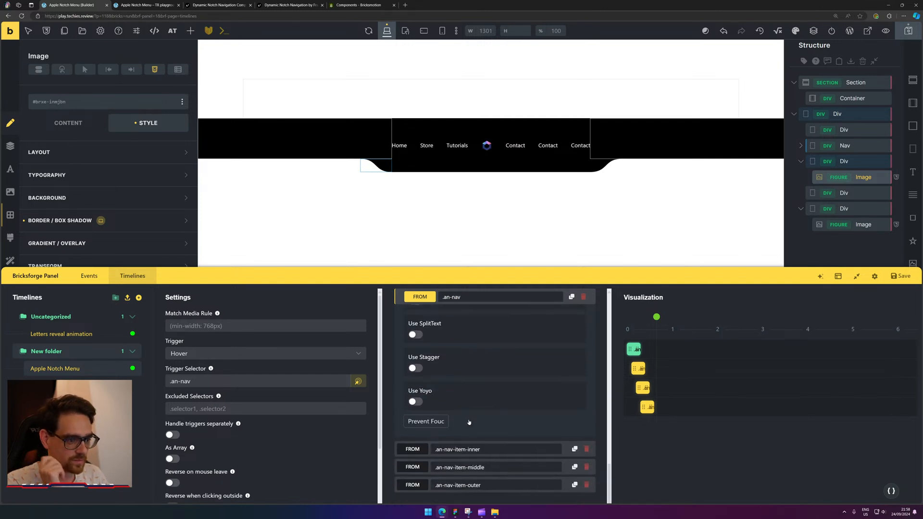
scroll(472, 423, "up", 3)
scroll(477, 416, "up", 2)
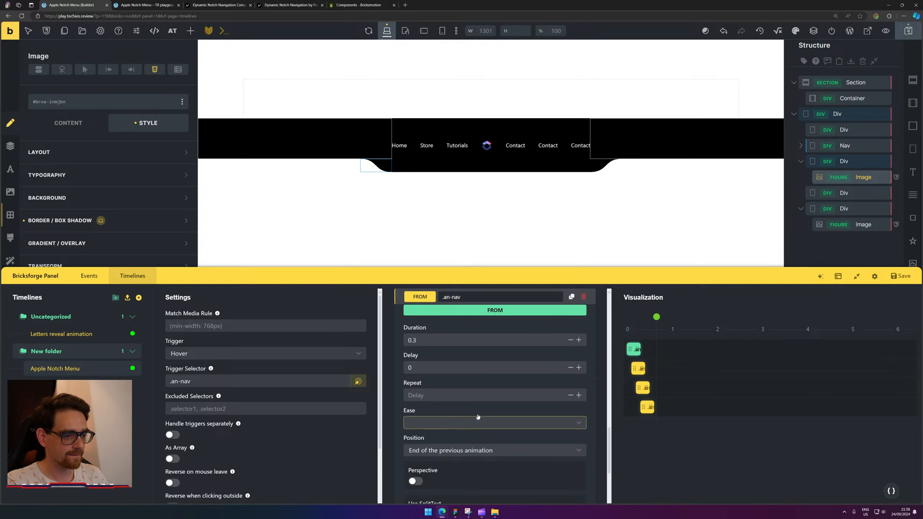
Try the bounce ease, then switch to elastic and preview the nav animation.
left_click(479, 421)
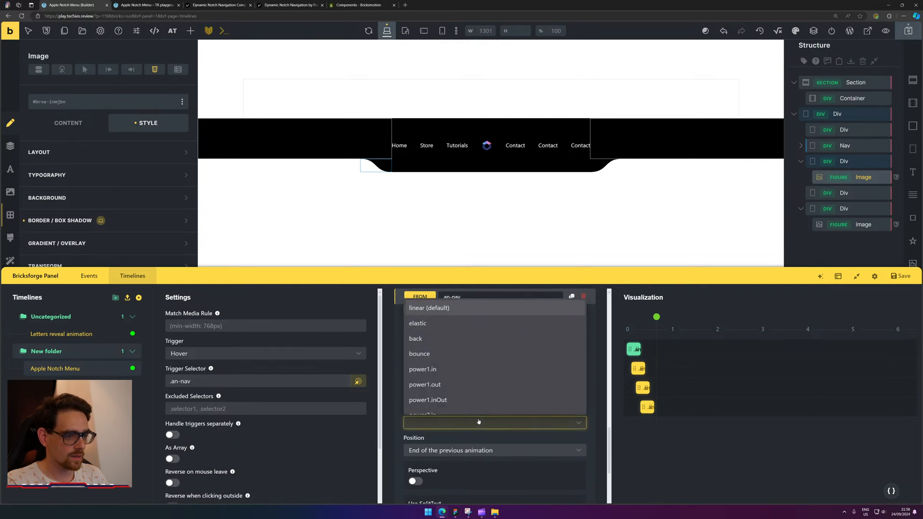
left_click(472, 354)
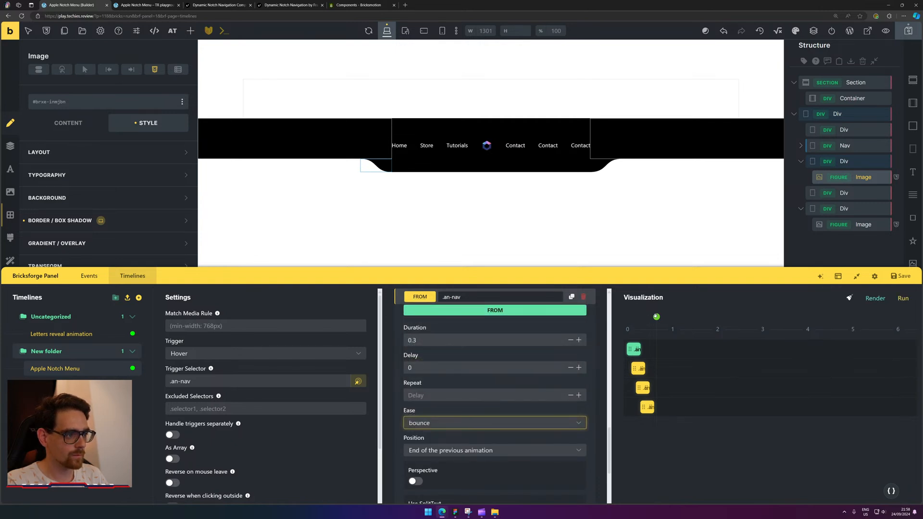
left_click_drag(656, 316, 630, 315)
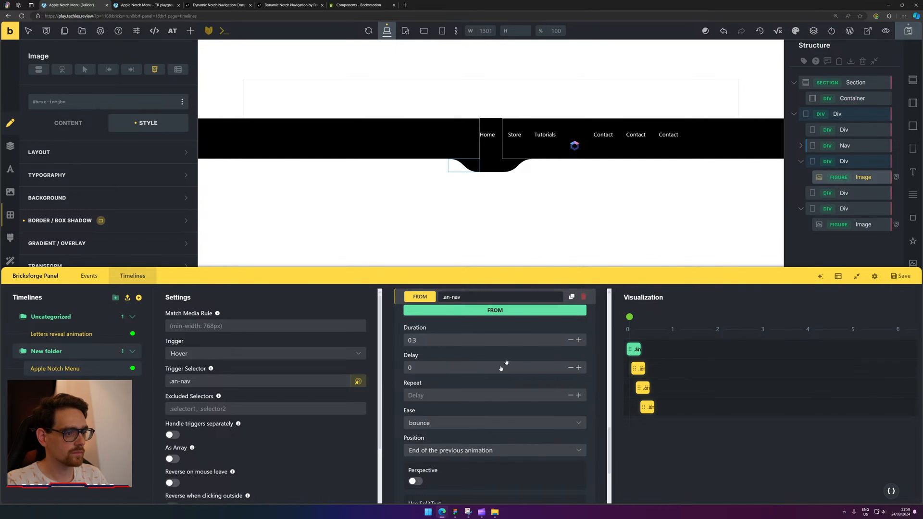
left_click(444, 425)
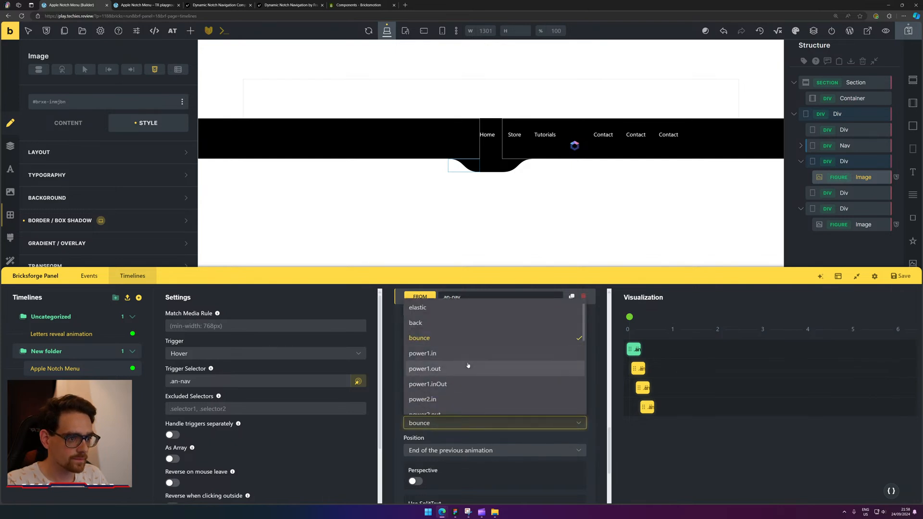
scroll(468, 366, "up", 1)
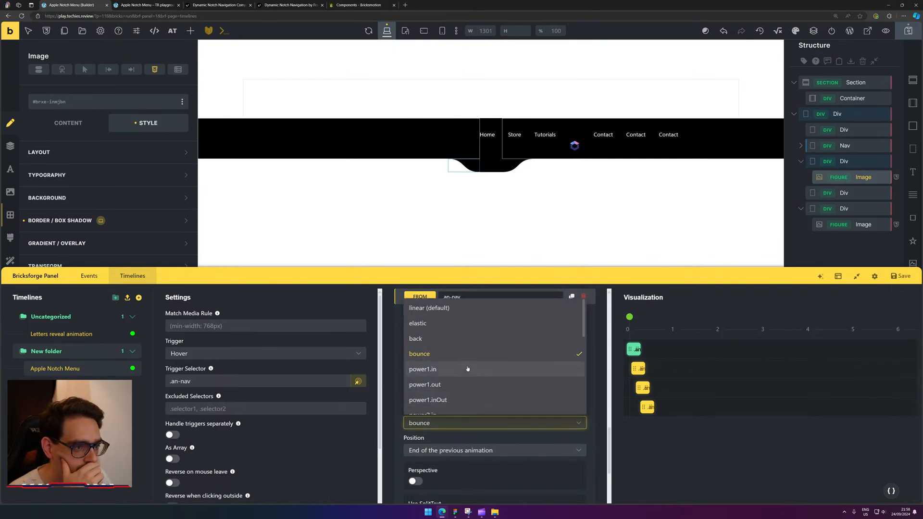
left_click(450, 324)
left_click(904, 298)
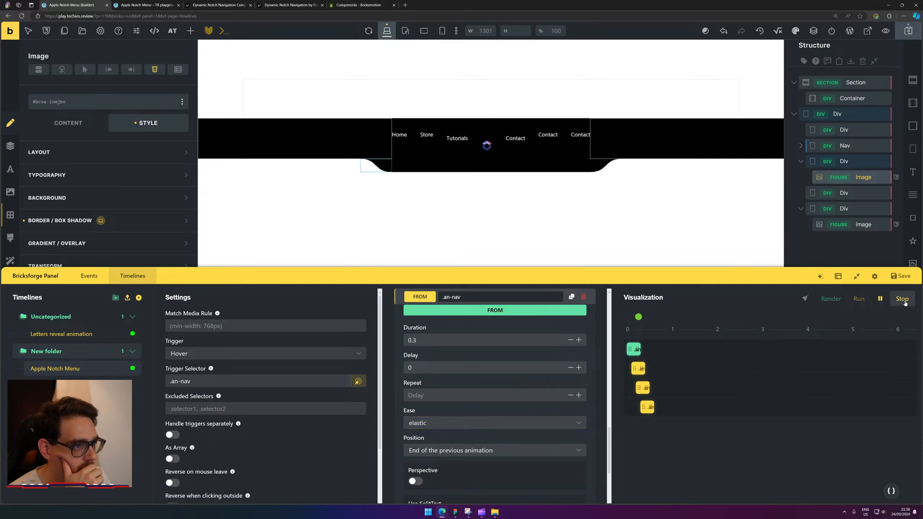
Switch the .an-nav ease to circ.inOut and scrub the timeline back.
left_click(447, 418)
scroll(474, 392, "down", 3)
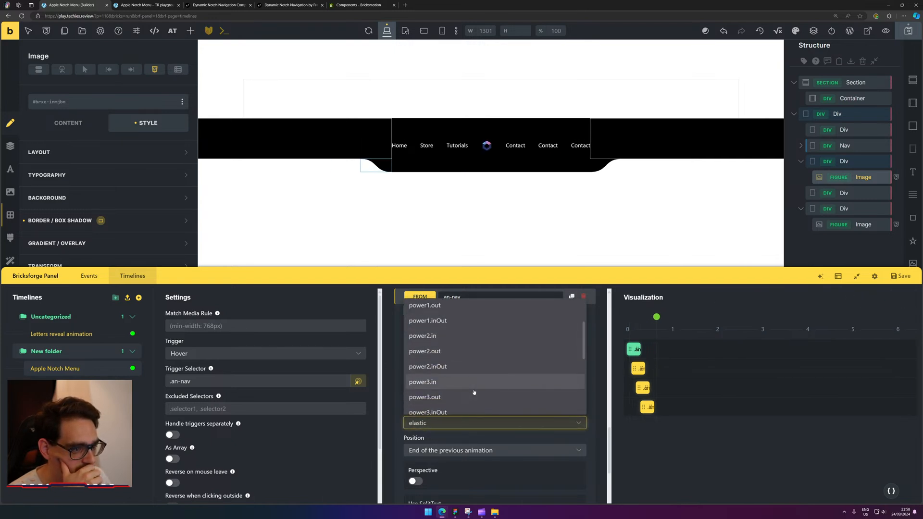
scroll(474, 392, "down", 3)
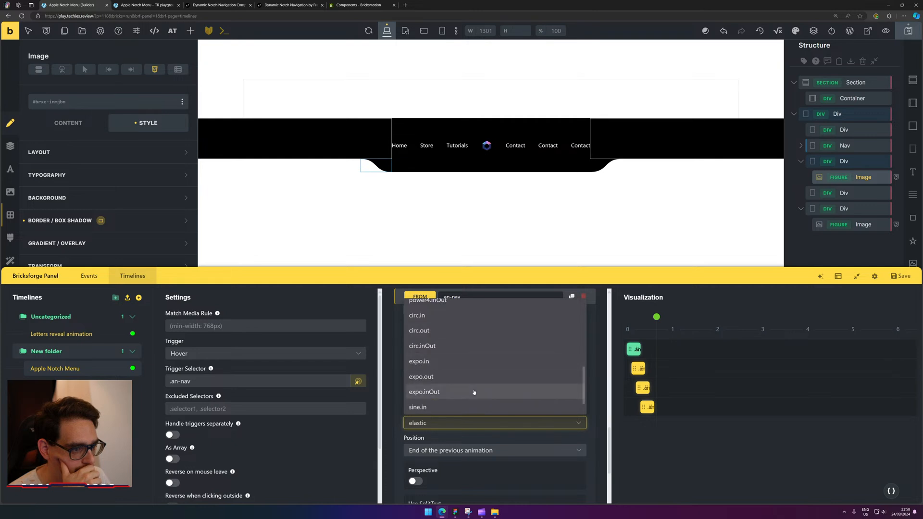
scroll(474, 393, "down", 1)
scroll(474, 392, "up", 2)
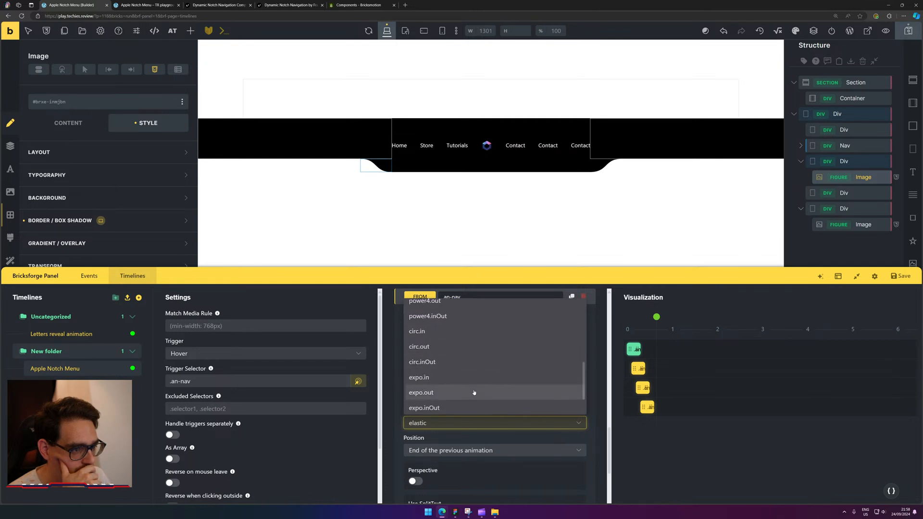
left_click(472, 361)
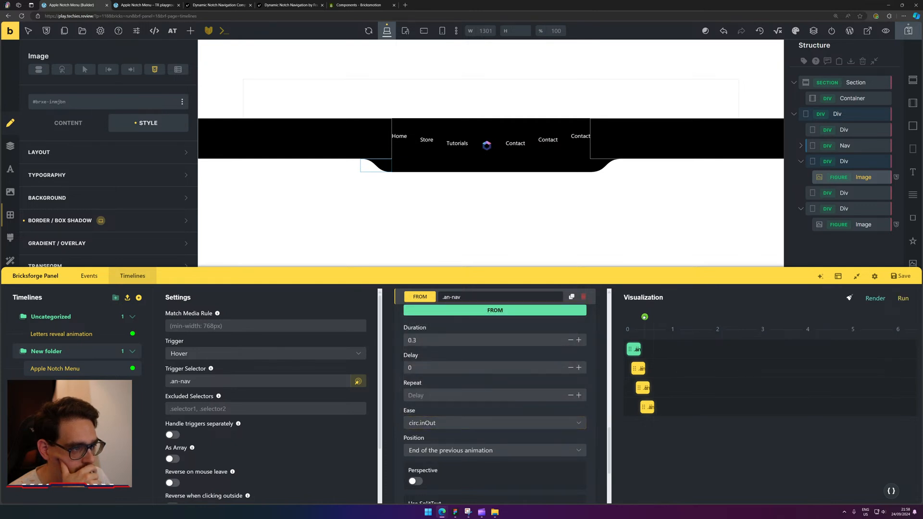
mouse_move(645, 318)
left_mouse_down()
mouse_move(622, 320)
mouse_move(651, 319)
left_mouse_up()
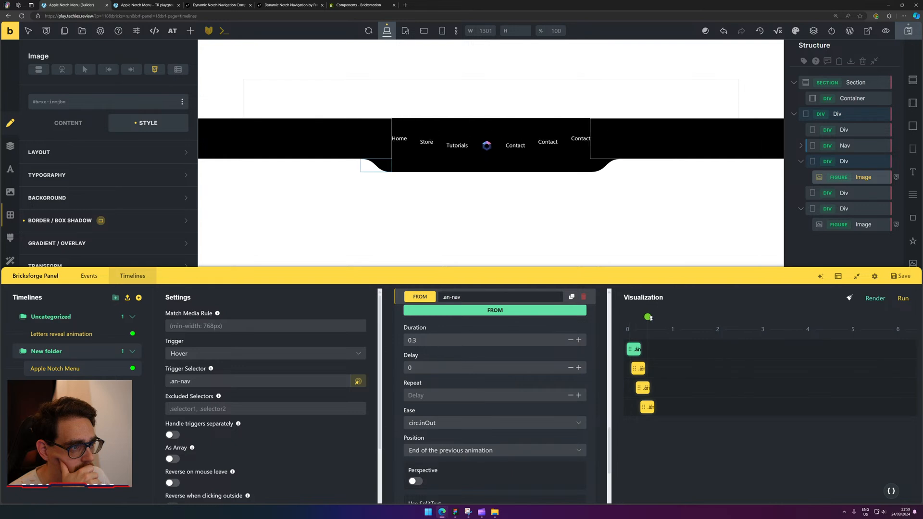
Set the .an-nav animation ease to back.
left_click(448, 422)
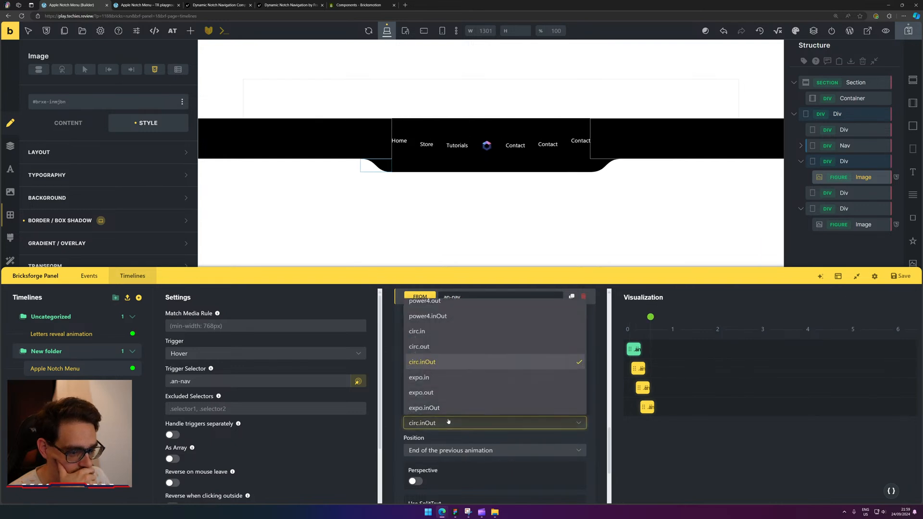
scroll(477, 398, "down", 2)
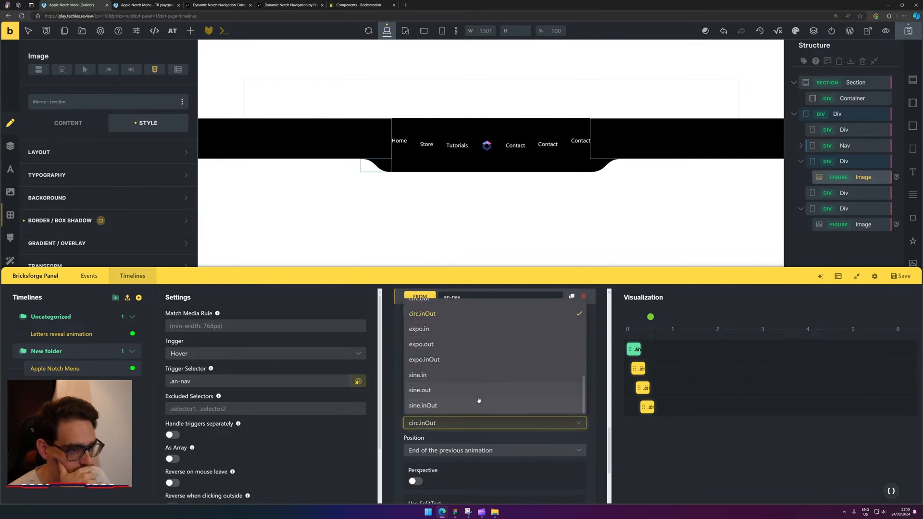
scroll(476, 396, "up", 4)
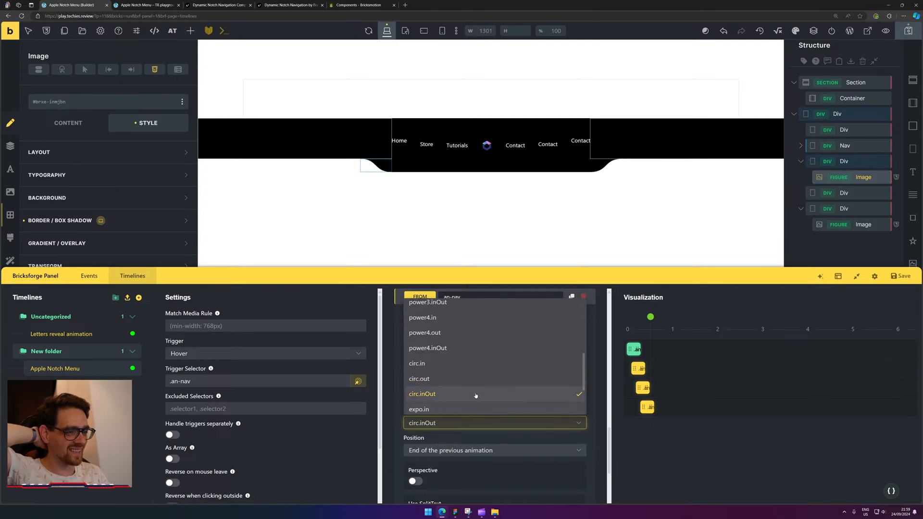
scroll(475, 396, "up", 4)
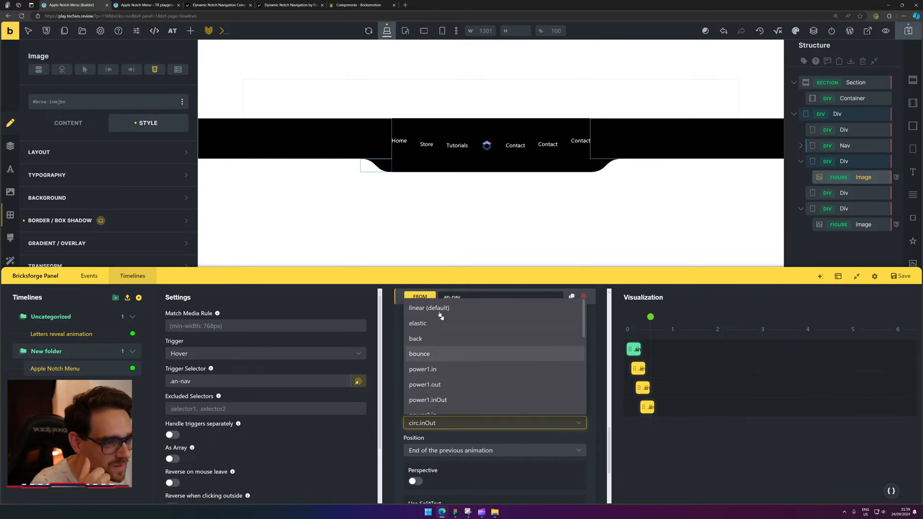
scroll(455, 333, "up", 1)
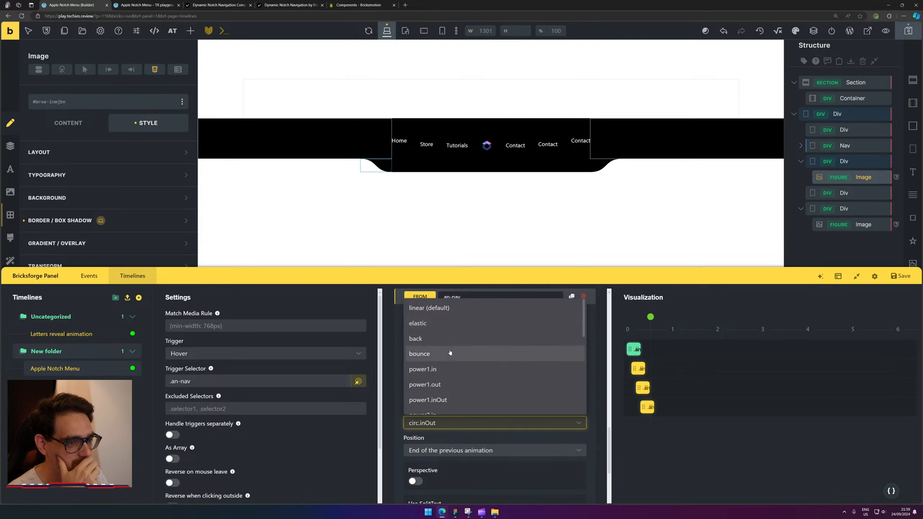
left_click(500, 339)
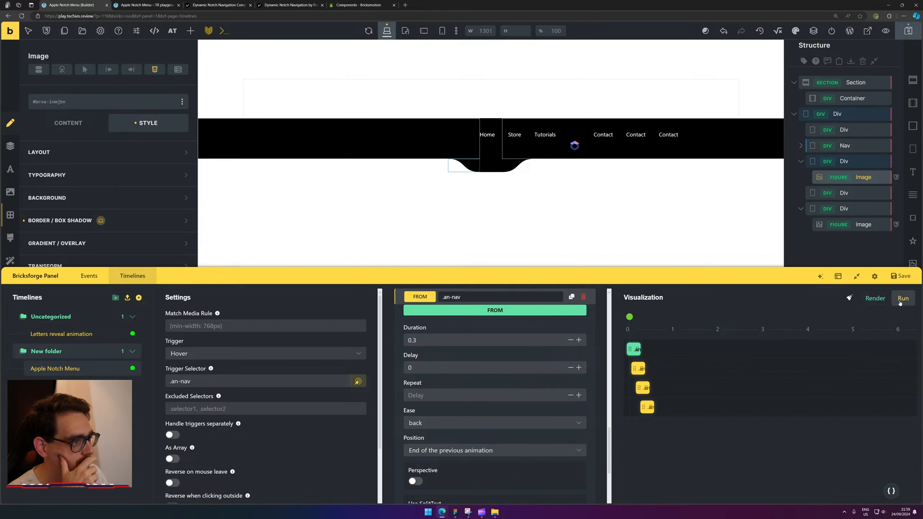
Replay the preview, turn on Use Yoyo for the .an-nav animation, and view the frontend tab.
left_click(903, 299)
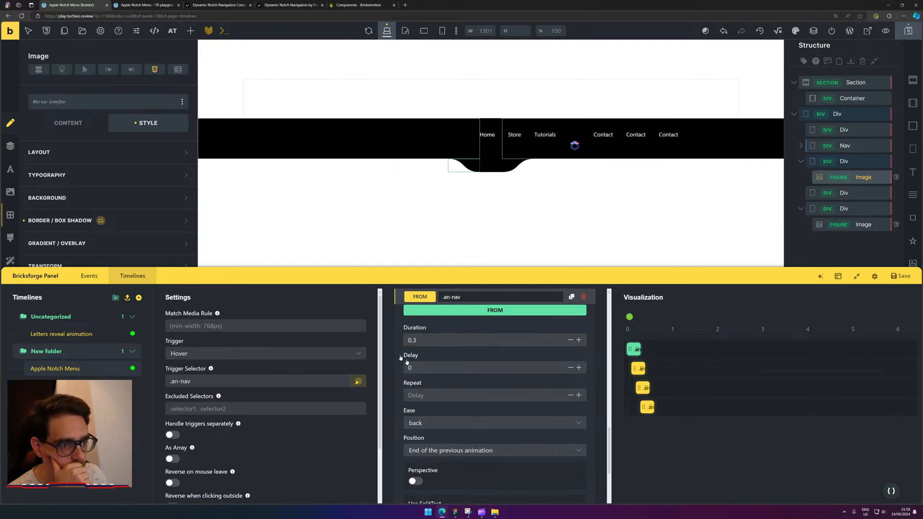
scroll(478, 399, "down", 3)
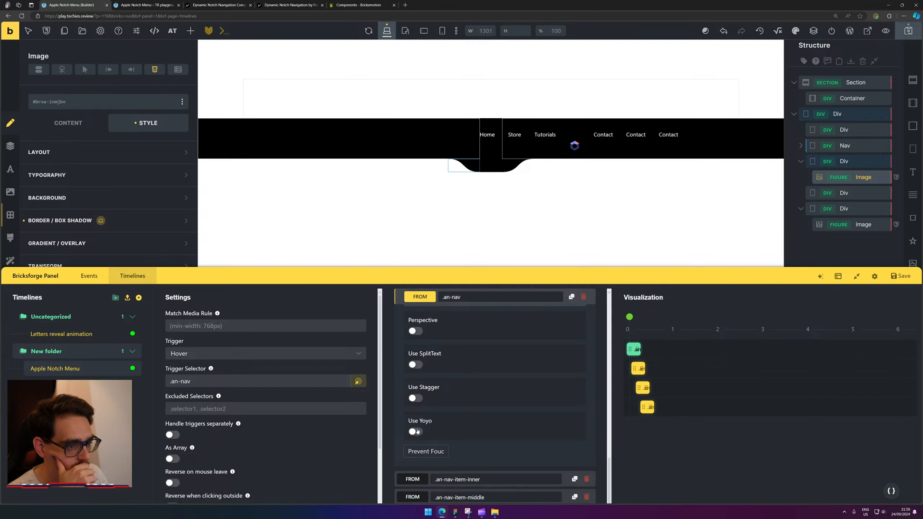
left_click(903, 299)
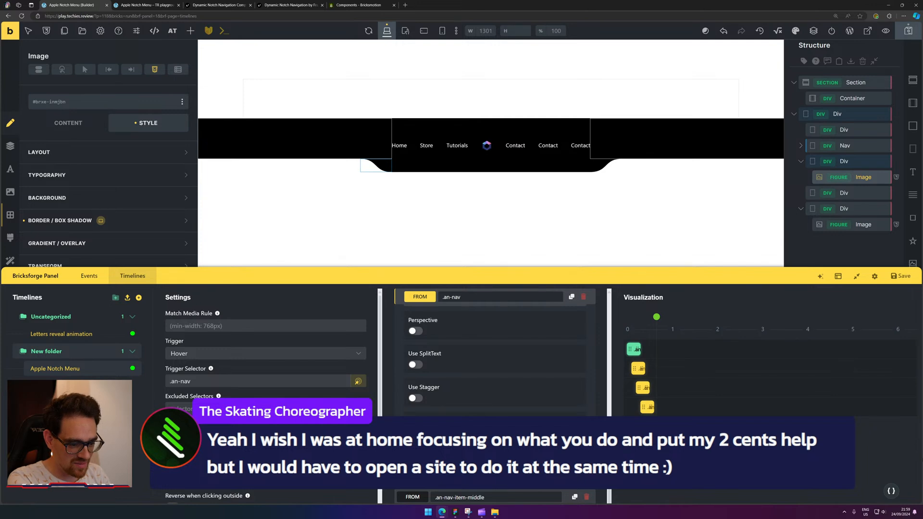
left_click(162, 3)
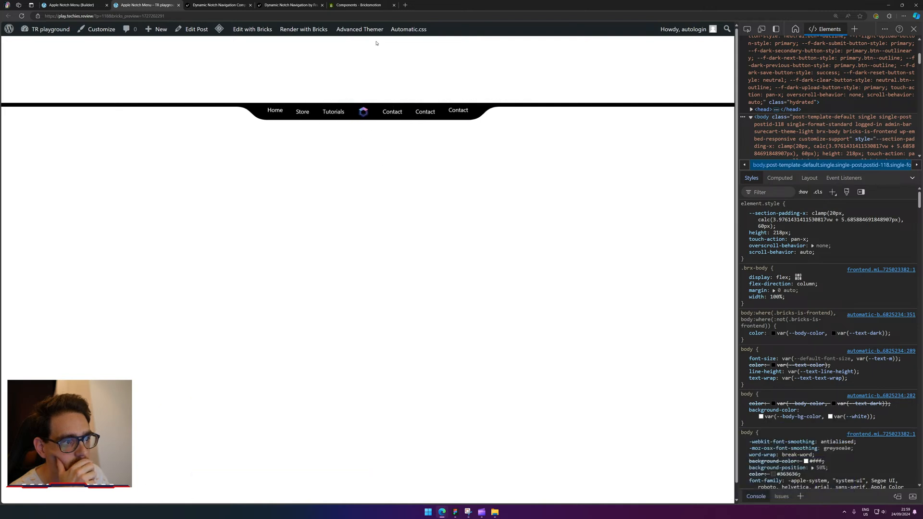
Review the FROM .an-nav properties, scrub the timeline to its start, save the page, and recheck the frontend.
left_click(86, 5)
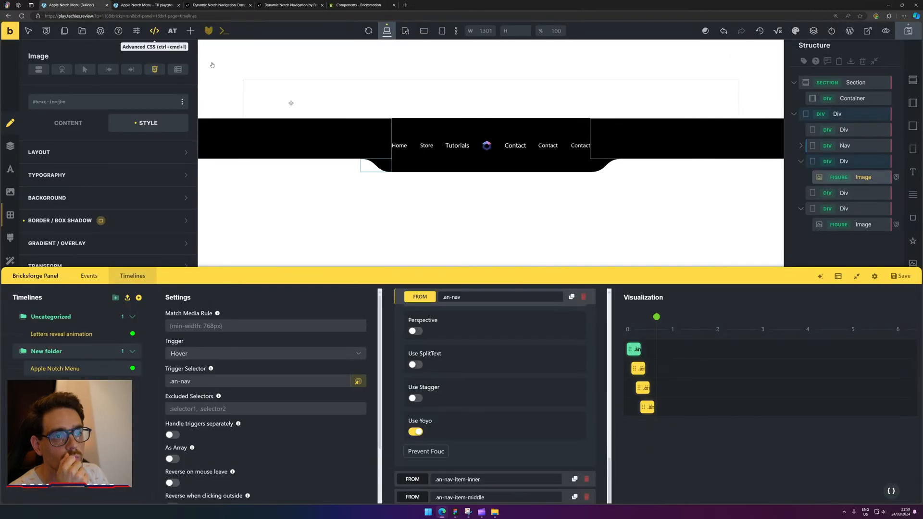
scroll(529, 409, "up", 10)
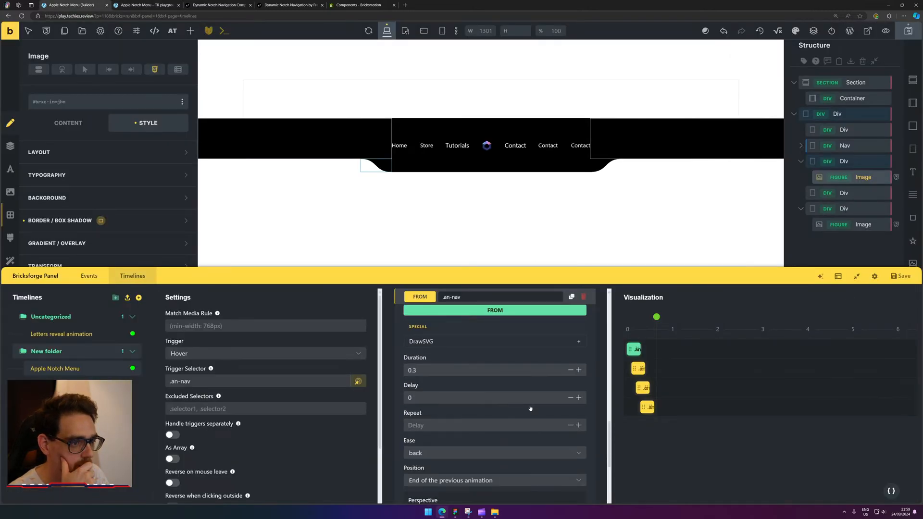
scroll(530, 409, "up", 5)
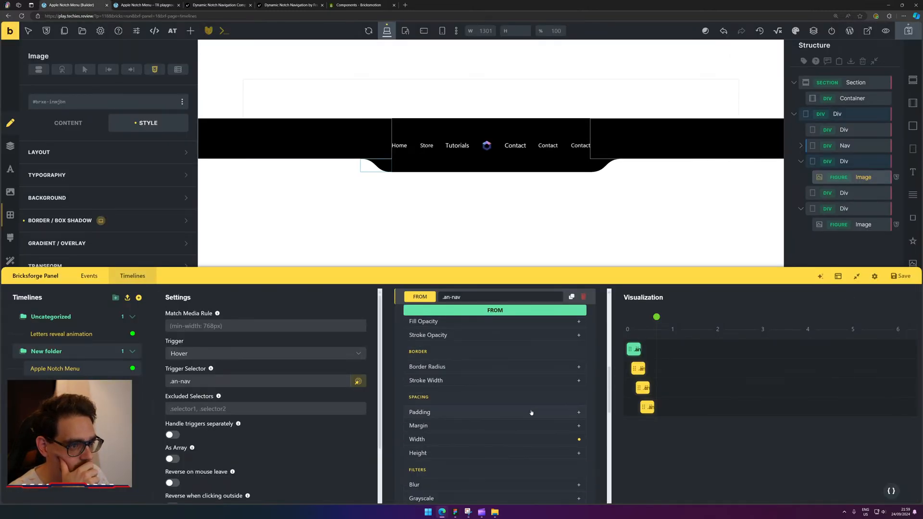
scroll(531, 412, "up", 2)
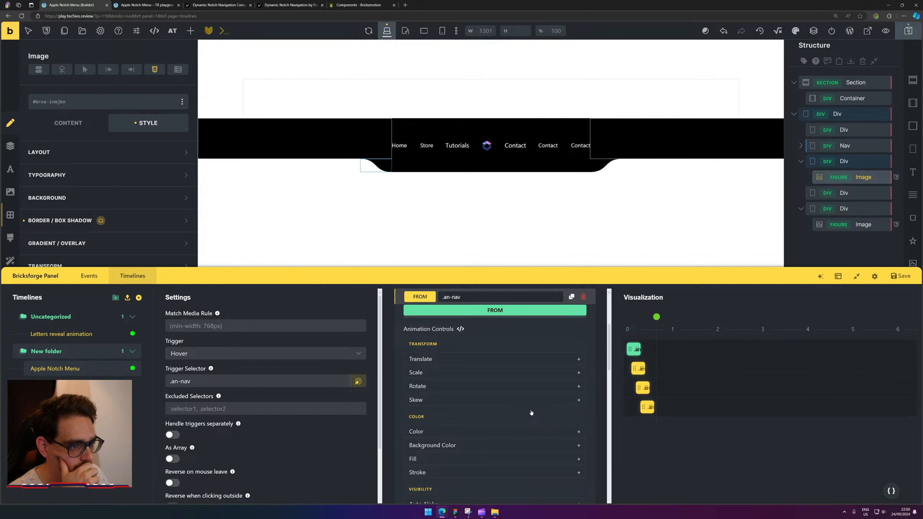
scroll(531, 413, "up", 1)
scroll(531, 410, "down", 2)
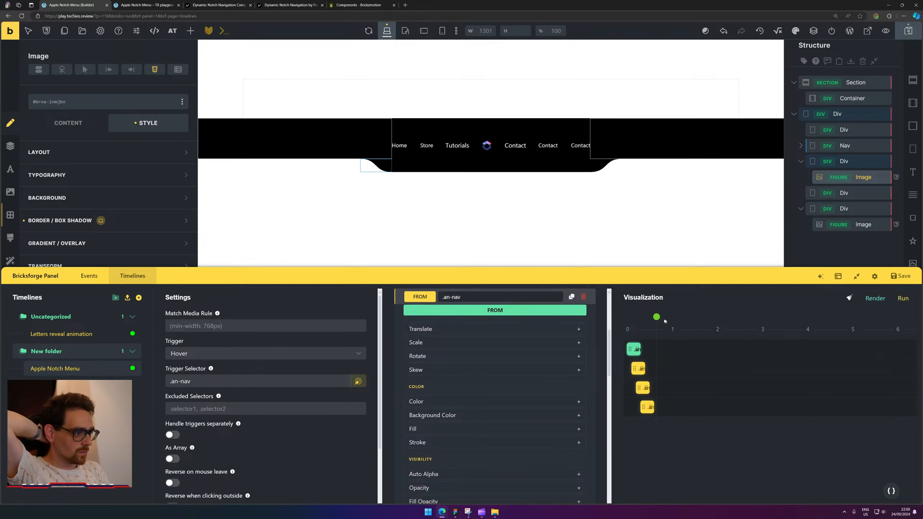
left_click_drag(657, 317, 618, 316)
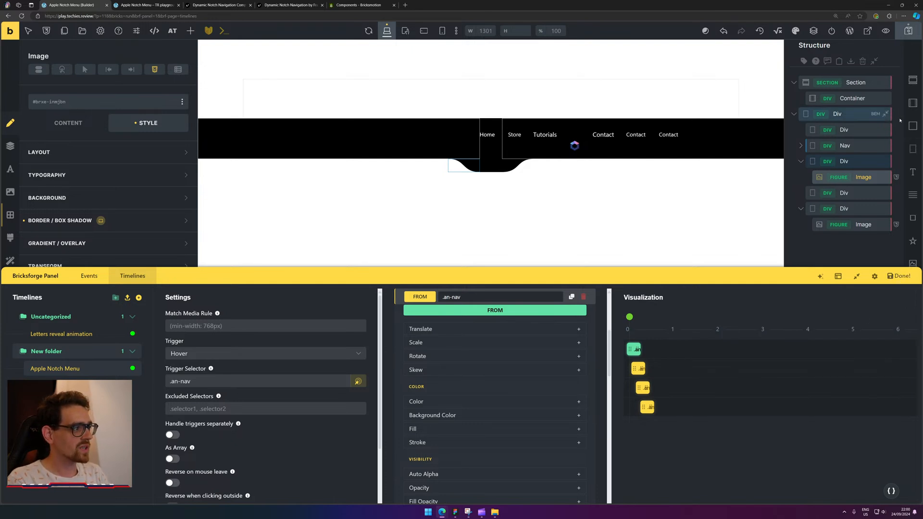
left_click(908, 31)
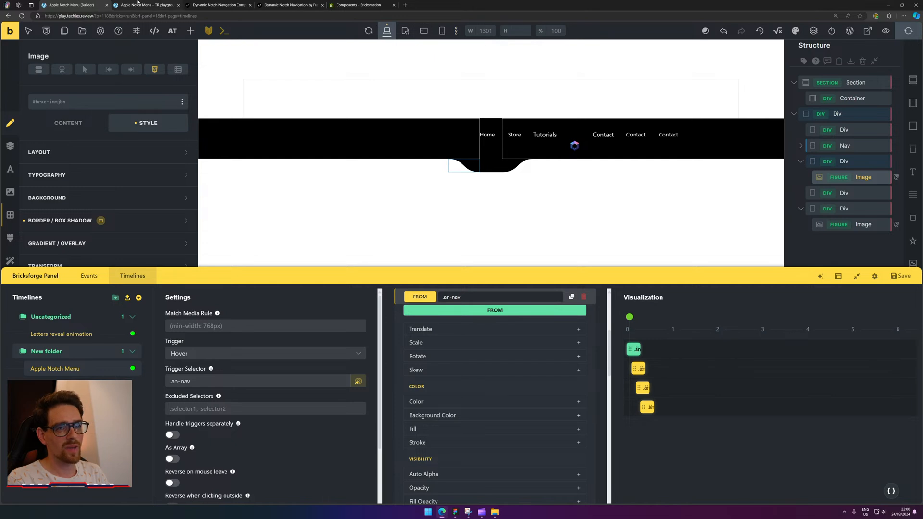
left_click(138, 4)
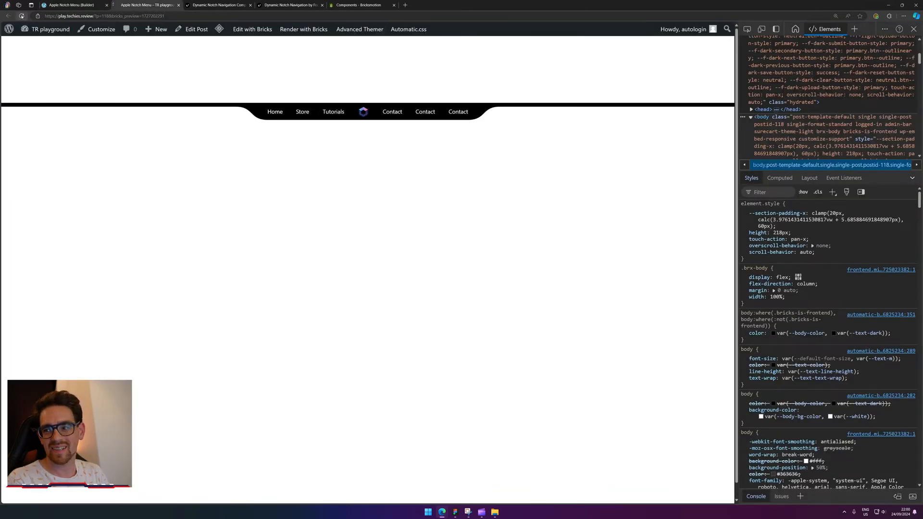